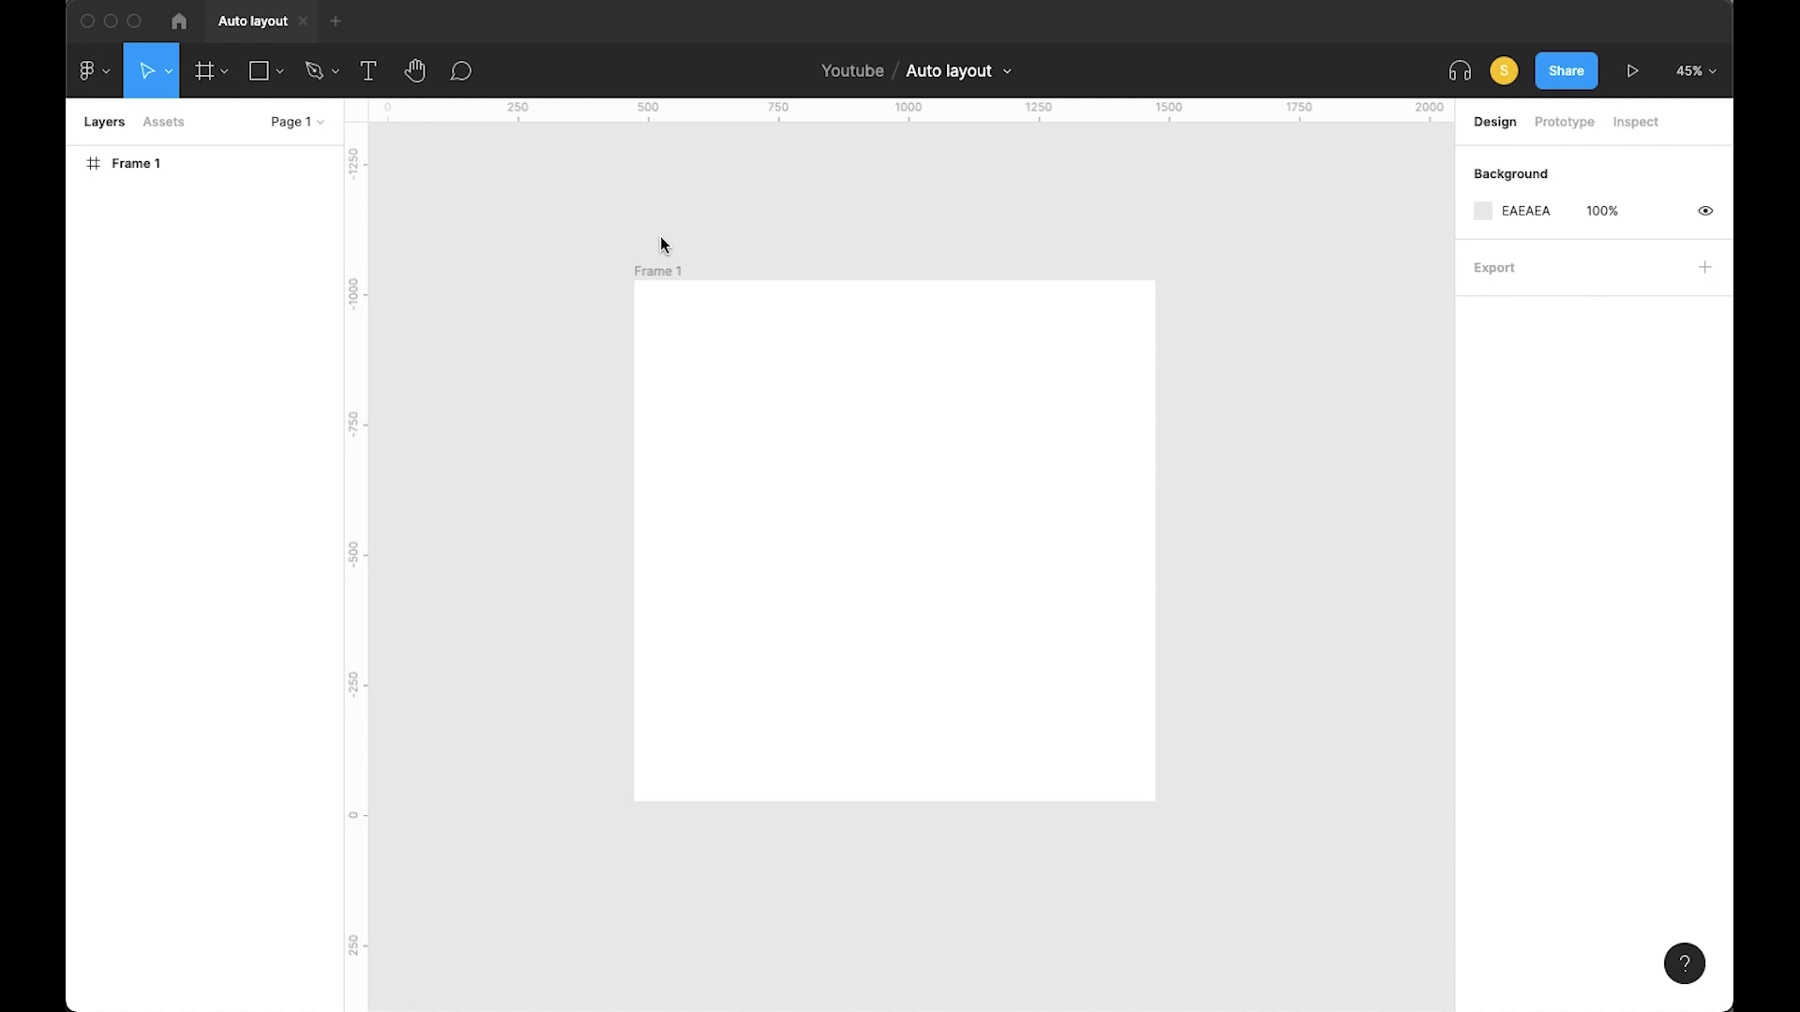
Draw a rectangle about 158 × 62 near the middle of Frame 1 and set its width to 200
scroll(806, 367, right, 2)
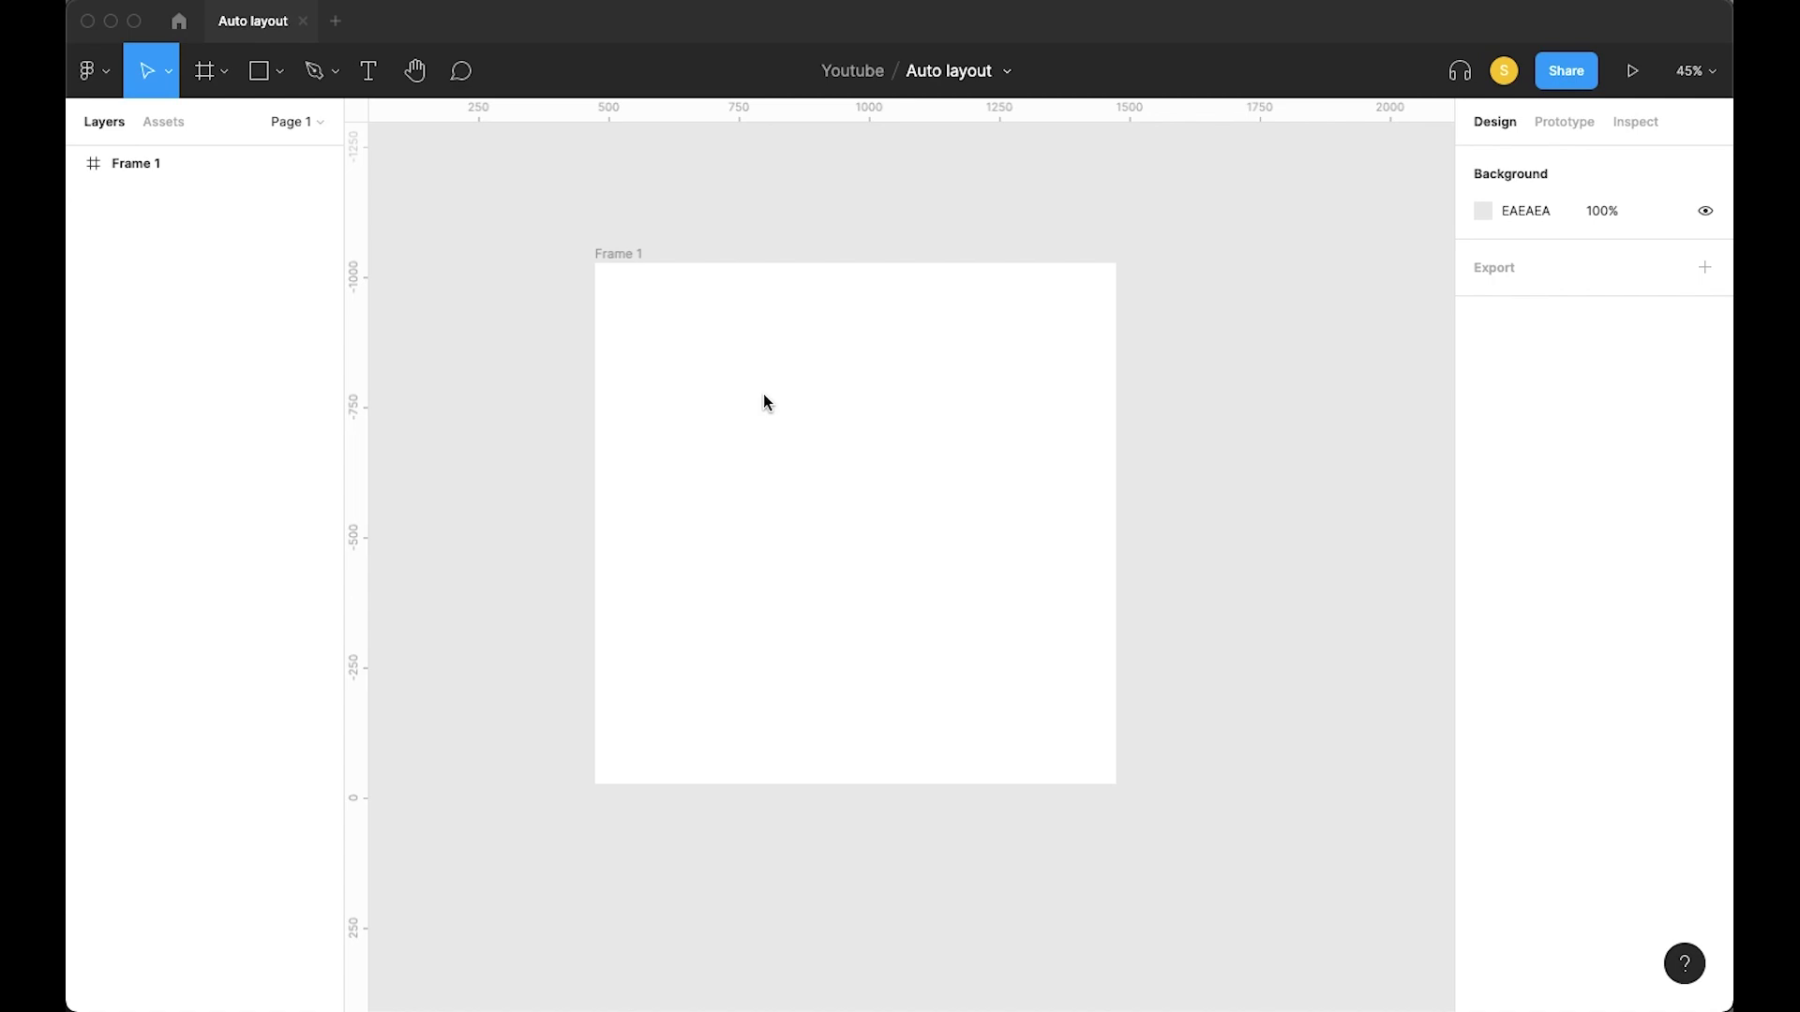
key(r)
drag(736, 443, 819, 477)
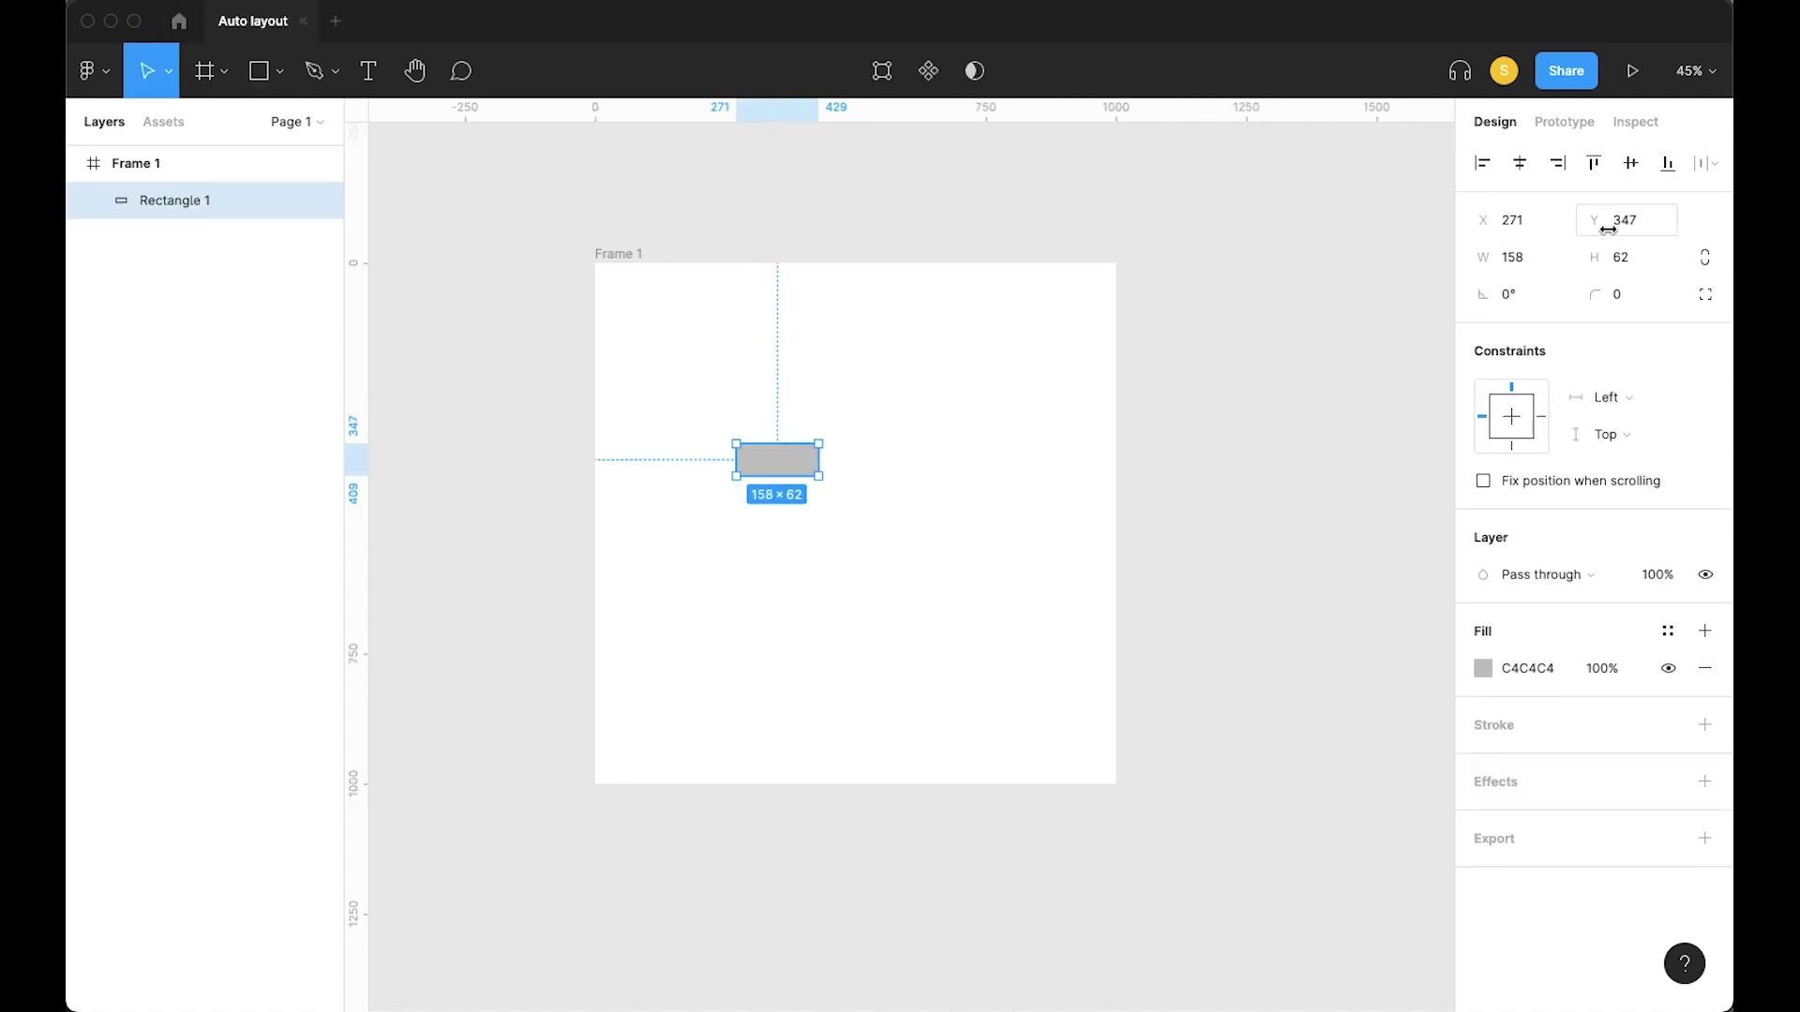
click(1523, 263)
text(10)
key(BackSpace)
key(BackSpace)
text(200)
key(Return)
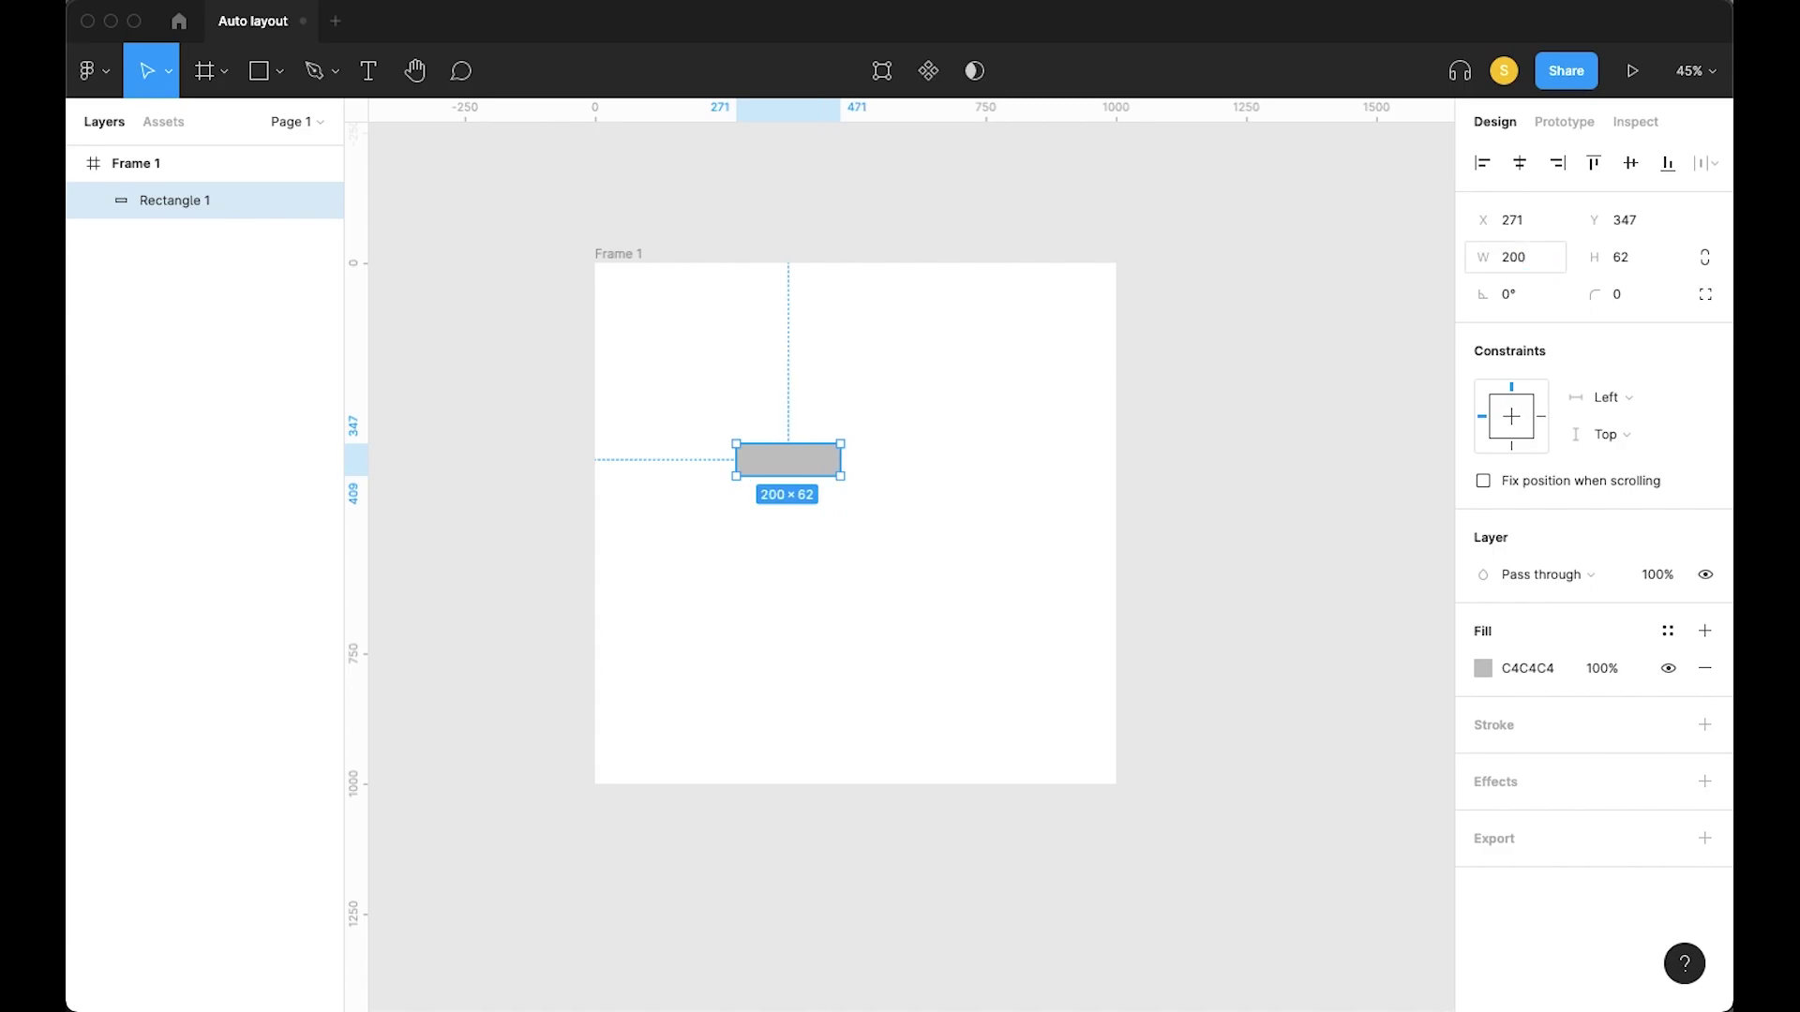
Set the rectangle's layer opacity to 70% and its height to 70
key(7)
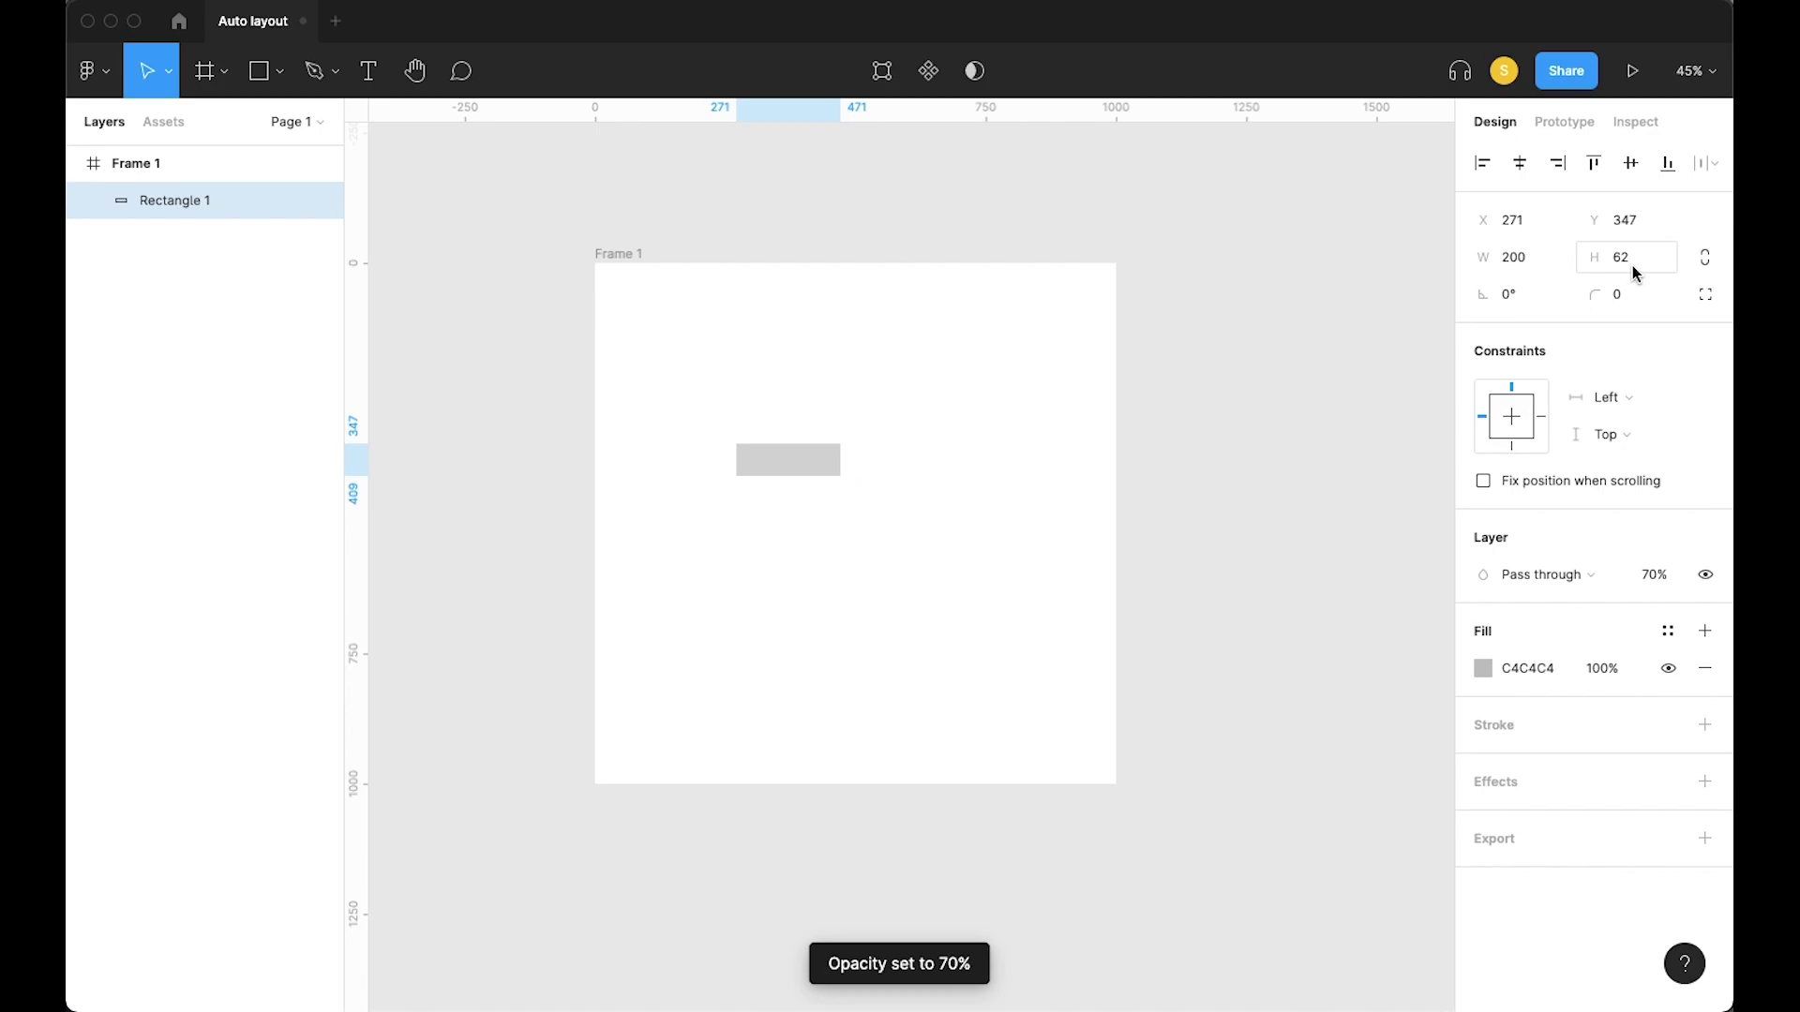
key(Return)
key(Escape)
click(1628, 262)
text(70)
key(Return)
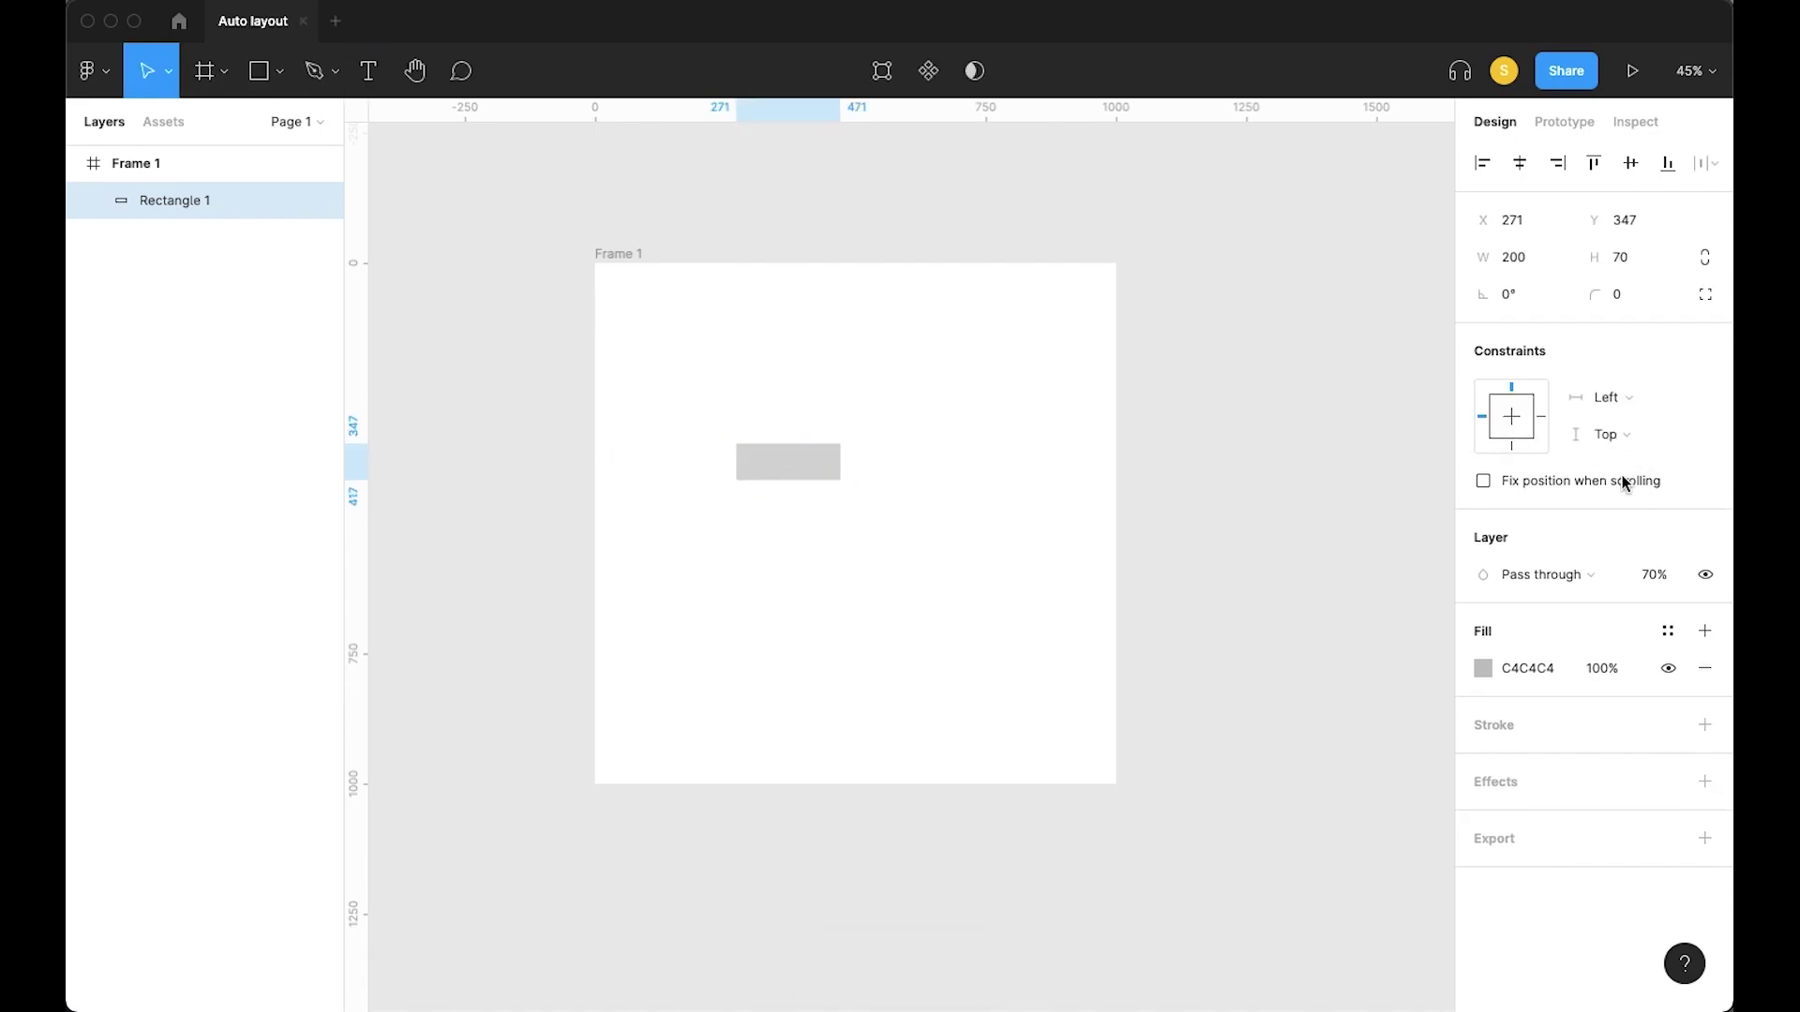
Set the rectangle's corner radius to 10
click(1632, 292)
text(10)
key(Return)
Apply the Success/700 color style to the rectangle's fill and center it horizontally and vertically in Frame 1
click(1484, 671)
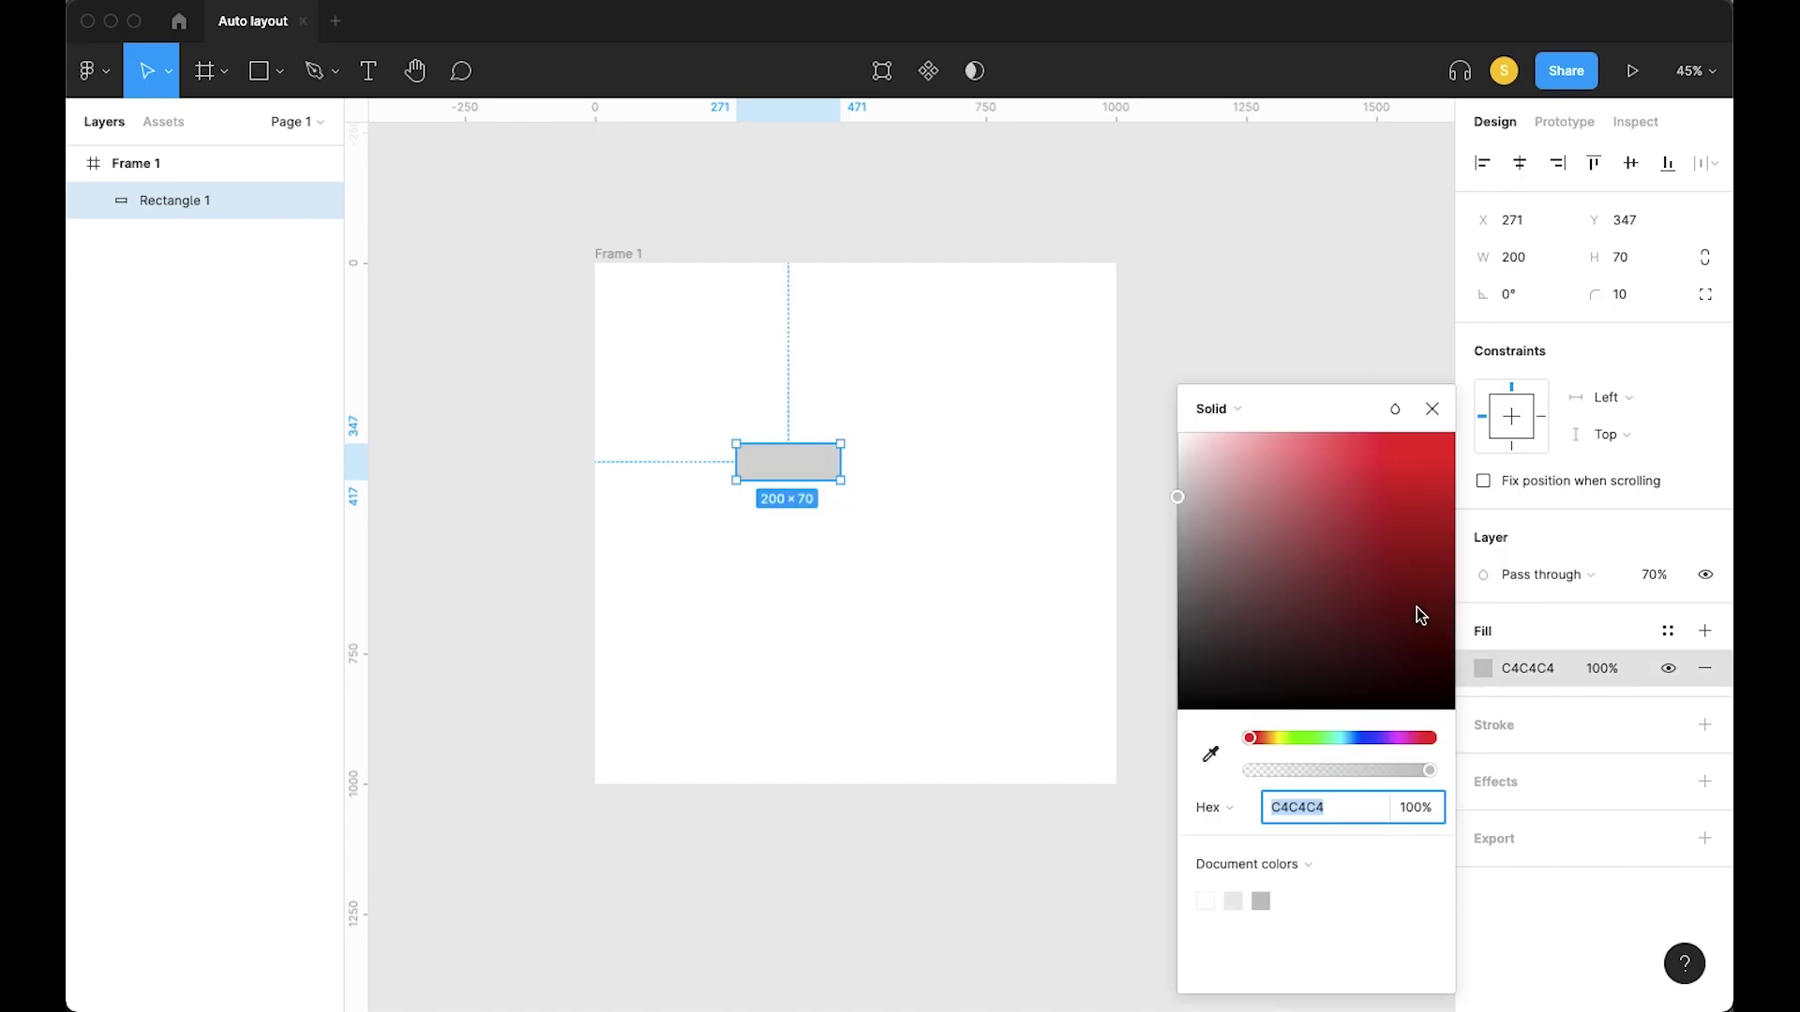
click(1667, 630)
scroll(1573, 792, down, 10)
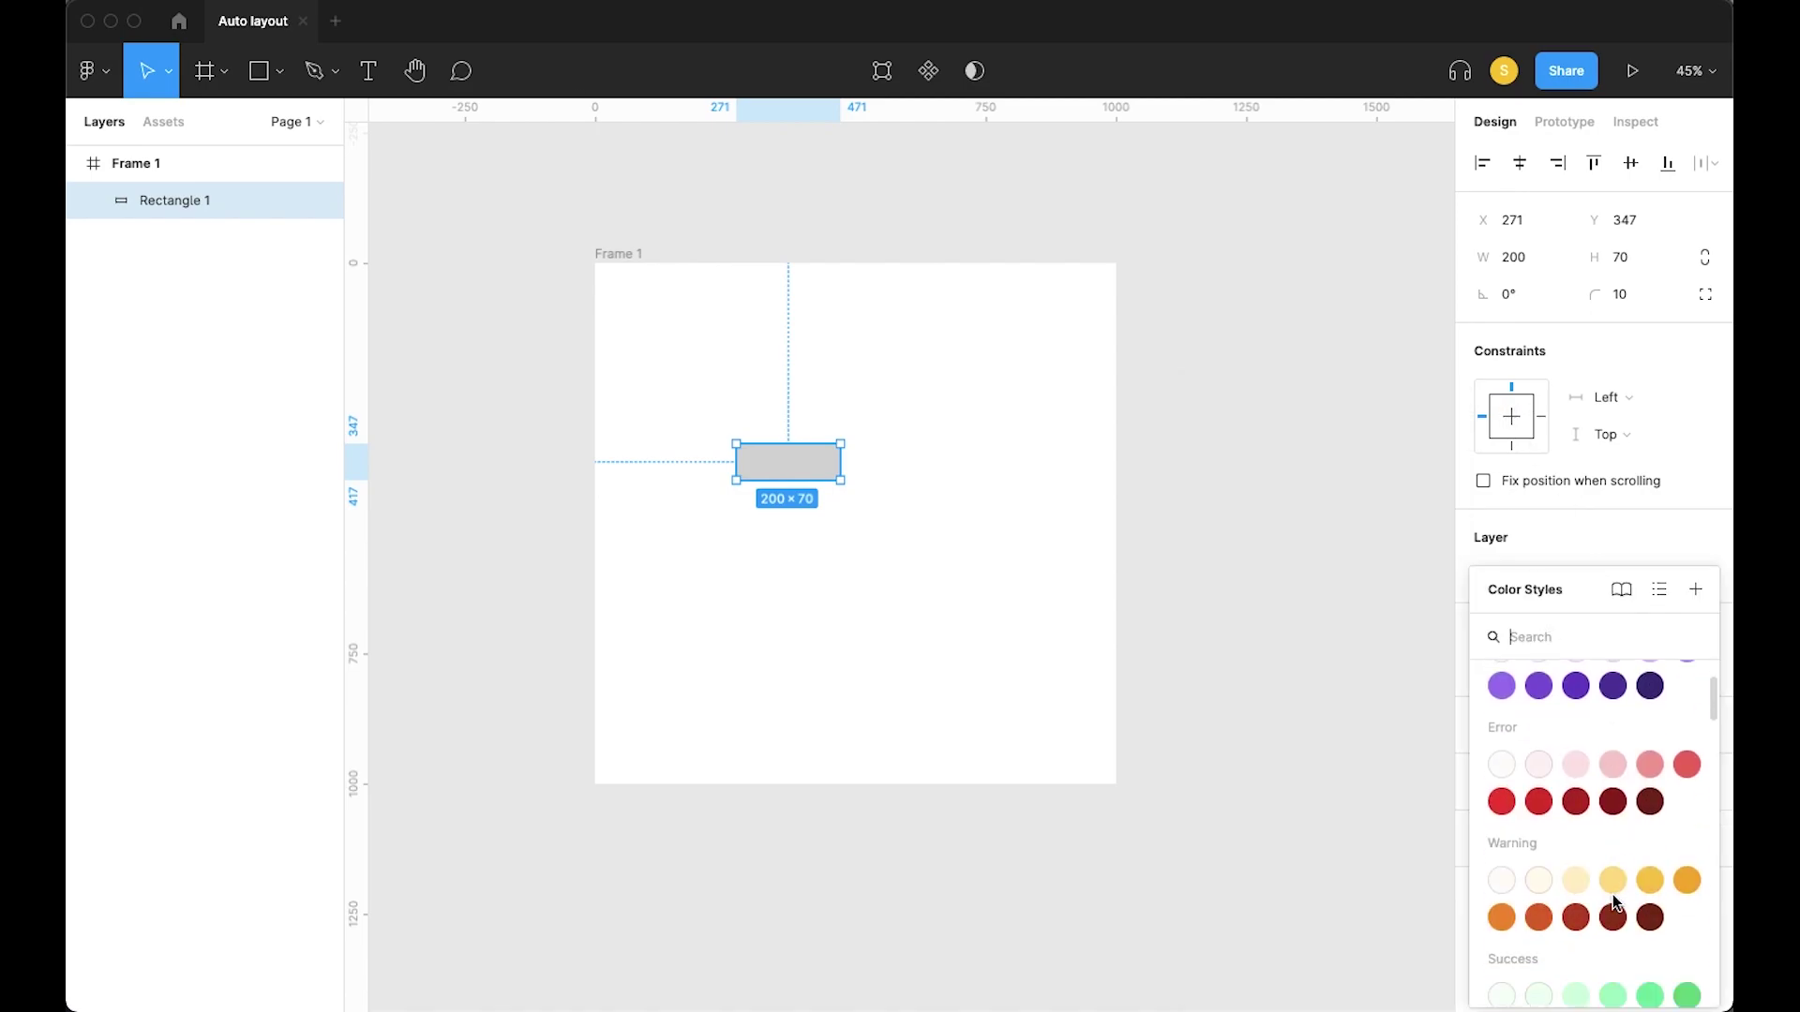
key(Escape)
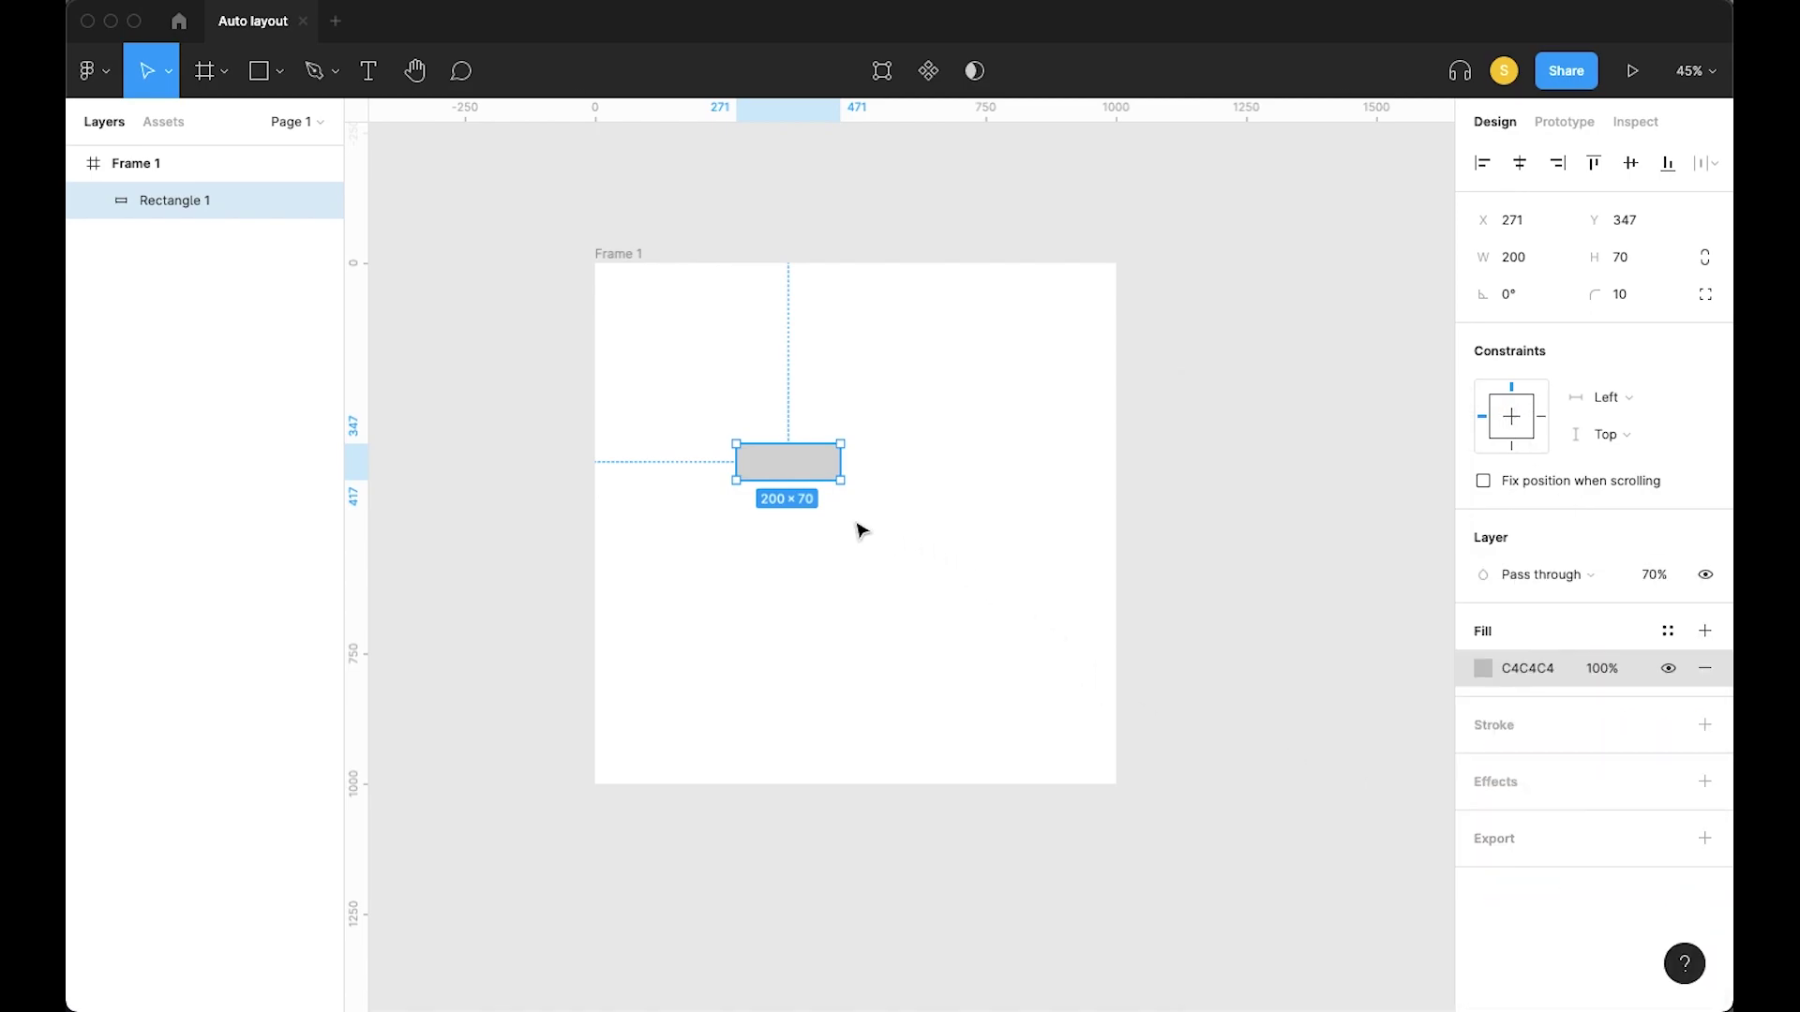
scroll(856, 525, up, 3)
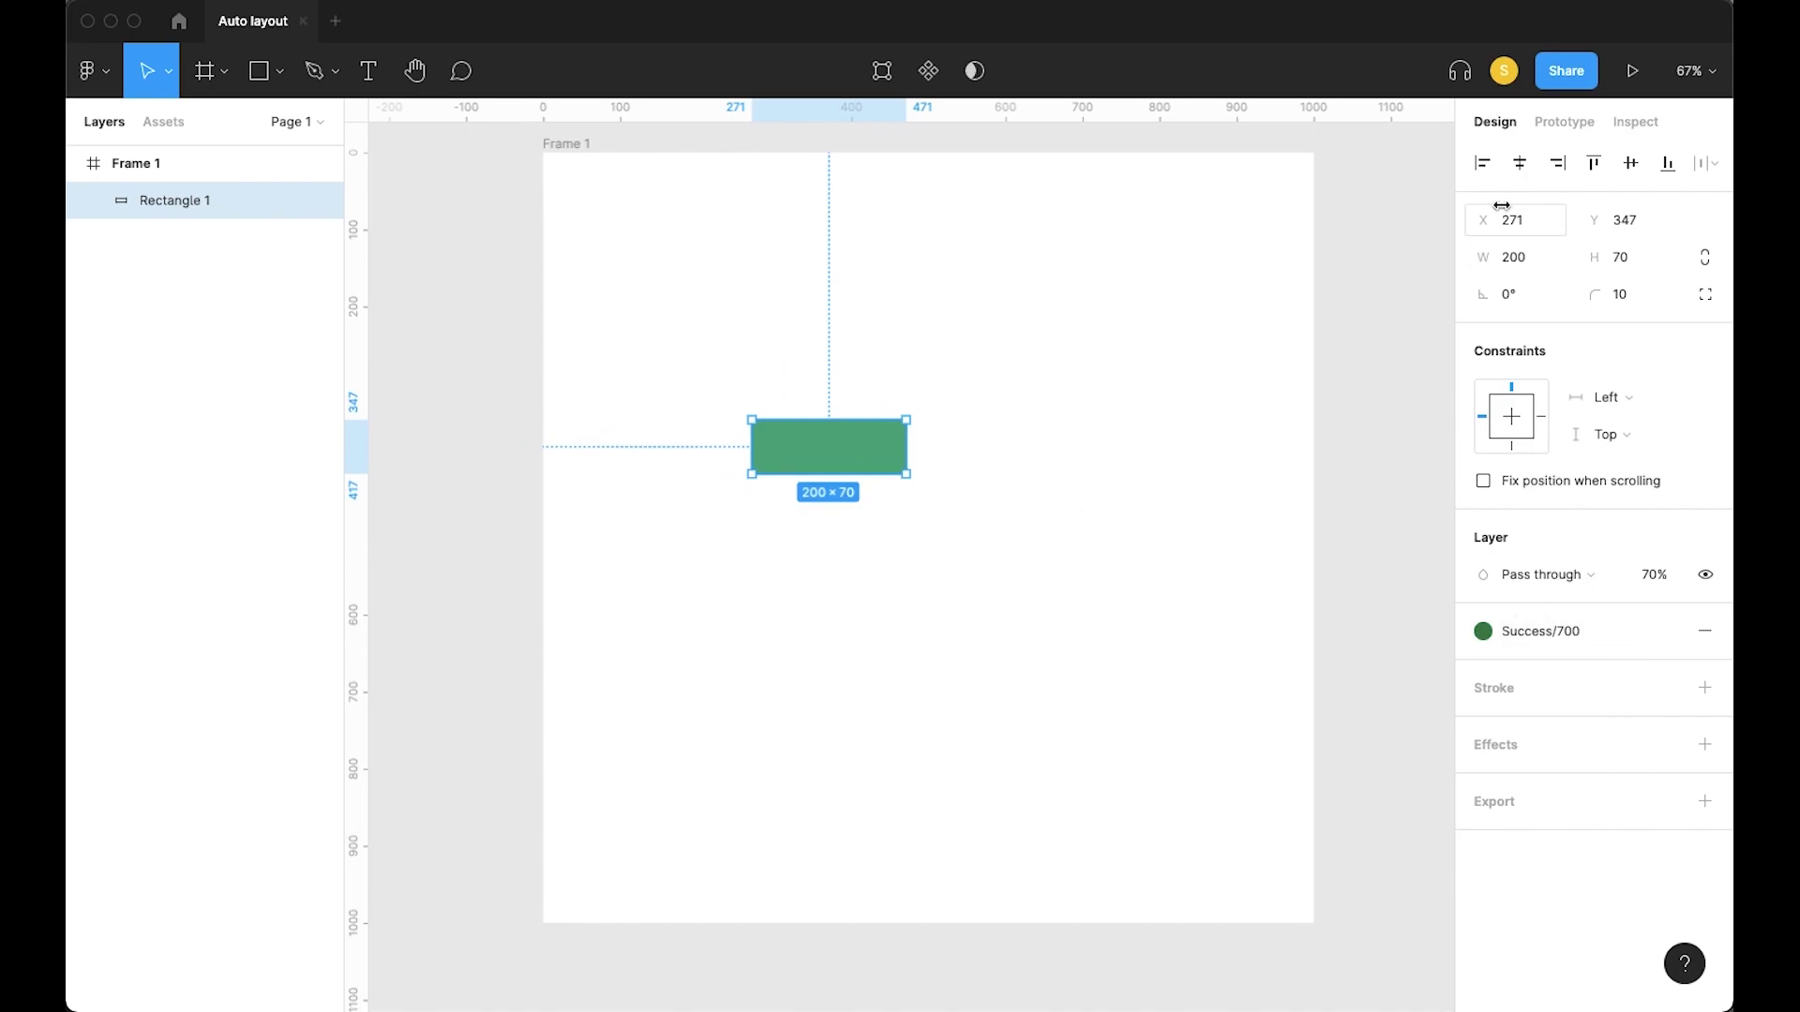
click(1522, 168)
click(1630, 169)
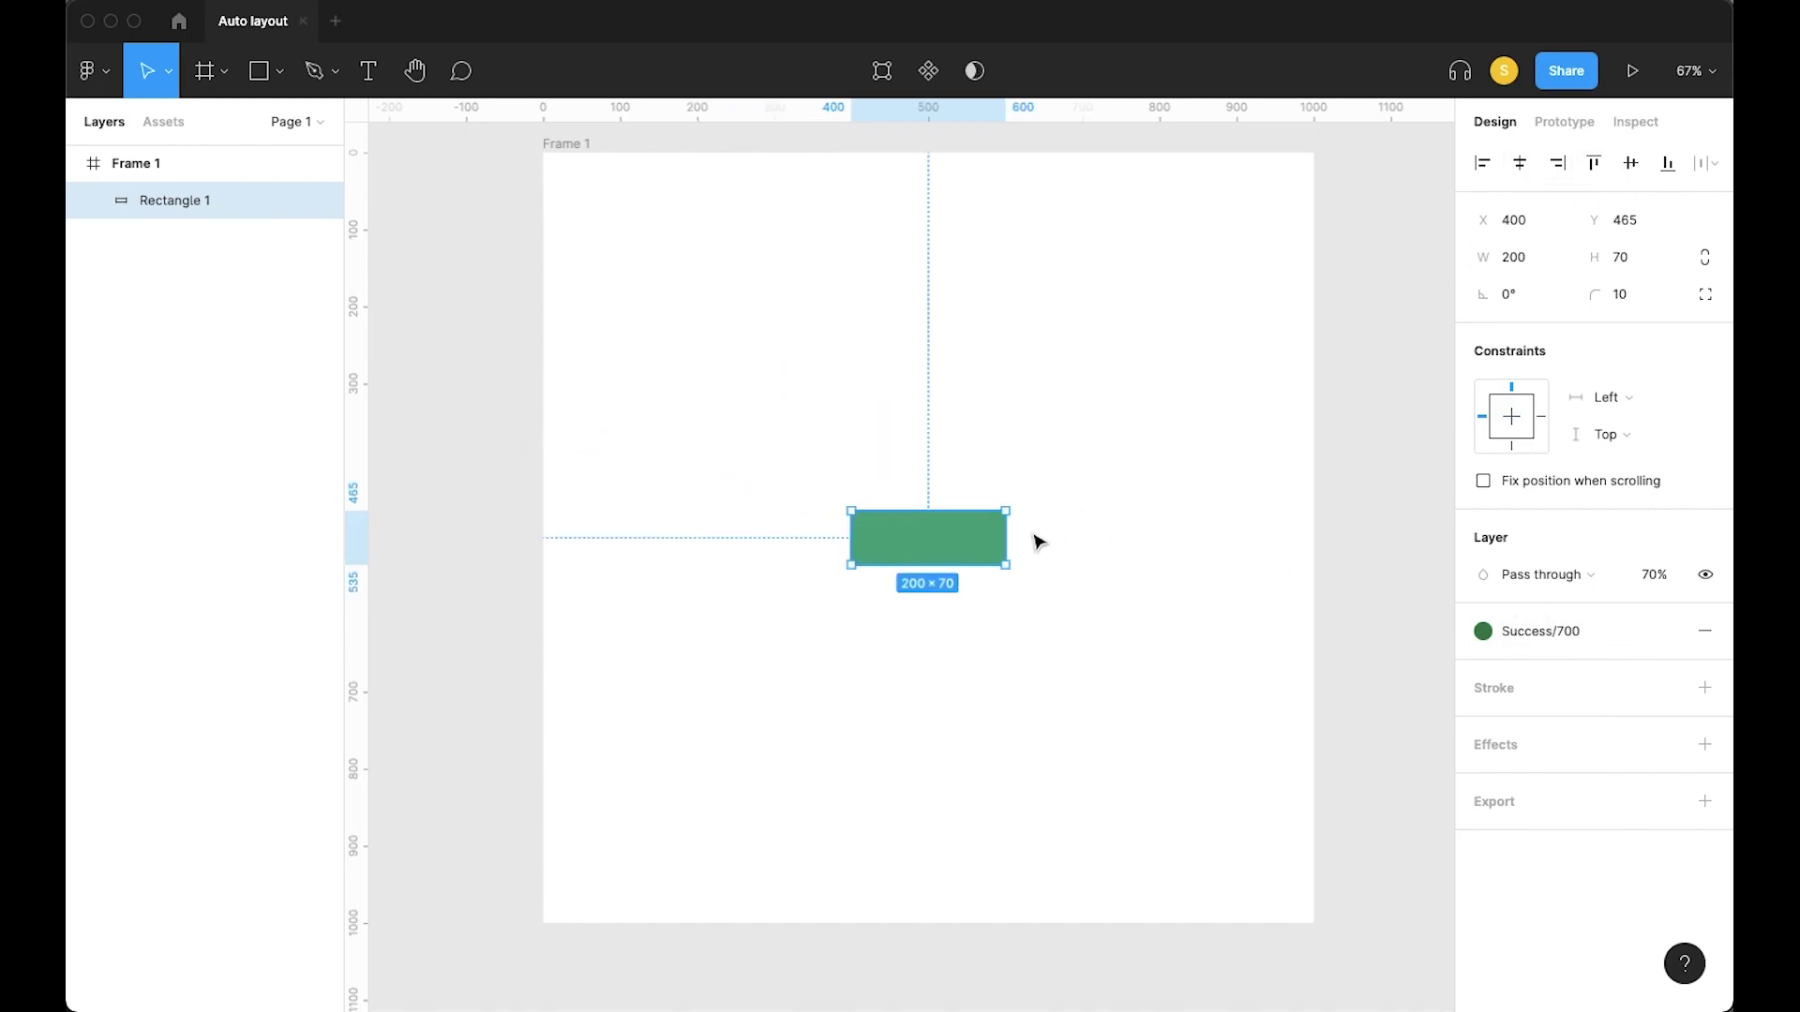
Add a text layer reading "Buy now" just below the green rectangle
click(1009, 610)
key(t)
click(1009, 610)
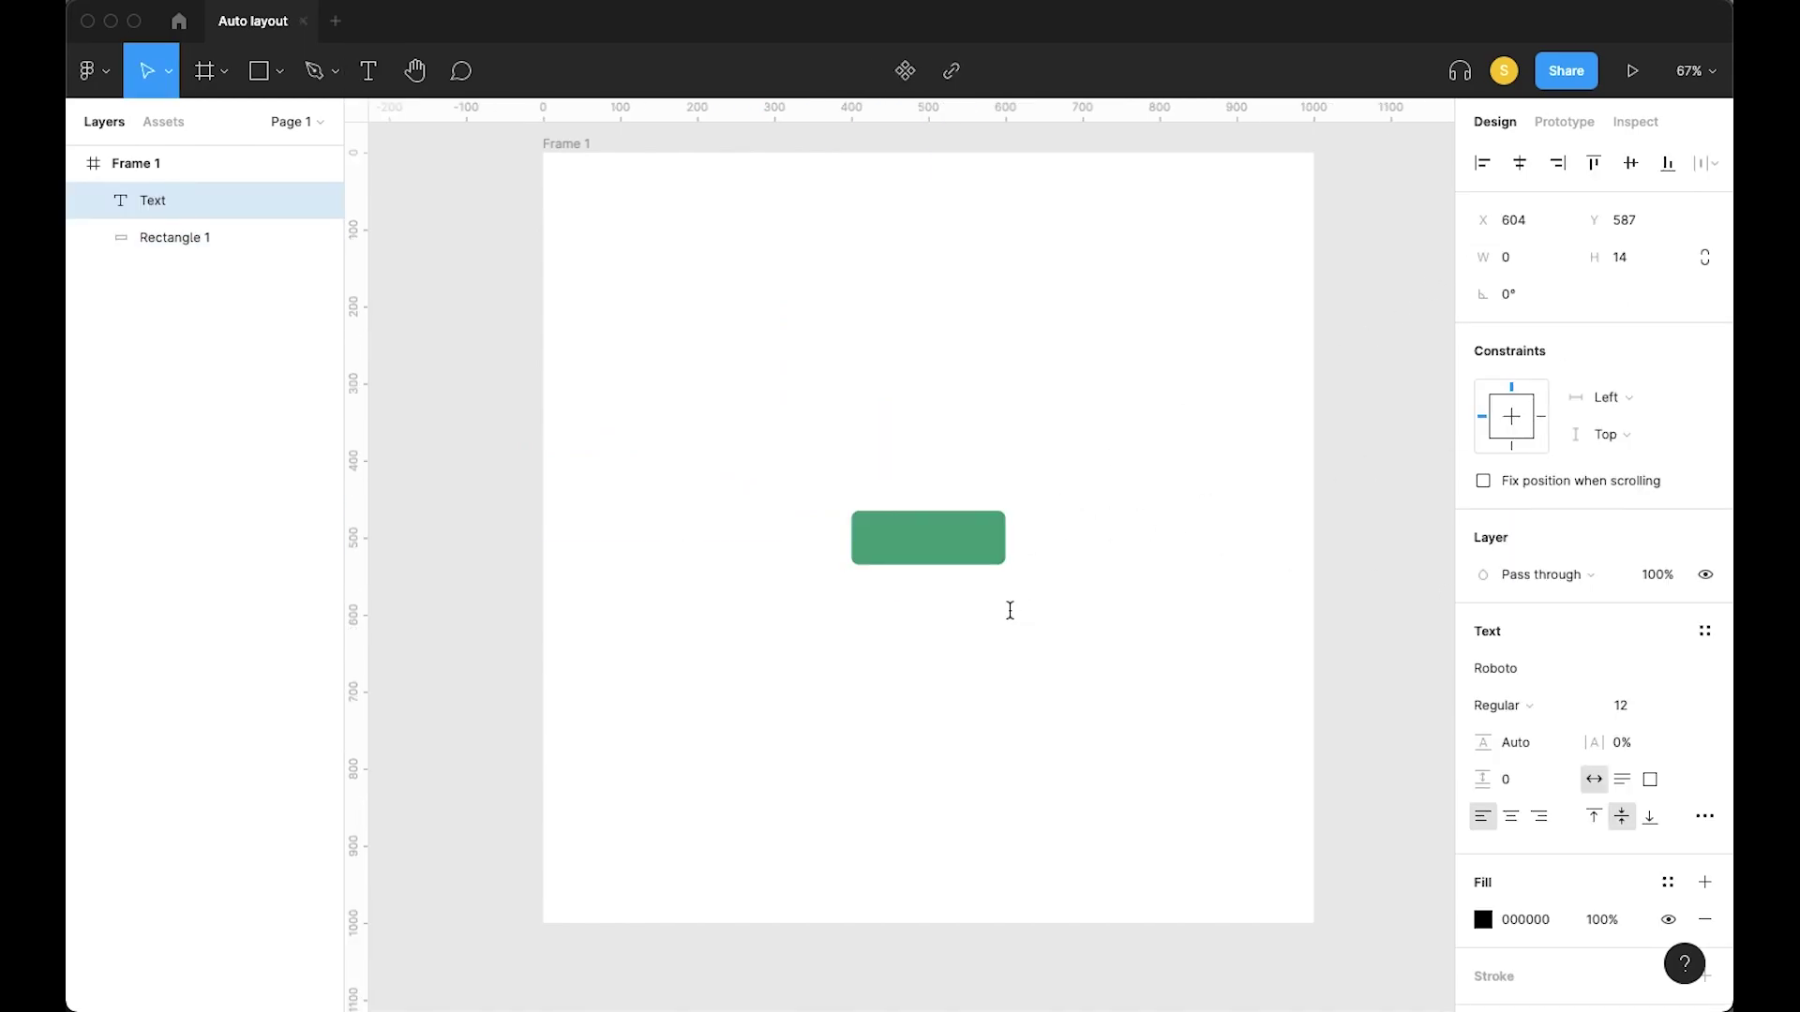
text(Buy now)
key(Escape)
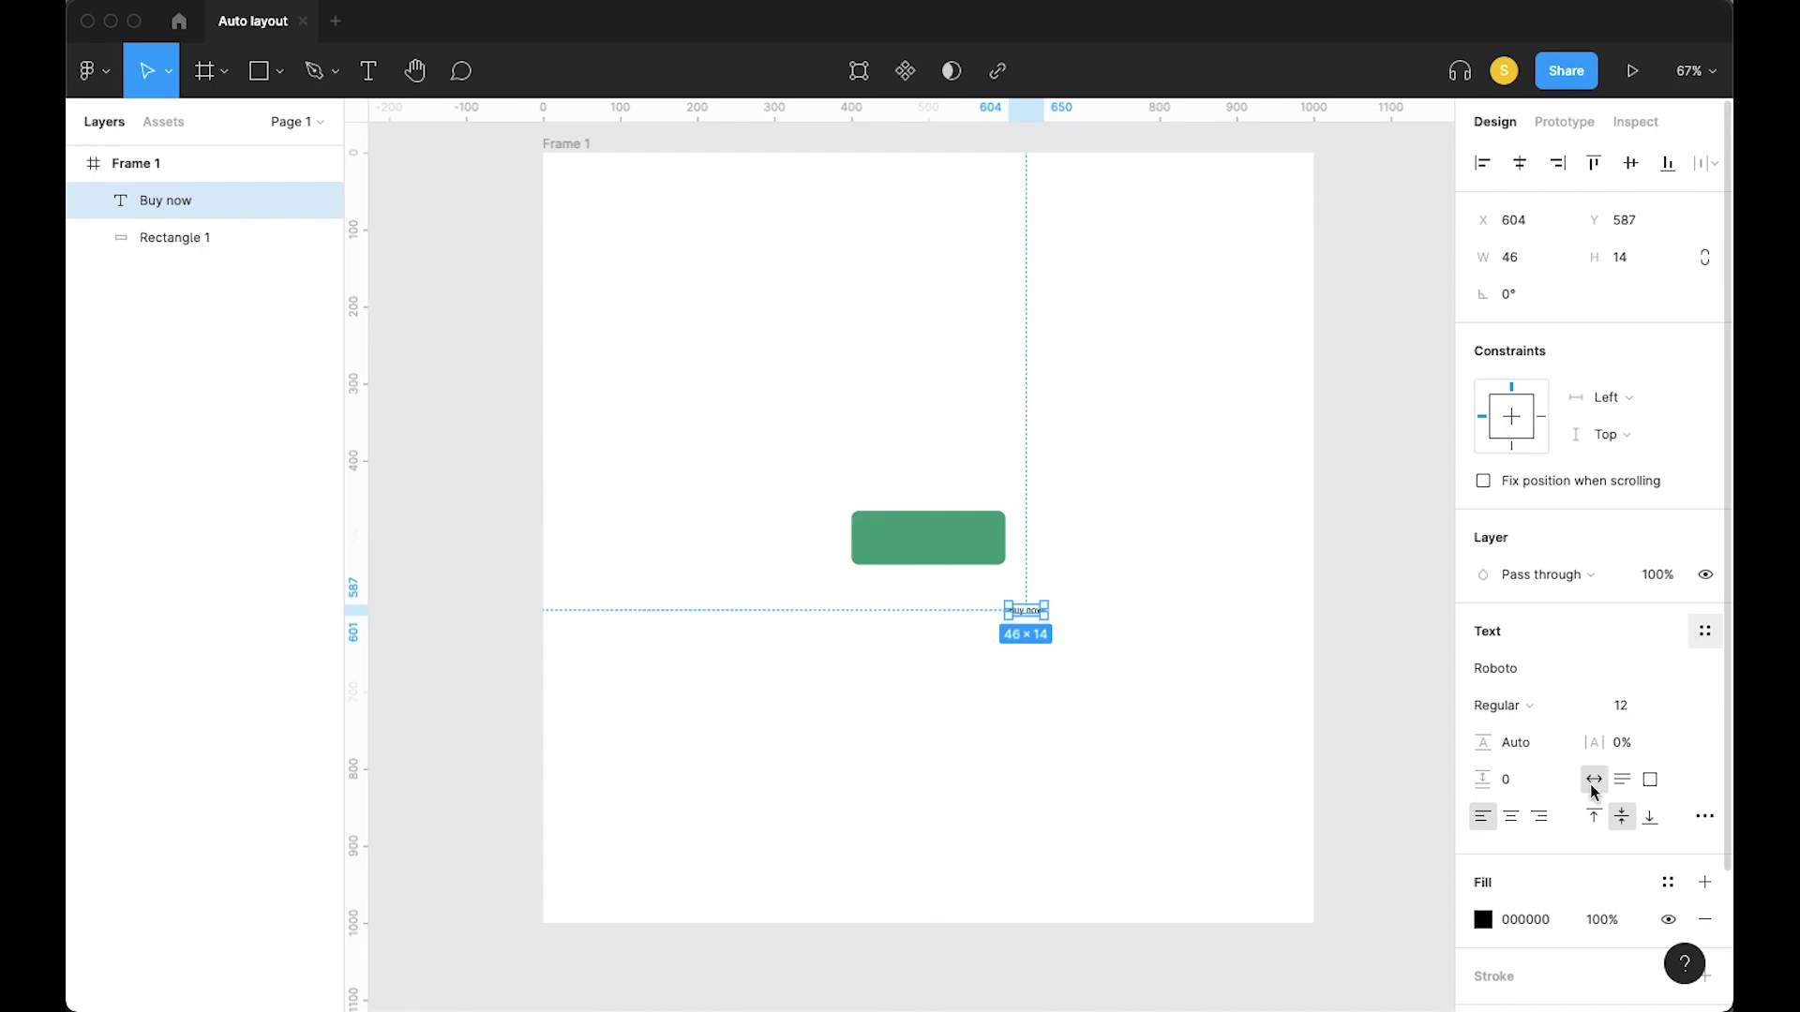
Apply the Text lg/Semibold text style to "Buy now" and move it onto the center of the green rectangle
scroll(1593, 791, down, 10)
scroll(1591, 790, up, 4)
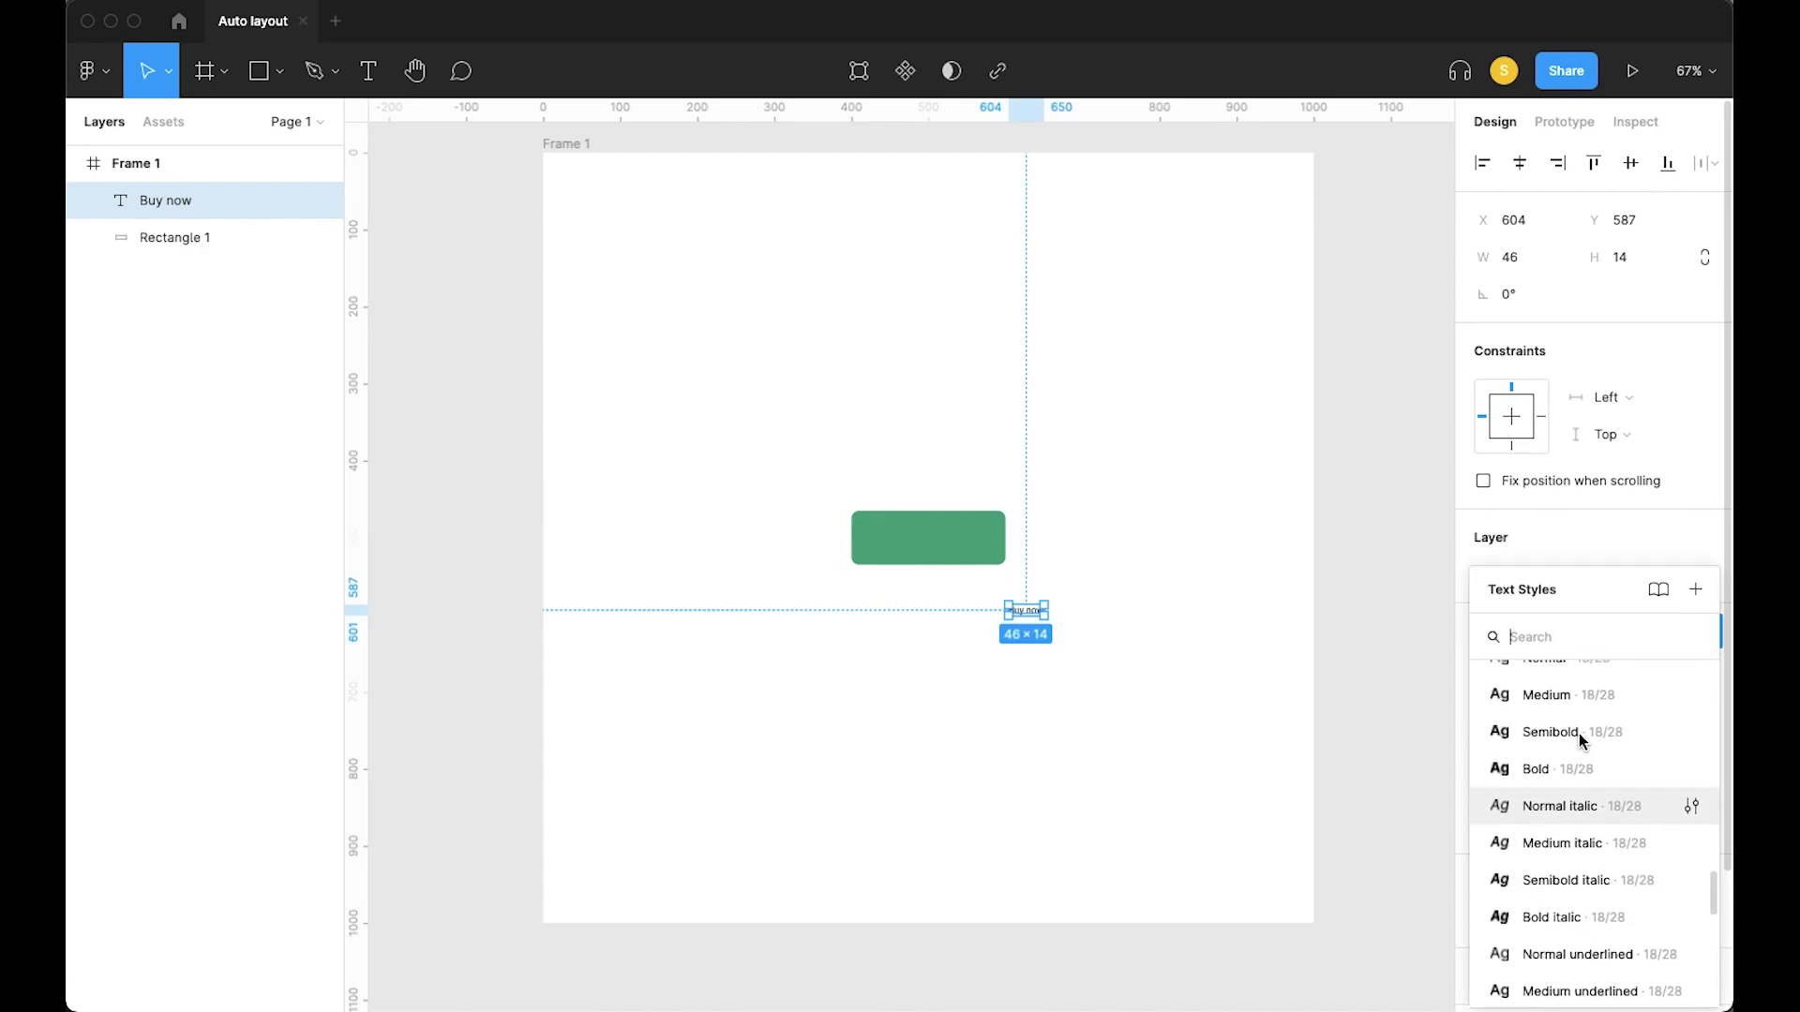
click(1561, 729)
drag(1023, 613, 932, 541)
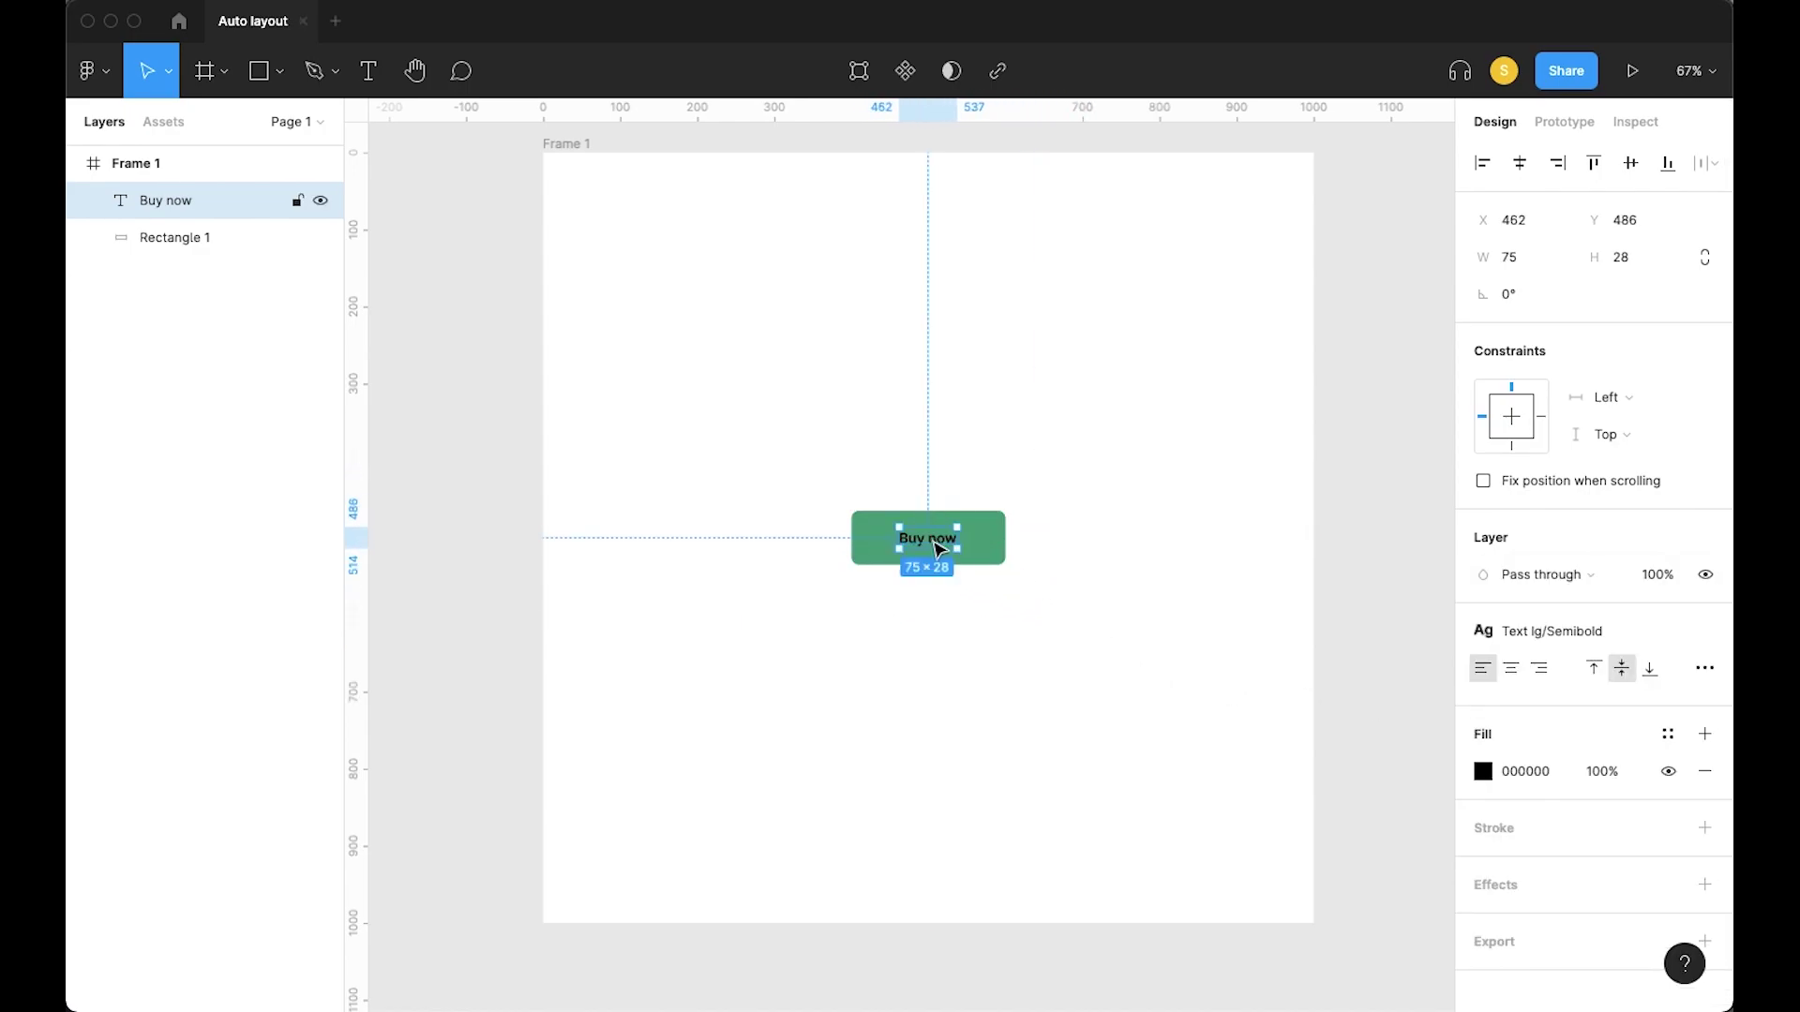
Change the "Buy now" text style to Text xl/Semibold and recenter the label on the rectangle
click(1563, 630)
scroll(1570, 778, up, 5)
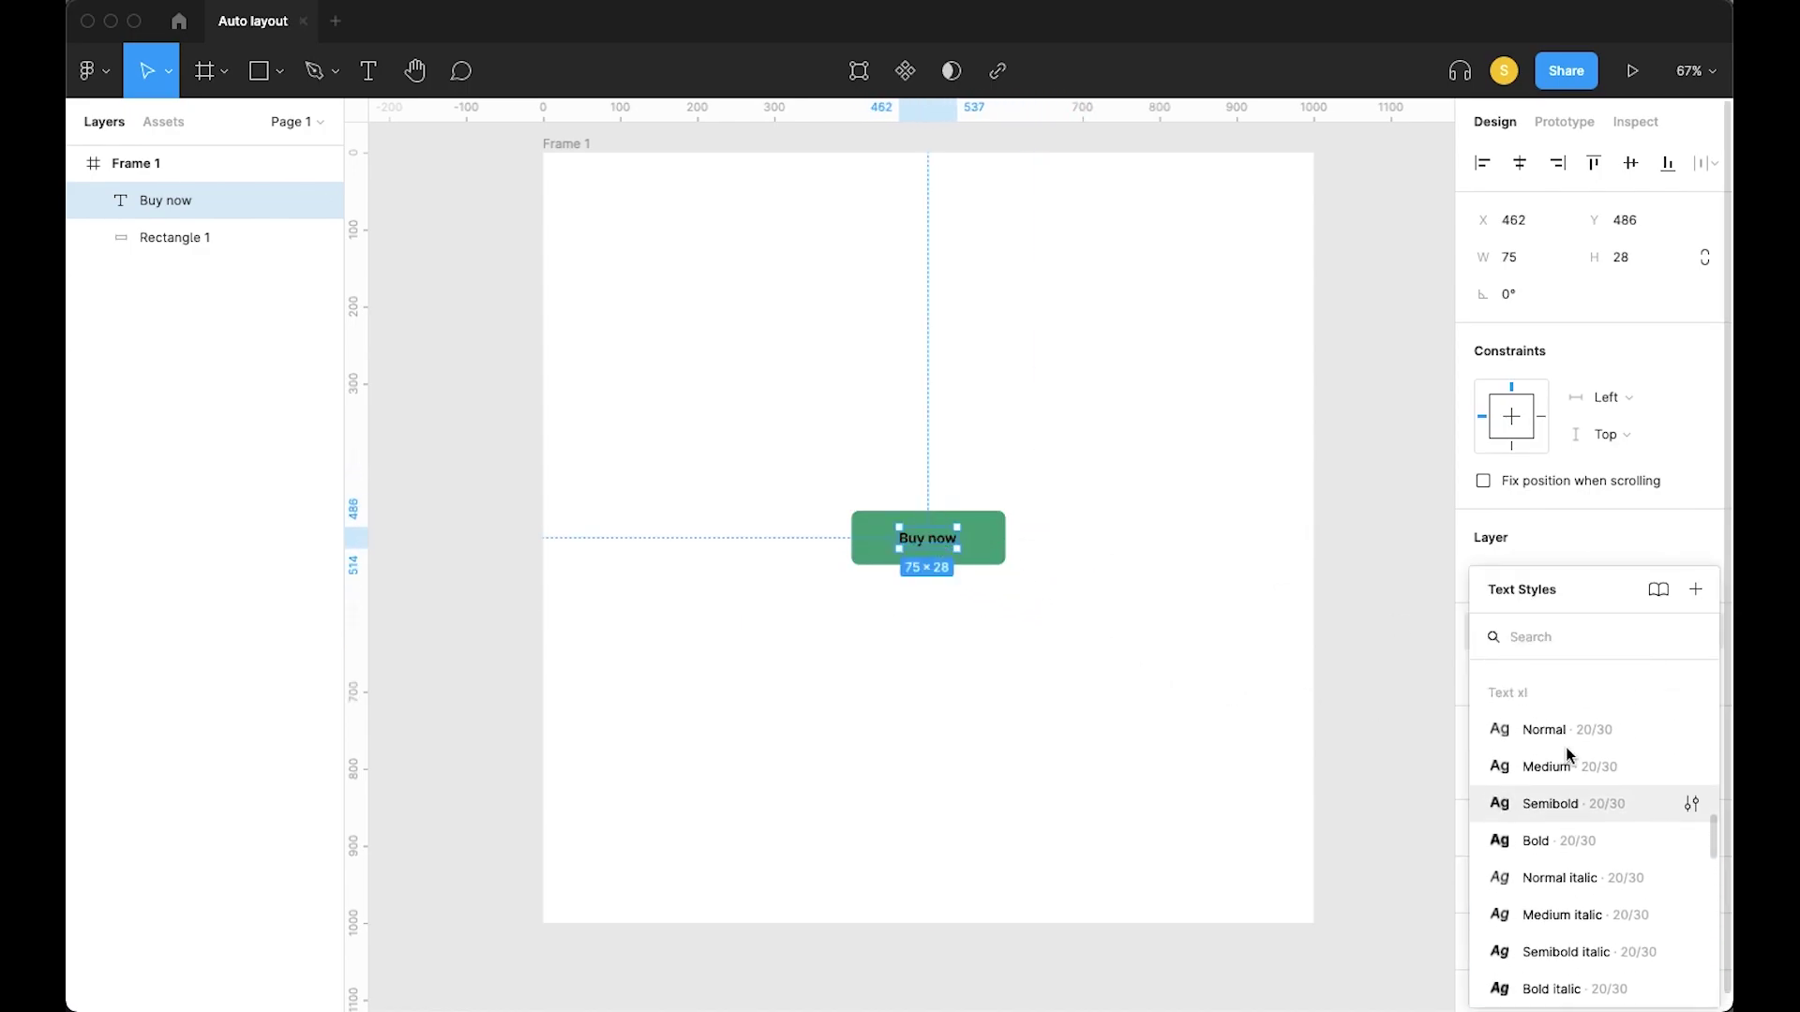
click(1574, 816)
drag(950, 540, 937, 545)
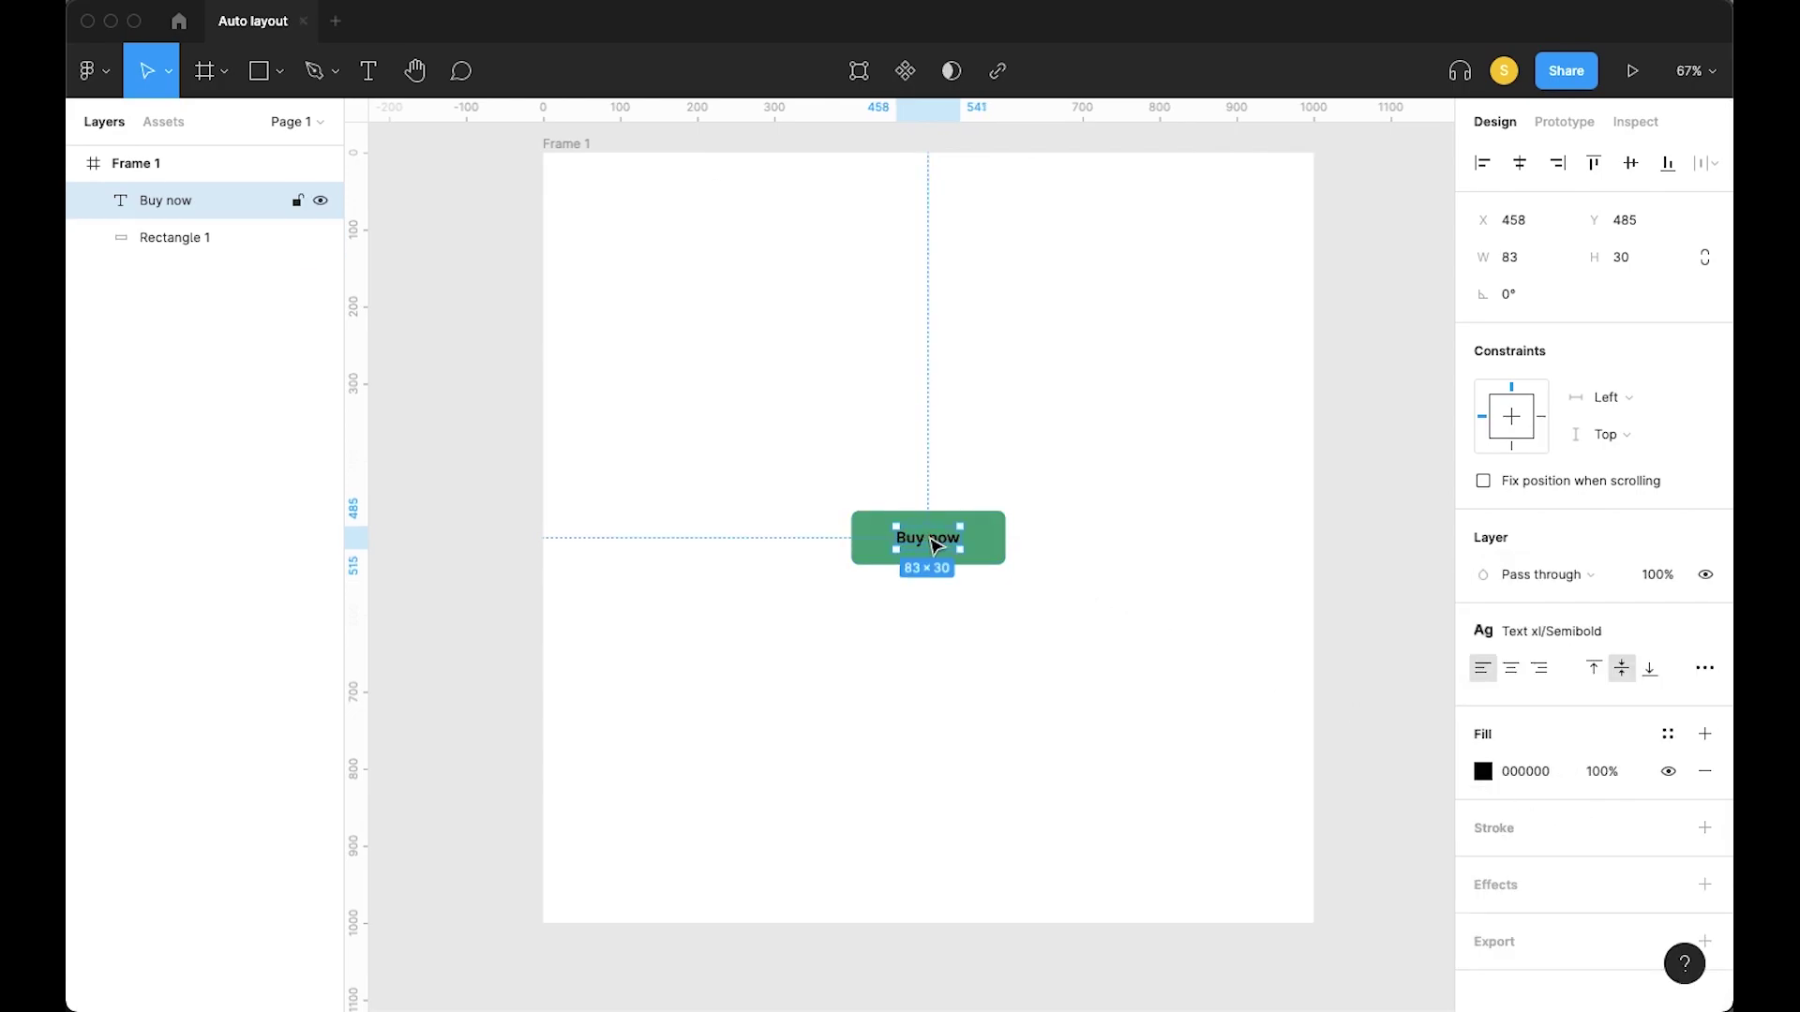
Change the "Buy now" text style to Display xs/Semibold and recenter the label on the rectangle
click(1620, 633)
scroll(1567, 734, up, 3)
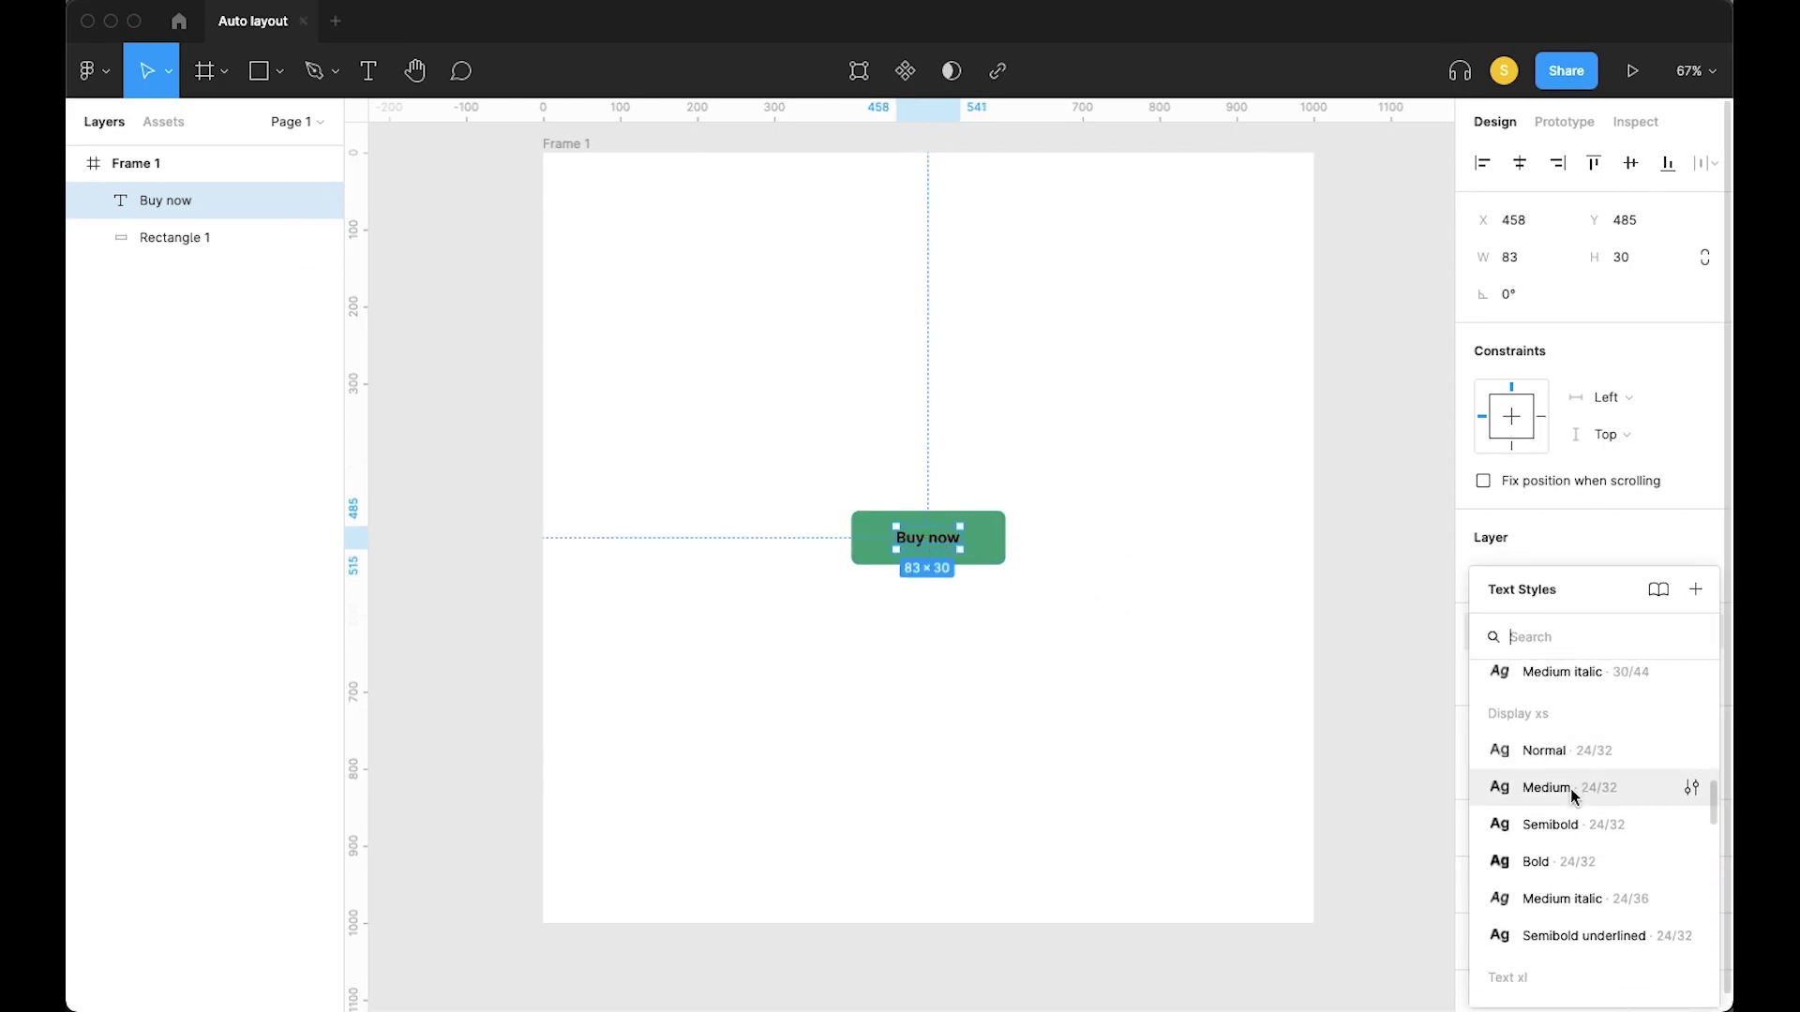
click(1567, 825)
drag(942, 548, 940, 547)
Apply the White color style to the "Buy now" text fill and deselect it
click(1667, 734)
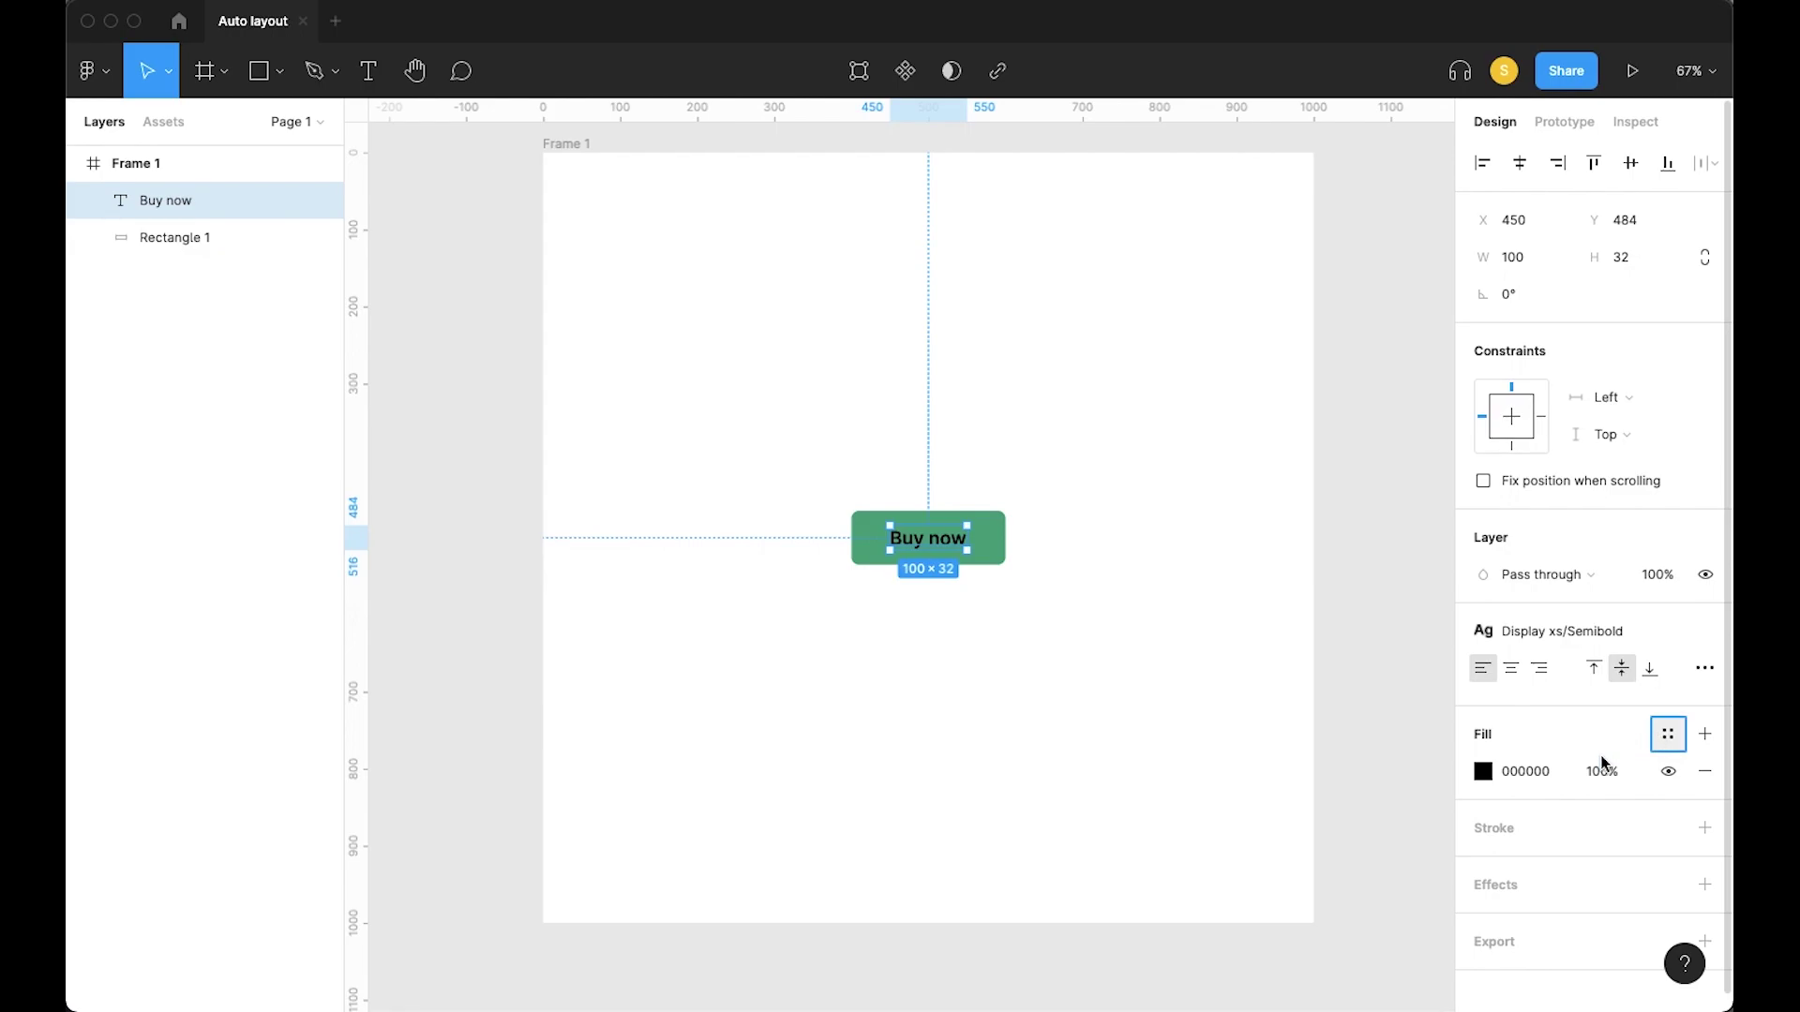
click(1501, 724)
click(1049, 627)
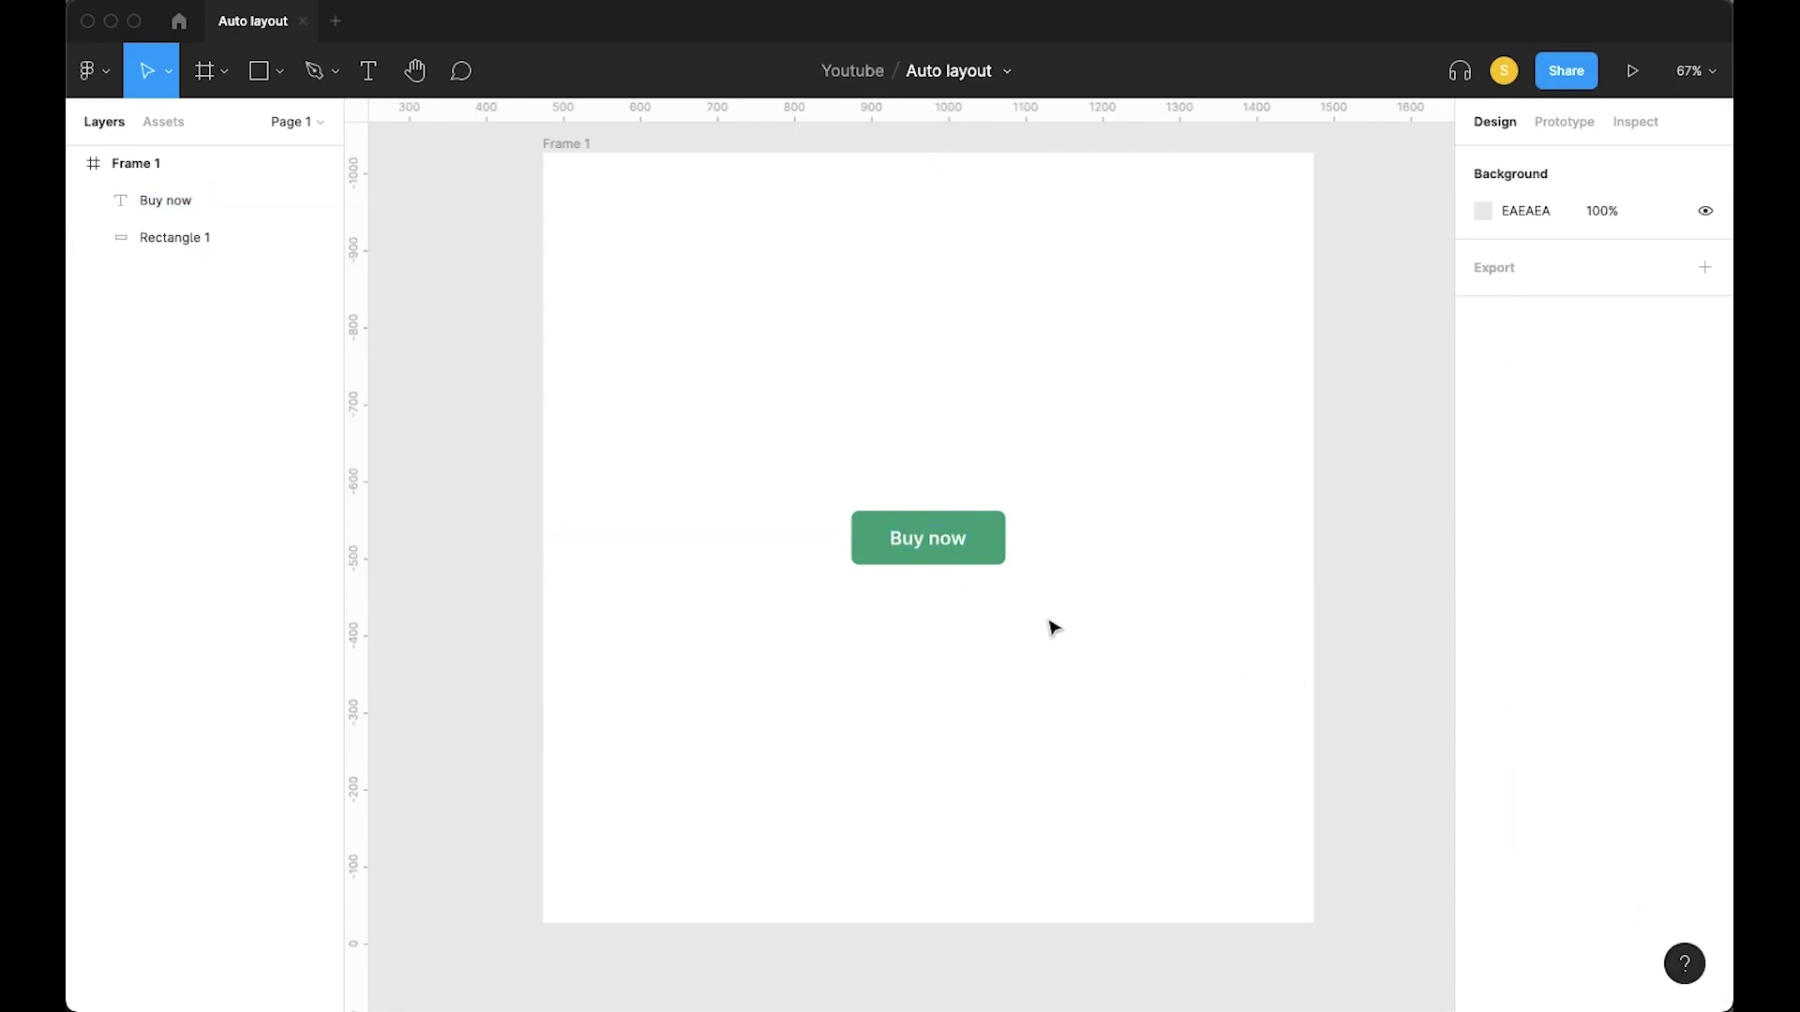
Replace the button's label text with "Create an Account"
click(985, 560)
click(953, 553)
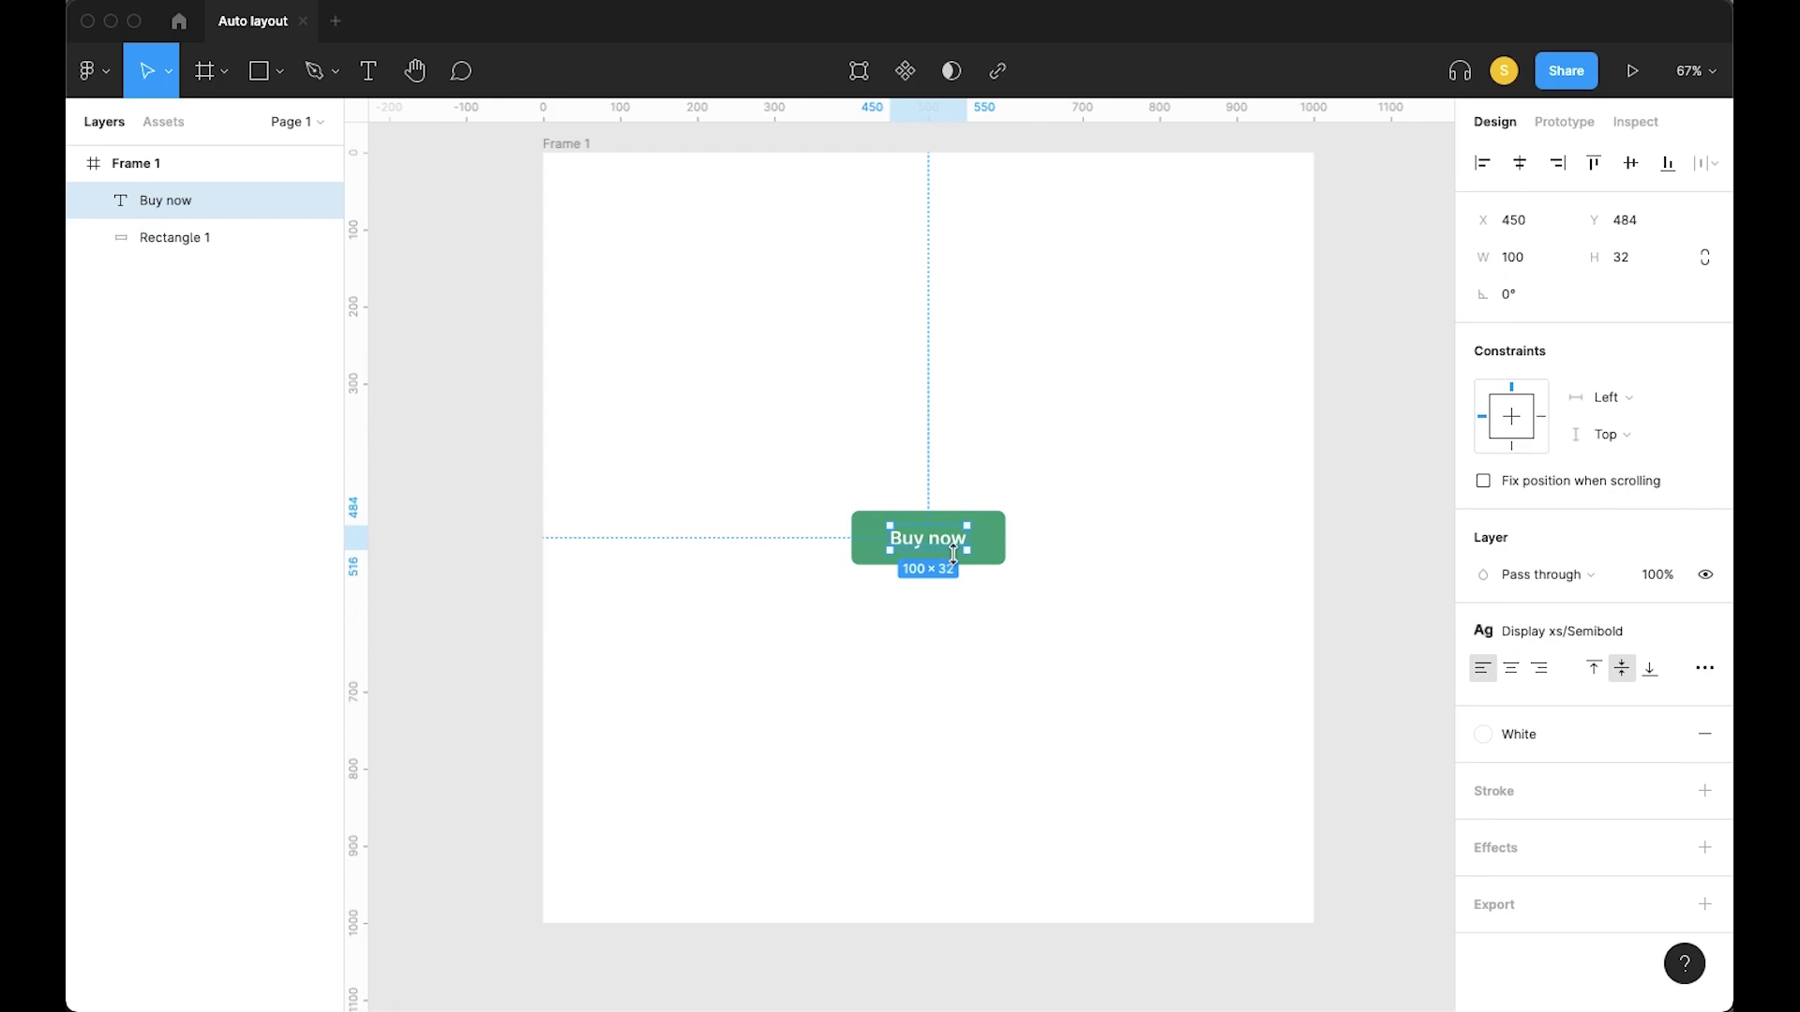
click(895, 466)
double_click(928, 541)
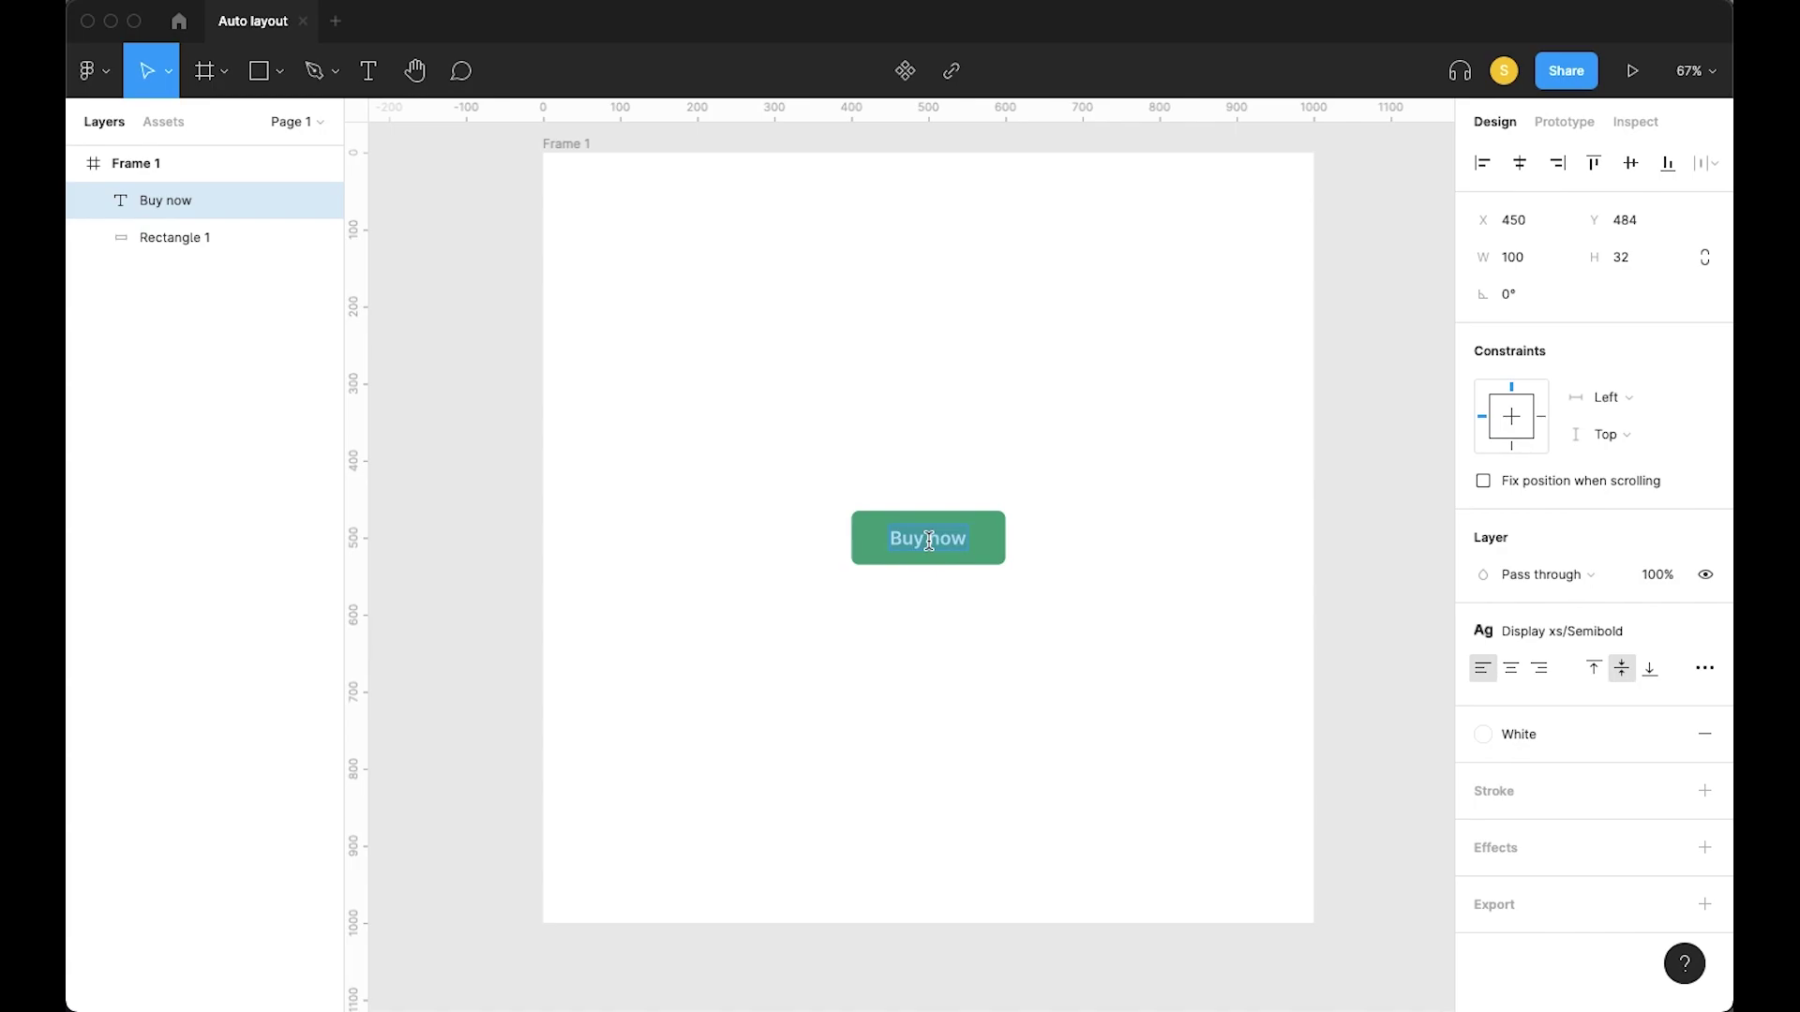
text(Create an Account)
key(Escape)
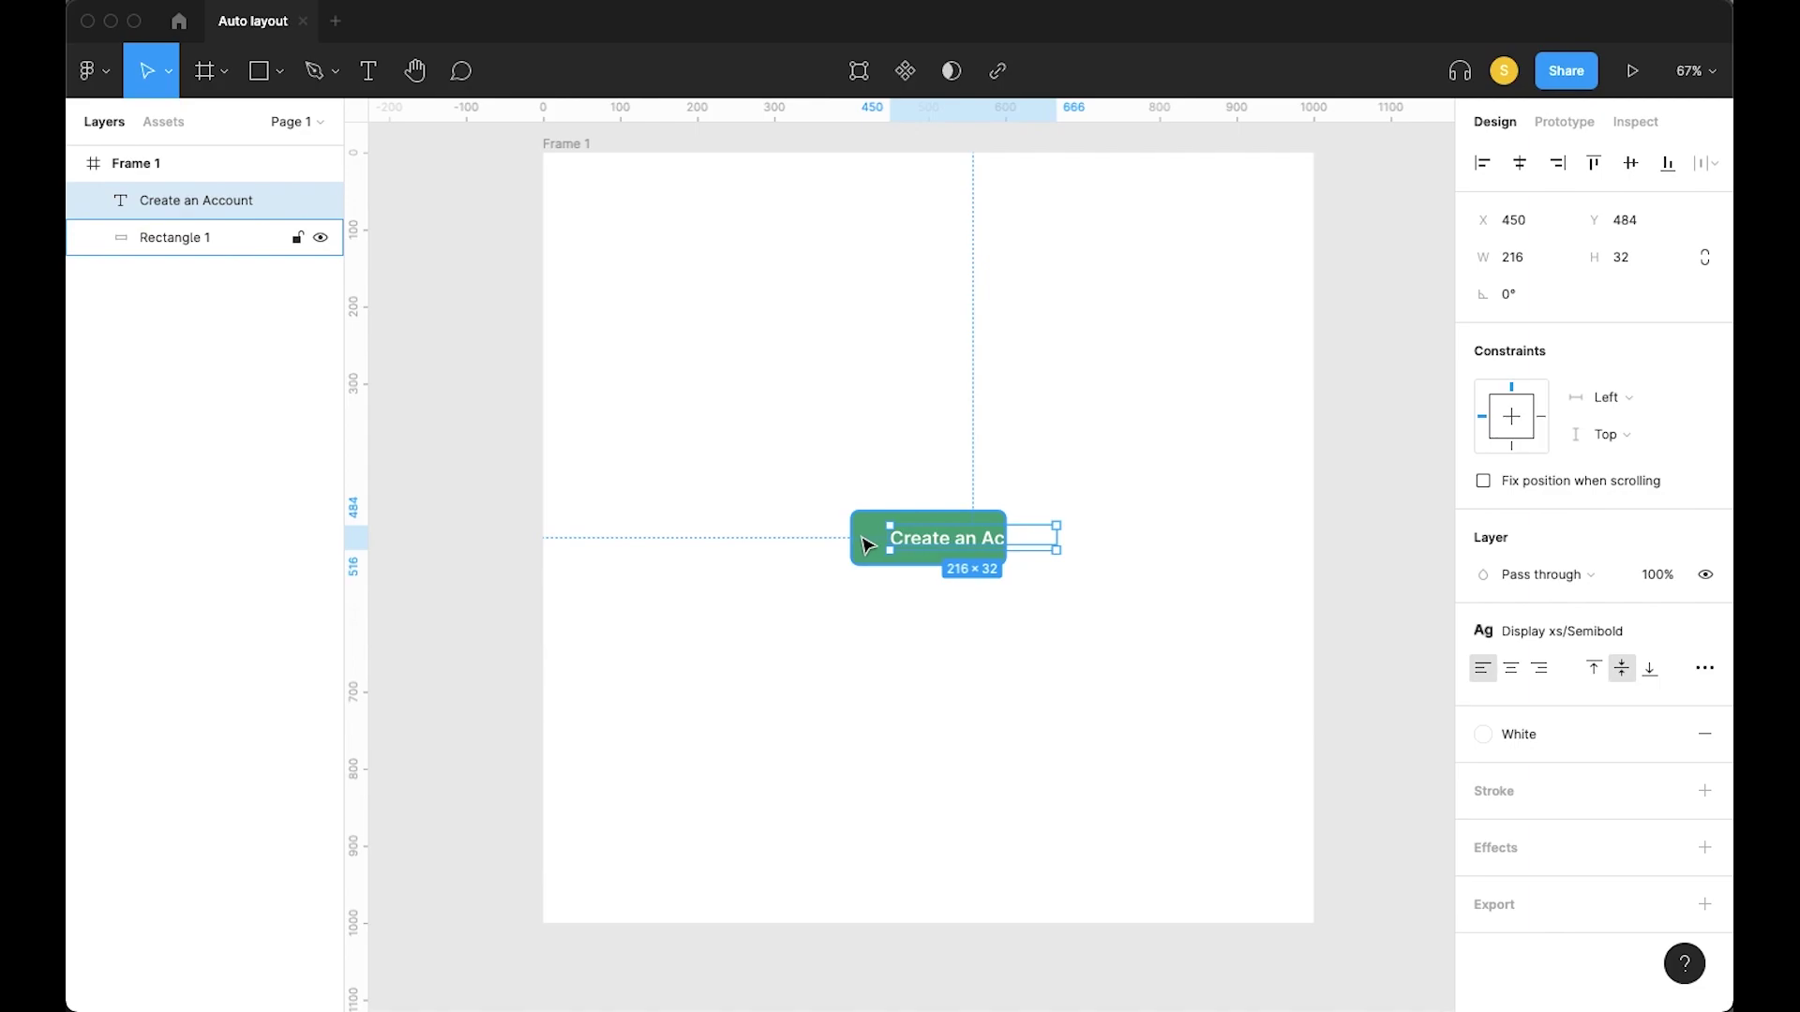
Change the button's label text back to "Buy now"
double_click(981, 537)
key(BackSpace)
key(BackSpace)
key(BackSpace)
key(BackSpace)
key(BackSpace)
key(BackSpace)
key(BackSpace)
key(BackSpace)
key(BackSpace)
key(BackSpace)
key(BackSpace)
key(BackSpace)
key(BackSpace)
key(BackSpace)
key(BackSpace)
key(BackSpace)
key(BackSpace)
text(Buy now)
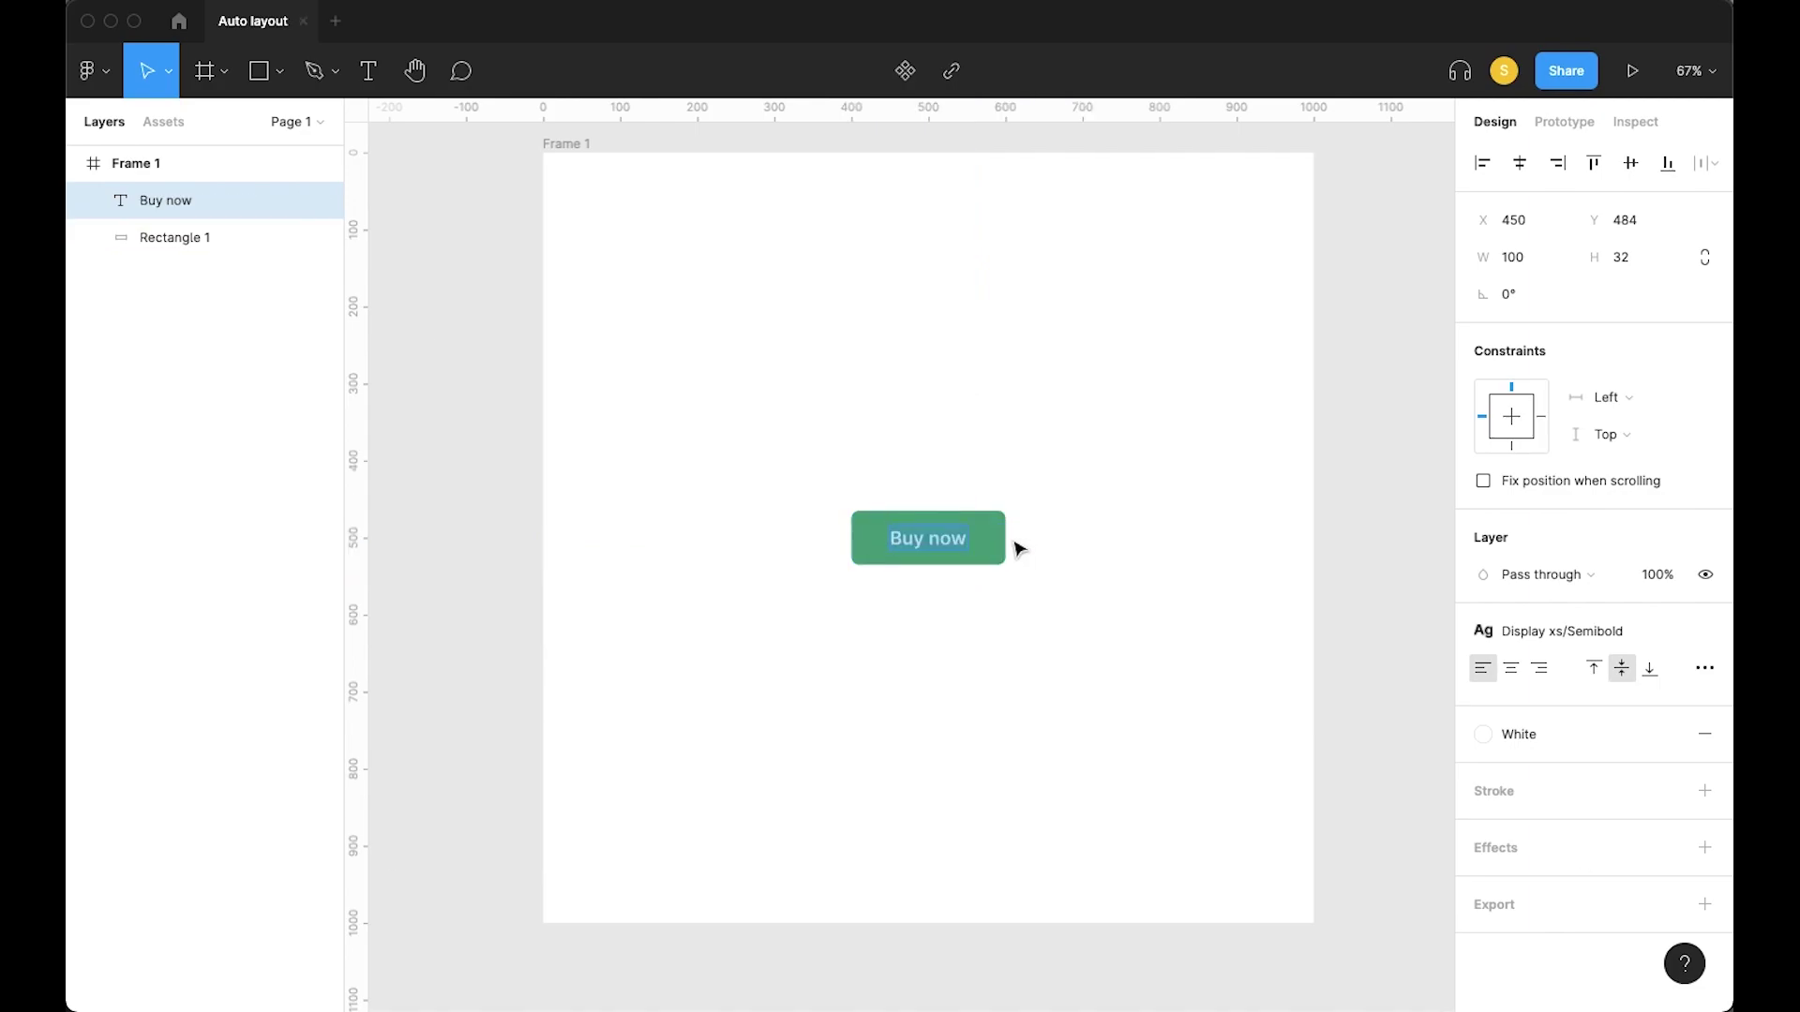
key(Escape)
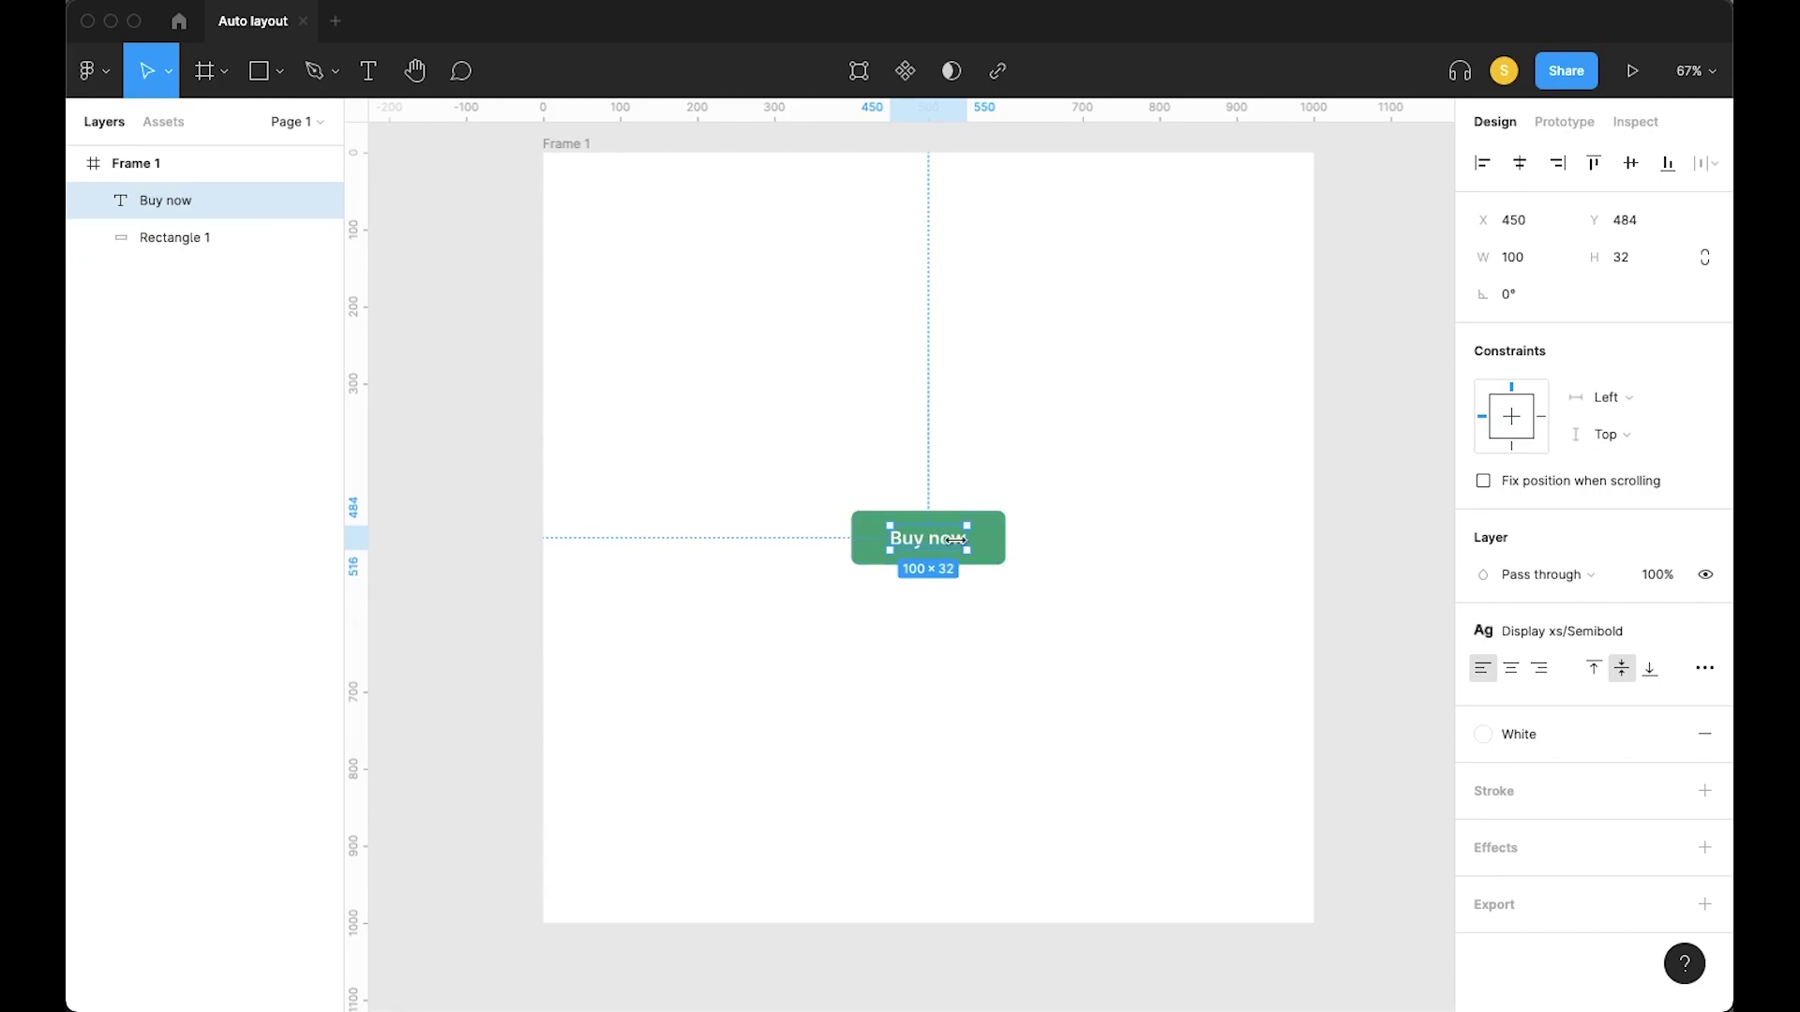
double_click(884, 549)
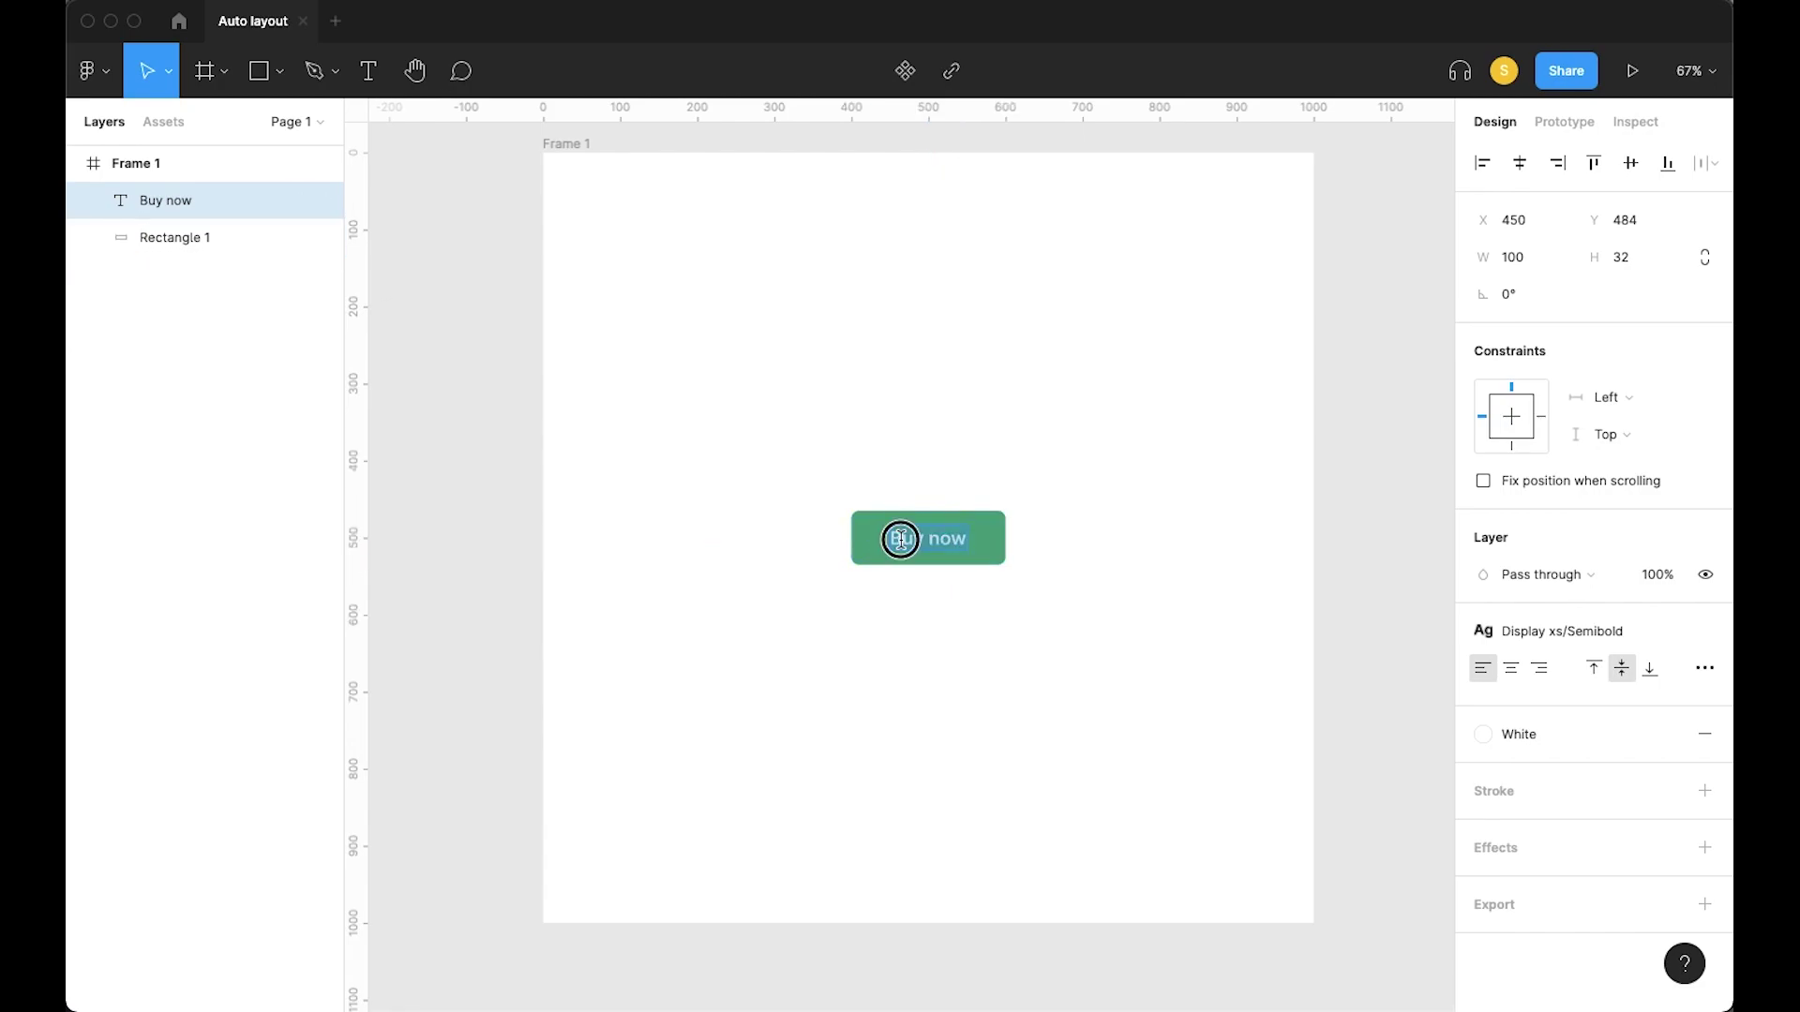
key(Escape)
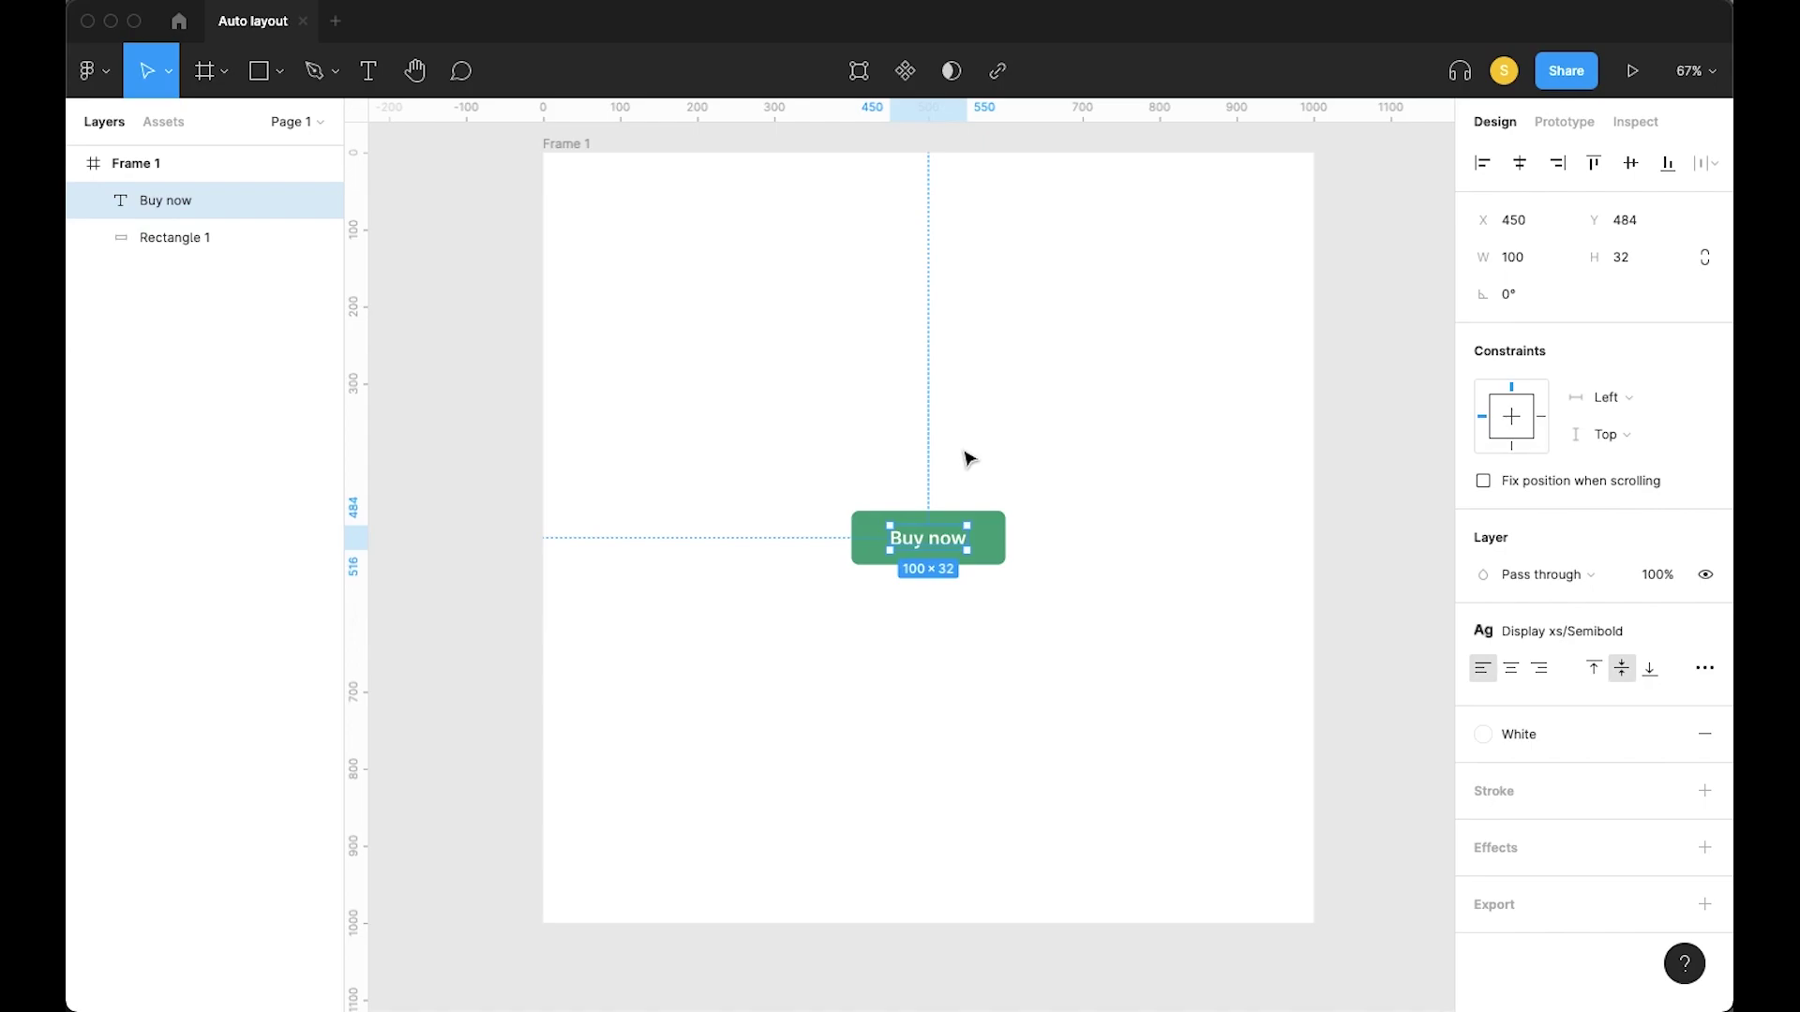
click(821, 453)
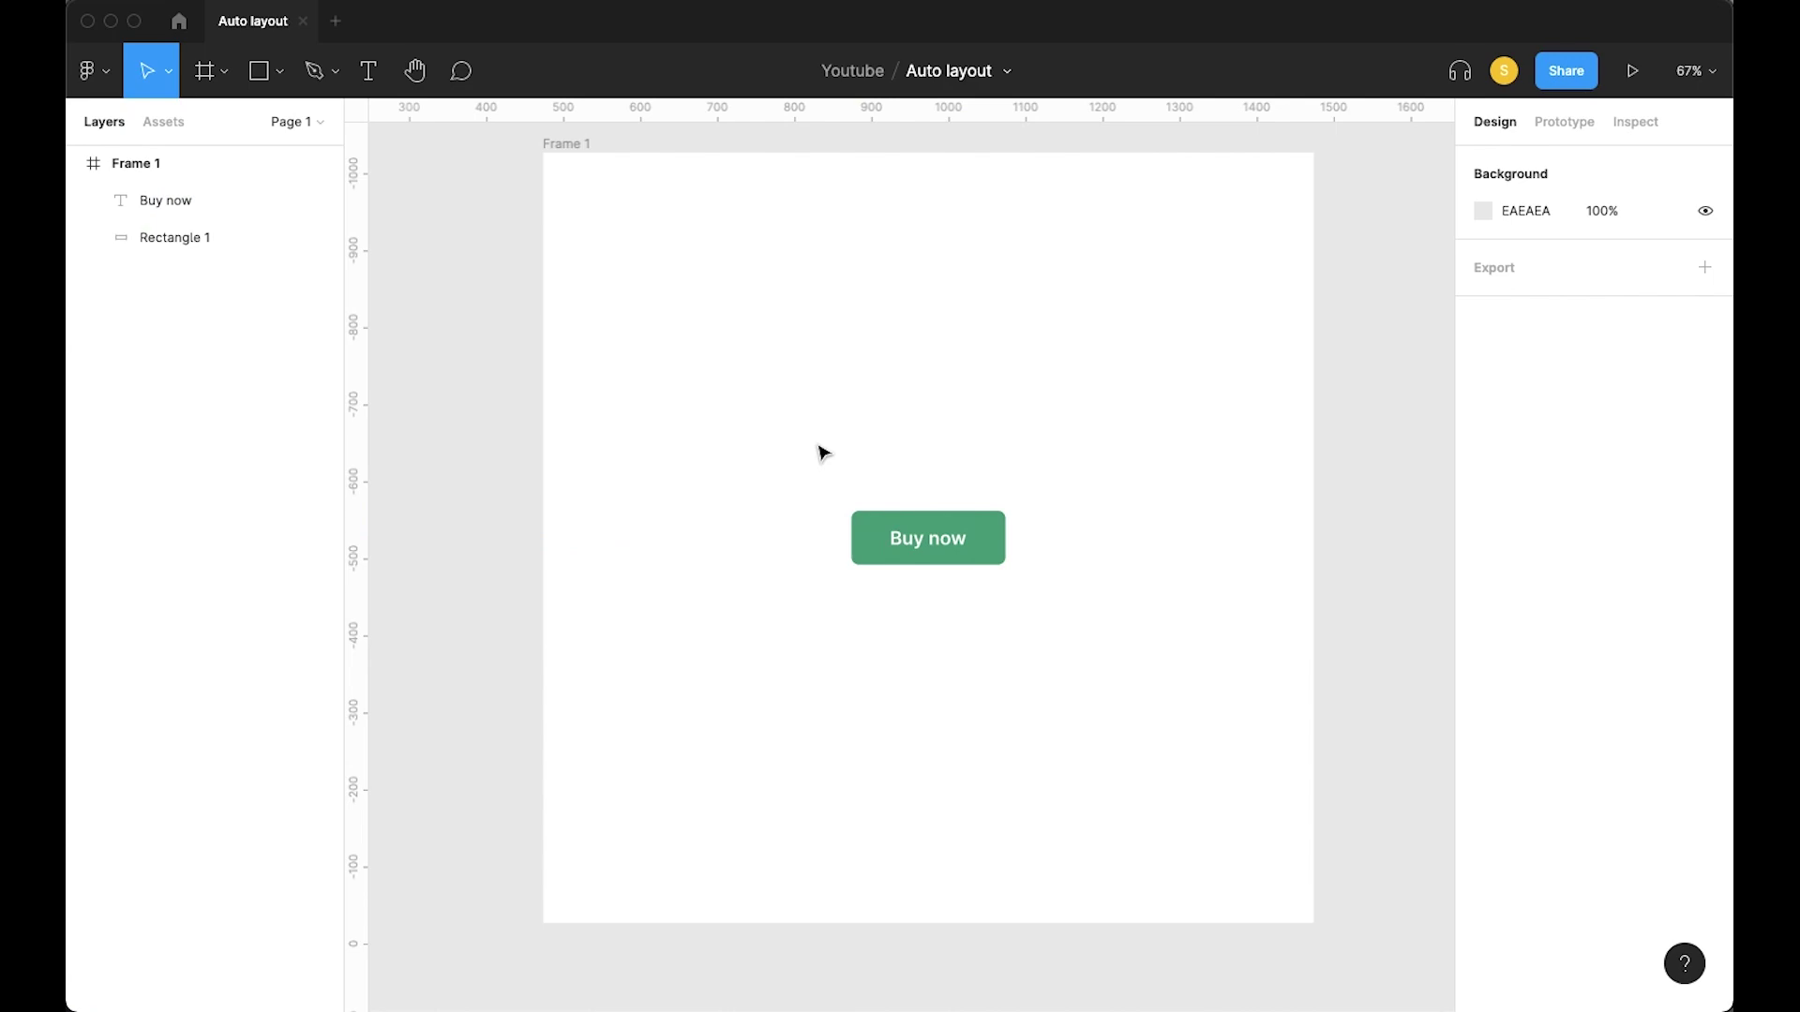
Delete the "Buy now" label and the green rectangle from Frame 1
drag(817, 444, 1013, 675)
click(1008, 675)
click(932, 561)
key(Delete)
click(932, 564)
key(Delete)
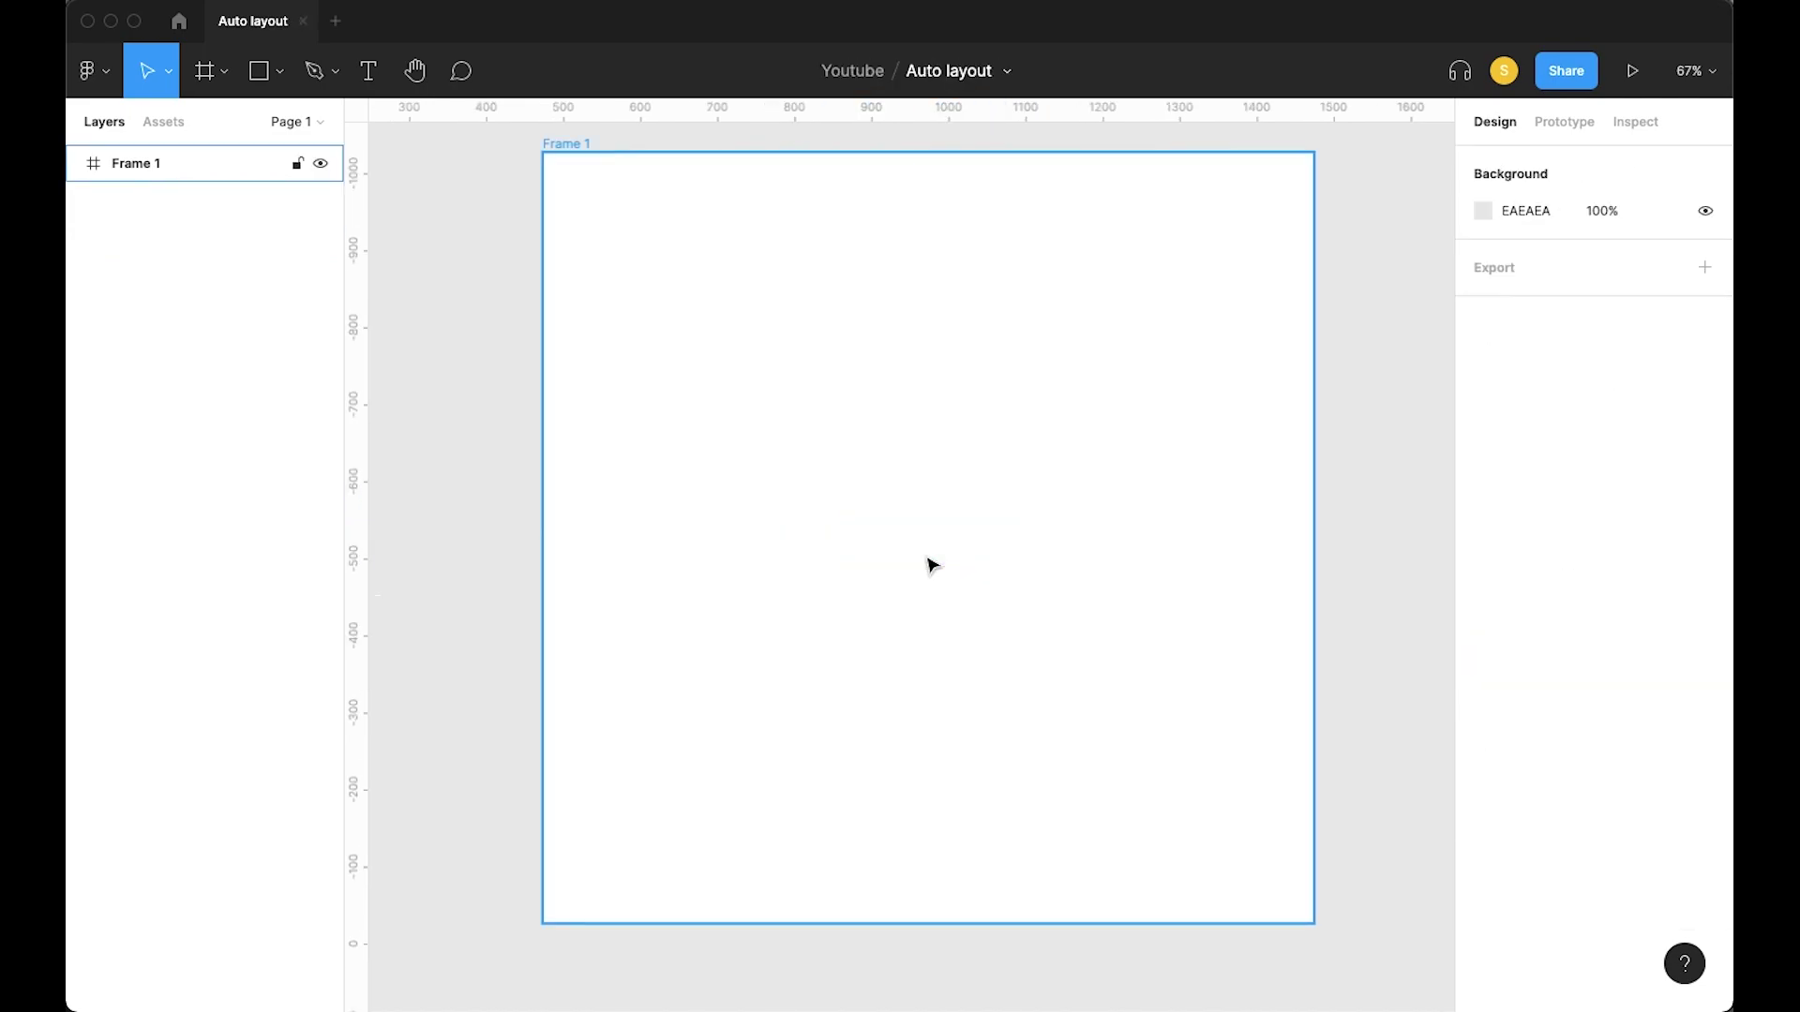
Add a new "Buy now" text layer and center it horizontally and vertically in Frame 1
key(t)
click(925, 556)
text(Buy now)
key(Escape)
key(alt+h)
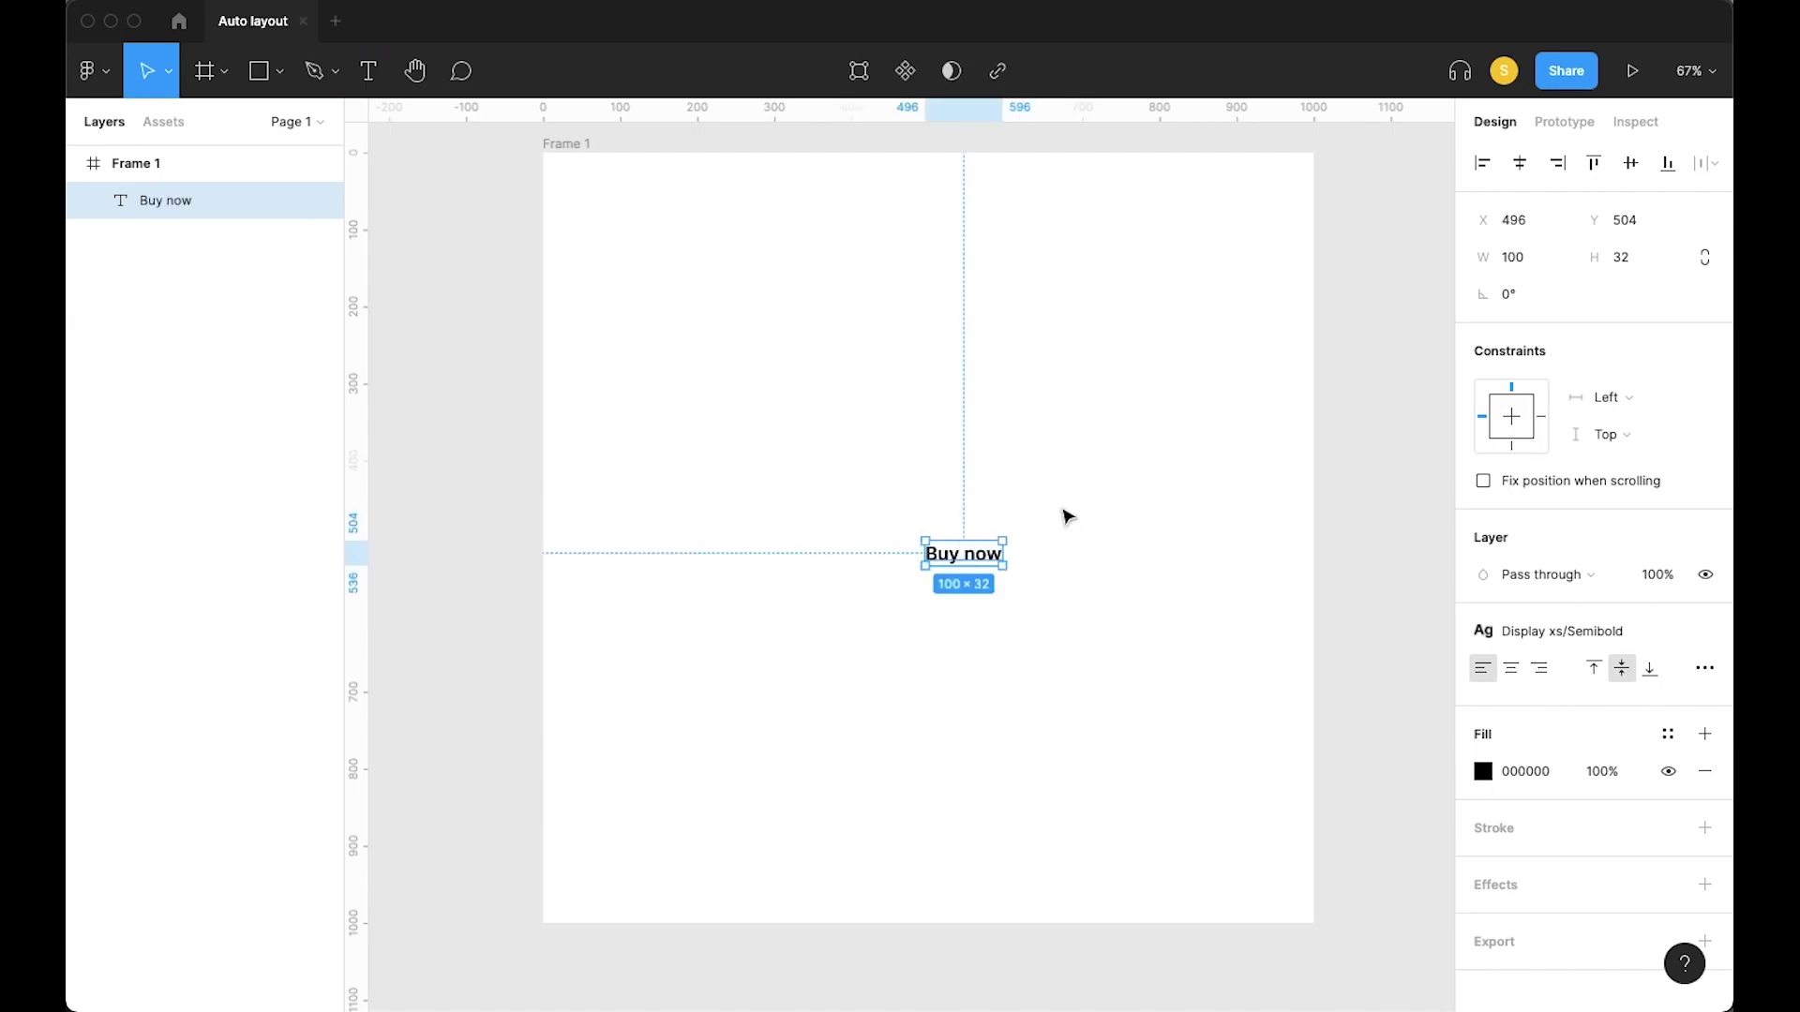
click(1630, 164)
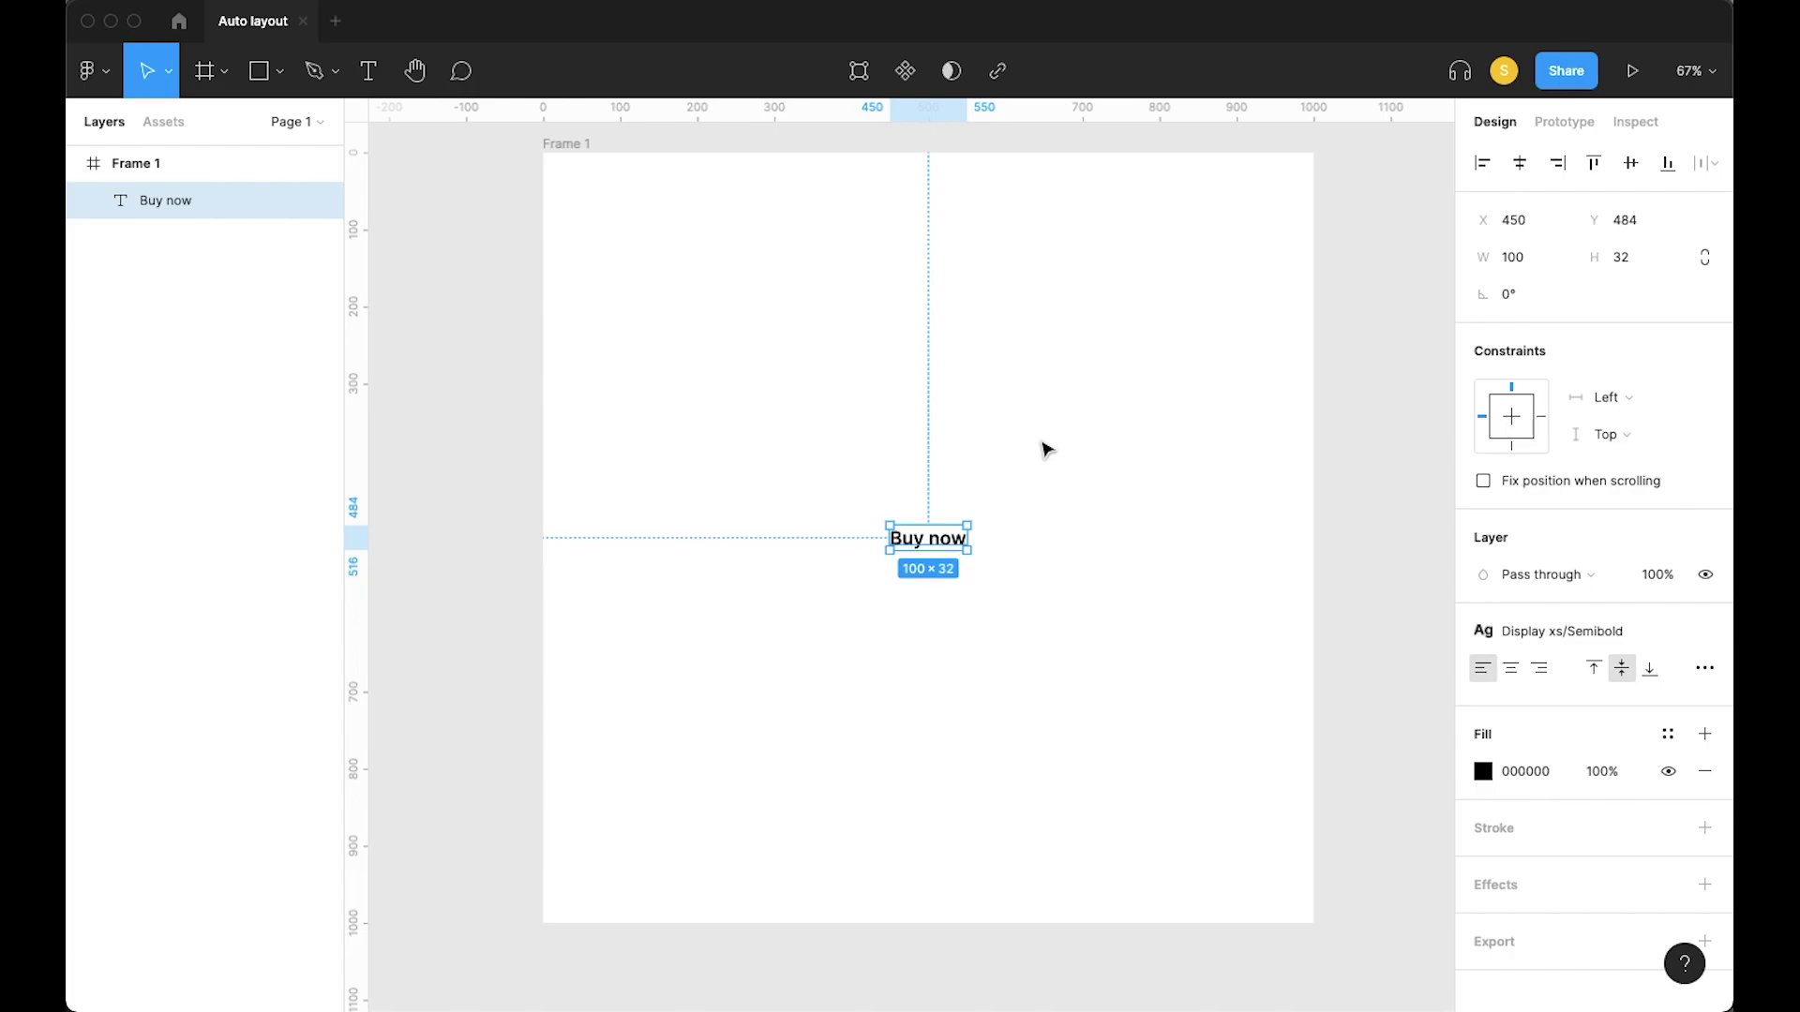
Add auto layout to the "Buy now" text, try the vertical direction, and set it back to horizontal
right_click(936, 540)
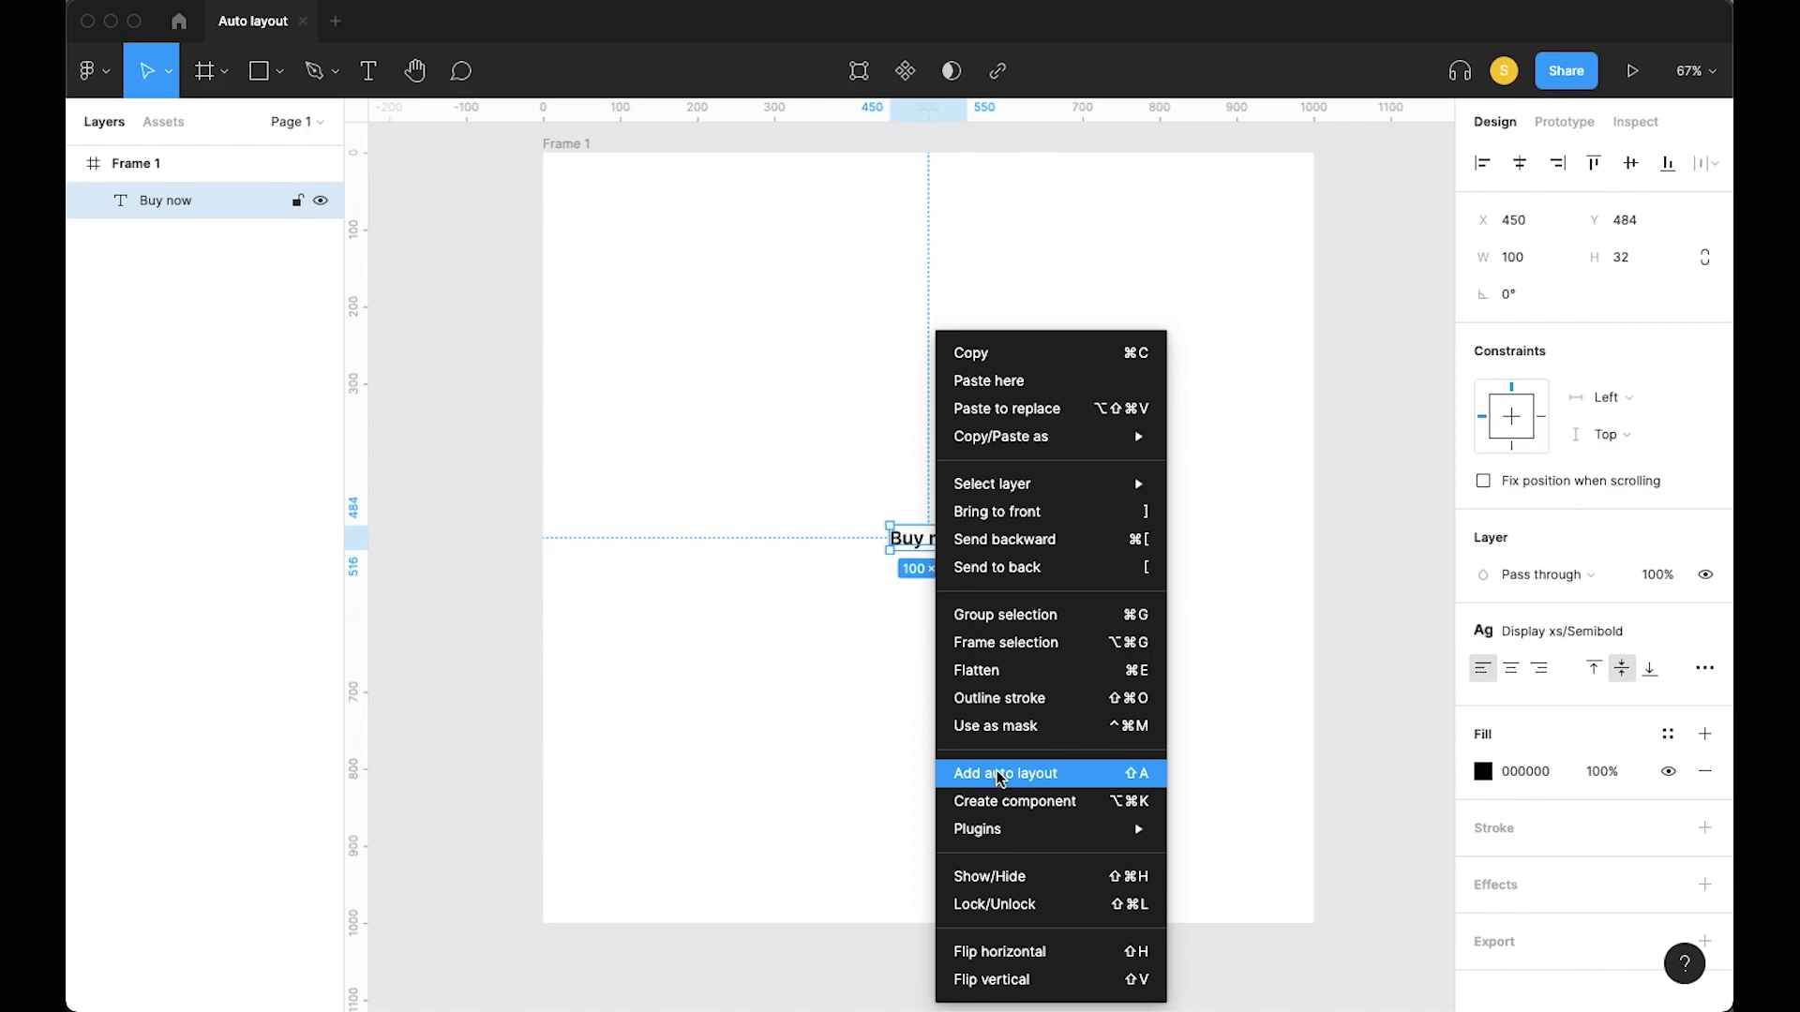
click(876, 719)
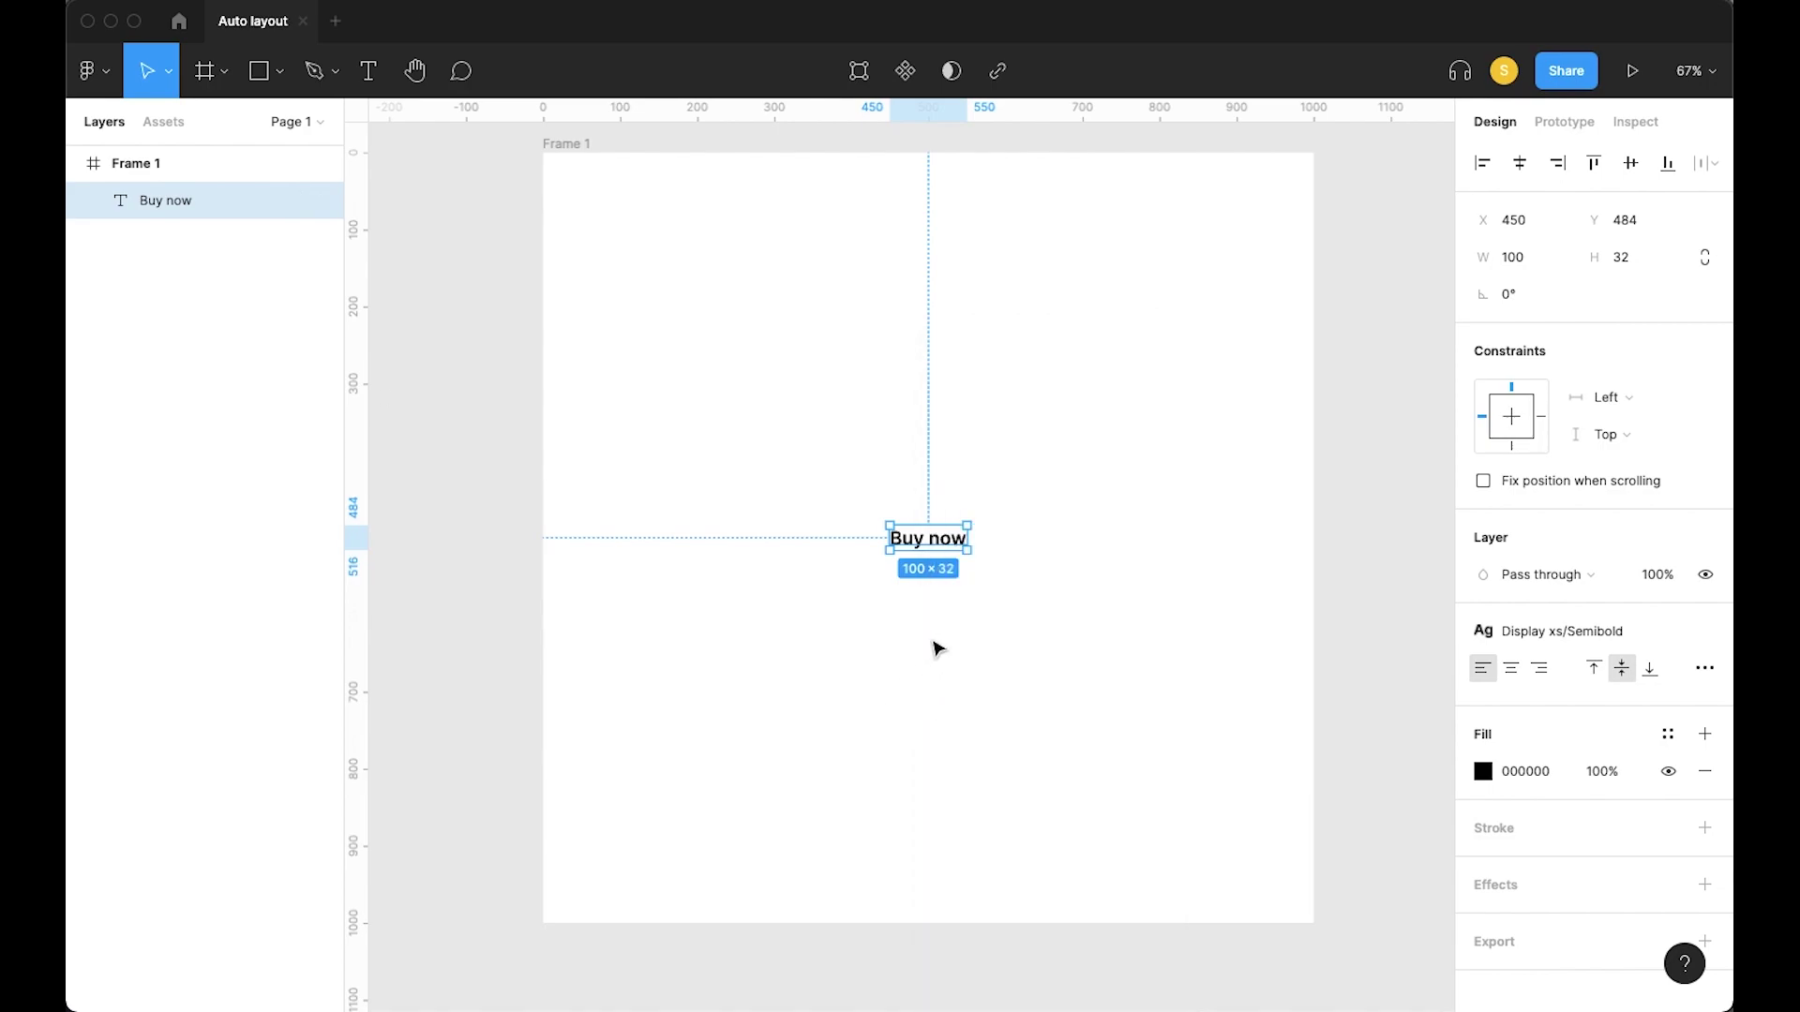
key(shift+a)
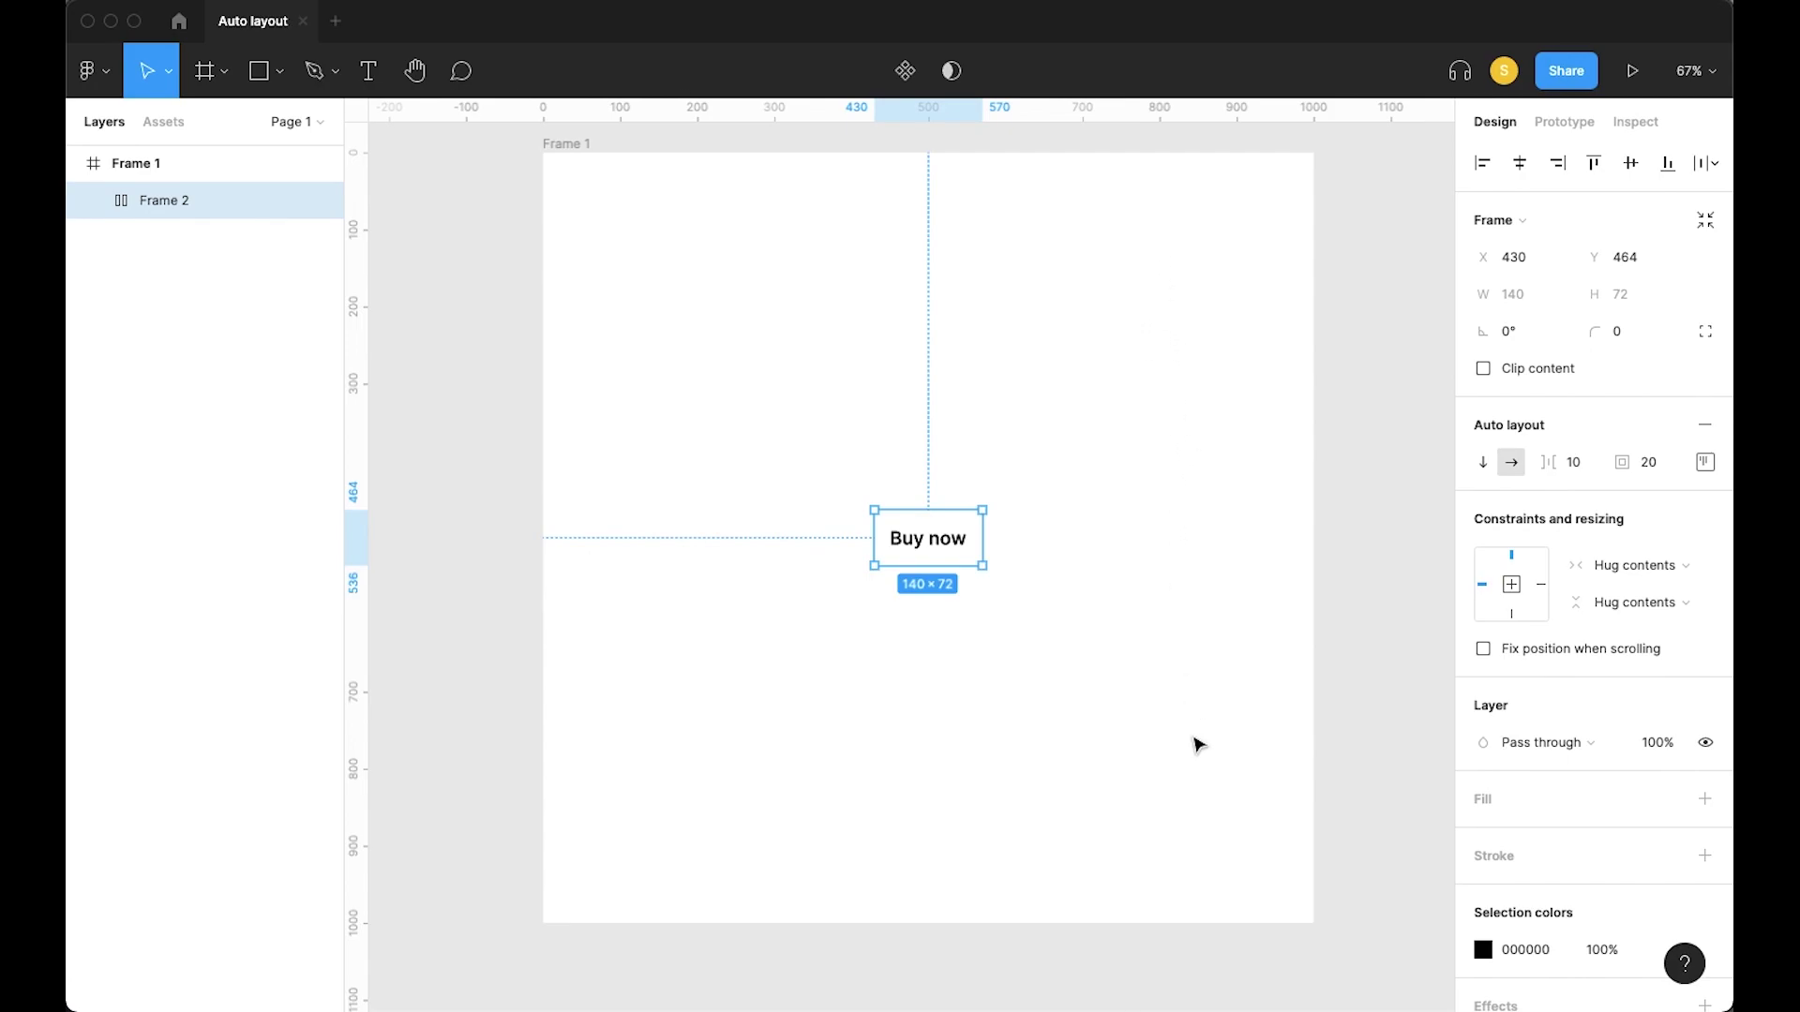
click(1484, 461)
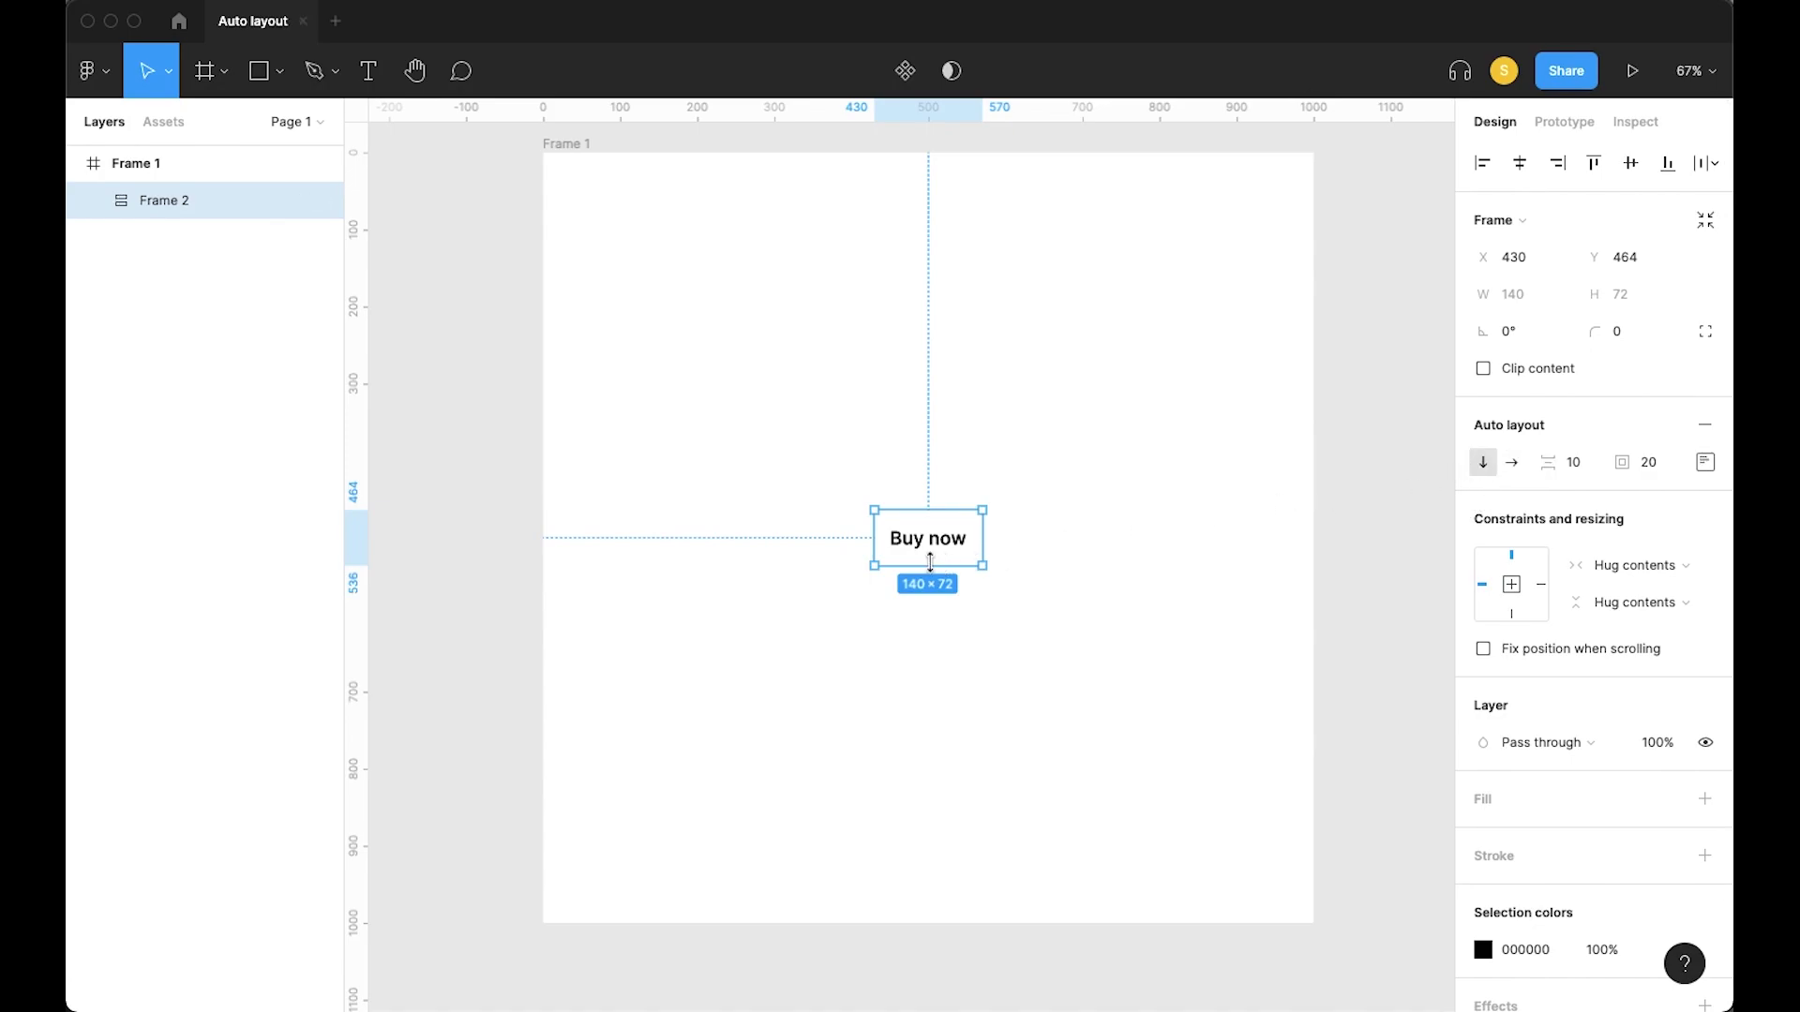
click(1510, 468)
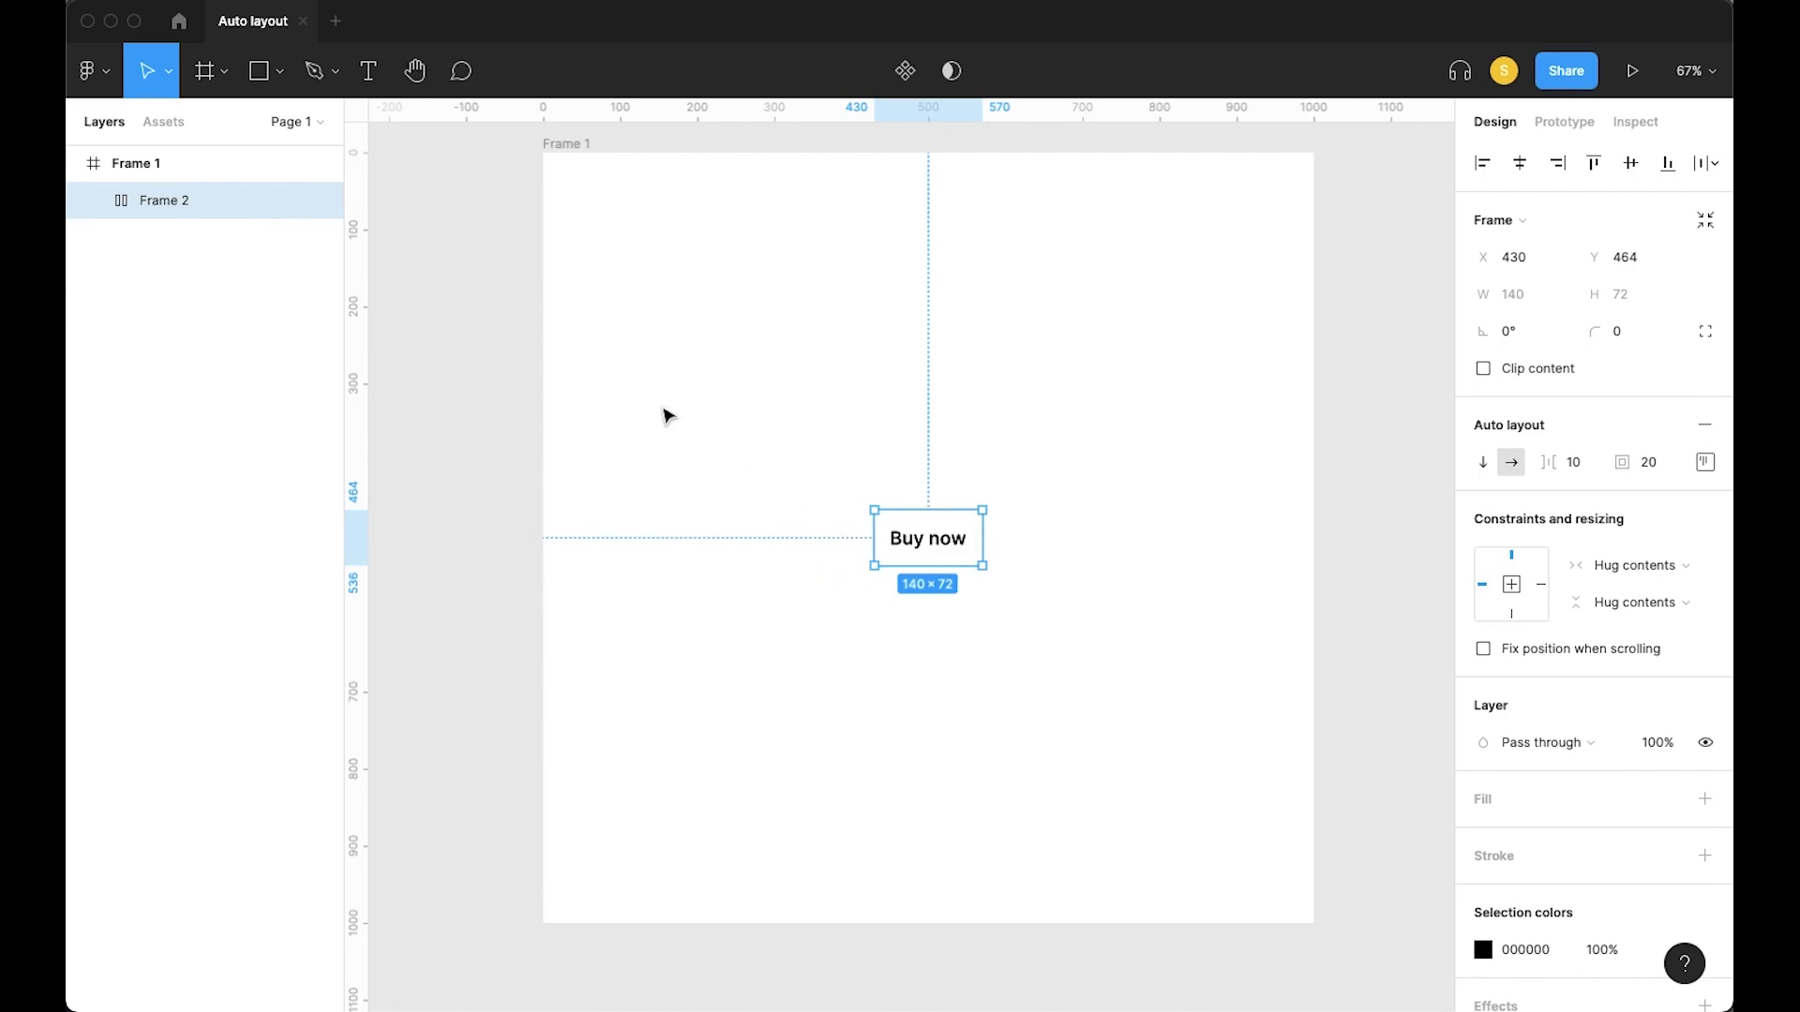
Search the asset library for "cart" and place the shopping-cart icon after the "Buy now" text in Frame 2
click(166, 124)
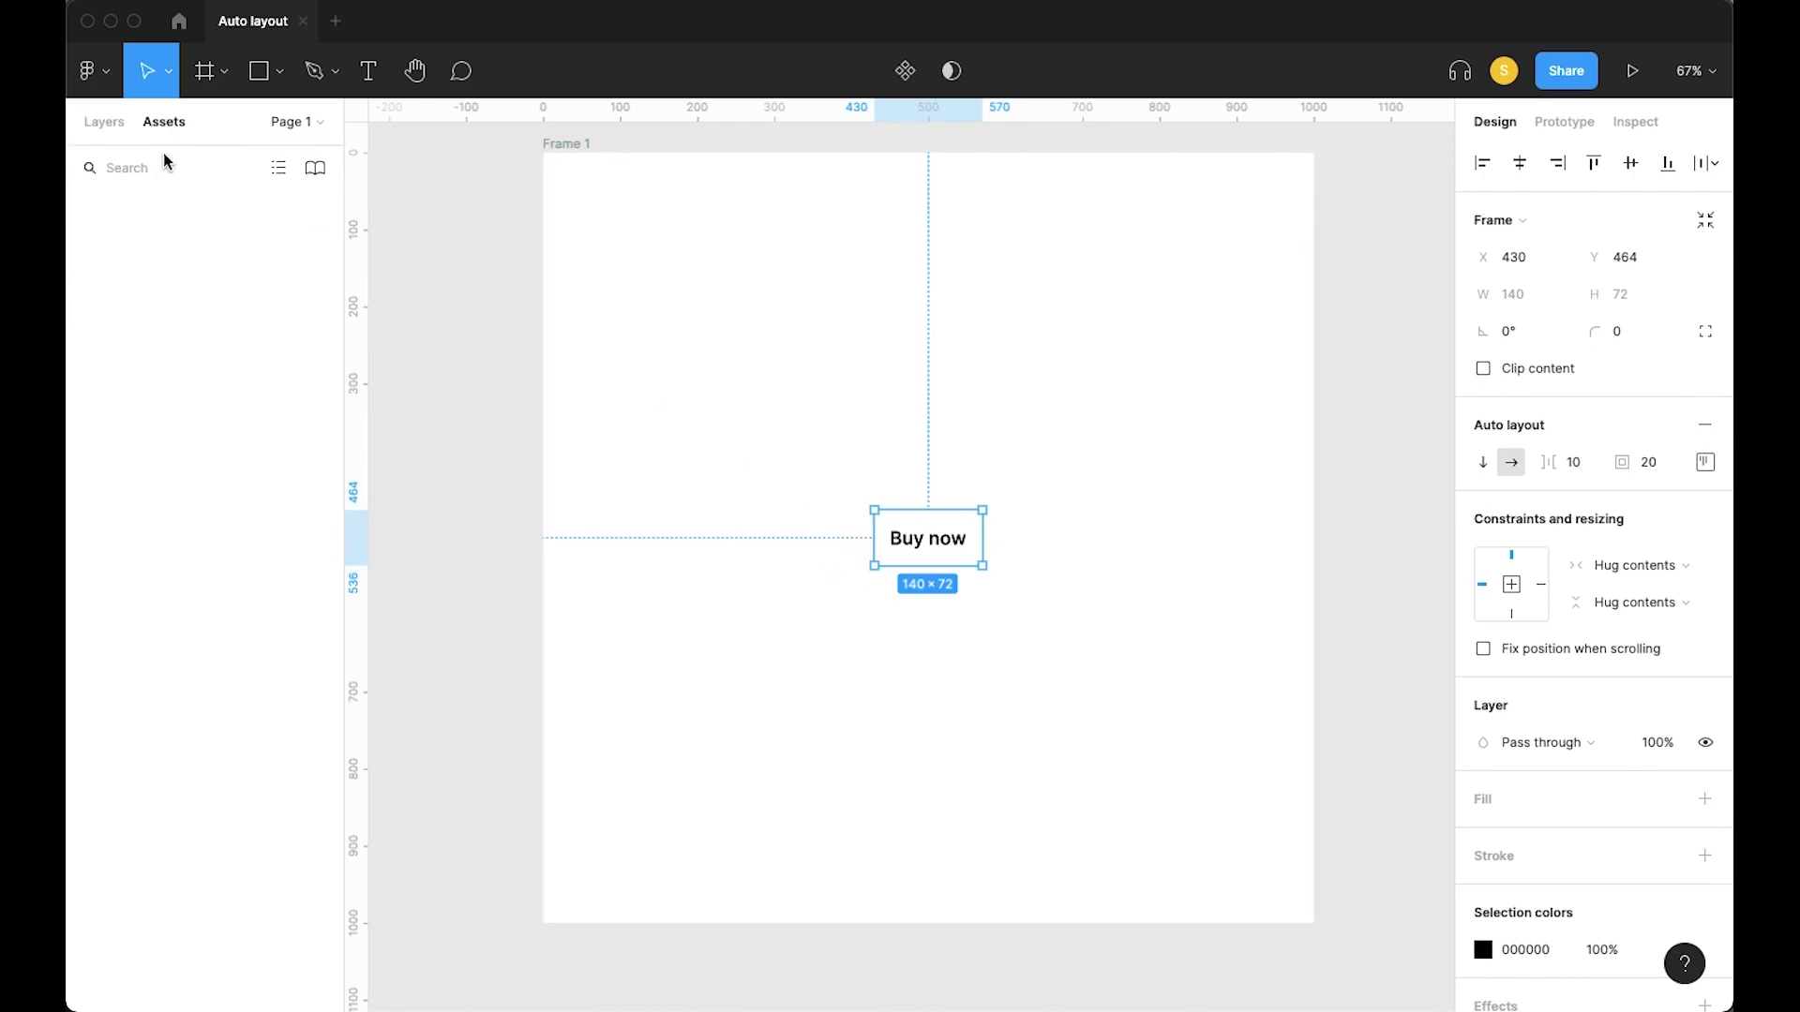
text(user)
key(BackSpace)
key(BackSpace)
text(cart)
click(141, 254)
drag(141, 255, 966, 536)
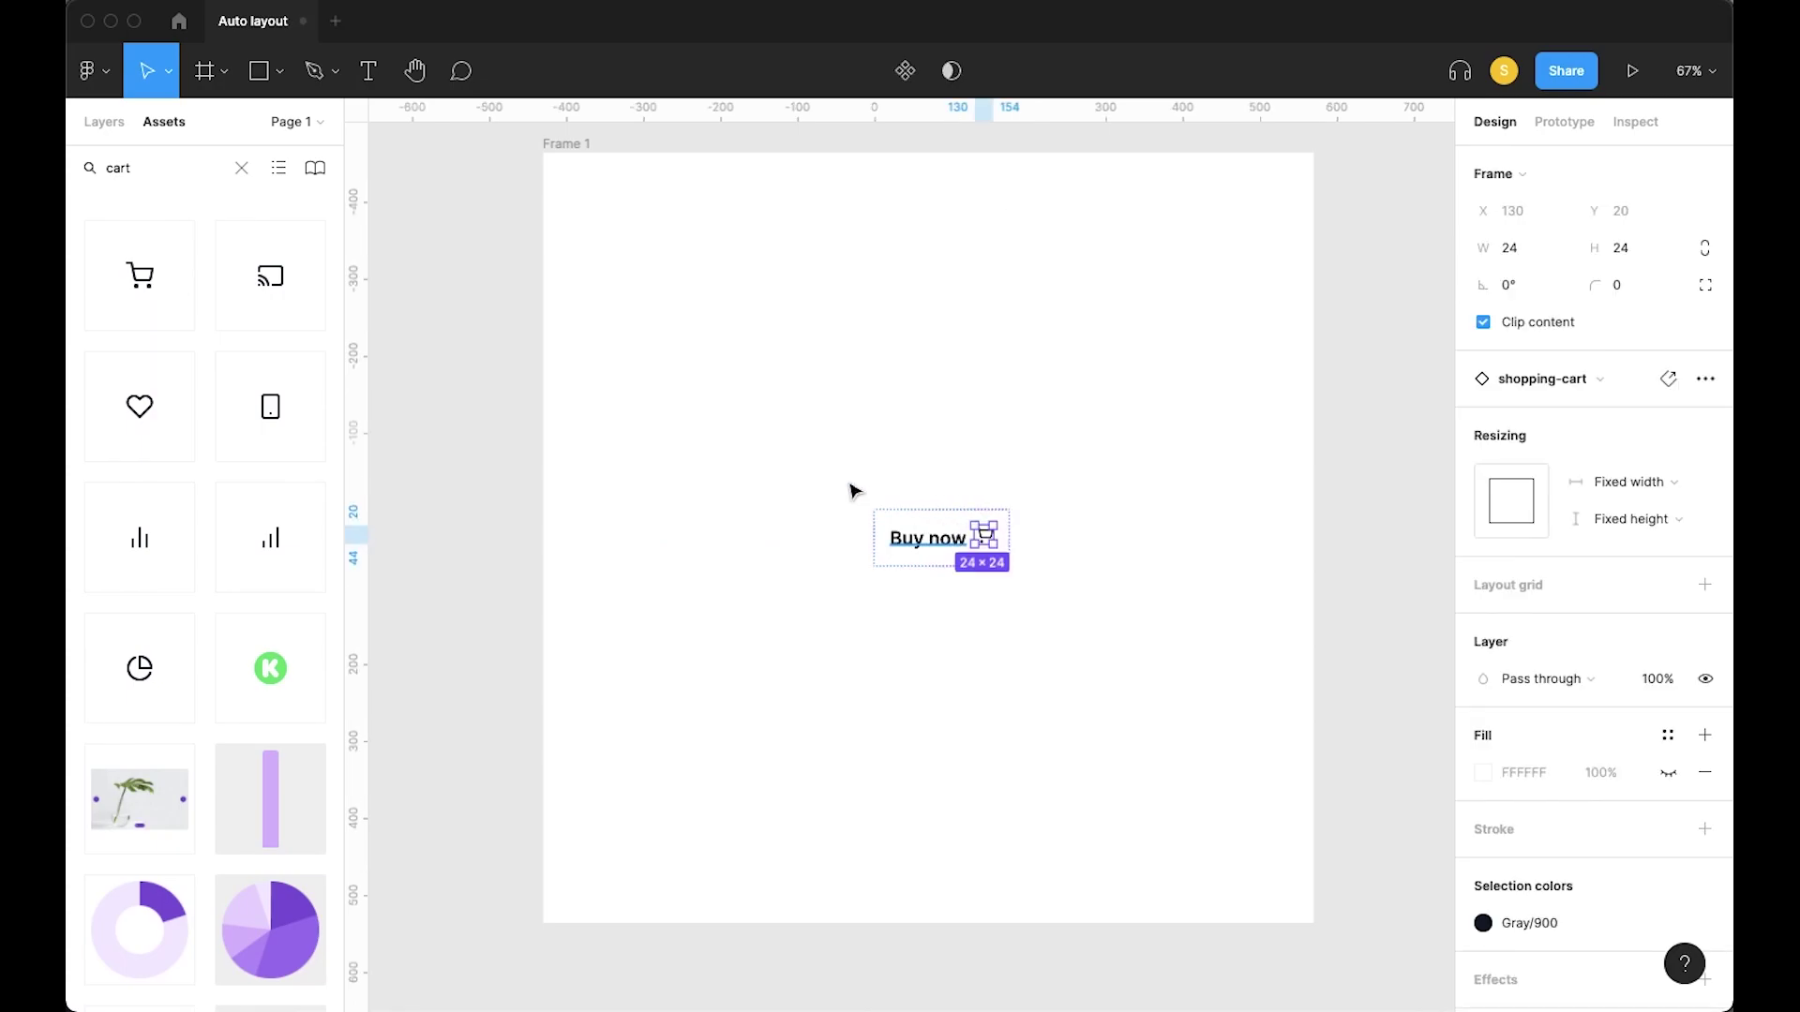
click(103, 125)
click(940, 409)
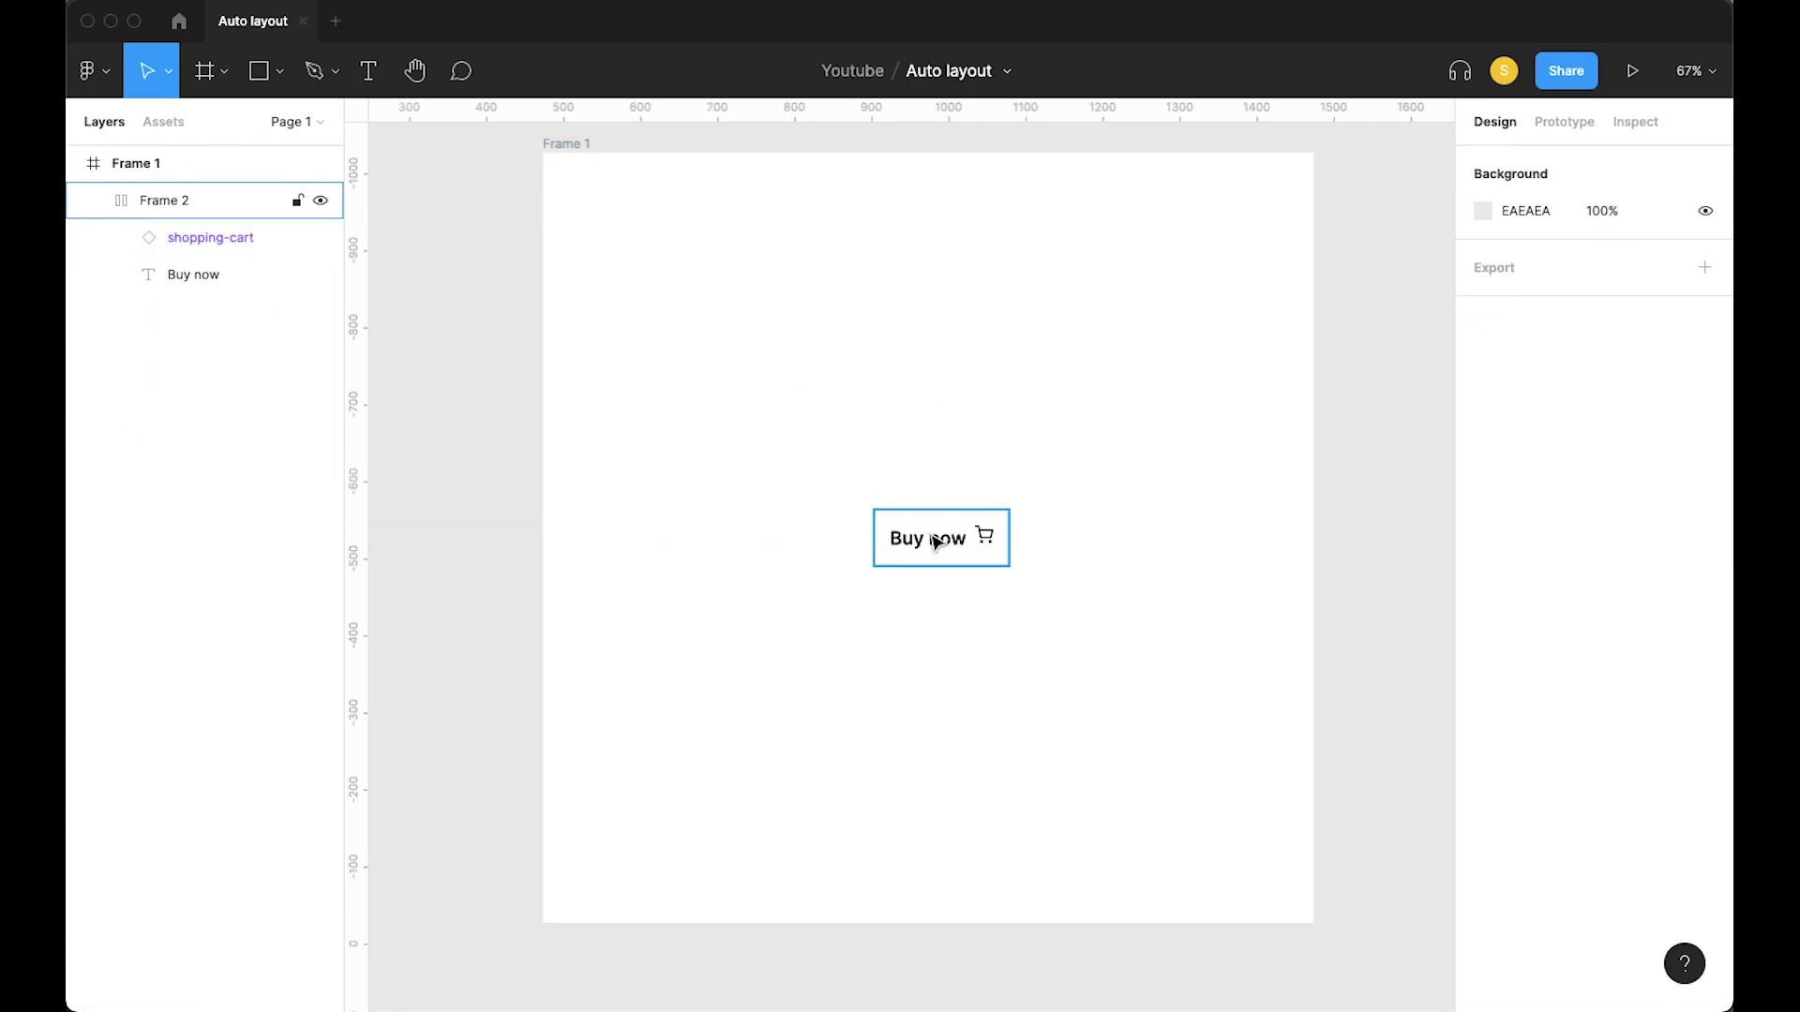
Set Frame 2's spacing between items to 22 and its padding to 35 on all sides
click(936, 542)
mouse_move(1551, 469)
mouse_down()
mouse_move(1599, 469)
mouse_move(1551, 468)
mouse_up()
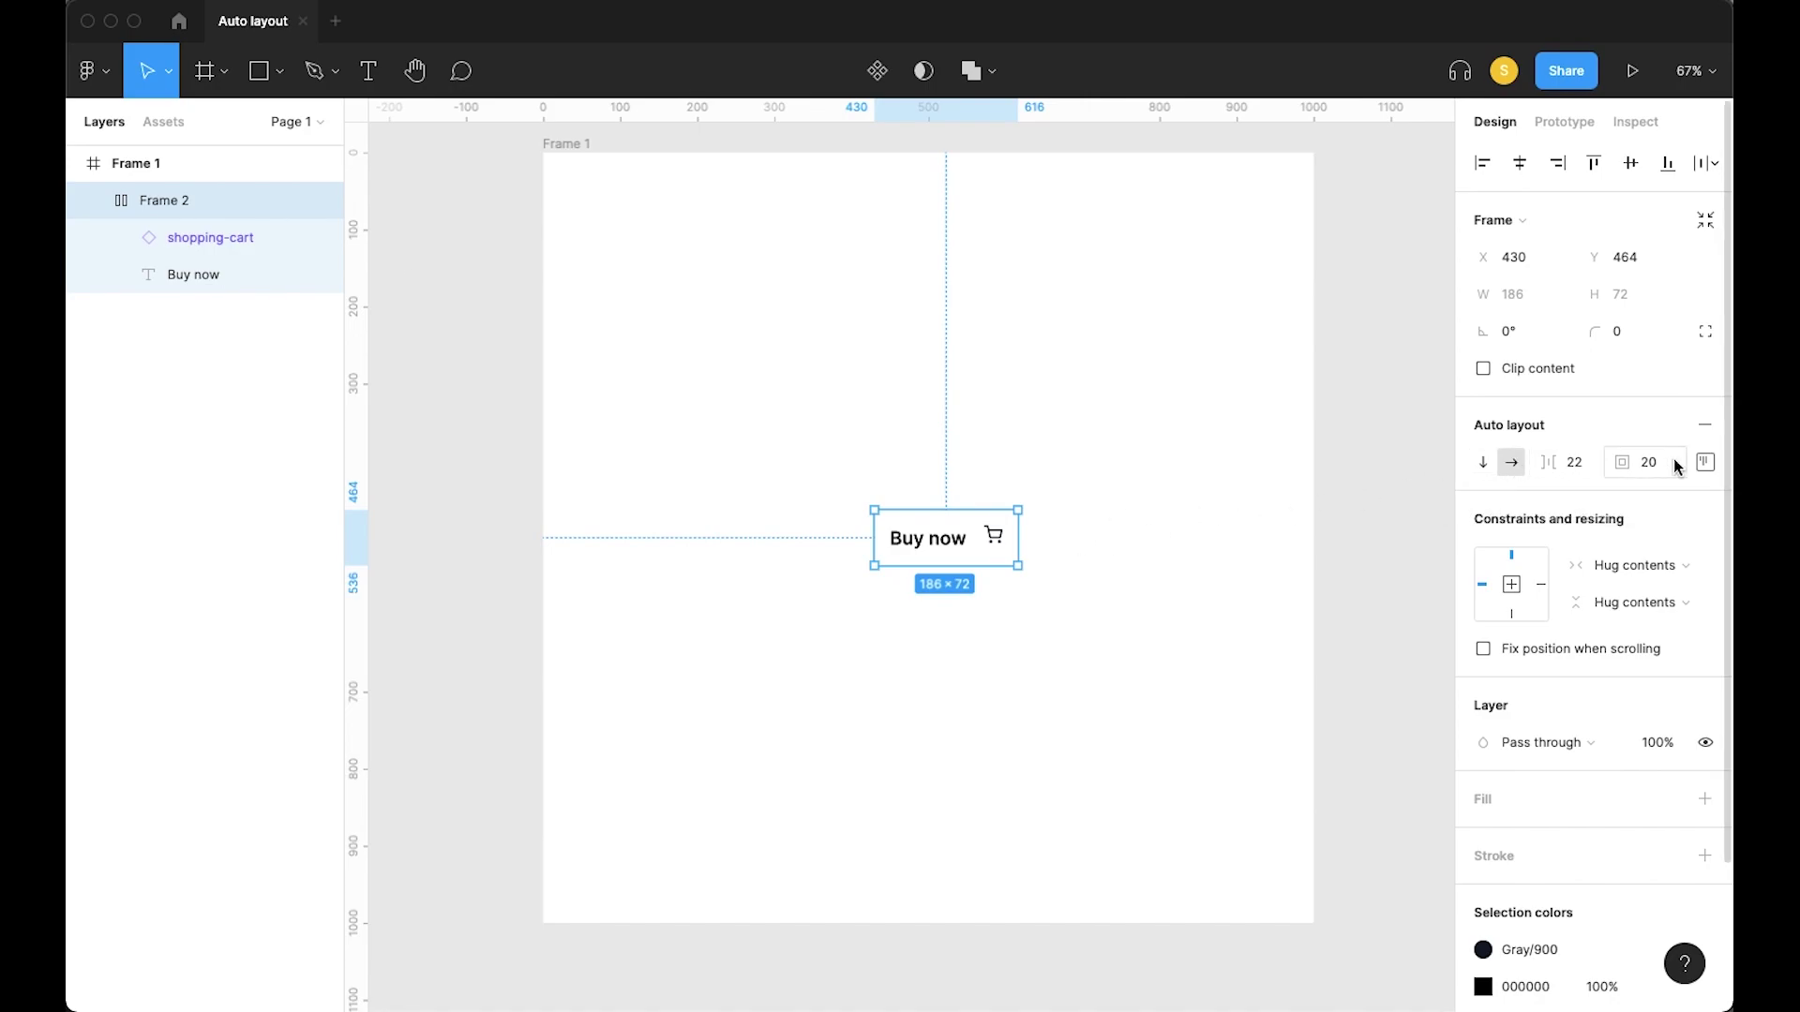
click(1706, 465)
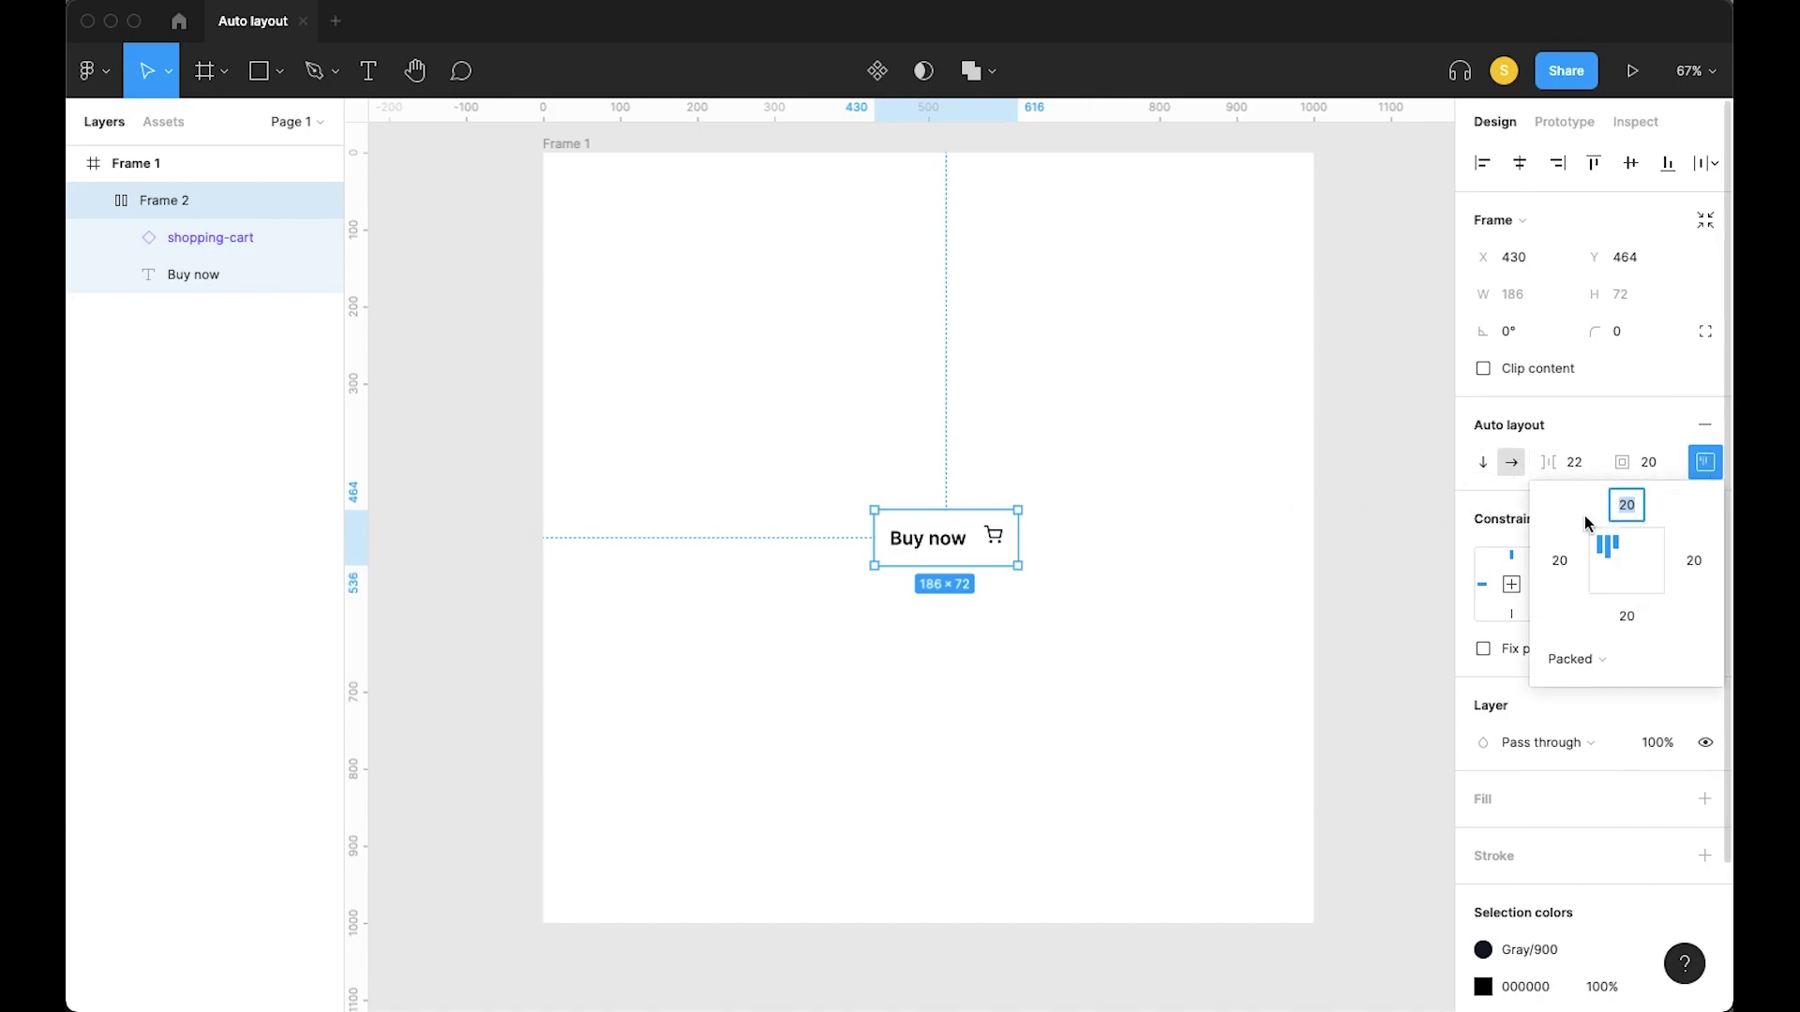
click(1628, 471)
mouse_move(1628, 472)
mouse_down()
mouse_move(1680, 476)
mouse_move(1626, 470)
mouse_up()
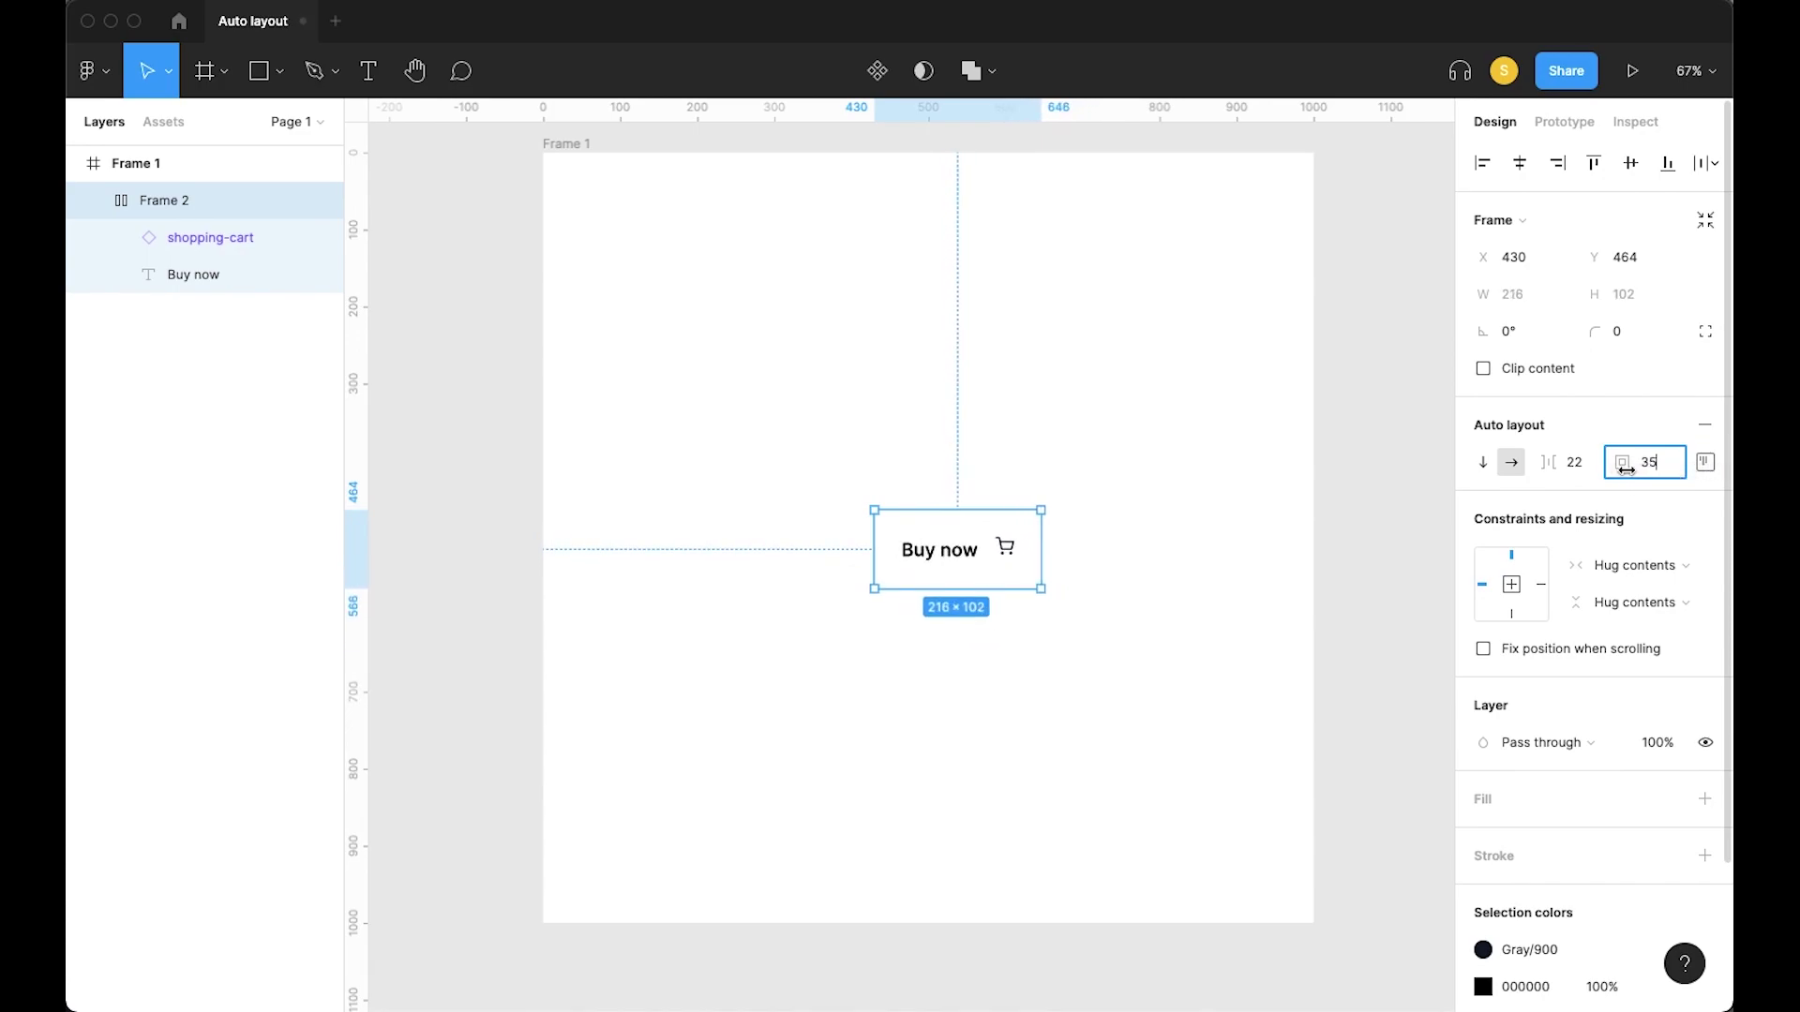
Set Frame 2's left padding to 20 and its right padding to 50
click(1705, 462)
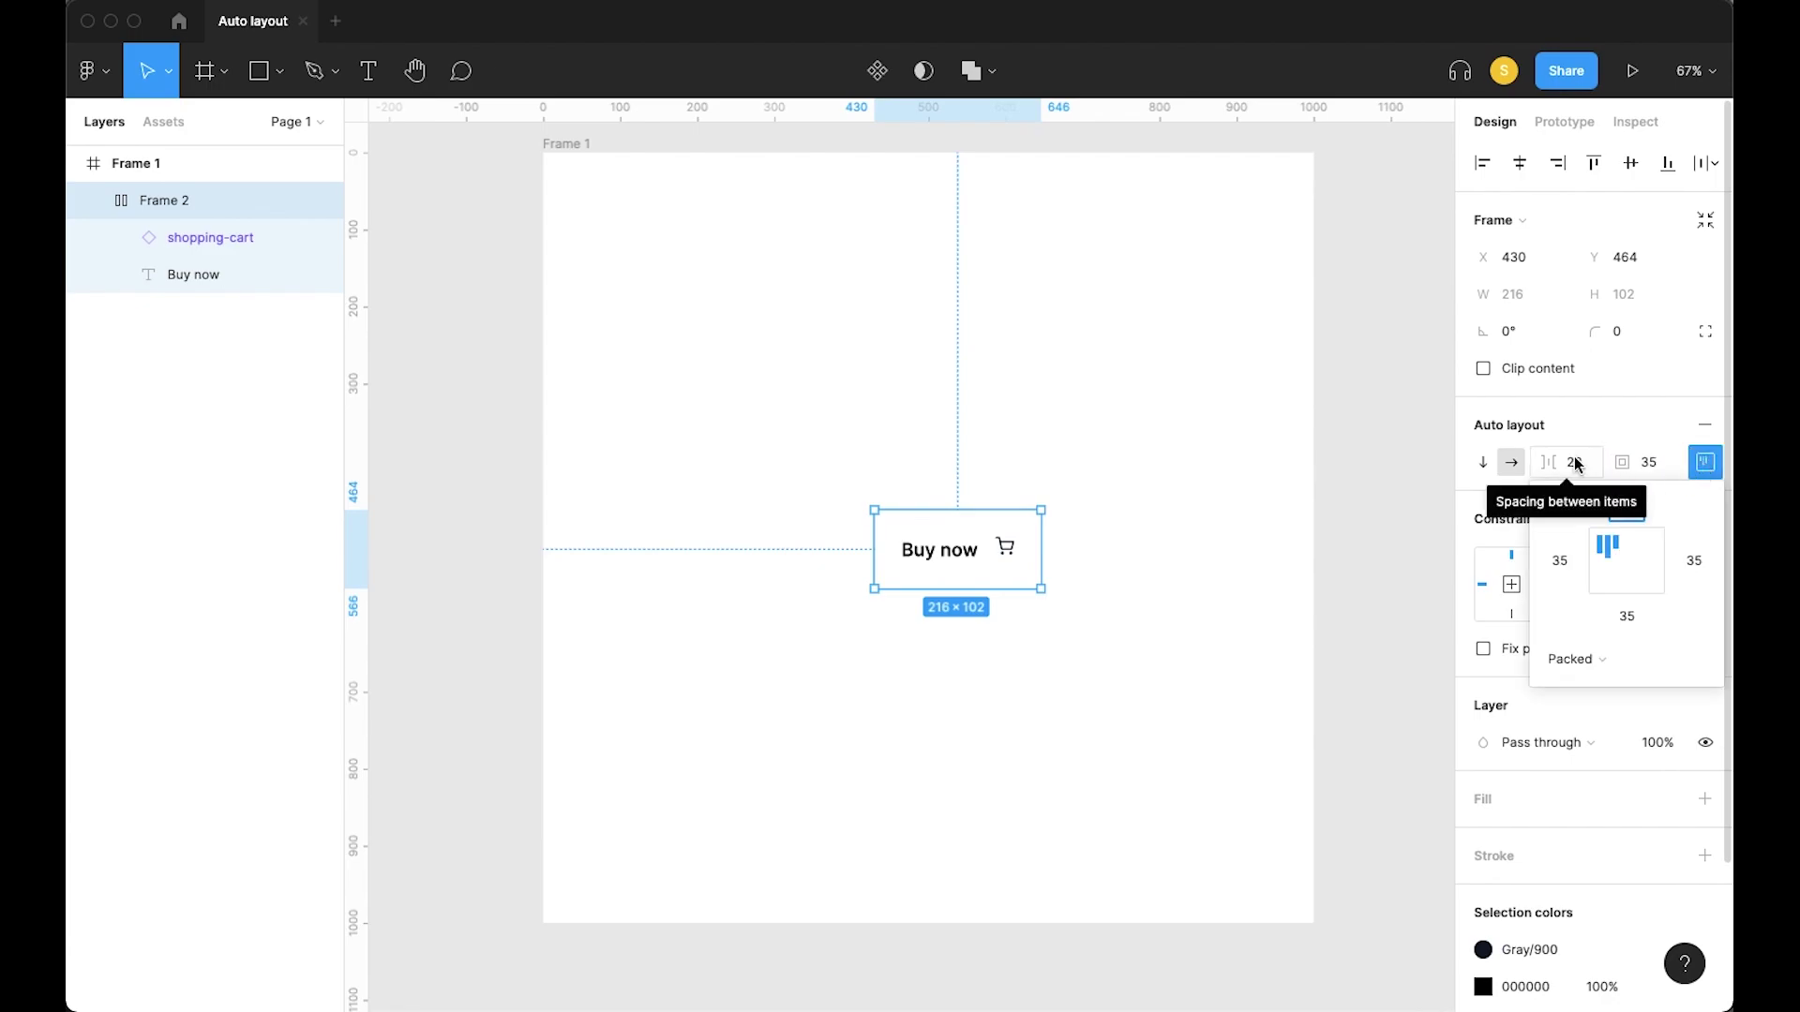
click(1558, 560)
text(20)
key(Return)
click(1690, 565)
text(50)
key(Return)
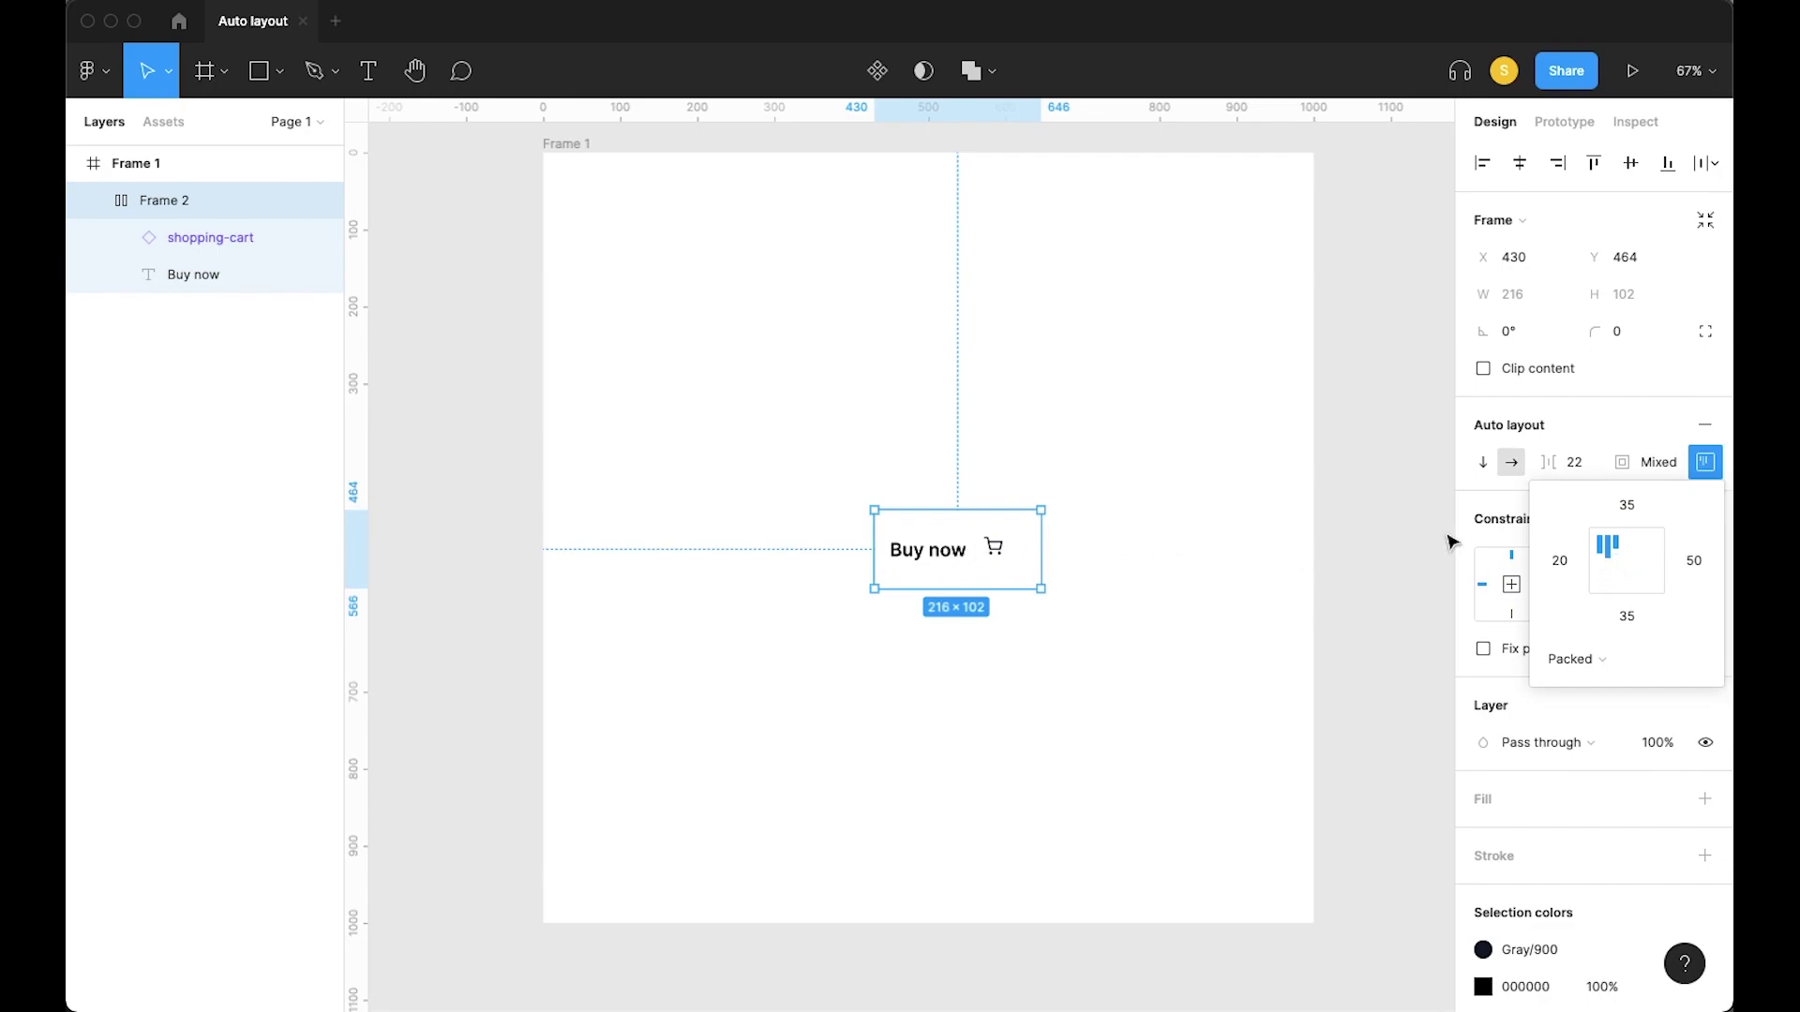
Center the items inside Frame 2 and set its top and bottom padding to 15
click(1600, 566)
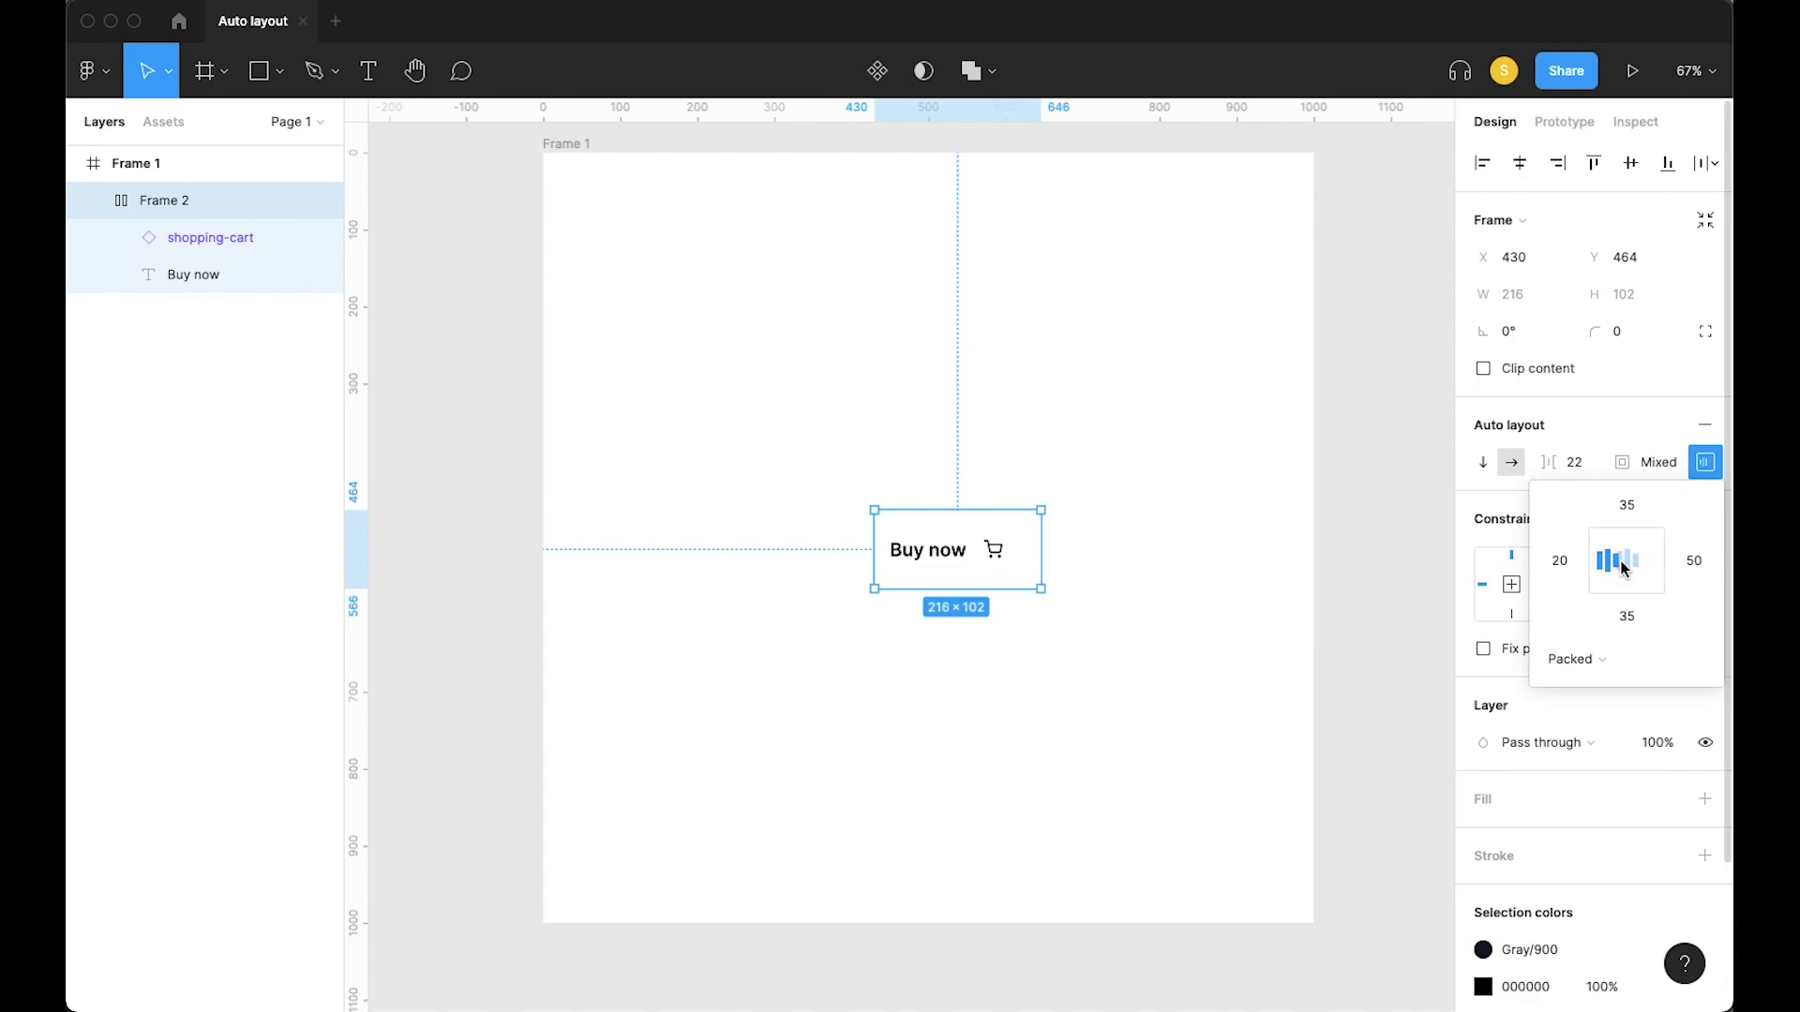
click(1624, 567)
text(15)
key(Return)
click(1627, 616)
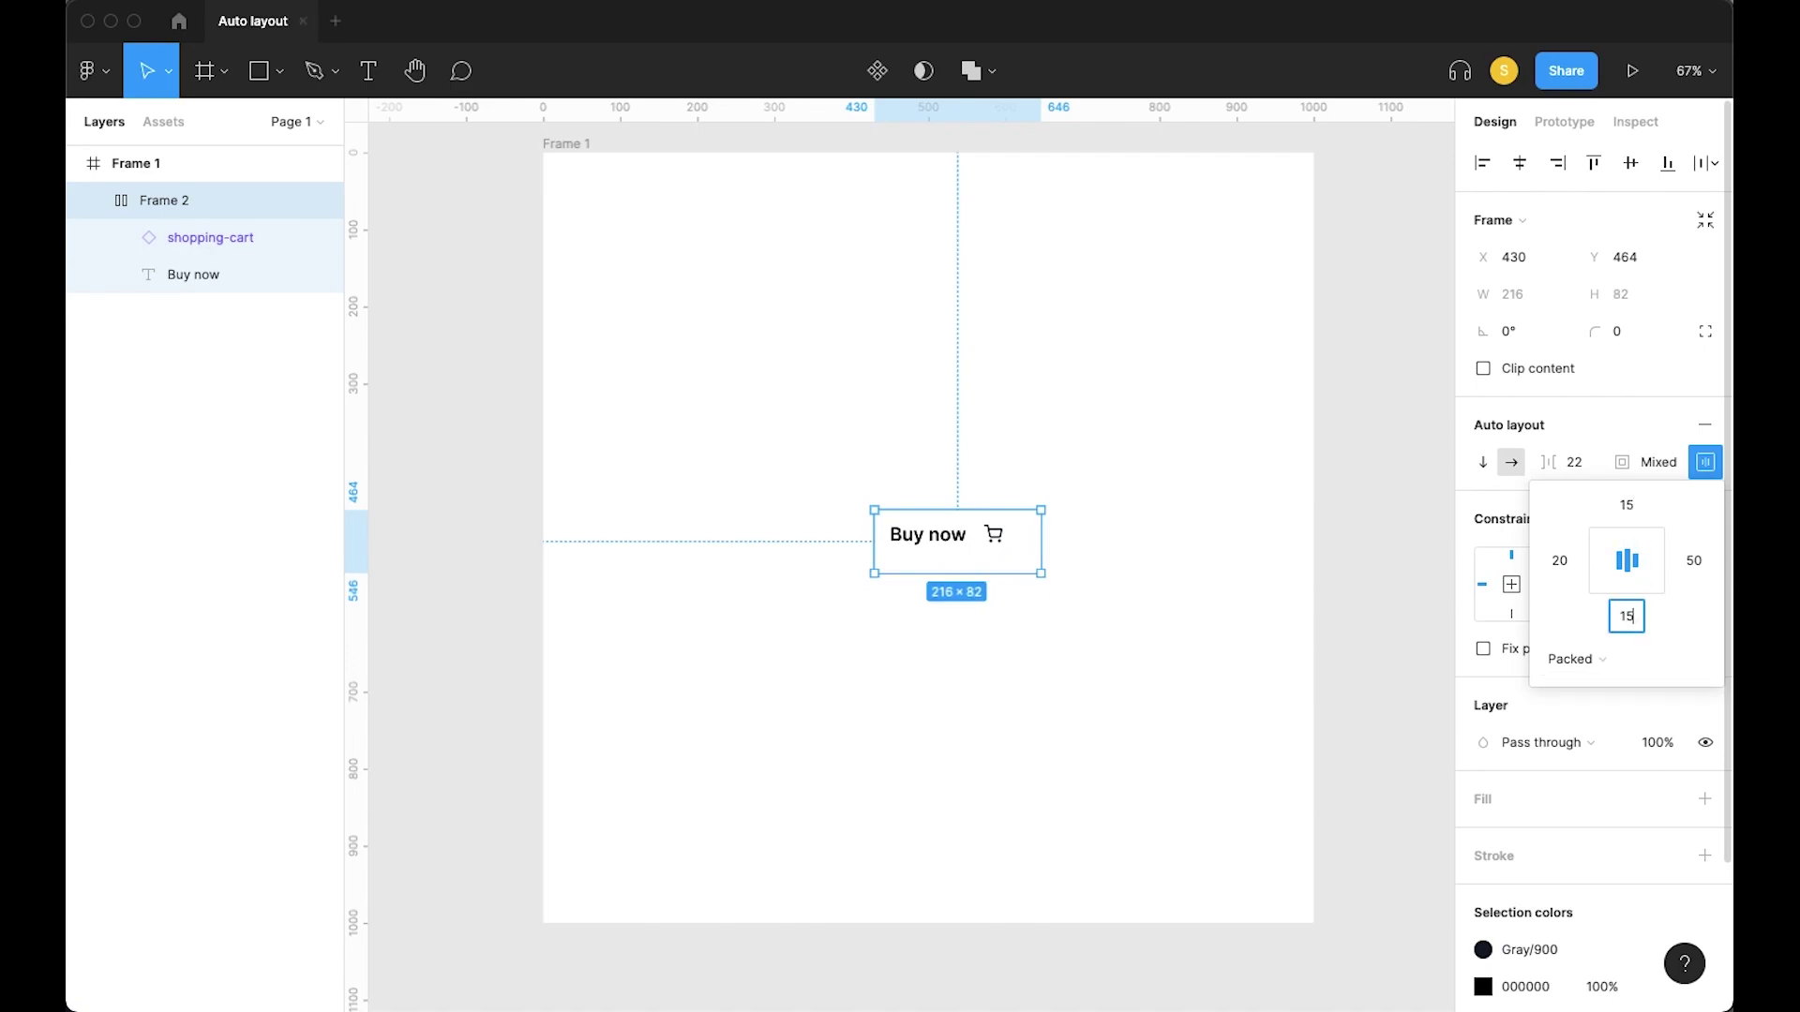
text(15)
key(Return)
Set Frame 2's left and right padding to 25
click(1548, 559)
text(25)
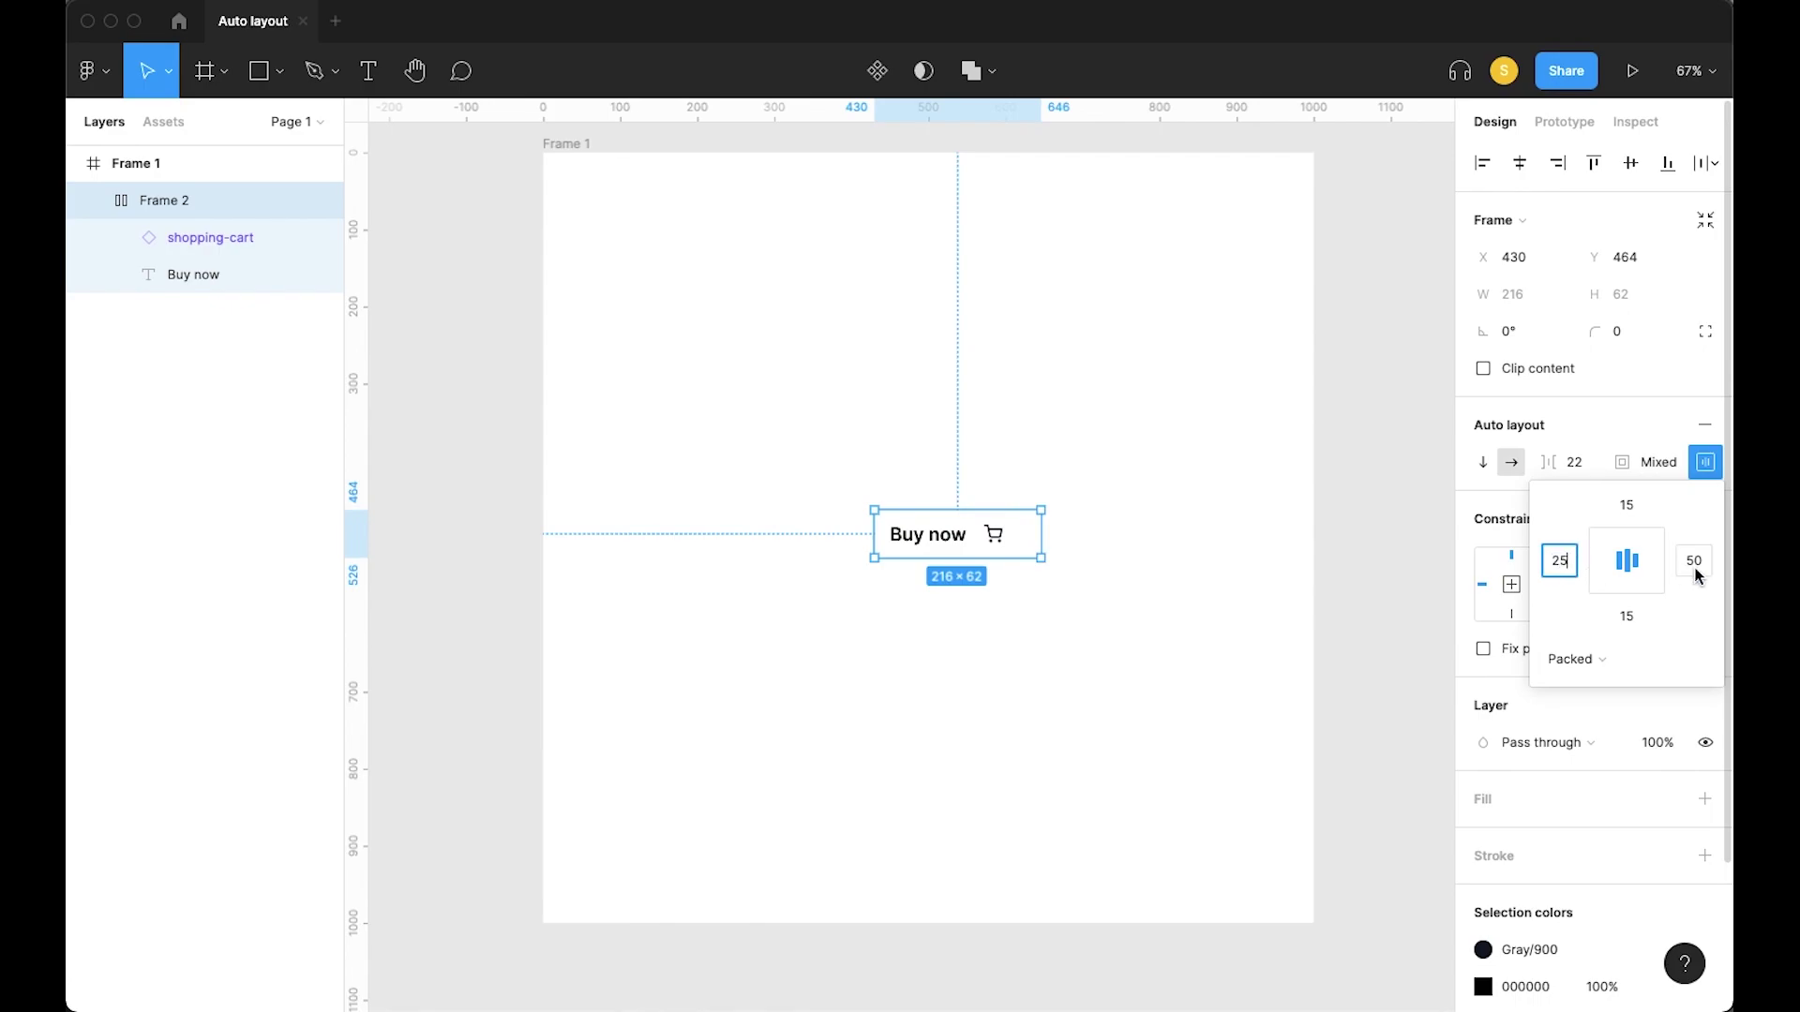
key(Tab)
text(25)
key(Return)
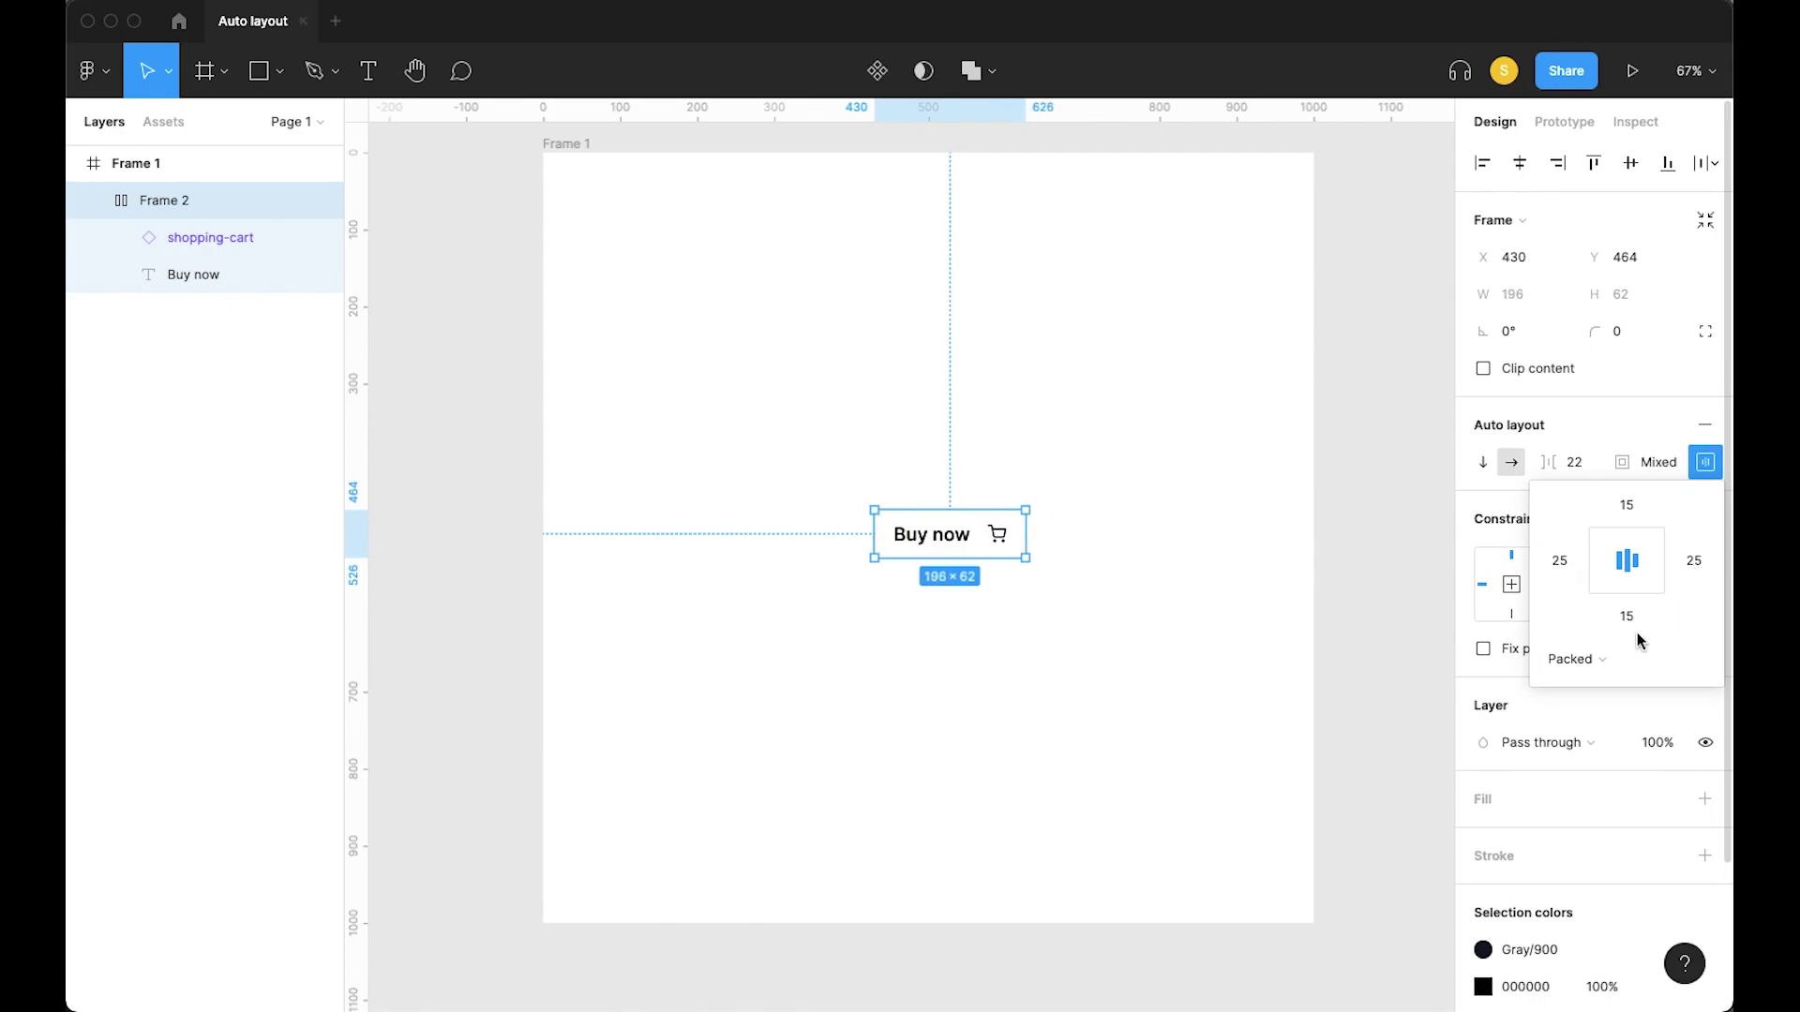
click(1490, 678)
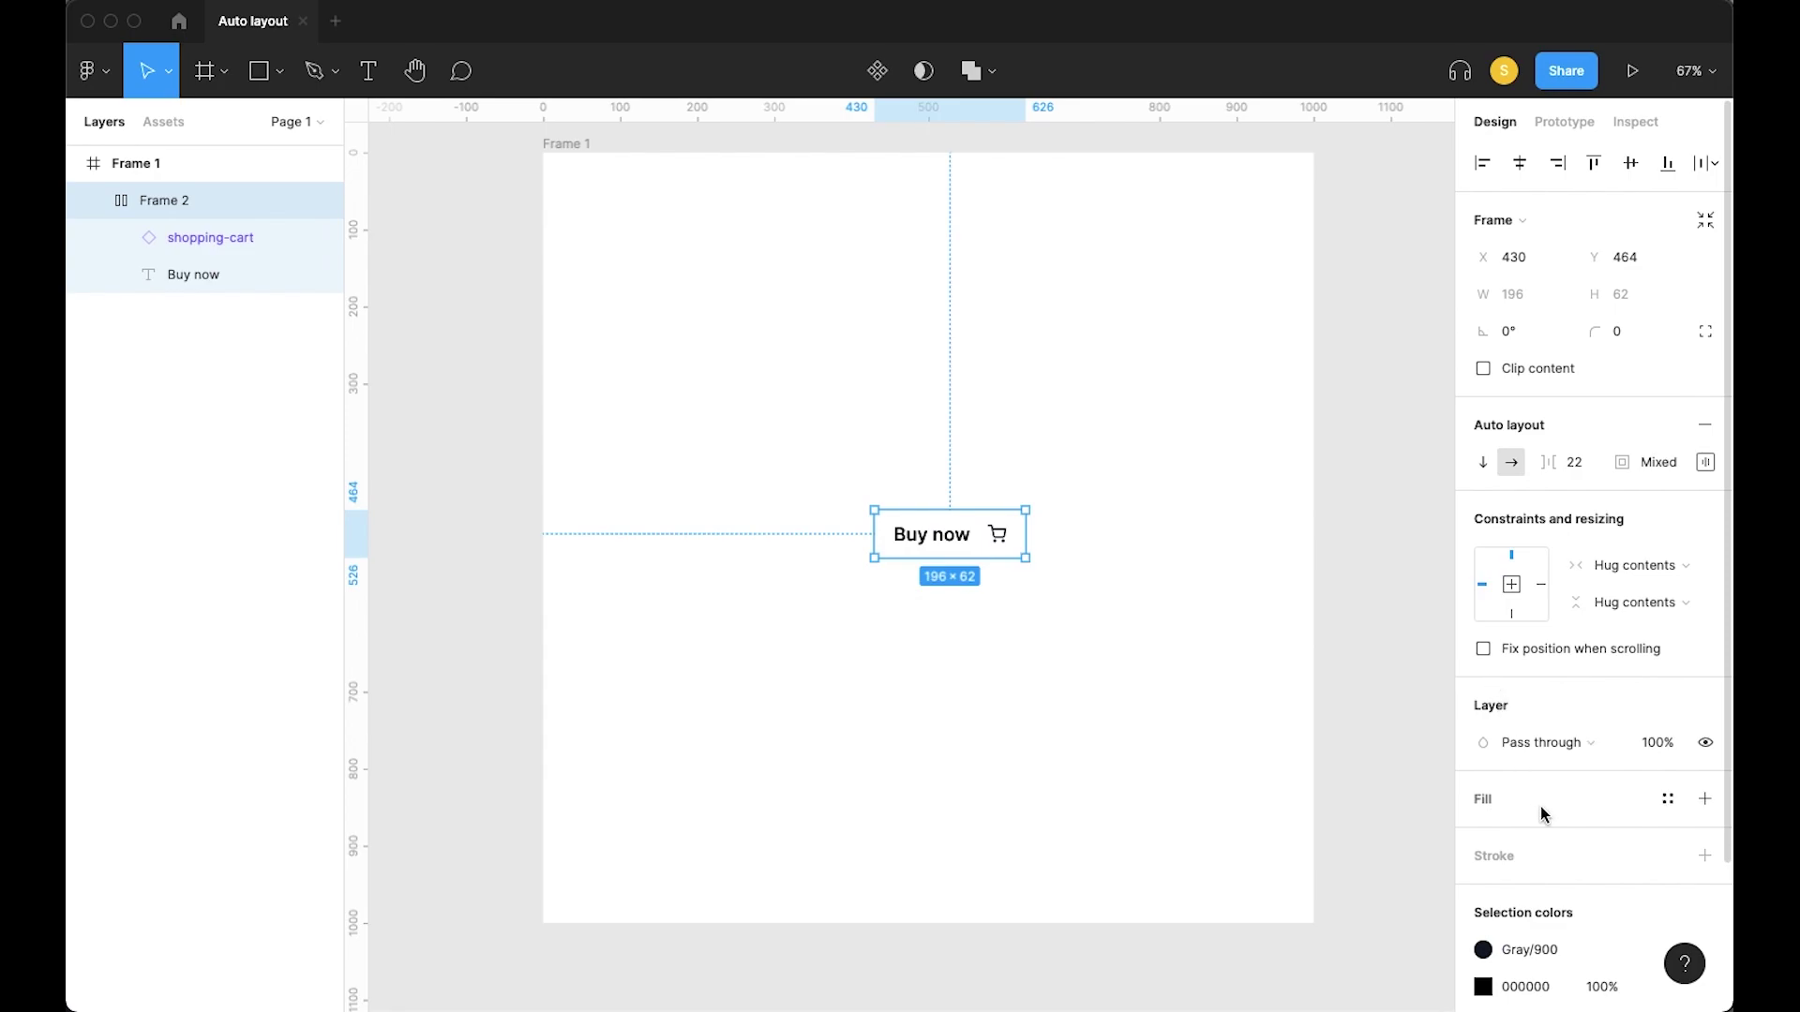
Fill Frame 2 with the Warning/400 color style and round its corners to a radius of 10
click(1703, 792)
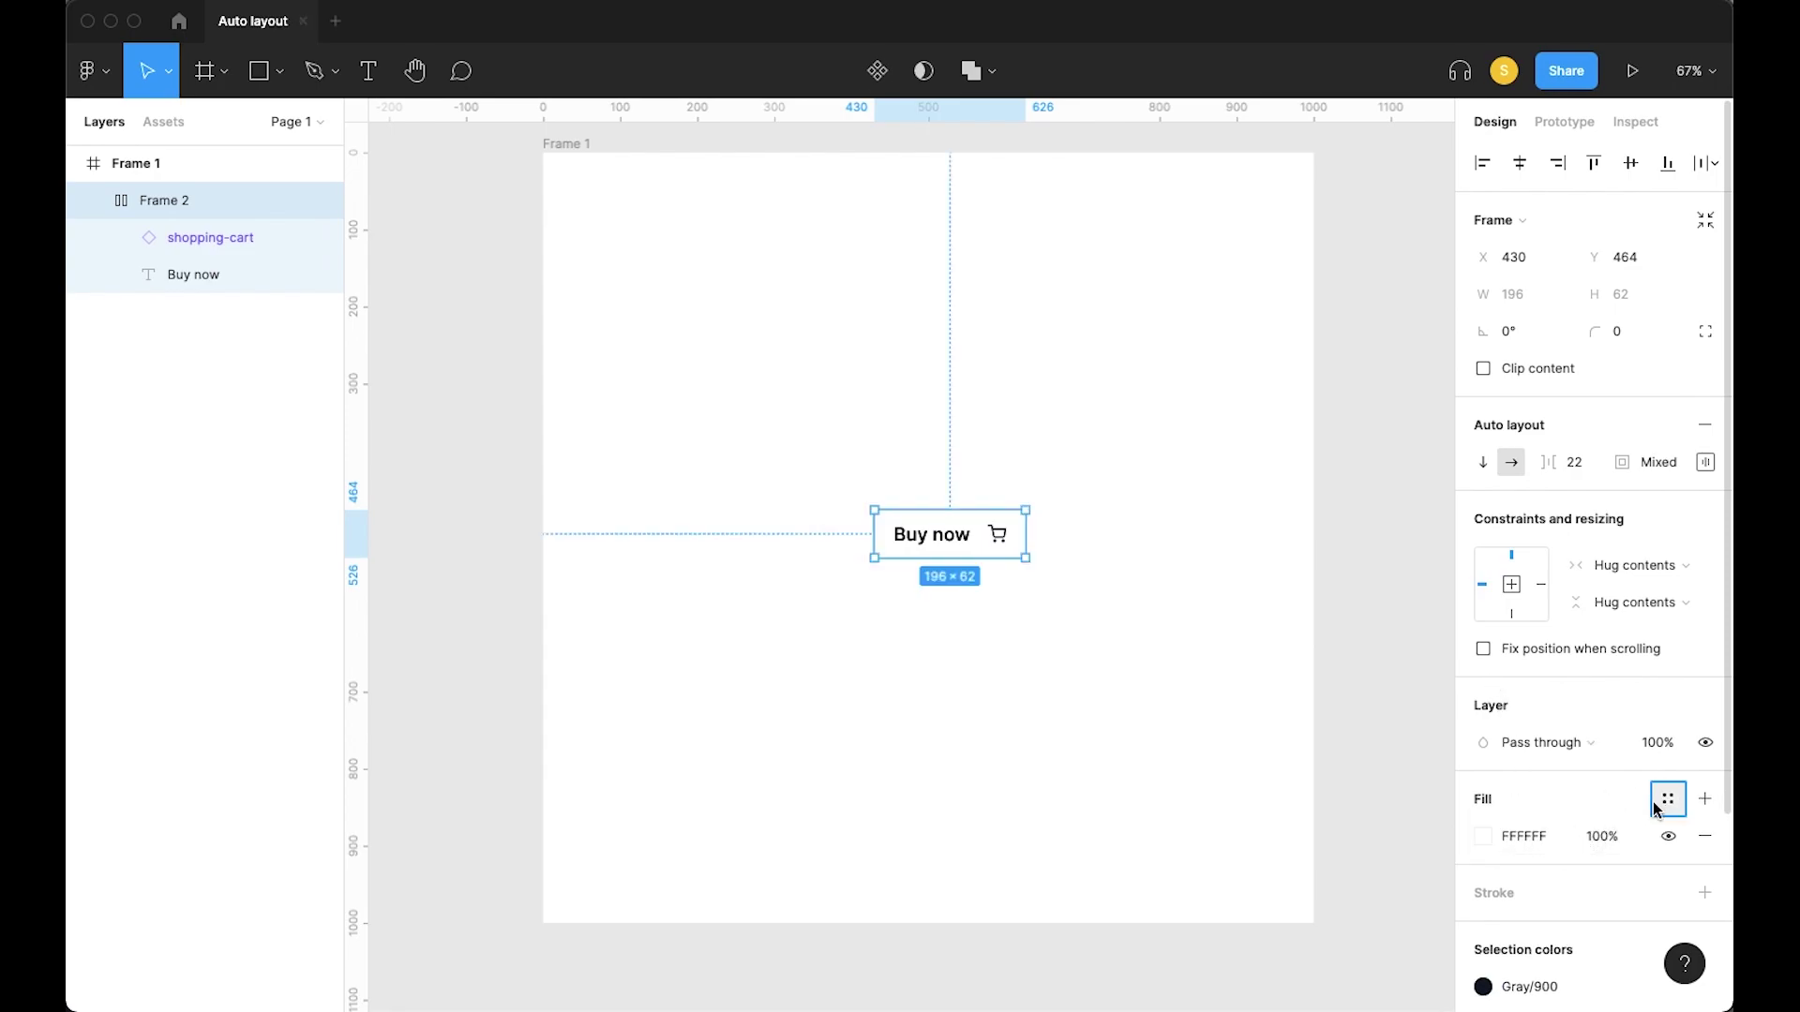
click(1667, 800)
scroll(1674, 874, down, 8)
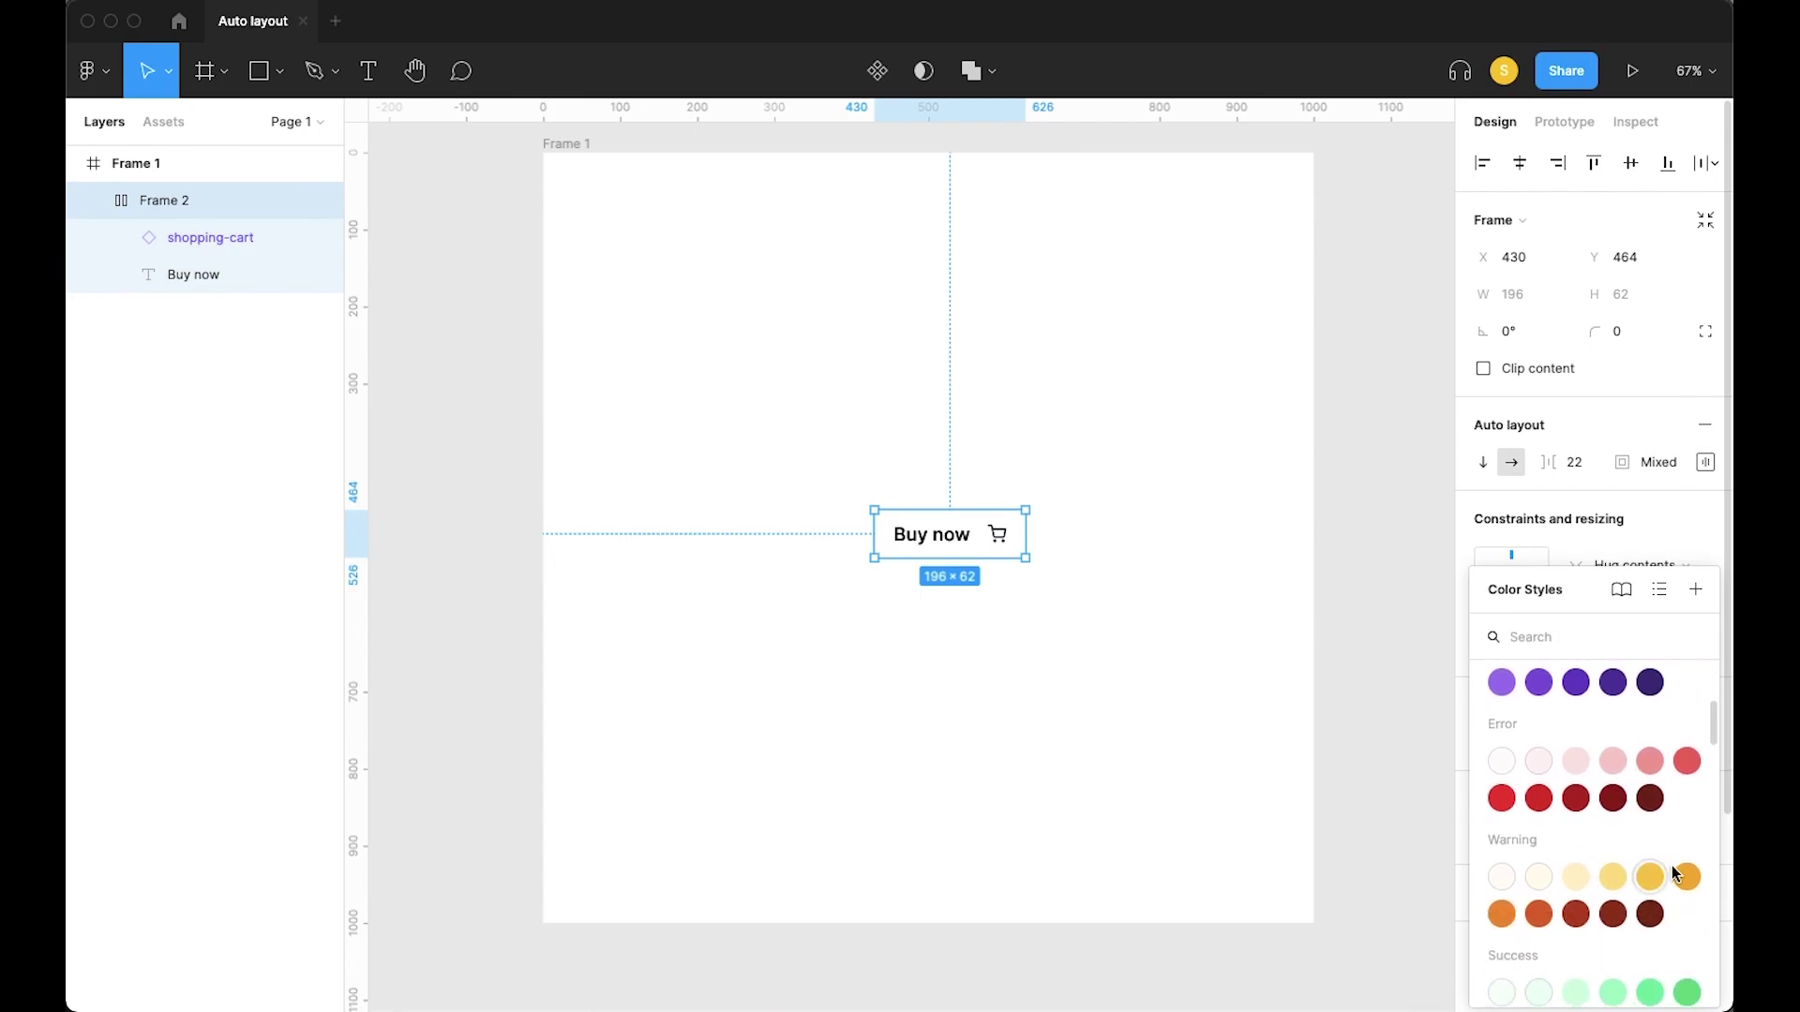
click(1670, 872)
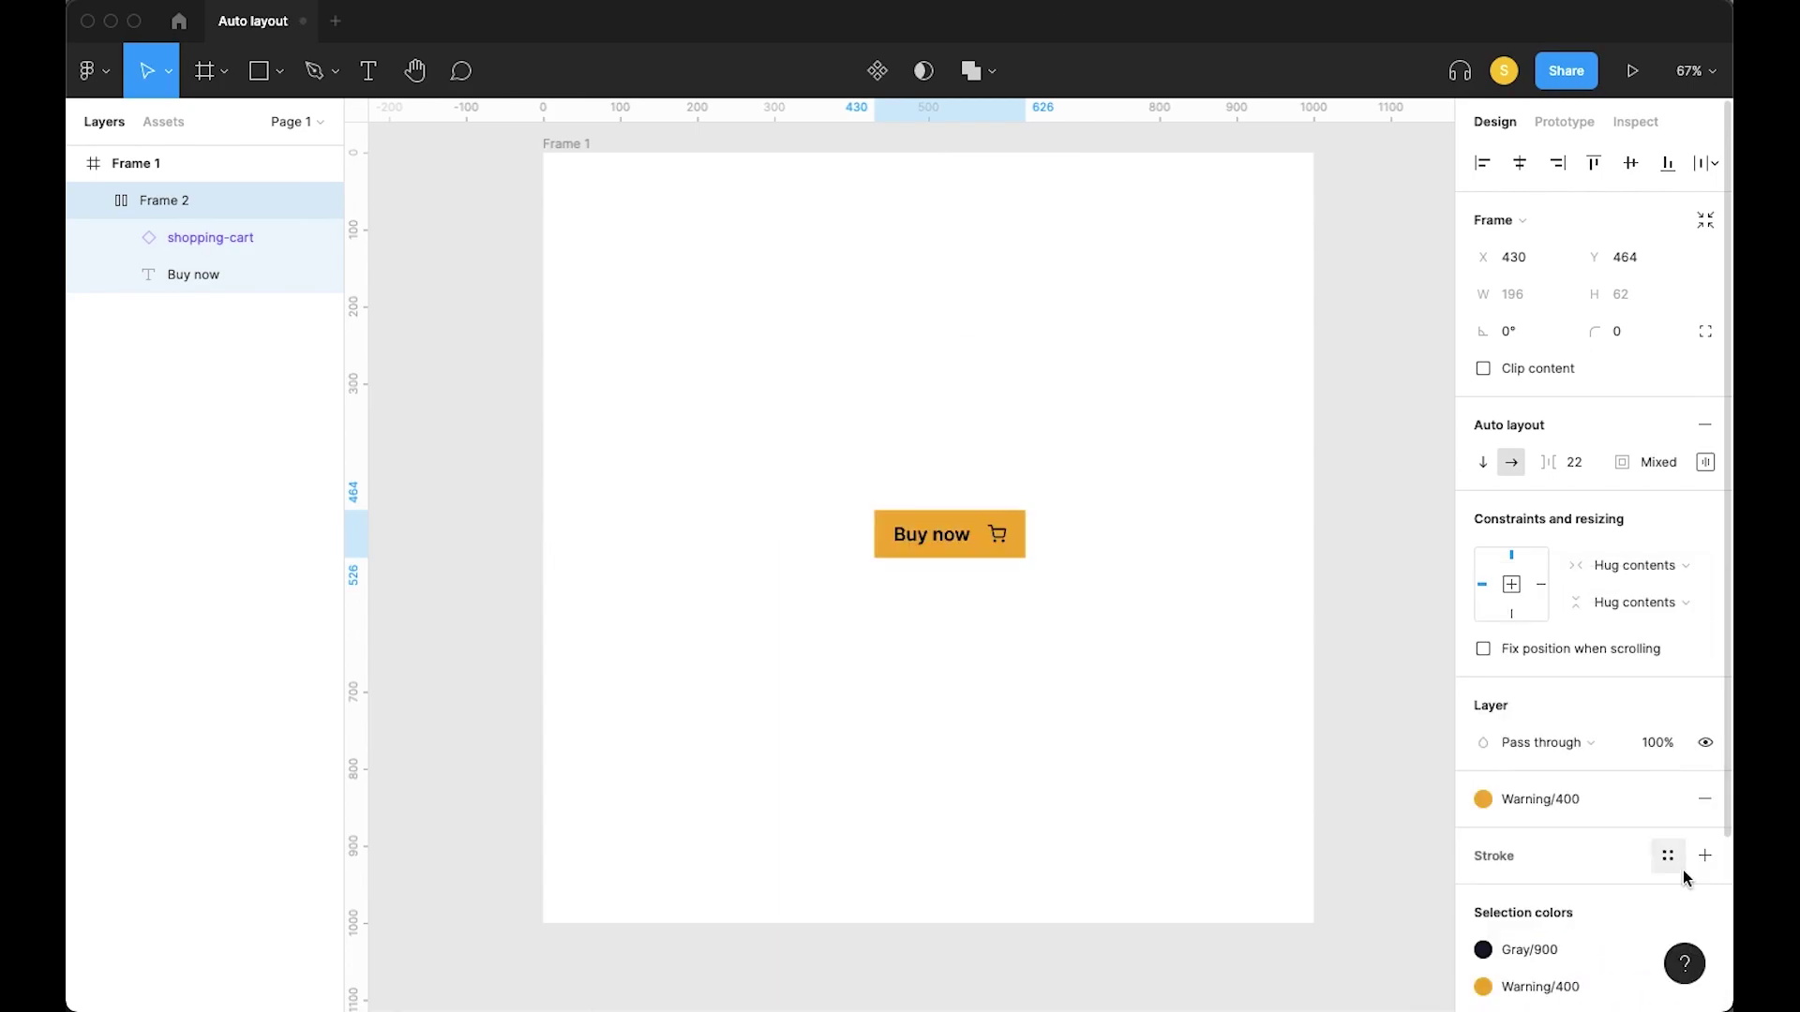
click(1627, 340)
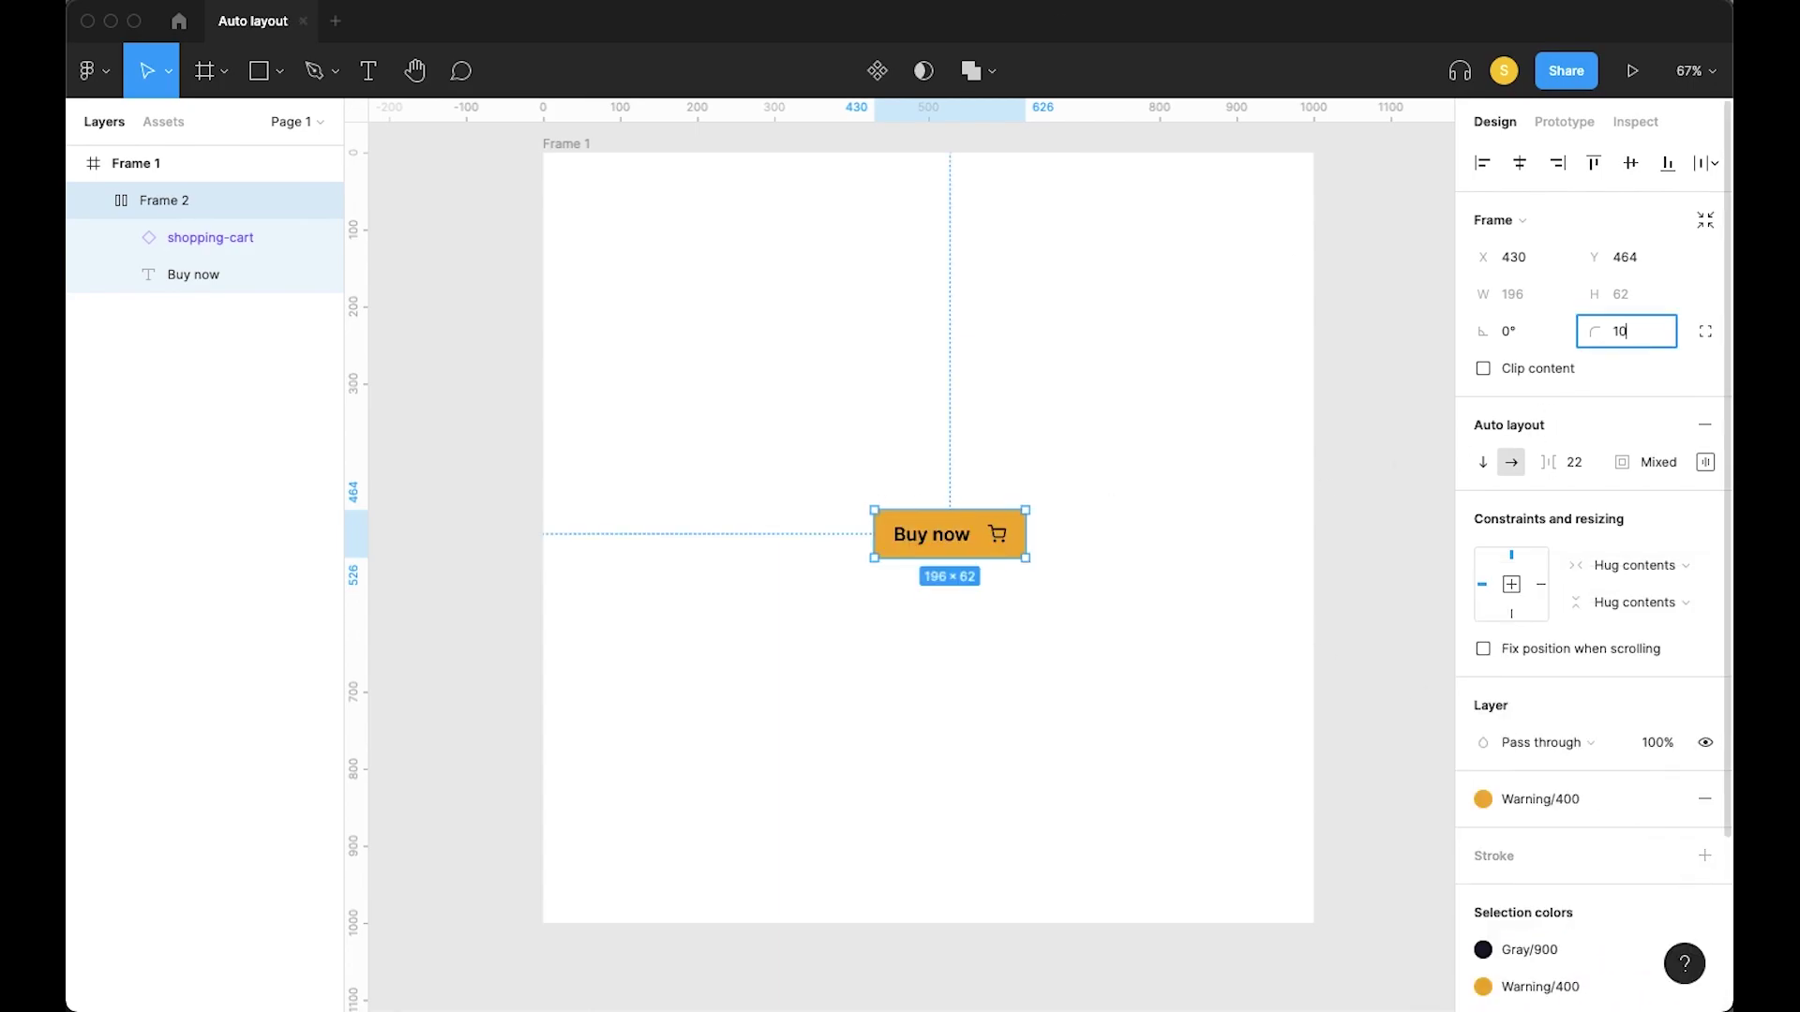
key(Return)
Apply the White color style to the "Buy now" text
click(940, 547)
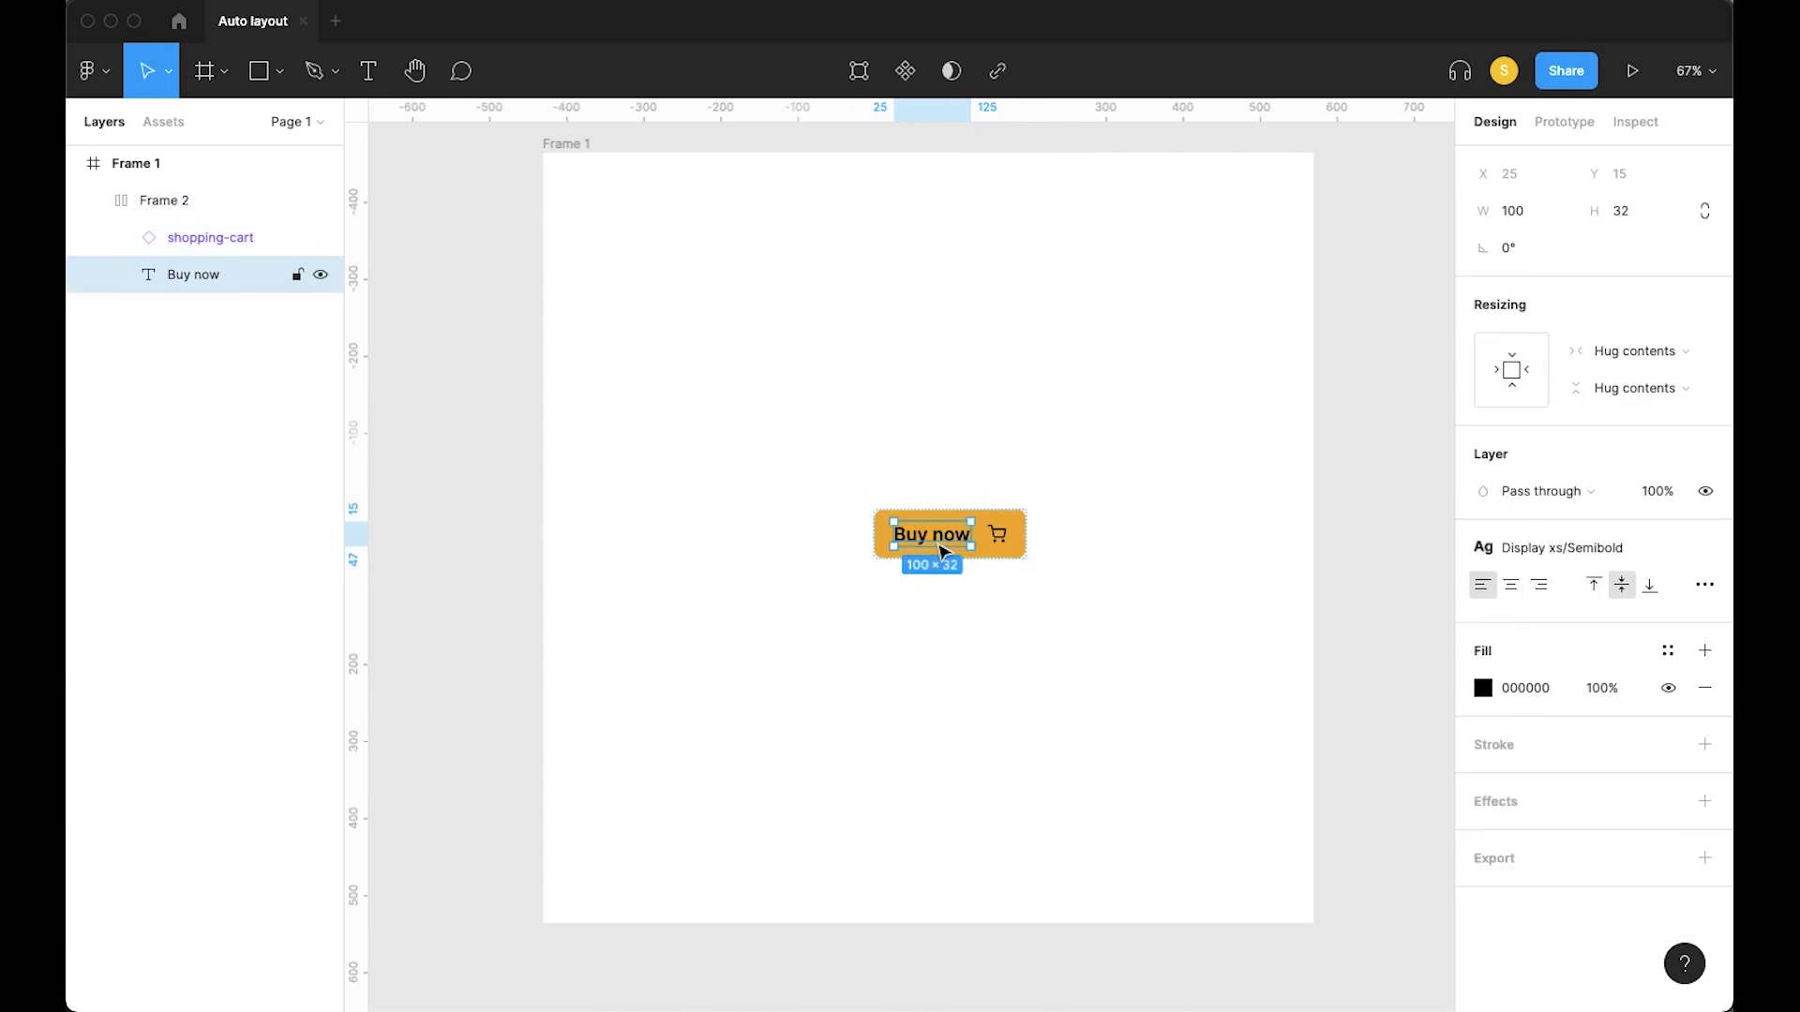
click(1667, 651)
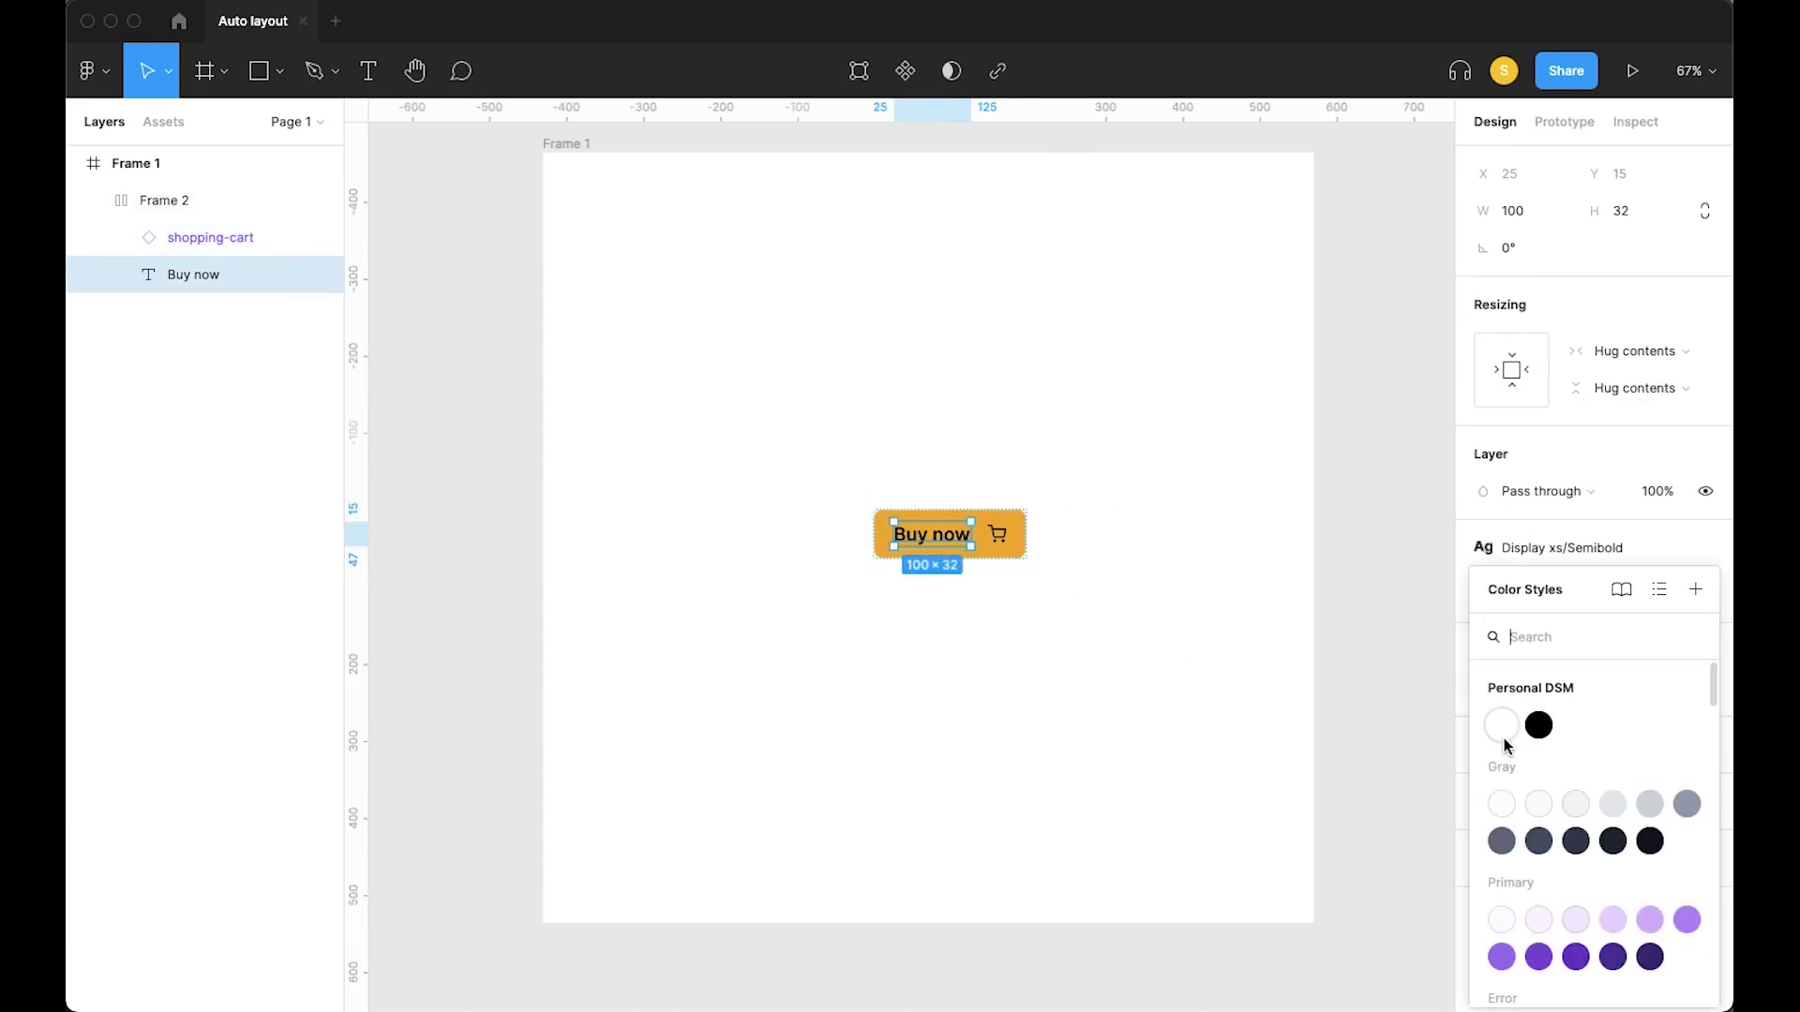
click(1503, 729)
Apply the White color style to the stroke of the shopping-cart icon
click(225, 238)
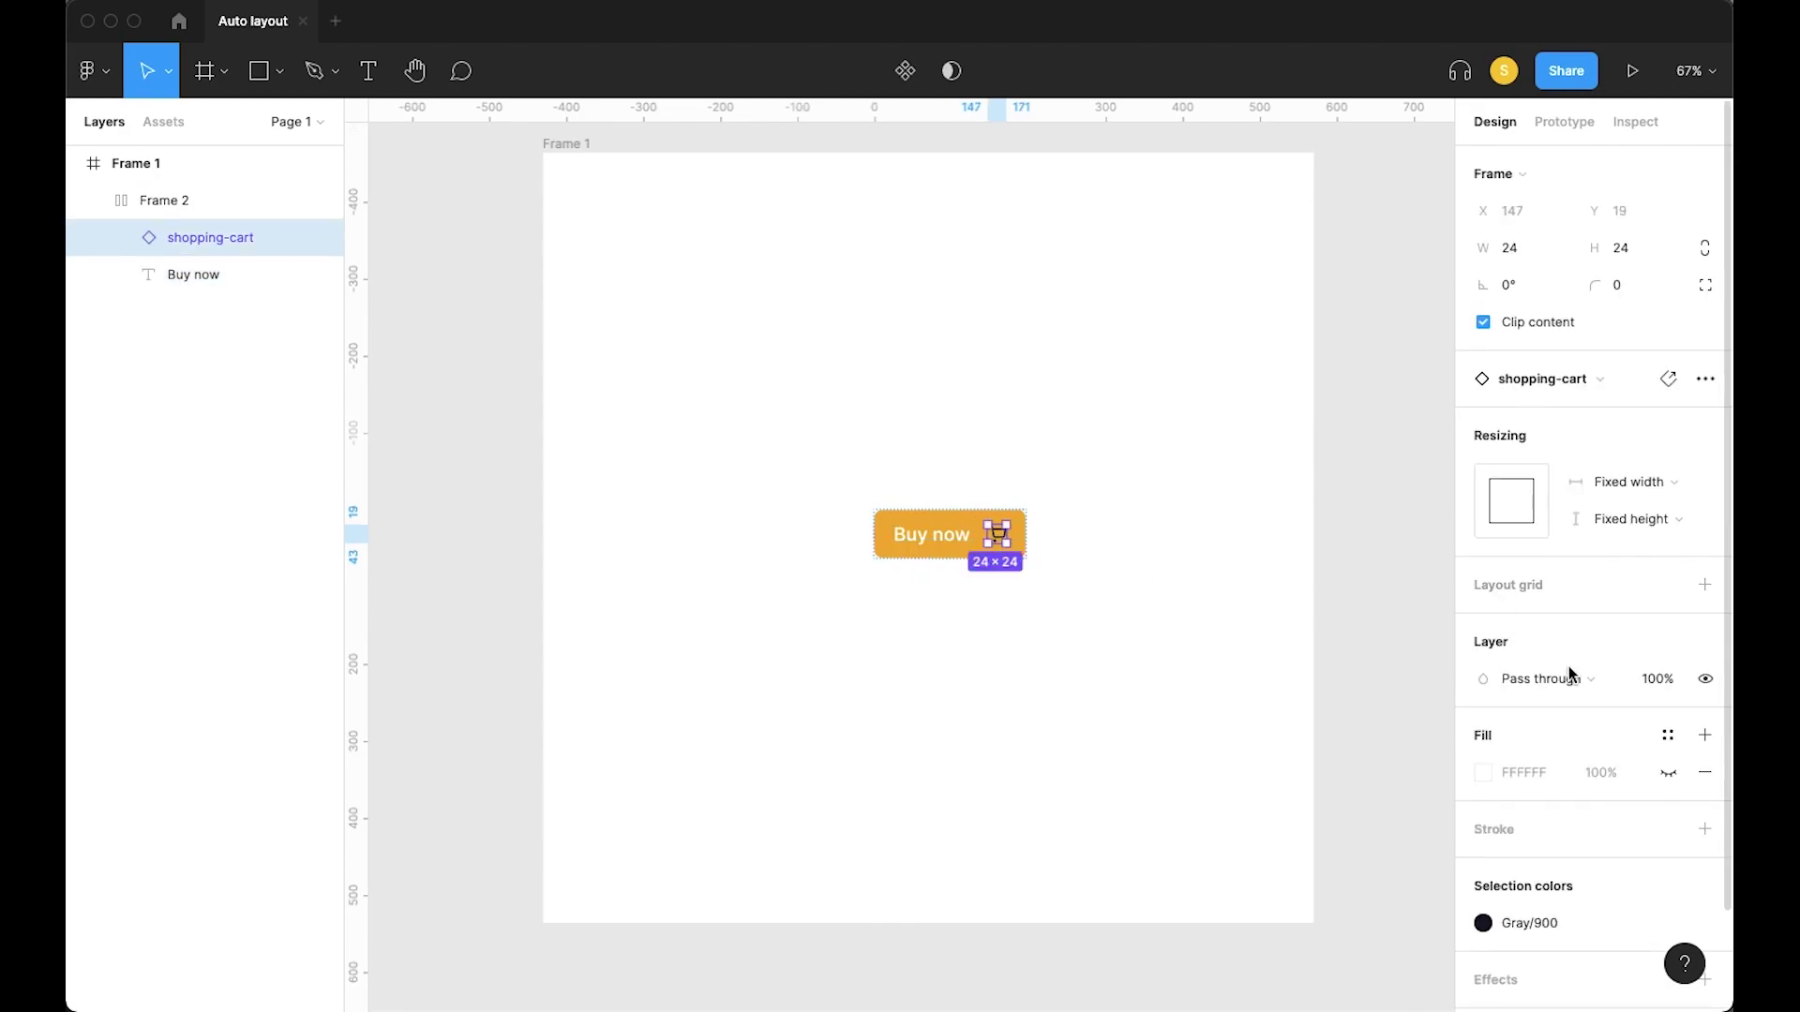
scroll(993, 536, up, 5)
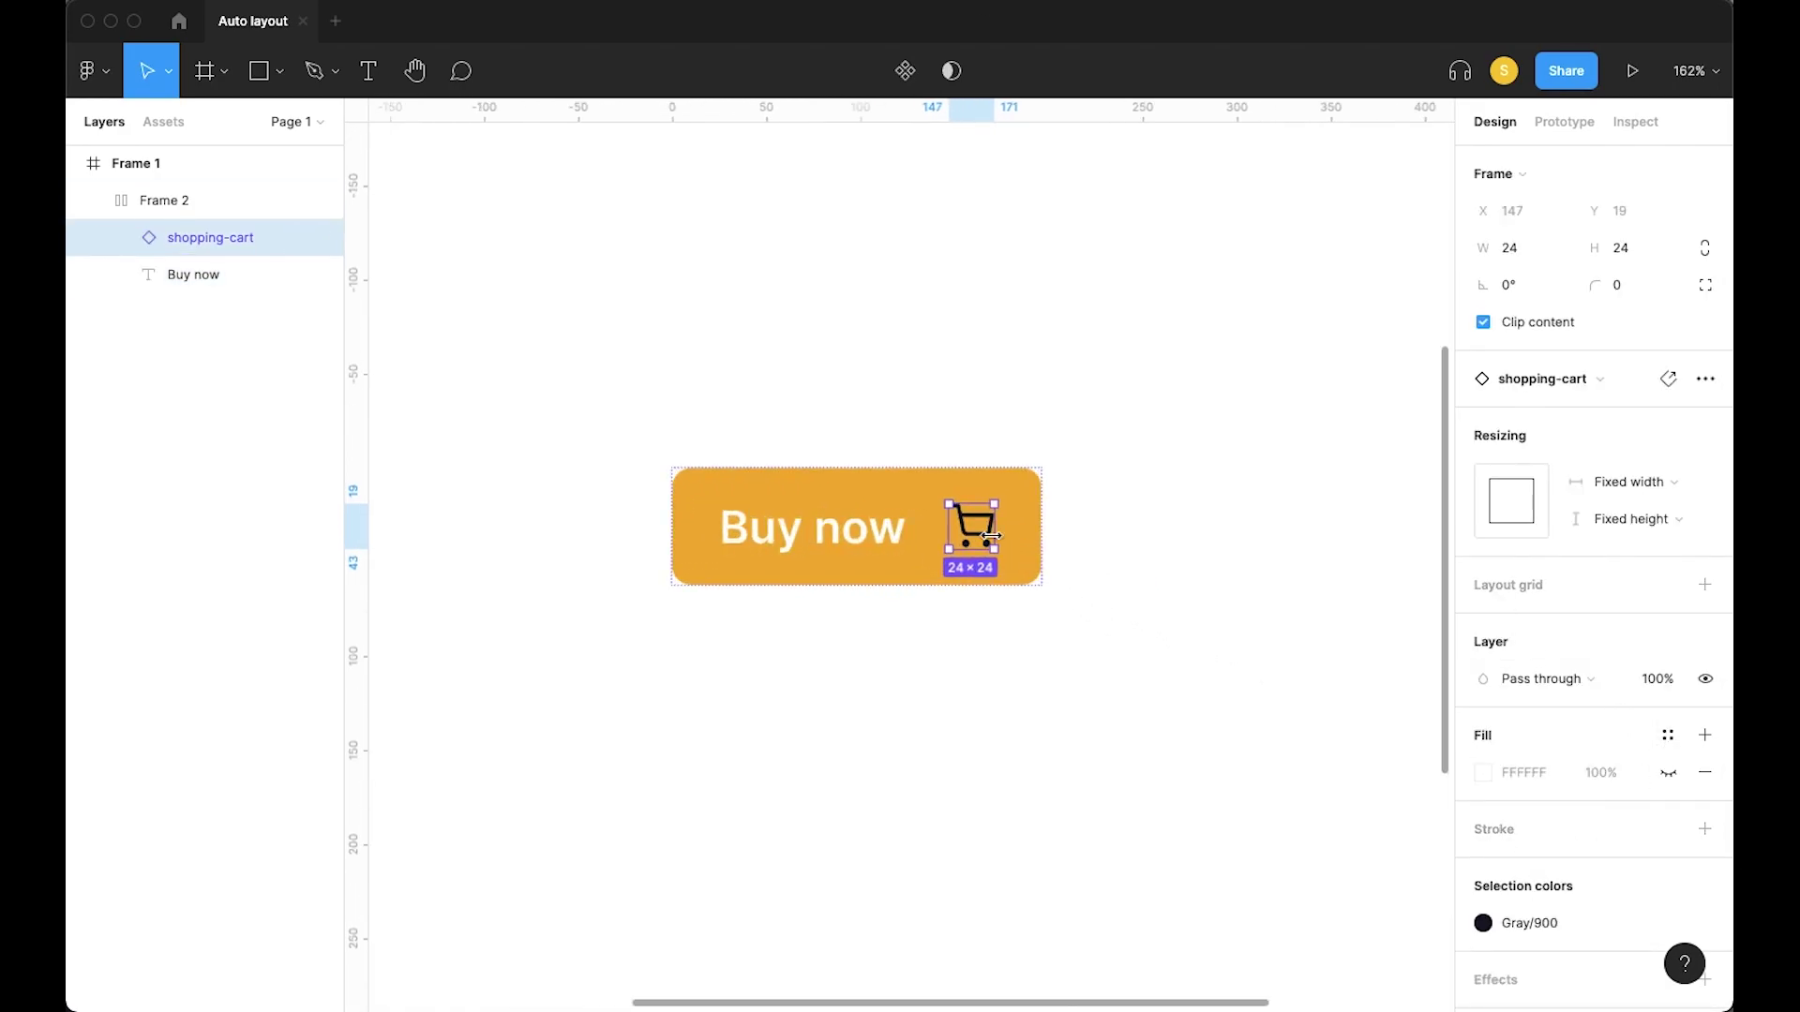
double_click(984, 534)
scroll(975, 527, up, 3)
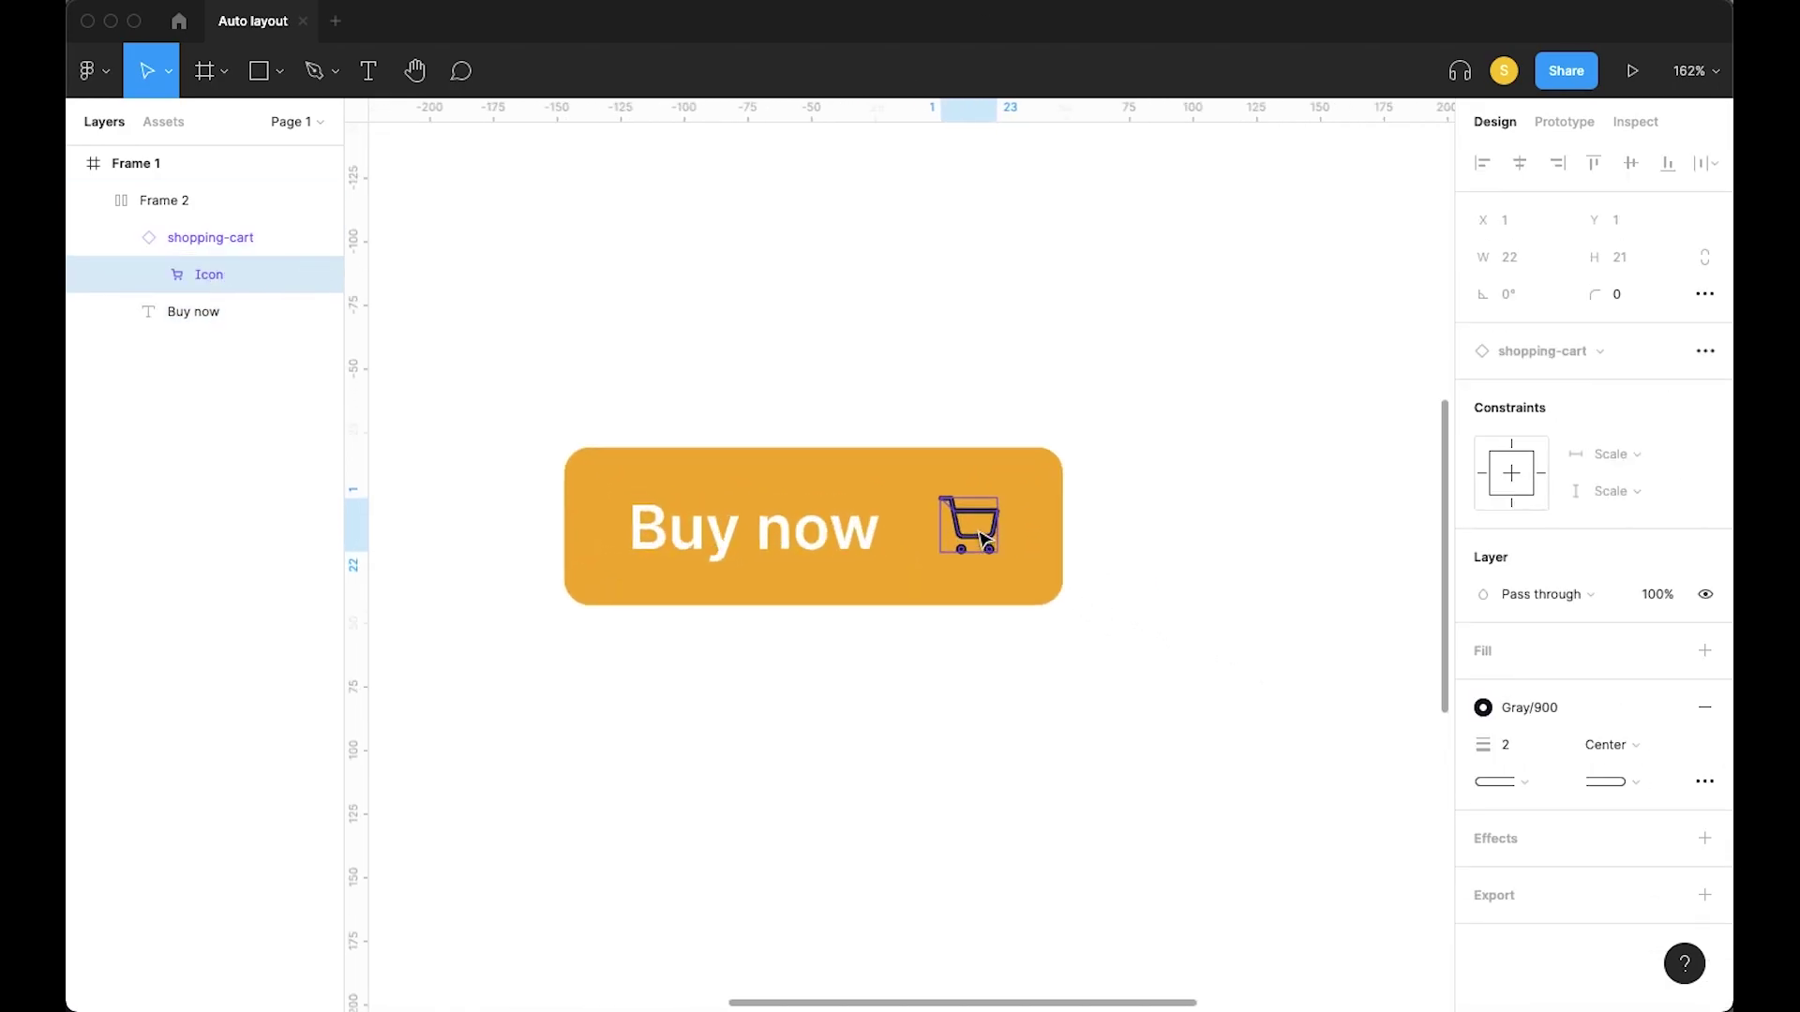
click(1550, 706)
click(1510, 715)
click(1167, 664)
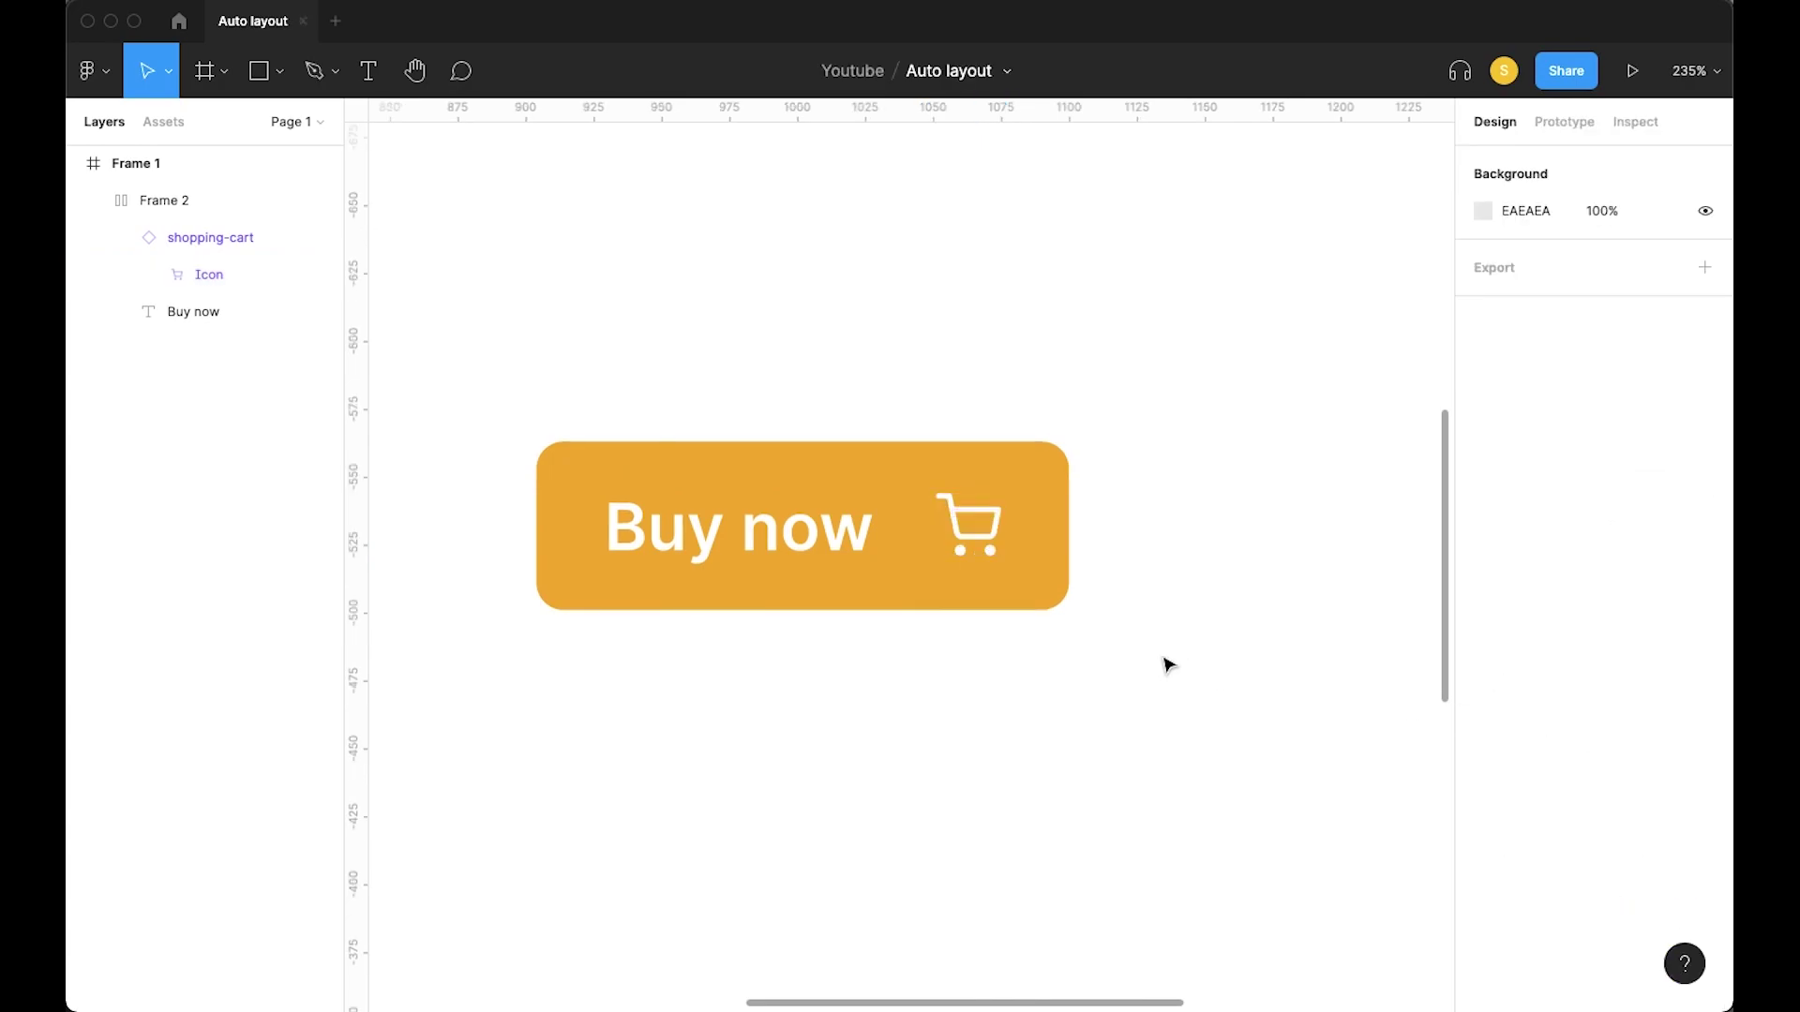
scroll(1167, 663, down, 10)
click(1054, 623)
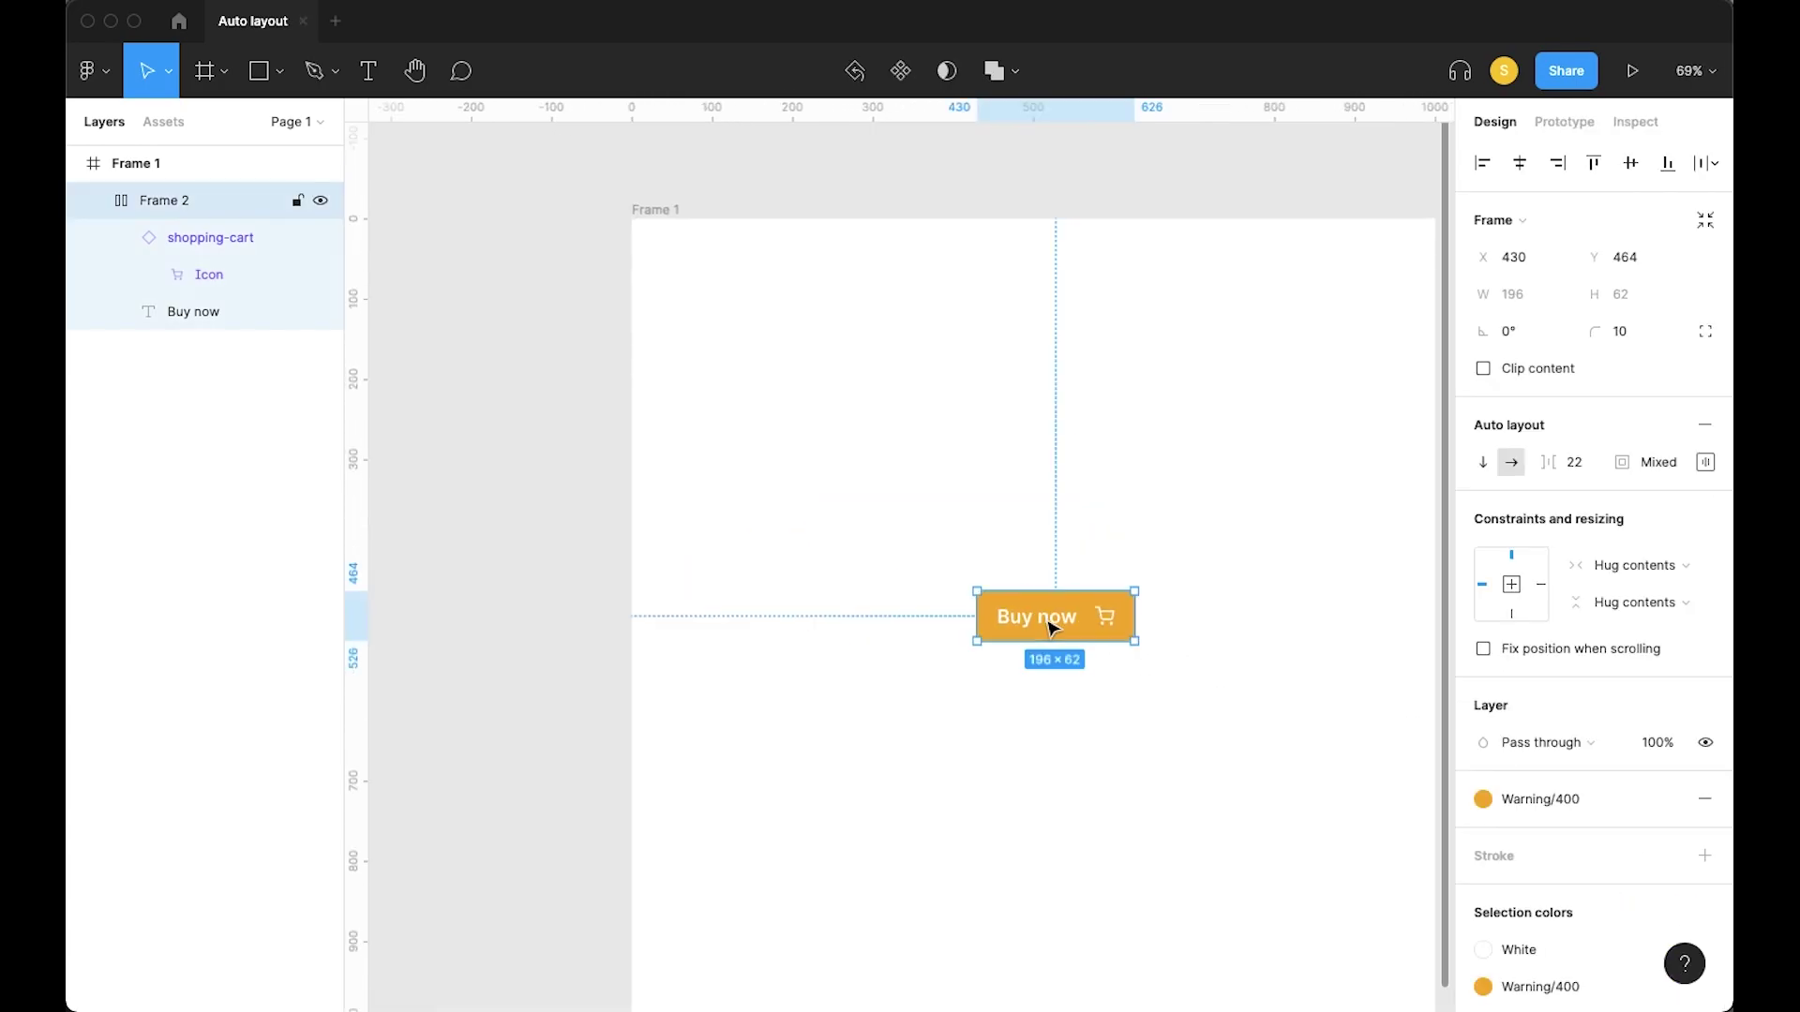
double_click(1050, 626)
scroll(1028, 643, right, 2)
click(956, 663)
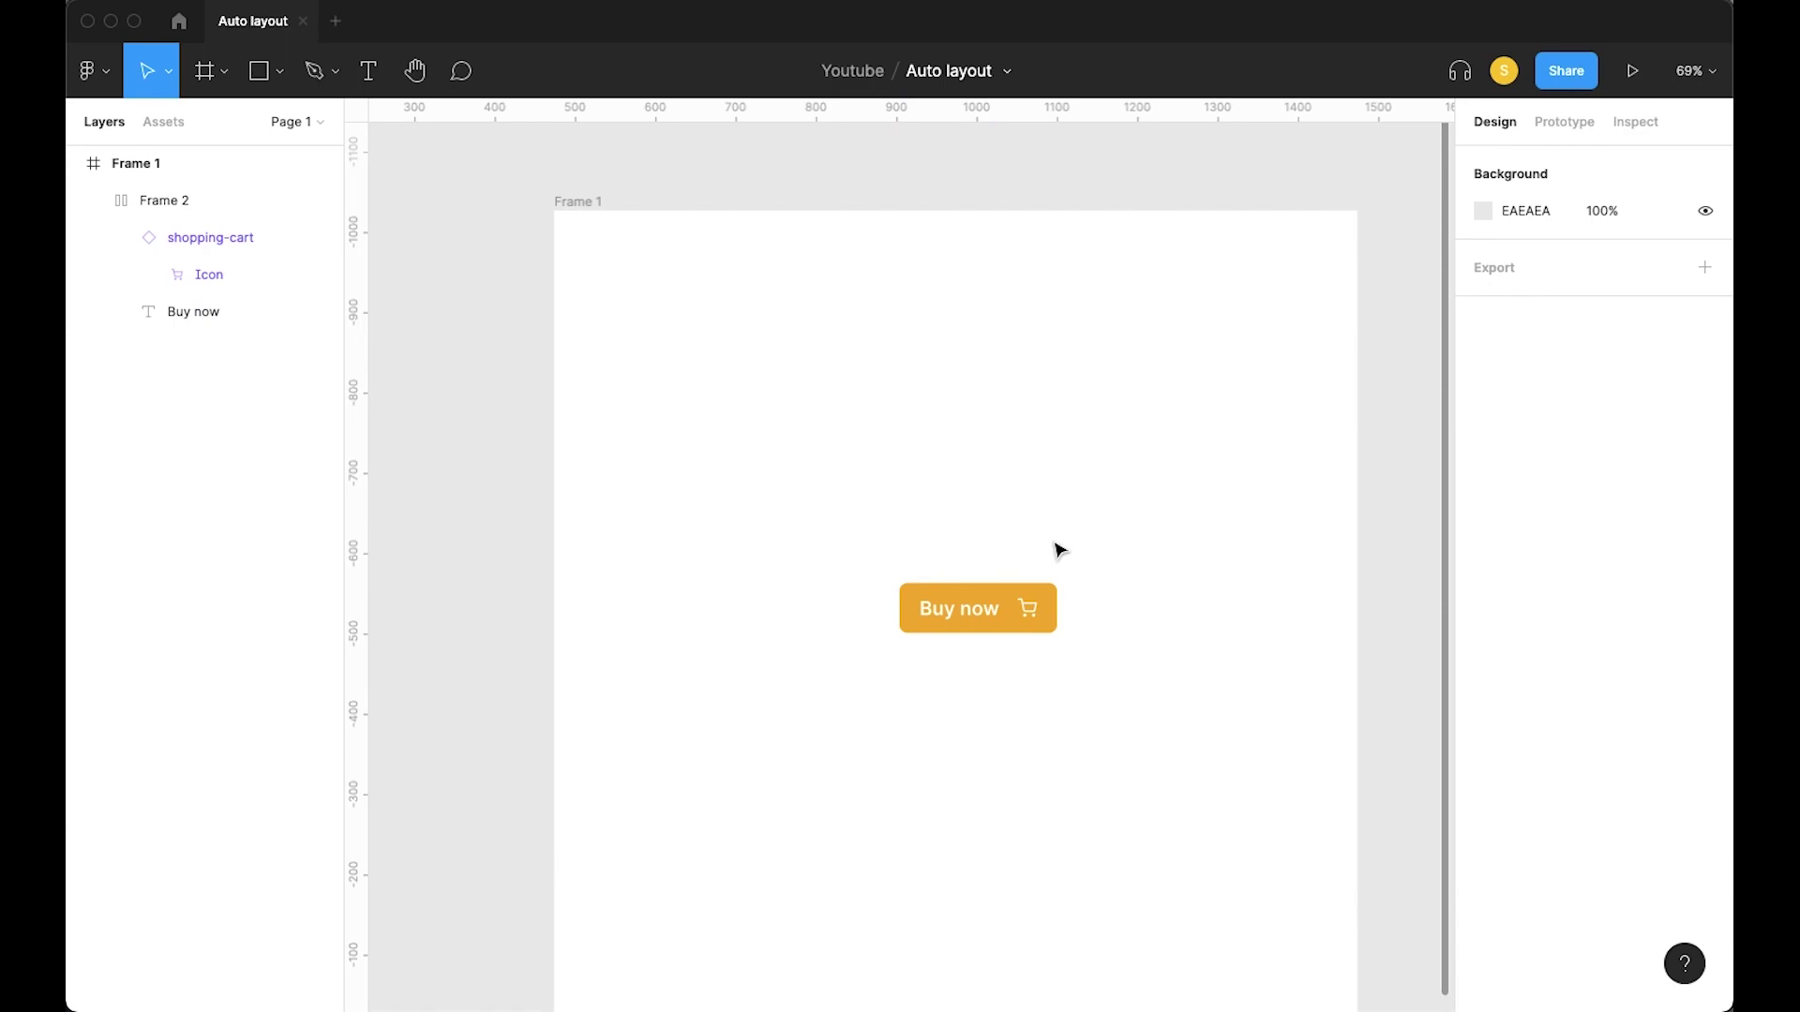
Change the button's label text to "Create an account"
click(965, 611)
click(975, 612)
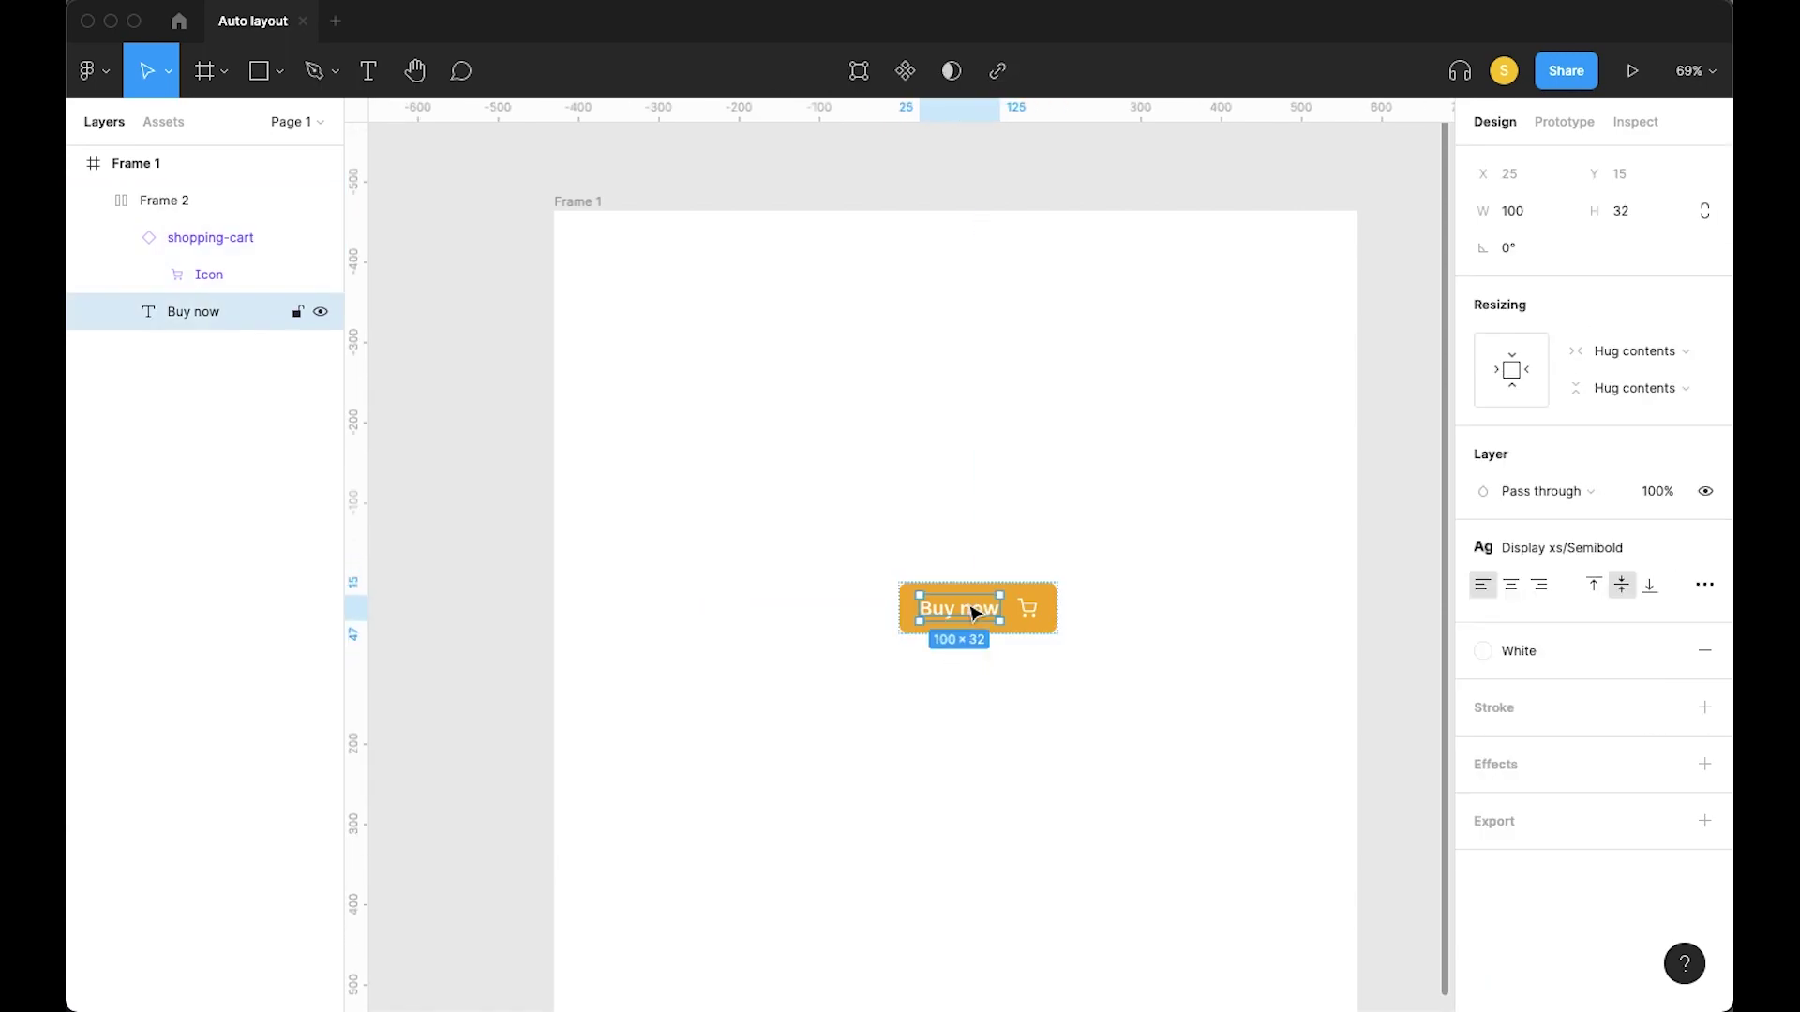
double_click(973, 610)
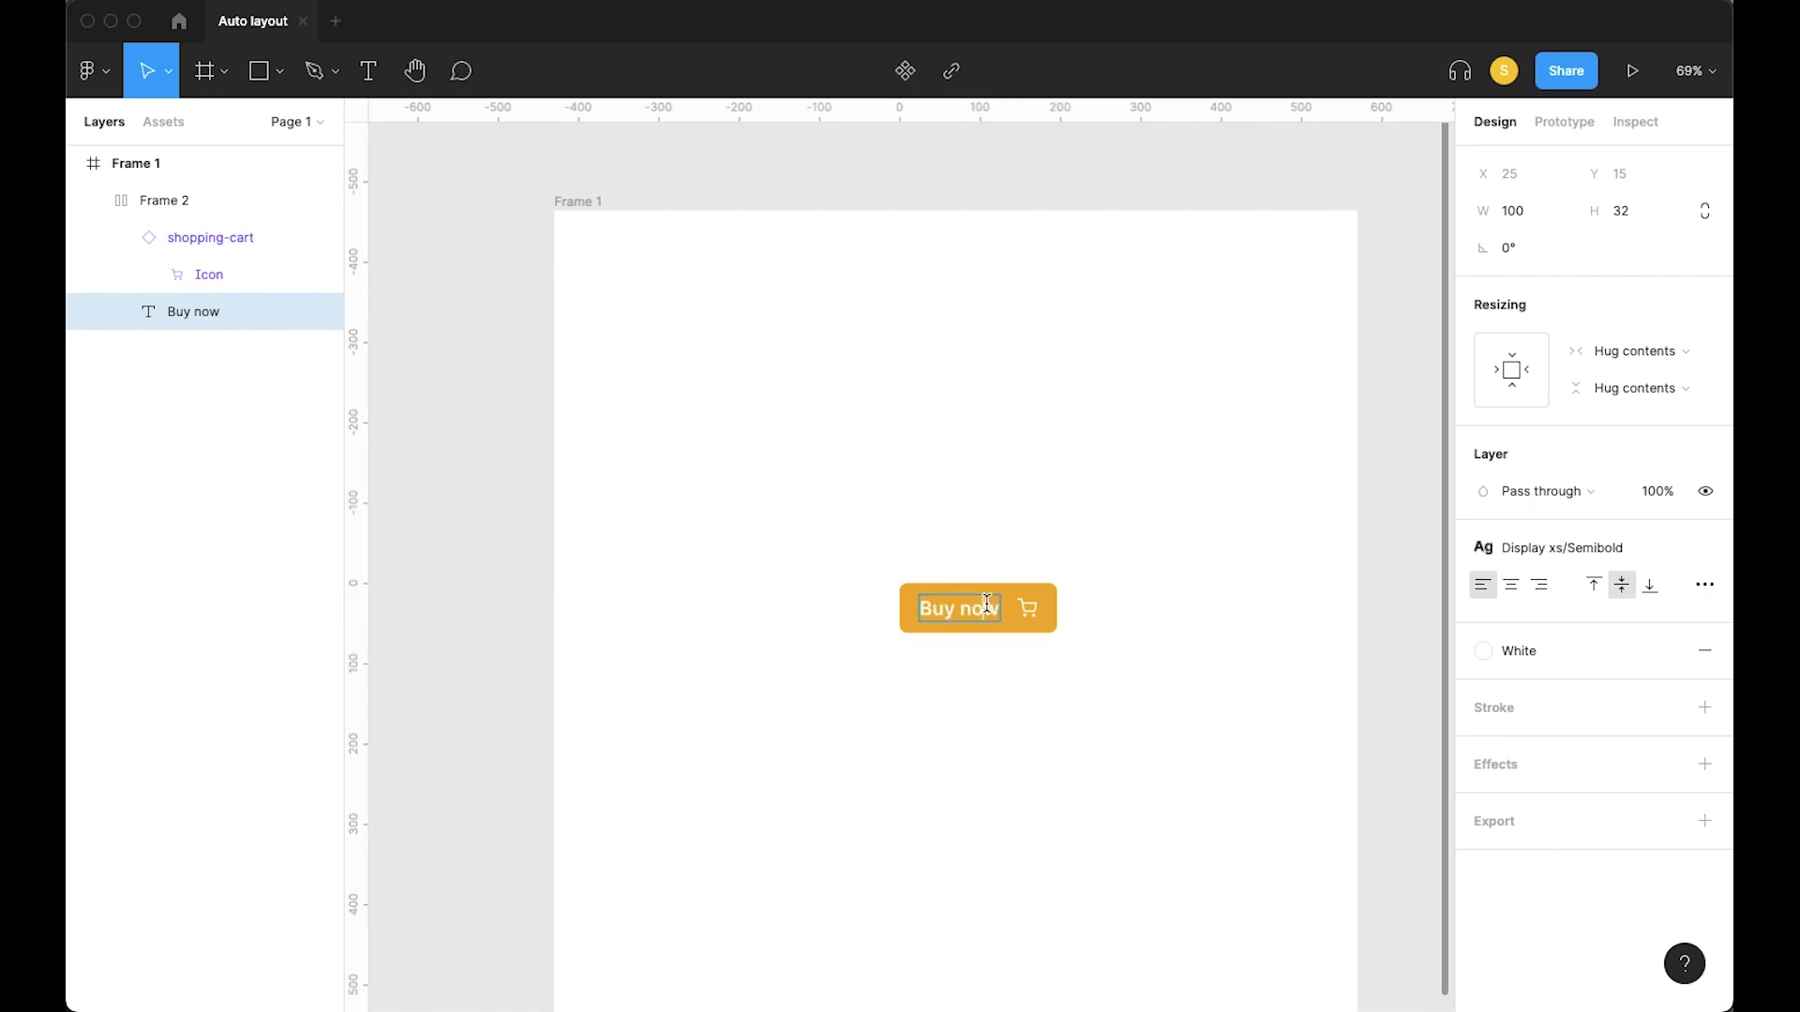
text(Create)
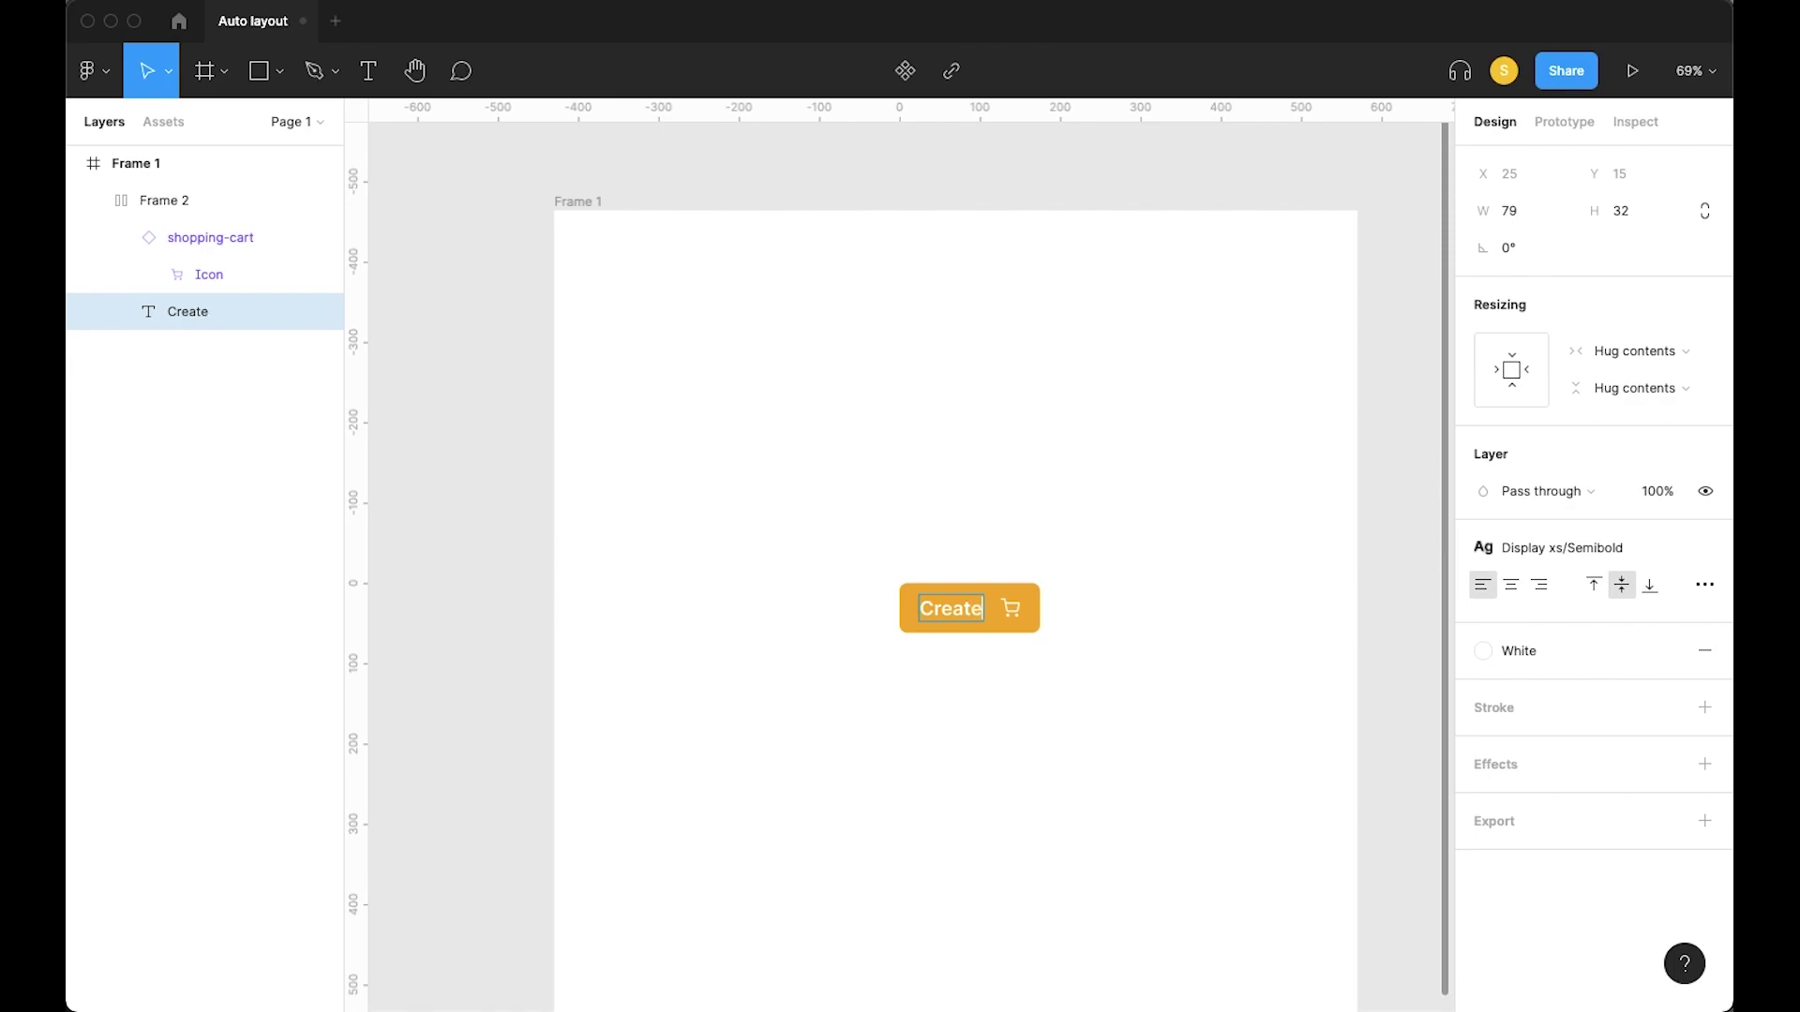
text( an account)
key(Escape)
click(1074, 713)
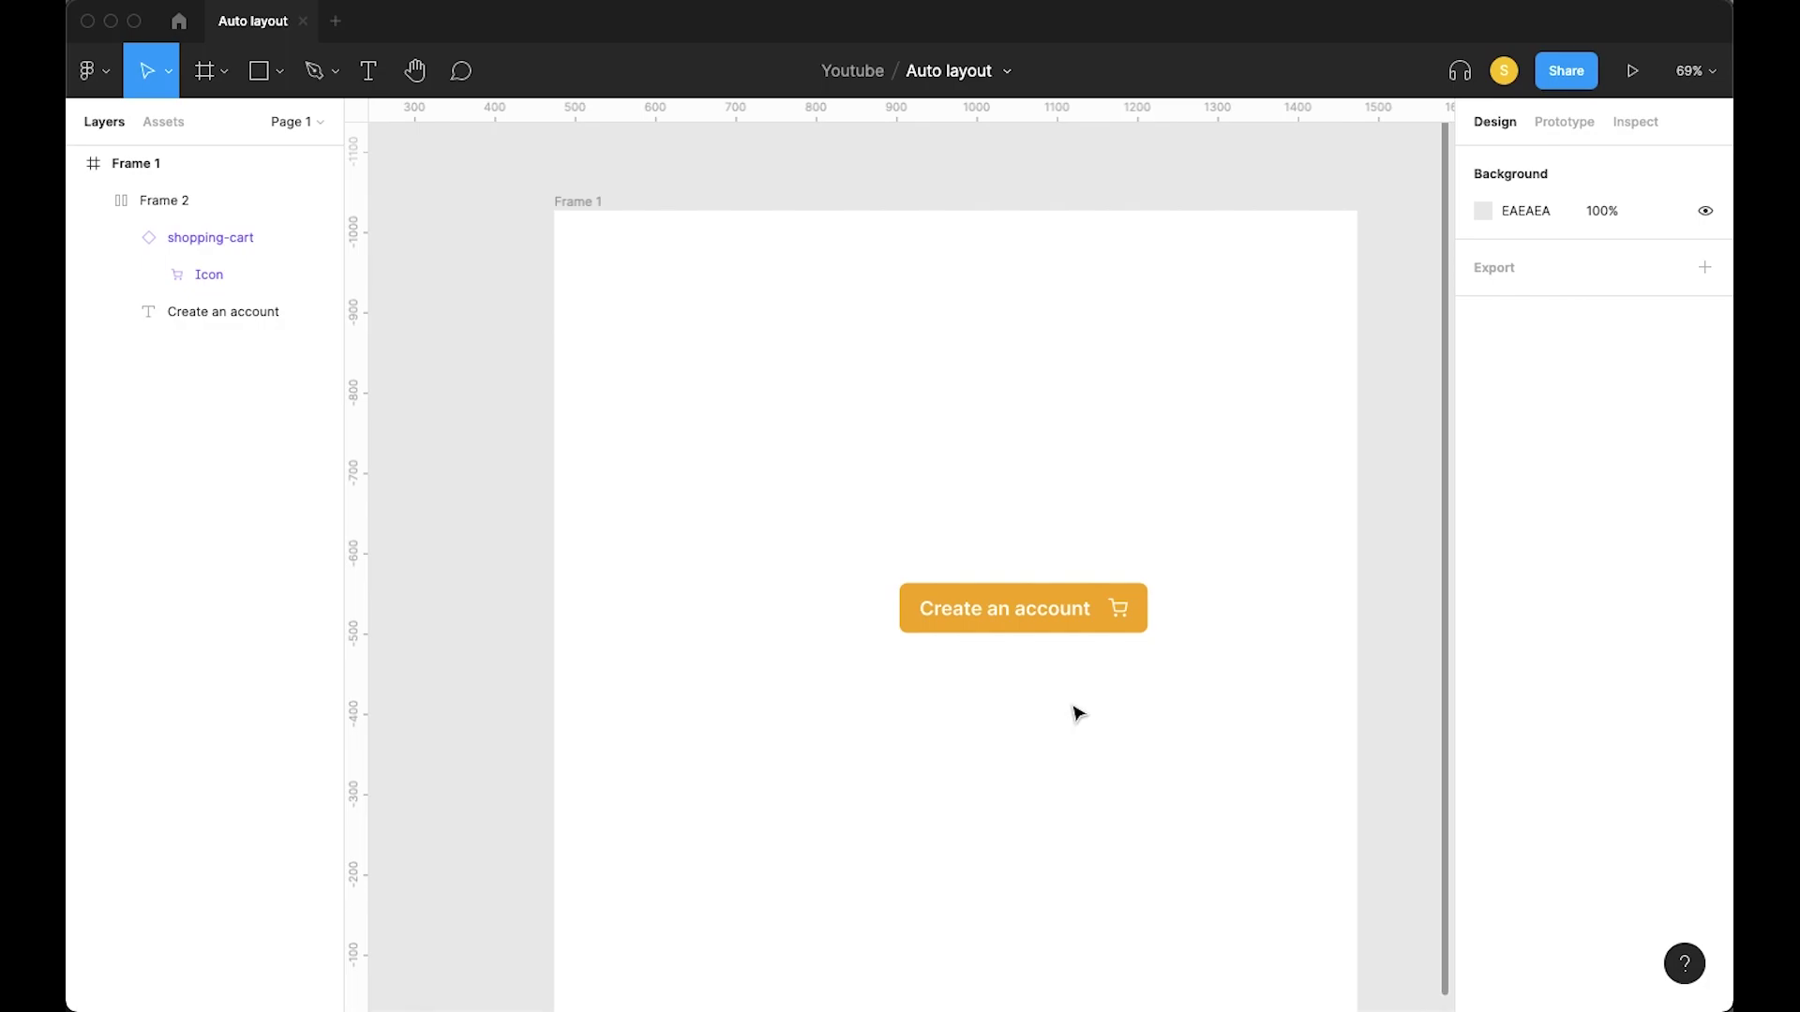
Move the button to the middle of Frame 1, at about X 345, Y 469
drag(998, 593, 948, 612)
click(976, 569)
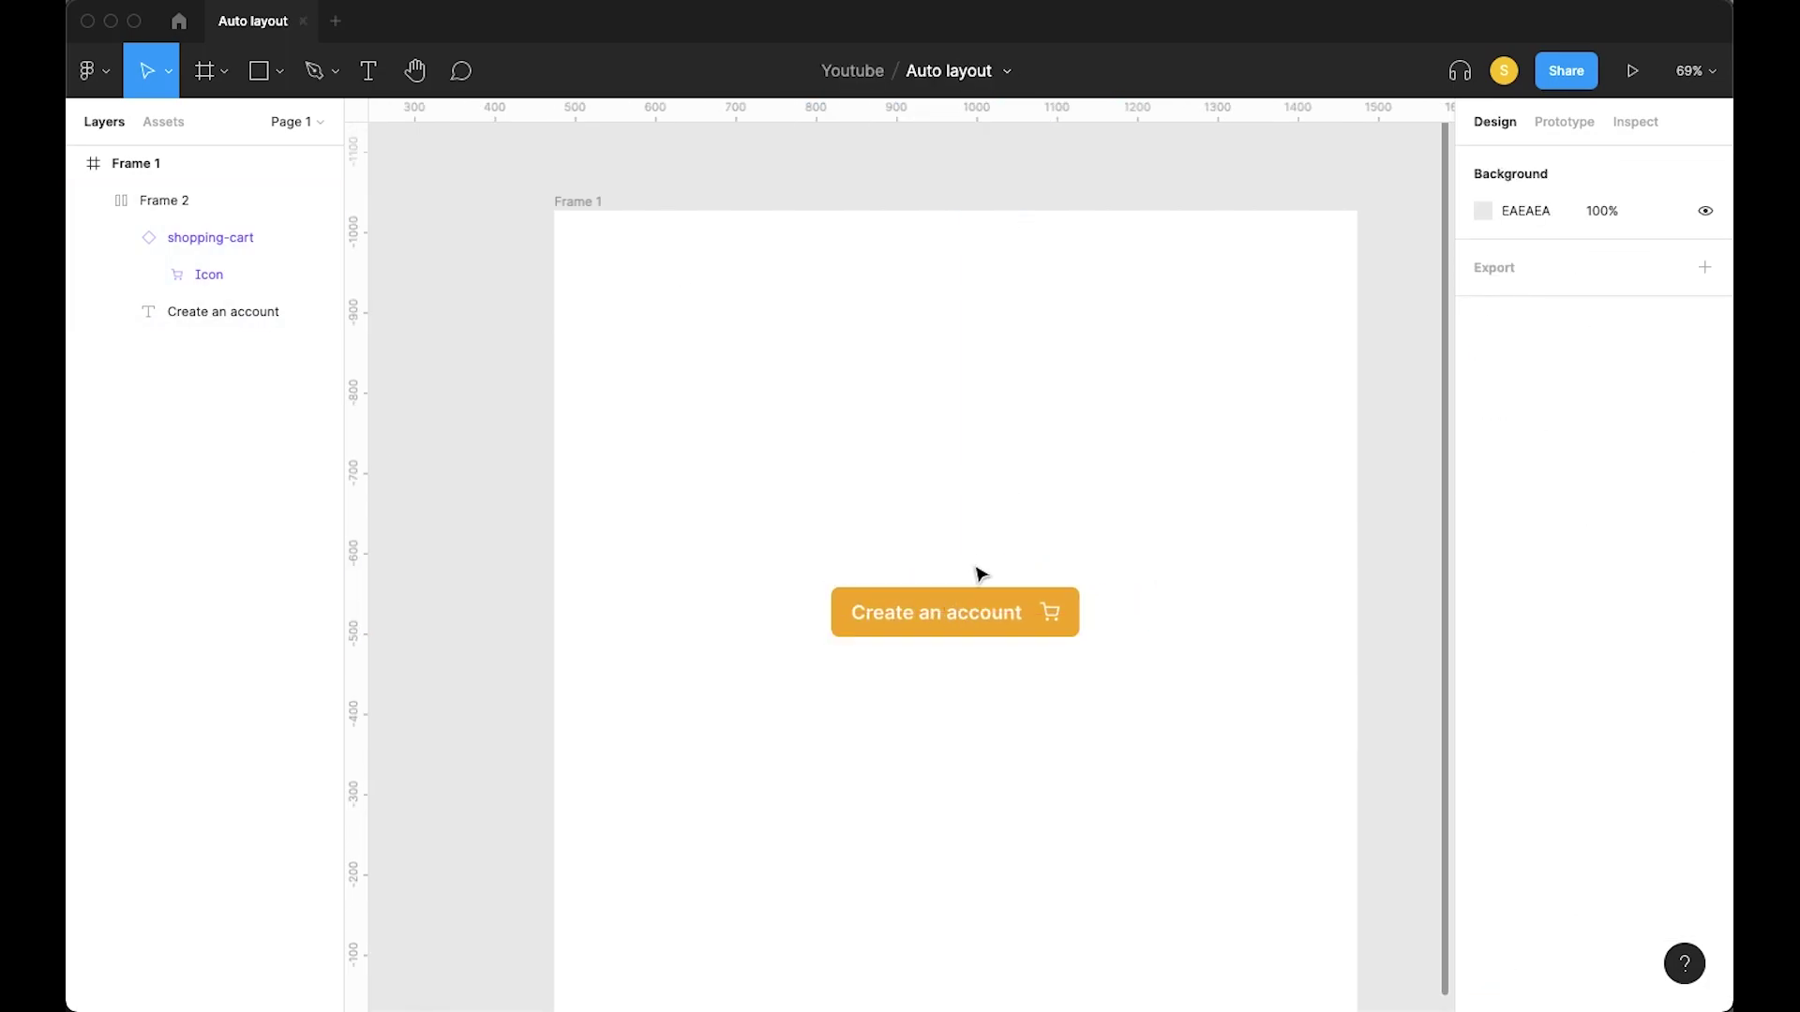
click(952, 637)
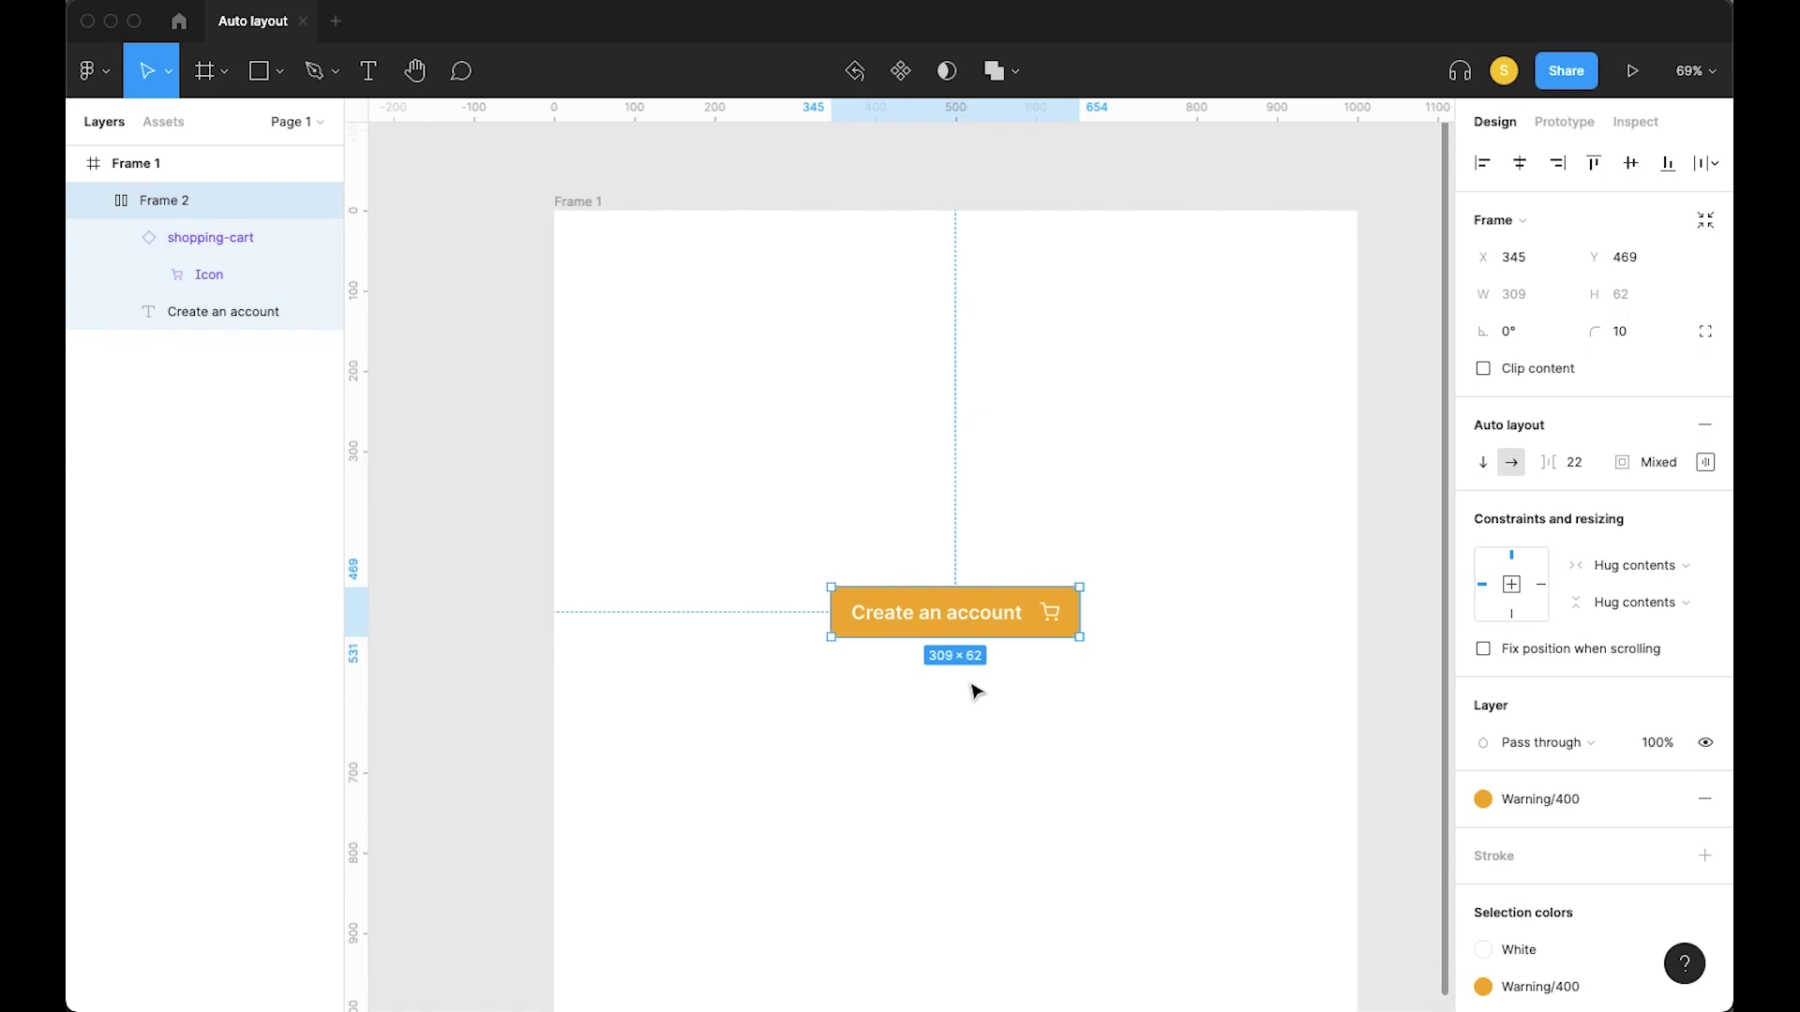
click(682, 683)
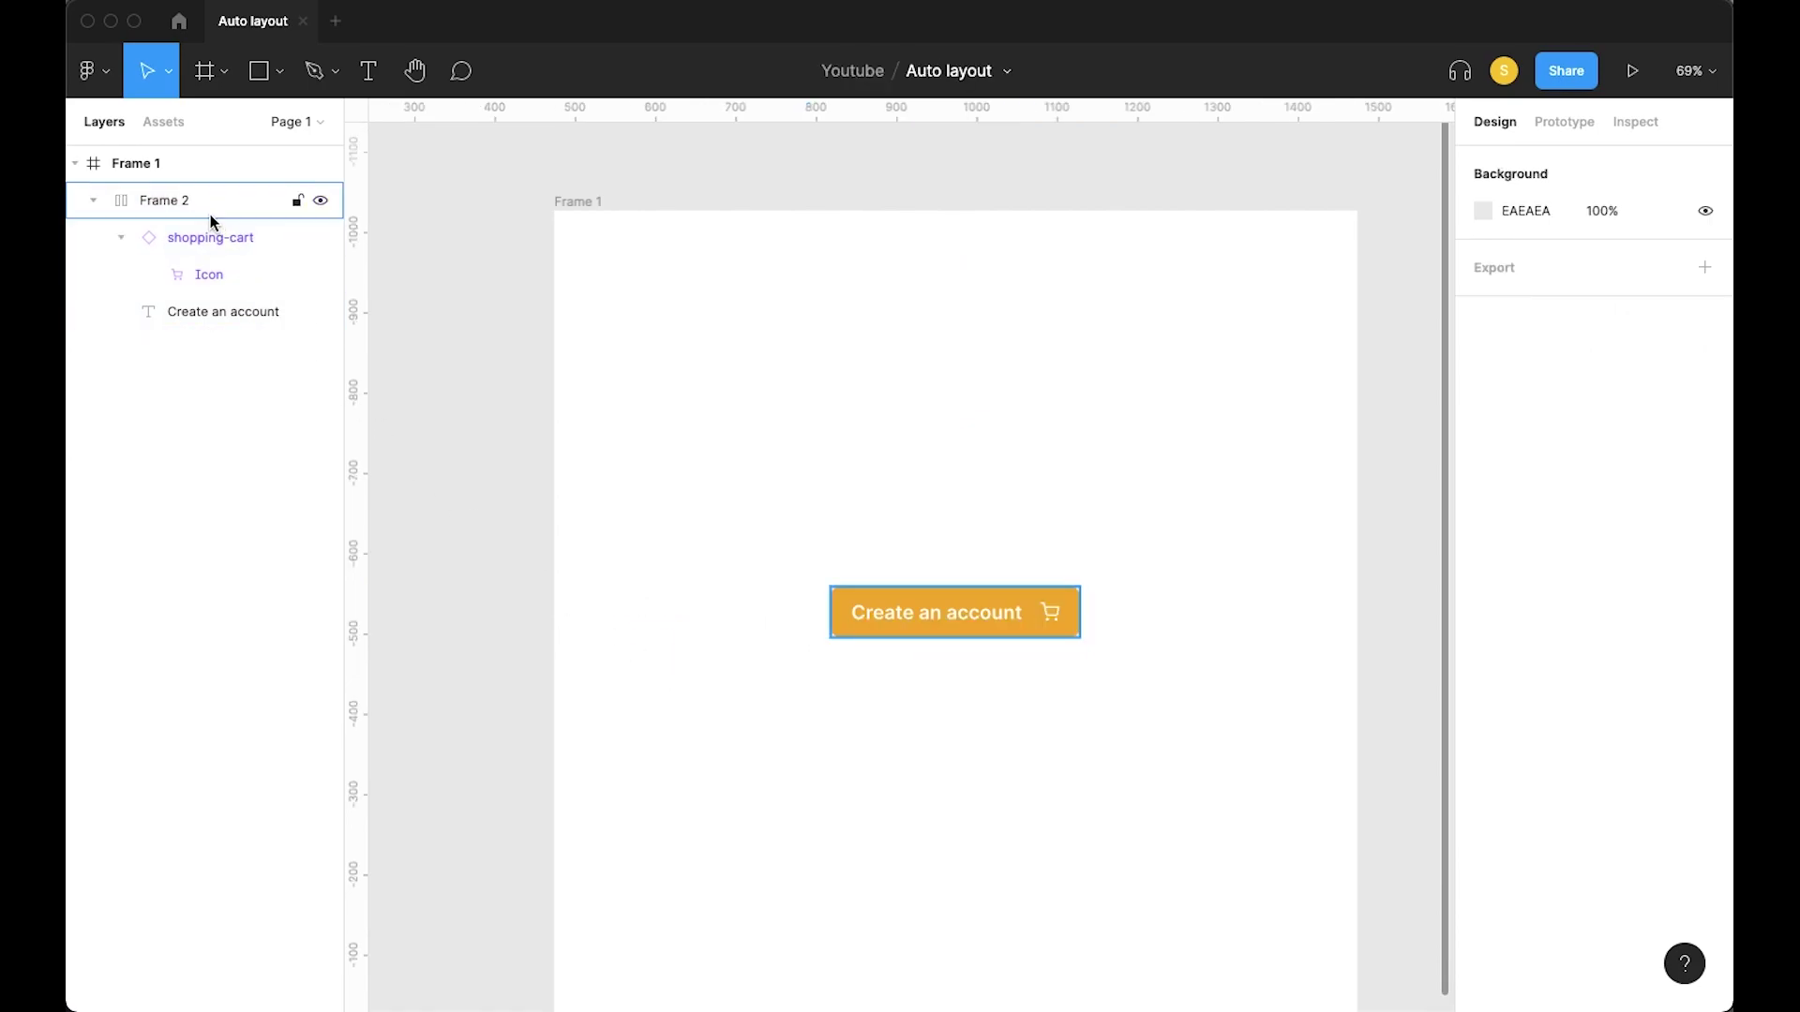
Examine the resizing settings of the button frame, its label text and its shopping-cart icon
click(211, 216)
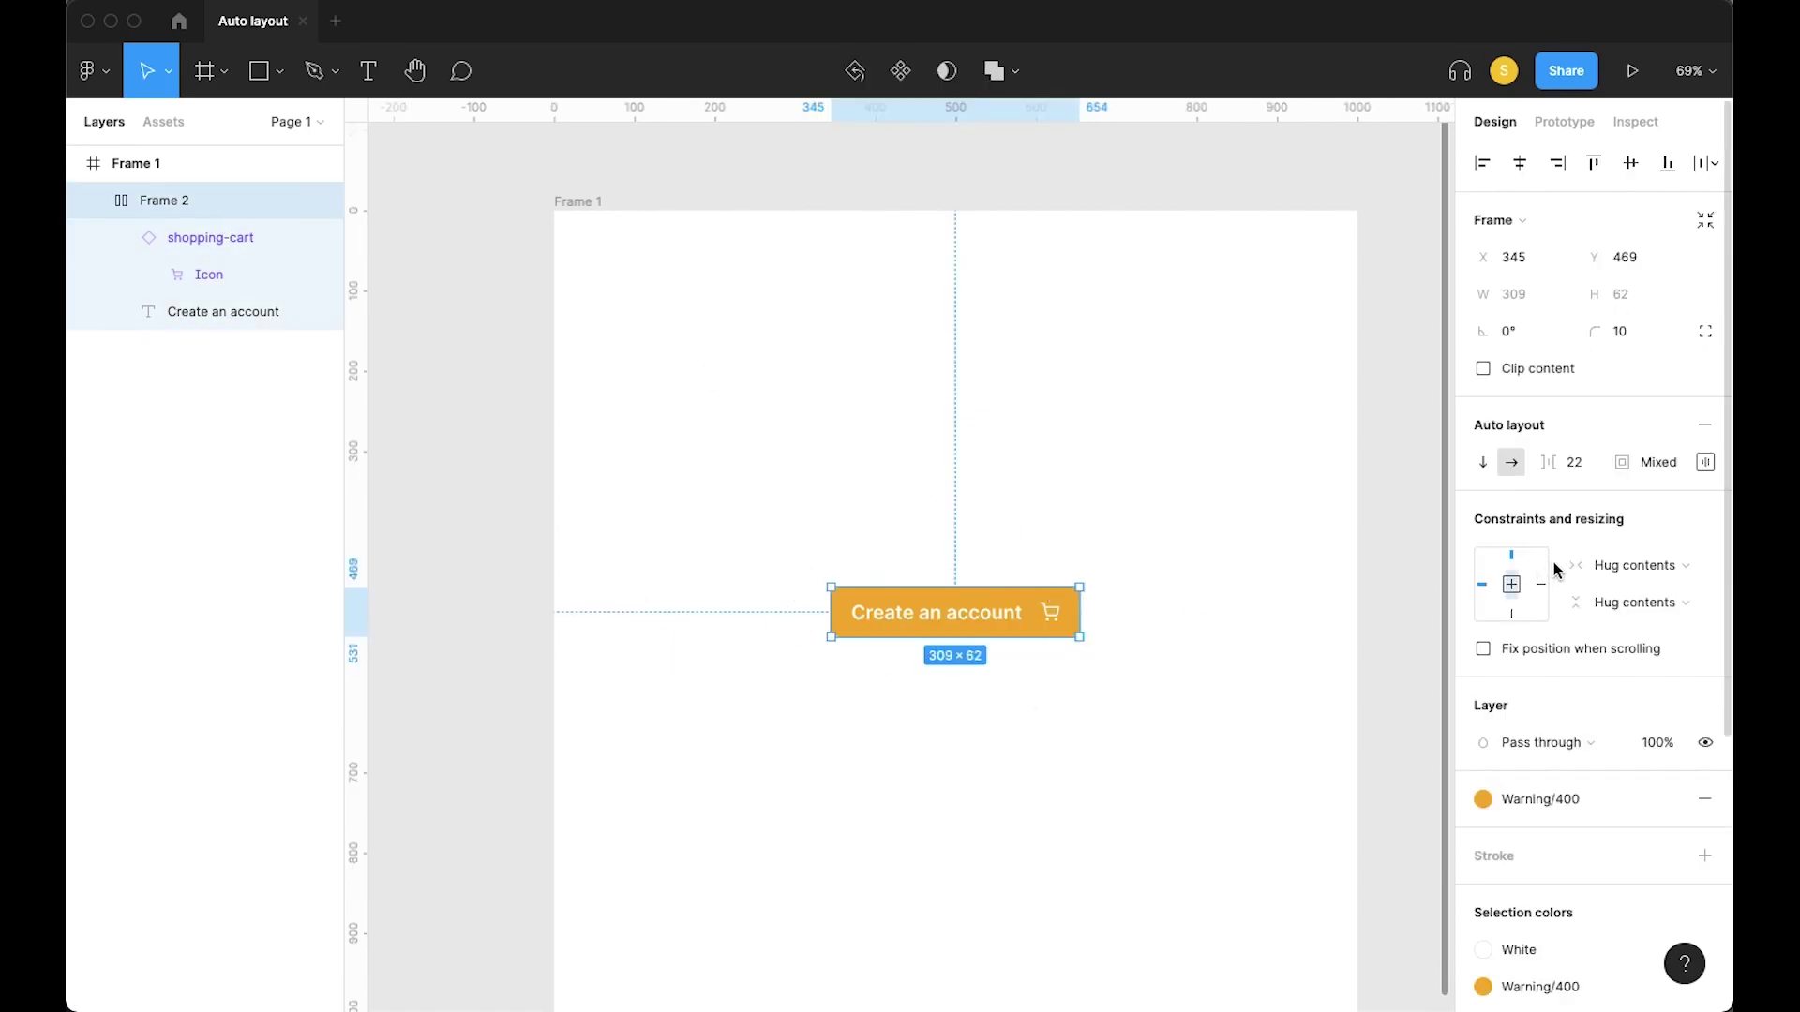
click(1628, 577)
click(1628, 580)
double_click(969, 616)
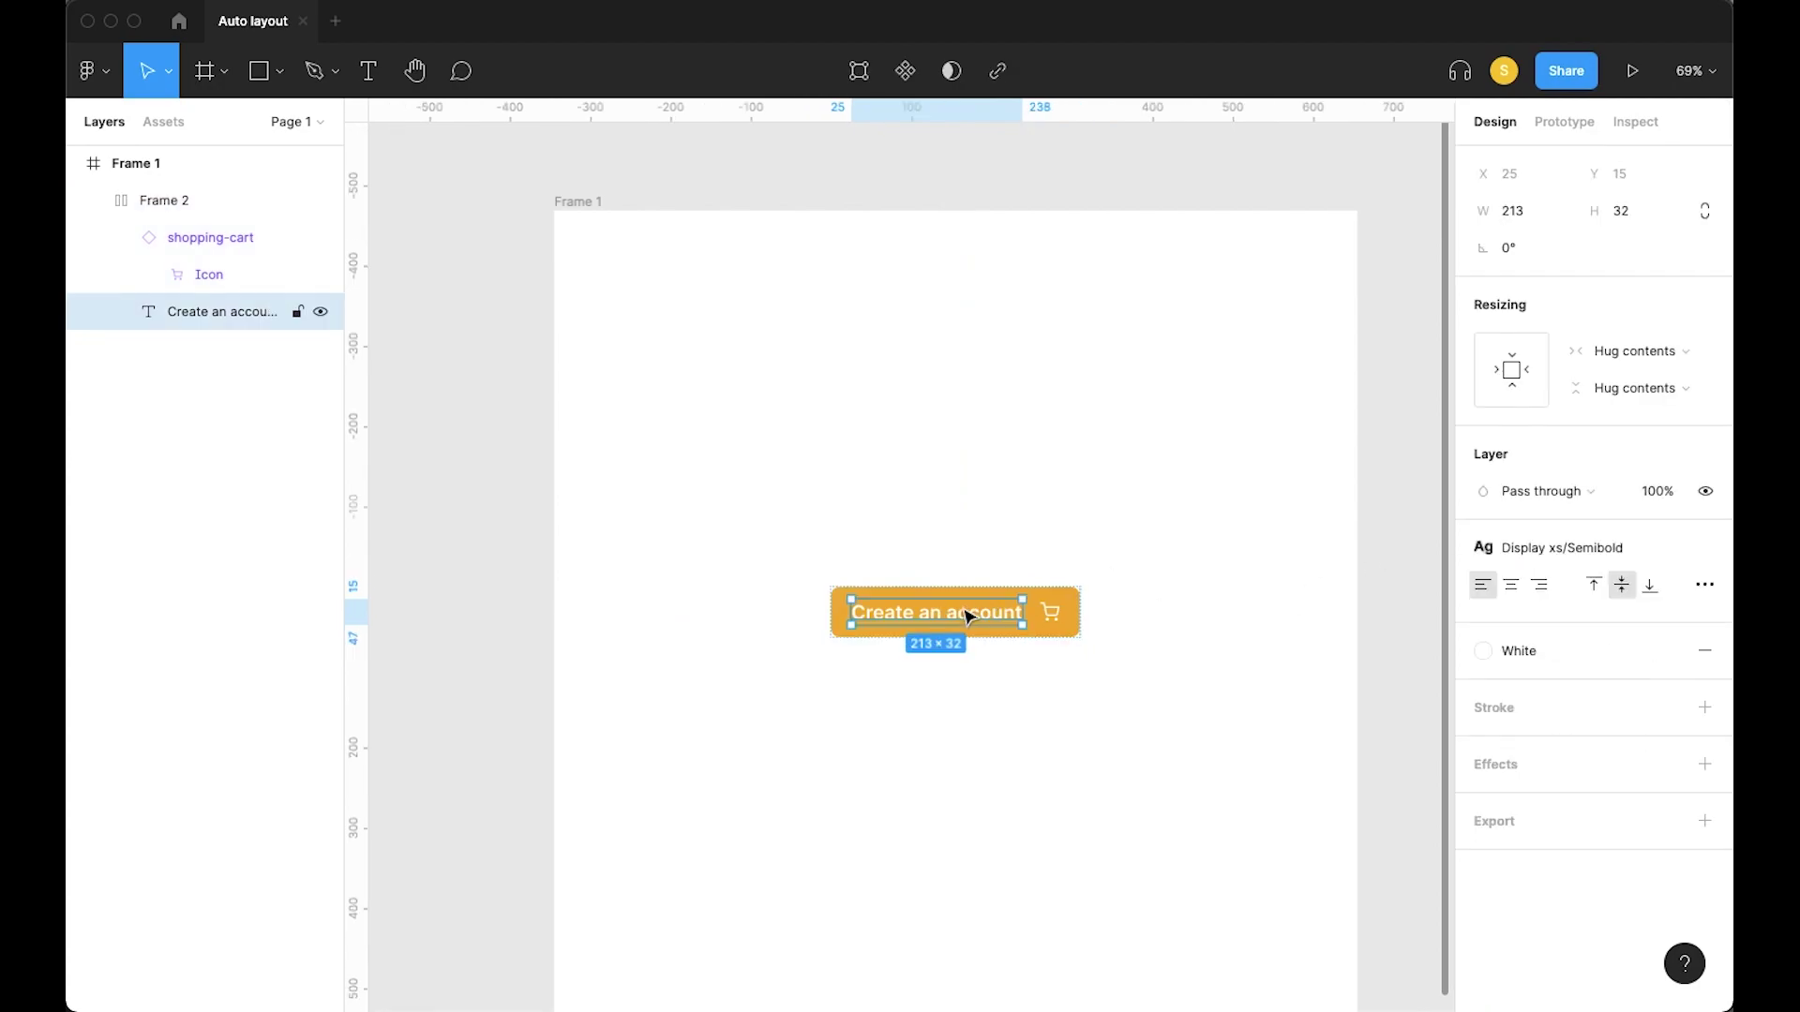
click(1051, 614)
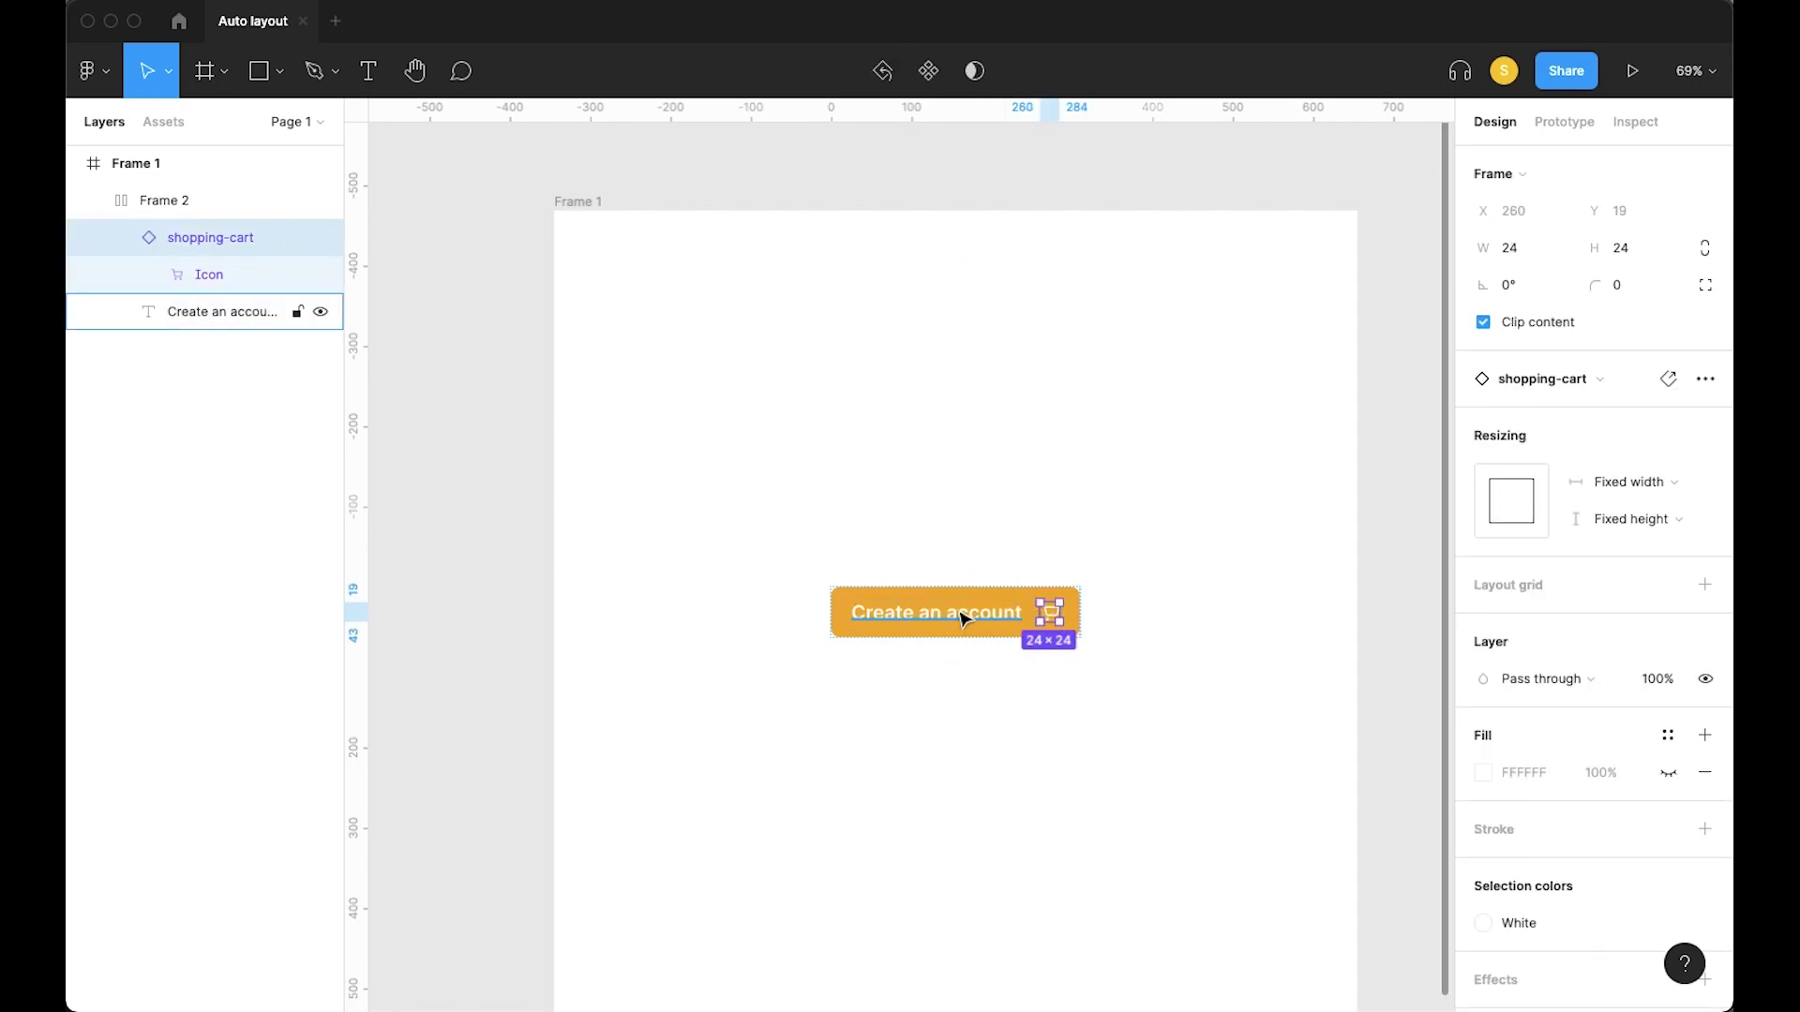
Compare the resizing settings of the button's label text with those of its shopping-cart icon
click(963, 617)
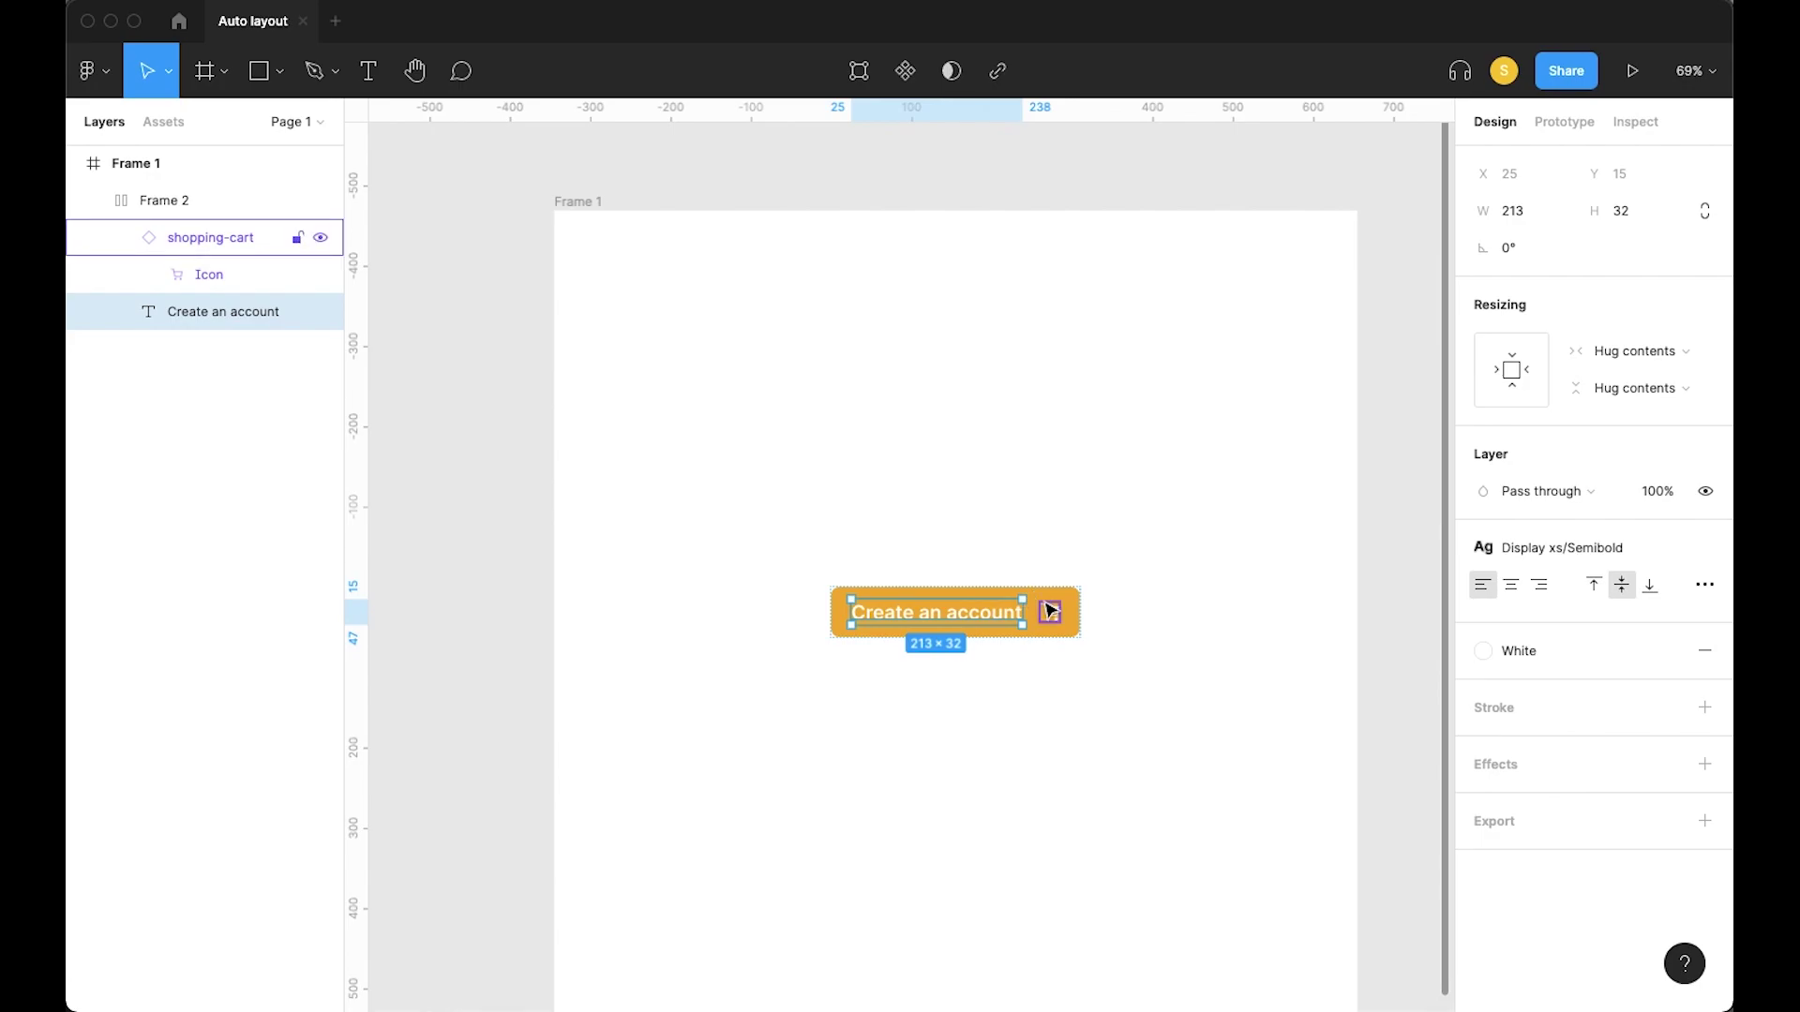
double_click(974, 614)
triple_click(973, 612)
double_click(973, 612)
click(972, 612)
key(Escape)
click(1052, 613)
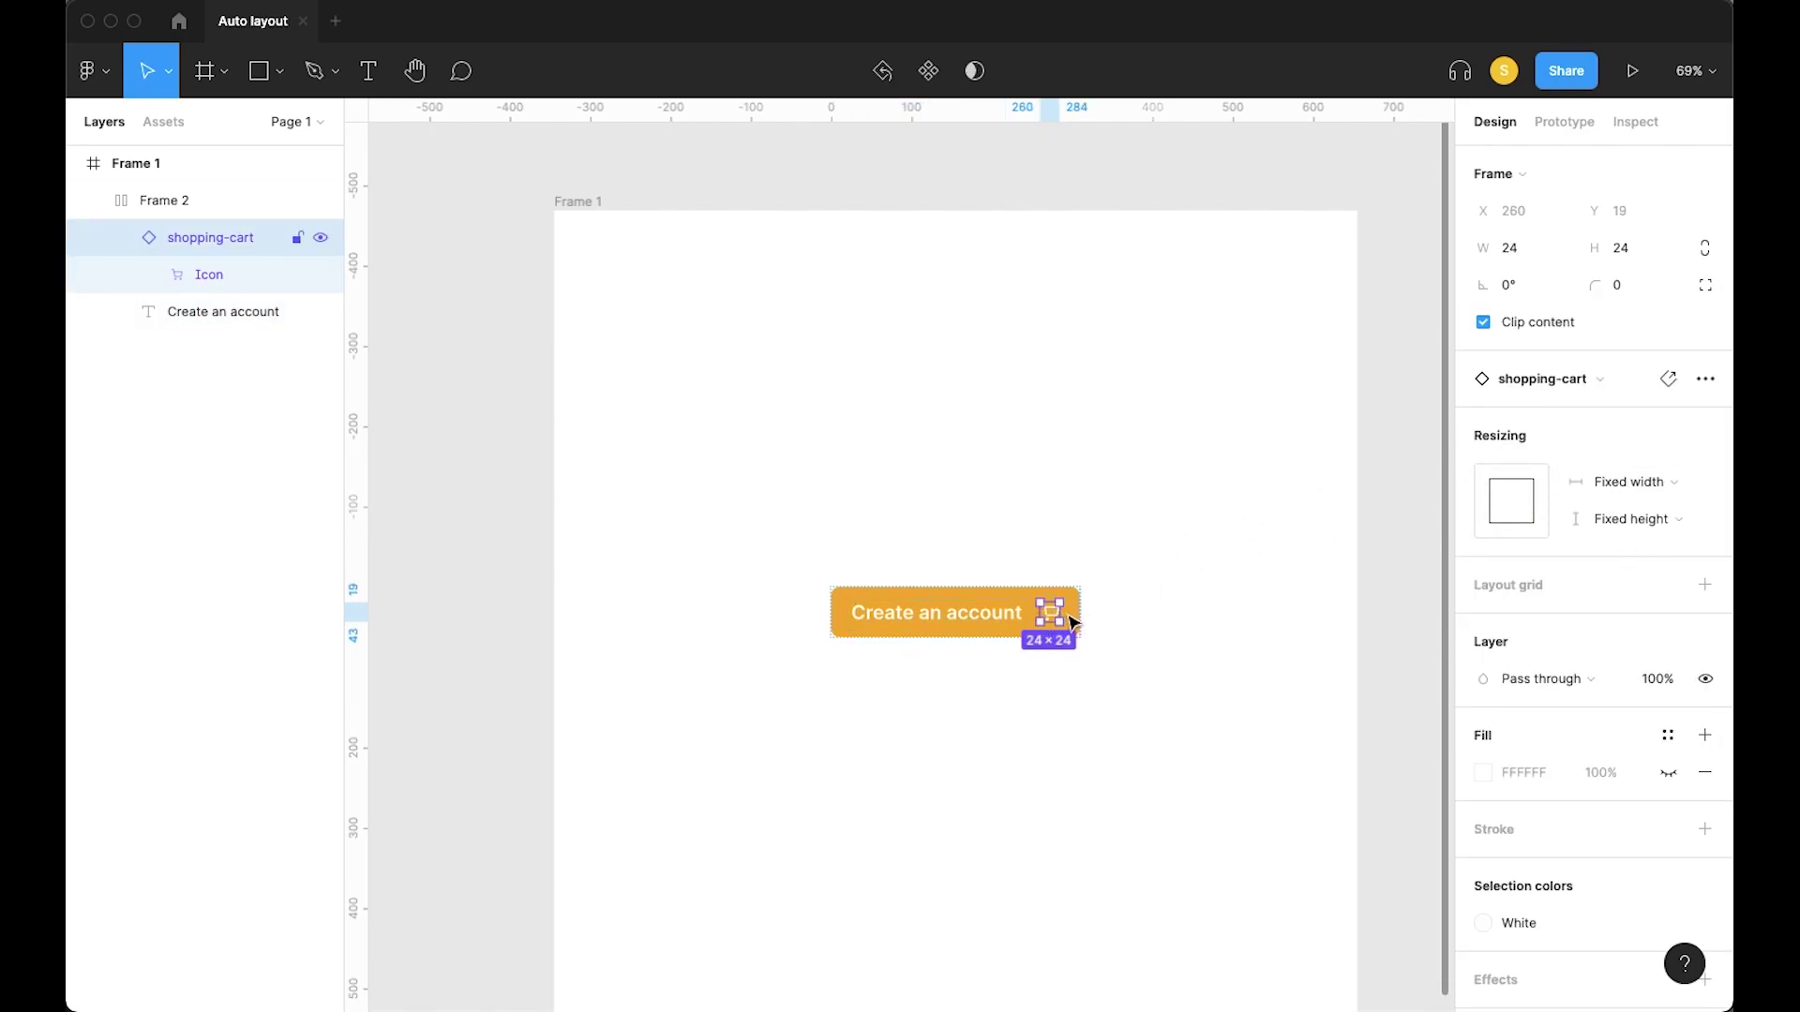
key(Escape)
Delete the "Create an account" button from Frame 1
click(956, 537)
drag(860, 510, 1045, 686)
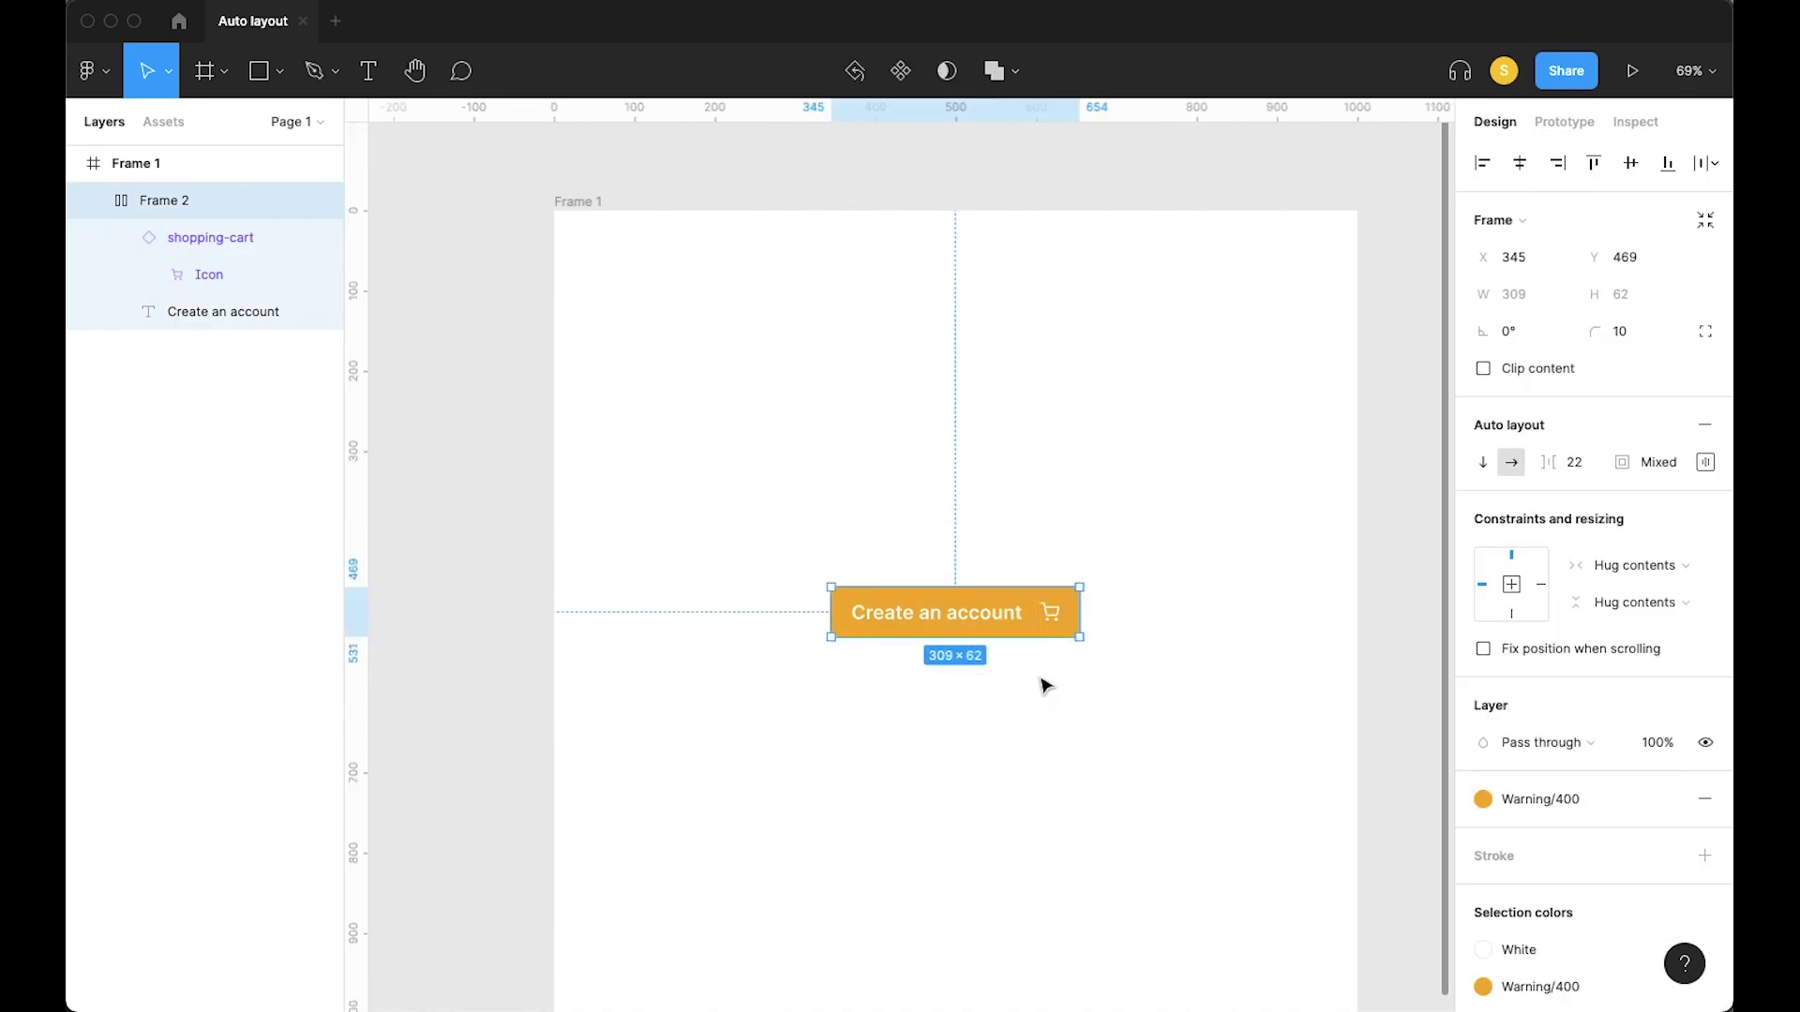
click(956, 538)
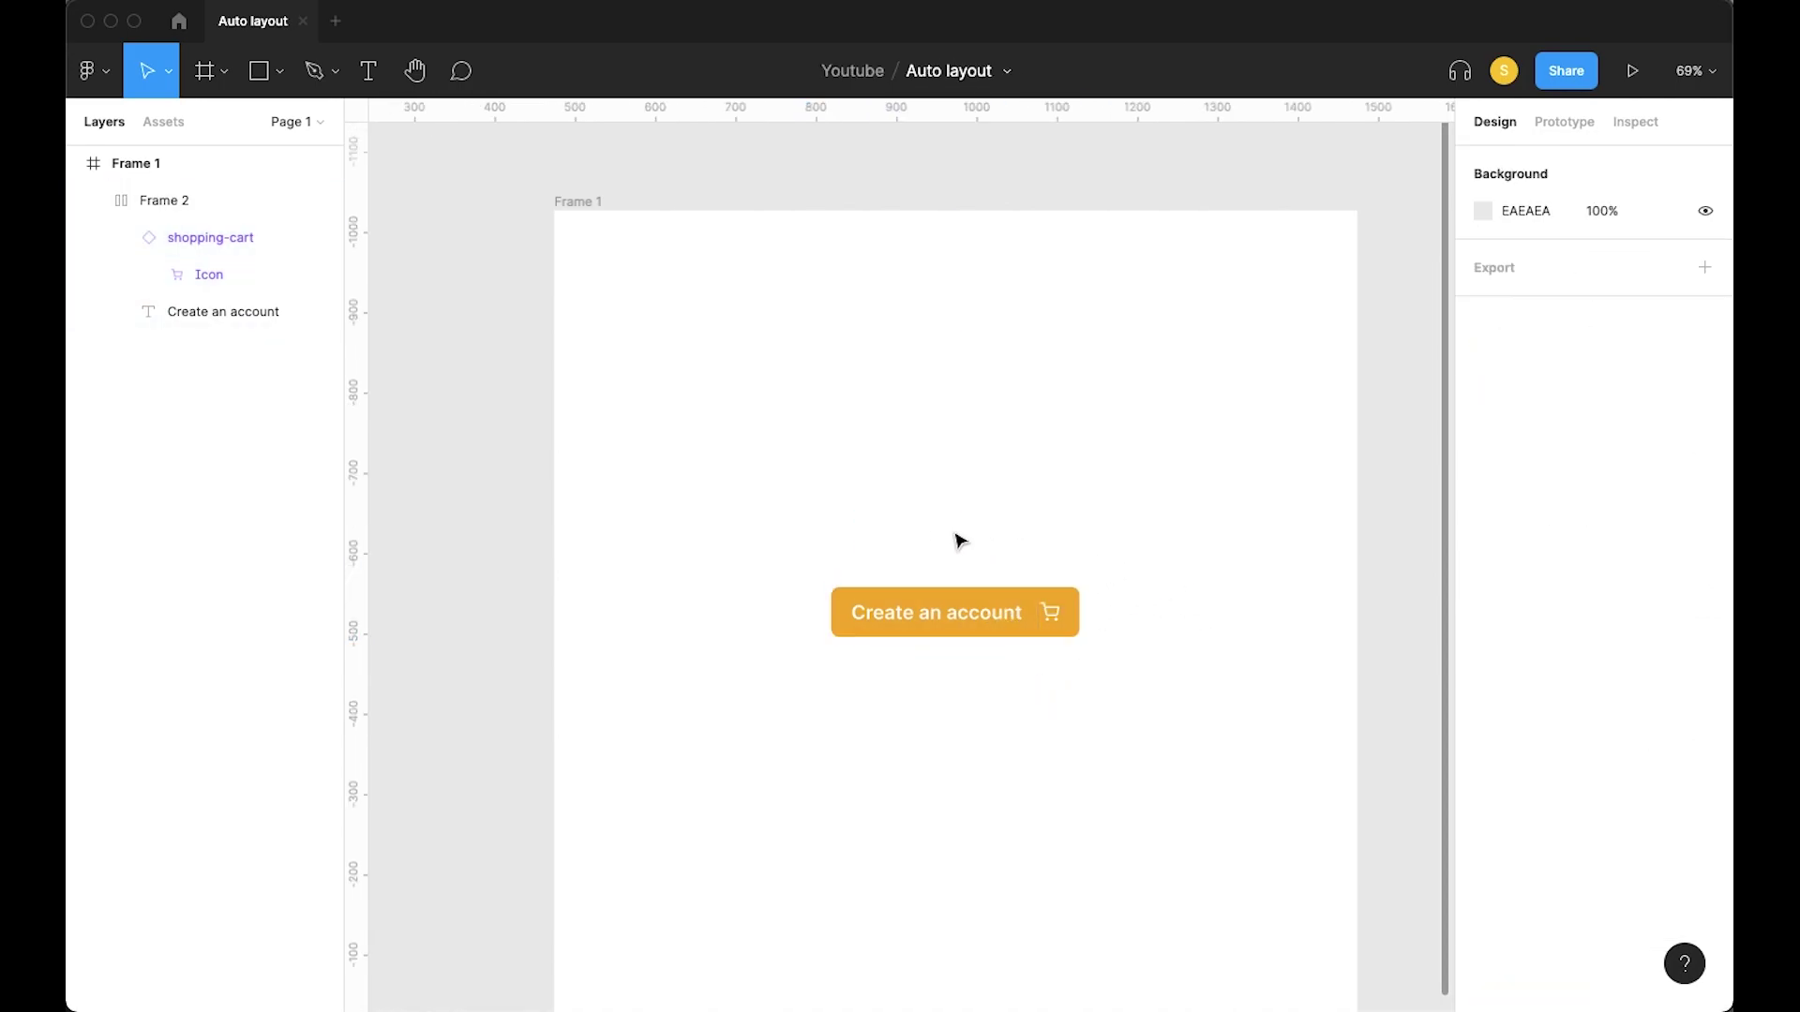
drag(848, 542, 972, 695)
key(Delete)
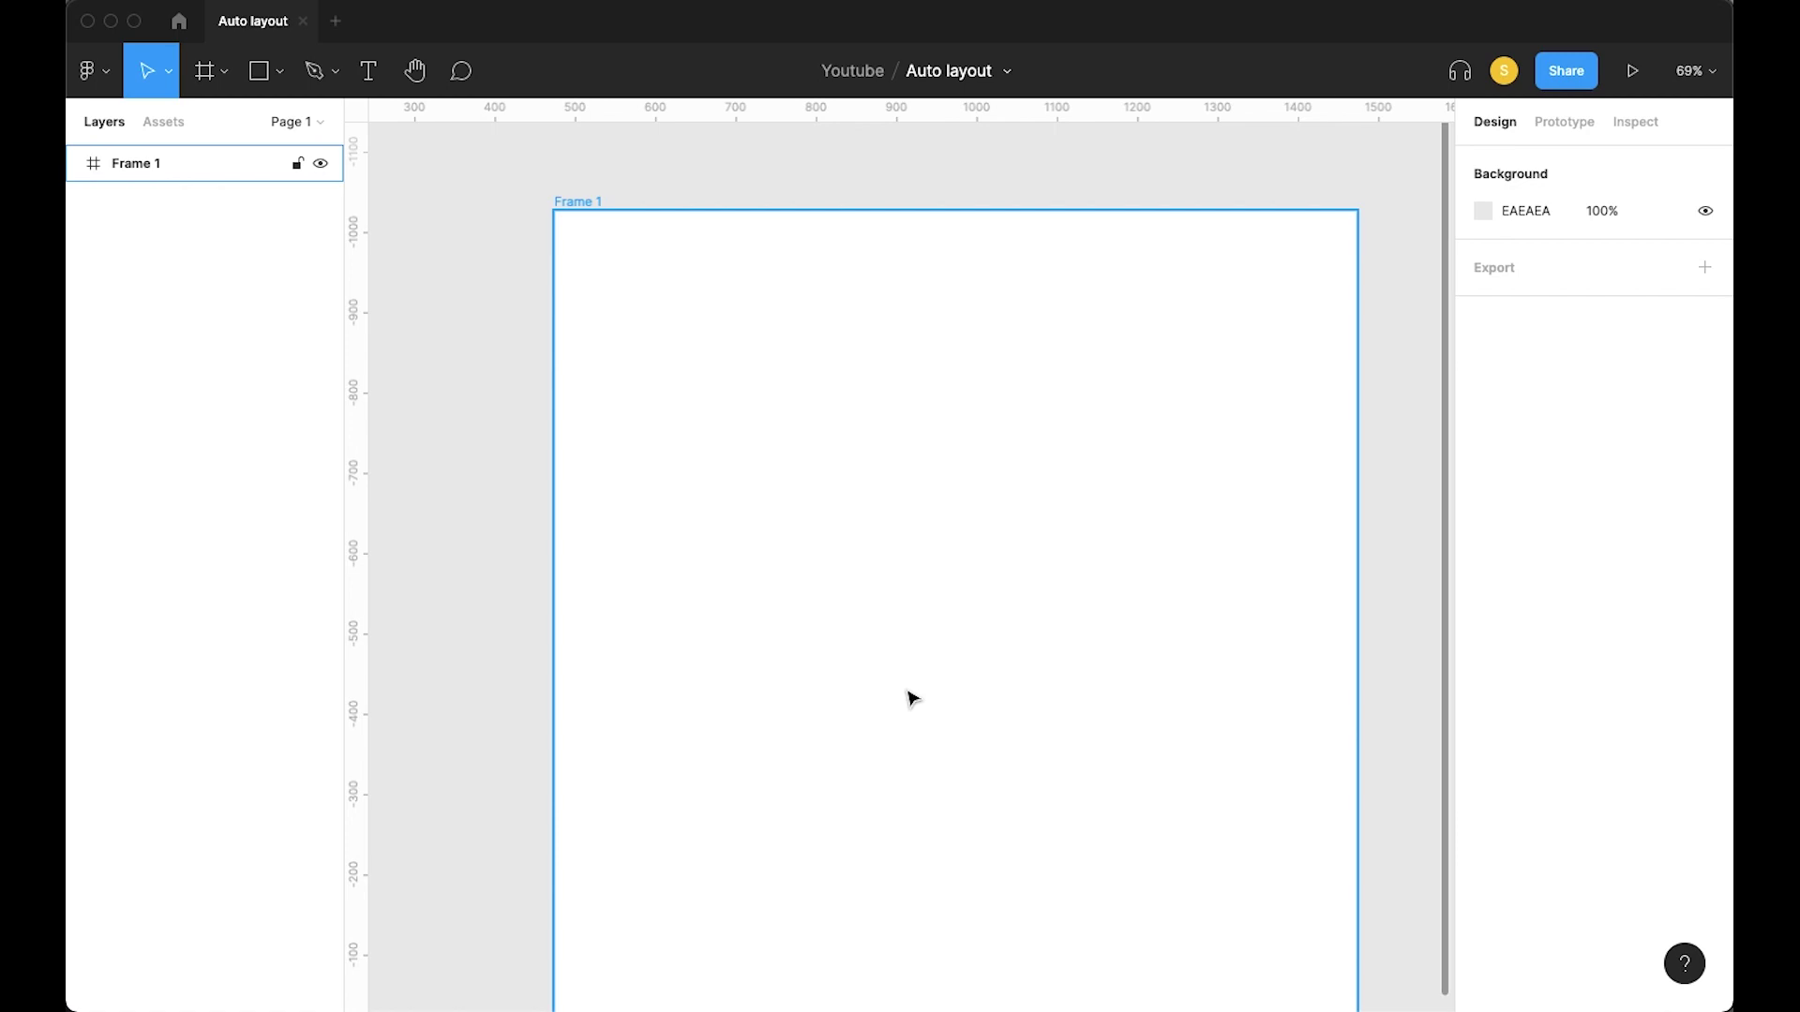
Draw a small rectangle of about 33 × 29 near the middle of Frame 1
click(832, 601)
key(r)
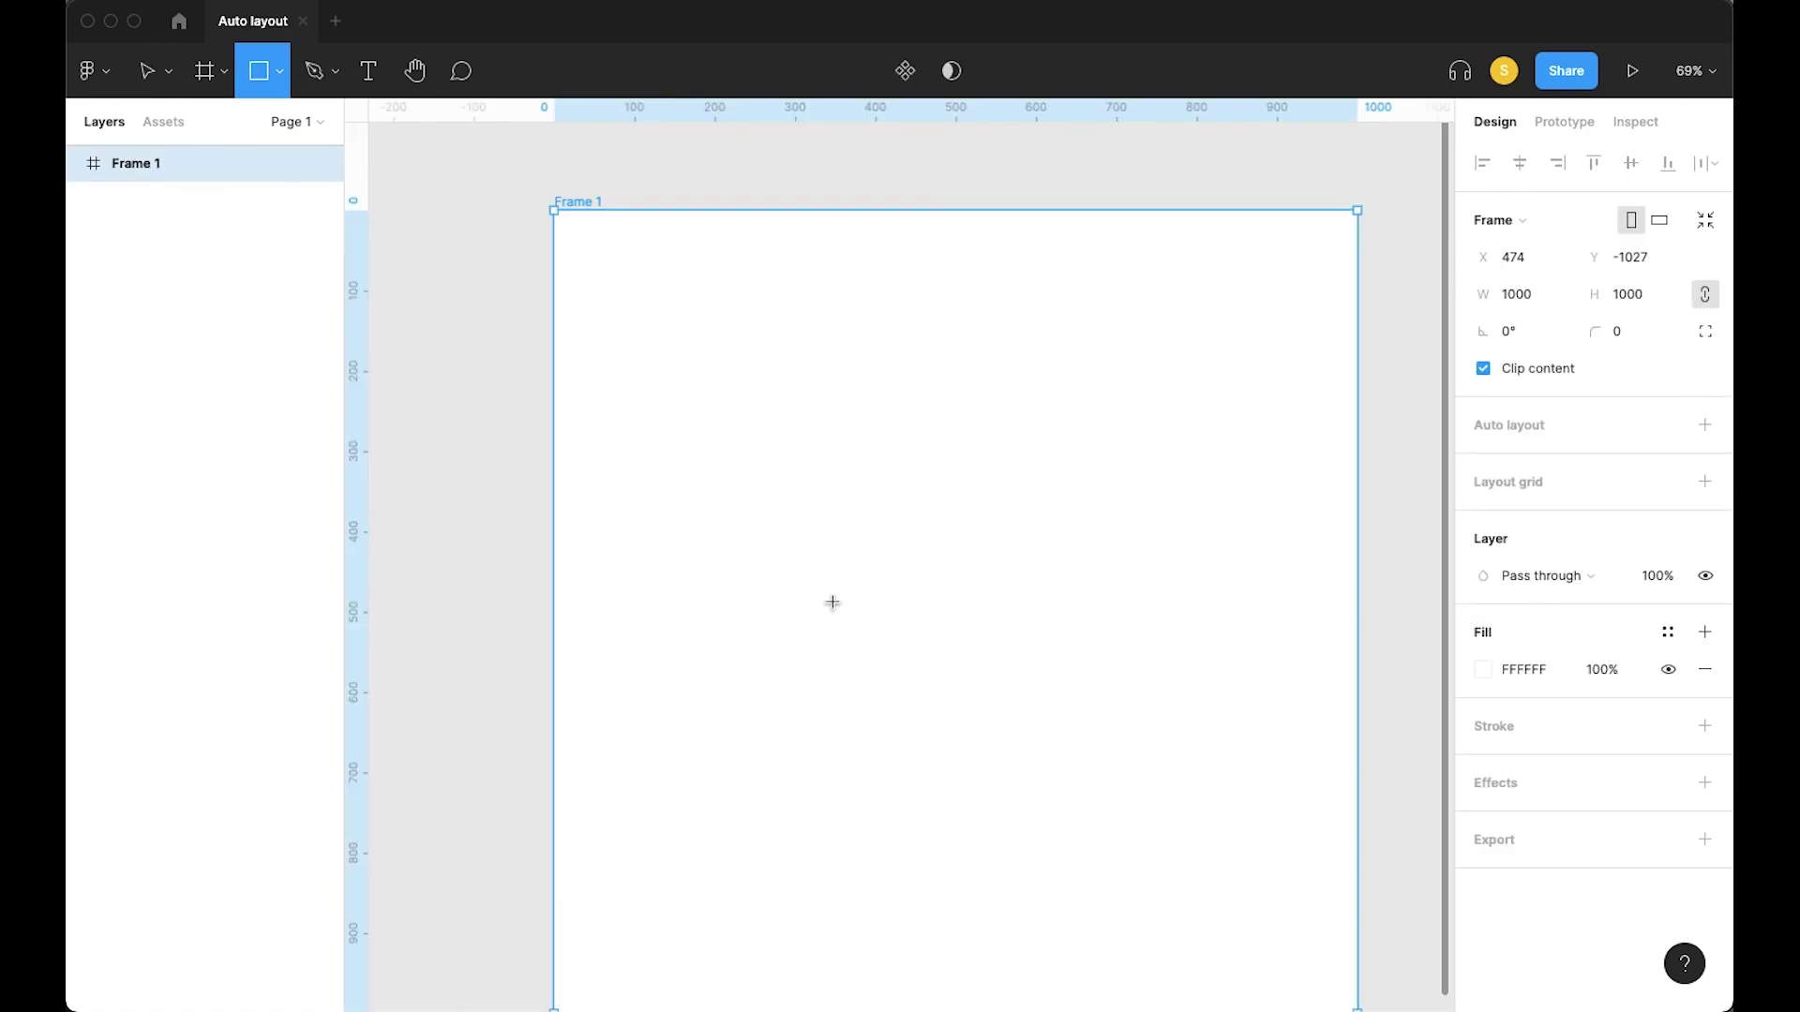
drag(813, 579, 838, 602)
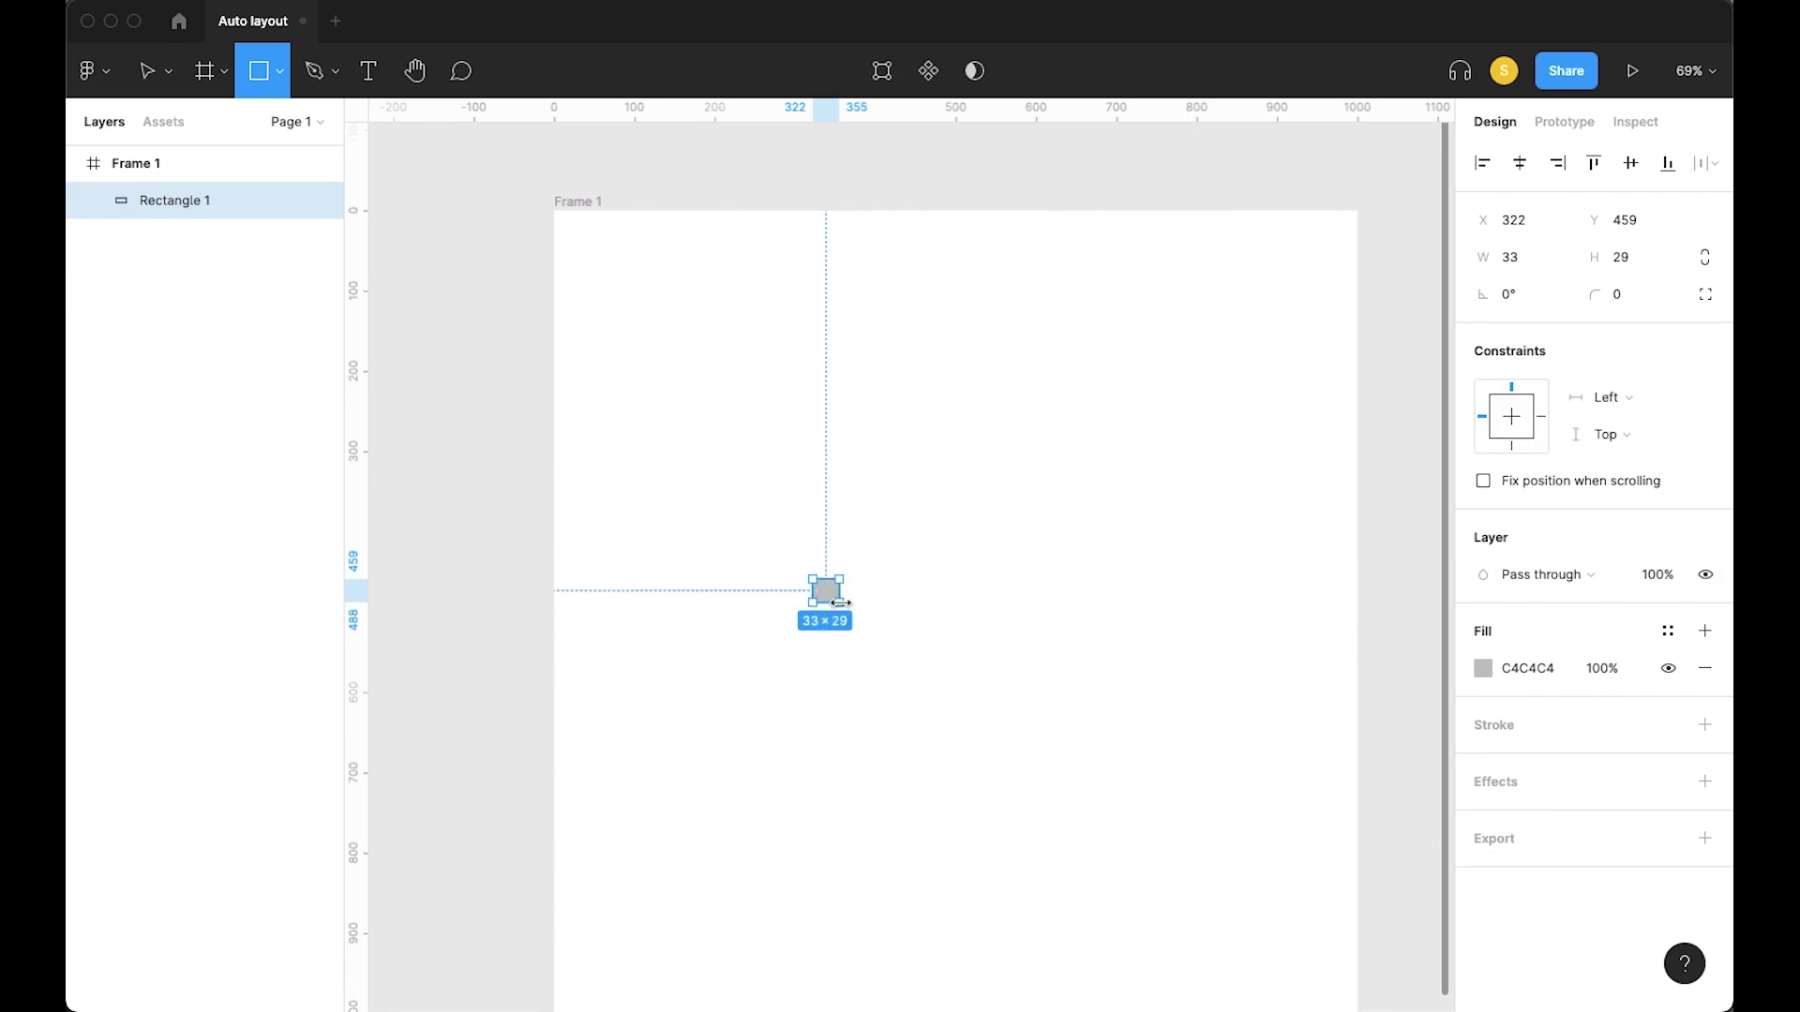
Set the rectangle's width and height to 30 and constrain its proportions
click(1514, 257)
text(30)
key(Return)
click(1631, 259)
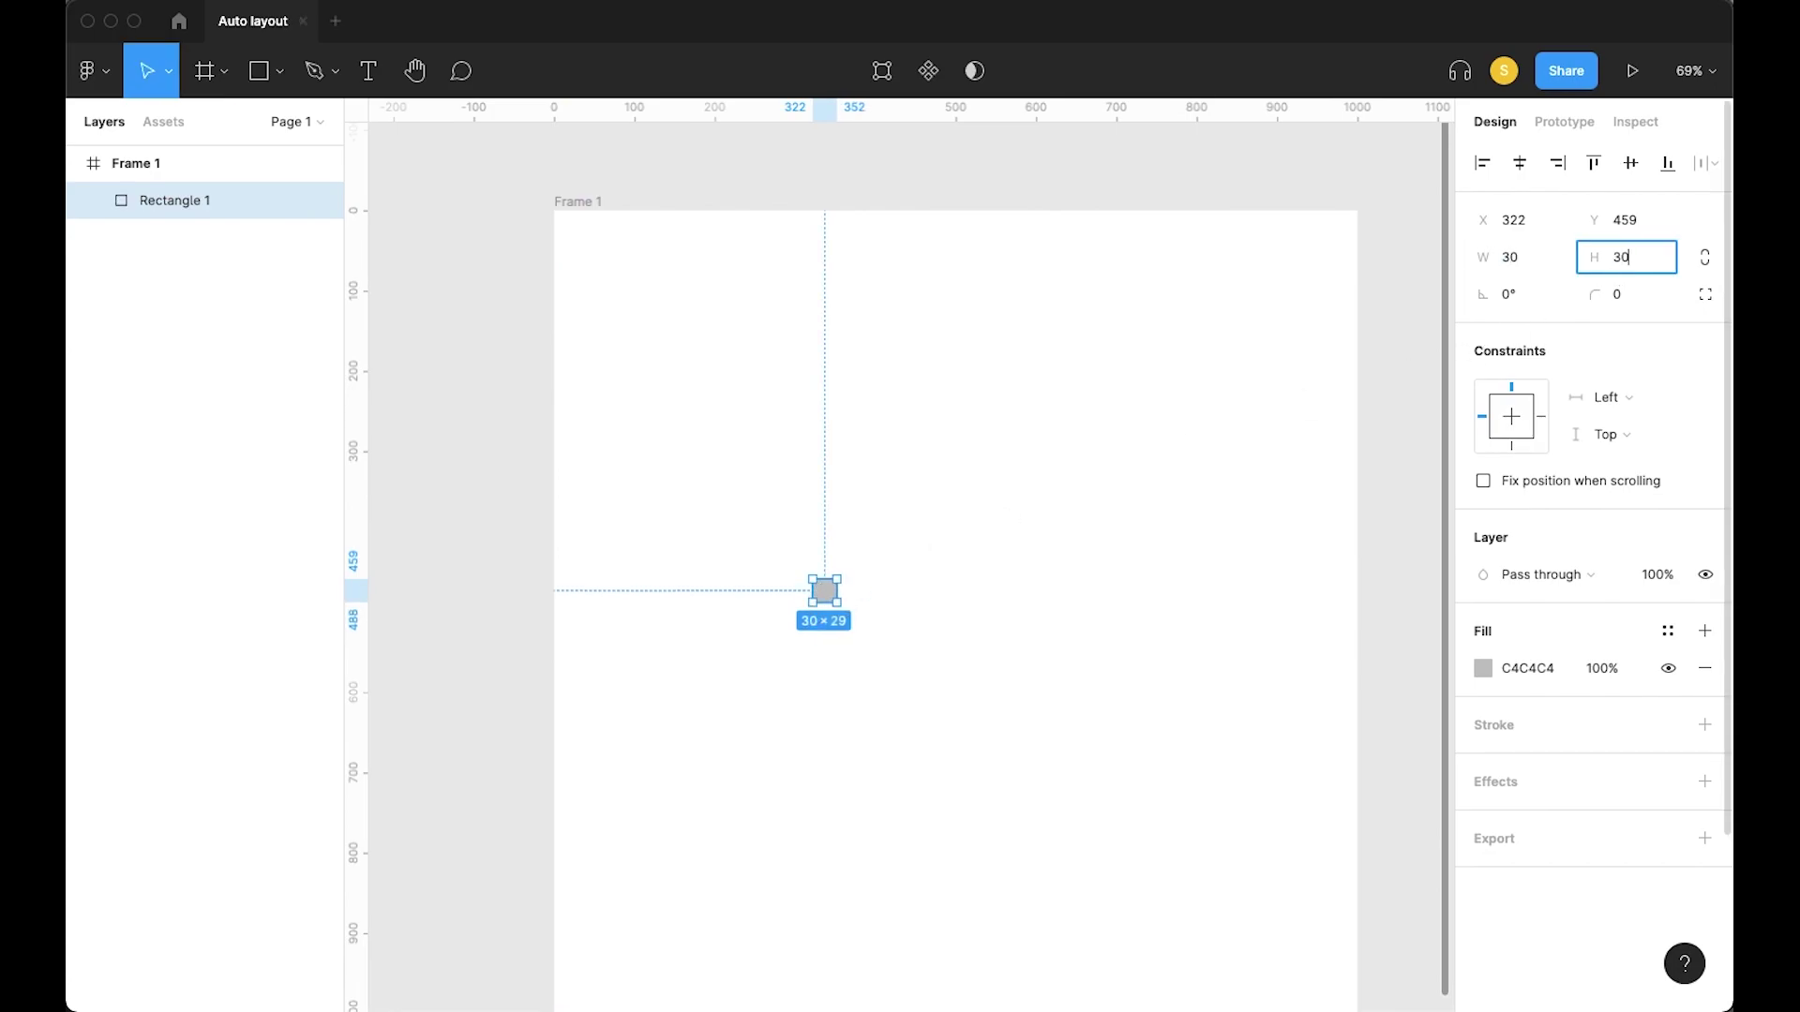
text(30)
key(Return)
click(1704, 257)
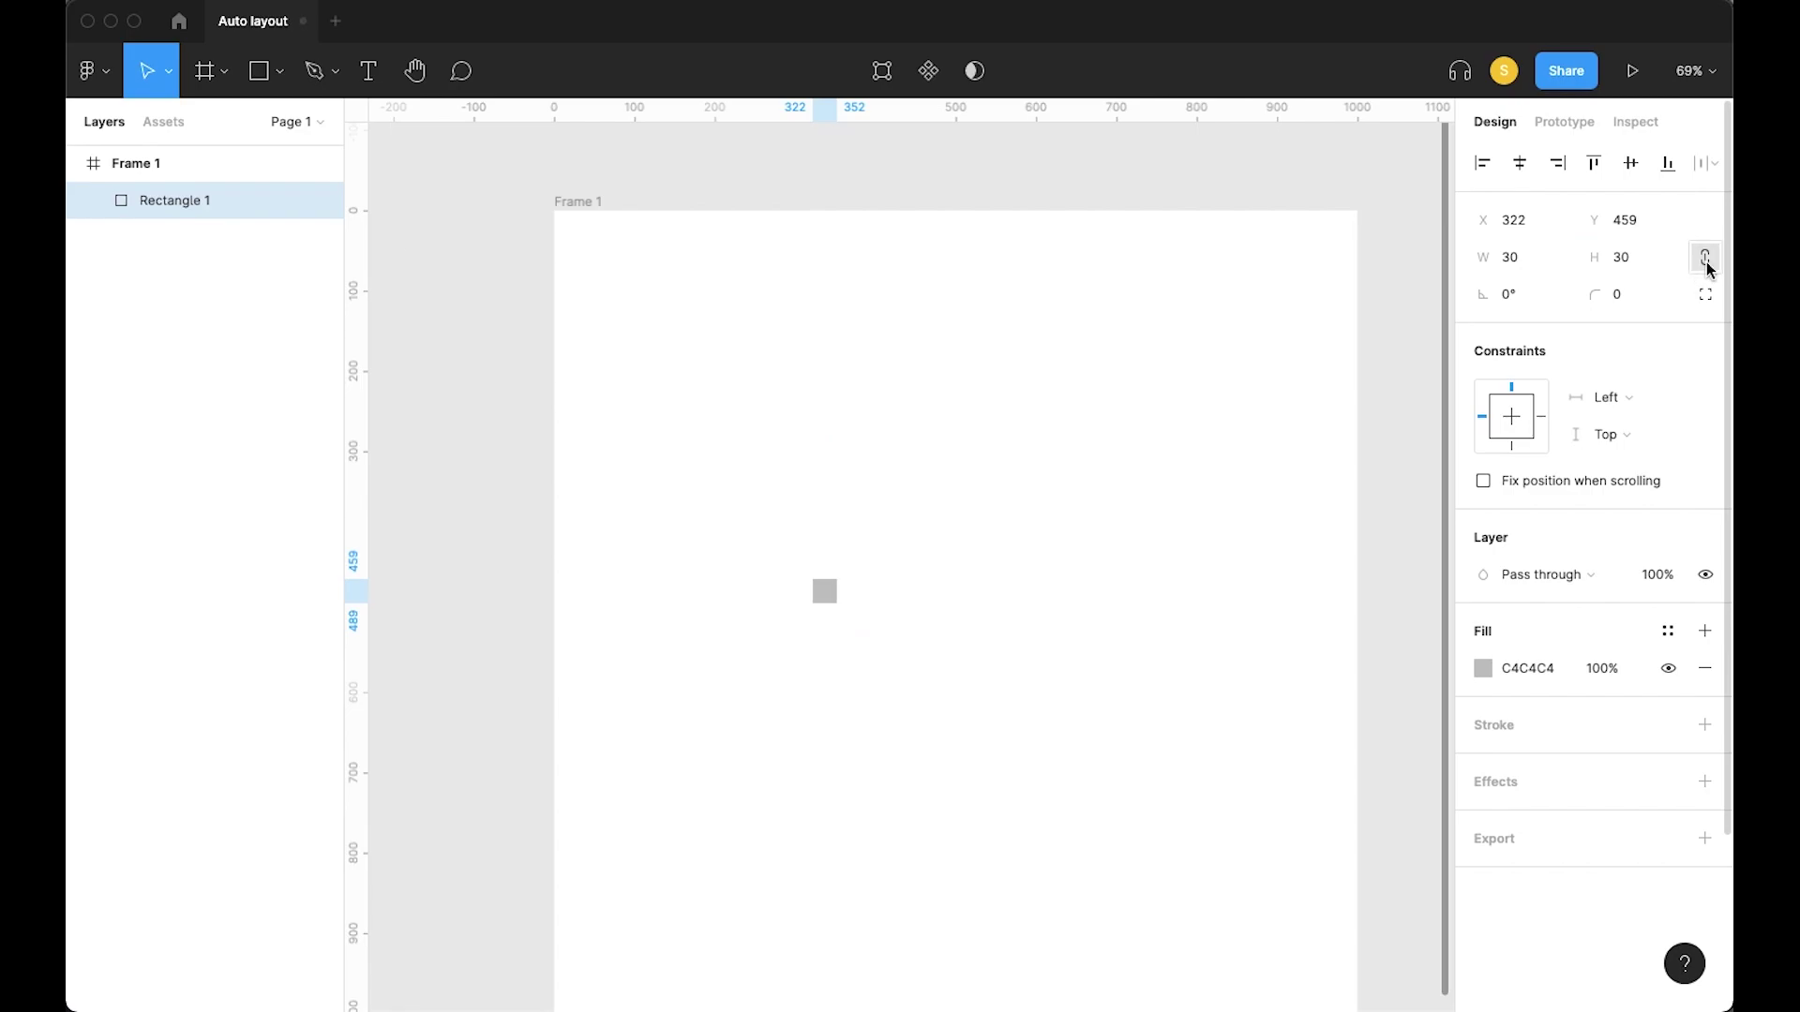
Remove the square's fill and give it a black inside stroke with a width of 1.5
click(1705, 668)
click(1705, 682)
click(1528, 761)
text(1.5)
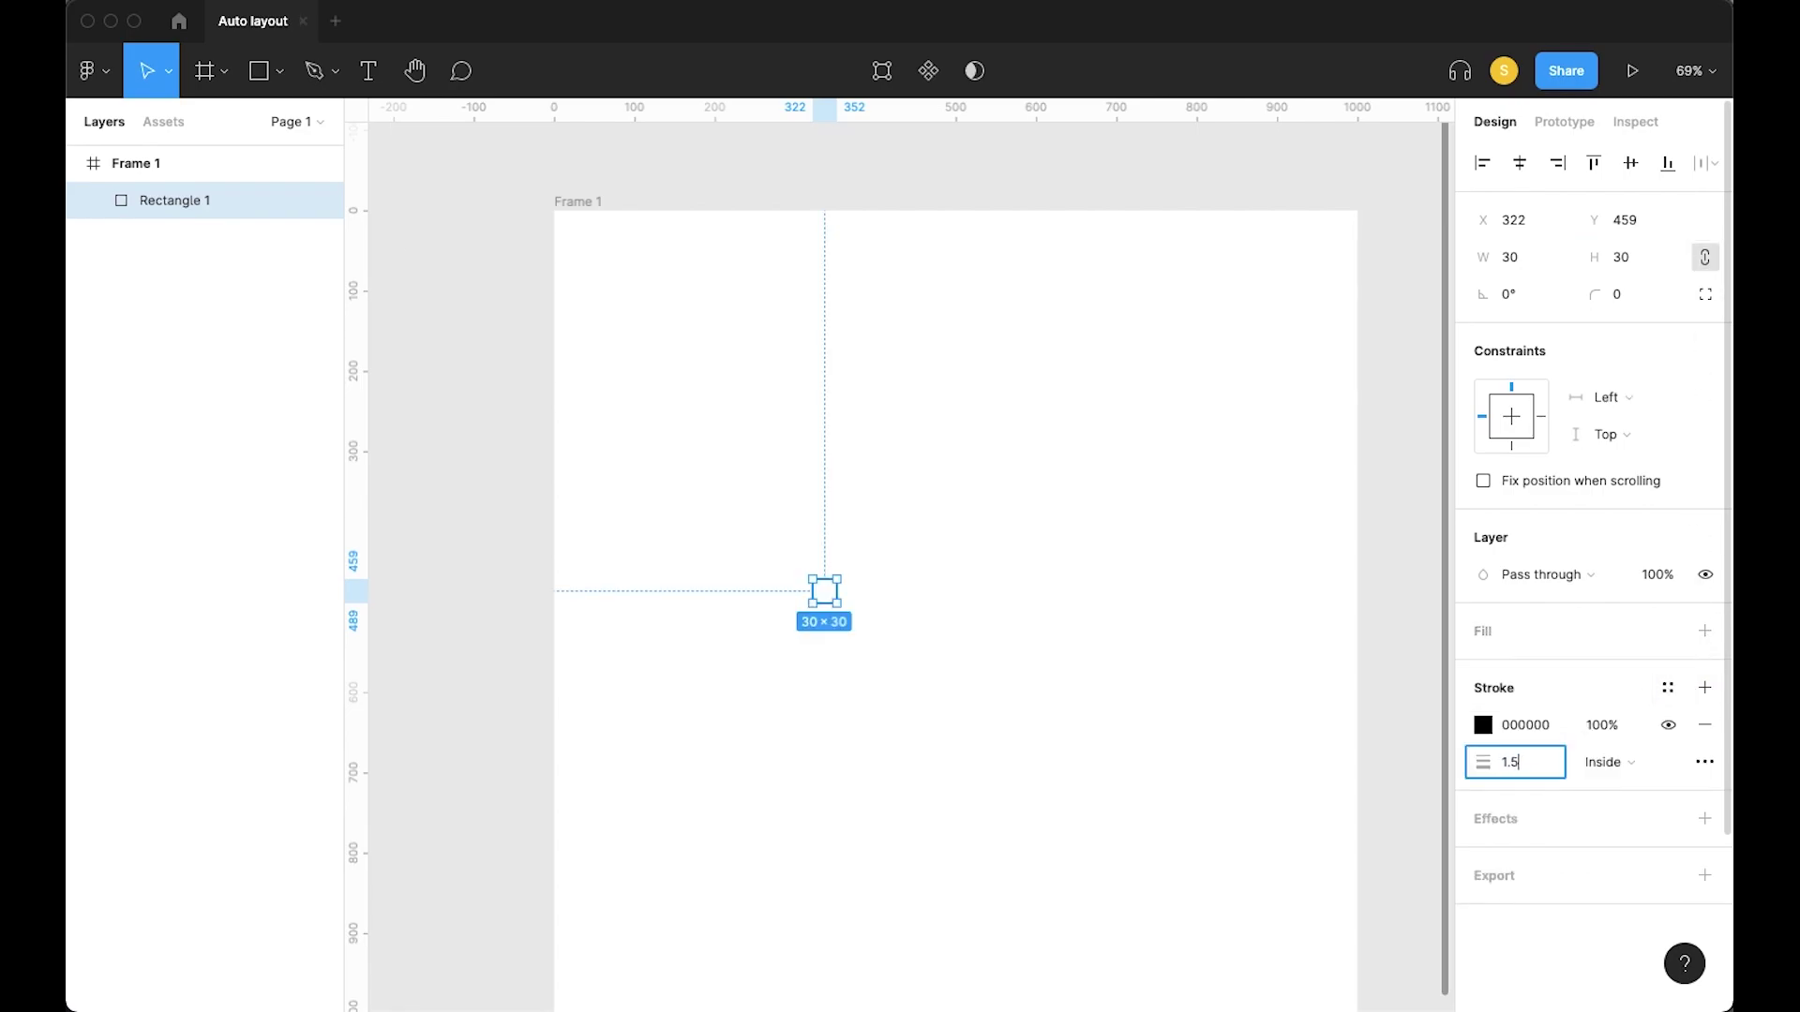
key(Return)
Set the outlined square's corner radius to 2
click(1207, 449)
scroll(1208, 450, up, 5)
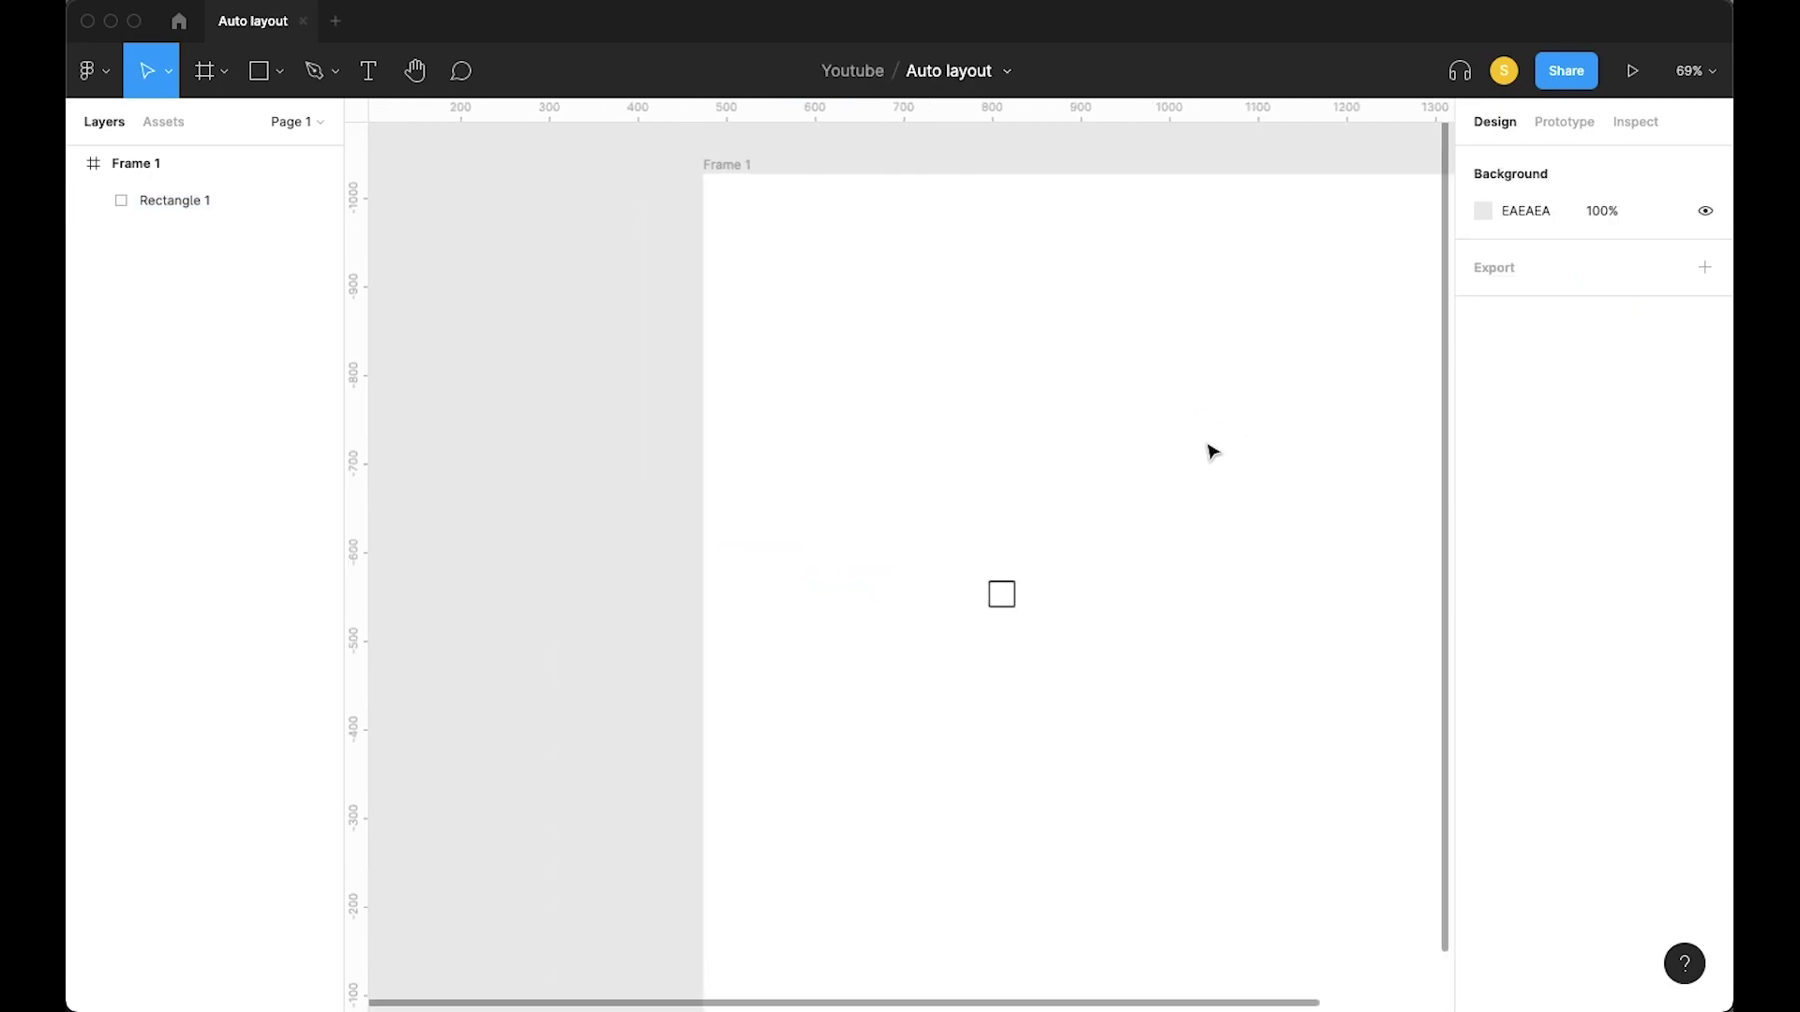
click(898, 708)
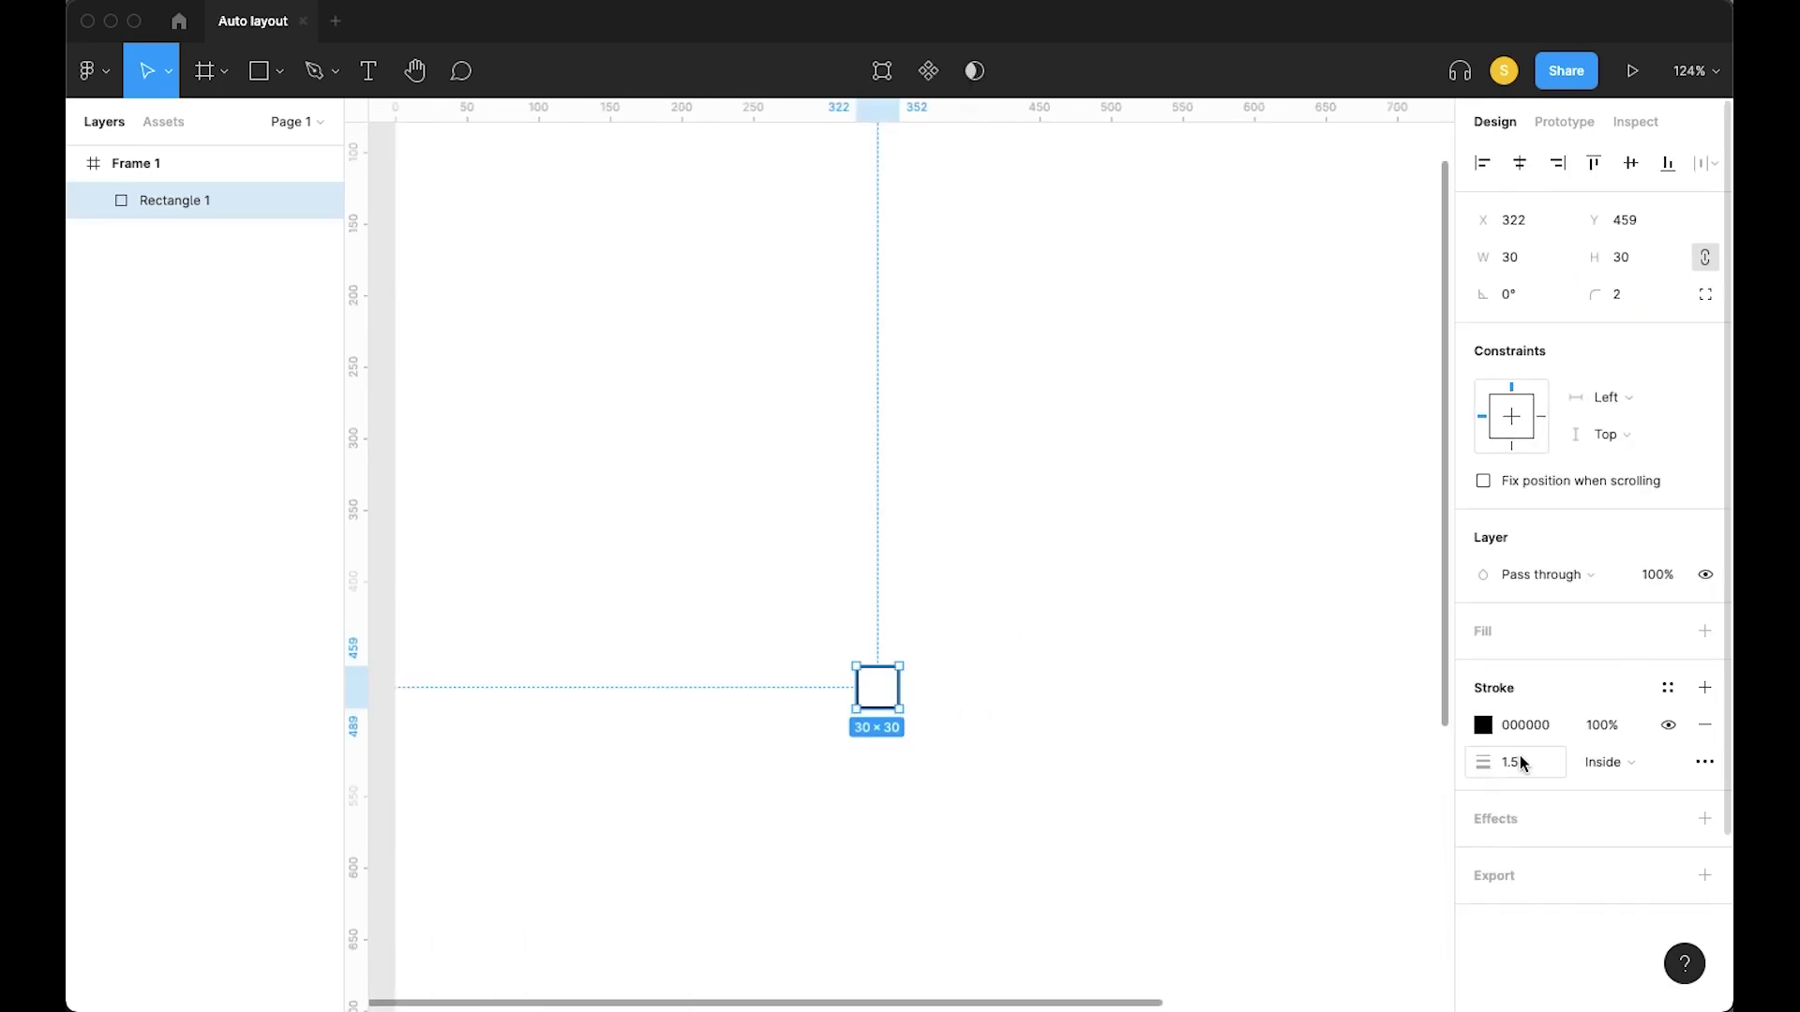
click(1253, 776)
Add the text "List item" beside the checkbox square
scroll(1253, 775, right, 2)
key(t)
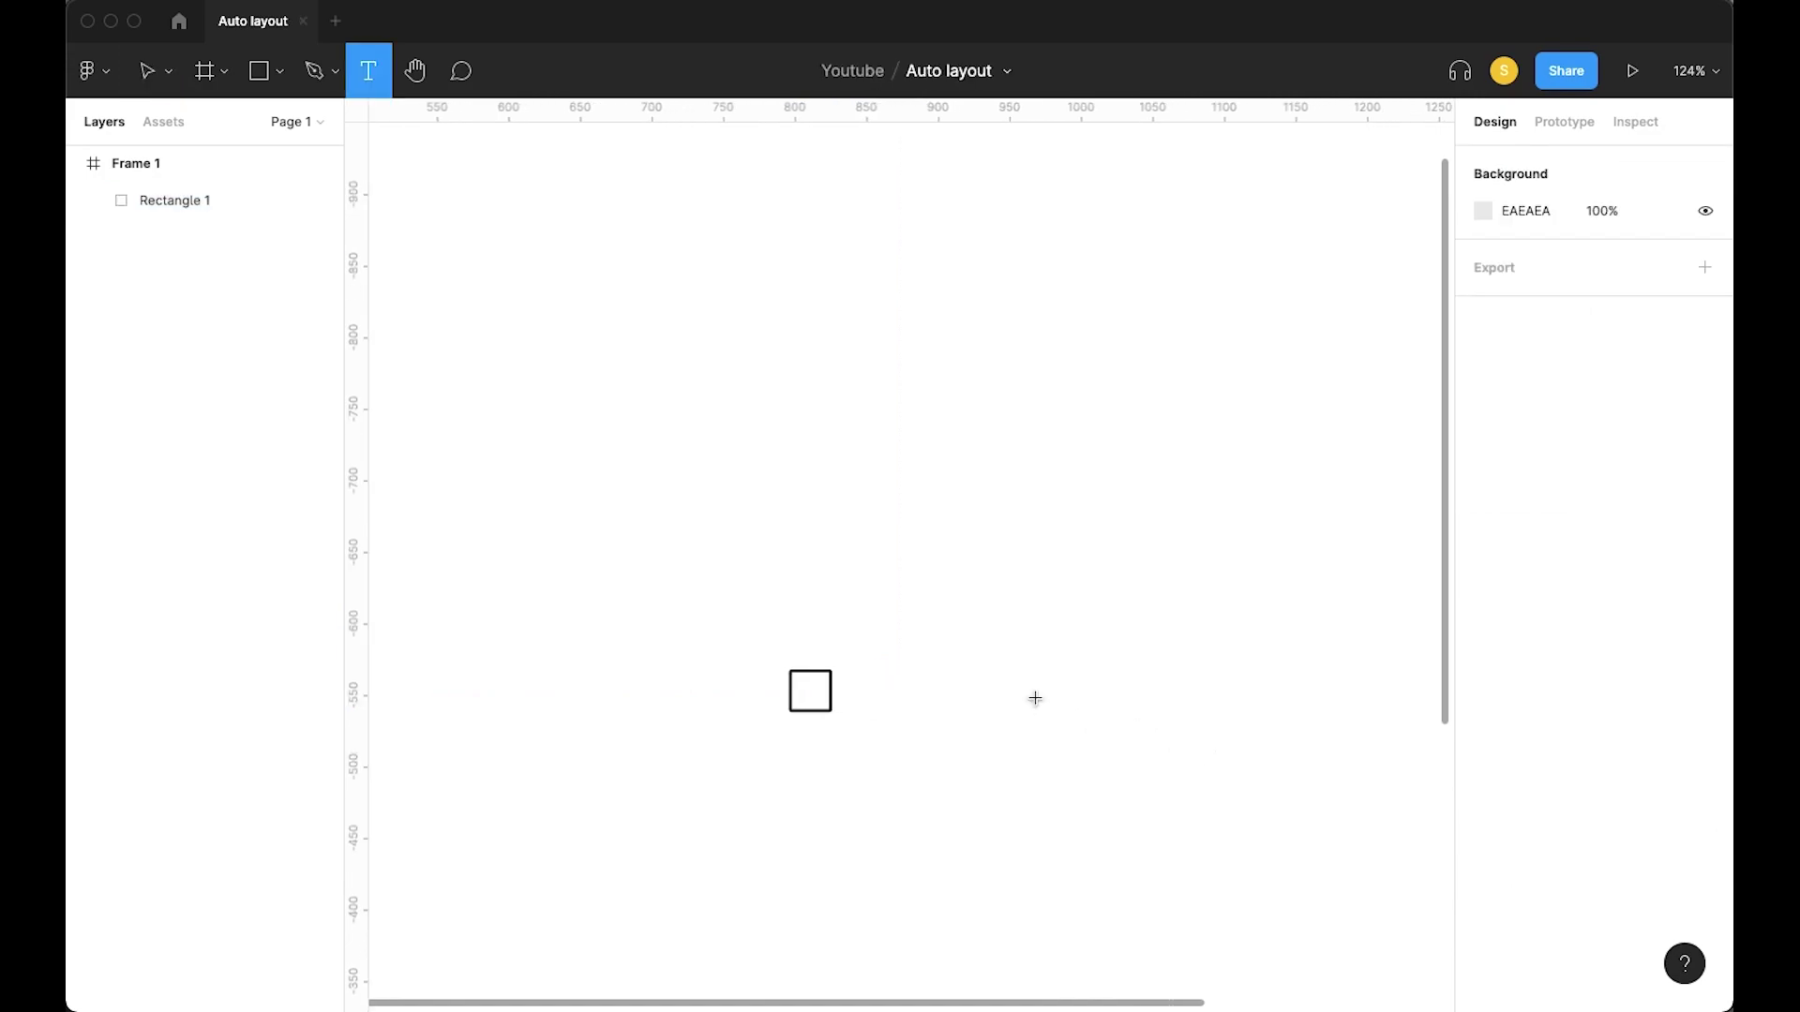
click(1035, 698)
text(List item)
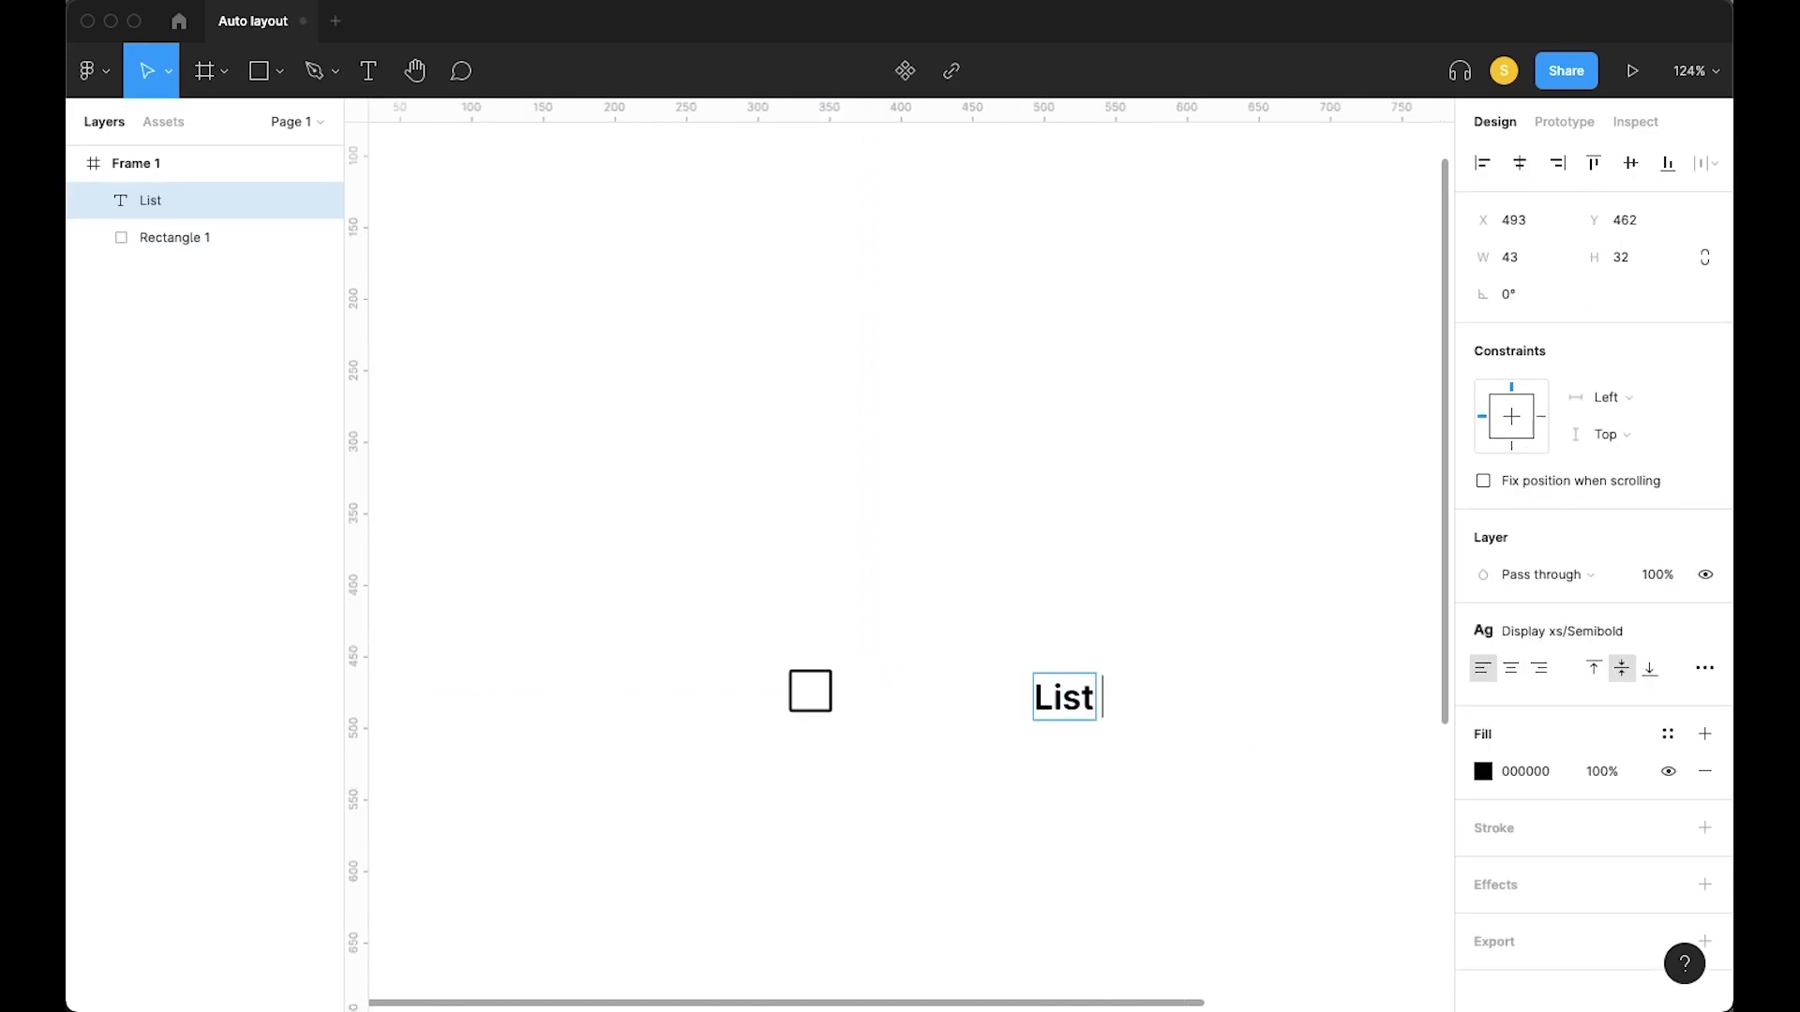
key(Escape)
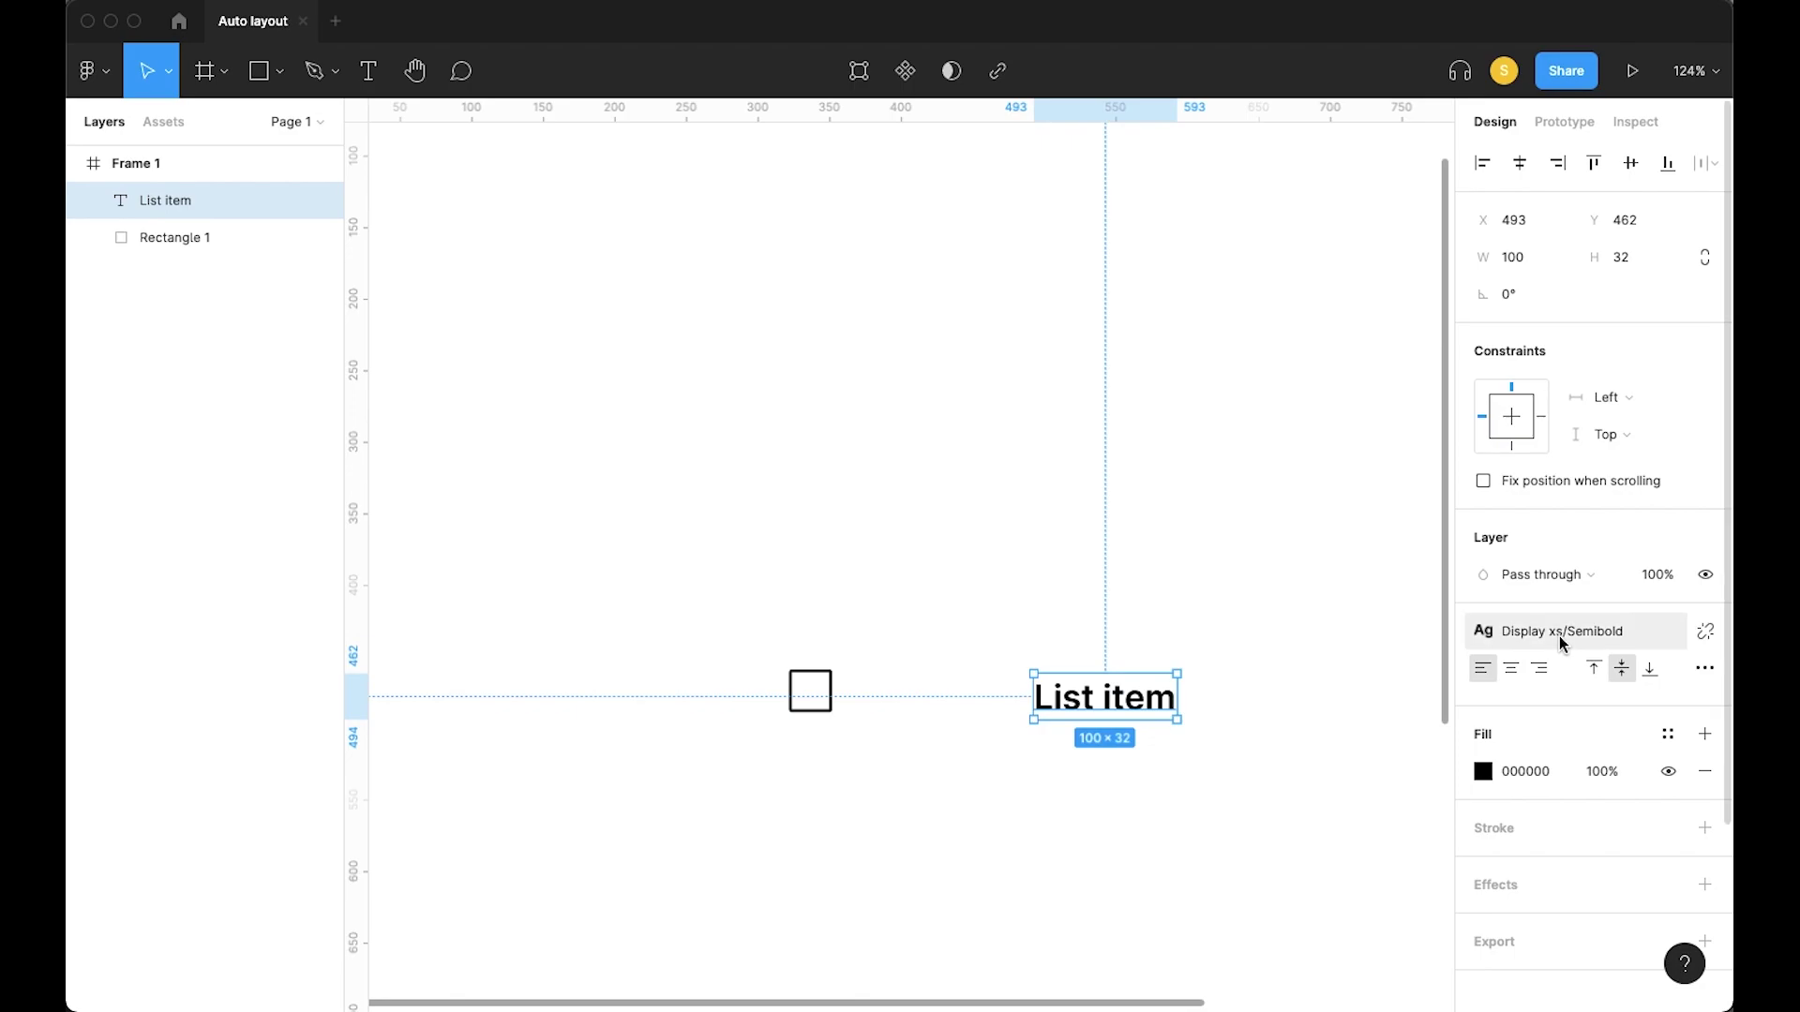
Apply the Display xs/Medium style to the "List item" text and move it close to the checkbox, at about X 371, Y 457
click(1560, 632)
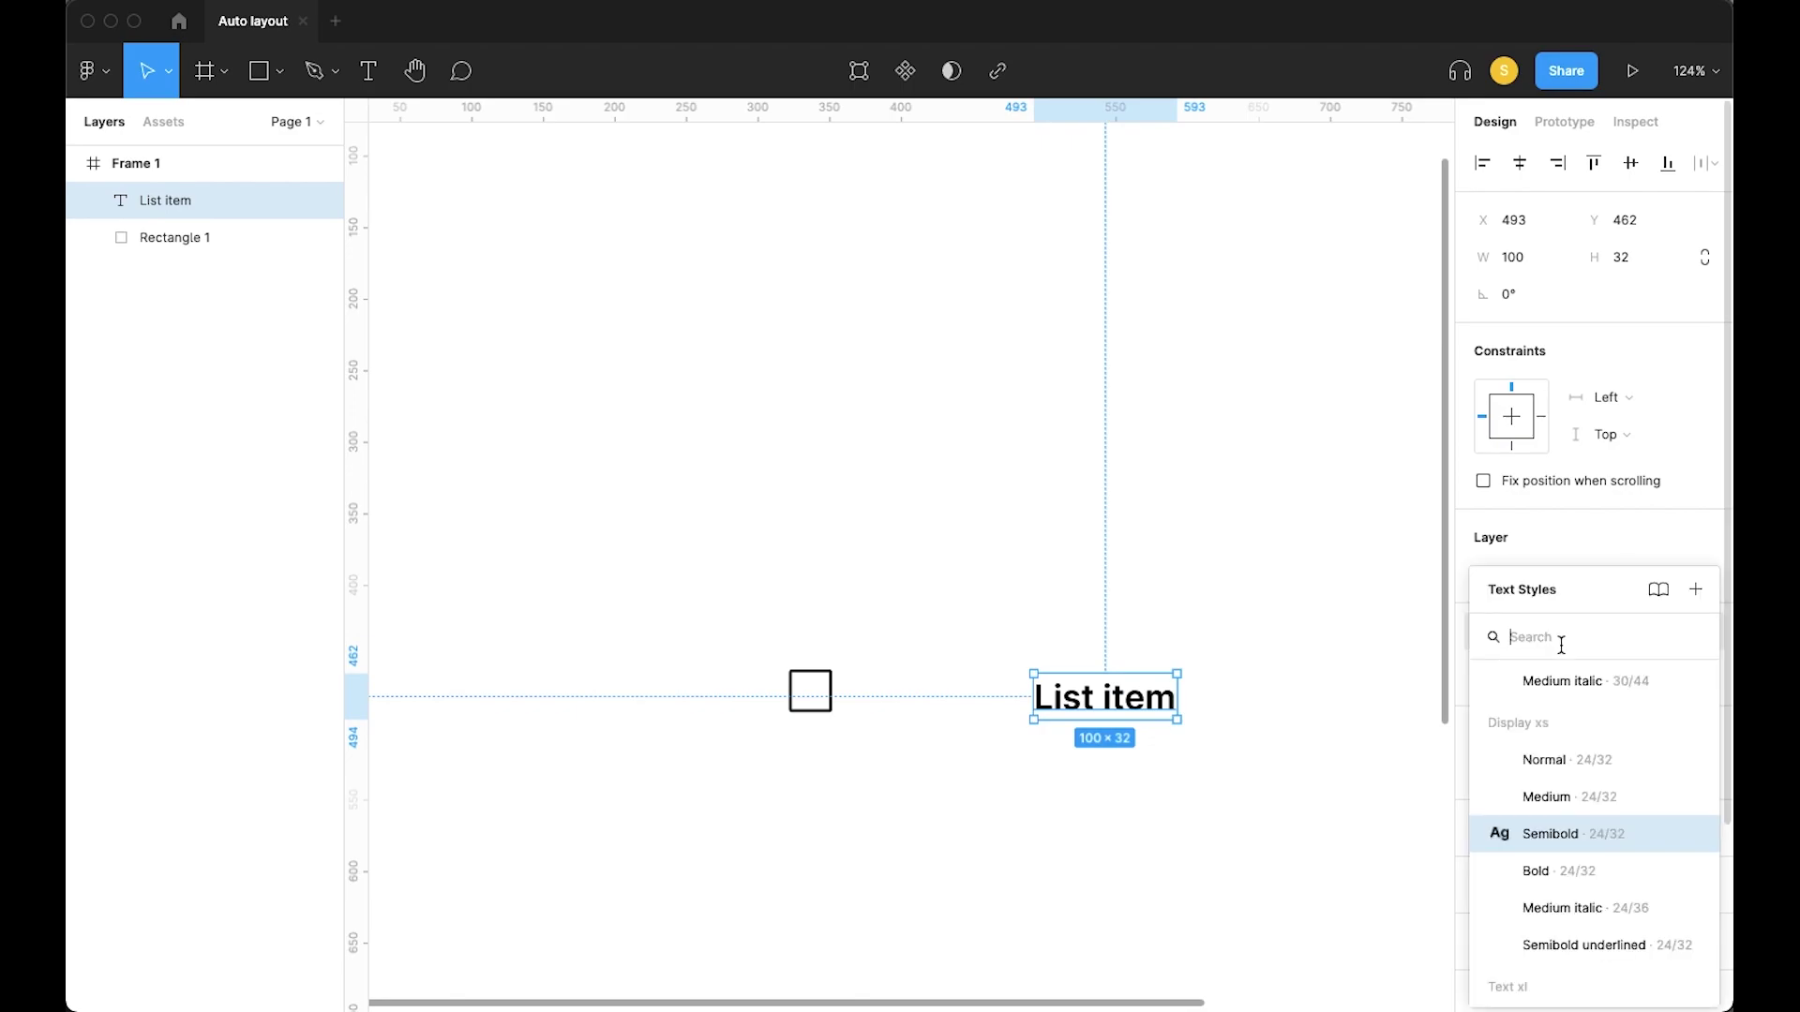
click(1563, 797)
drag(1081, 711, 908, 701)
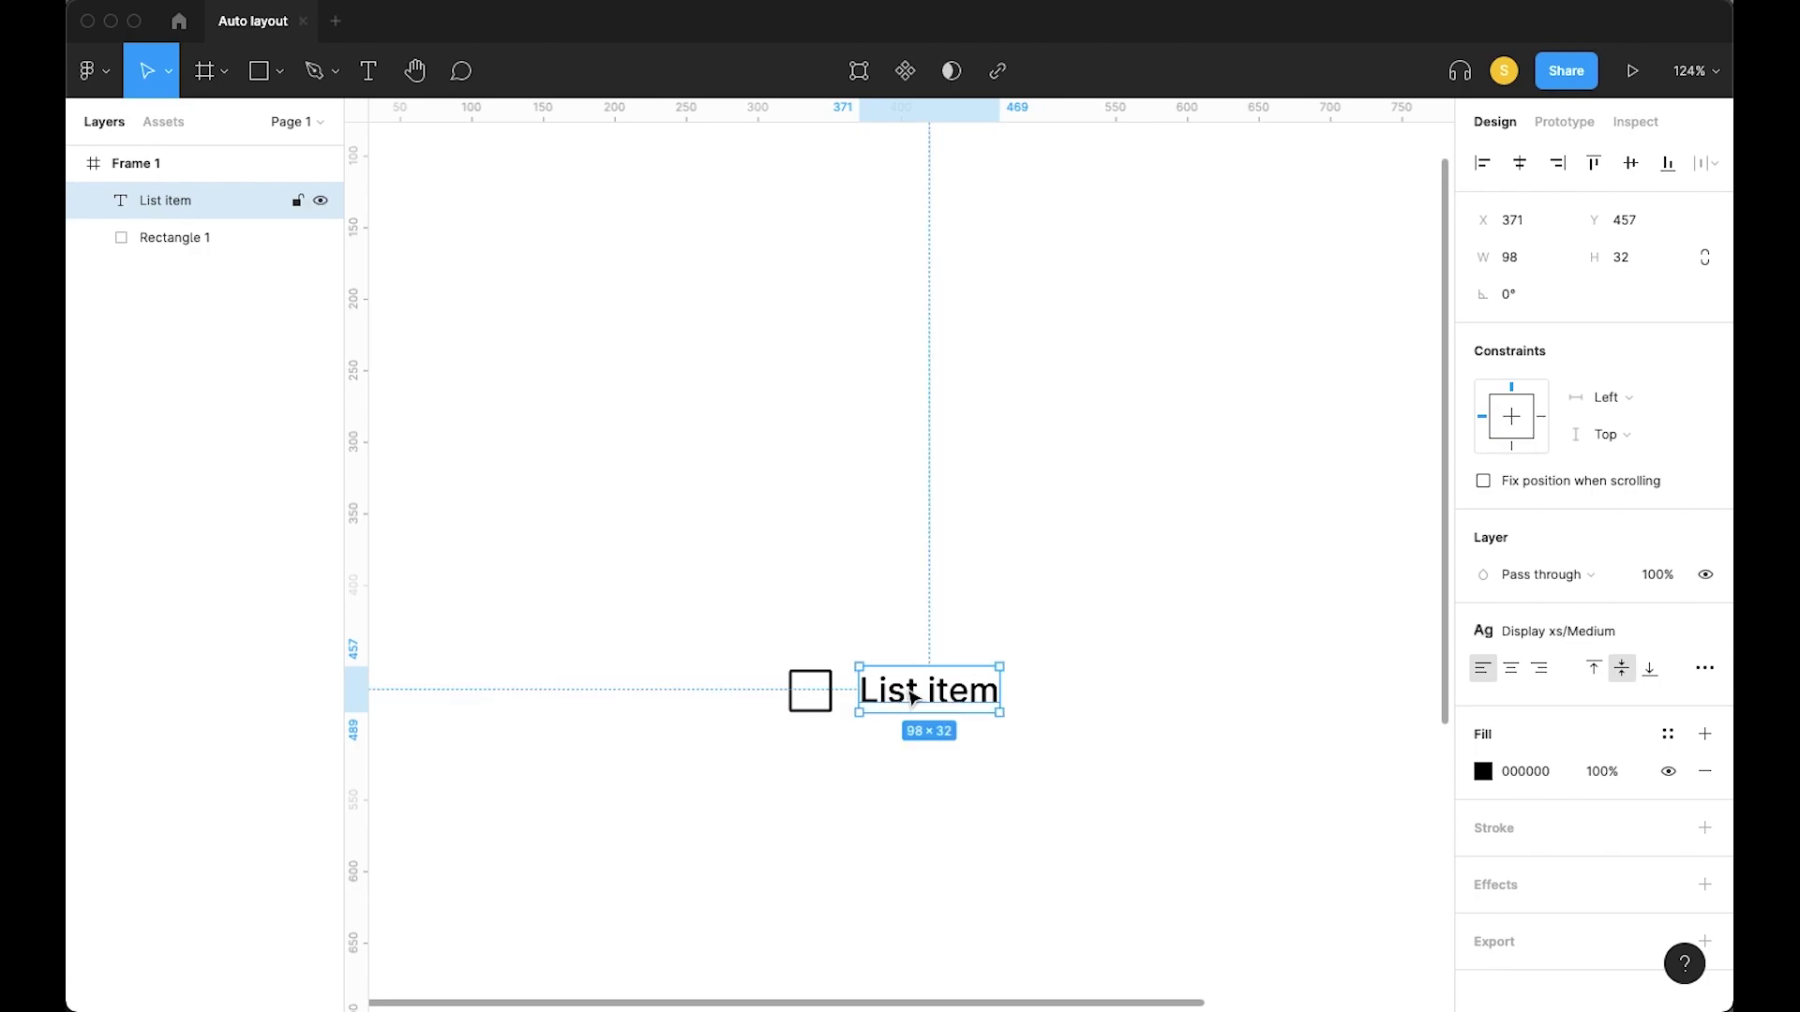
Reduce the "List item" text box height to 30 to match the checkbox and shift it to X 370, Y 459
scroll(907, 701, left, 2)
click(939, 658)
drag(939, 658, 939, 664)
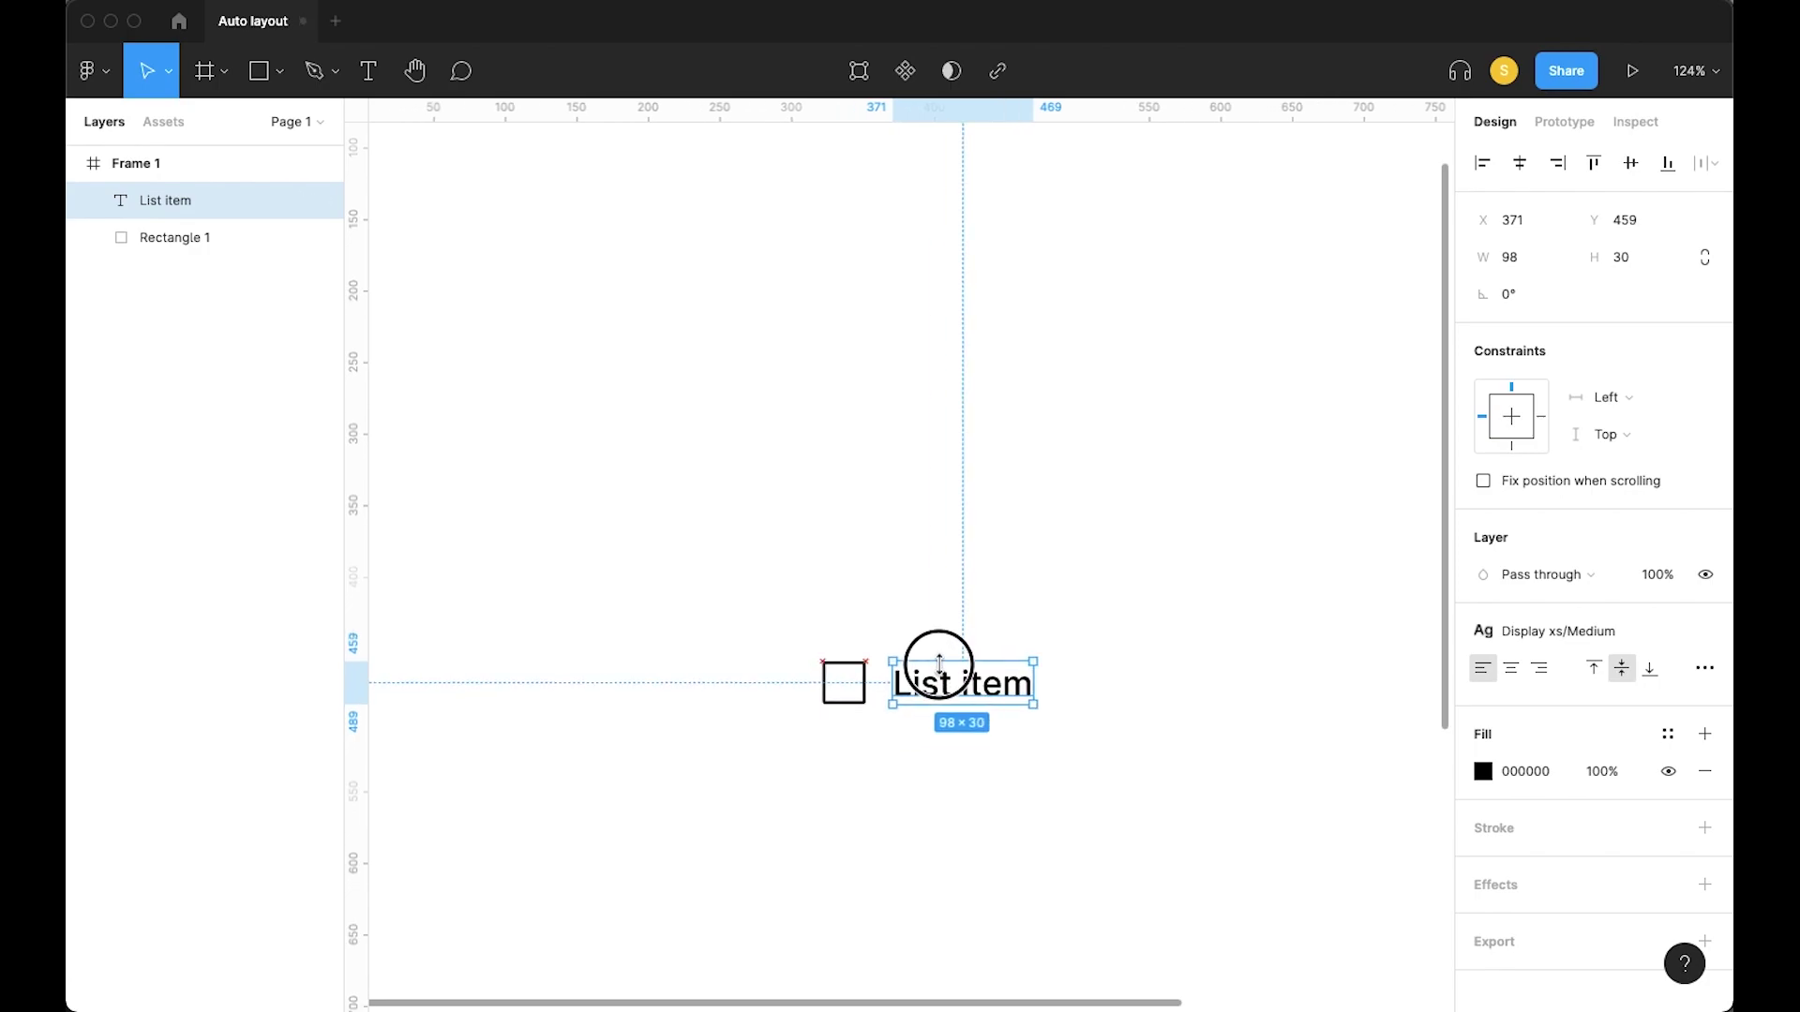
click(996, 643)
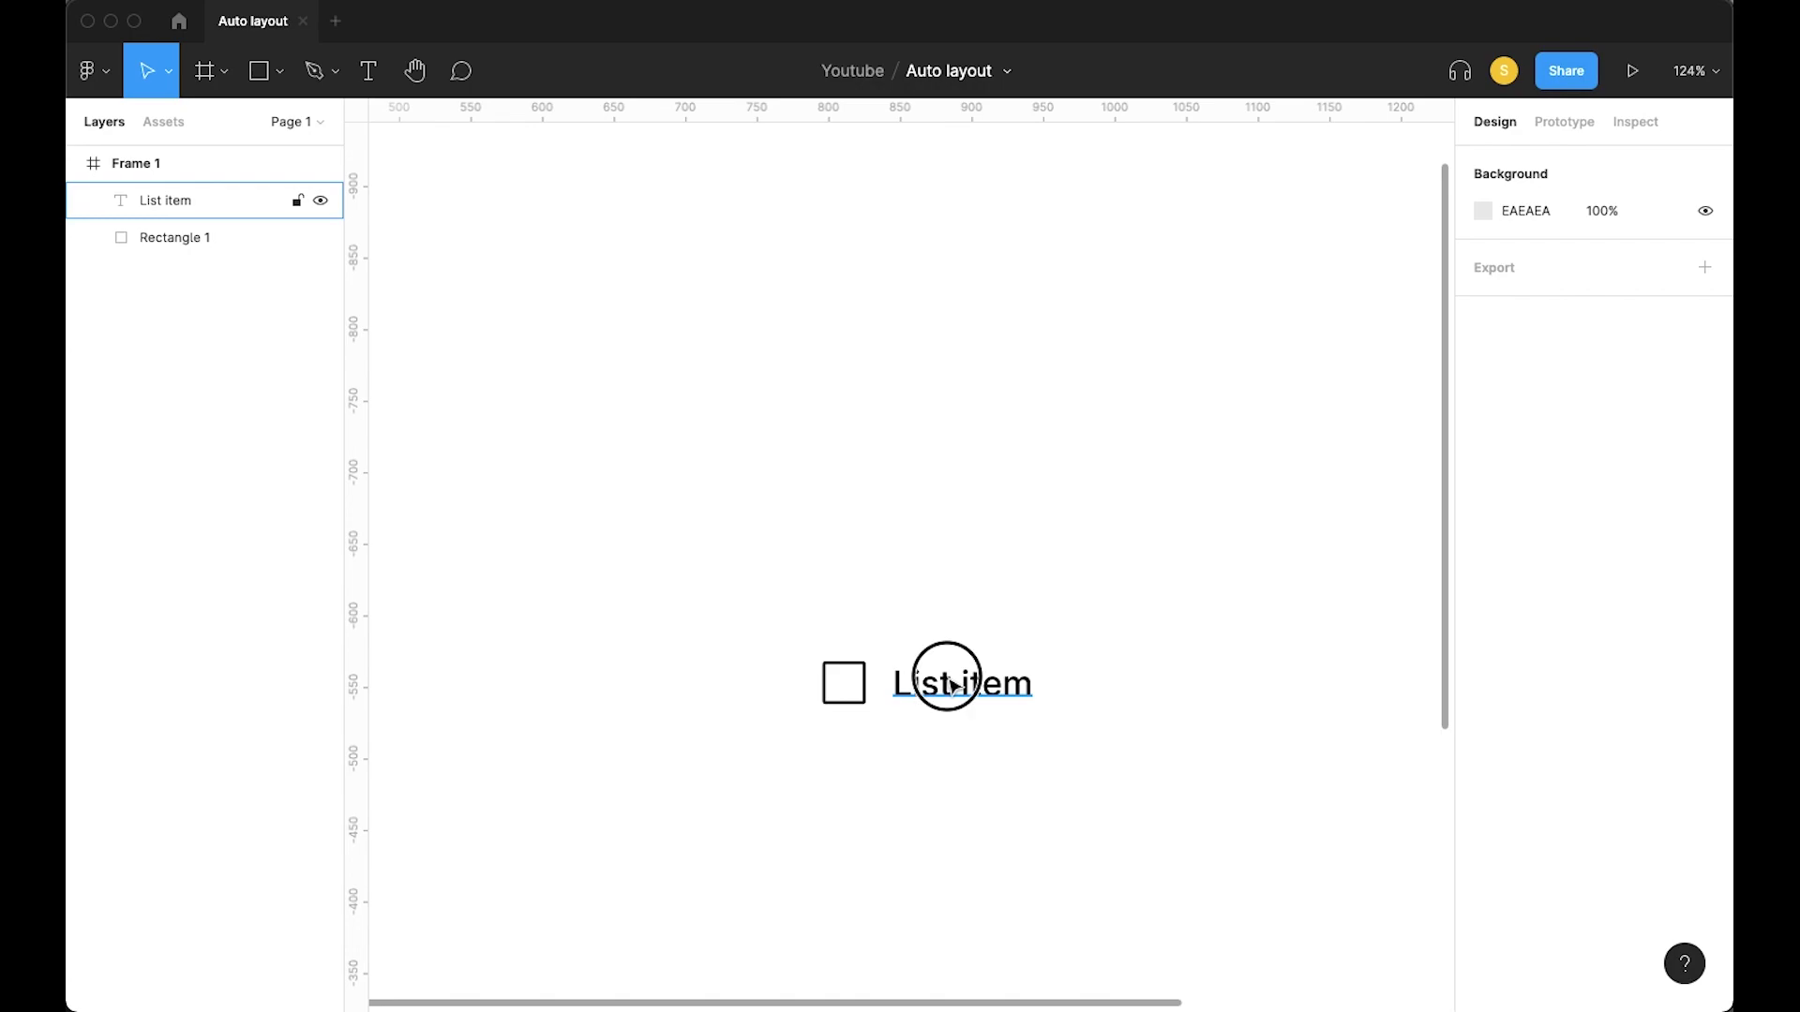
click(951, 686)
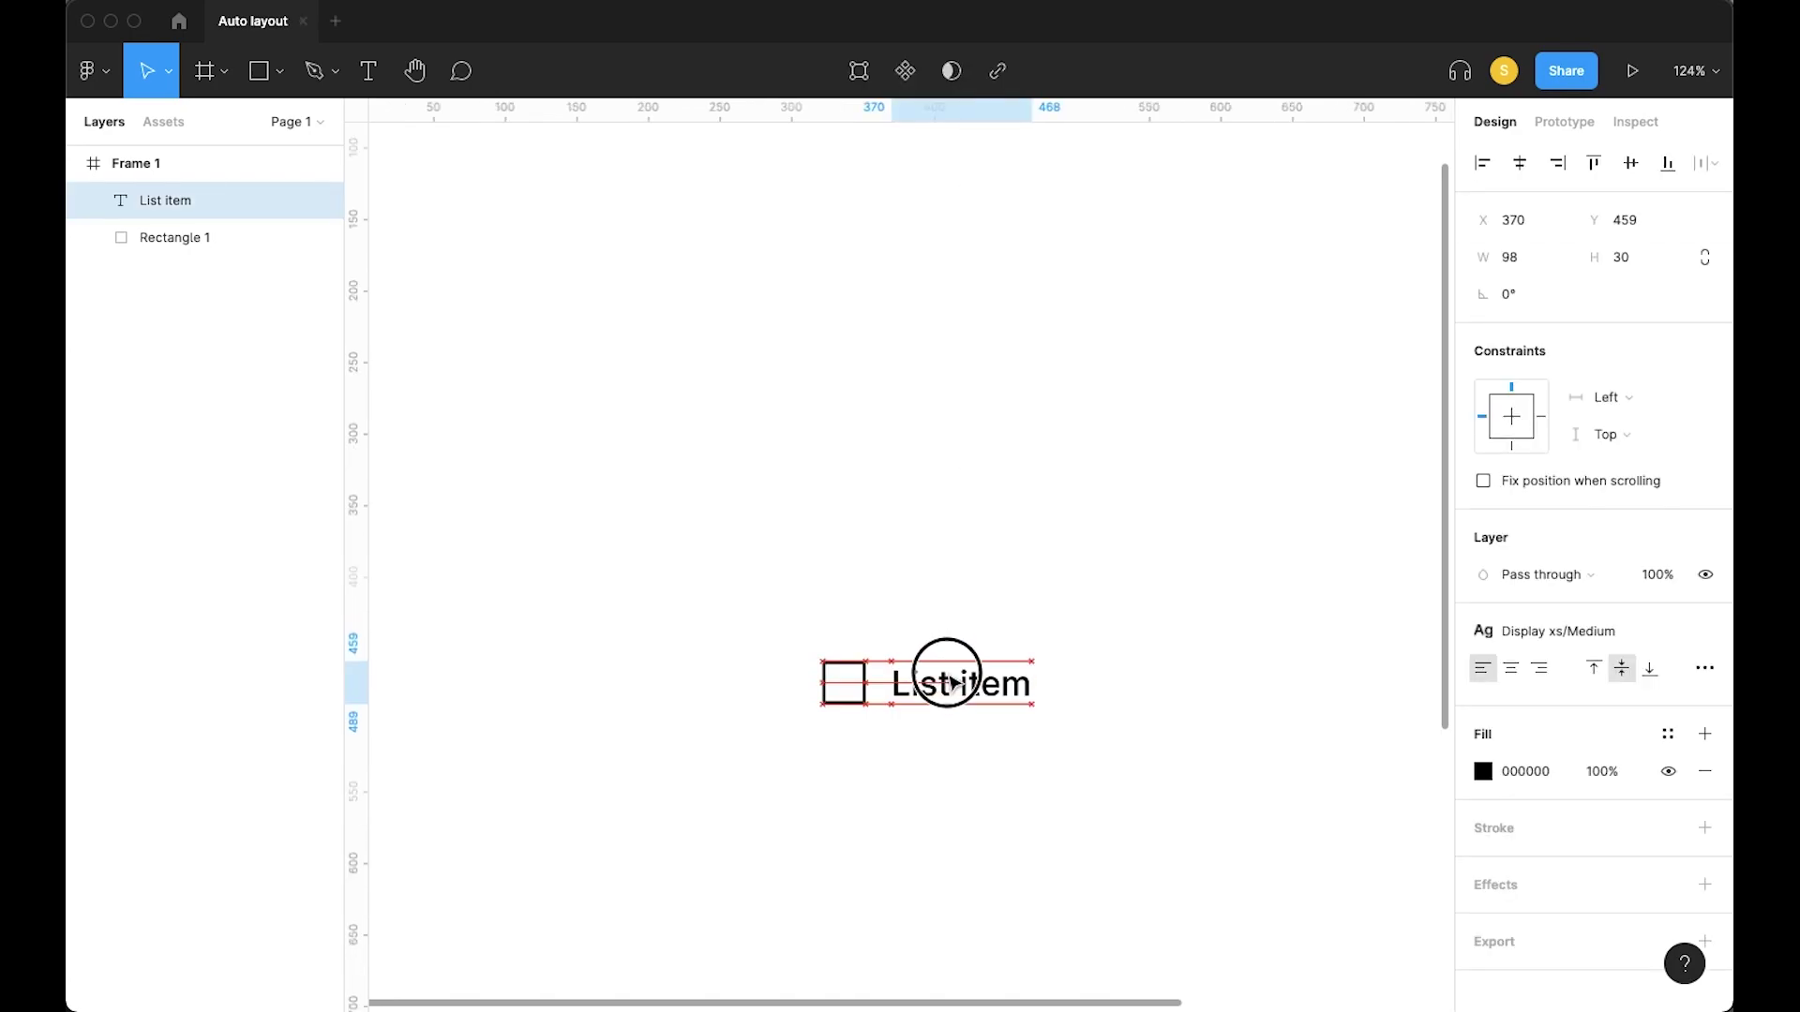
Wrap the checkbox and the "List item" text together in an auto layout frame
click(832, 651)
scroll(783, 637, down, 1)
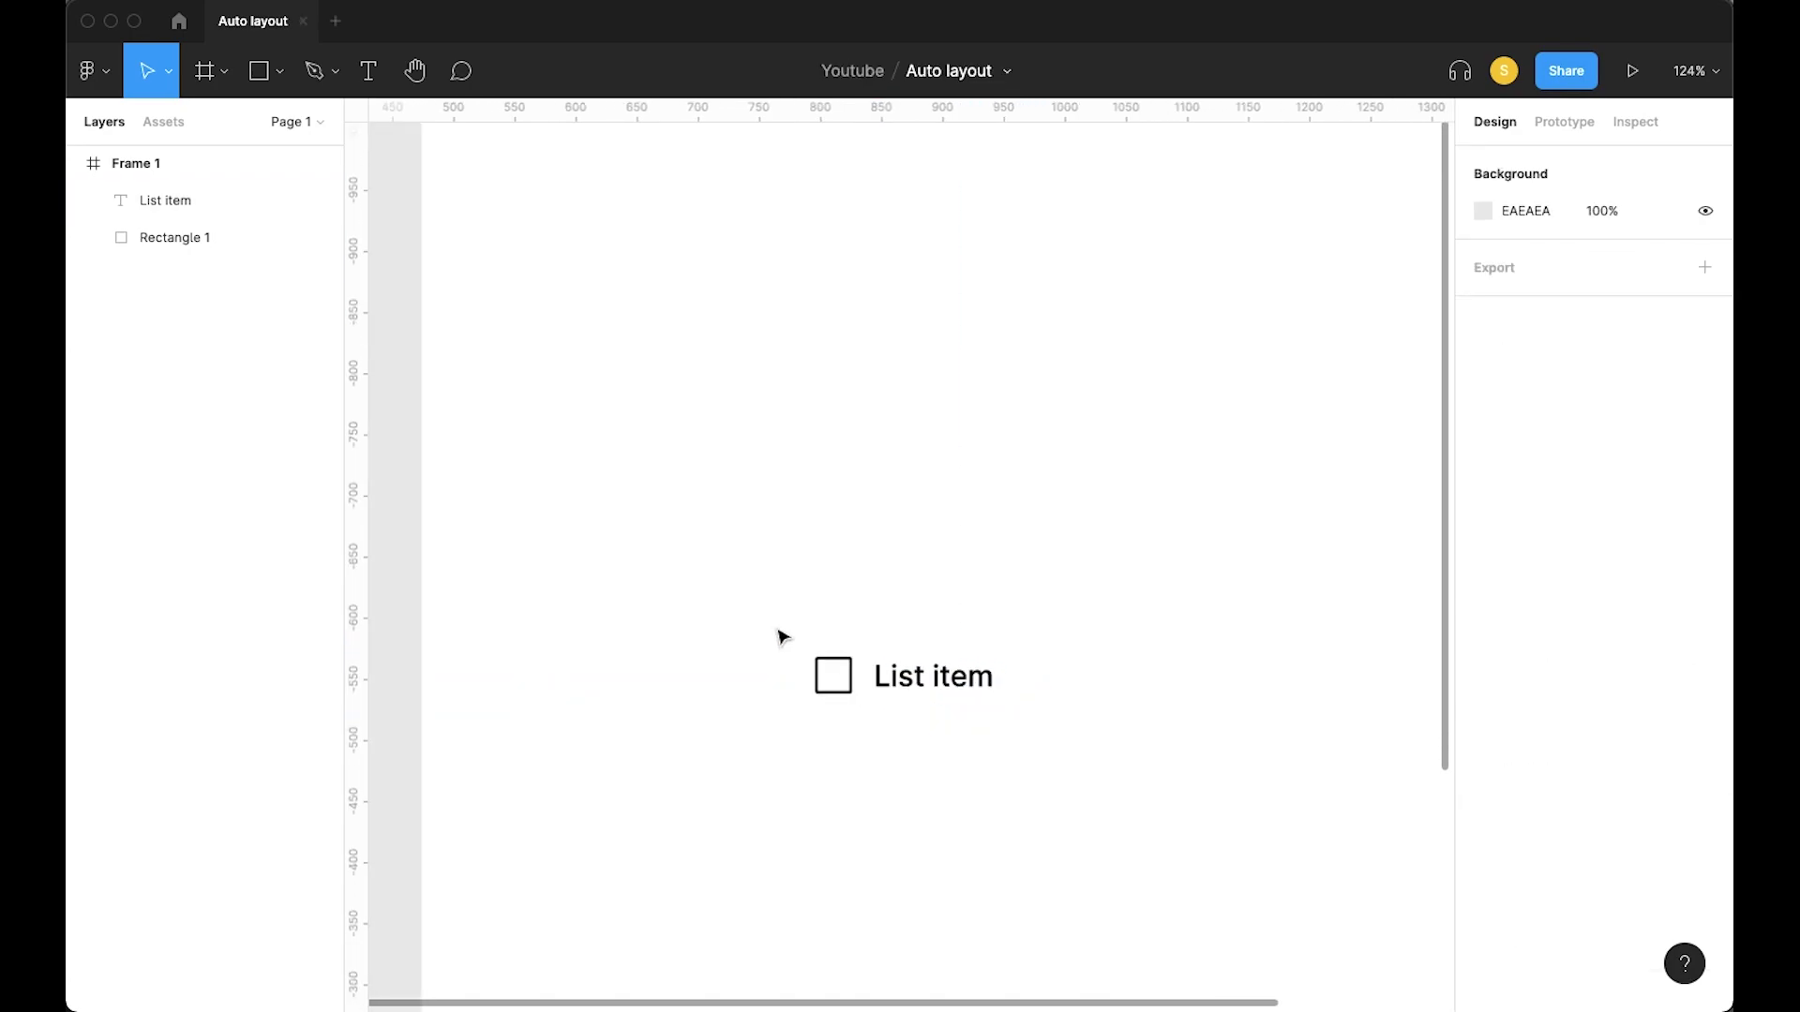
scroll(782, 638, down, 3)
scroll(782, 637, up, 2)
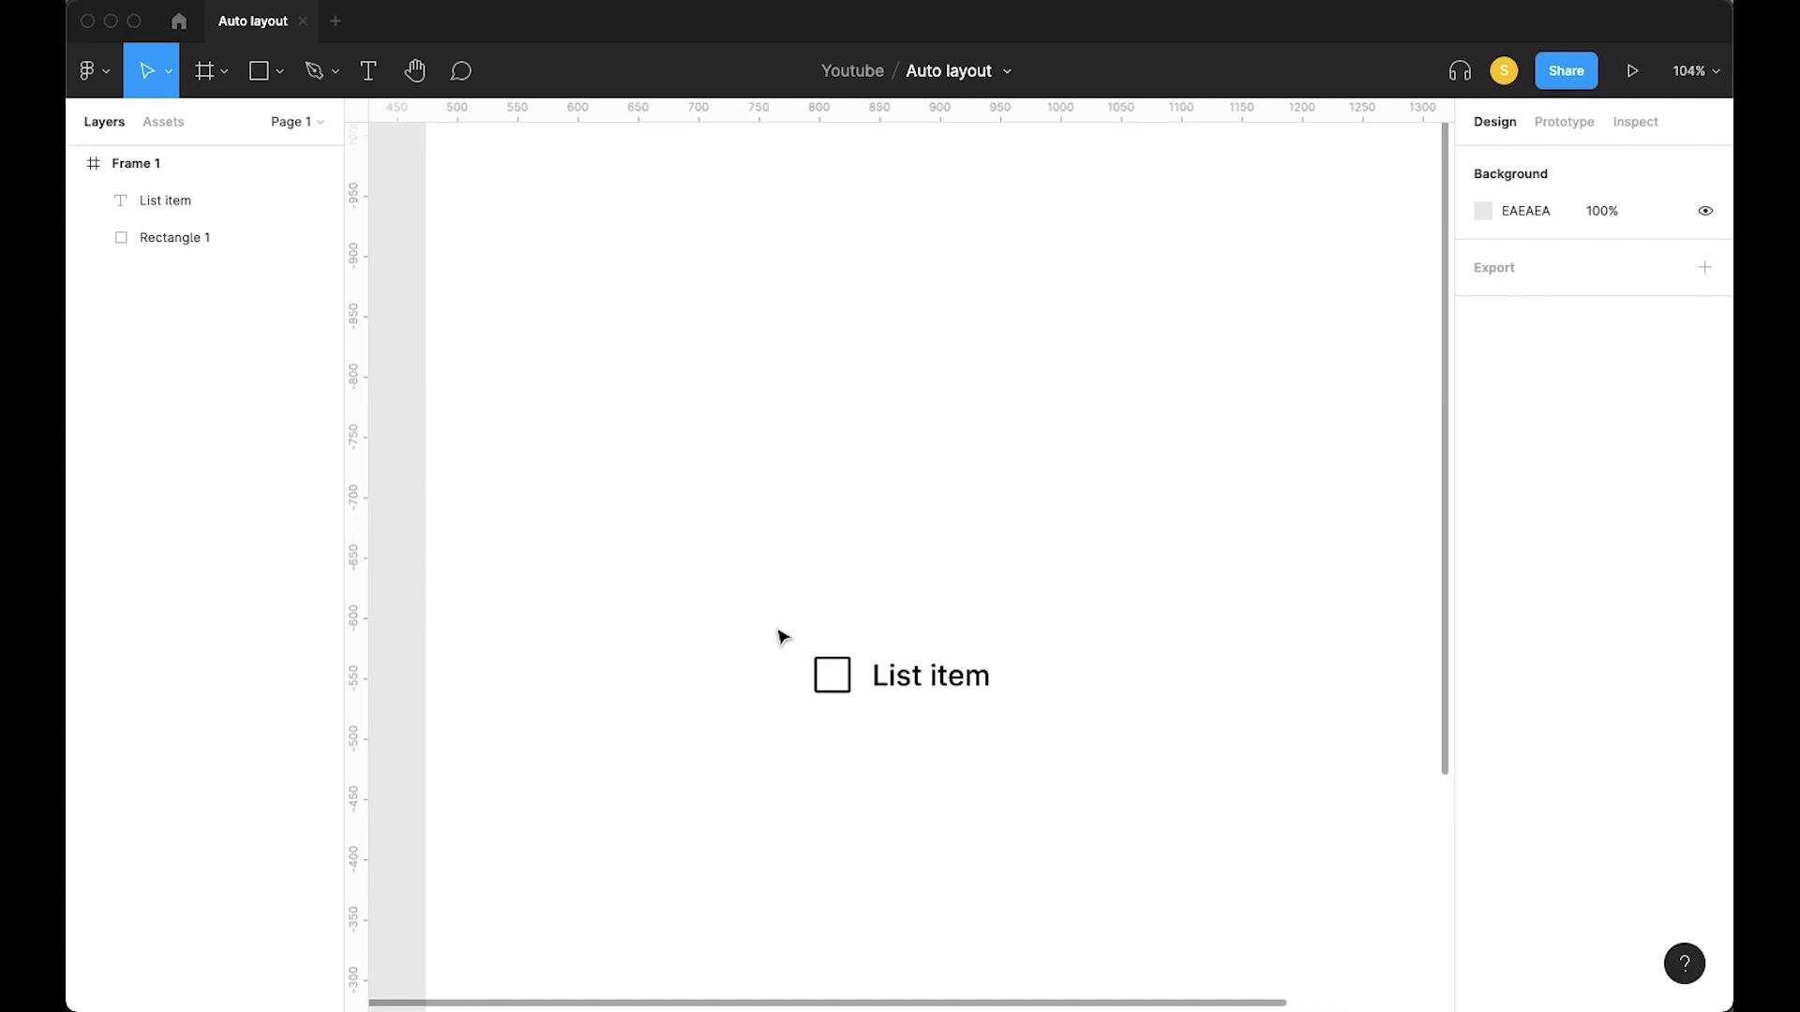
drag(782, 638, 923, 718)
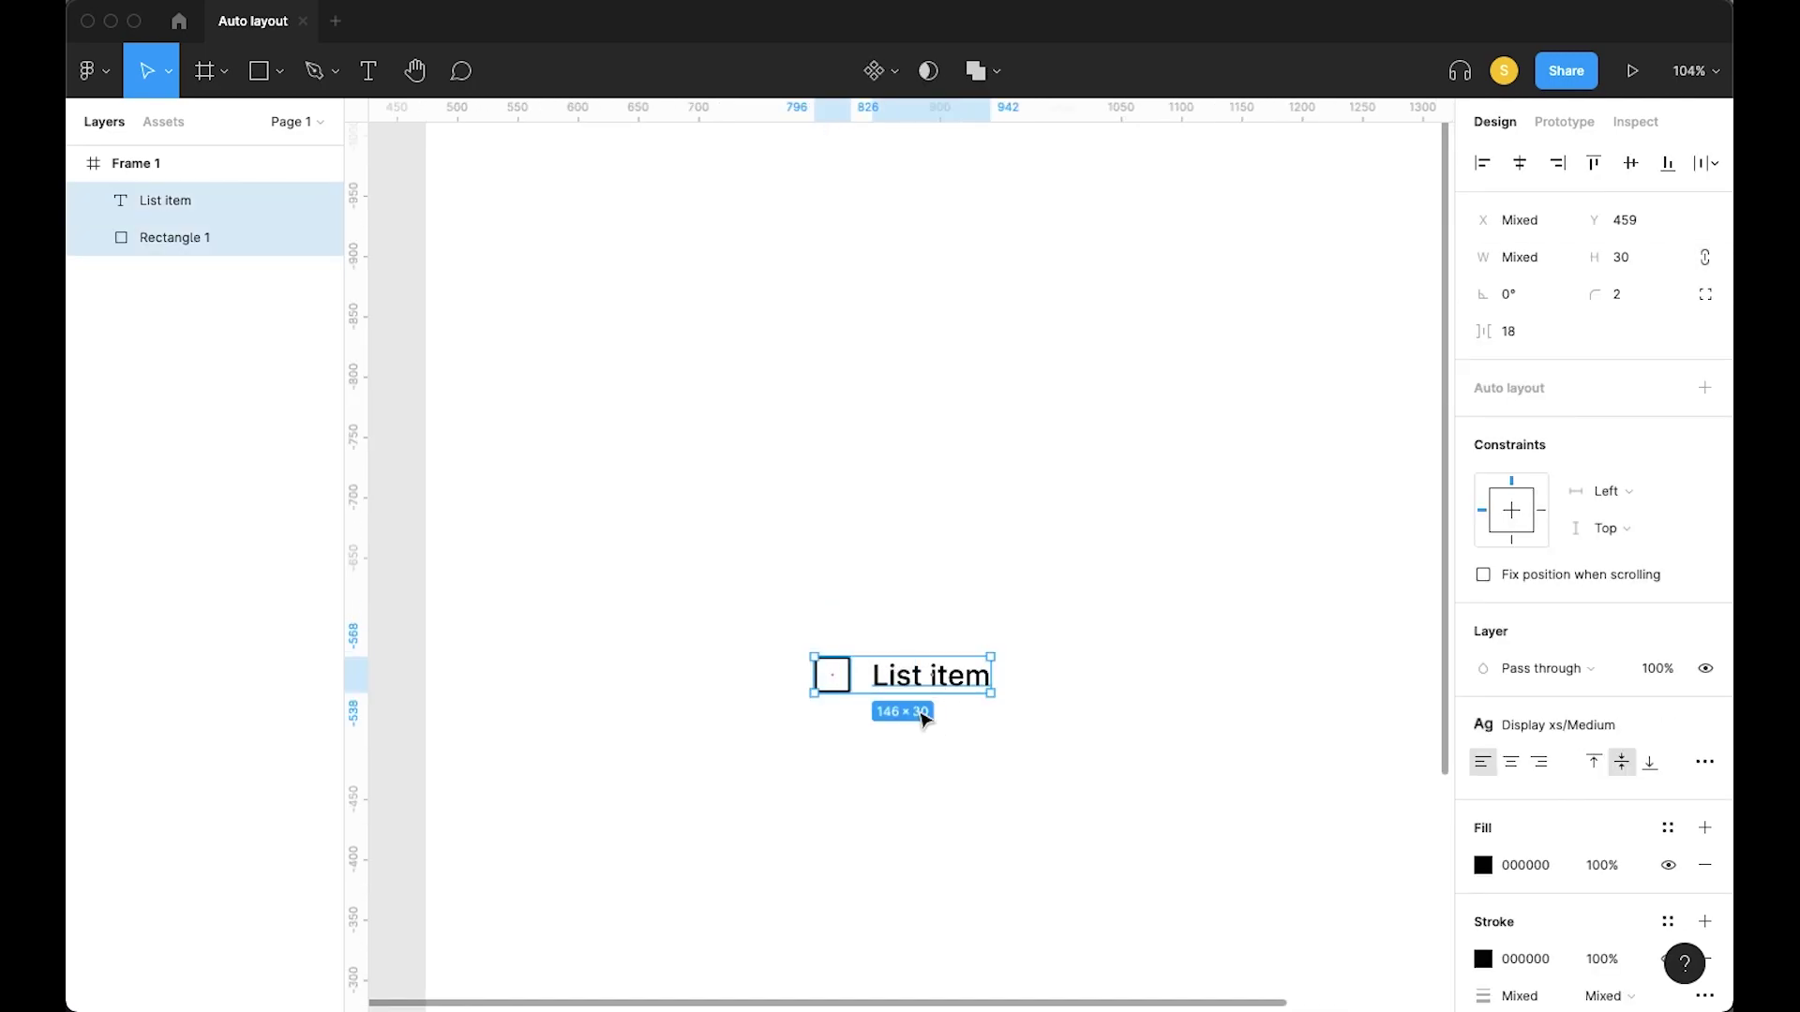
key(shift+a)
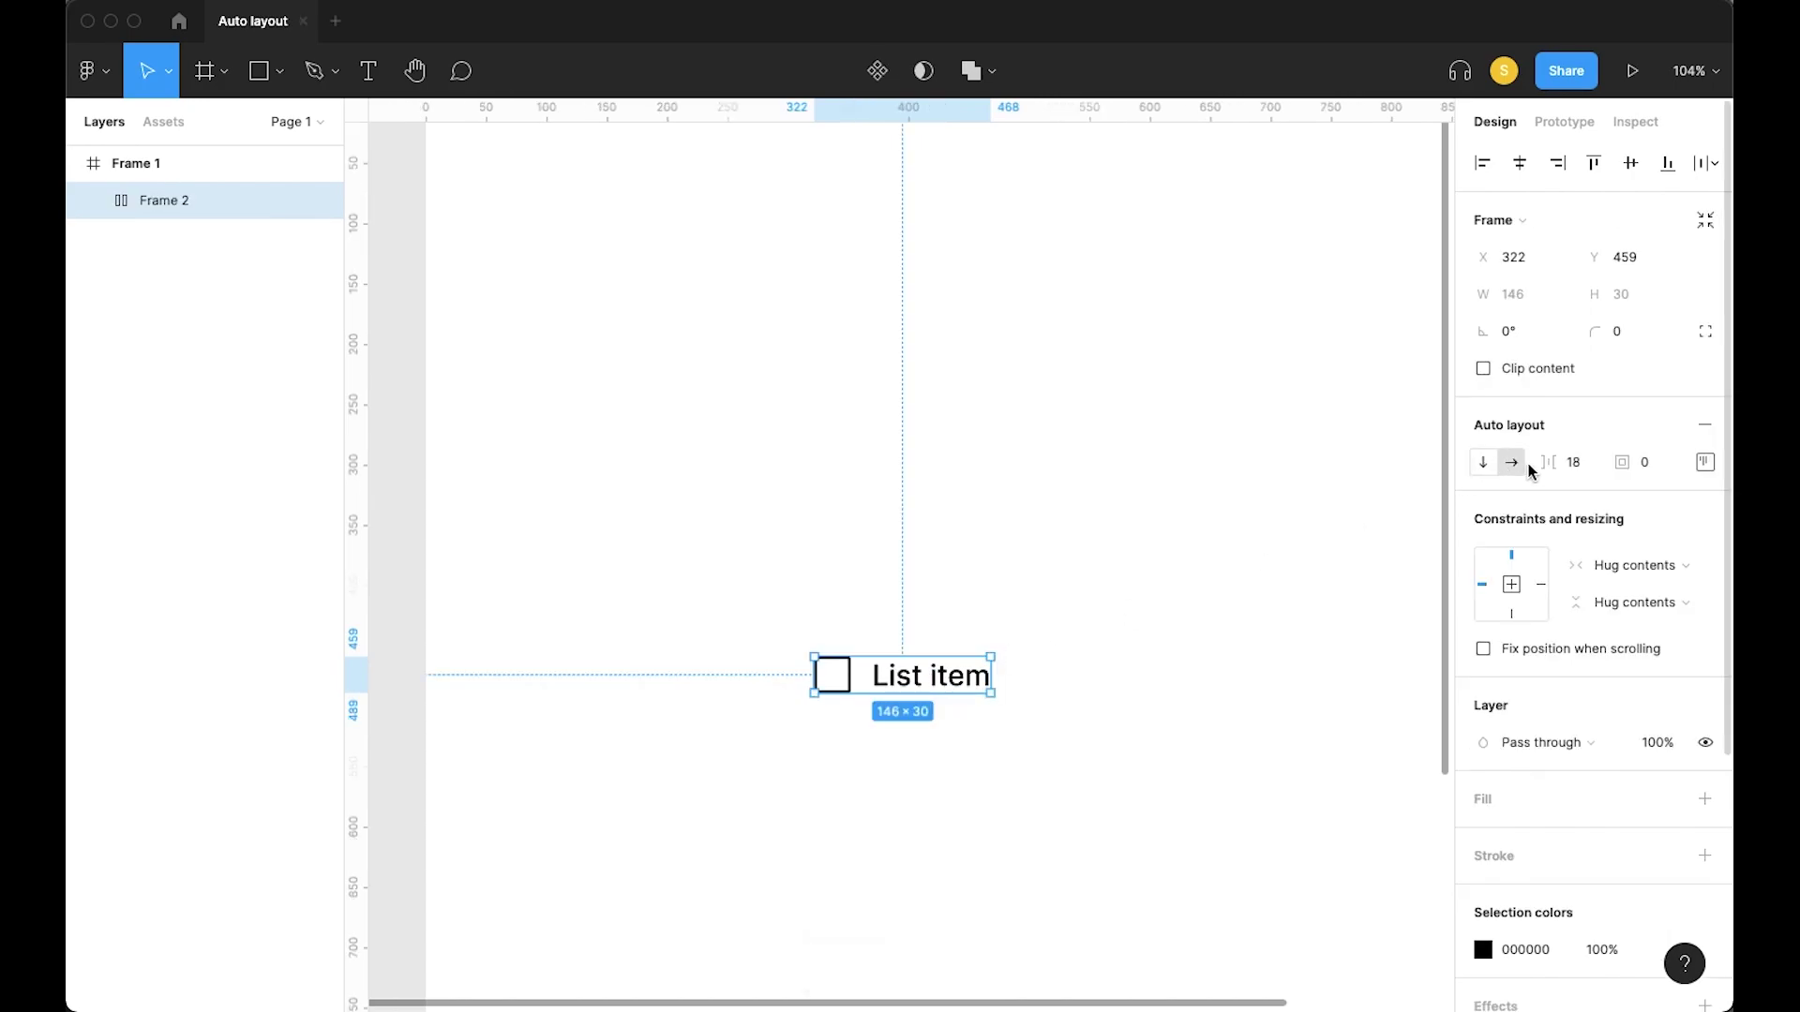
Try the vertical direction for the list item's auto layout and switch it back to horizontal
mouse_move(1547, 463)
mouse_down()
mouse_move(1603, 466)
mouse_move(1546, 468)
mouse_up()
click(1485, 465)
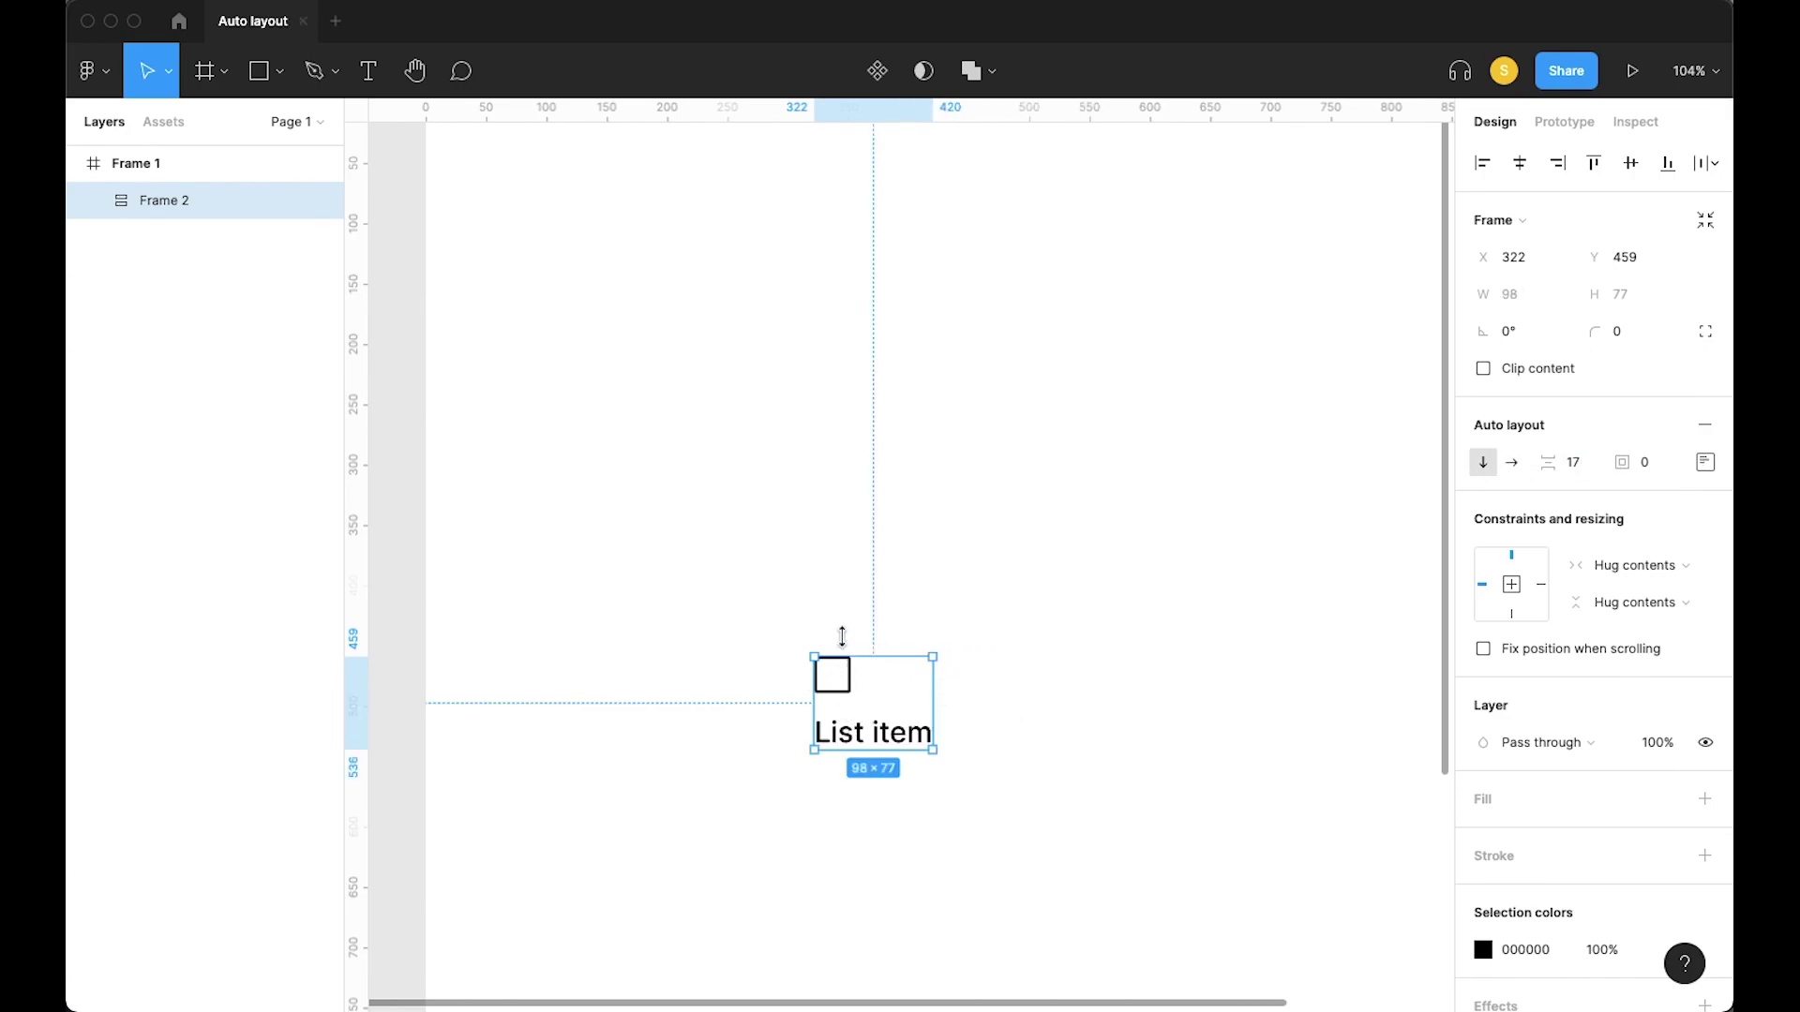
click(1507, 472)
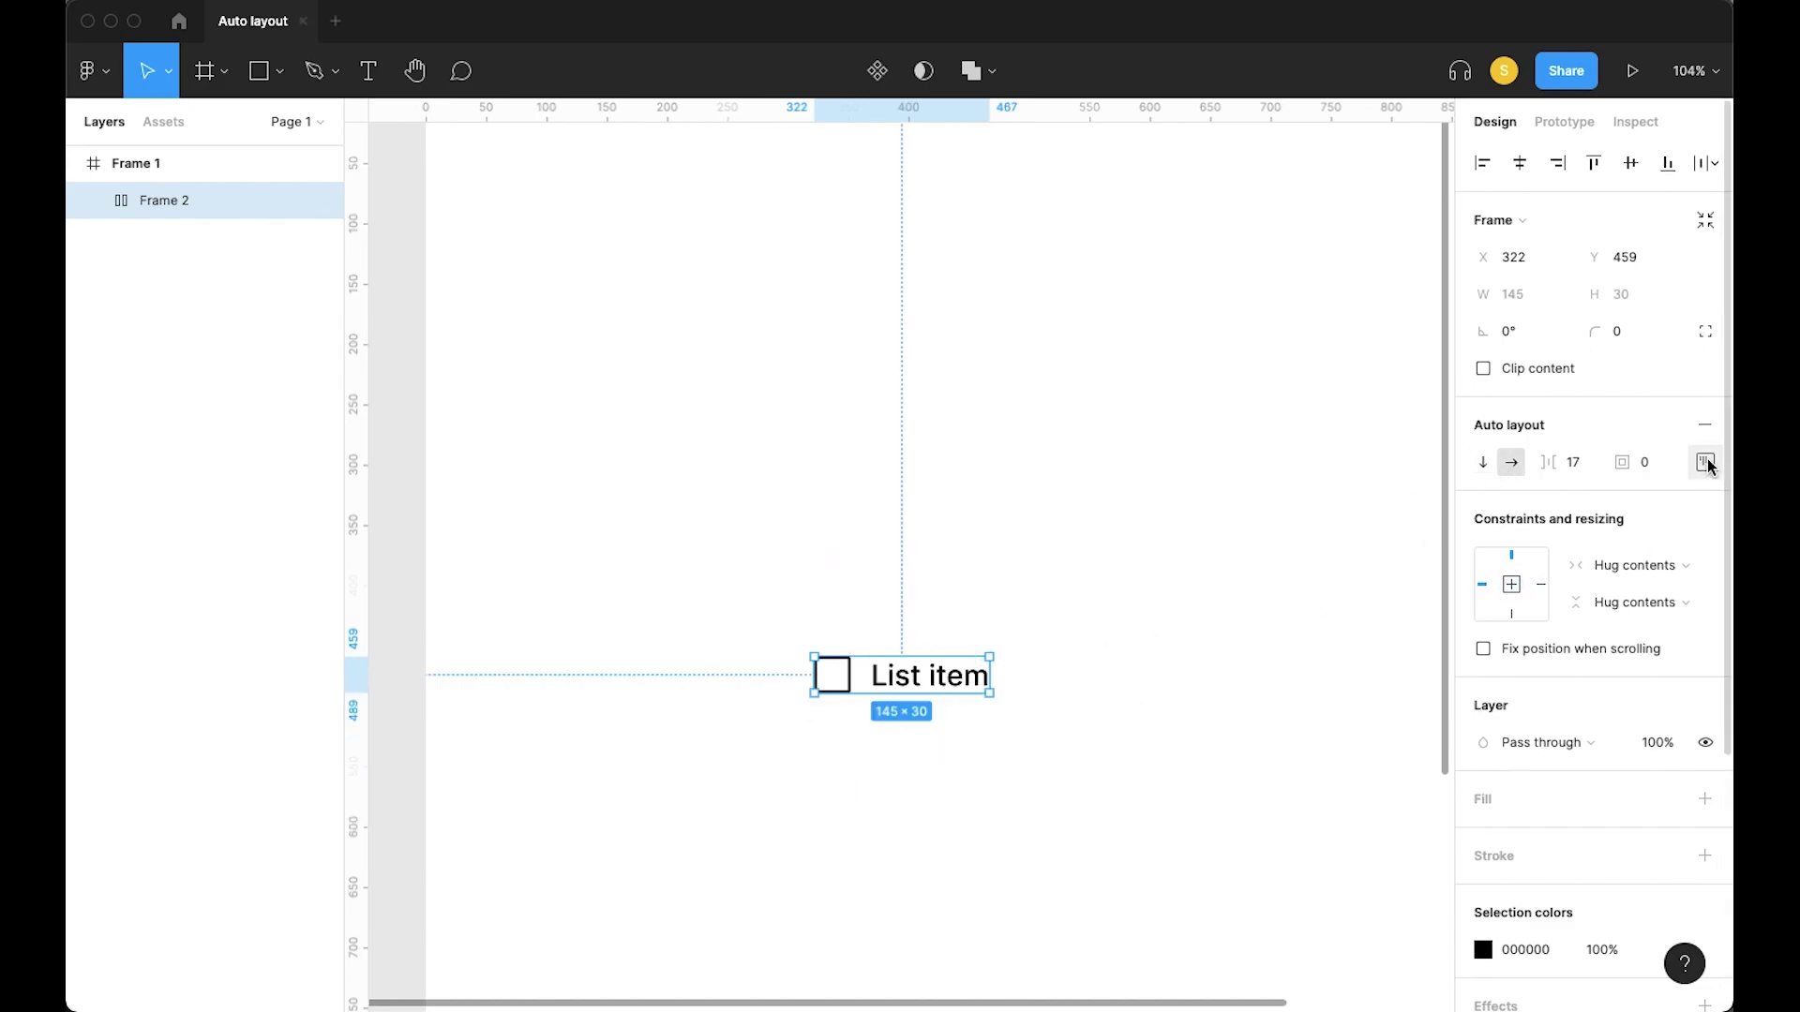
Set the spacing between the list item's elements to 15 and align them to the left and vertically centered
click(1564, 463)
text(1)
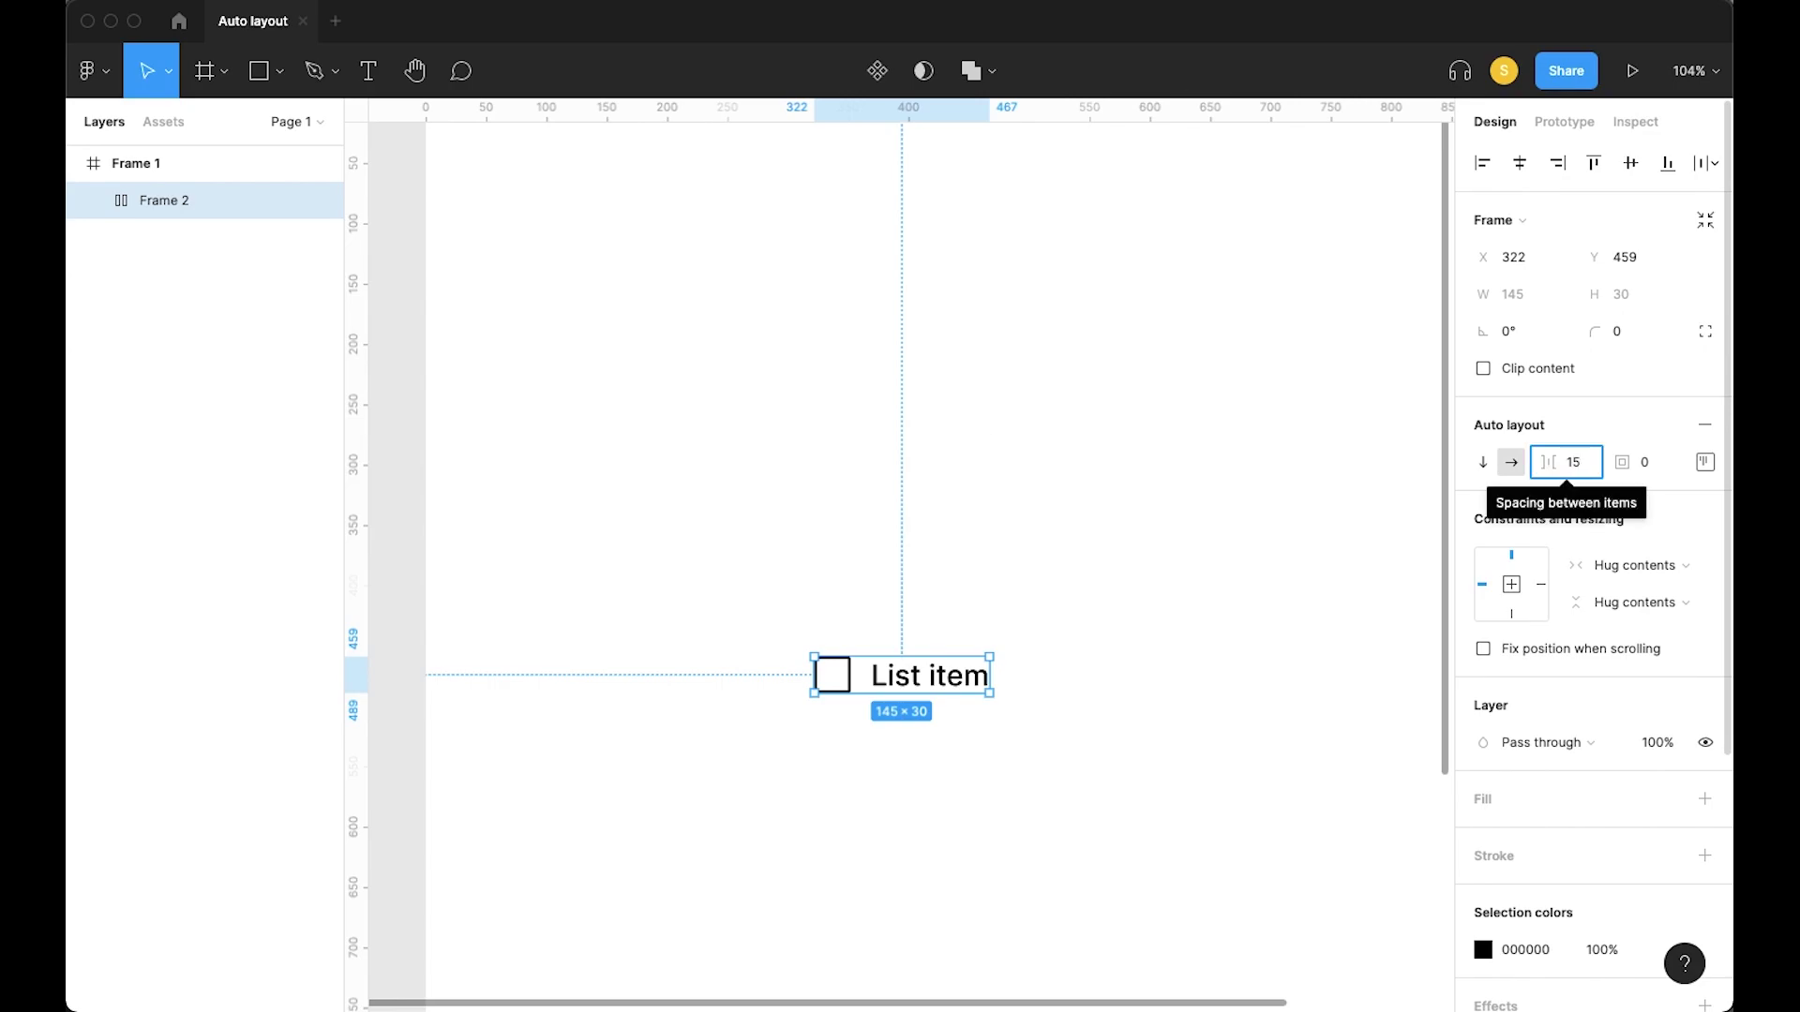
key(Return)
click(1706, 463)
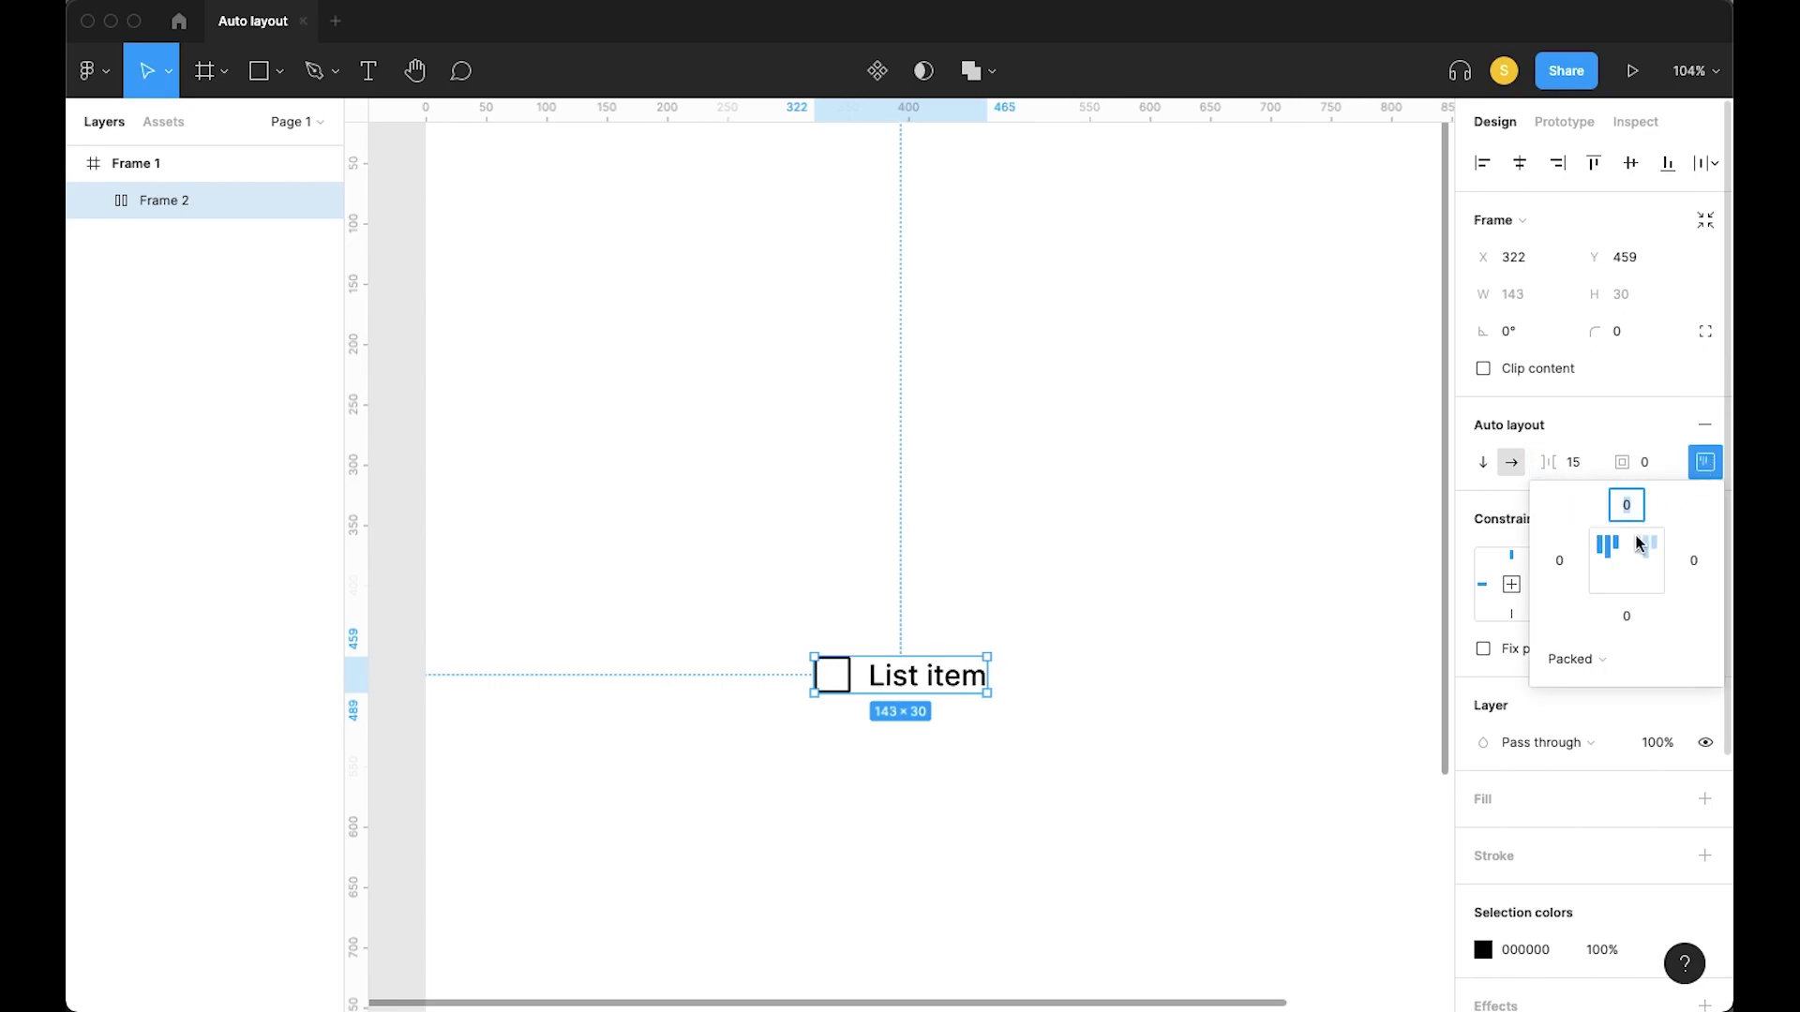
click(1604, 568)
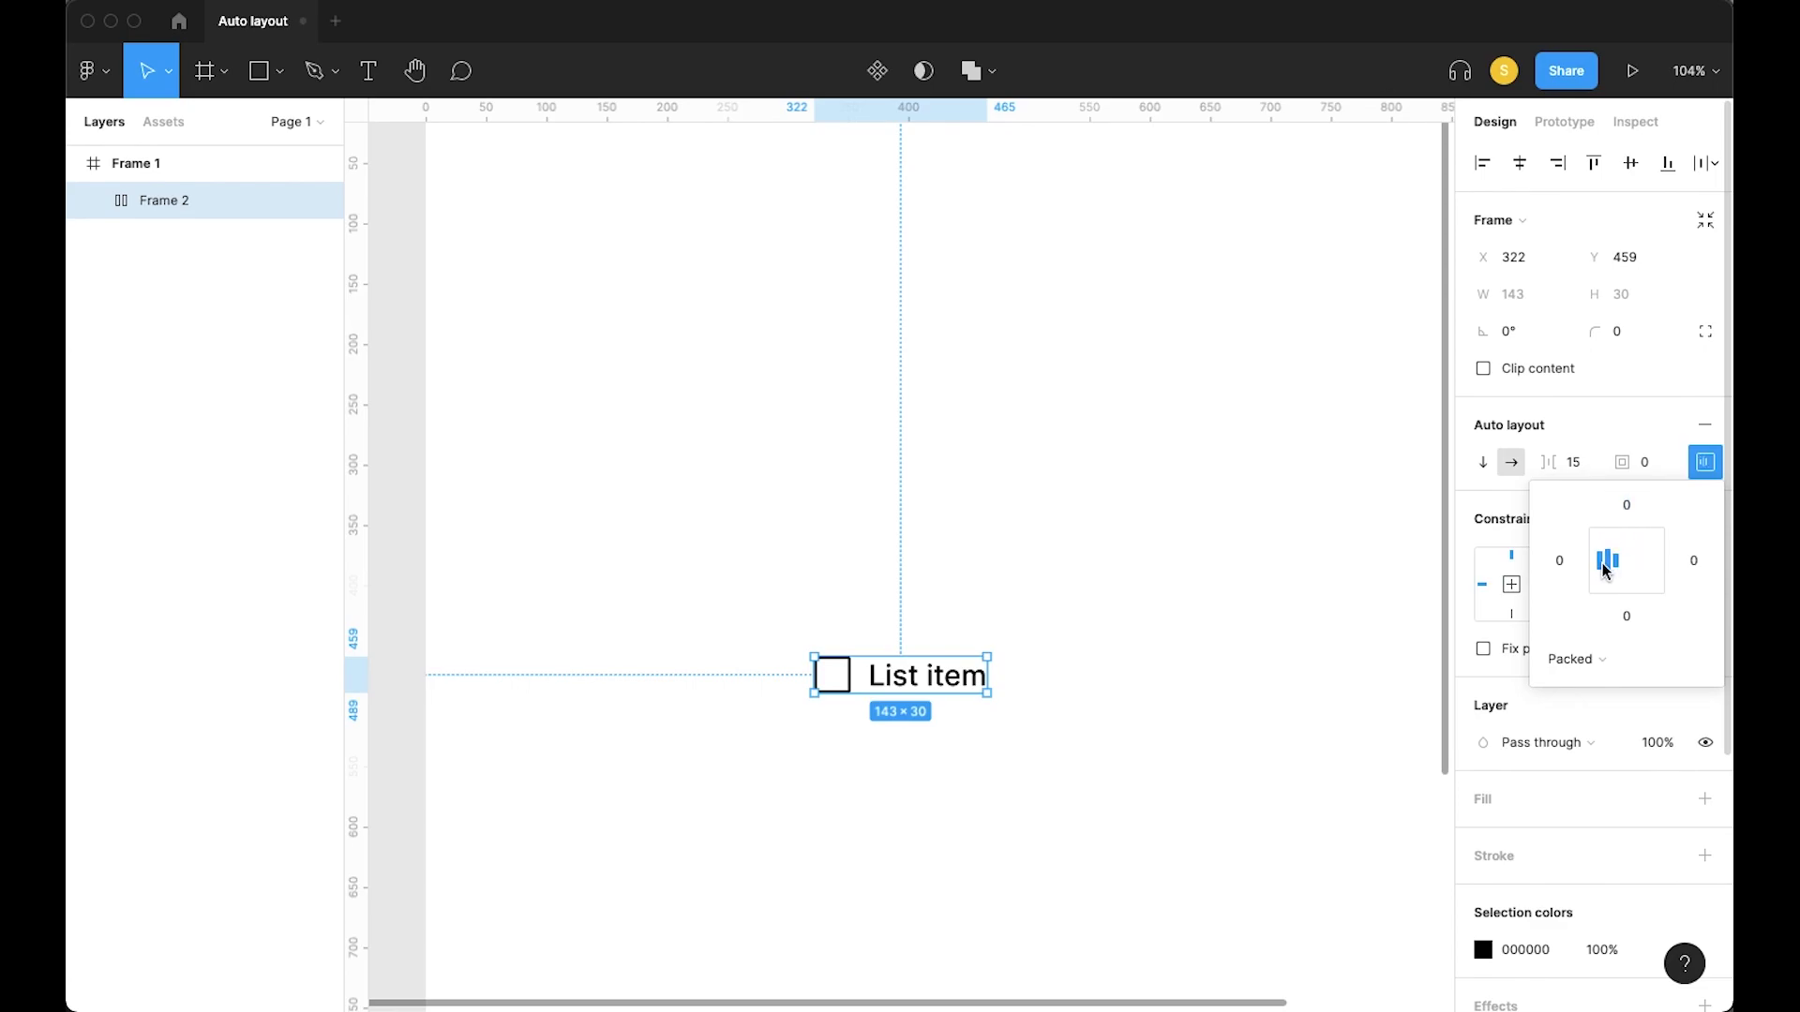
Set the list item frame's top and bottom padding to 5
click(1628, 511)
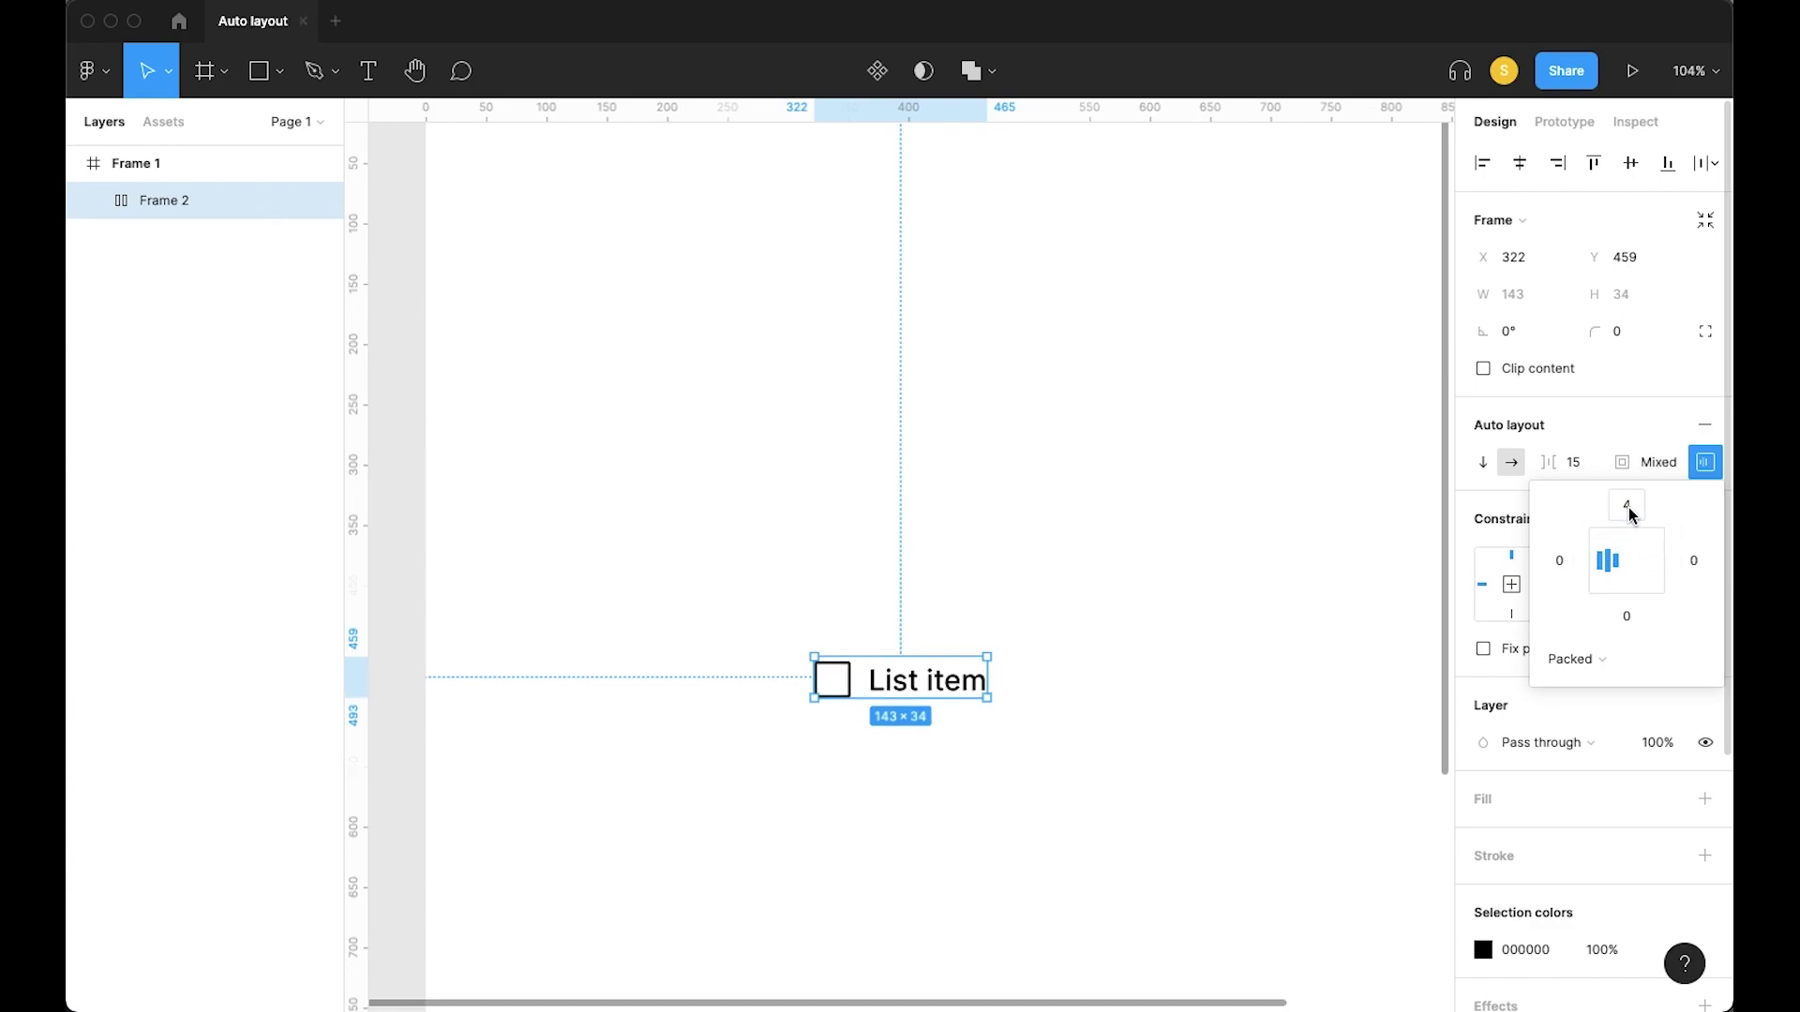
key(Return)
key(5)
key(super+z)
text(5)
click(1629, 610)
text(5)
key(Return)
Set the list item frame's left and right padding to 10
click(1561, 561)
text(10)
key(Return)
click(1692, 561)
text(10)
key(Return)
click(1281, 591)
Change the list item's label text to "Coffee at 4"
scroll(1064, 661, left, 2)
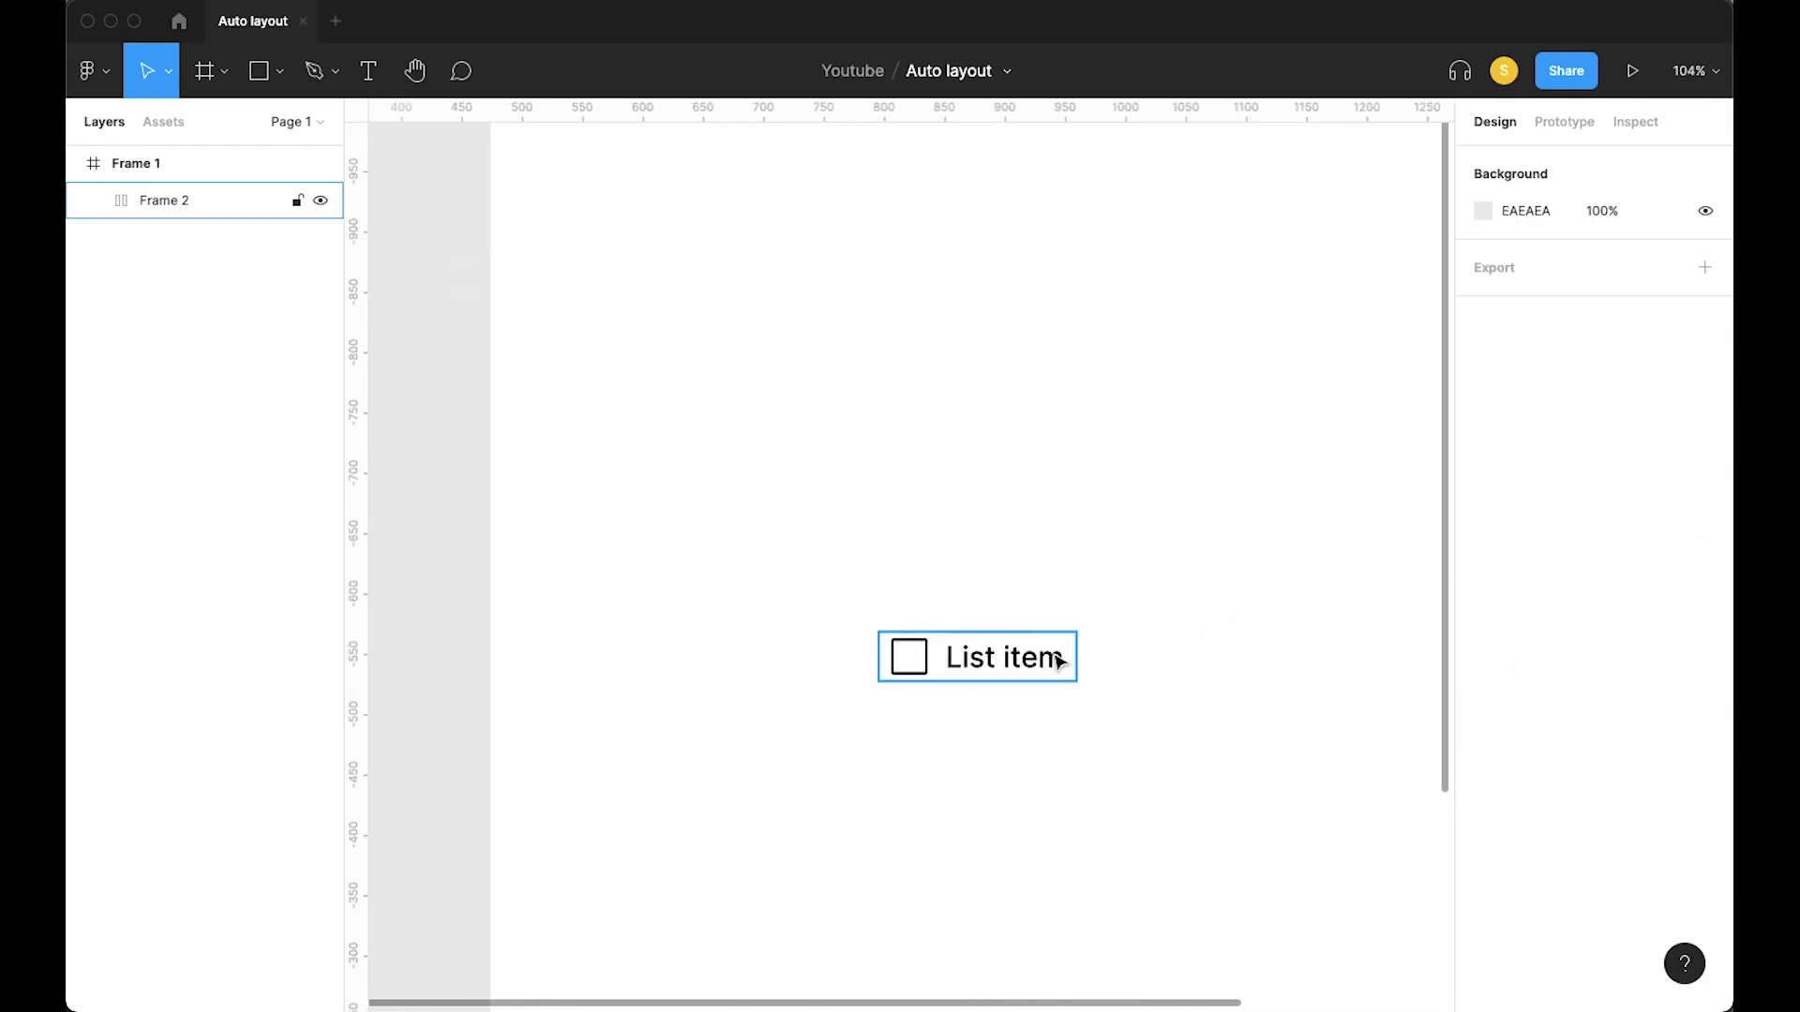
double_click(1019, 675)
double_click(1023, 660)
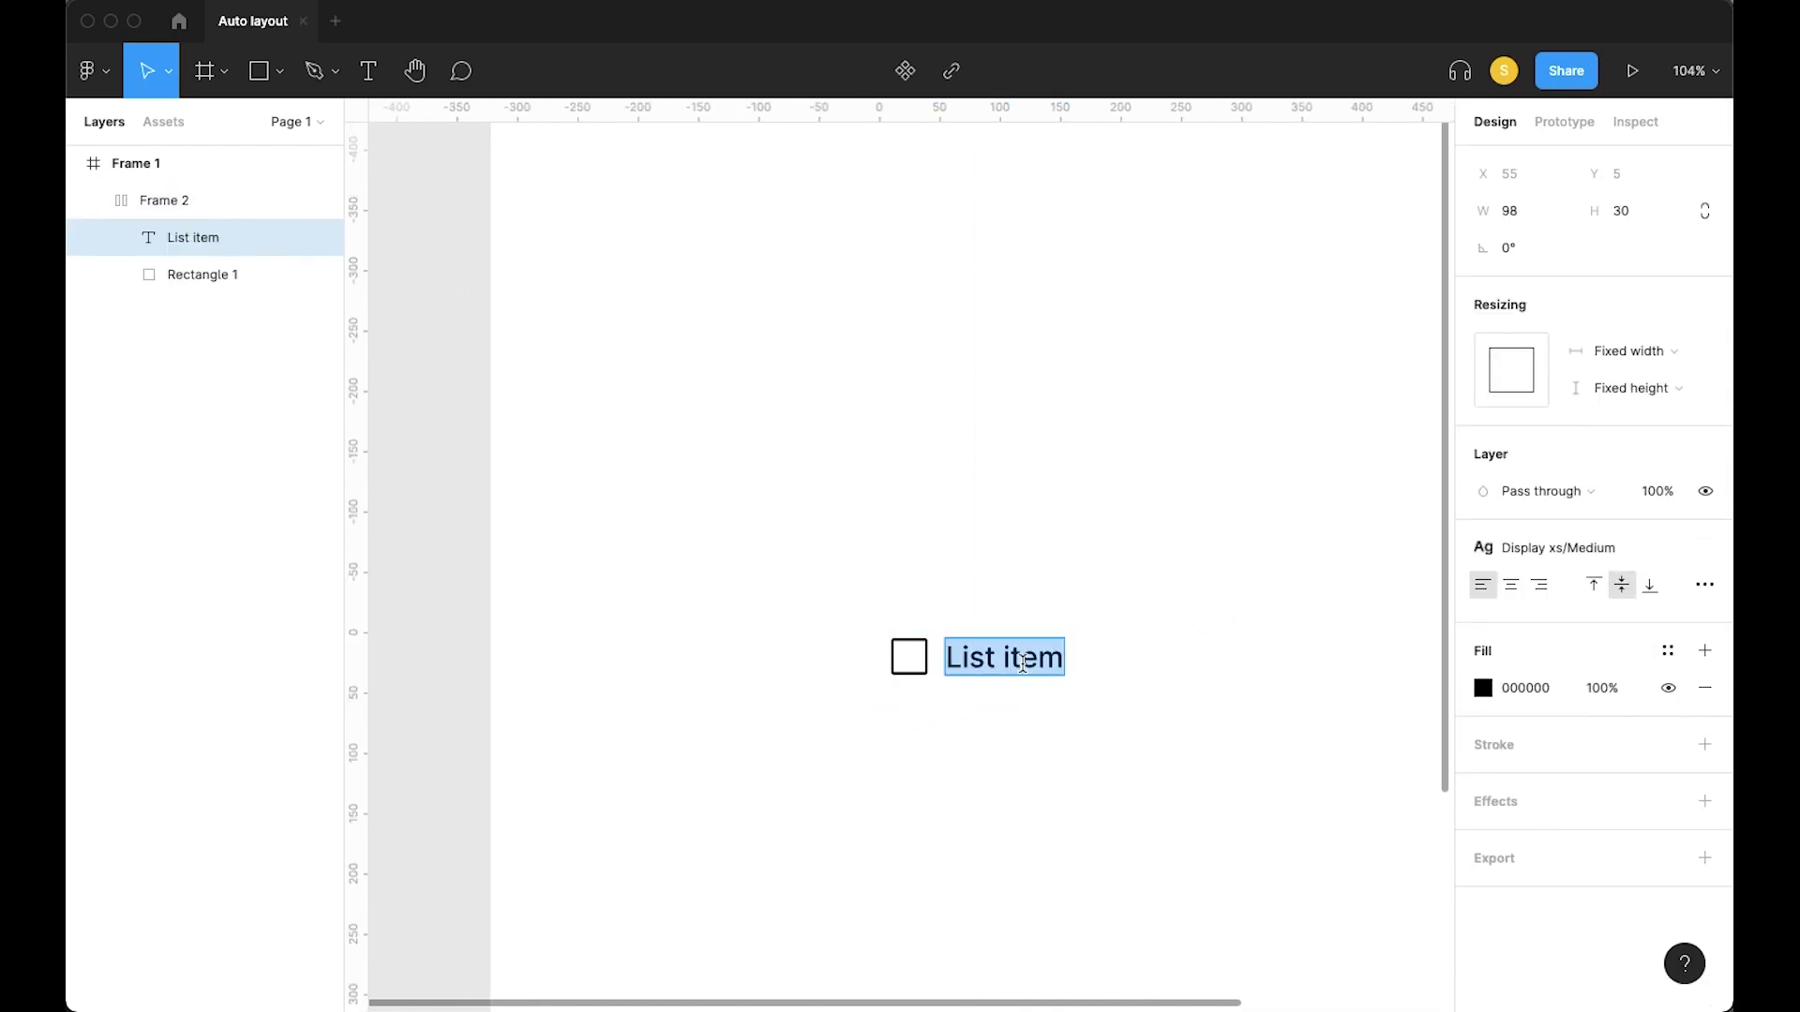
text(Coffee ad)
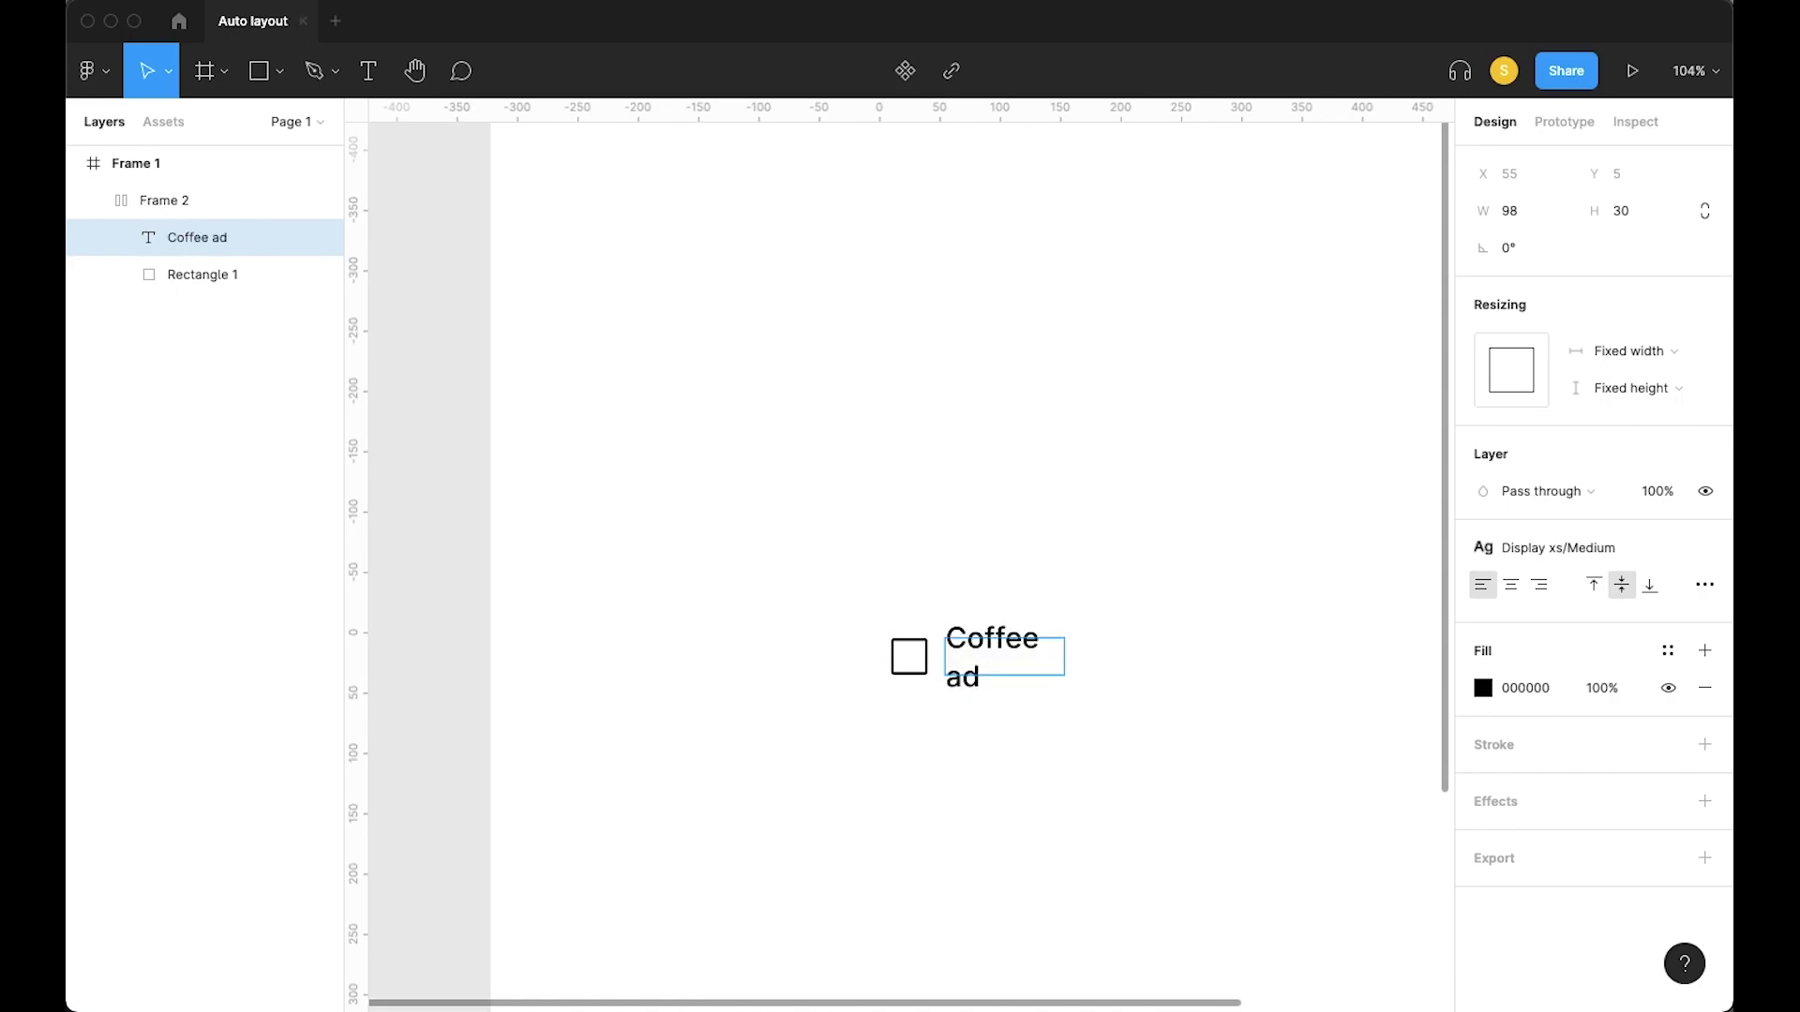
key(BackSpace)
text(t 4)
key(Escape)
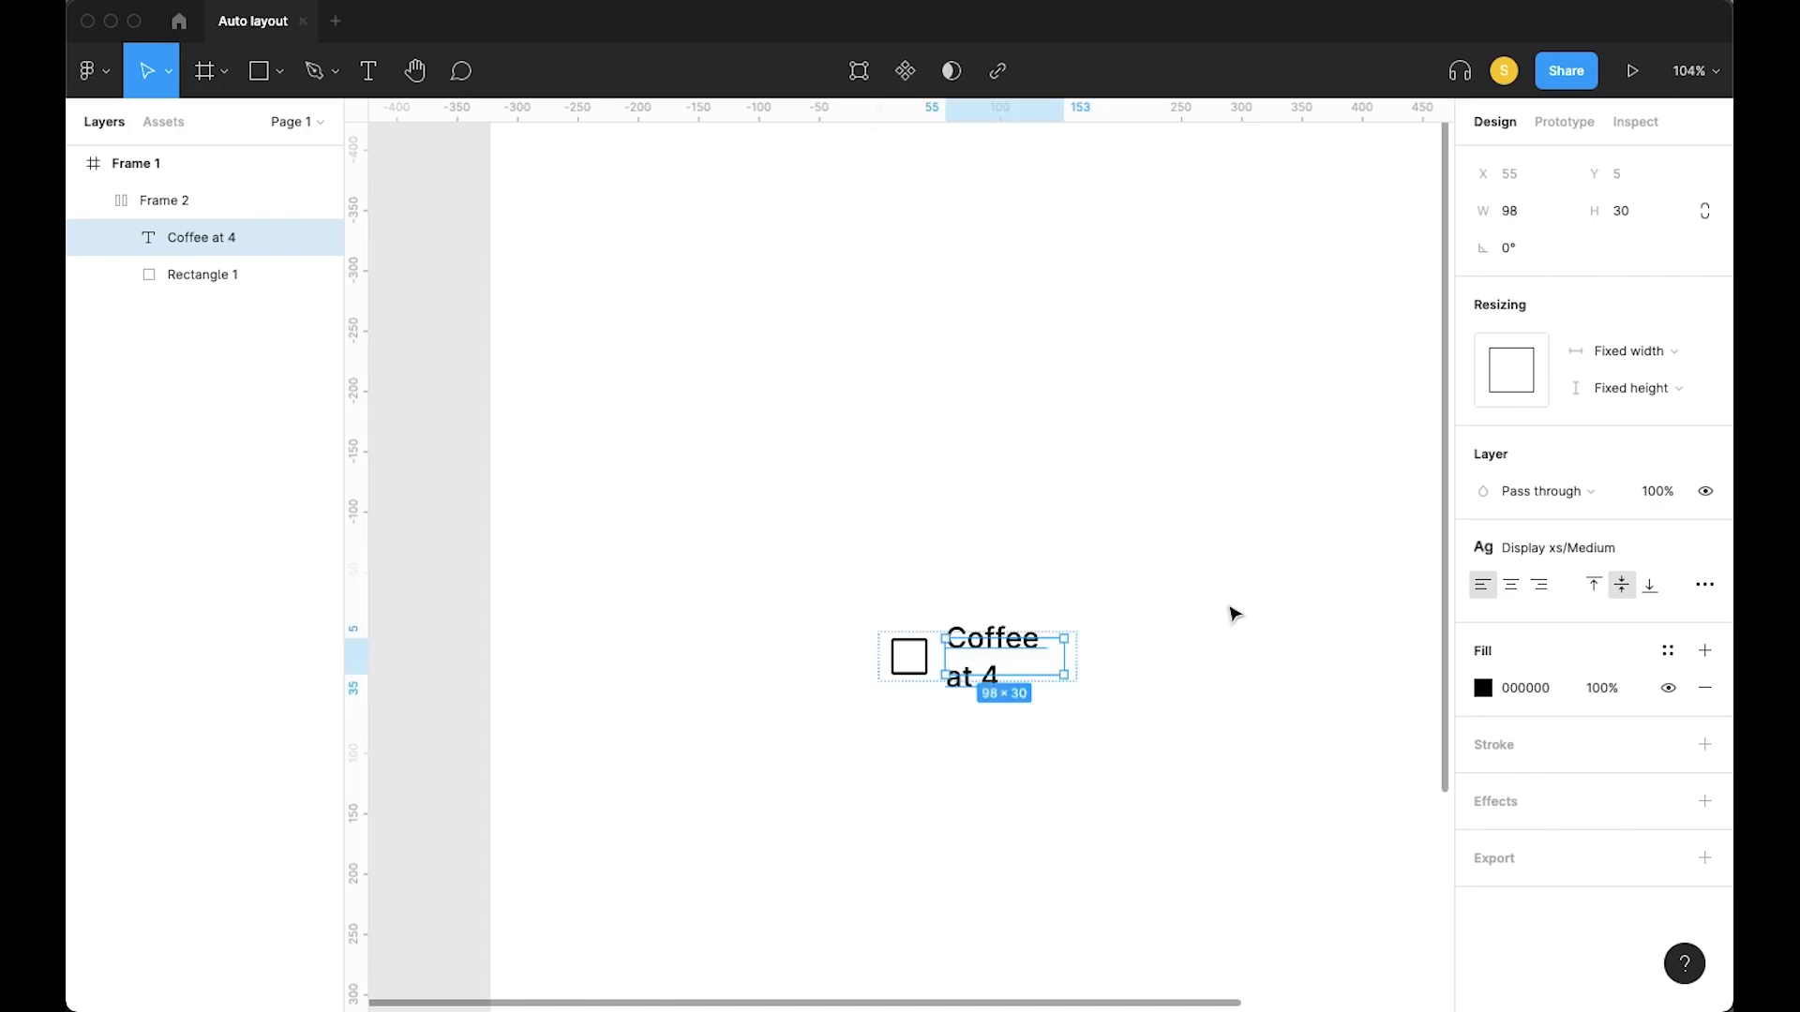
key(Escape)
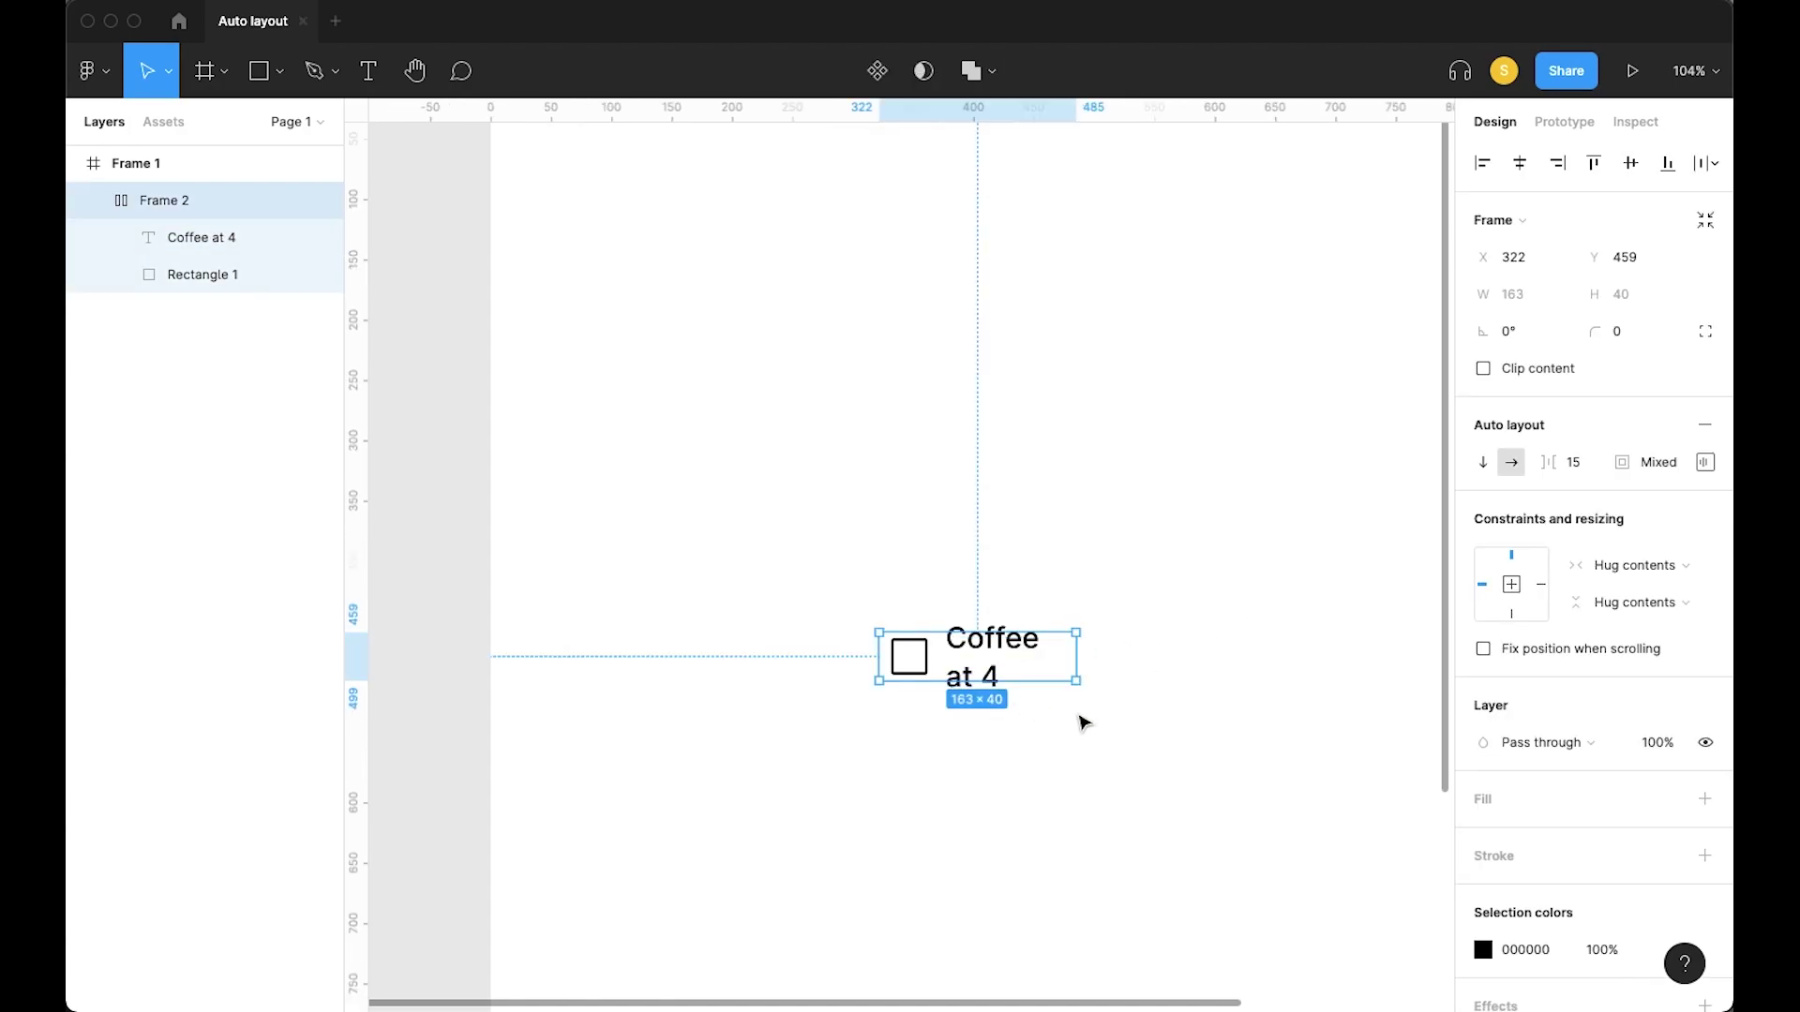
Restore the checkbox list item's label text to "List item"
click(1054, 707)
click(920, 671)
click(1077, 679)
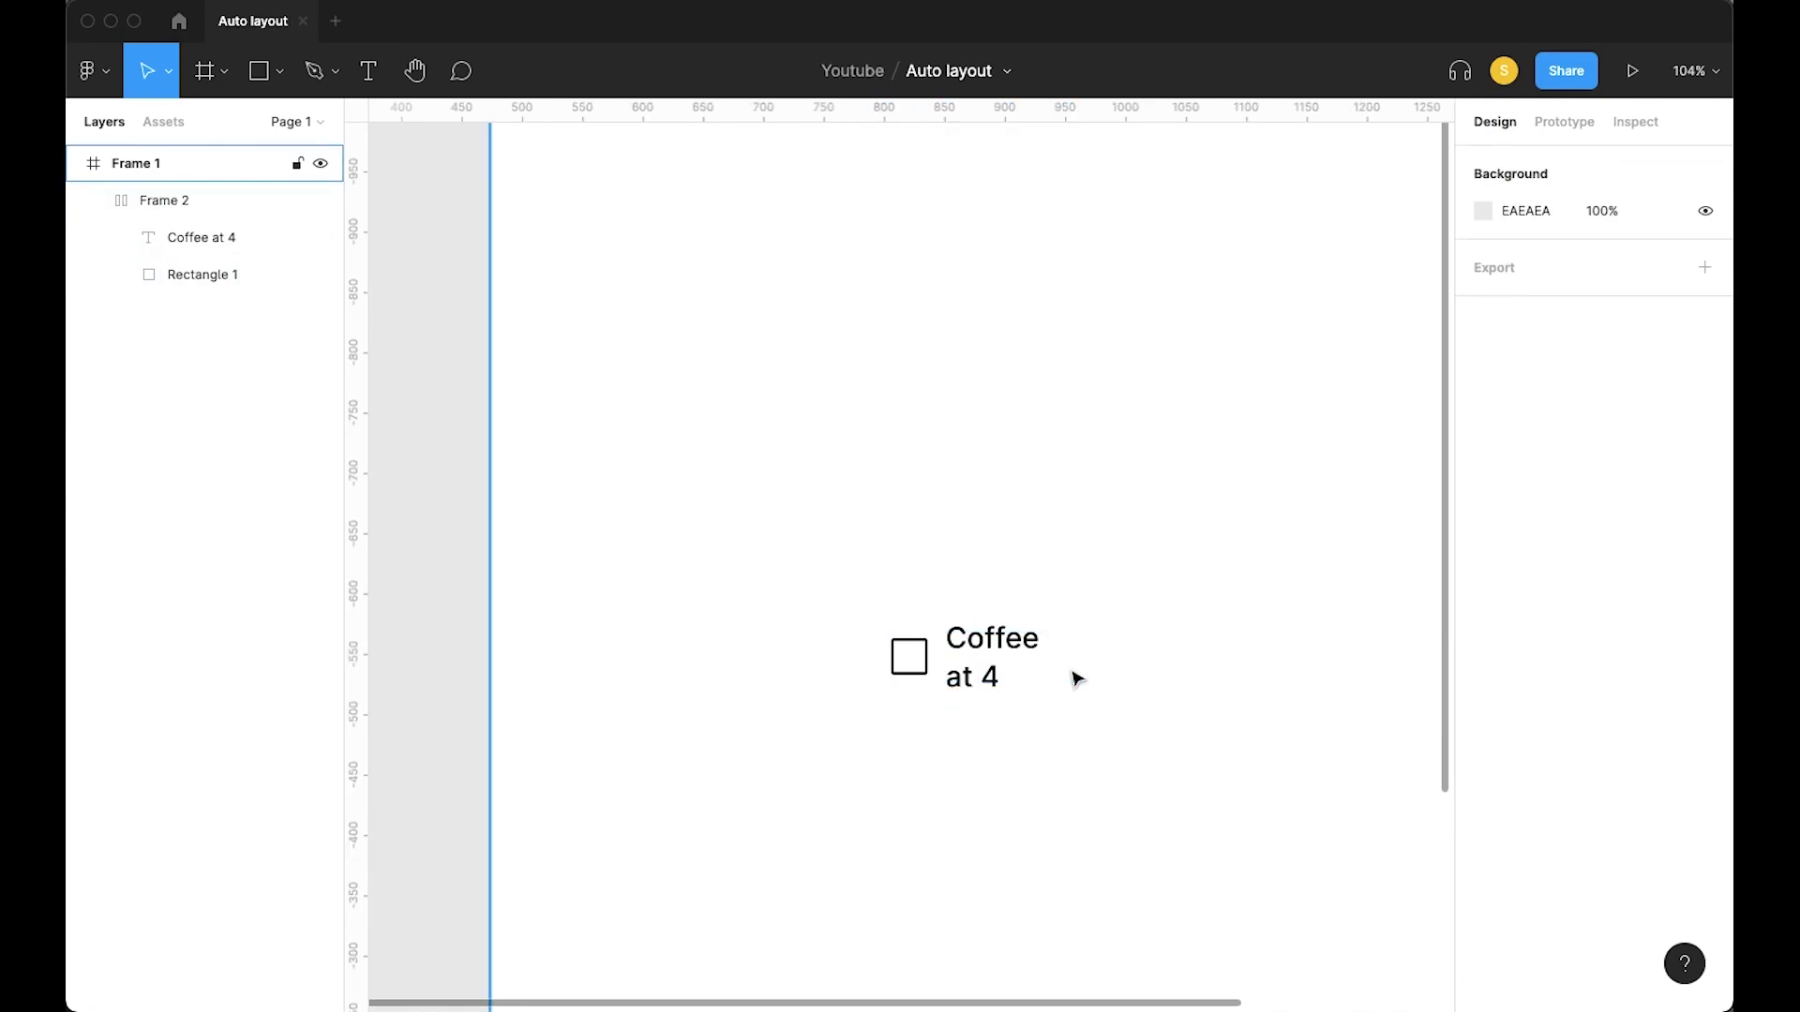
double_click(1060, 663)
double_click(1078, 677)
key(BackSpace)
key(BackSpace)
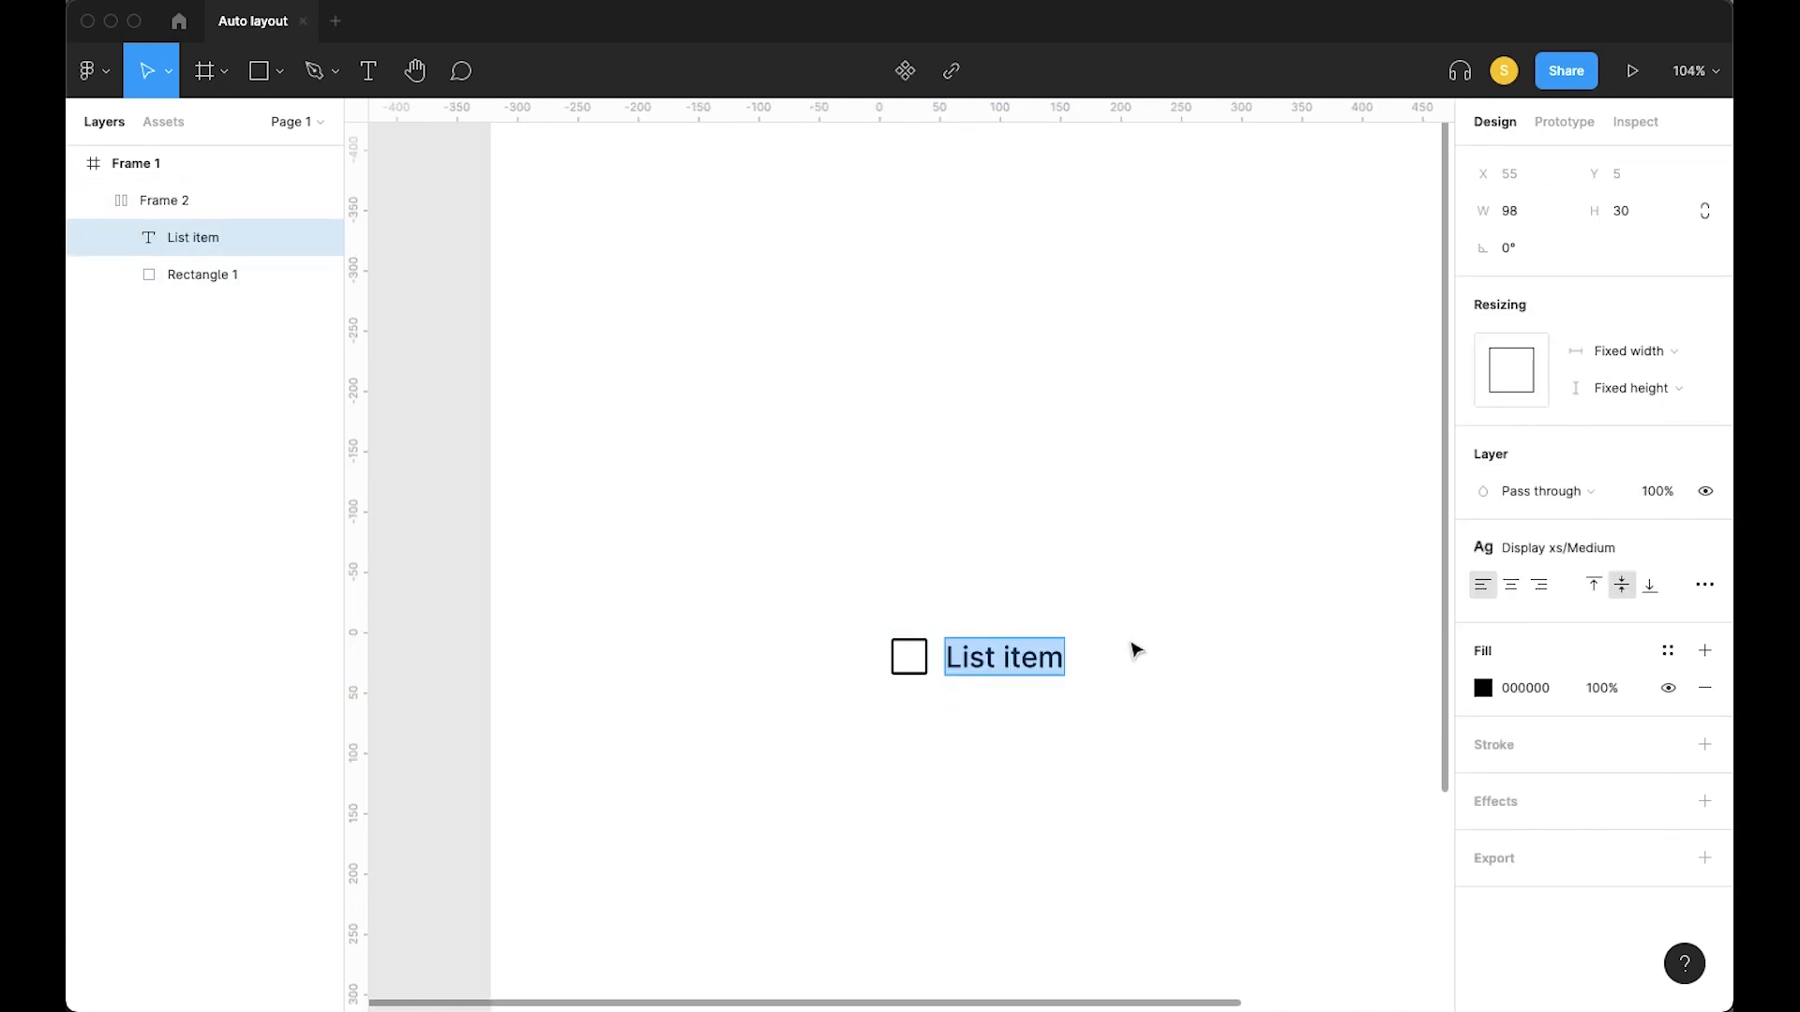
key(Escape)
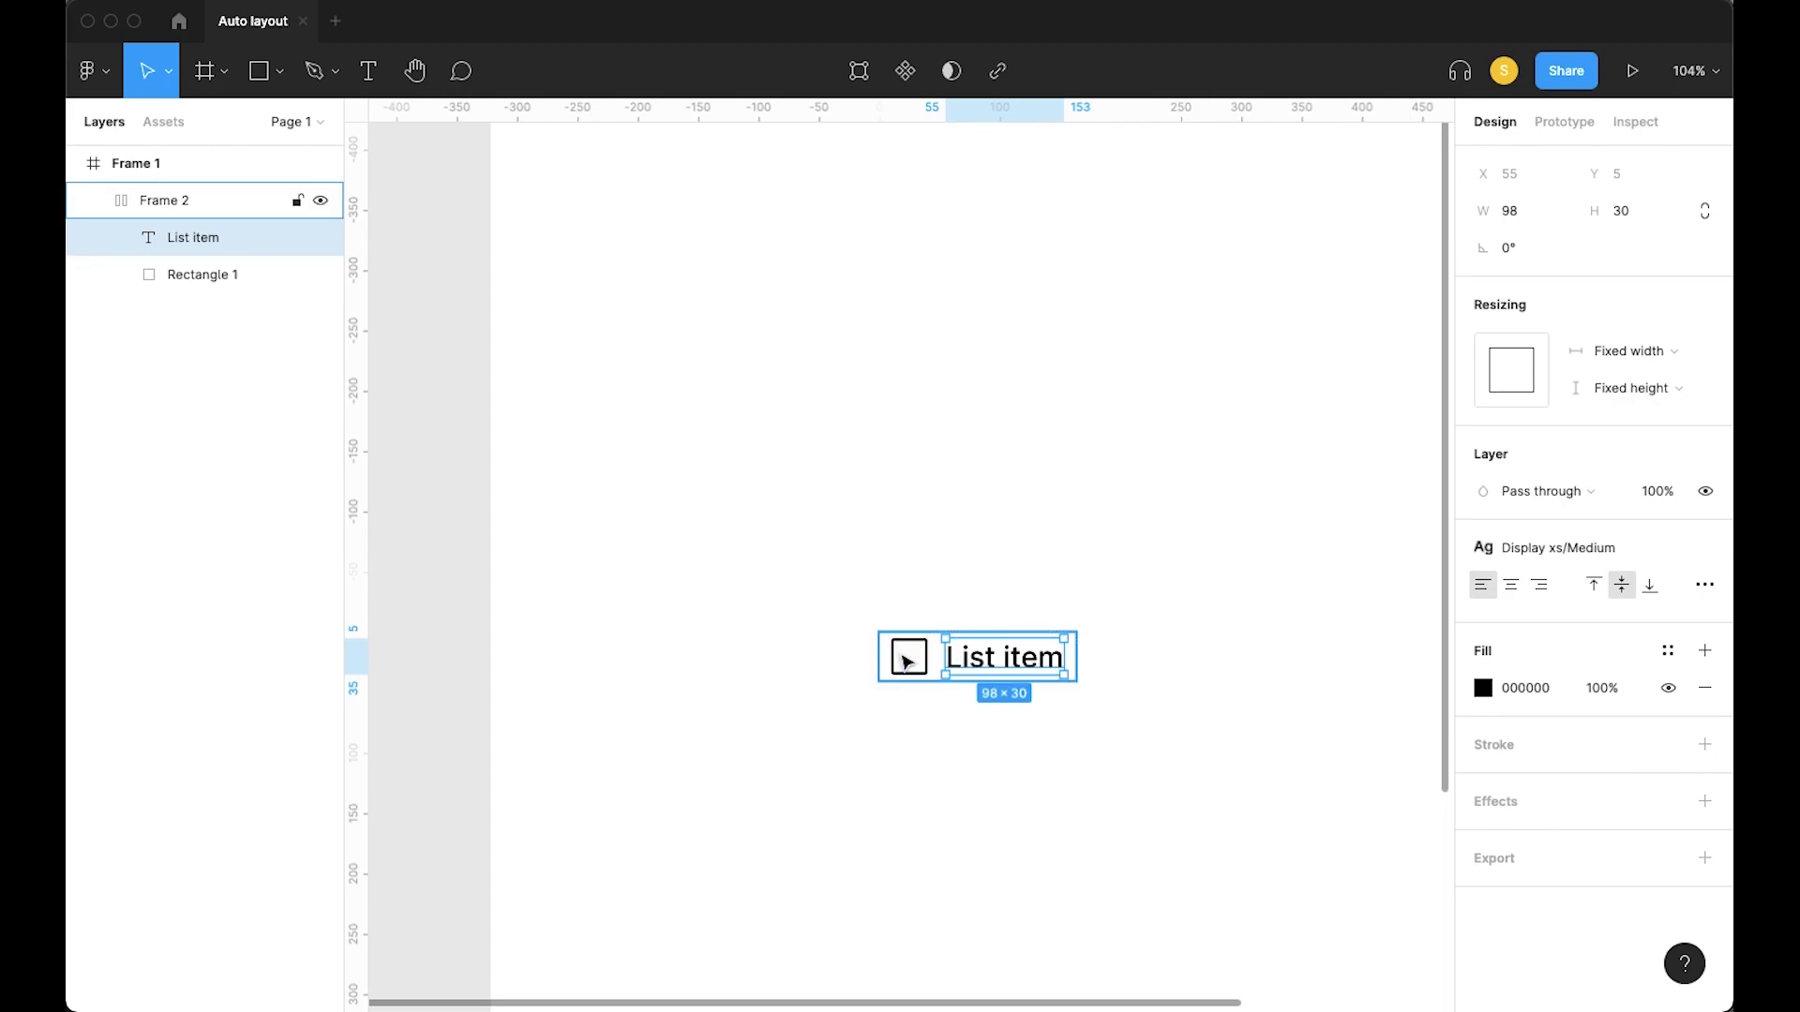
Set the "List item" label's horizontal and vertical resizing to Hug contents
click(884, 656)
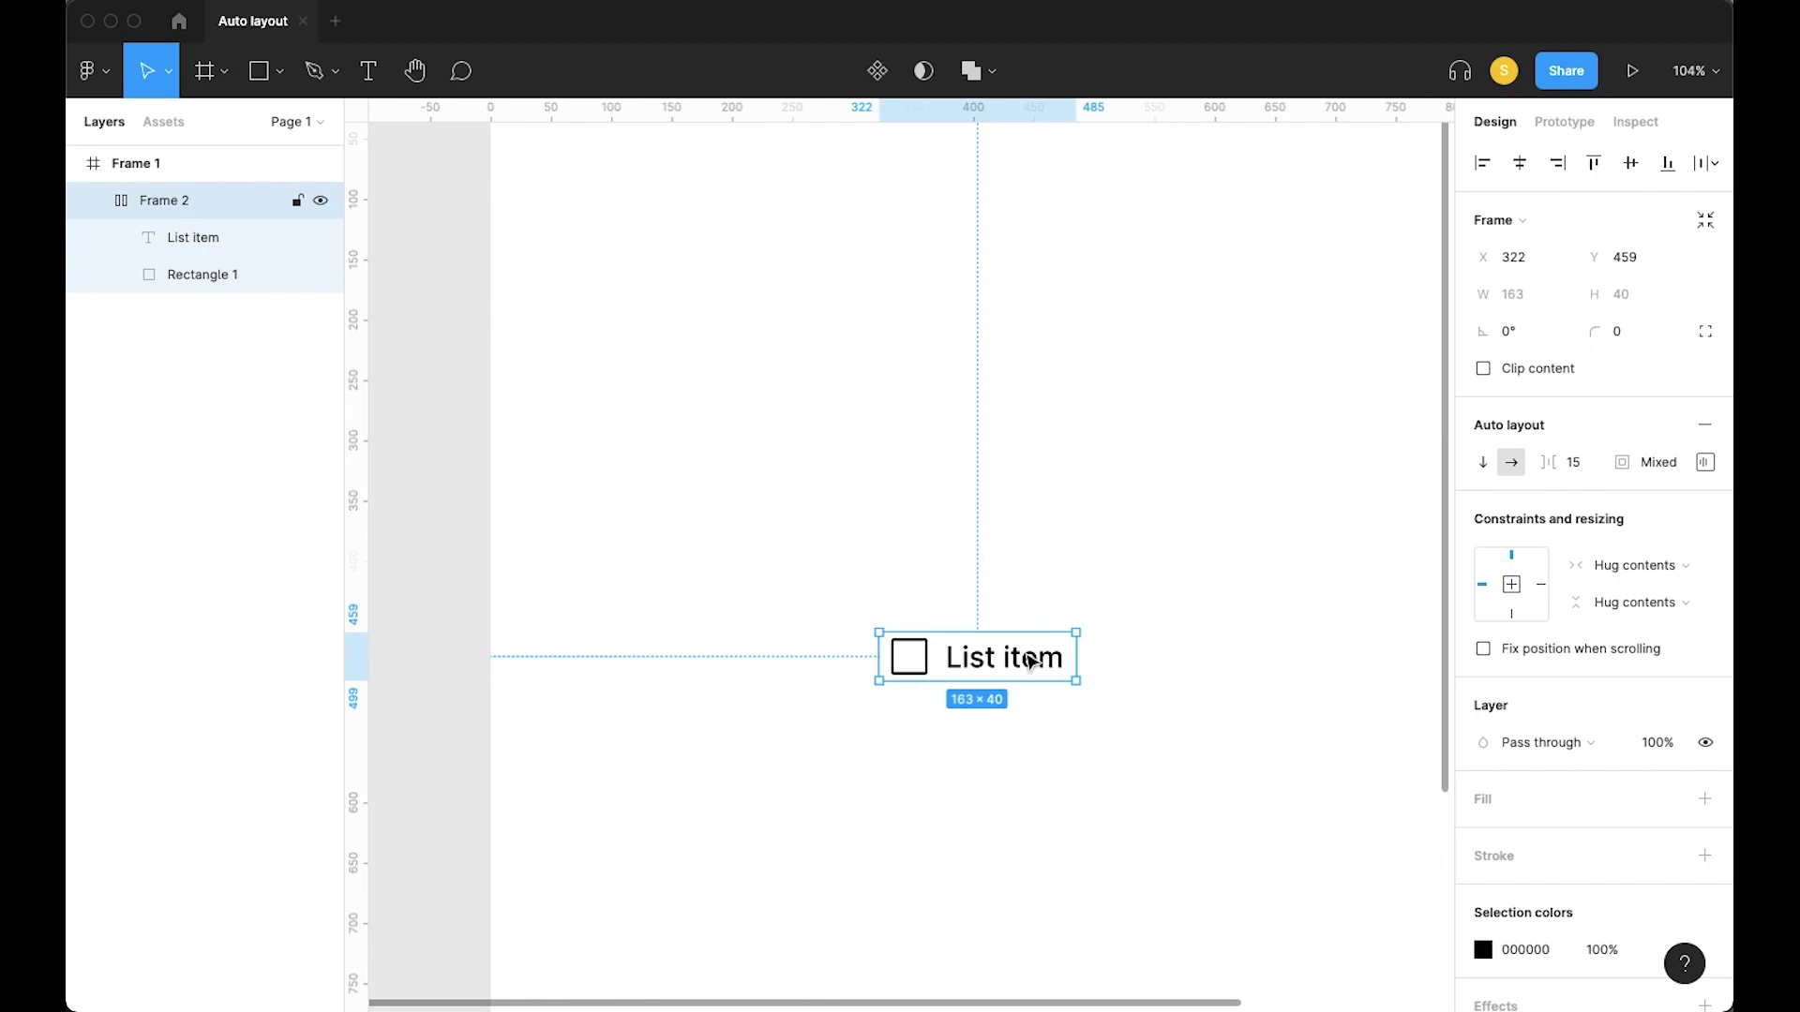
click(1030, 662)
click(1676, 352)
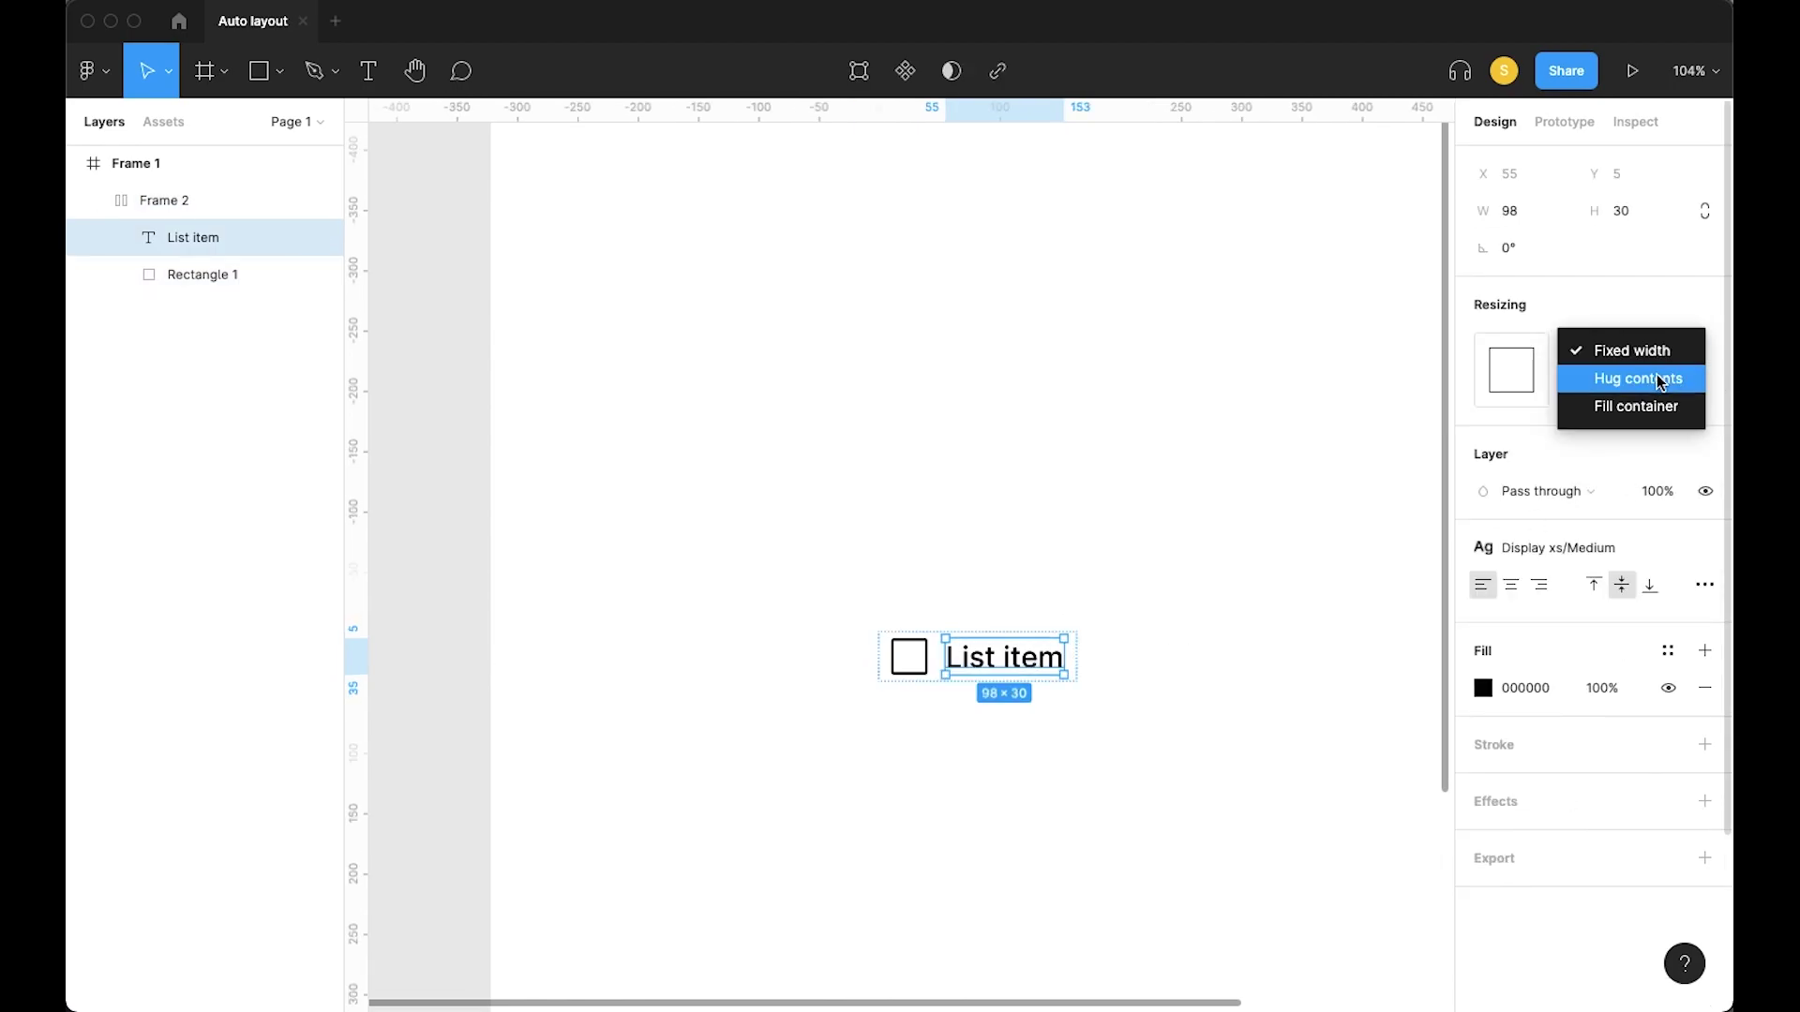
click(1652, 388)
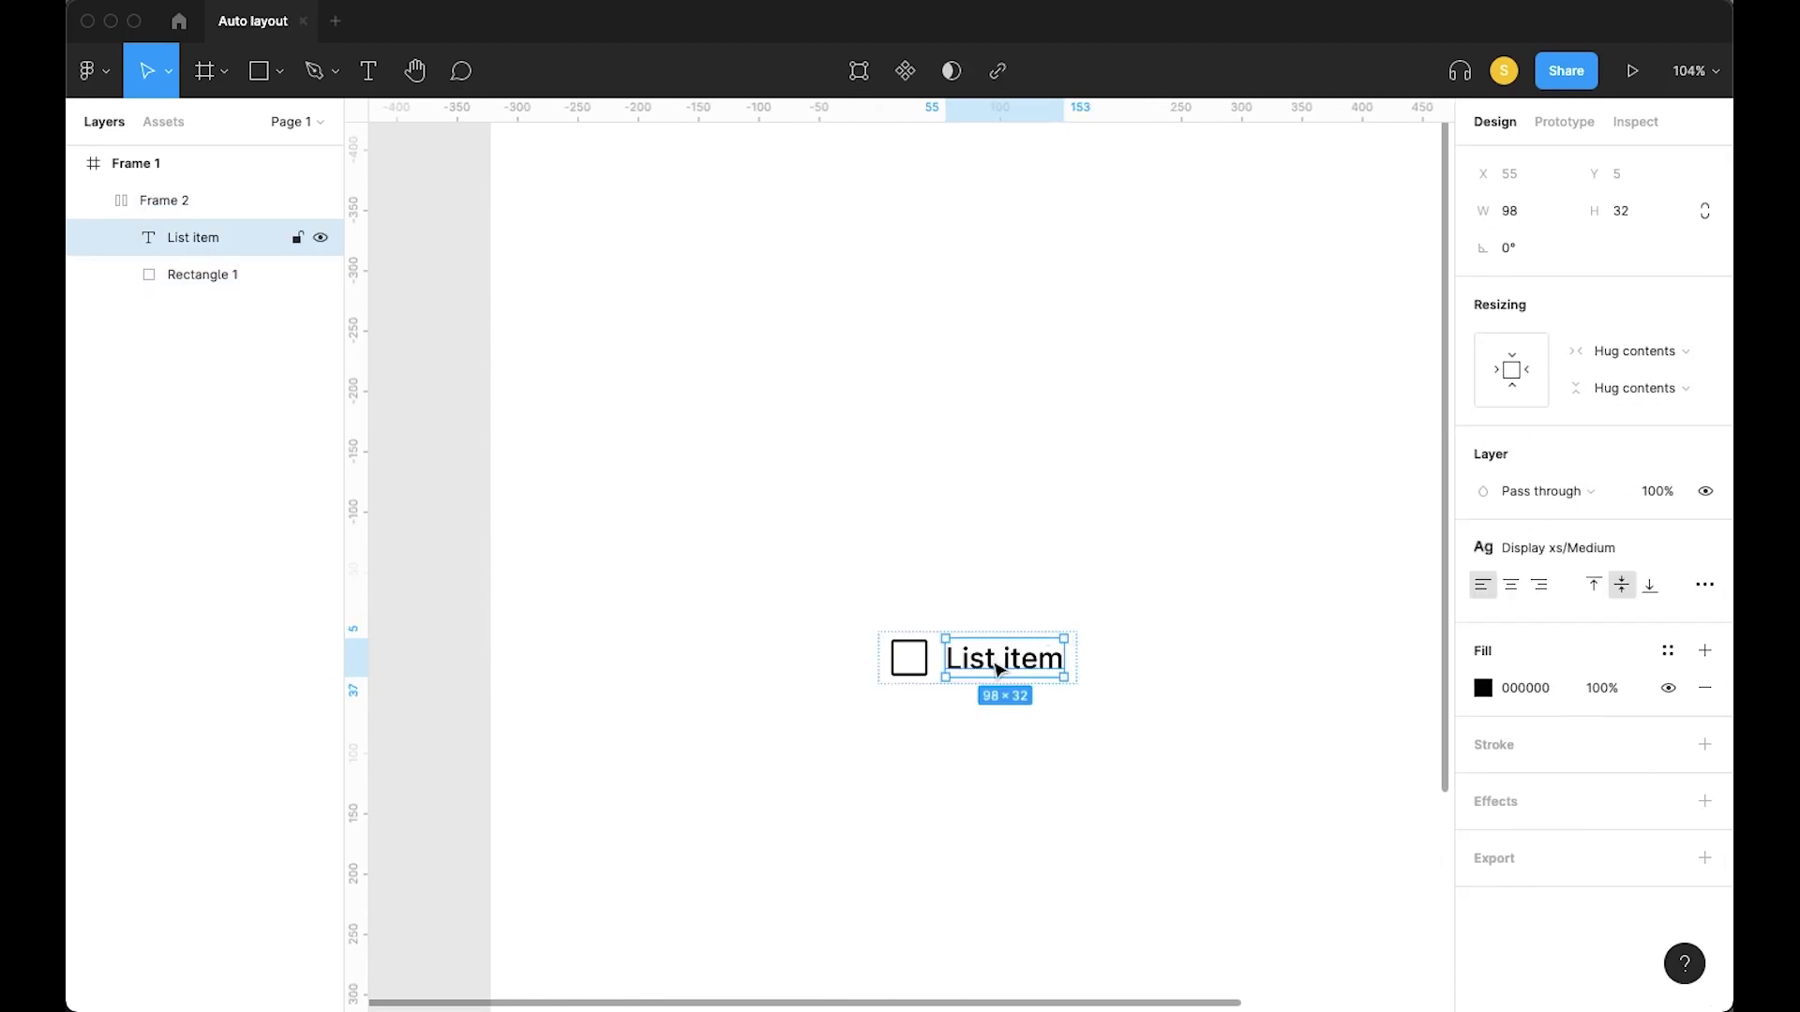
Replace the list item's label text with "Cofee at 4pm tonight"
double_click(1001, 662)
key(BackSpace)
text(Co)
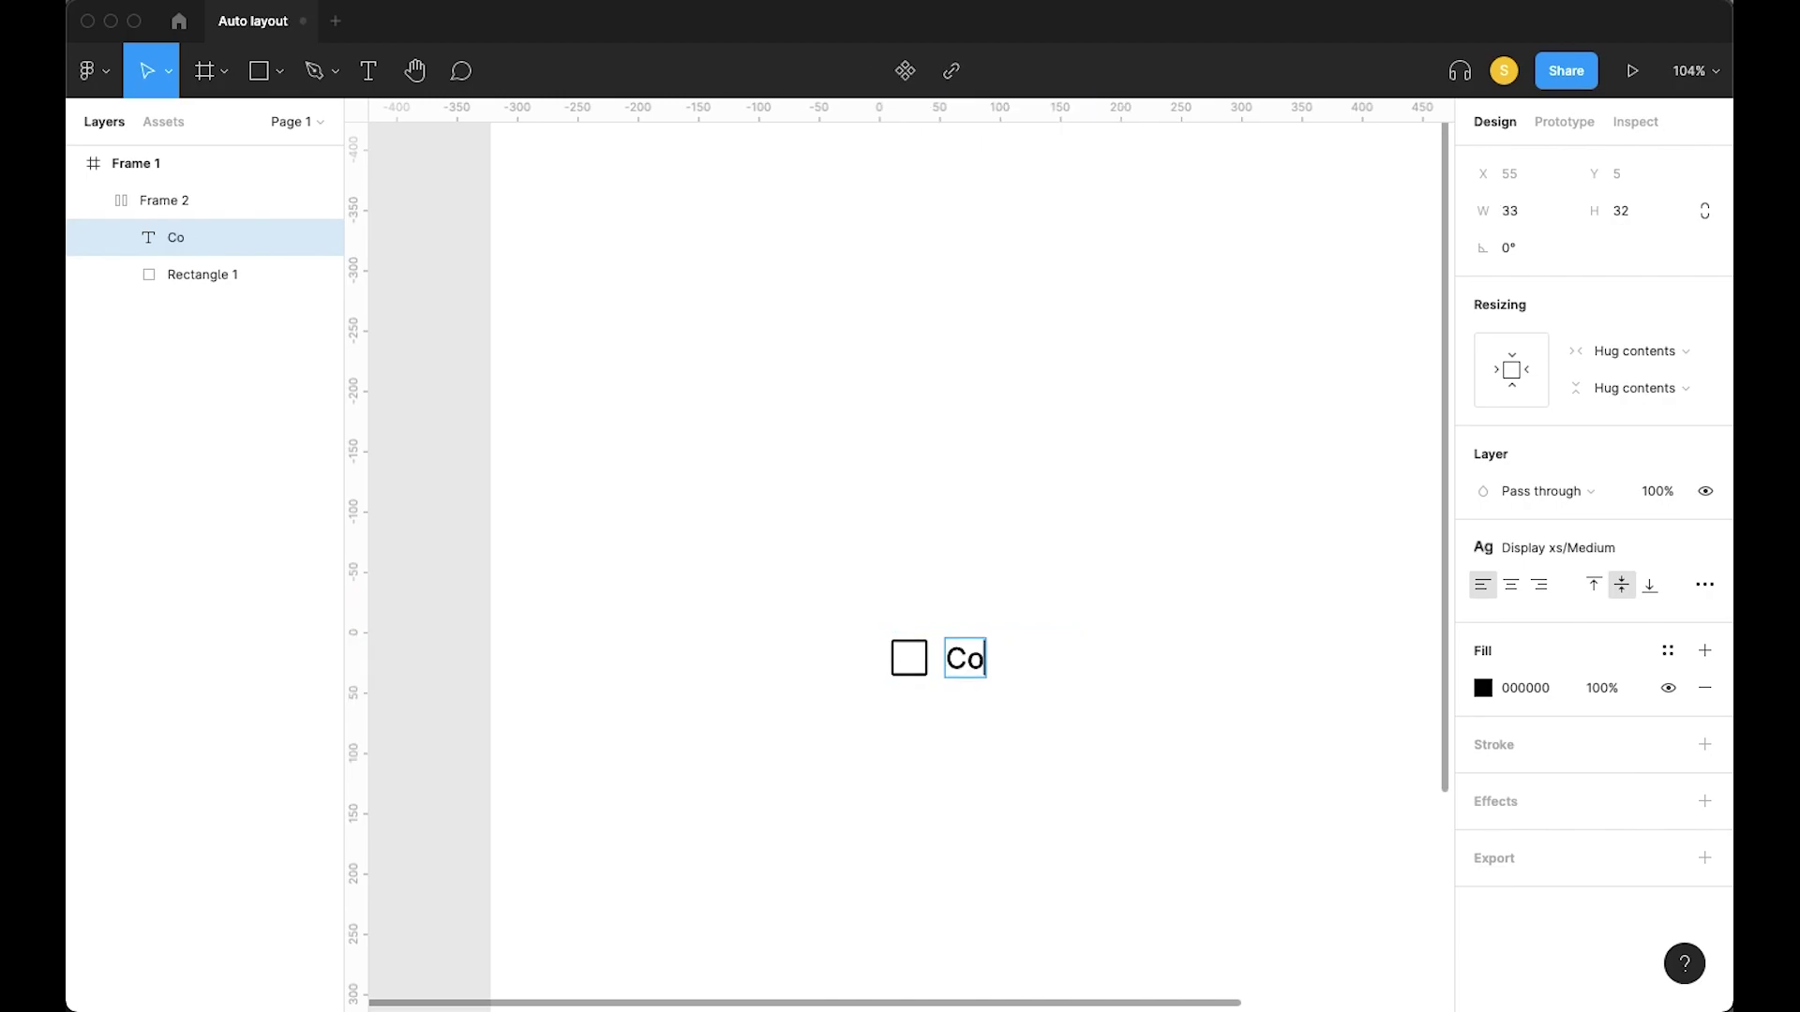
text(fee at 4pm tonght)
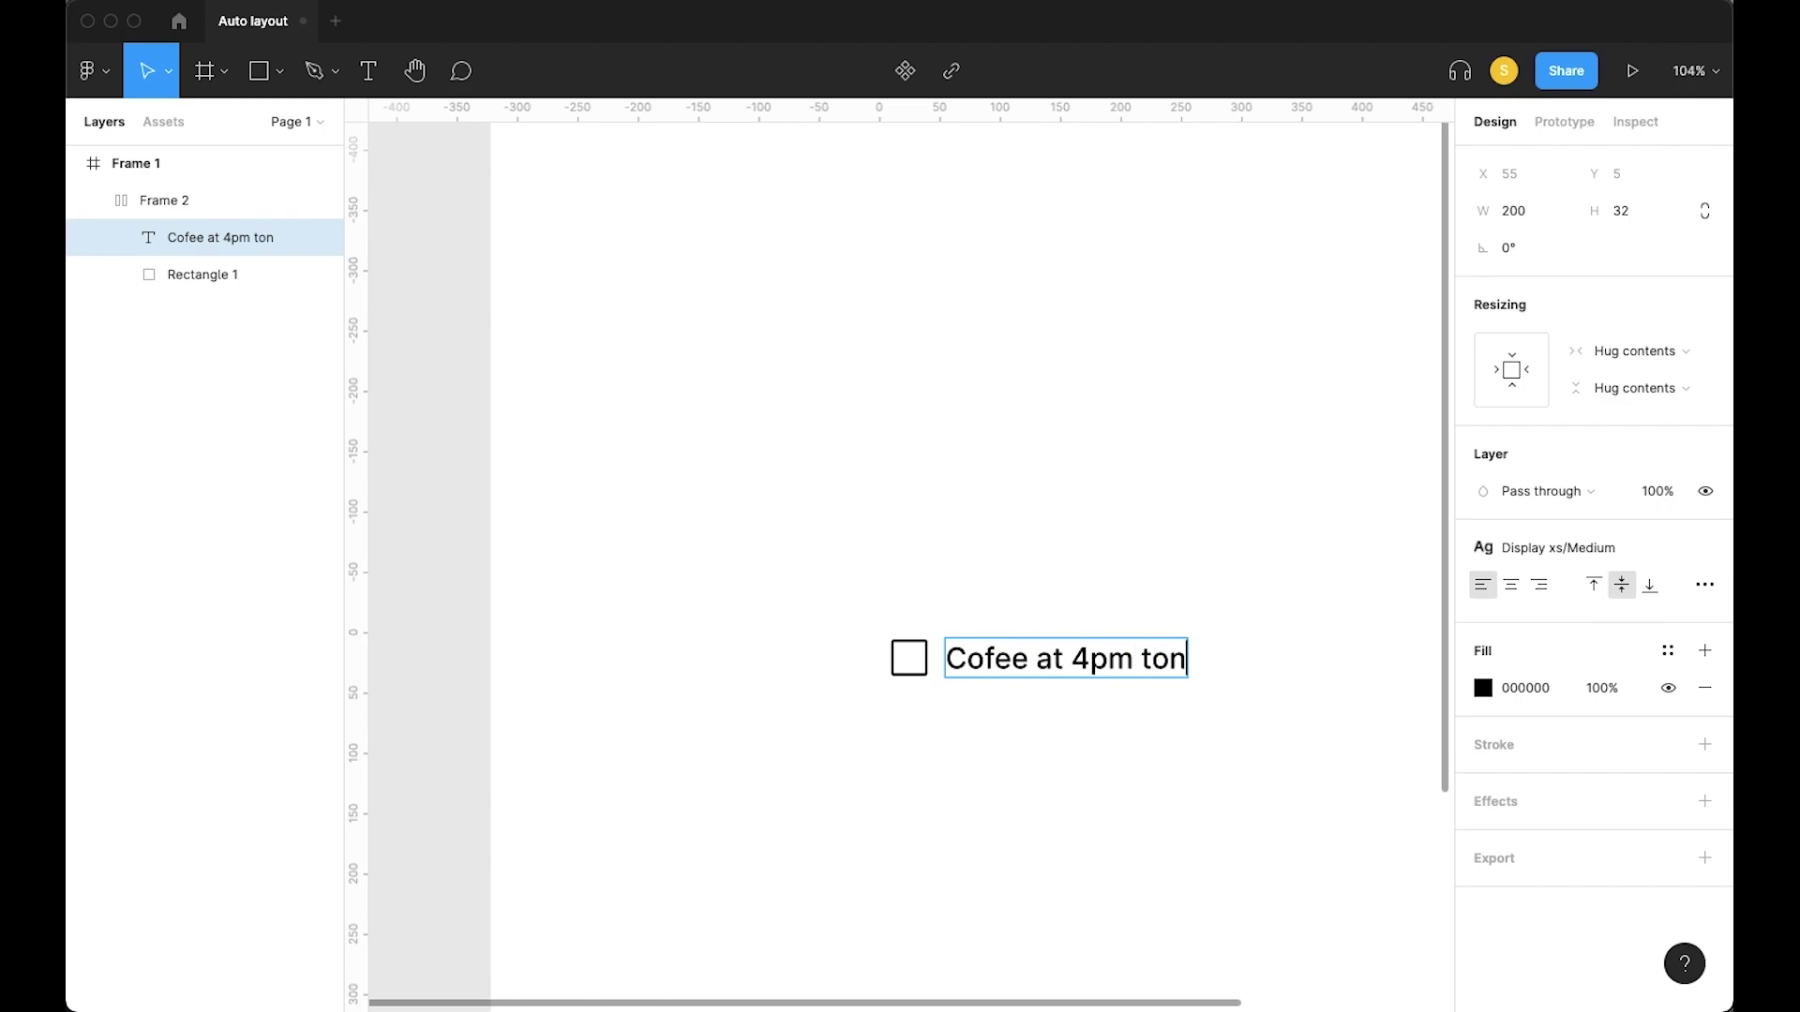
key(BackSpace)
key(BackSpace)
key(BackSpace)
text(ight)
key(Escape)
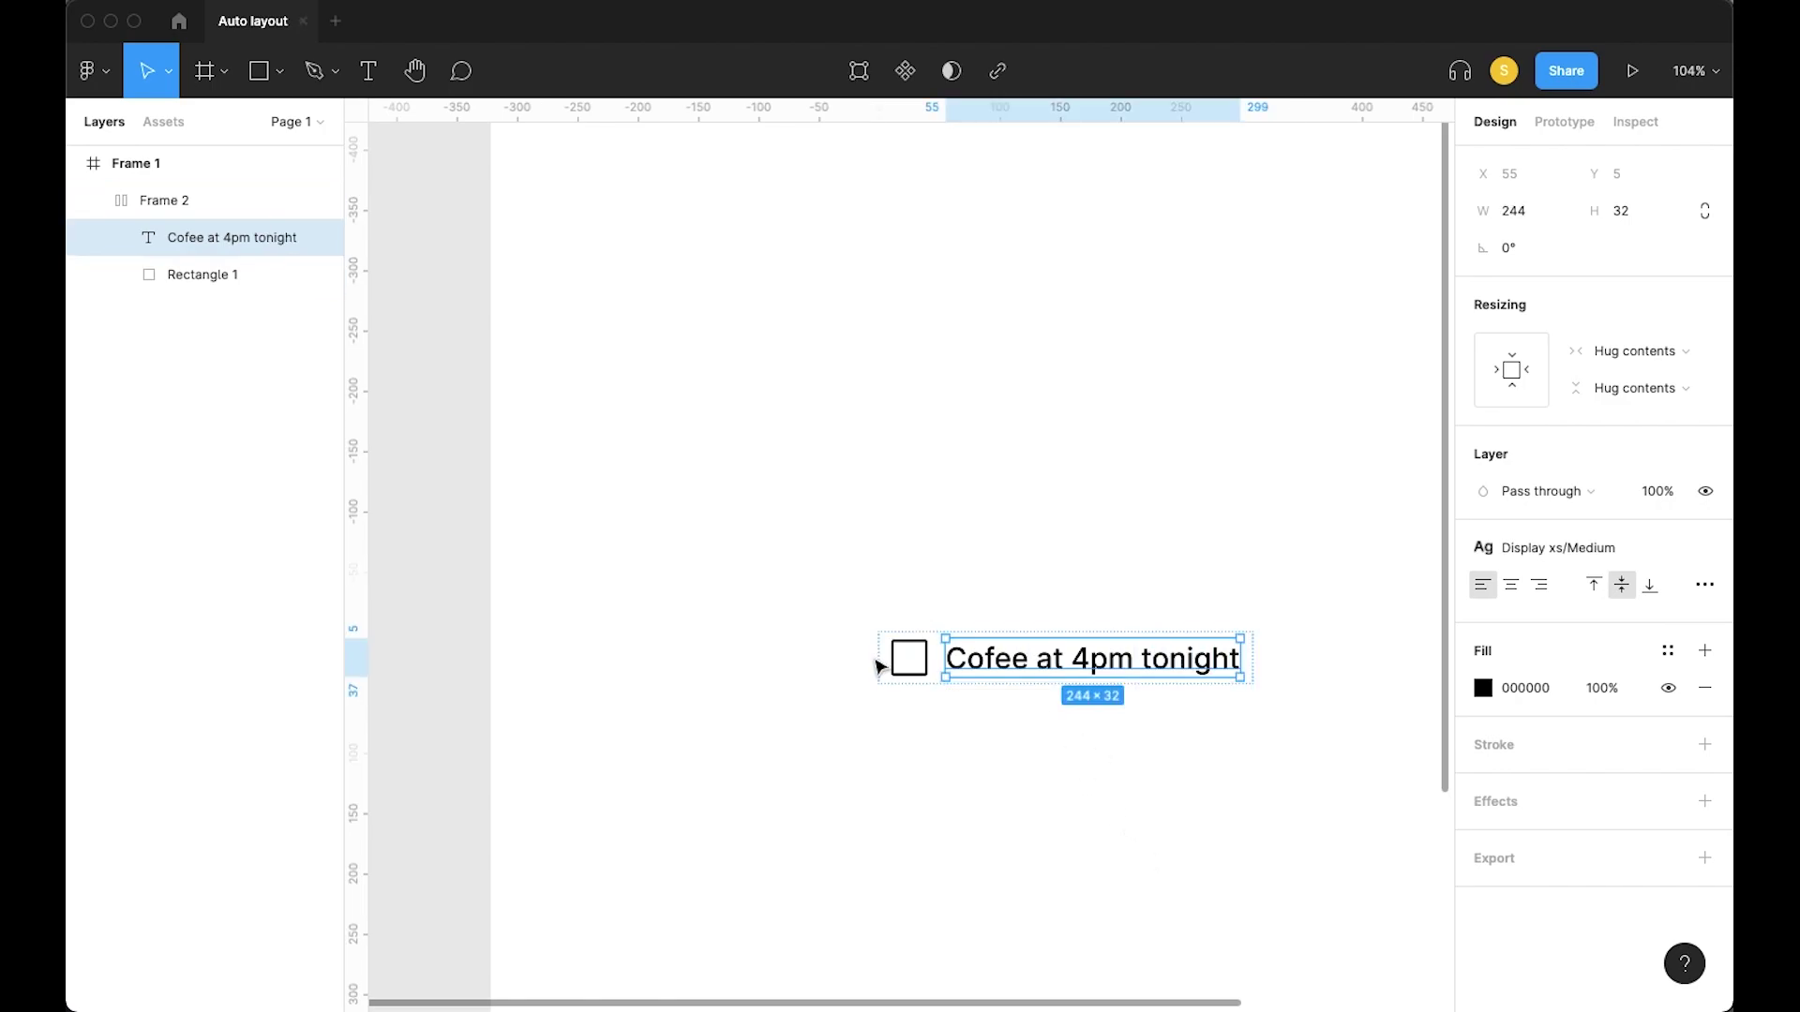
Correct the spelling in the label so it reads "Coffee at 4pm tonight"
click(876, 636)
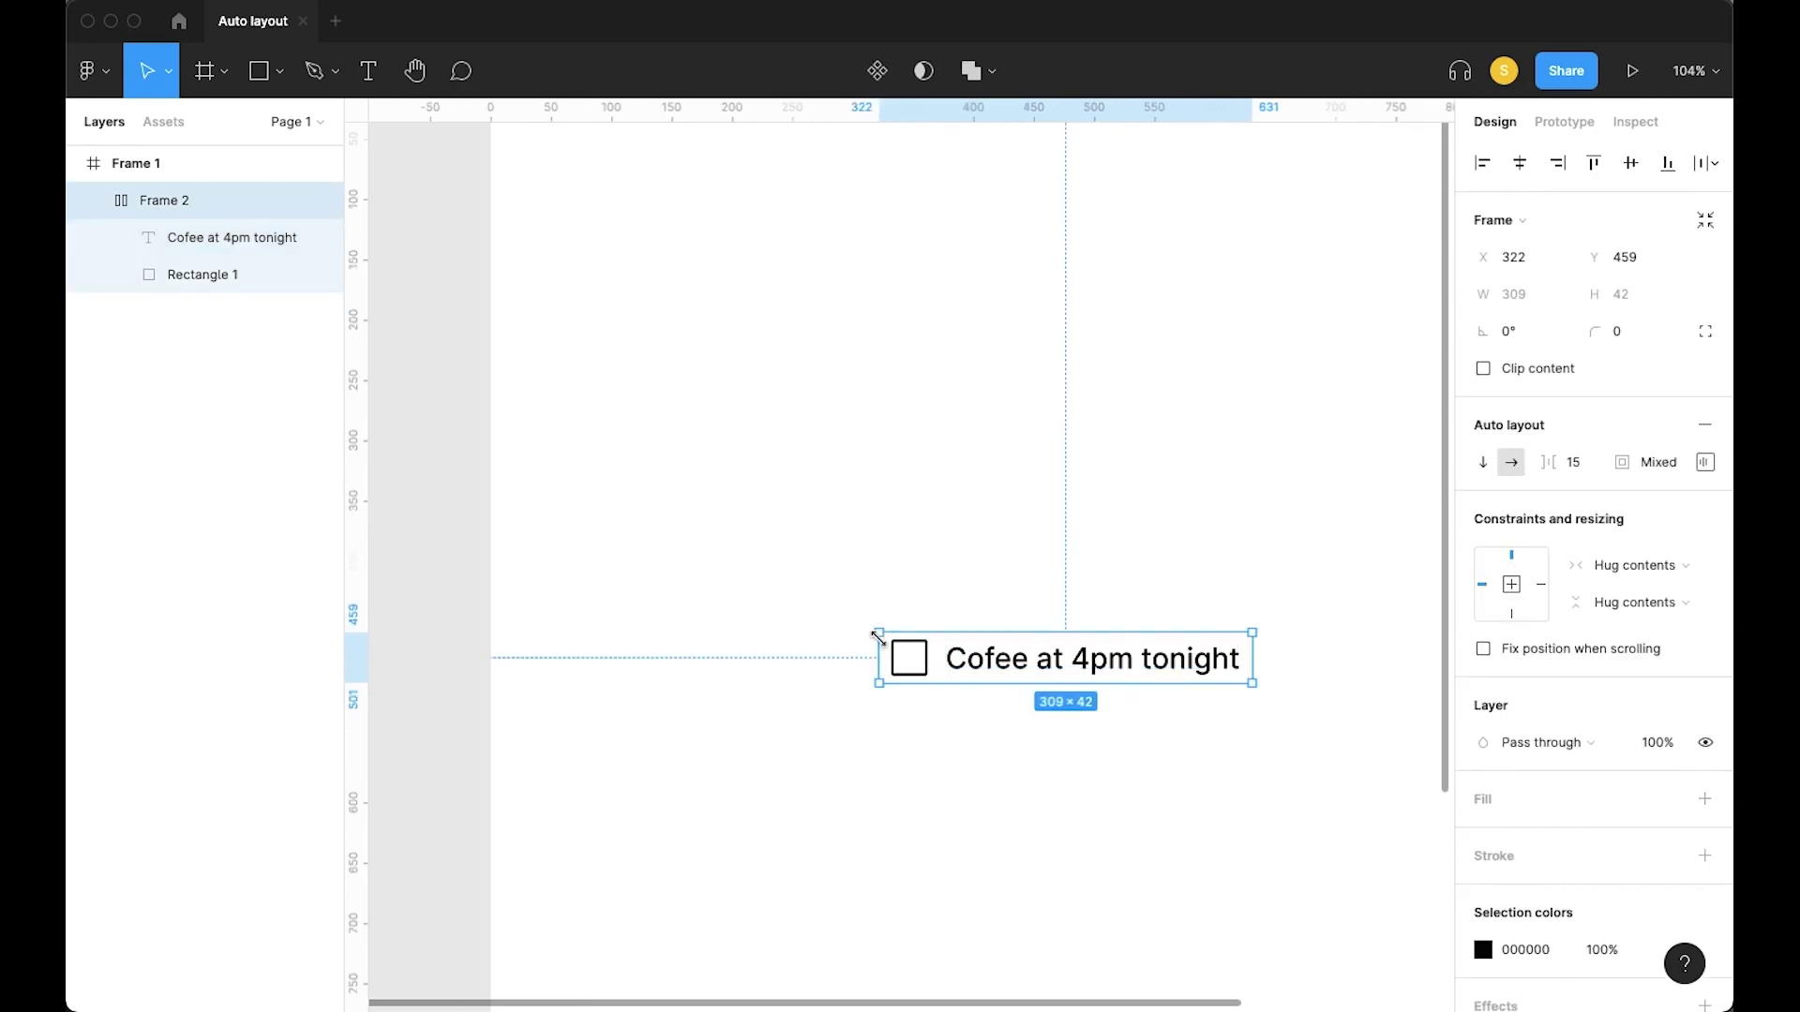
click(1003, 667)
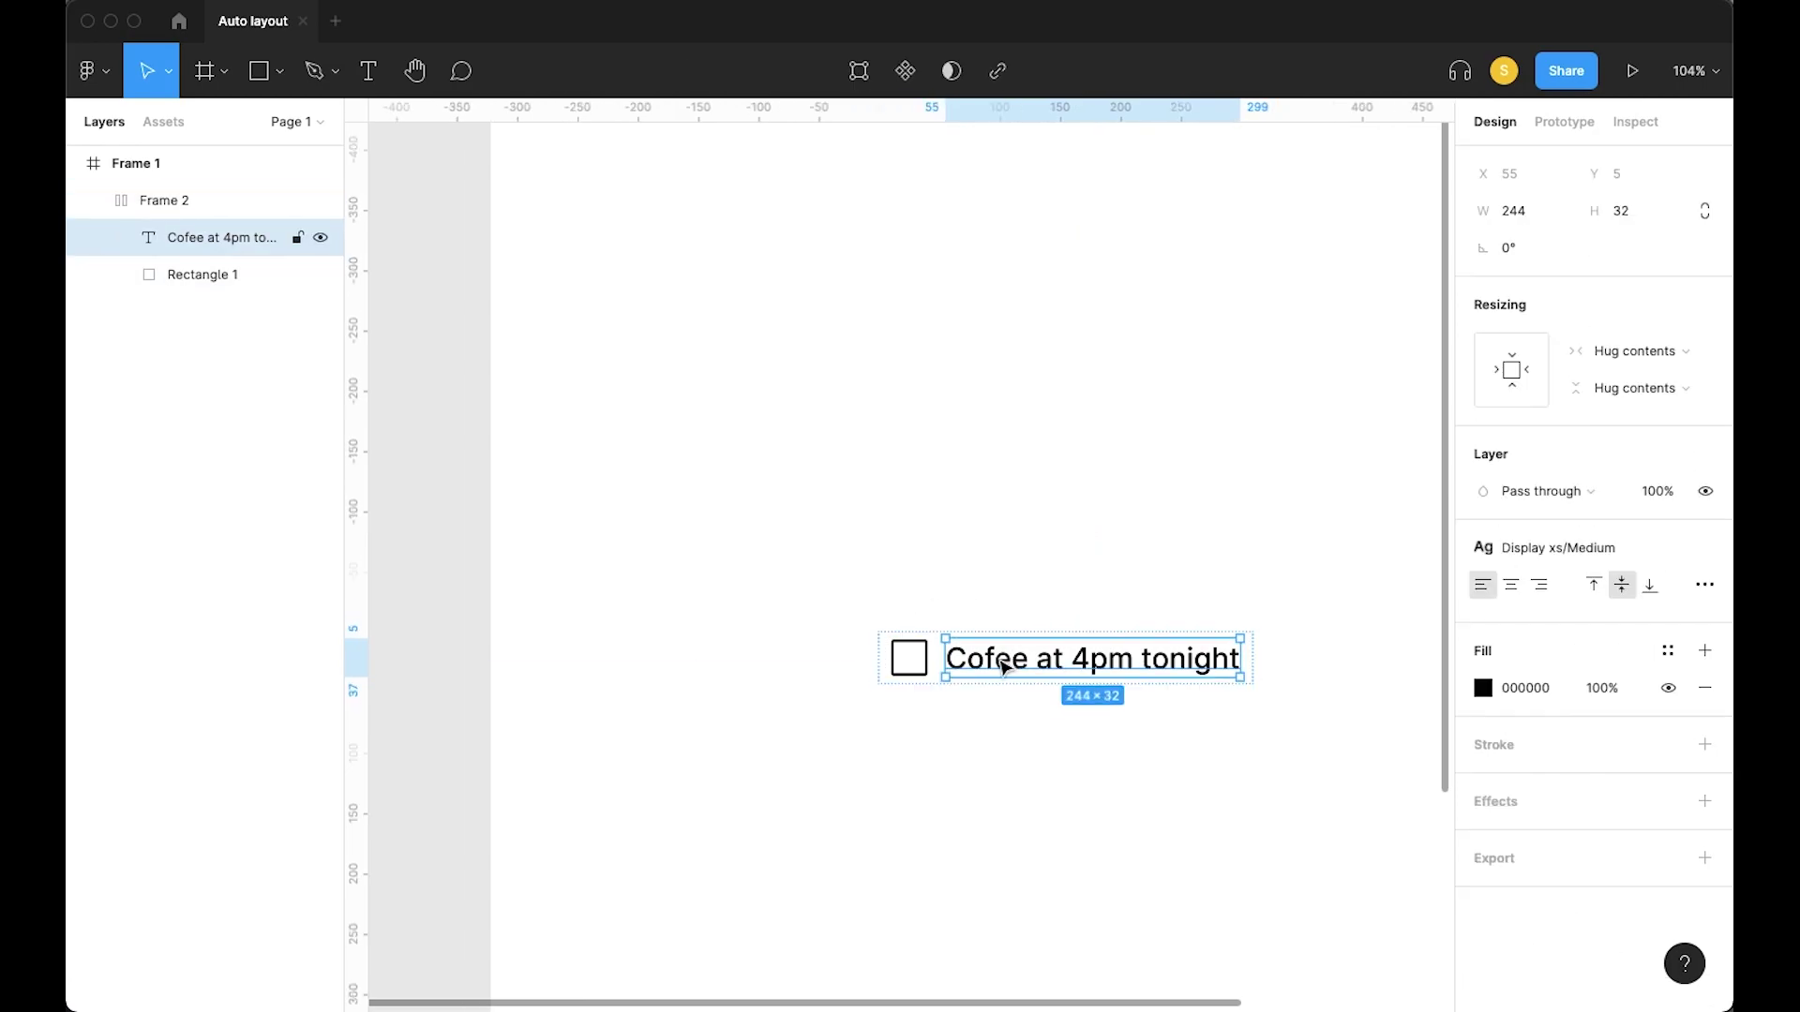
key(Return)
click(993, 661)
text(f)
key(Escape)
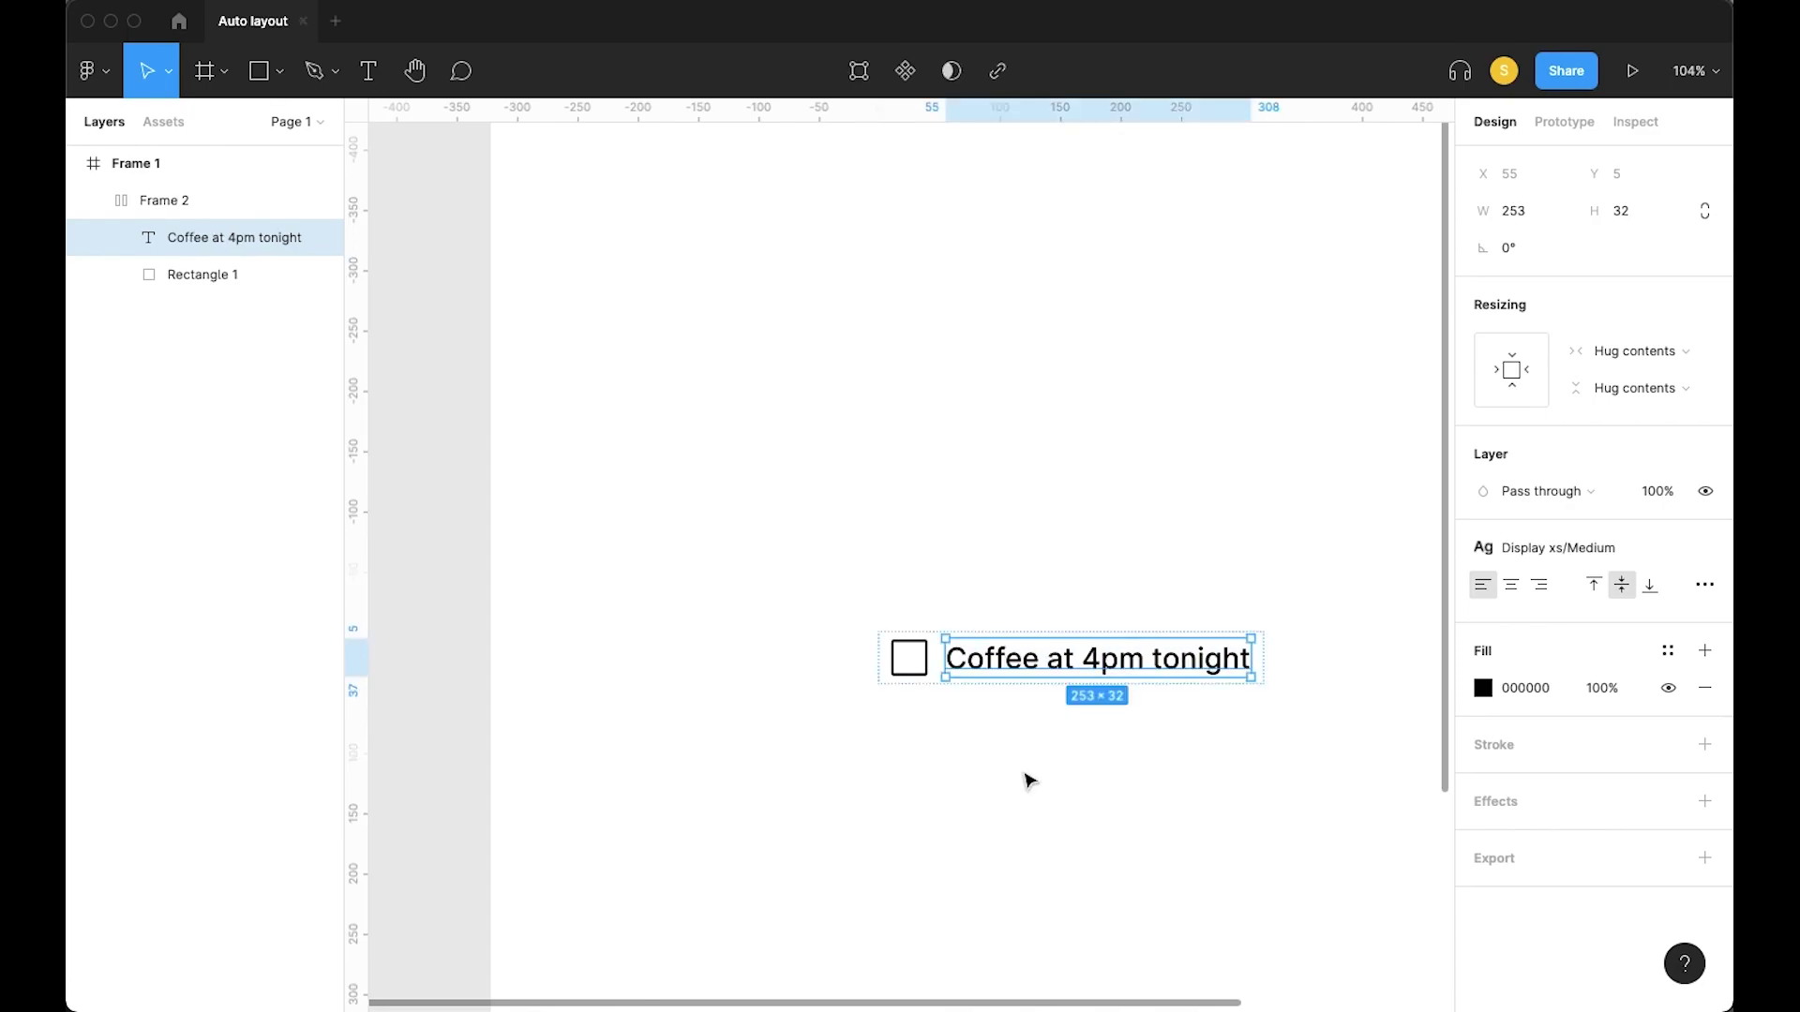
Duplicate the "Coffee at 4pm tonight" list item and place the copy directly below the original, at about Y 520
click(1025, 776)
click(886, 668)
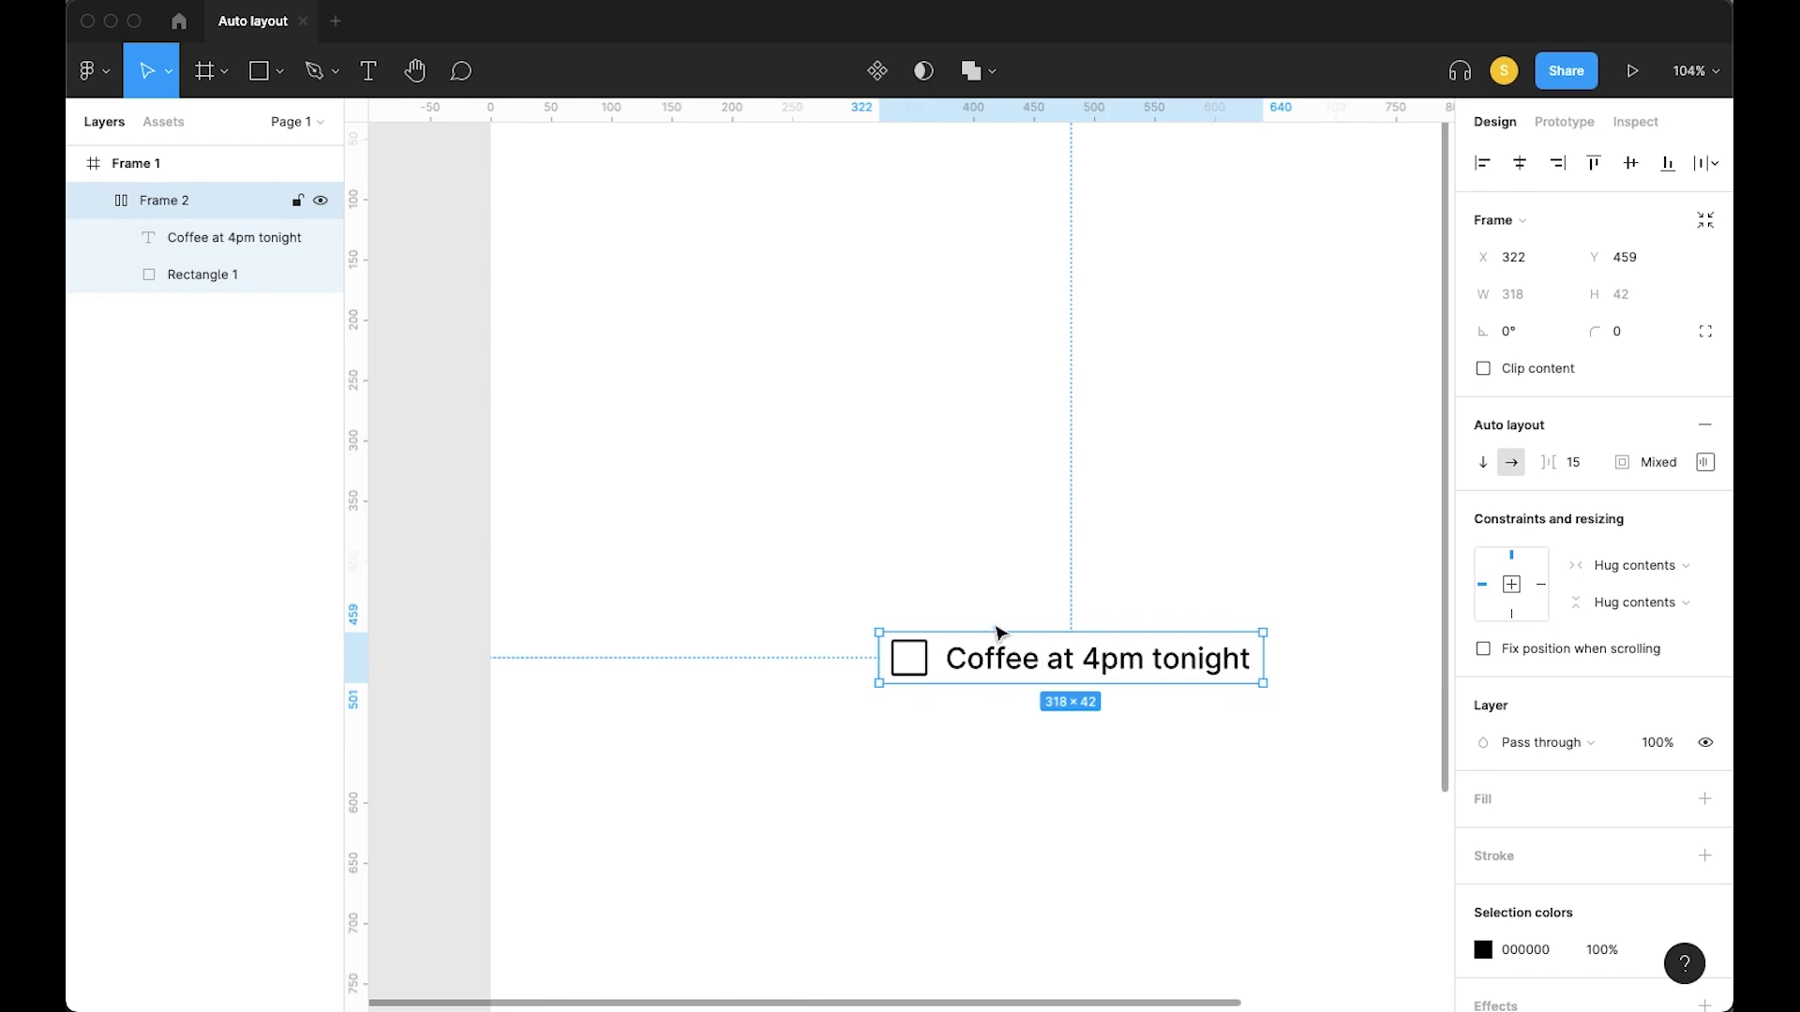
click(965, 618)
click(979, 661)
scroll(979, 661, down, 5)
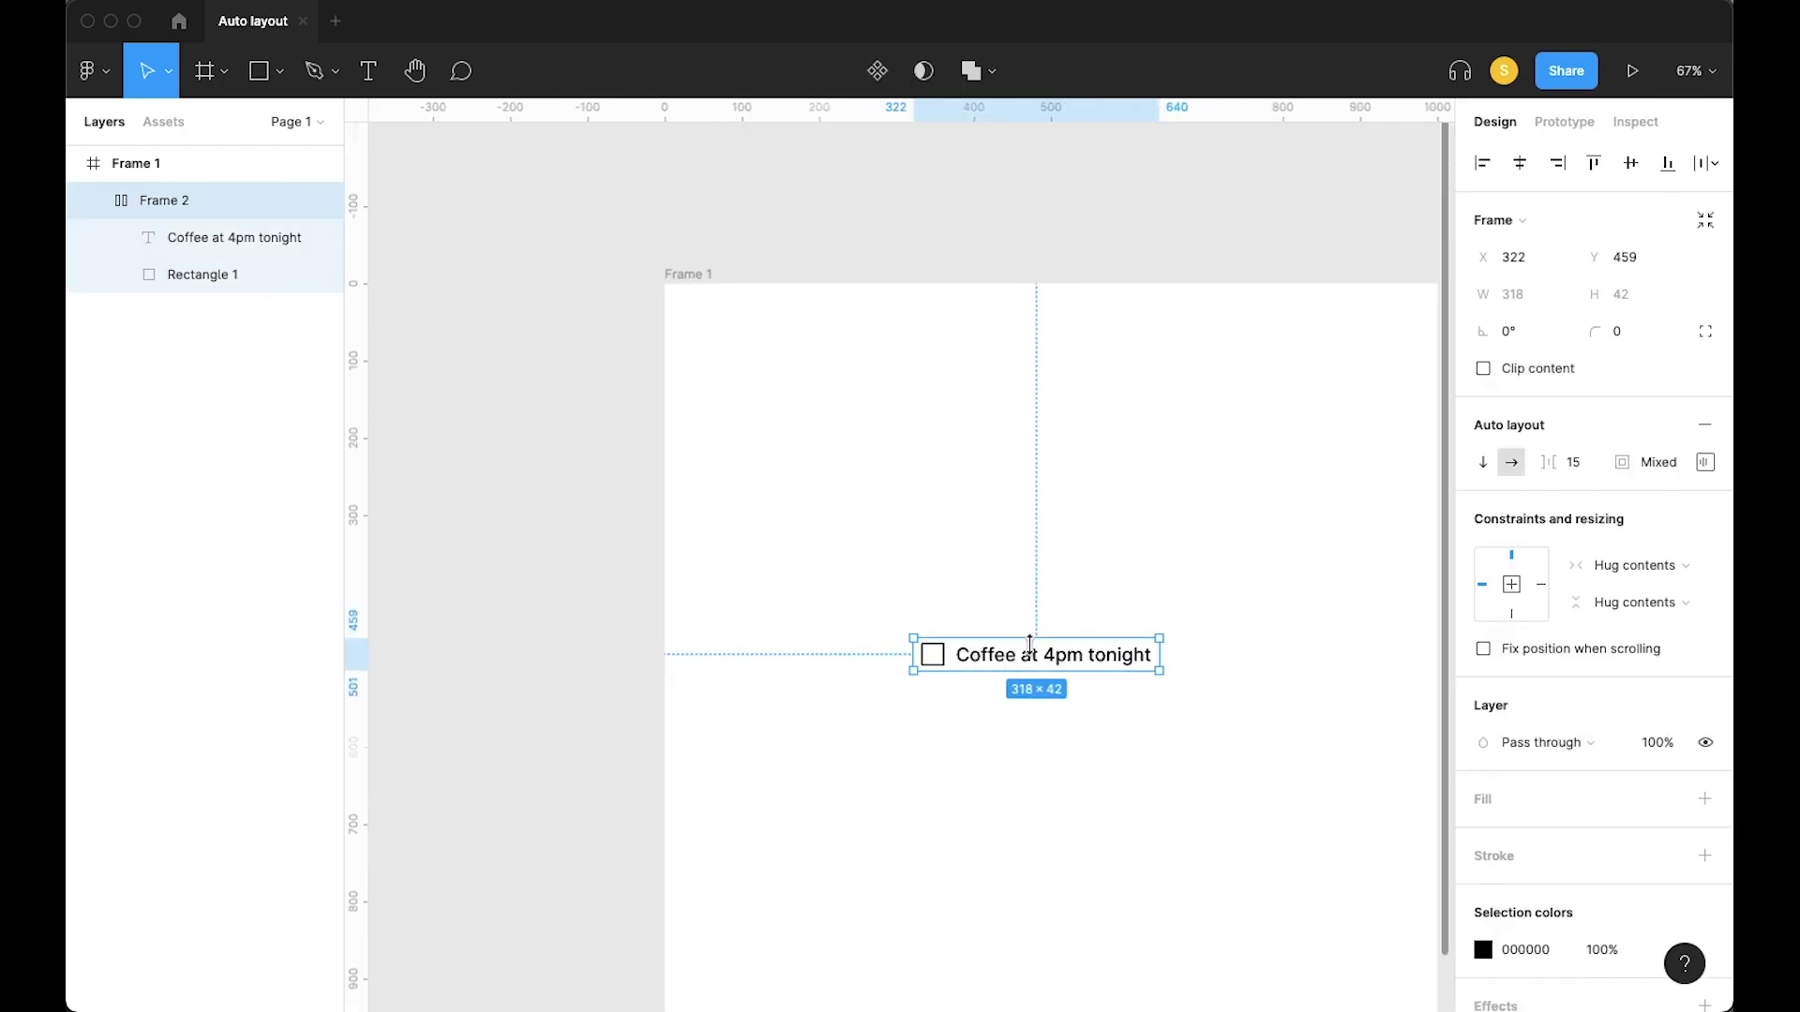
click(988, 681)
click(1024, 664)
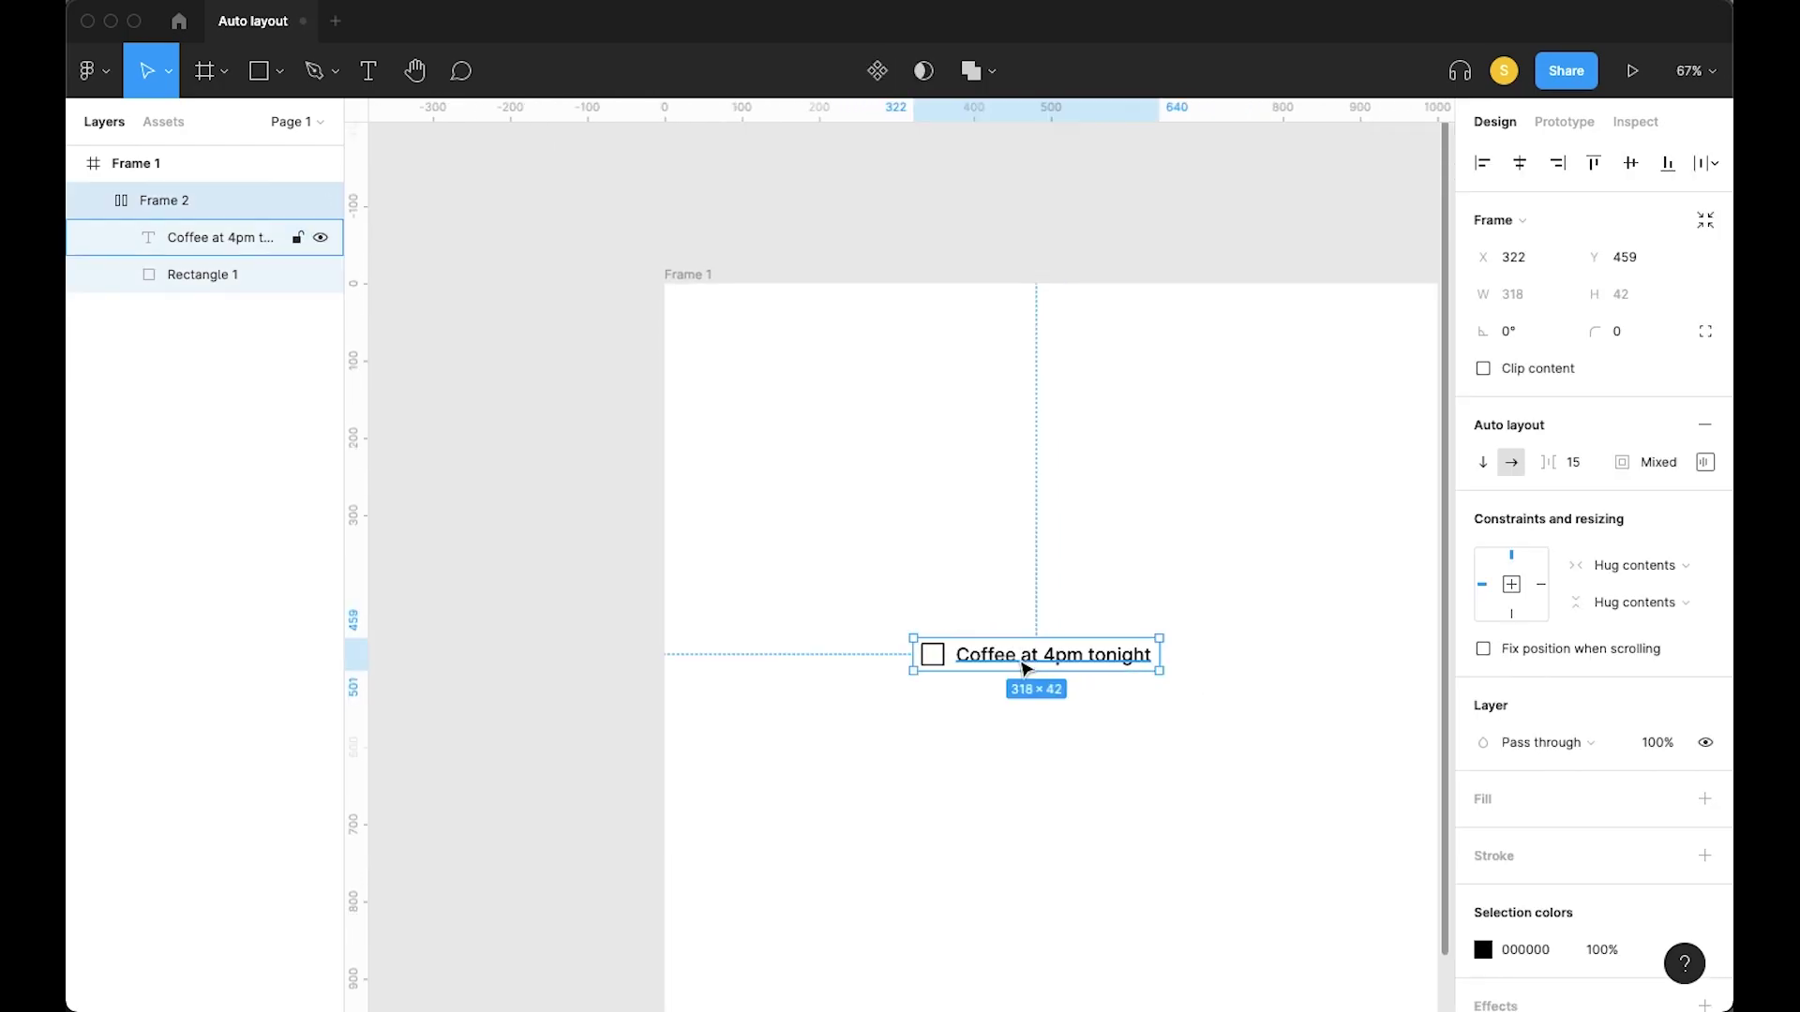
key(super+d)
drag(1024, 675, 1017, 699)
double_click(1019, 701)
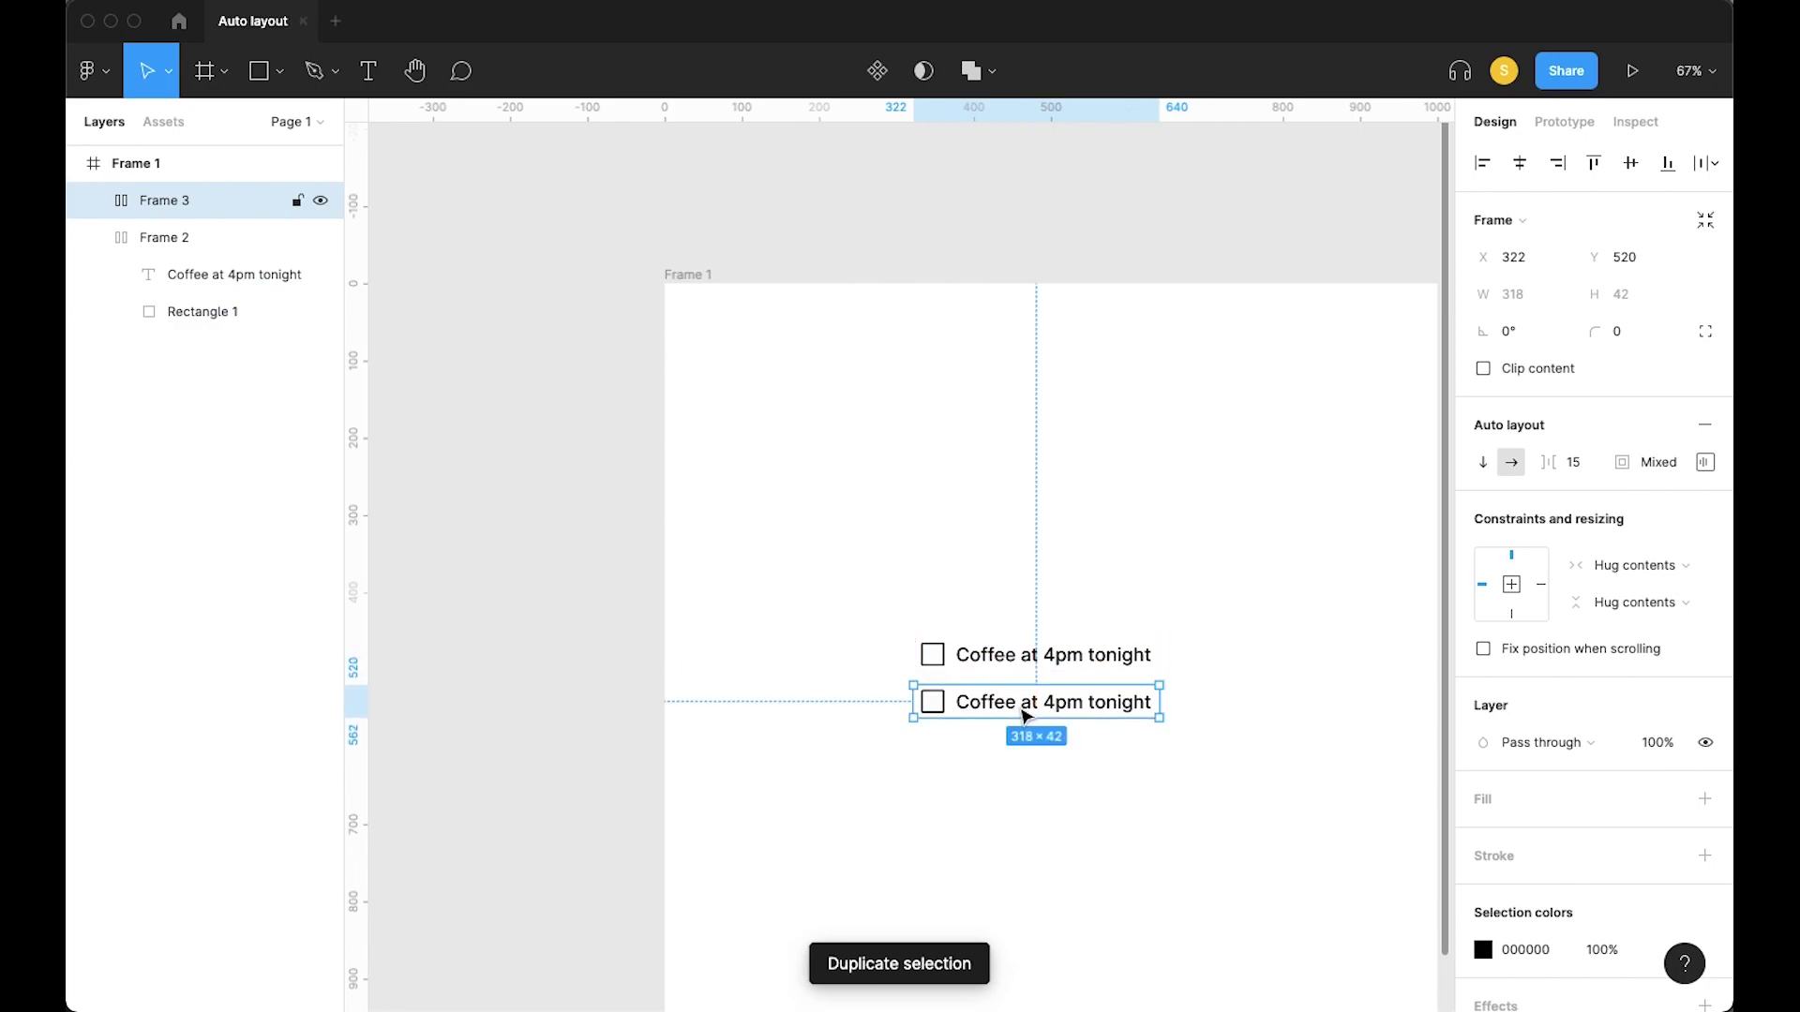
Change the label text of the duplicated list item to "List item"
double_click(1043, 707)
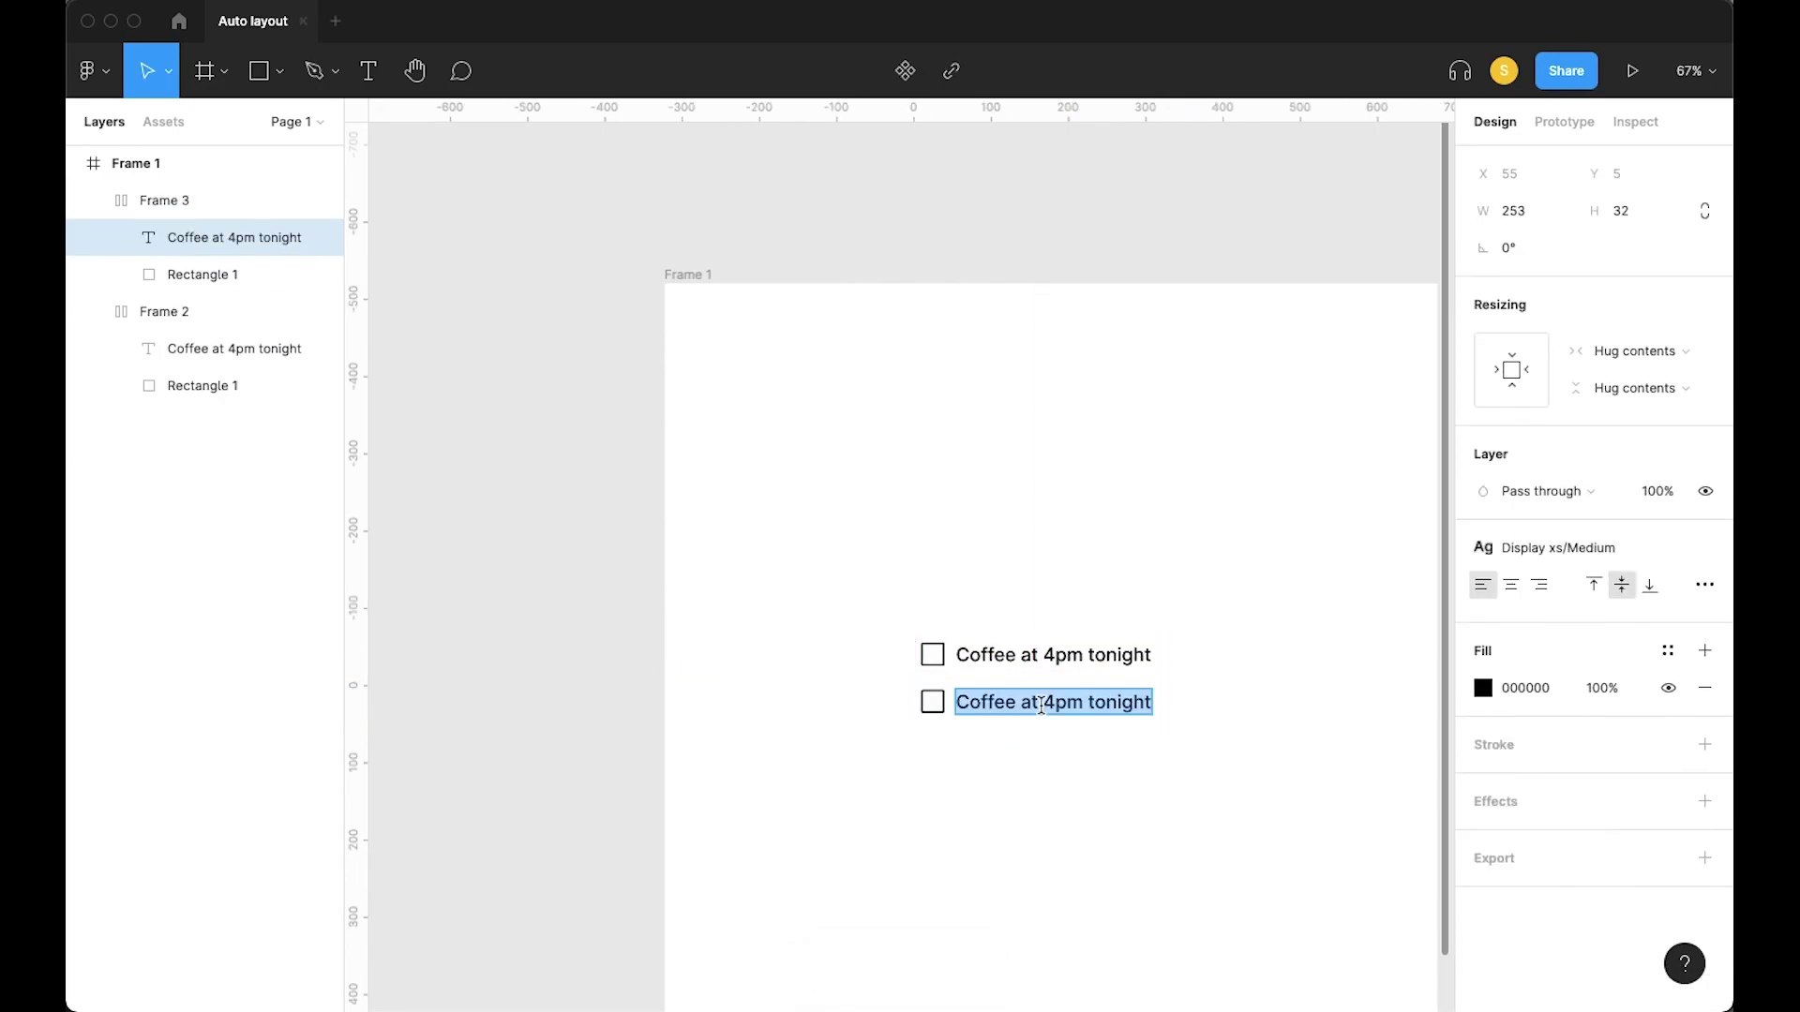
text(List item)
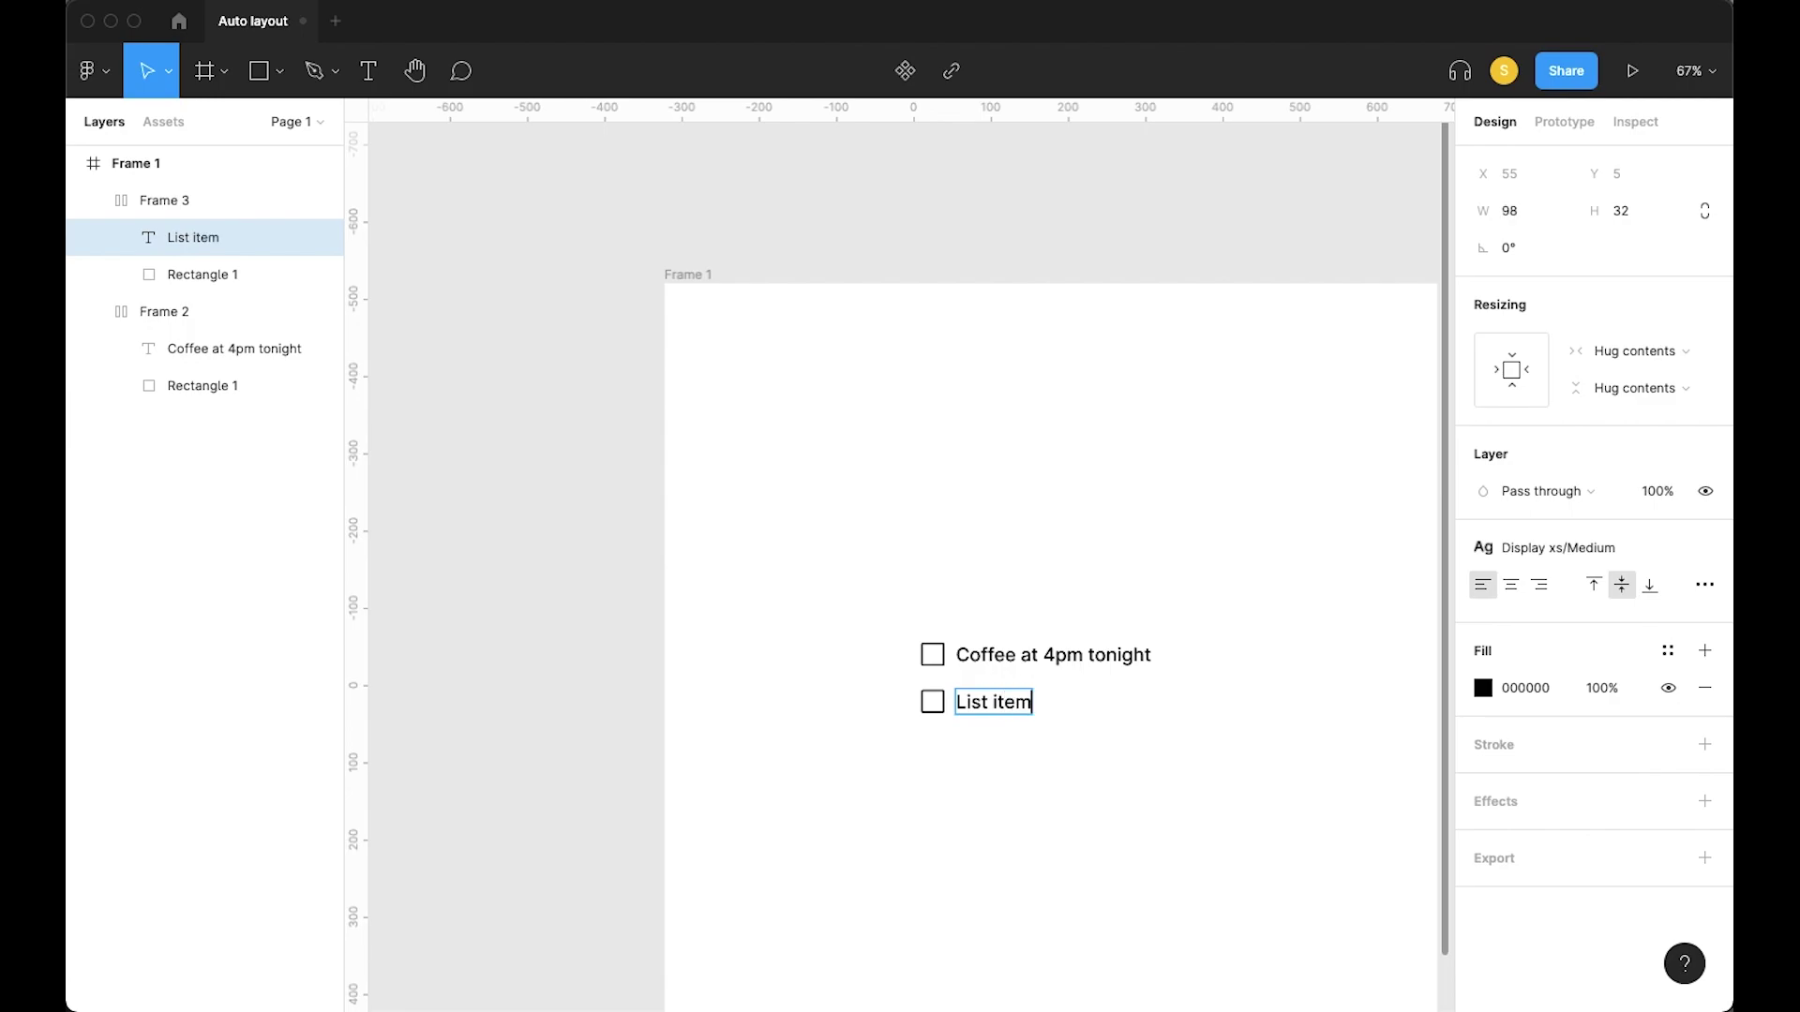
key(Escape)
click(1117, 719)
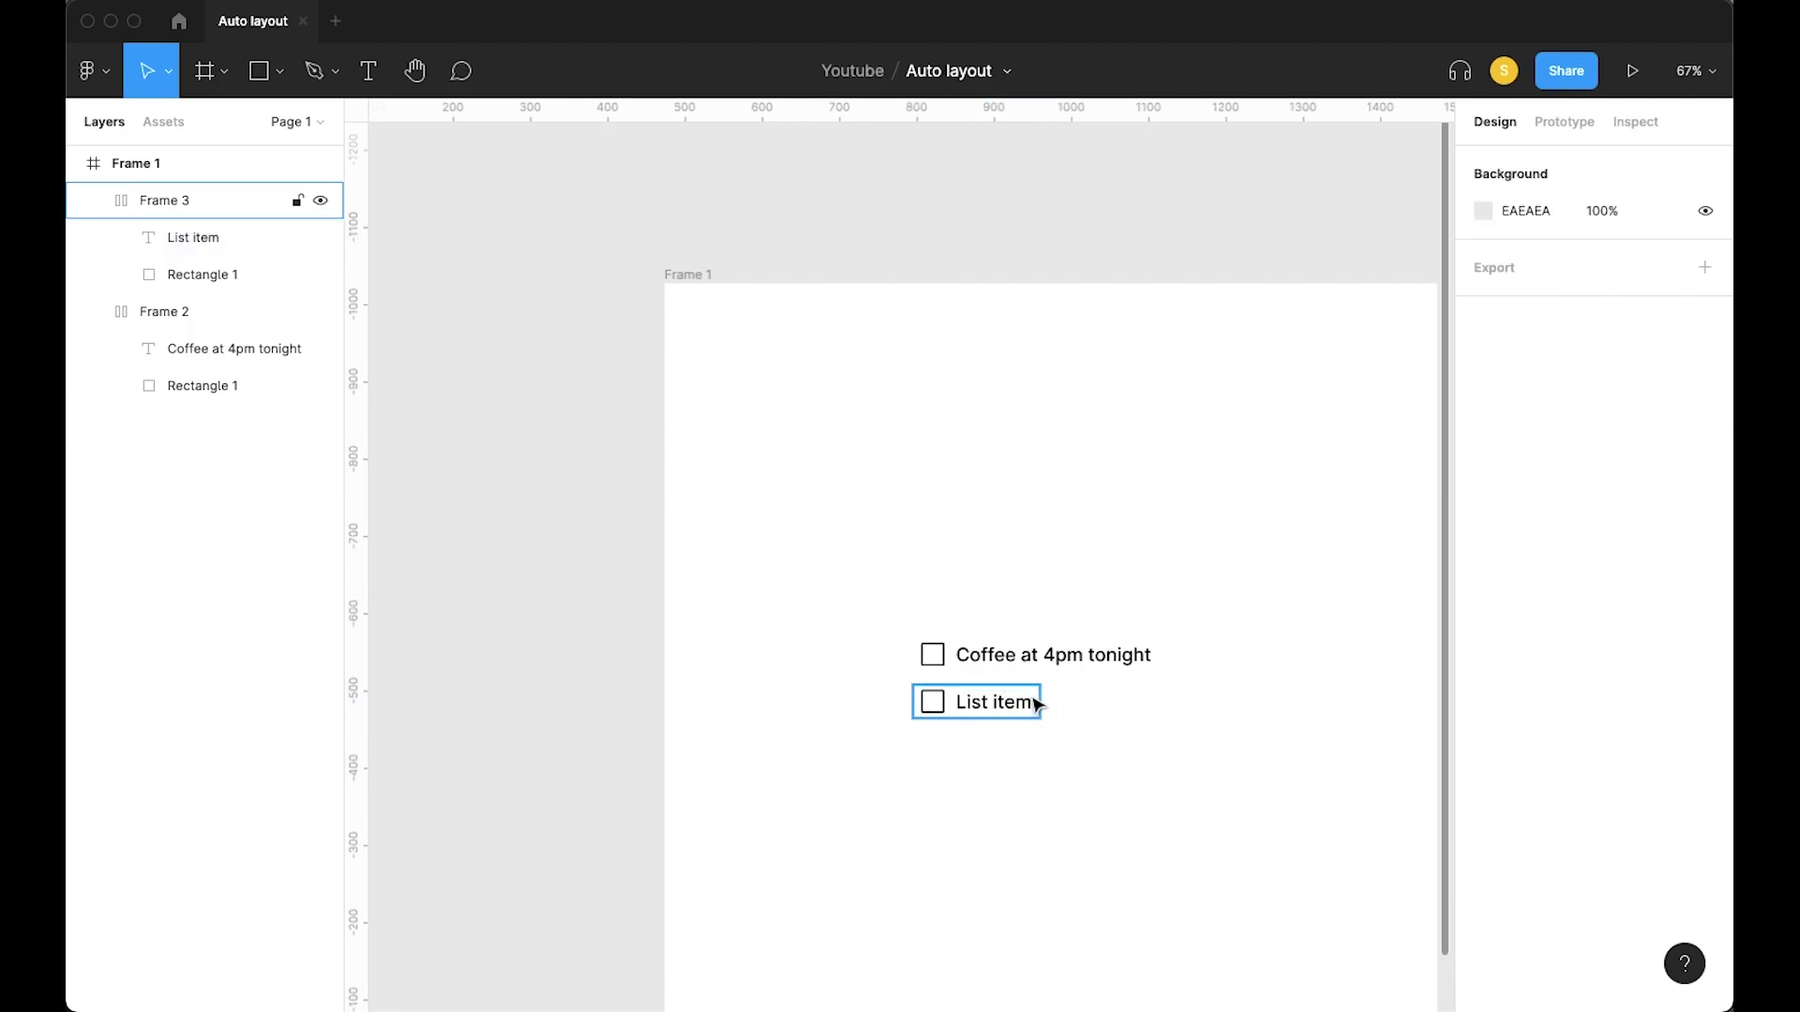
Duplicate the "List item" row twice, stacking the copies below it with equal spacing
click(1038, 705)
key(ctrl+d)
drag(981, 722, 980, 750)
key(ctrl+d)
click(1078, 766)
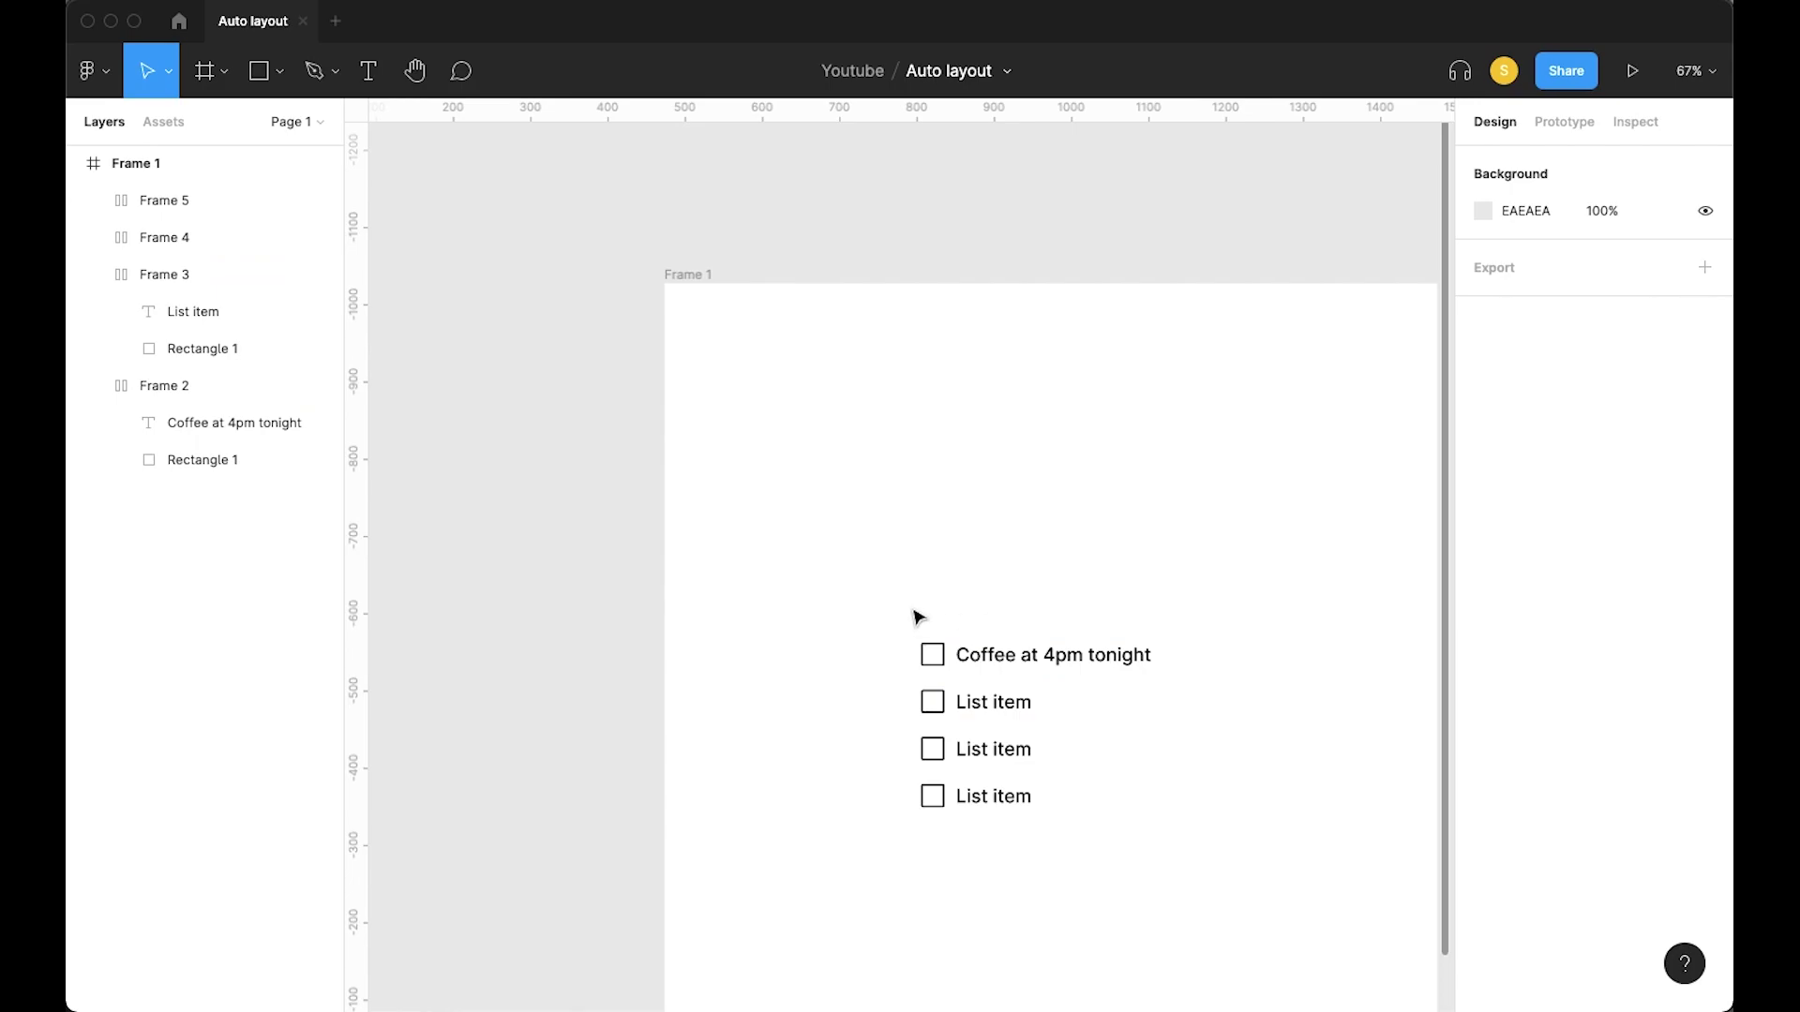
Add the text "Type your task" above the checklist and apply the Gray/500 color style to it
scroll(978, 633, up, 5)
scroll(980, 636, right, 2)
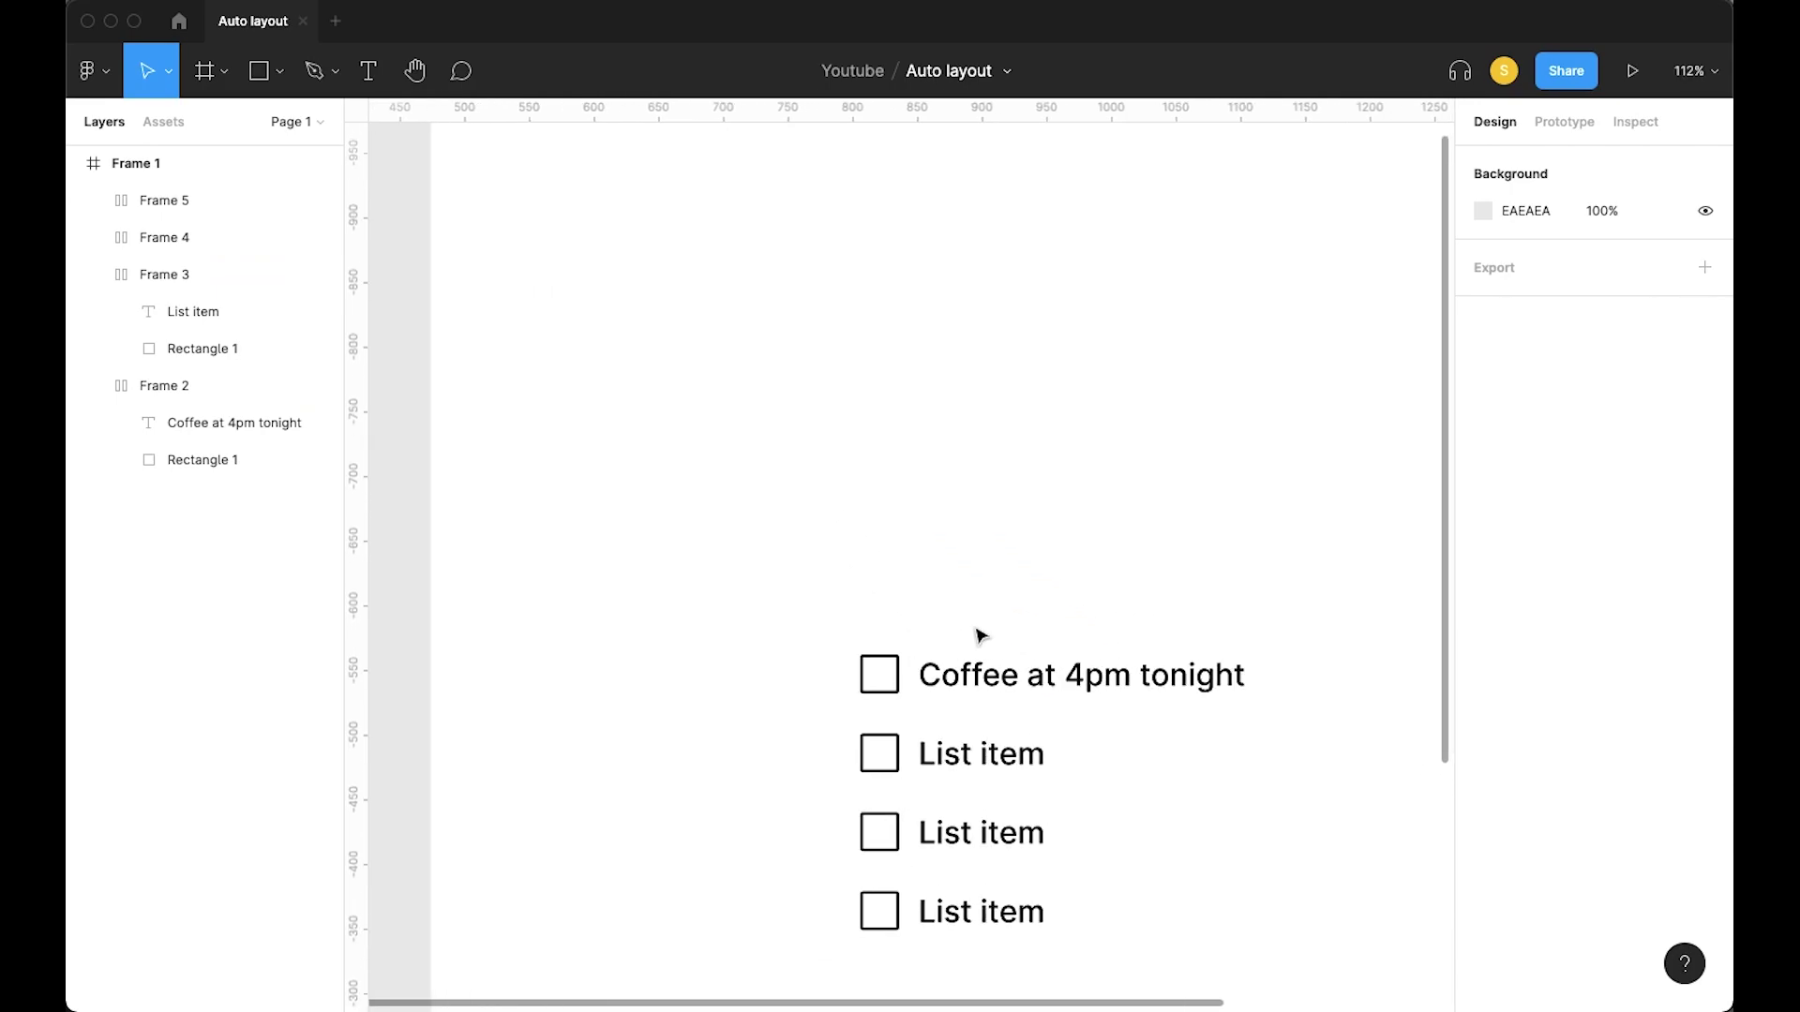
scroll(980, 636, up, 2)
scroll(980, 635, left, 1)
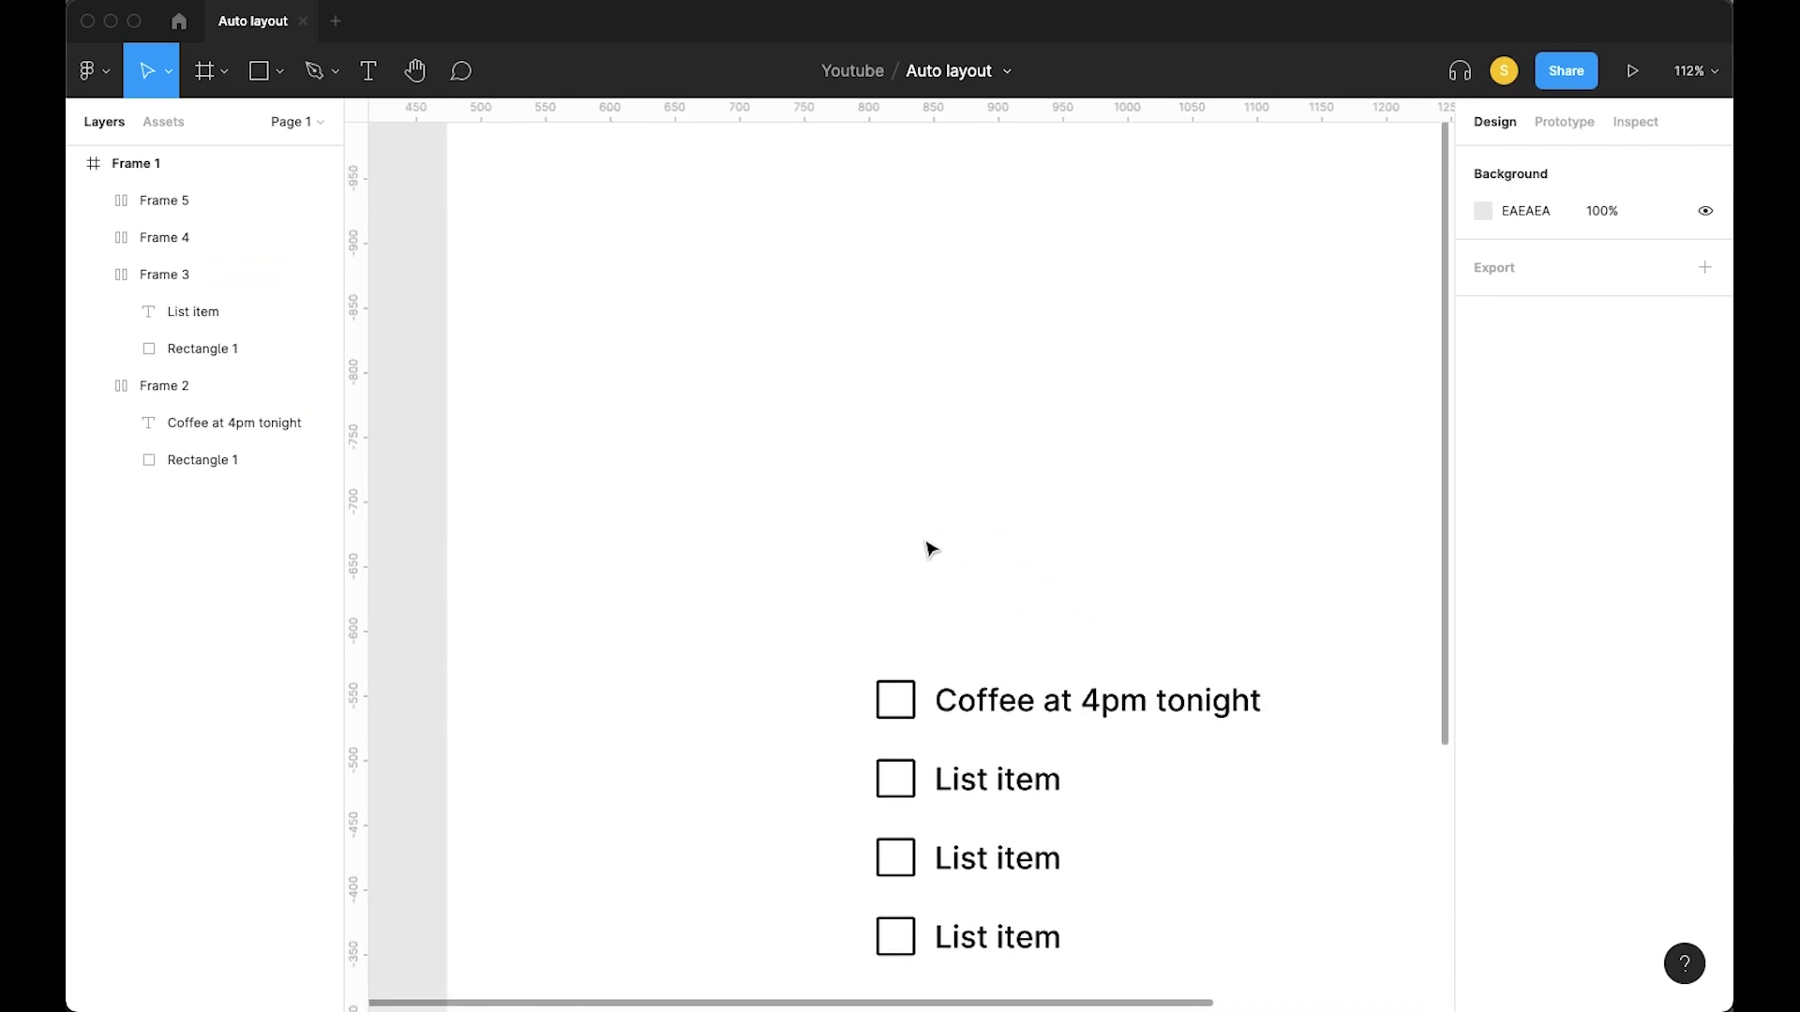
key(r)
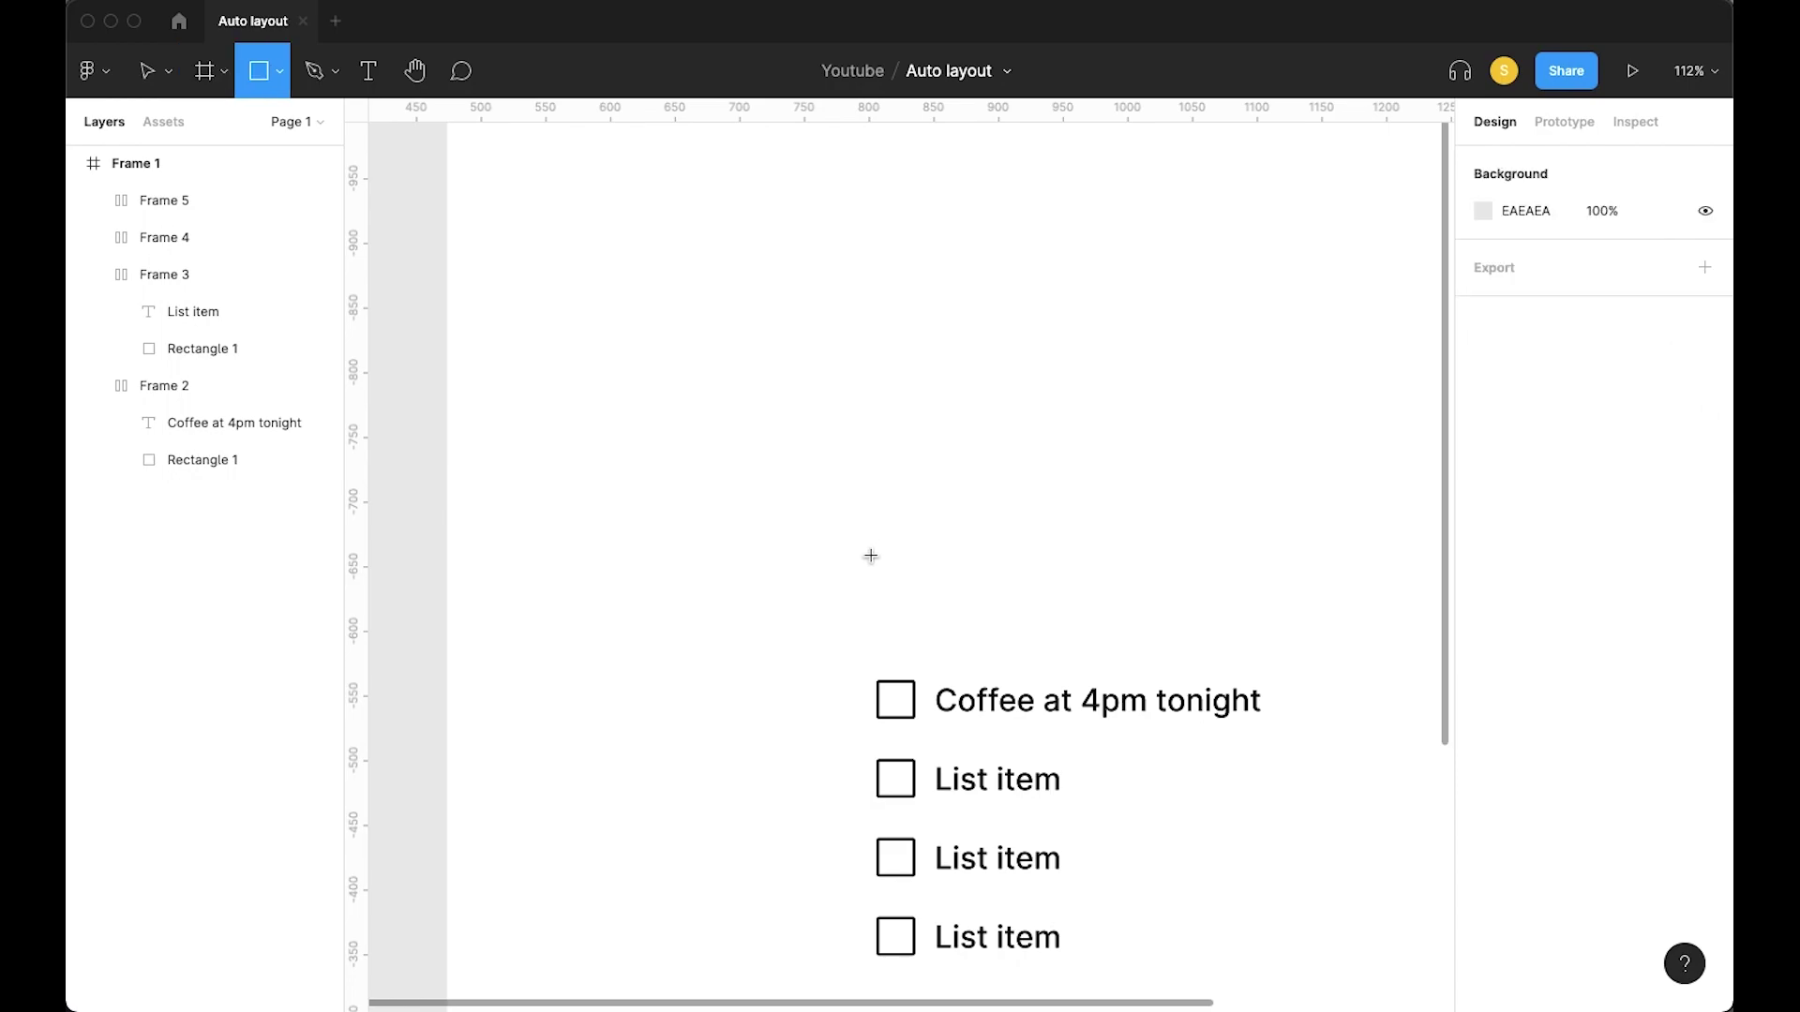
key(t)
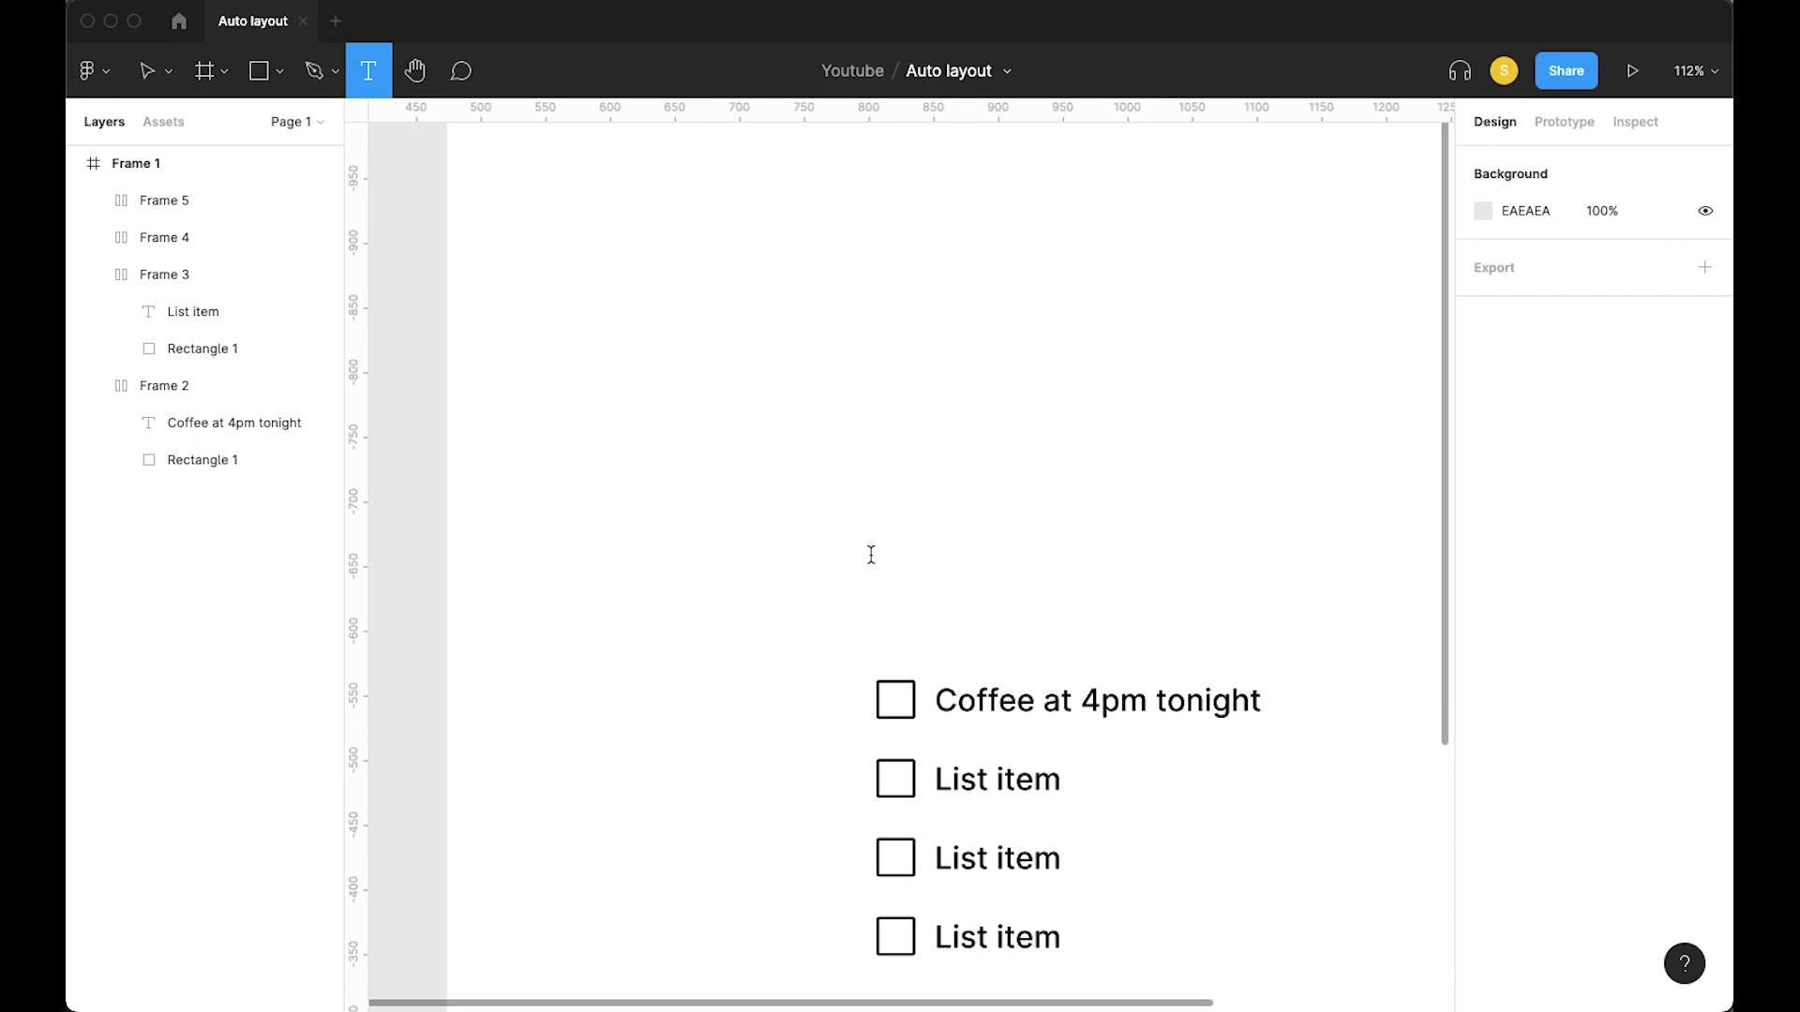
click(871, 554)
text(Typ)
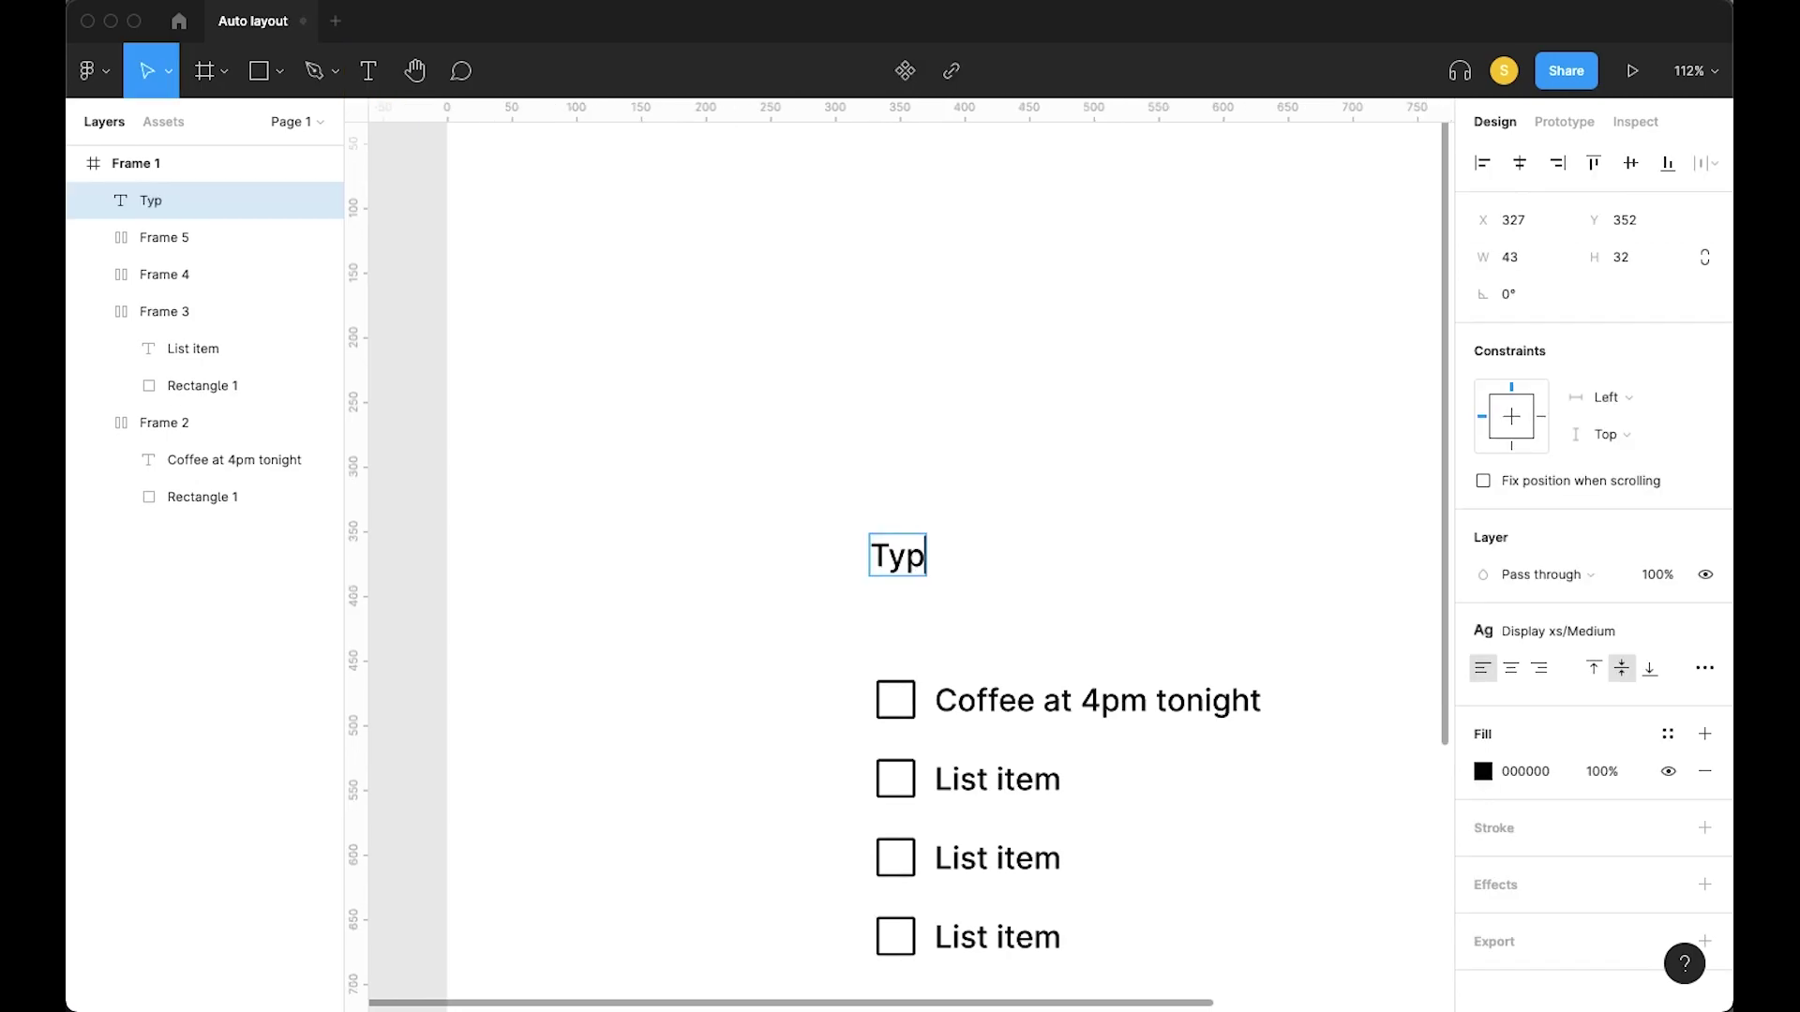
text(e your task)
key(Escape)
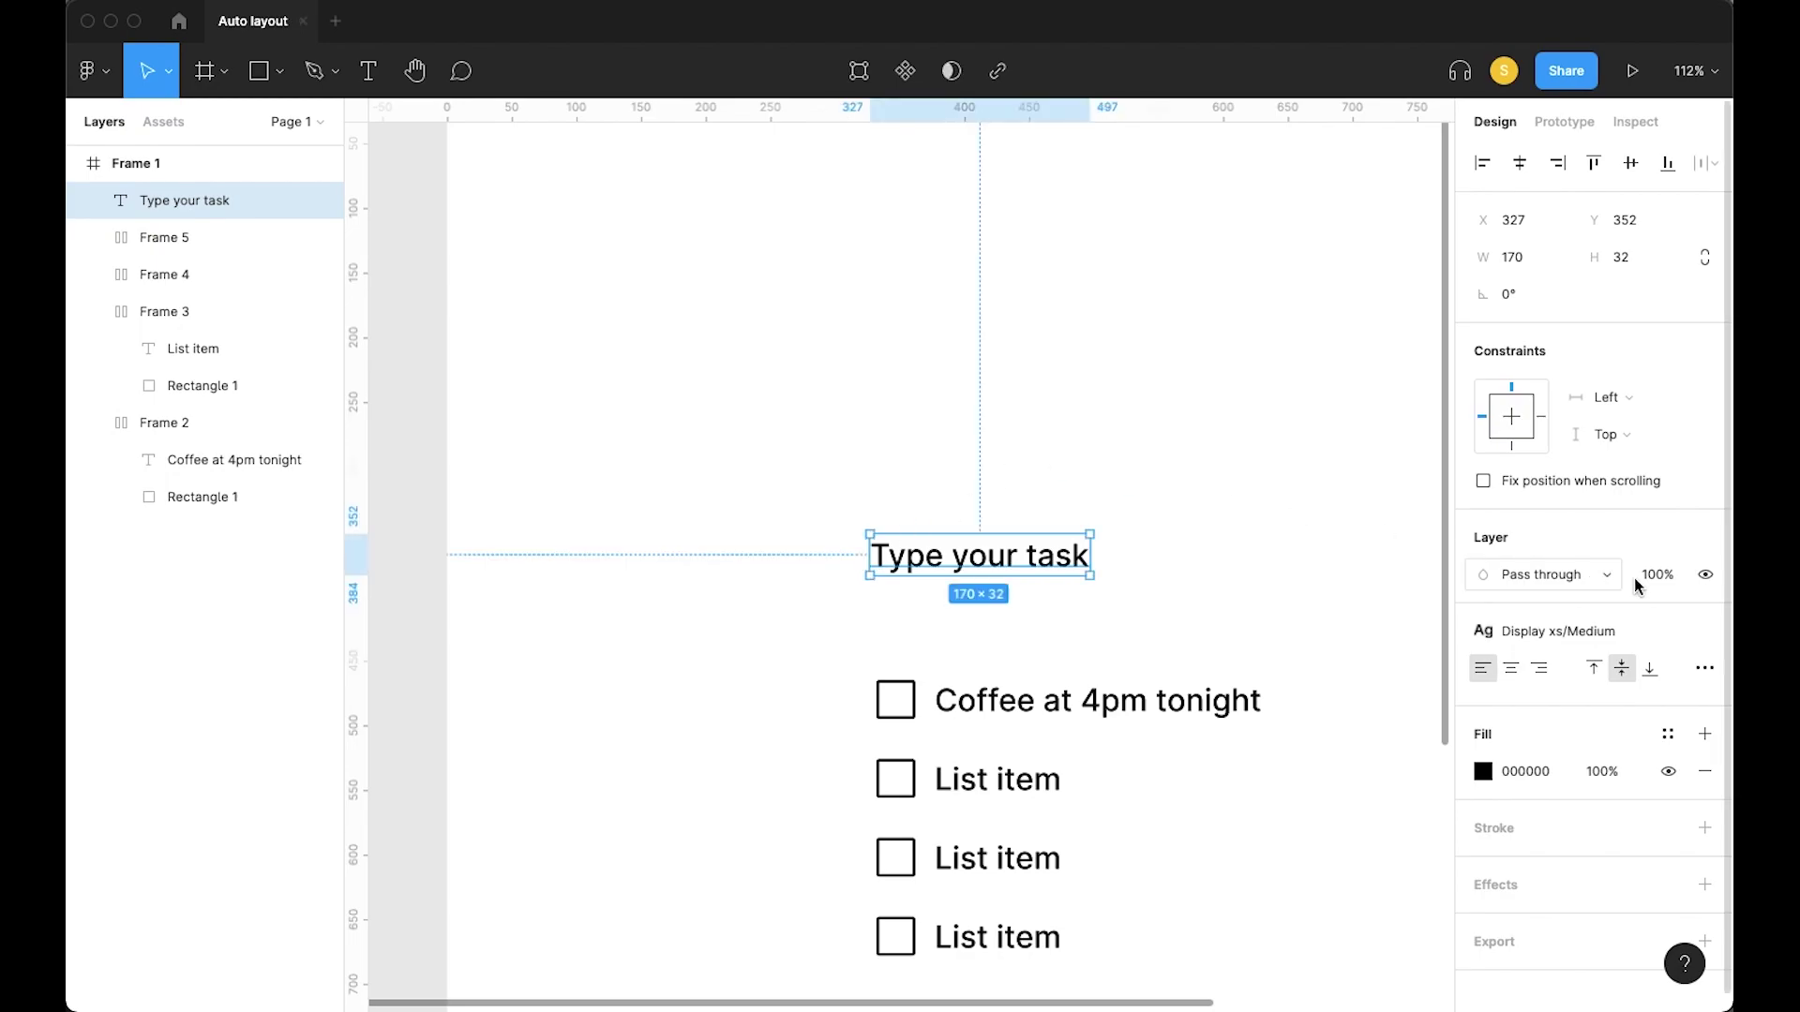
click(1667, 733)
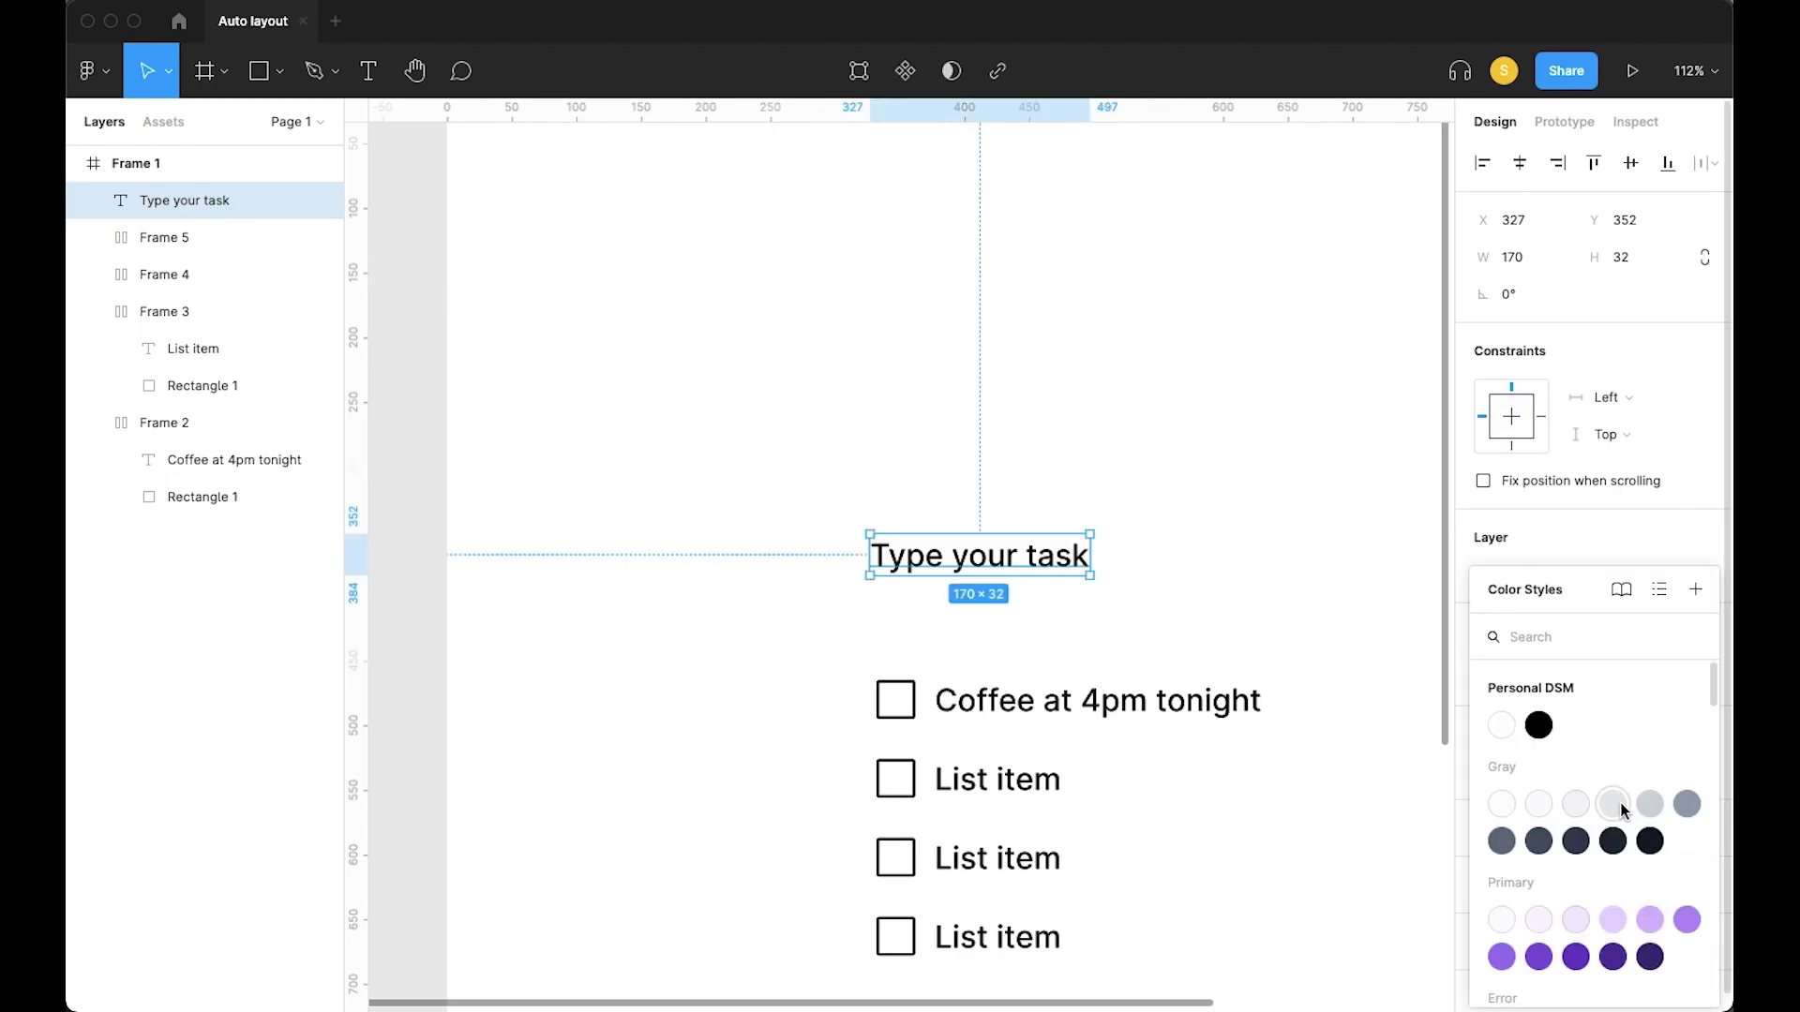
click(1501, 840)
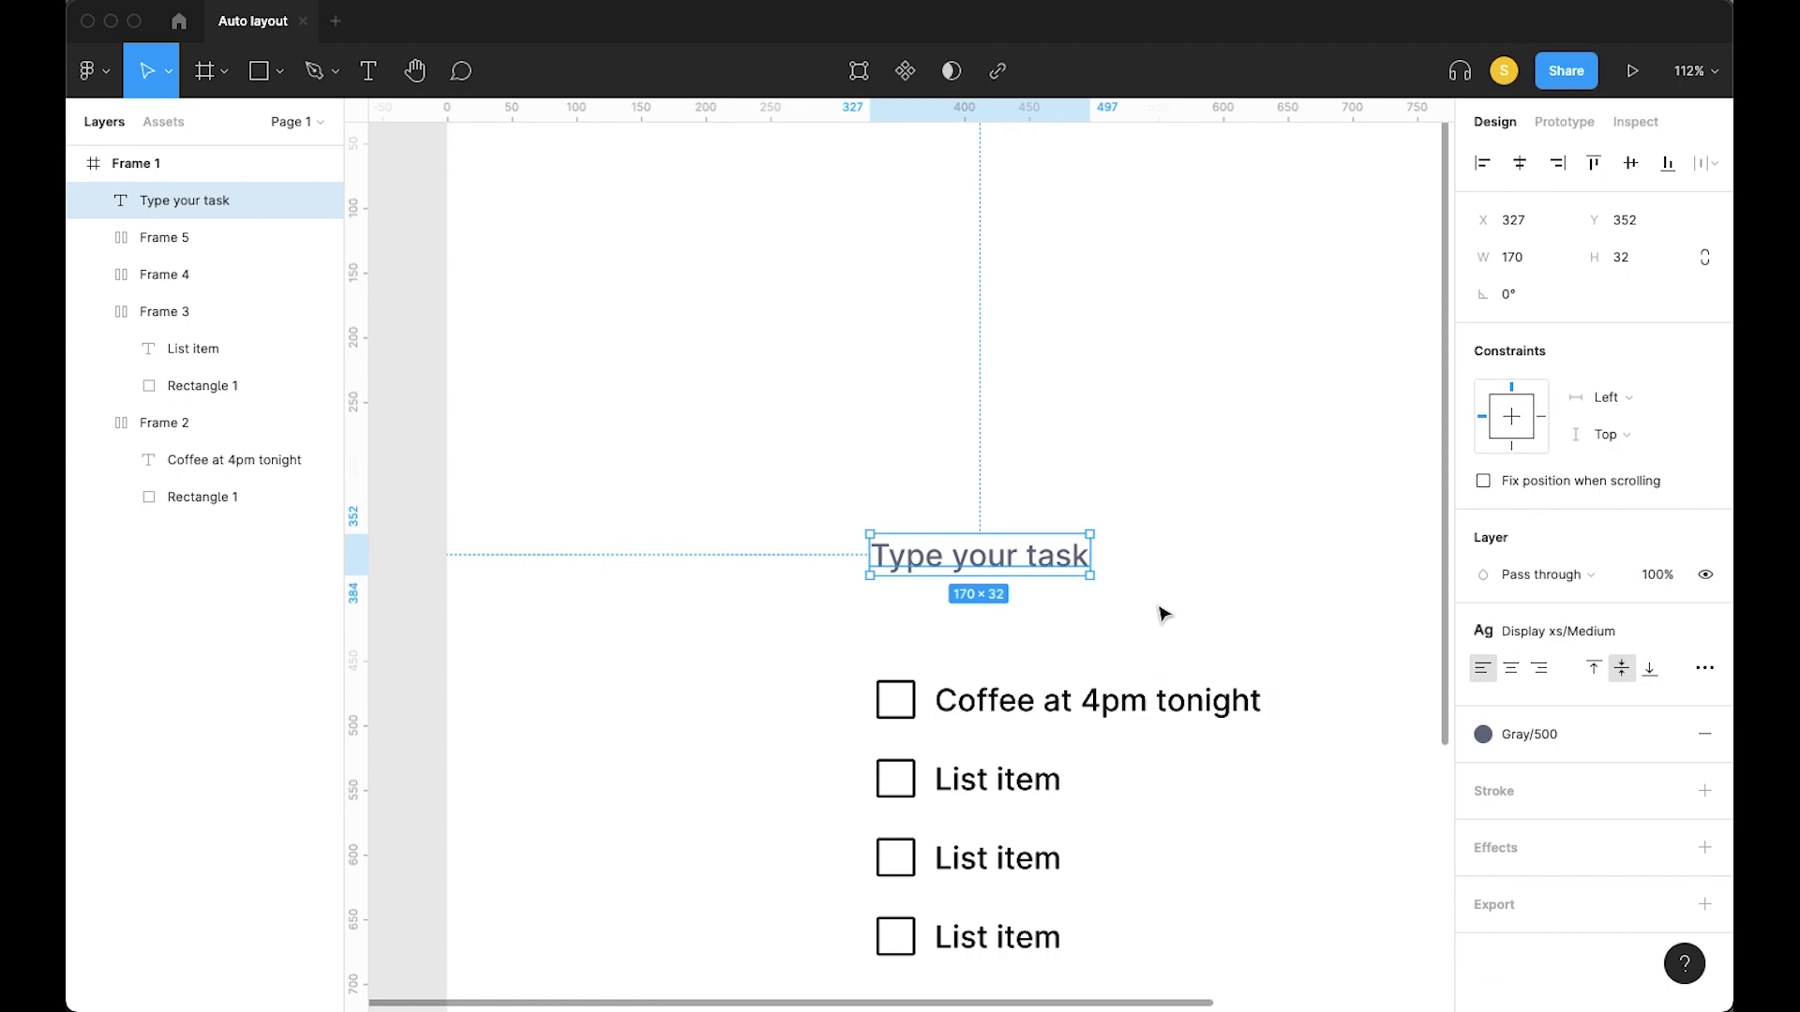
Wrap the "Type your task" text in an auto layout frame with centered content and top and bottom padding of 10
key(shift+a)
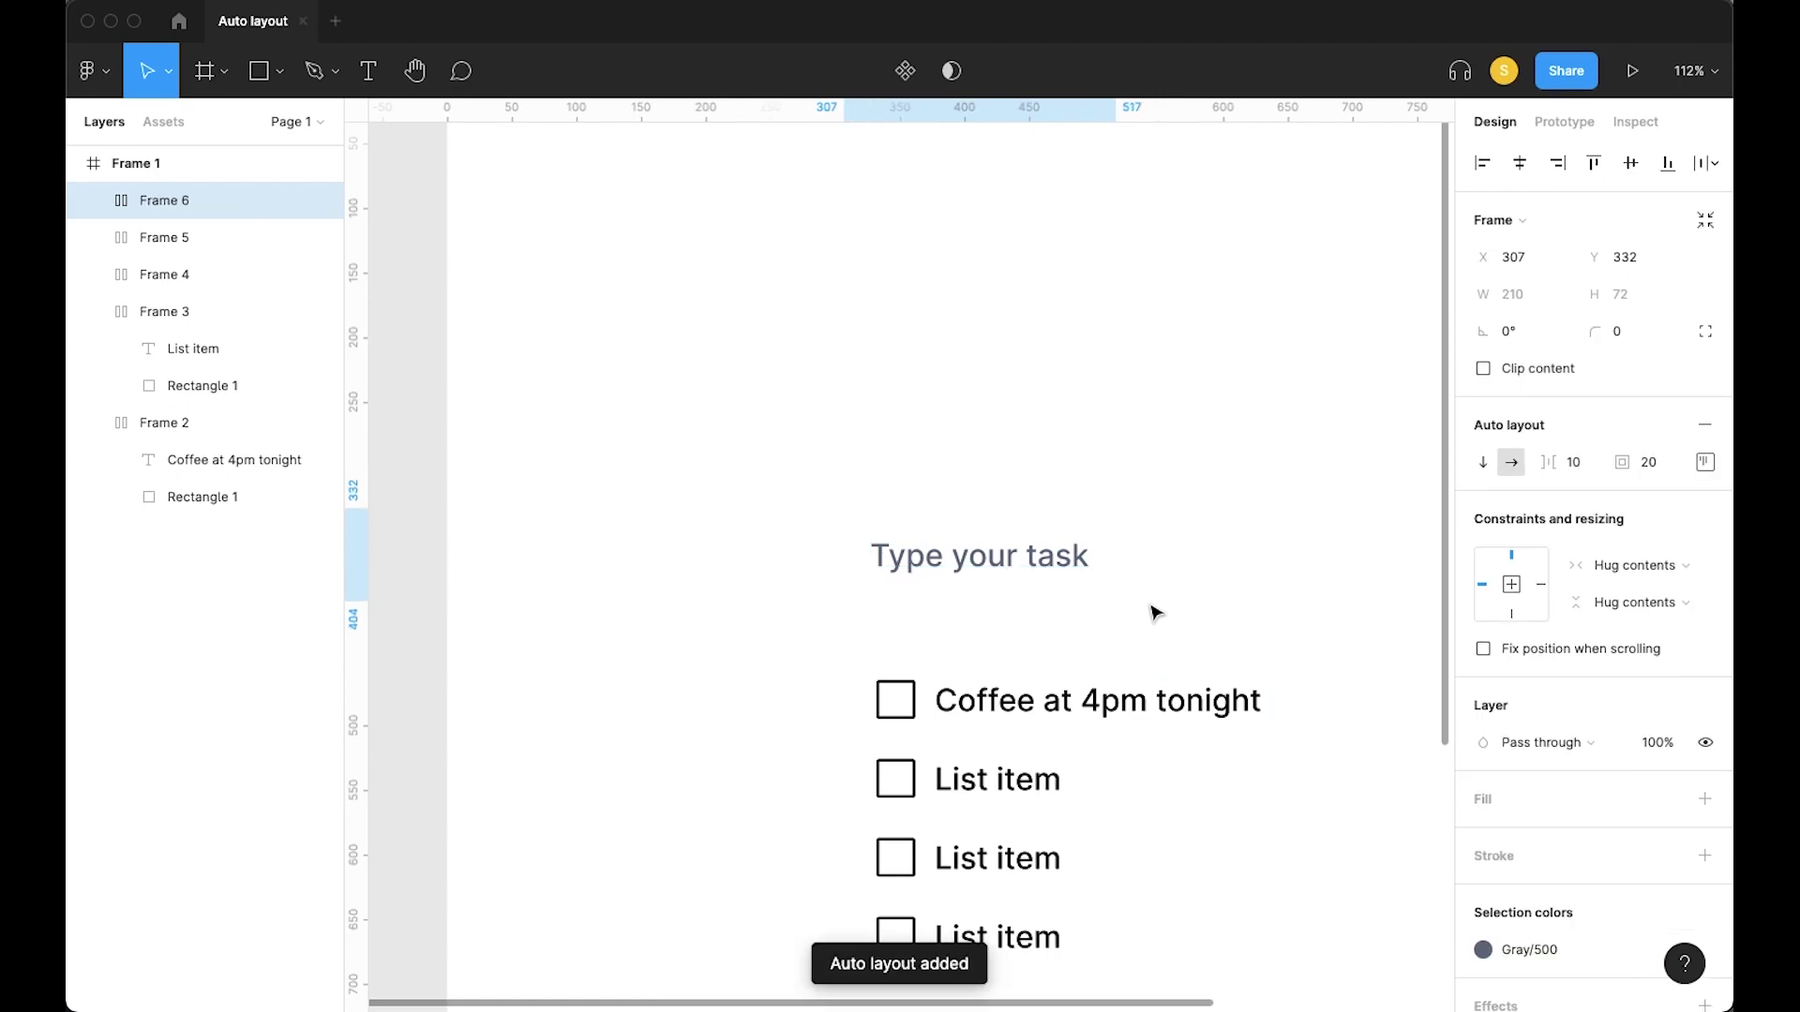
click(1705, 462)
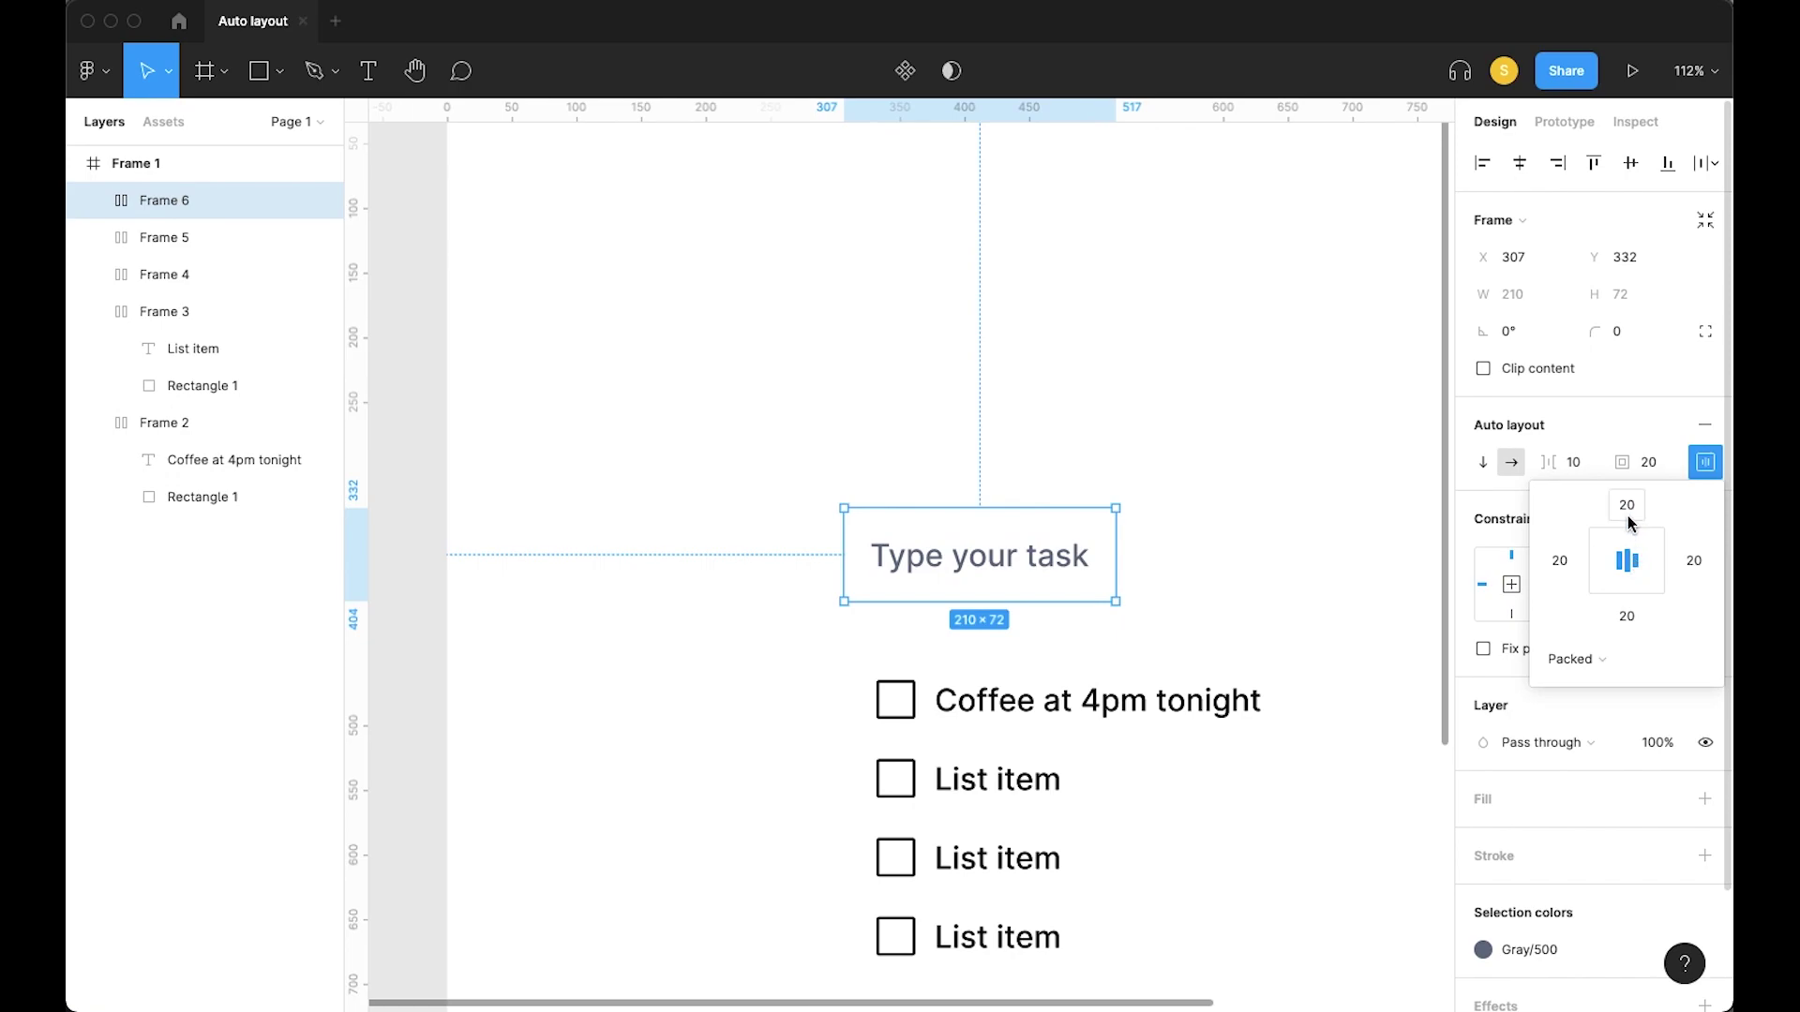
click(1626, 507)
text(10)
key(Return)
click(1627, 616)
text(10)
key(Return)
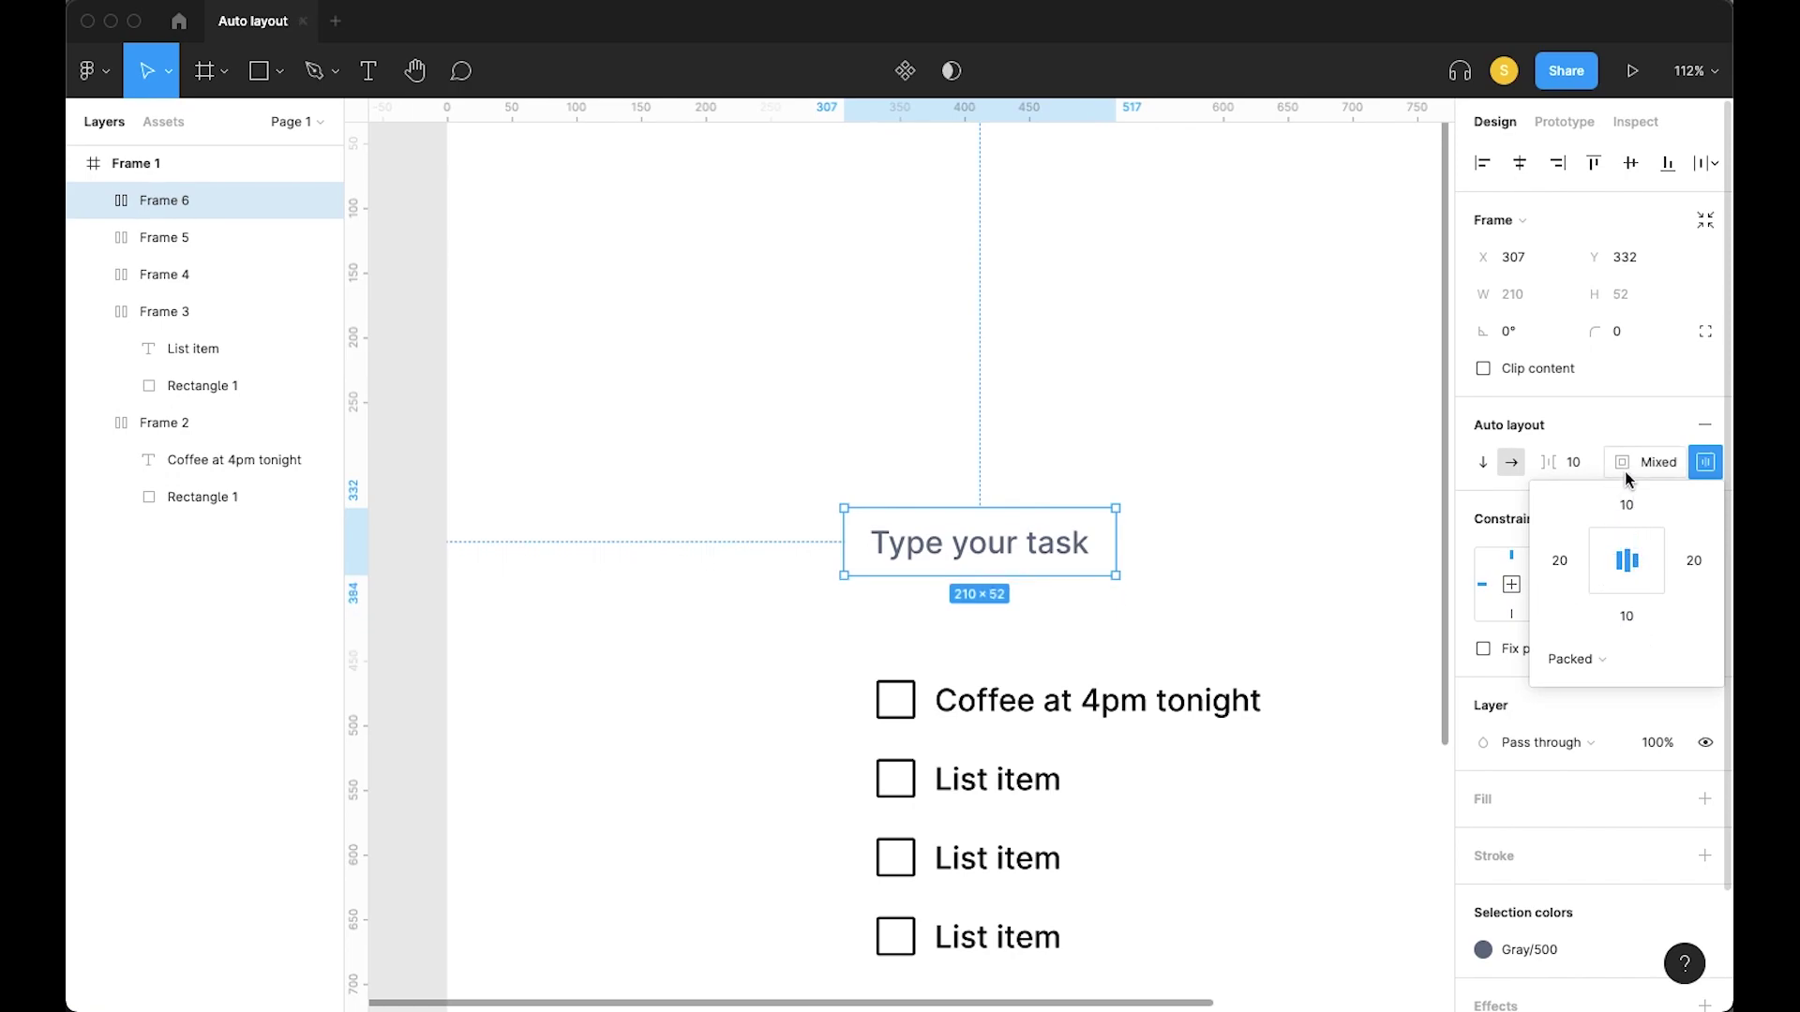
Fill the "Type your task" frame with the Gray/200 color style and set its corner radius to 10
click(1704, 802)
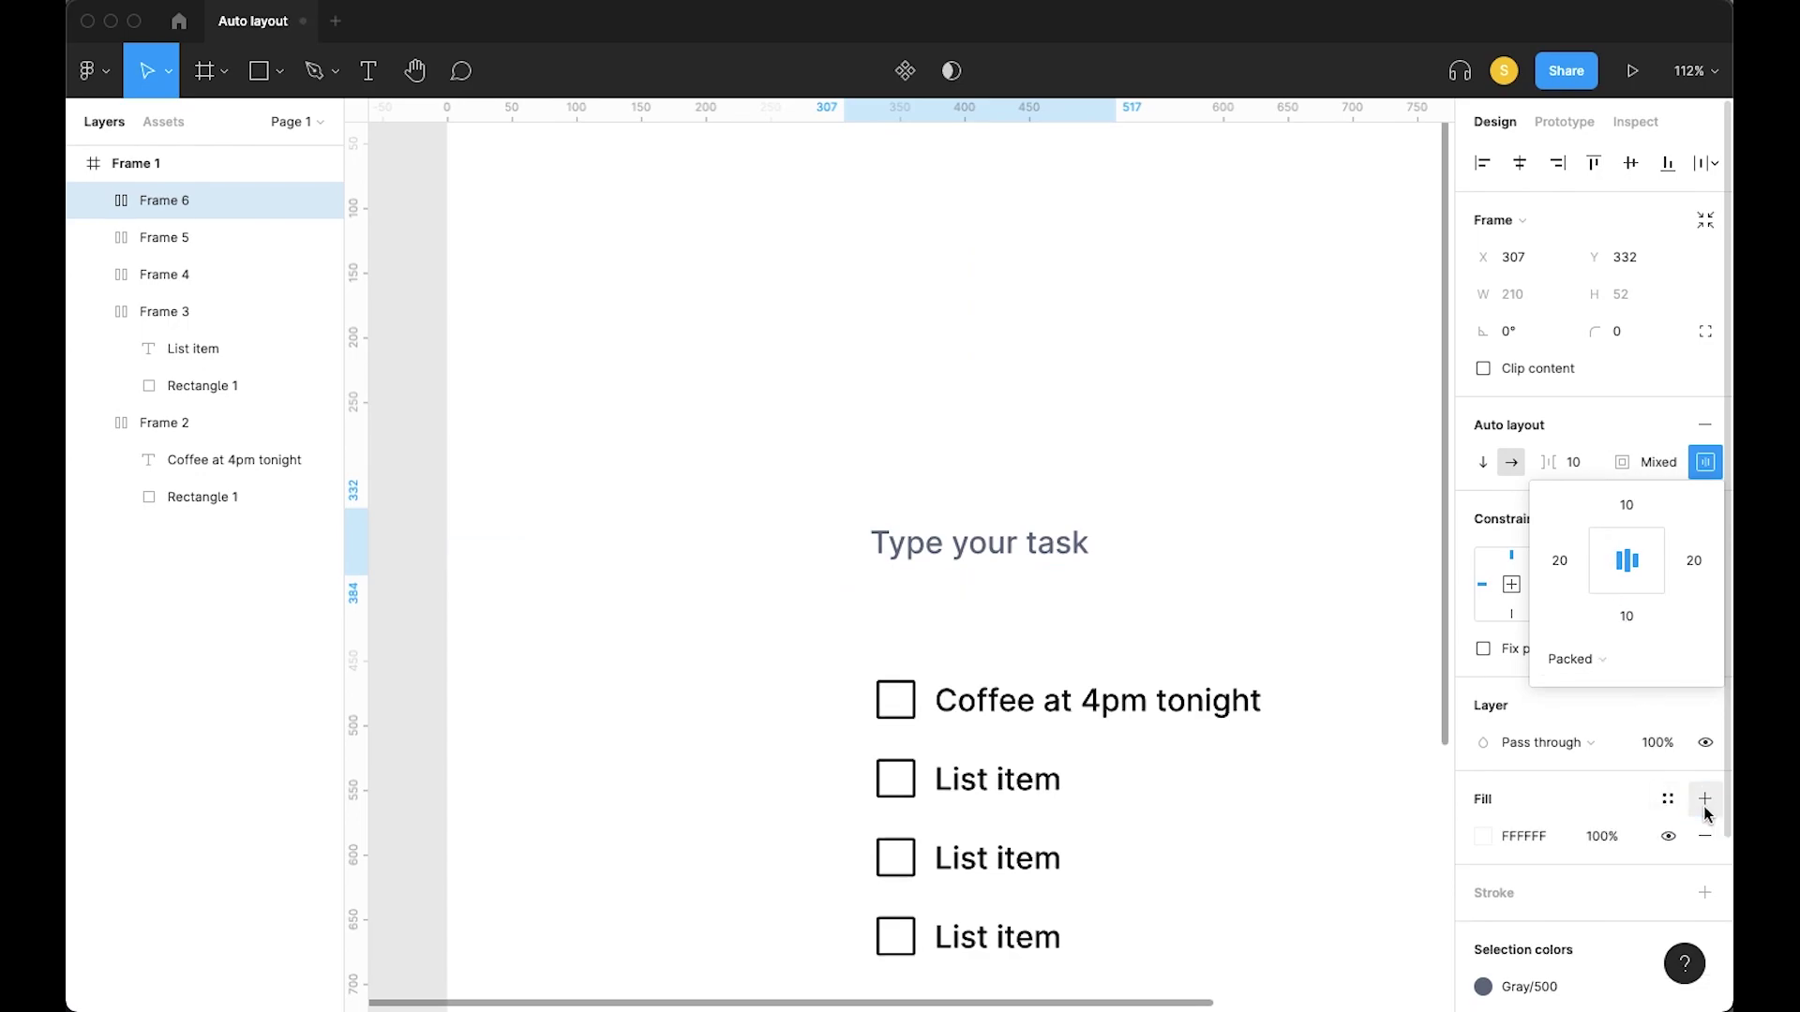
click(1667, 799)
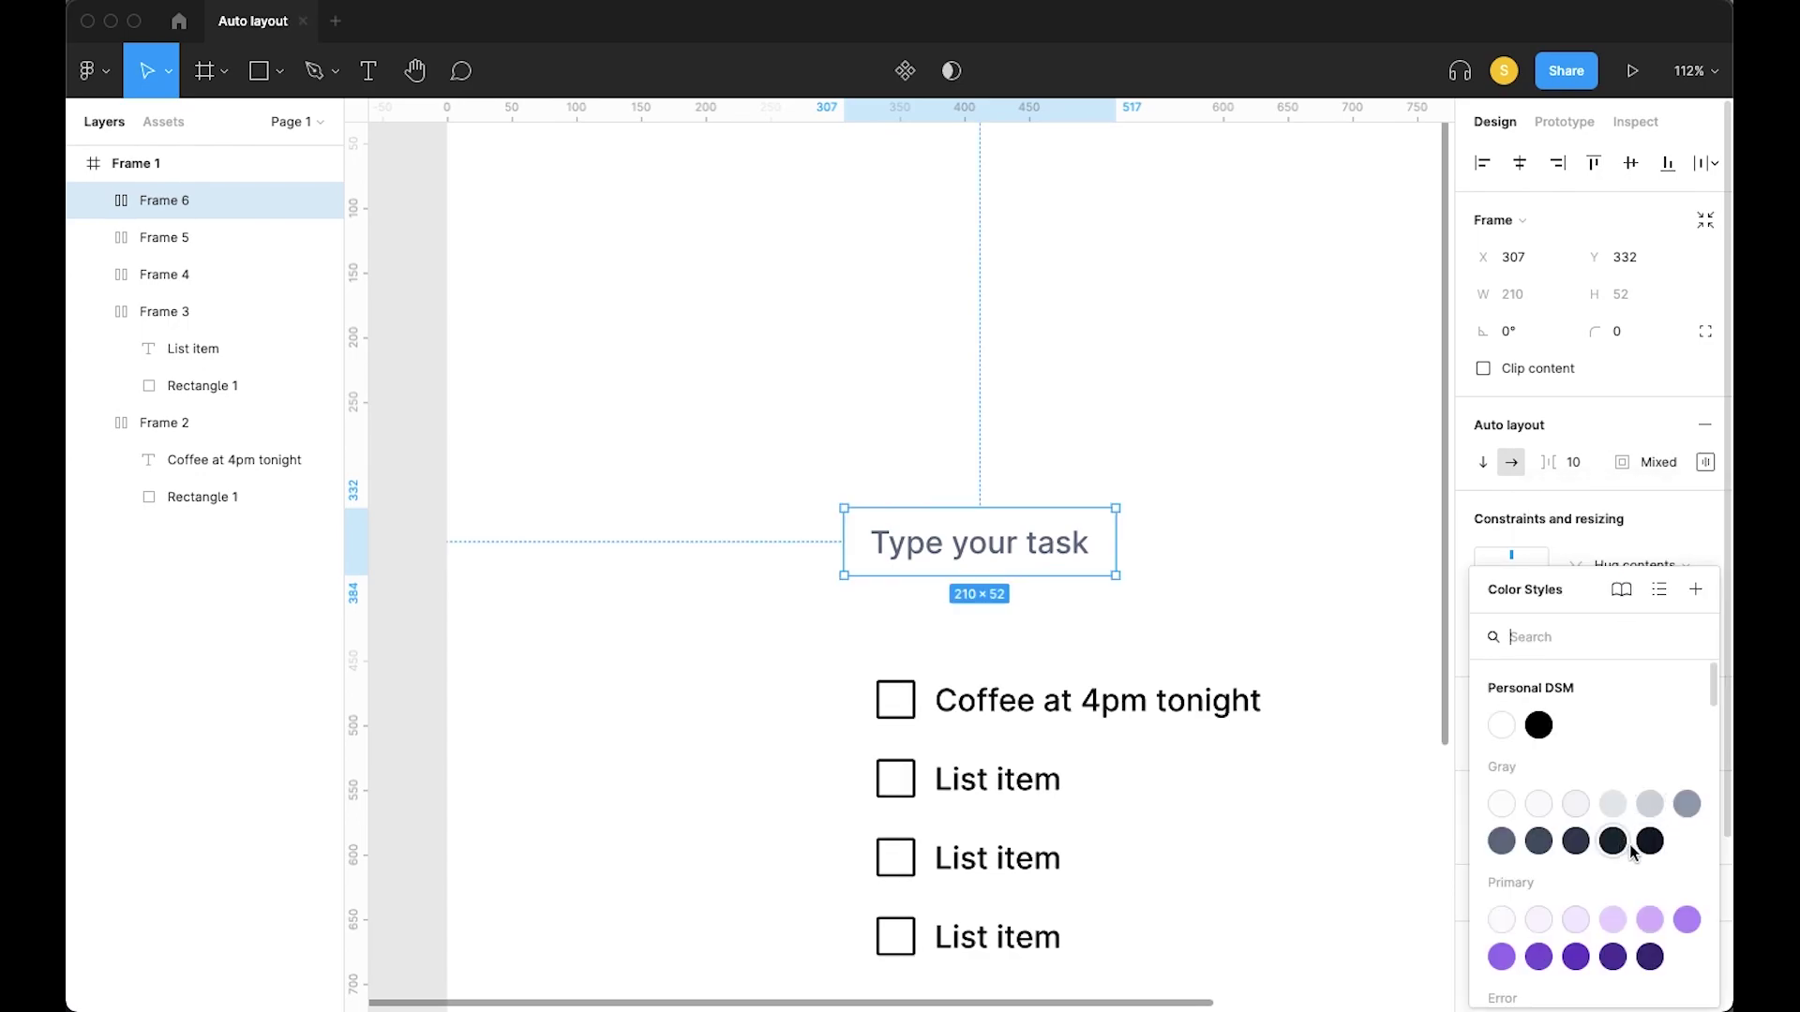
click(1650, 804)
click(1572, 813)
click(1608, 804)
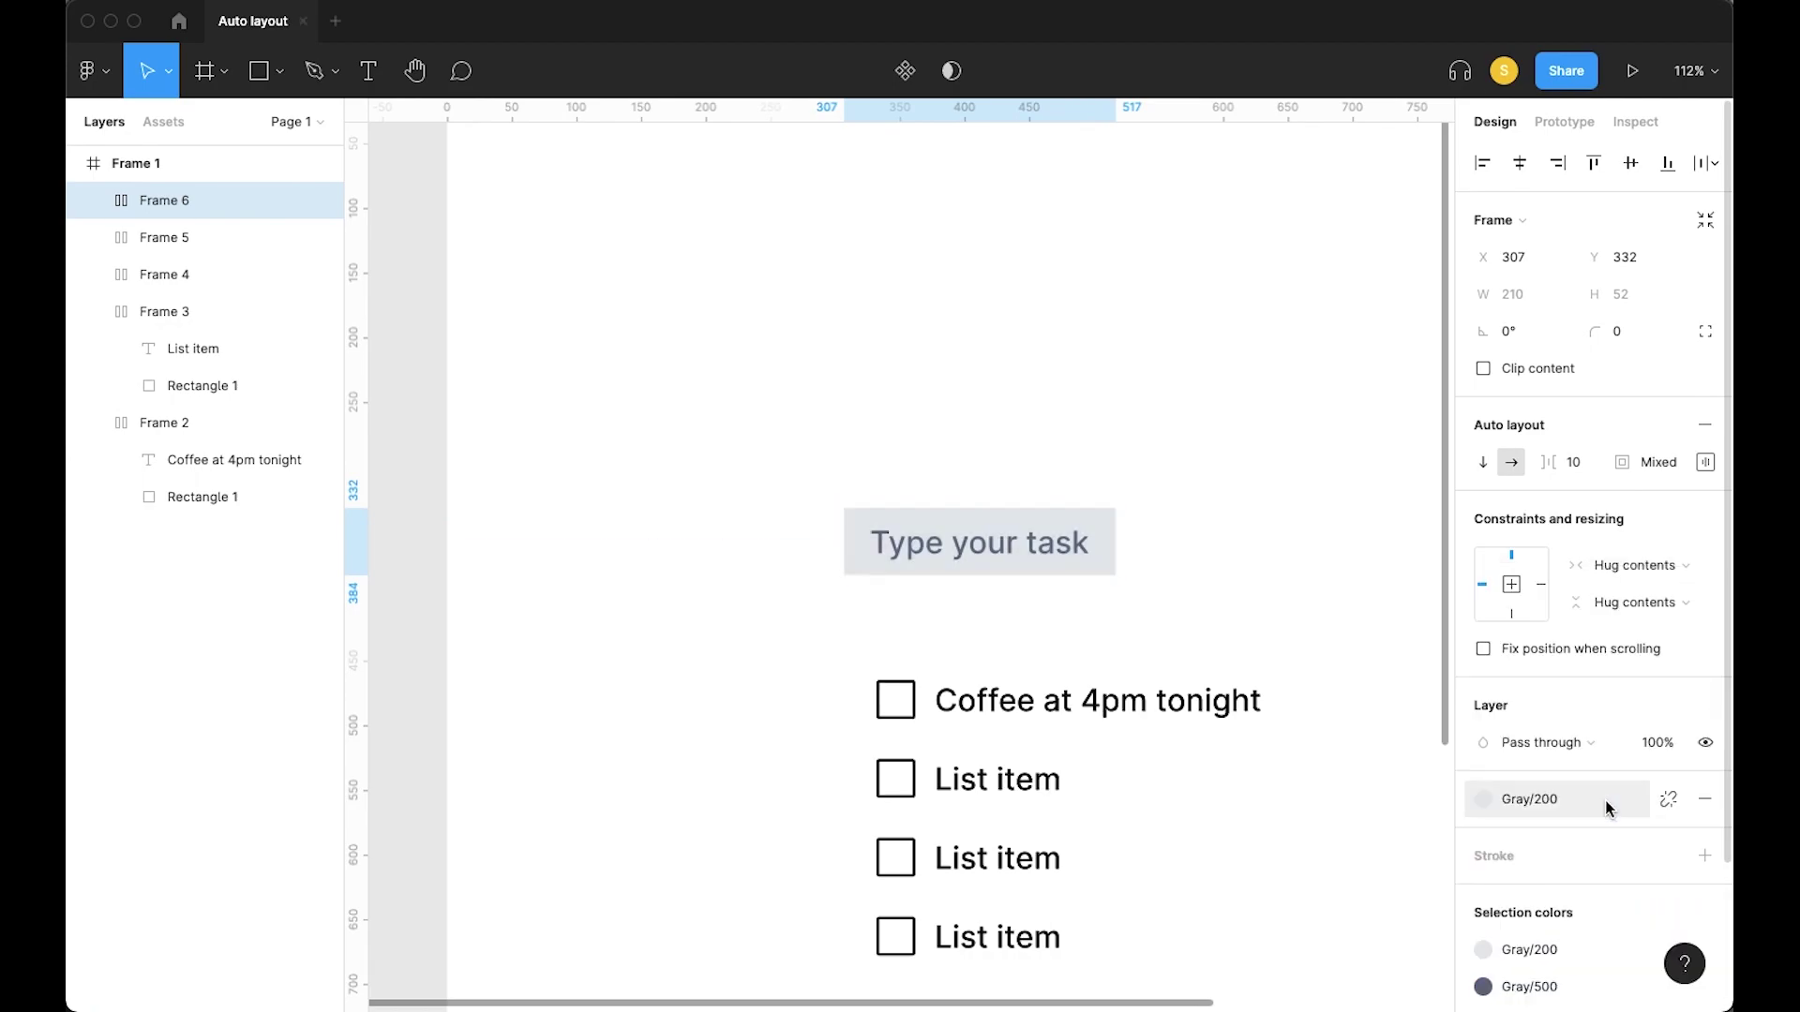
click(1617, 335)
text(10)
key(Return)
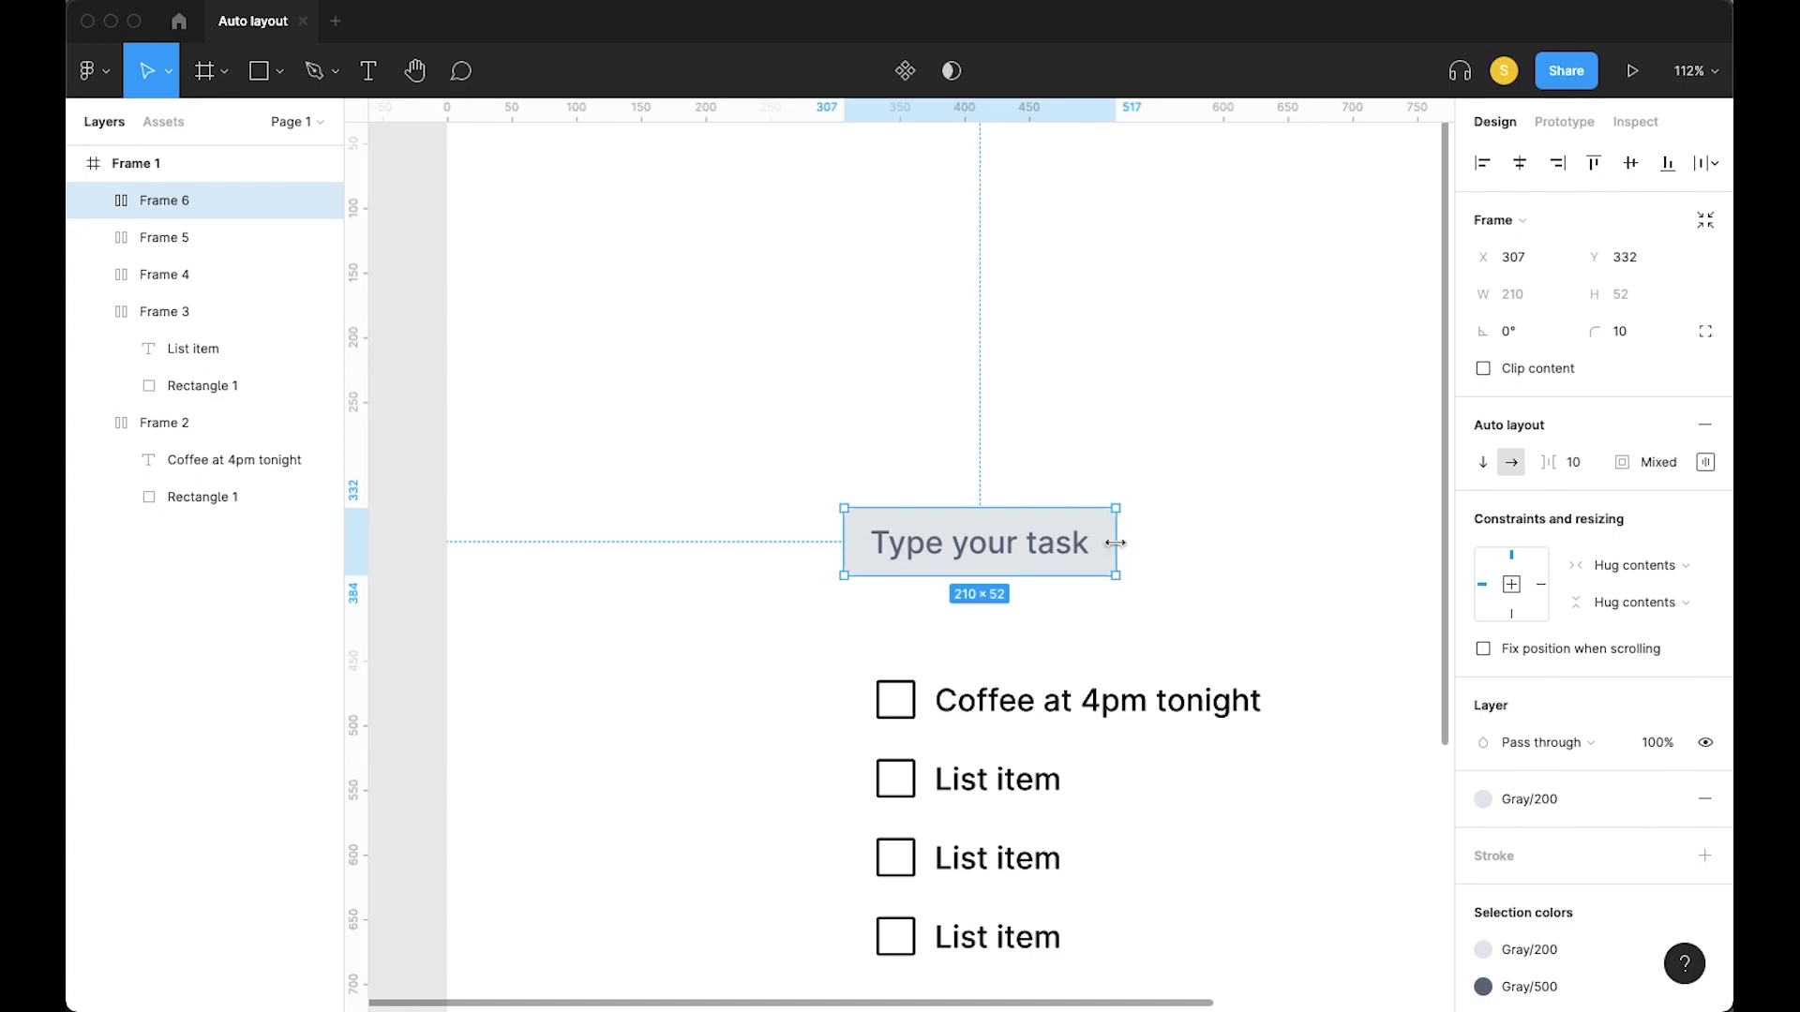
Widen the "Type your task" frame to about 311 and align its content to the middle left
drag(1116, 543, 1247, 538)
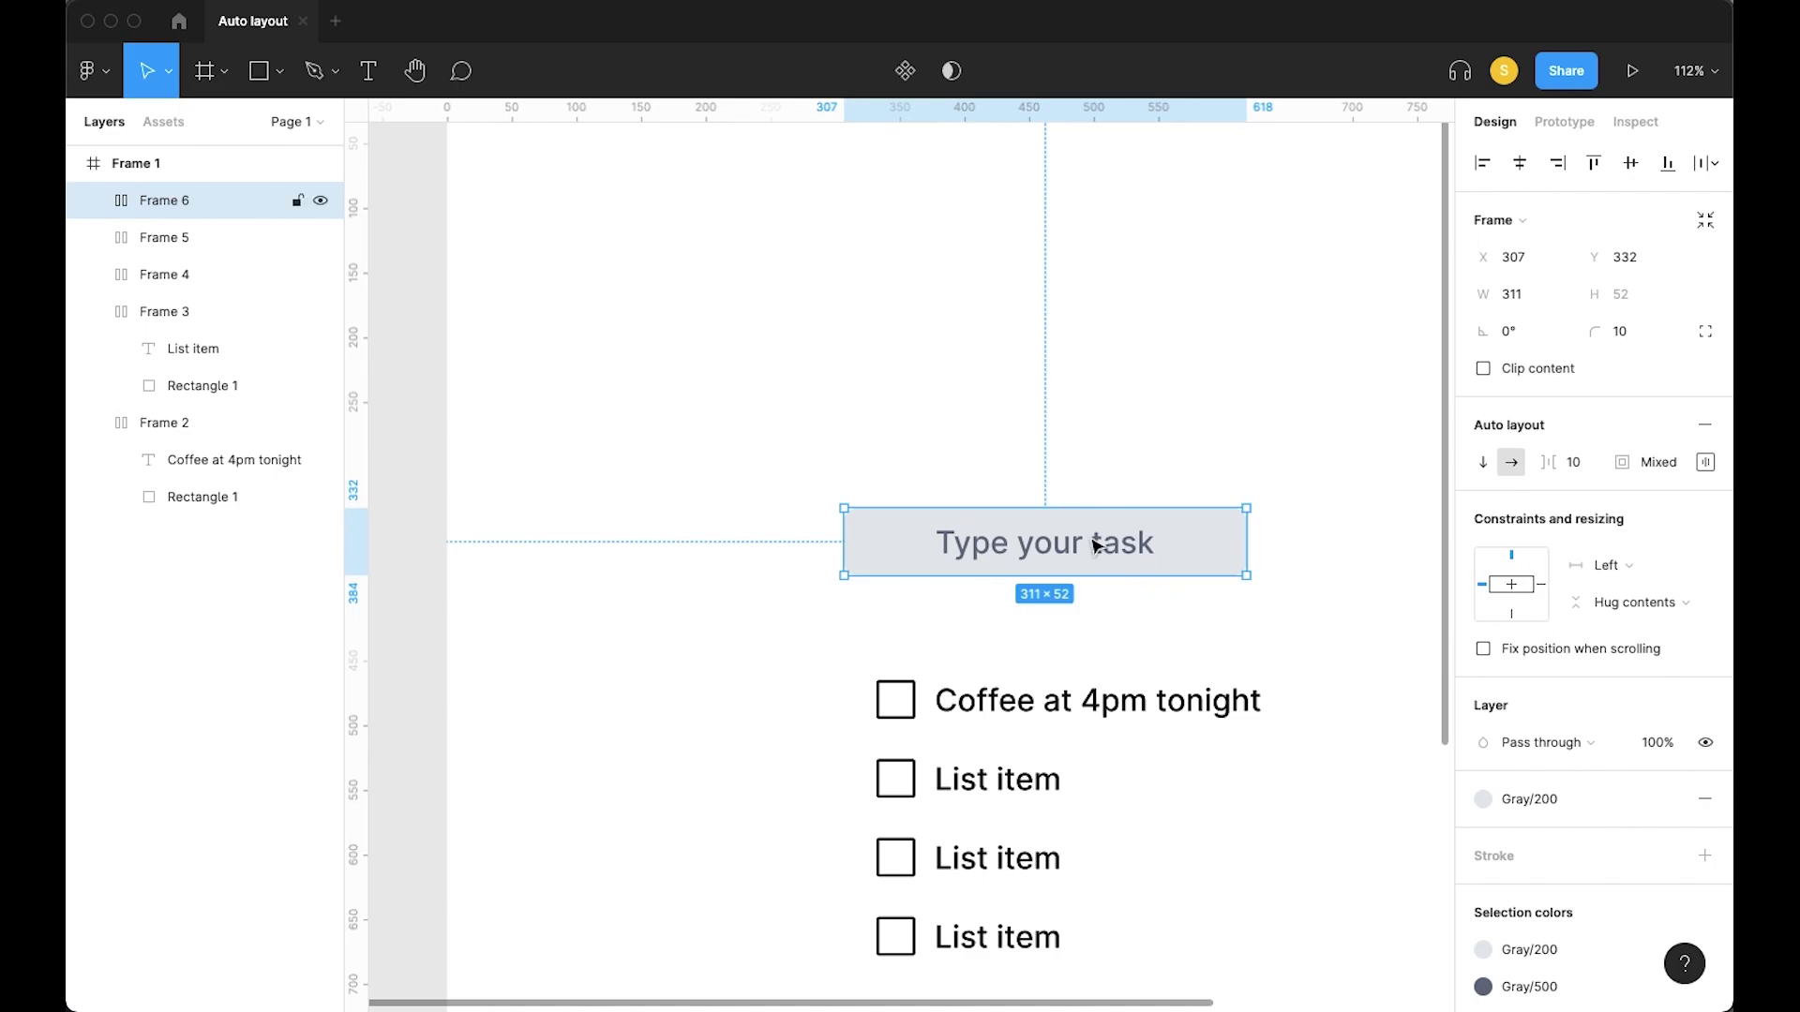
double_click(1095, 545)
click(1265, 571)
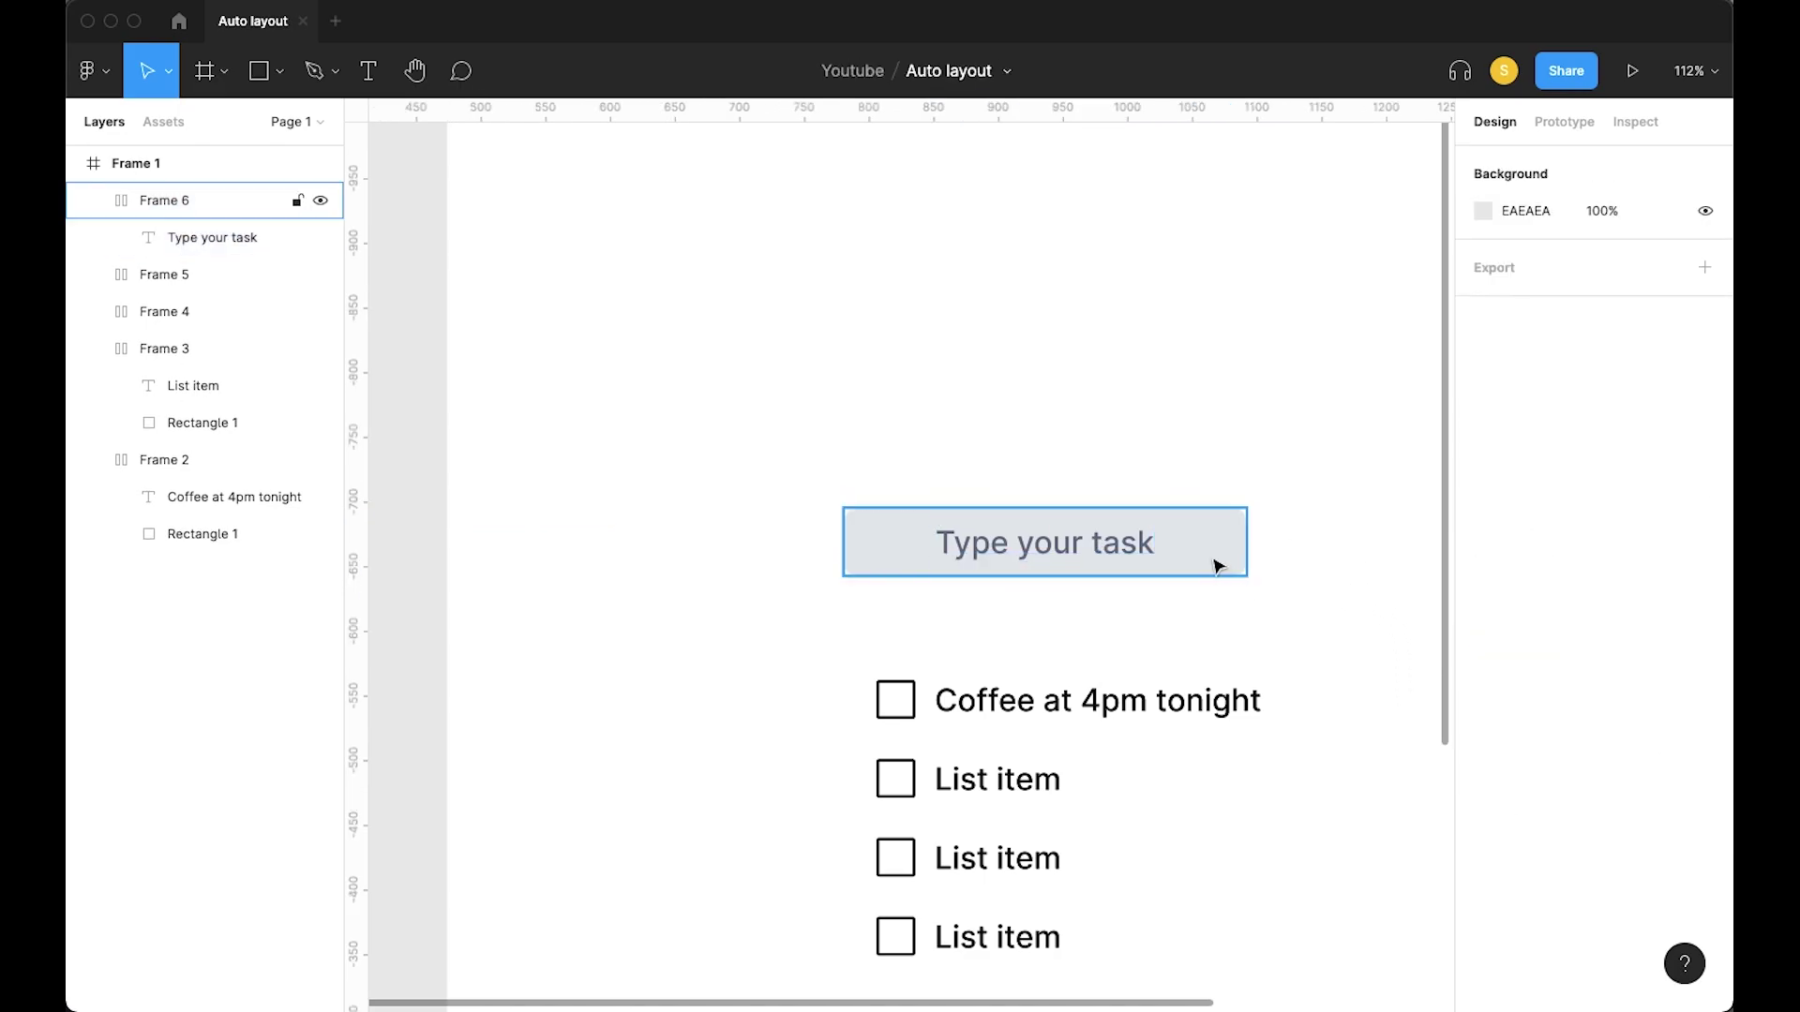
click(1217, 566)
click(1705, 462)
click(1590, 566)
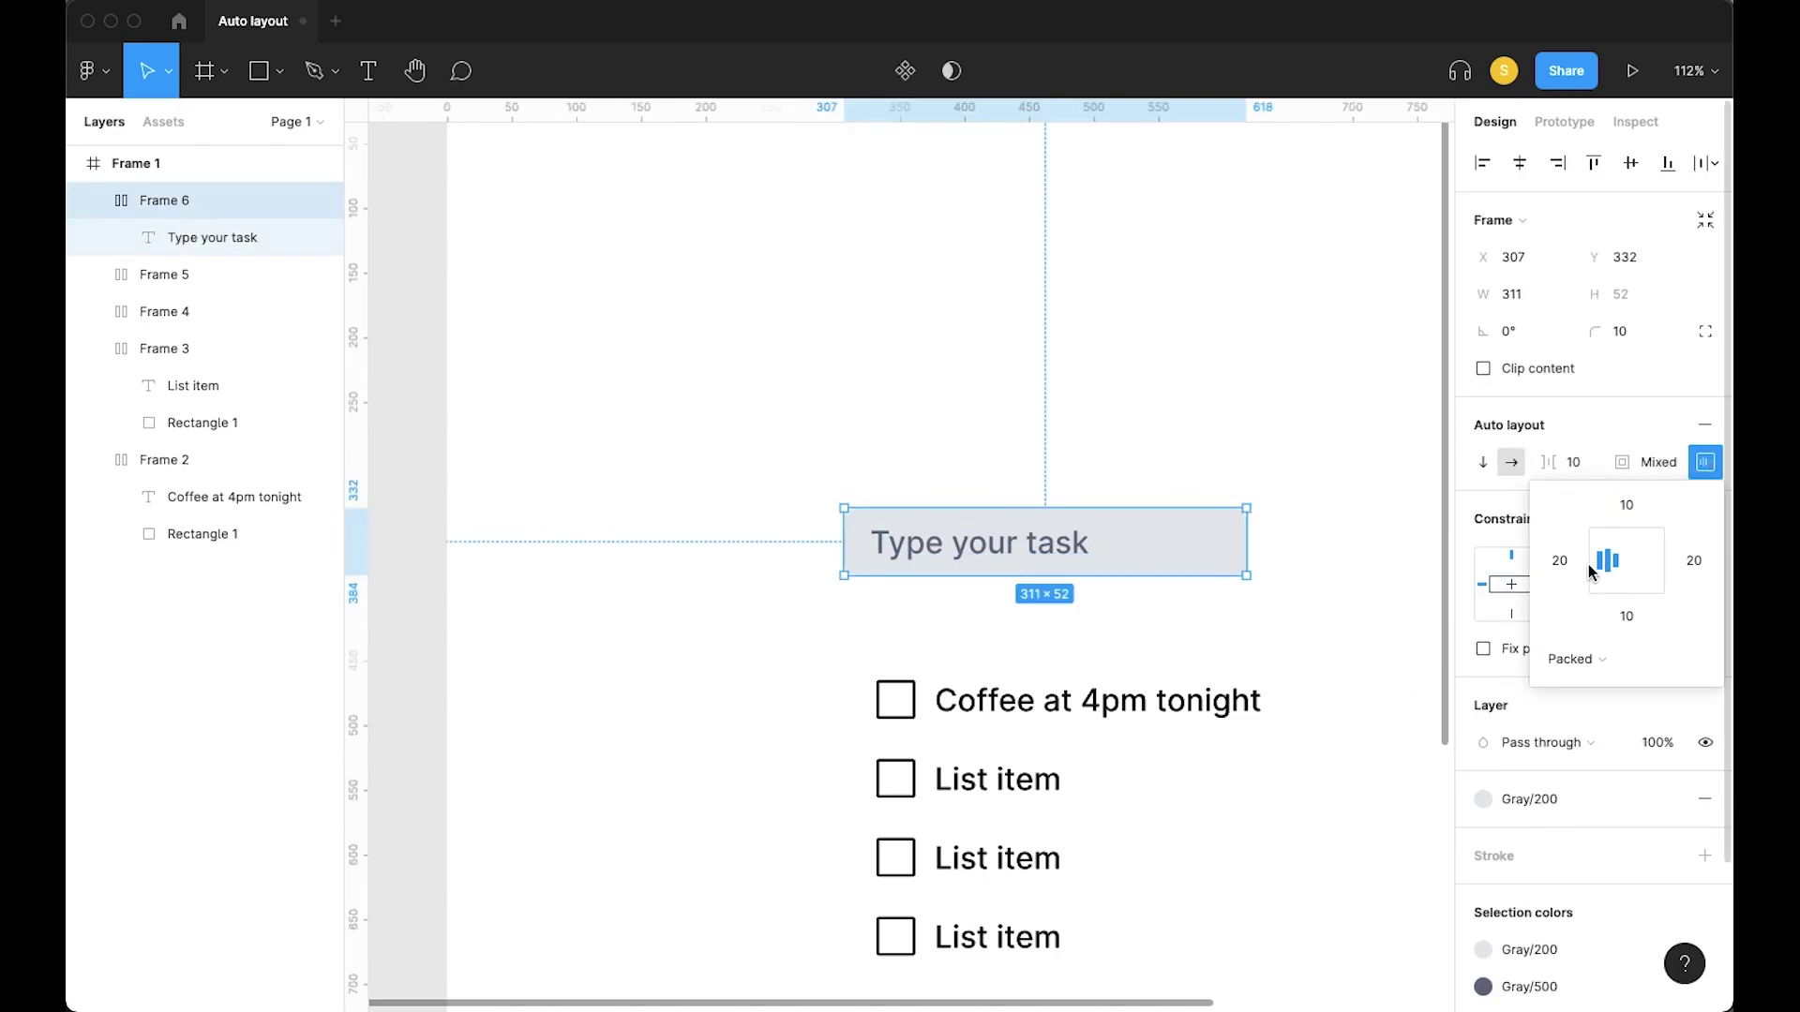
click(1017, 557)
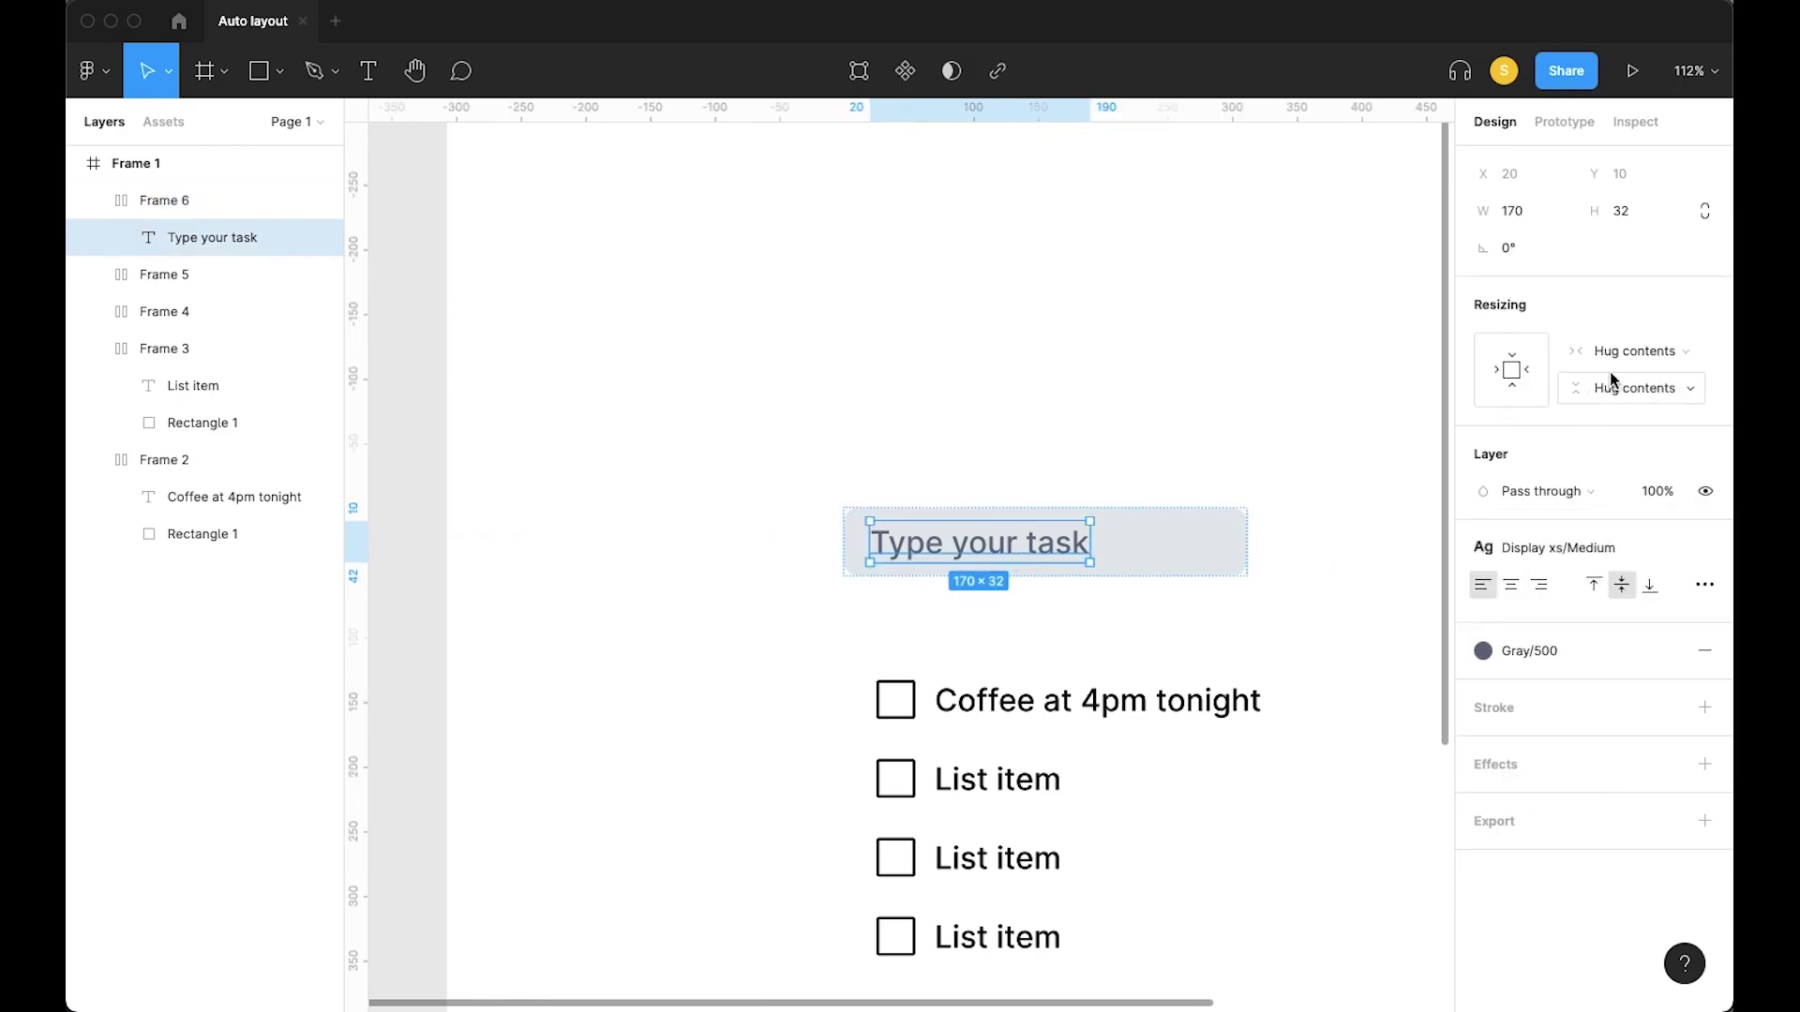
double_click(1046, 549)
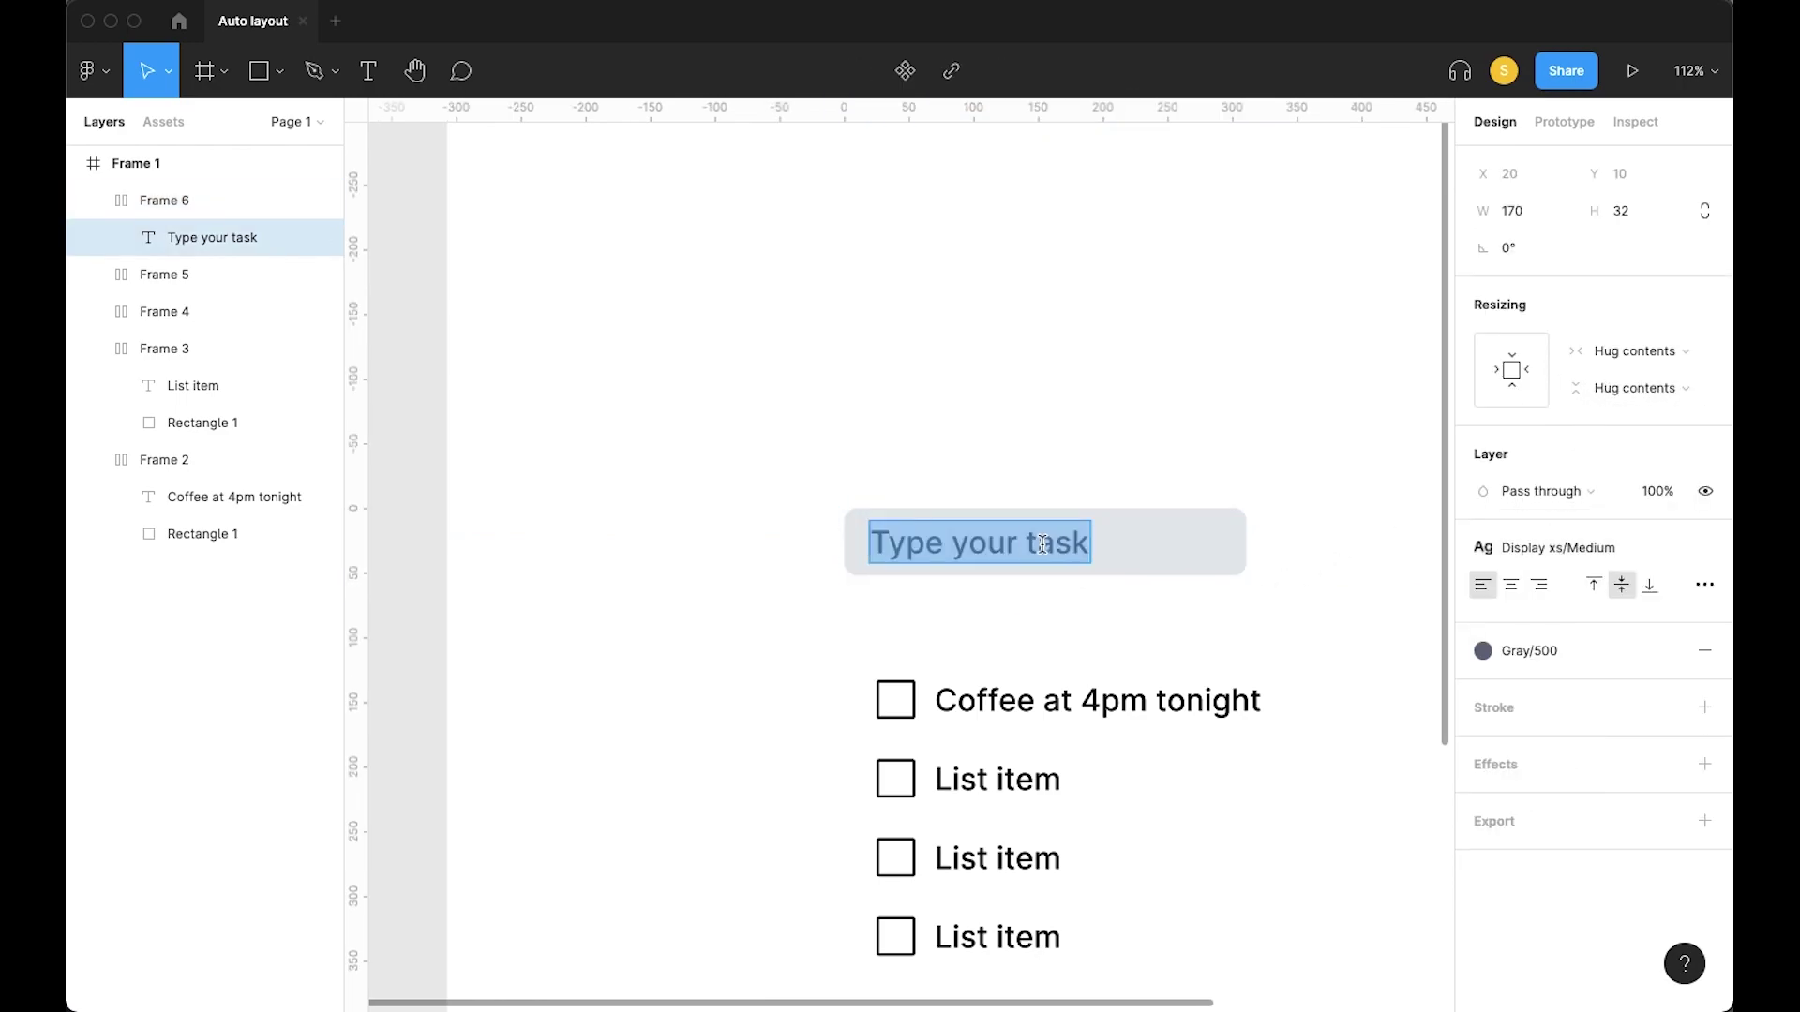
text(Buy now)
key(Escape)
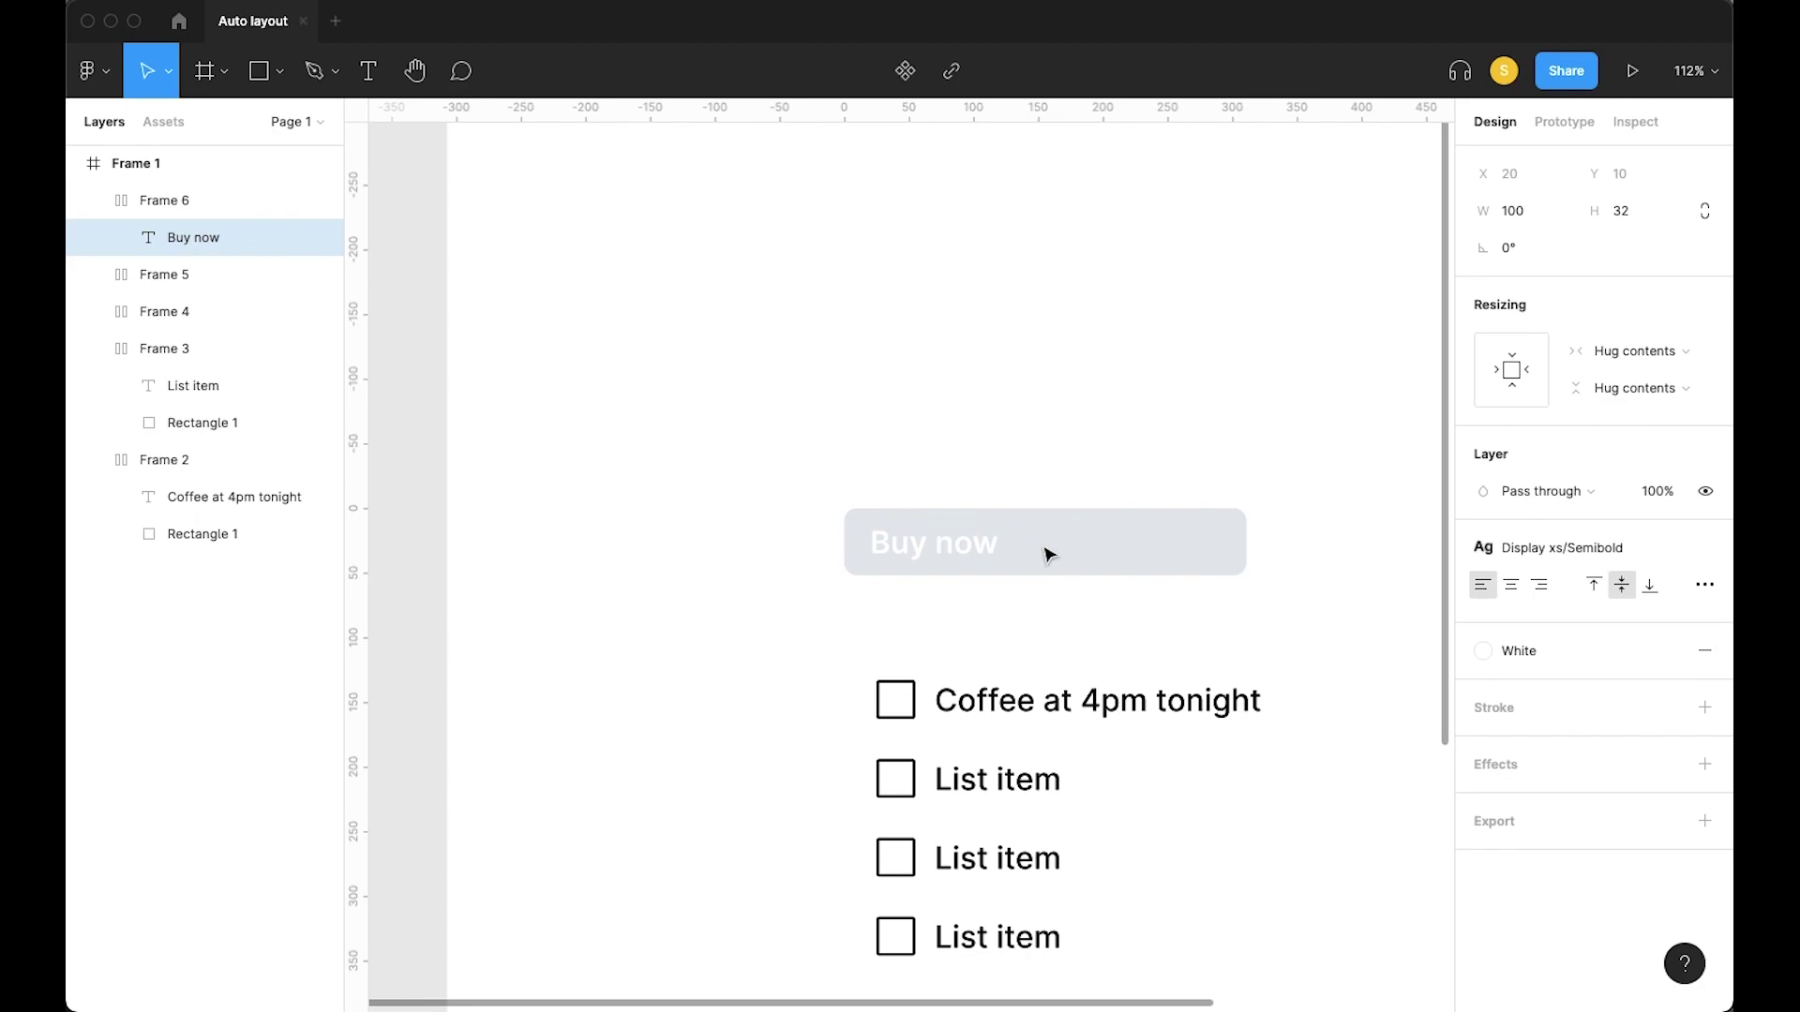
key(ctrl+z)
Try replacement wording starting with "My task is" in the hugging text, and undo it to restore "Type your task"
double_click(1021, 546)
text(My task is)
text( pre)
key(BackSpace)
key(BackSpace)
text(pretty simple ffffff)
key(ctrl+z)
key(ctrl+z)
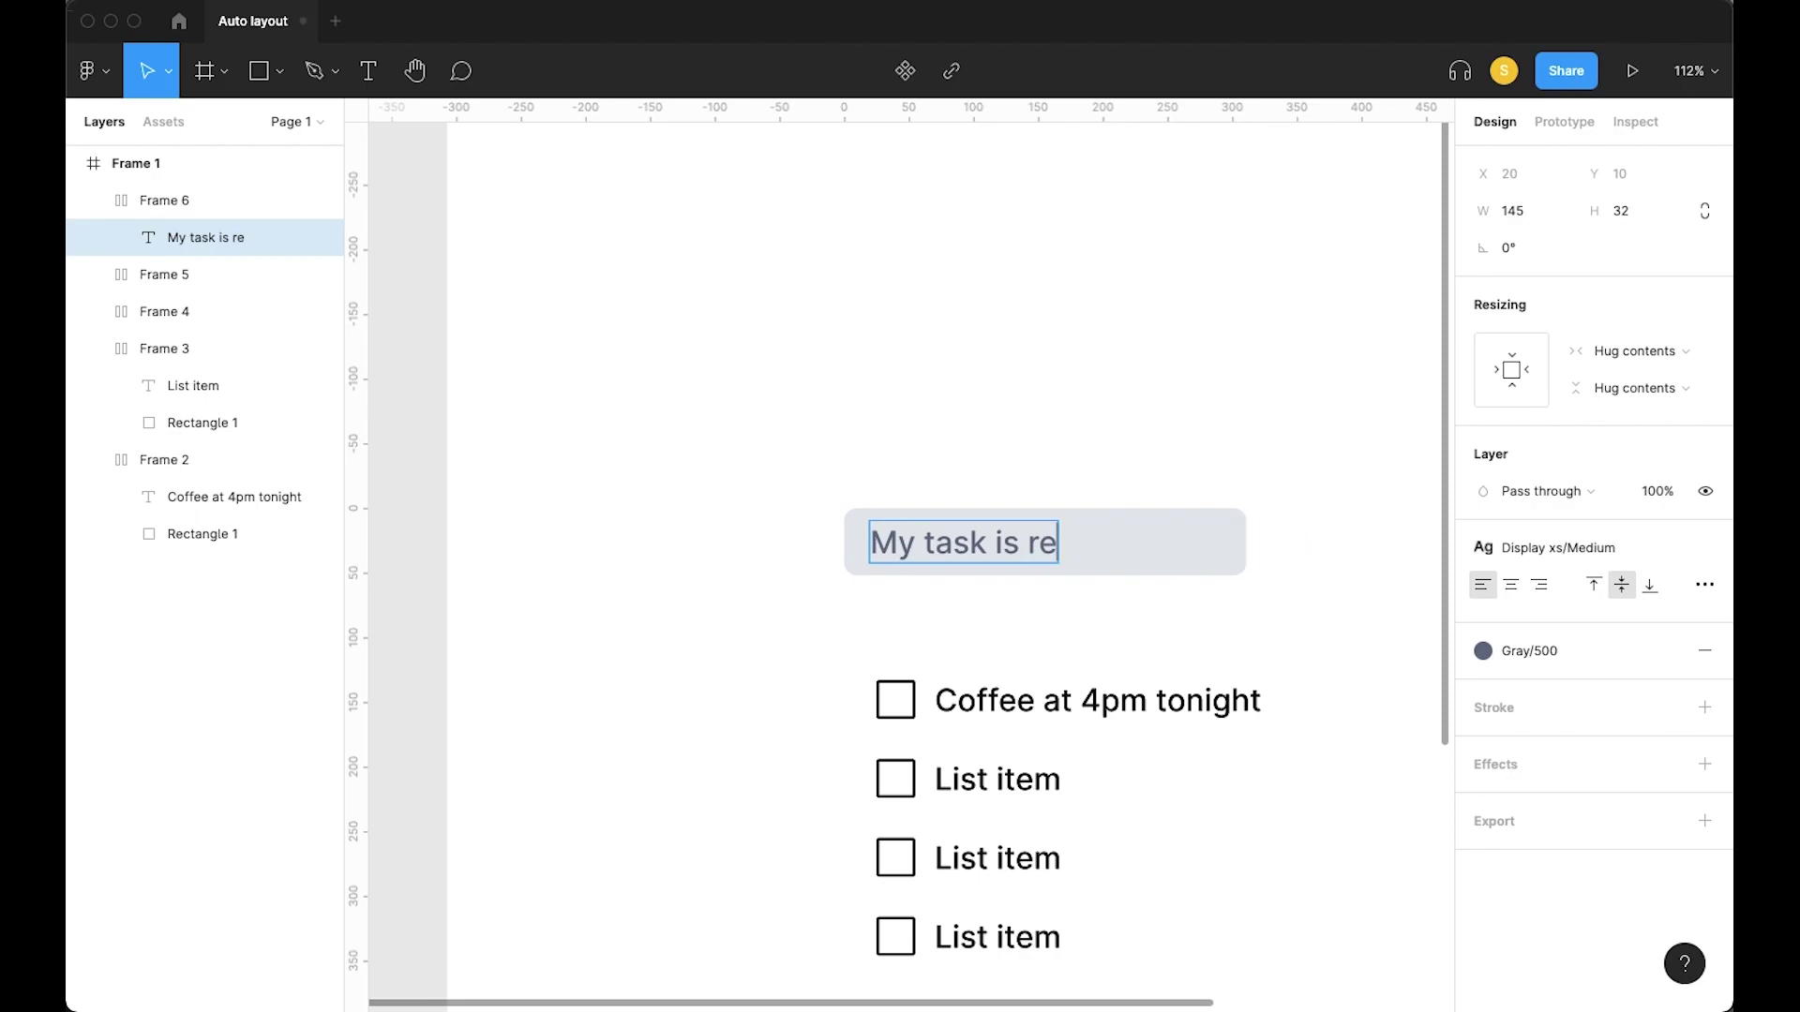
key(ctrl+z)
key(Escape)
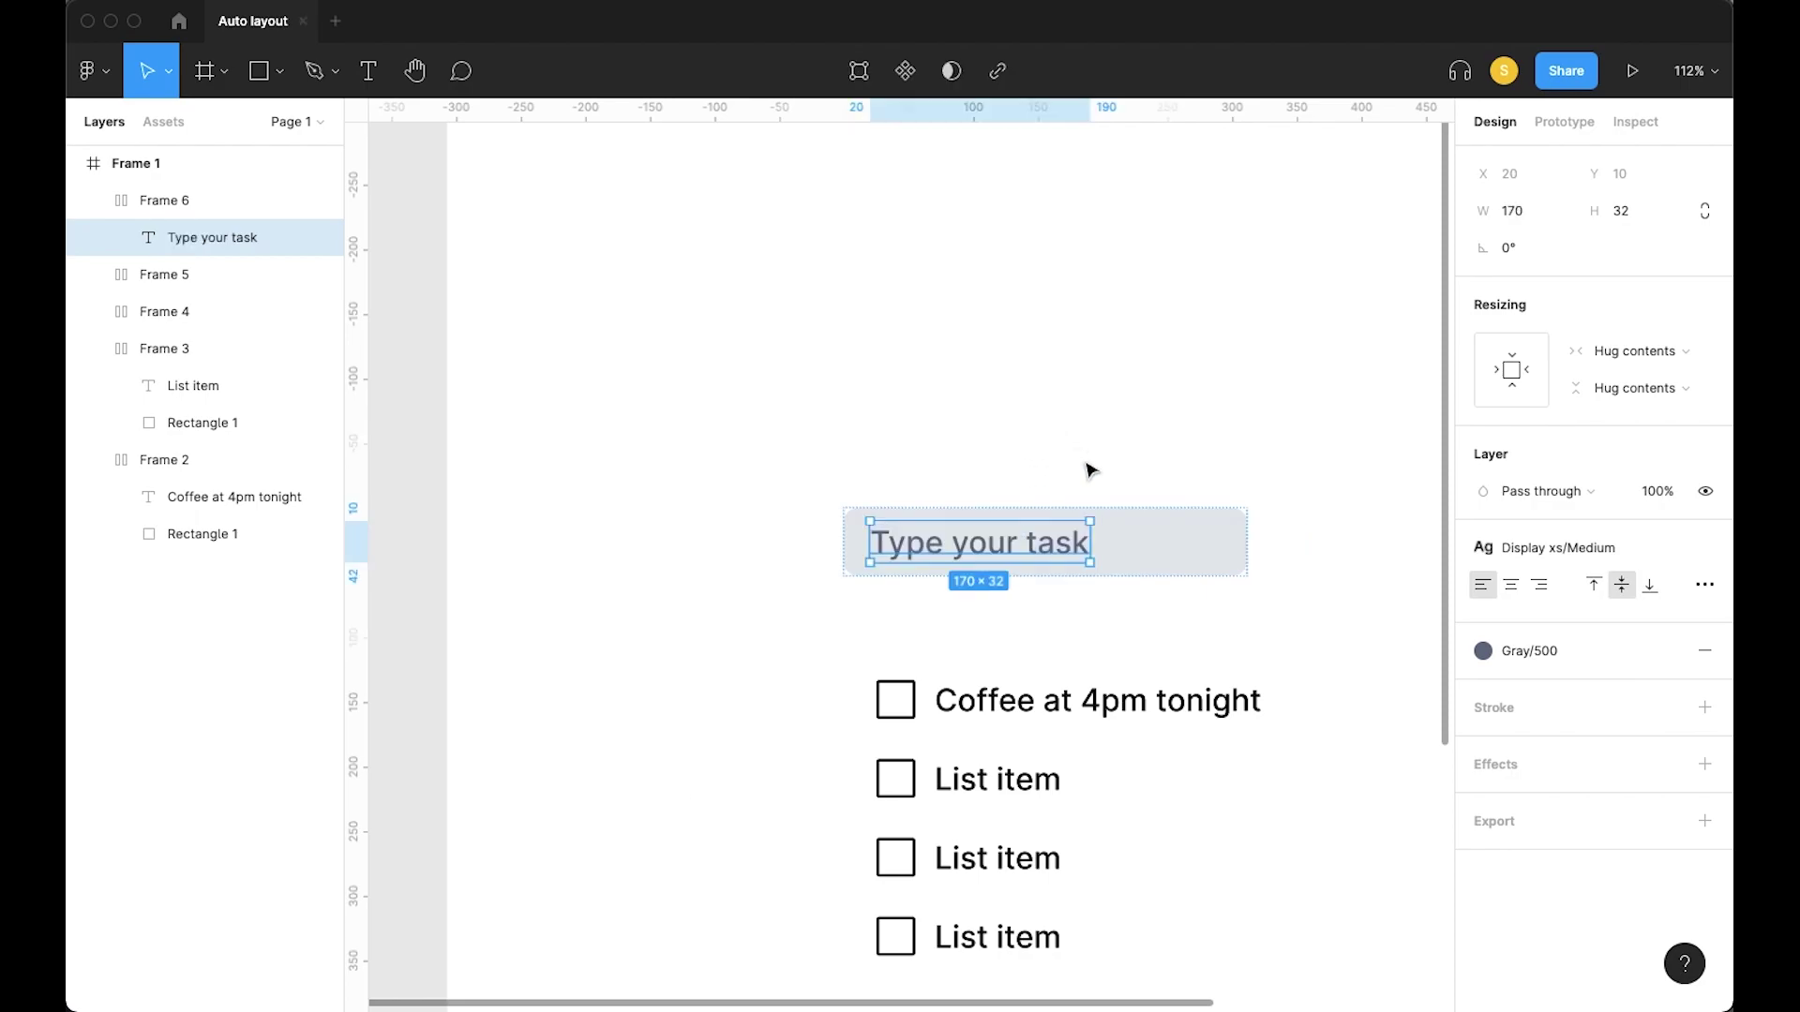
Set the horizontal resizing of the "Type your task" text to Fill container
click(1634, 351)
click(1611, 382)
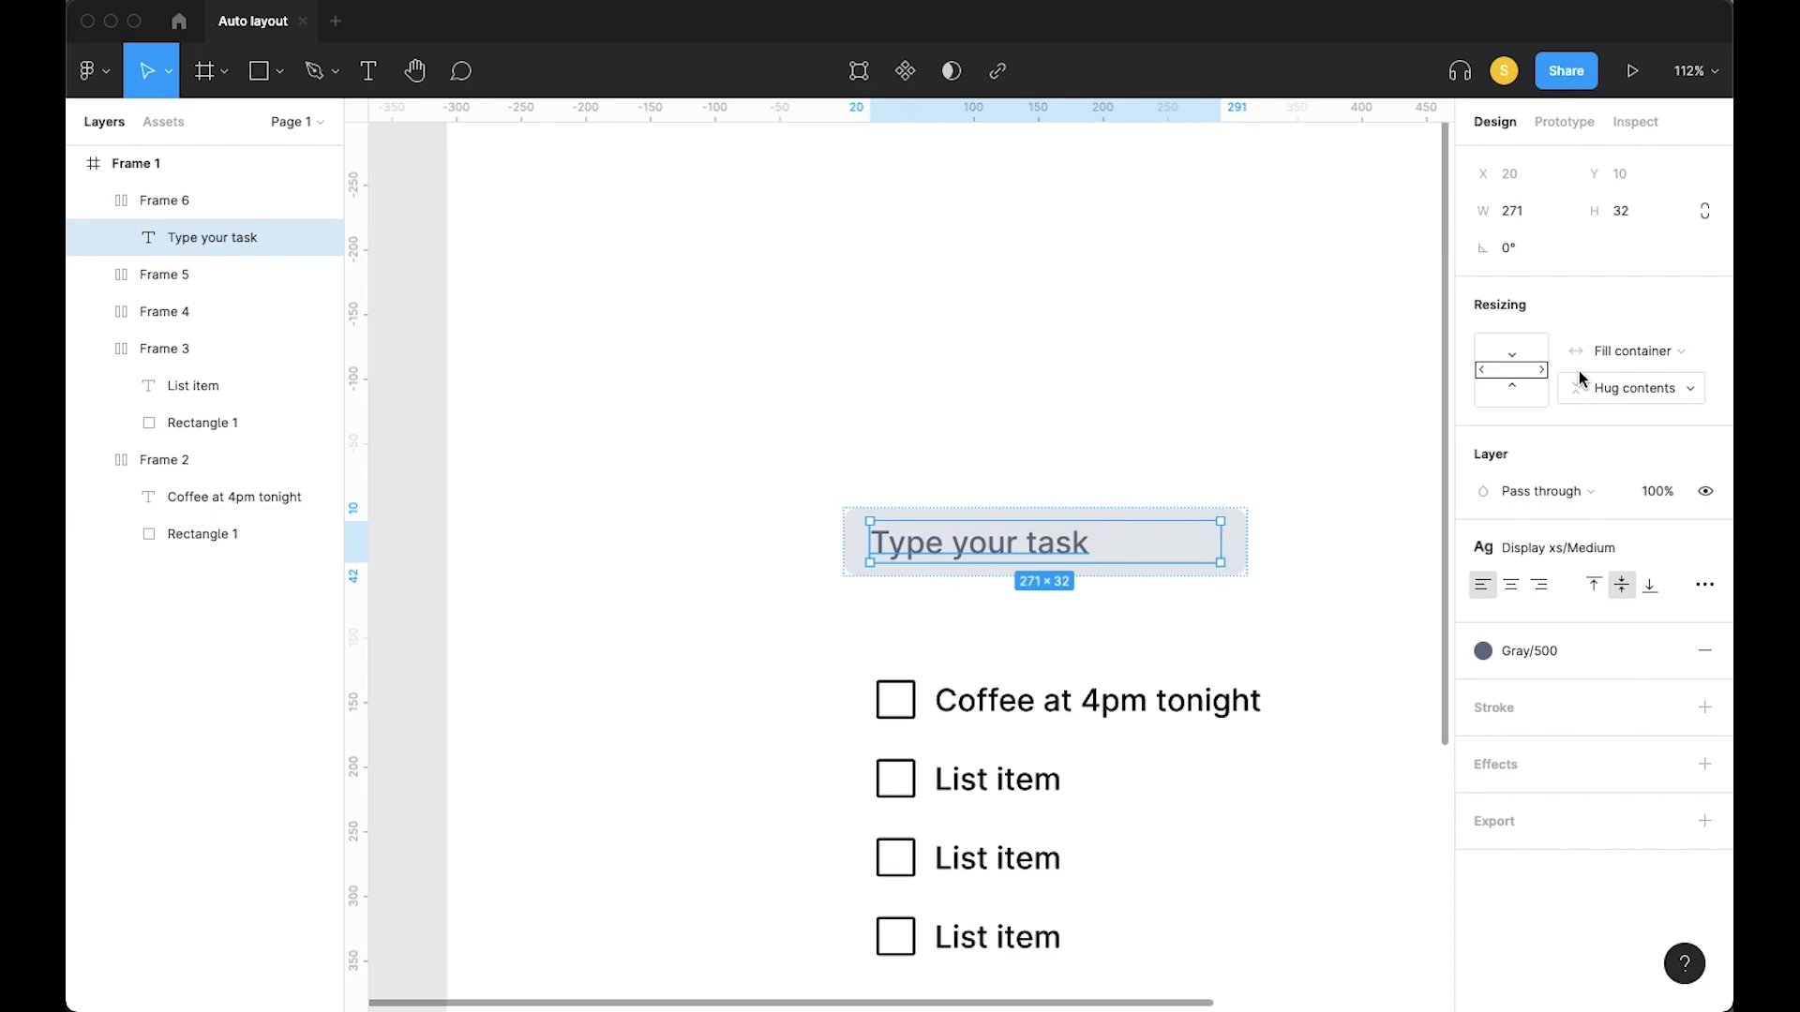
click(1203, 374)
click(1162, 540)
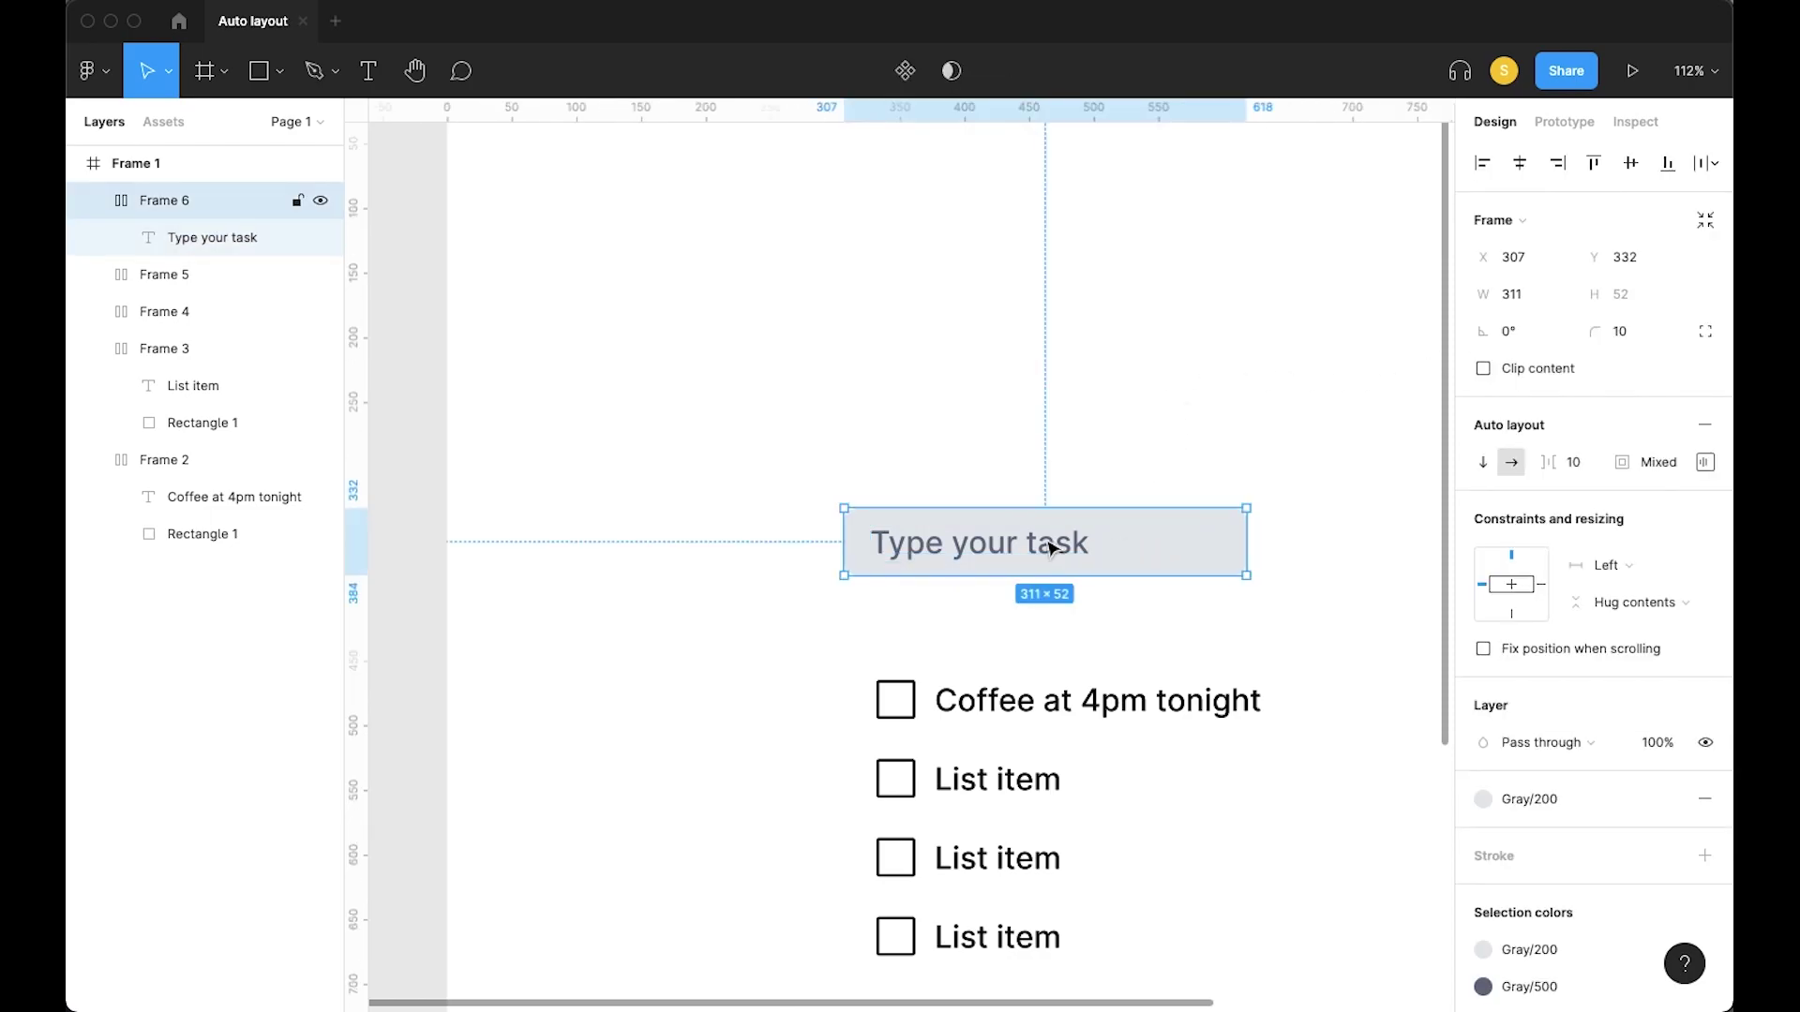
Test the filling text by replacing it with "Coffee at 4pm tongiht at my friend's house"
double_click(1049, 549)
double_click(1045, 544)
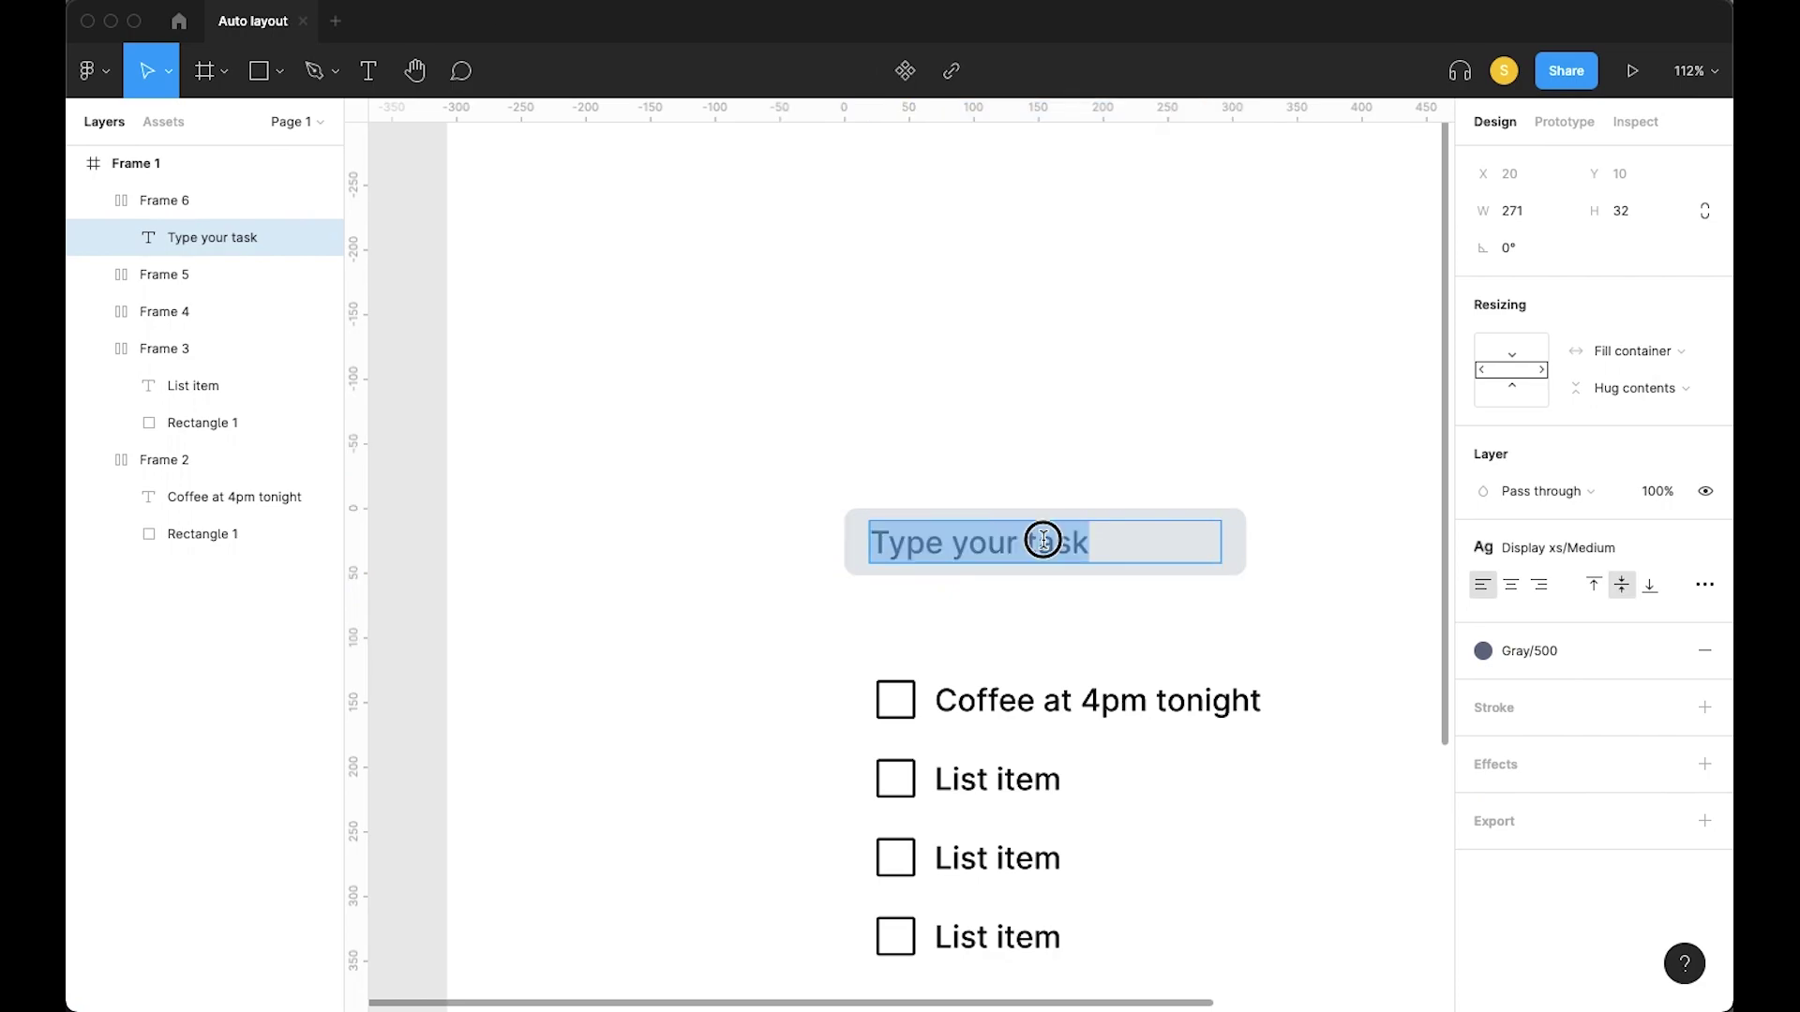
text(Coffee at )
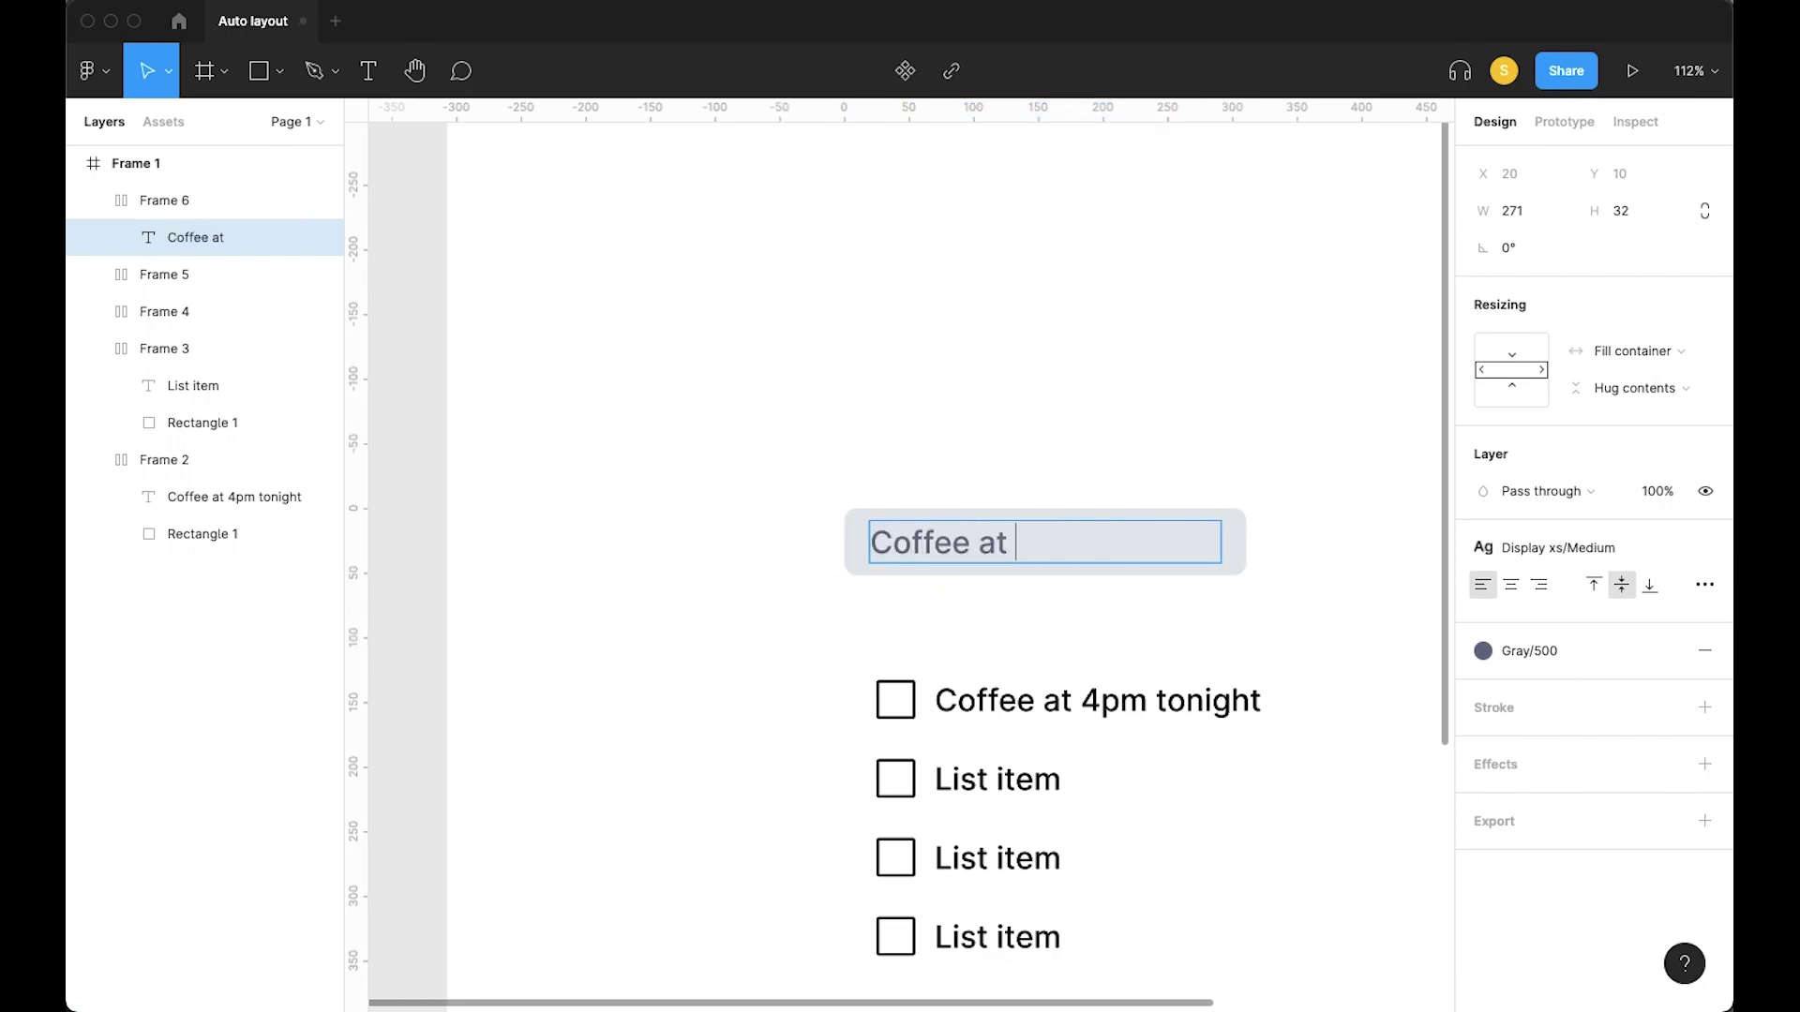
text(4pm tongiht)
key(BackSpace)
key(BackSpace)
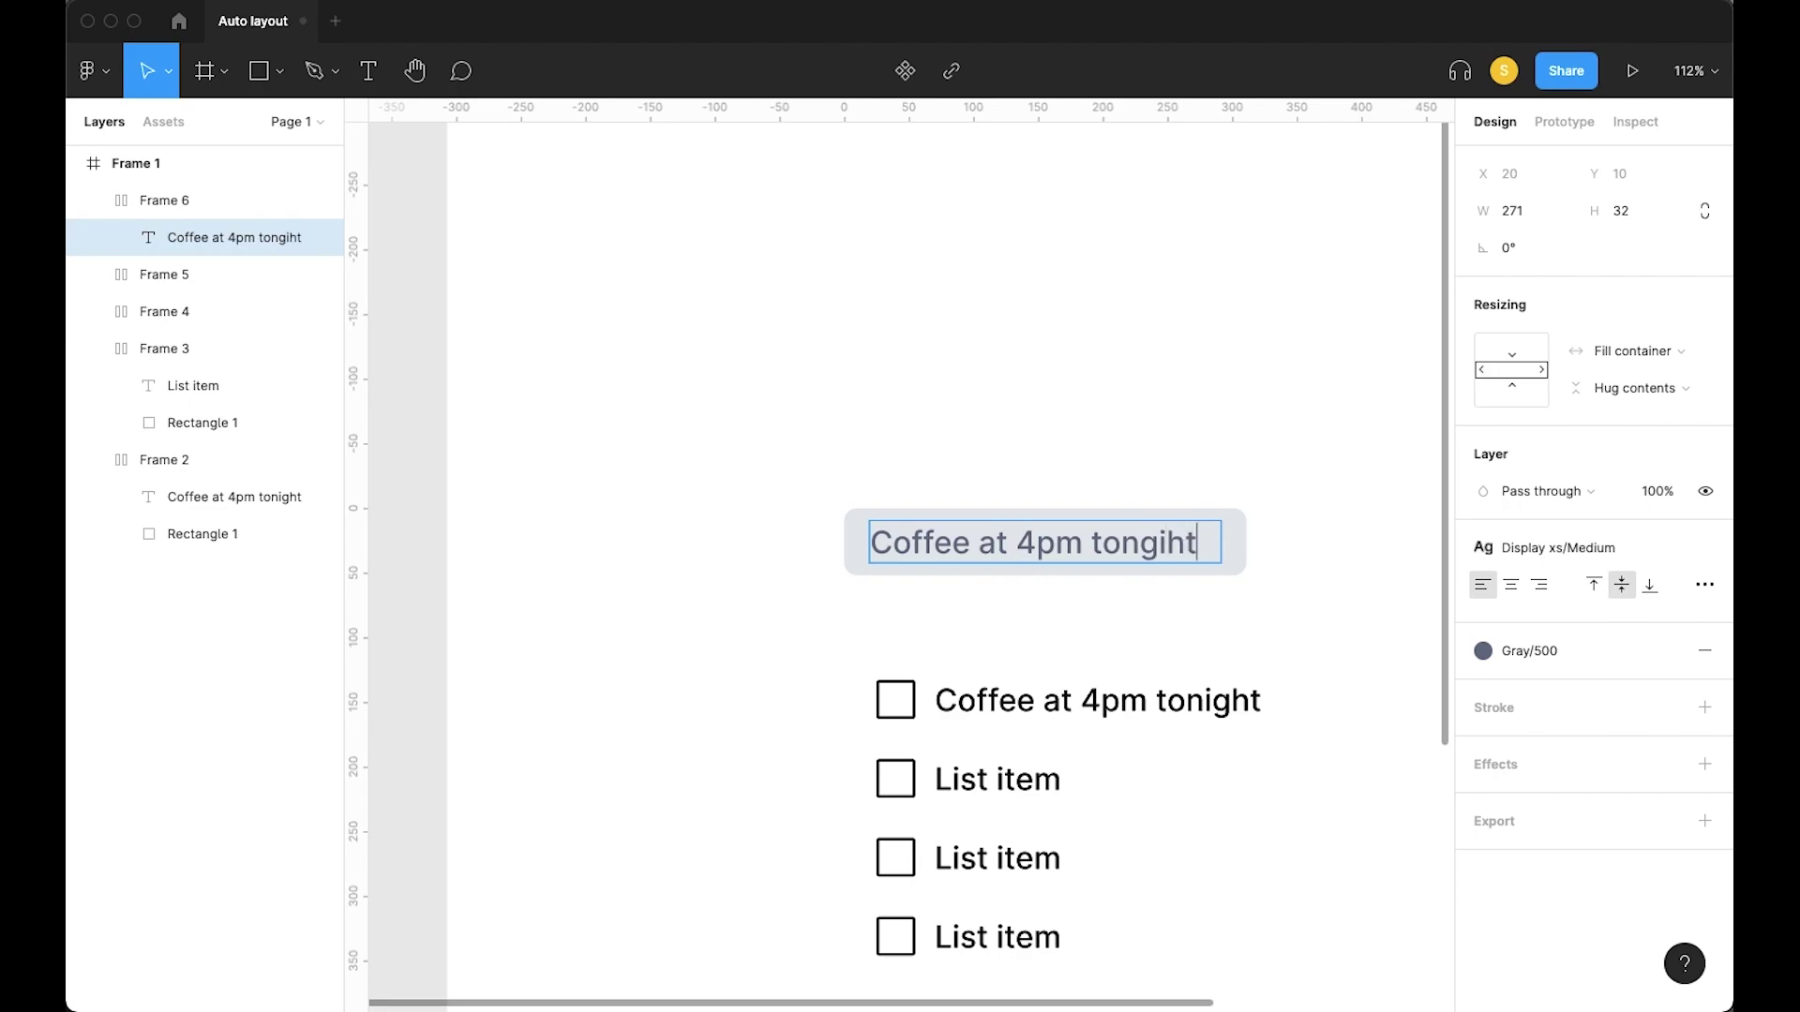
text(at my fri)
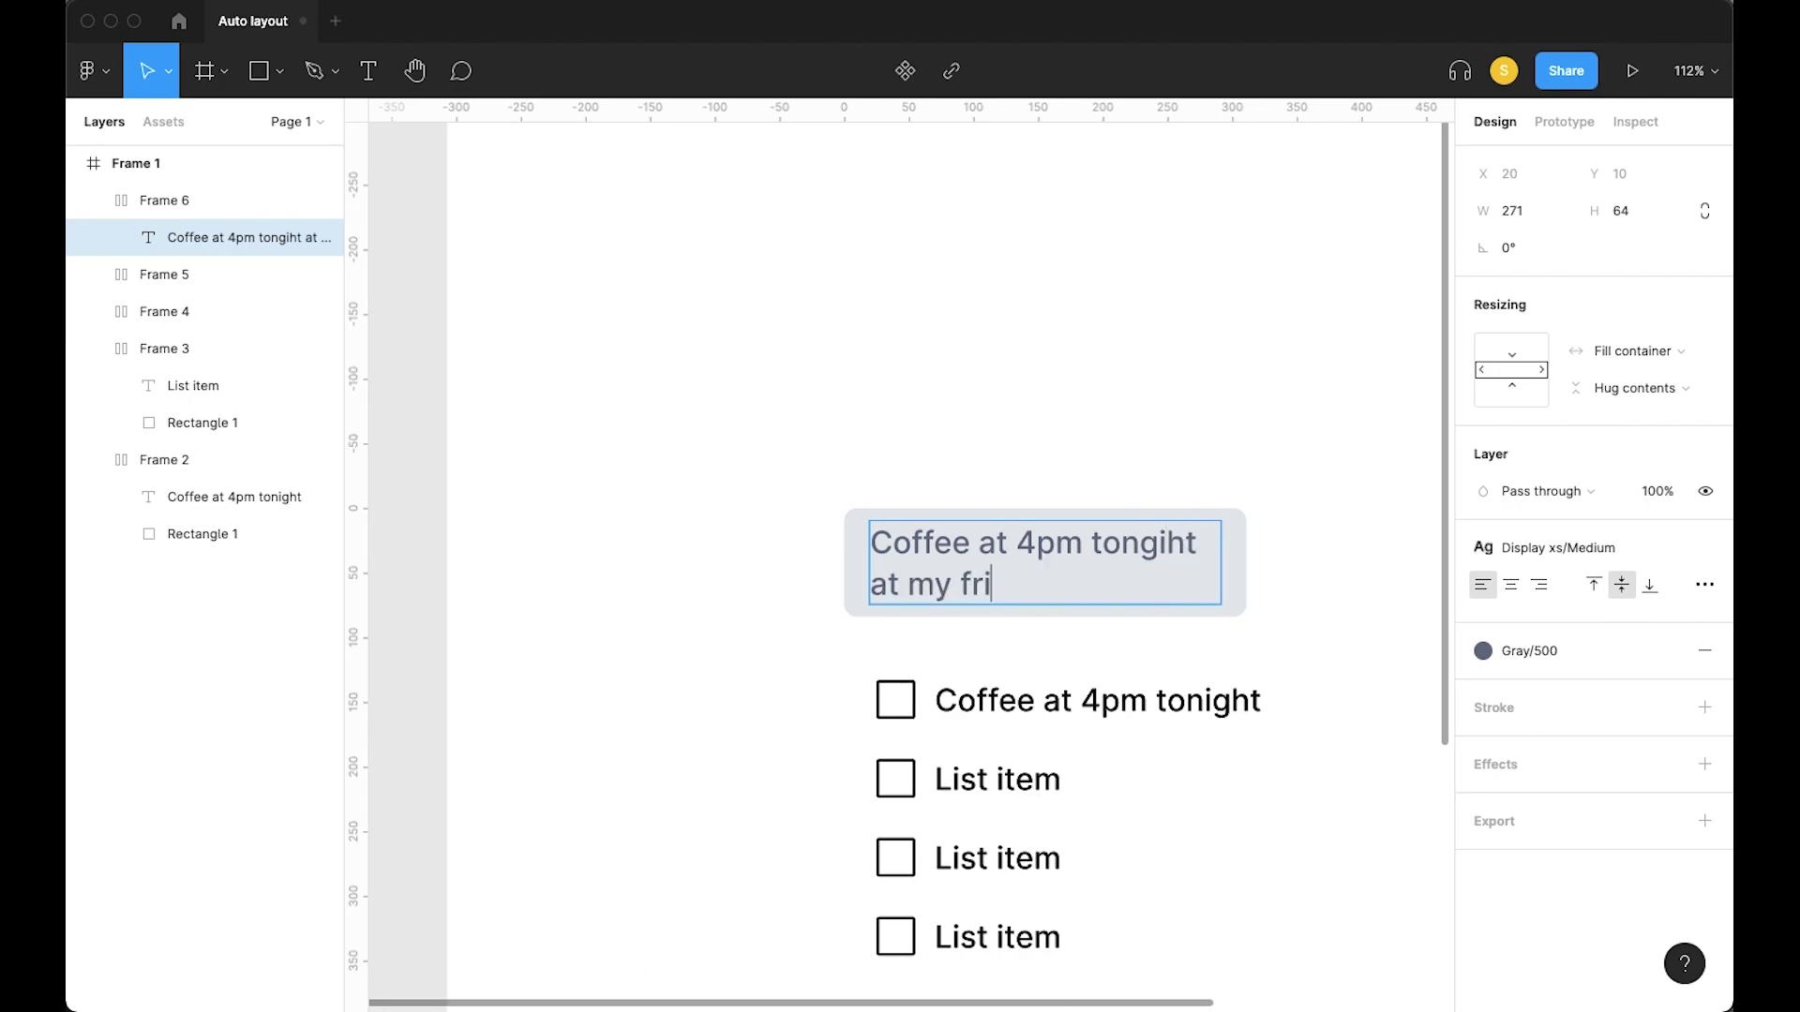
text(end's house)
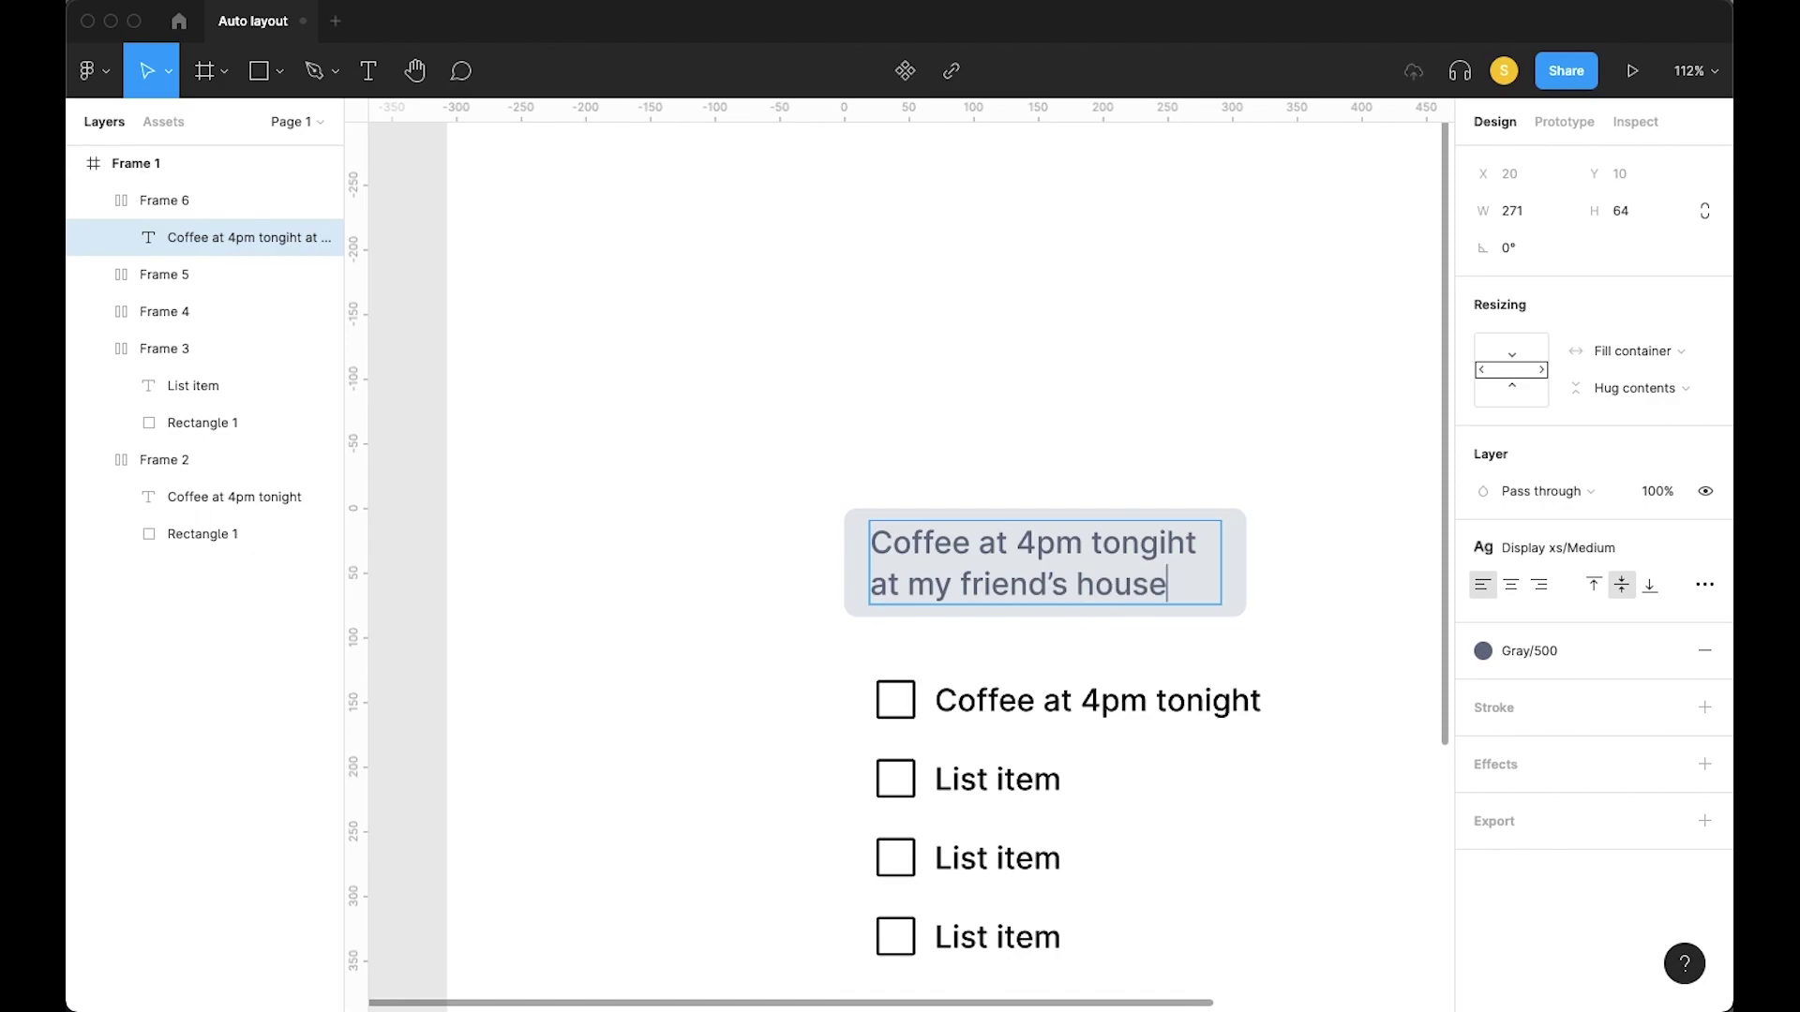
key(Escape)
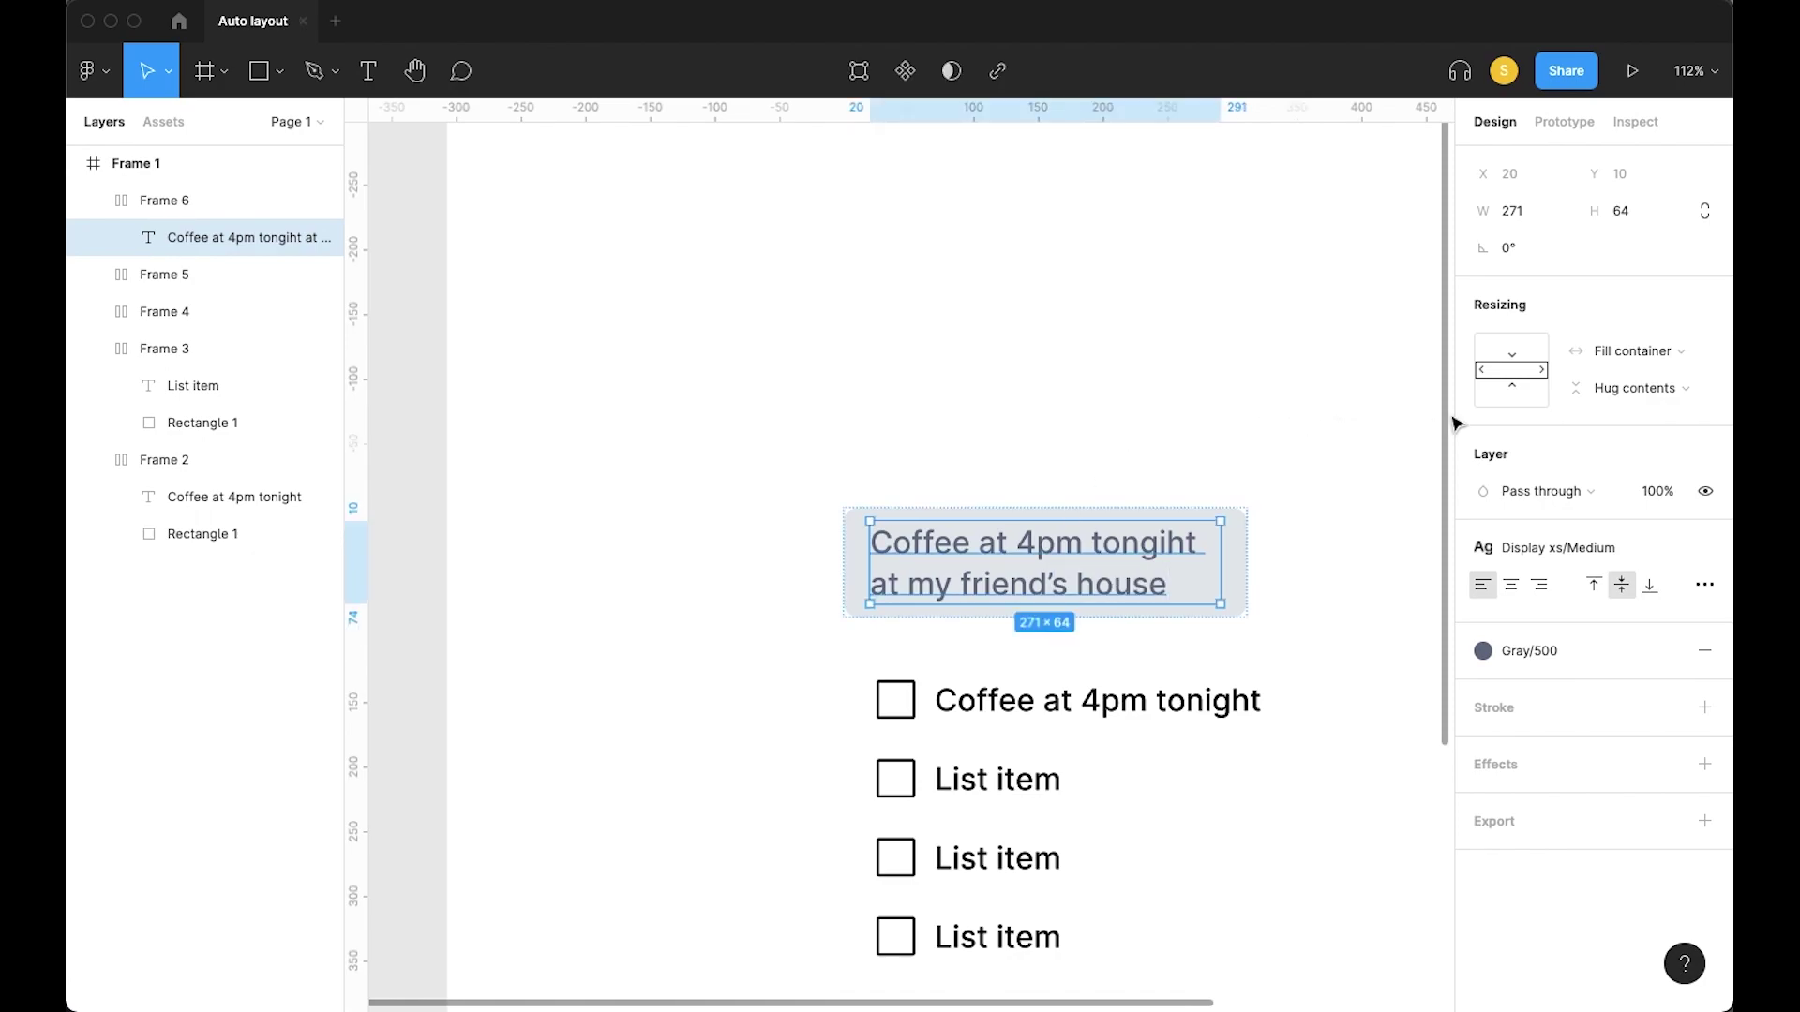
Try Hug contents as the horizontal resizing of the long coffee text in the gray input field
click(1614, 363)
click(1598, 353)
click(1639, 352)
click(1639, 323)
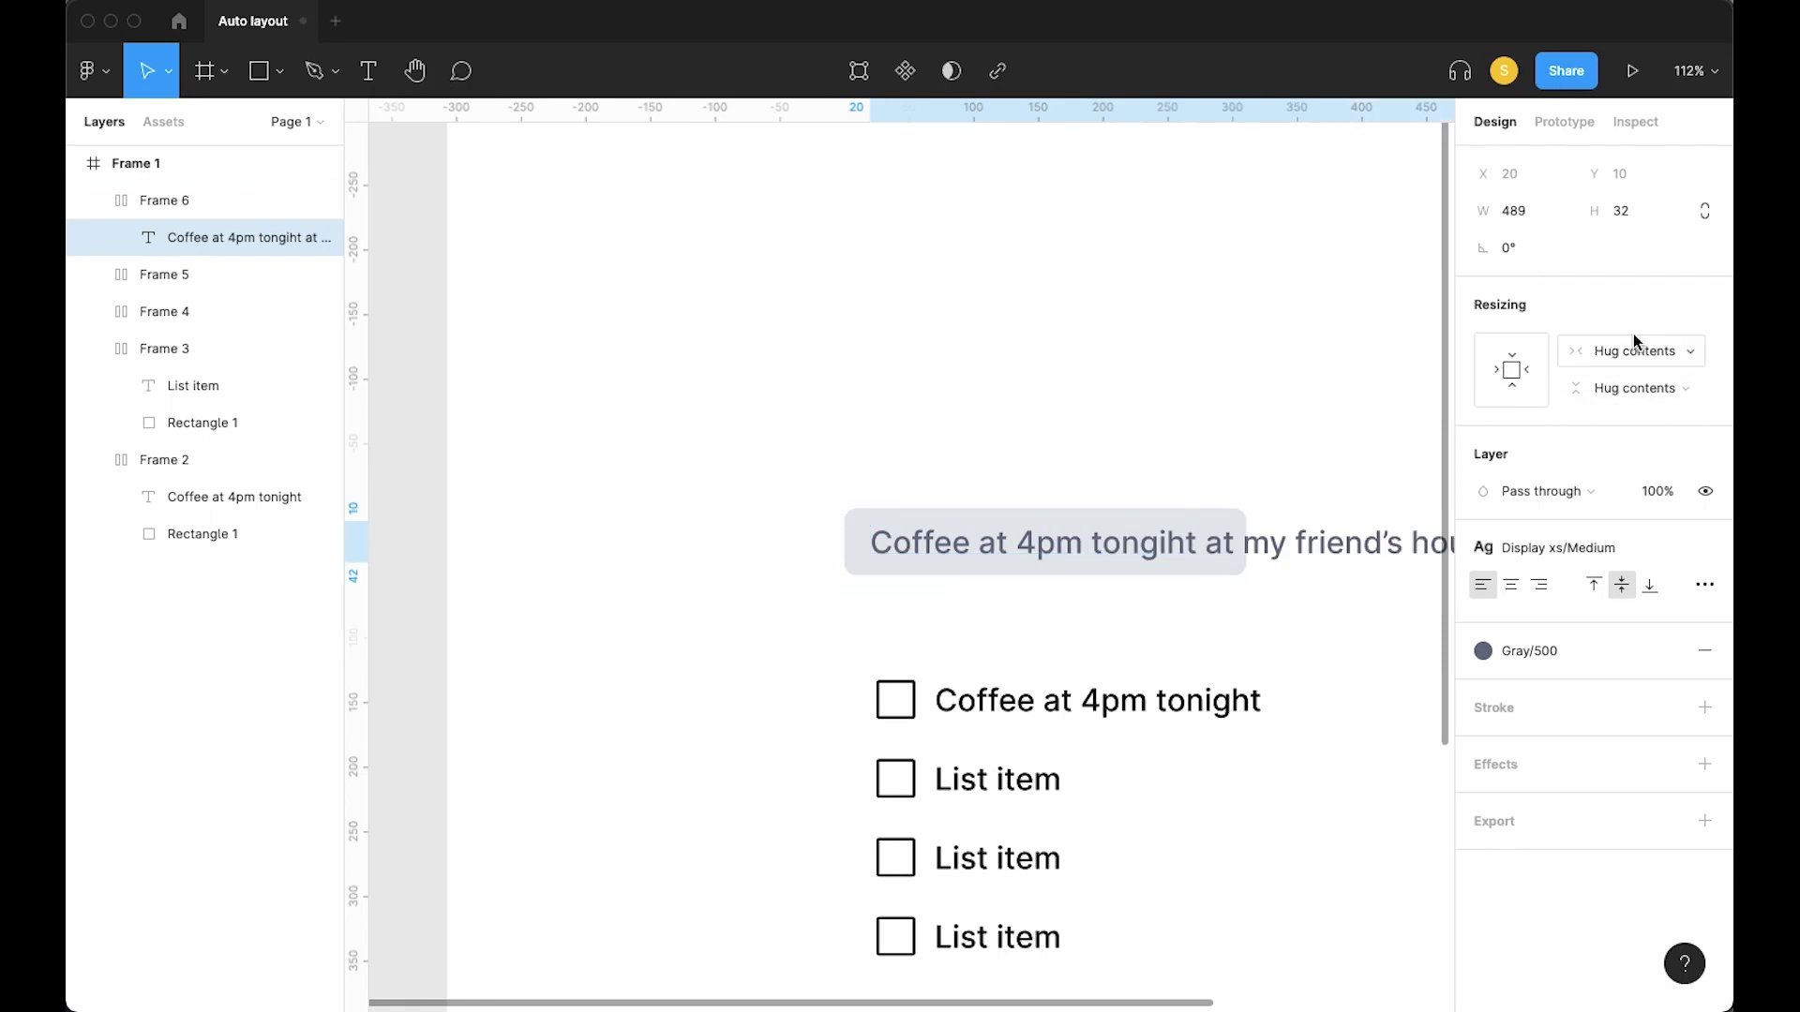
Undo the Hug contents change and the test wording to restore the "Type your task" text
key(ctrl+z)
key(ctrl+z)
key(ctrl+z)
key(ctrl+z)
key(ctrl+z)
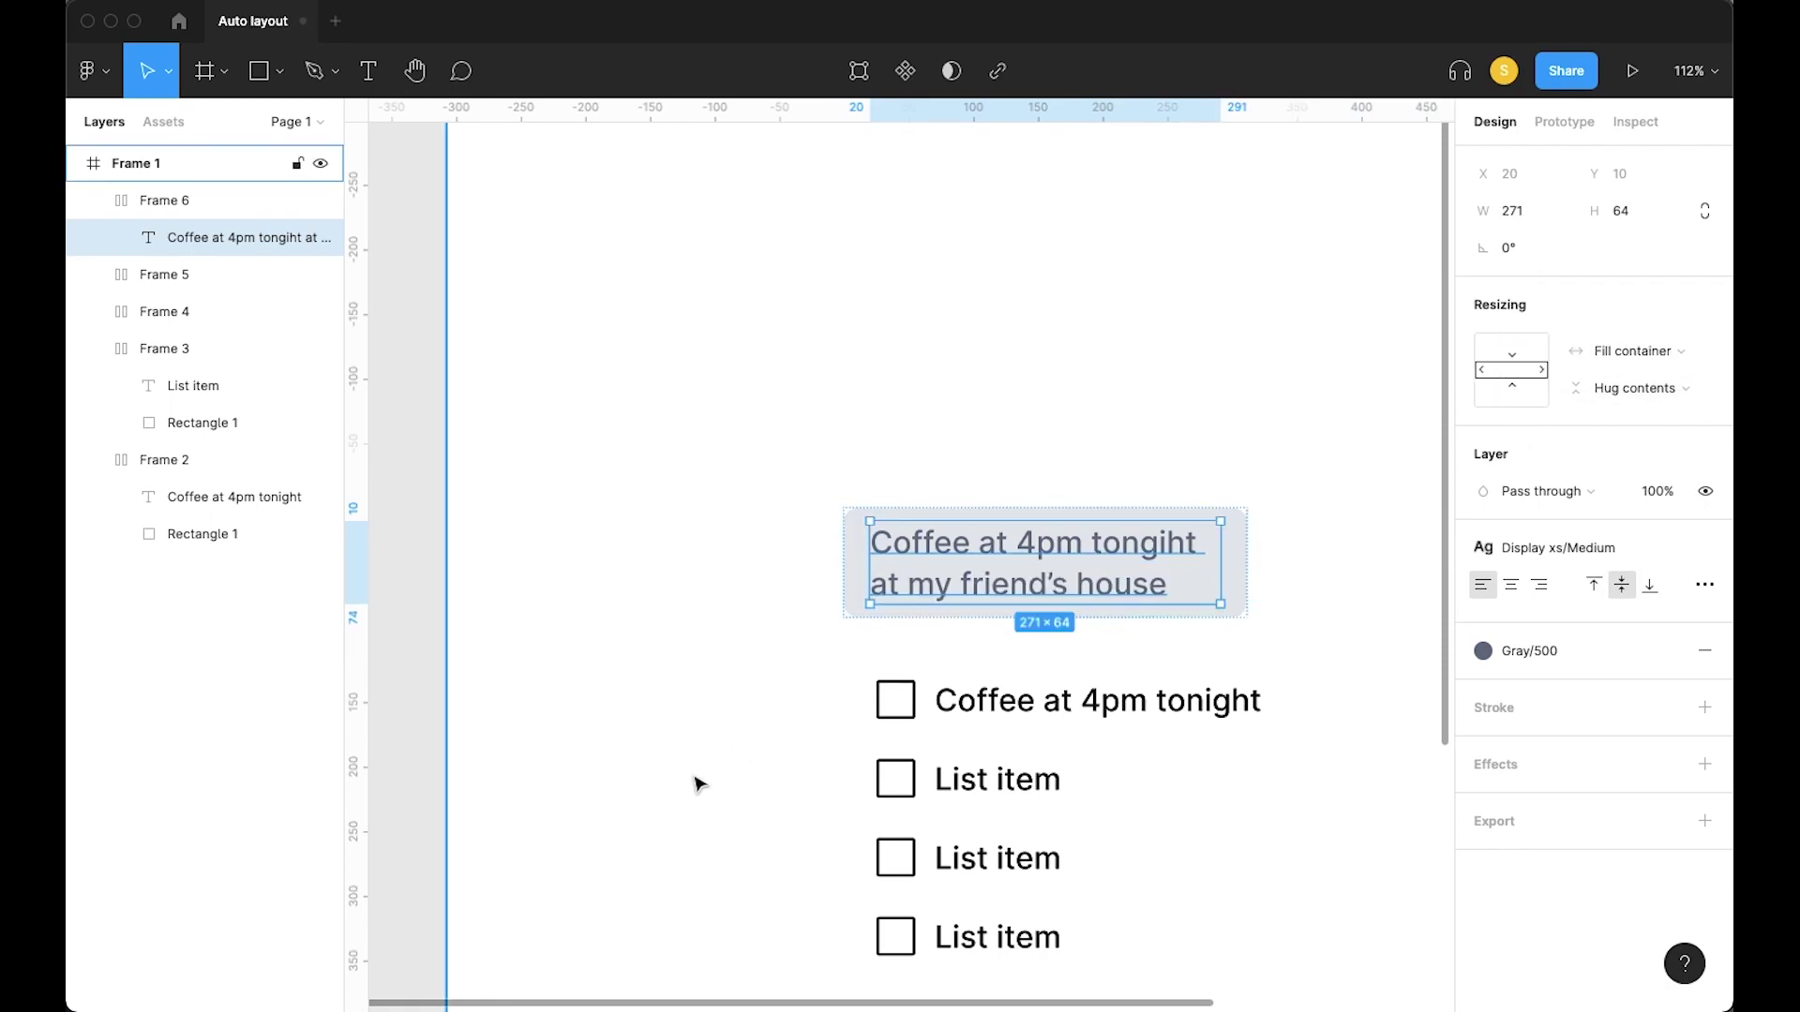
key(ctrl+z)
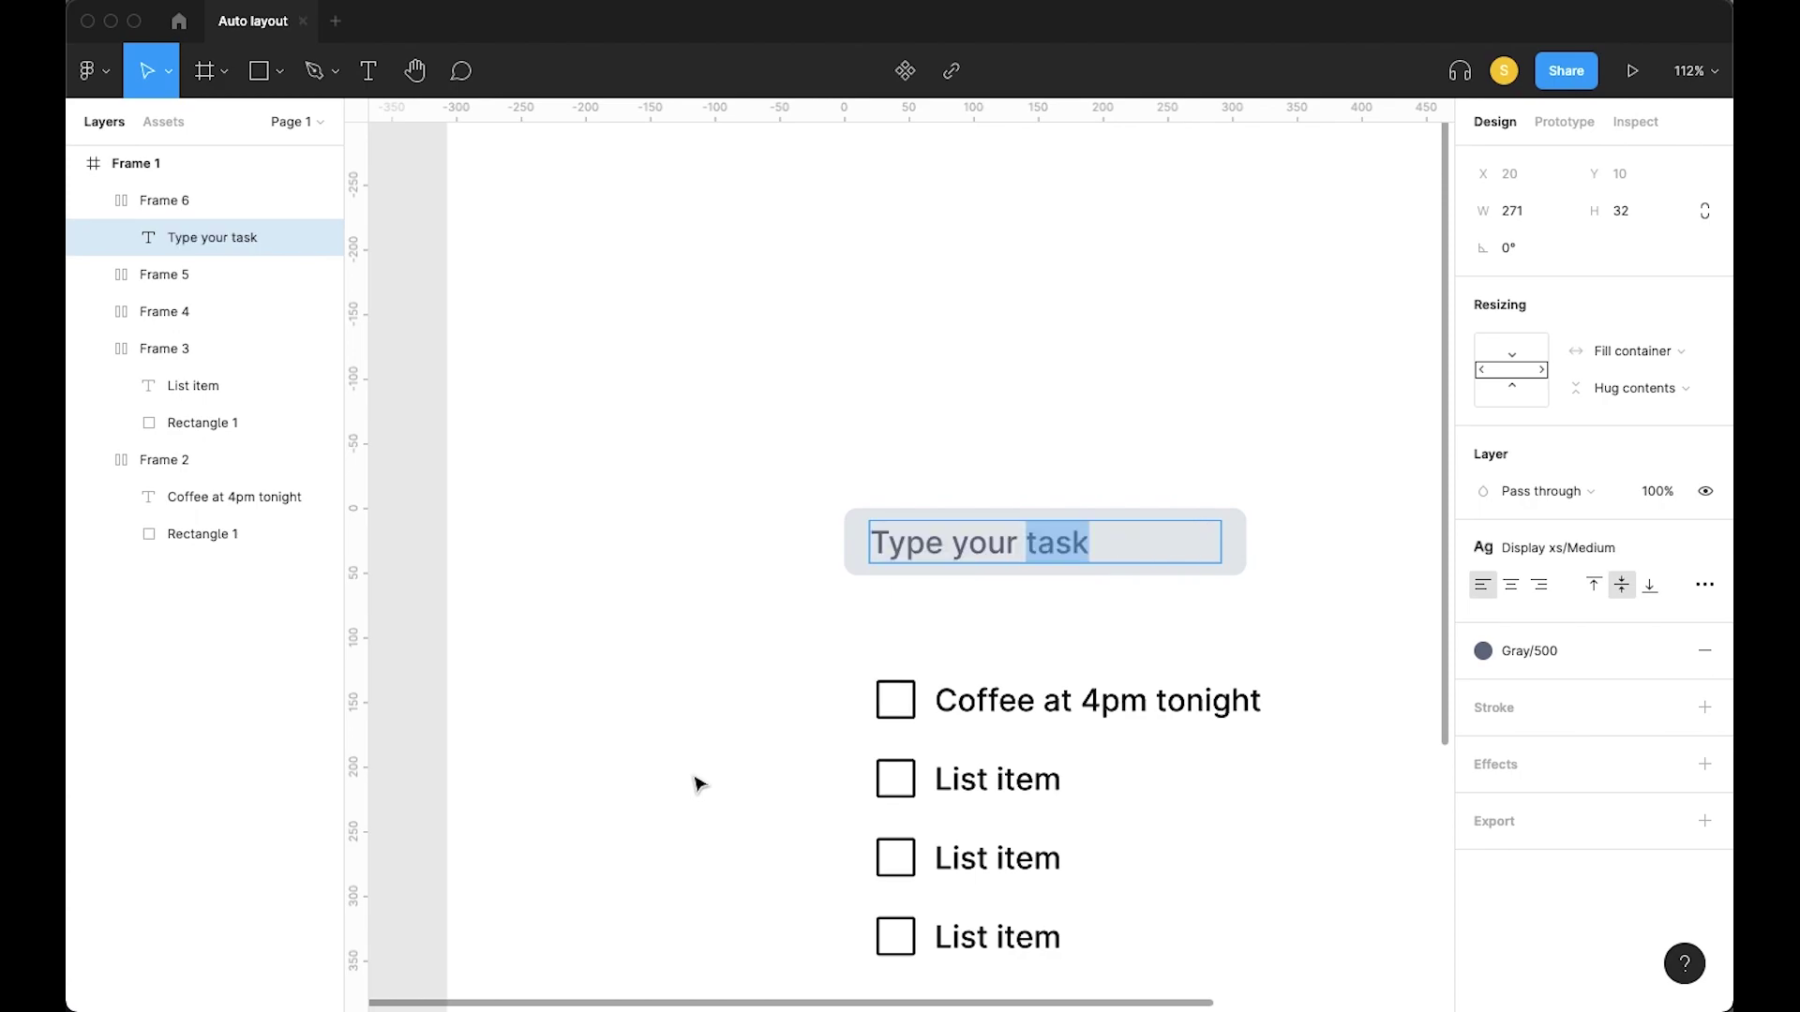
key(Escape)
Compare the resizing settings of the "Coffee at 4pm tonight" row and its text with those of the "Type your task" field
scroll(863, 690, right, 2)
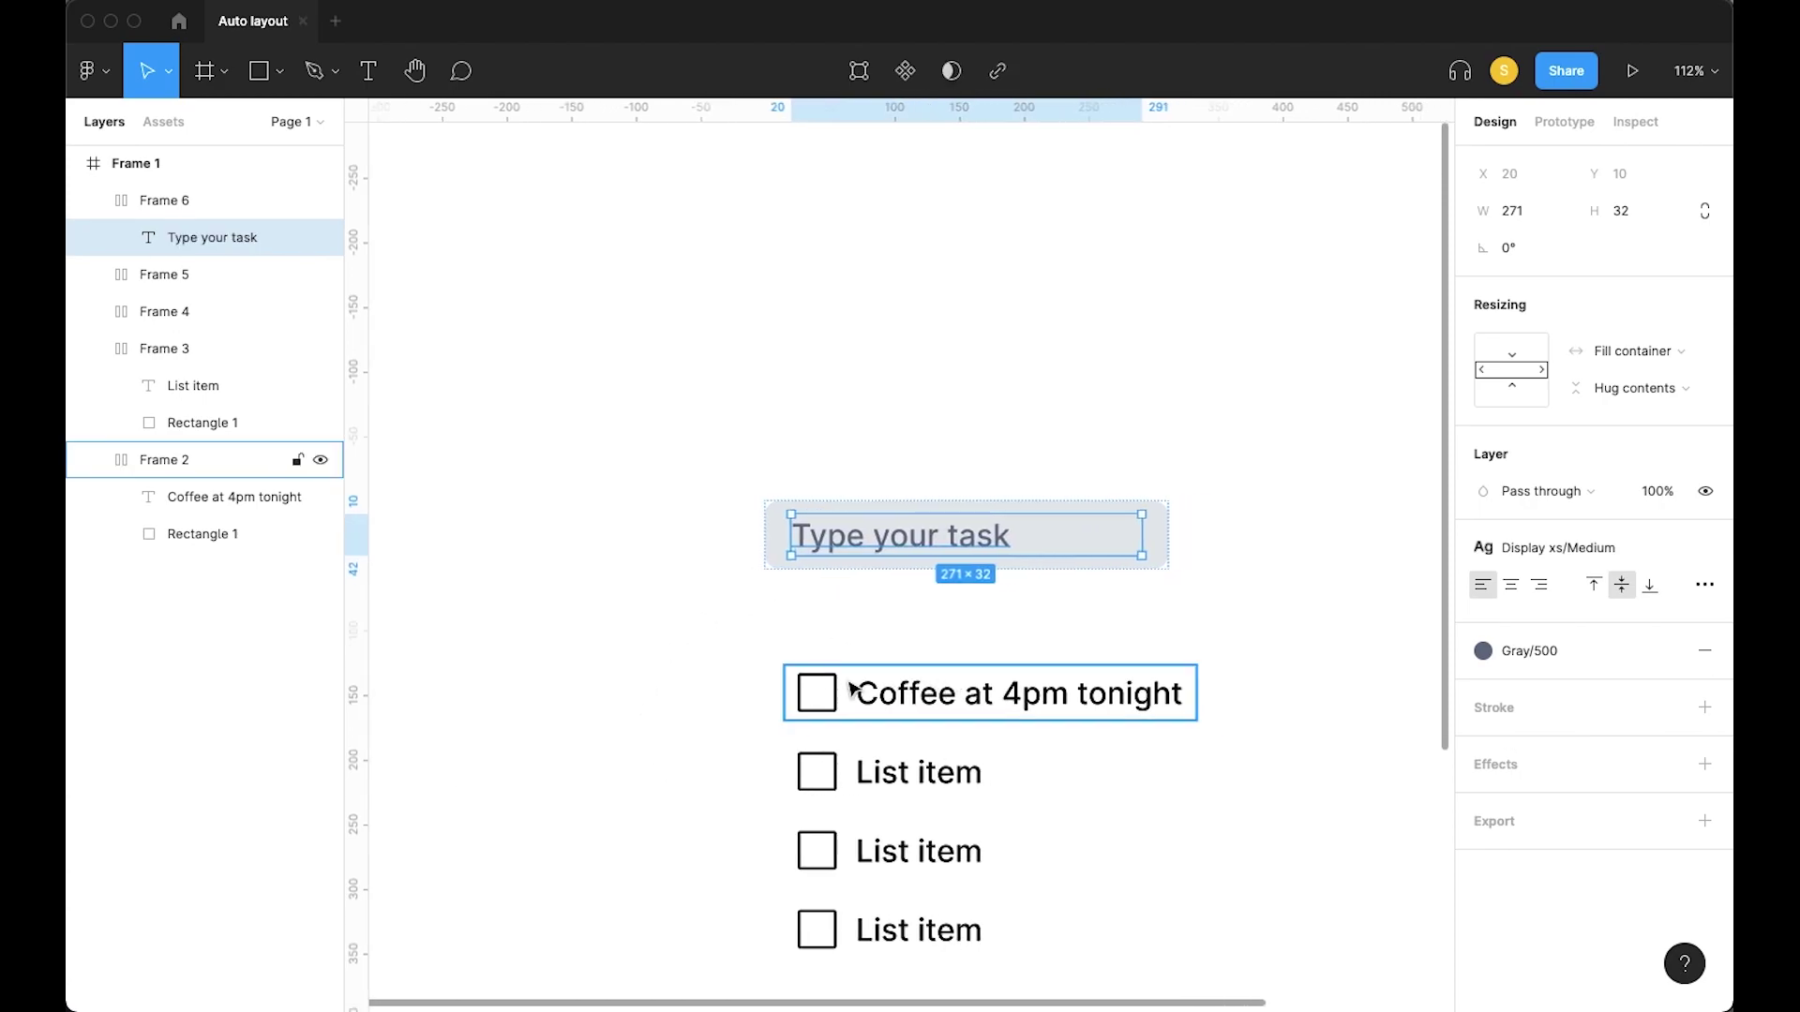
double_click(825, 691)
click(861, 695)
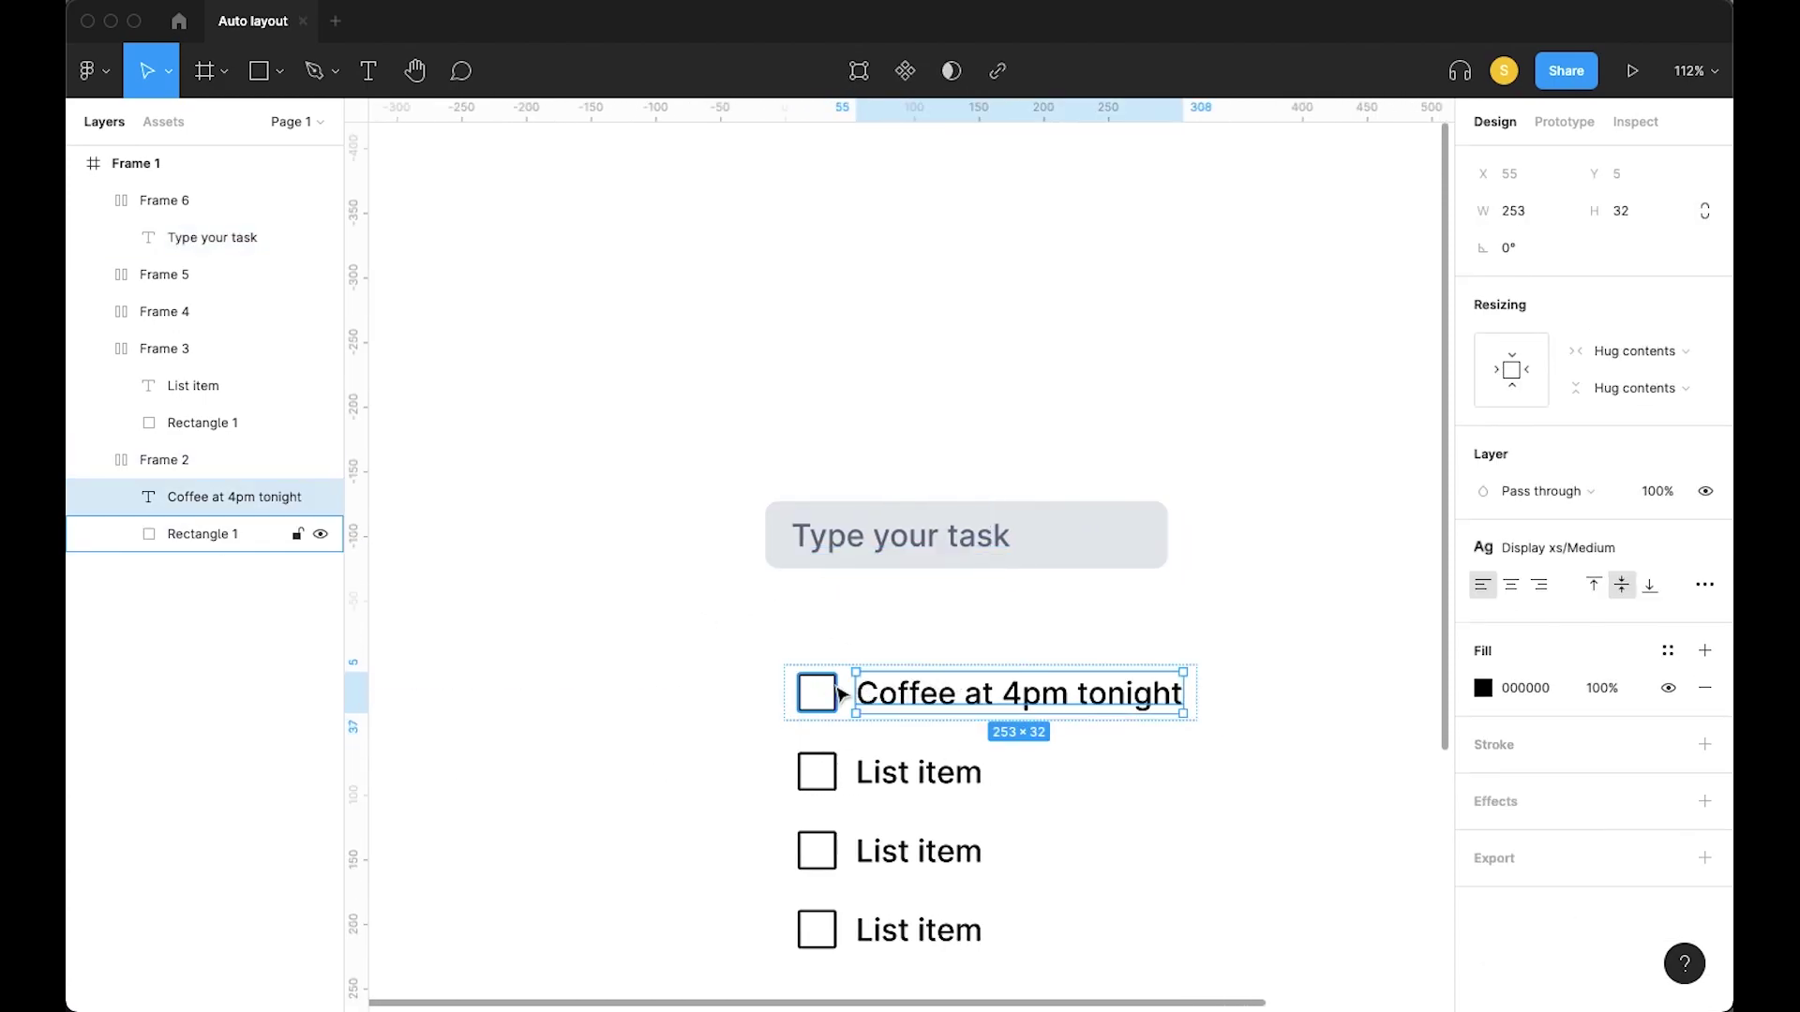
click(846, 694)
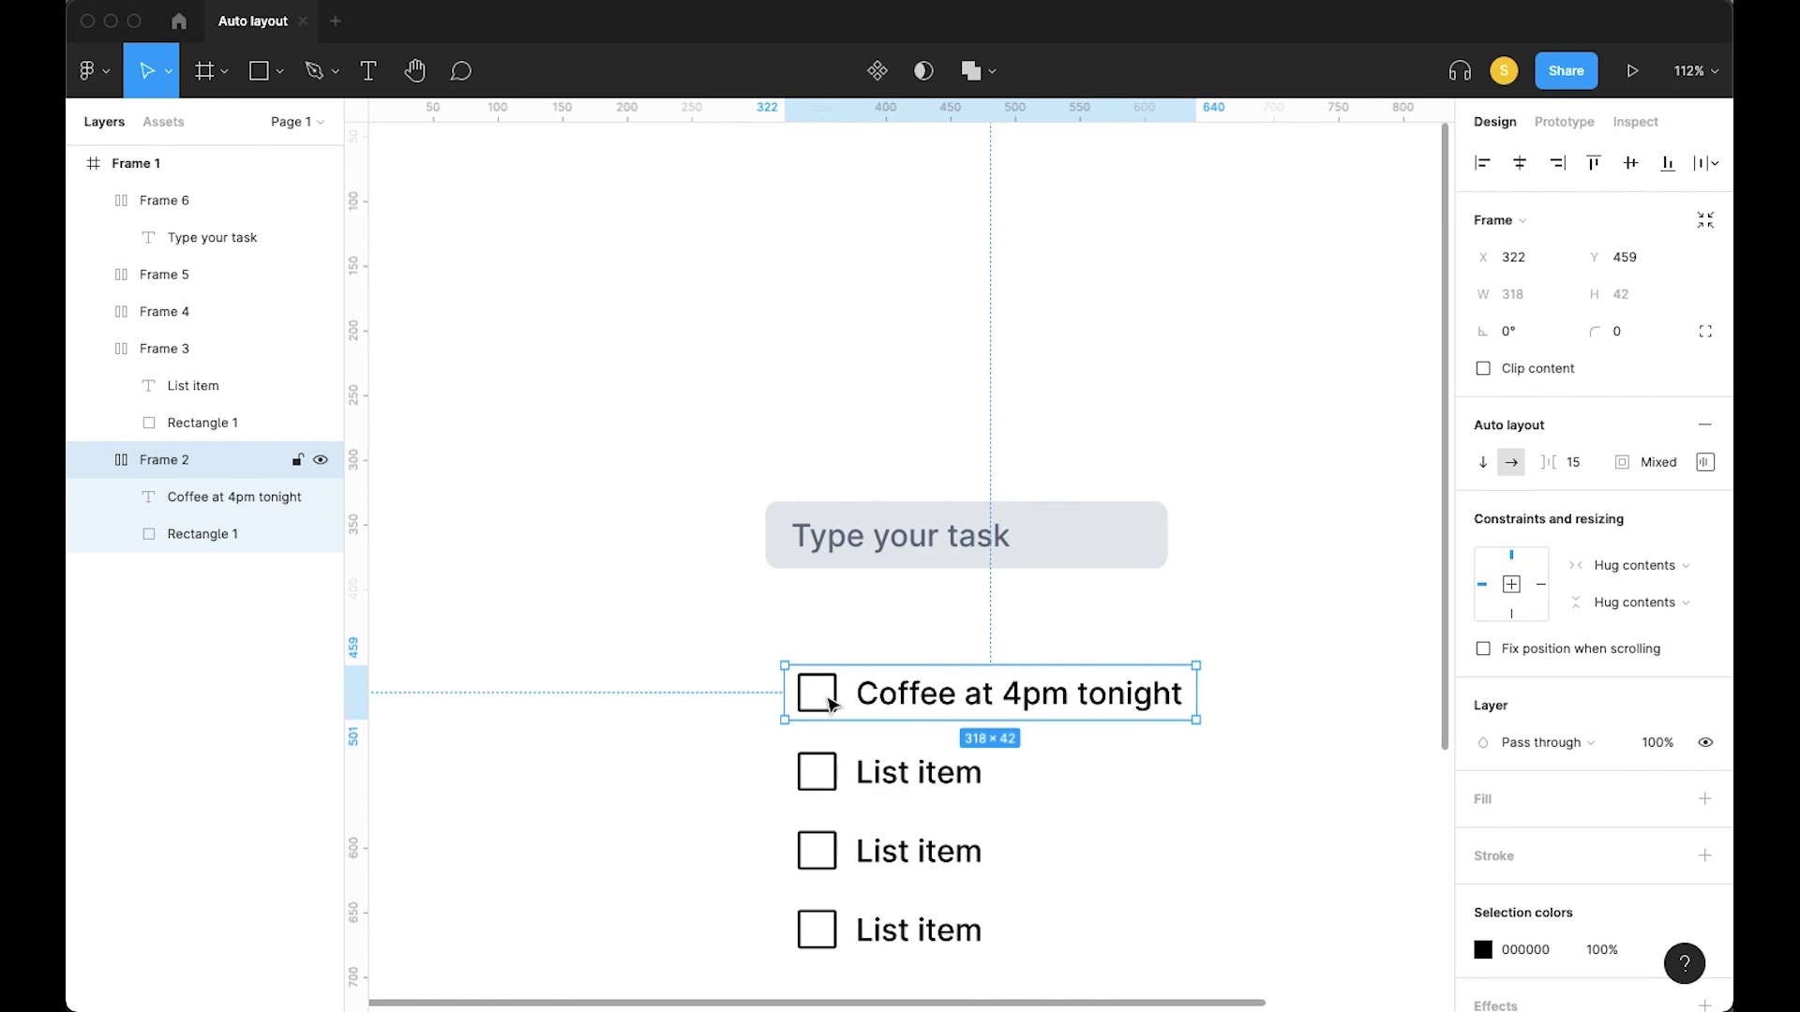
click(904, 717)
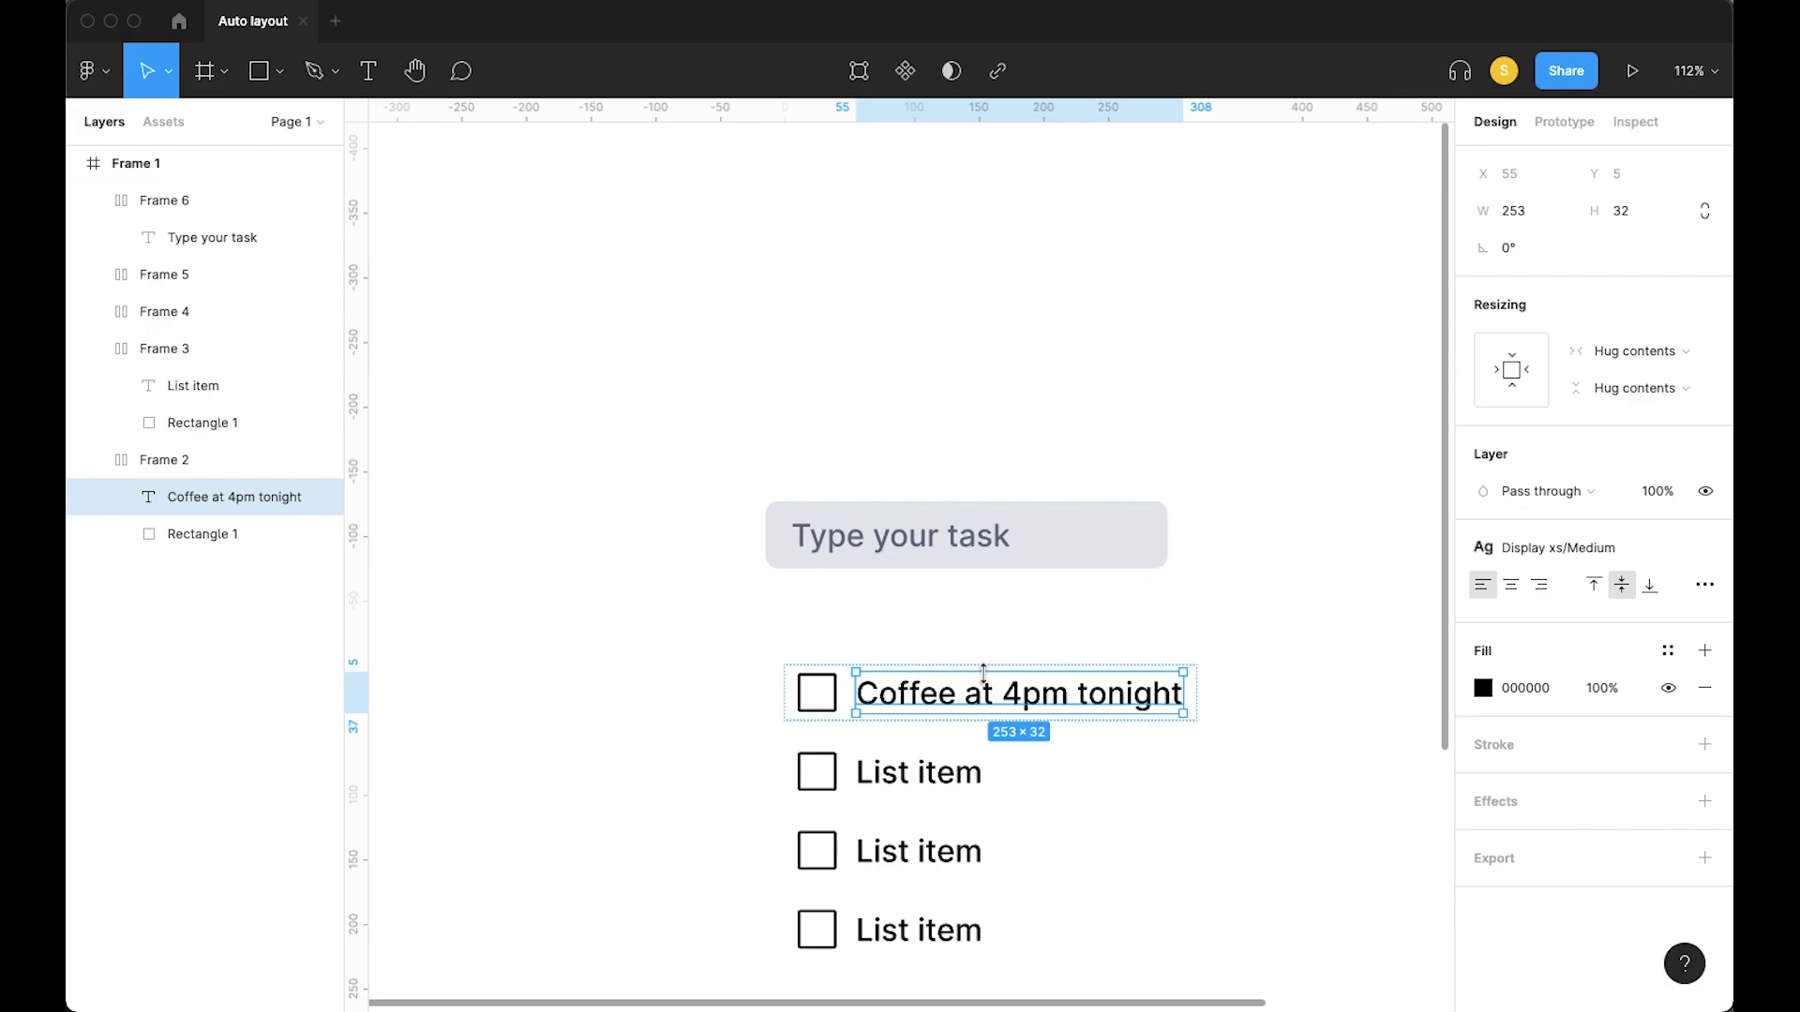
click(933, 525)
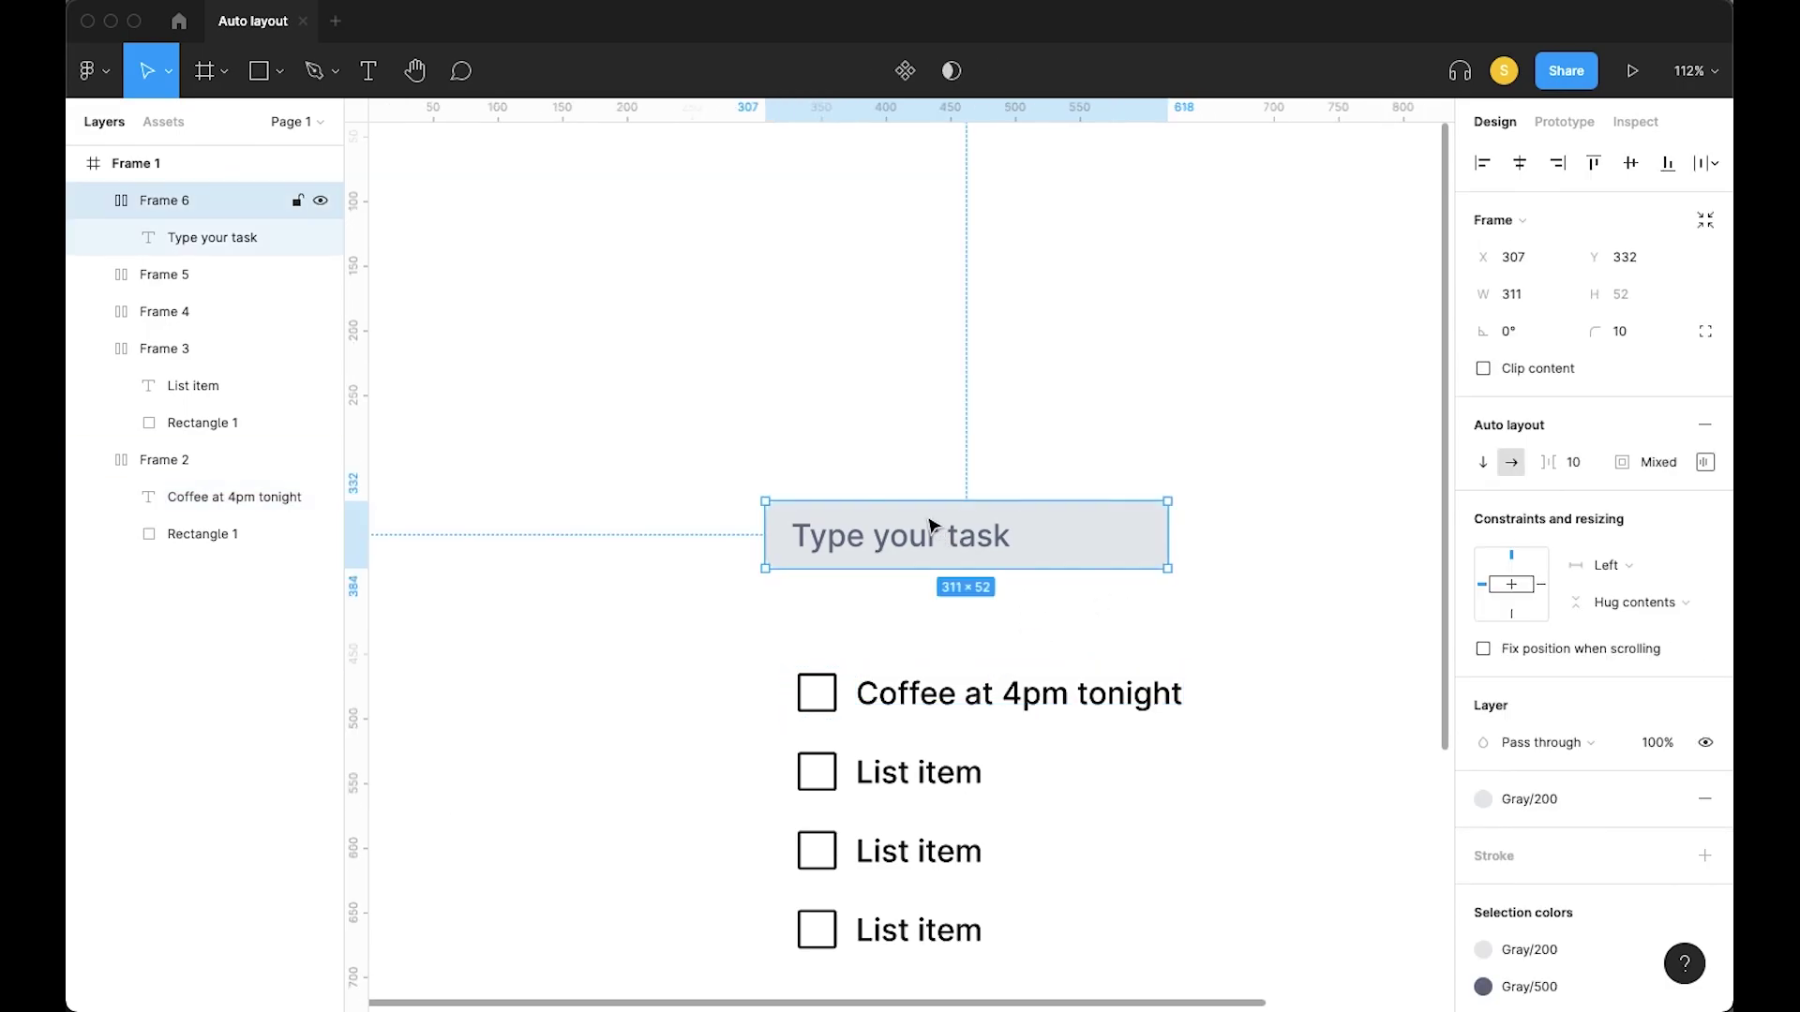
double_click(874, 541)
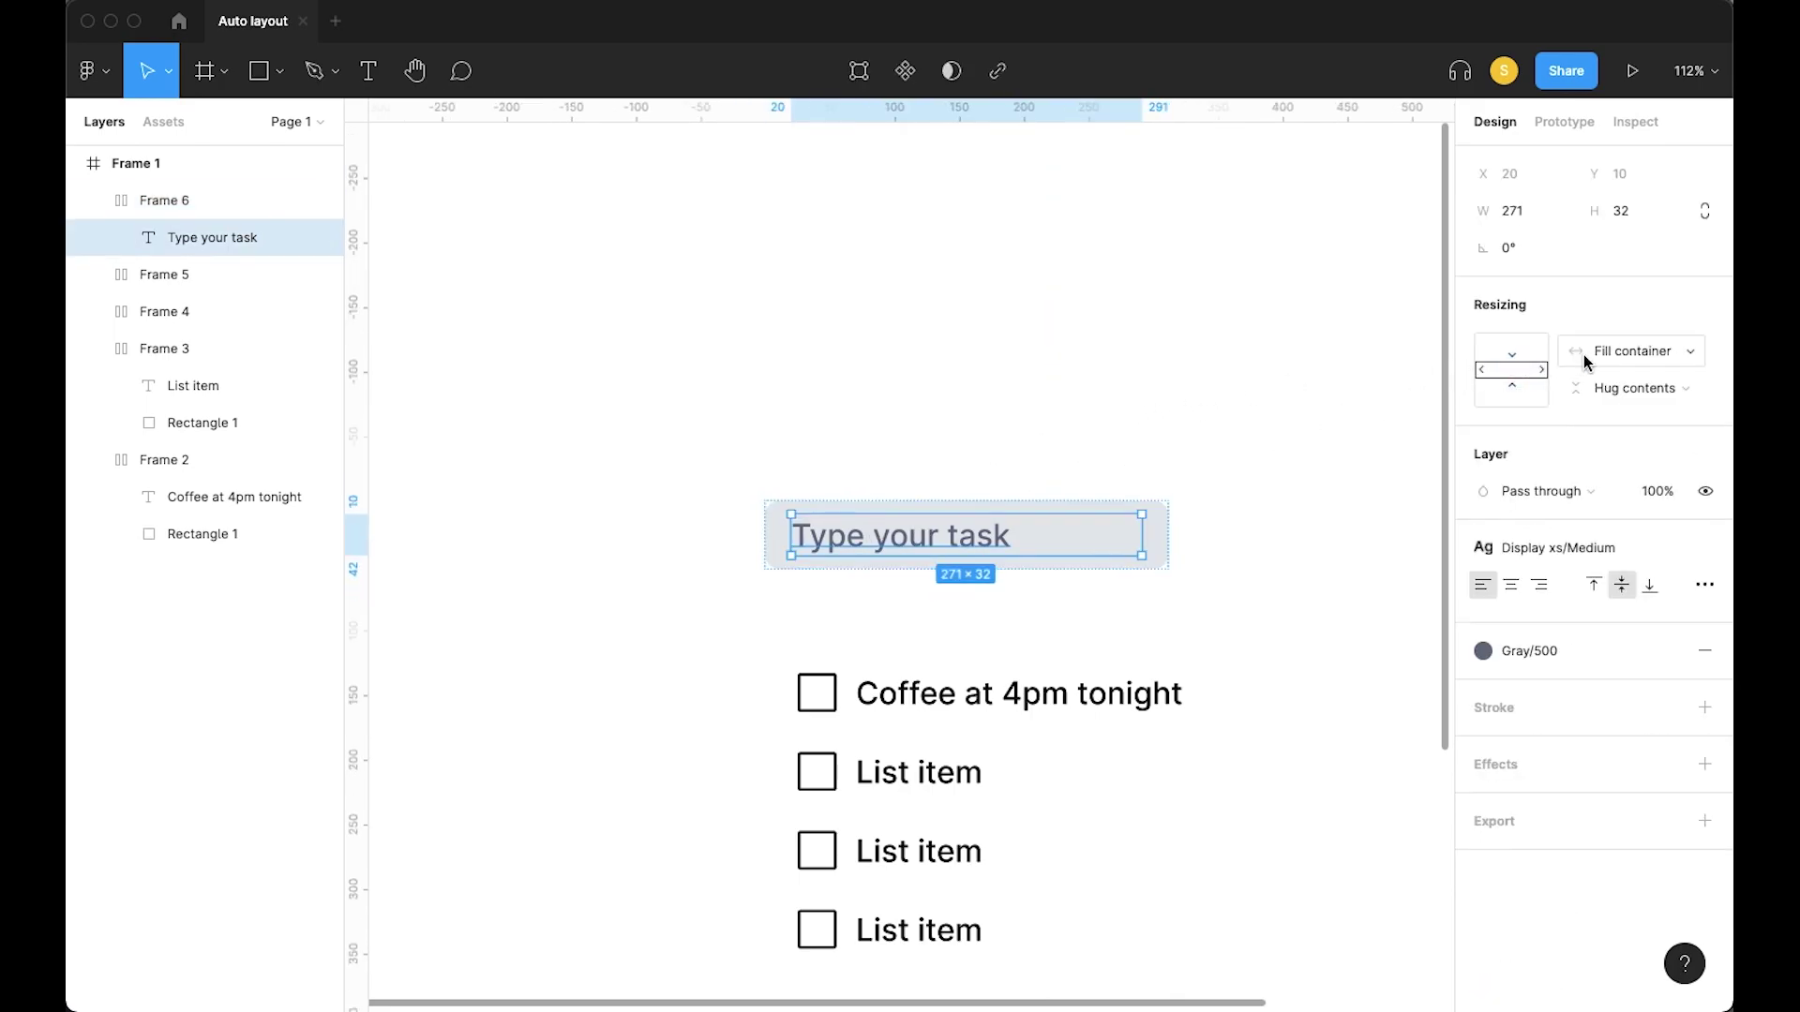
click(740, 525)
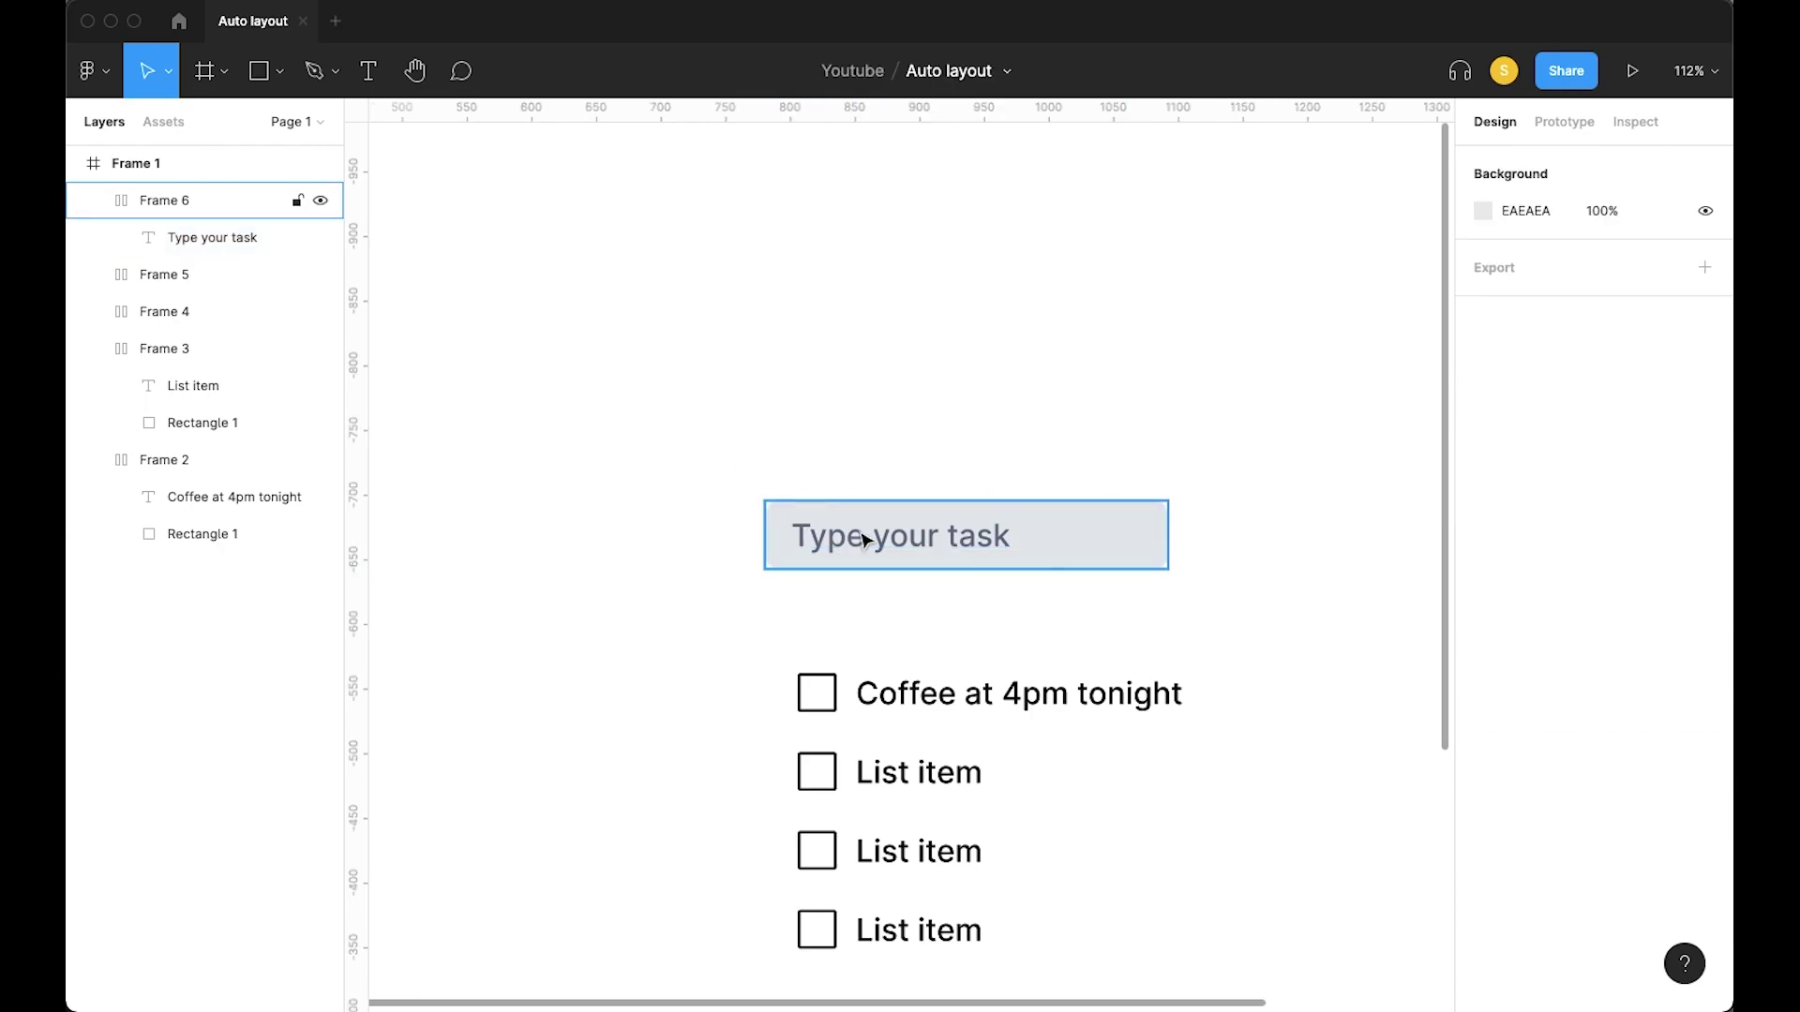
click(823, 699)
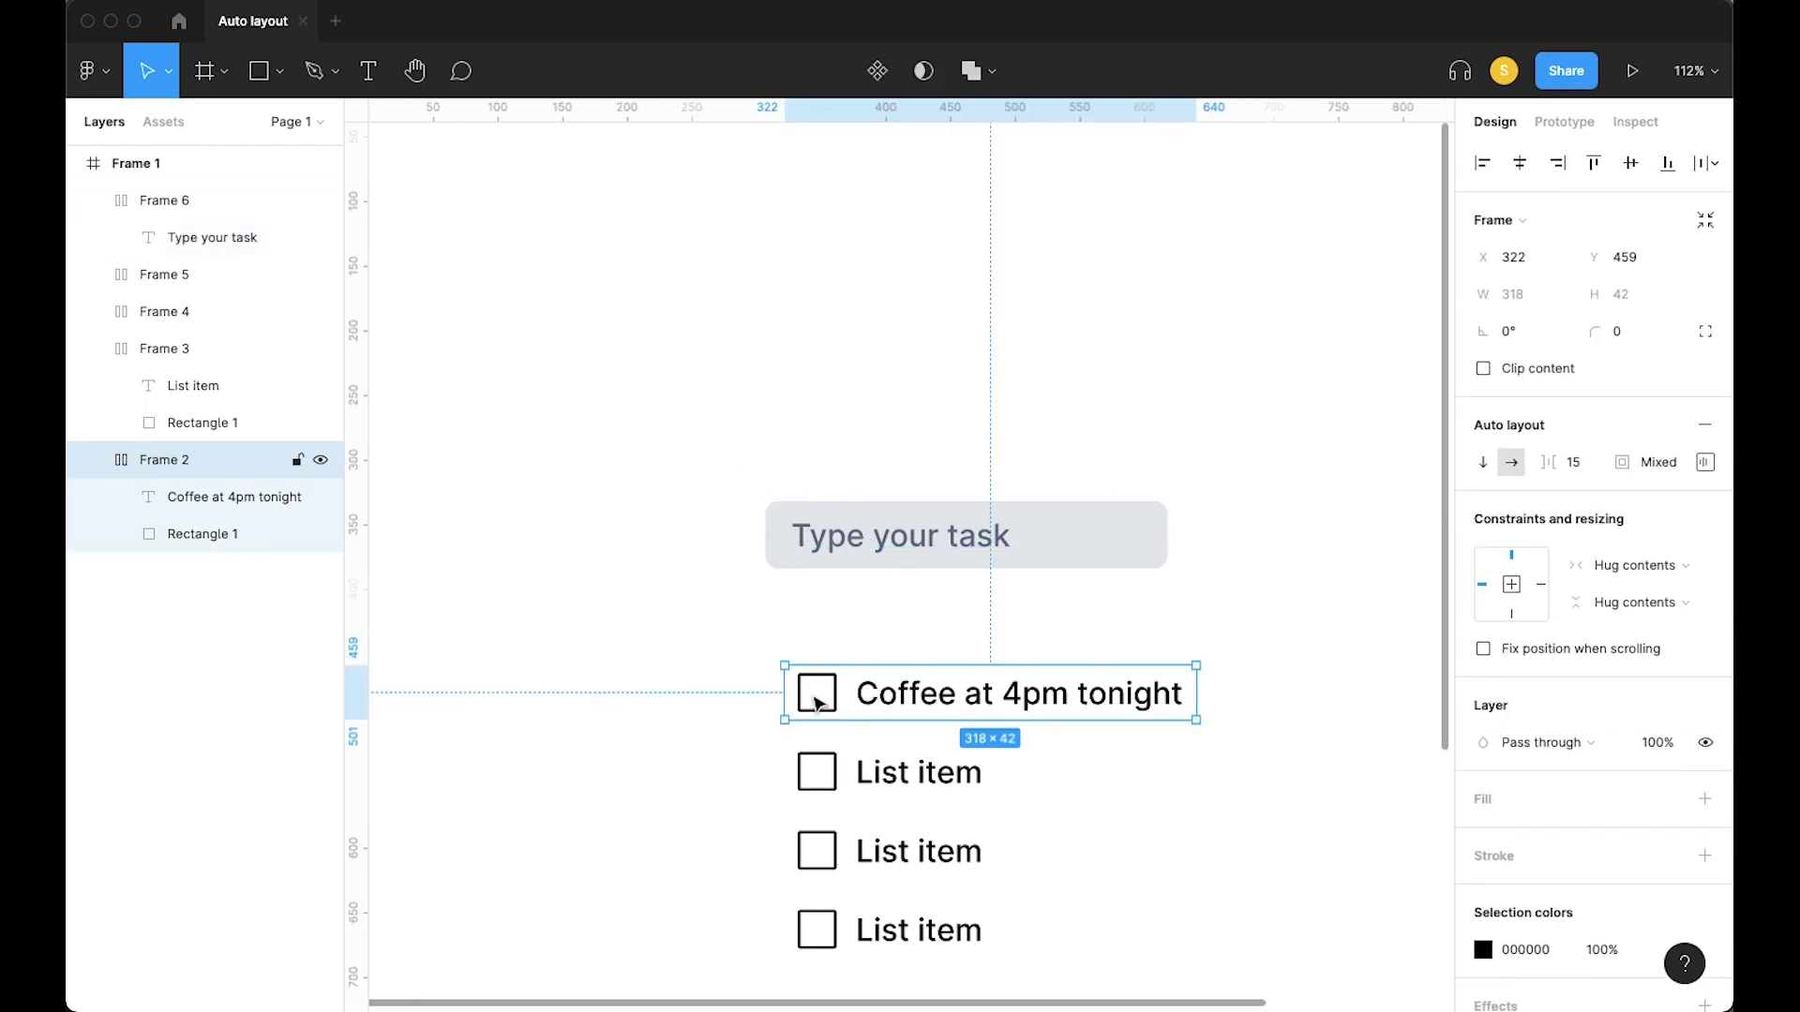
double_click(968, 696)
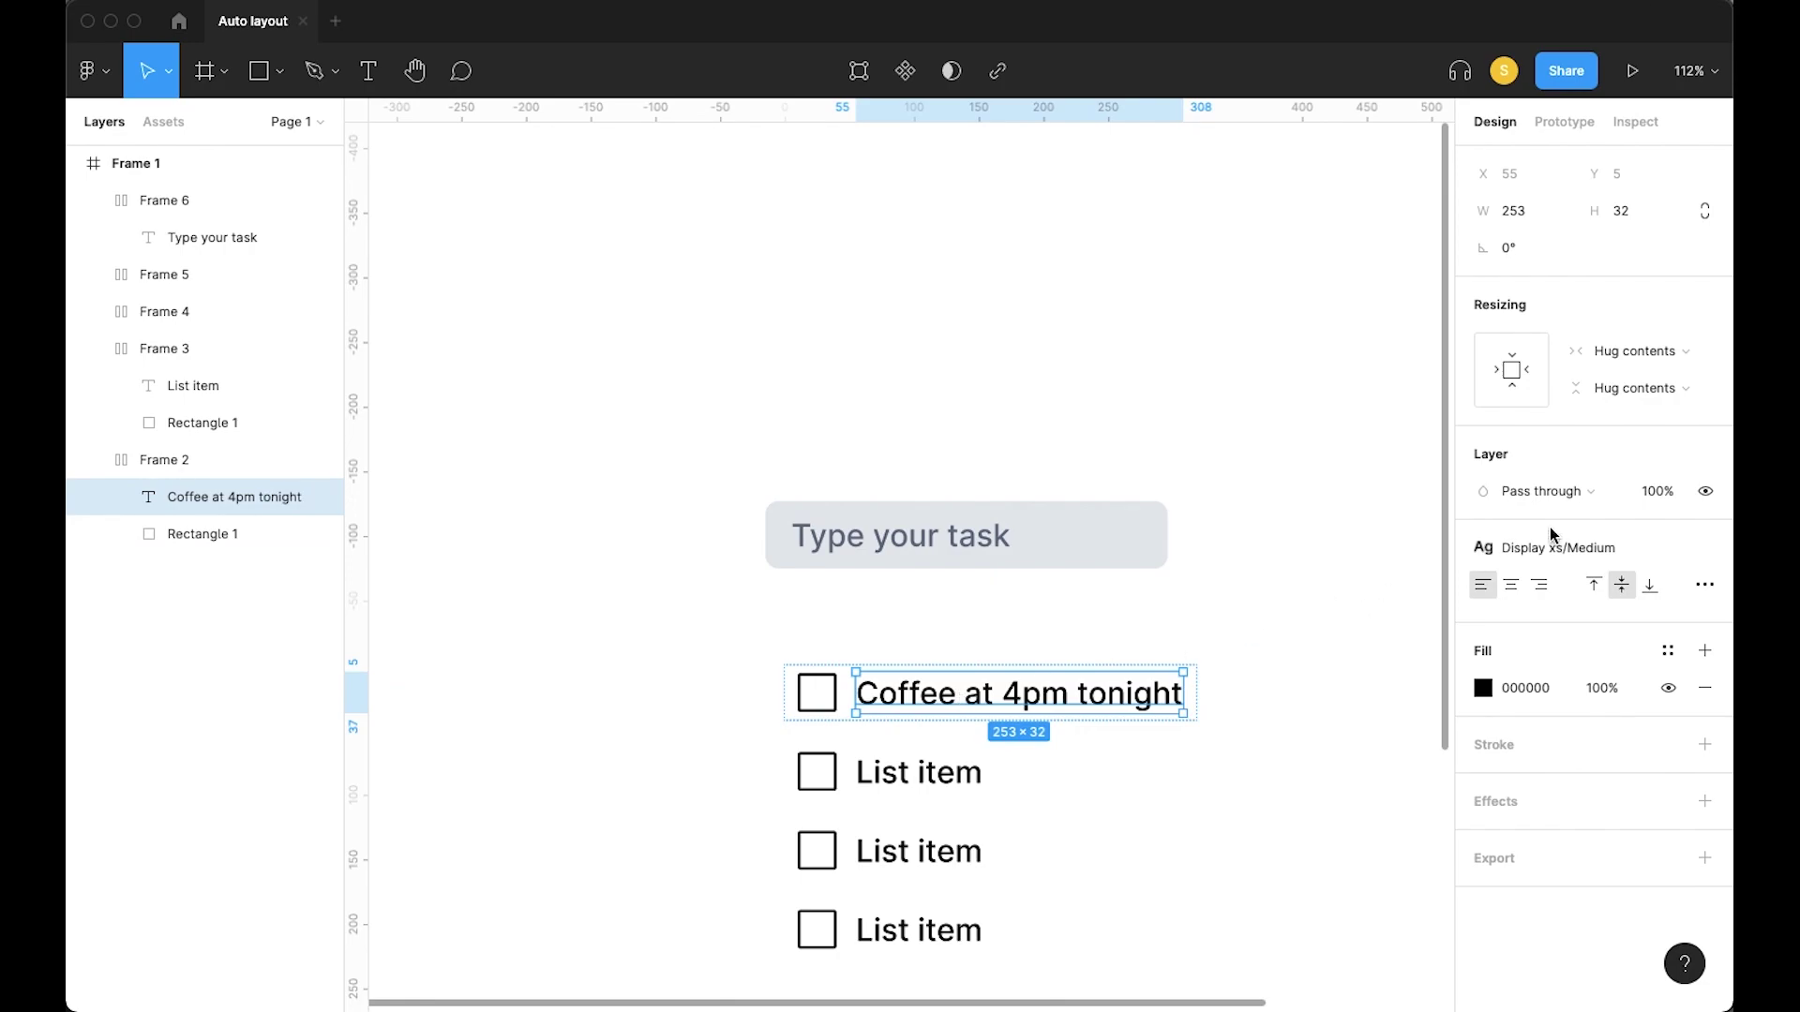
click(1634, 351)
click(1593, 350)
click(1169, 643)
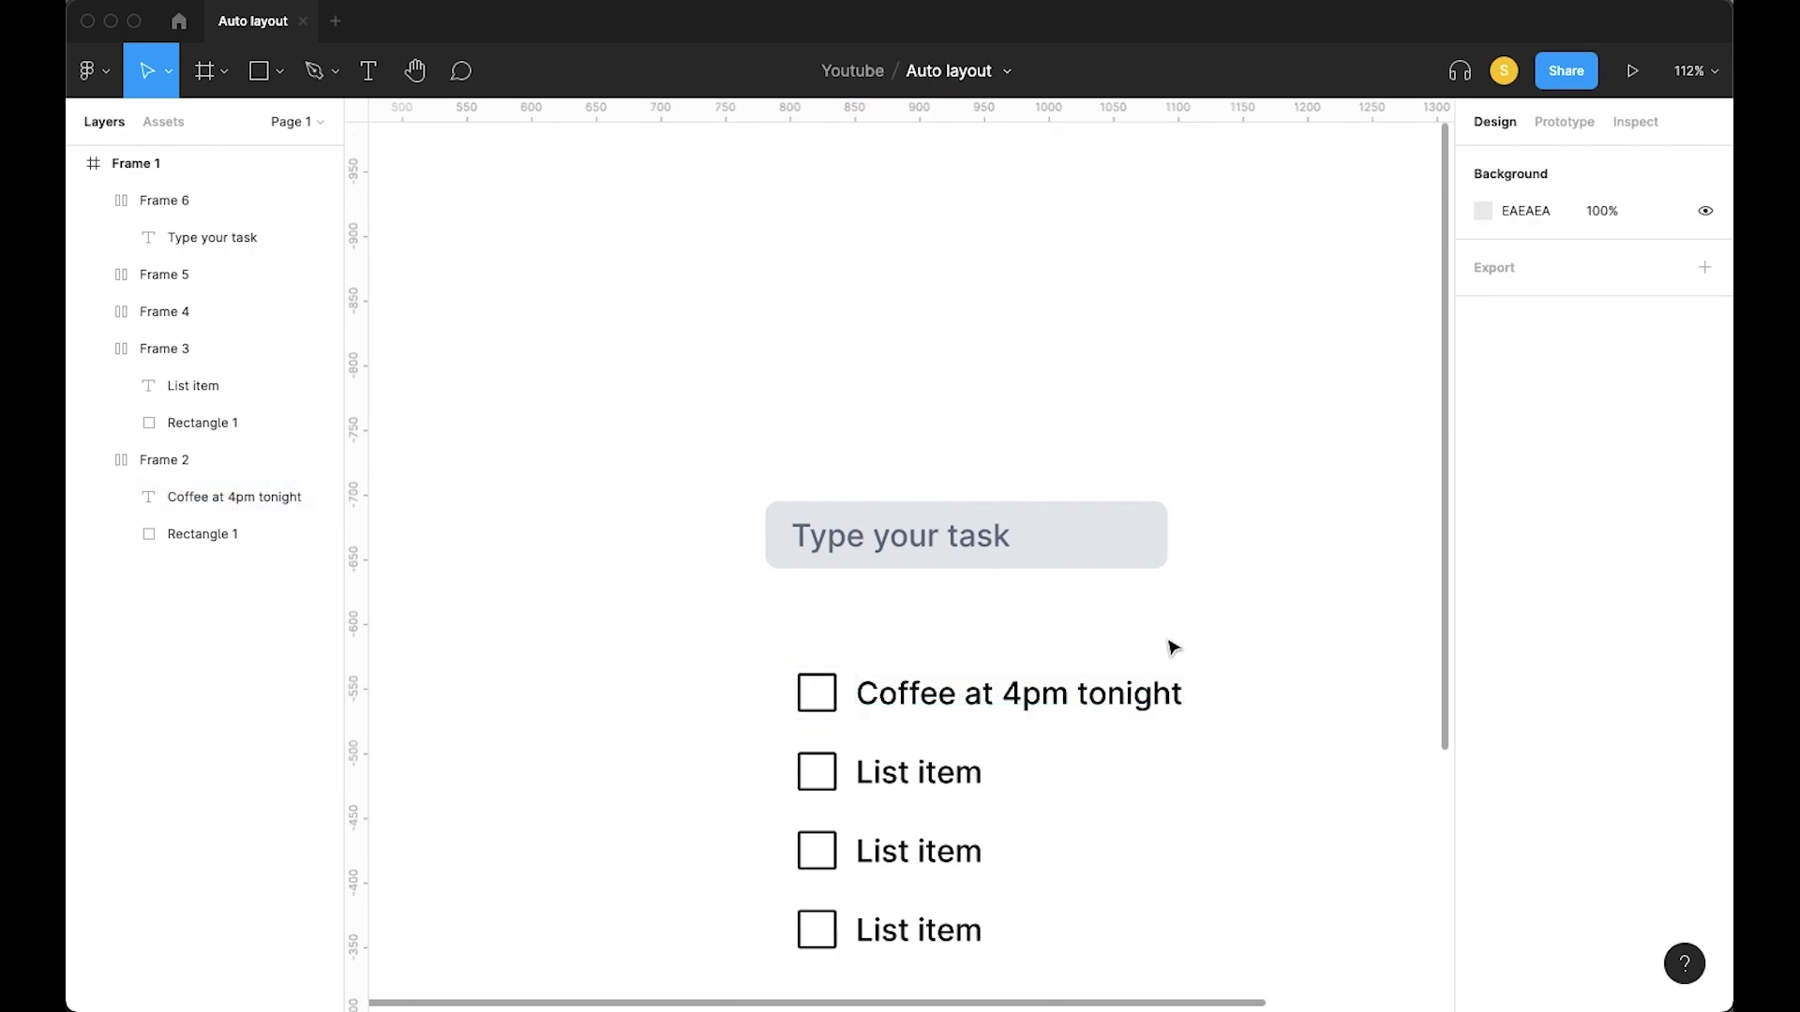
Move the "Type your task" field closer to the checklist, lining up its left edge with the checkboxes
scroll(1169, 643, right, 1)
scroll(1106, 609, down, 3)
click(1012, 562)
mouse_move(969, 564)
mouse_down()
mouse_move(1001, 616)
mouse_move(988, 590)
mouse_up()
click(912, 534)
scroll(909, 539, down, 1)
scroll(910, 539, right, 1)
scroll(912, 539, down, 1)
scroll(912, 539, right, 1)
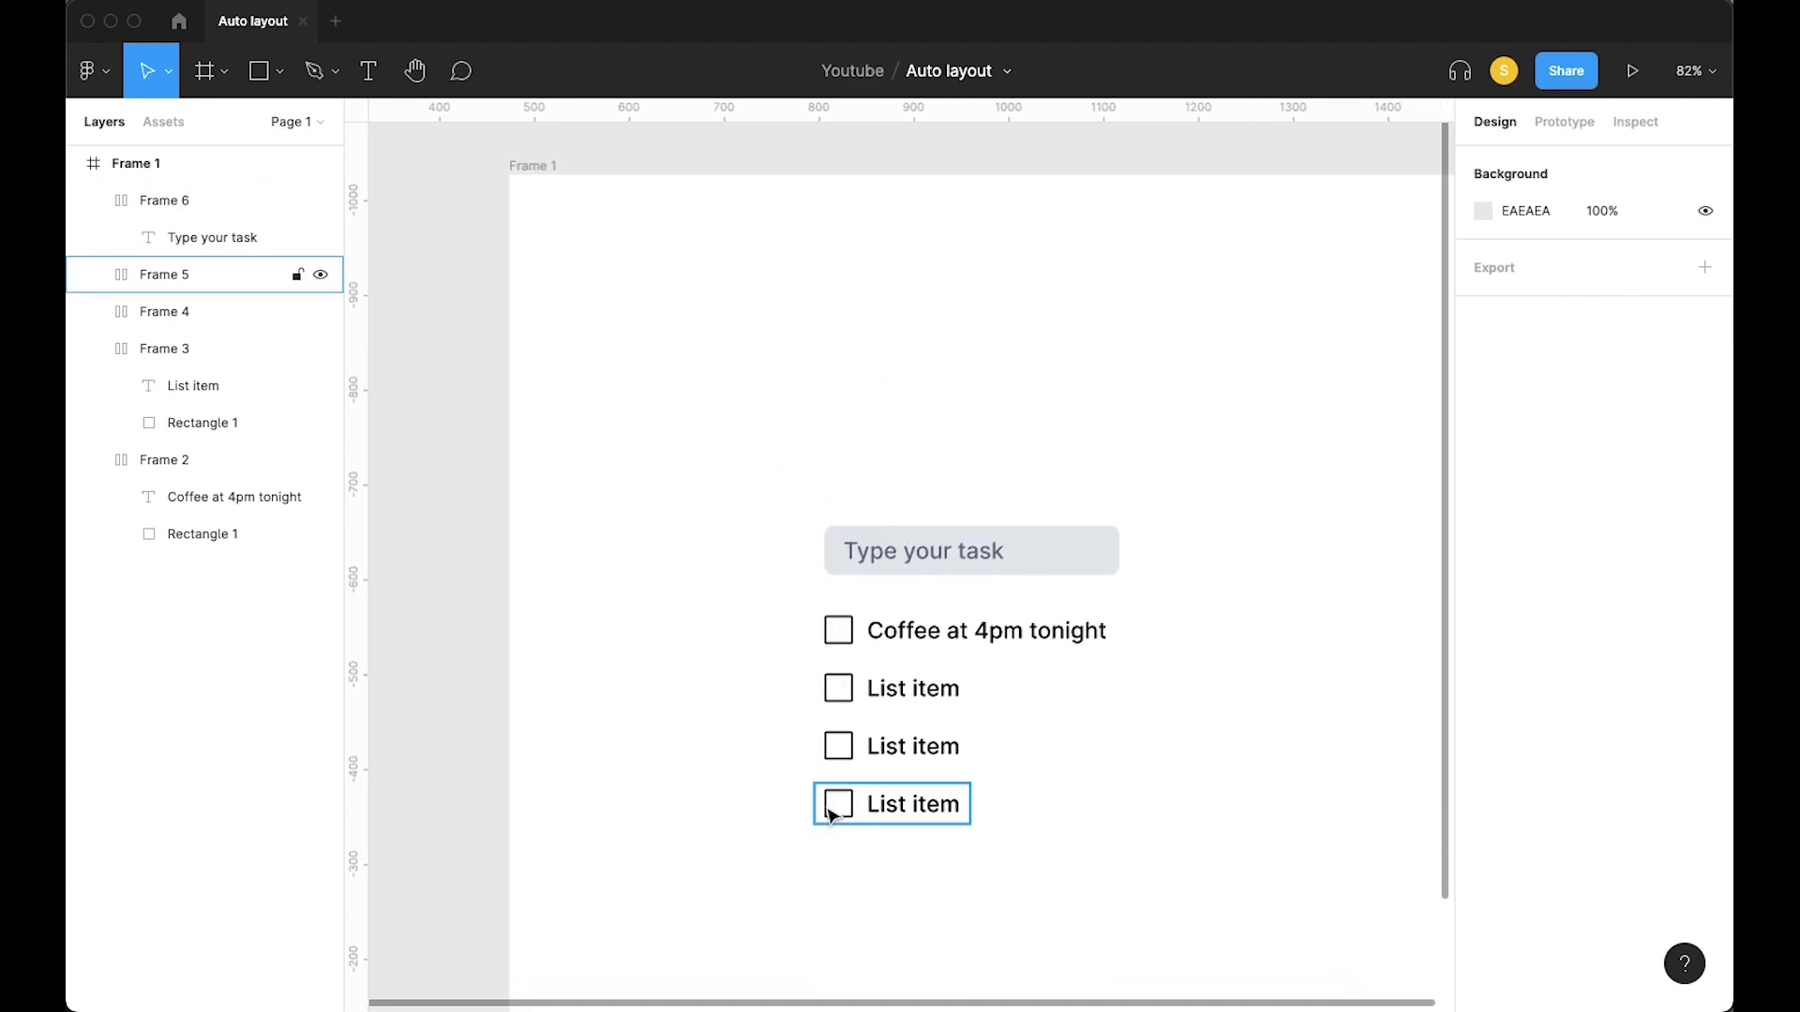
Draw a frame about 381 × 398 around the input field and checklist, and fill it with the Gray/50 color style
key(f)
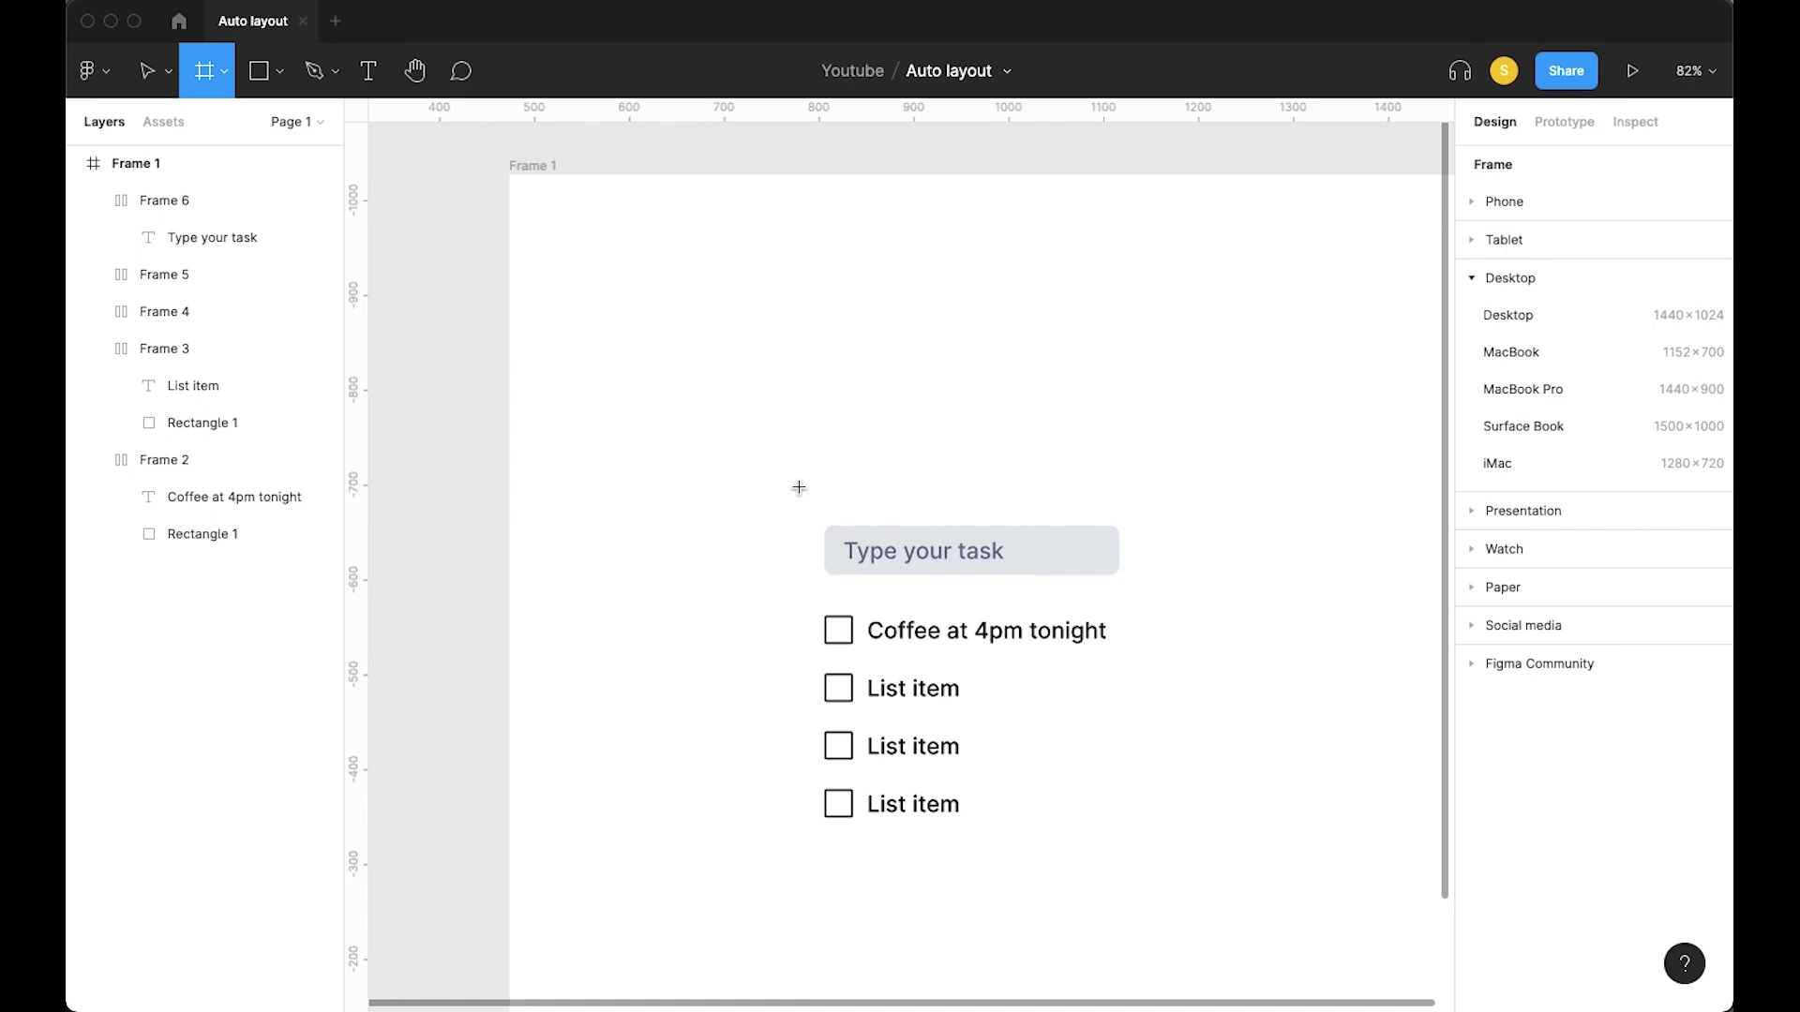
drag(792, 479, 1154, 857)
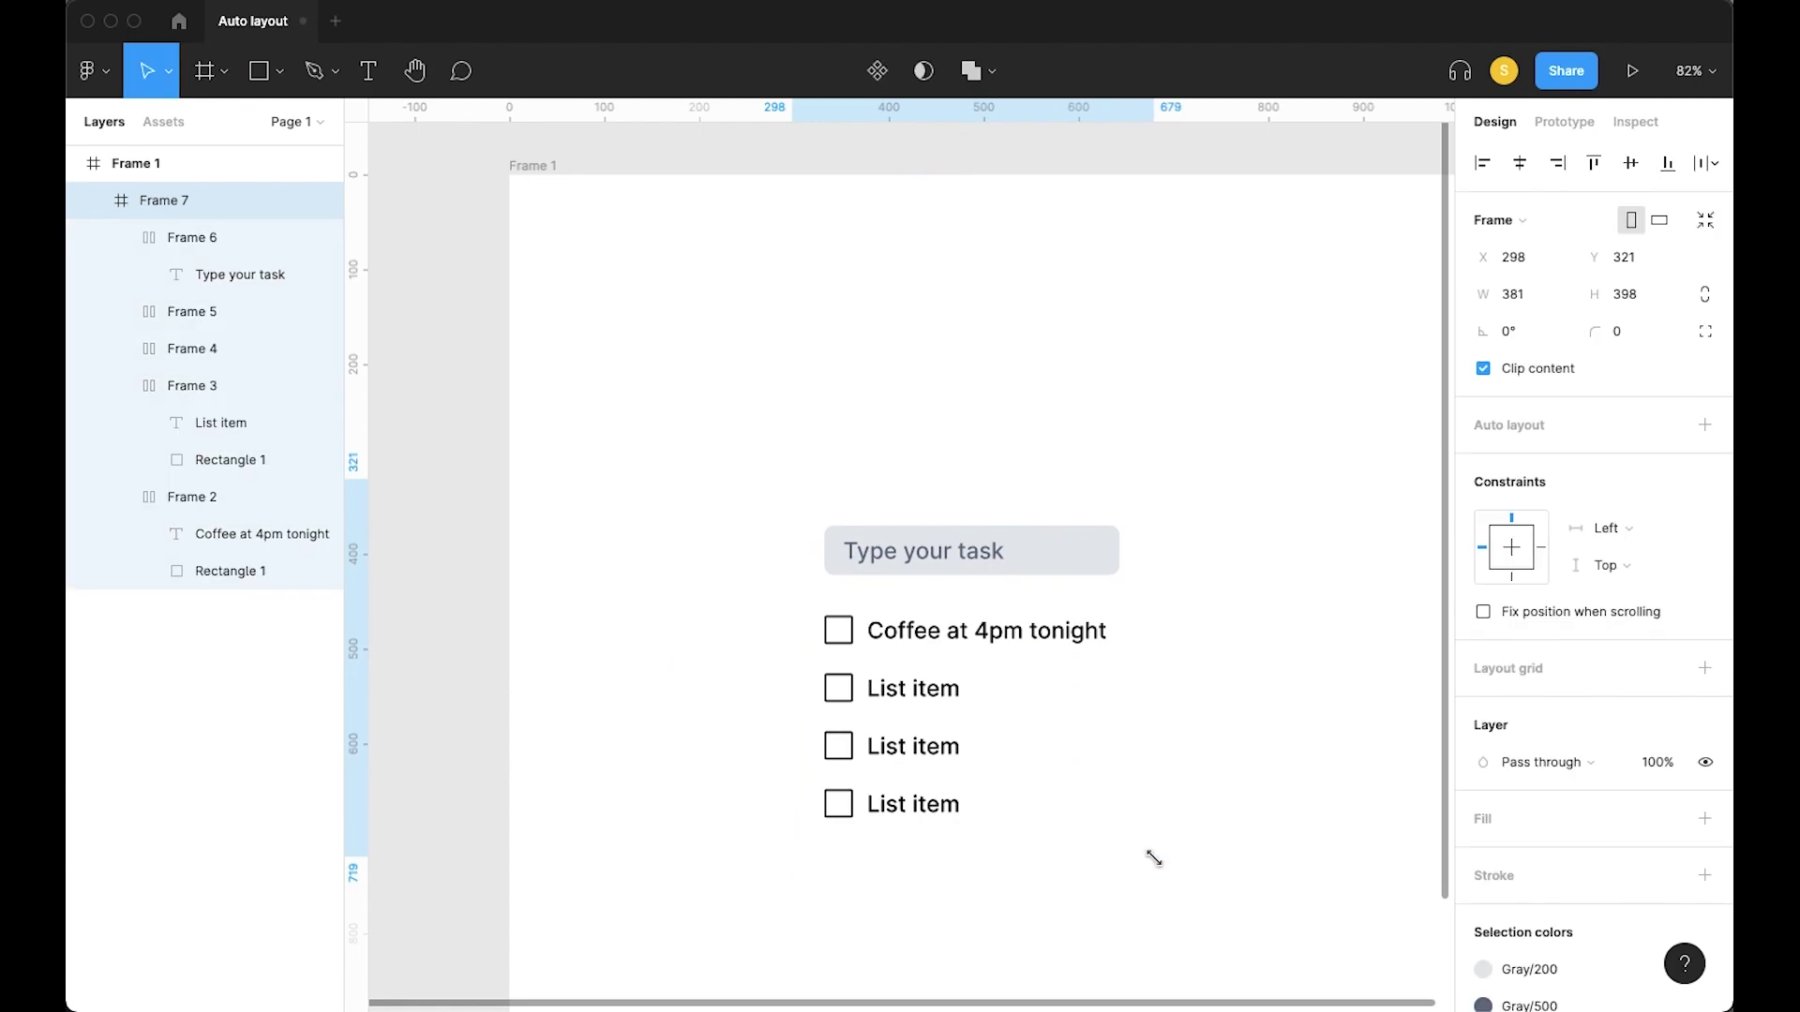
scroll(1599, 701, down, 3)
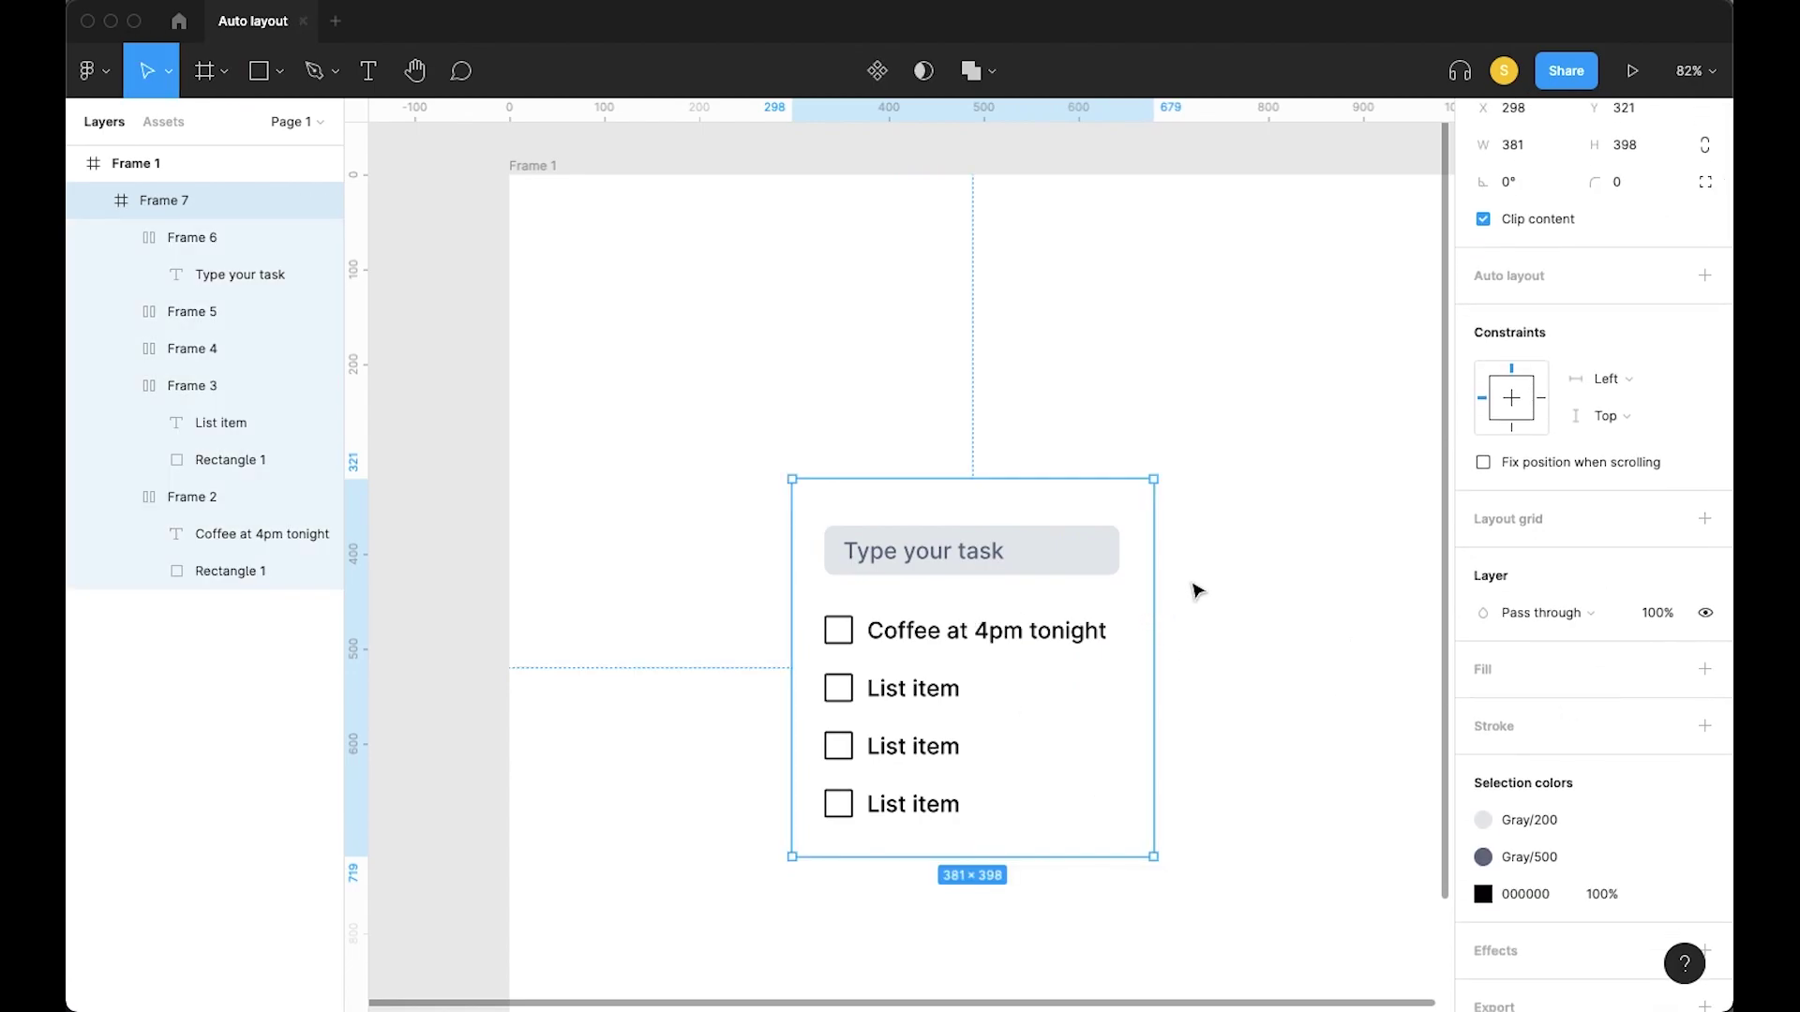
click(1666, 669)
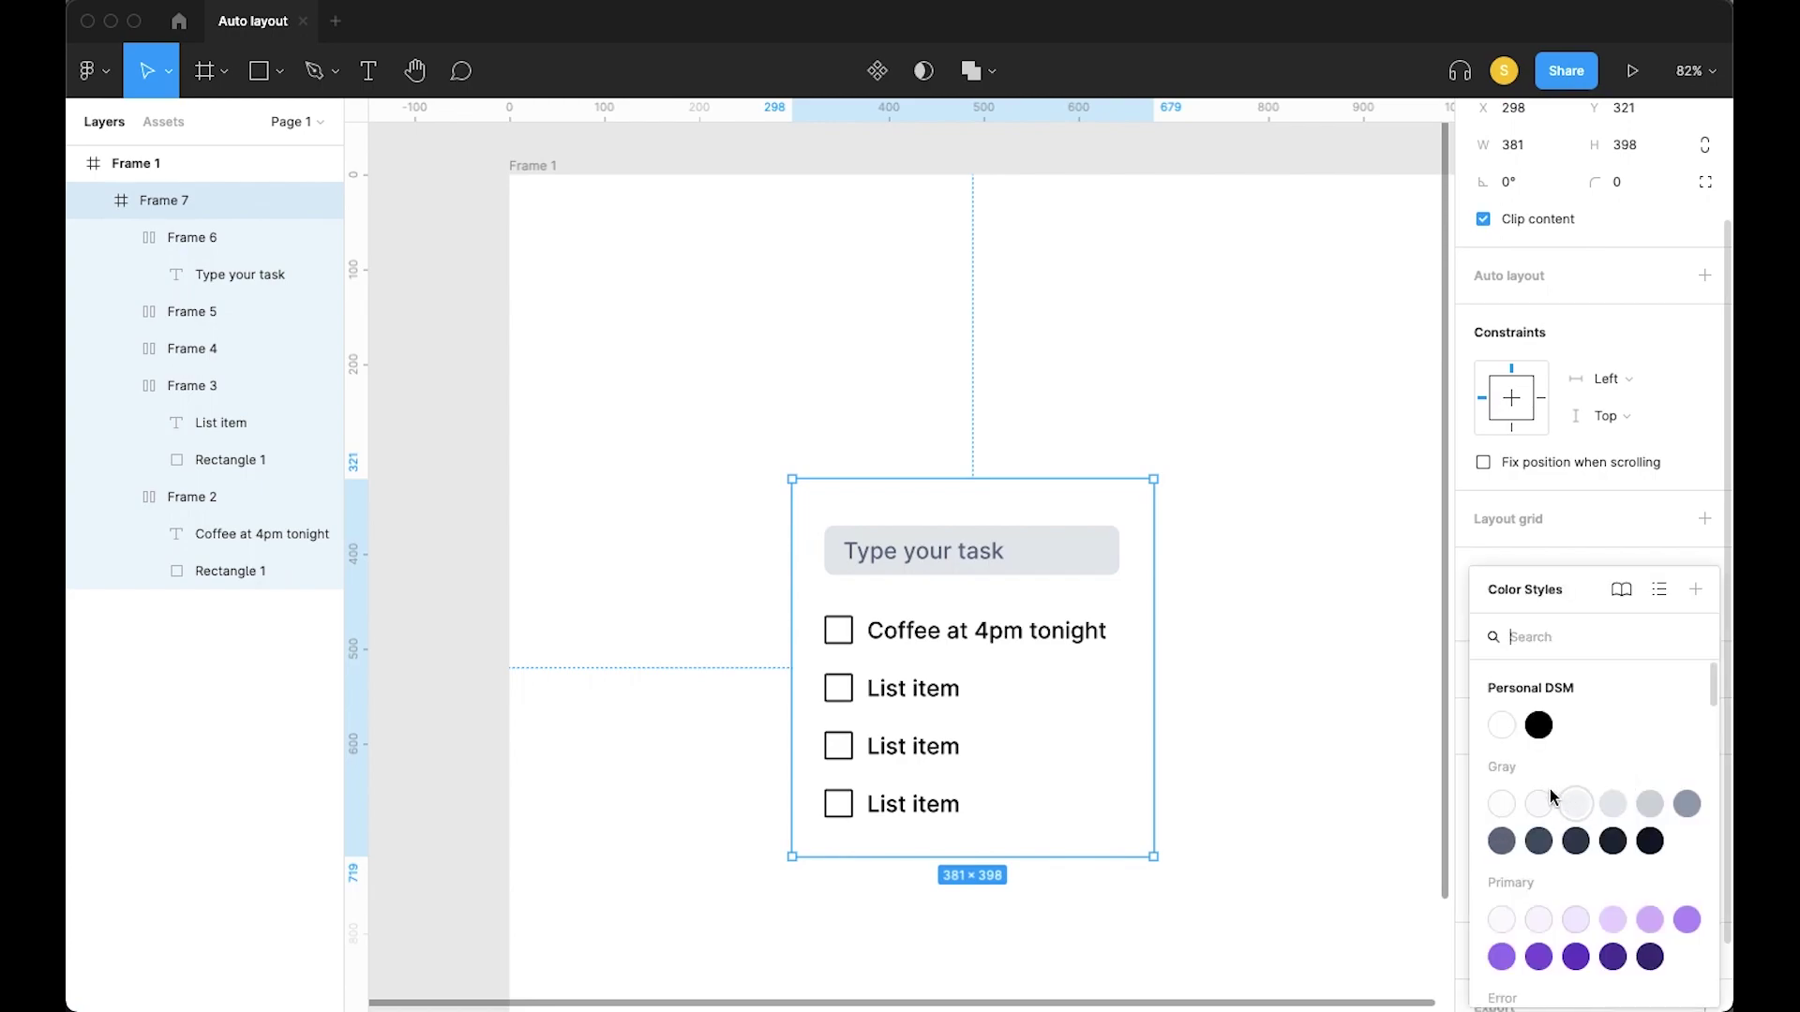
click(1544, 795)
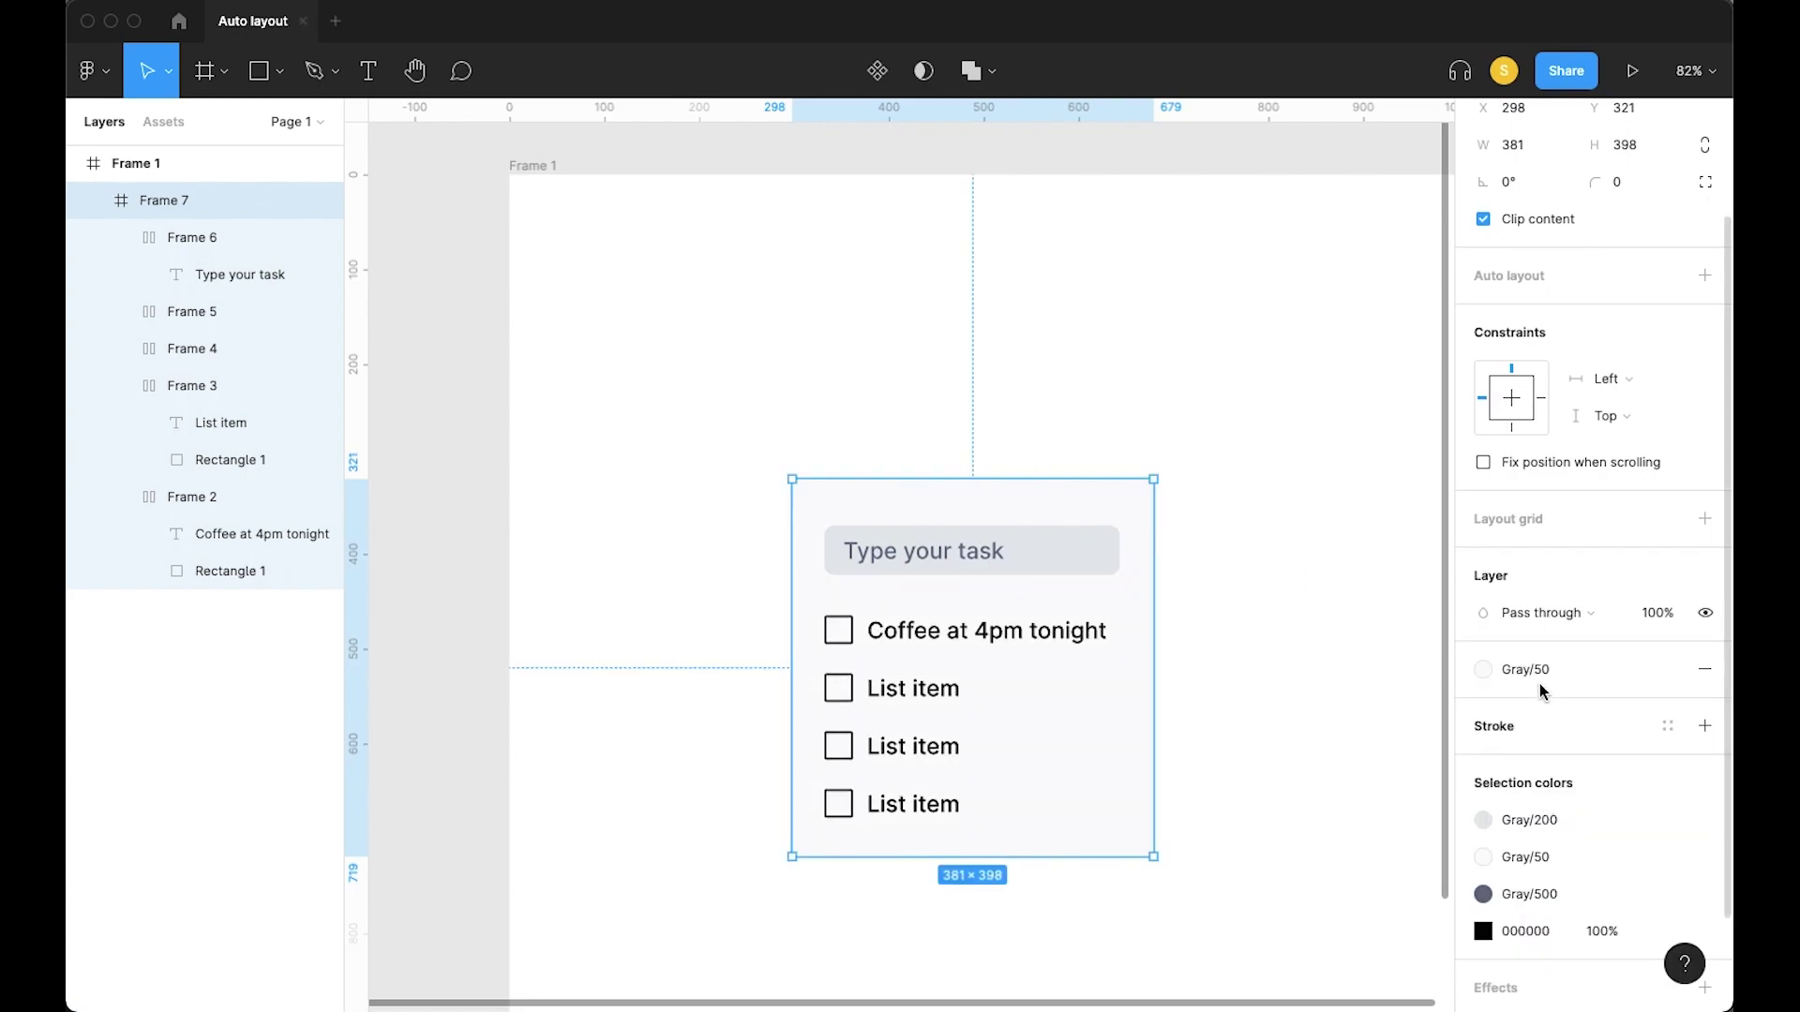
Change the card frame's fill to the Gray/25 color style
click(1505, 671)
click(1498, 804)
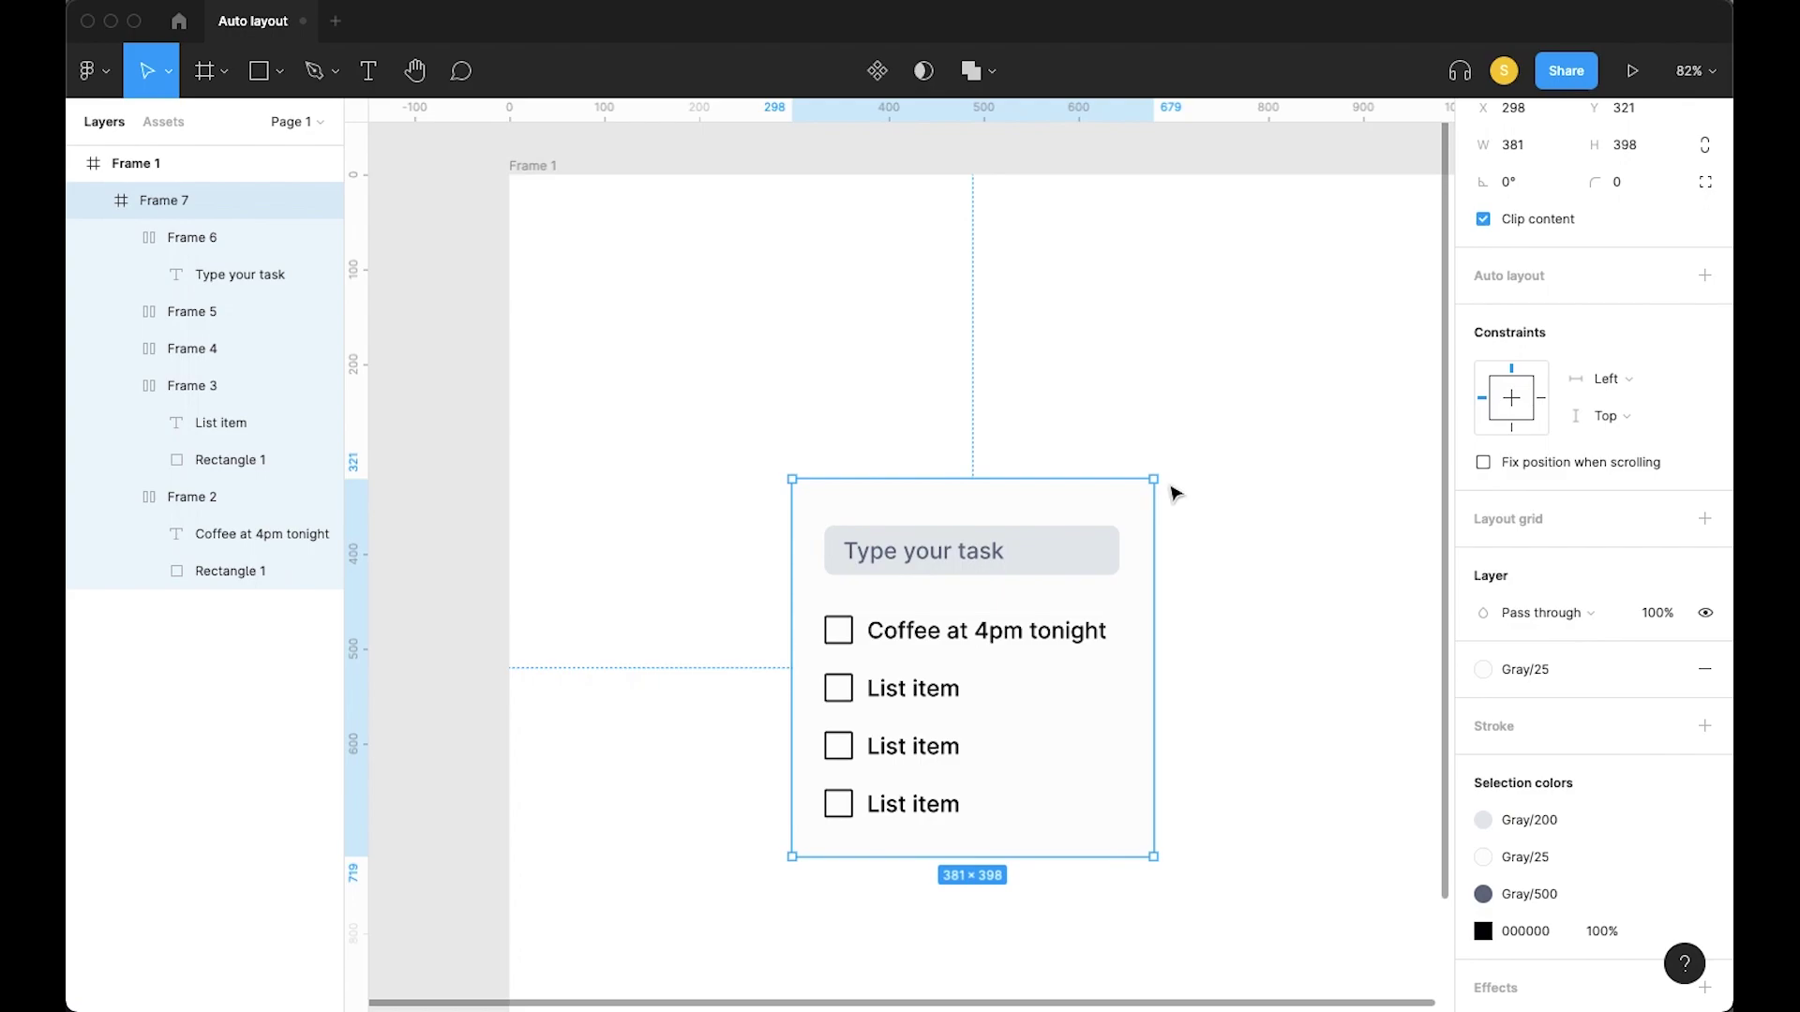
scroll(1168, 482, right, 3)
click(1225, 542)
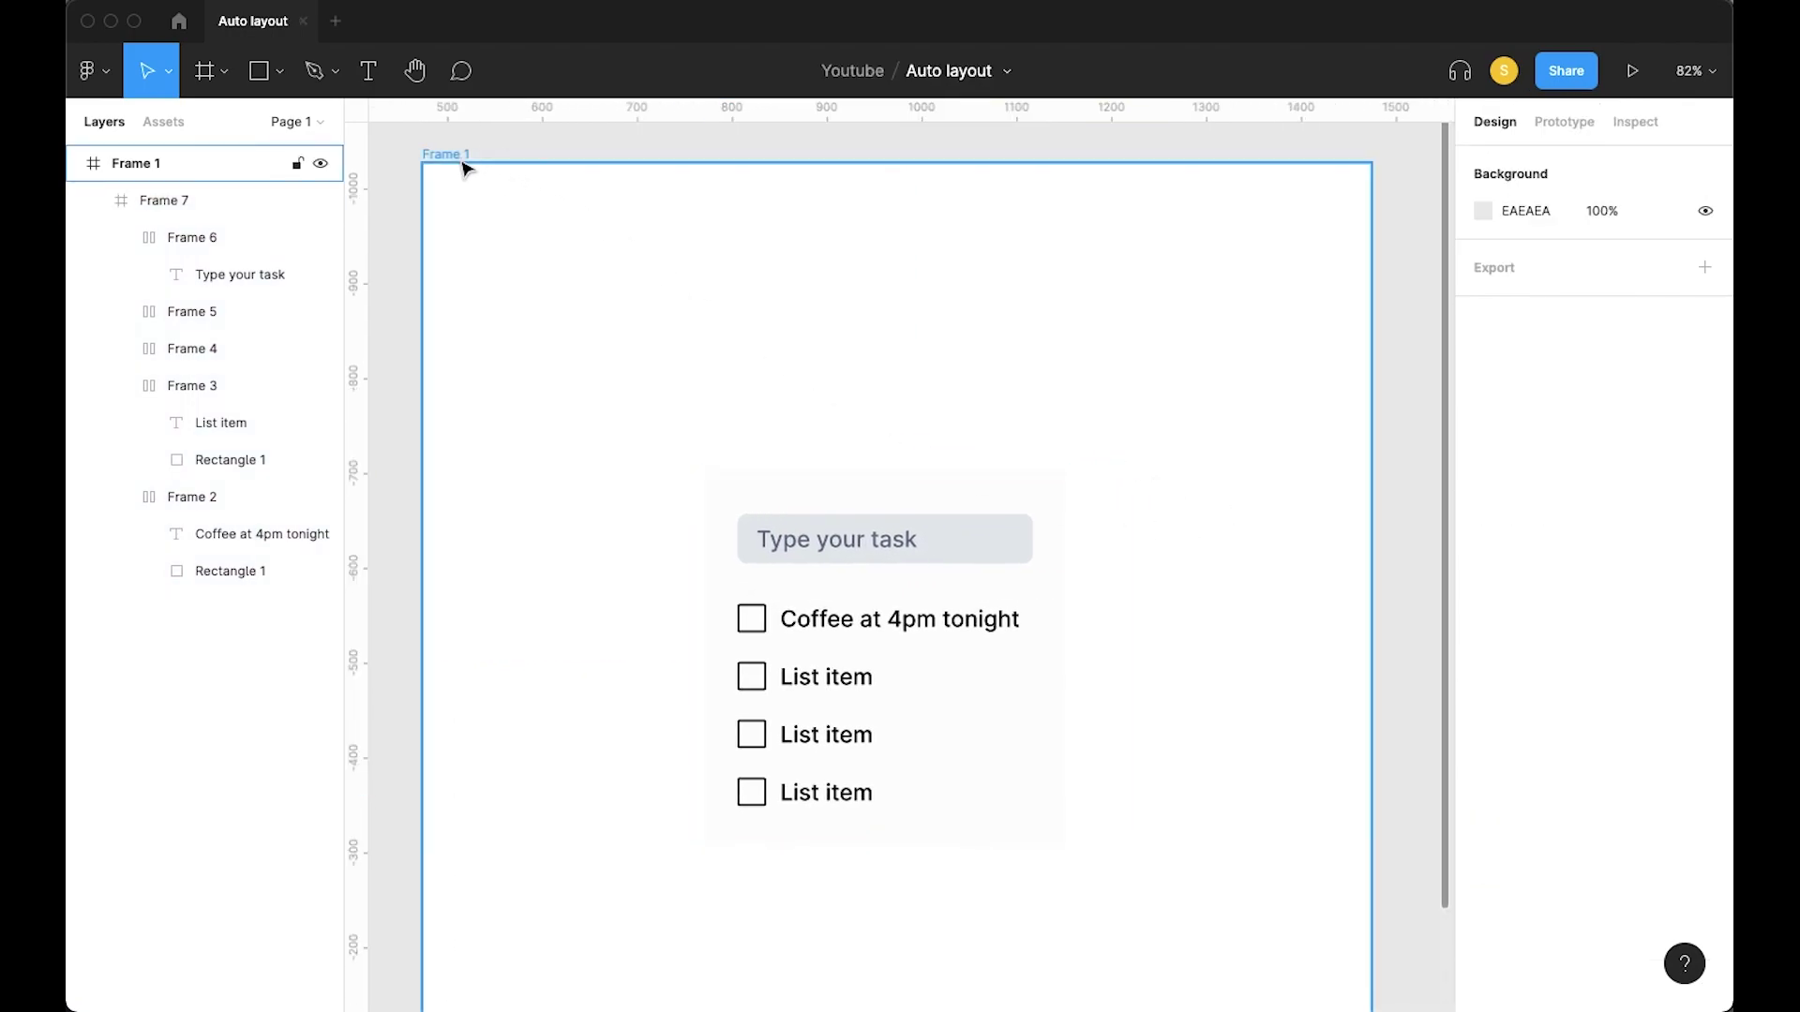
Fill the outer 1000 × 1000 frame behind the card with solid black, 000000
click(518, 186)
click(1483, 670)
click(1334, 652)
drag(1334, 652, 1156, 751)
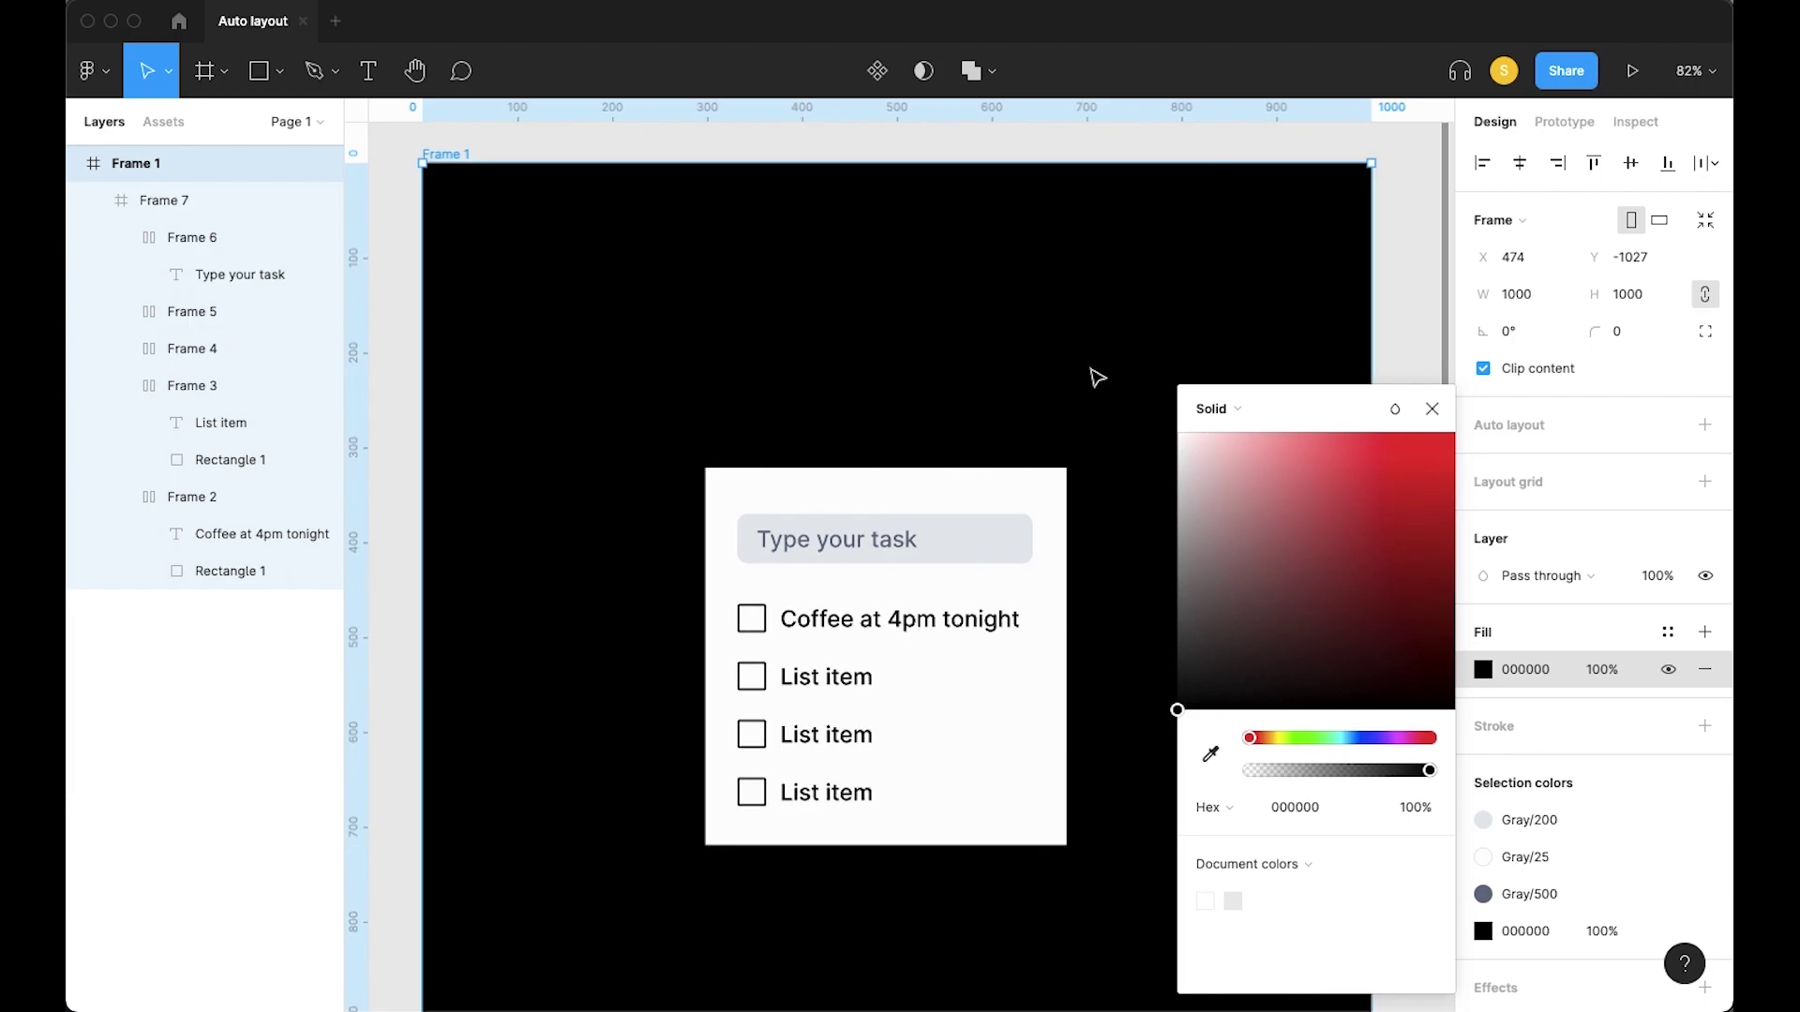
key(Escape)
key(Escape)
Round the card frame's corners with a radius of 10
click(1051, 636)
click(1615, 340)
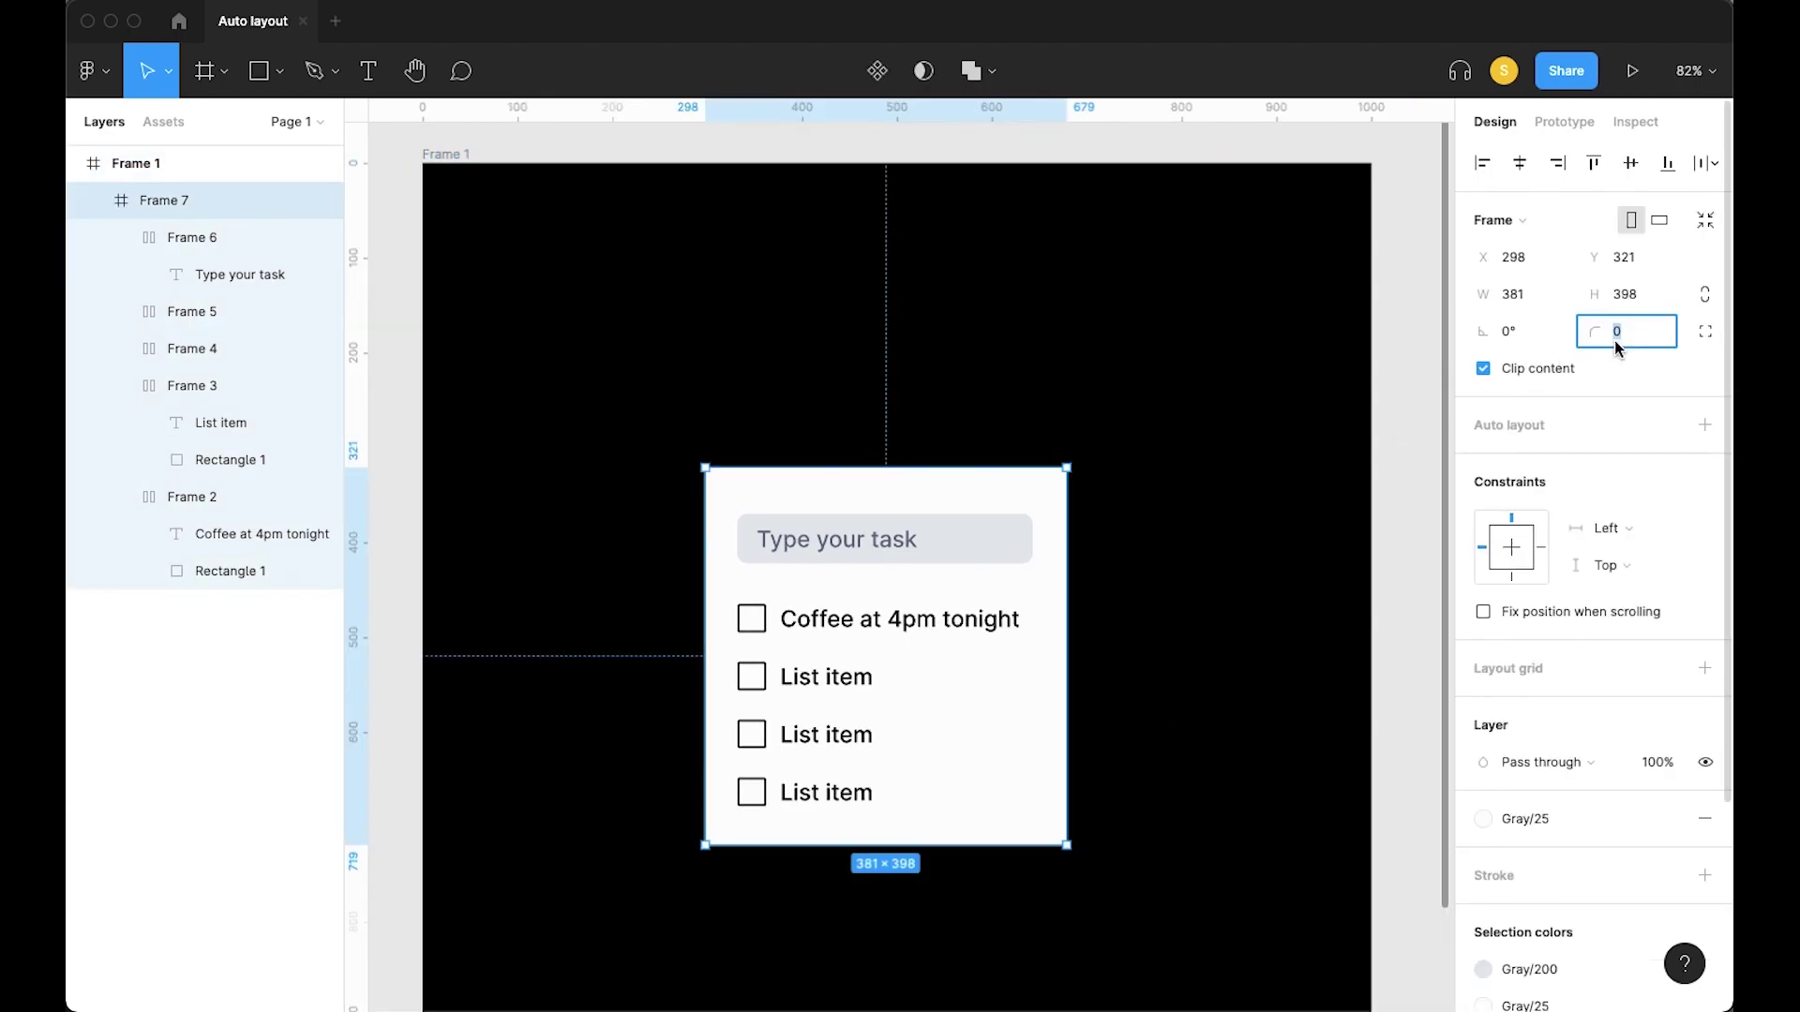
text(10)
key(Return)
key(Escape)
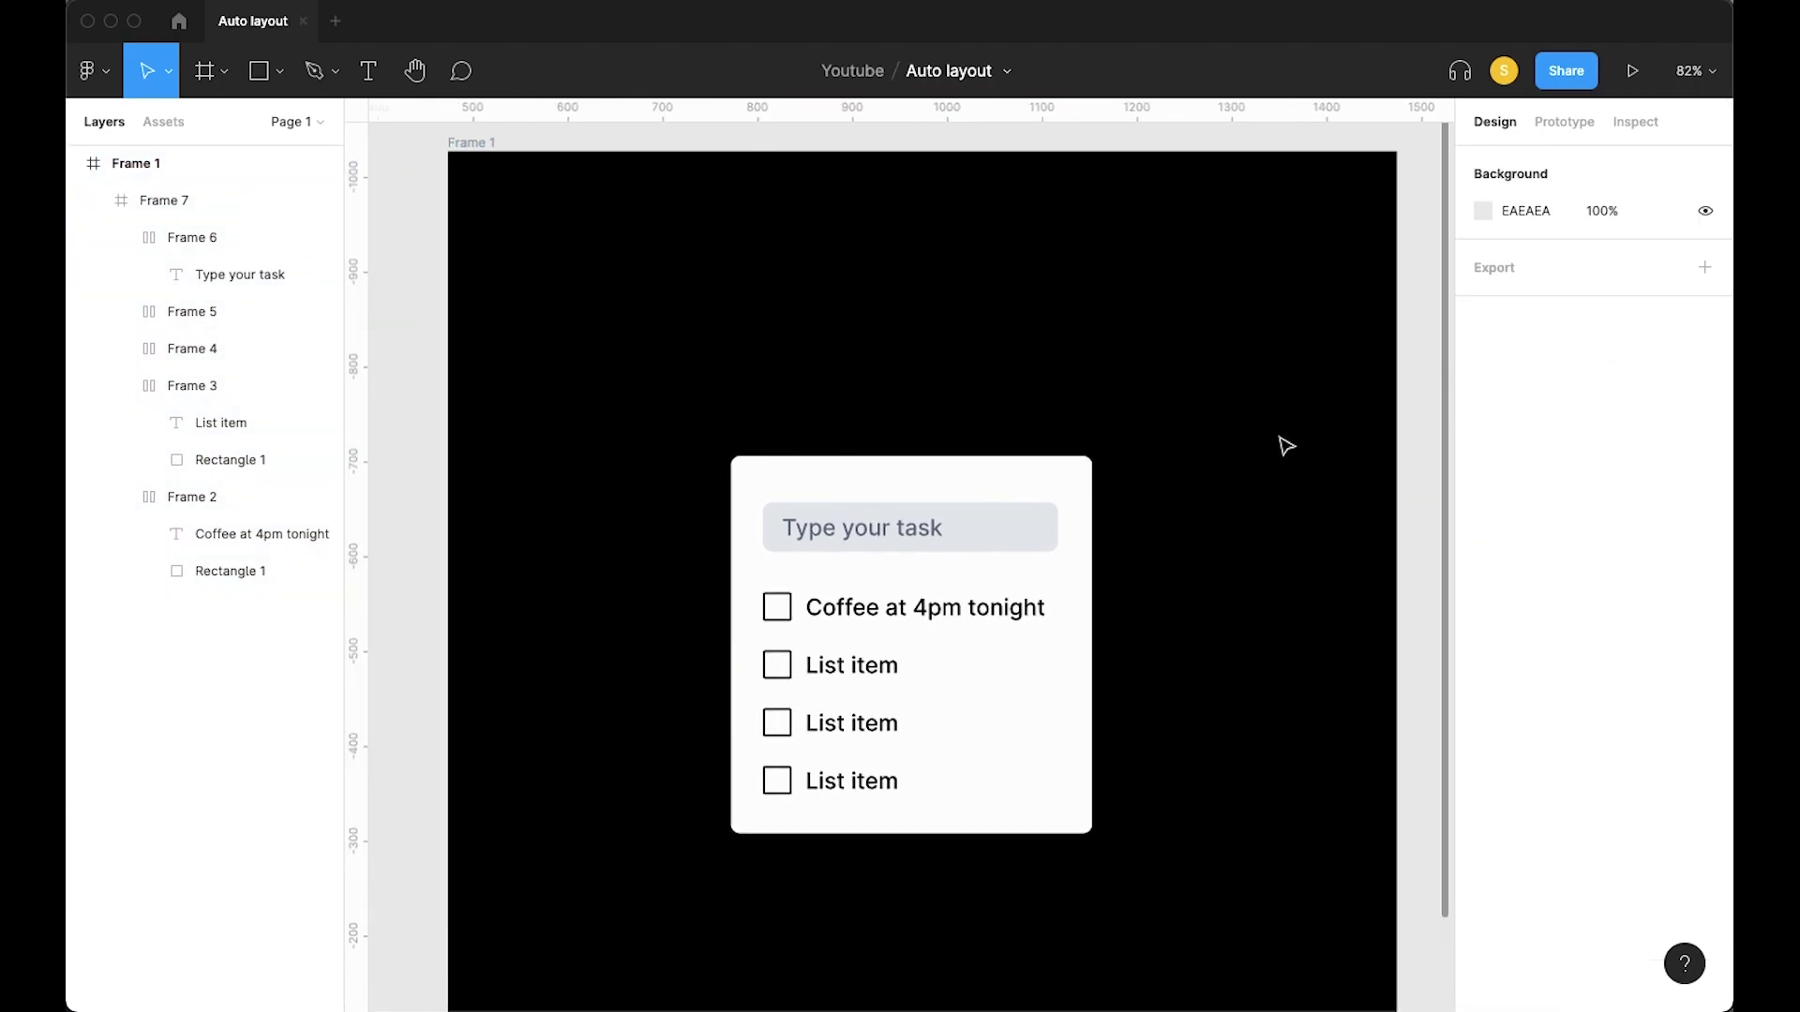
Try duplicating the first "List item" row inside the card and positioning the copy by hand just below it
click(1080, 705)
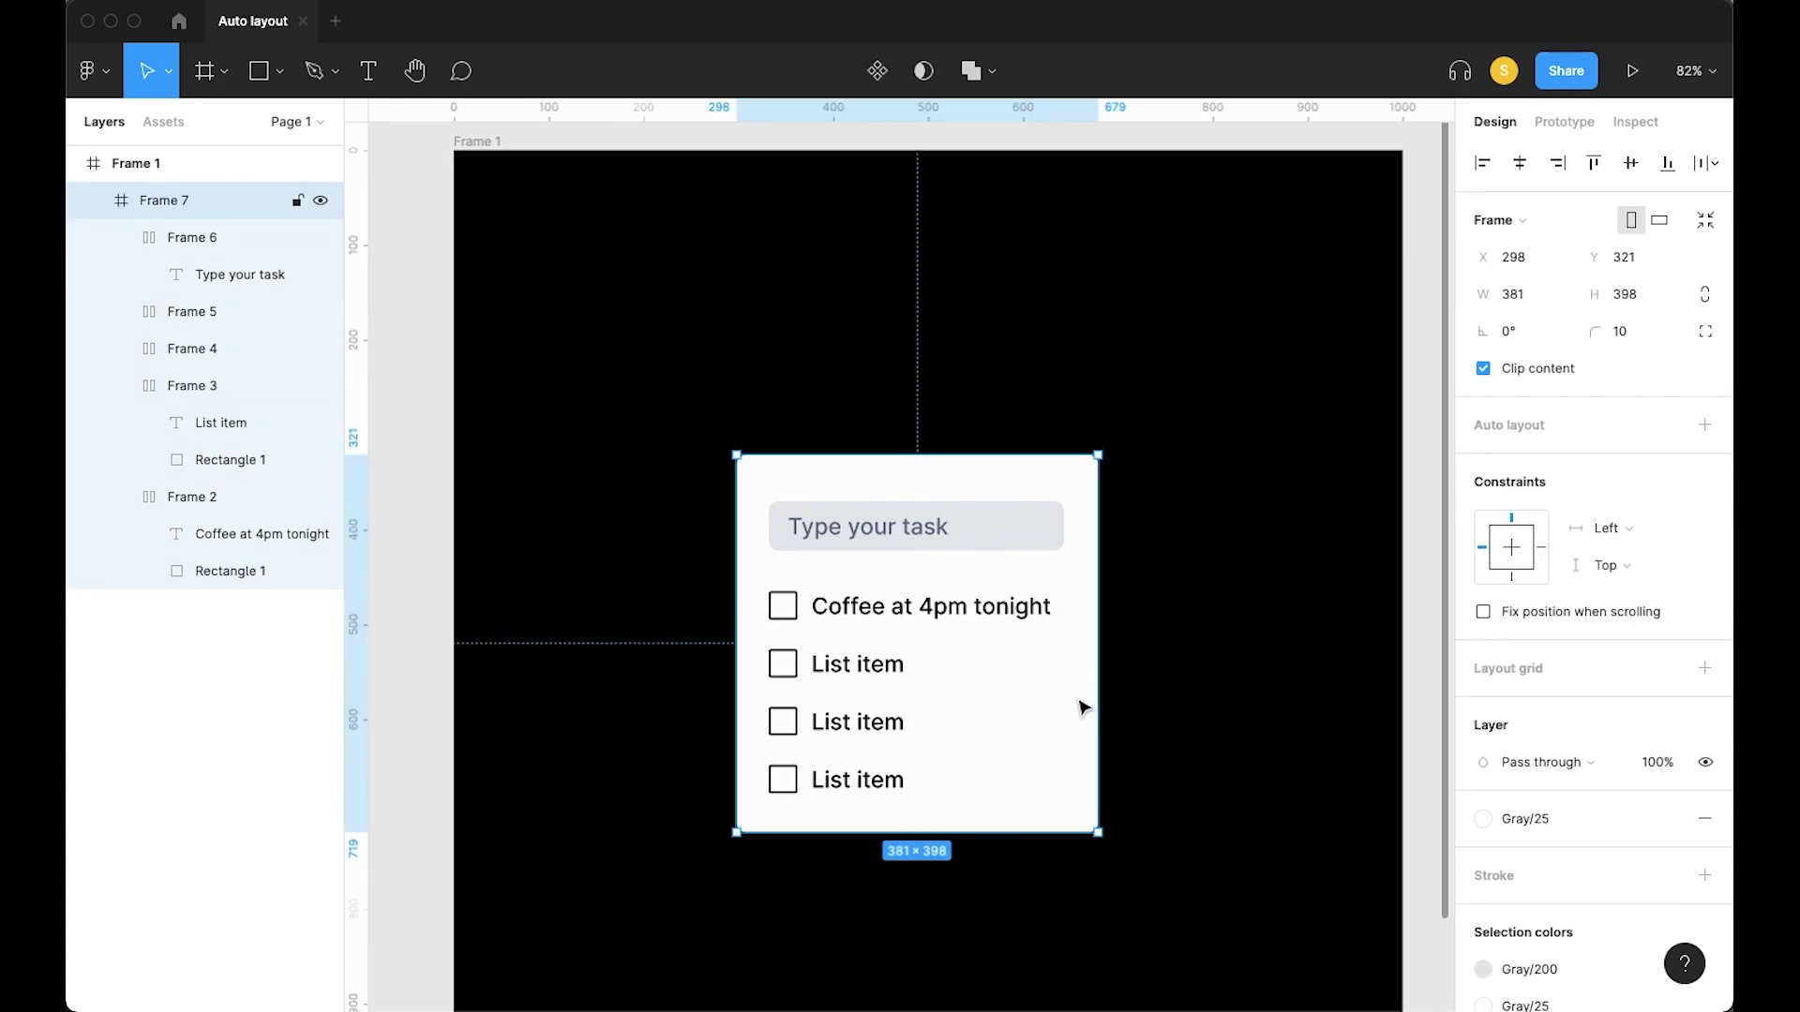
click(844, 671)
key(super+d)
drag(843, 671, 845, 701)
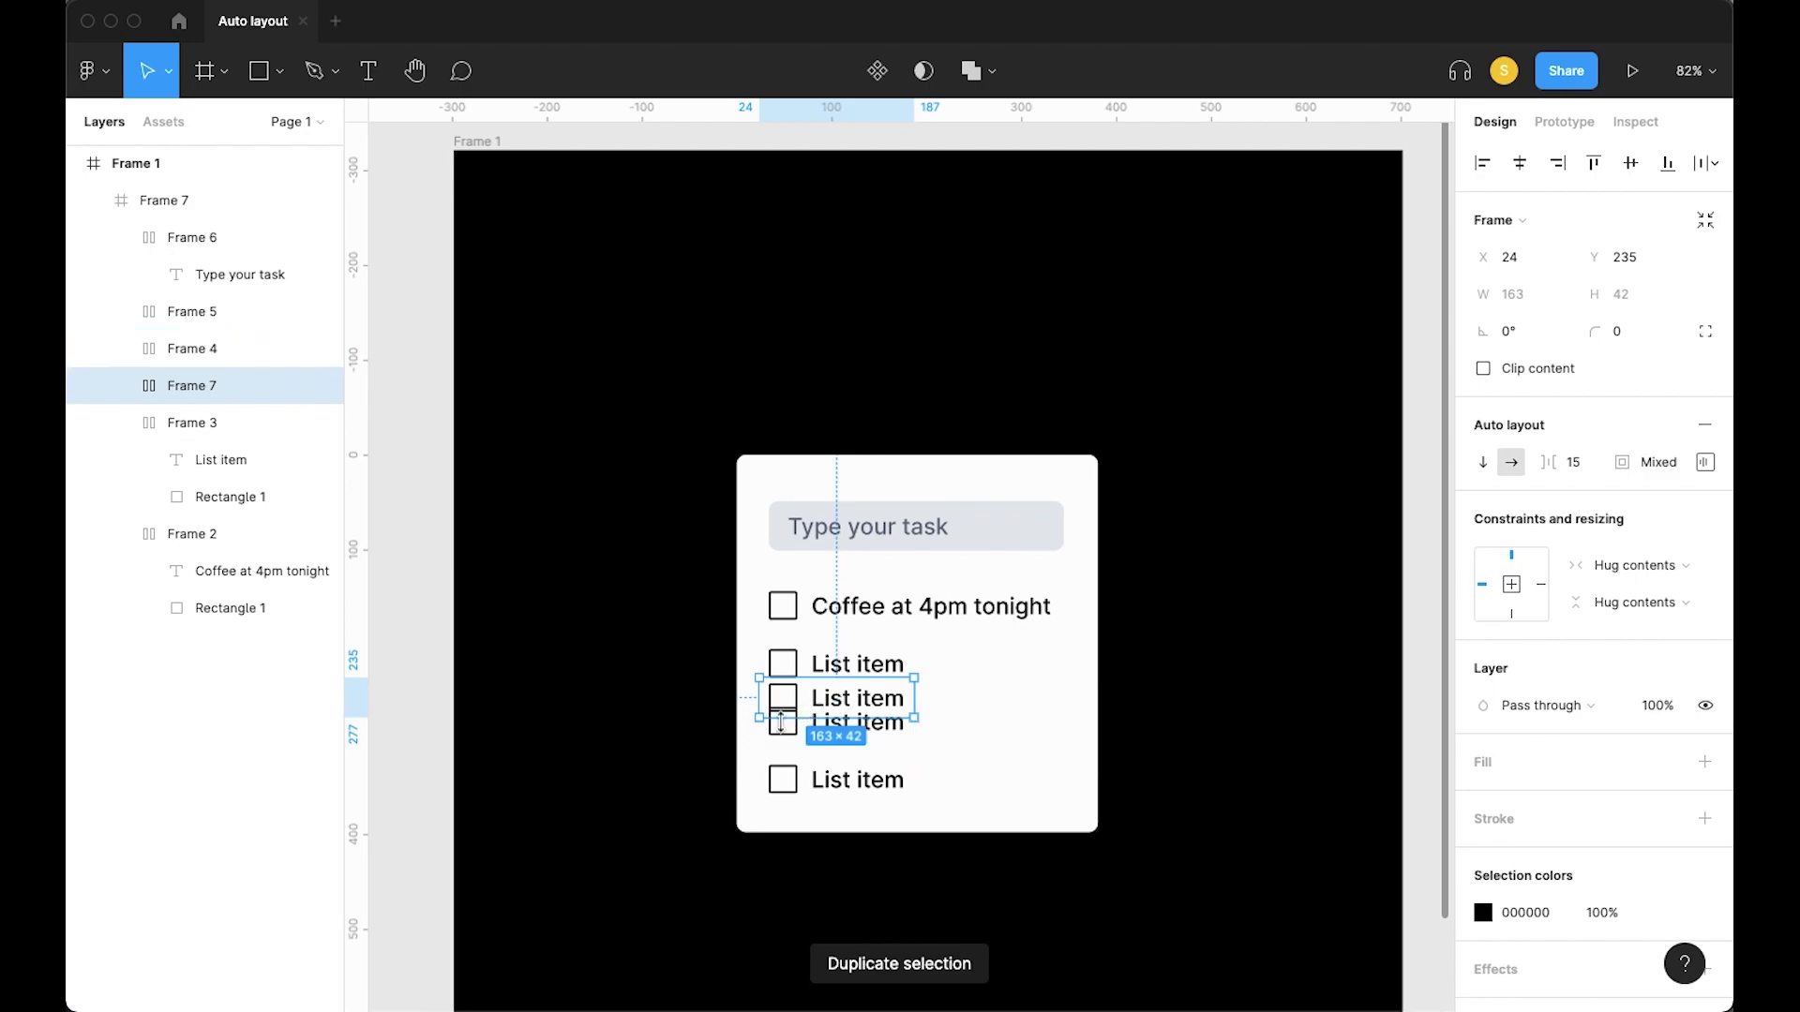
key(Up)
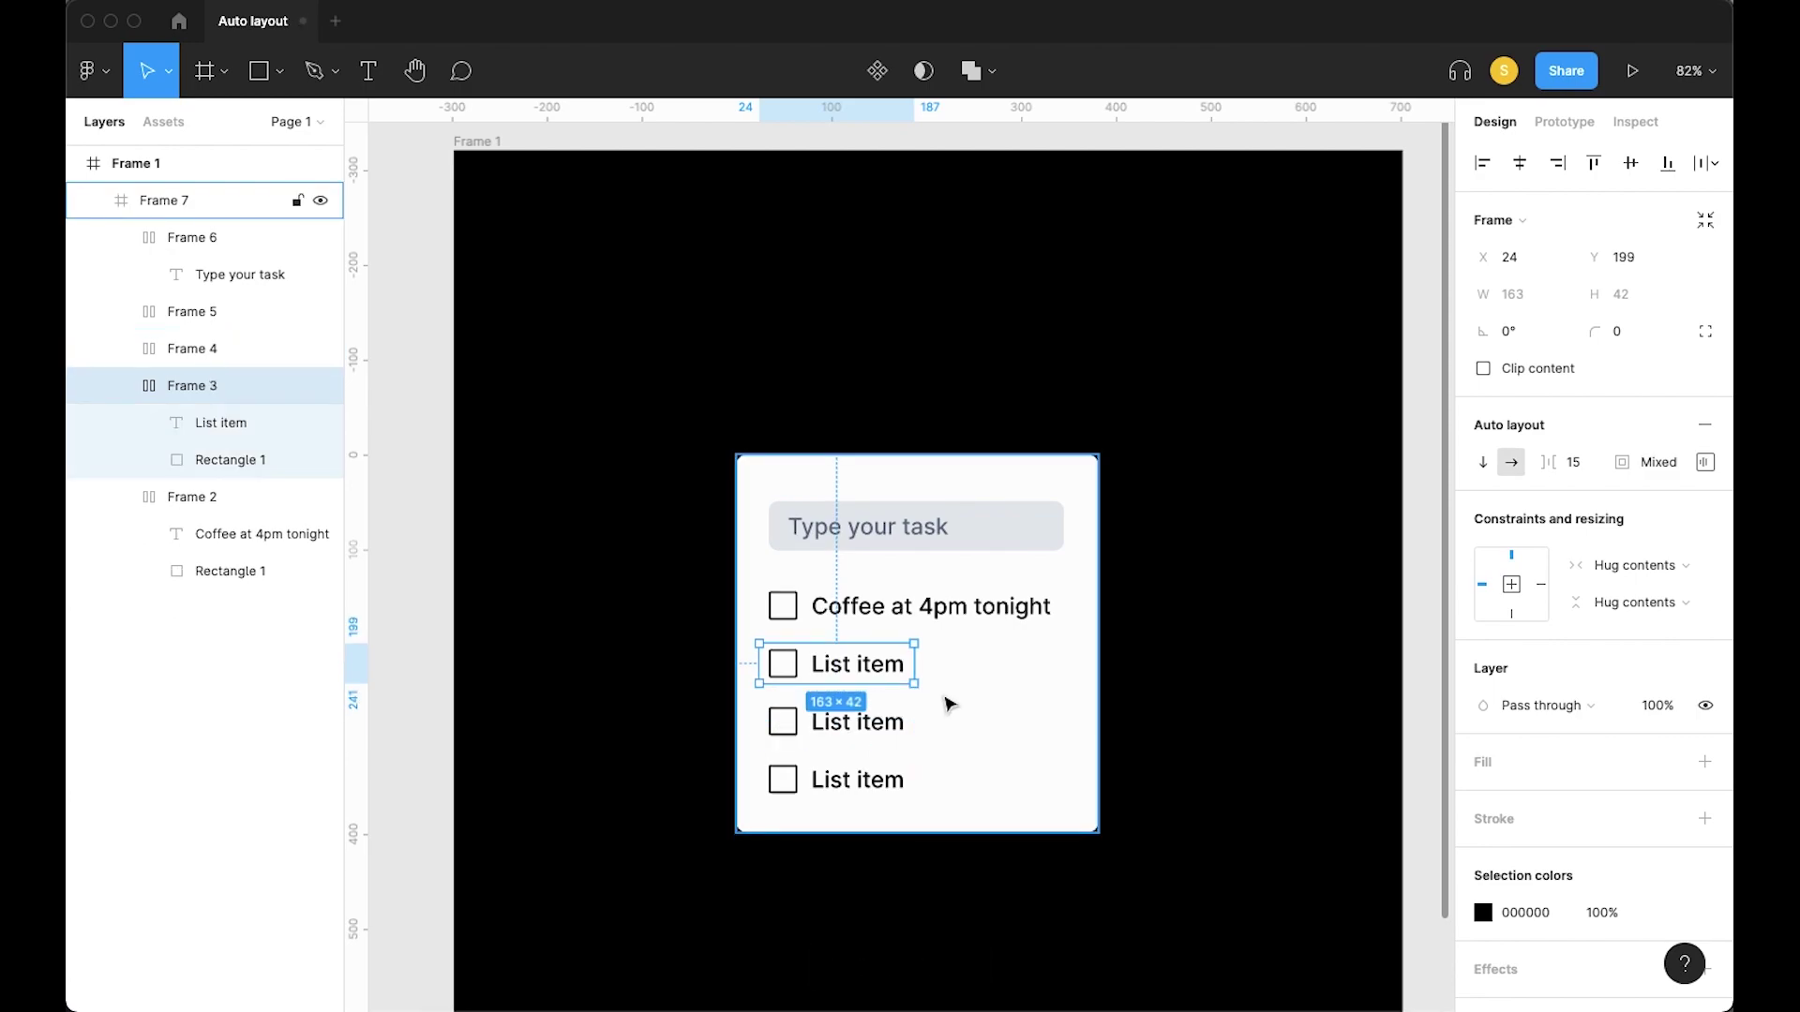
click(984, 697)
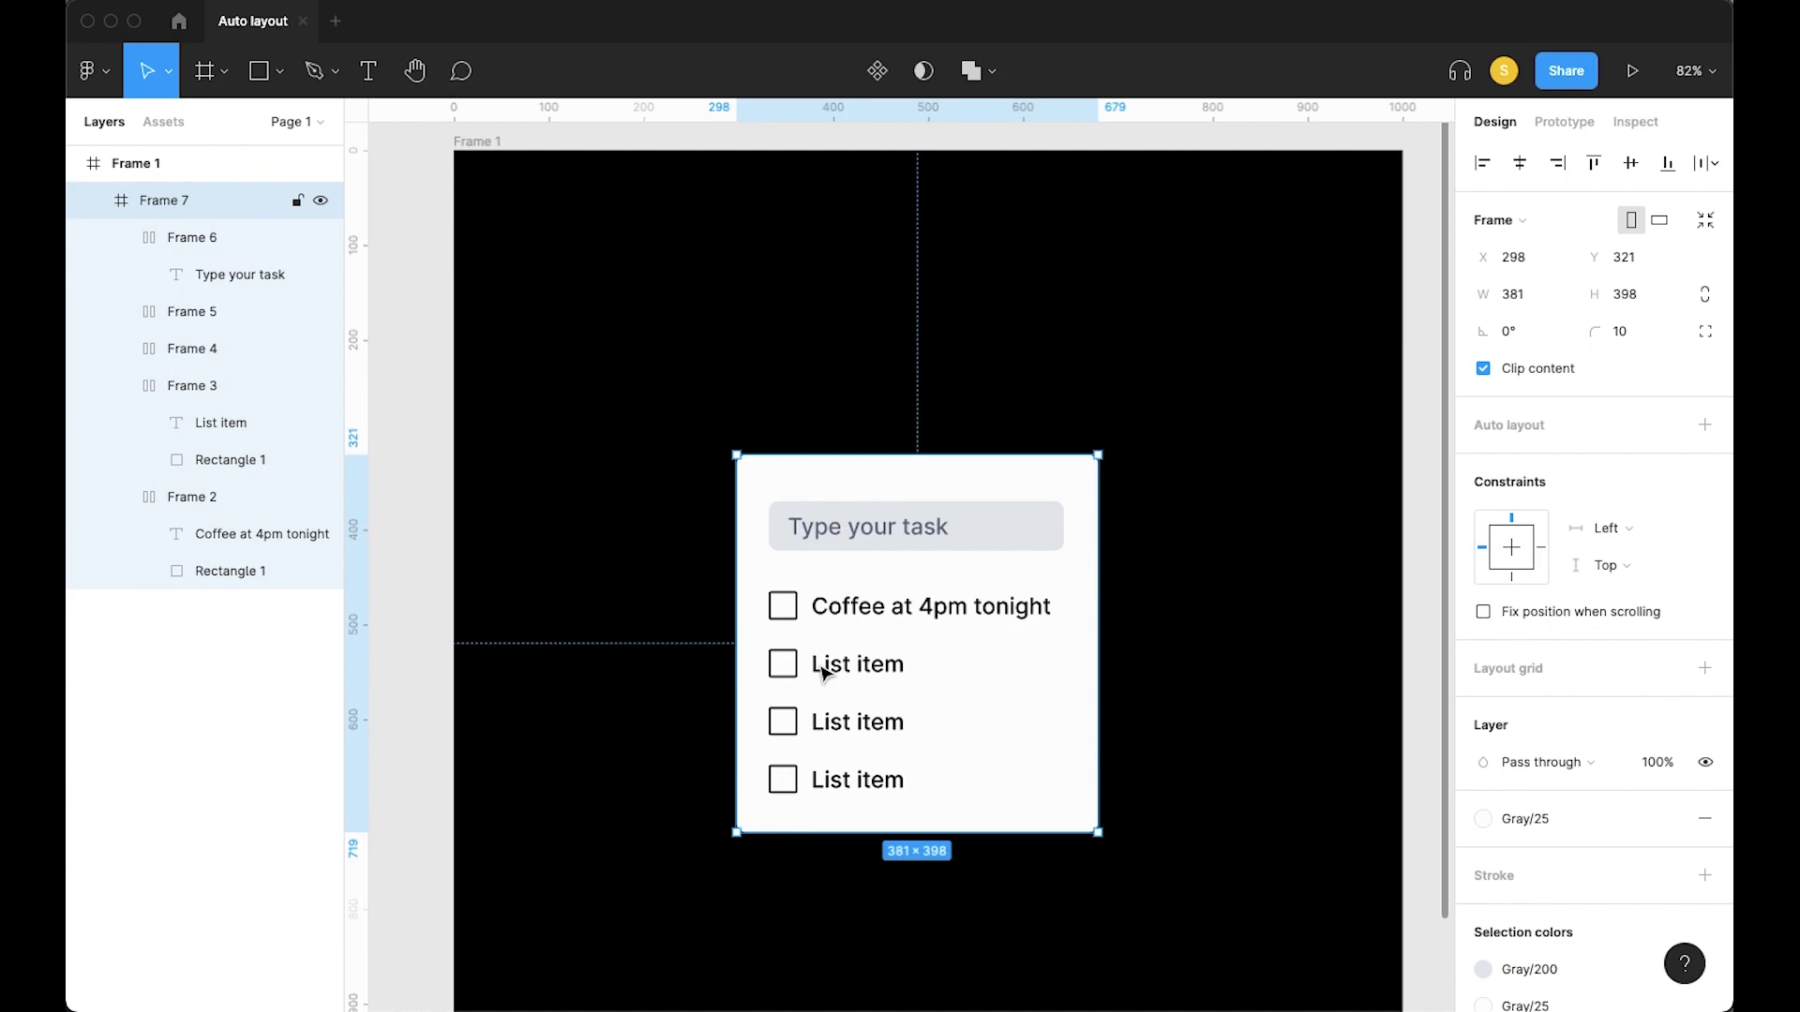
Try auto layout on the whole card with a vertical spacing of 34 between all its items
scroll(1052, 659, down, 3)
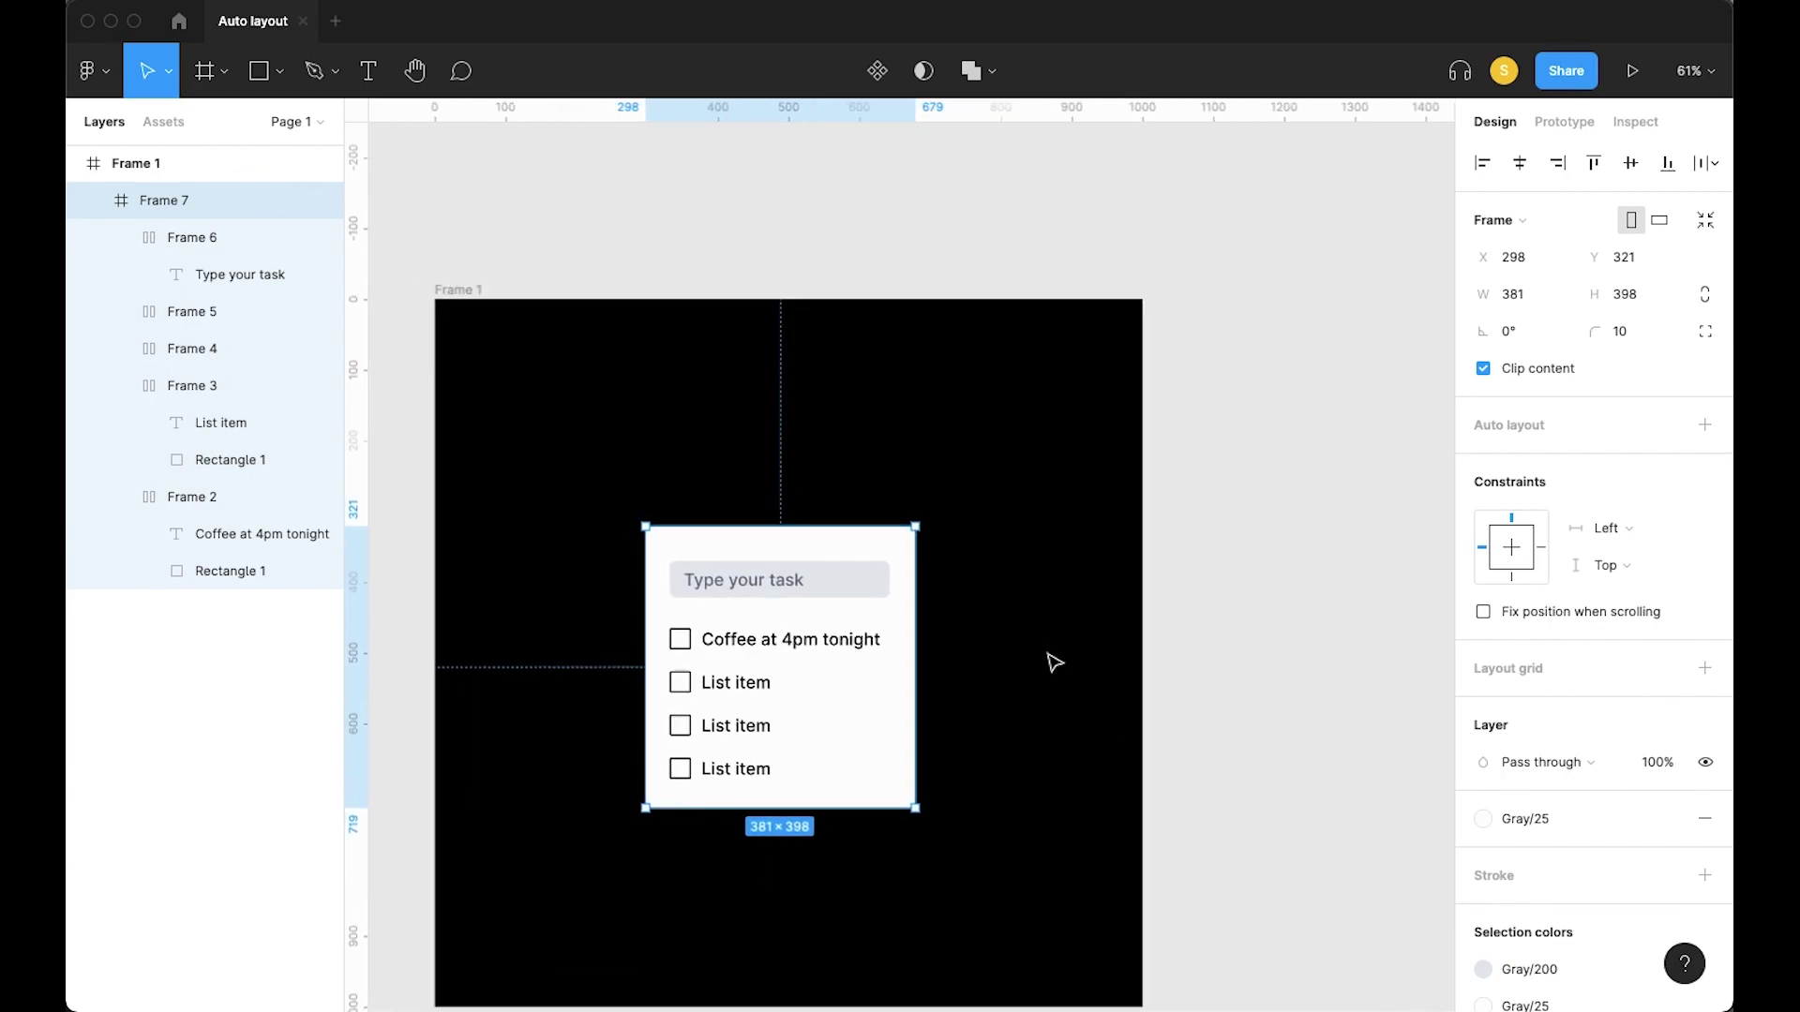
click(1036, 701)
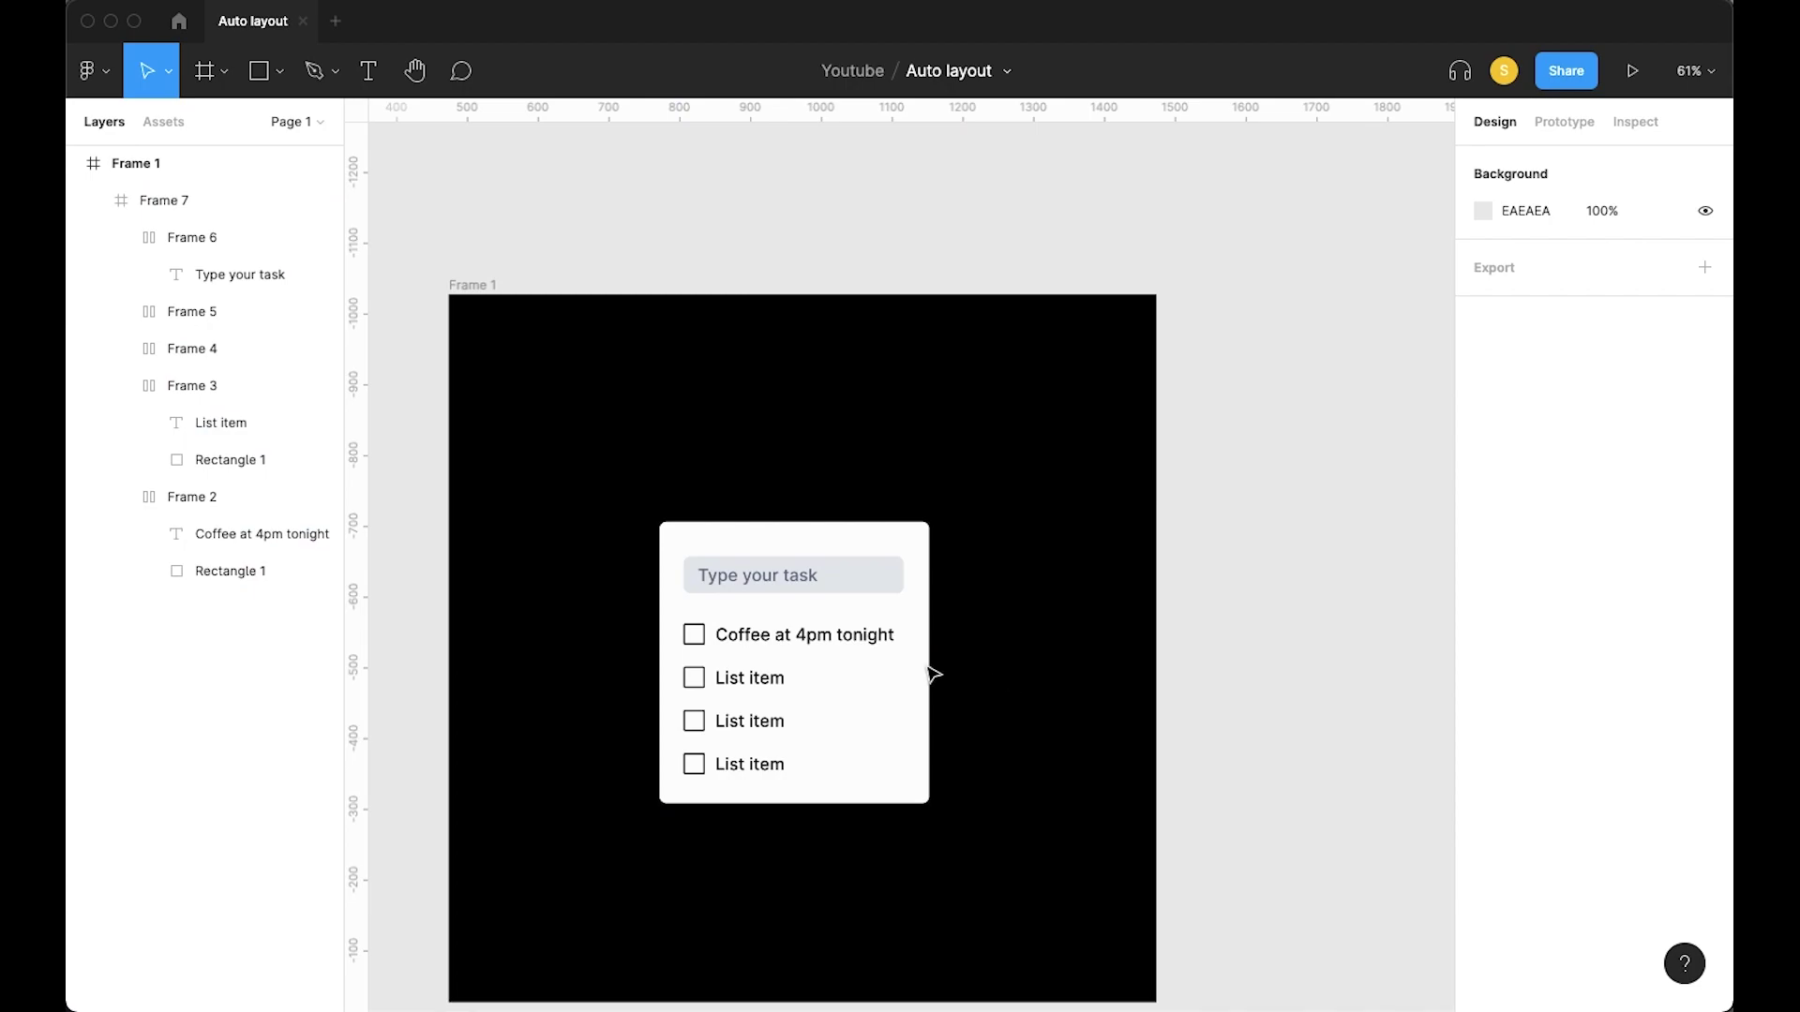
click(815, 758)
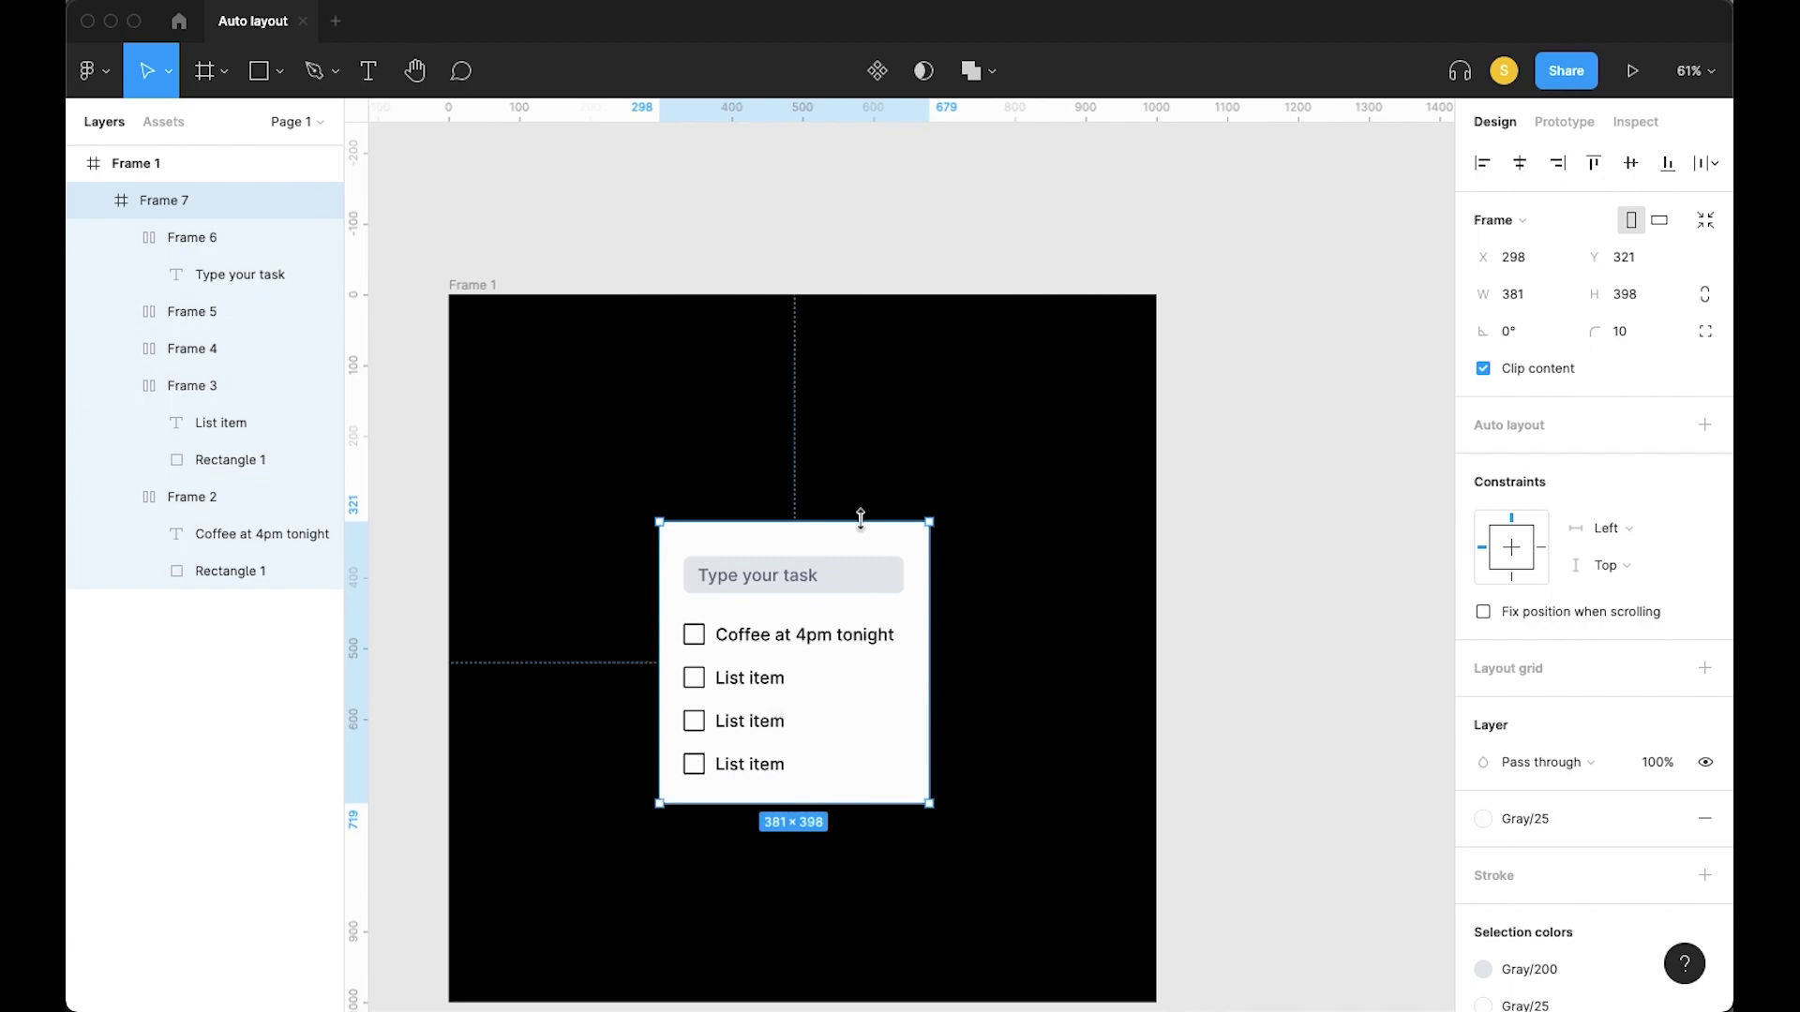
key(shift+a)
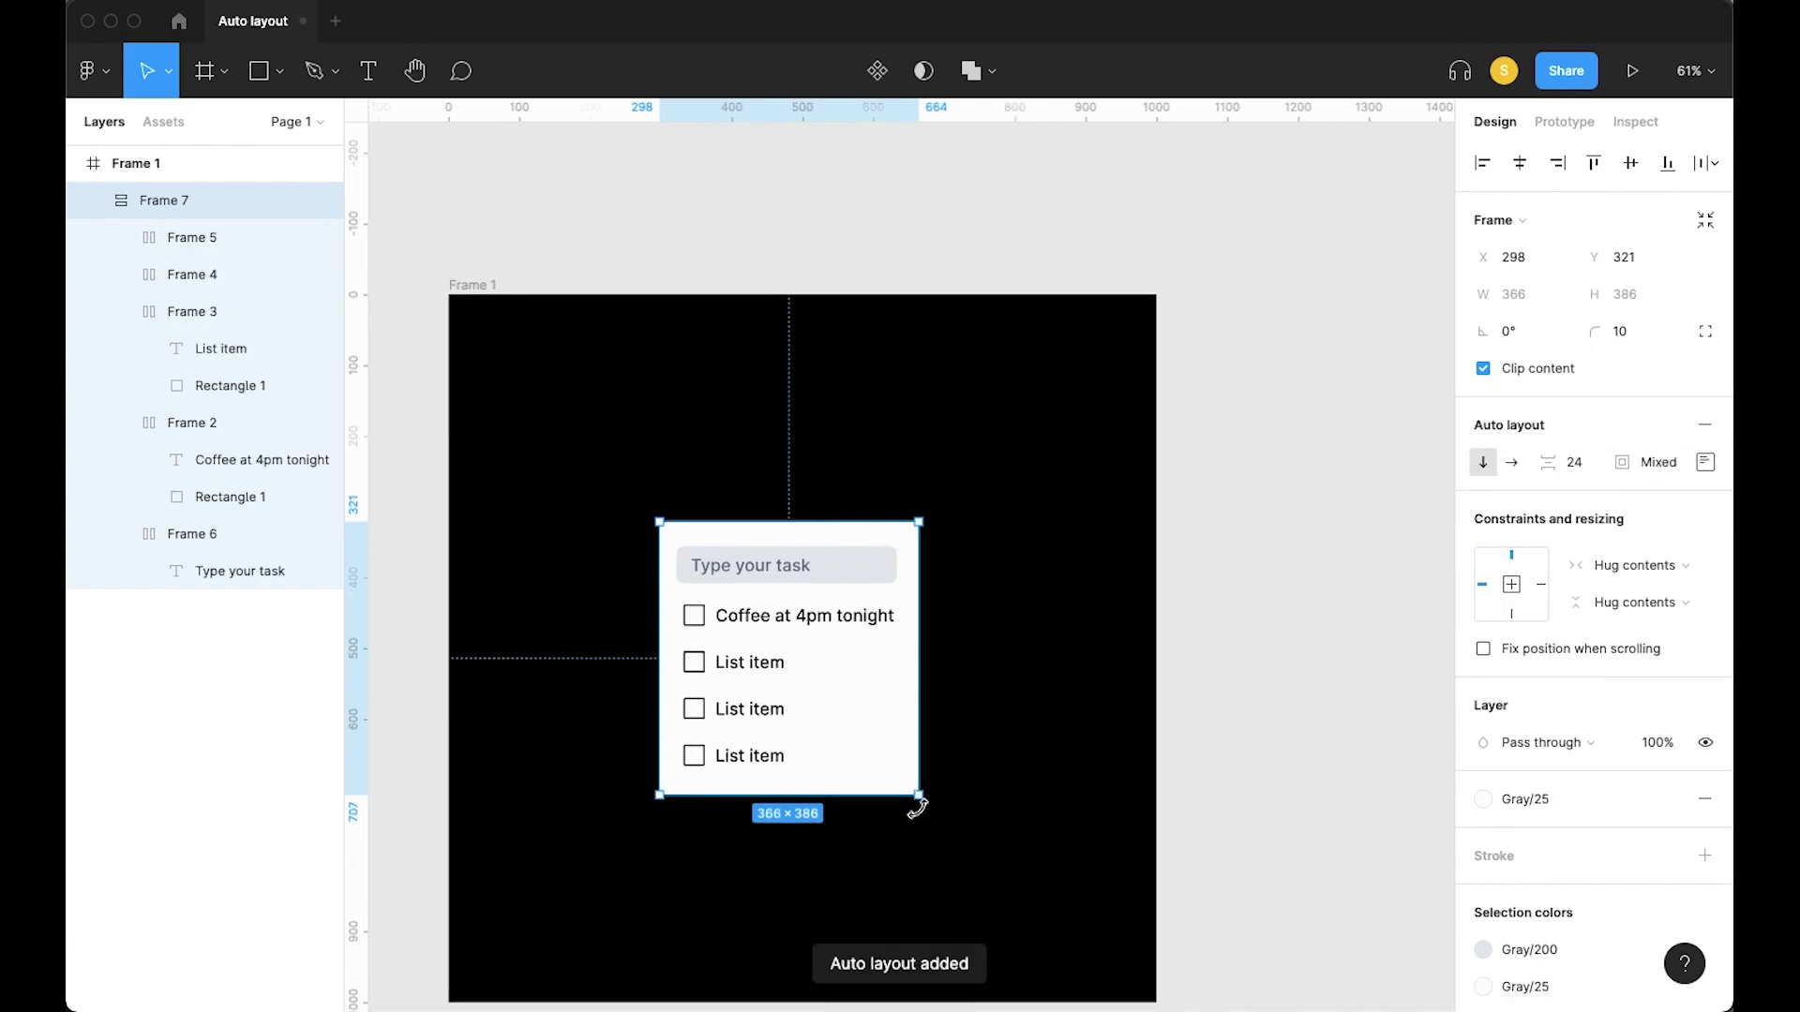
click(1706, 469)
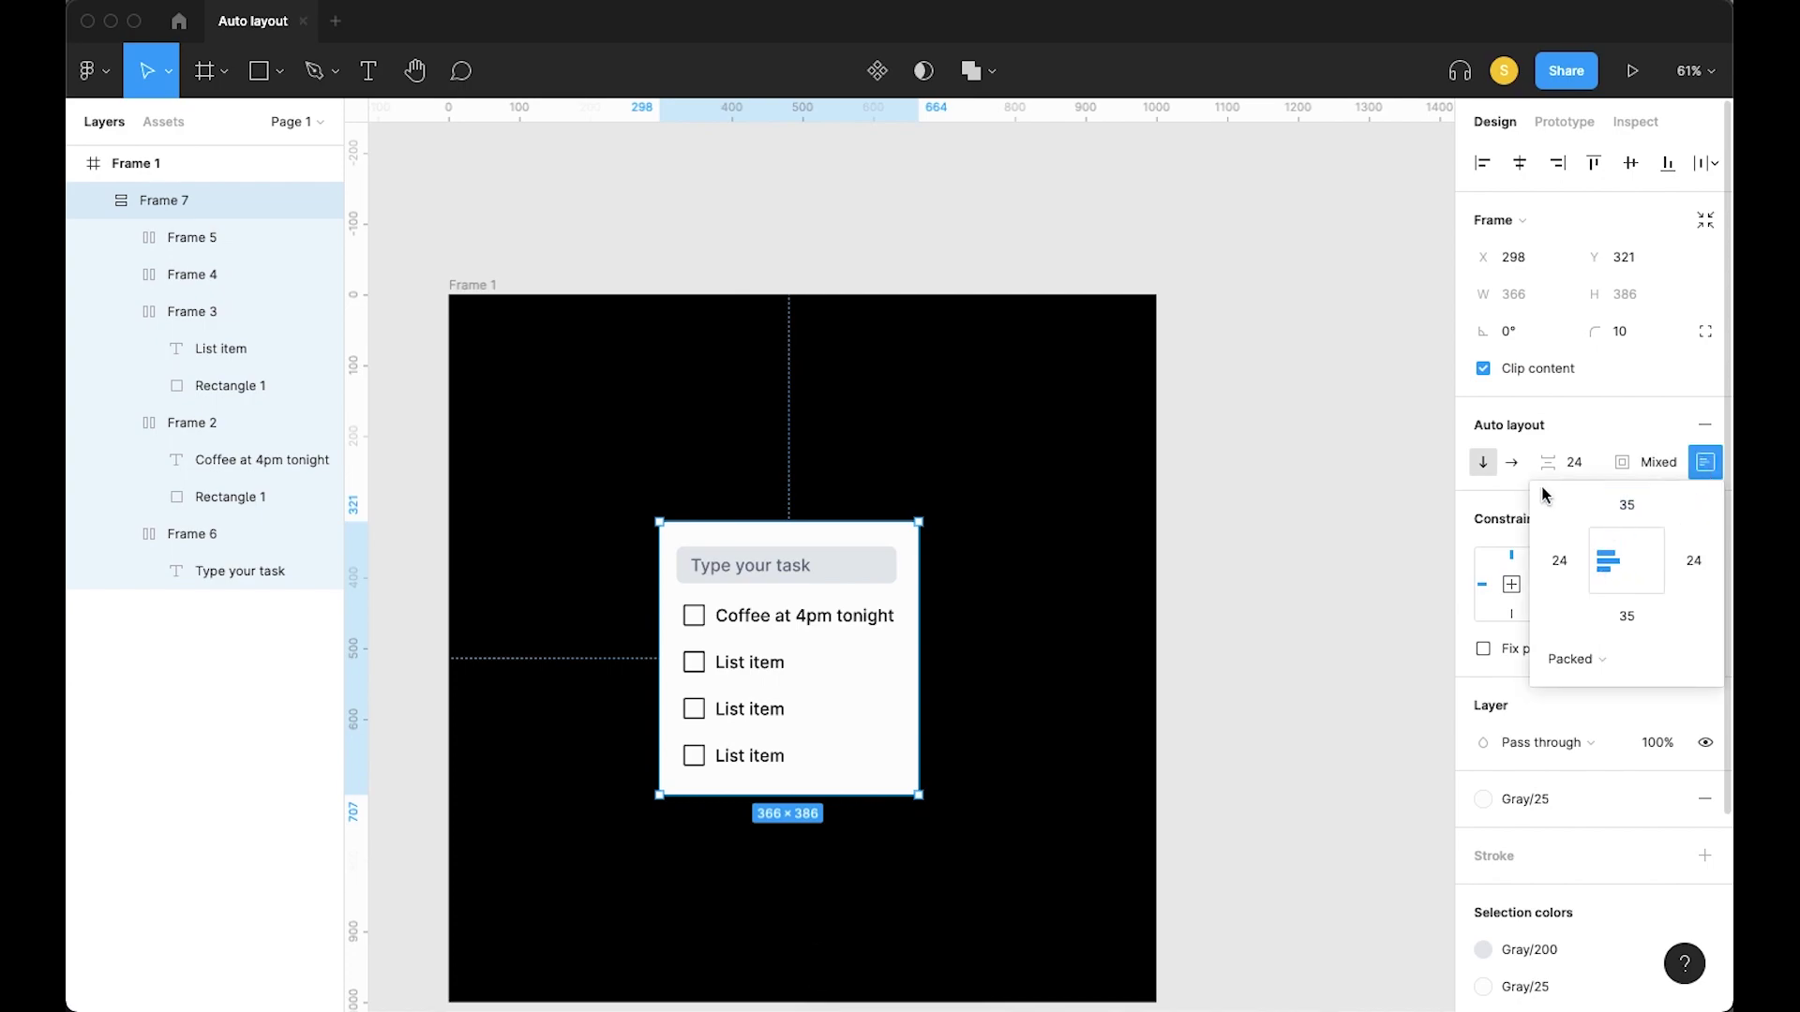
drag(1556, 469, 1568, 471)
click(1335, 645)
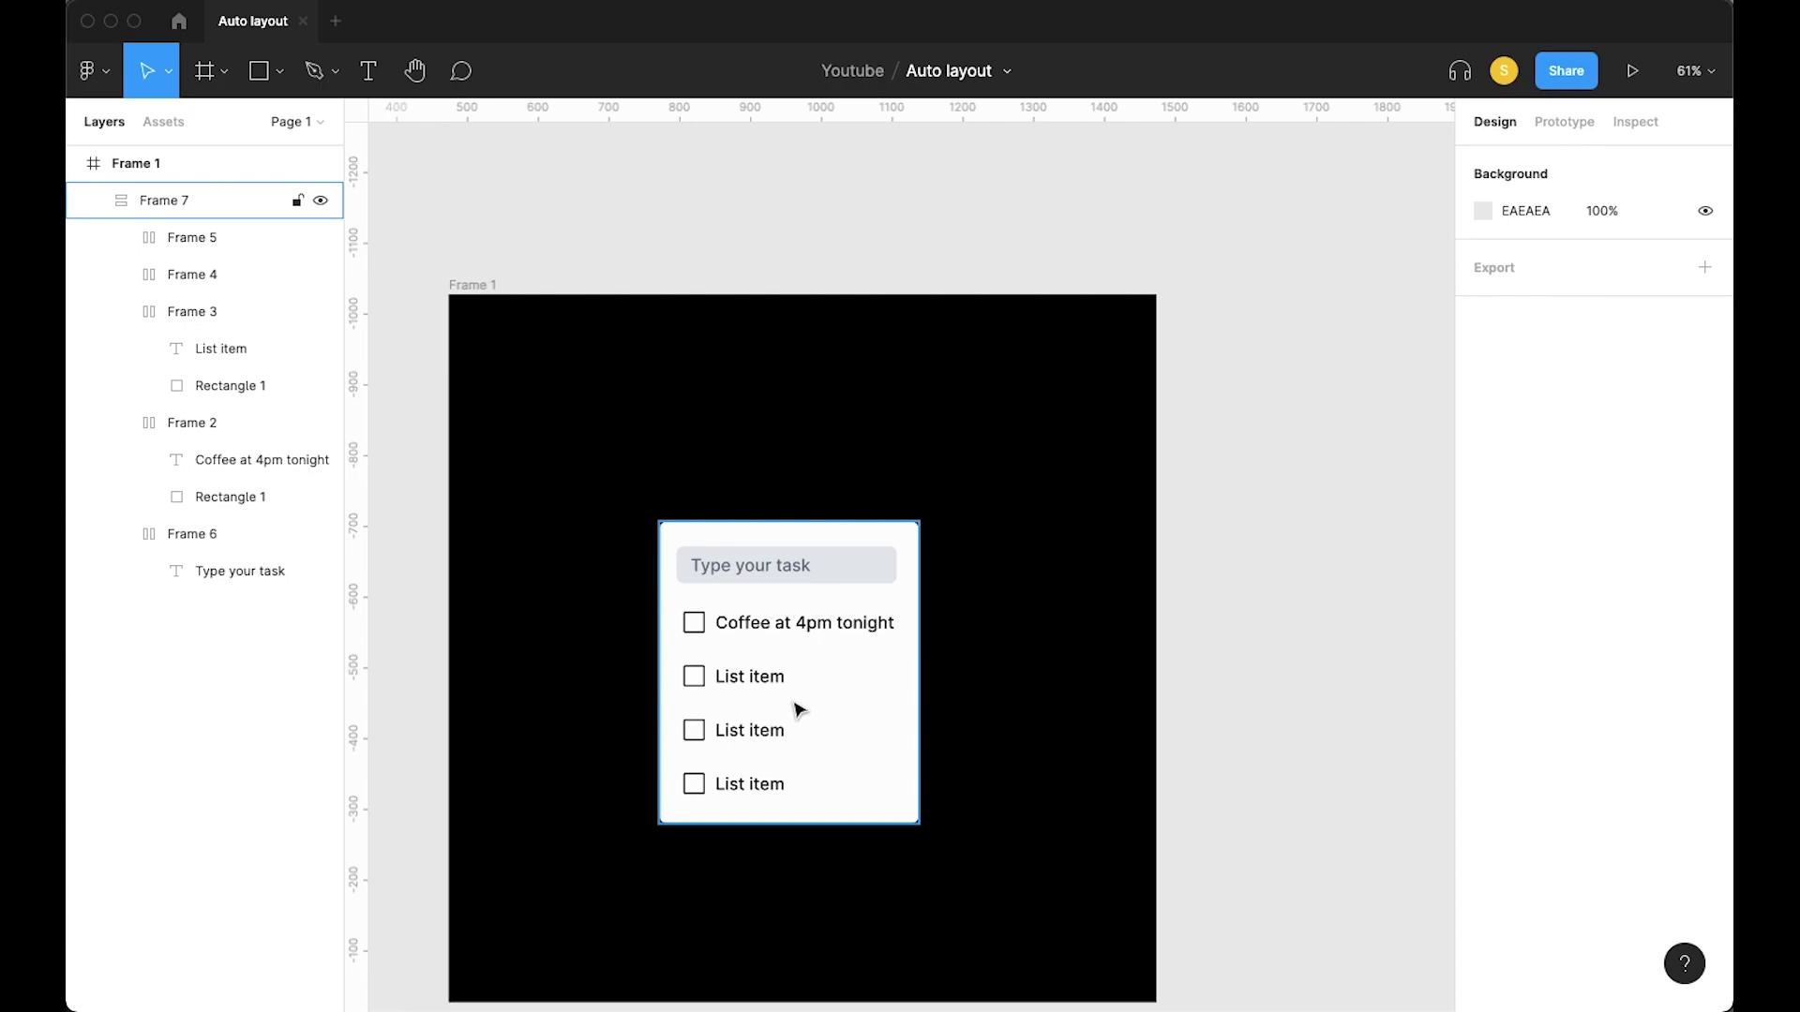
click(867, 769)
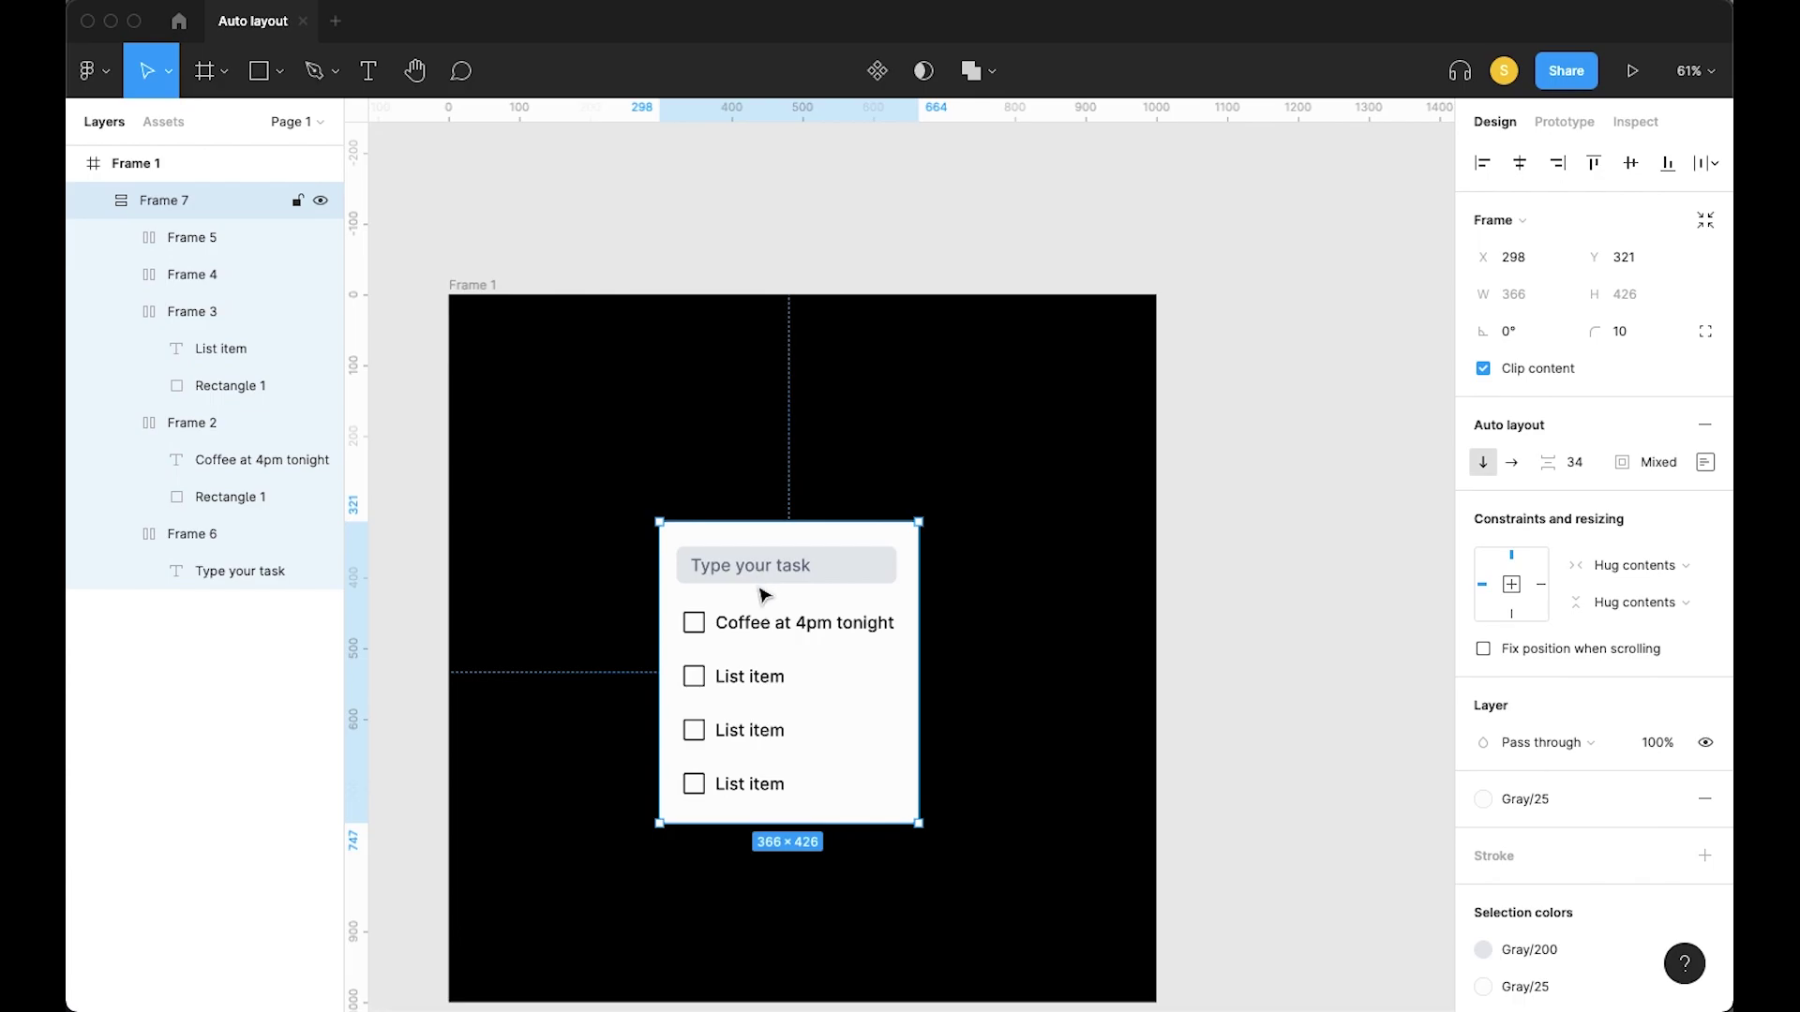
Undo the card's spacing changes and its auto layout
key(ctrl+z)
key(ctrl+z)
key(ctrl+z)
key(ctrl+z)
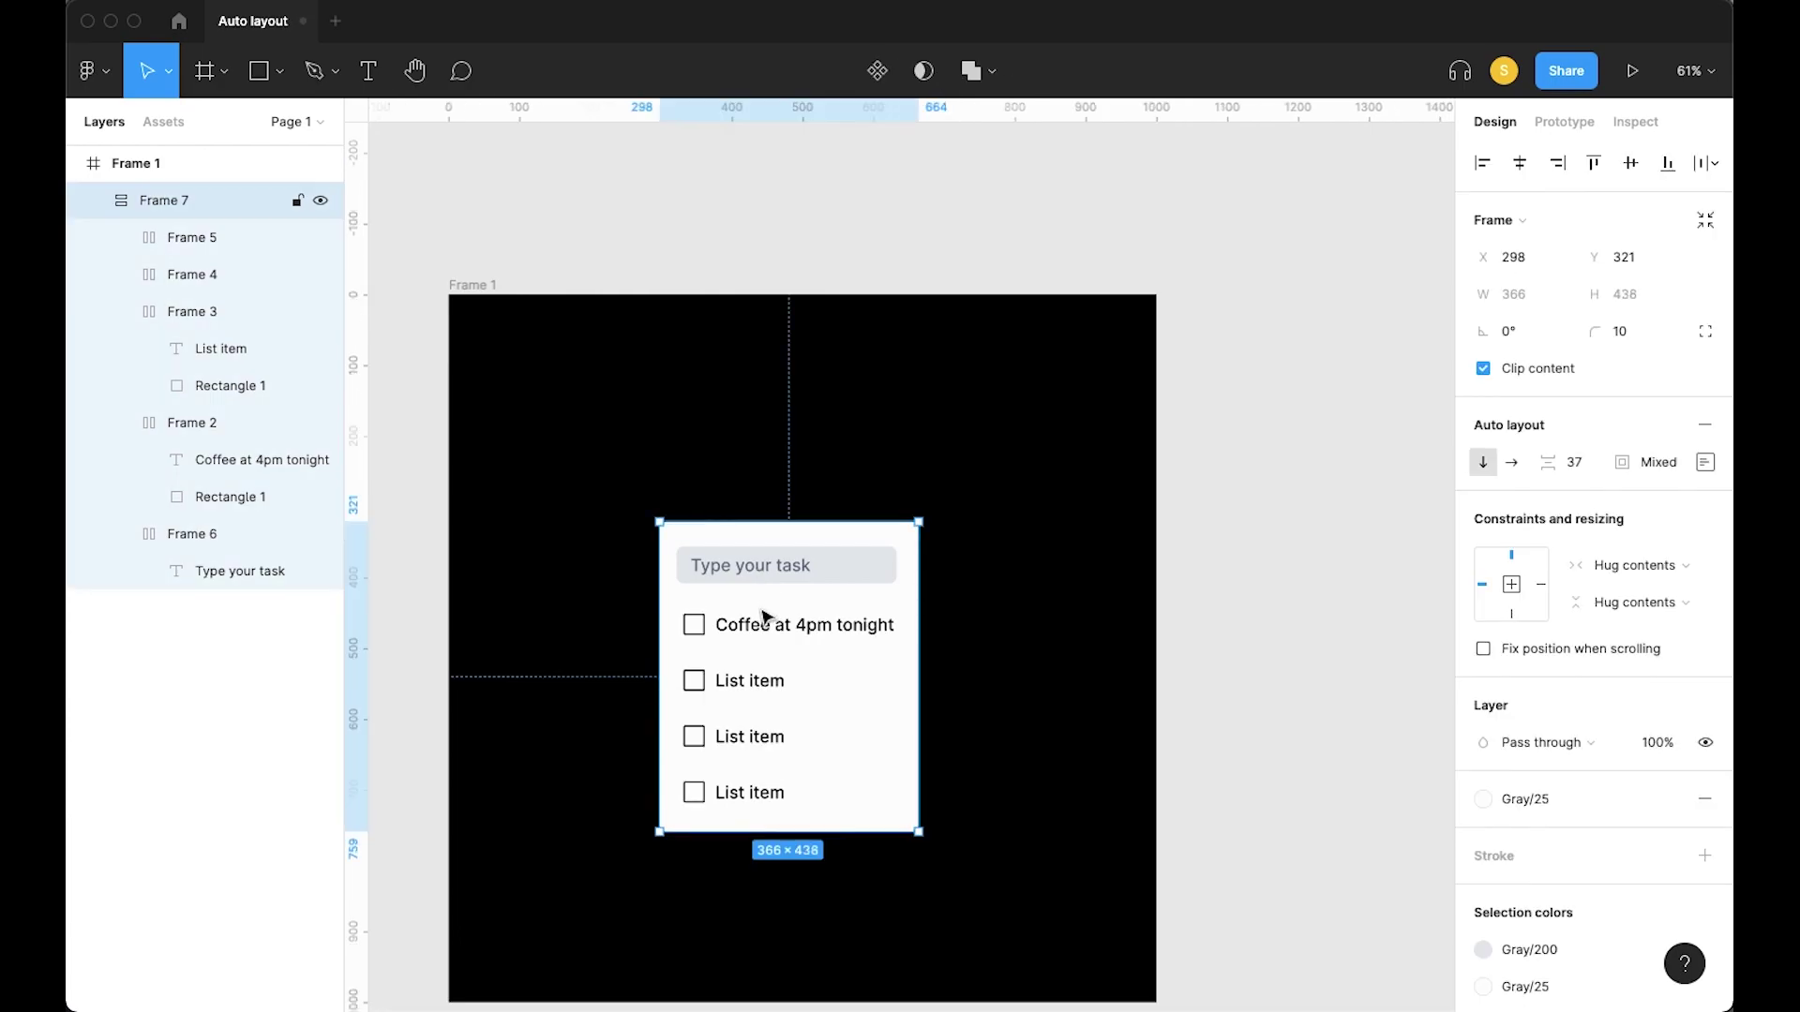
key(super+z)
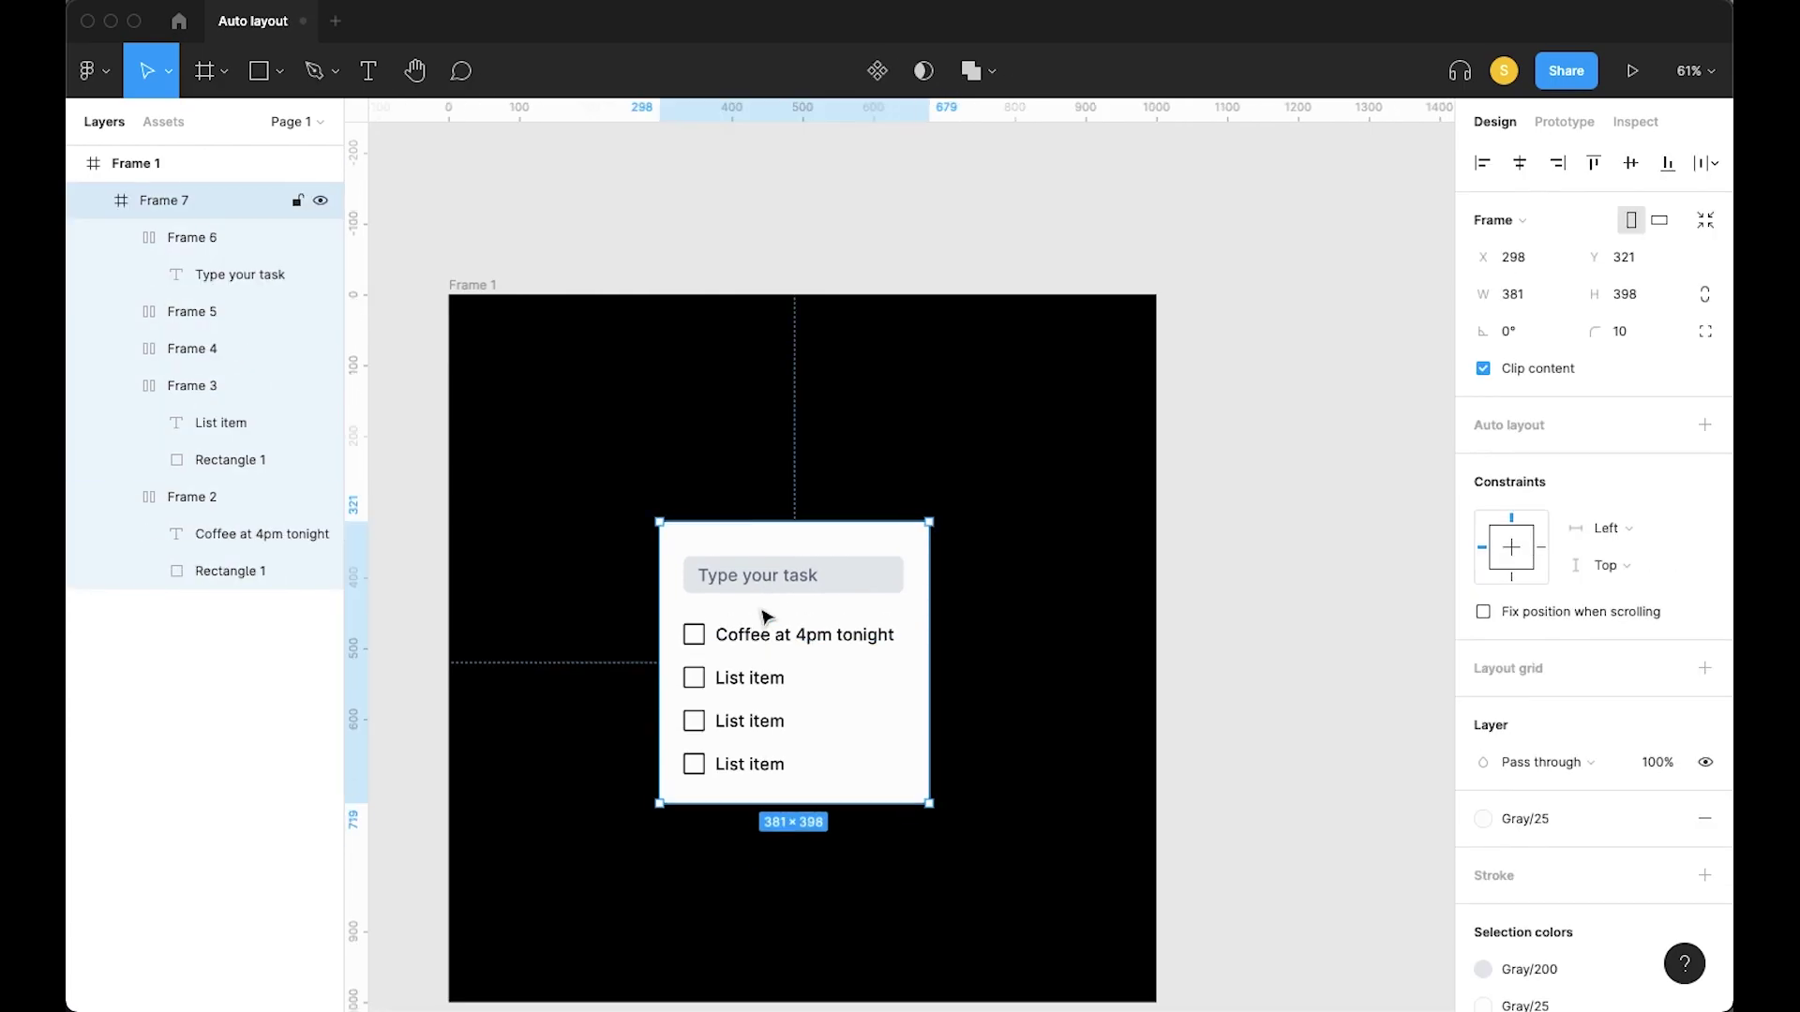
key(Escape)
scroll(817, 722, left, 2)
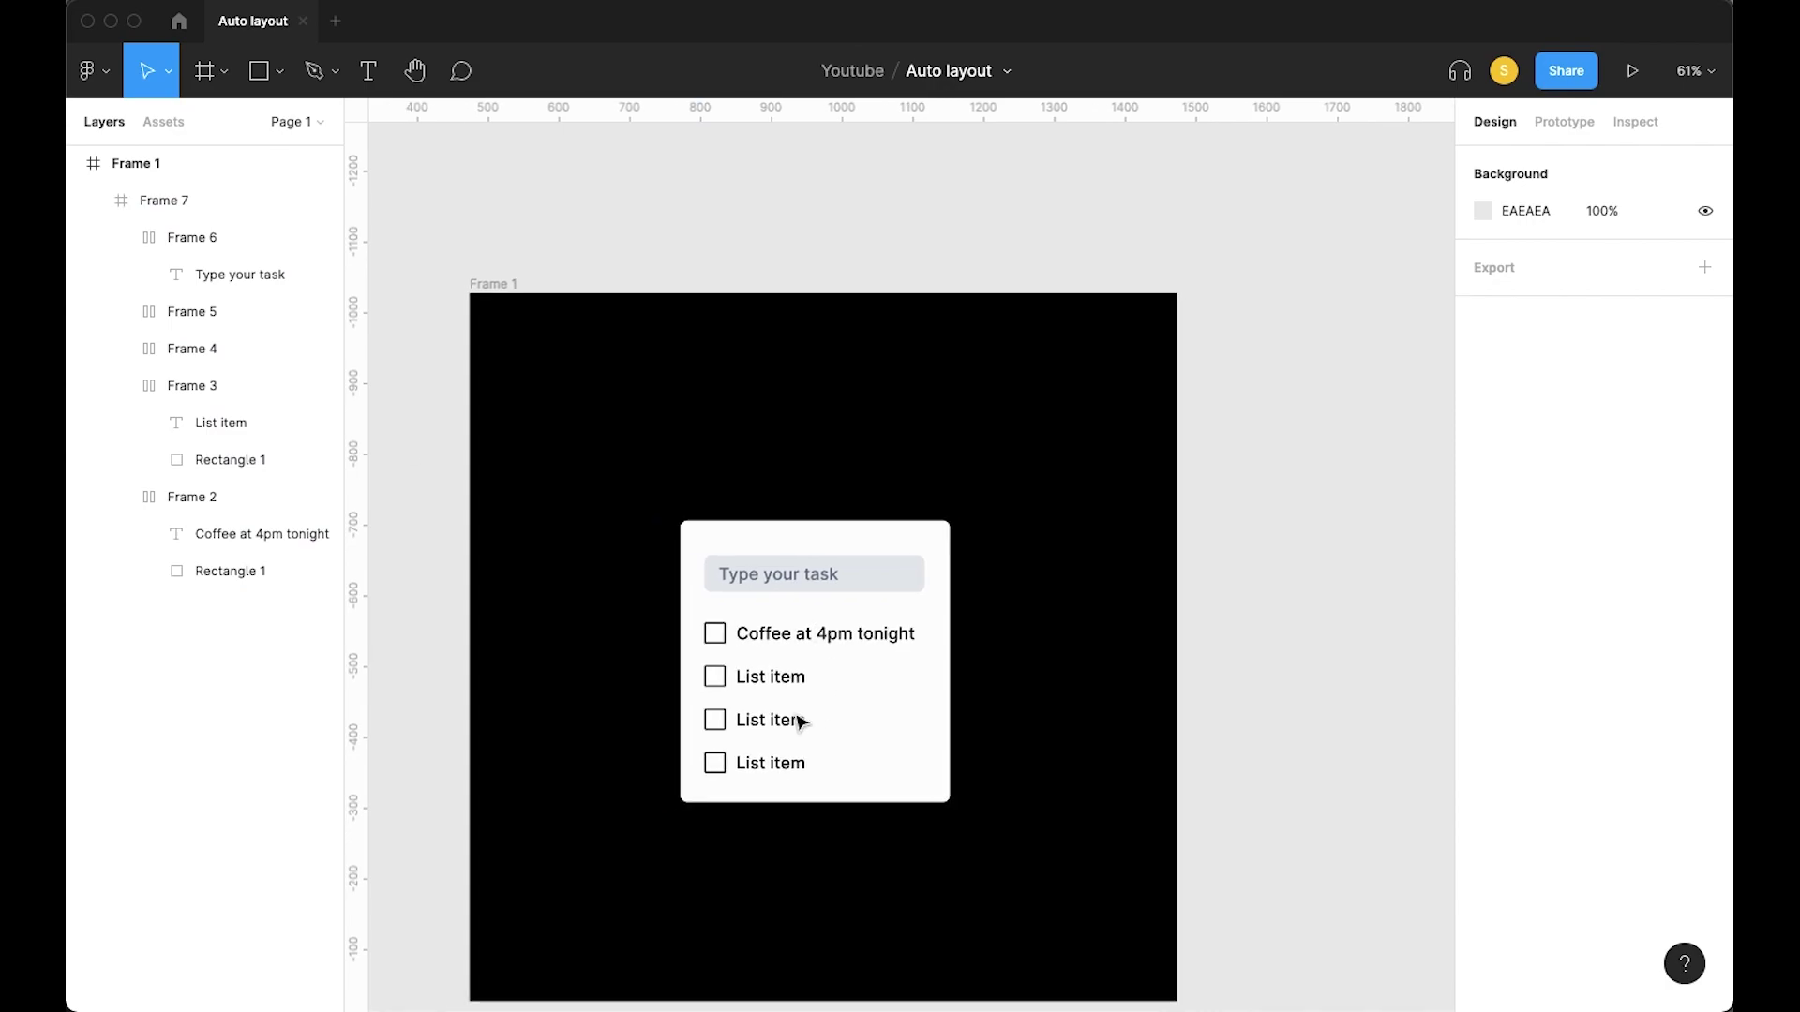
Draw a frame about 381 × 274 around the four checklist rows and place the "Type your task" field above it in the layer order
key(f)
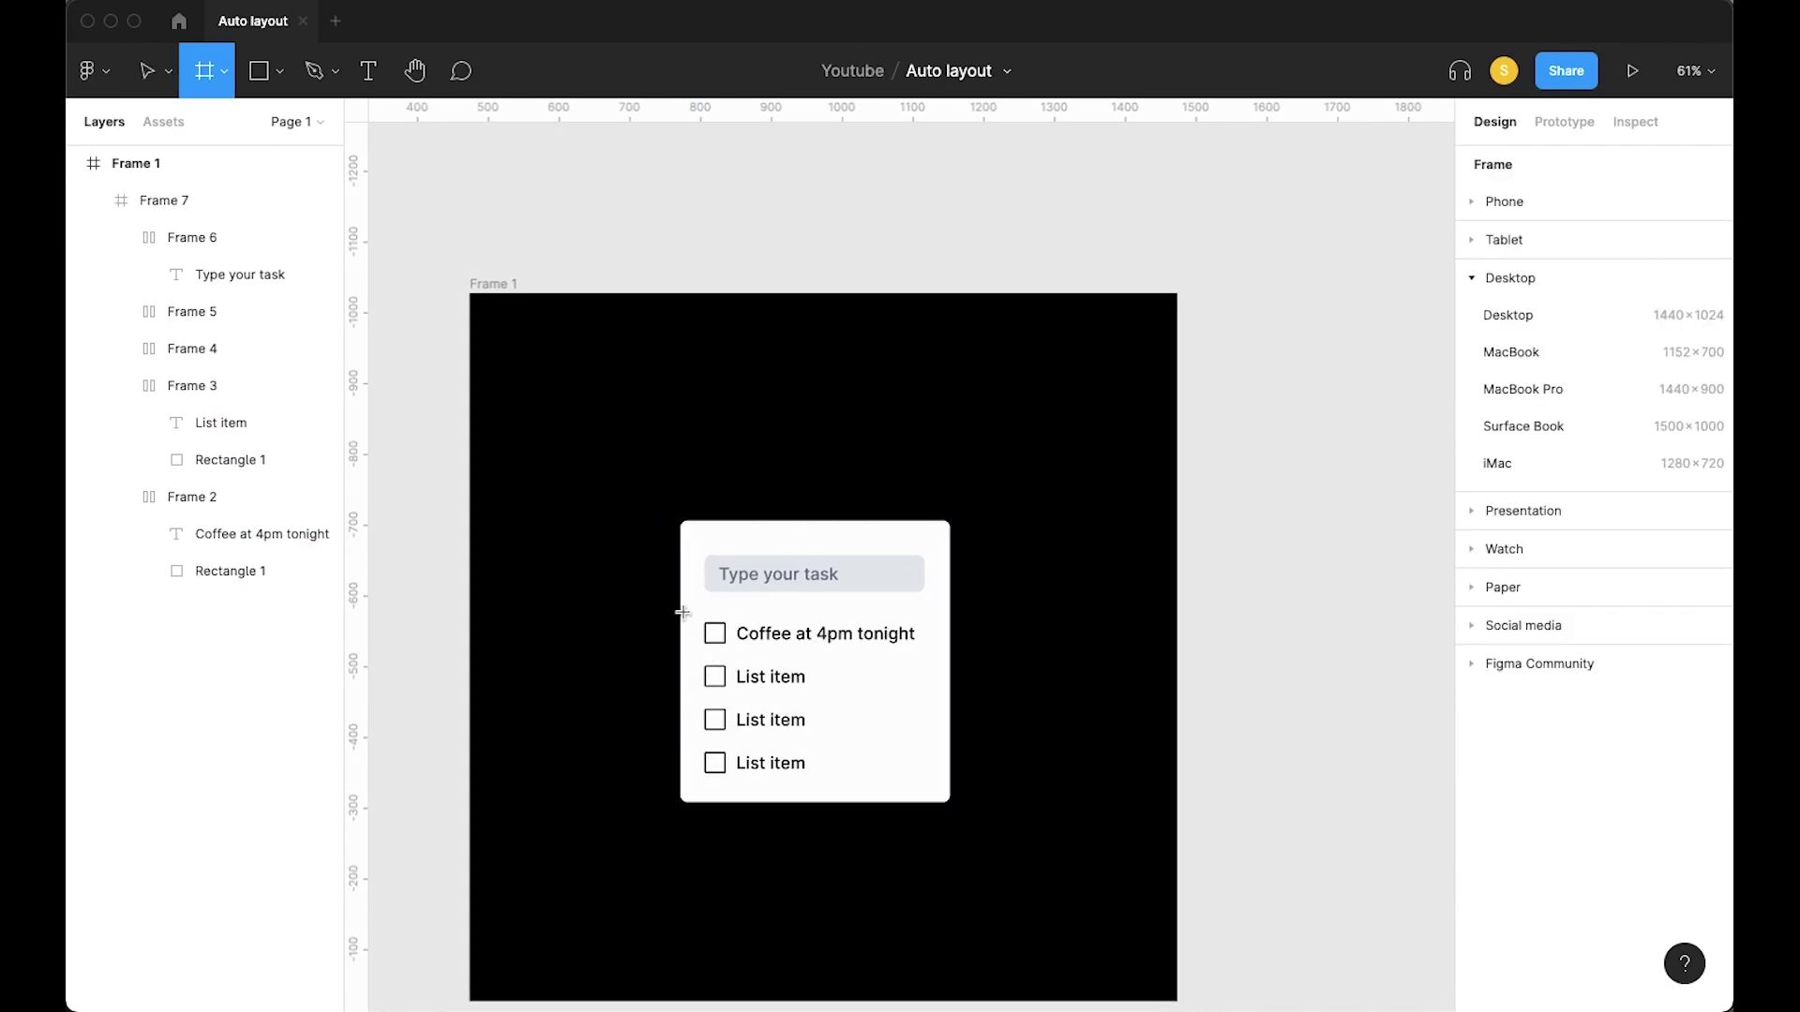
drag(681, 610, 947, 807)
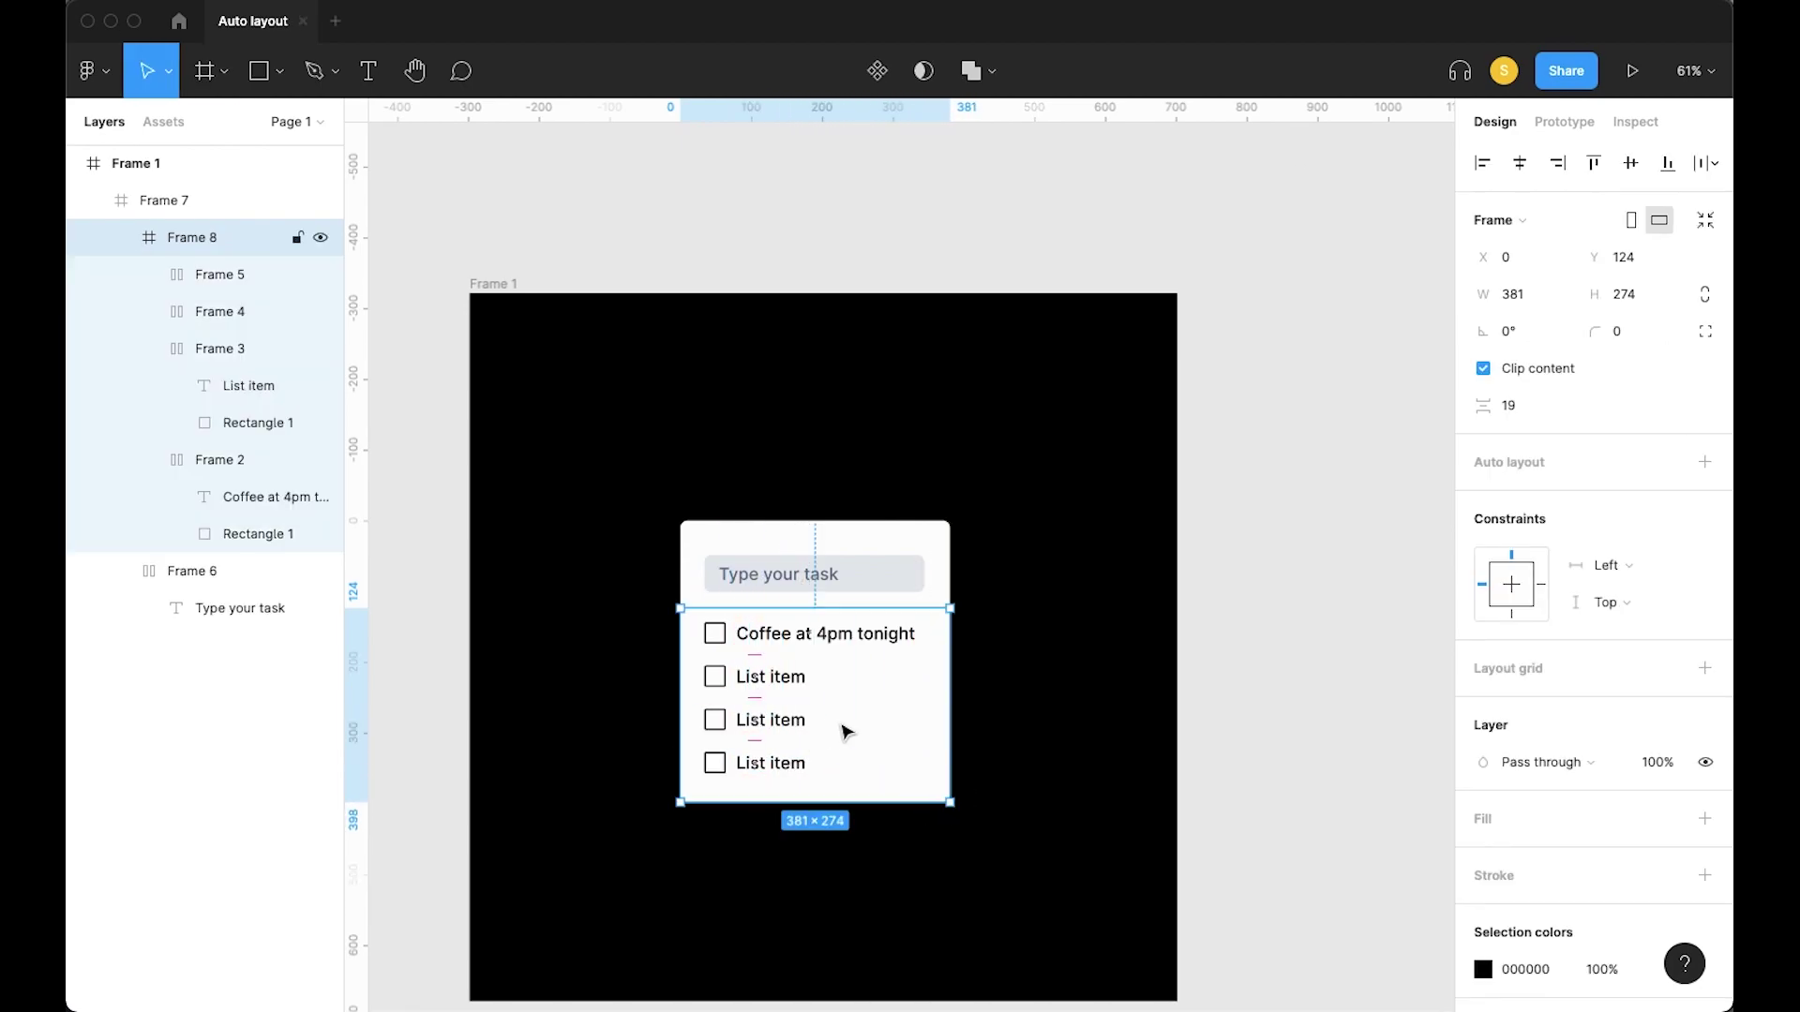
click(183, 570)
drag(183, 571, 188, 234)
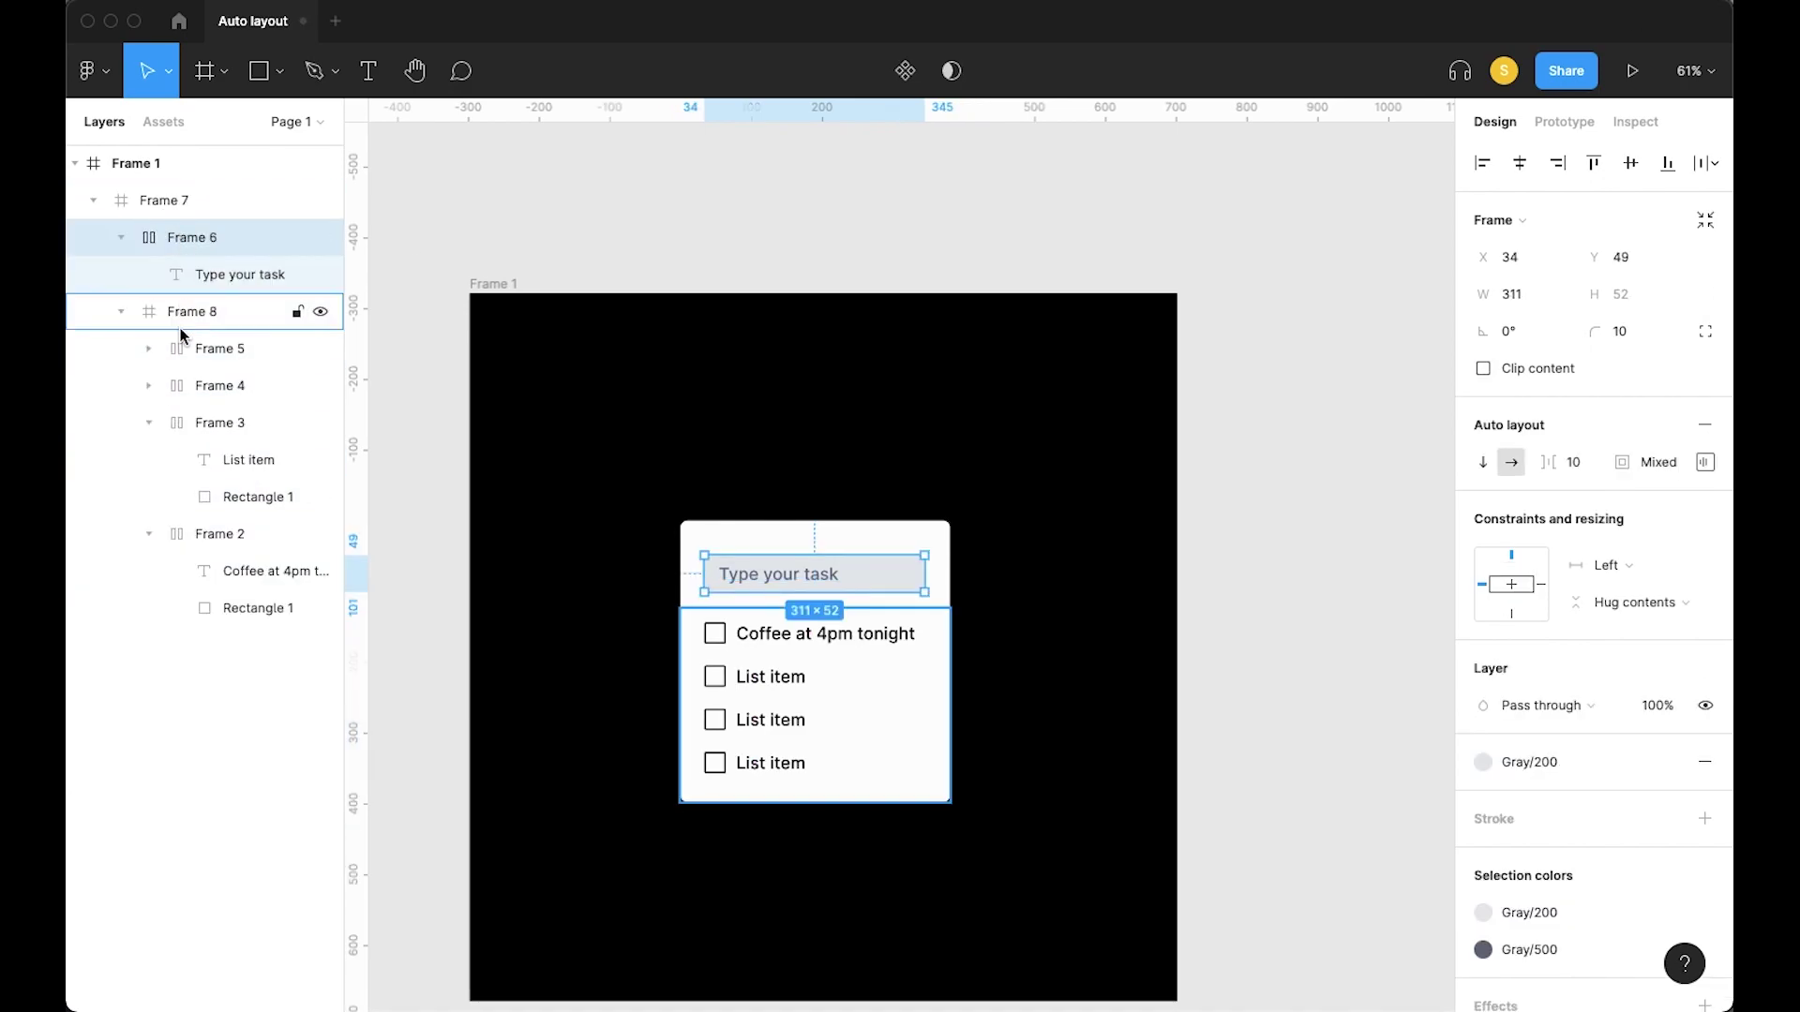
Add vertical auto layout to the checklist frame and set the spacing between its rows to 20
click(839, 668)
key(shift+a)
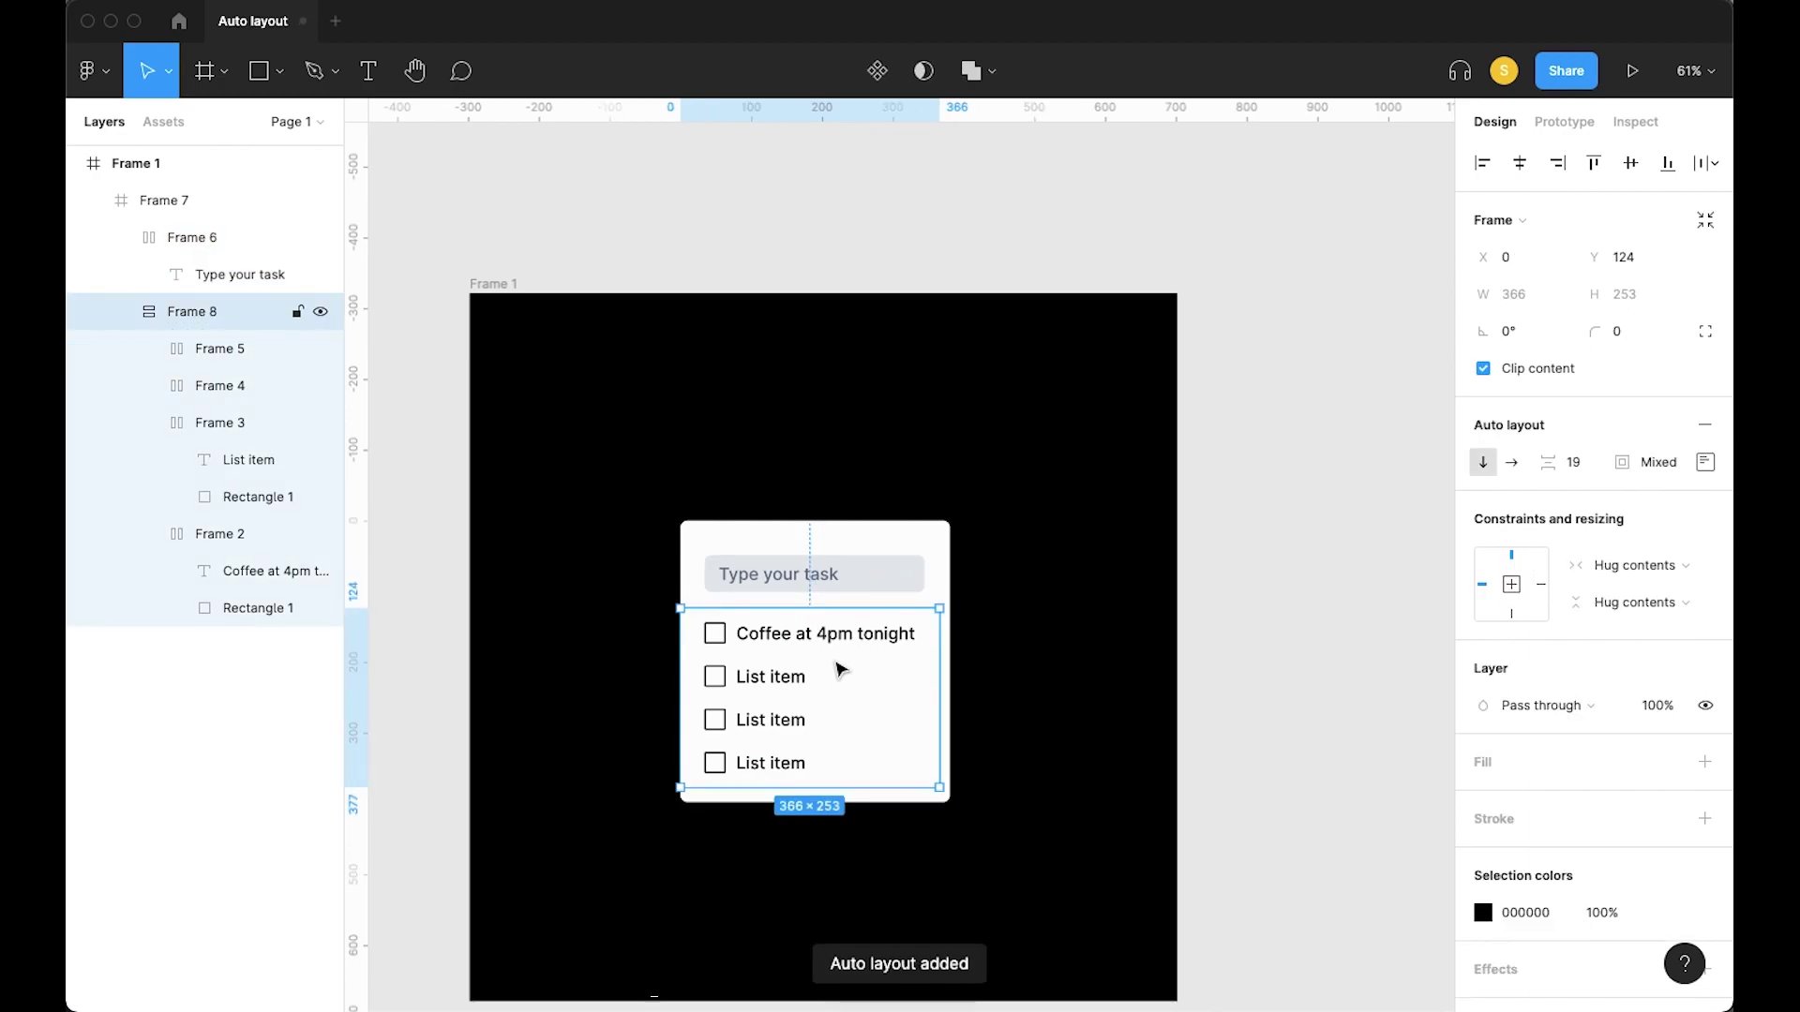
click(1705, 462)
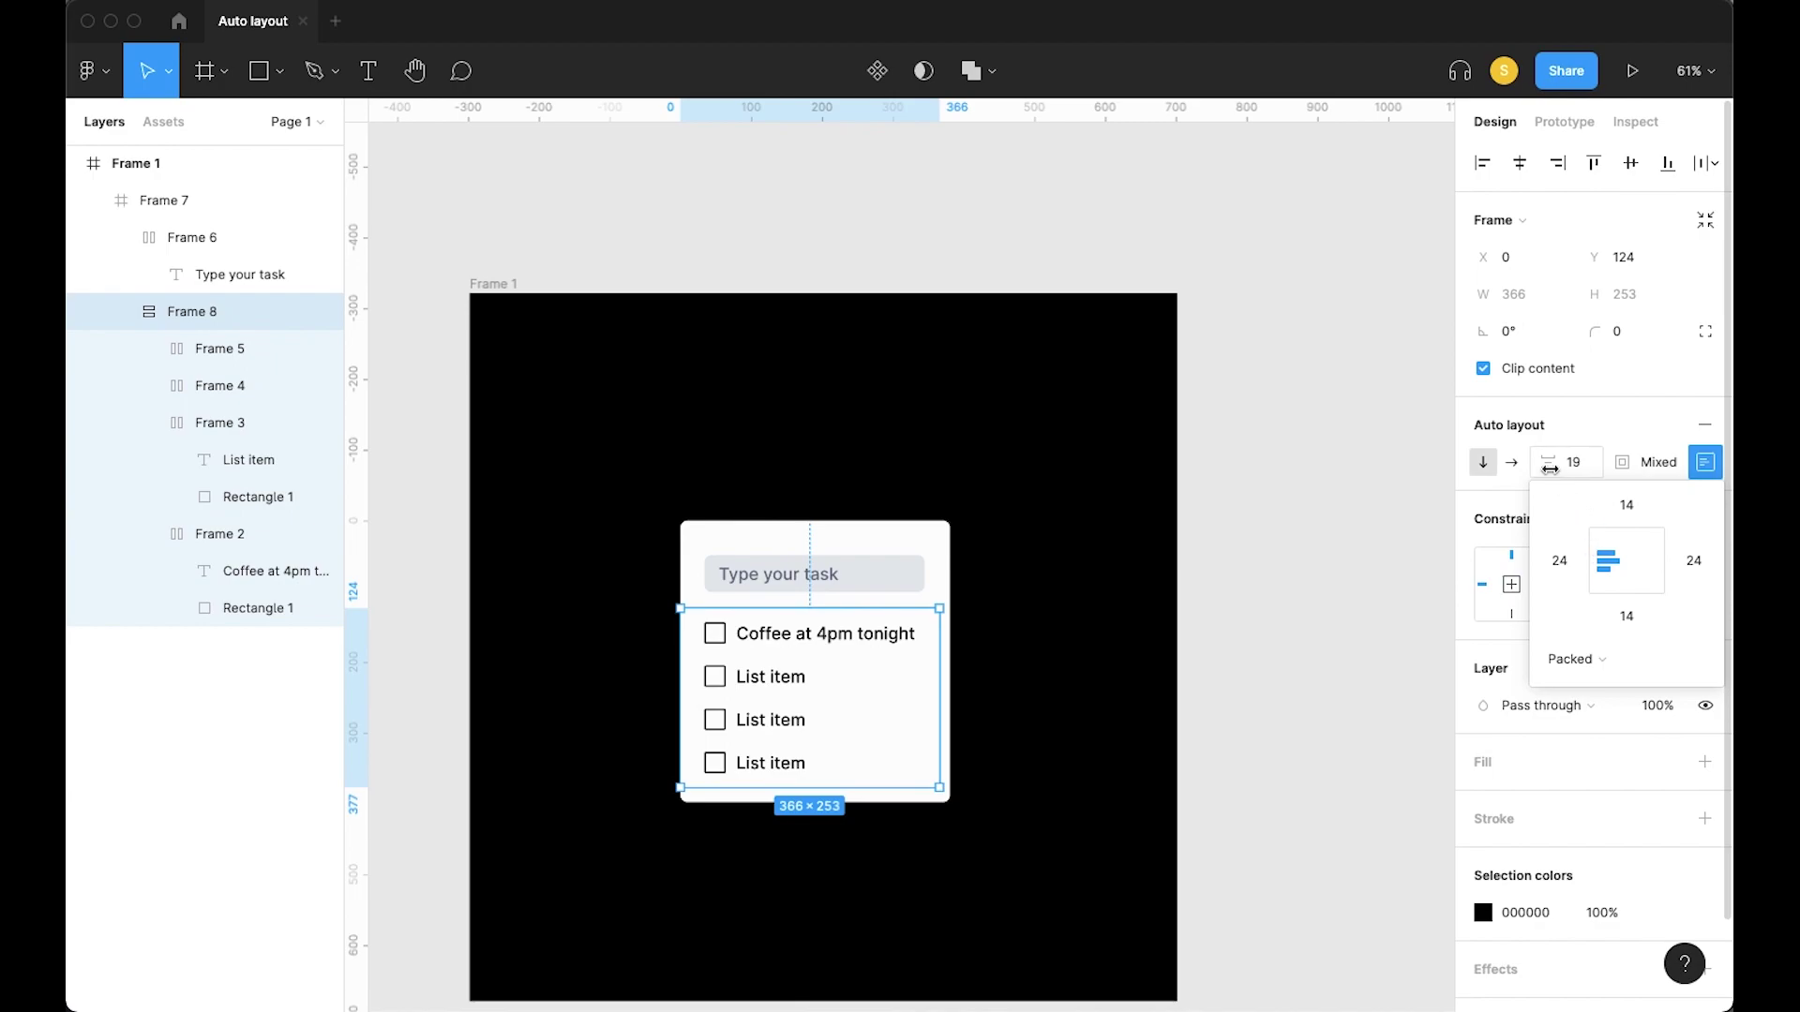
click(1580, 469)
key(Return)
key(Return)
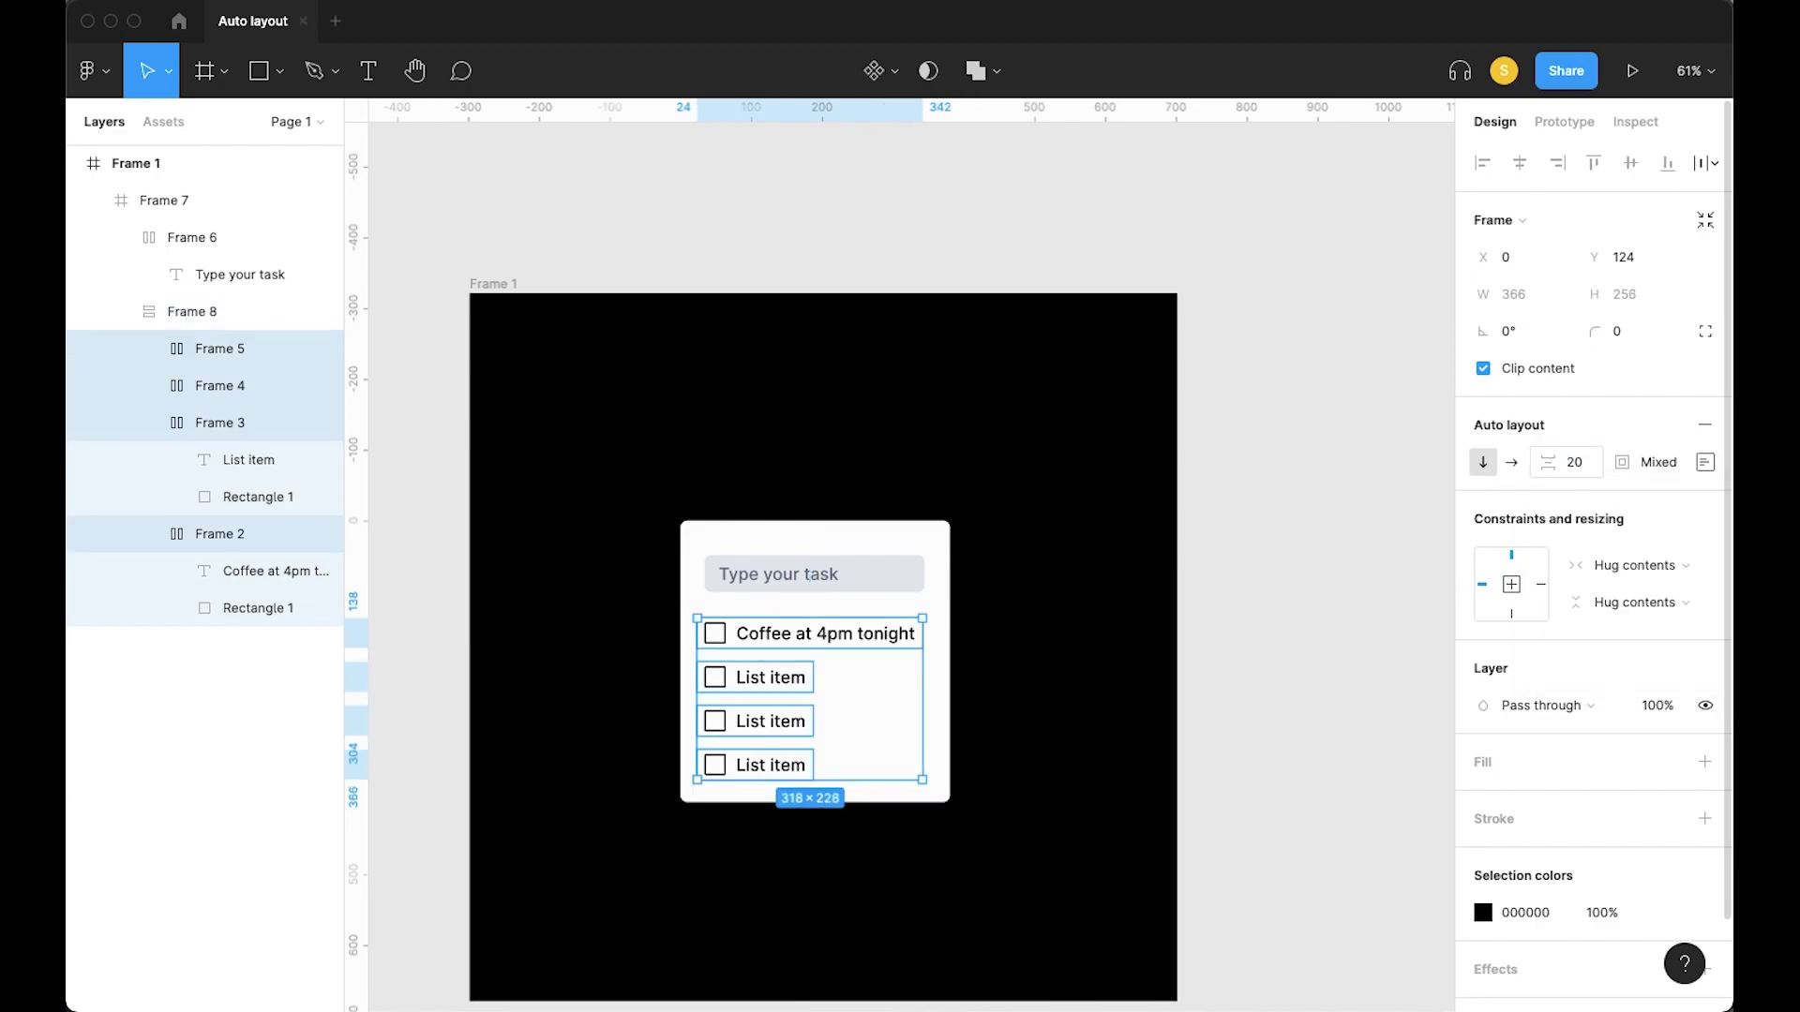
click(1252, 595)
Add vertical auto layout to the card frame that holds the input field and the checklist frame
click(807, 695)
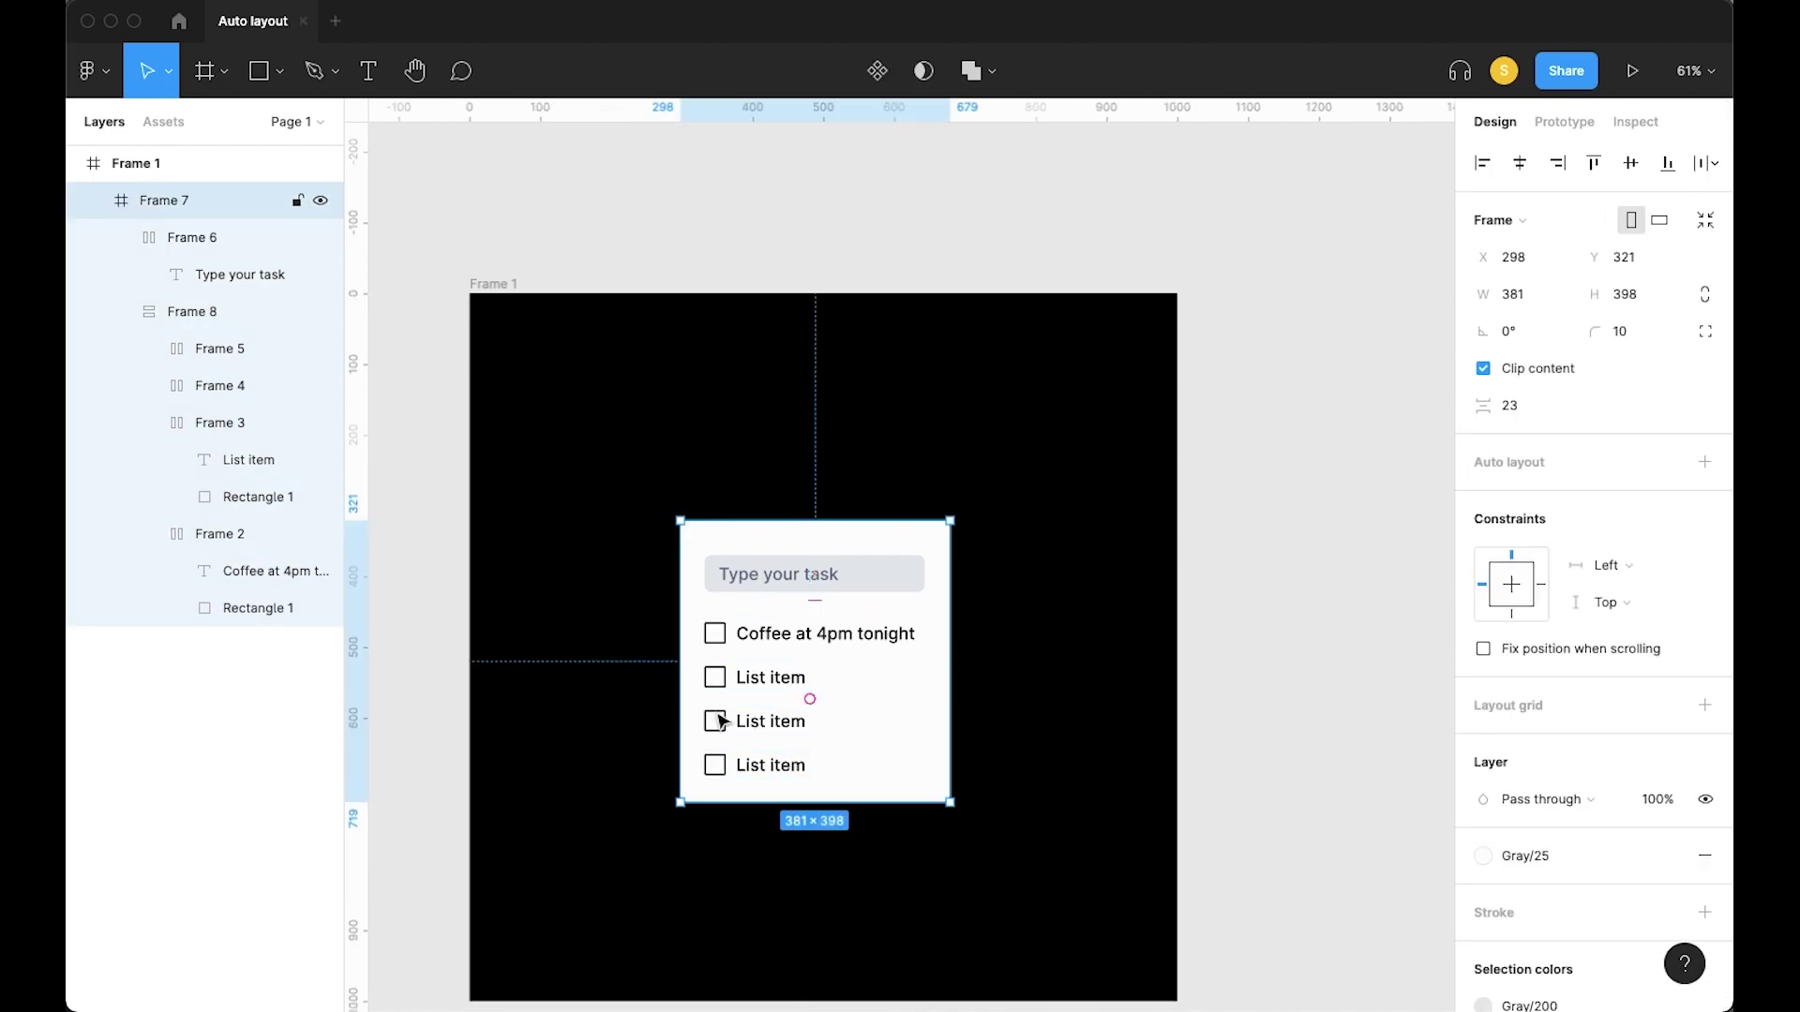
click(722, 721)
click(781, 594)
key(shift+a)
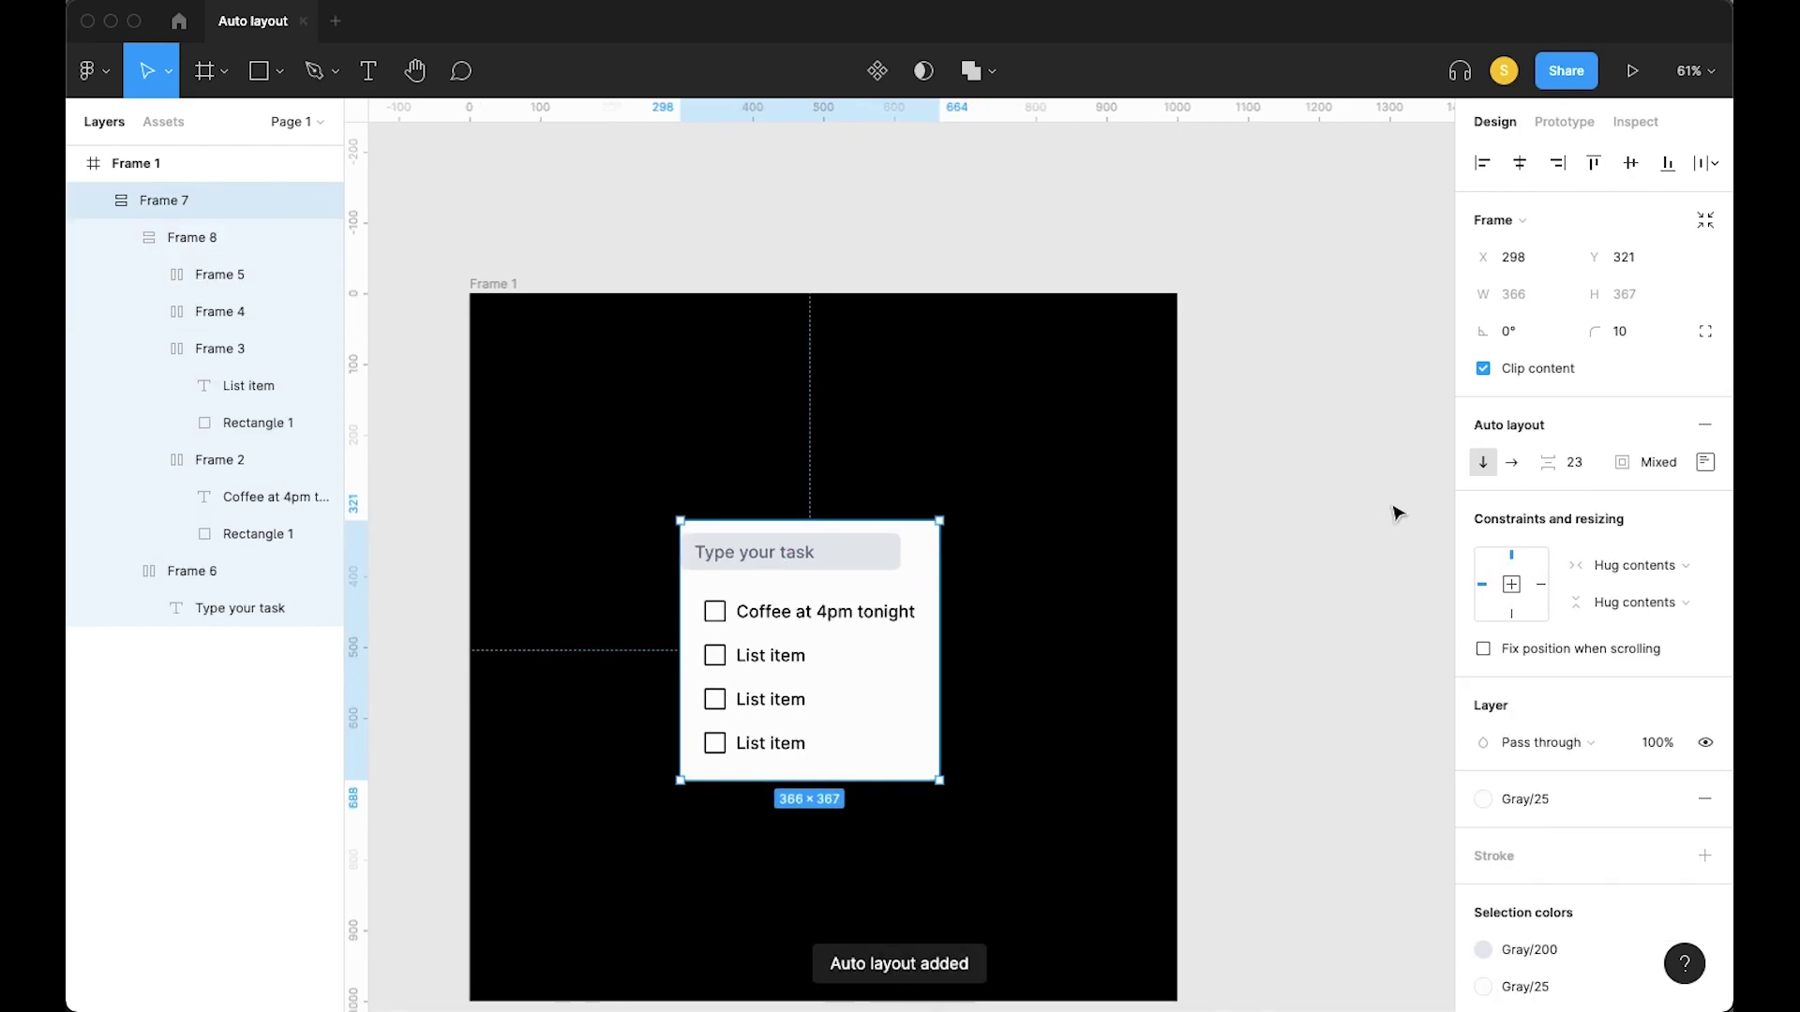
Set the card's auto layout padding to 30 at its top and bottom and 40 on its left and right
click(1705, 461)
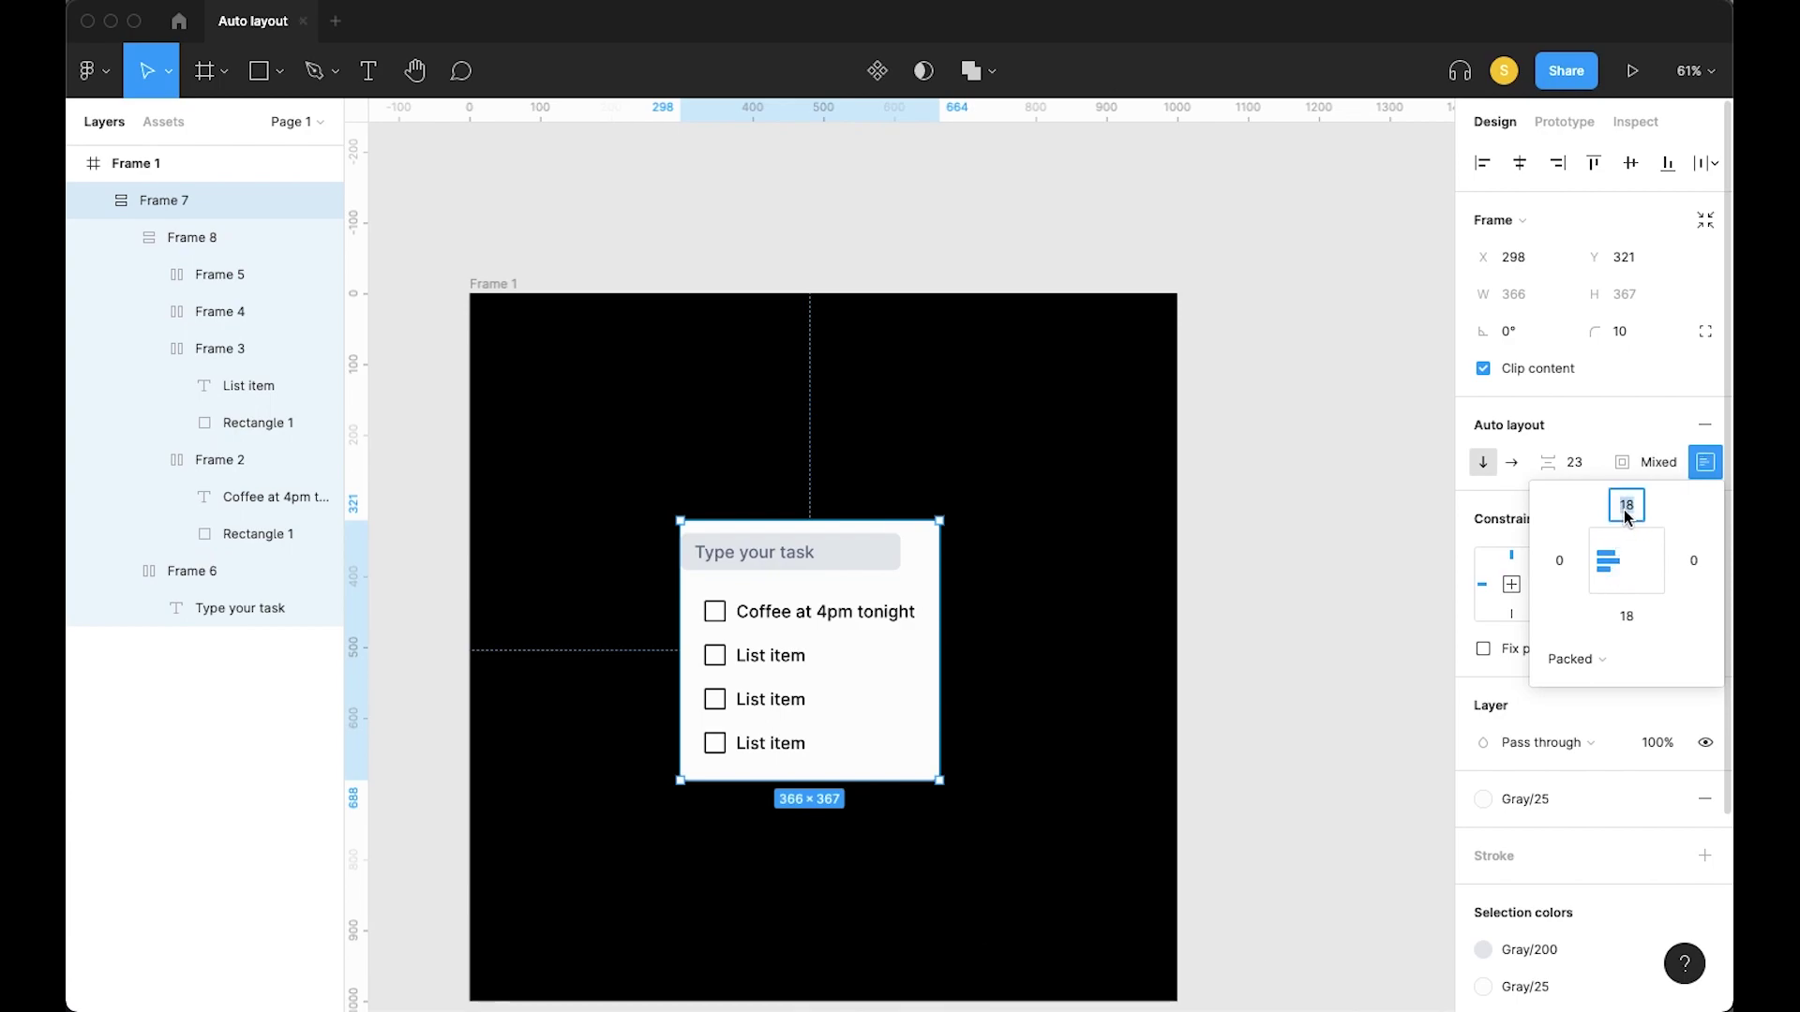
text(0)
key(Return)
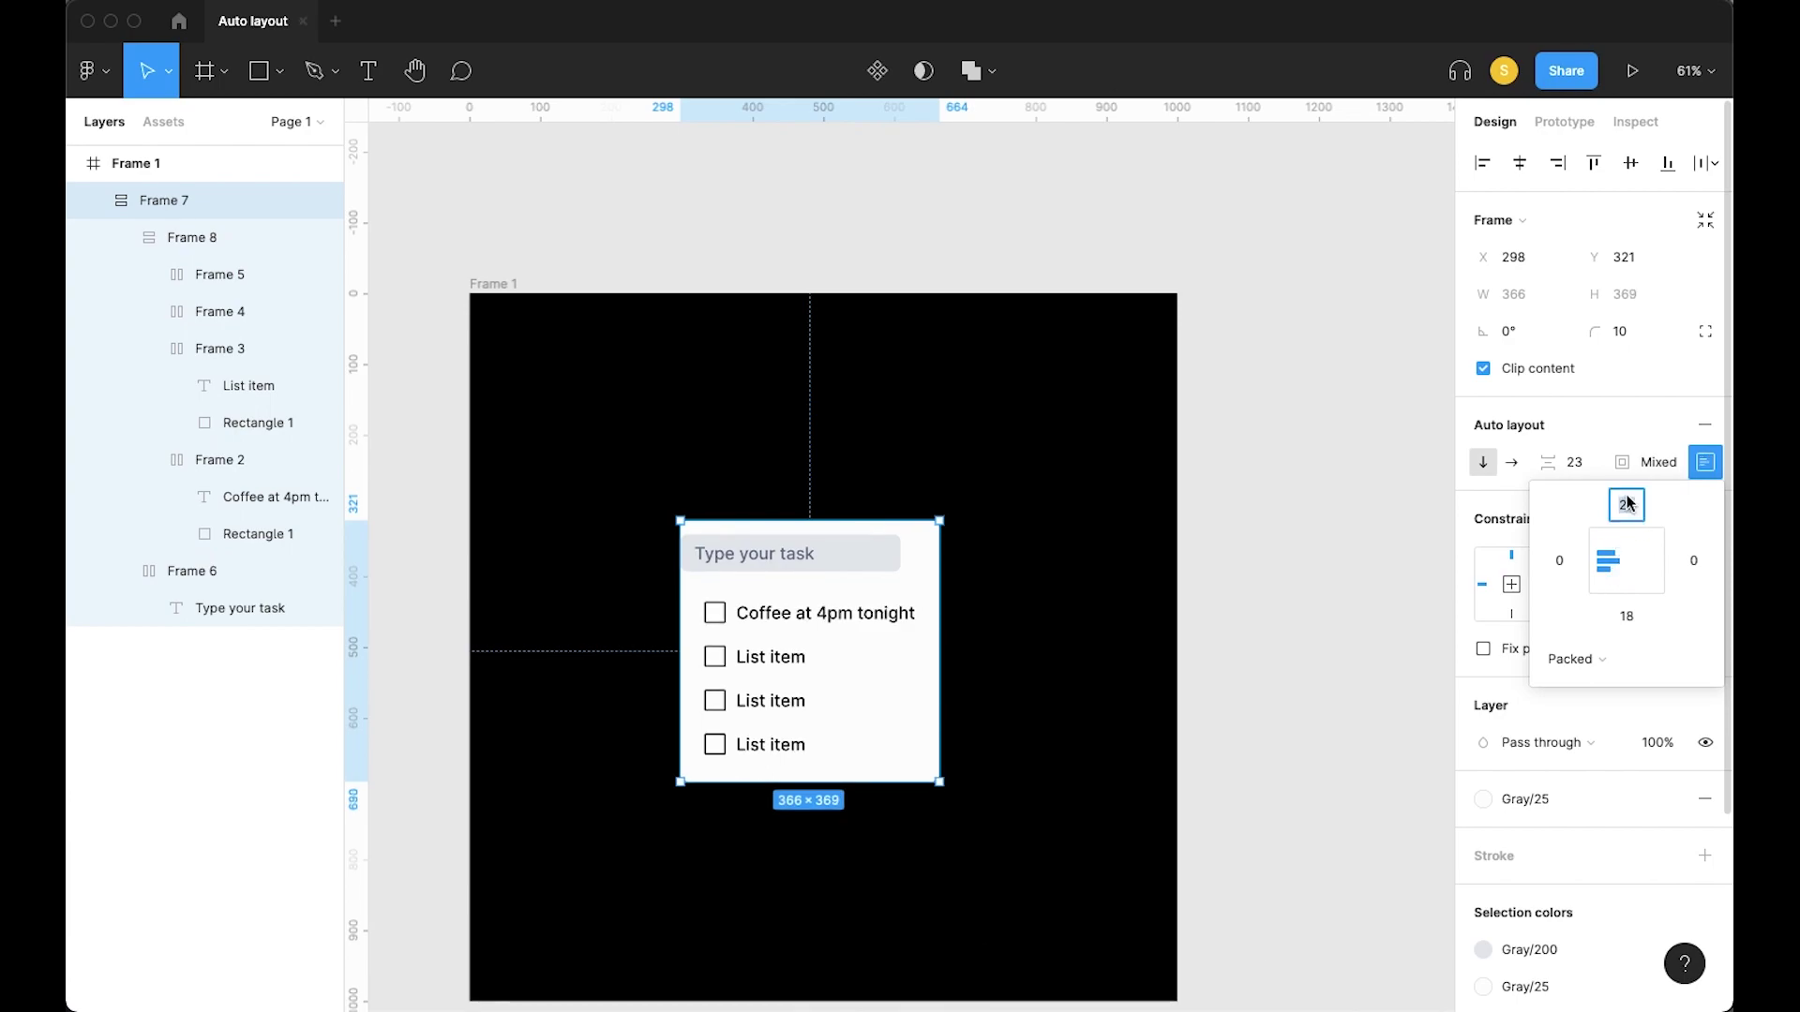
key(Return)
text(30)
key(Return)
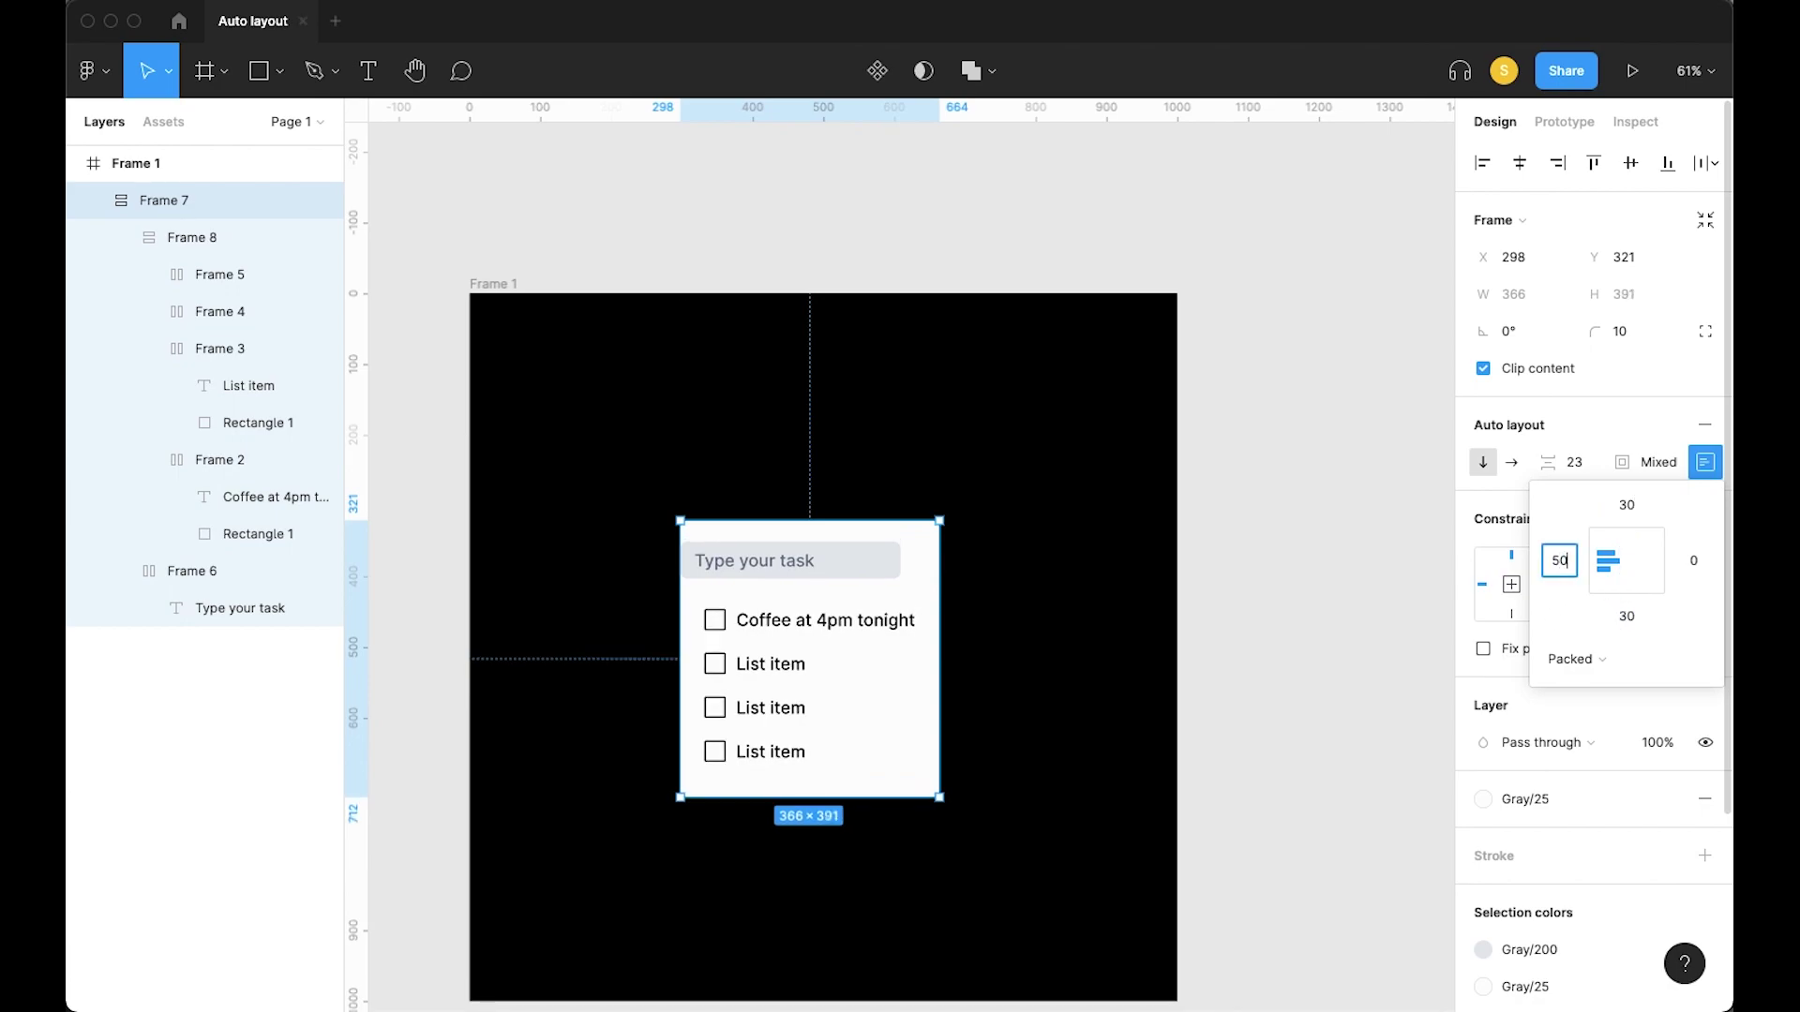
key(Return)
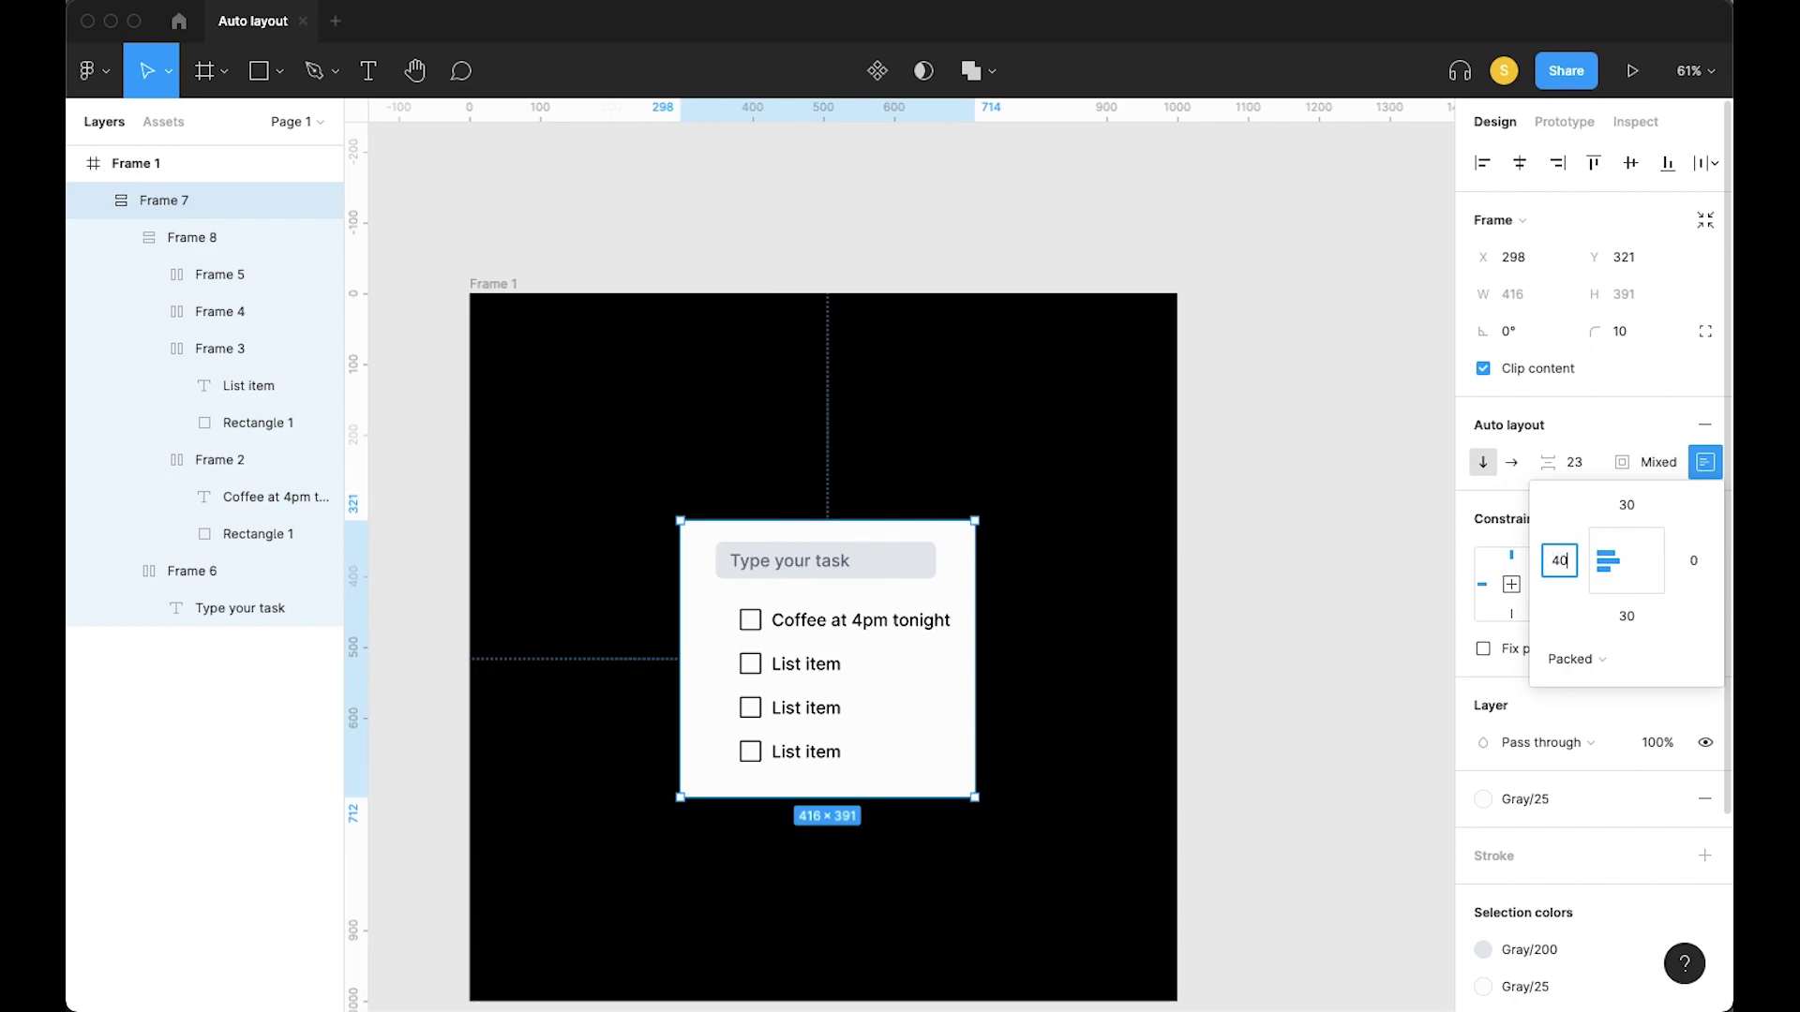
key(Return)
text(40)
key(Return)
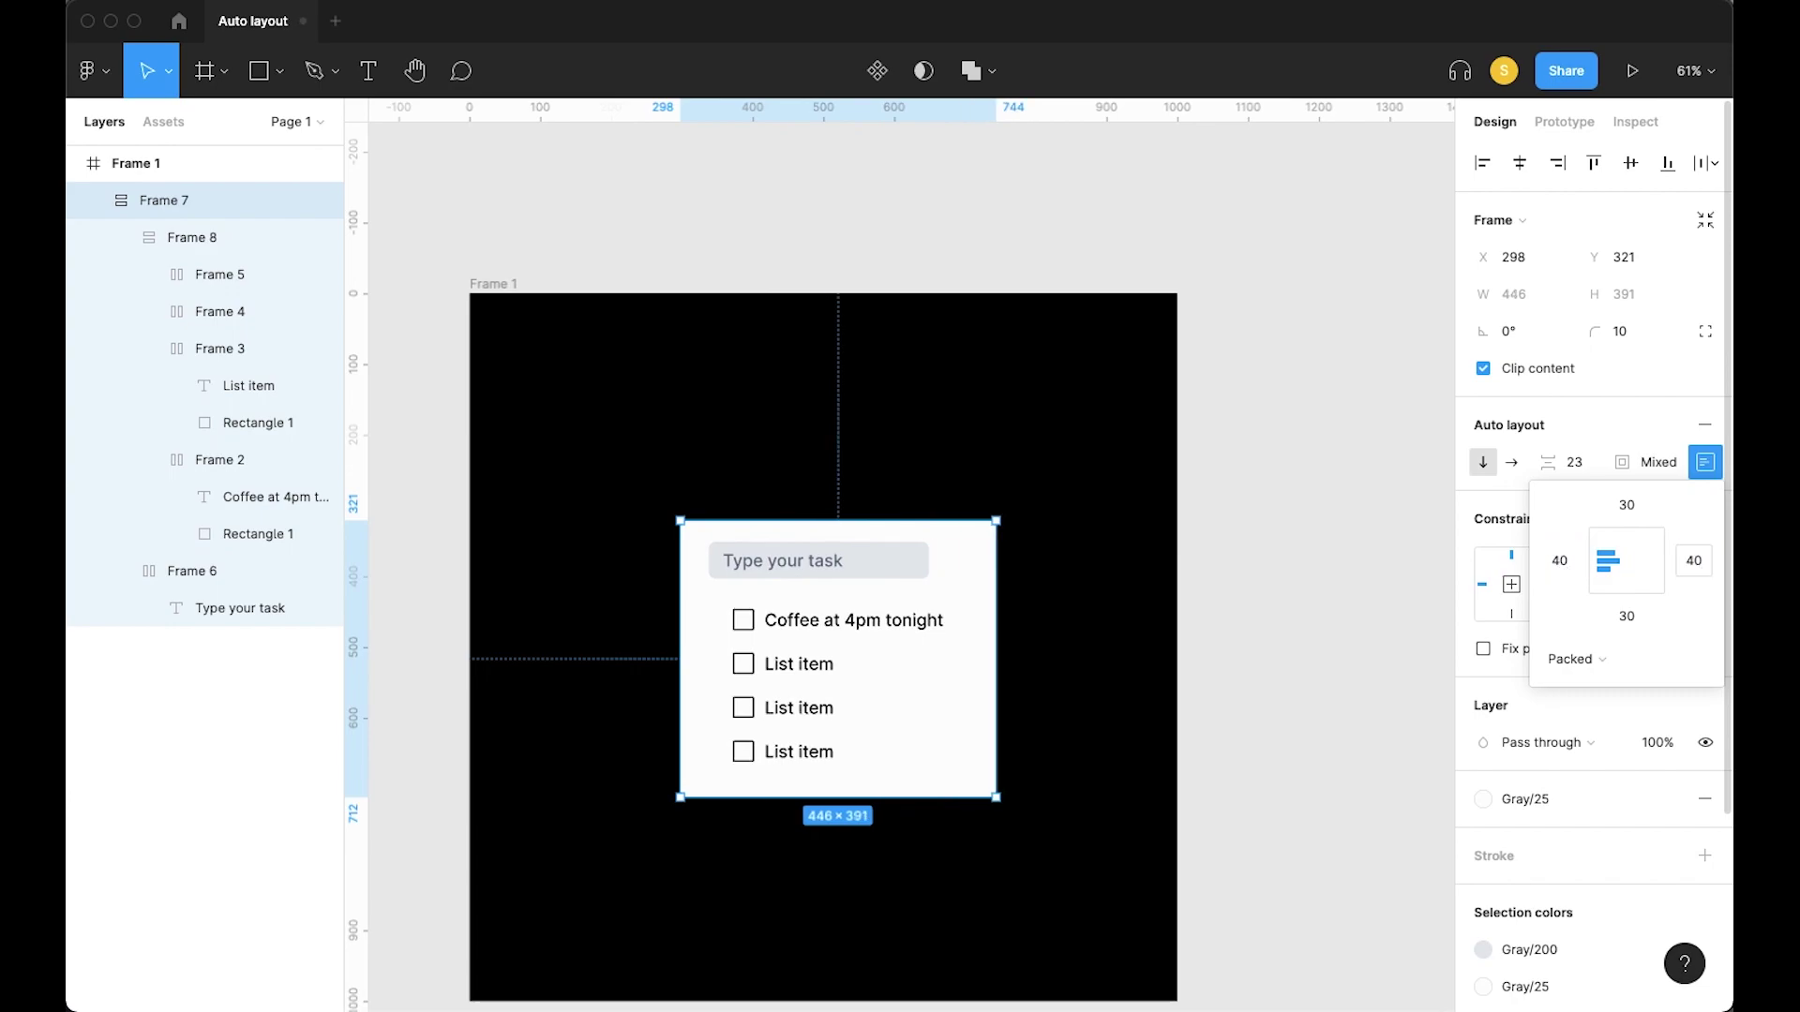
Set the left padding of the nested checklist frame to 0
double_click(795, 696)
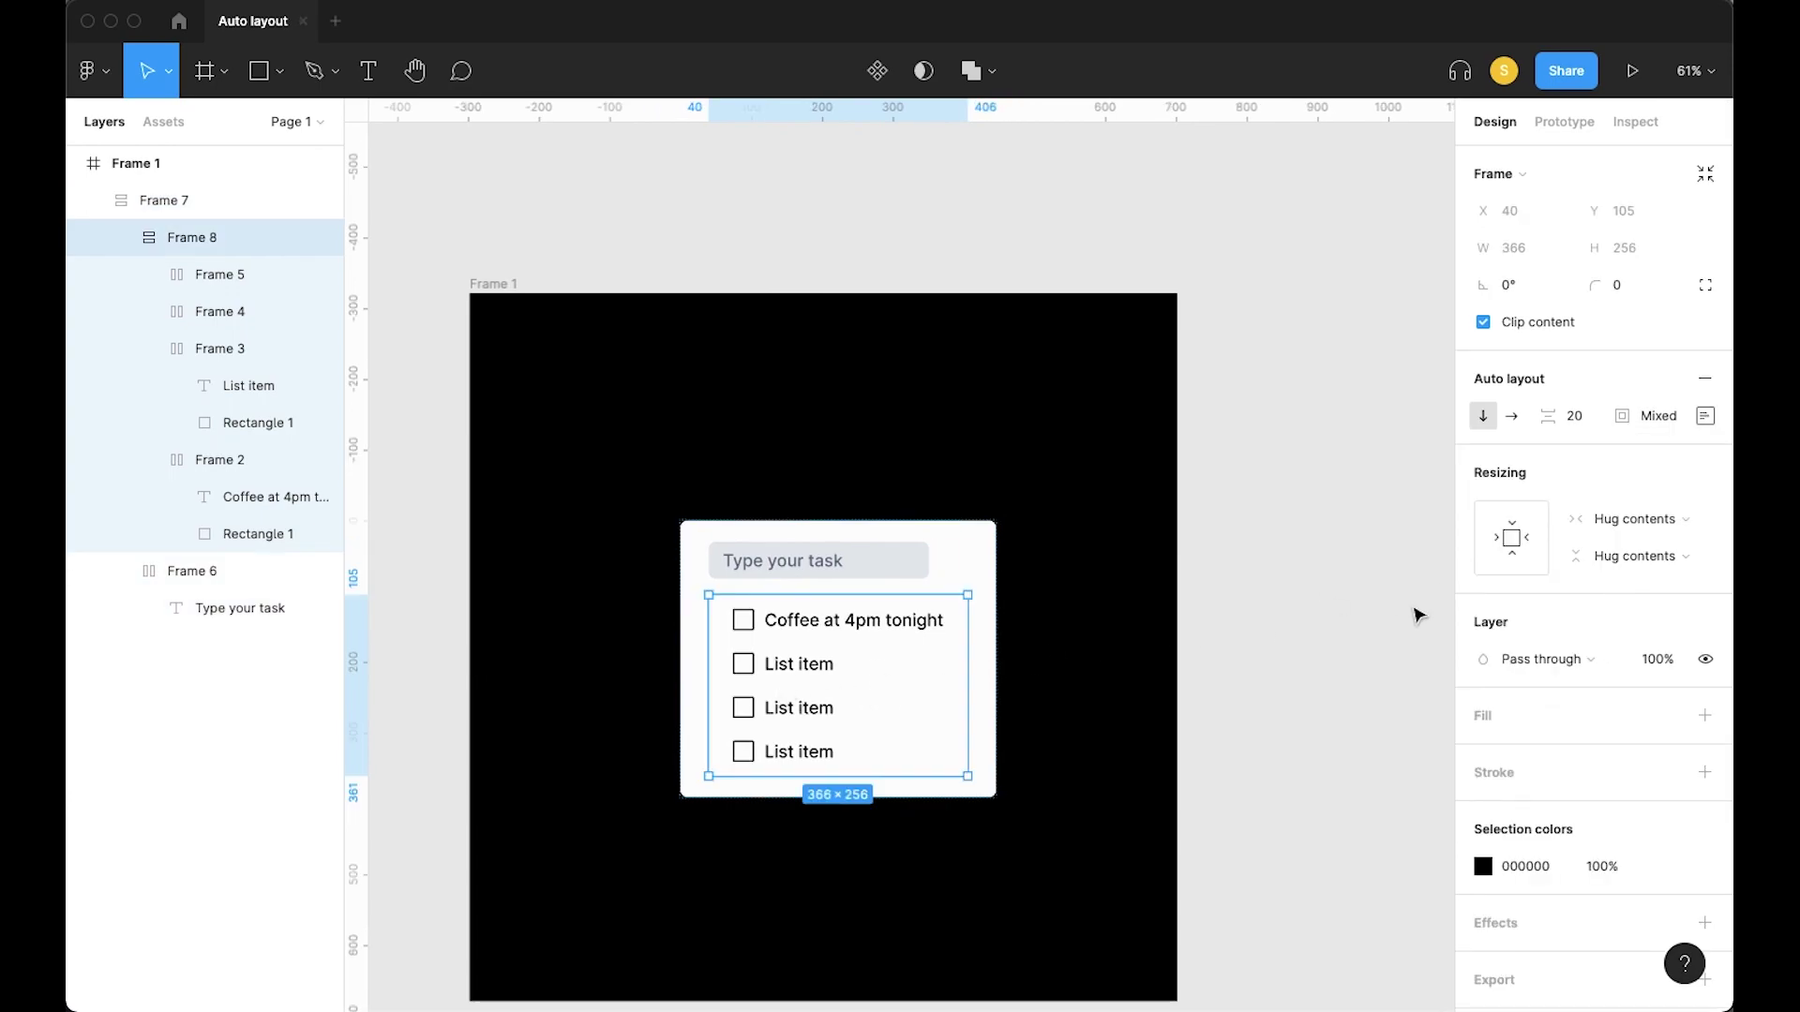
click(1705, 416)
click(1559, 515)
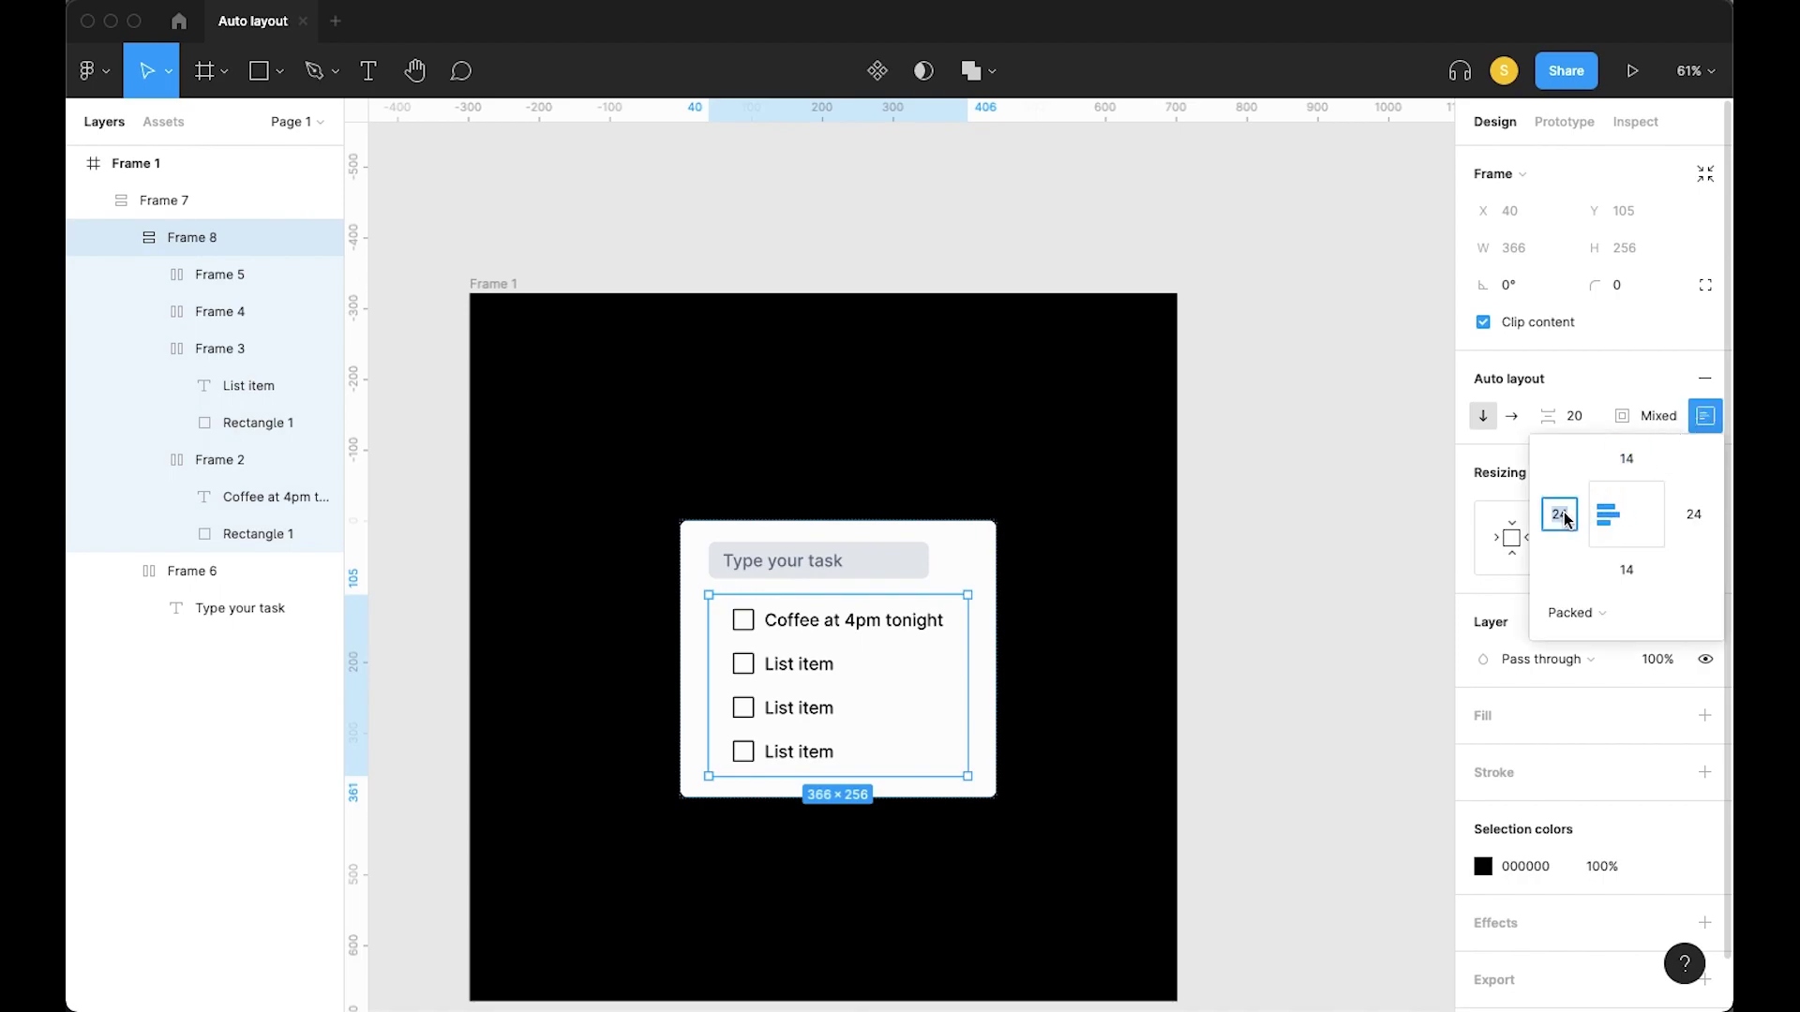
text(0)
key(Return)
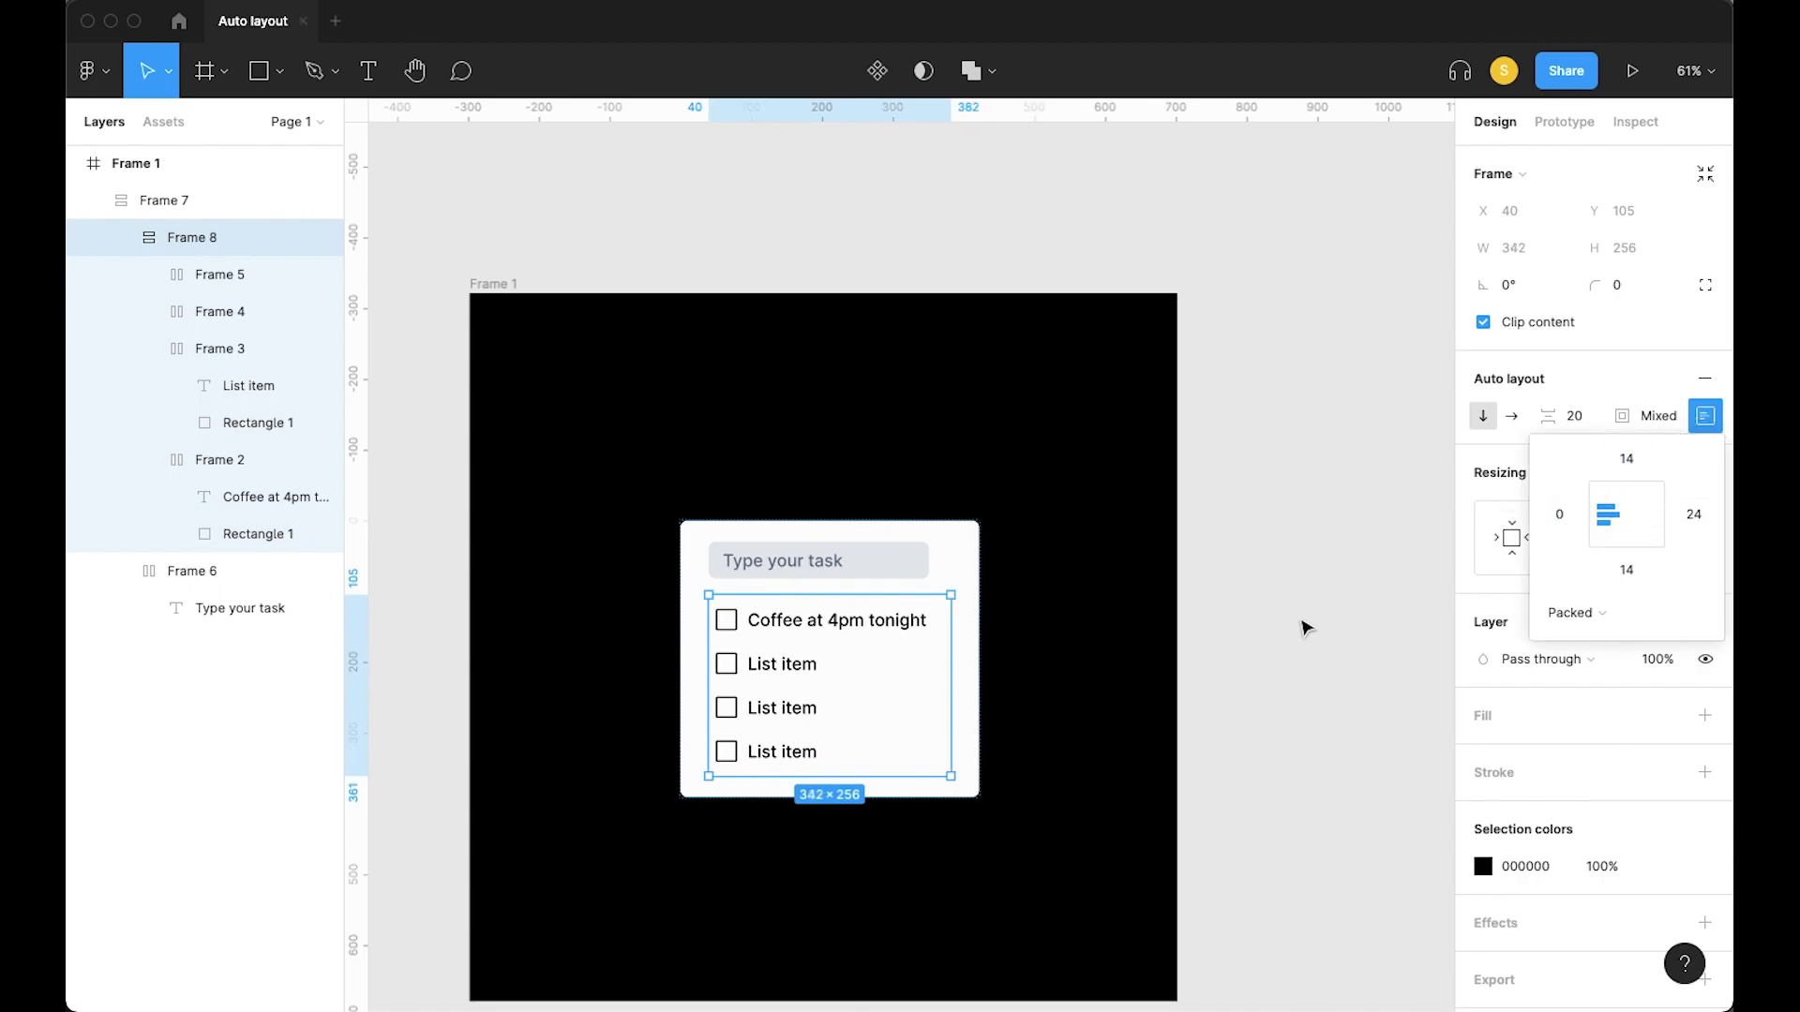
Set the right padding of the nested checklist frame to 0
click(1693, 513)
text(0)
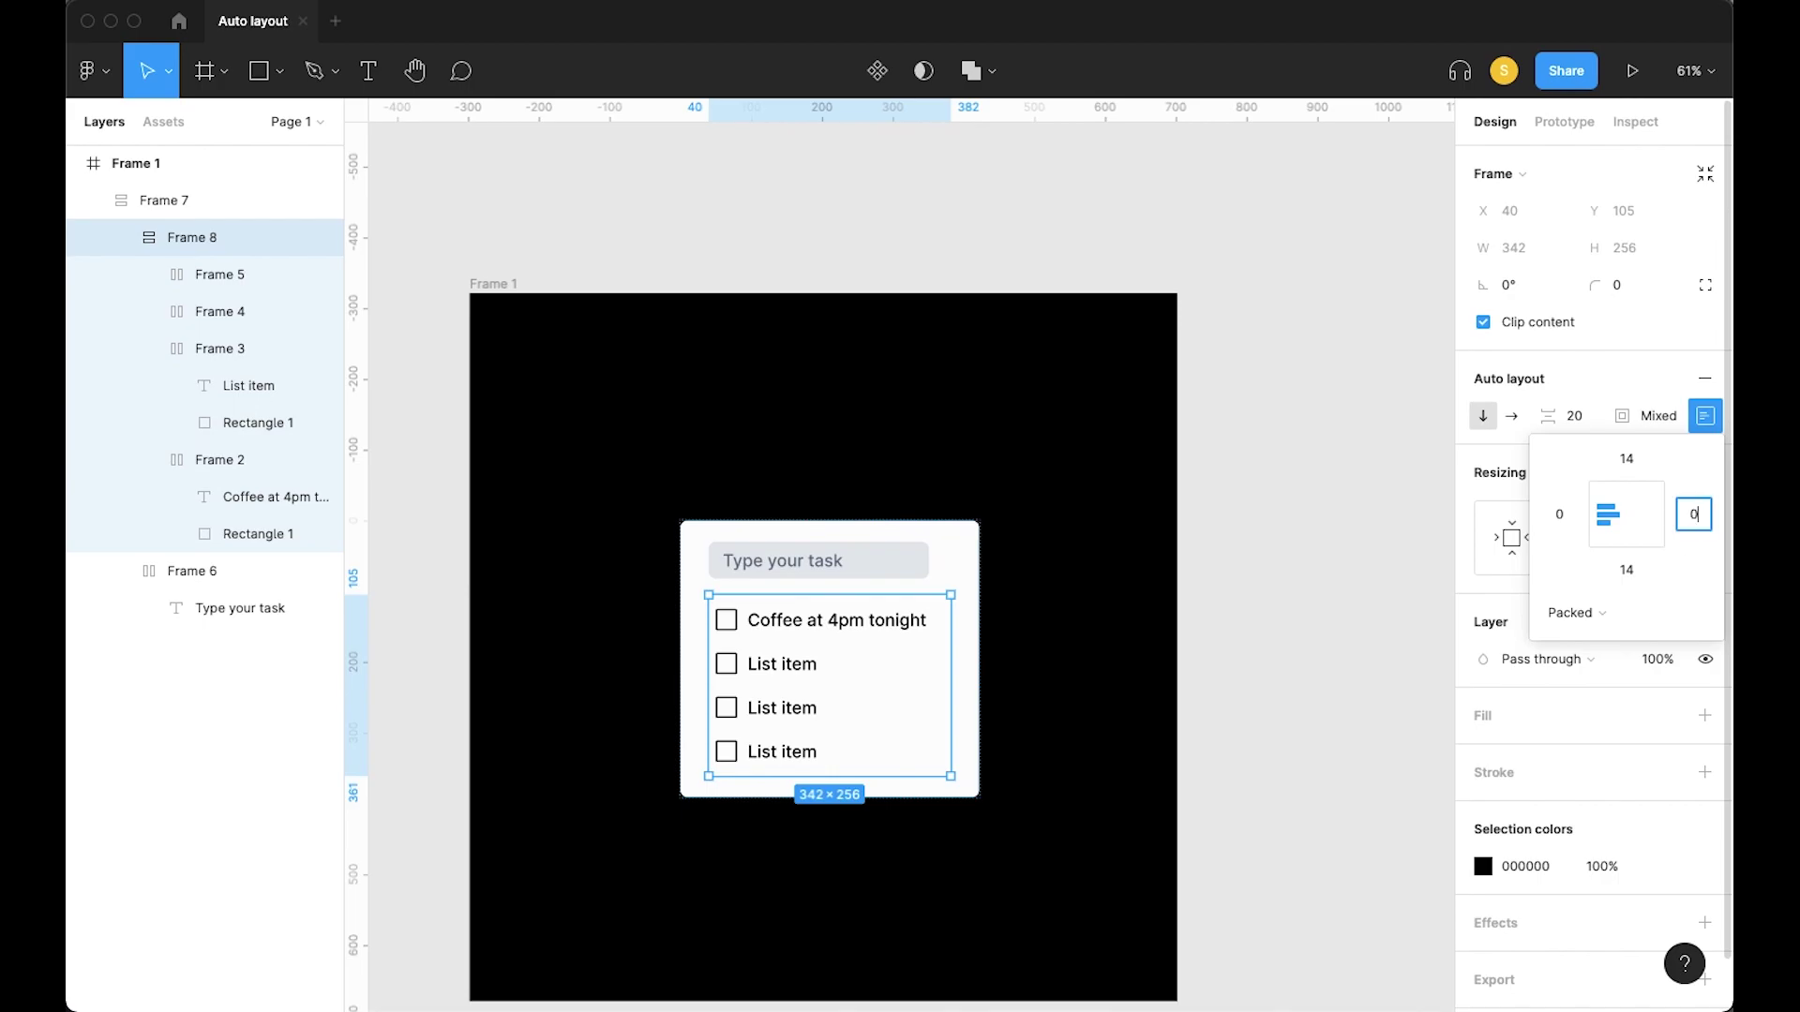
key(Return)
click(1429, 640)
scroll(1428, 640, left, 2)
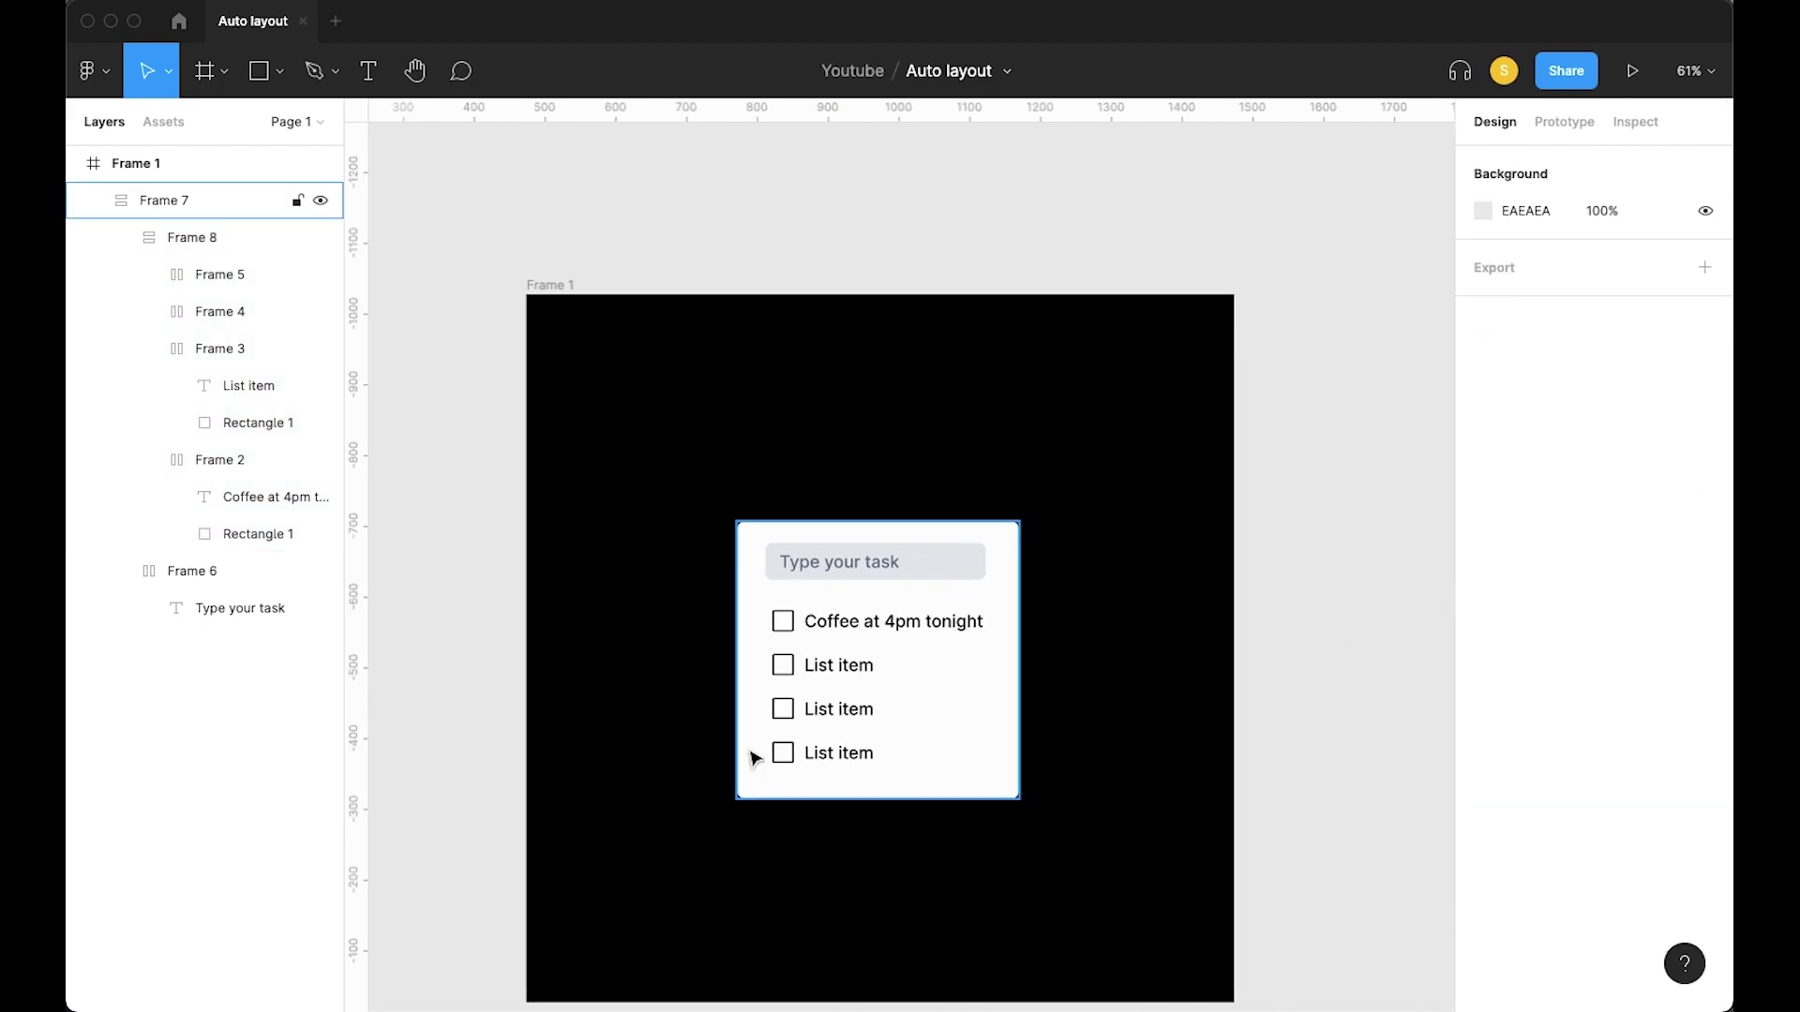
Duplicate the third checklist row six times to test how the card grows with its content
double_click(832, 727)
click(835, 699)
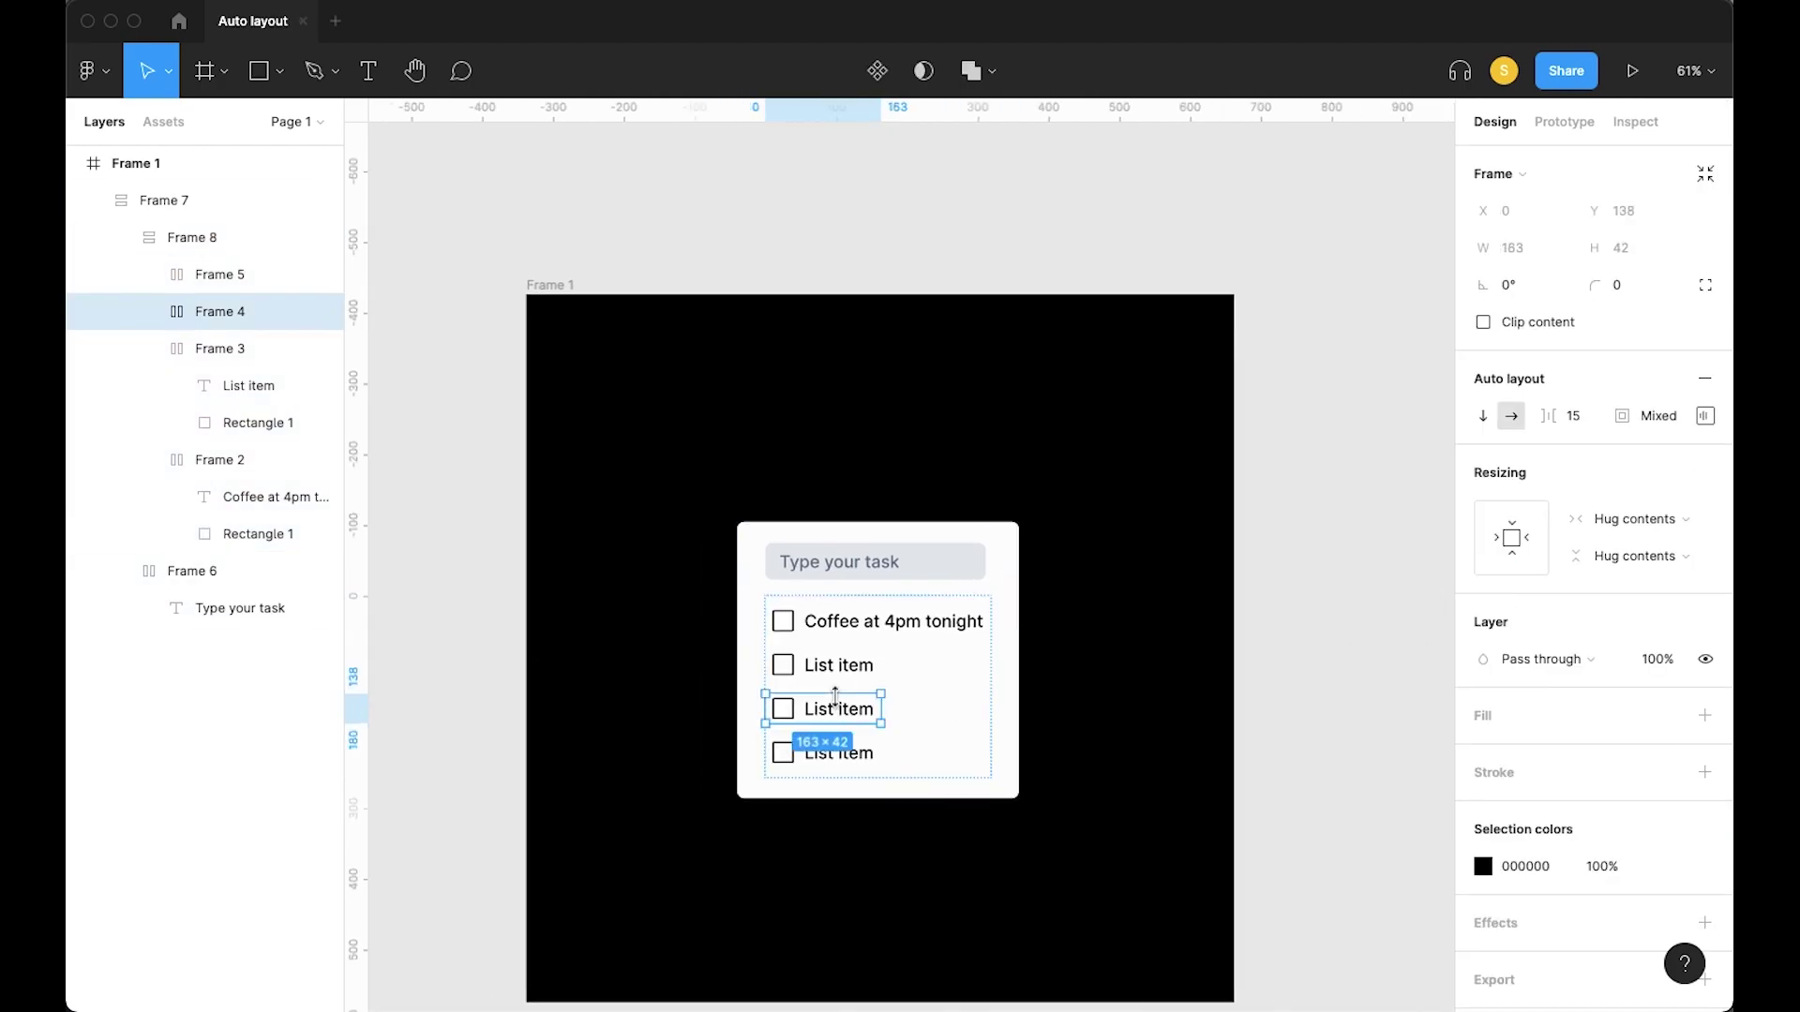
key(super+d)
key(super+d)
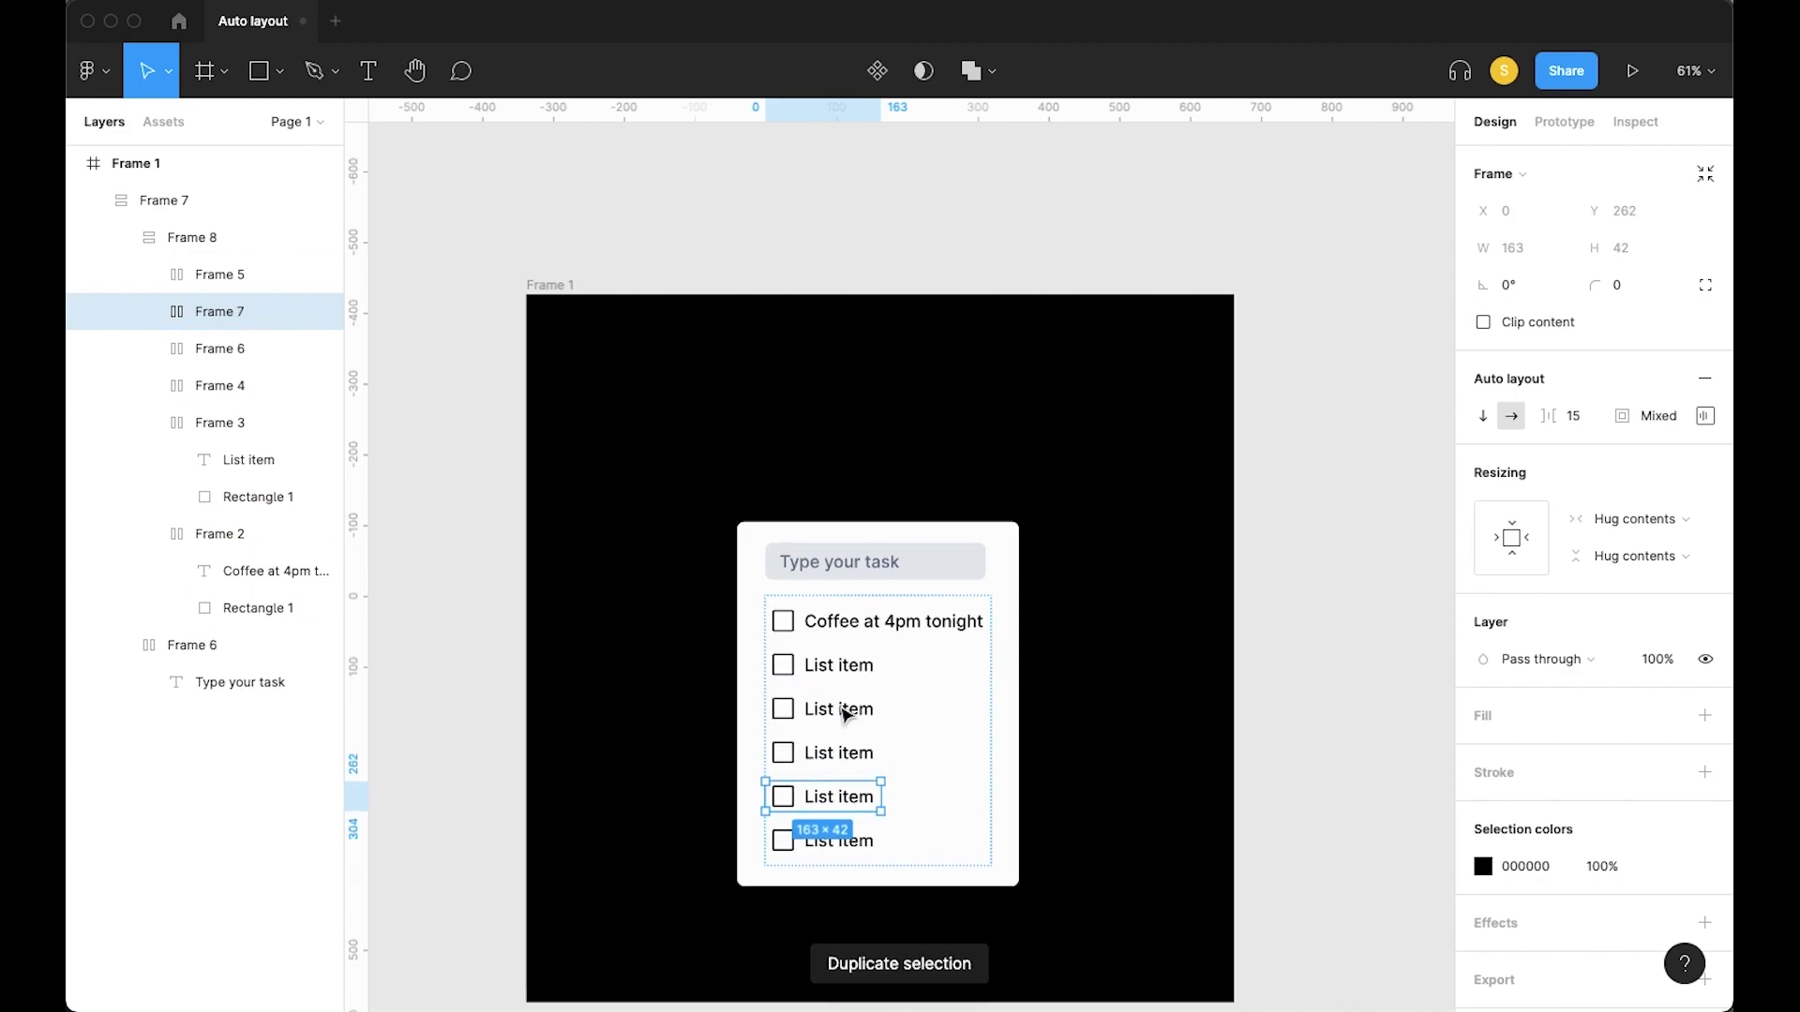
scroll(843, 710, down, 2)
key(super+d)
scroll(1075, 703, down, 1)
key(super+d)
scroll(1075, 703, down, 2)
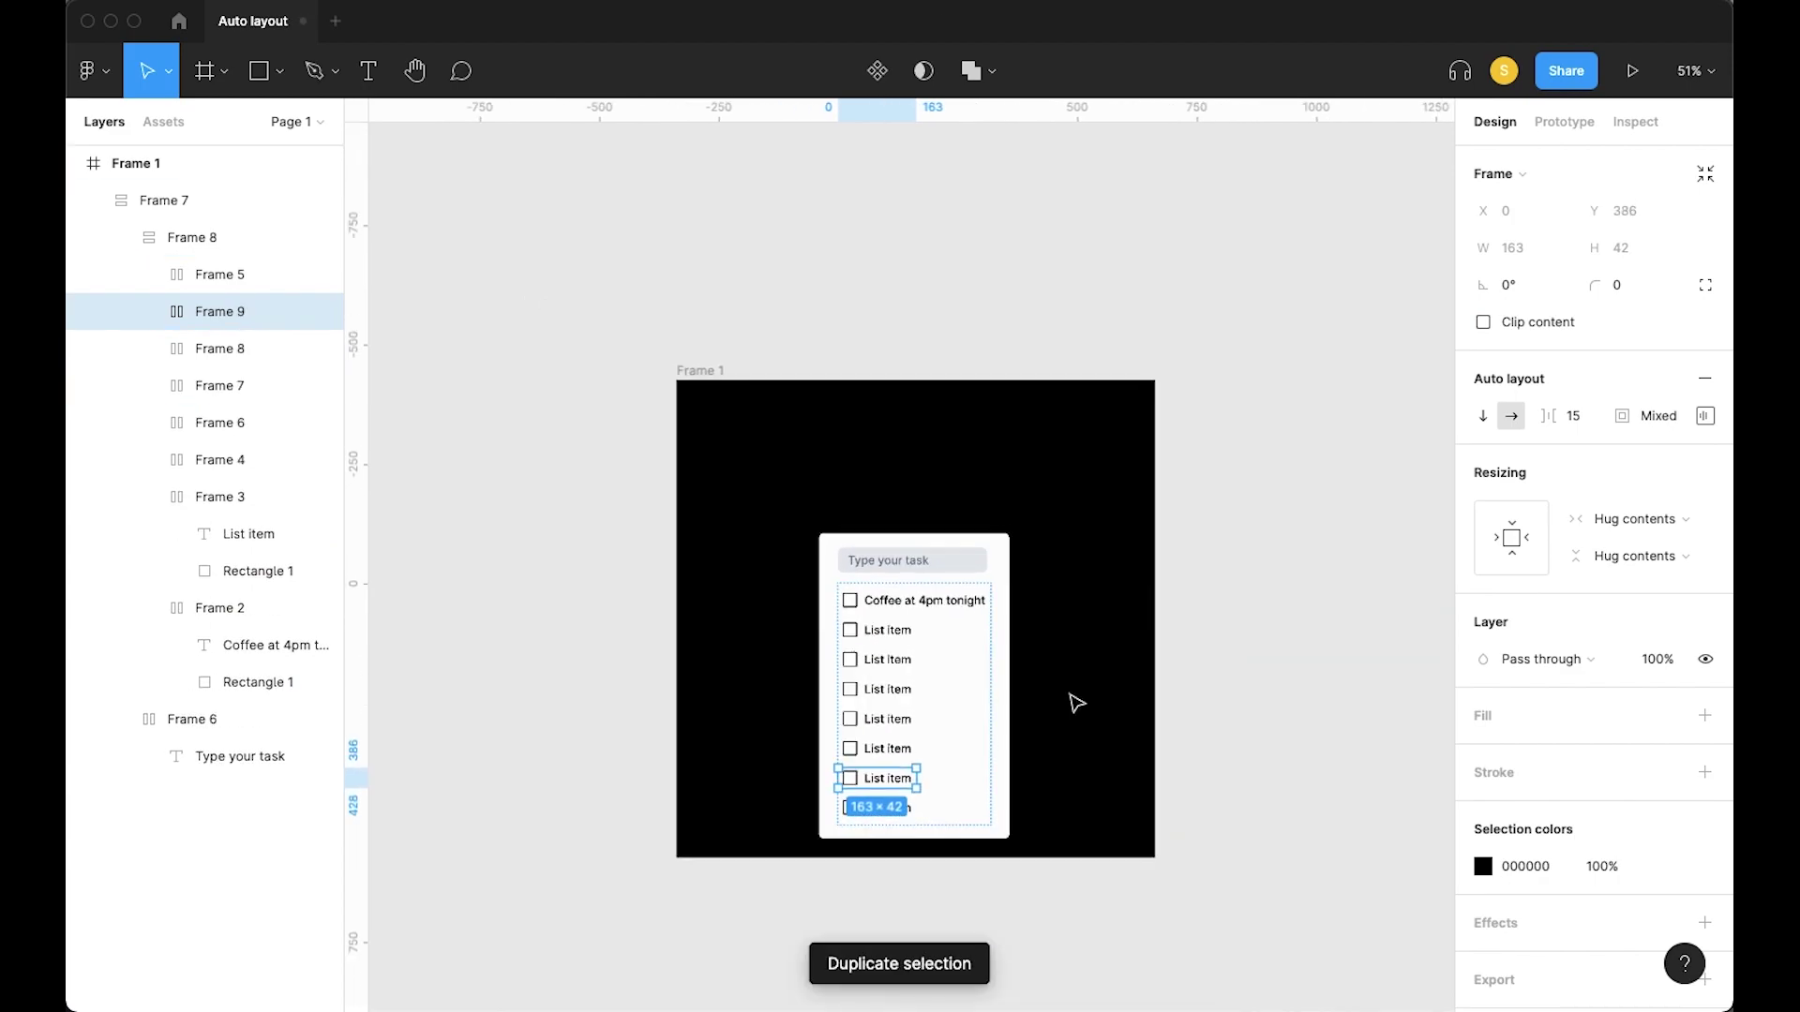
key(super+d)
scroll(1075, 703, down, 2)
key(super+d)
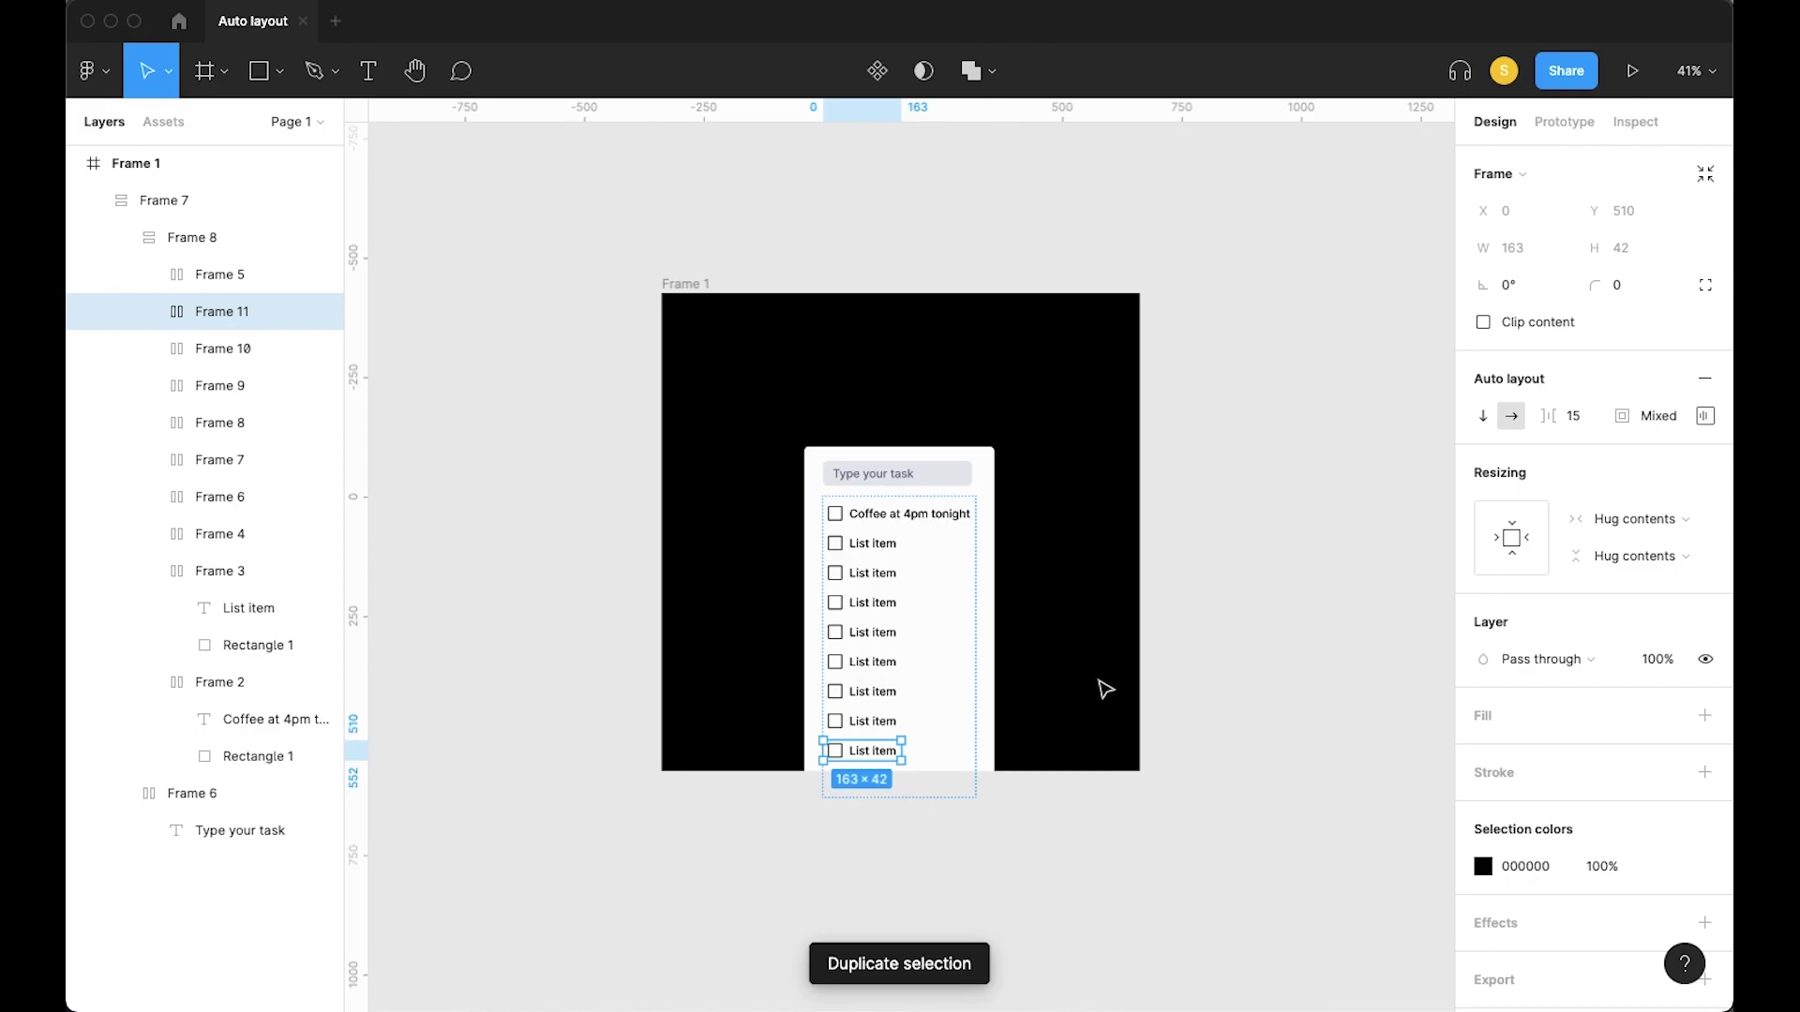
Move the whole to-do card up inside Frame 1 to X 301, Y 173
click(1083, 558)
drag(969, 474, 966, 402)
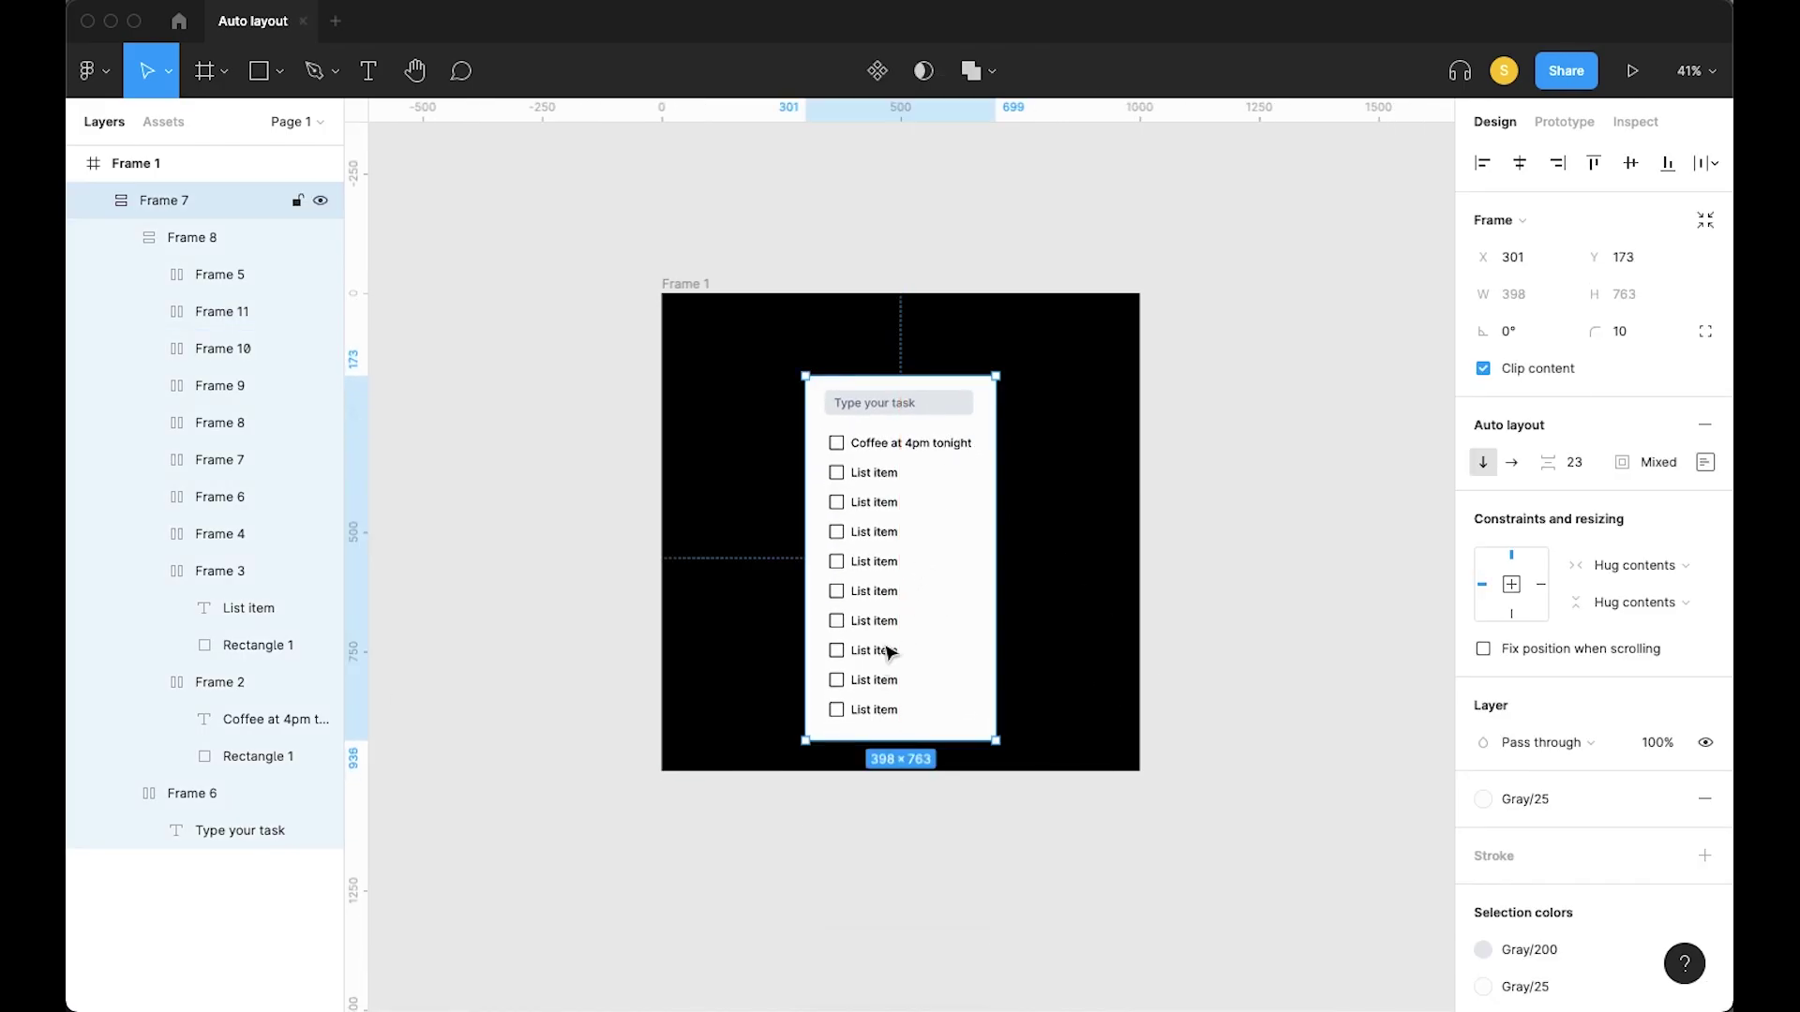
click(1094, 566)
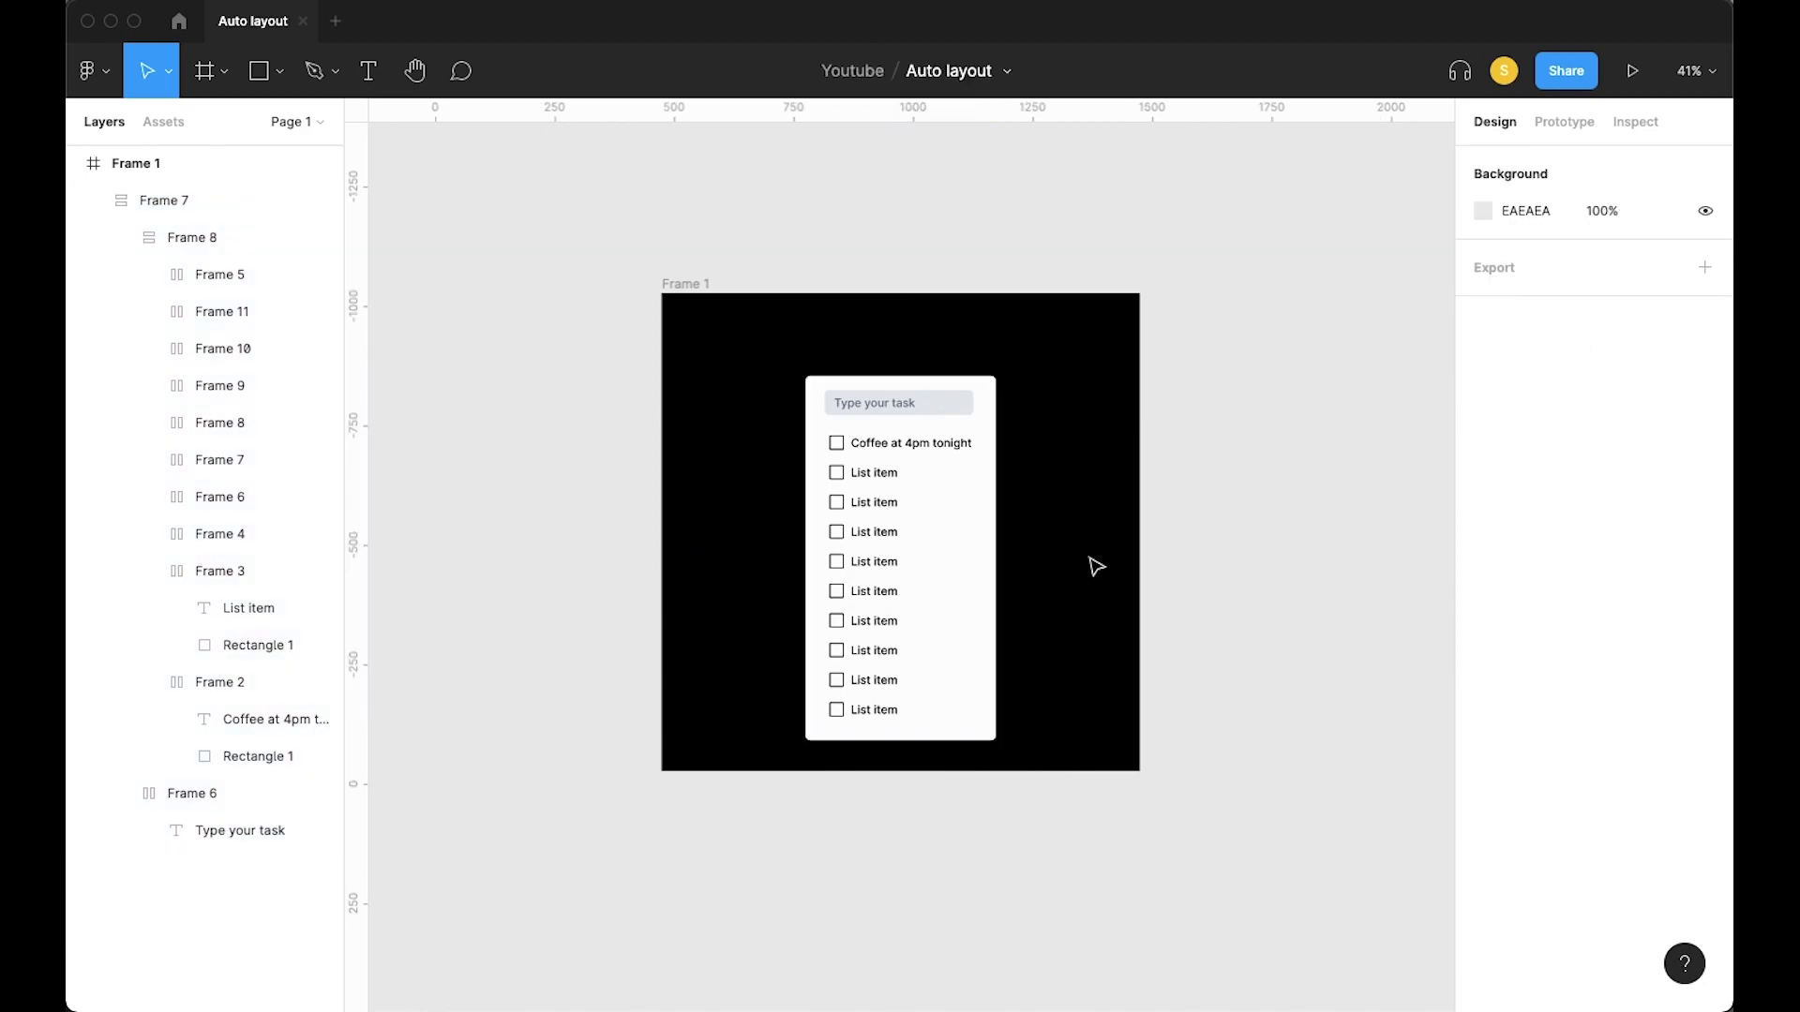
Delete the to-do card from Frame 1 and change Frame 1's fill to white (FFFFFF)
click(963, 543)
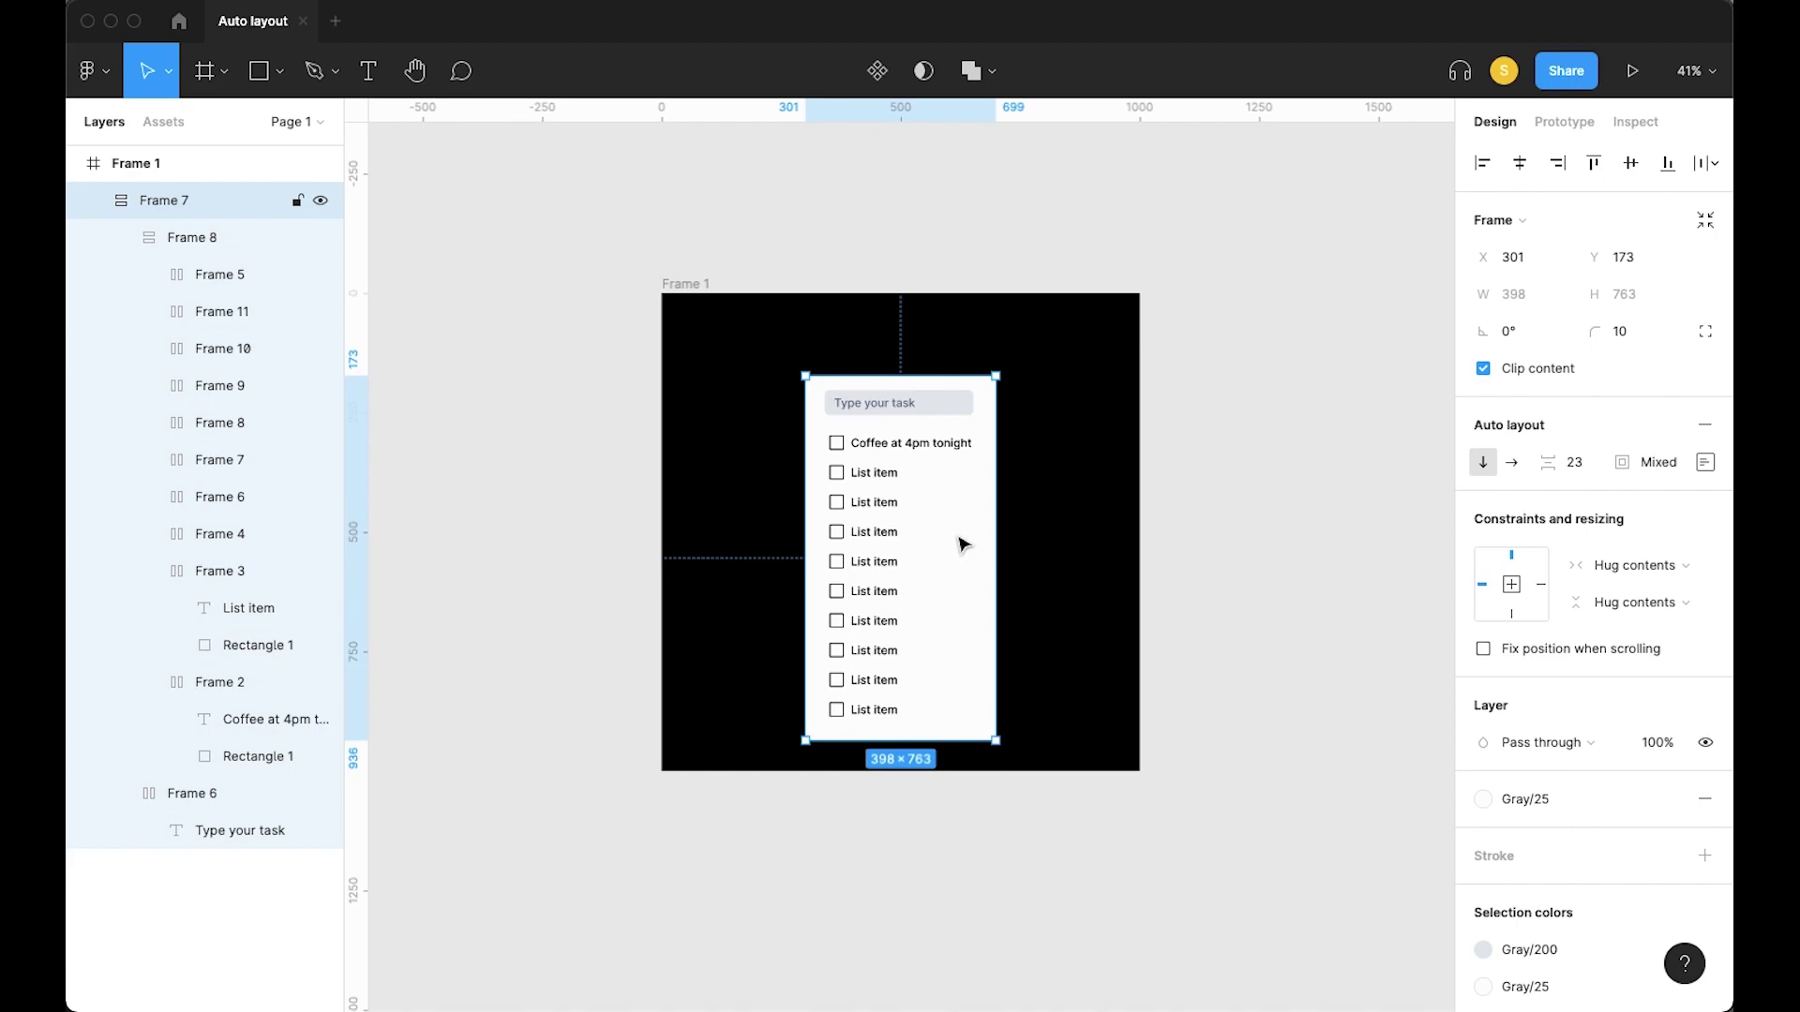
key(Delete)
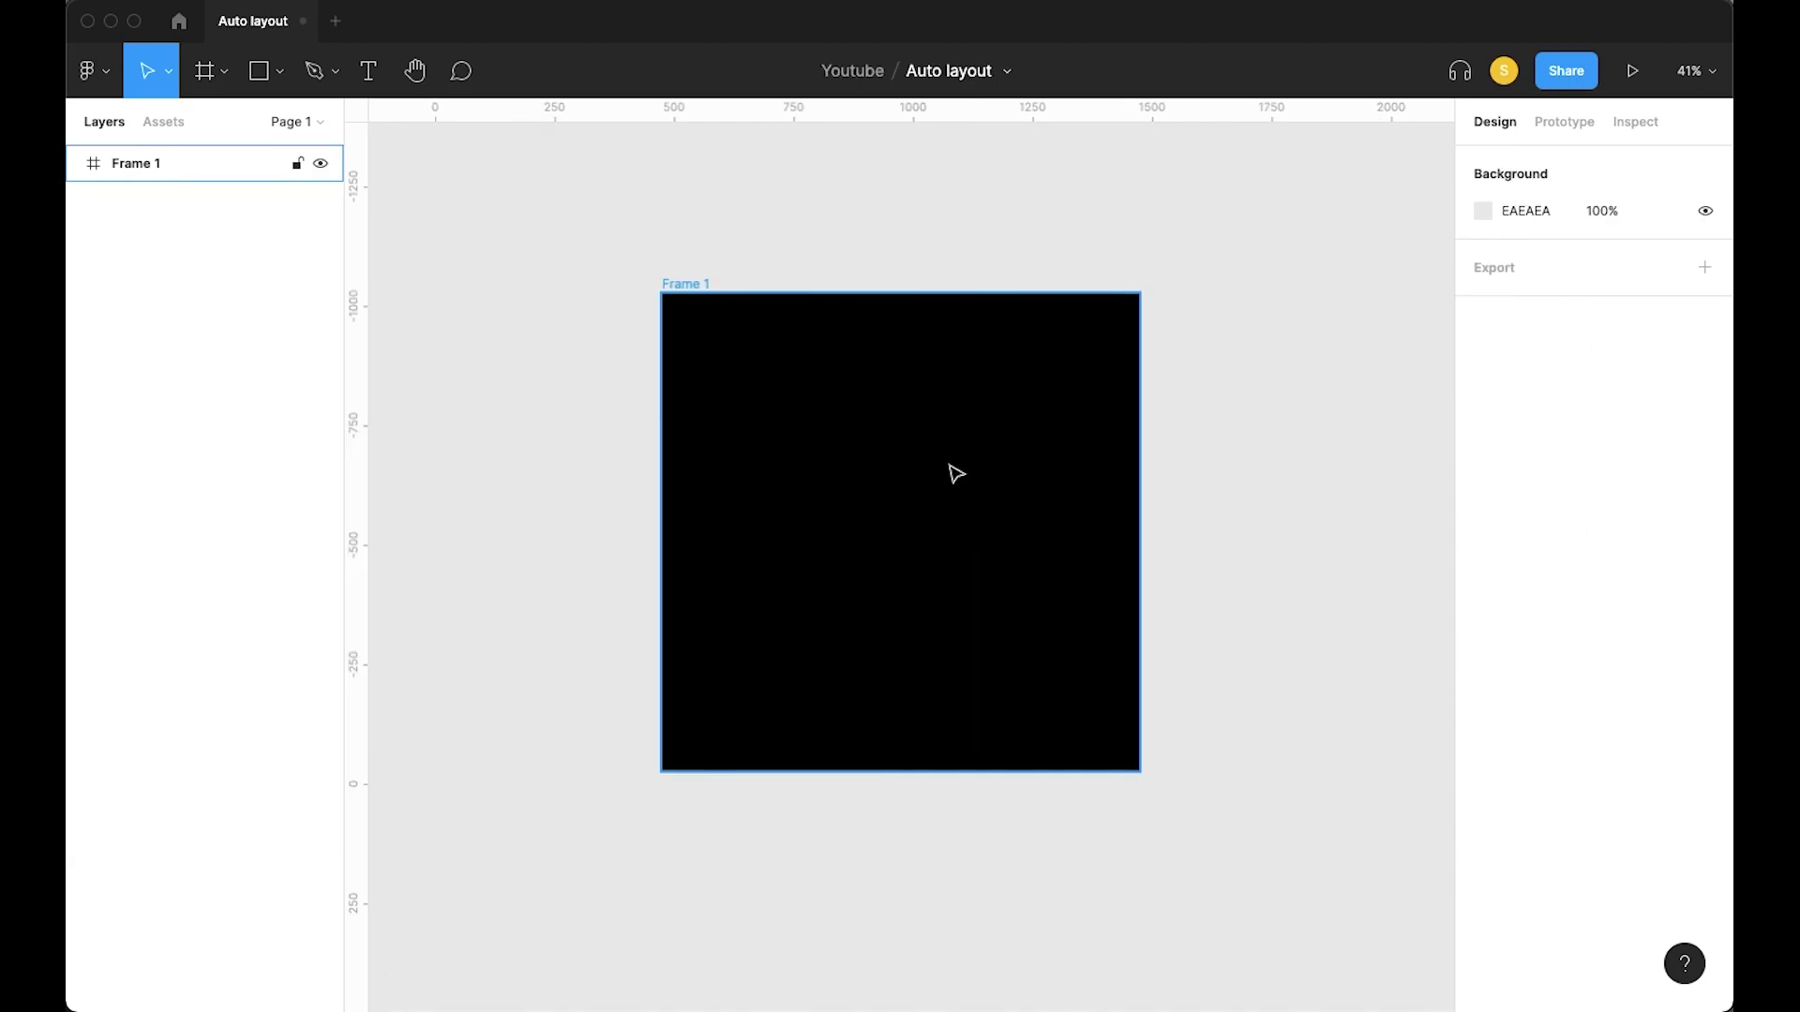
click(876, 453)
click(1483, 670)
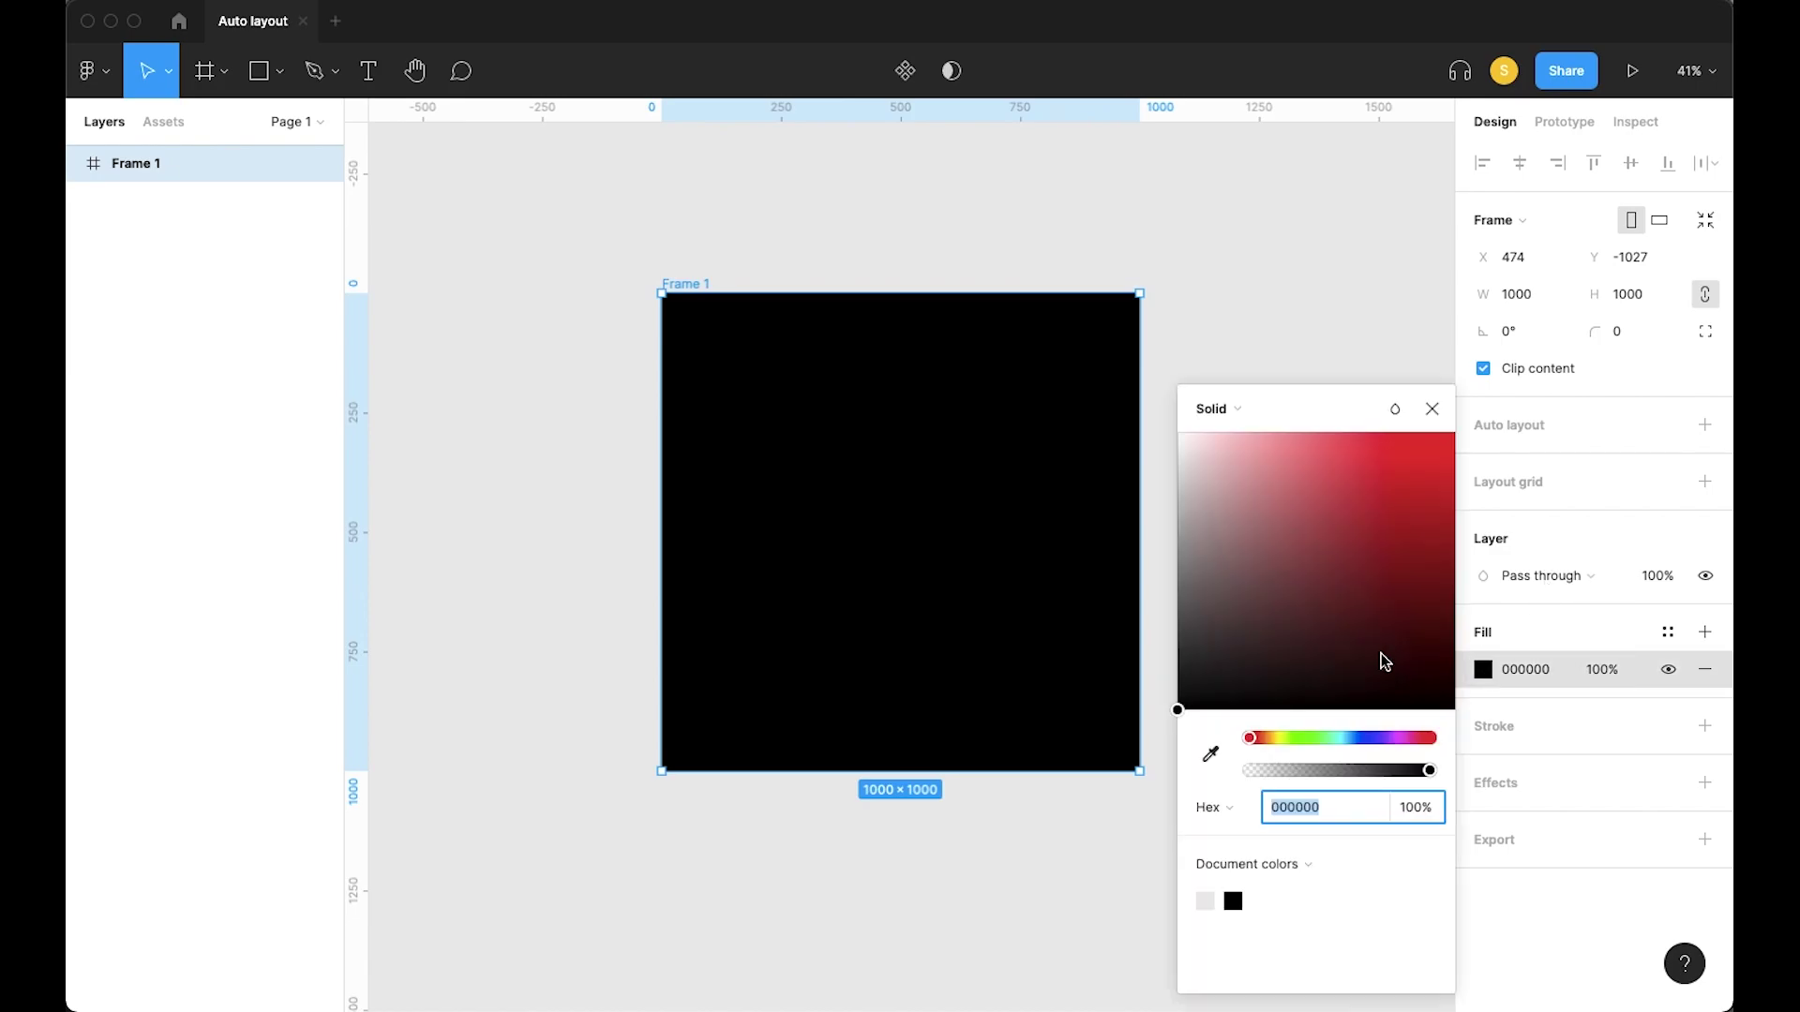
click(1297, 629)
drag(1297, 629, 1031, 338)
click(1310, 313)
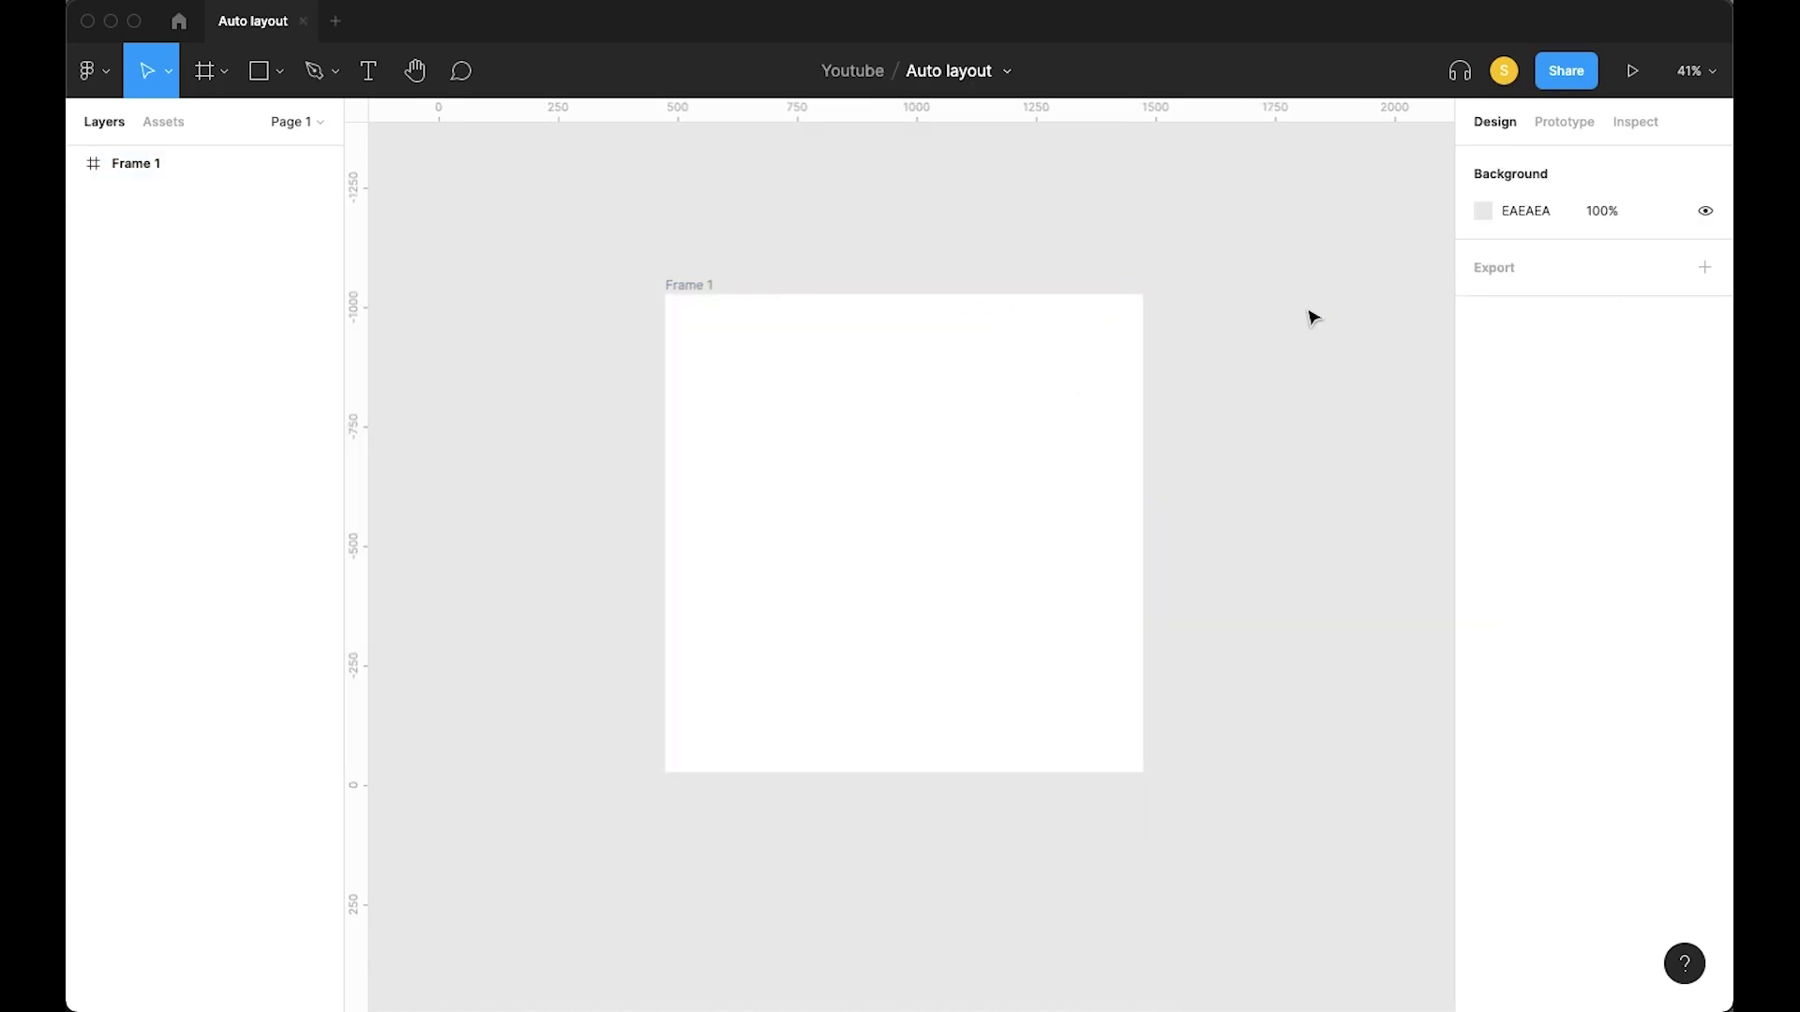
Draw a new frame inside Frame 1 and extend it to cover the full 1000 × 1000 area from X 0, Y 0
click(1031, 420)
key(shift+2)
scroll(1031, 420, up, 3)
scroll(1031, 419, down, 5)
click(1258, 406)
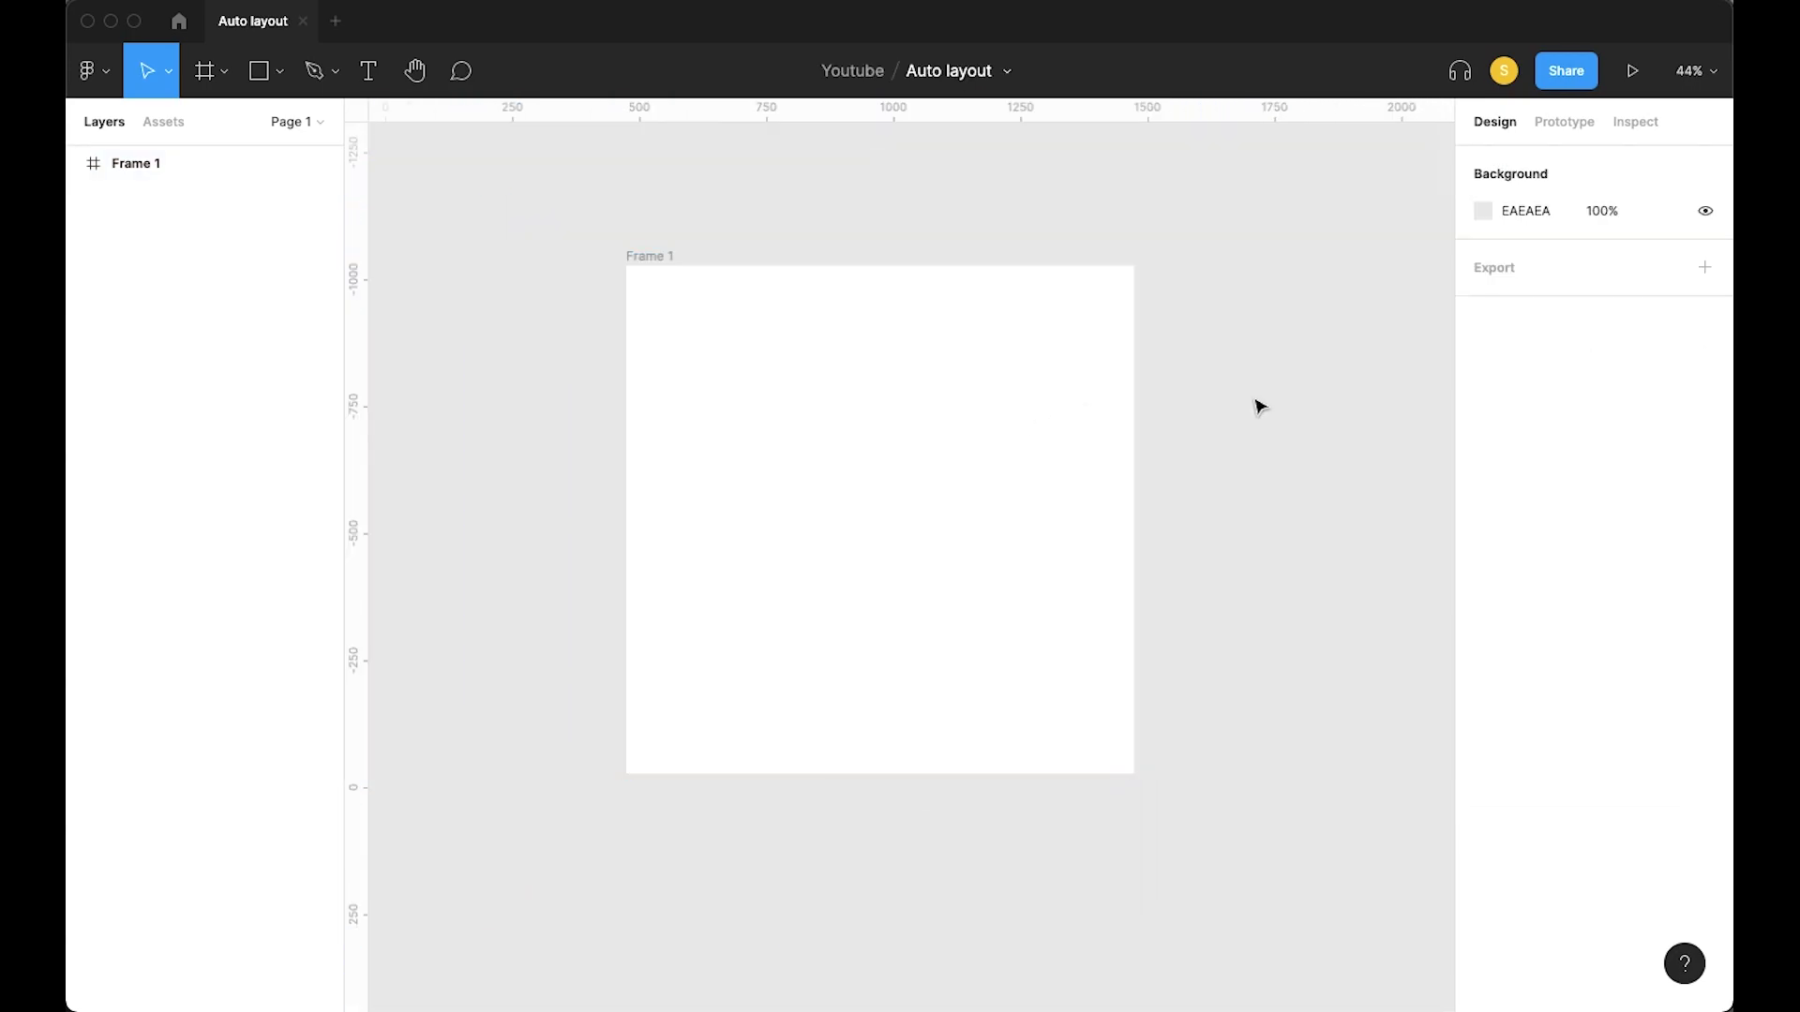
click(994, 483)
key(f)
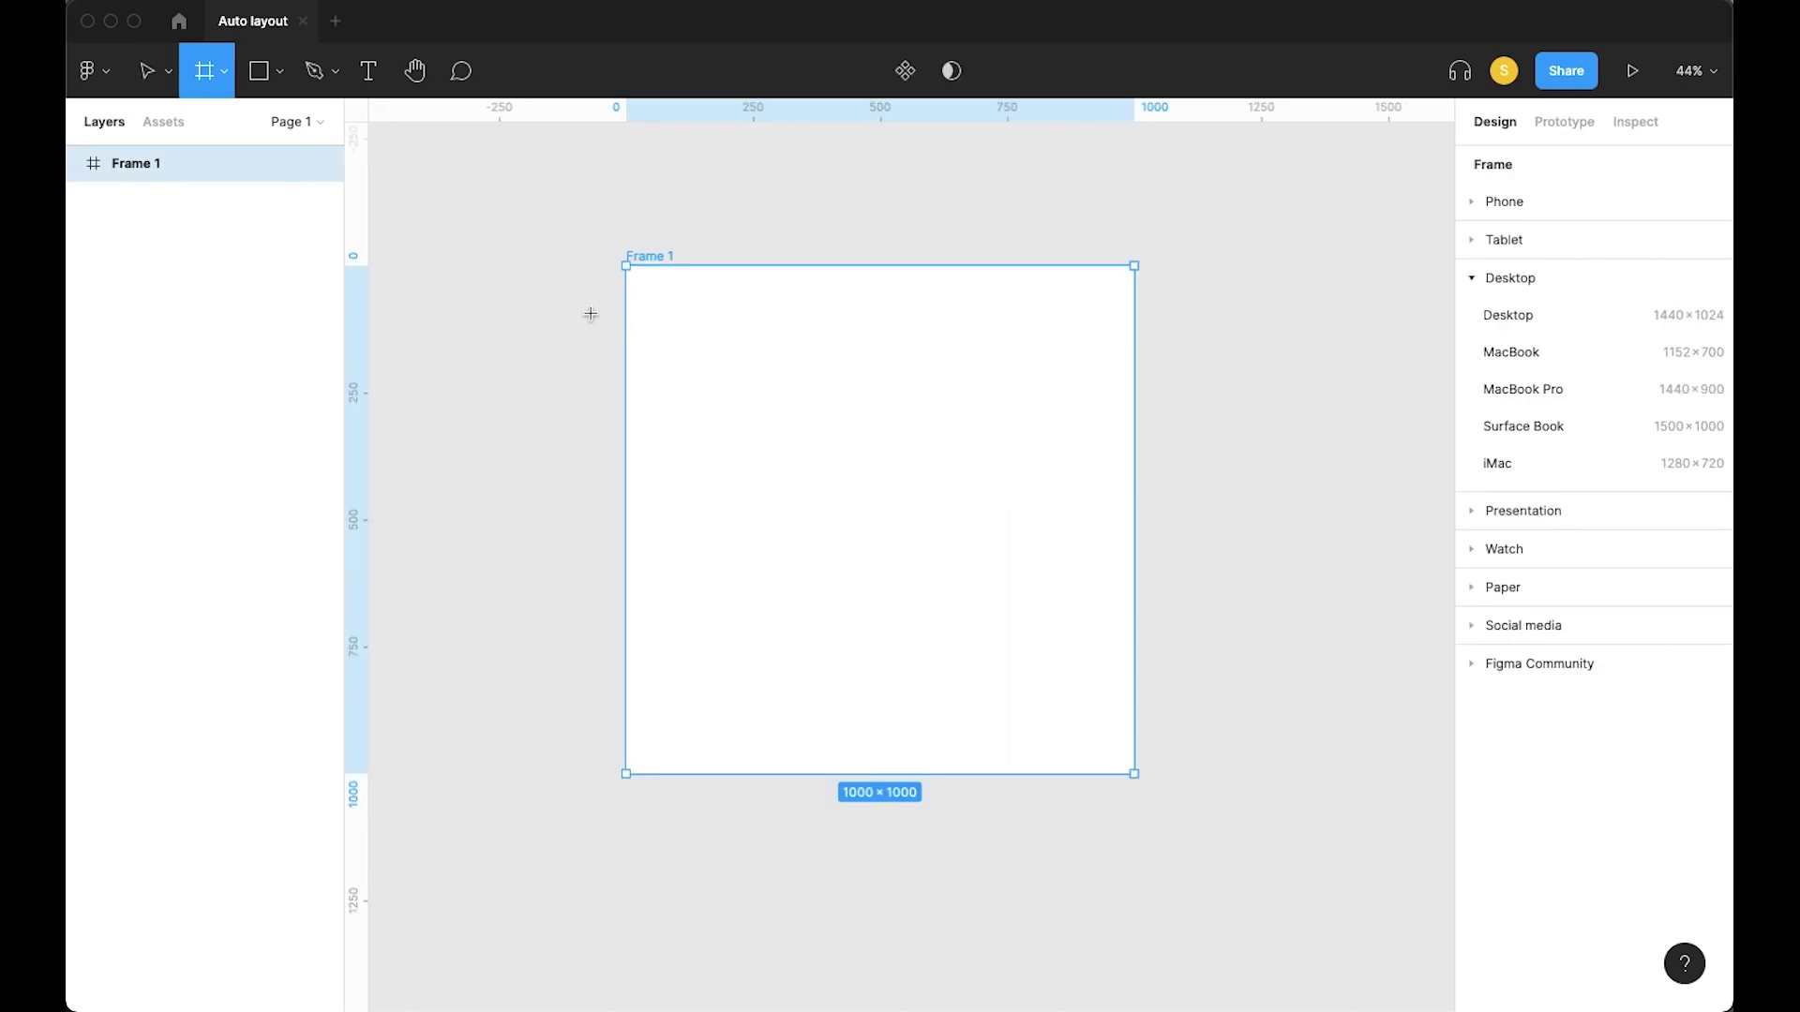
mouse_move(656, 284)
mouse_down()
mouse_move(824, 410)
mouse_move(1093, 751)
mouse_move(1134, 775)
mouse_up()
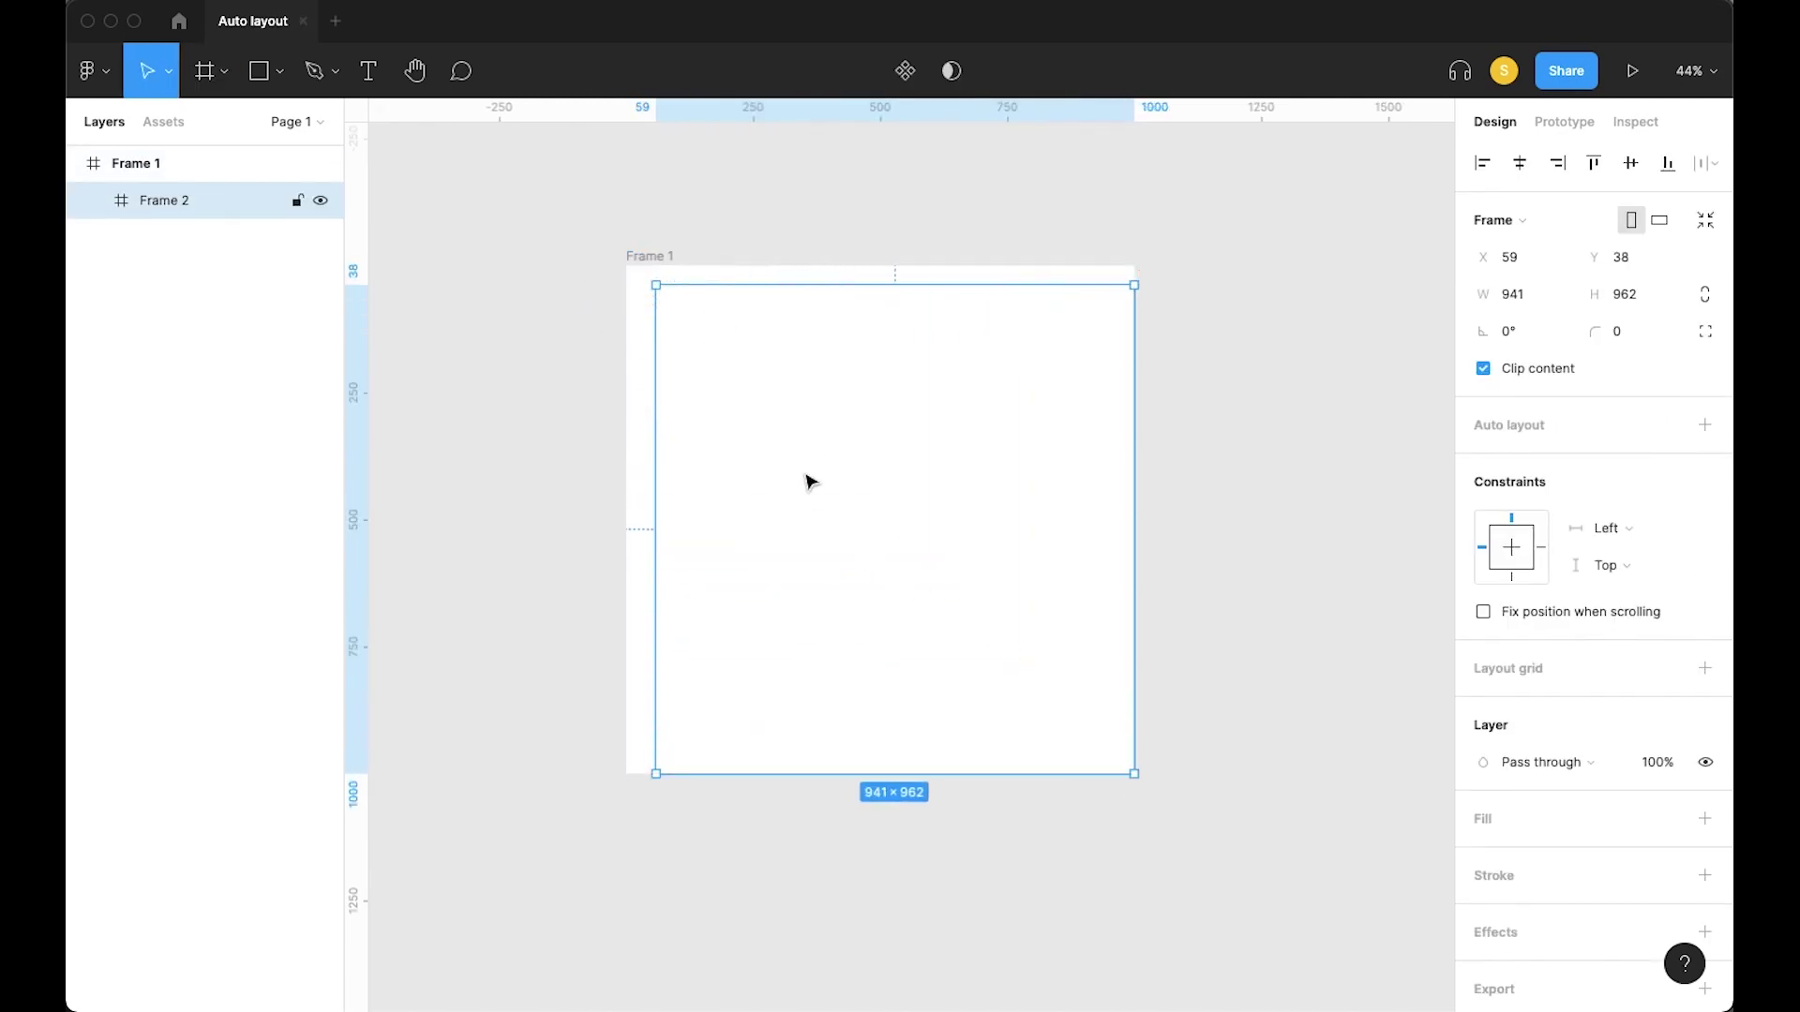
drag(653, 280, 626, 266)
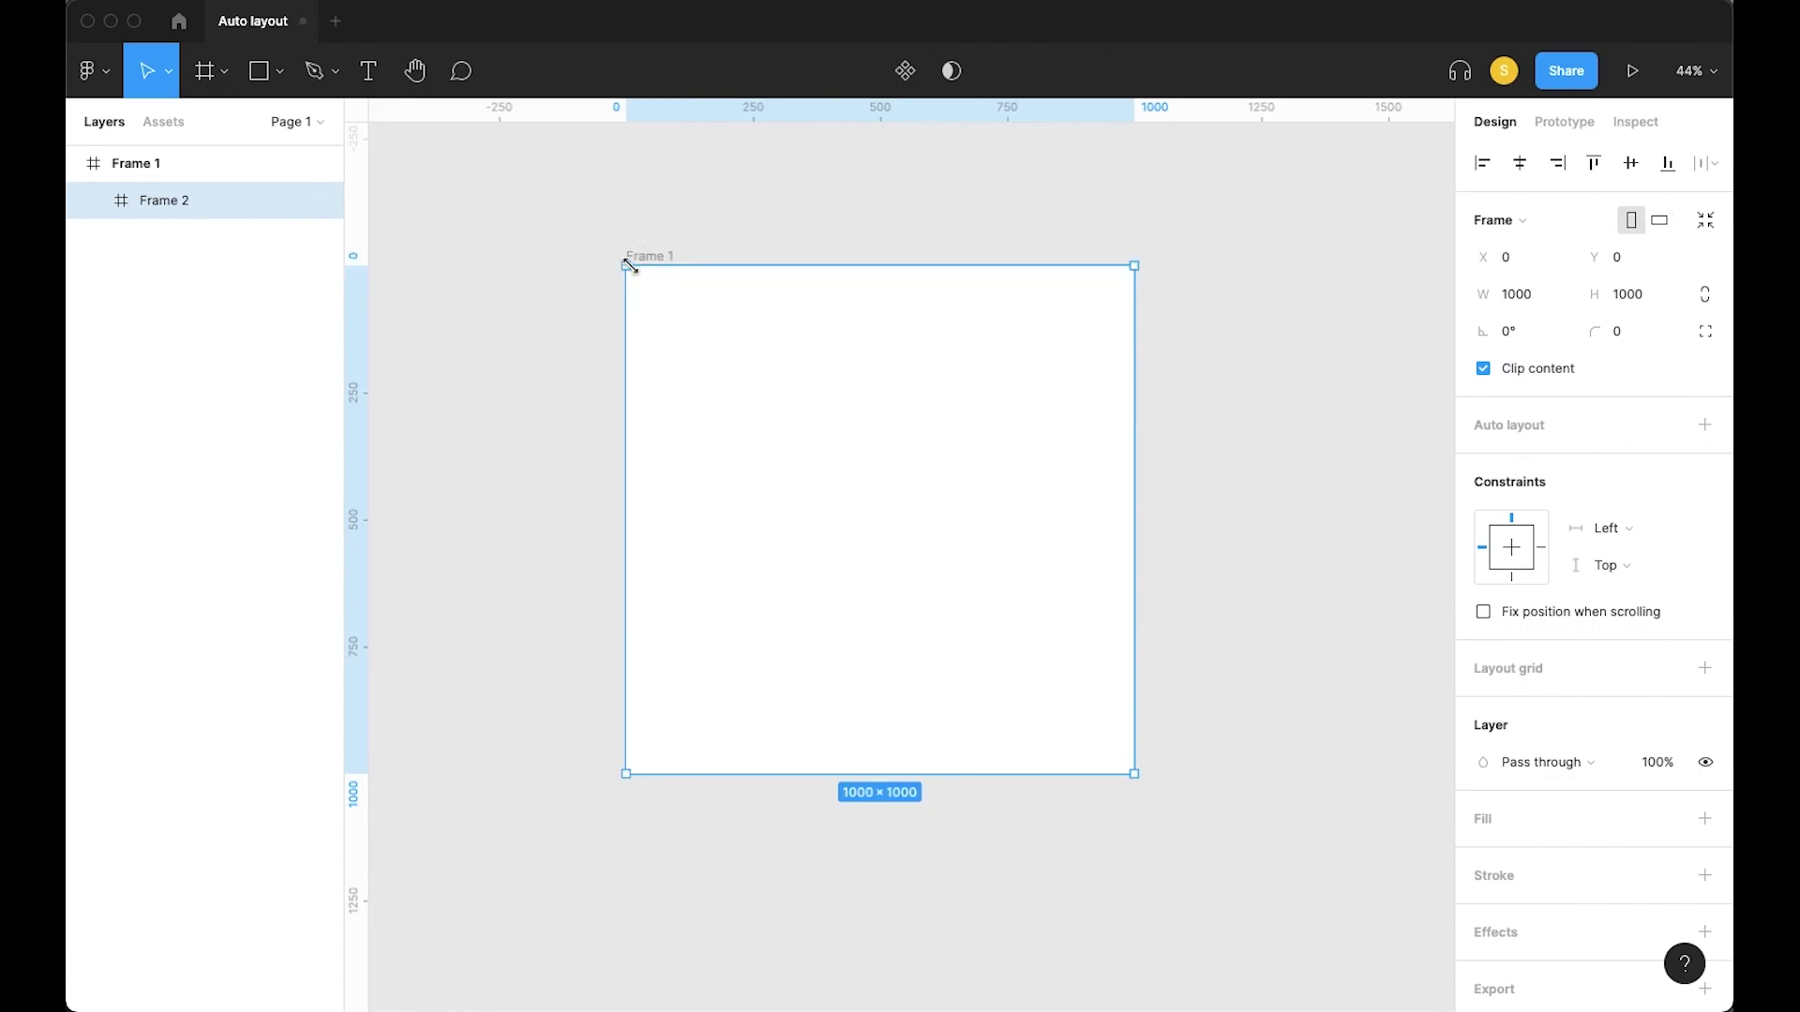
Fill the new inner frame with the Black color style
click(1667, 819)
click(1542, 726)
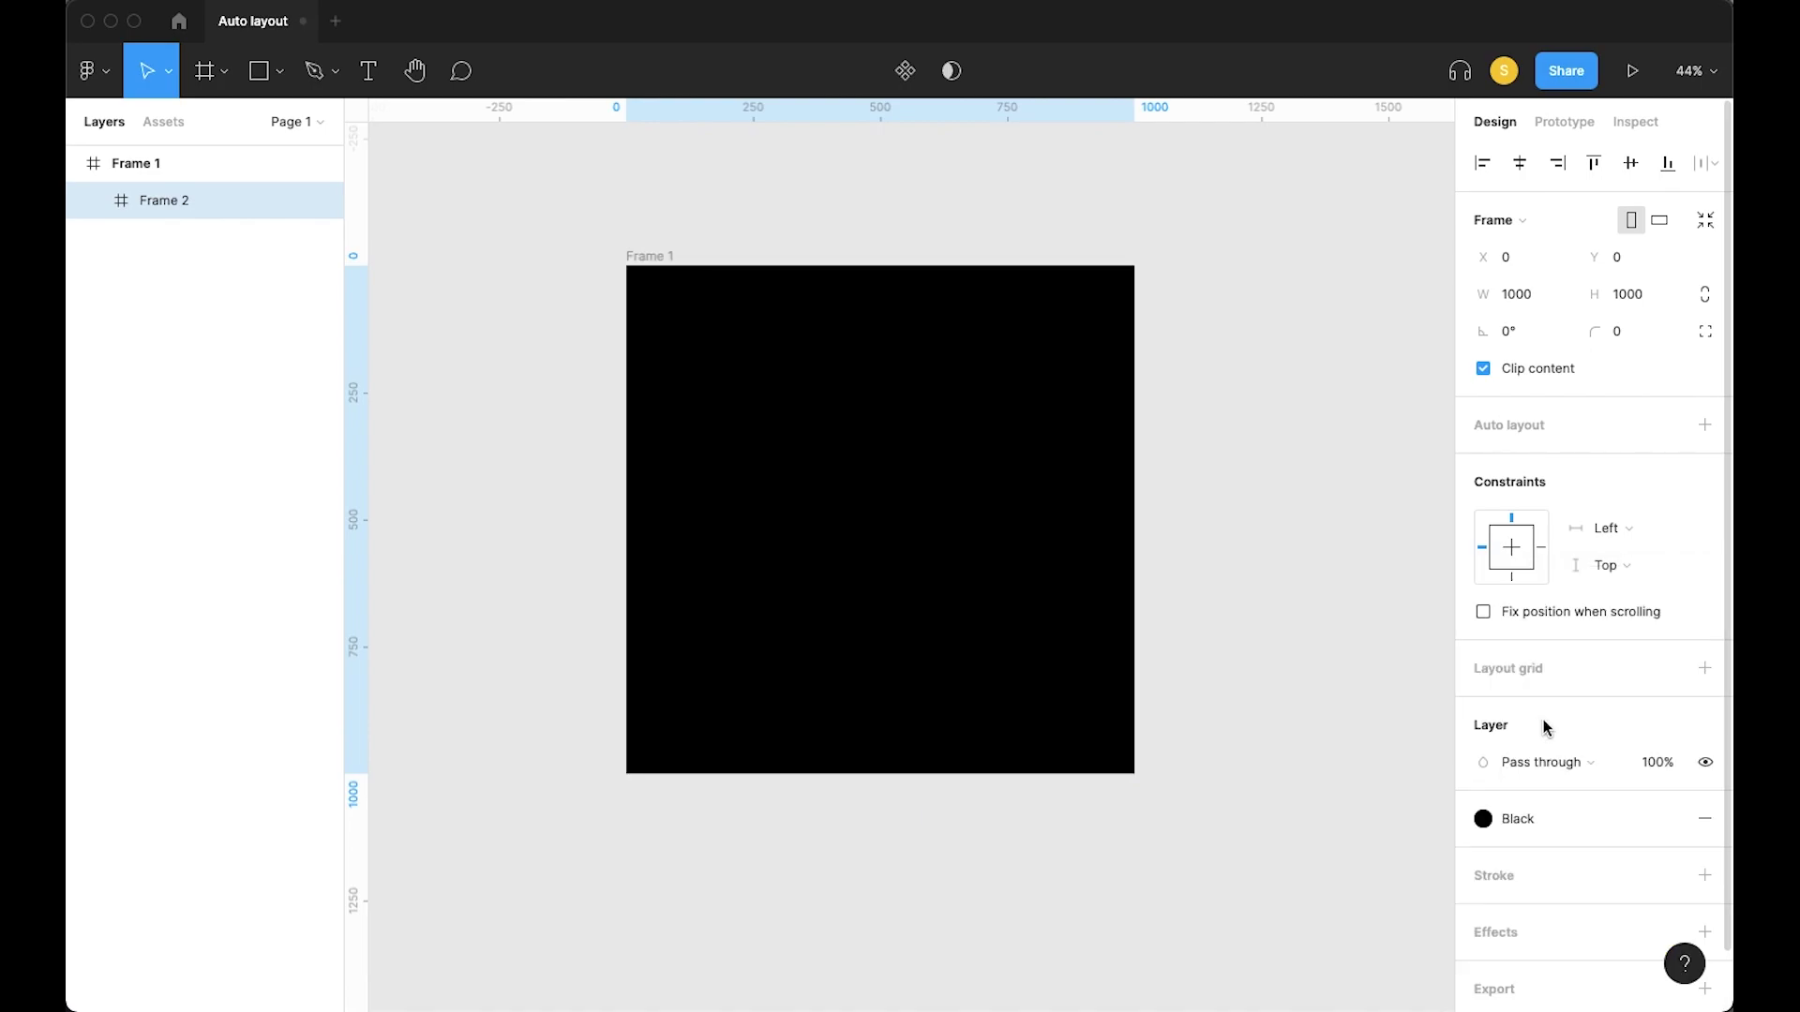
click(1209, 594)
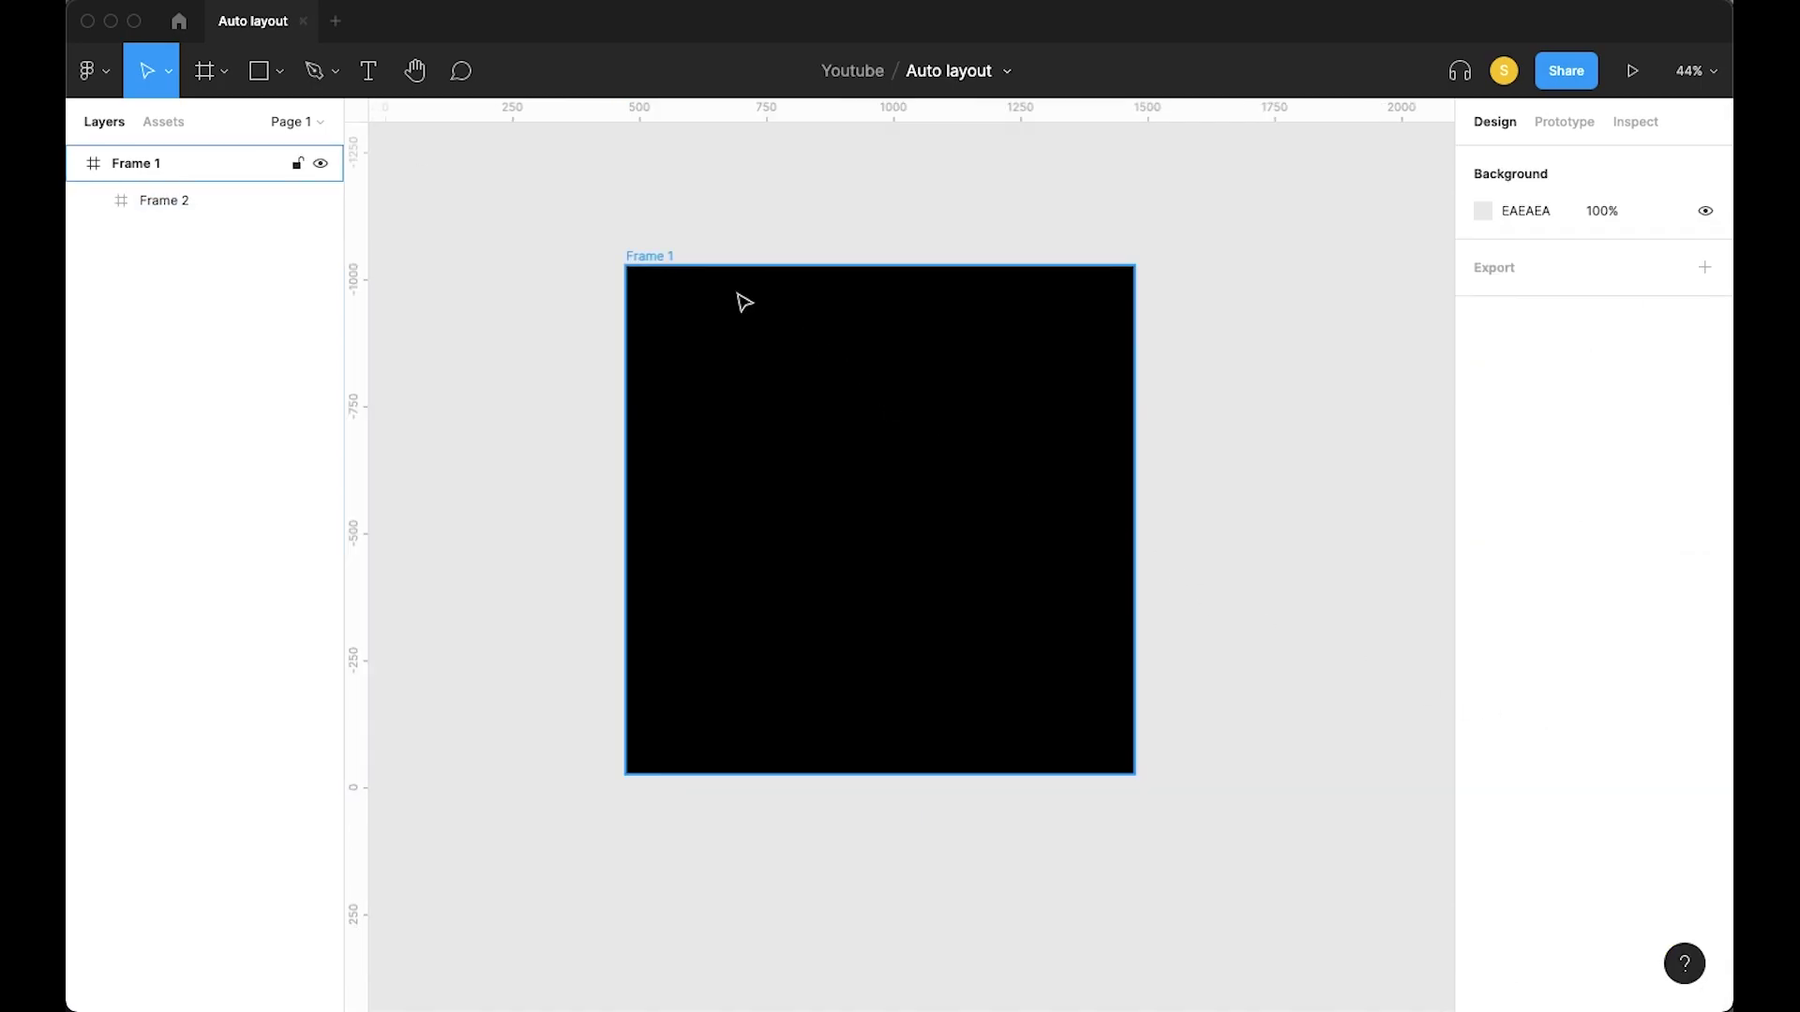
Rename the inner frame as Overlay
double_click(174, 198)
text(Ove)
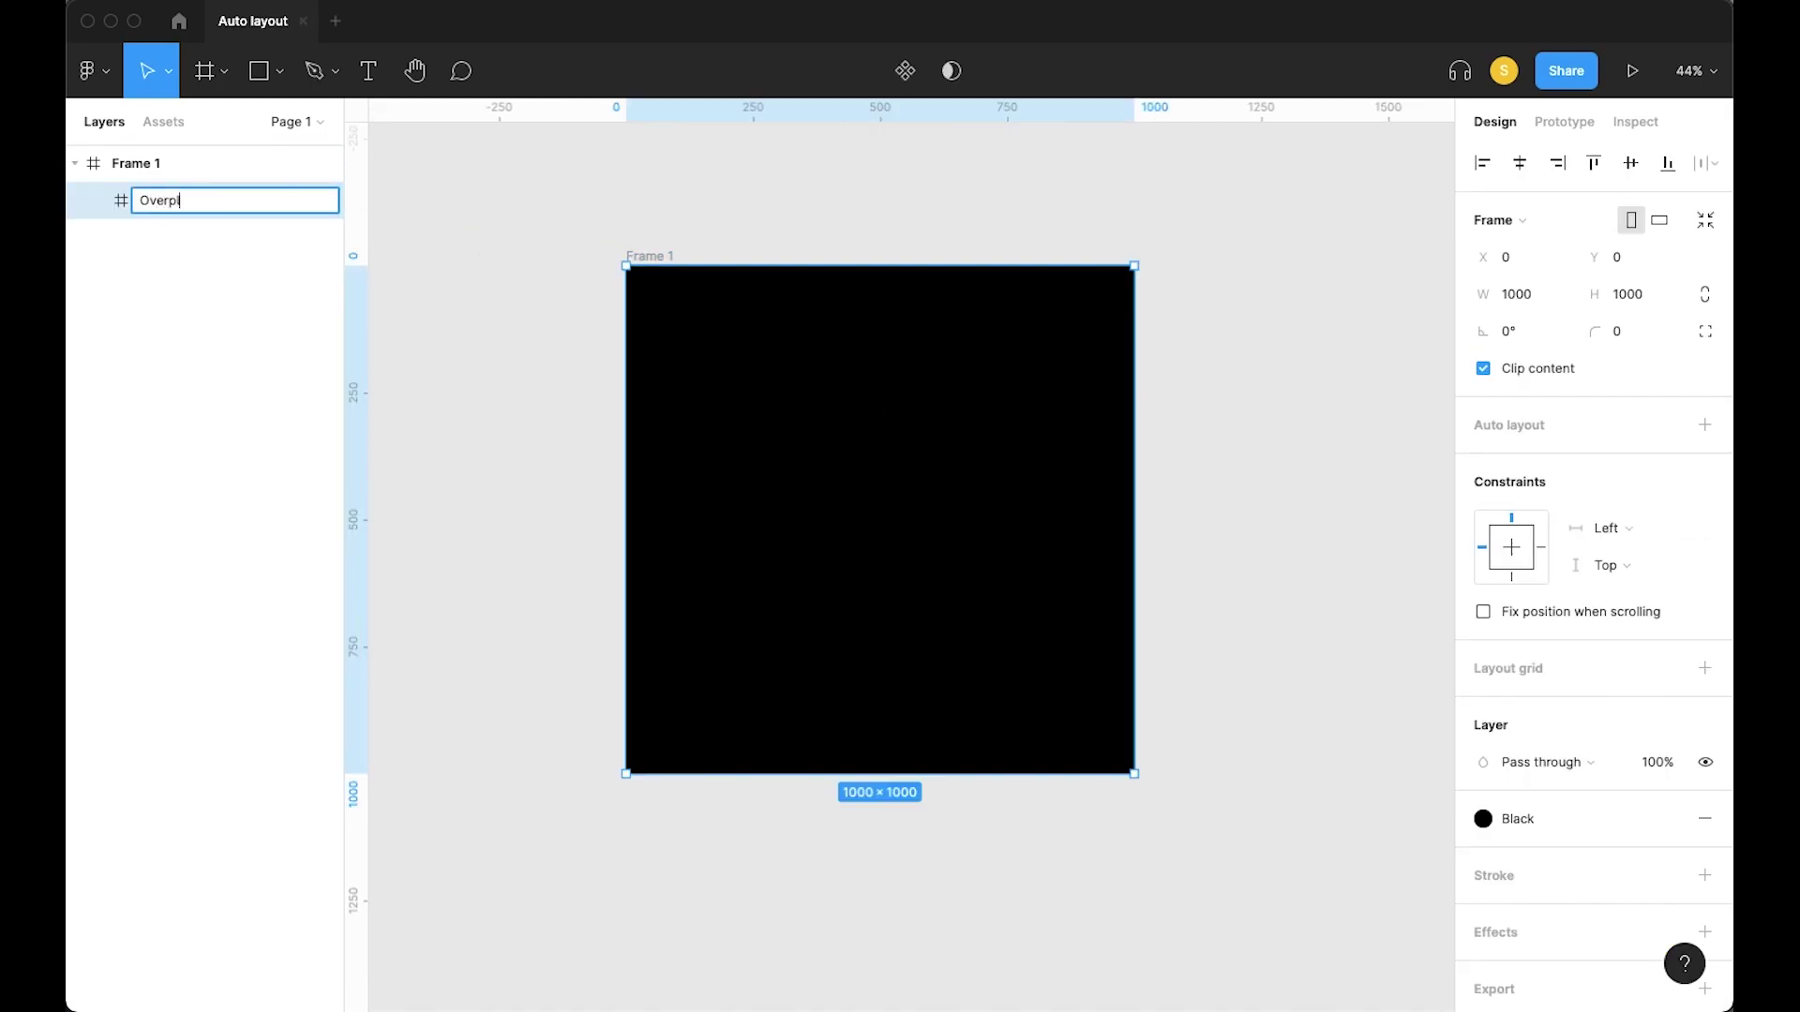
text(rlay)
key(Return)
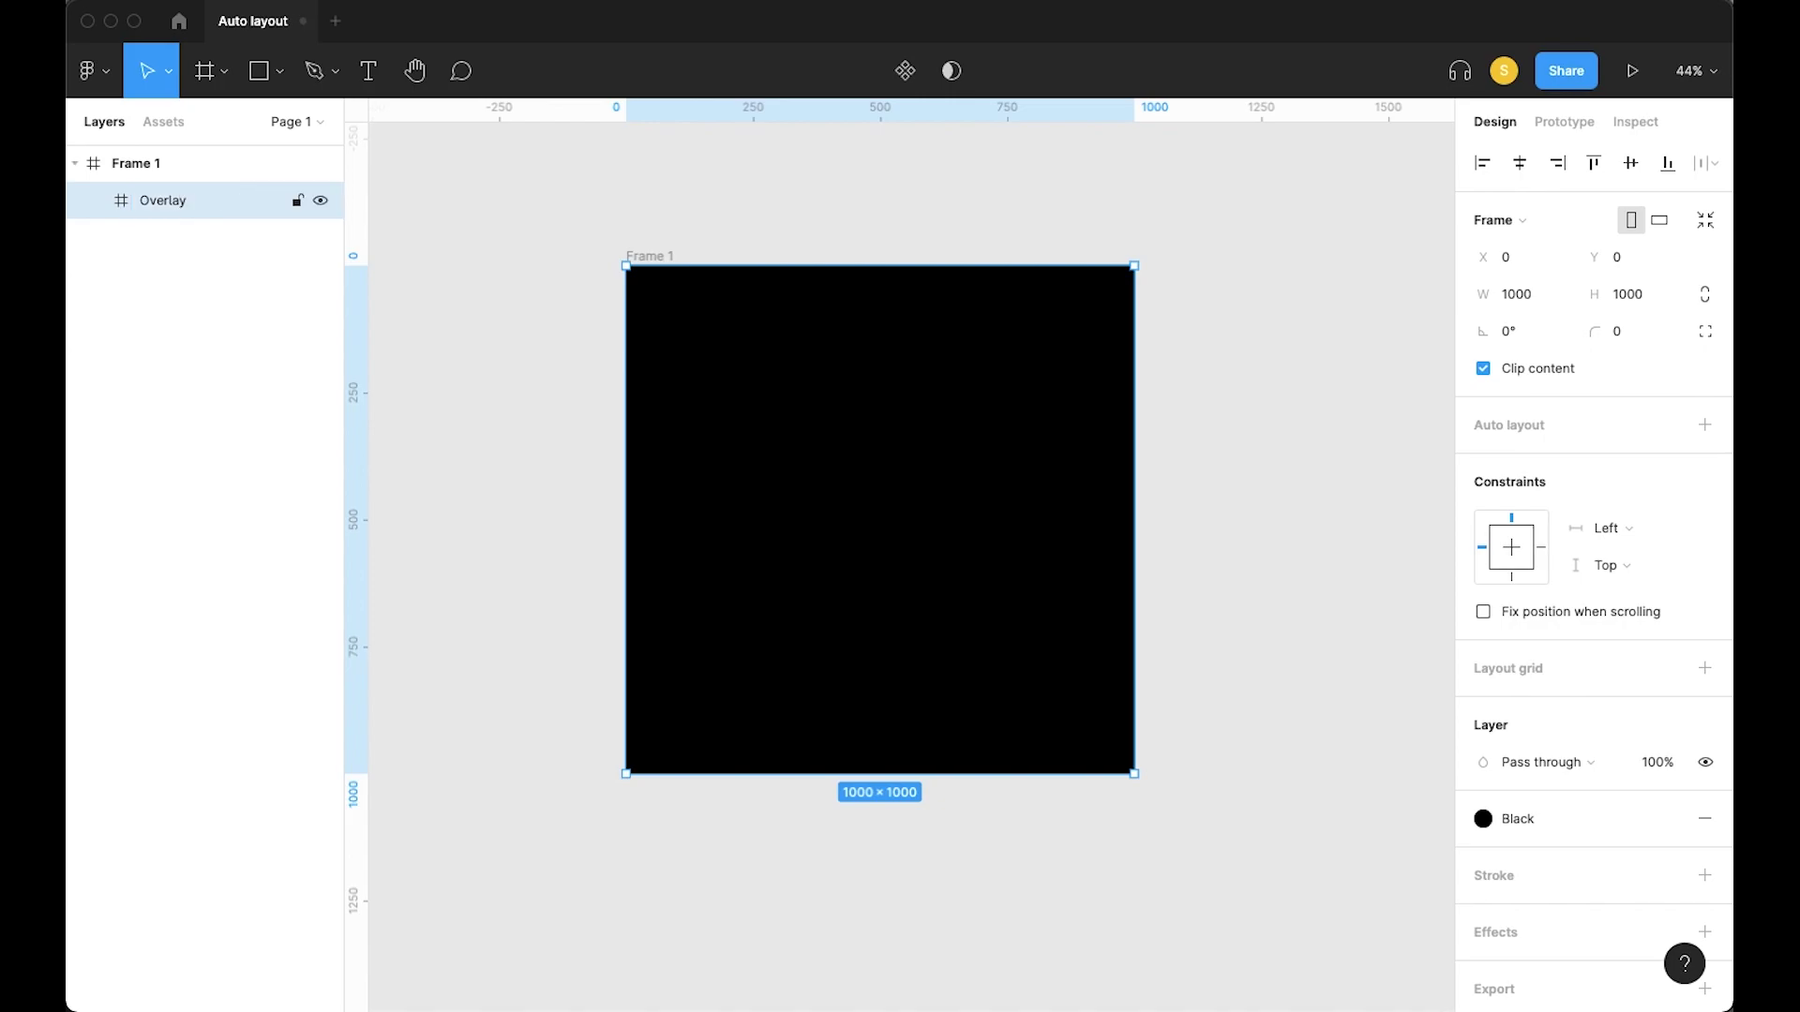
click(527, 157)
Enlarge Frame 1 to test the Overlay's Left and Top constraints, and undo the resize
click(633, 254)
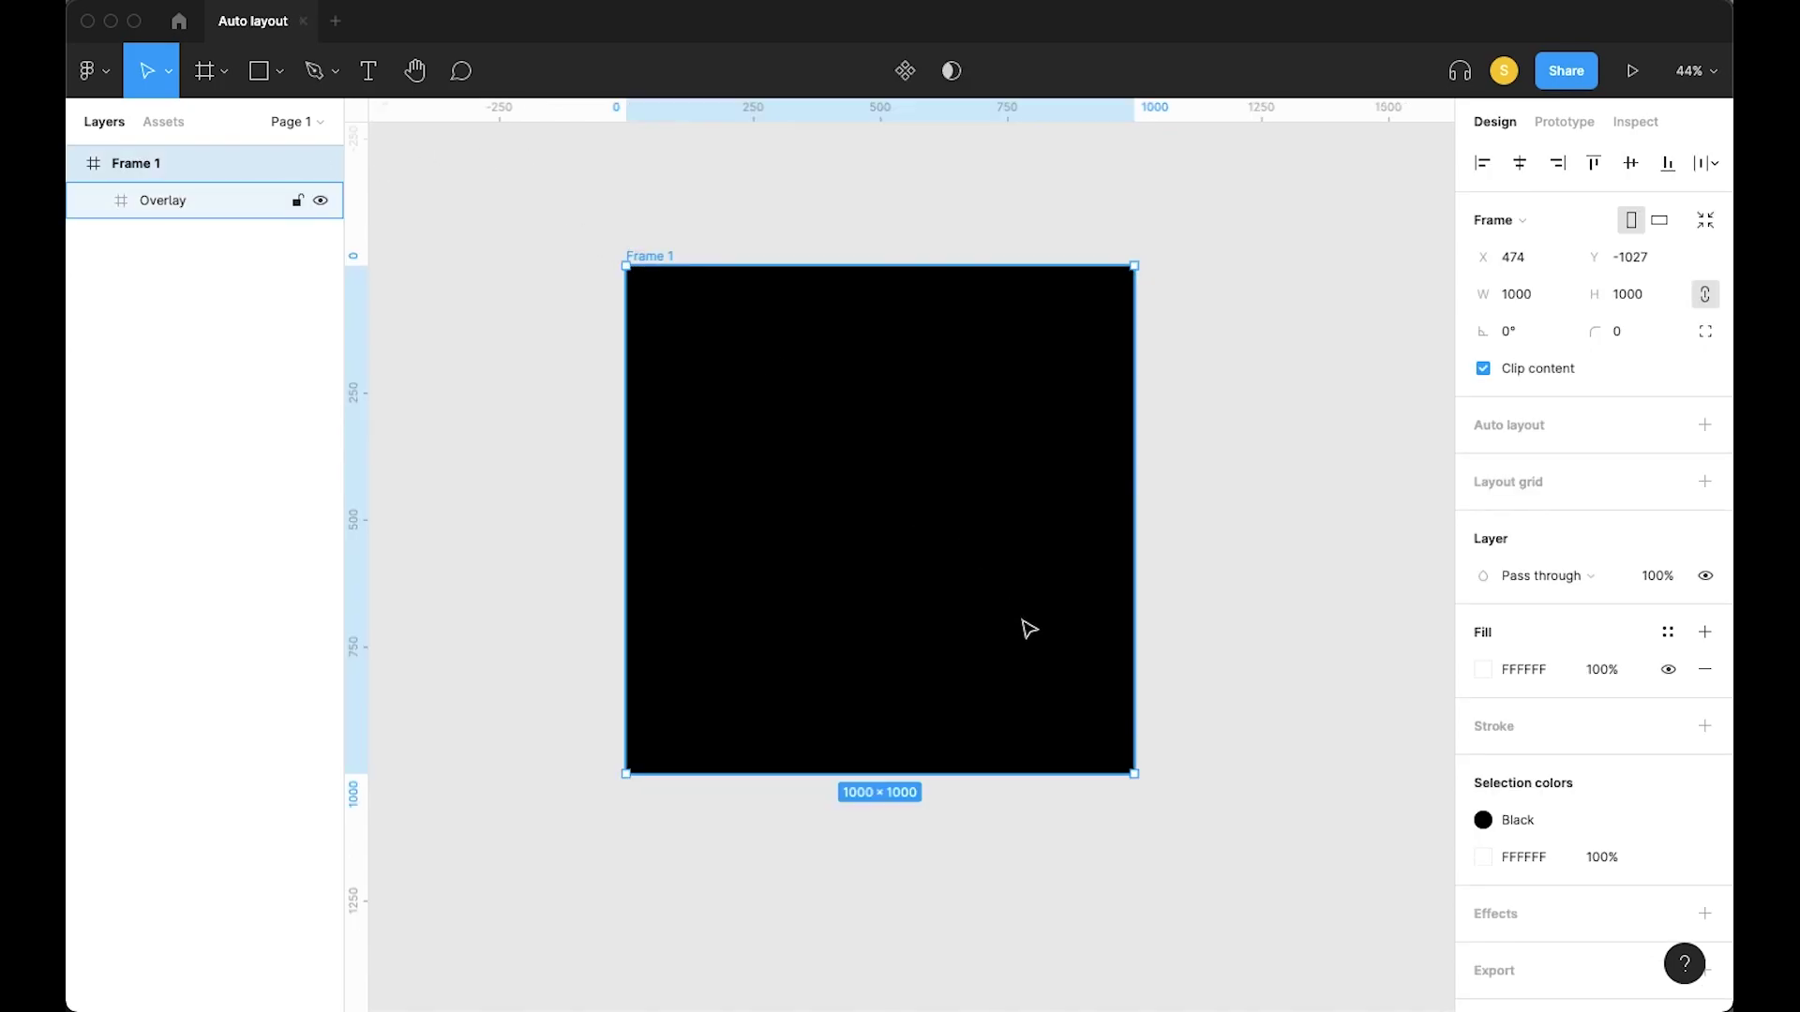
drag(1133, 774, 1385, 935)
key(ctrl+z)
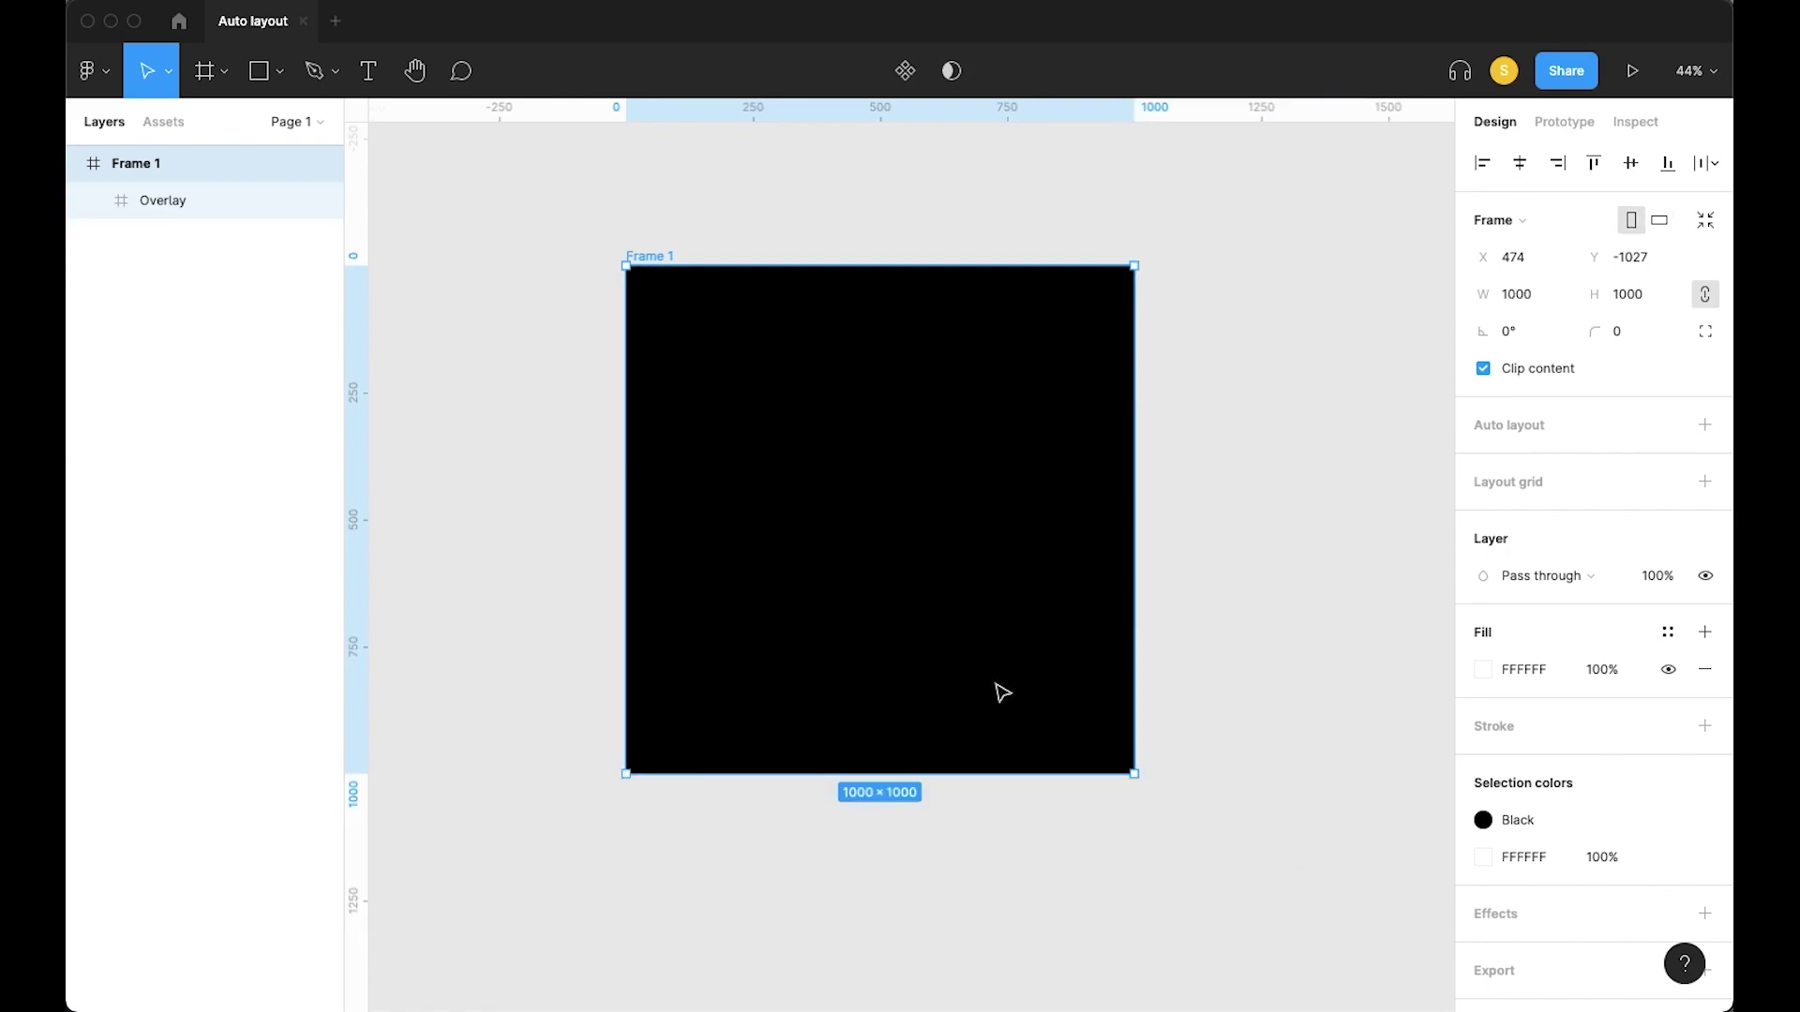
Set the Overlay's constraints to Right and Bottom, test them by enlarging Frame 1, and undo the resize
click(1006, 692)
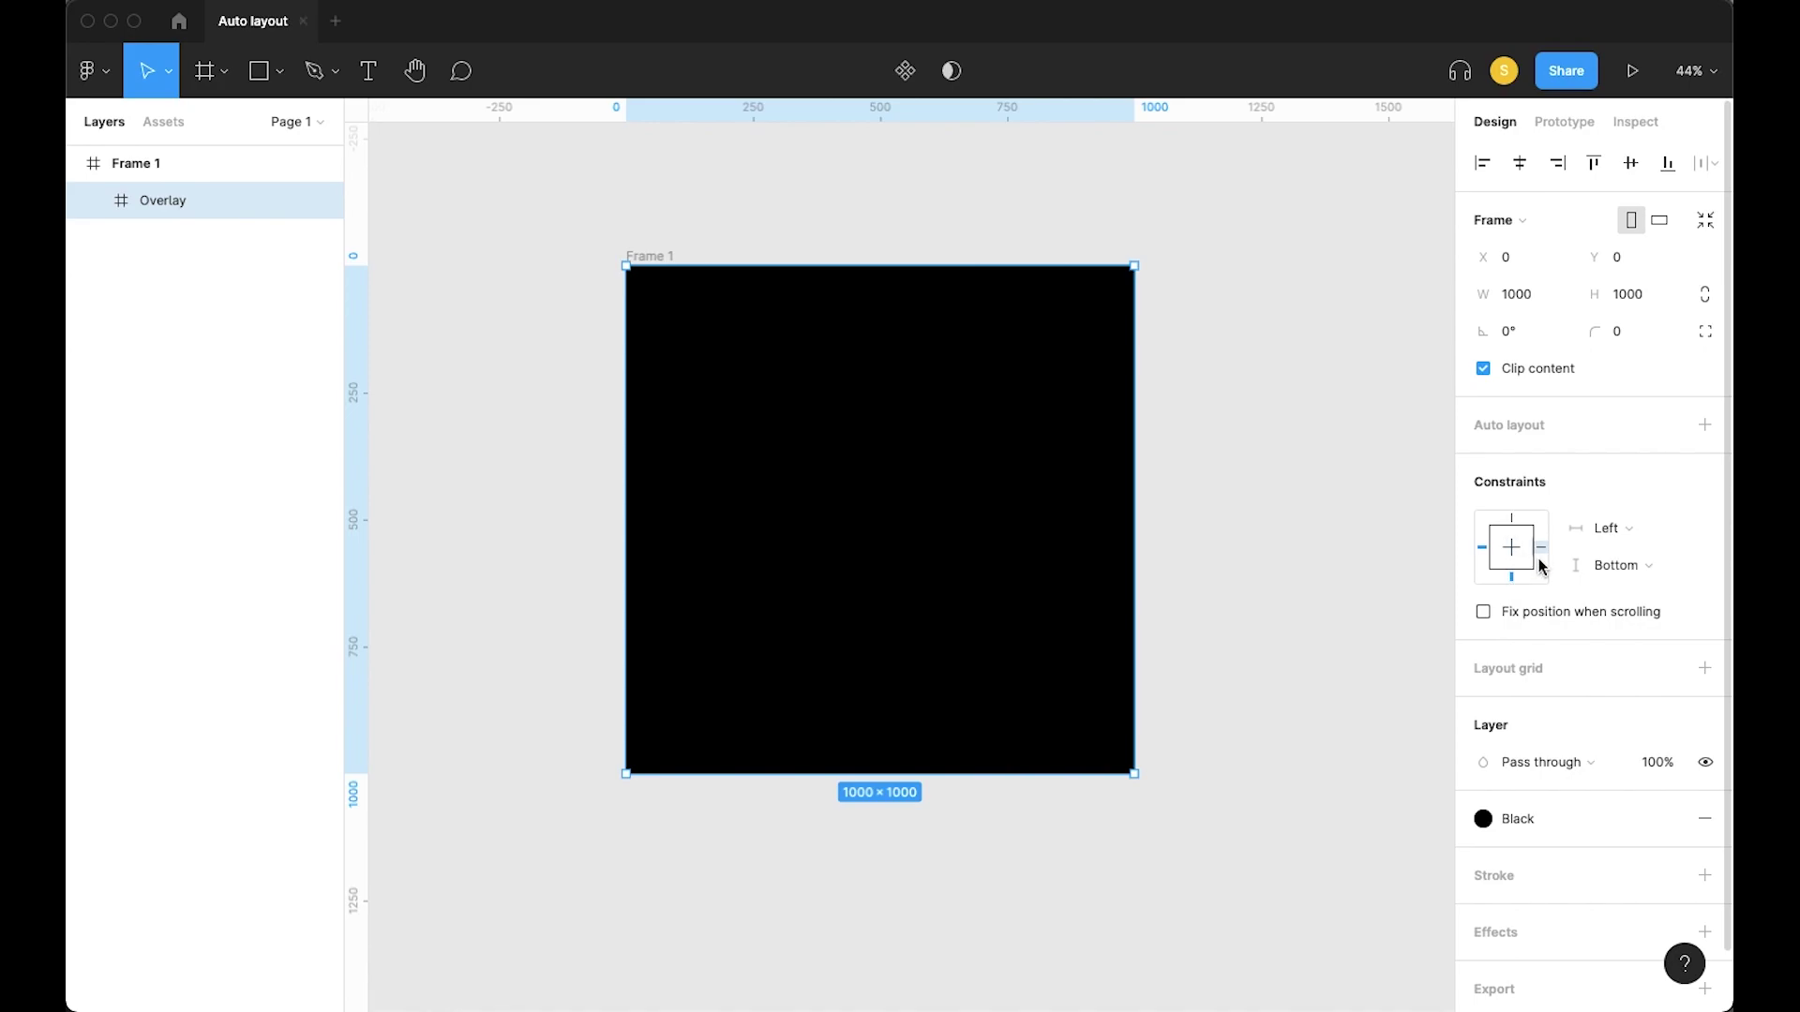
click(1325, 502)
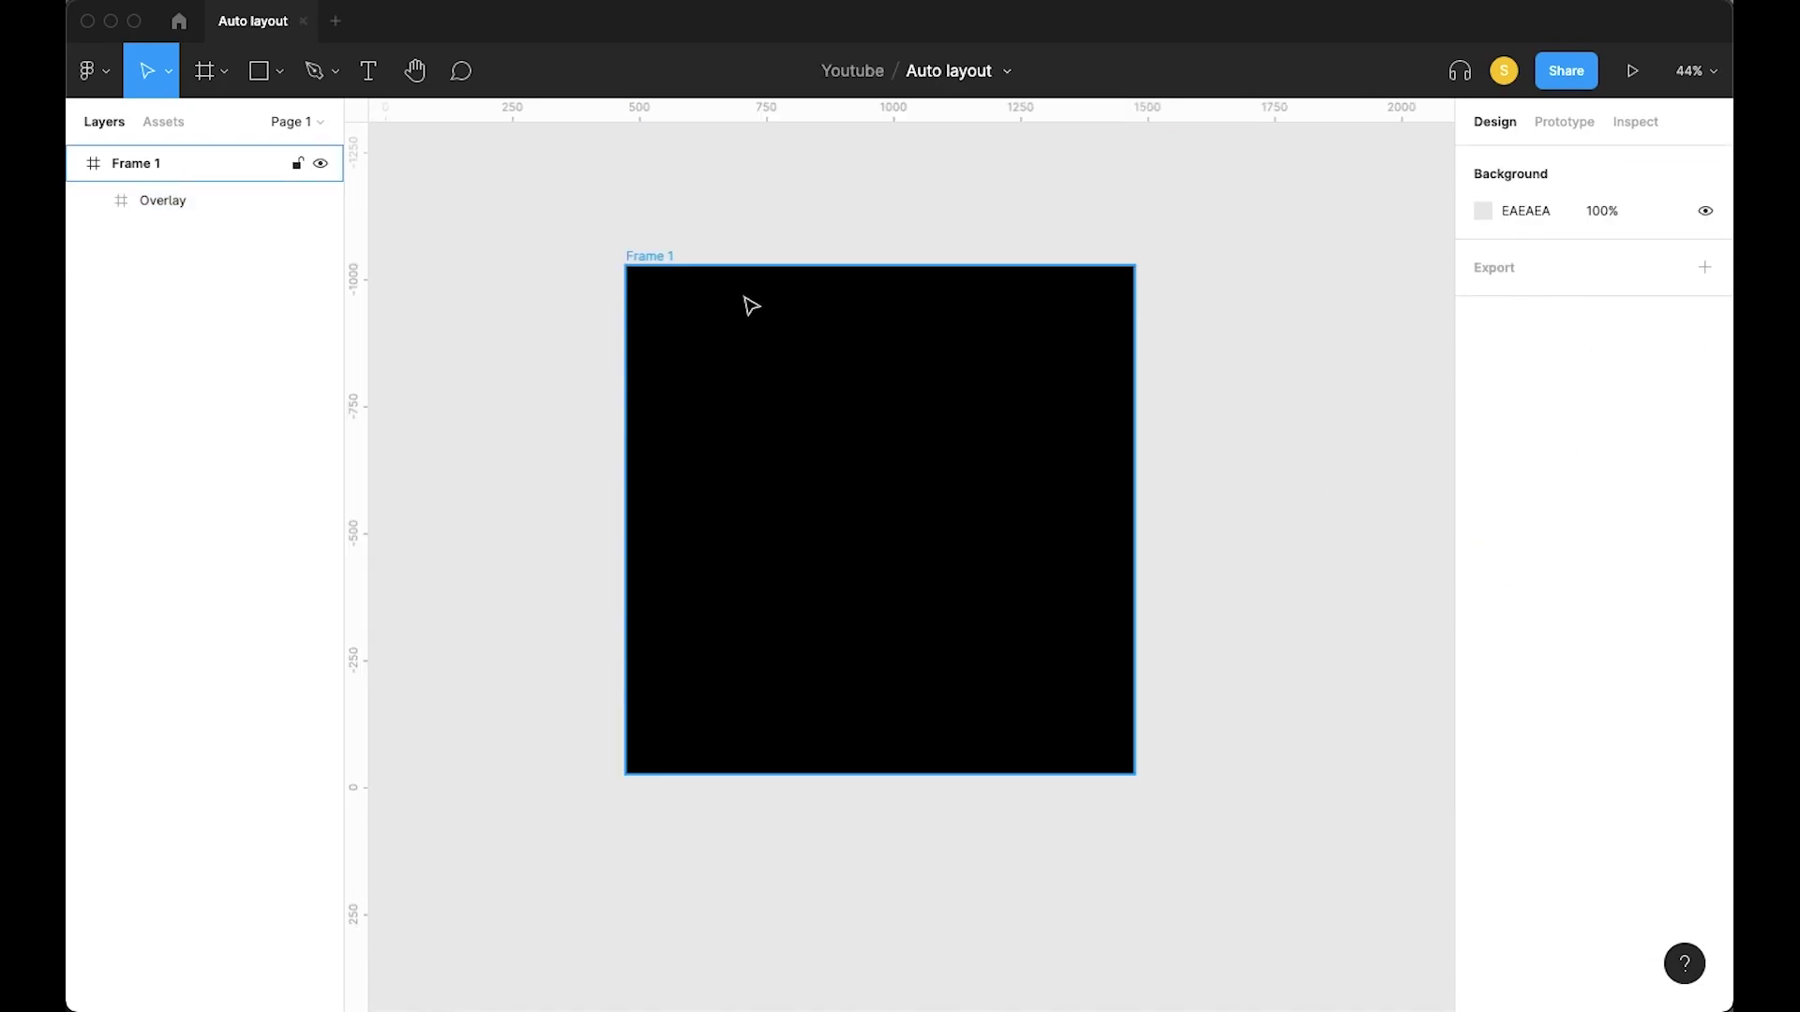
click(657, 255)
drag(1134, 770, 1391, 953)
key(super+z)
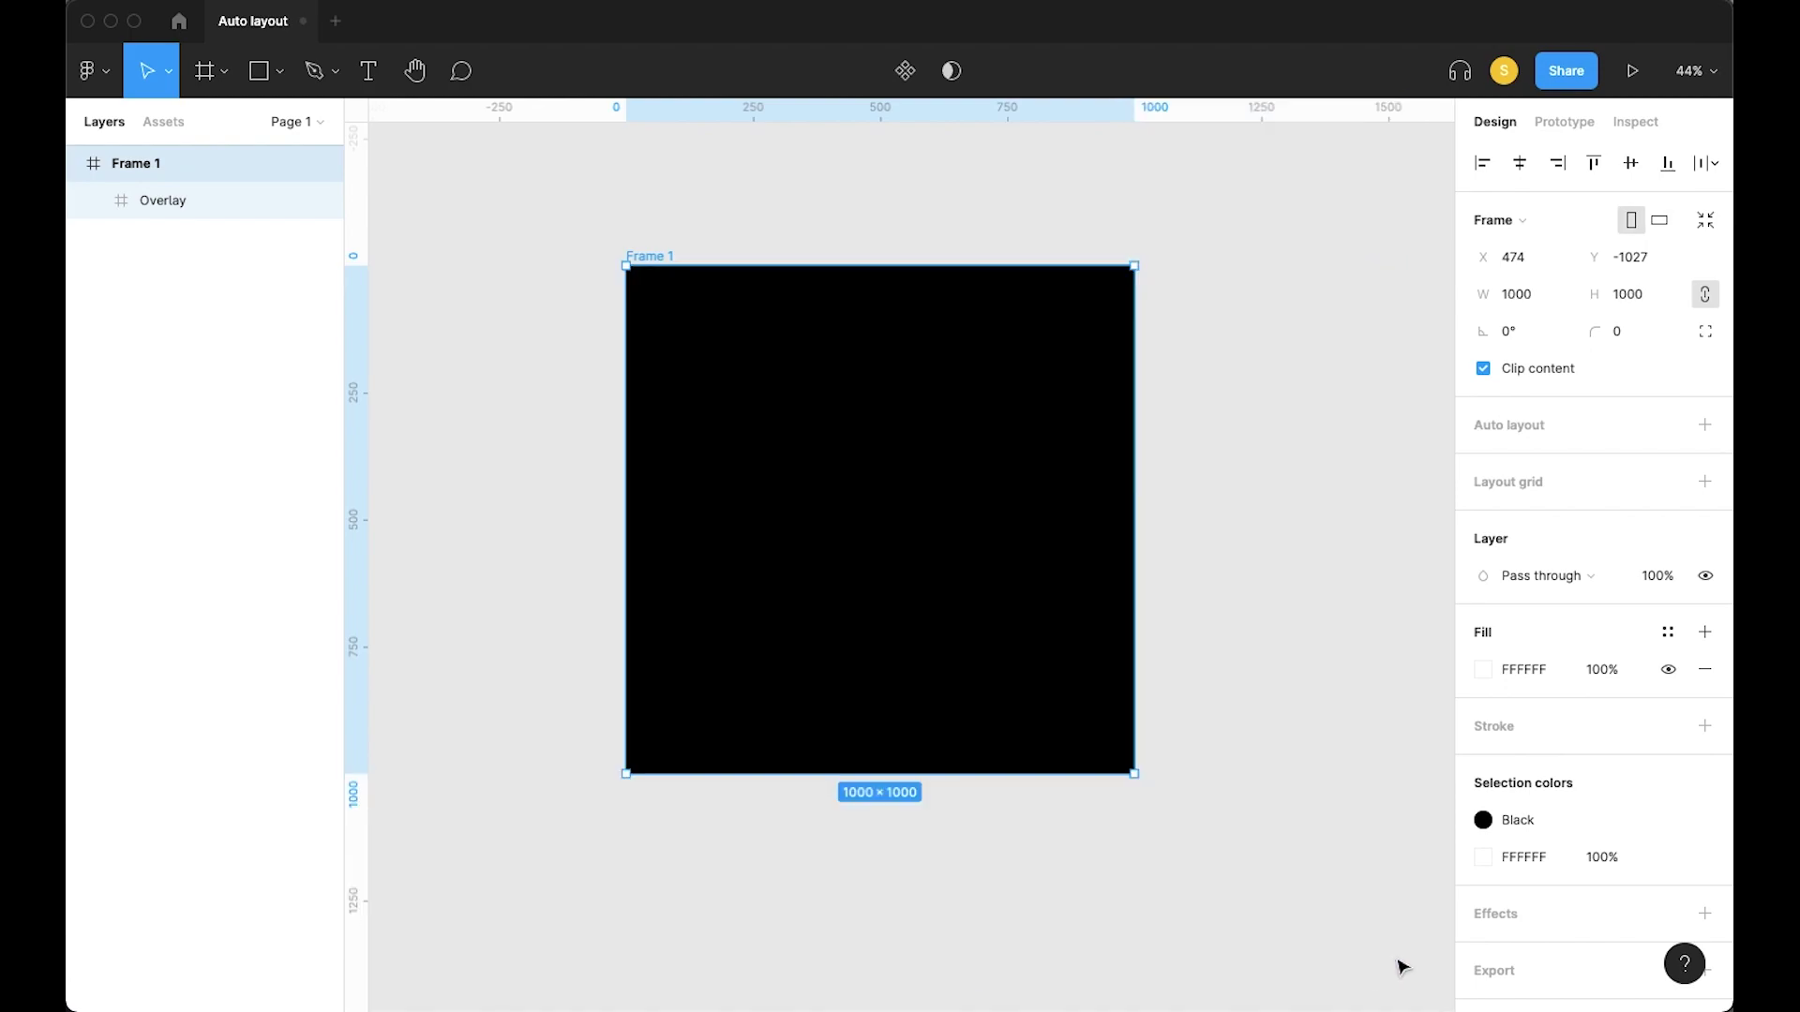
Set the Overlay's horizontal constraint to Left and right, test it by enlarging Frame 1, and undo the resize
click(880, 684)
click(1626, 542)
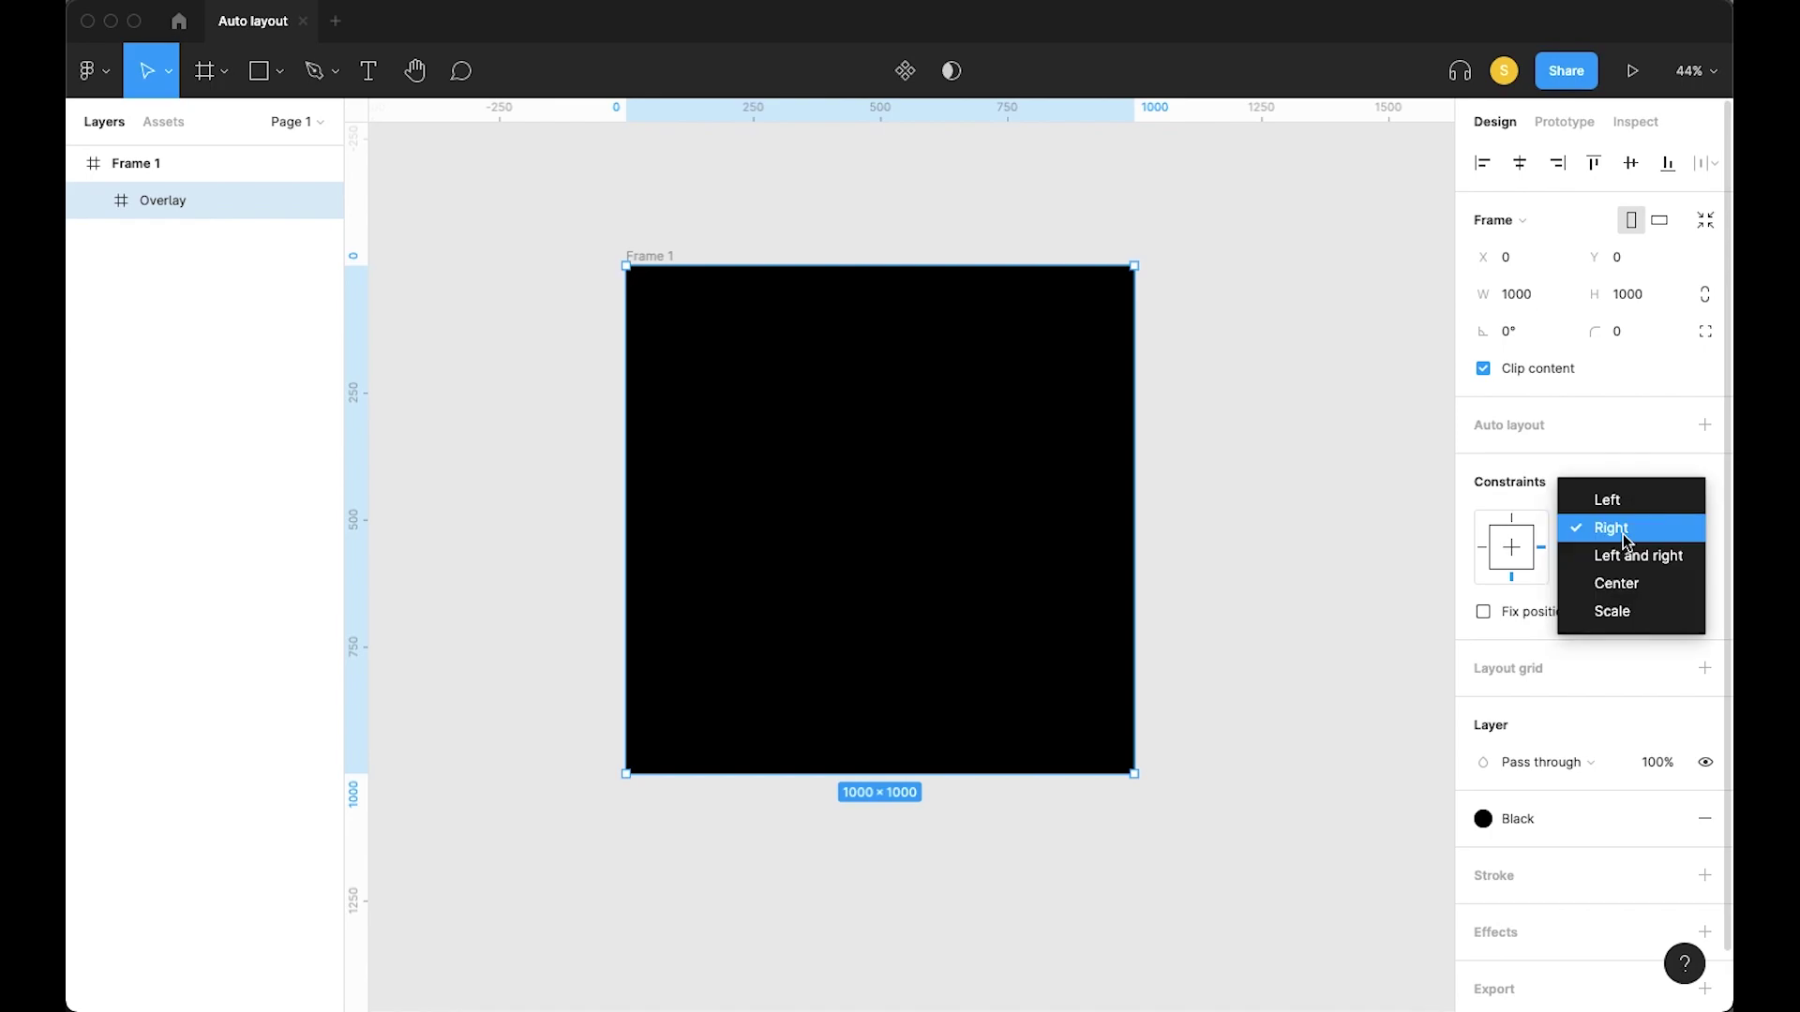
click(1612, 553)
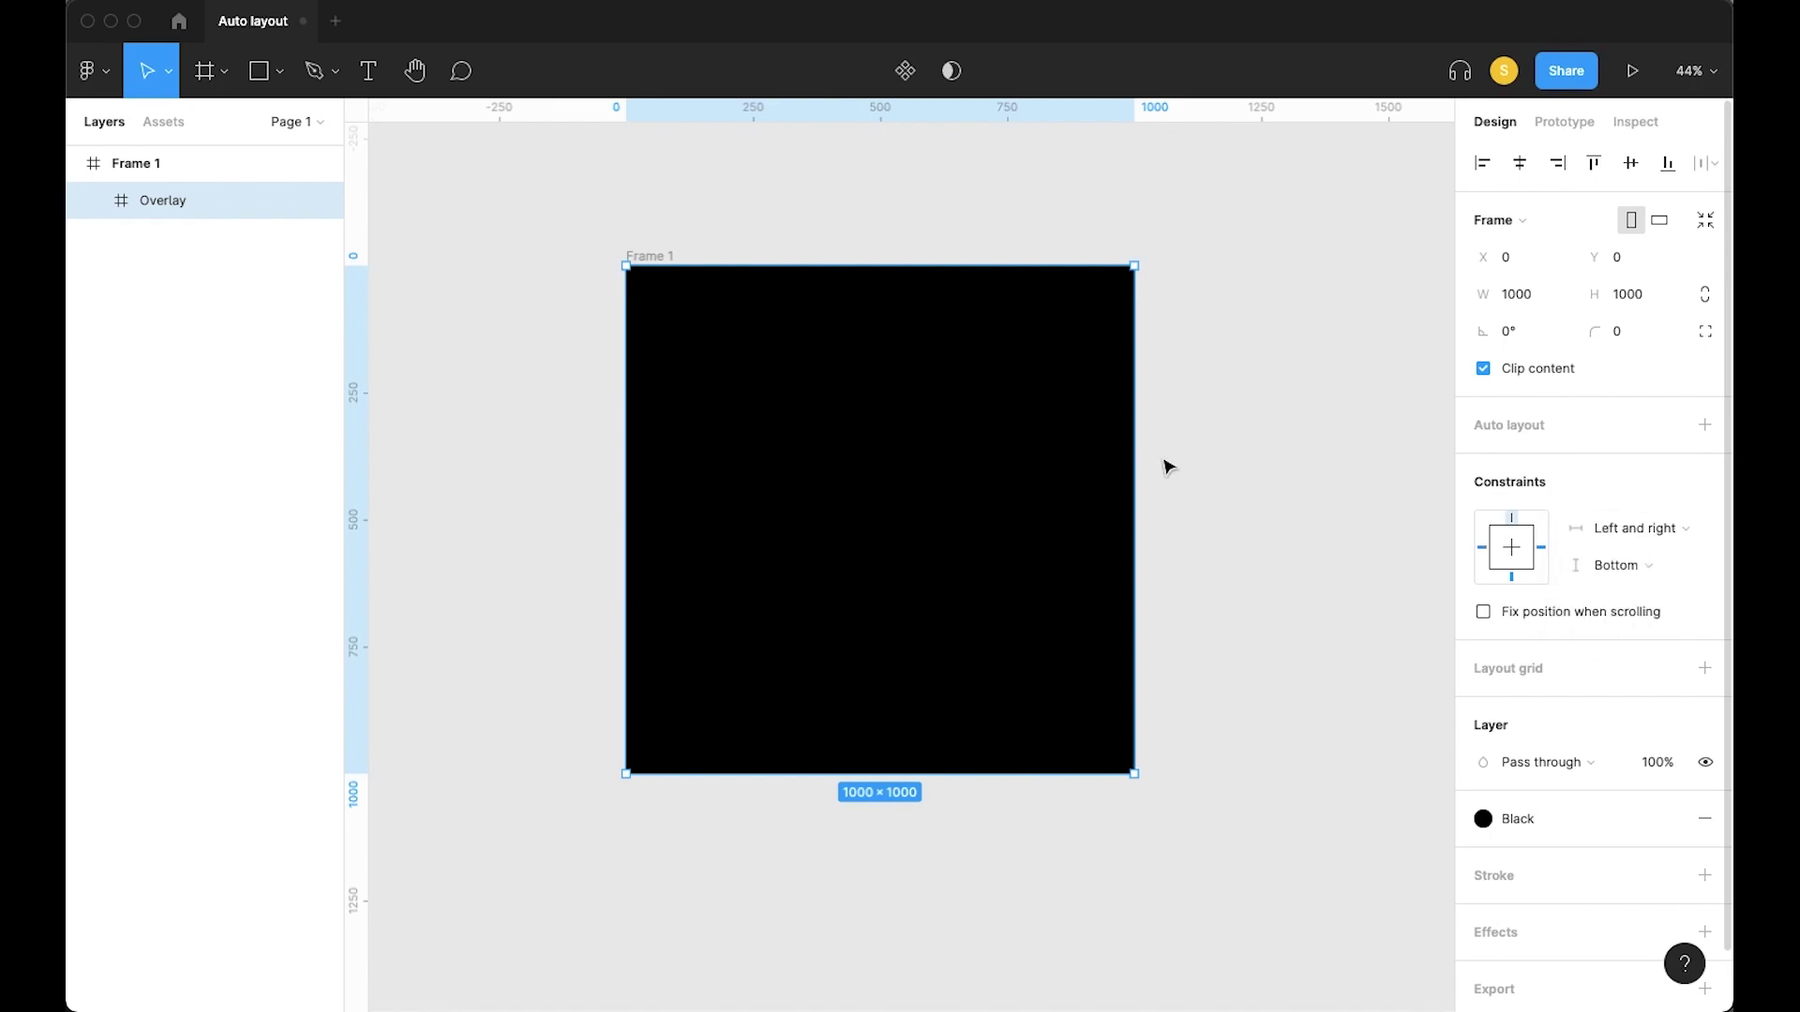
click(660, 255)
drag(1137, 776, 1155, 949)
key(super+z)
Set the Overlay's horizontal constraint to Center, test it by enlarging Frame 1 to about 2779 × 1563, and undo the resize
click(558, 614)
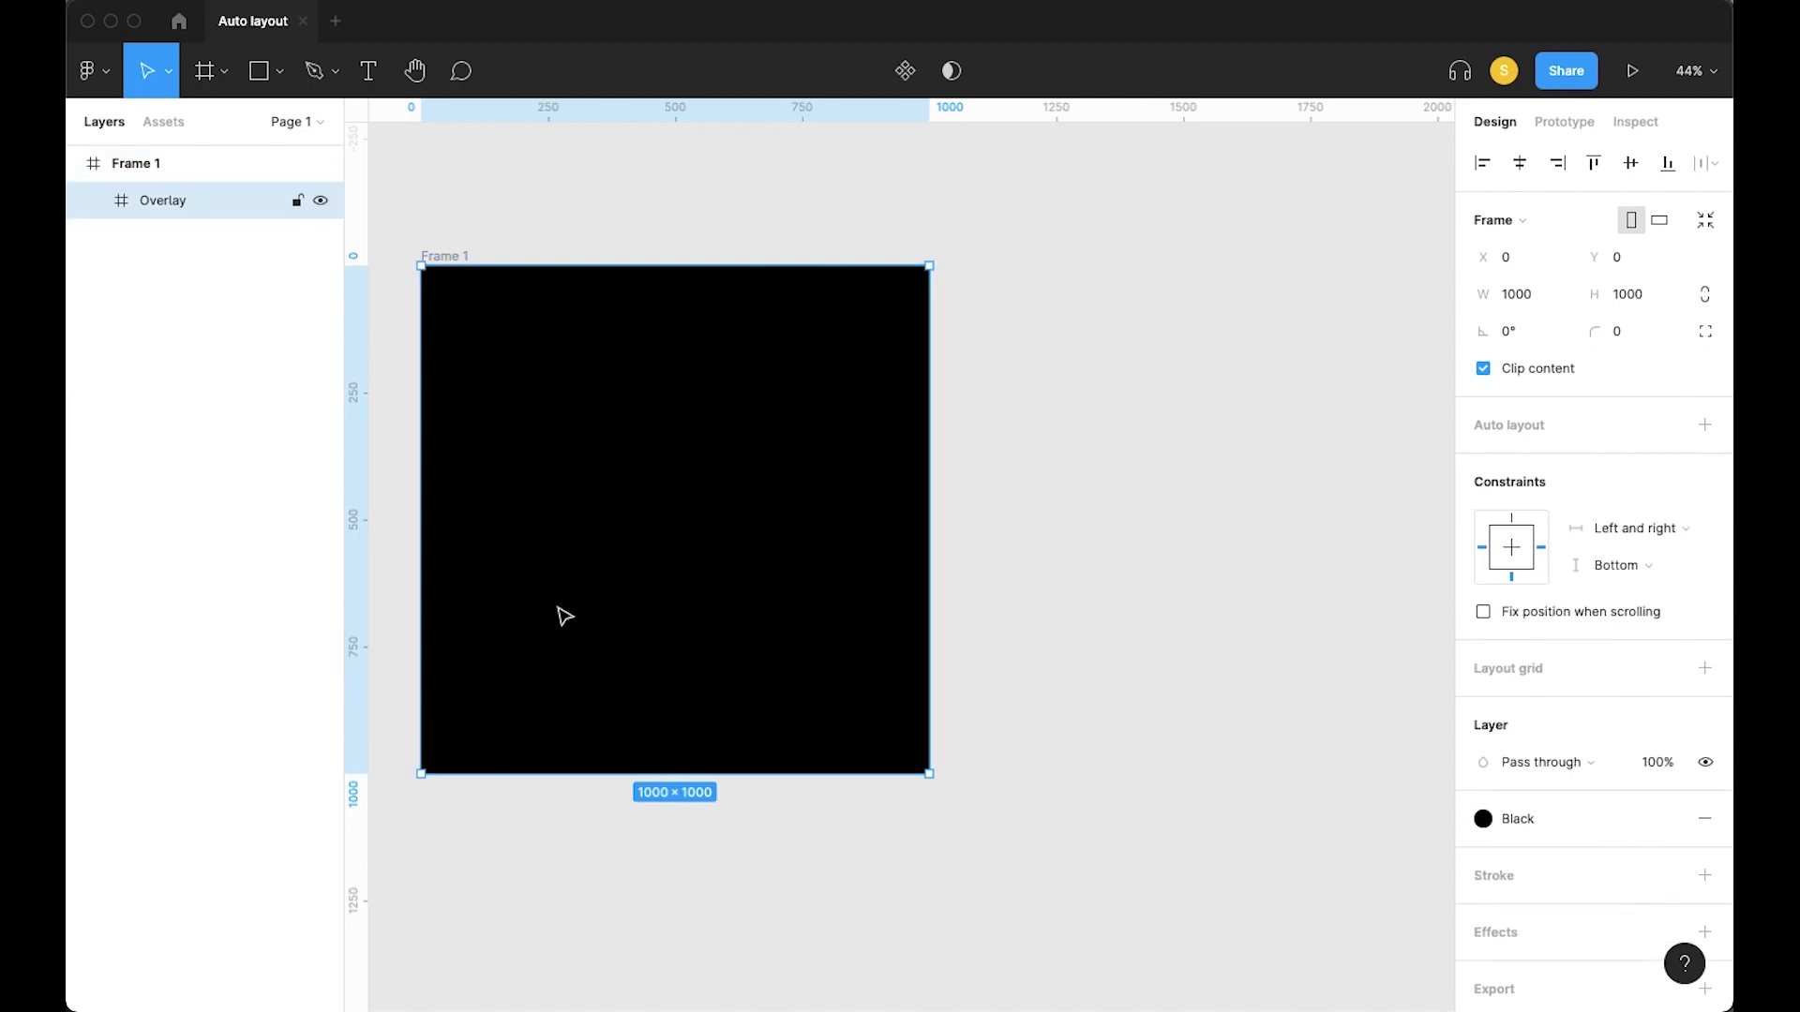
click(1661, 535)
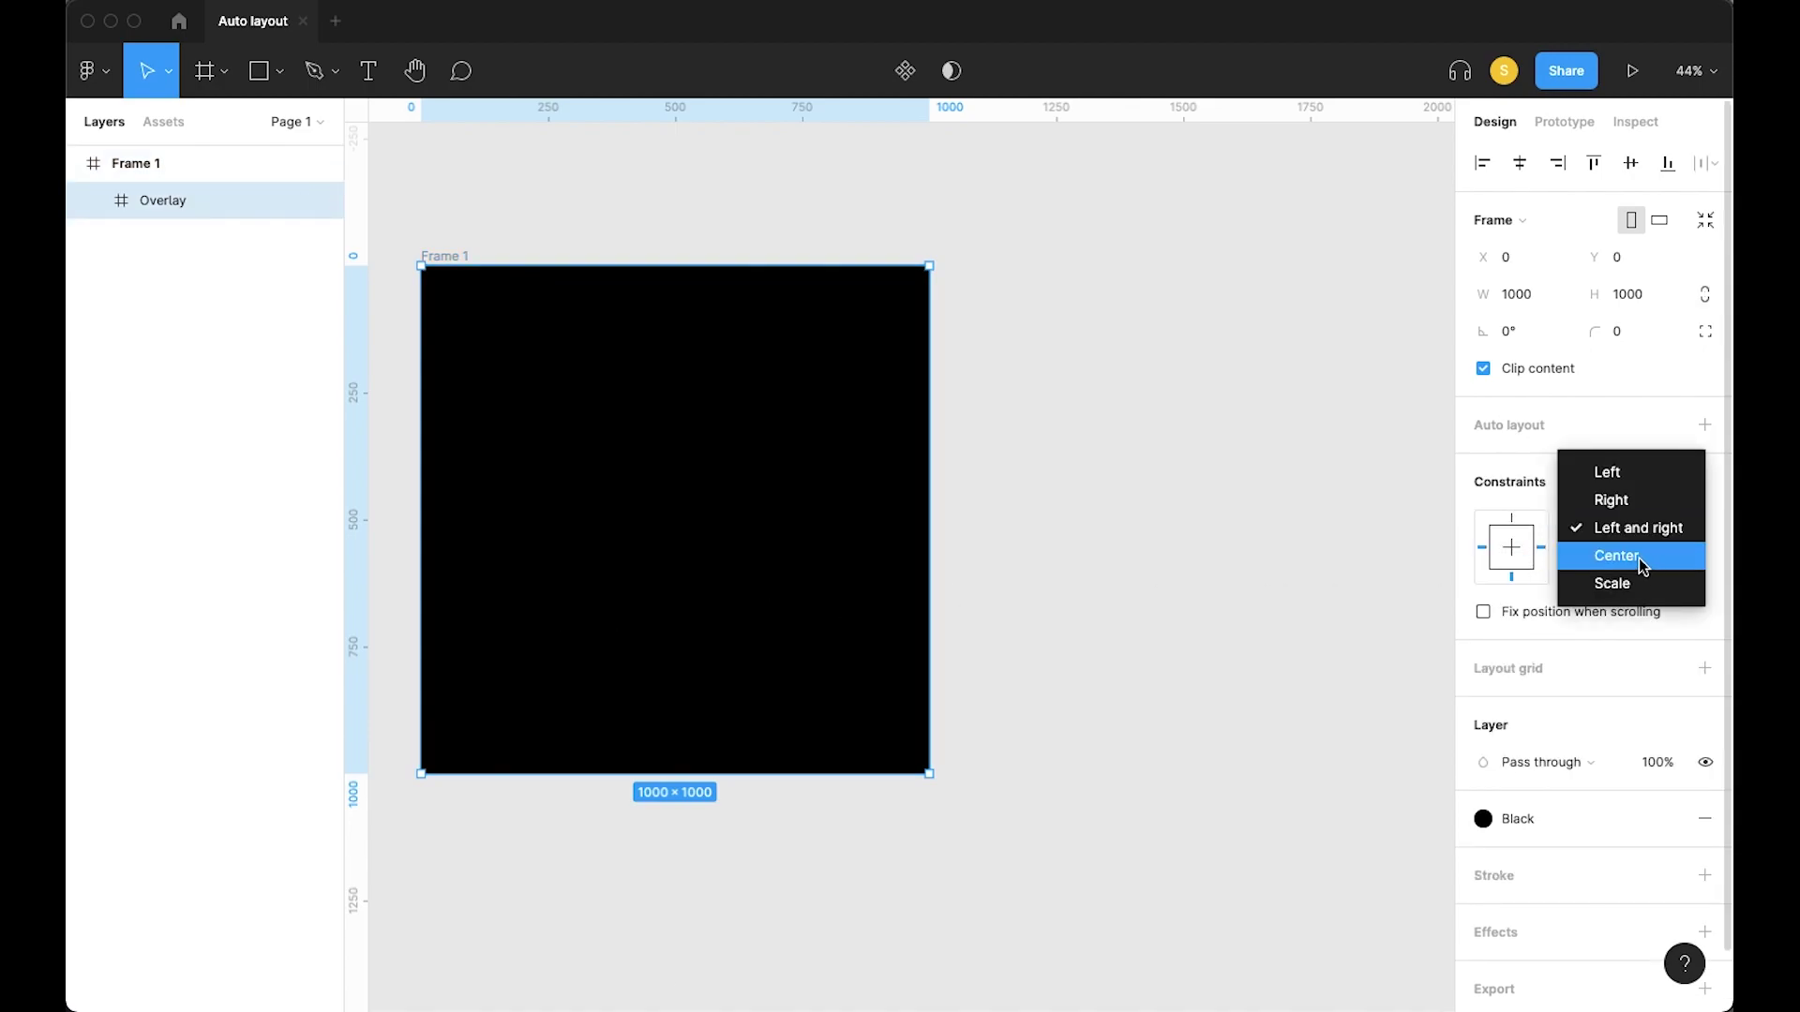
click(1640, 559)
scroll(747, 330, left, 3)
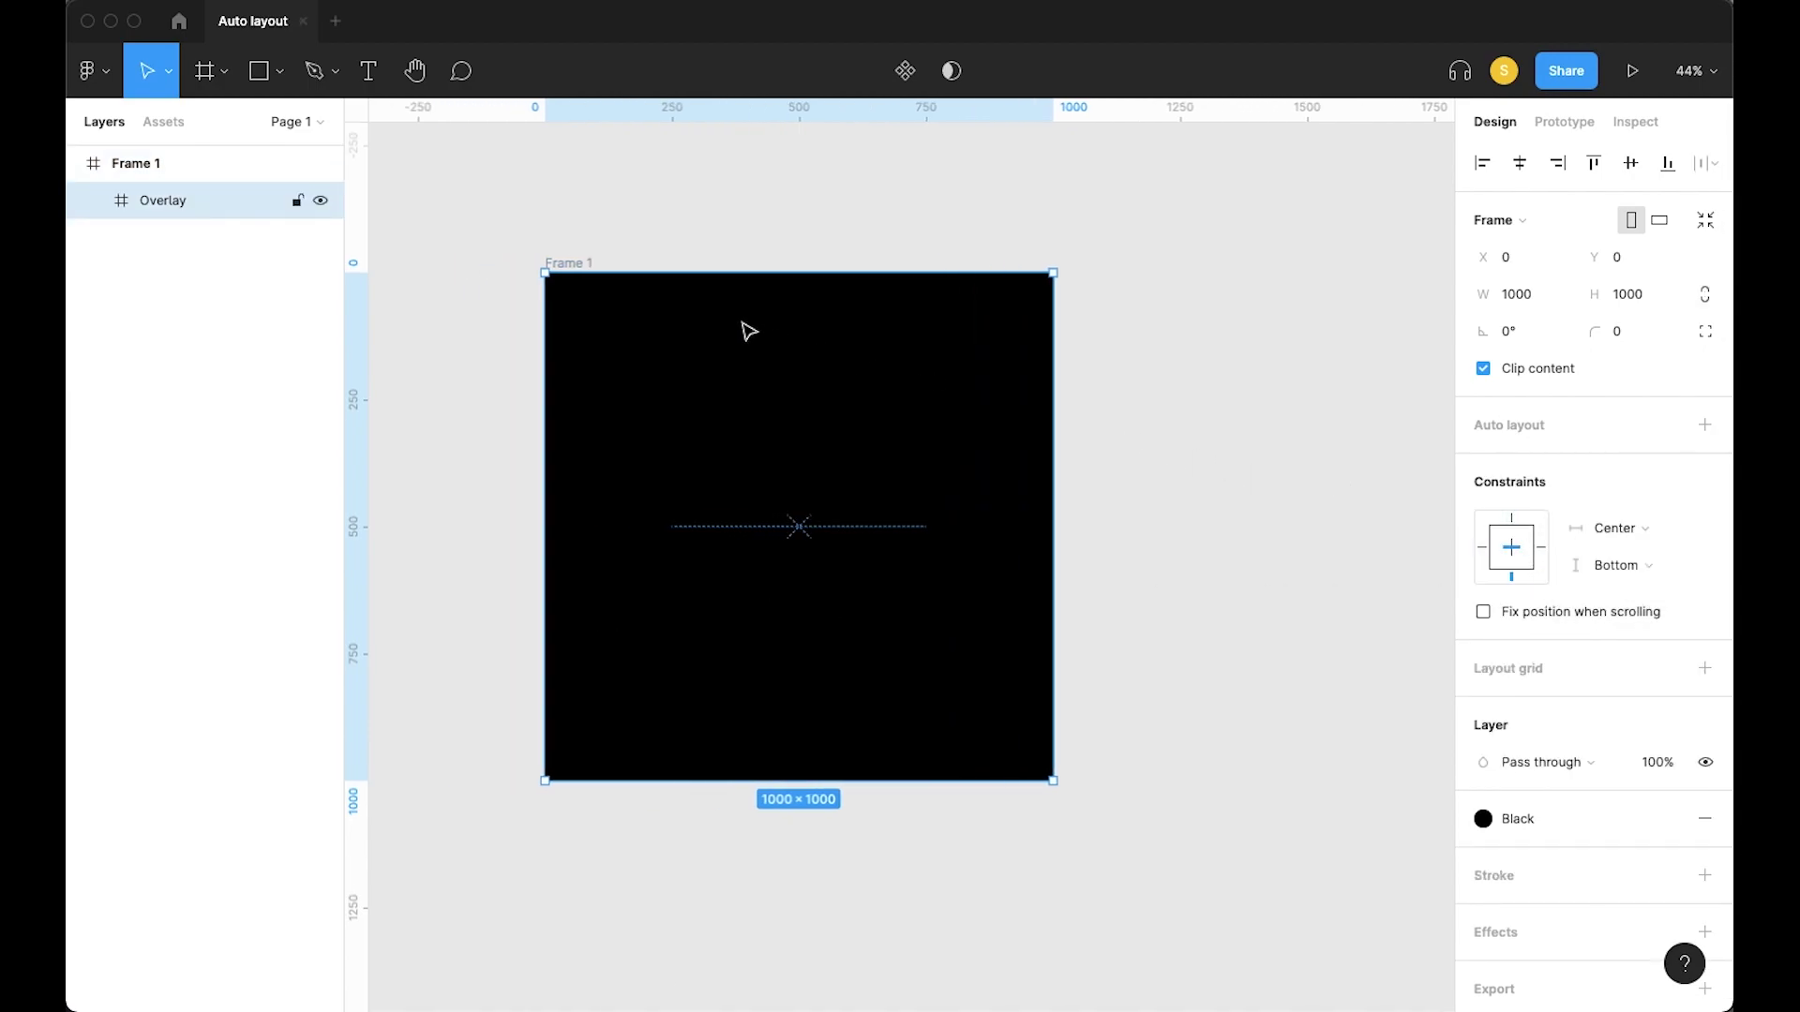
click(583, 263)
drag(1053, 781, 1480, 716)
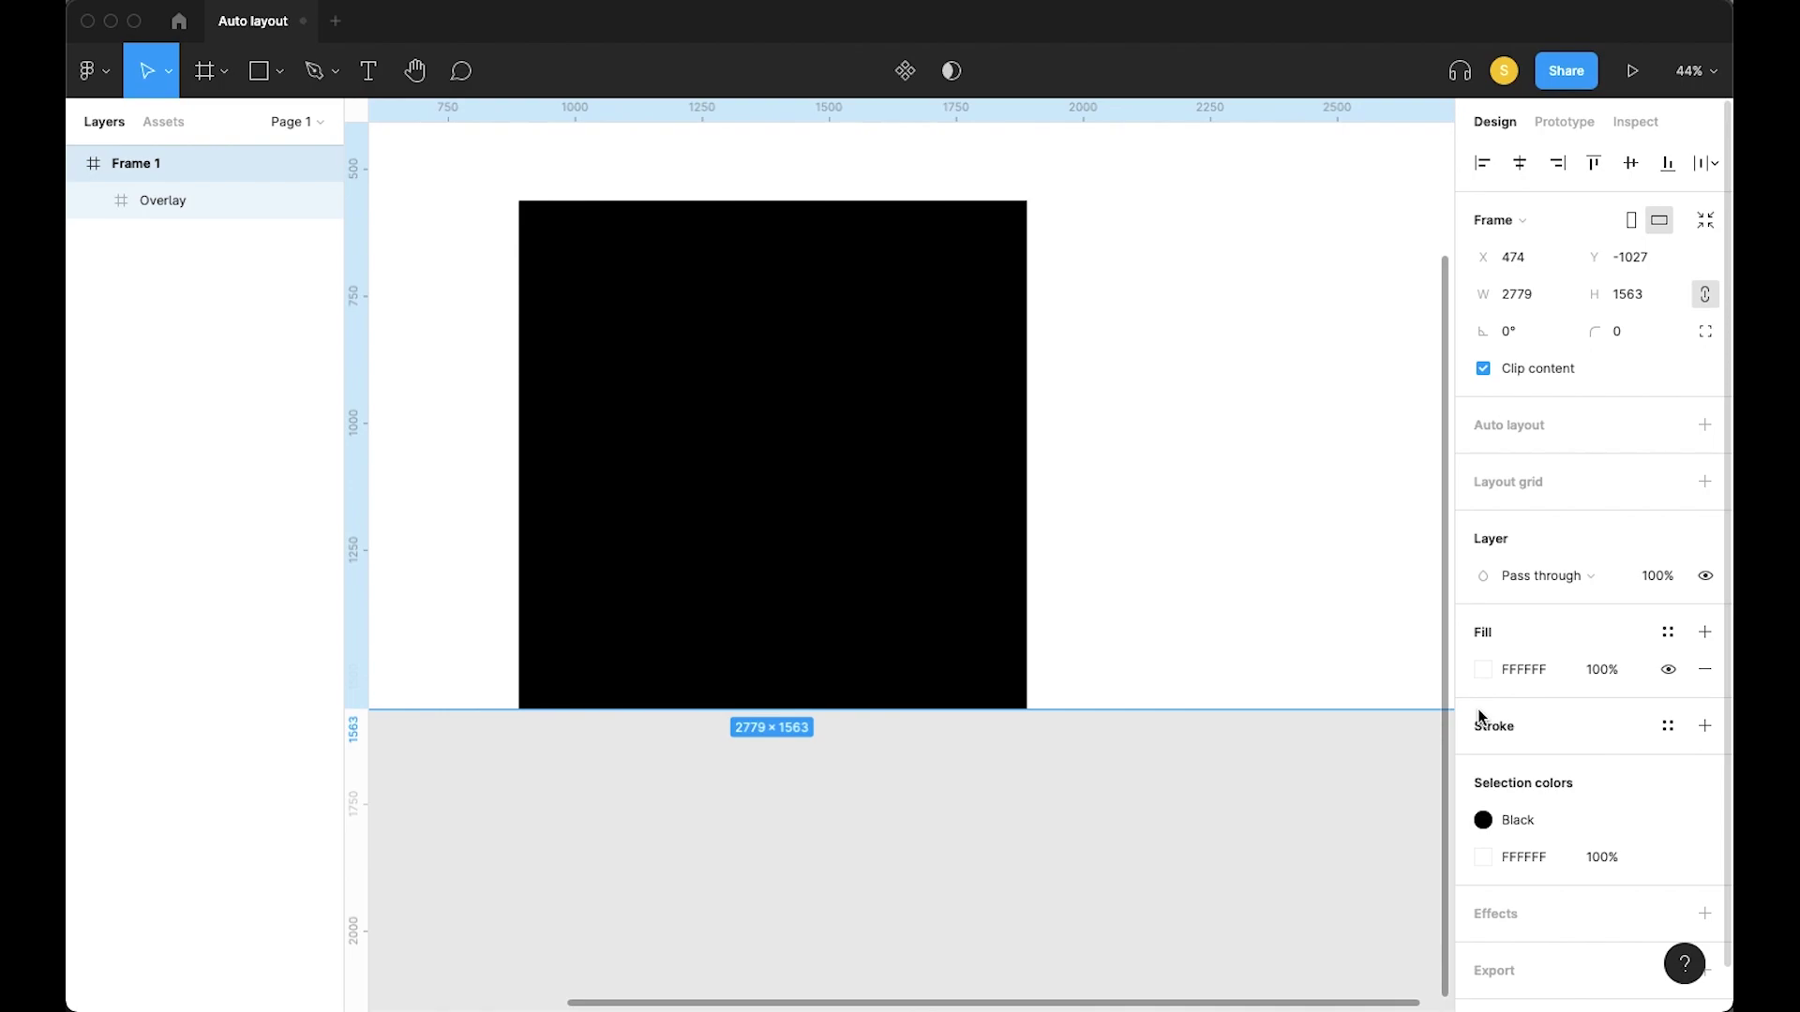
key(ctrl+z)
scroll(703, 516, left, 5)
scroll(703, 516, up, 3)
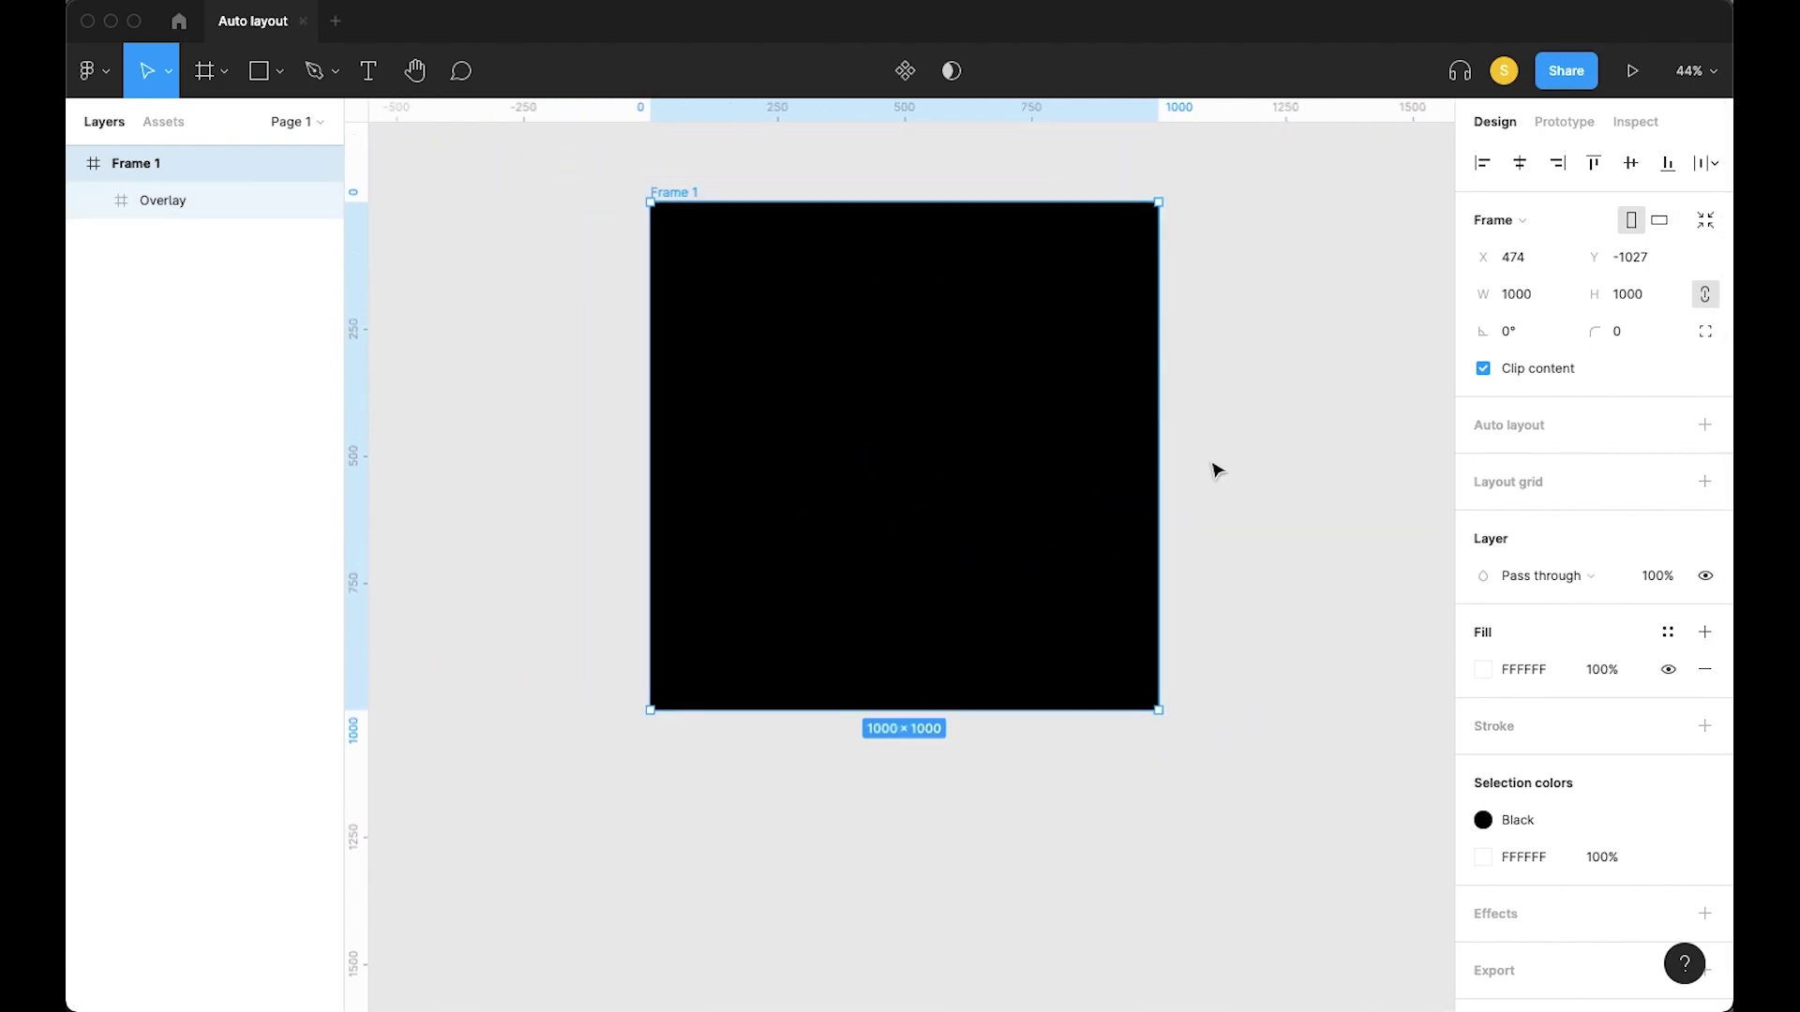
Set the Overlay's horizontal constraint to Scale, test it by enlarging Frame 1, undo the resize, and reselect the Overlay
key(Return)
click(1627, 527)
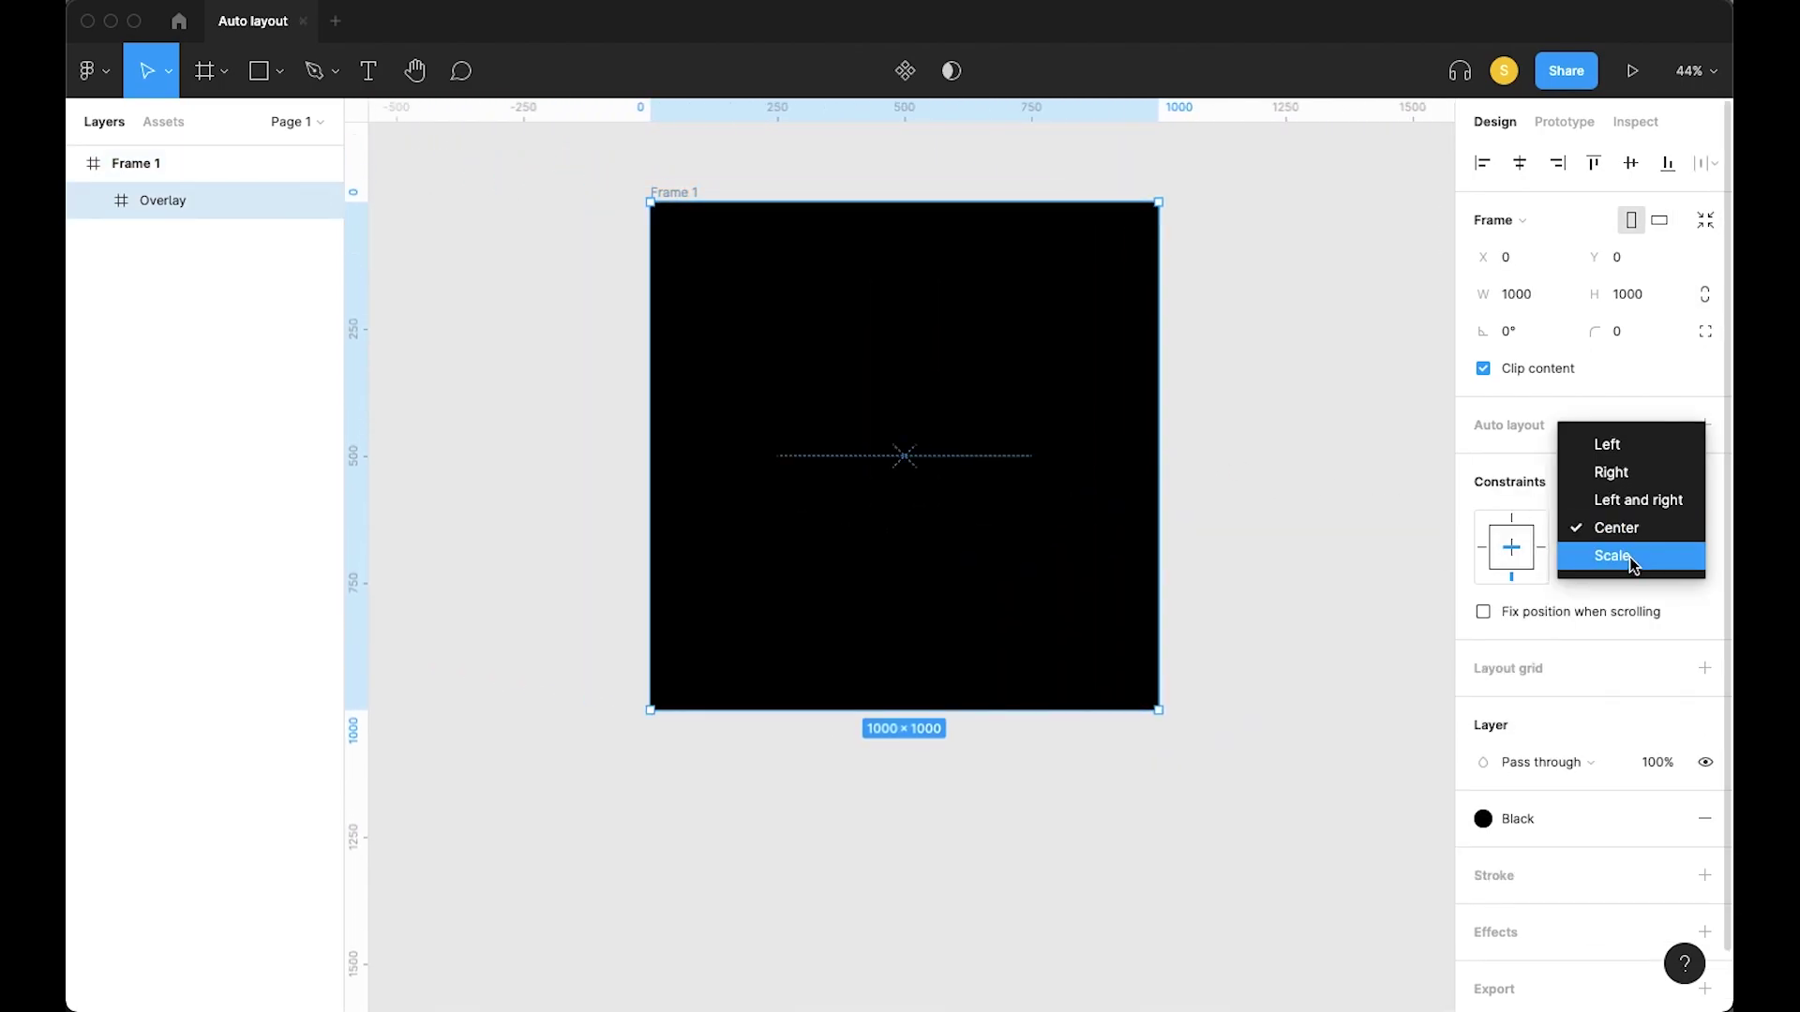
click(1612, 555)
scroll(1212, 554, right, 2)
scroll(1213, 554, down, 1)
click(596, 169)
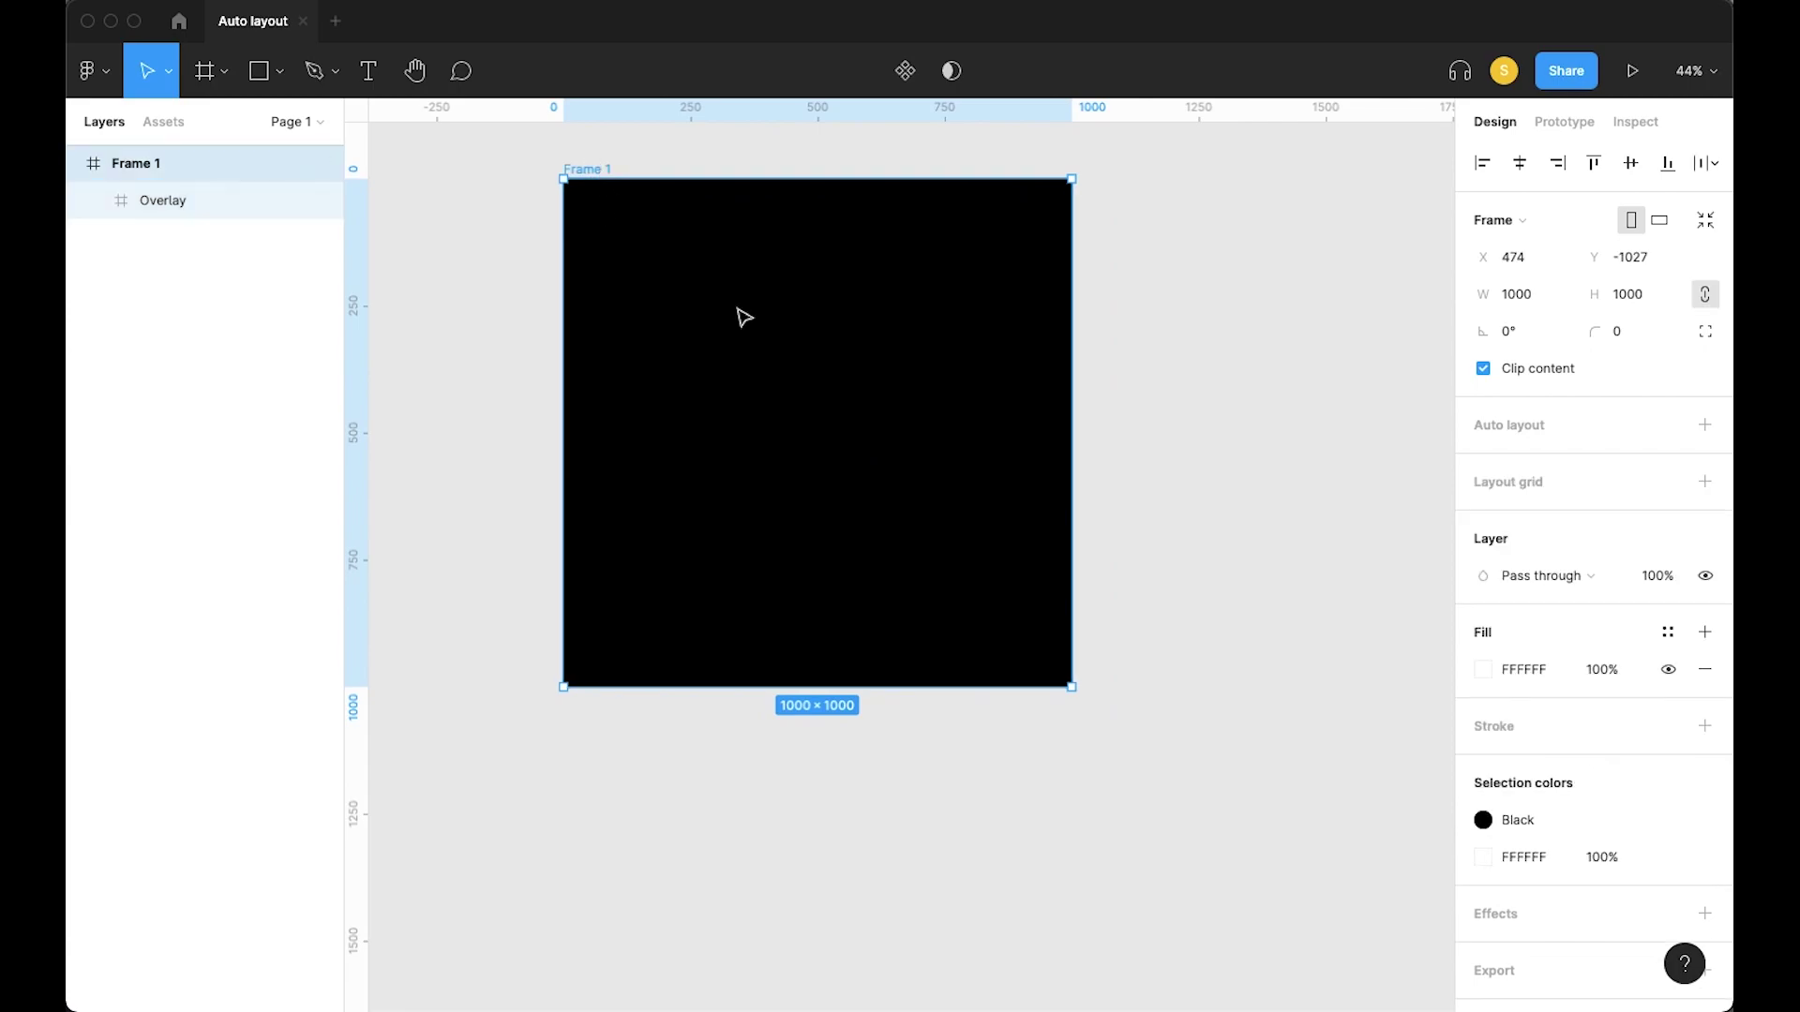
drag(1072, 687, 1419, 803)
key(super+z)
click(994, 560)
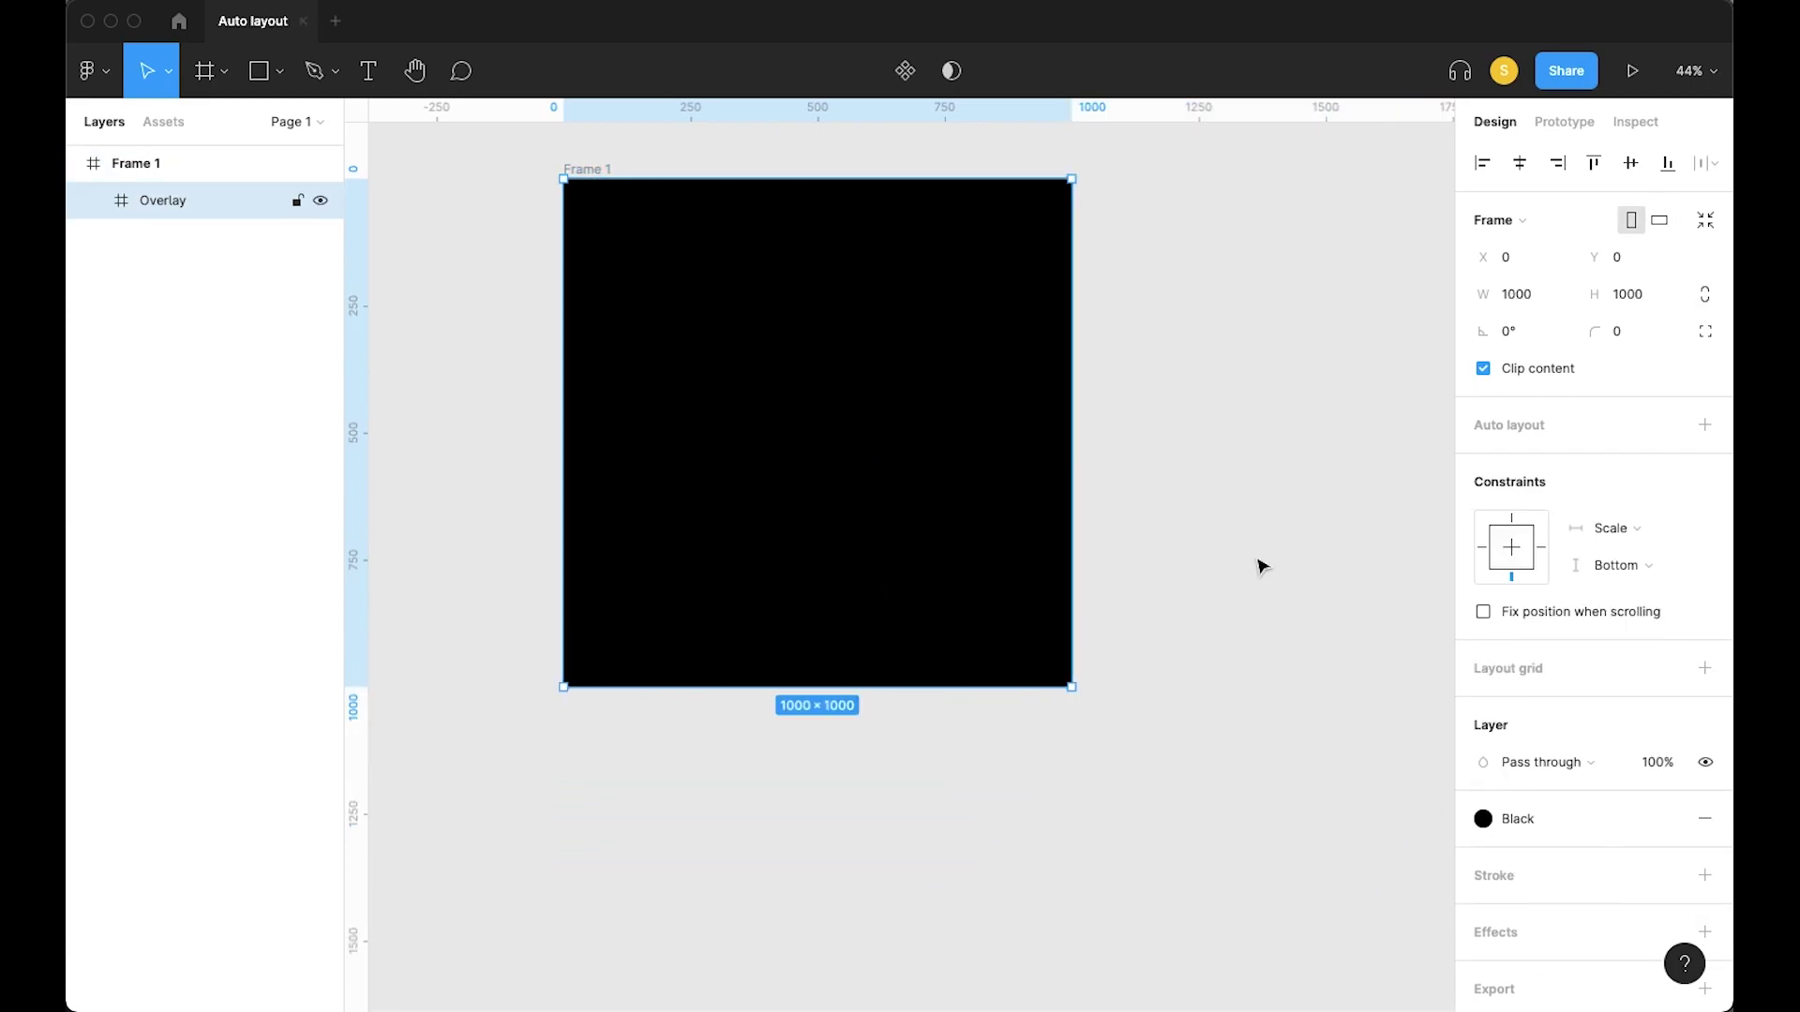
Set the Overlay's vertical constraint to Scale and test it by enlarging Frame 1 to about 1814 × 1187
click(1636, 564)
click(1636, 647)
click(1318, 570)
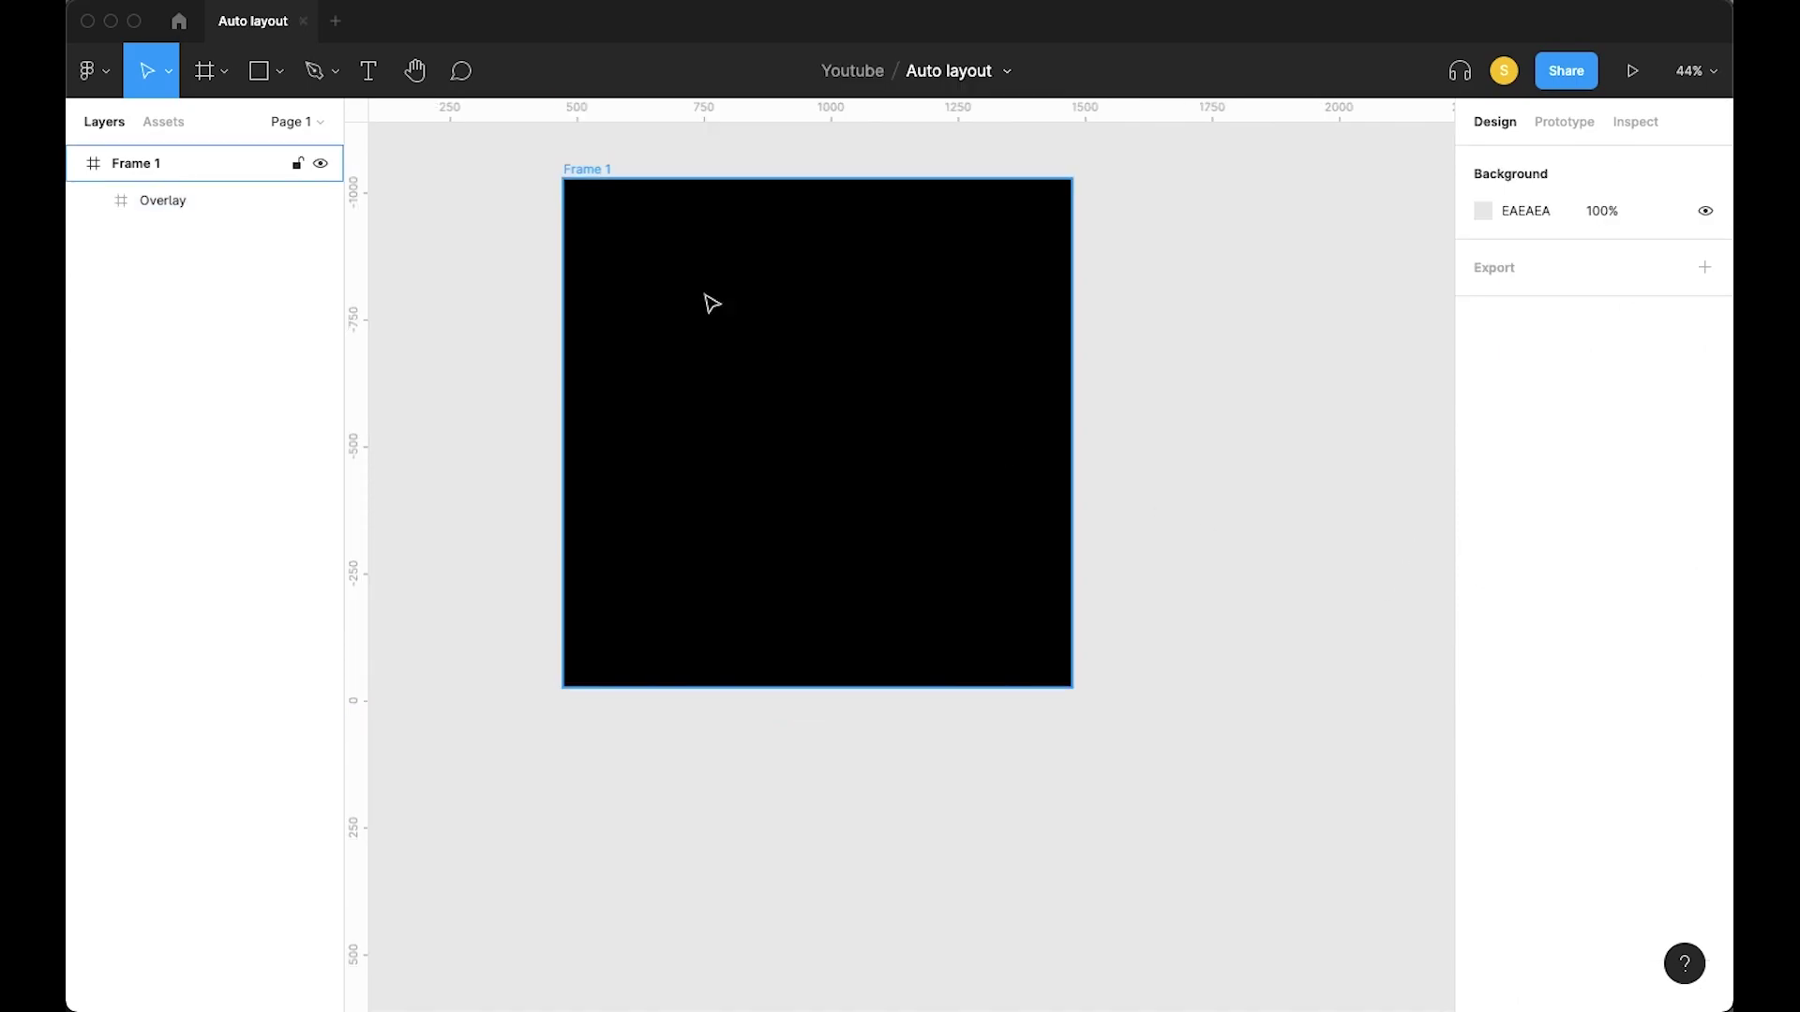
click(592, 173)
drag(1072, 687, 1221, 852)
scroll(1269, 743, down, 5)
key(ctrl+z)
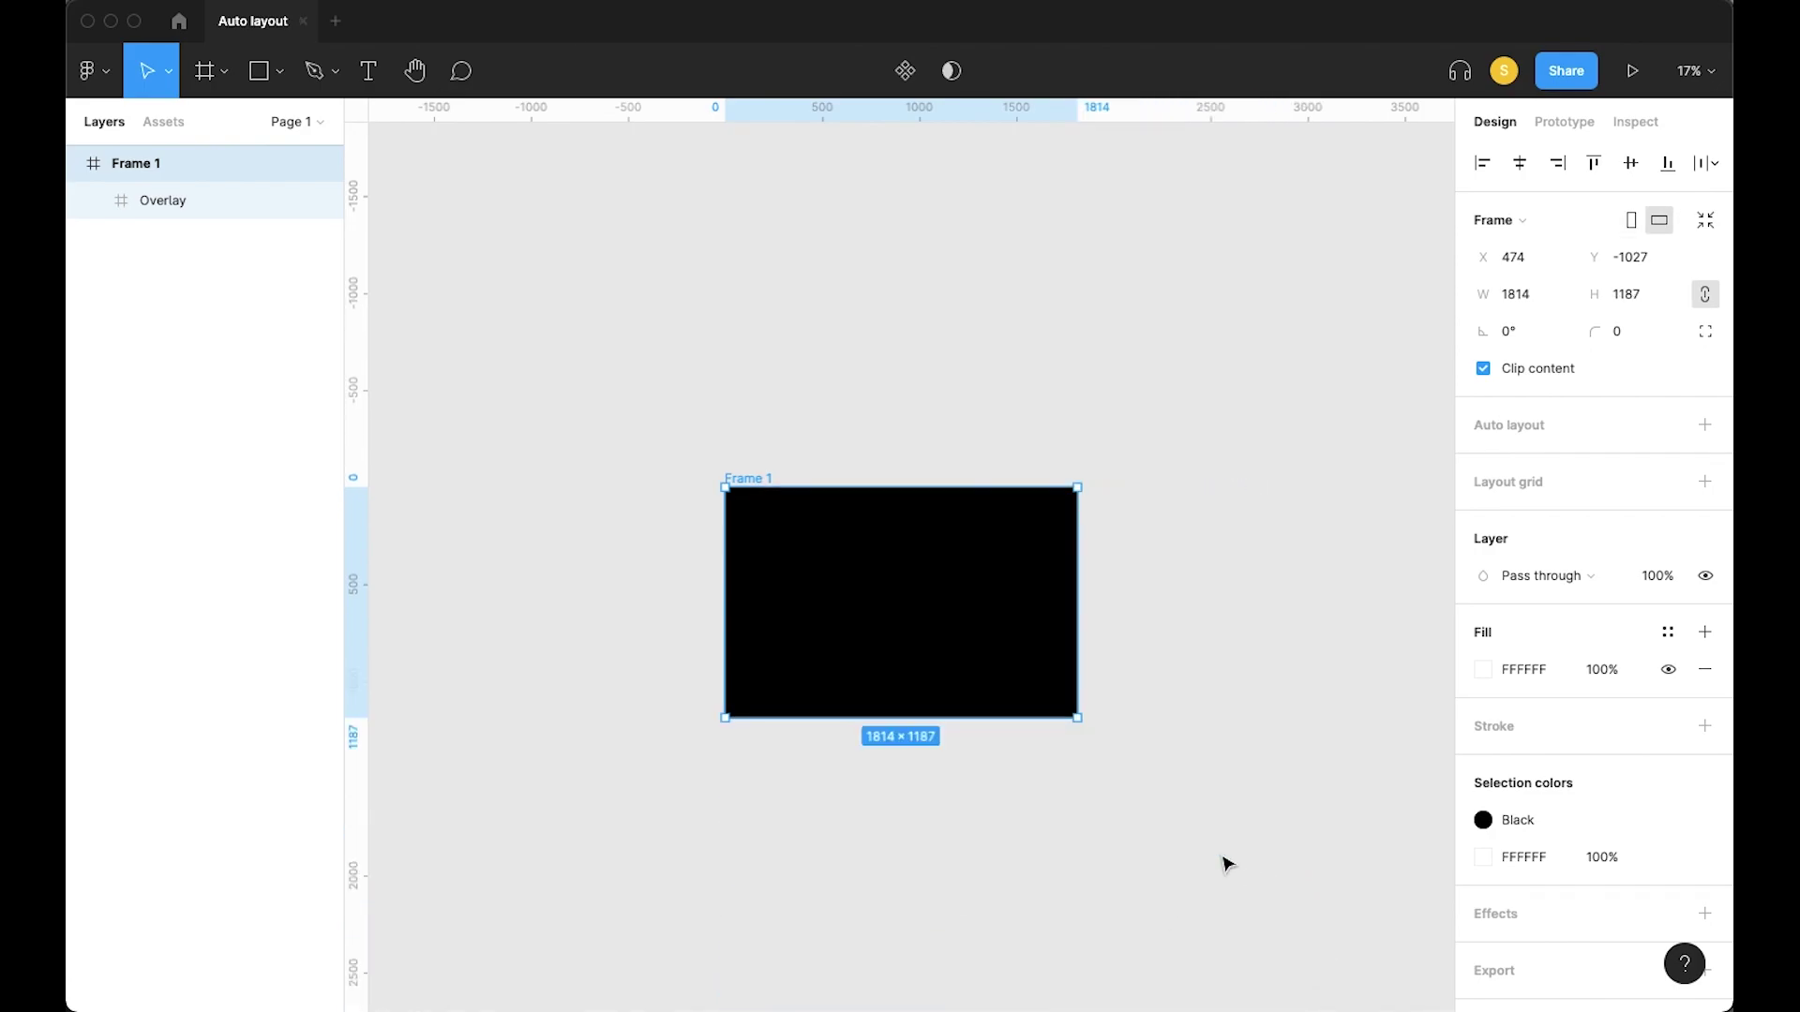
Delete the Overlay from Frame 1 and set the frame's width and height to 1000 each
click(925, 674)
key(Delete)
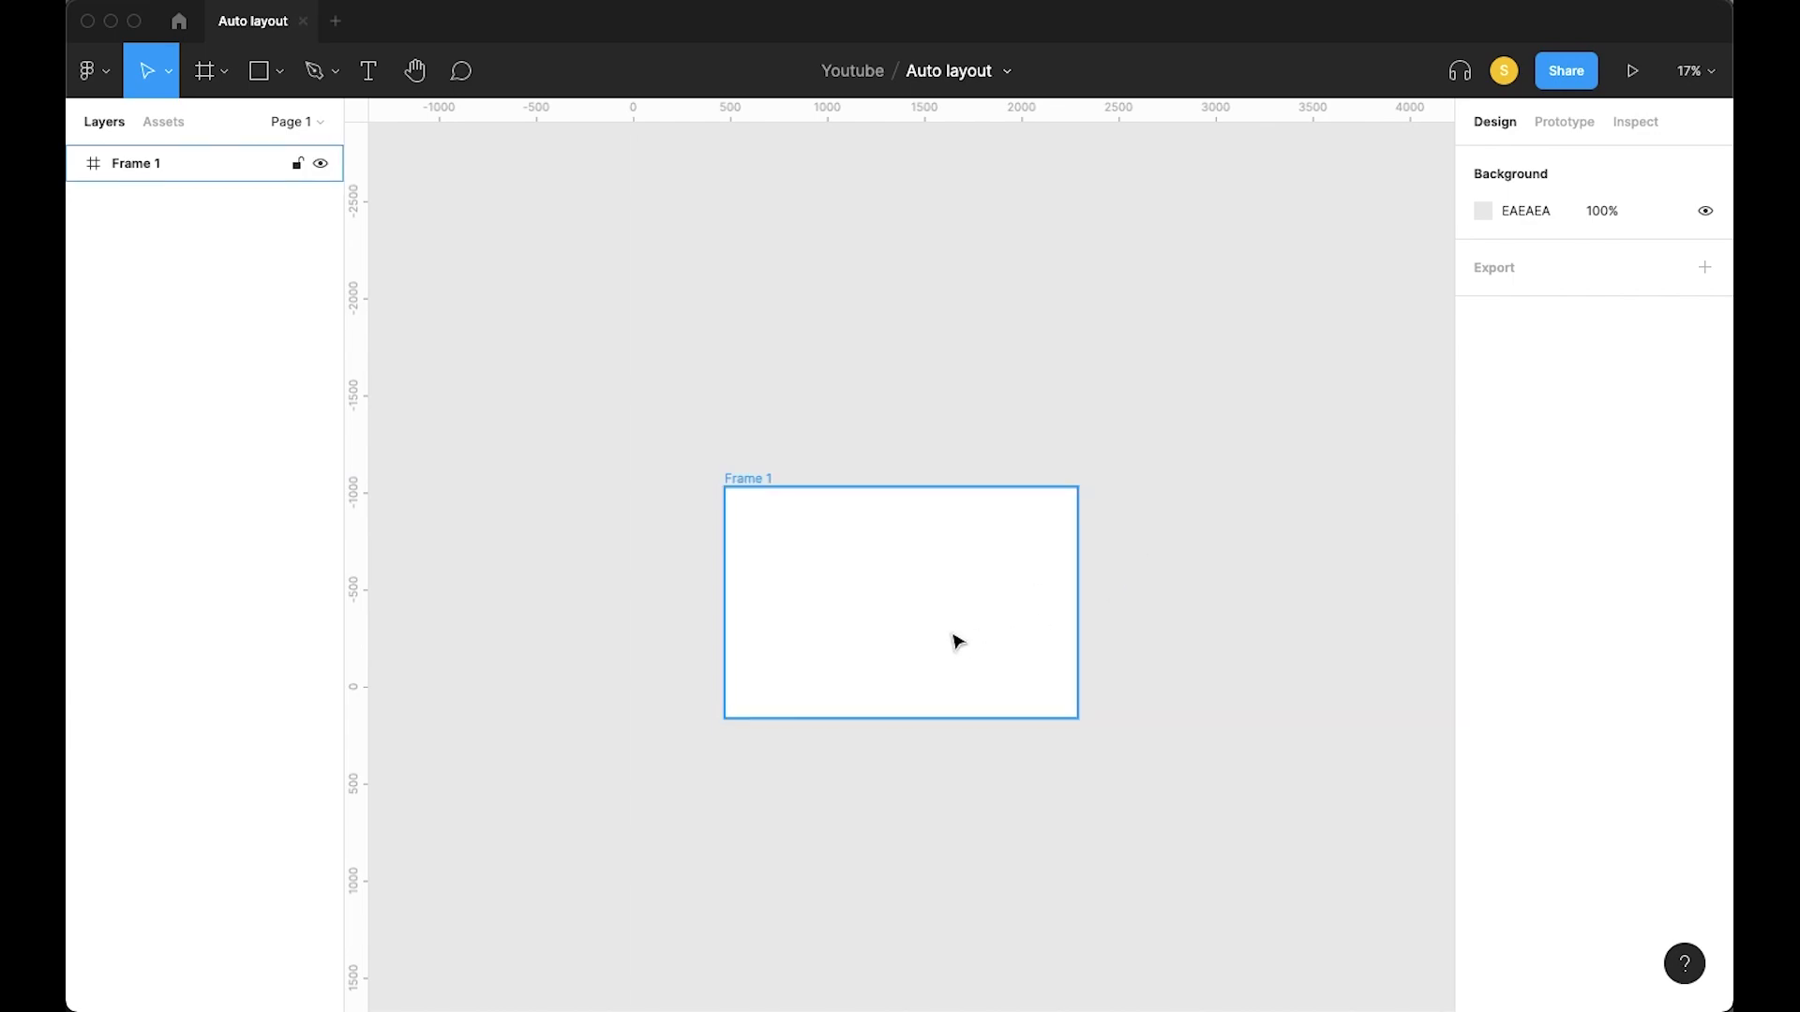
click(956, 641)
click(1515, 293)
text(10)
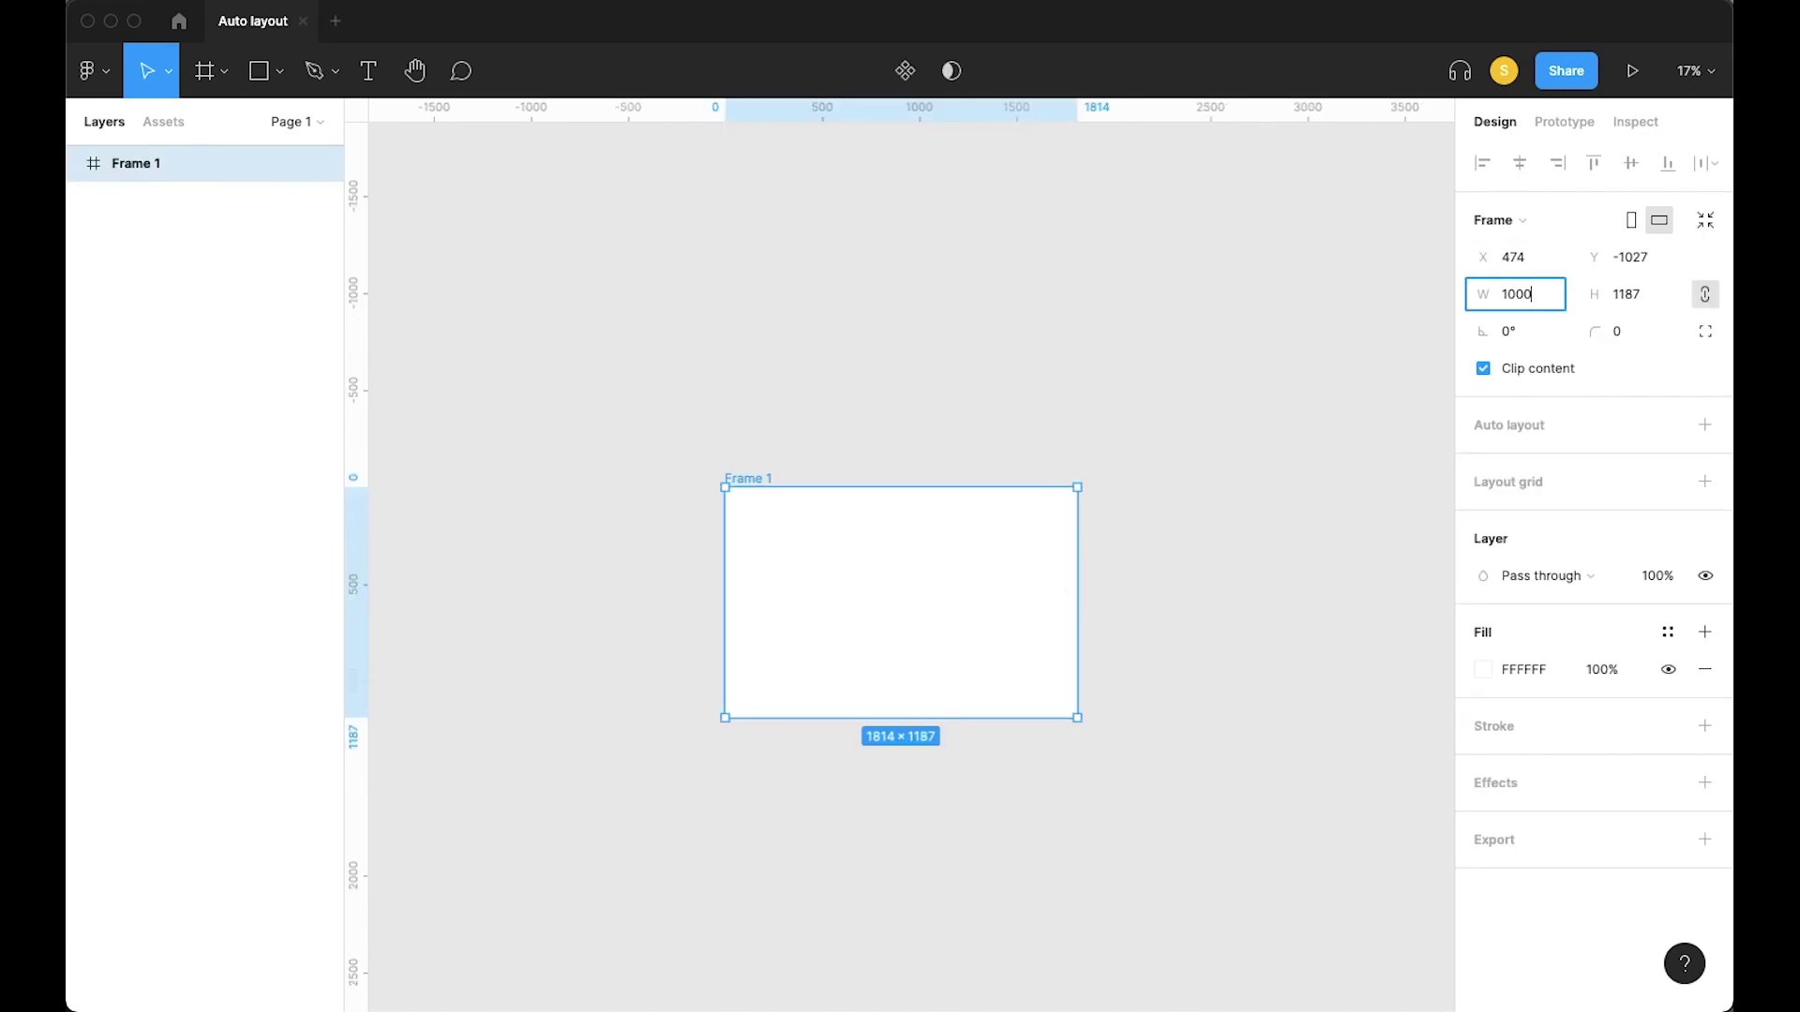
text(00)
key(Return)
click(1702, 300)
click(1647, 302)
text(1)
key(Return)
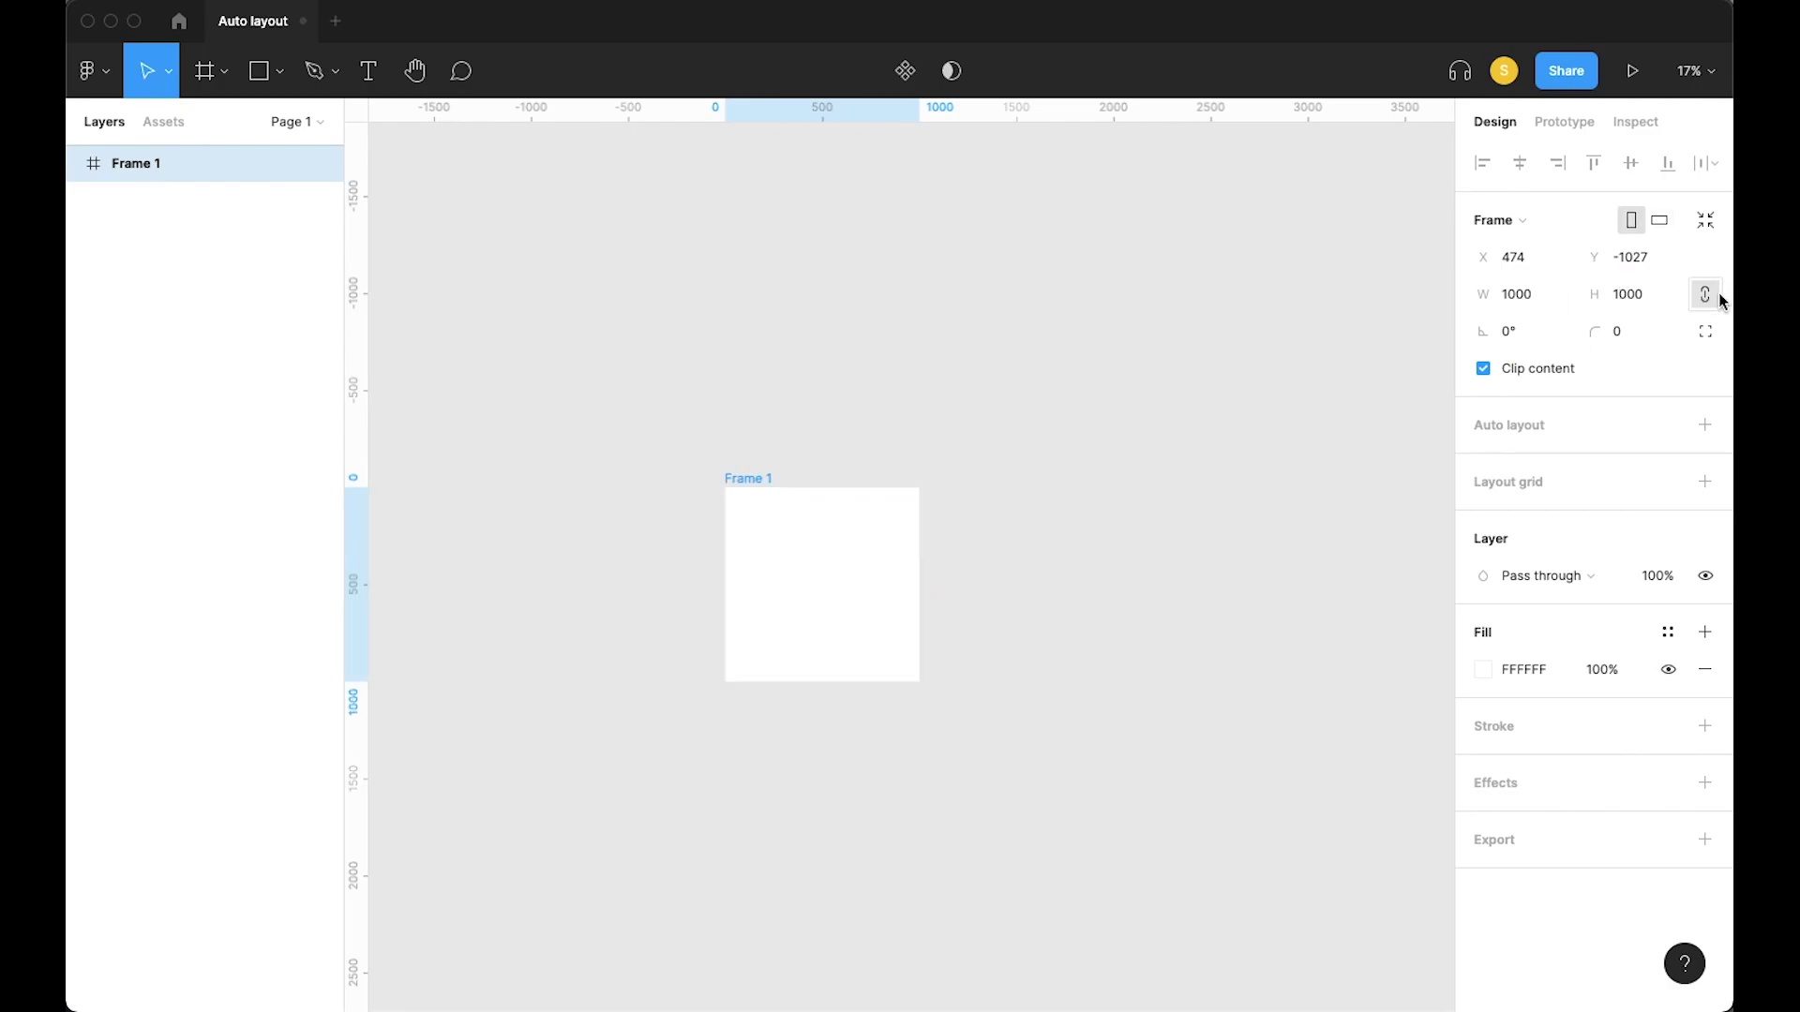
Add a text layer reading "Create an Account" near the middle of Frame 1
click(1350, 450)
scroll(968, 663, left, 5)
scroll(968, 663, up, 6)
scroll(1022, 573, right, 4)
scroll(988, 613, up, 3)
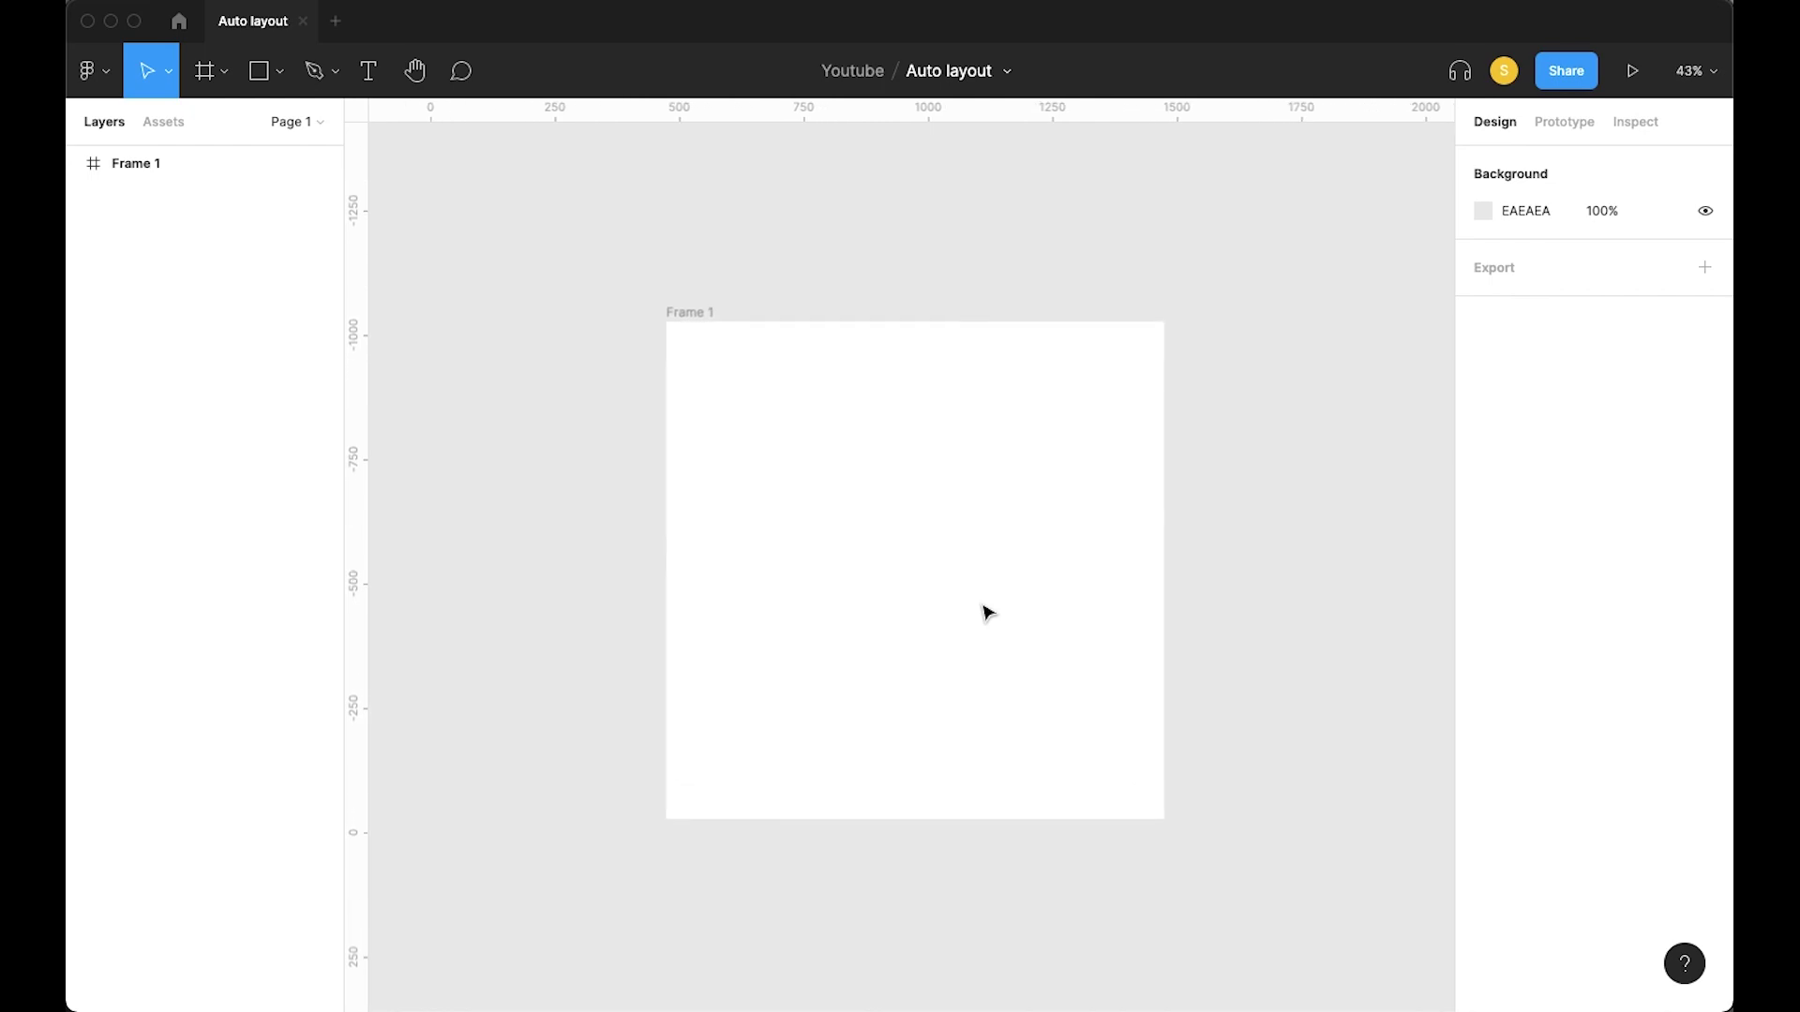
scroll(941, 566, up, 3)
scroll(940, 566, left, 1)
key(t)
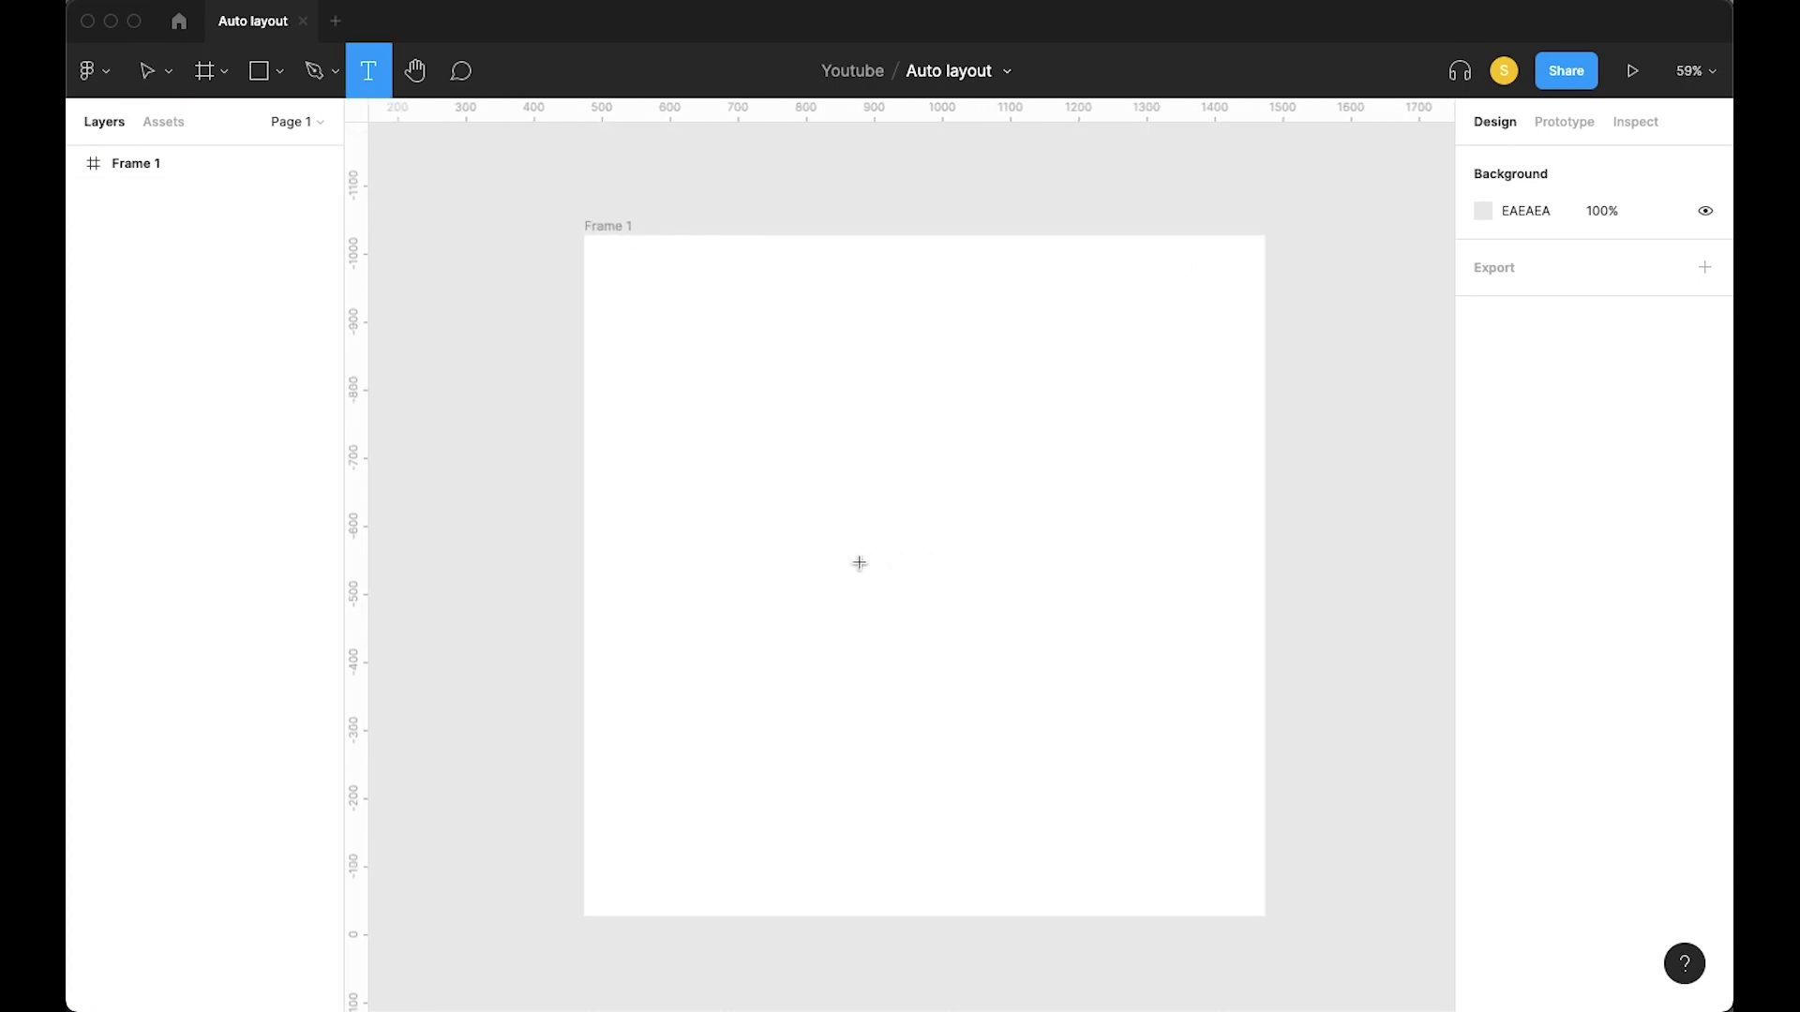
click(860, 562)
text(Create an Account)
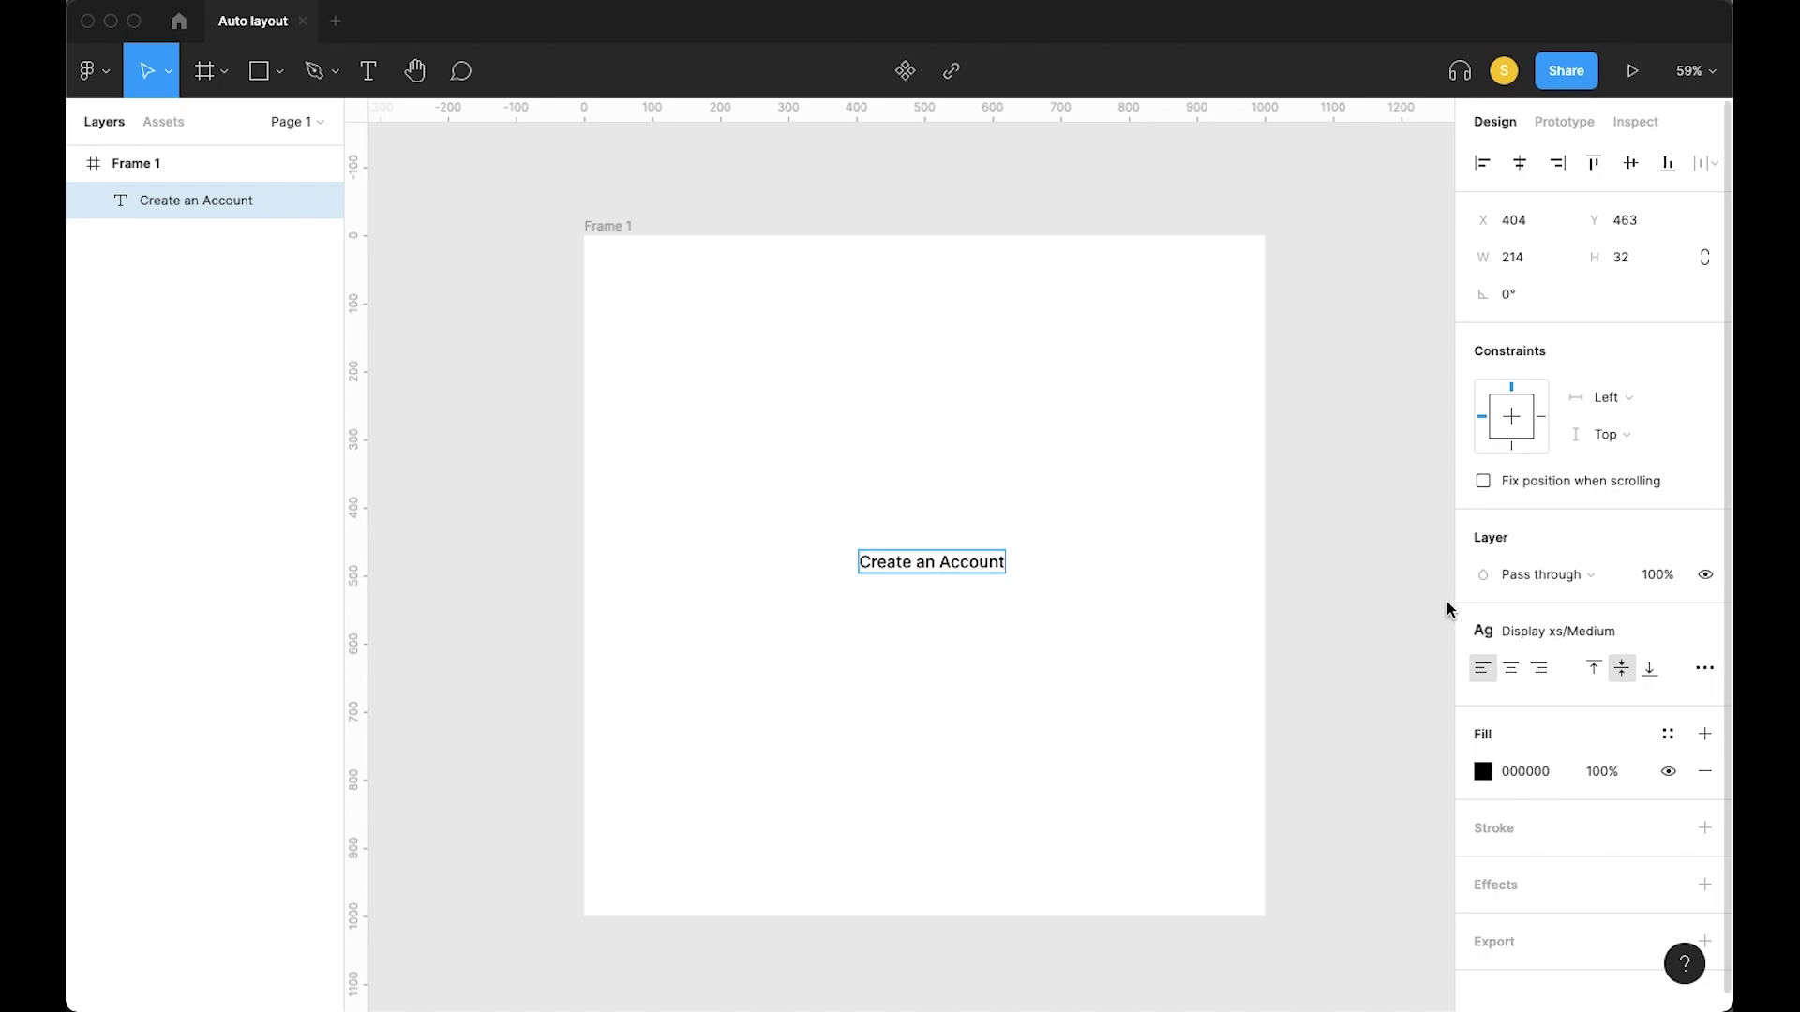
key(Escape)
Apply the Display sm/Semibold text style to the "Create an Account" heading
click(1574, 638)
scroll(1555, 733, up, 5)
click(1548, 952)
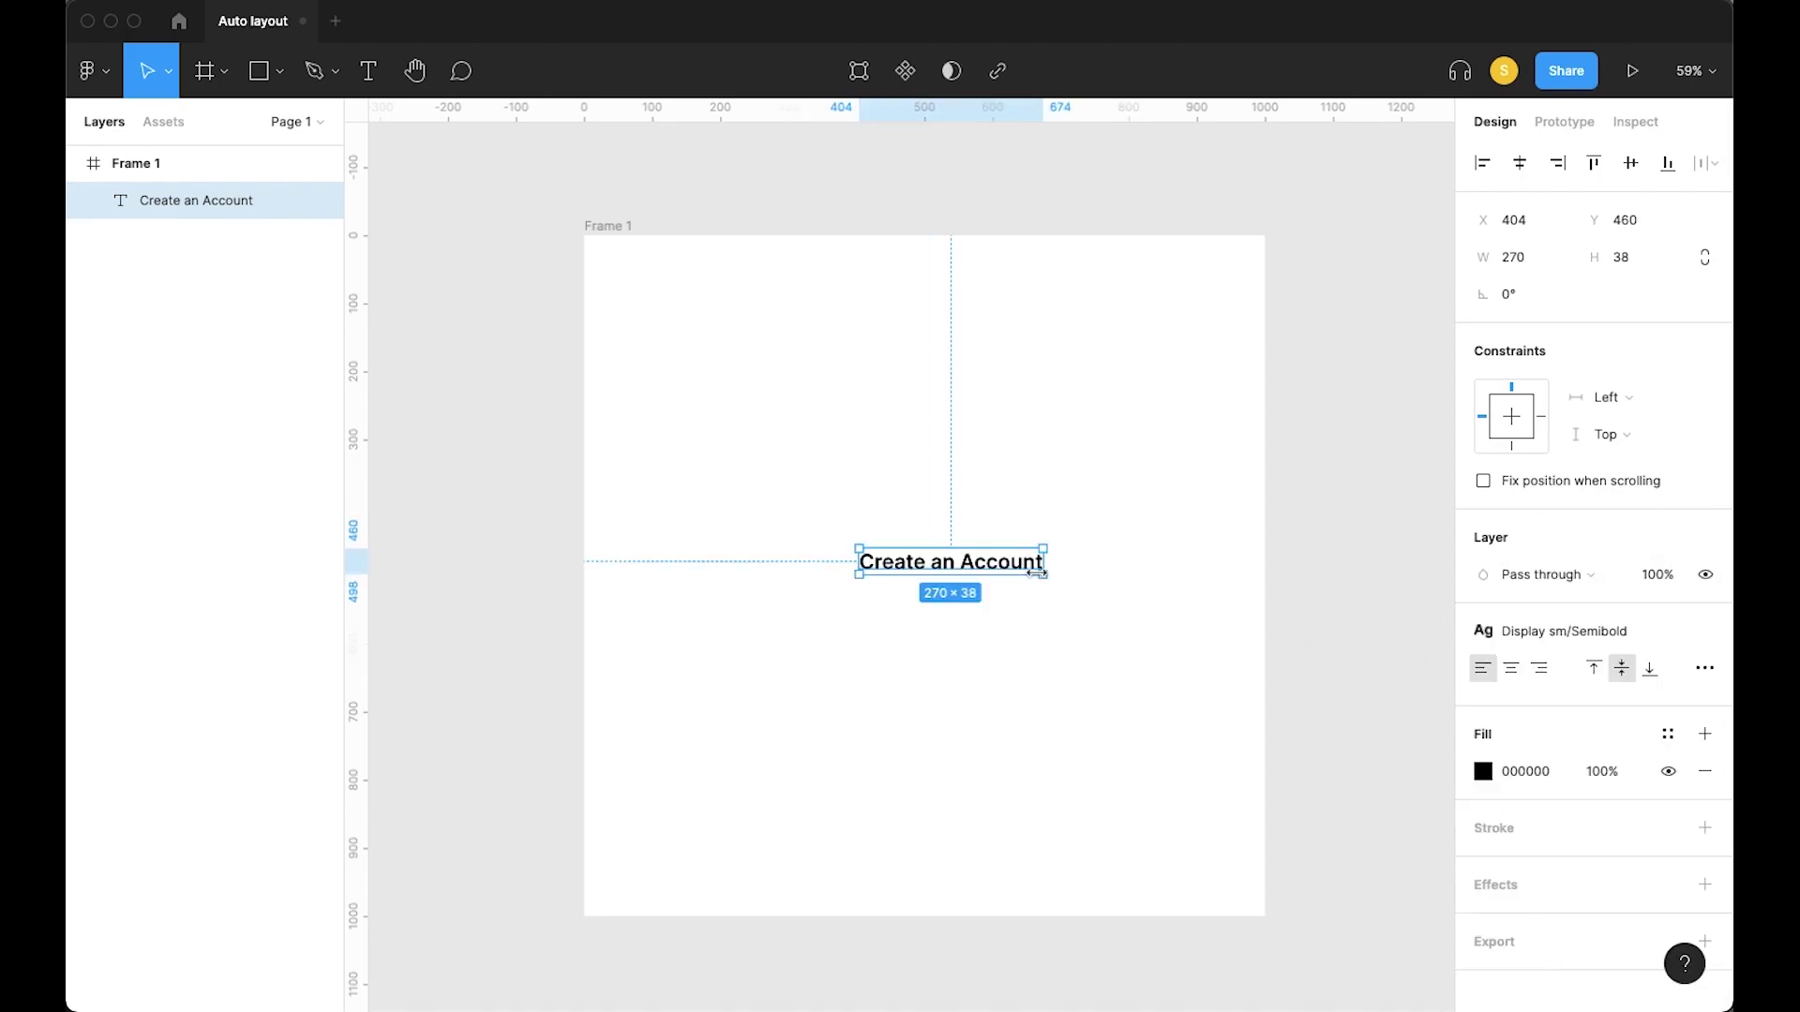
Move the heading into the upper part of Frame 1, centred horizontally at about X 365, Y 259, and keep it selected
drag(982, 576, 966, 457)
drag(948, 441, 954, 441)
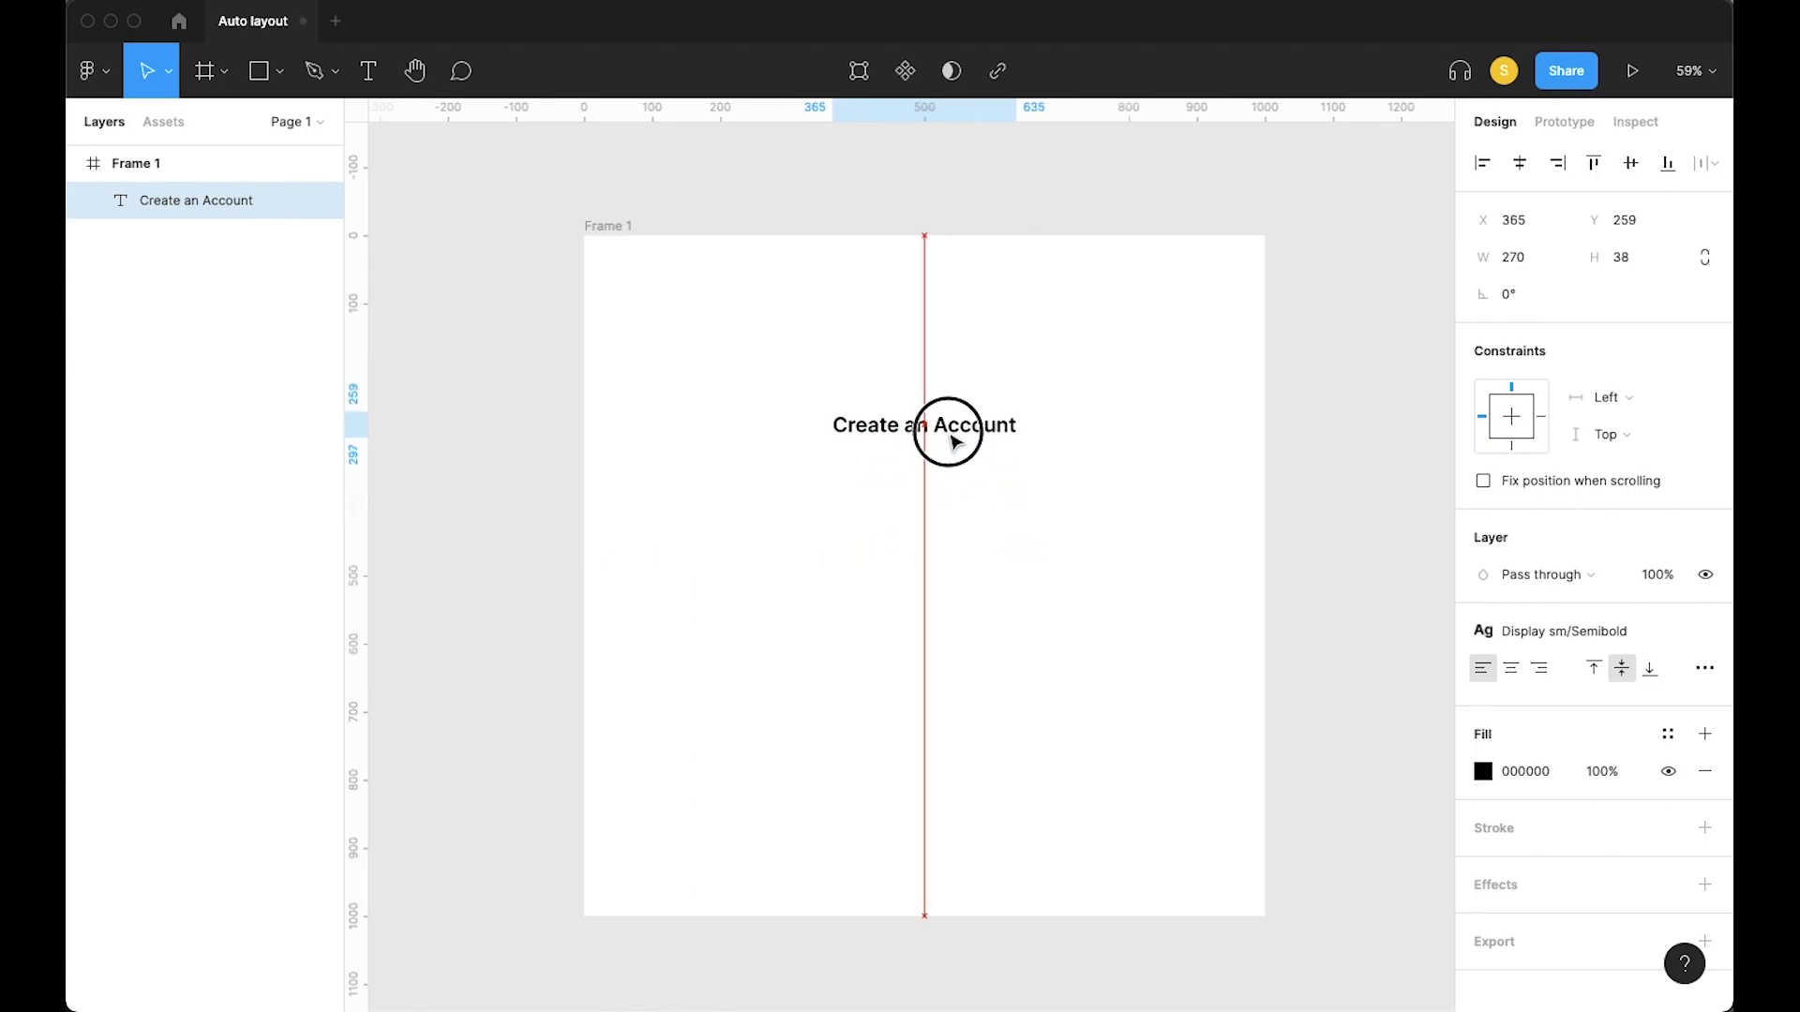
click(936, 487)
click(938, 438)
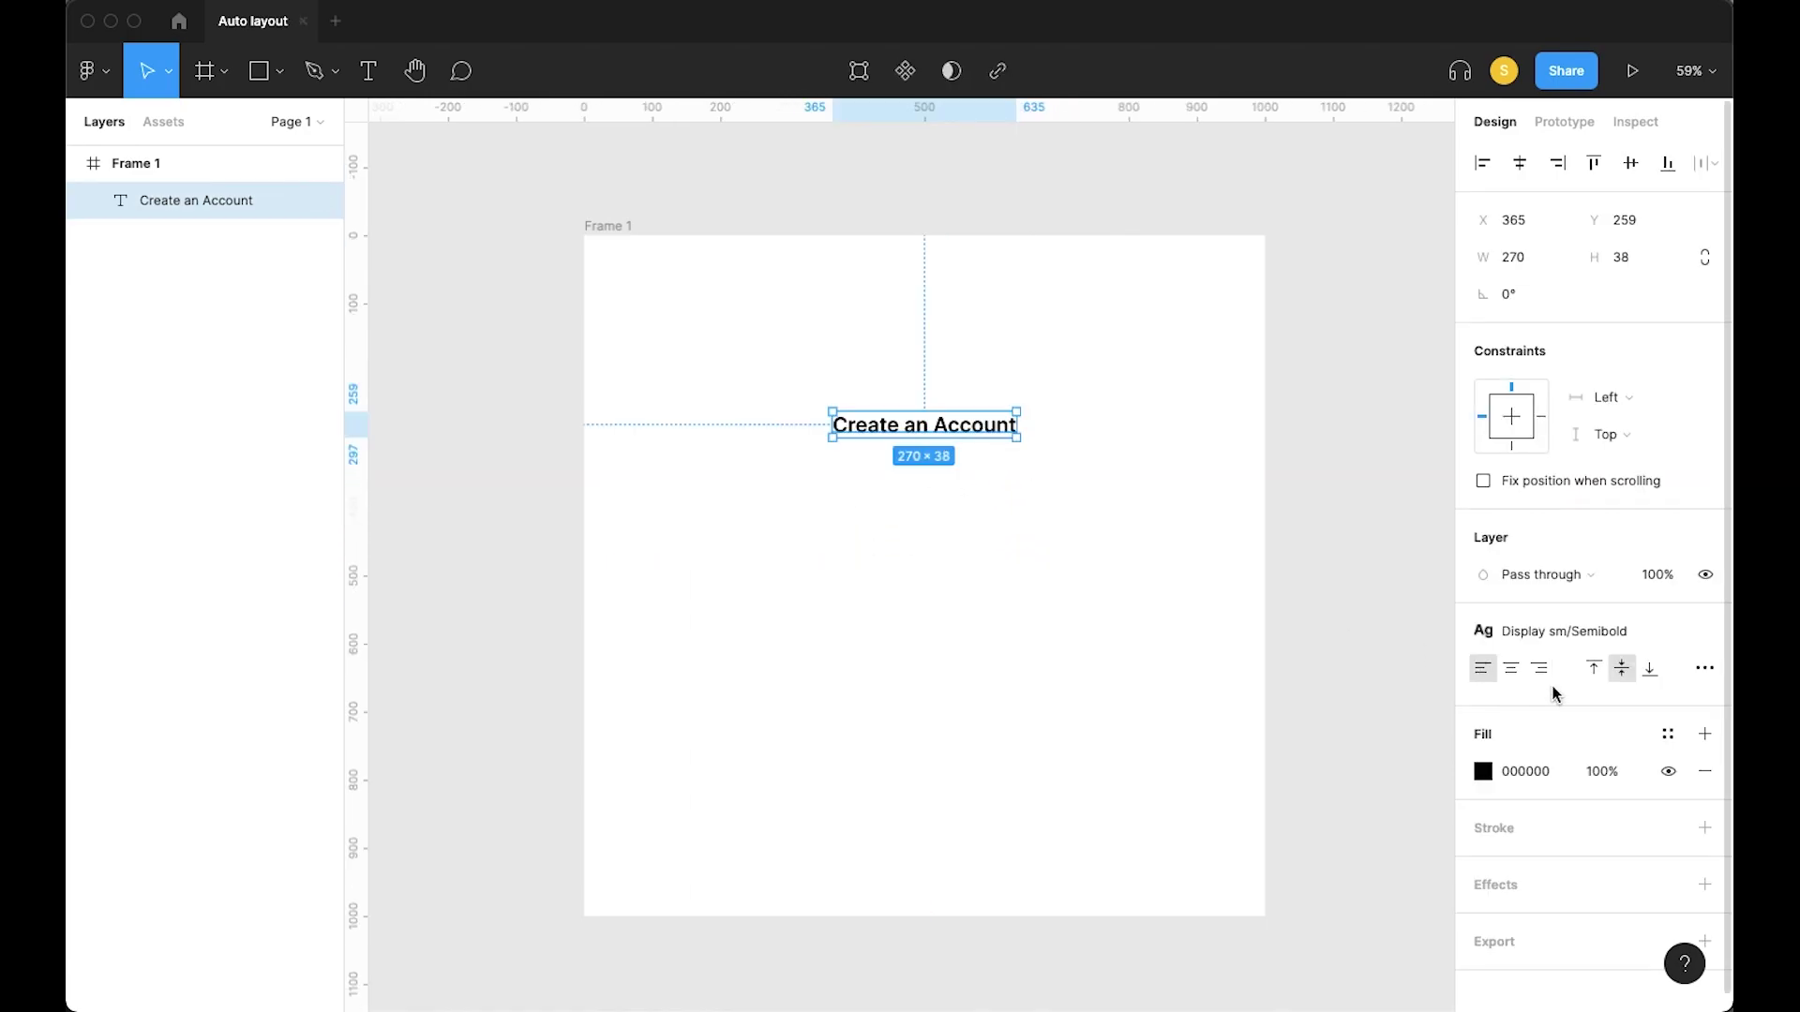
Apply the Display lg/Semibold text style to the "Create an Account" heading and center it horizontally in the frame
click(1560, 630)
scroll(1557, 802, down, 1)
scroll(1558, 801, up, 1)
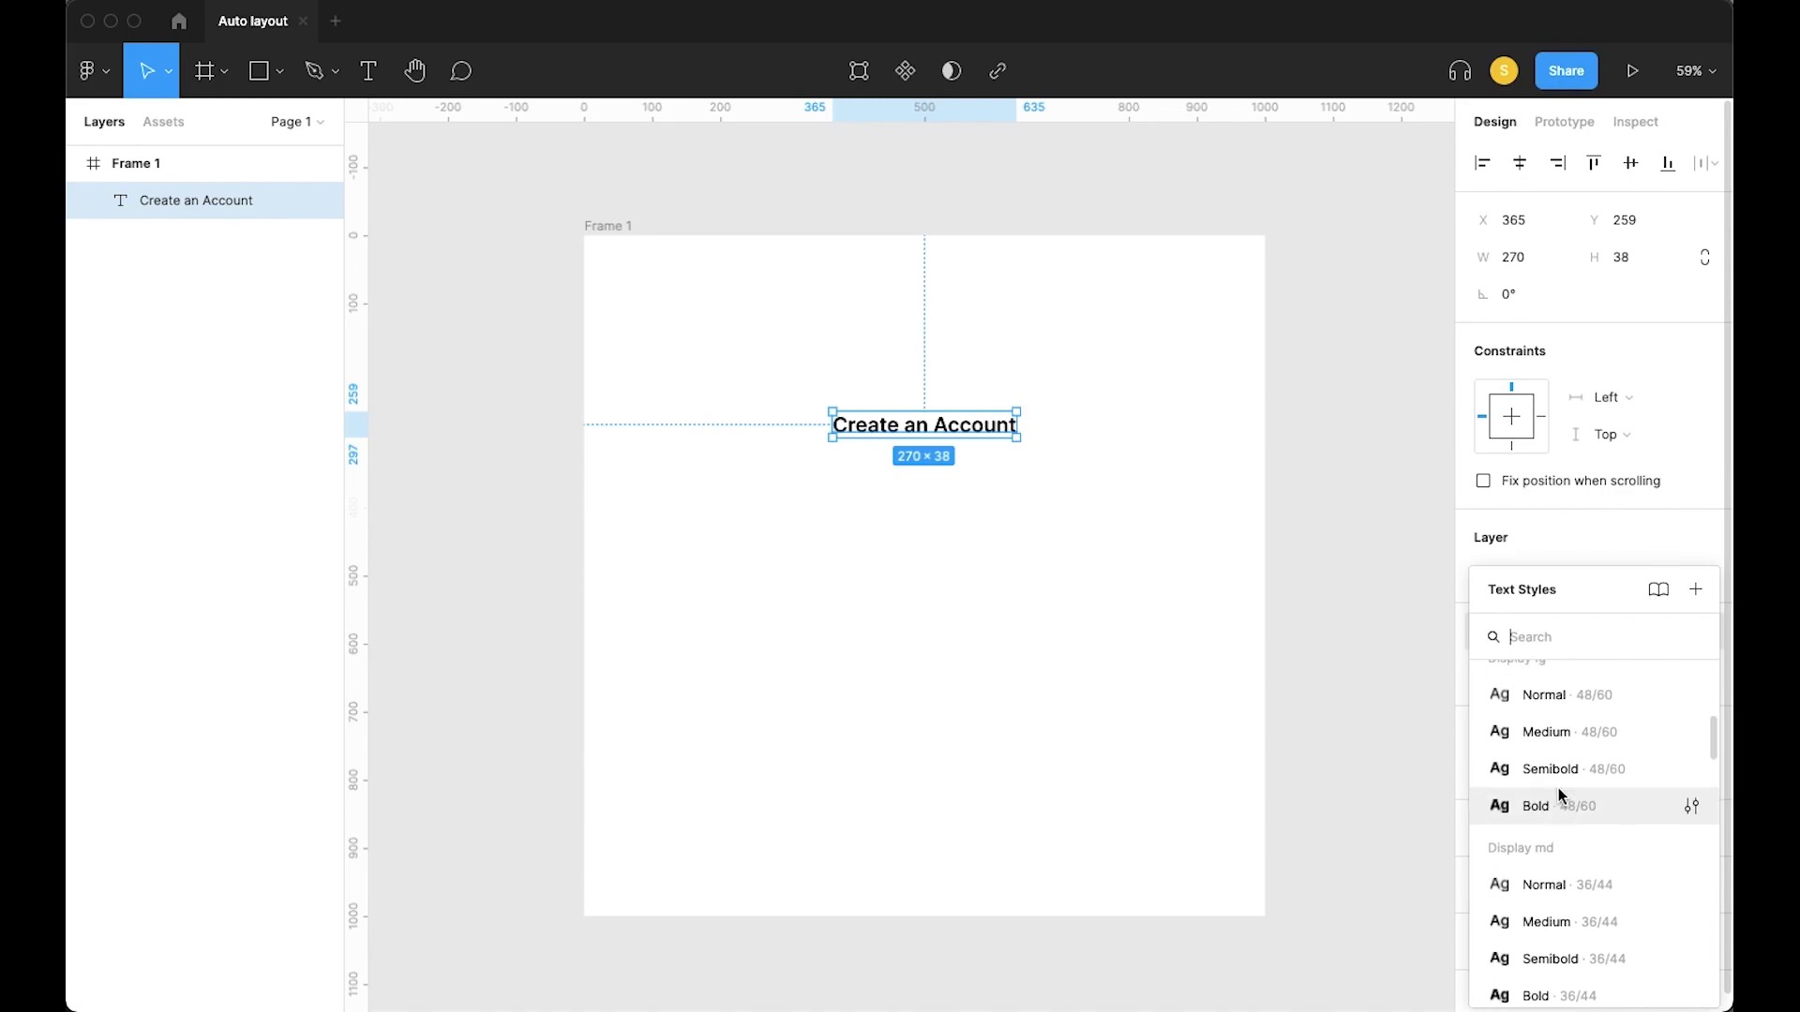
click(1566, 763)
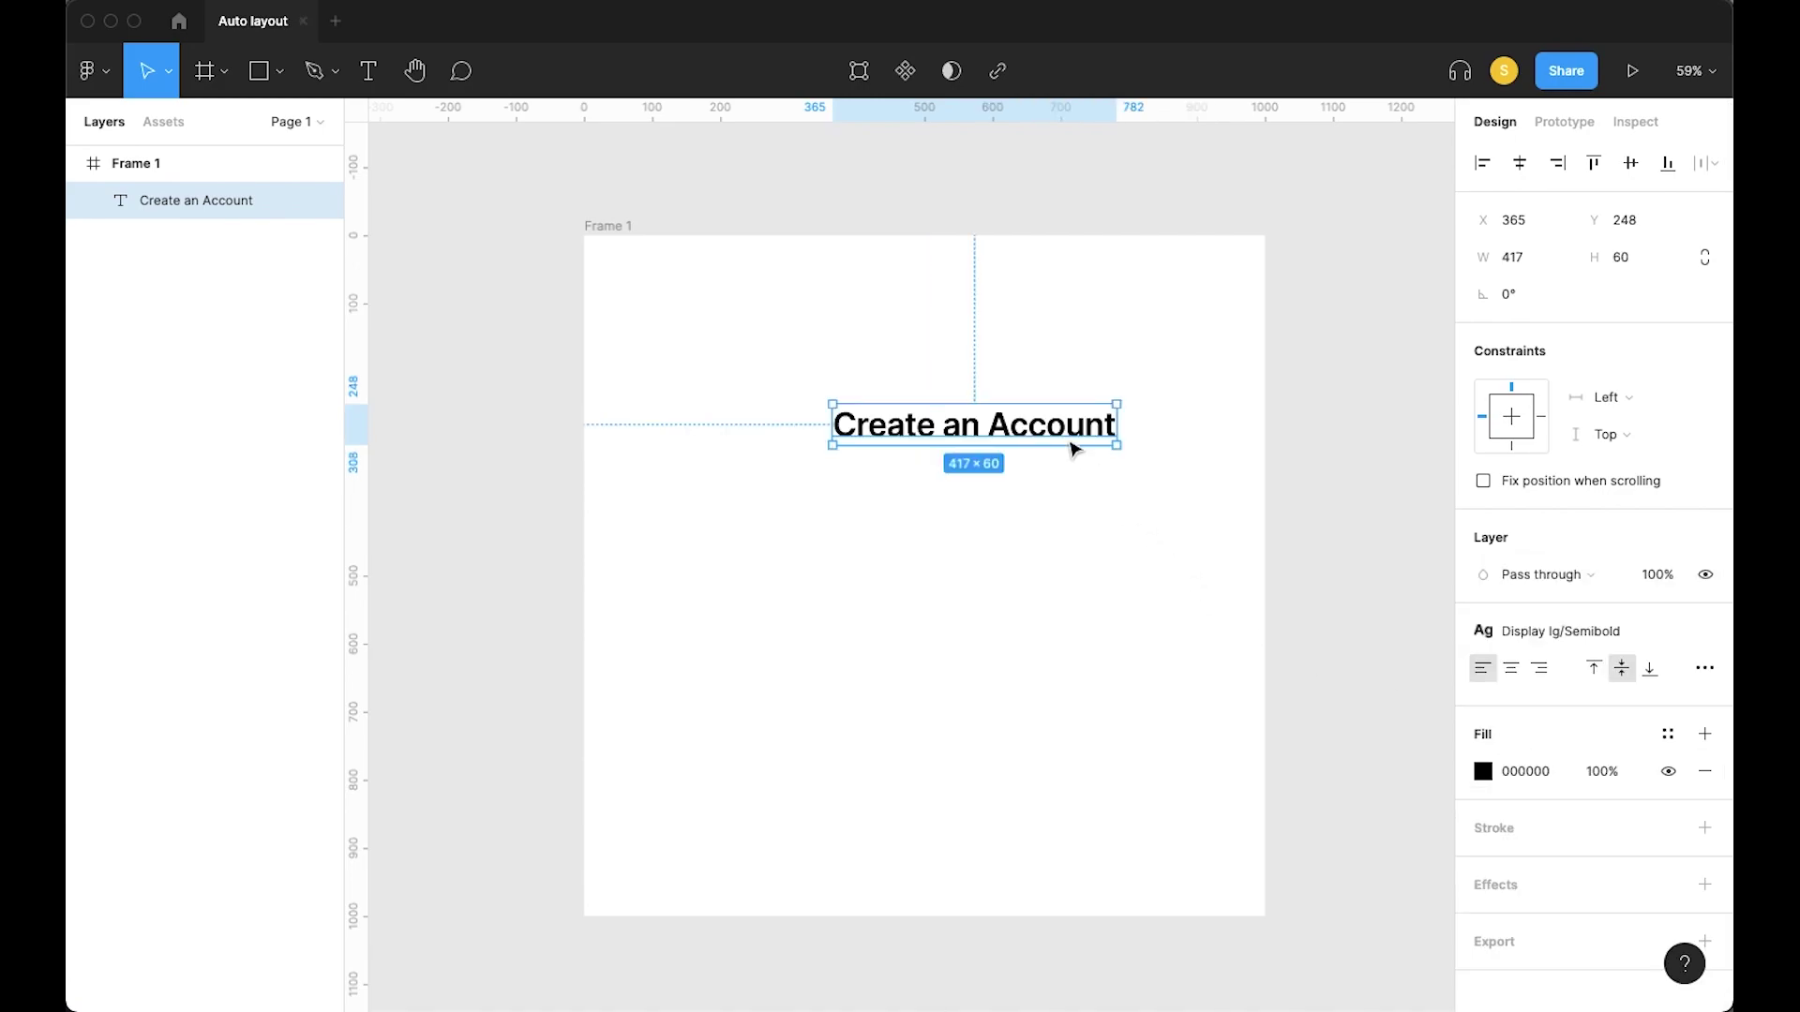
click(1519, 163)
click(971, 498)
Add a text layer reading "Already have an account? Sign in" below the heading
key(t)
click(858, 519)
text(A)
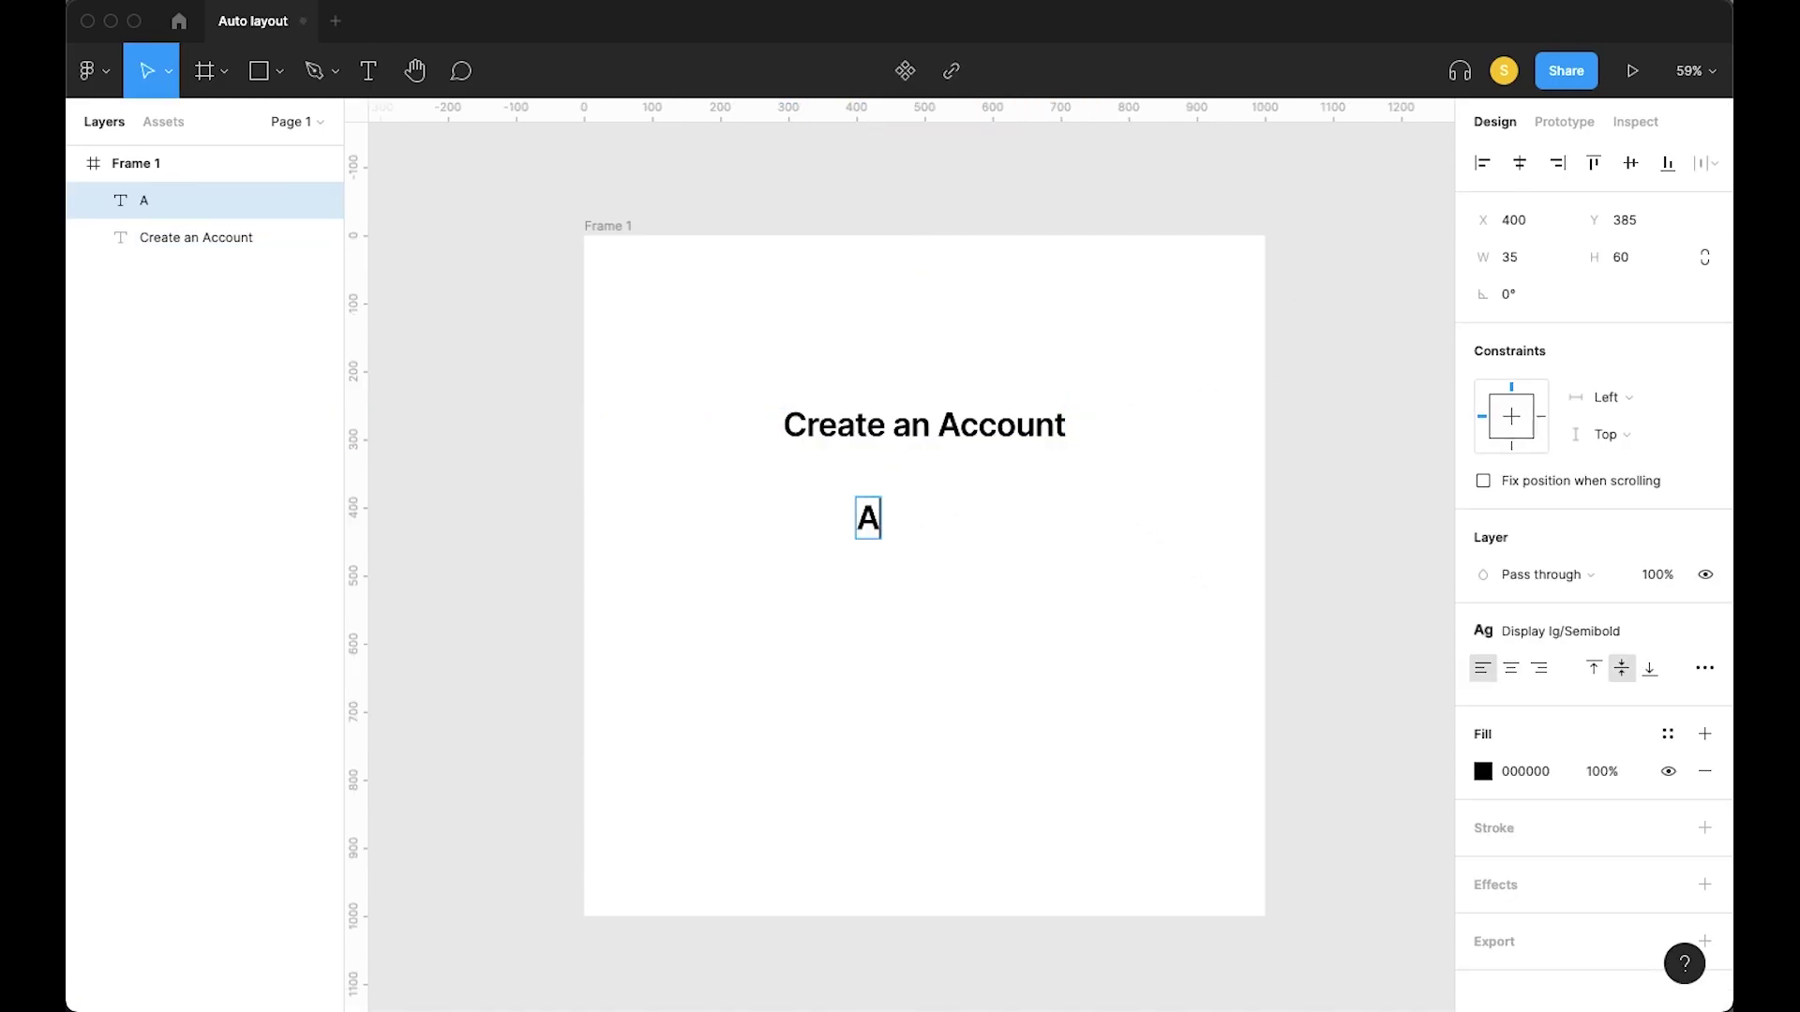
text(lready have an  acc)
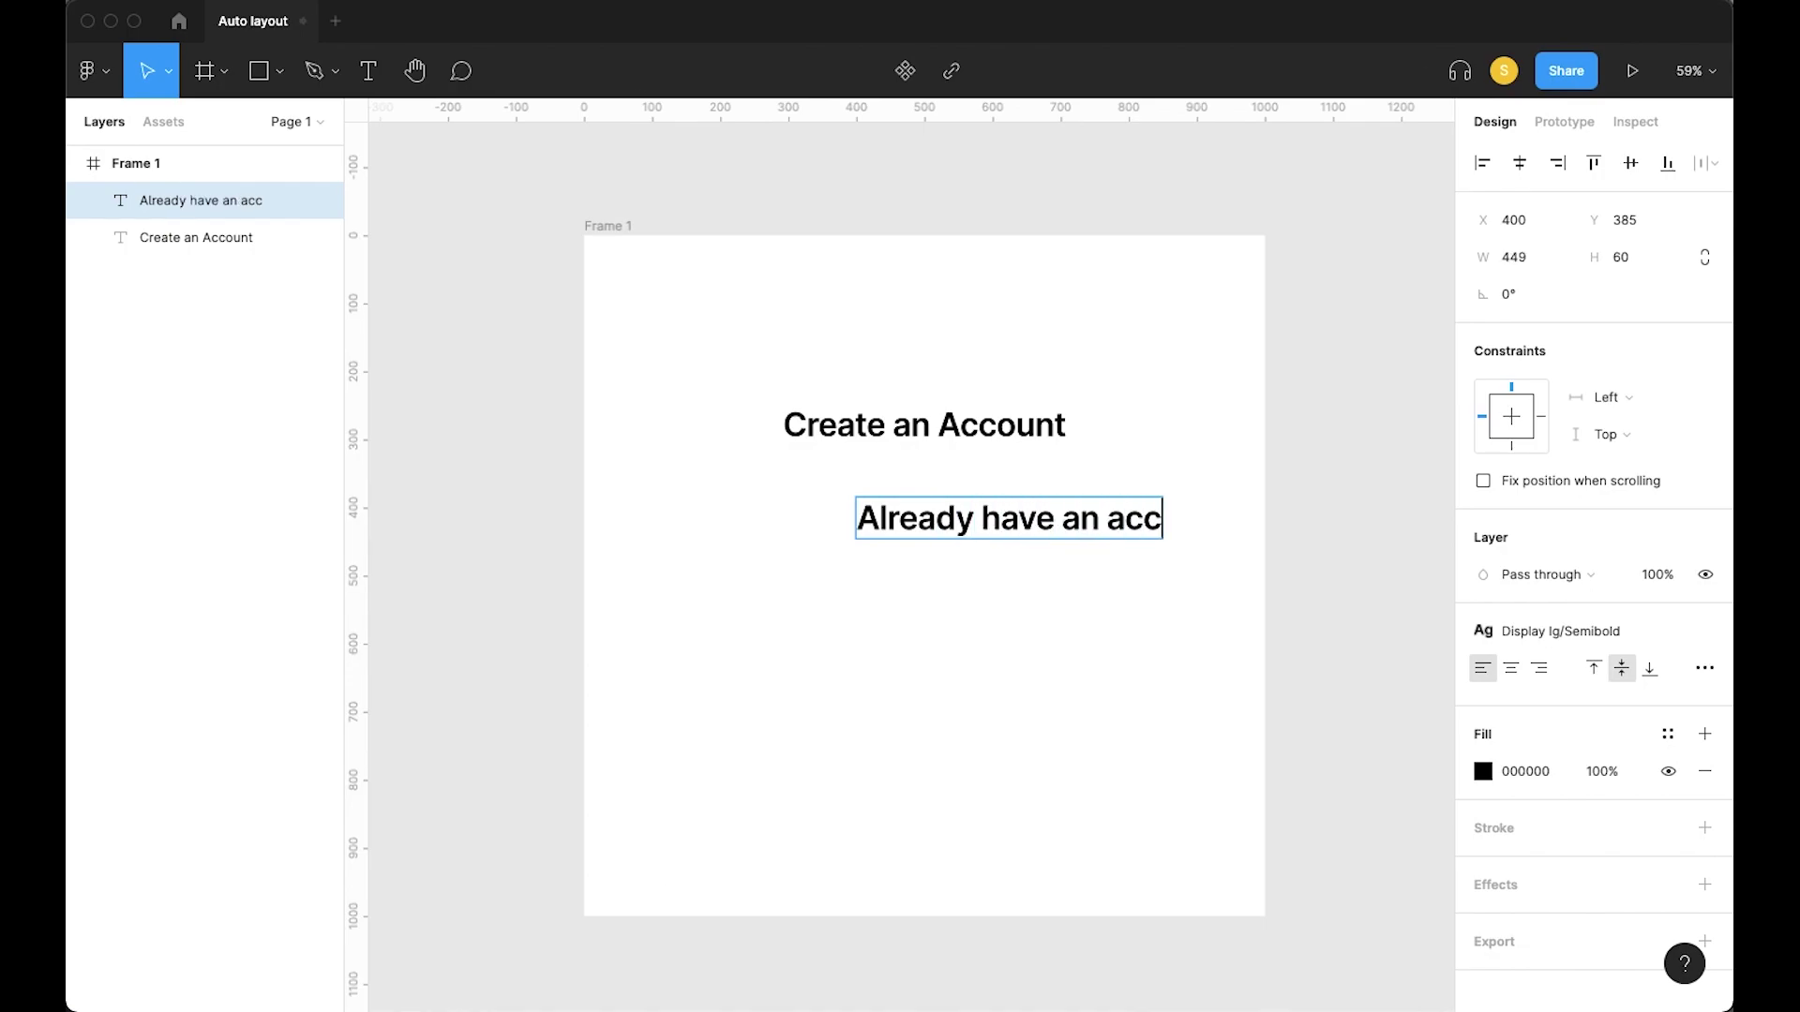
text(ount? Sig)
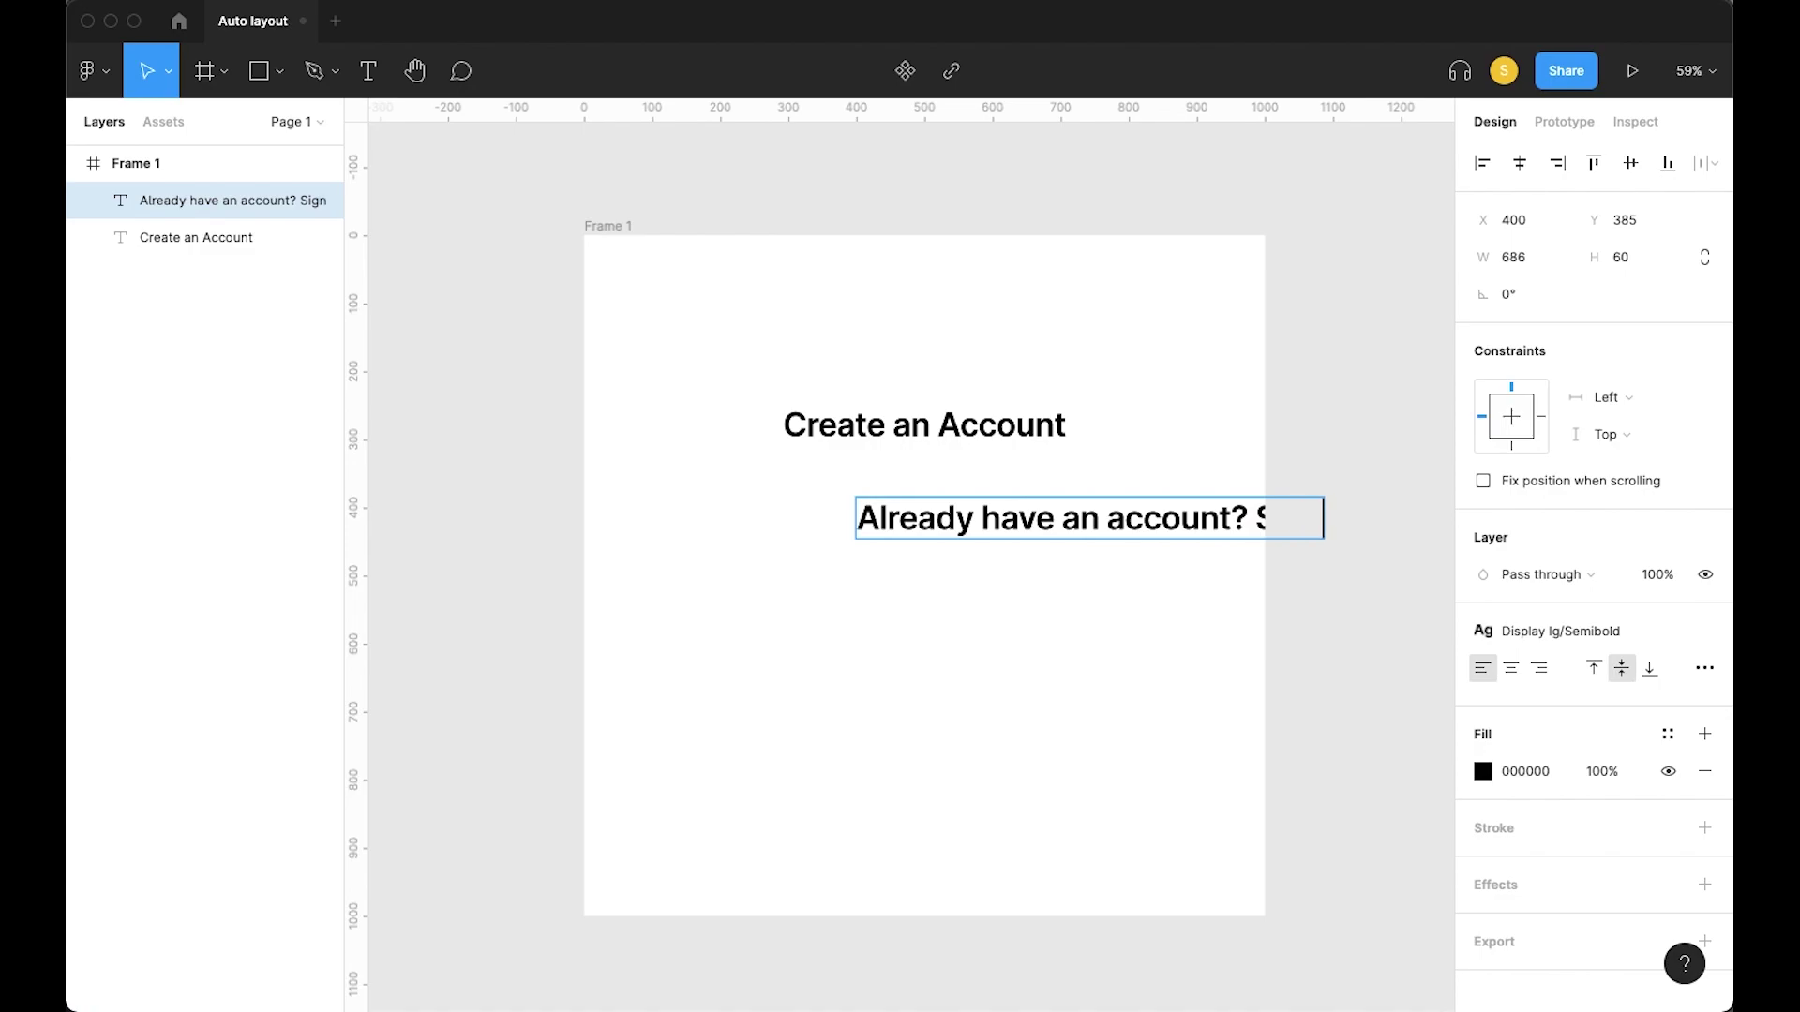
key(Escape)
Apply the Text xl/Medium style to the sign-in line and center it directly beneath the heading at X 342, Y 308
click(1577, 632)
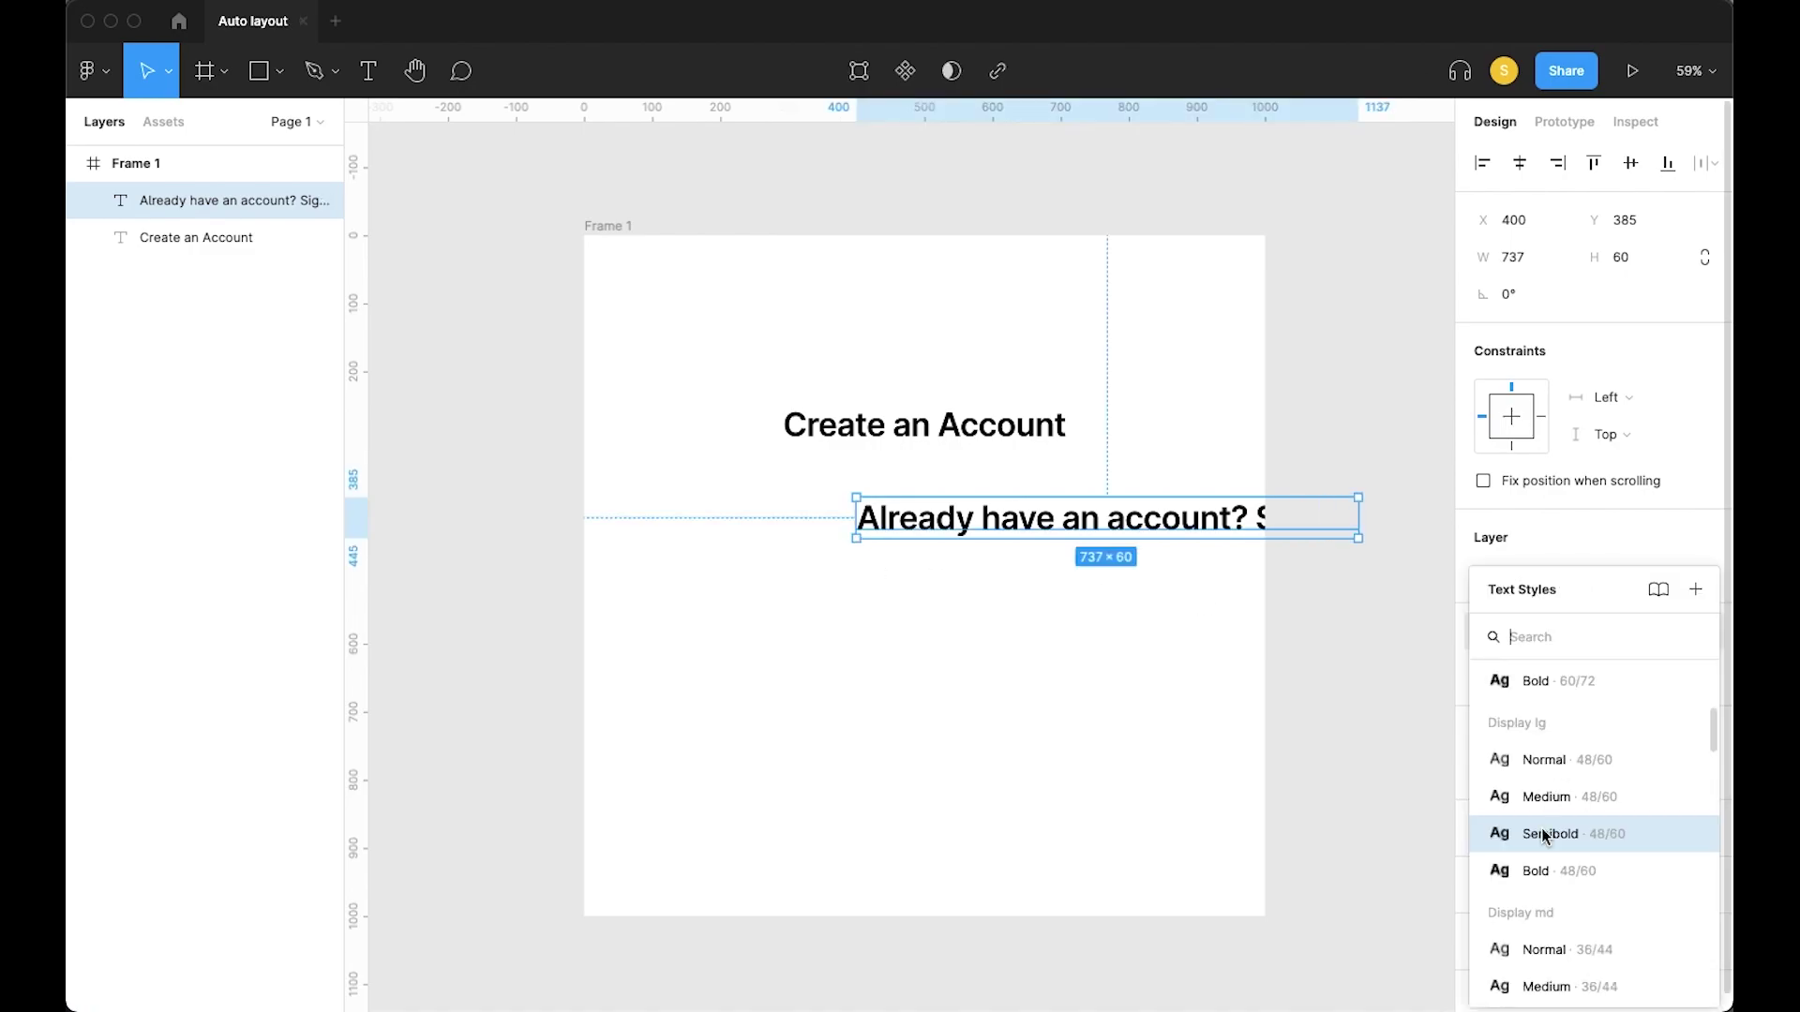
scroll(1542, 828, down, 6)
scroll(1542, 828, down, 10)
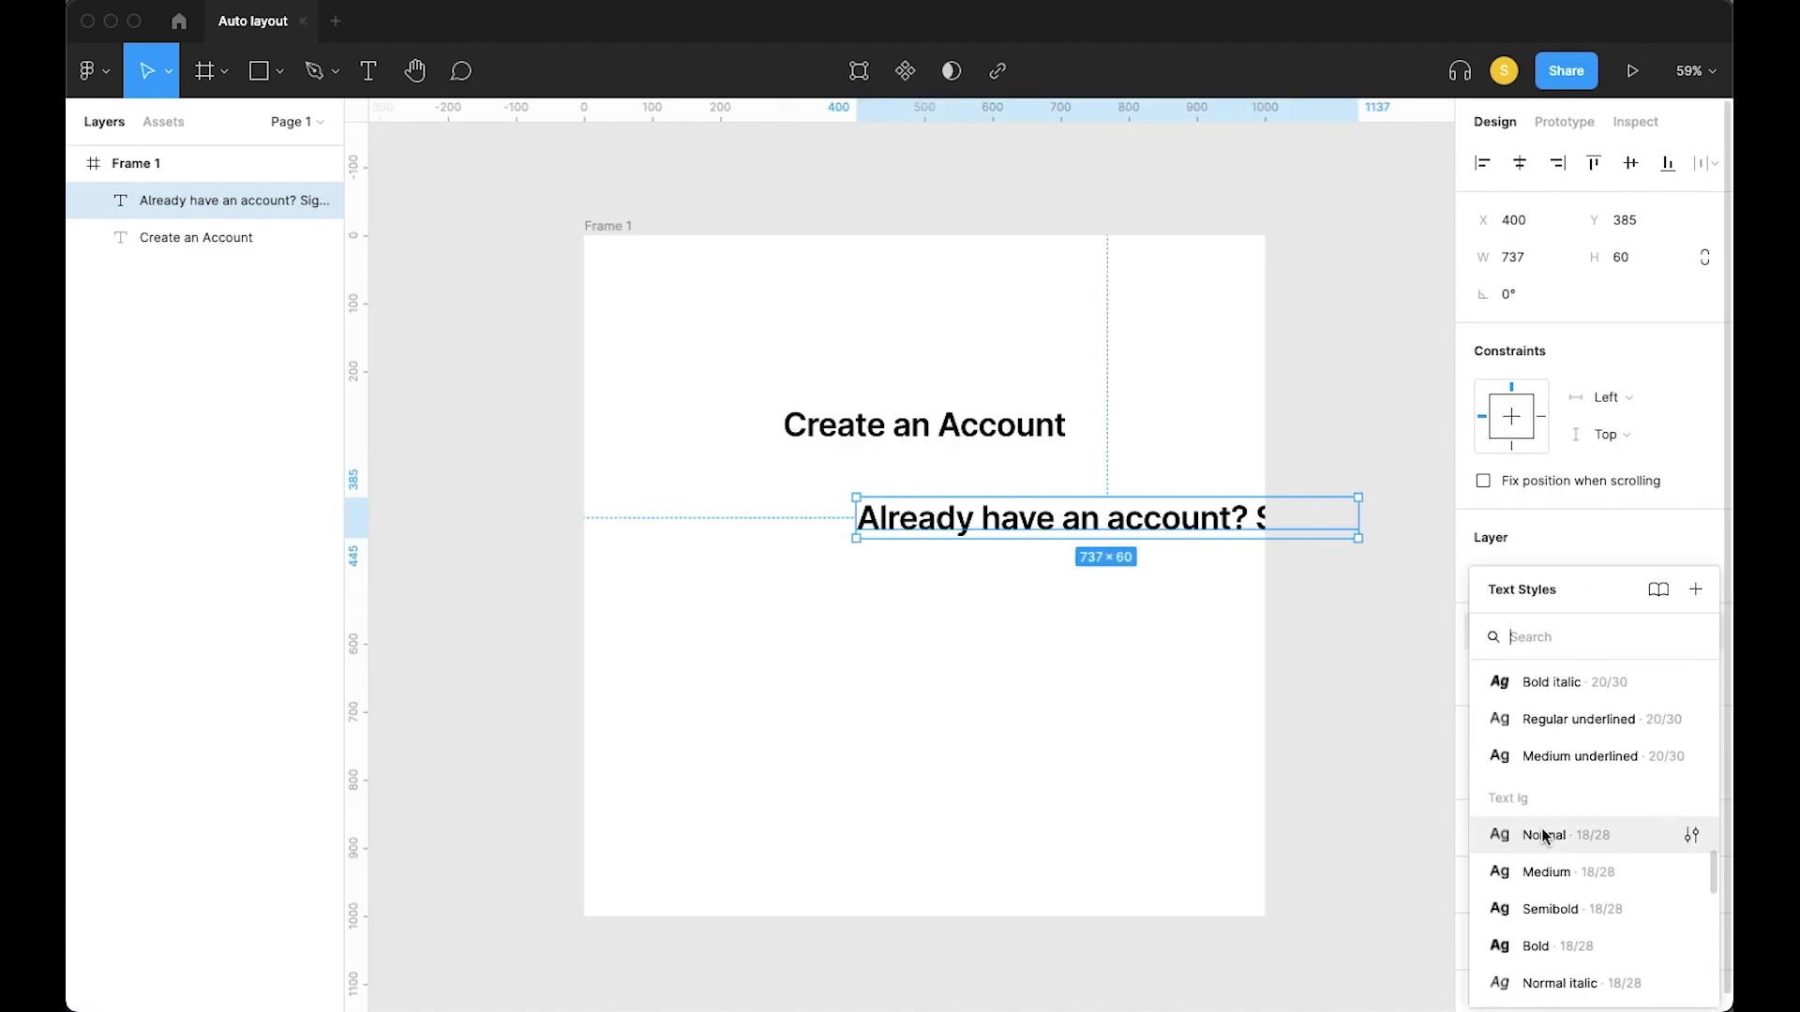
scroll(1588, 739, up, 3)
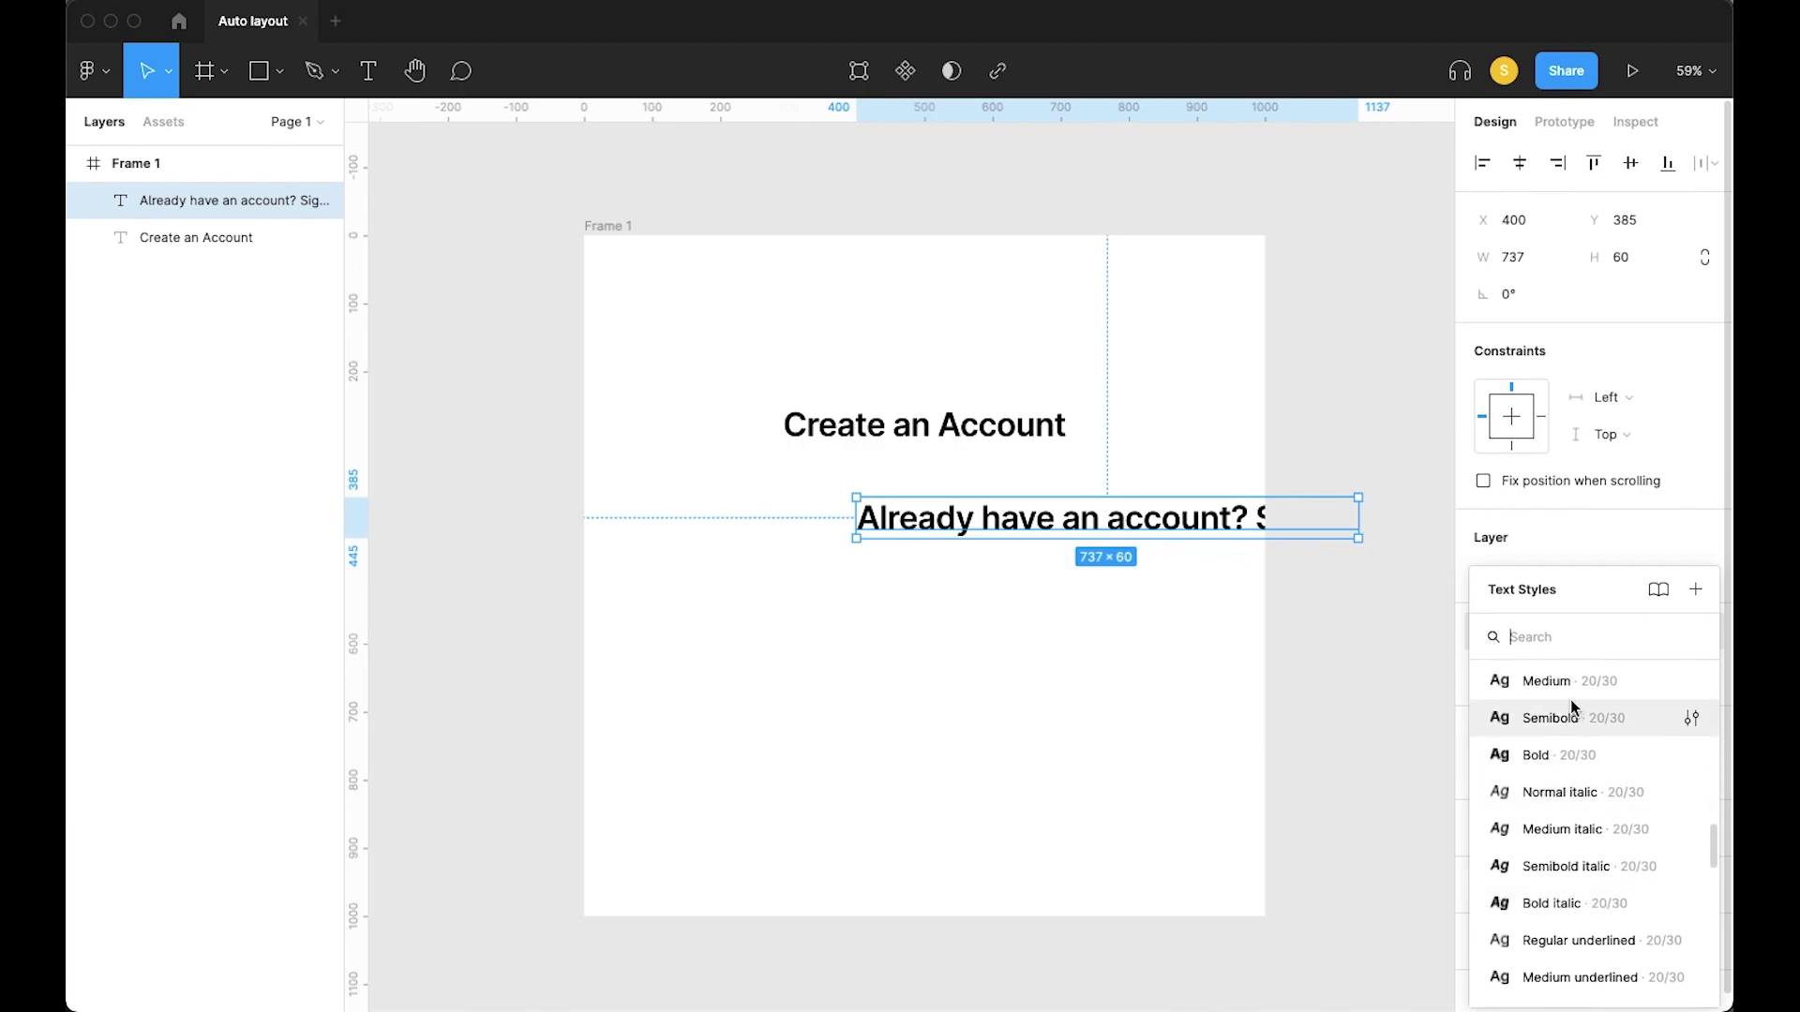
click(1556, 684)
drag(1012, 511, 1156, 474)
Color the "Already have an account? Sign in" line with the Blue/700 color style
scroll(980, 460, up, 5)
double_click(1010, 459)
click(1667, 738)
scroll(1594, 848, down, 10)
scroll(1598, 855, down, 5)
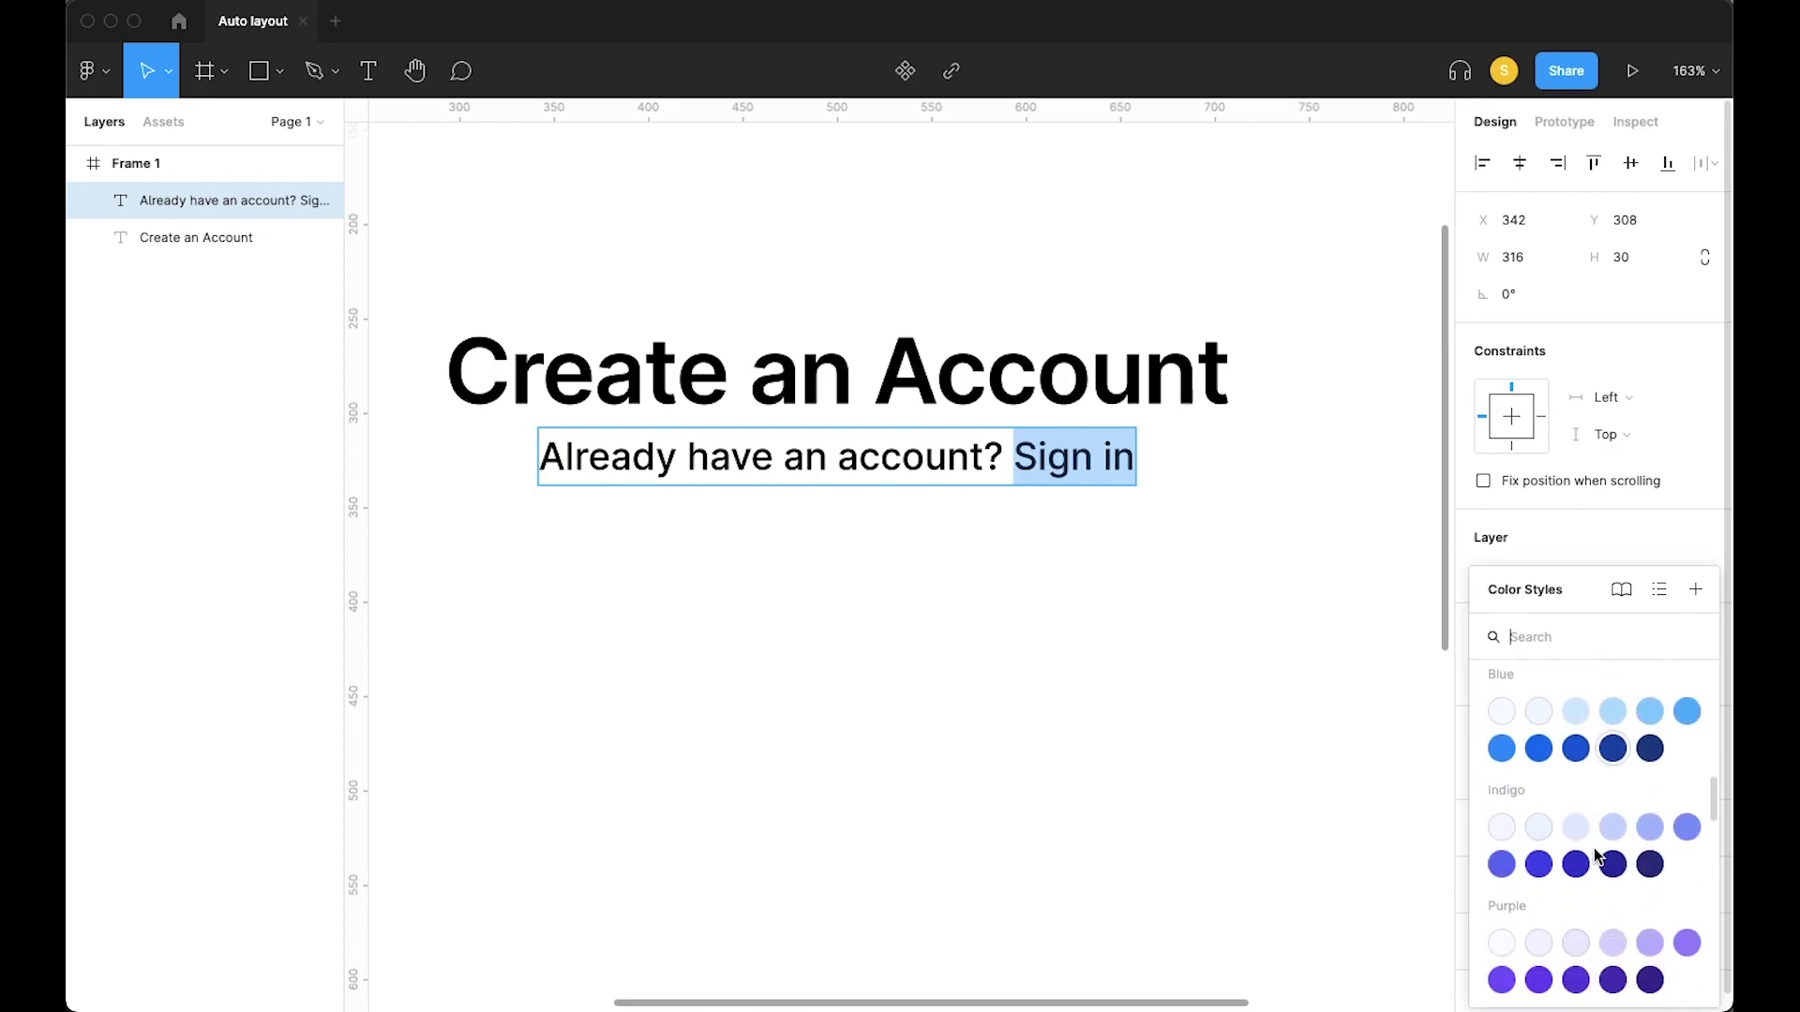
key(Escape)
key(Escape)
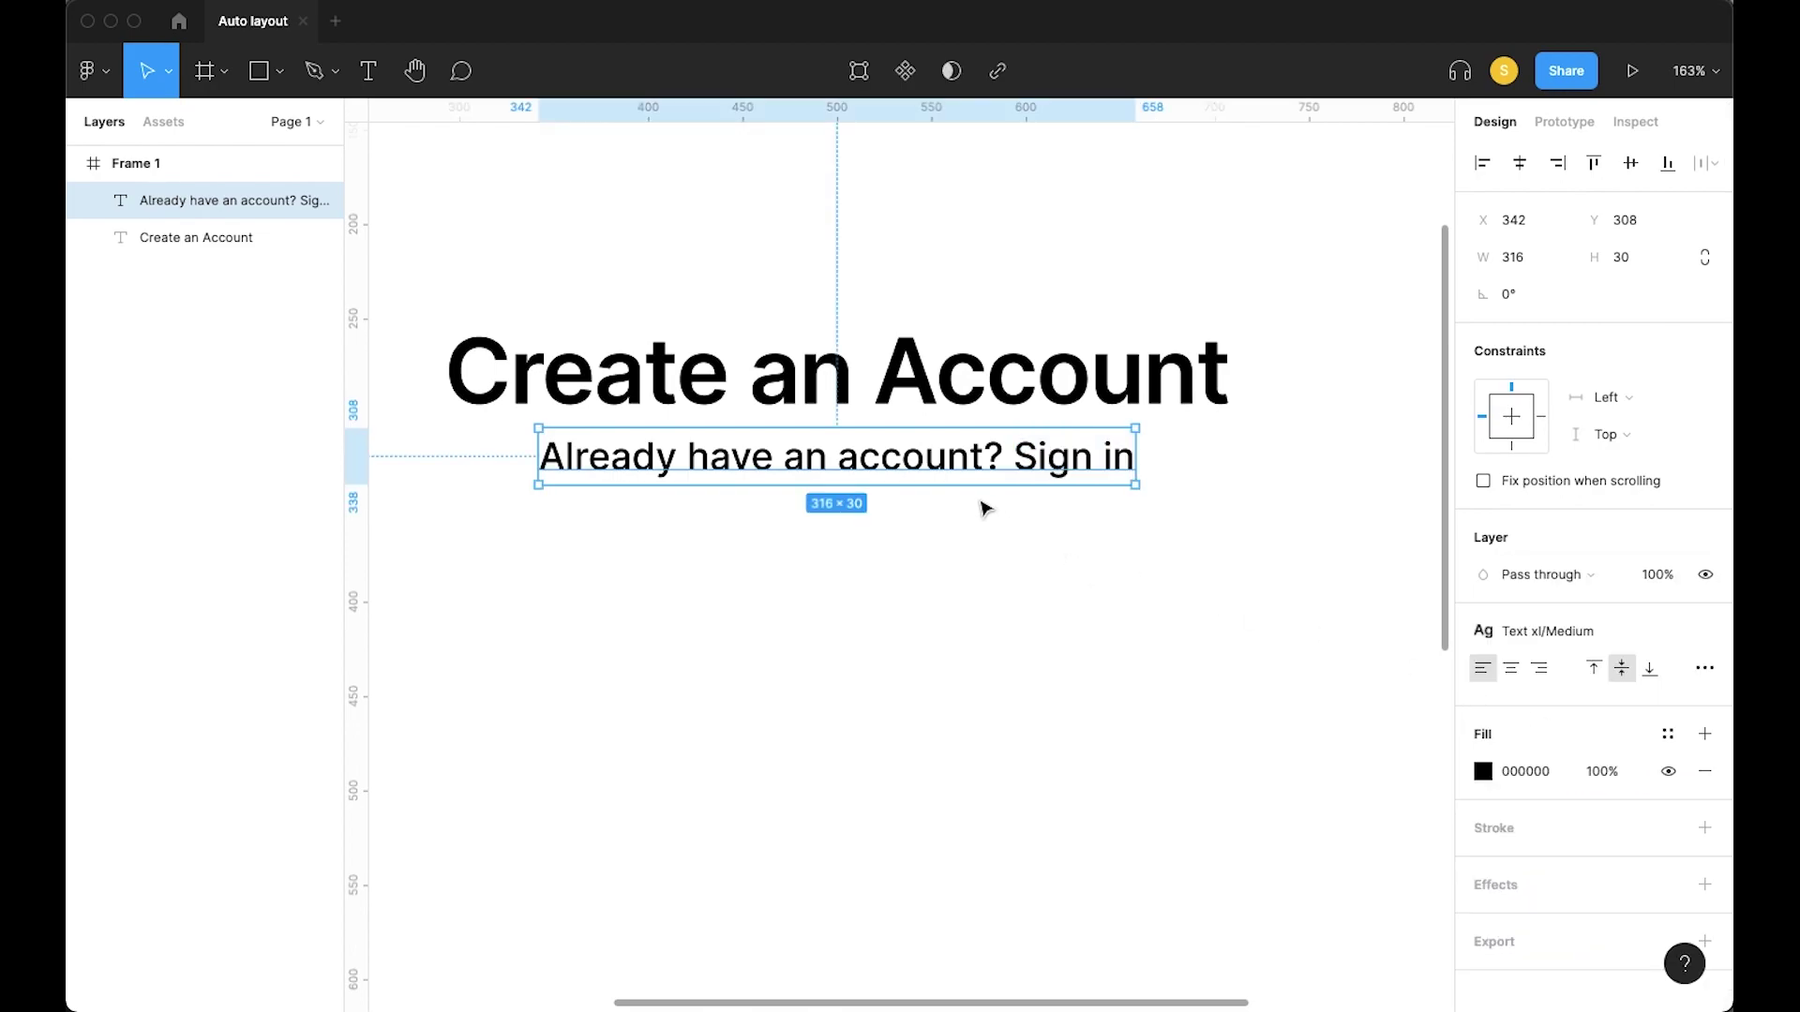
Try detaching the Blue/700 color style from the words "Already have an account?"
double_click(1027, 457)
drag(1008, 456, 530, 374)
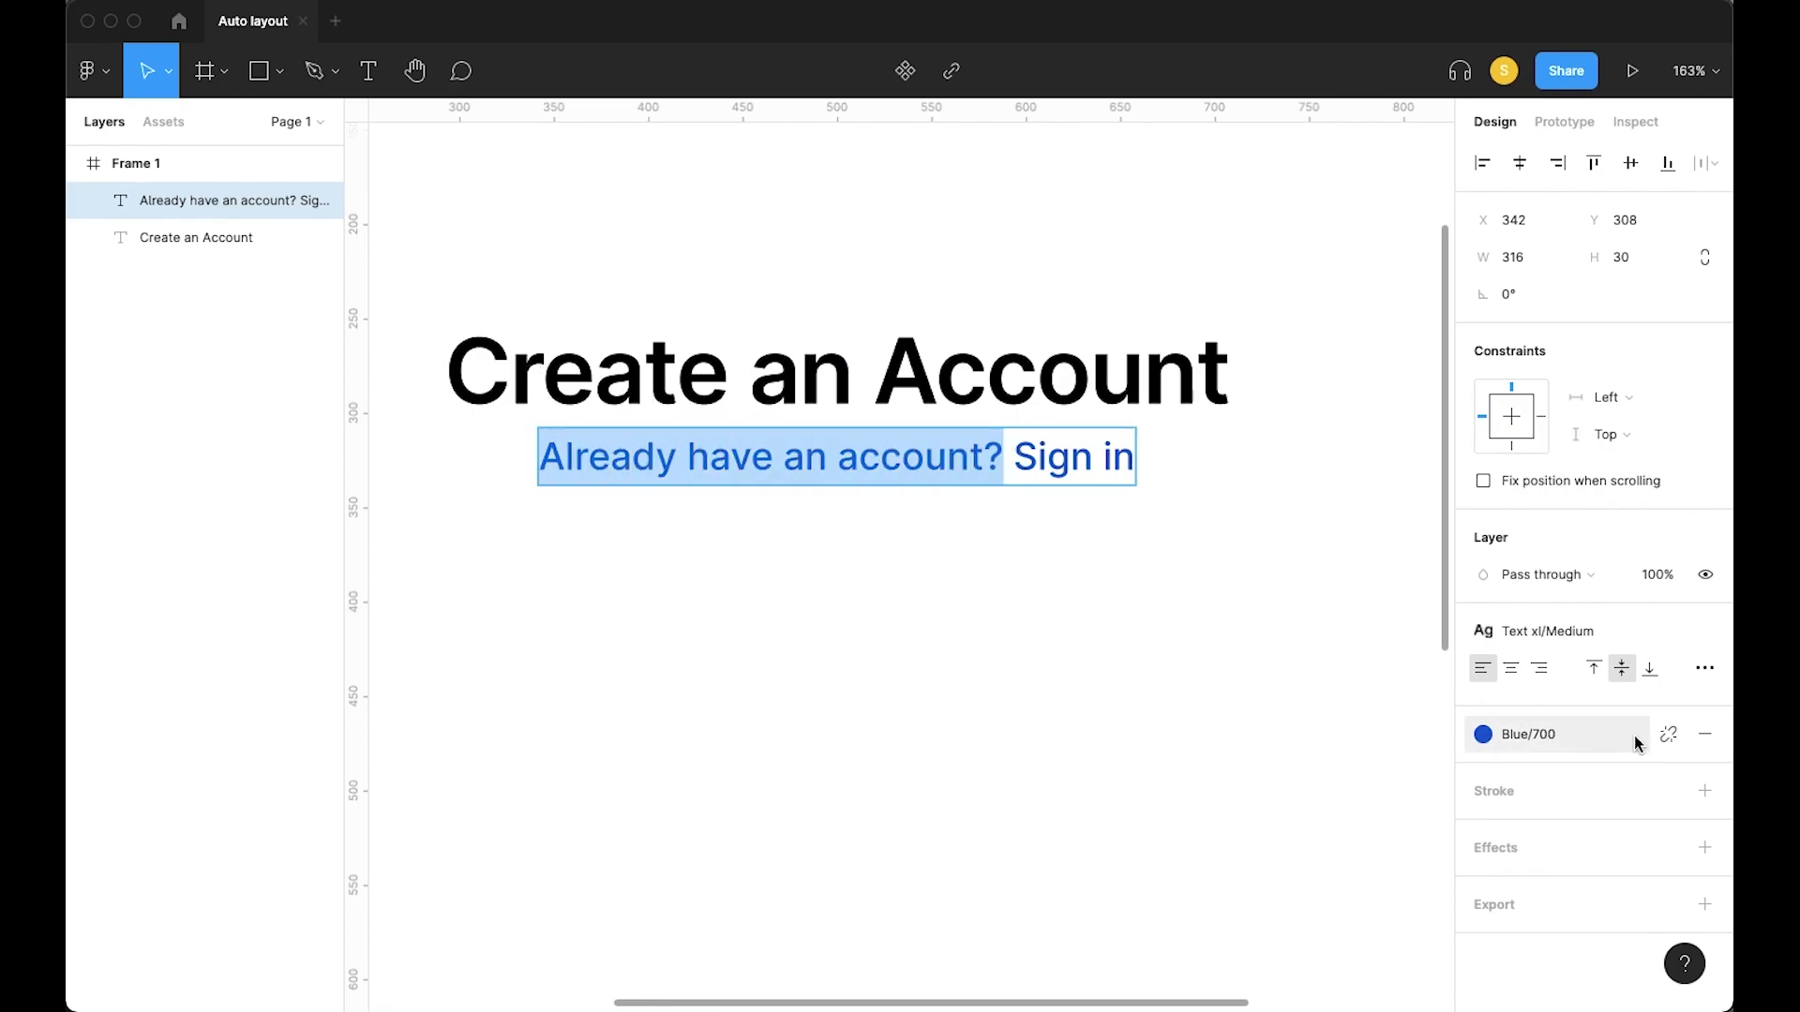
click(1669, 736)
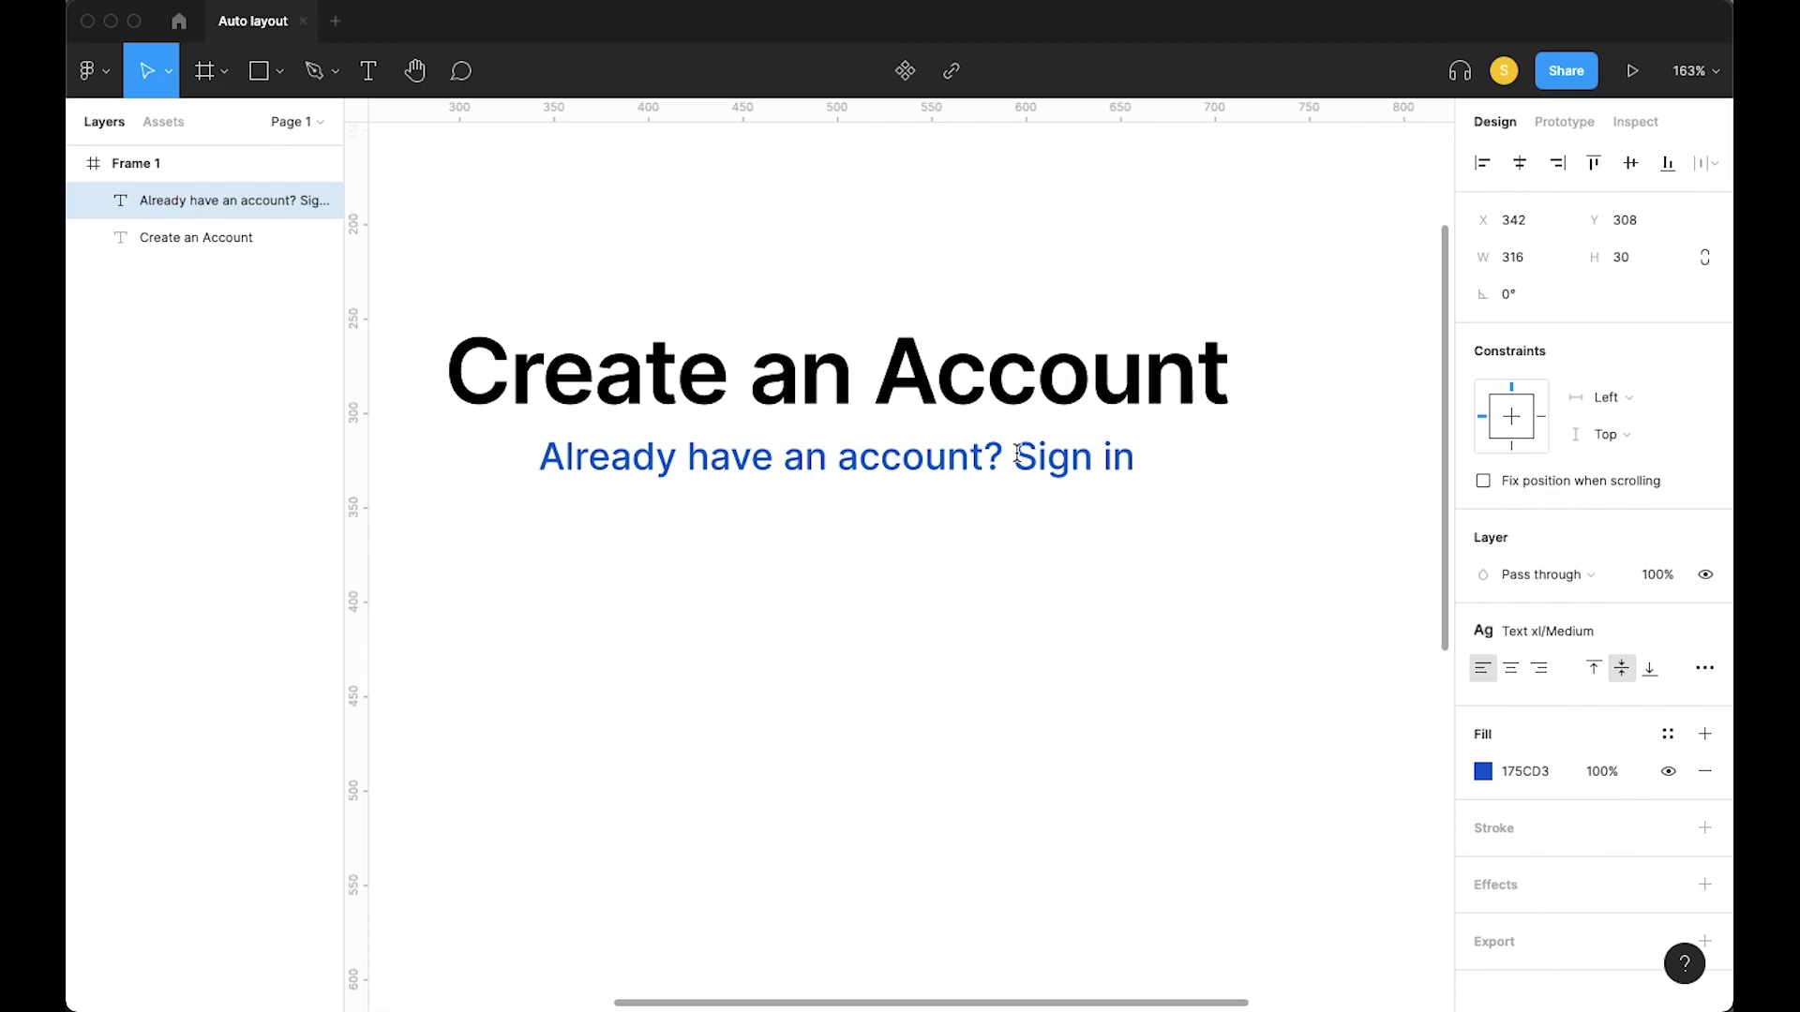
key(super+z)
drag(1017, 454, 1145, 456)
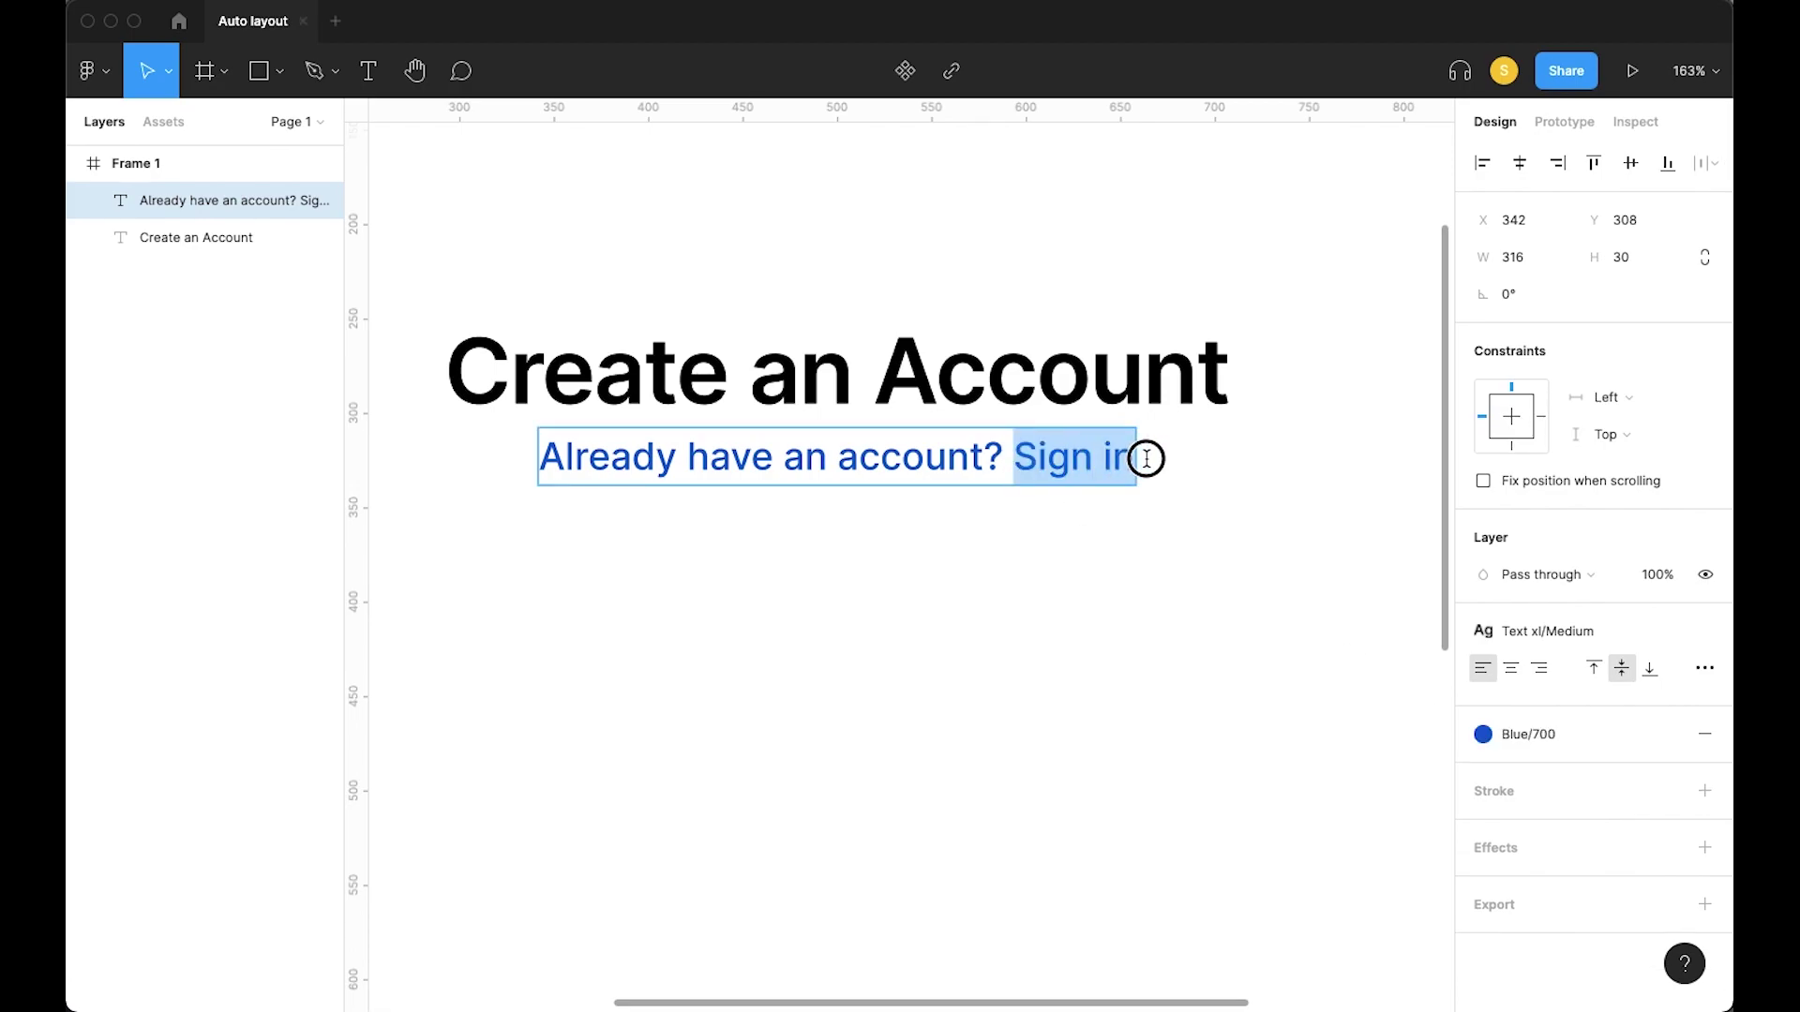
Apply the Gray/500 color style to only the words "Already have an account?"
drag(1001, 462, 470, 413)
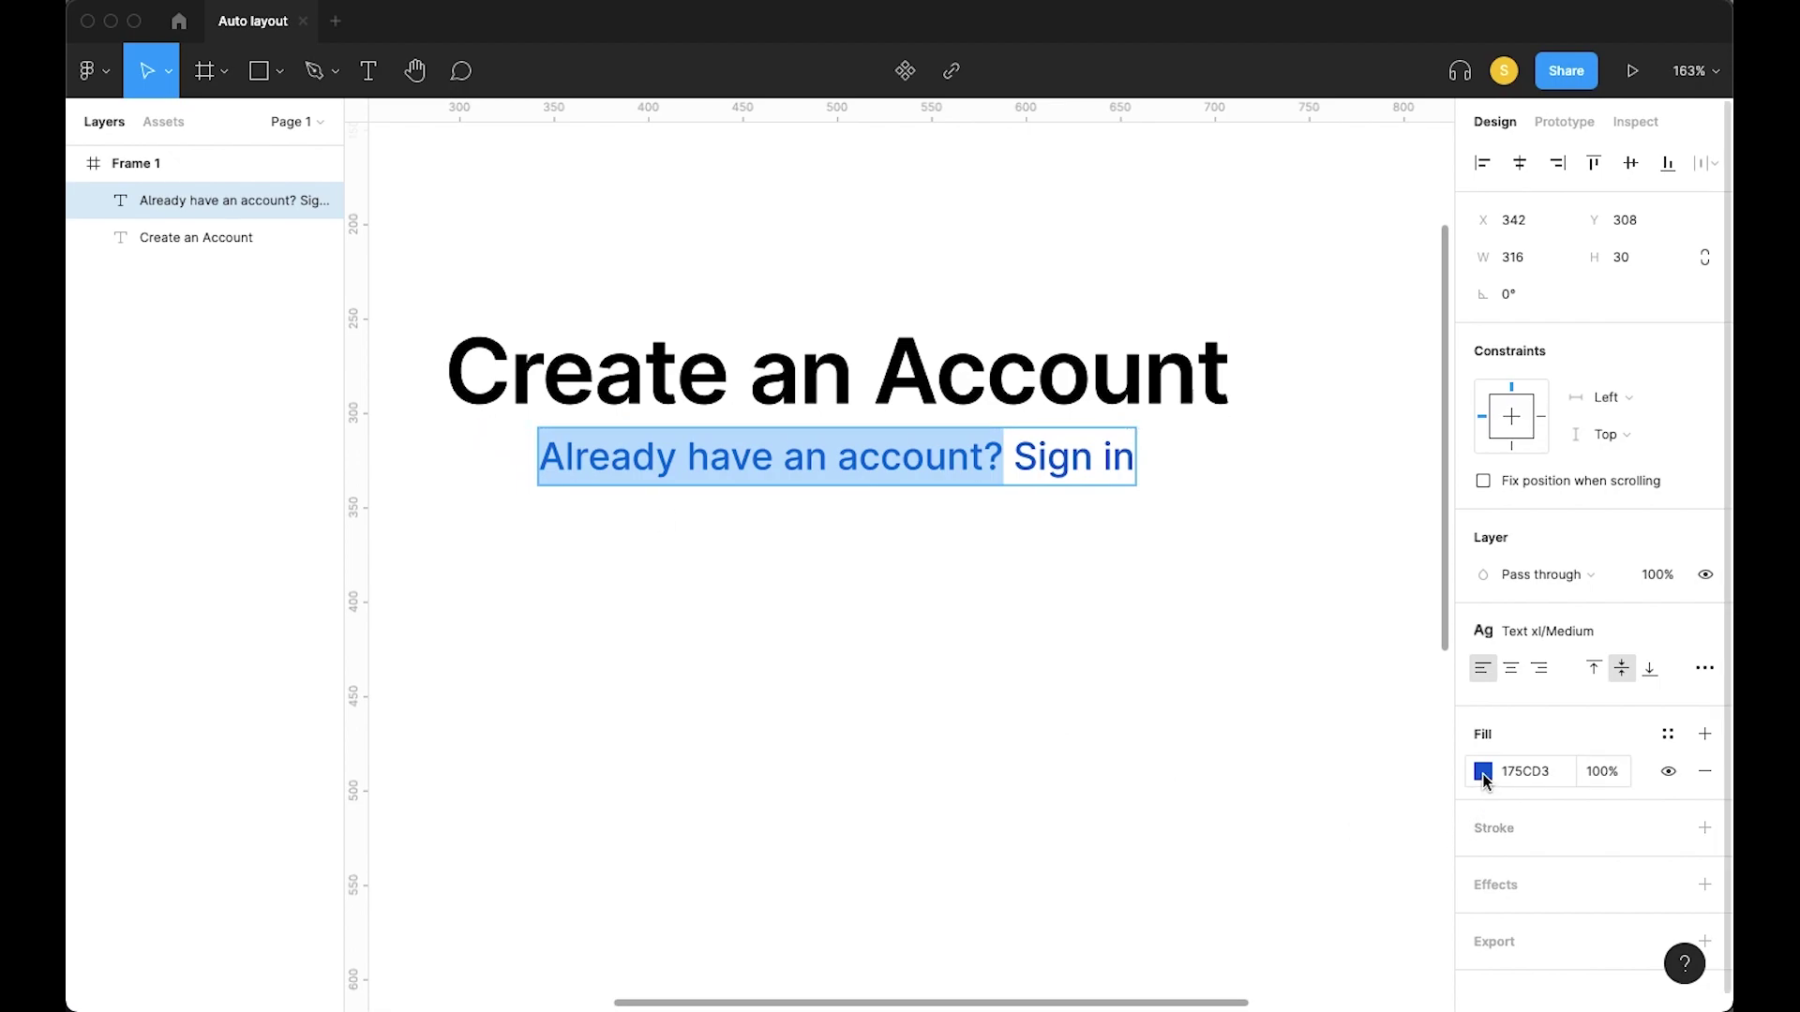
click(1668, 734)
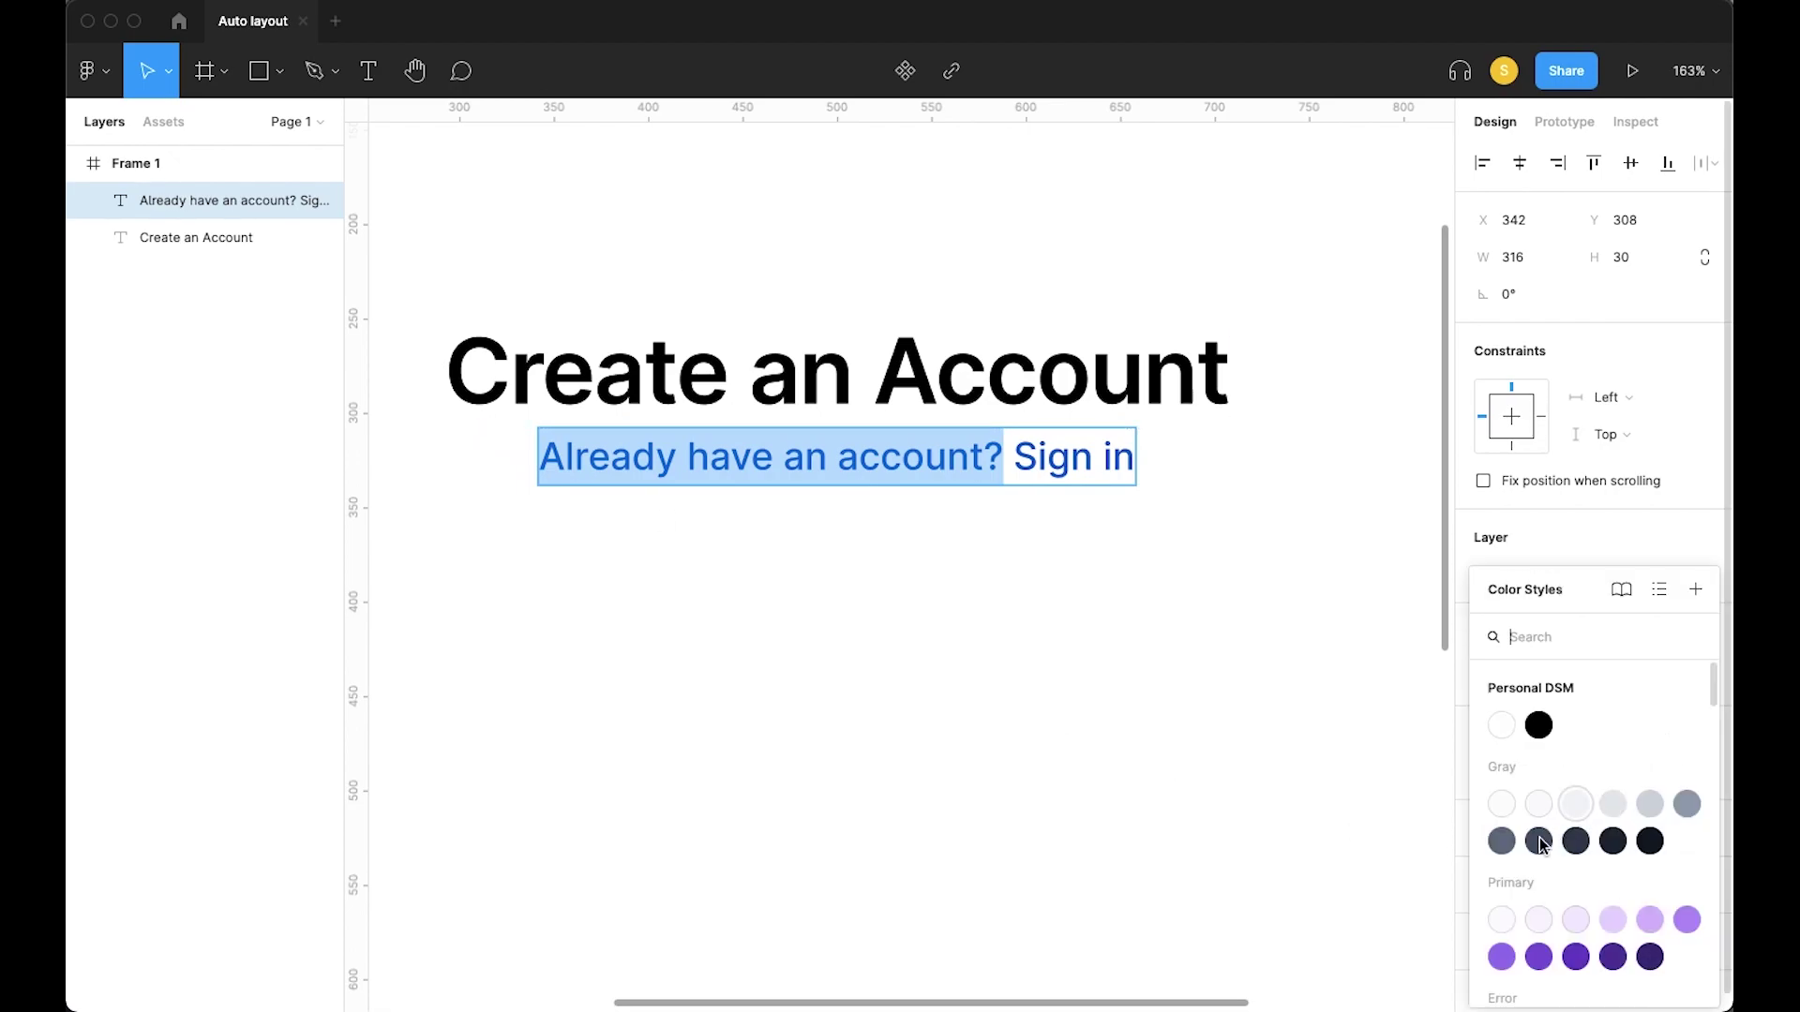
click(1506, 842)
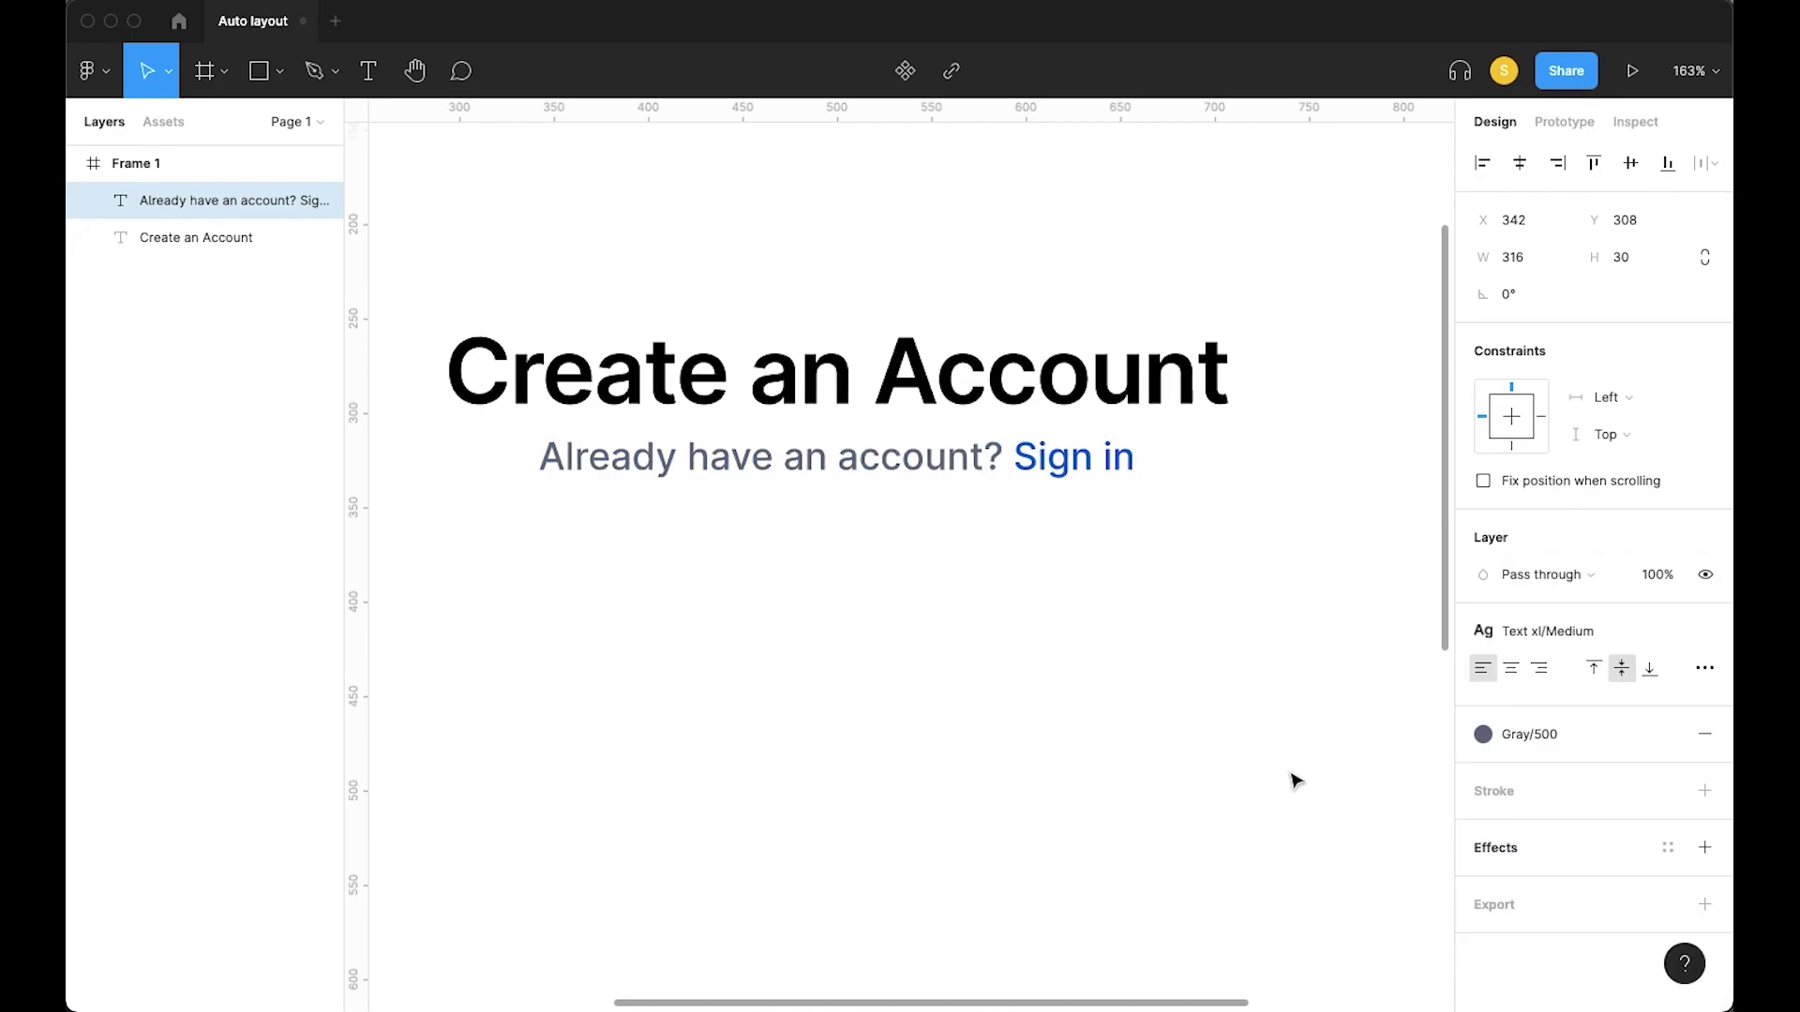
key(Escape)
Change the color style of the words "Already have an account?" to Gray/400, leaving "Sign in" blue
scroll(1206, 755, down, 5)
double_click(1073, 569)
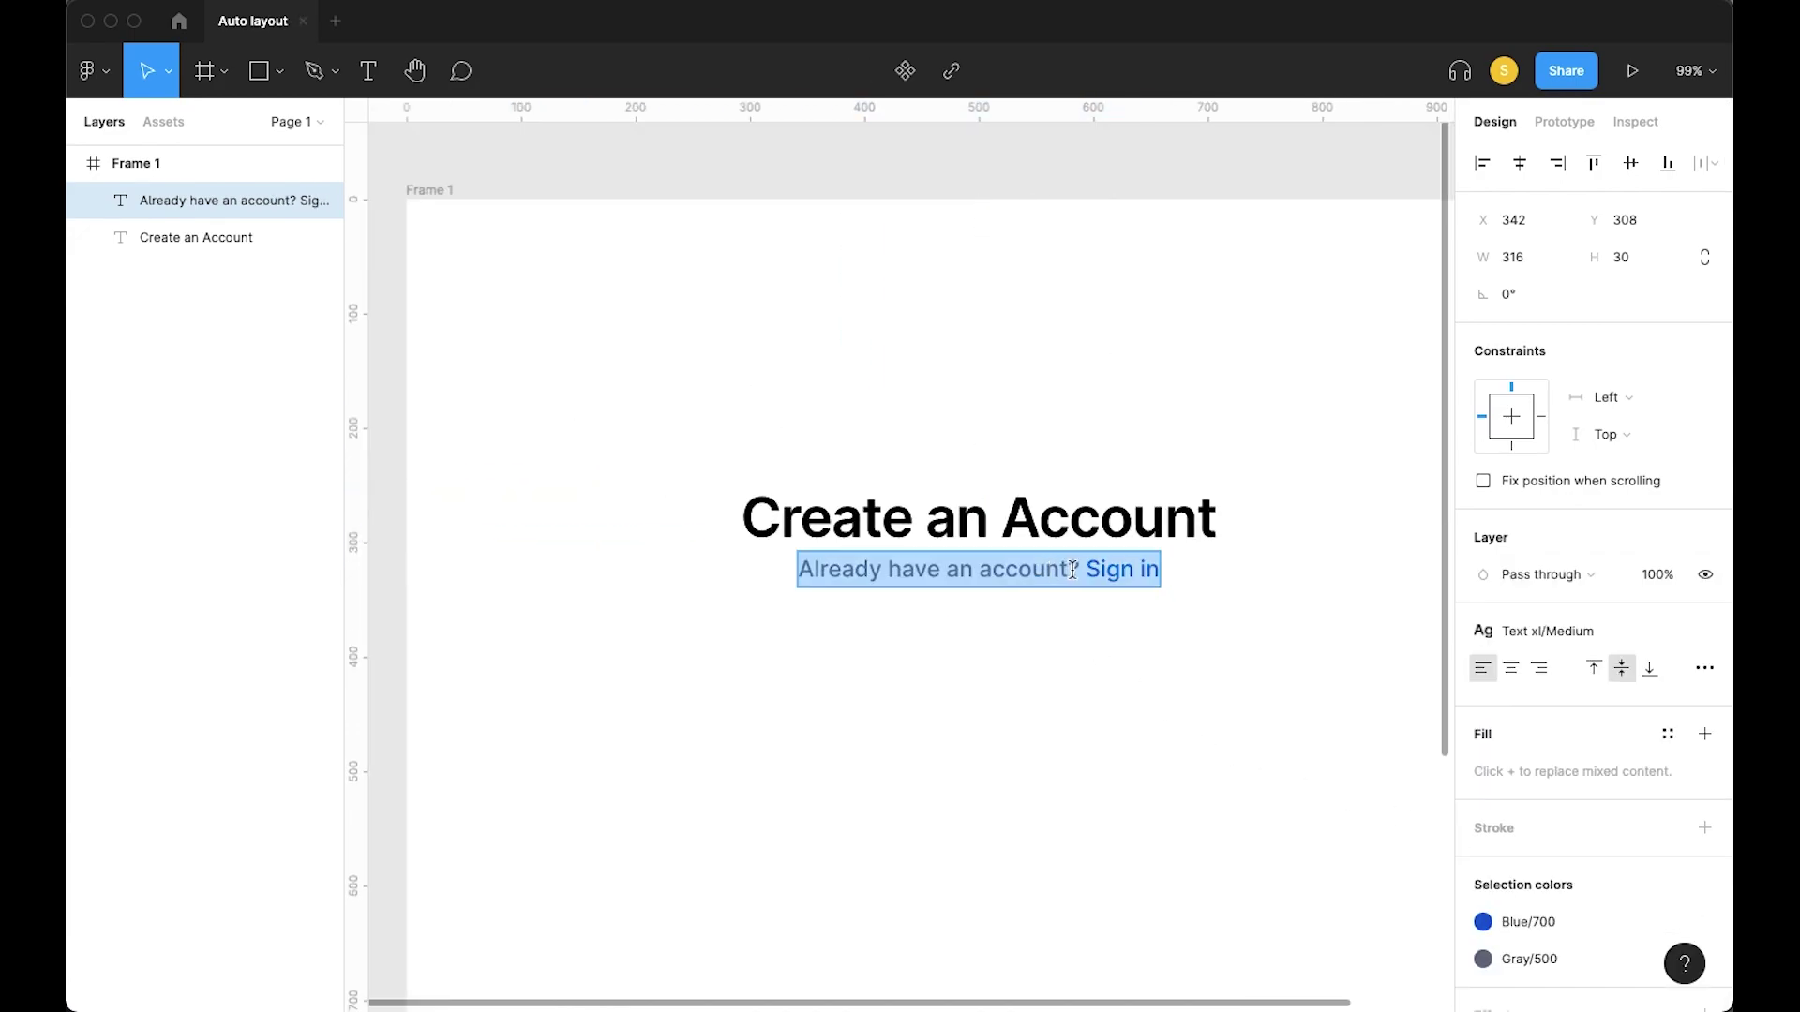
drag(1078, 566, 795, 572)
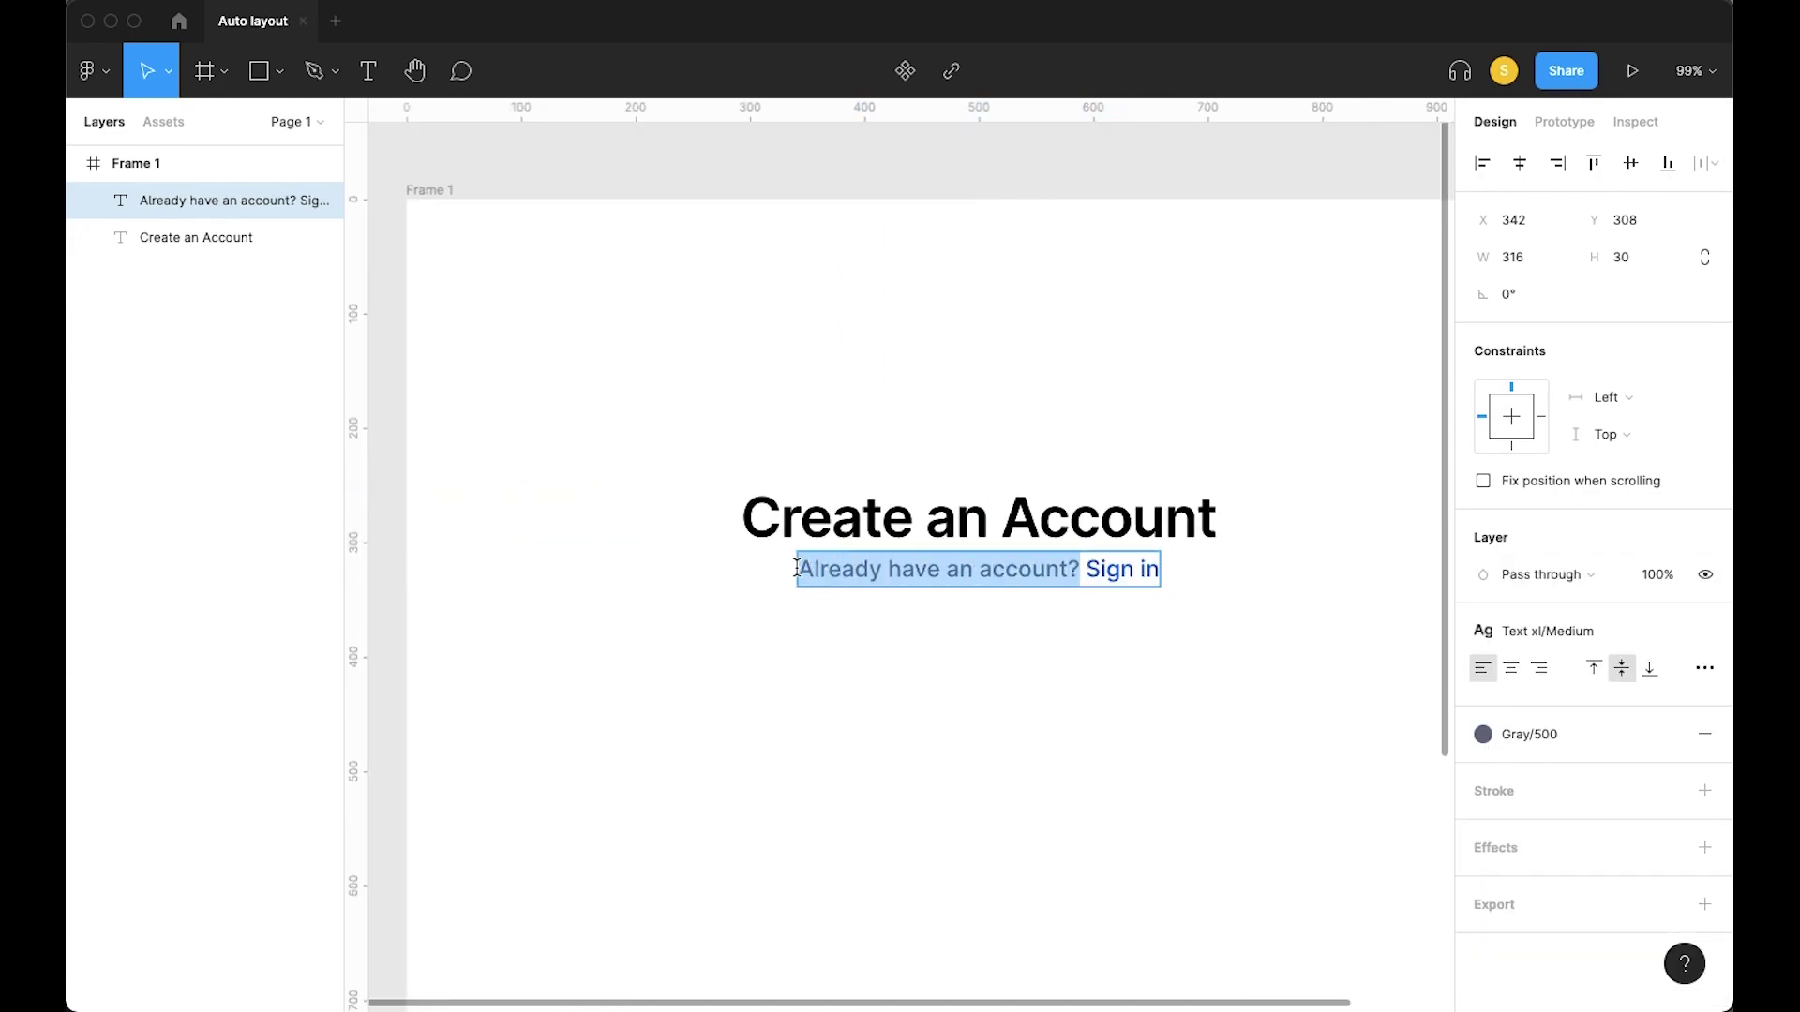
click(1521, 731)
click(1687, 796)
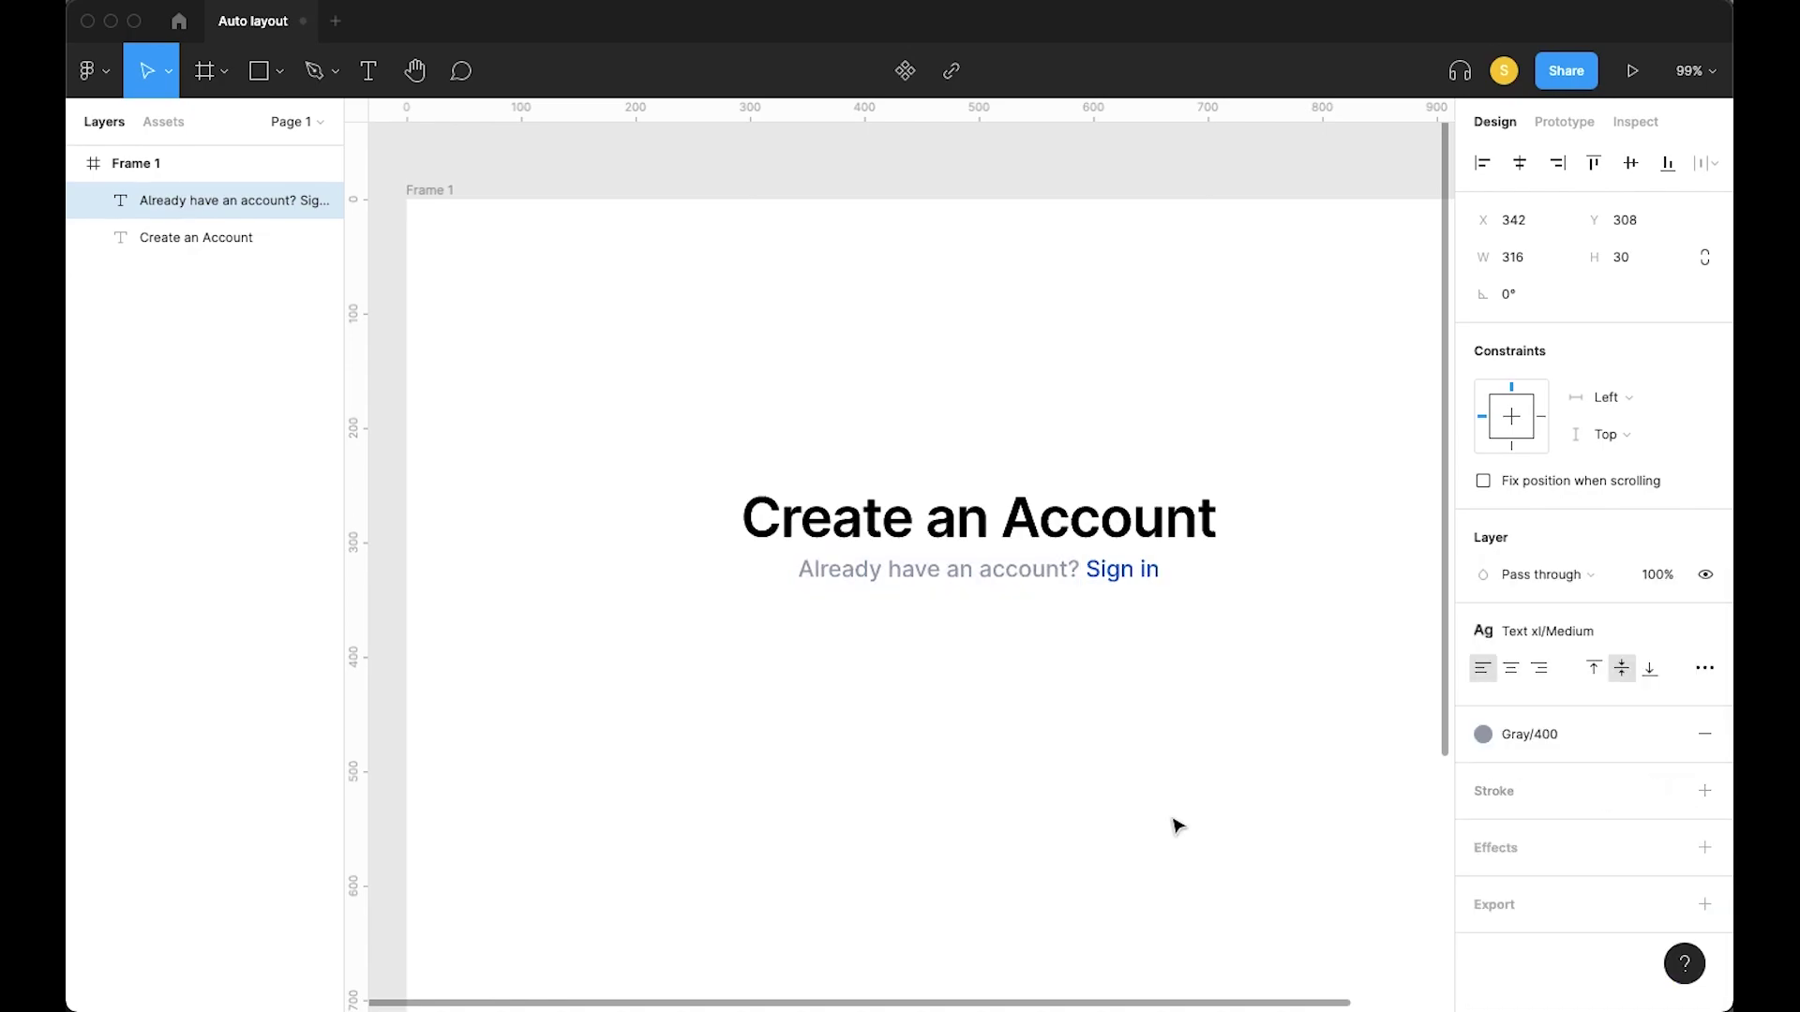
key(Escape)
key(Escape)
Search the asset library for "mail" and place the envelope icon below the sign-in line at about X 407, Y 417
scroll(1172, 824, down, 3)
scroll(1175, 825, down, 2)
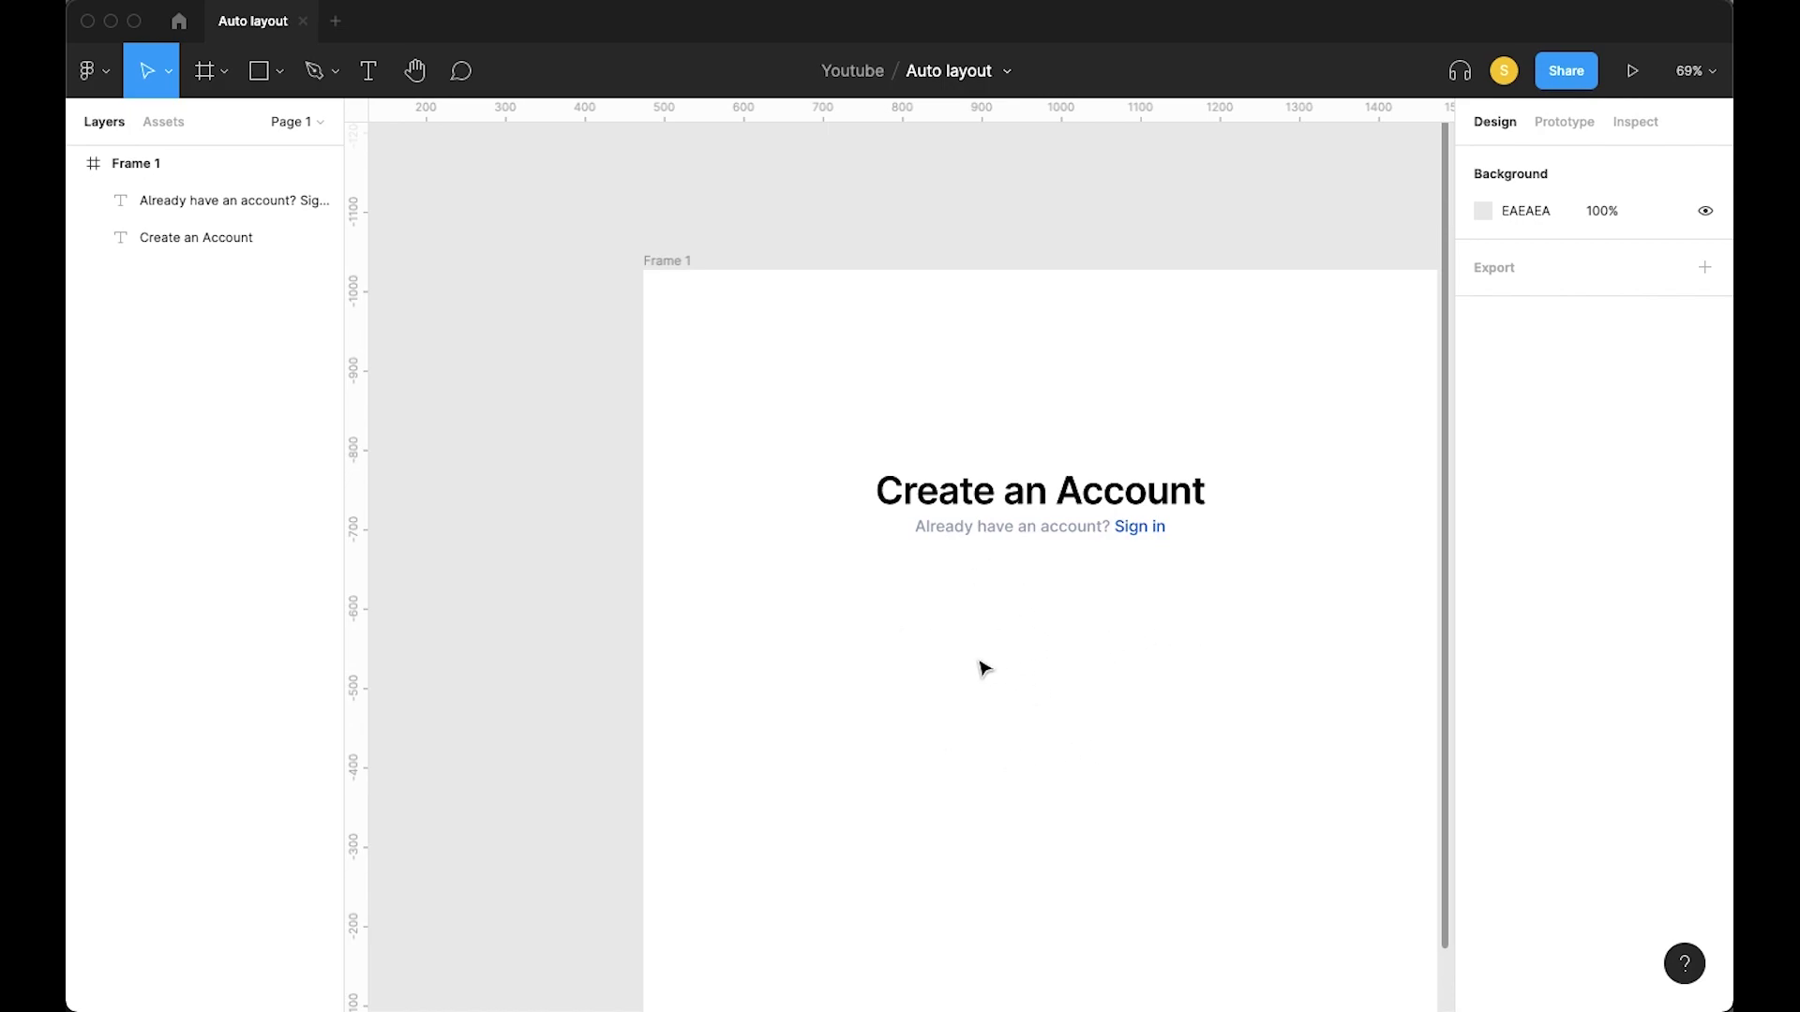
scroll(1198, 661, up, 3)
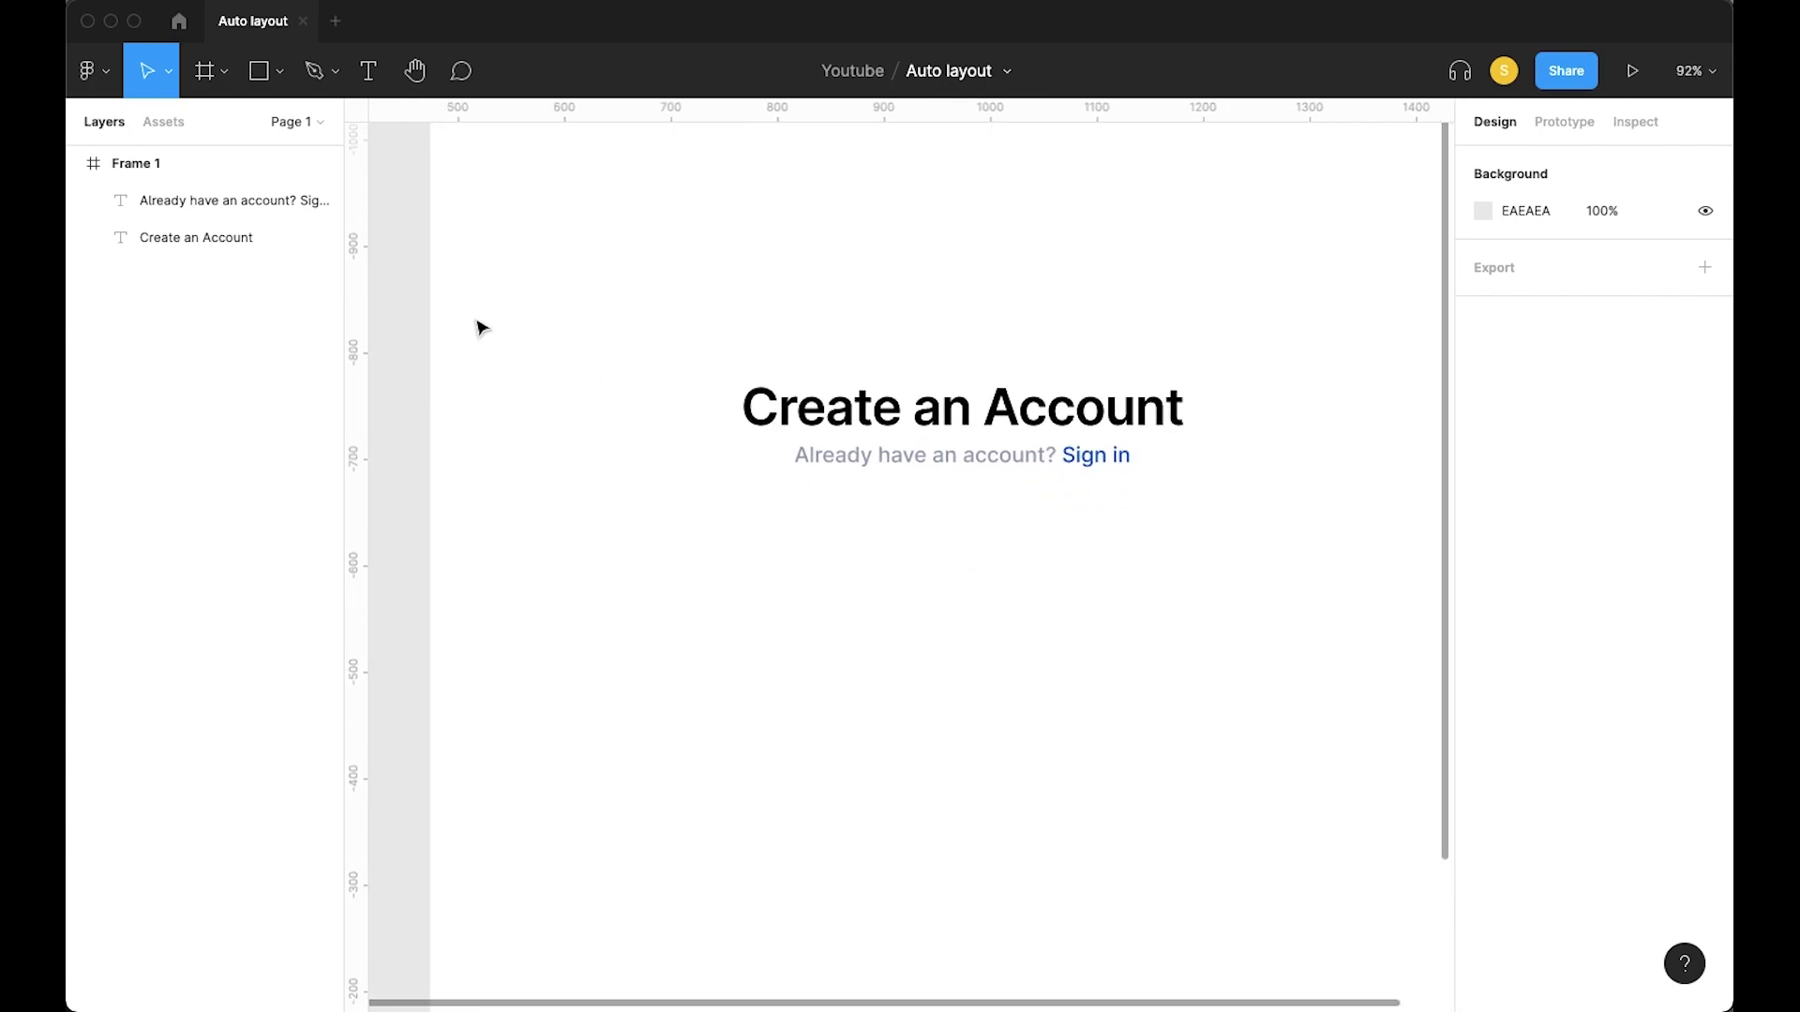
click(163, 121)
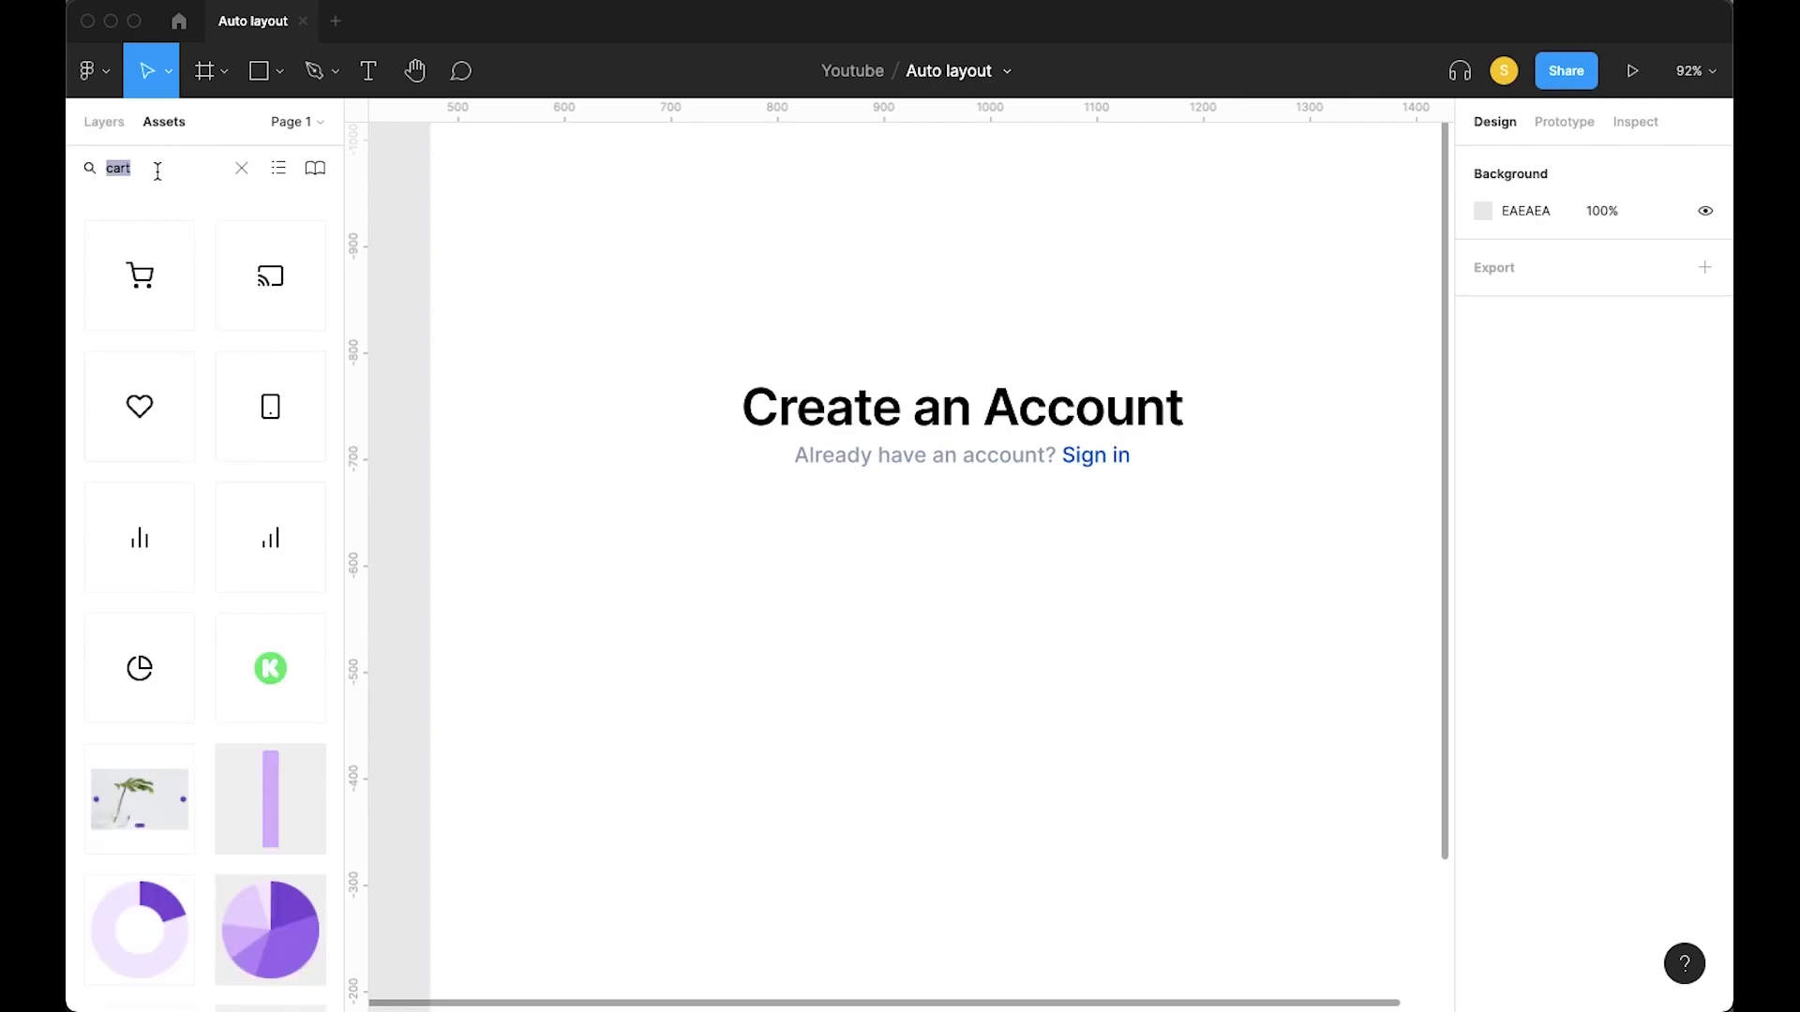
text(mail)
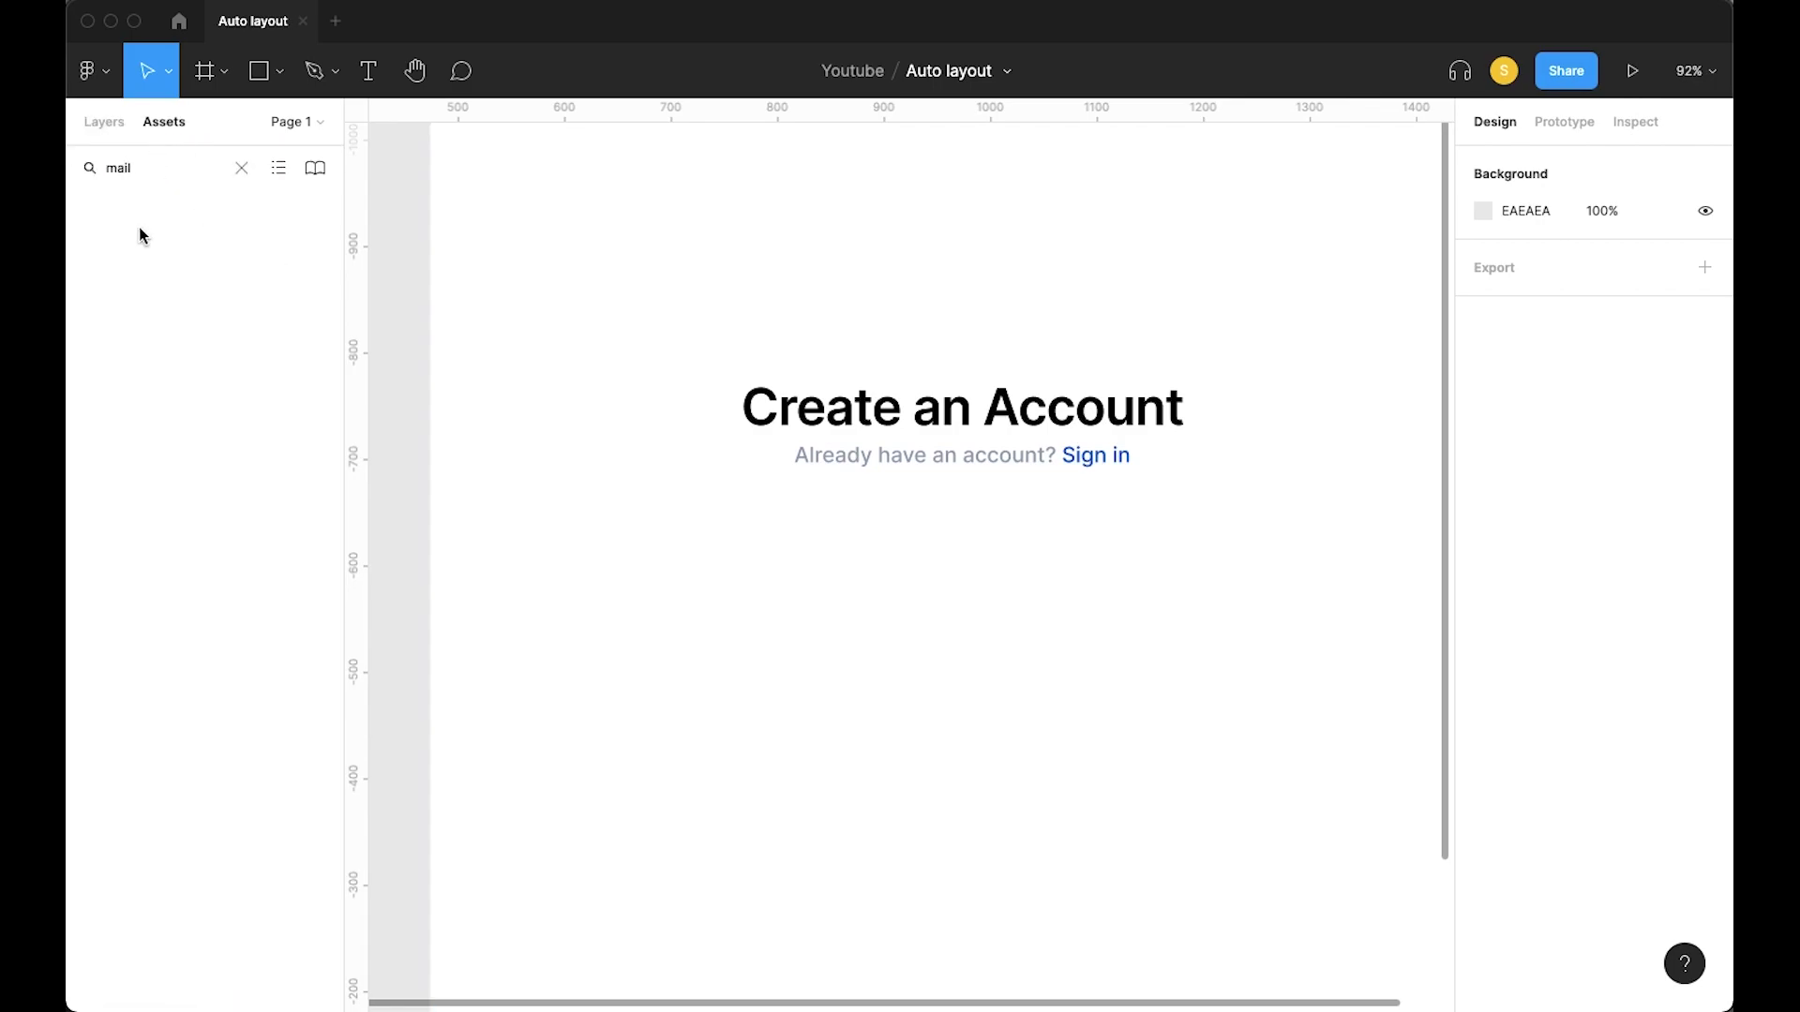
click(889, 589)
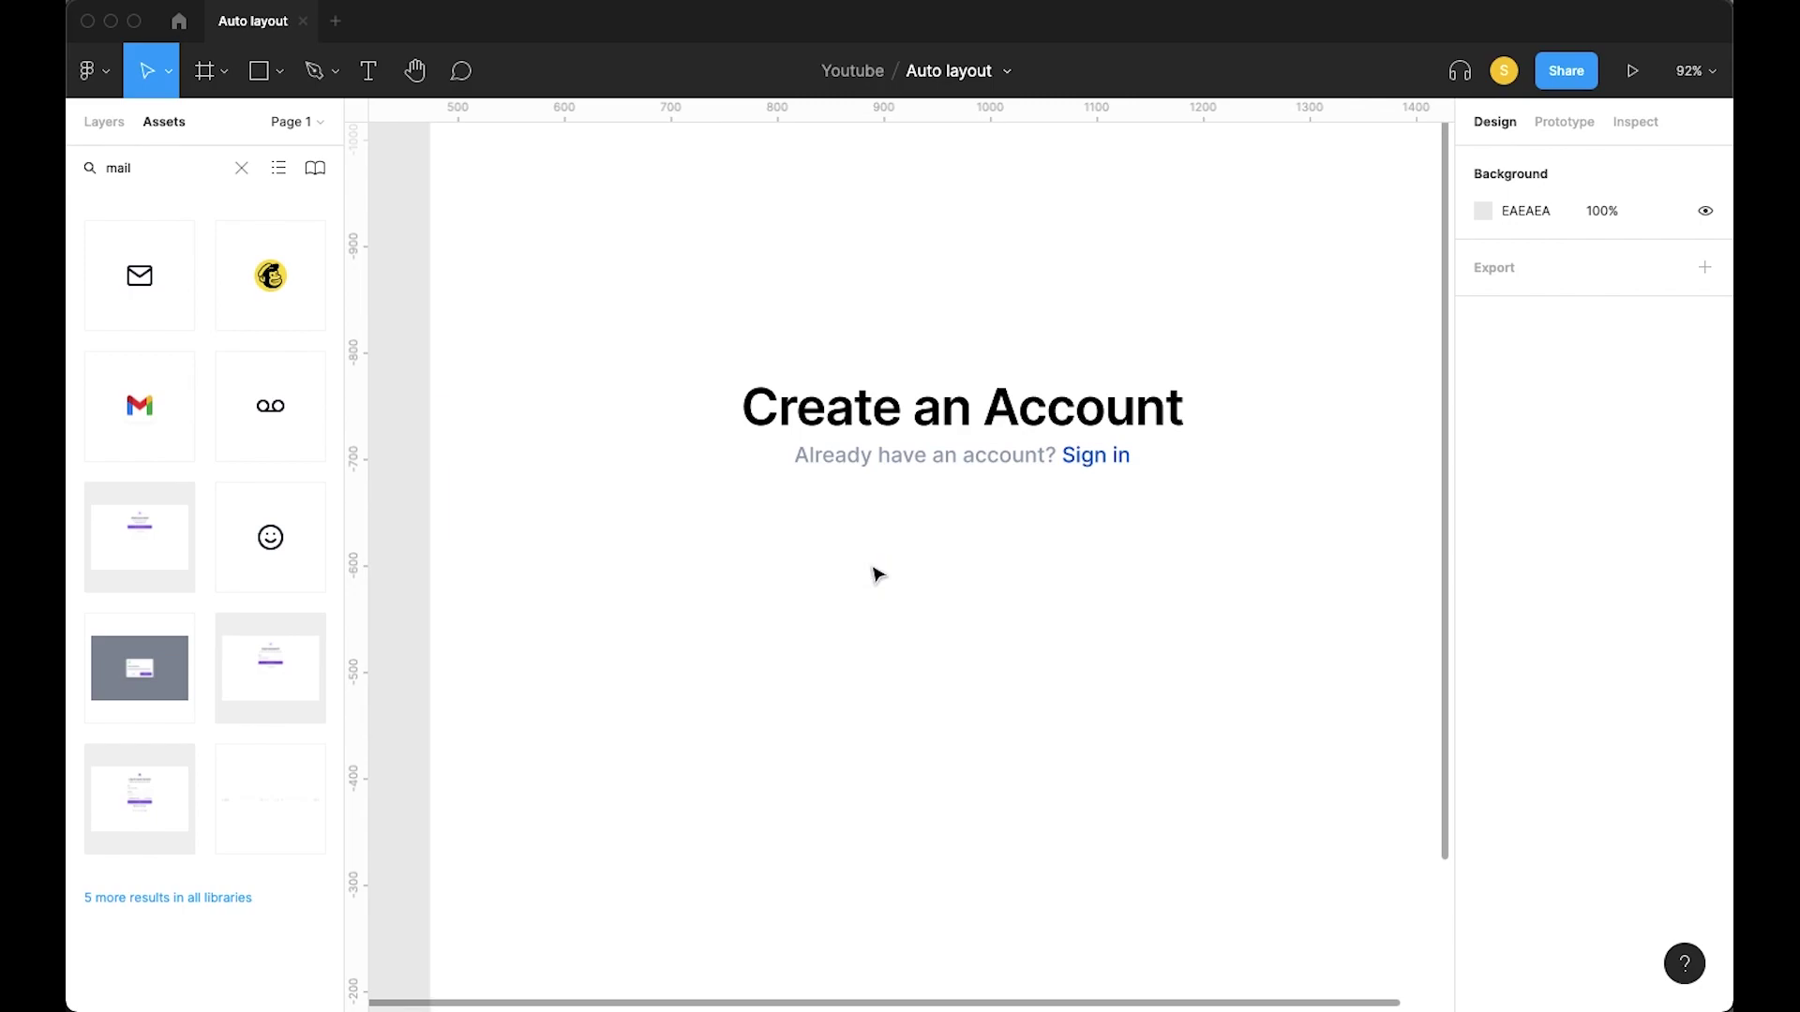
drag(878, 573, 876, 568)
scroll(1003, 623, up, 5)
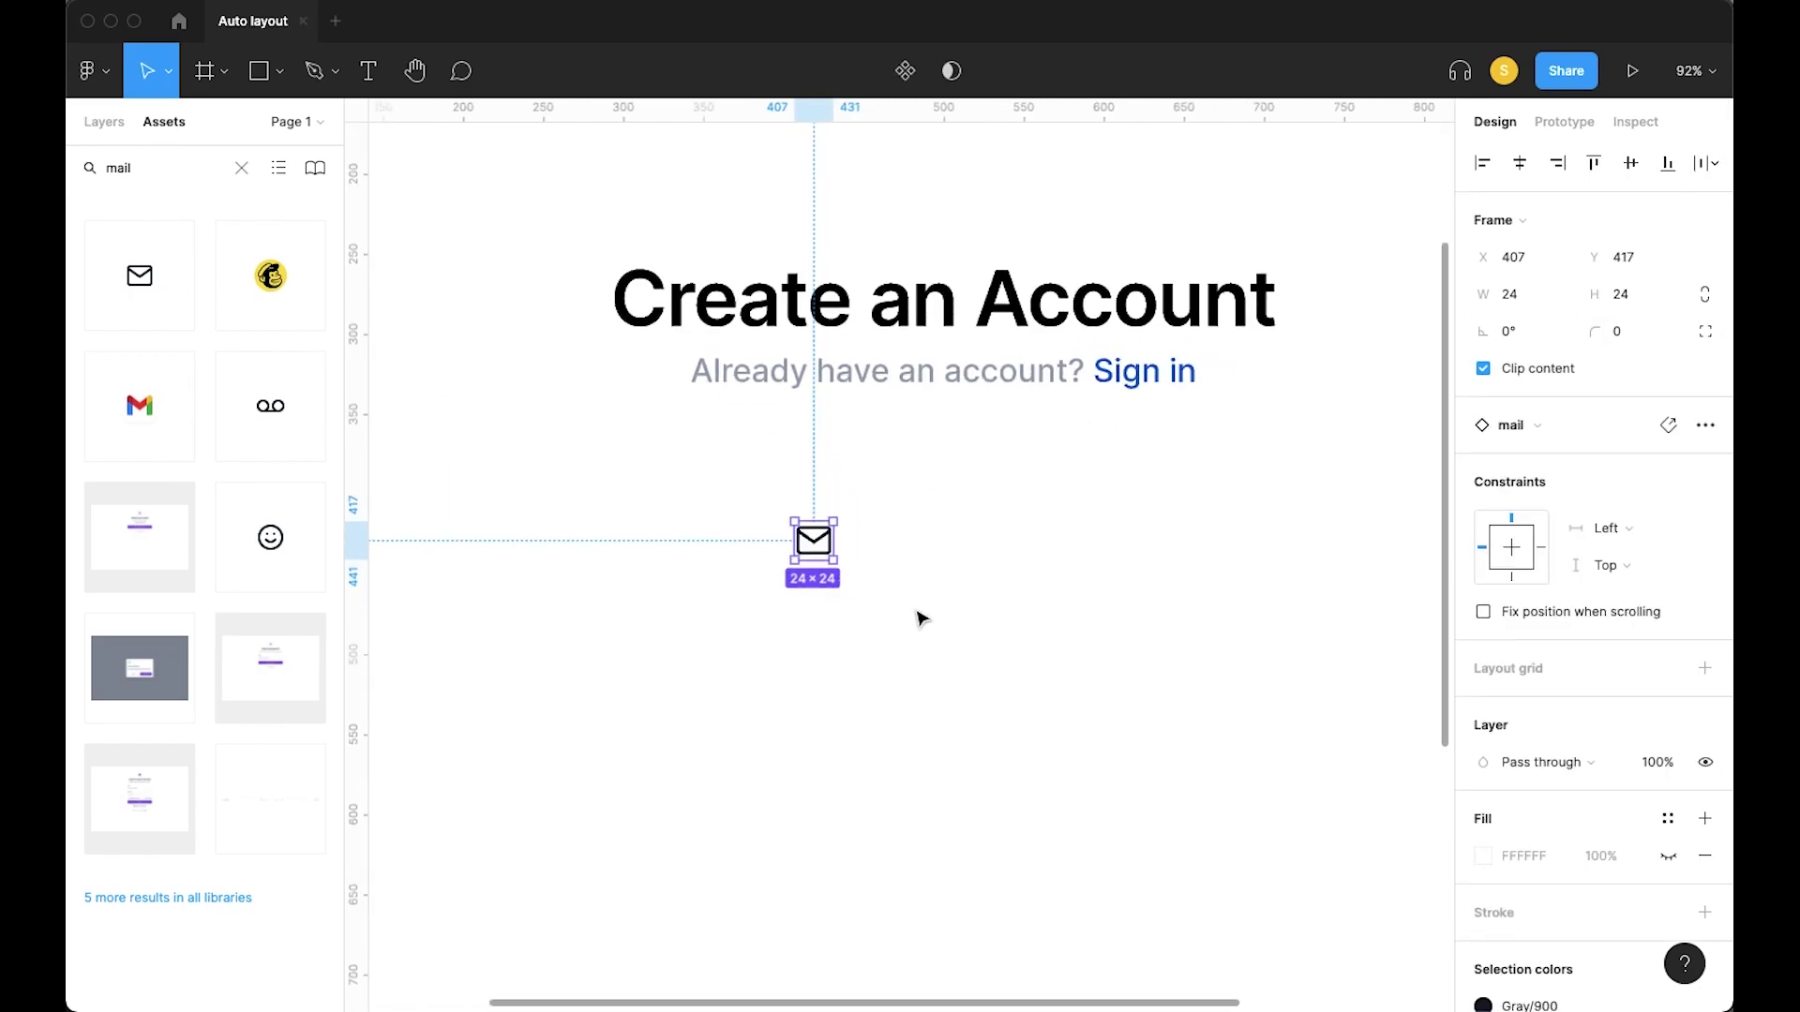
double_click(816, 549)
scroll(816, 548, up, 10)
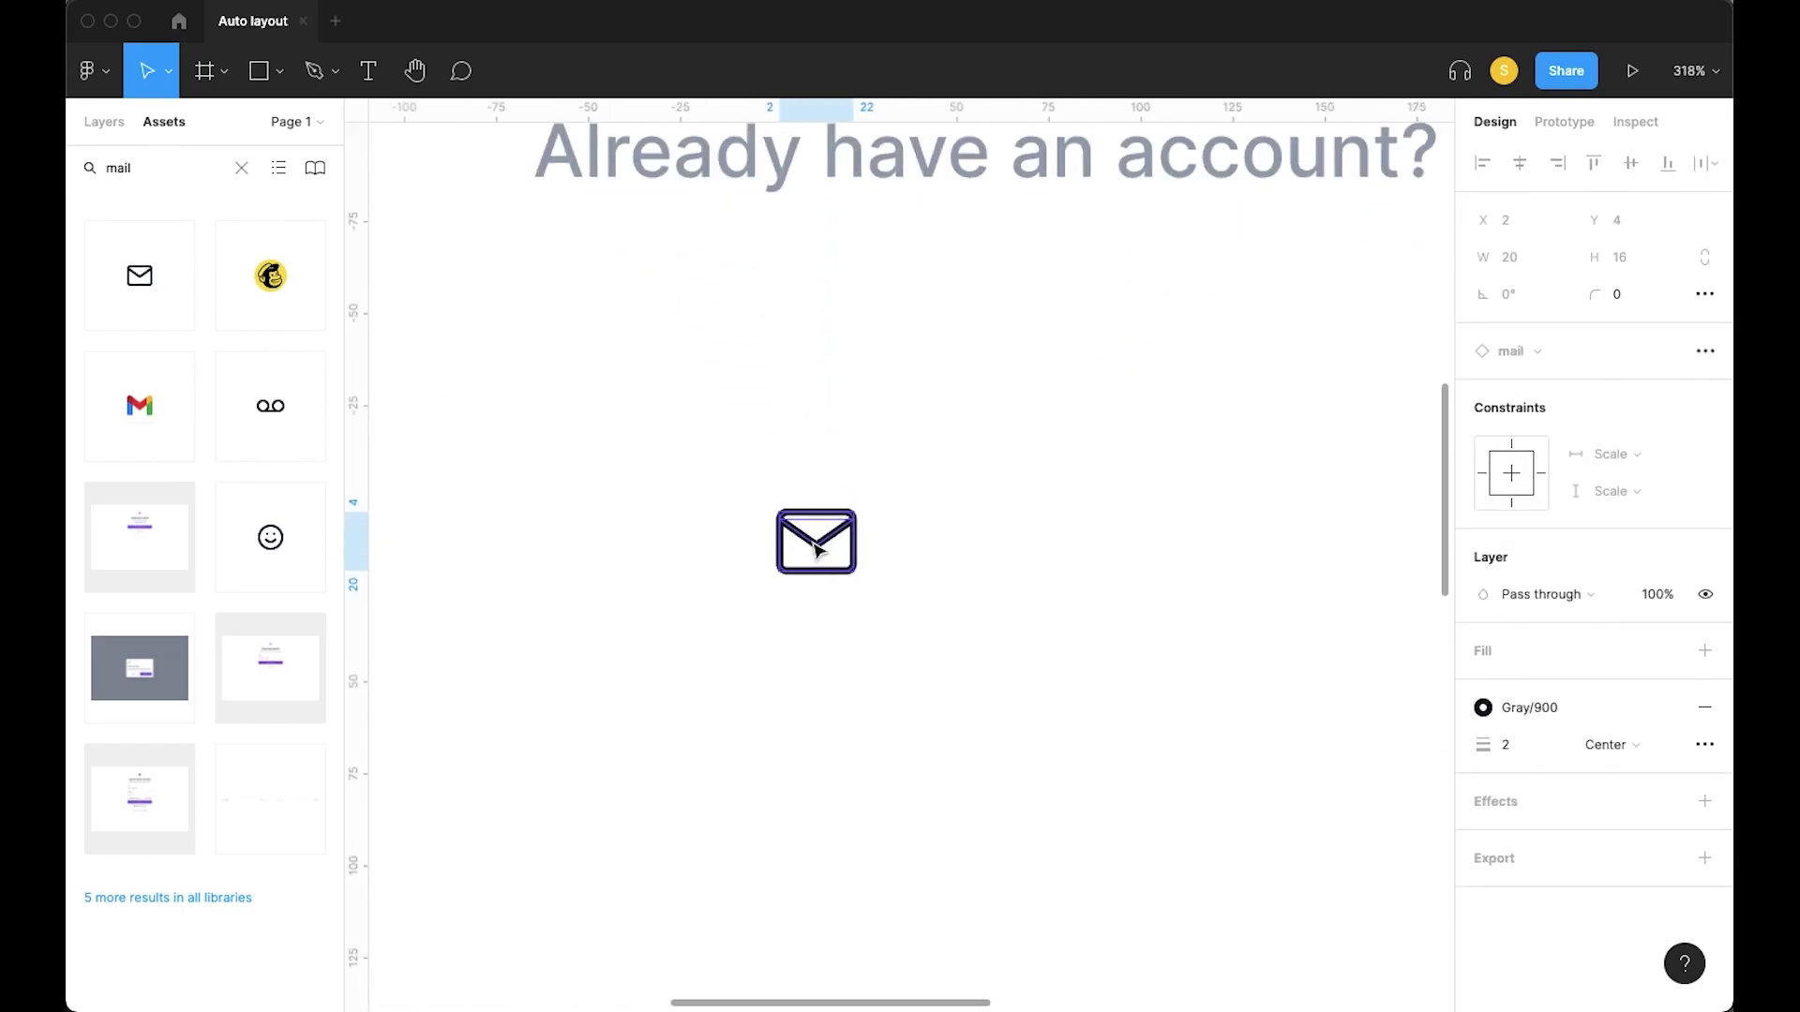
click(1051, 606)
scroll(1042, 602, down, 5)
click(911, 565)
Add a text layer reading "Enter your Email" beside the mail icon
key(t)
click(981, 558)
text(Ente)
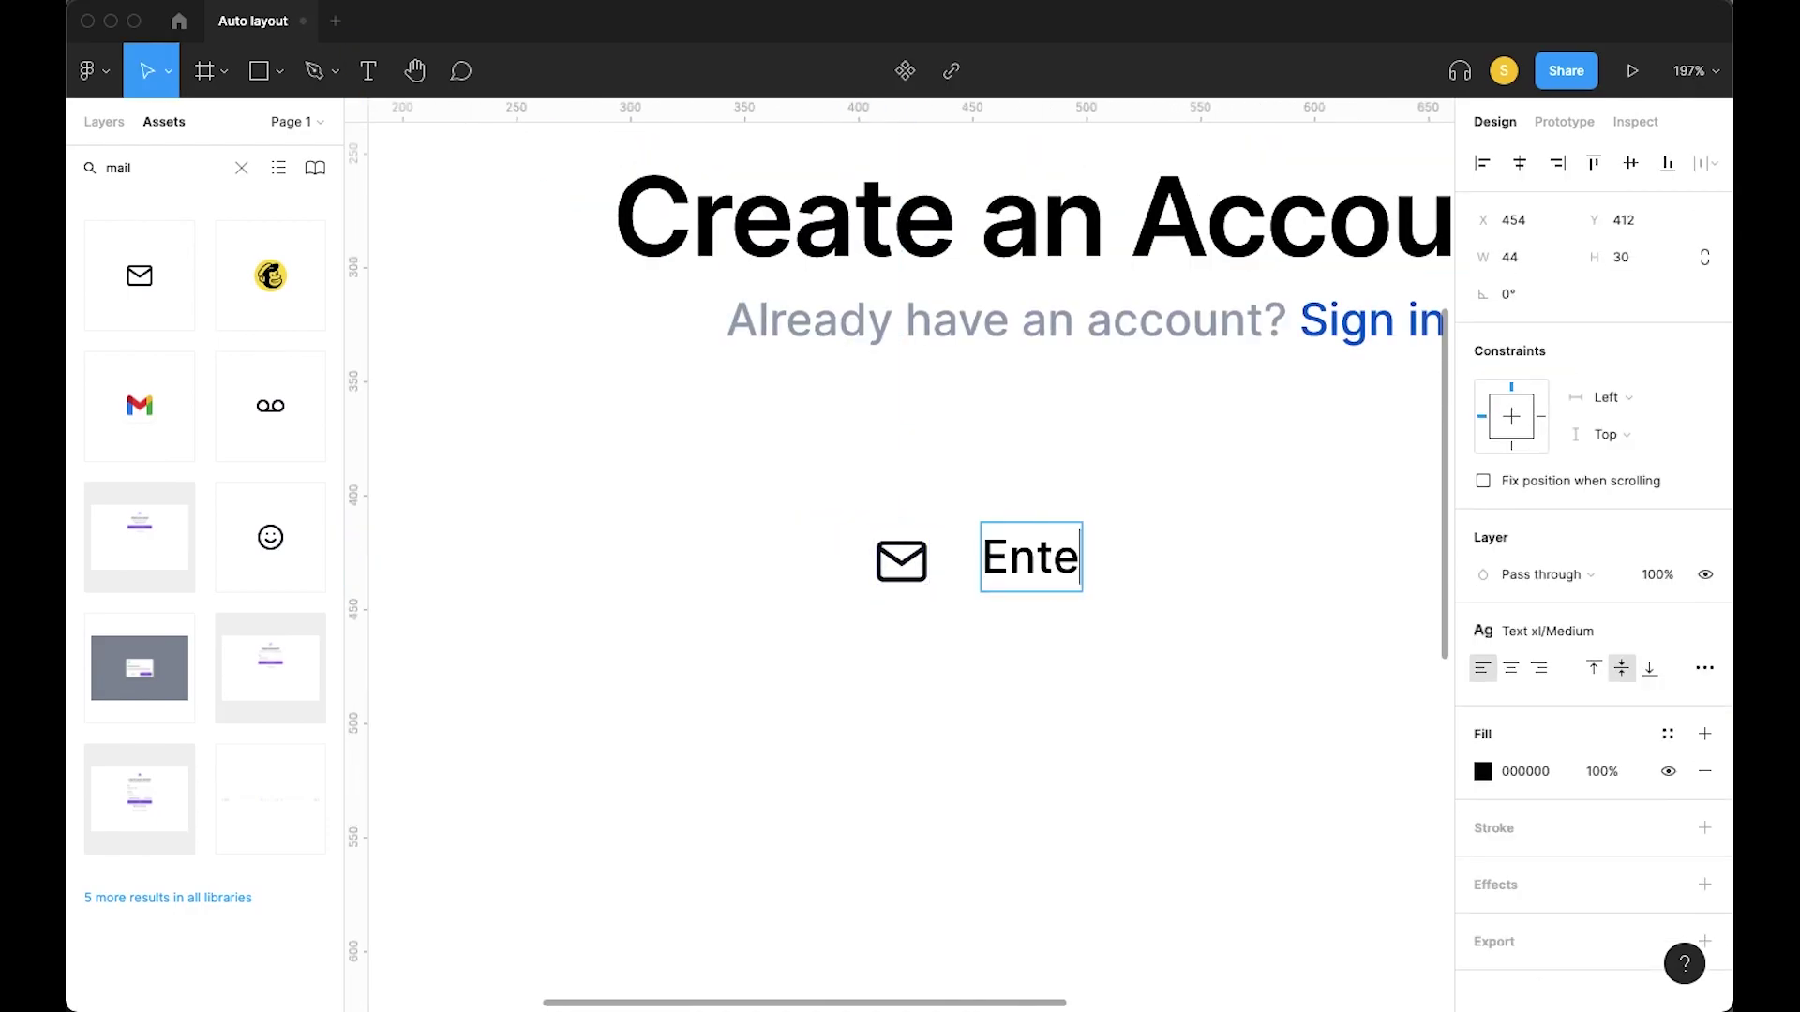
text(r your Email)
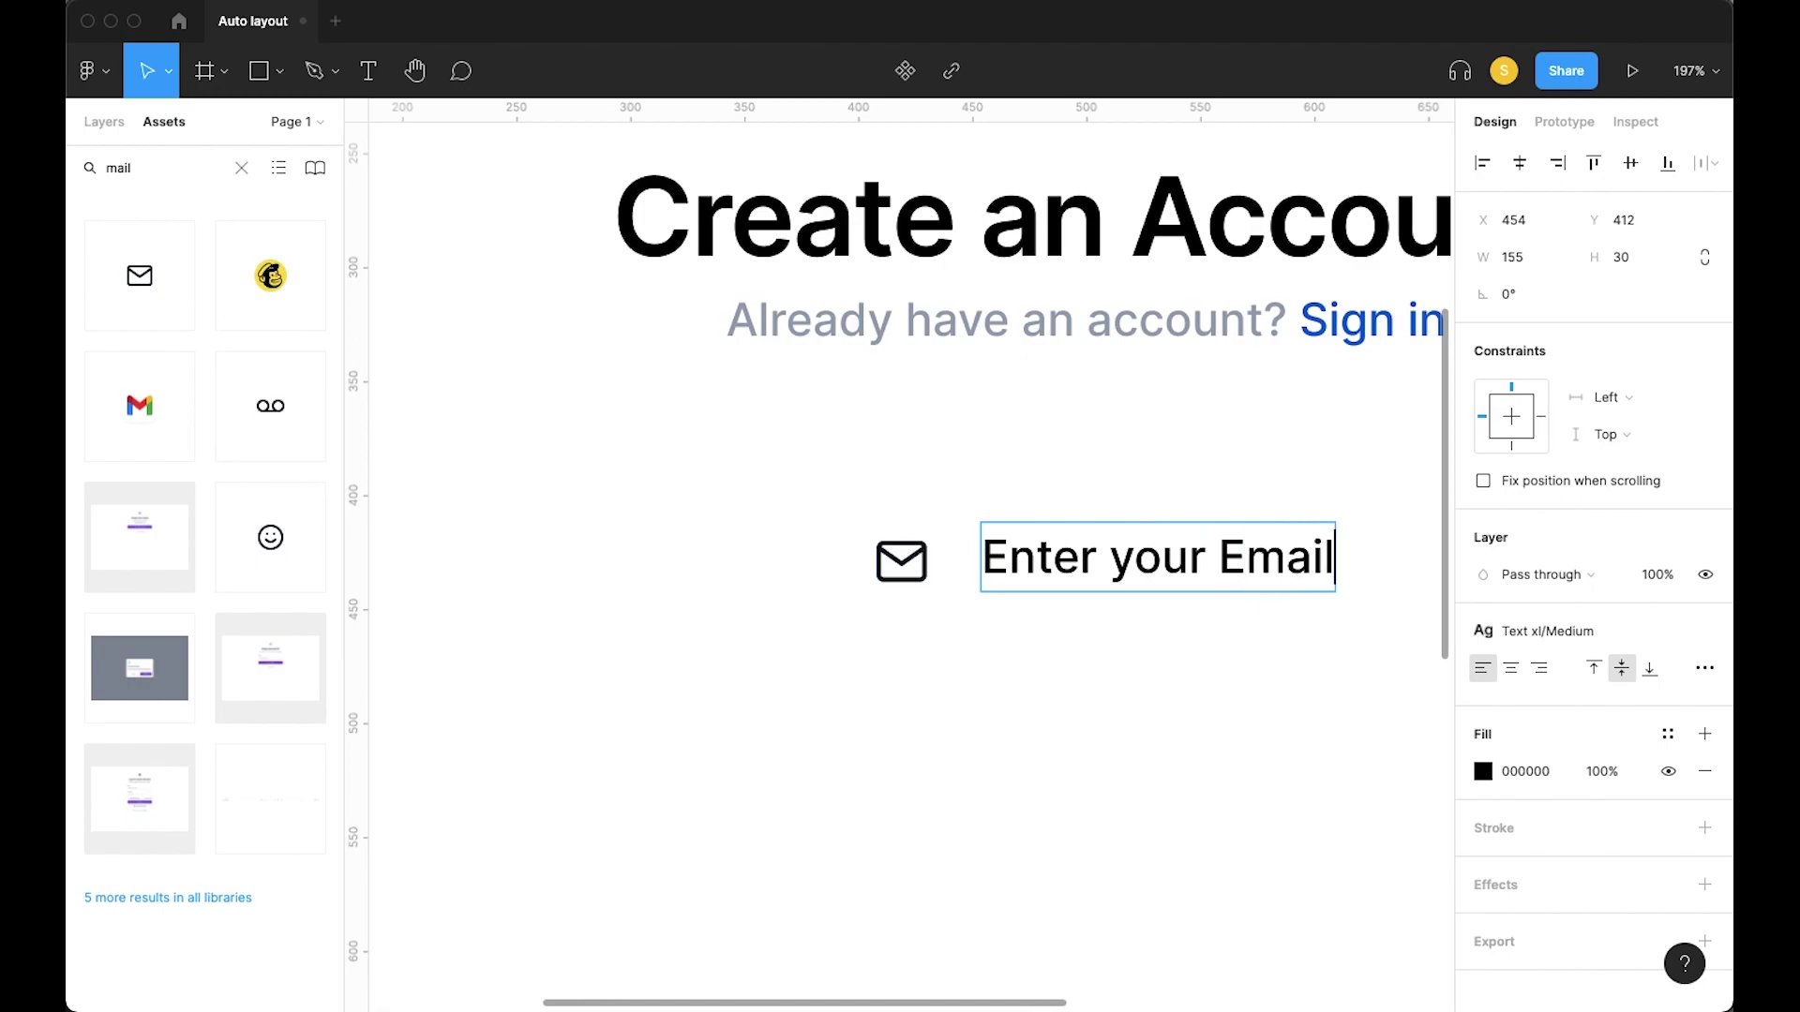
key(Escape)
Style the "Enter your Email" text as Text lg/Medium in Gray/400 and align it with the mail icon at X 450, Y 415
click(1615, 631)
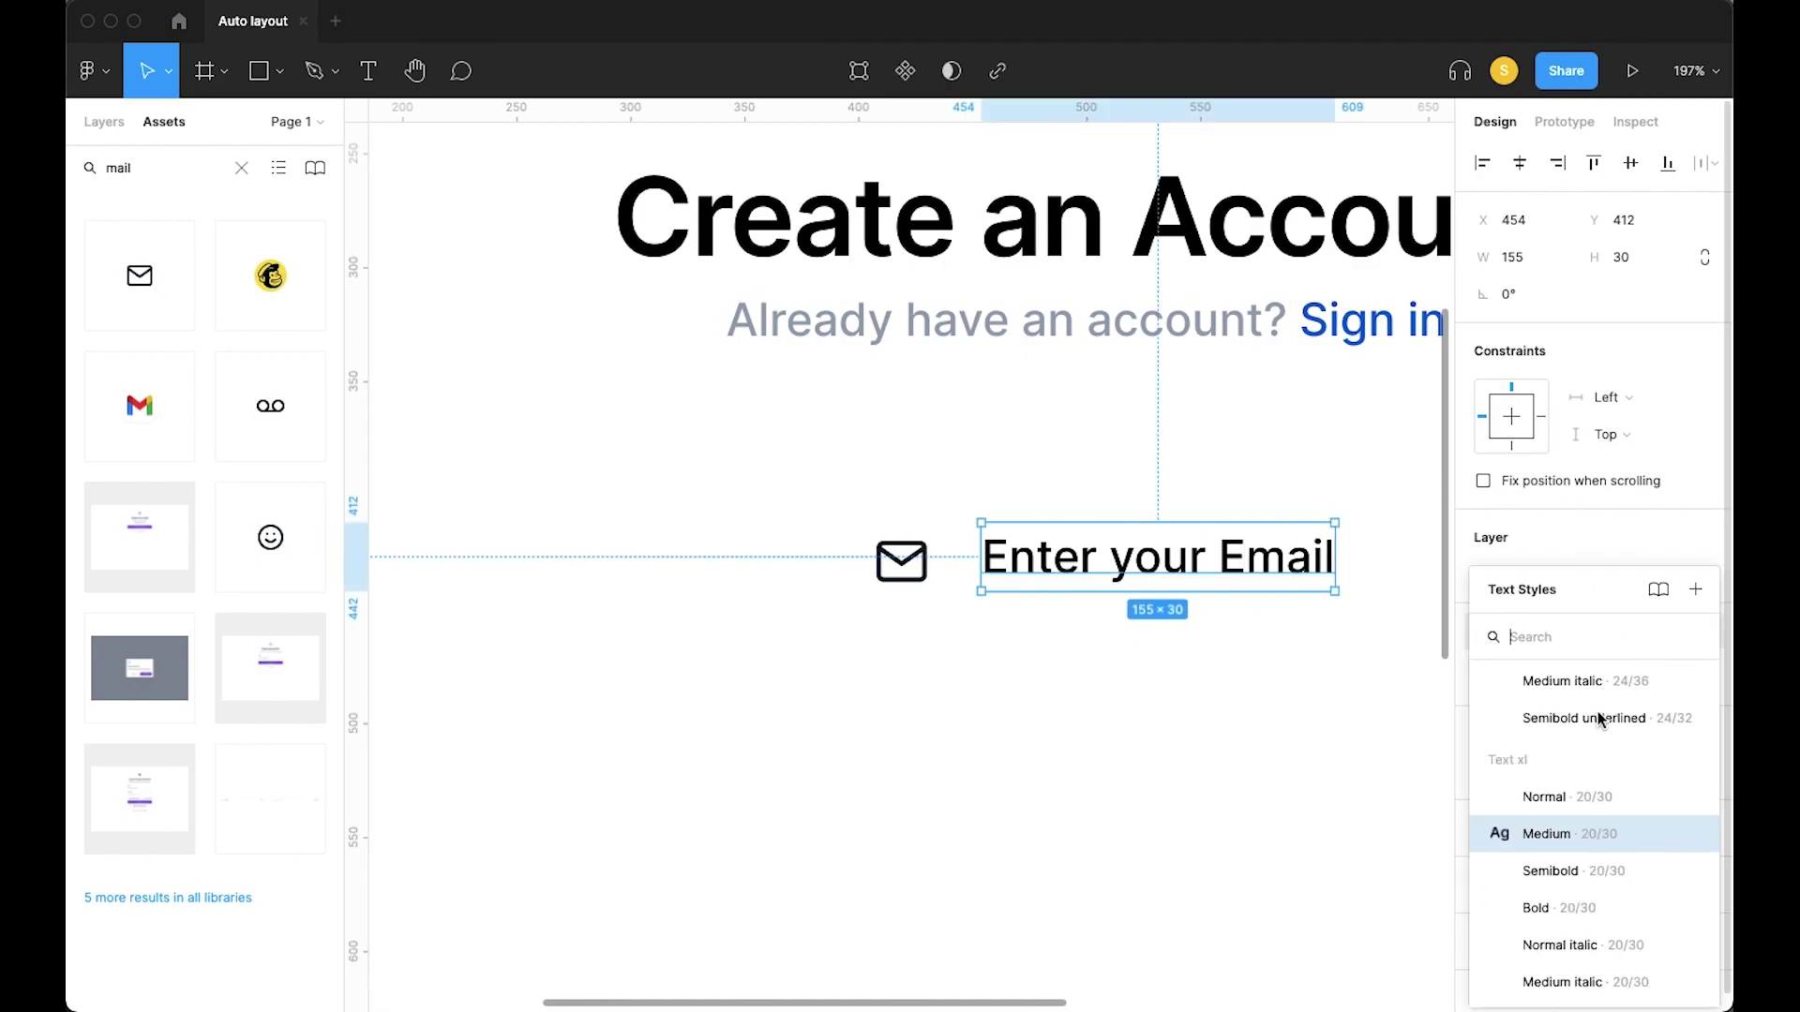
scroll(1583, 768, down, 2)
scroll(1583, 768, down, 4)
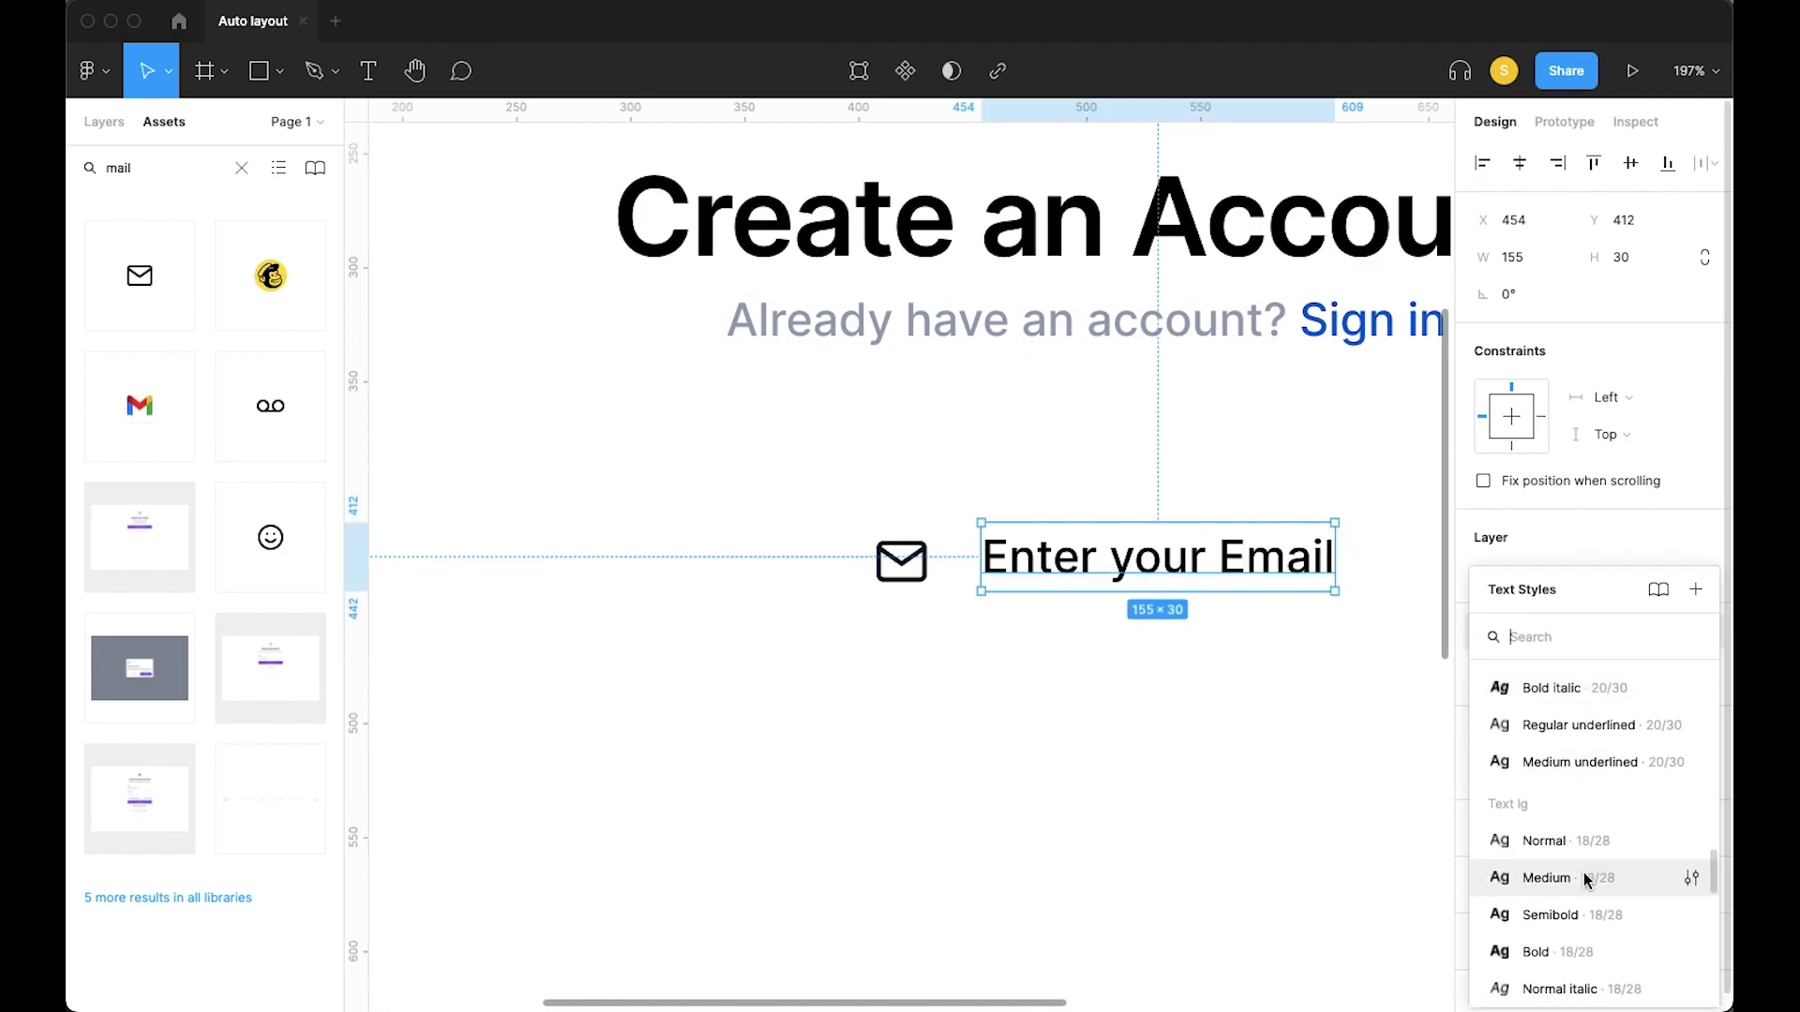
click(1583, 870)
drag(1121, 567, 1114, 572)
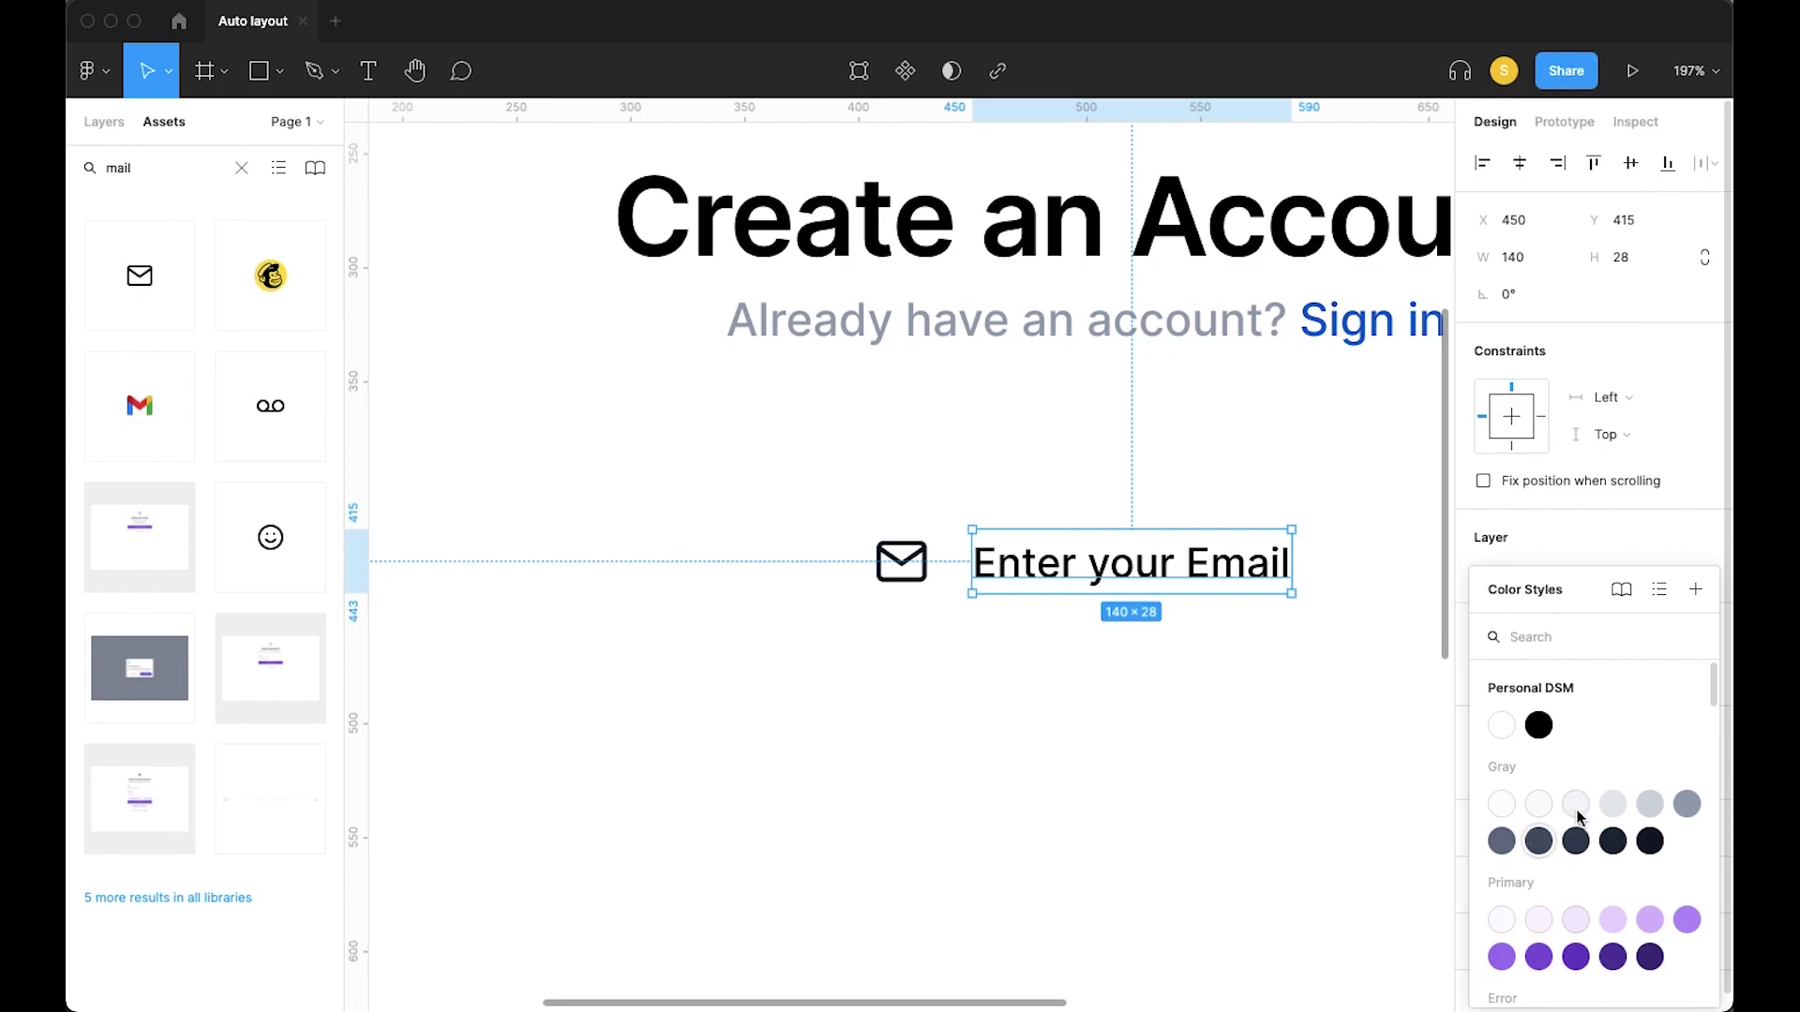
click(1687, 804)
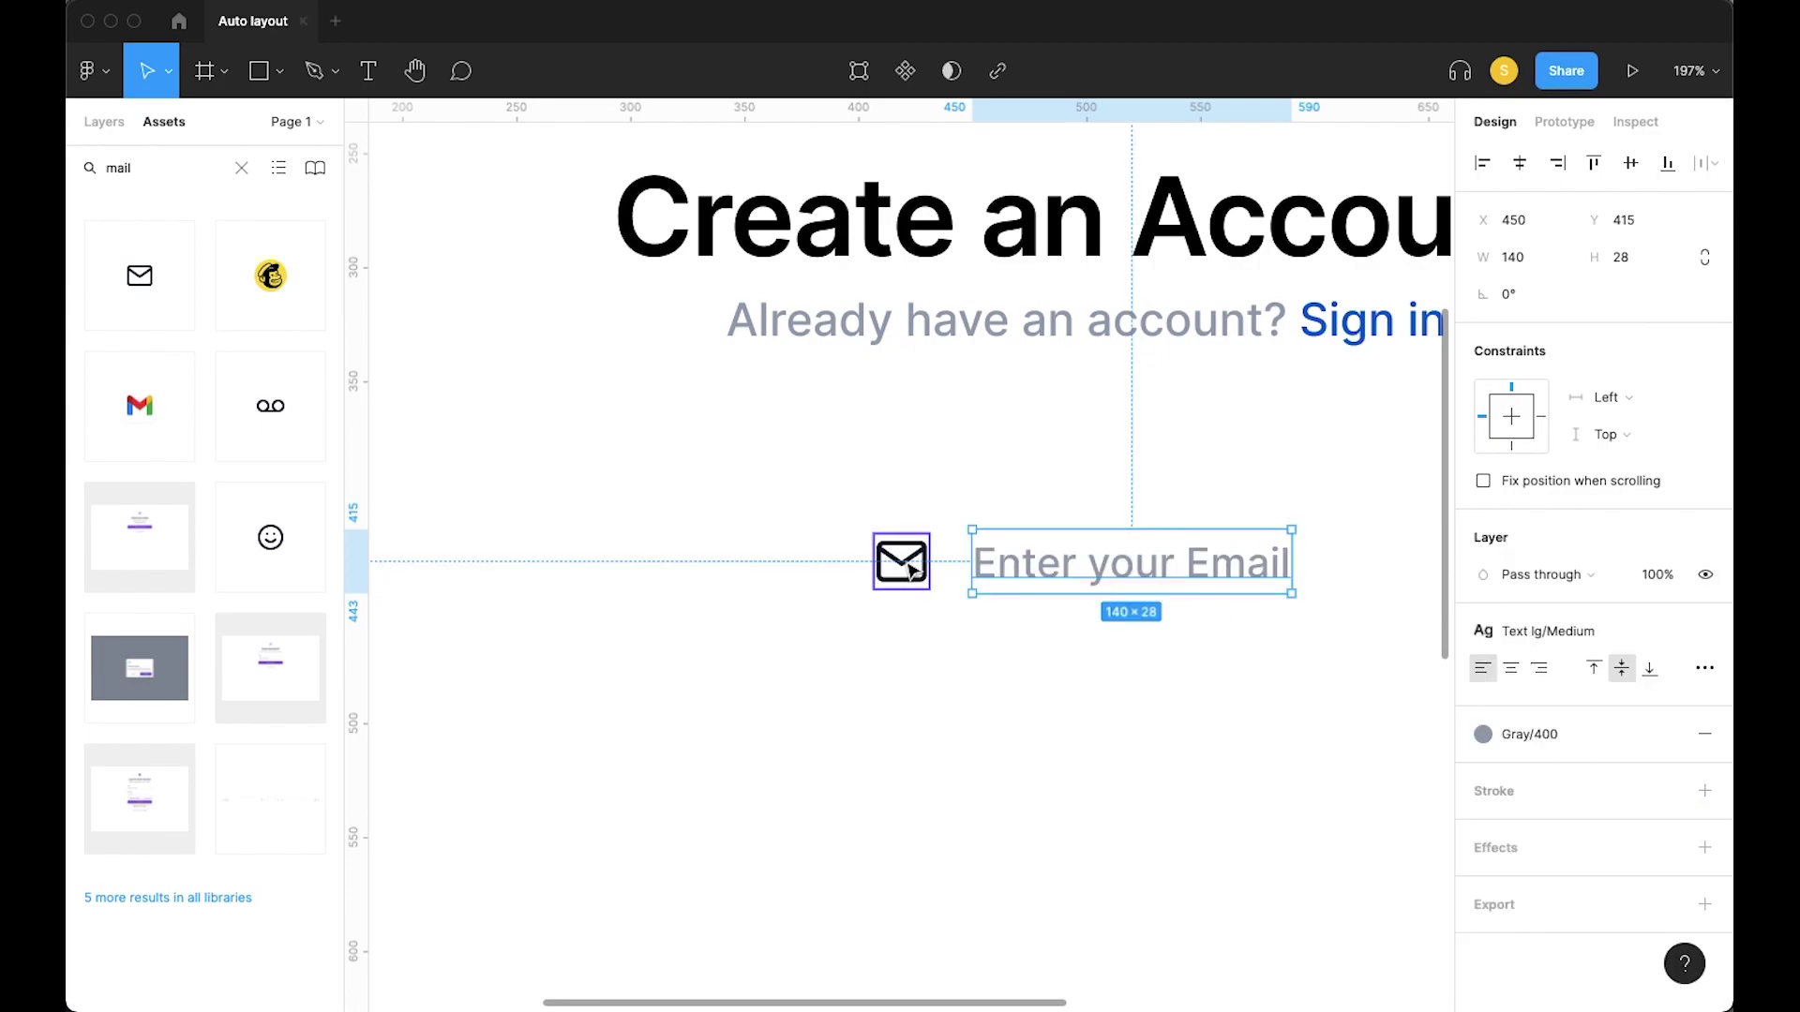
Set the mail icon's stroke to the Gray/400 color style to match the placeholder text
click(901, 563)
scroll(1518, 928, down, 2)
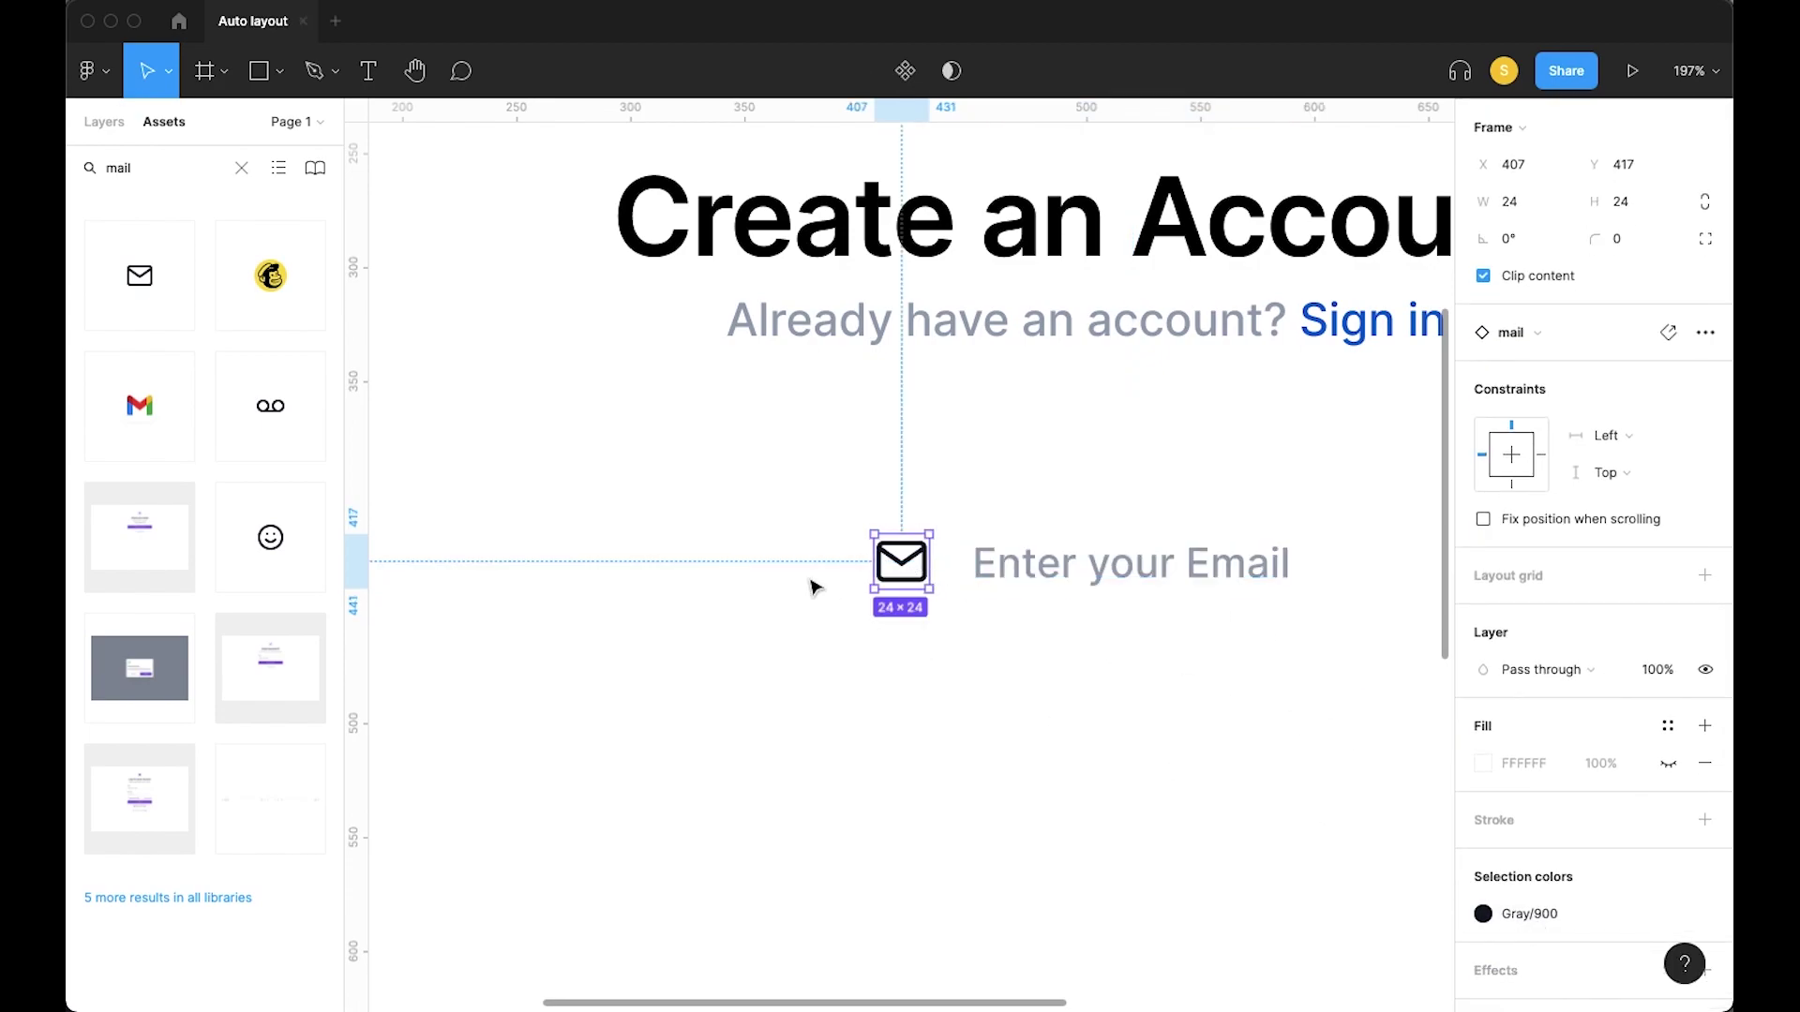
double_click(909, 572)
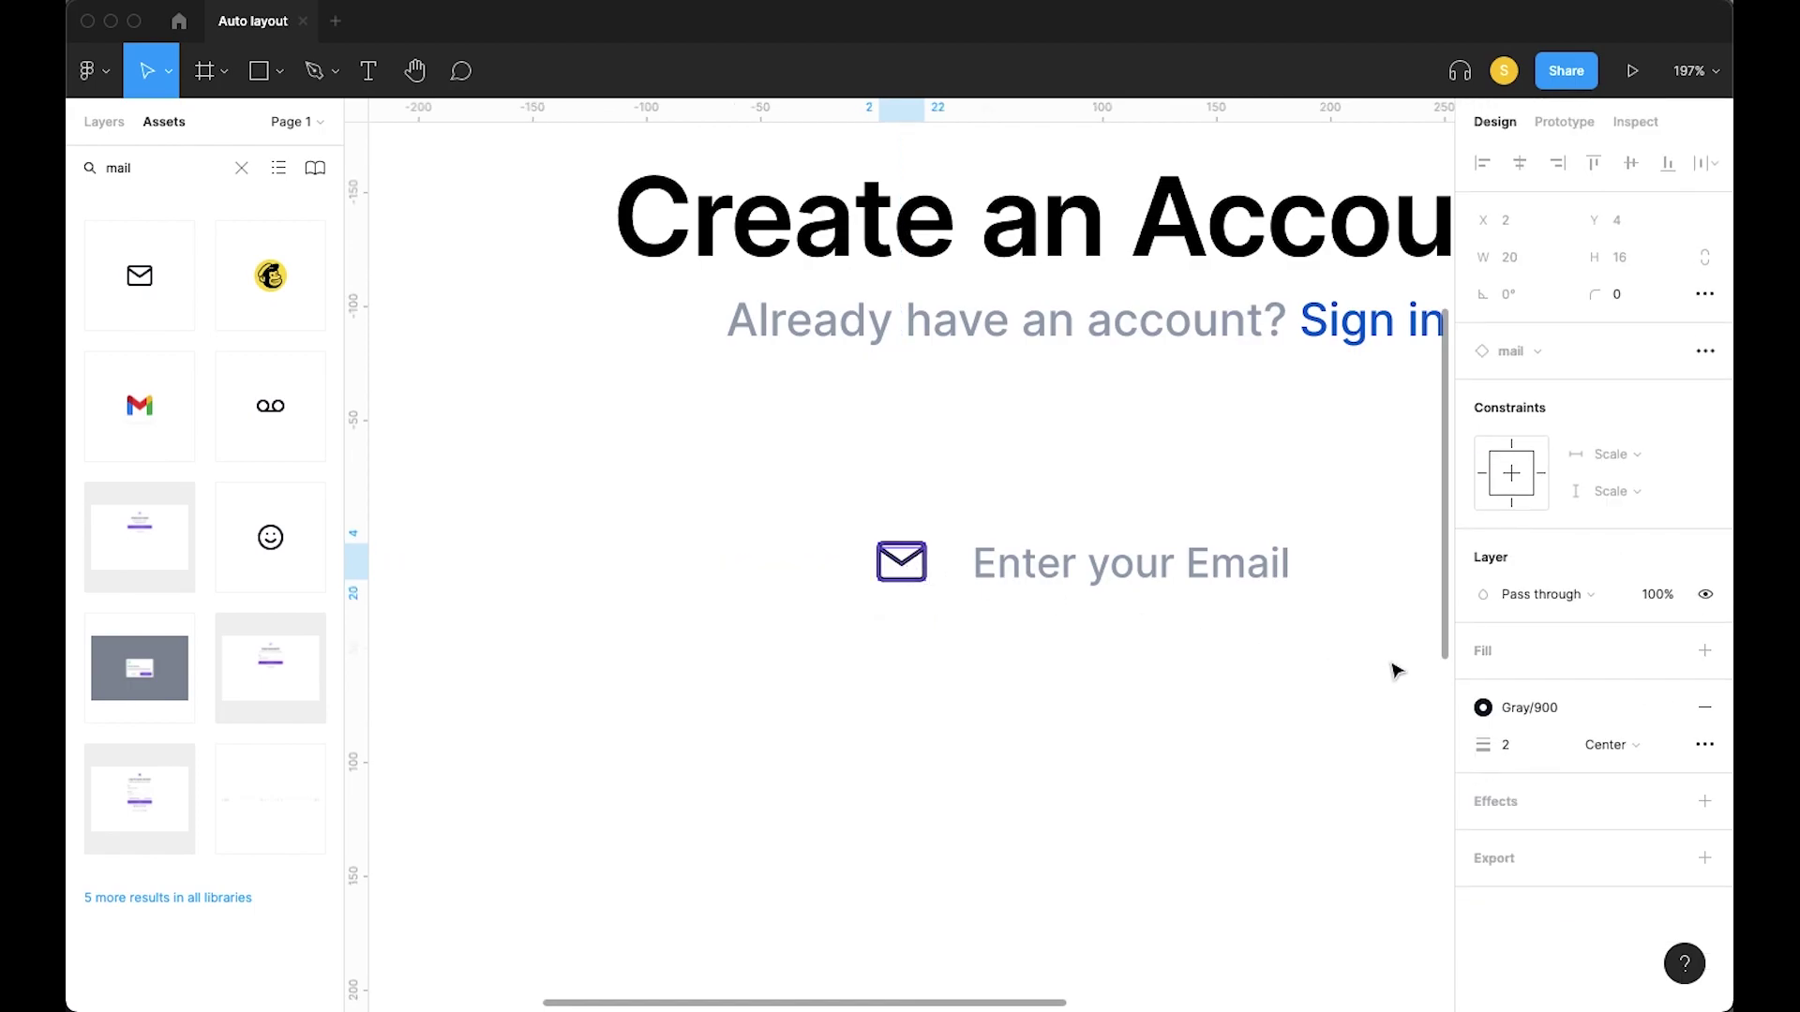
click(1482, 703)
click(1684, 799)
click(1290, 740)
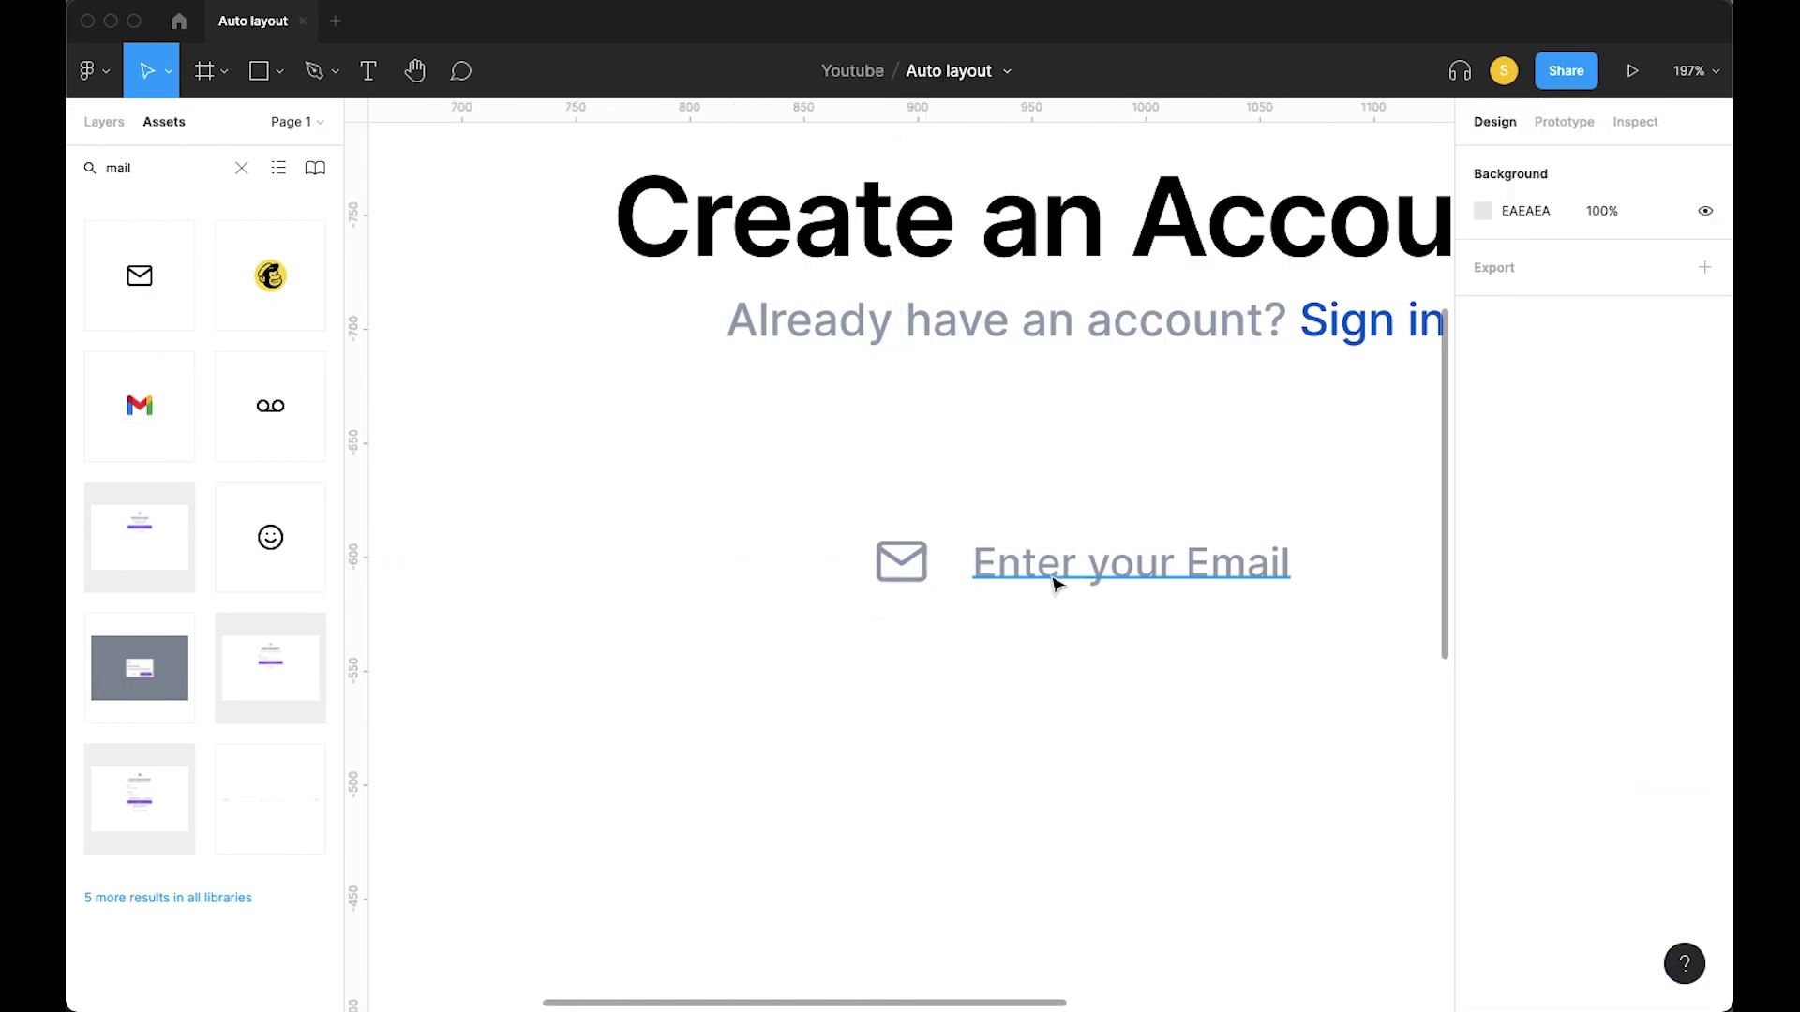
Wrap the mail icon and "Enter your Email" text in a horizontal auto layout, aligned left and vertically centered
click(1049, 582)
drag(849, 529, 1098, 614)
key(shift+a)
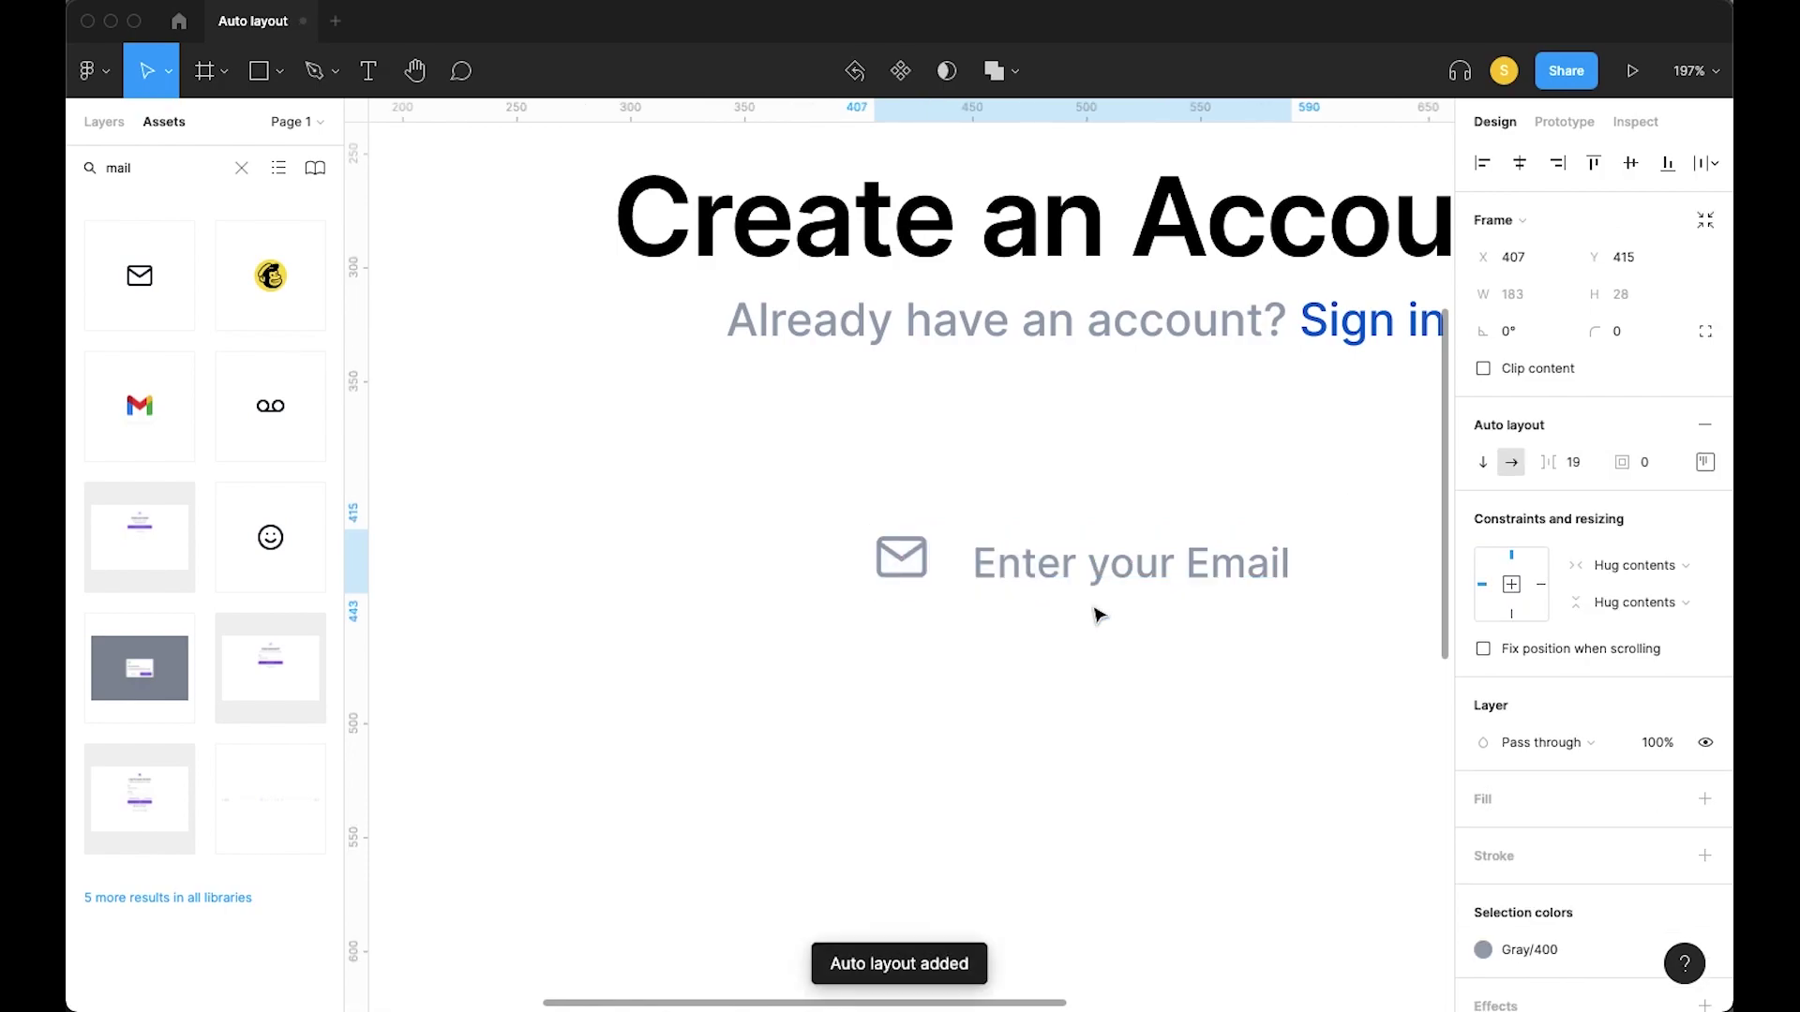
click(1698, 463)
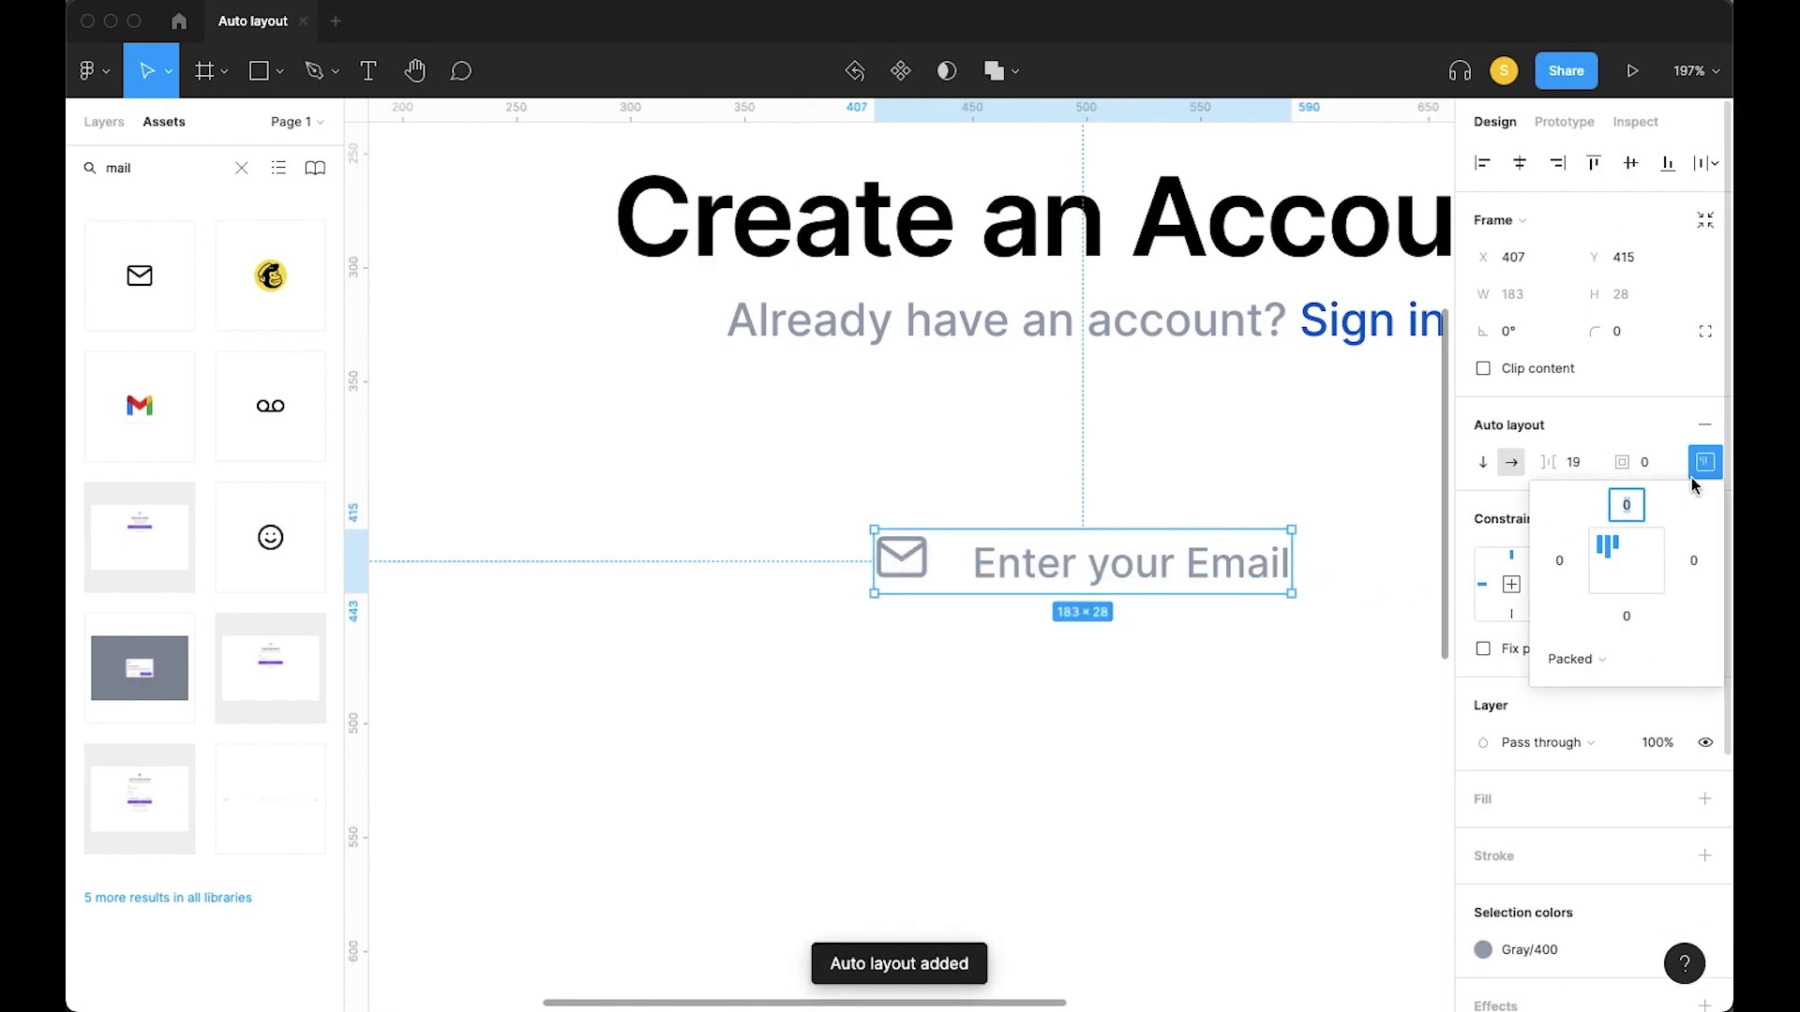
click(1606, 561)
Set the auto layout spacing between the mail icon and the placeholder text to 15
scroll(1301, 585, right, 2)
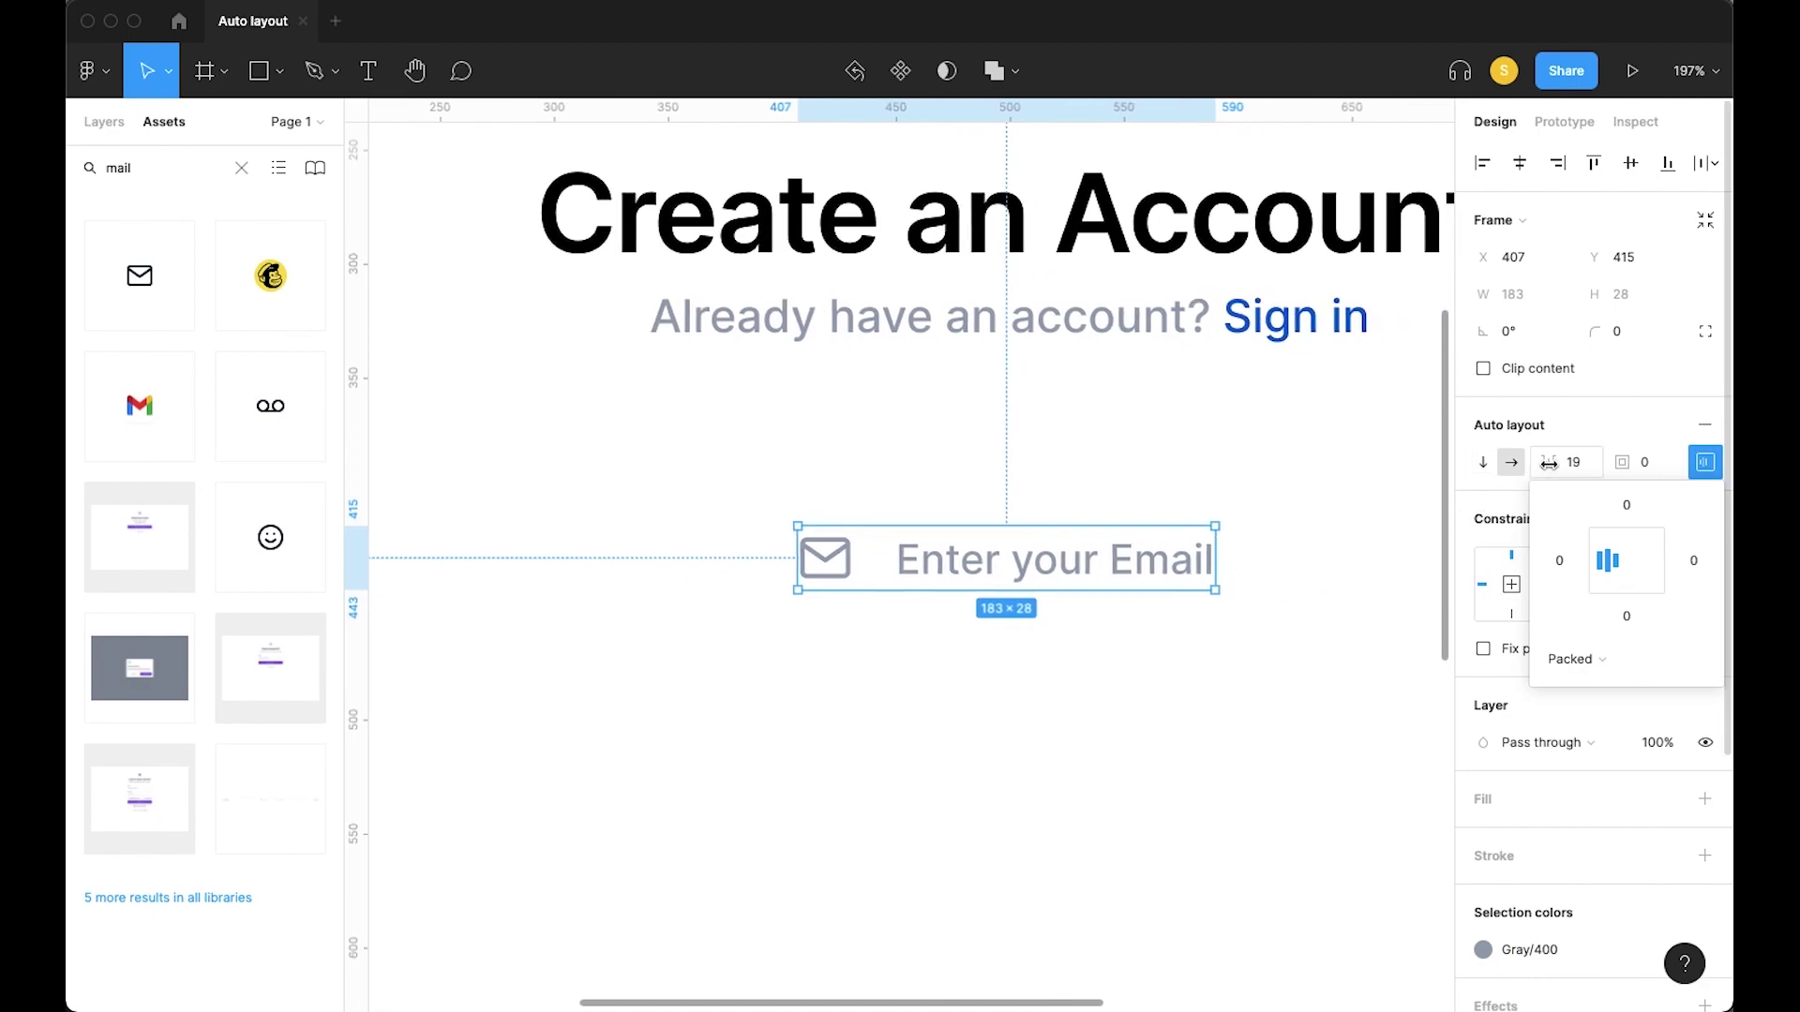
drag(1550, 463, 1545, 466)
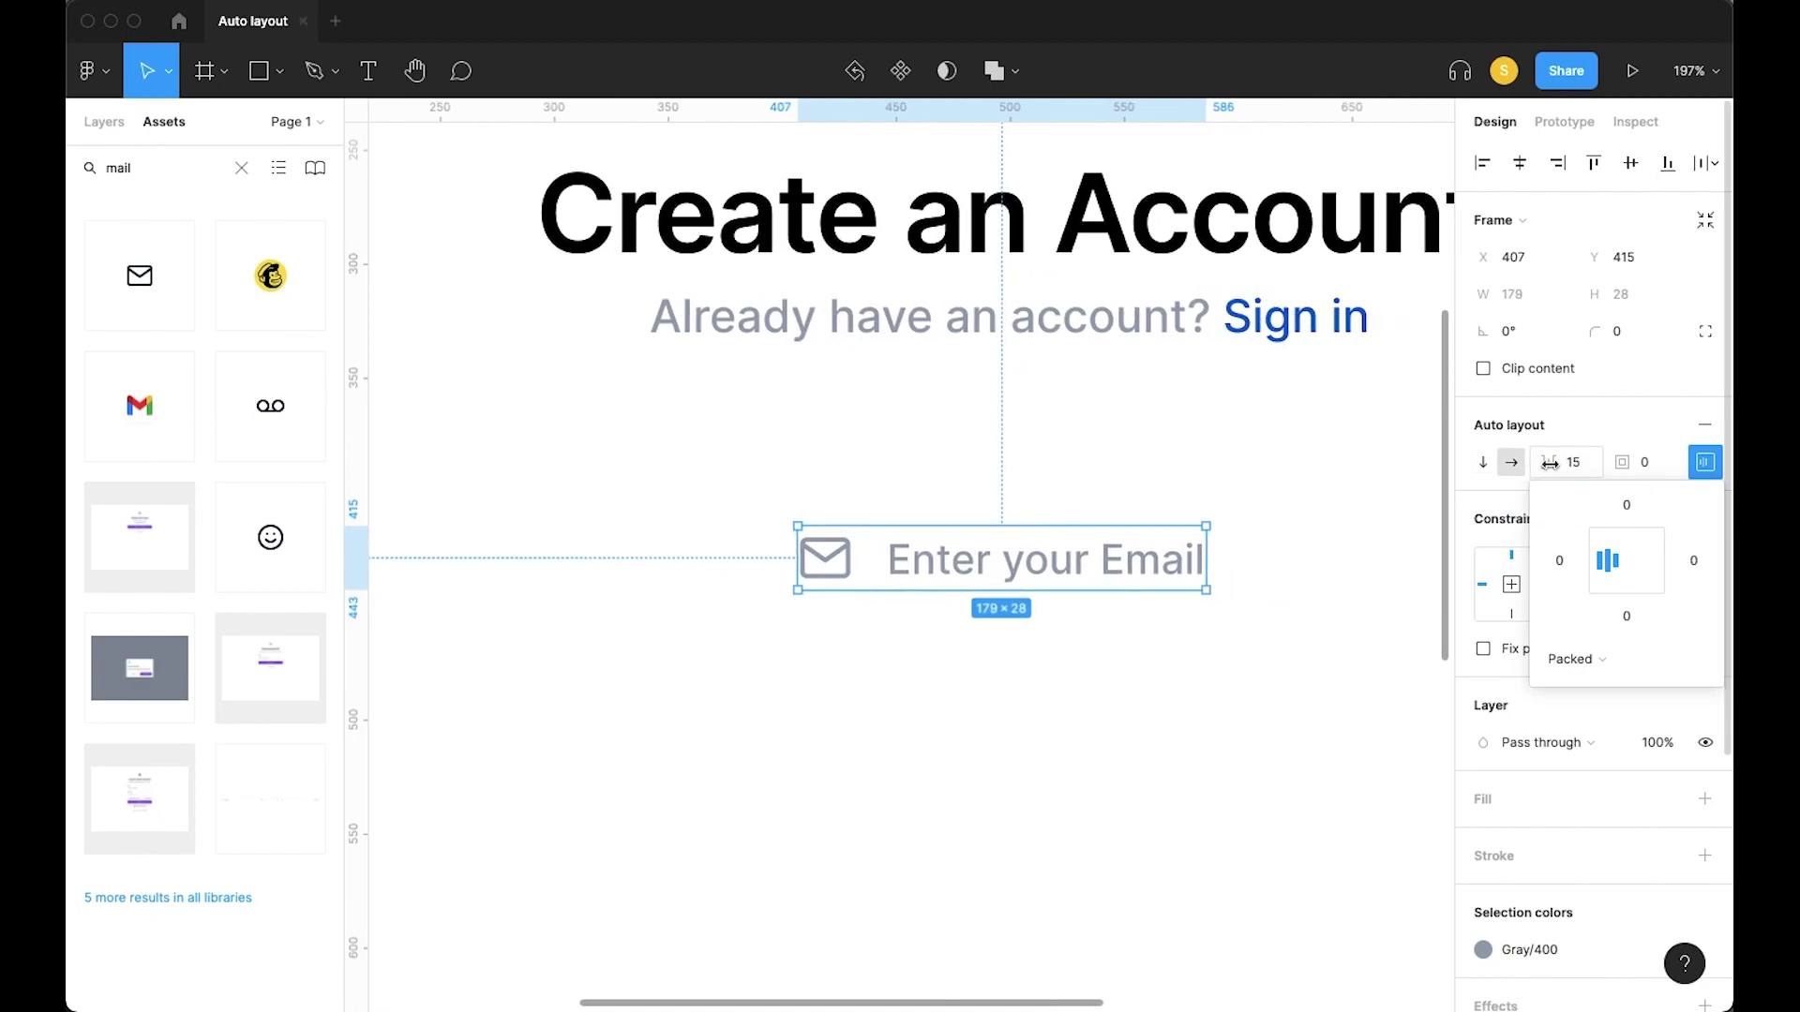
click(1362, 573)
scroll(1265, 574, right, 2)
Set the email field's auto layout padding to 7 at top and bottom and 10 at left and right
click(1061, 579)
click(1061, 580)
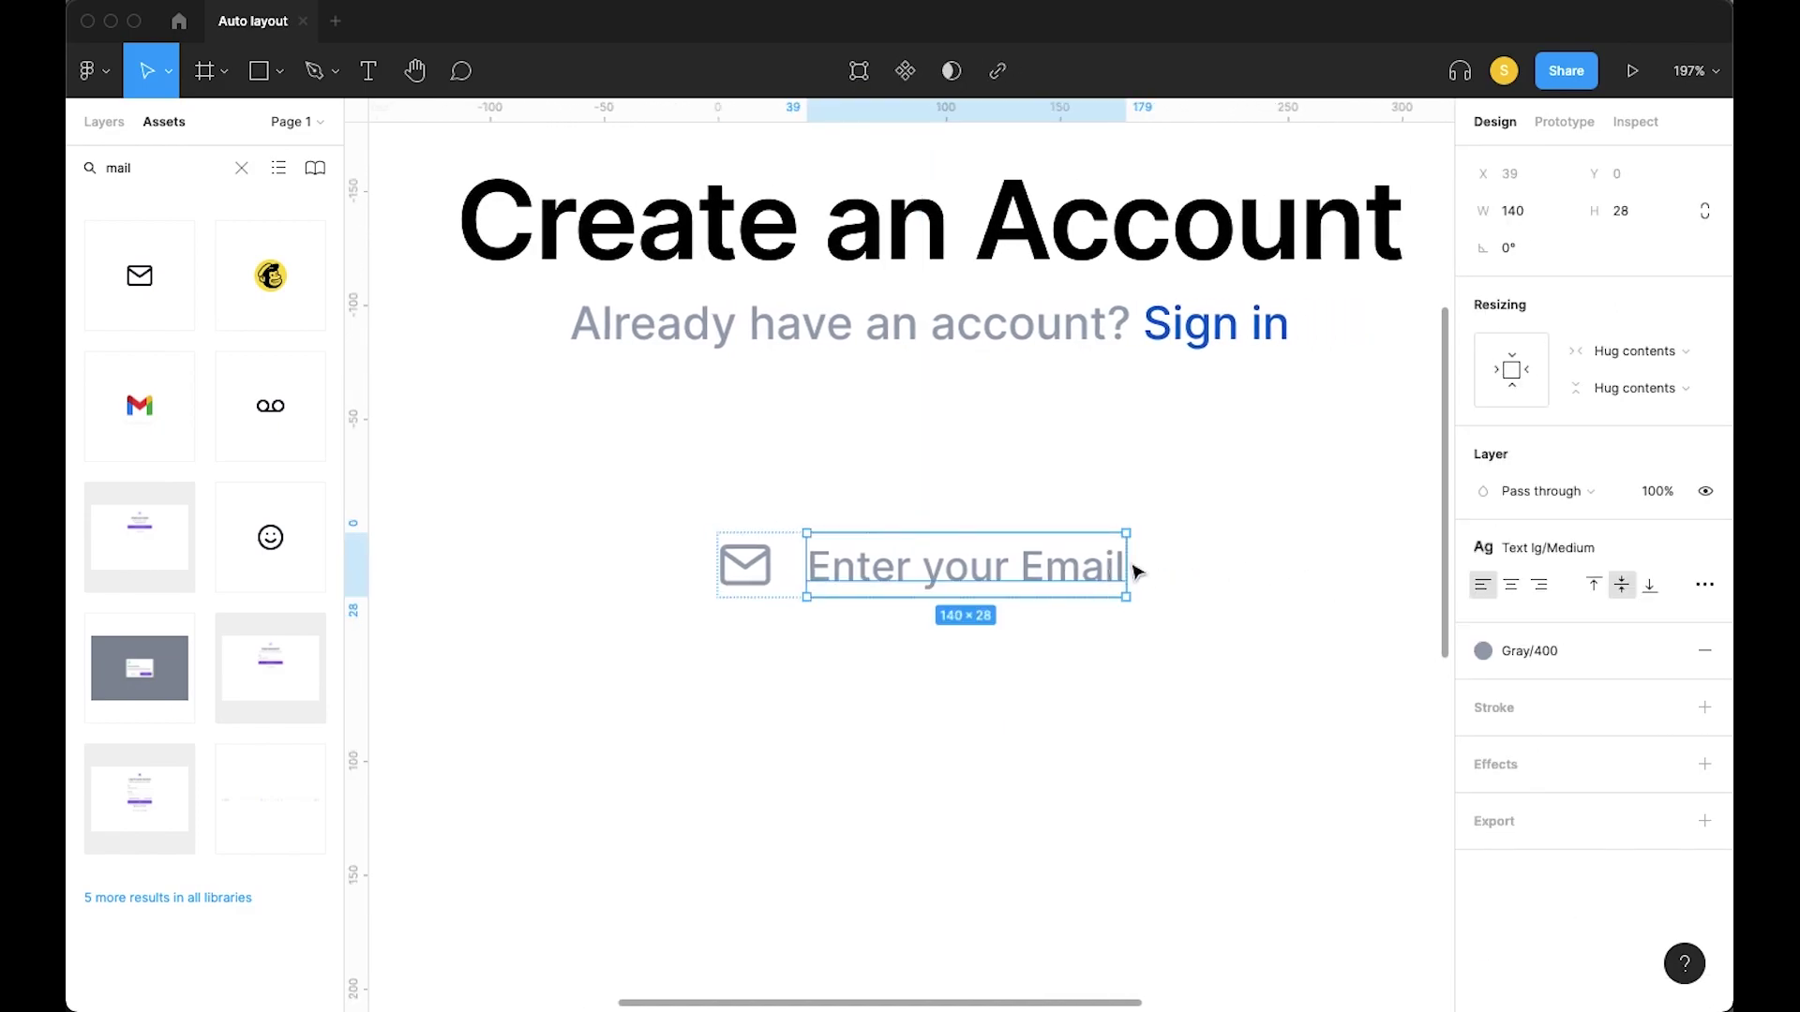
click(1192, 568)
scroll(764, 563, down, 3)
click(764, 564)
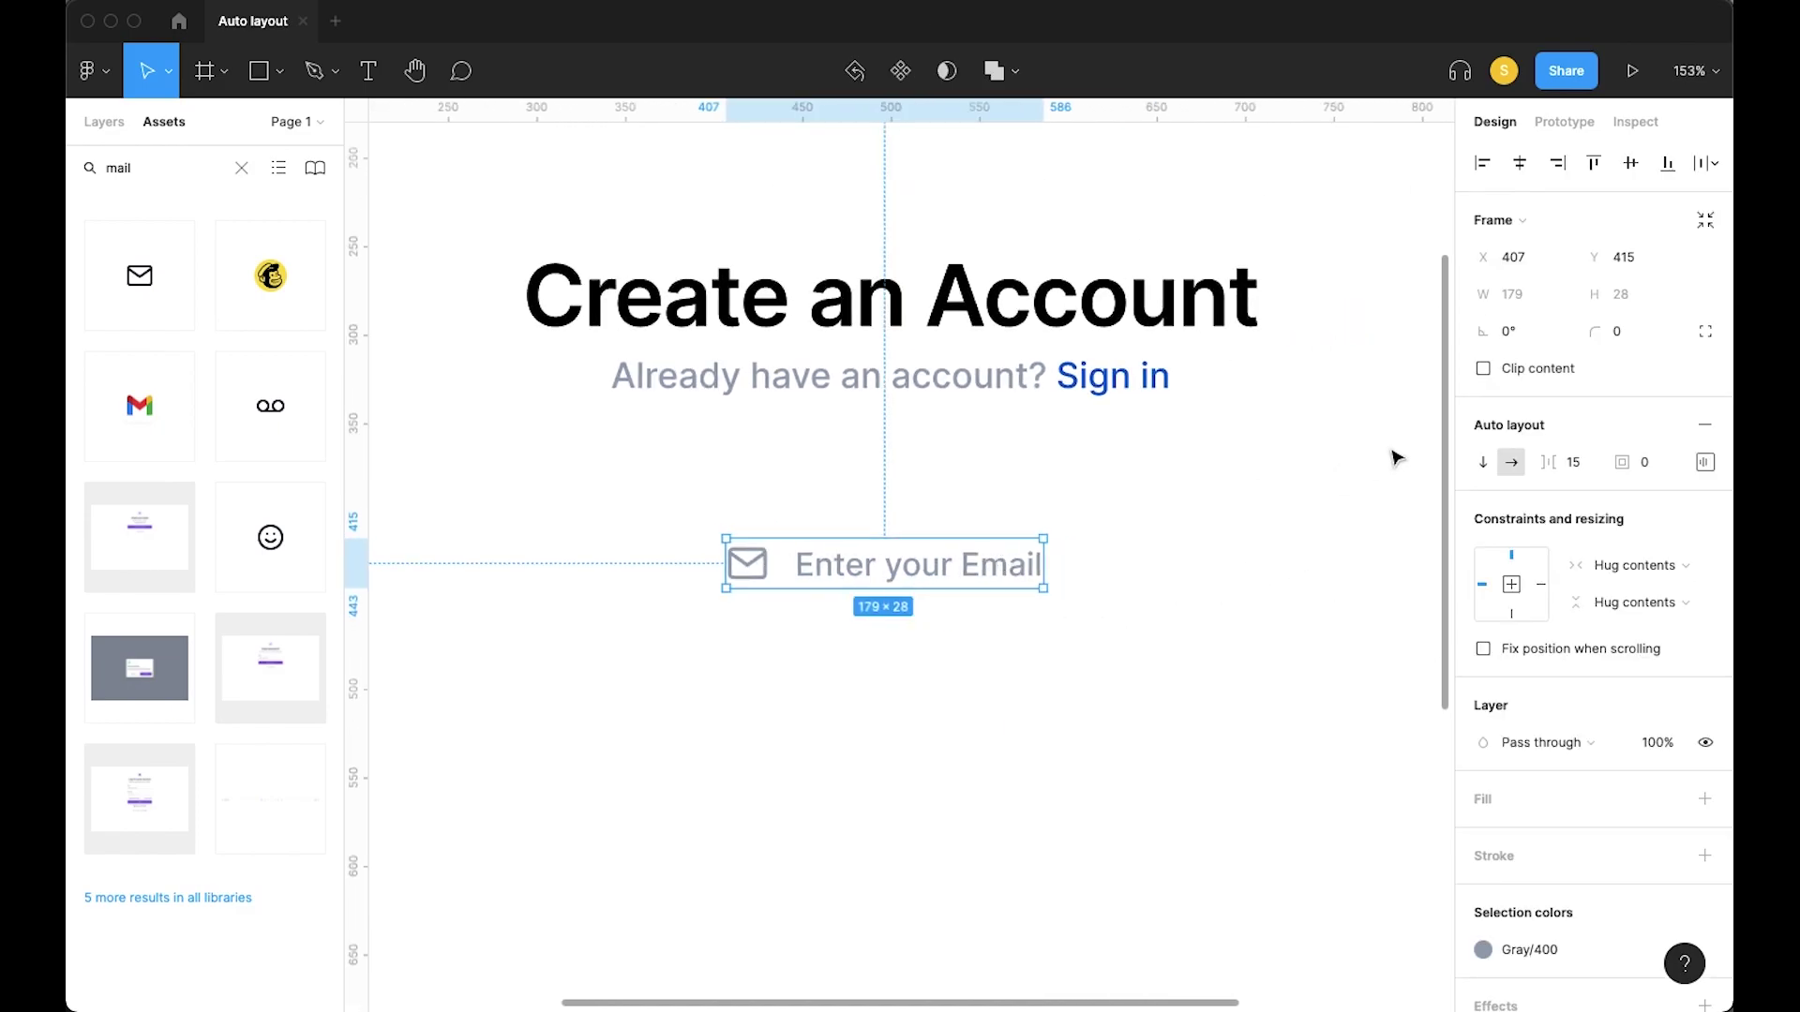
click(1704, 462)
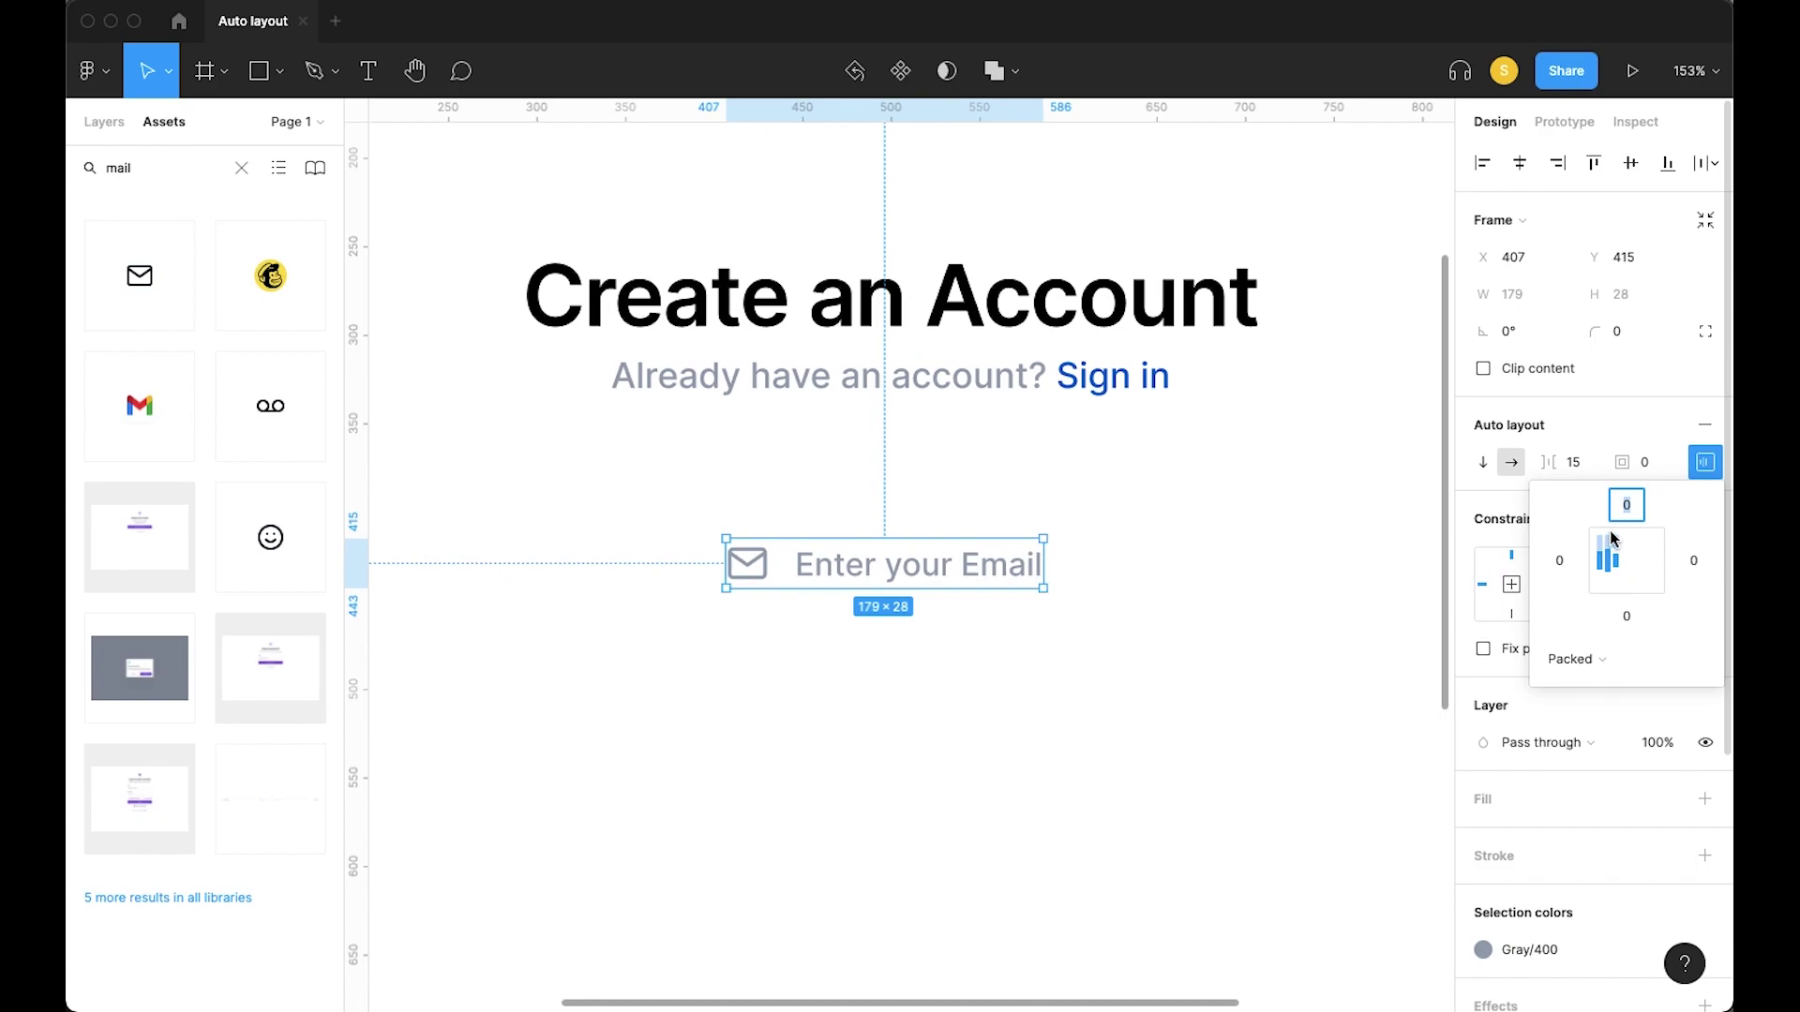
text(7)
key(Return)
click(1627, 616)
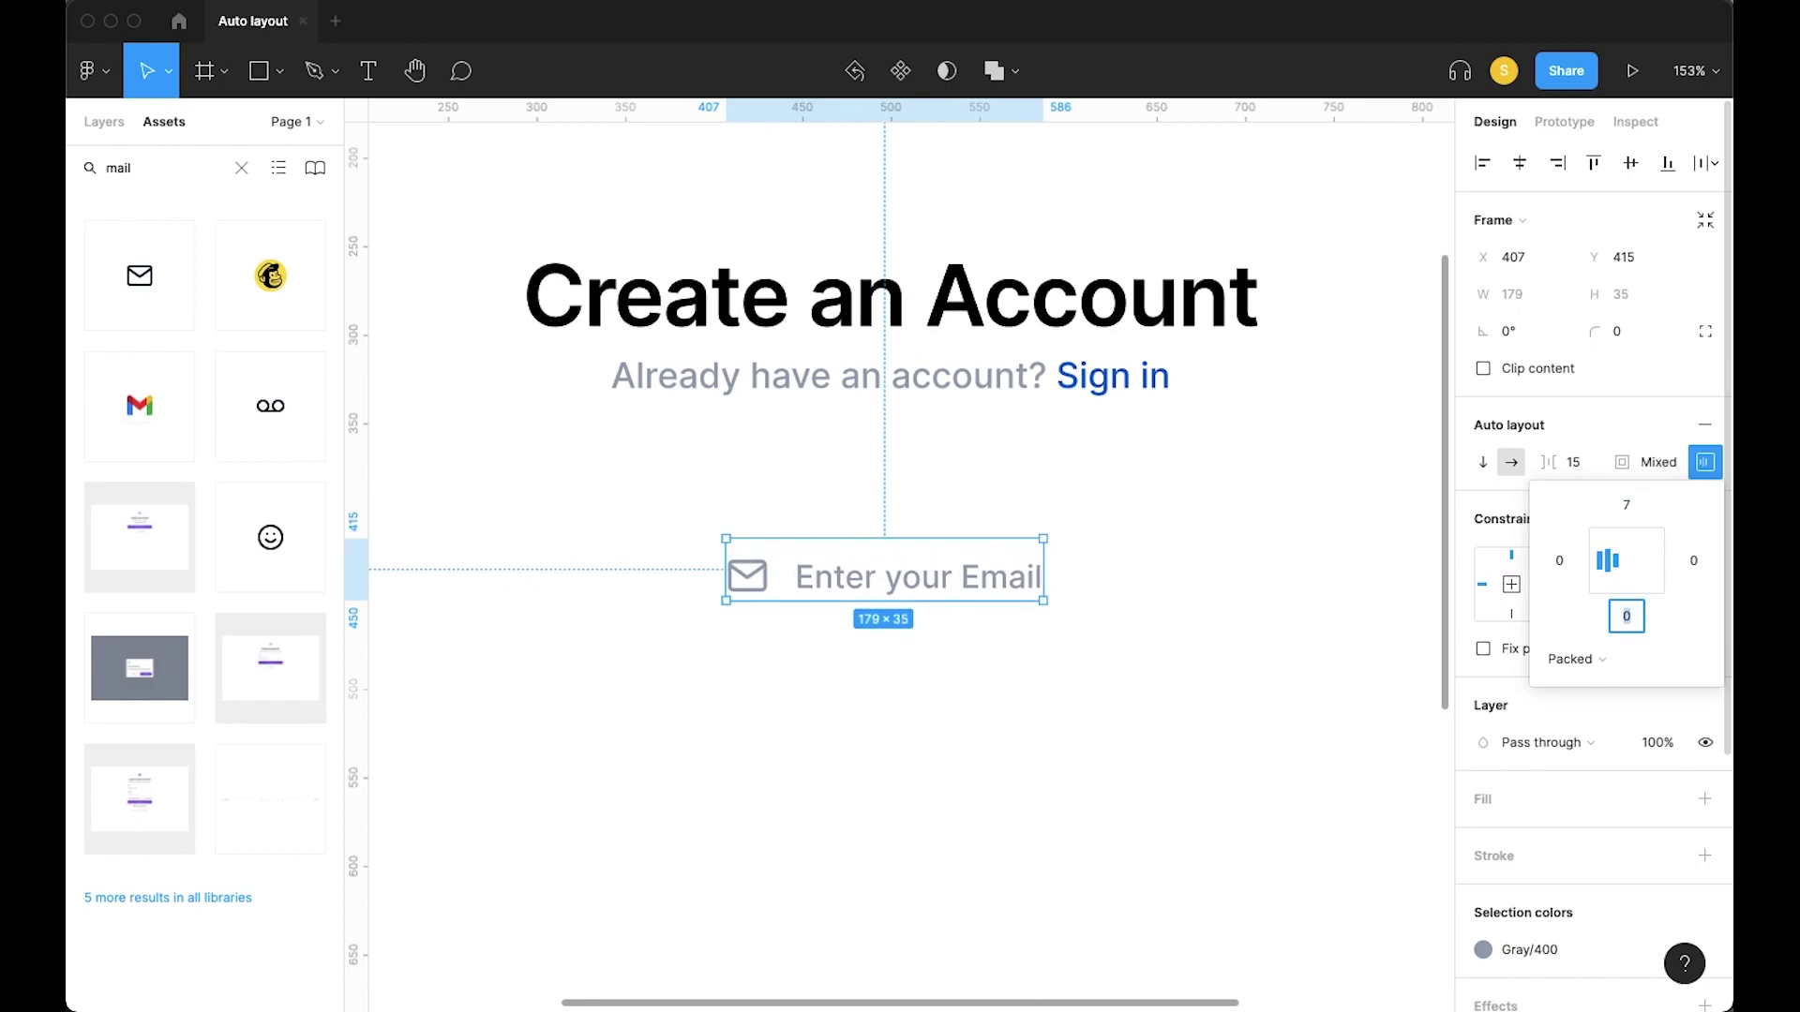
text(7)
key(Return)
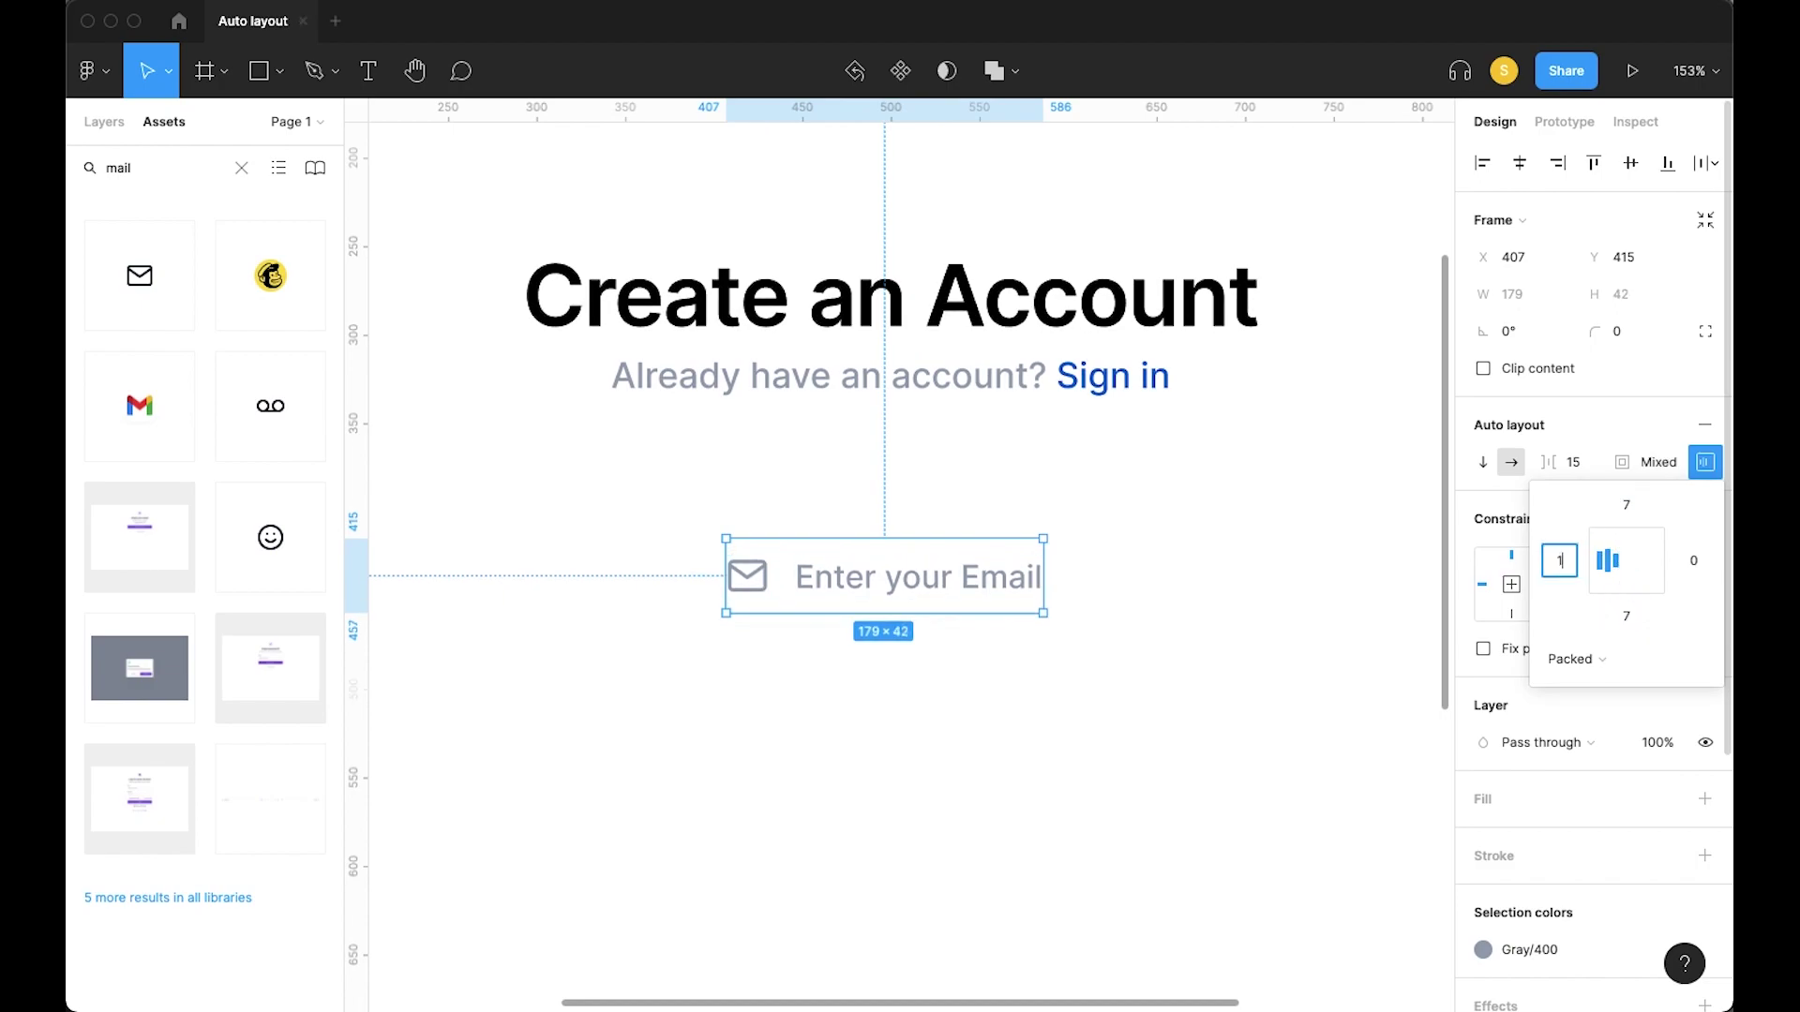
text(10)
key(Return)
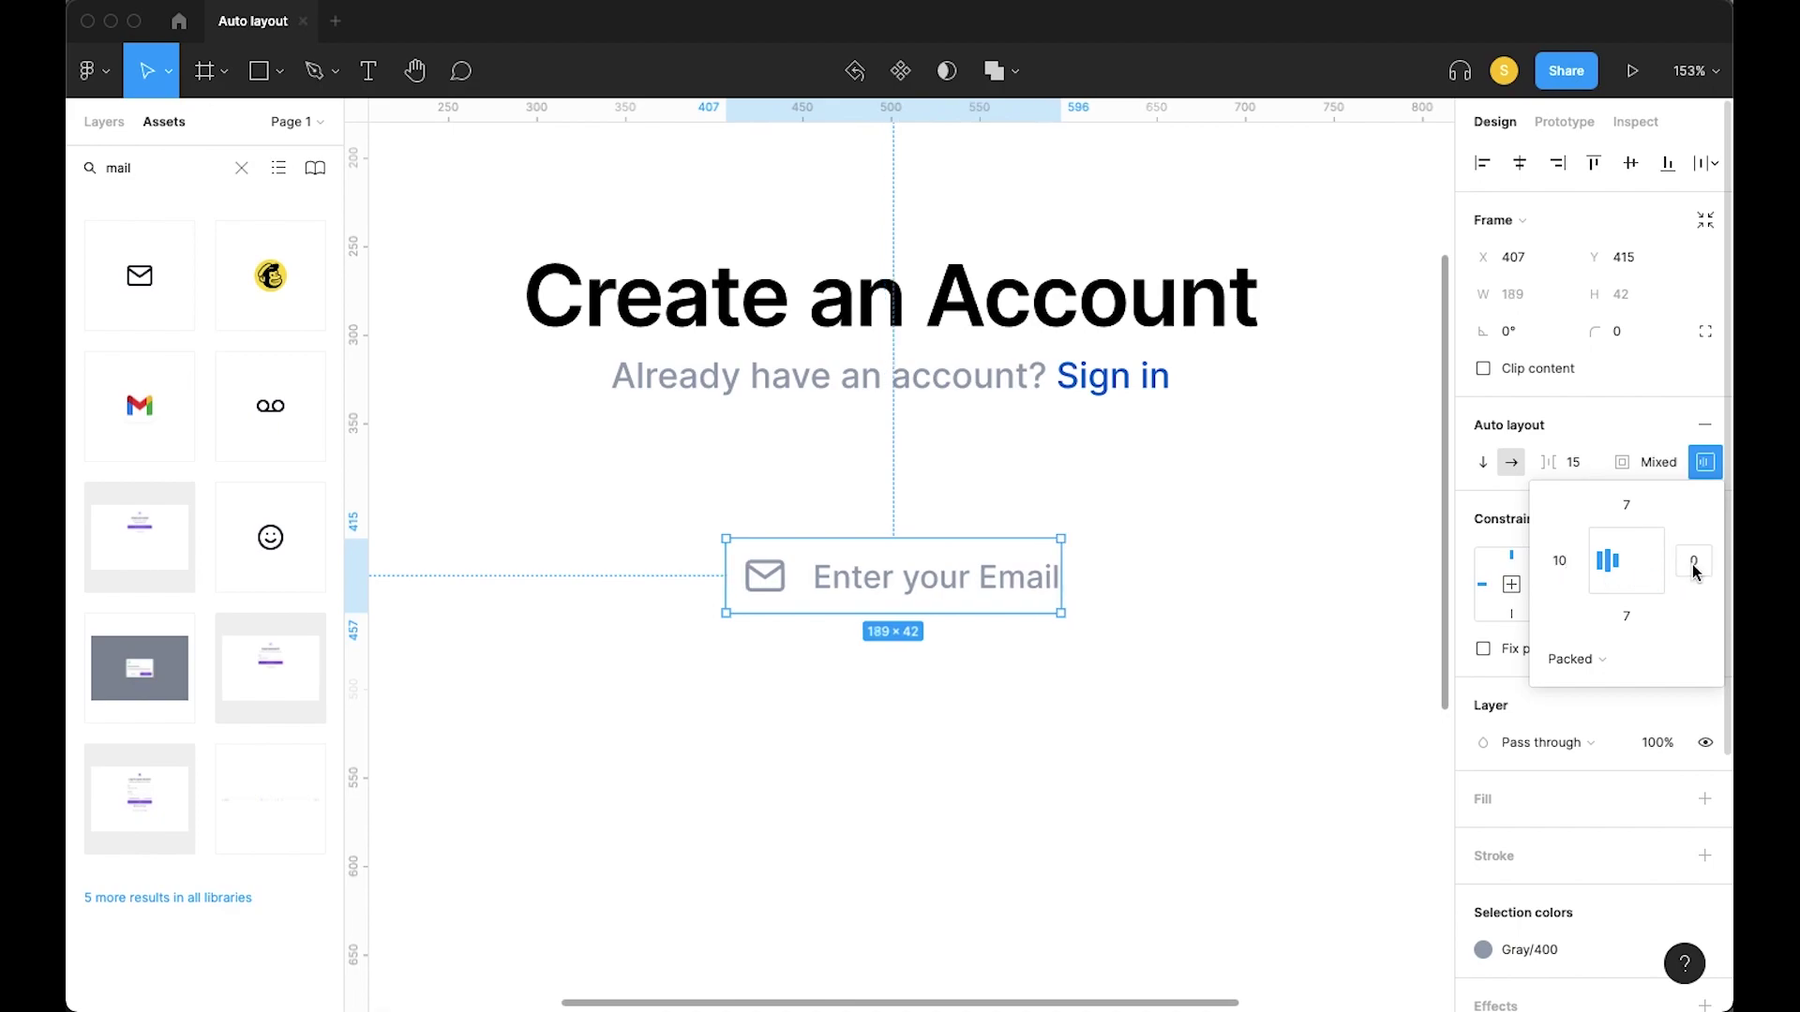
key(Return)
click(1528, 466)
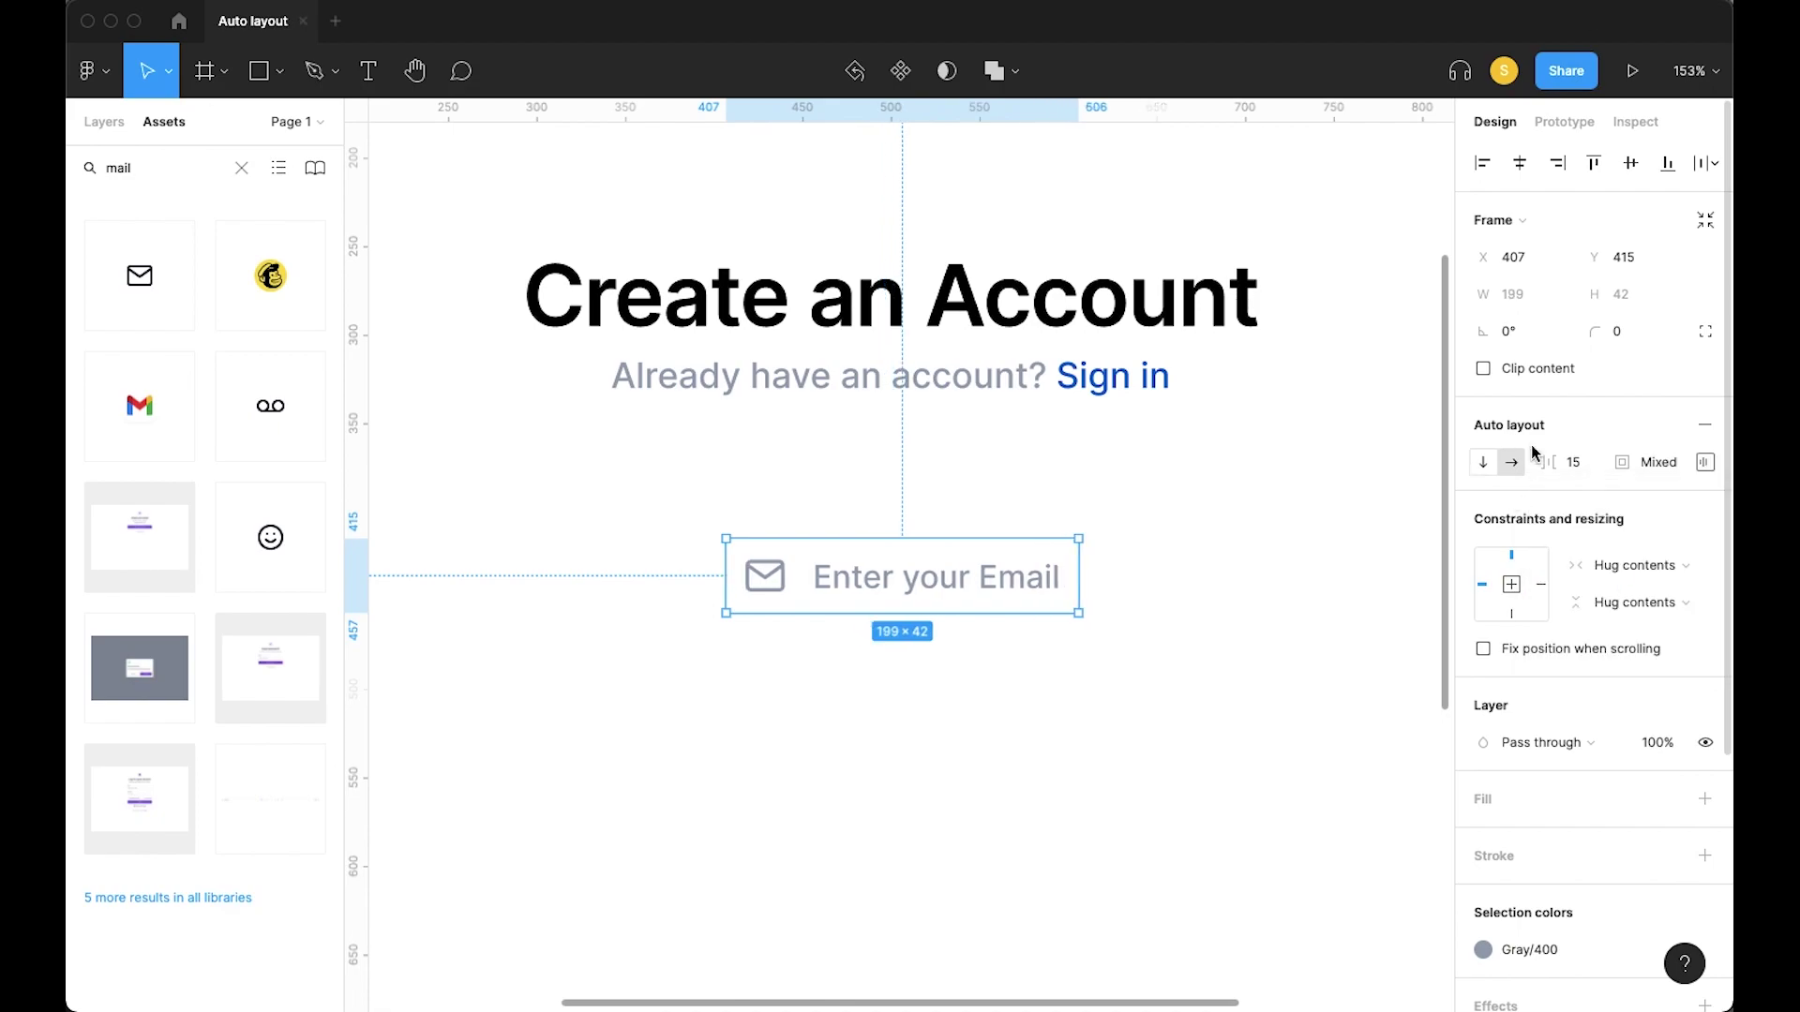
Set the email field frame's corner radius to 10
click(1612, 336)
text(10)
key(Return)
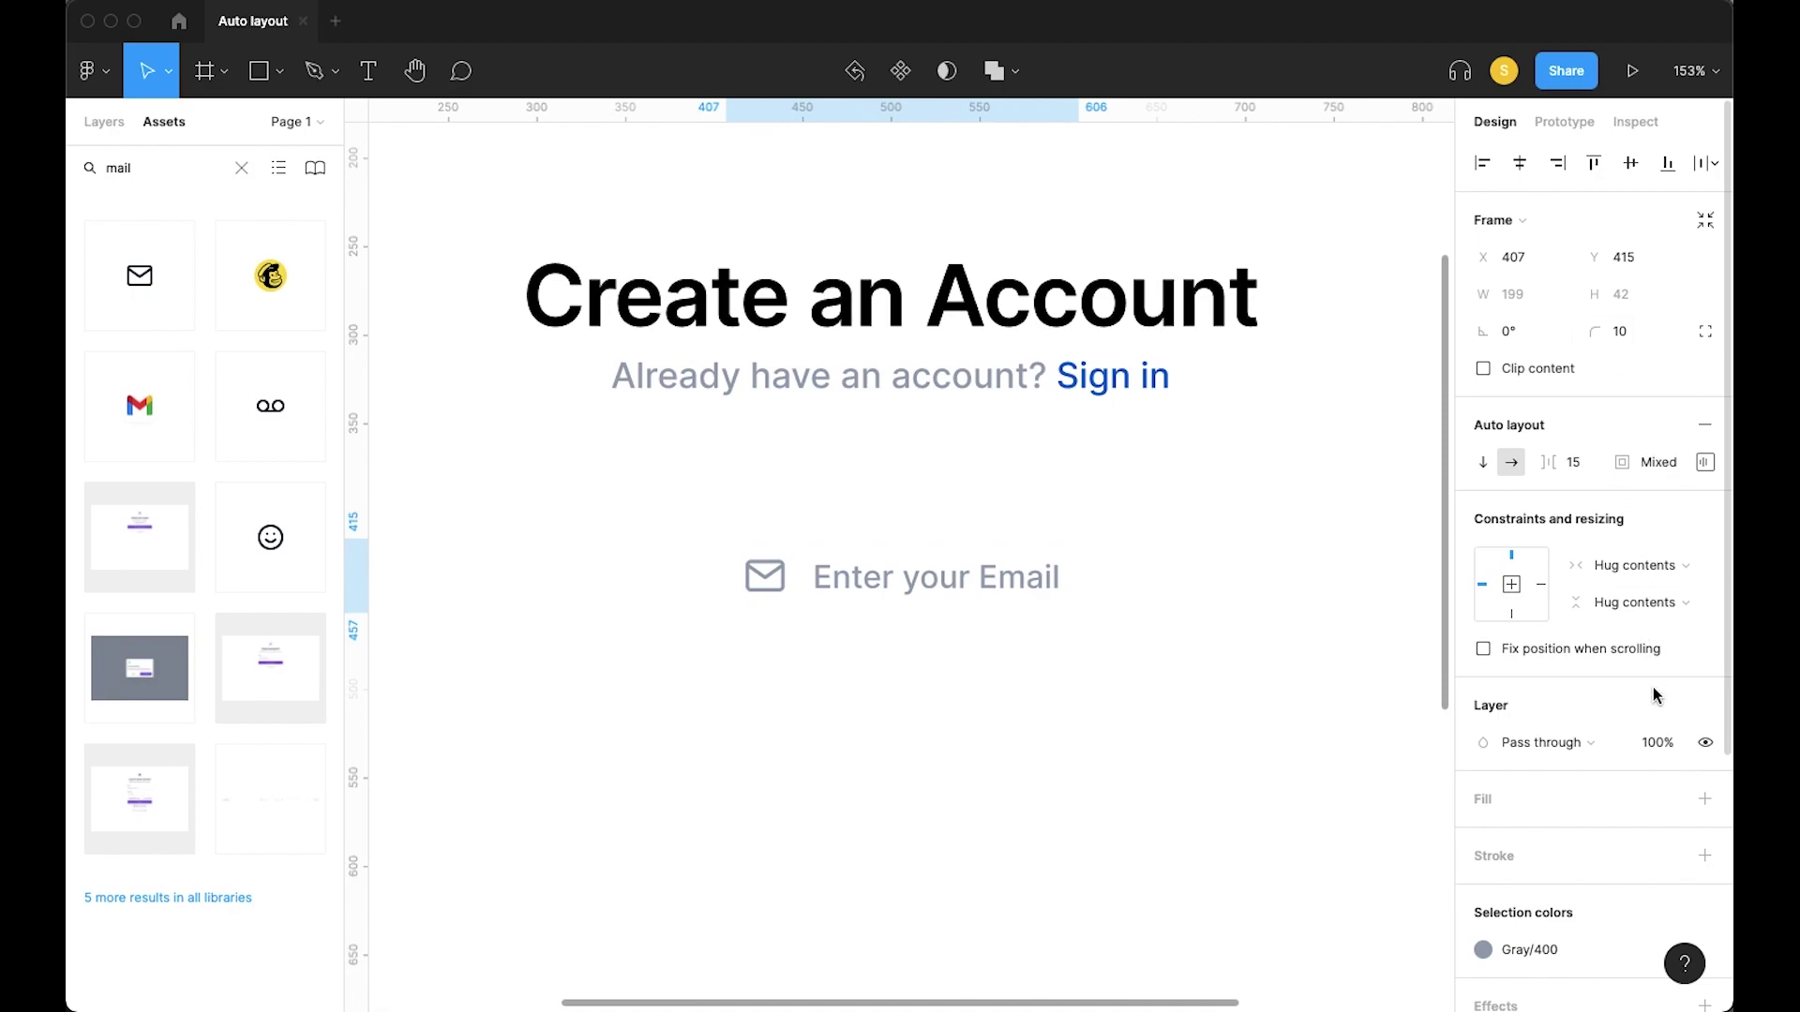
Fill the email field frame with the Gray/100 color style
click(1679, 804)
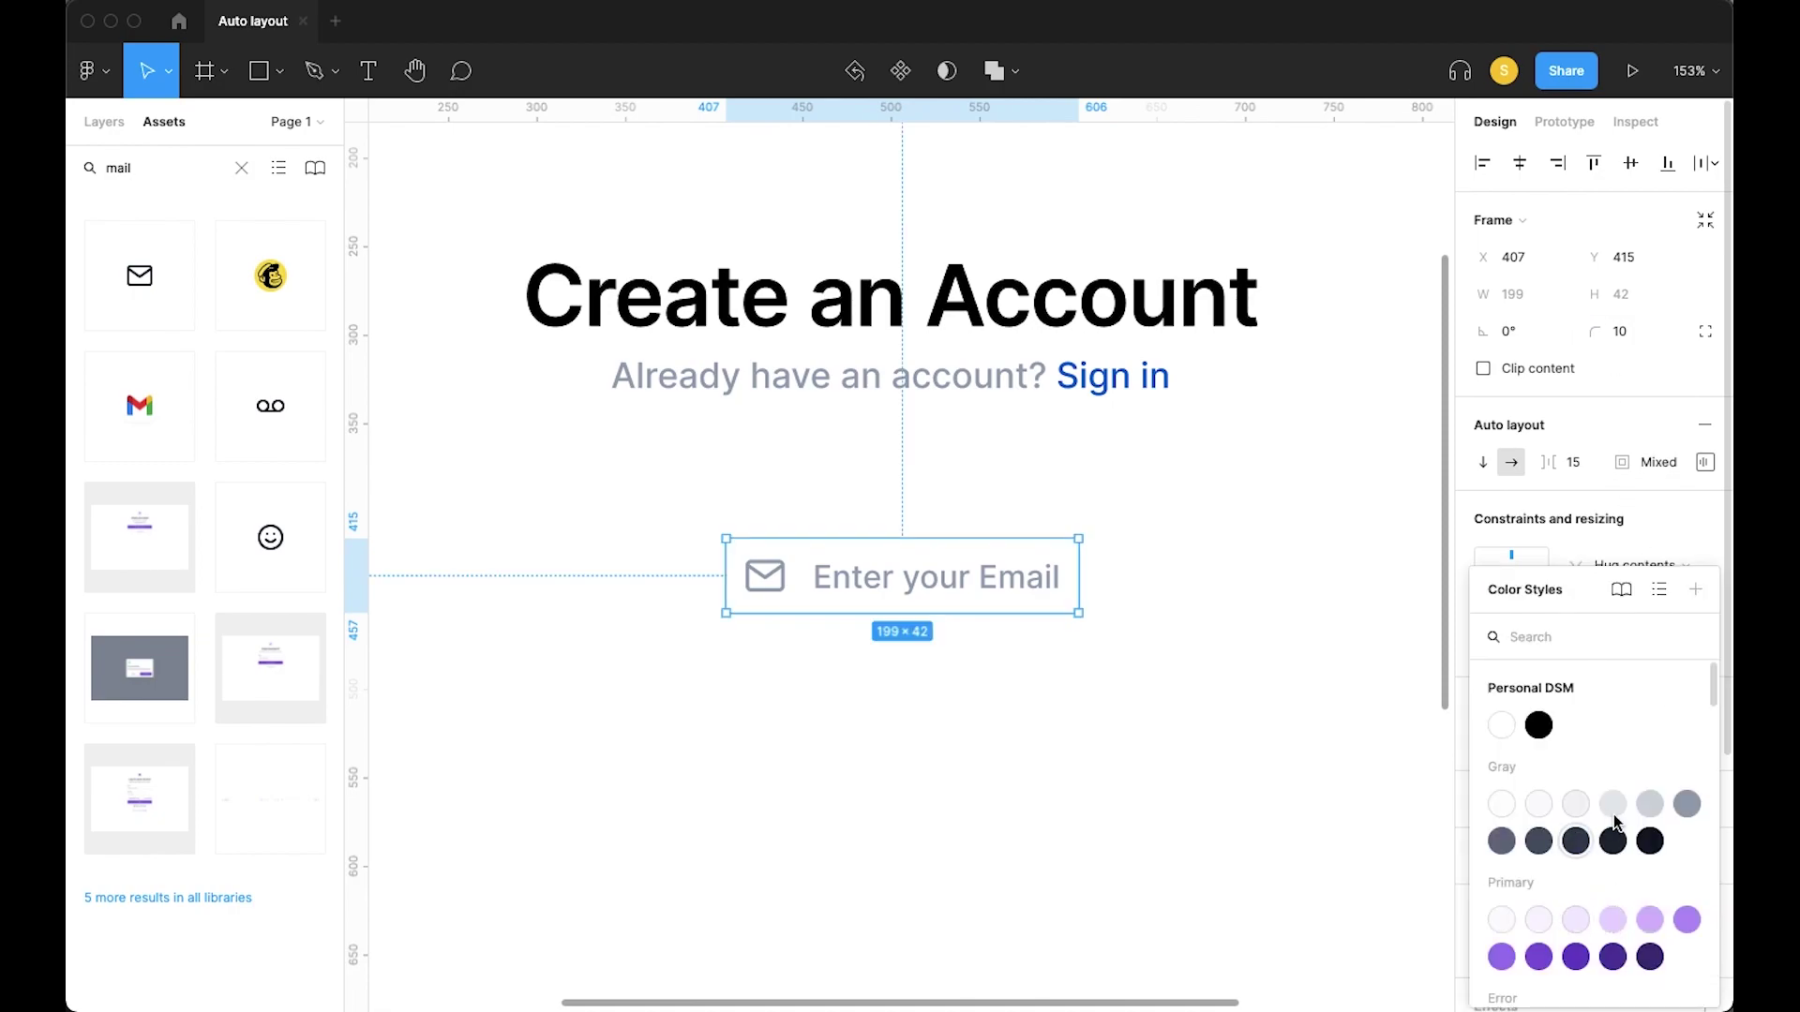
click(1650, 807)
click(1612, 801)
click(1610, 805)
click(1599, 811)
click(1610, 802)
click(1290, 755)
Widen the email field frame to about 270
scroll(1289, 756, down, 3)
scroll(1172, 694, up, 2)
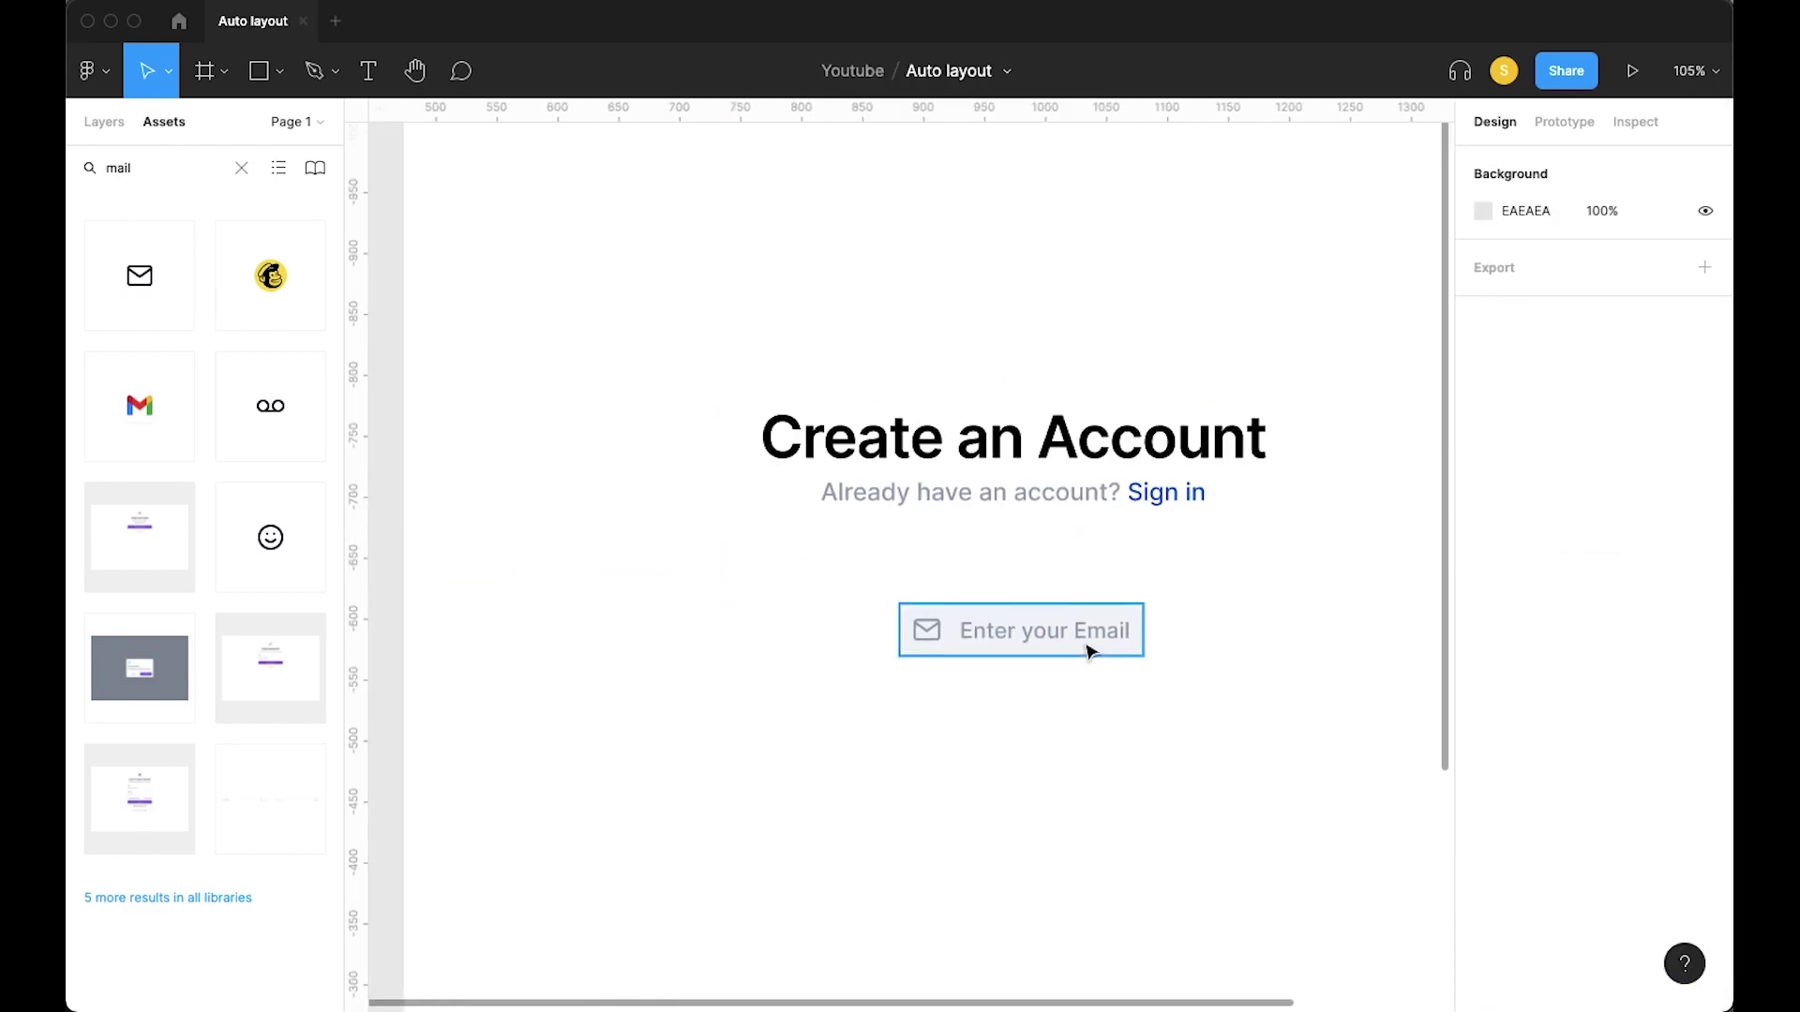
click(1090, 650)
drag(1148, 634, 1229, 631)
Try a long random string as the placeholder, undo it, and set the email field's width to Hug contents
double_click(1081, 634)
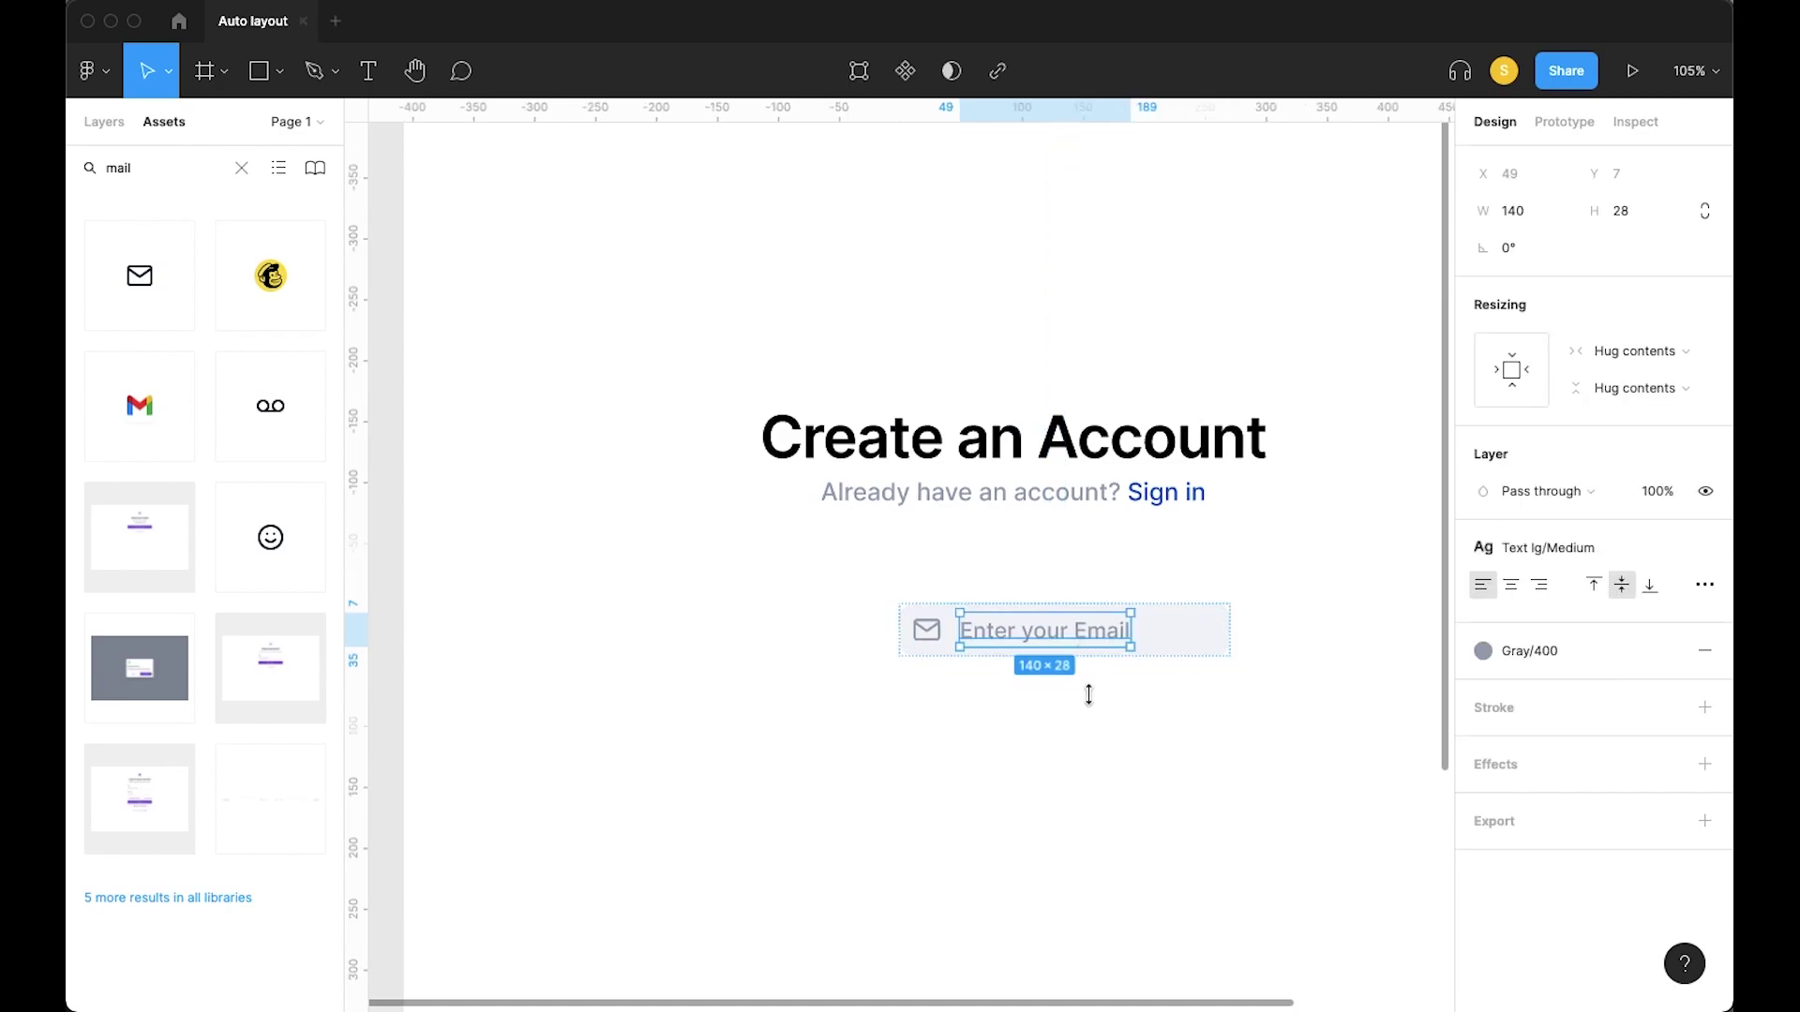
click(1094, 725)
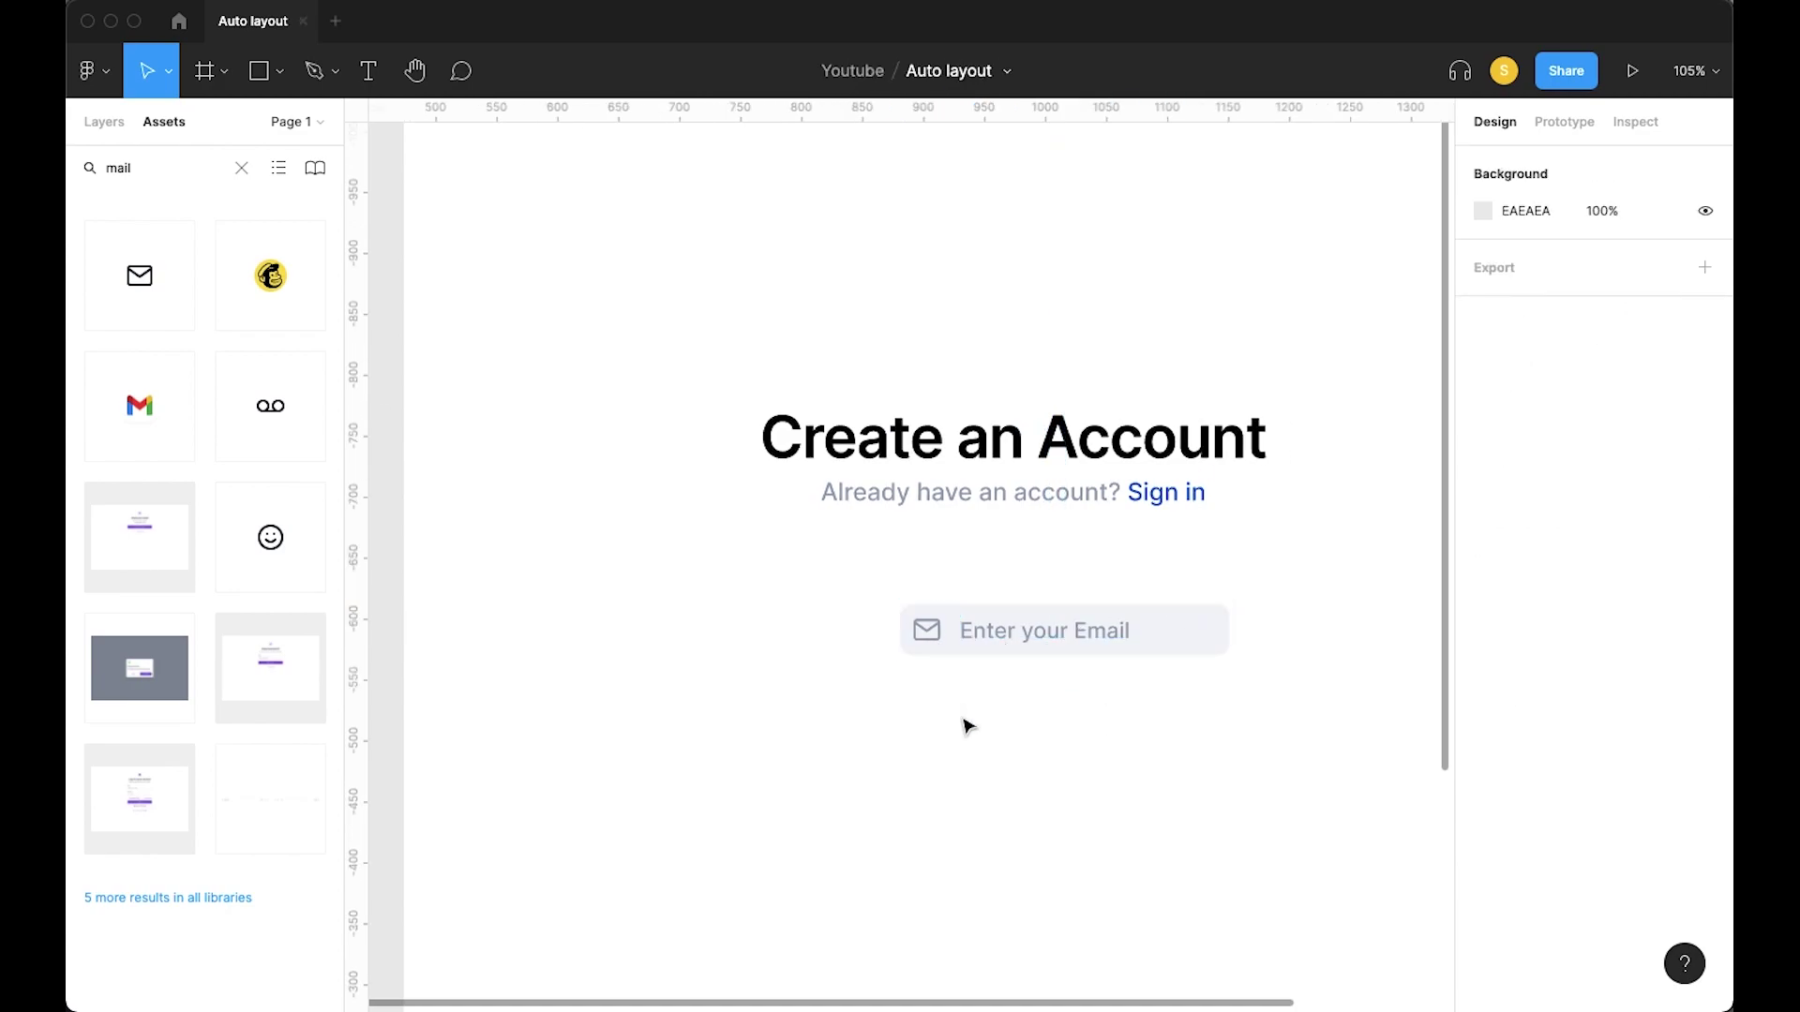
double_click(1043, 637)
double_click(1037, 630)
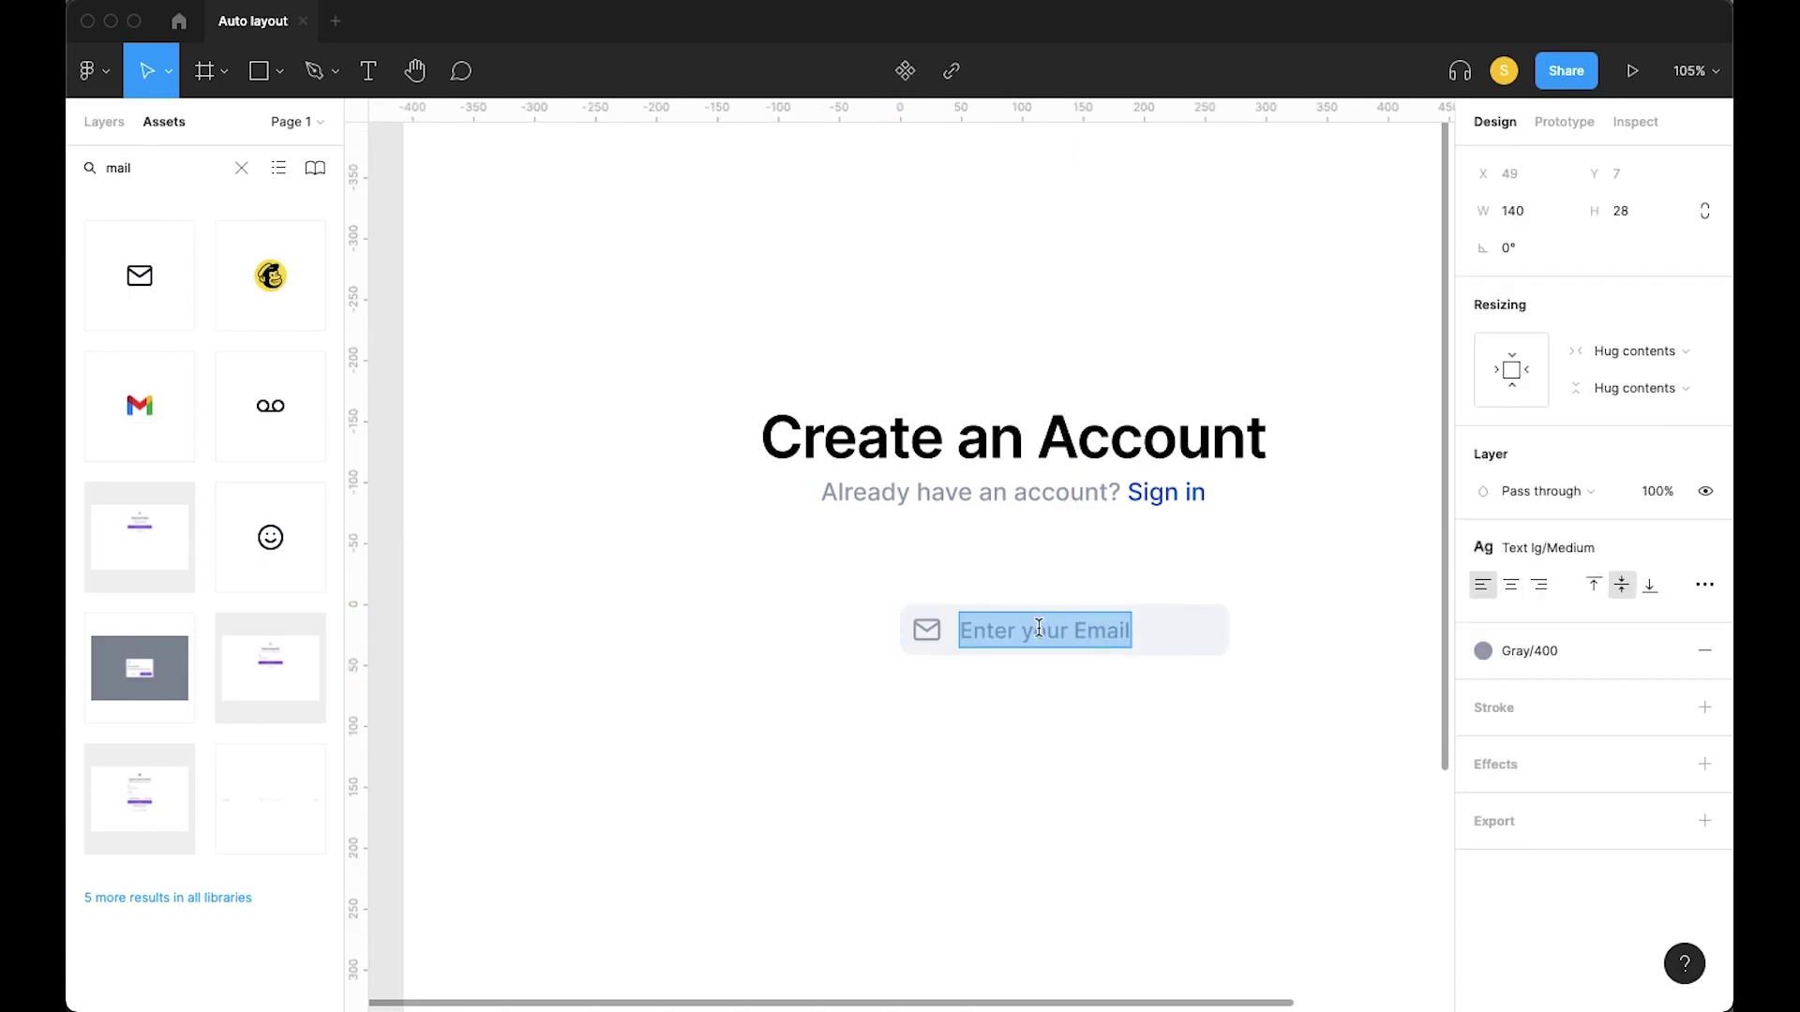
key(Escape)
click(1098, 732)
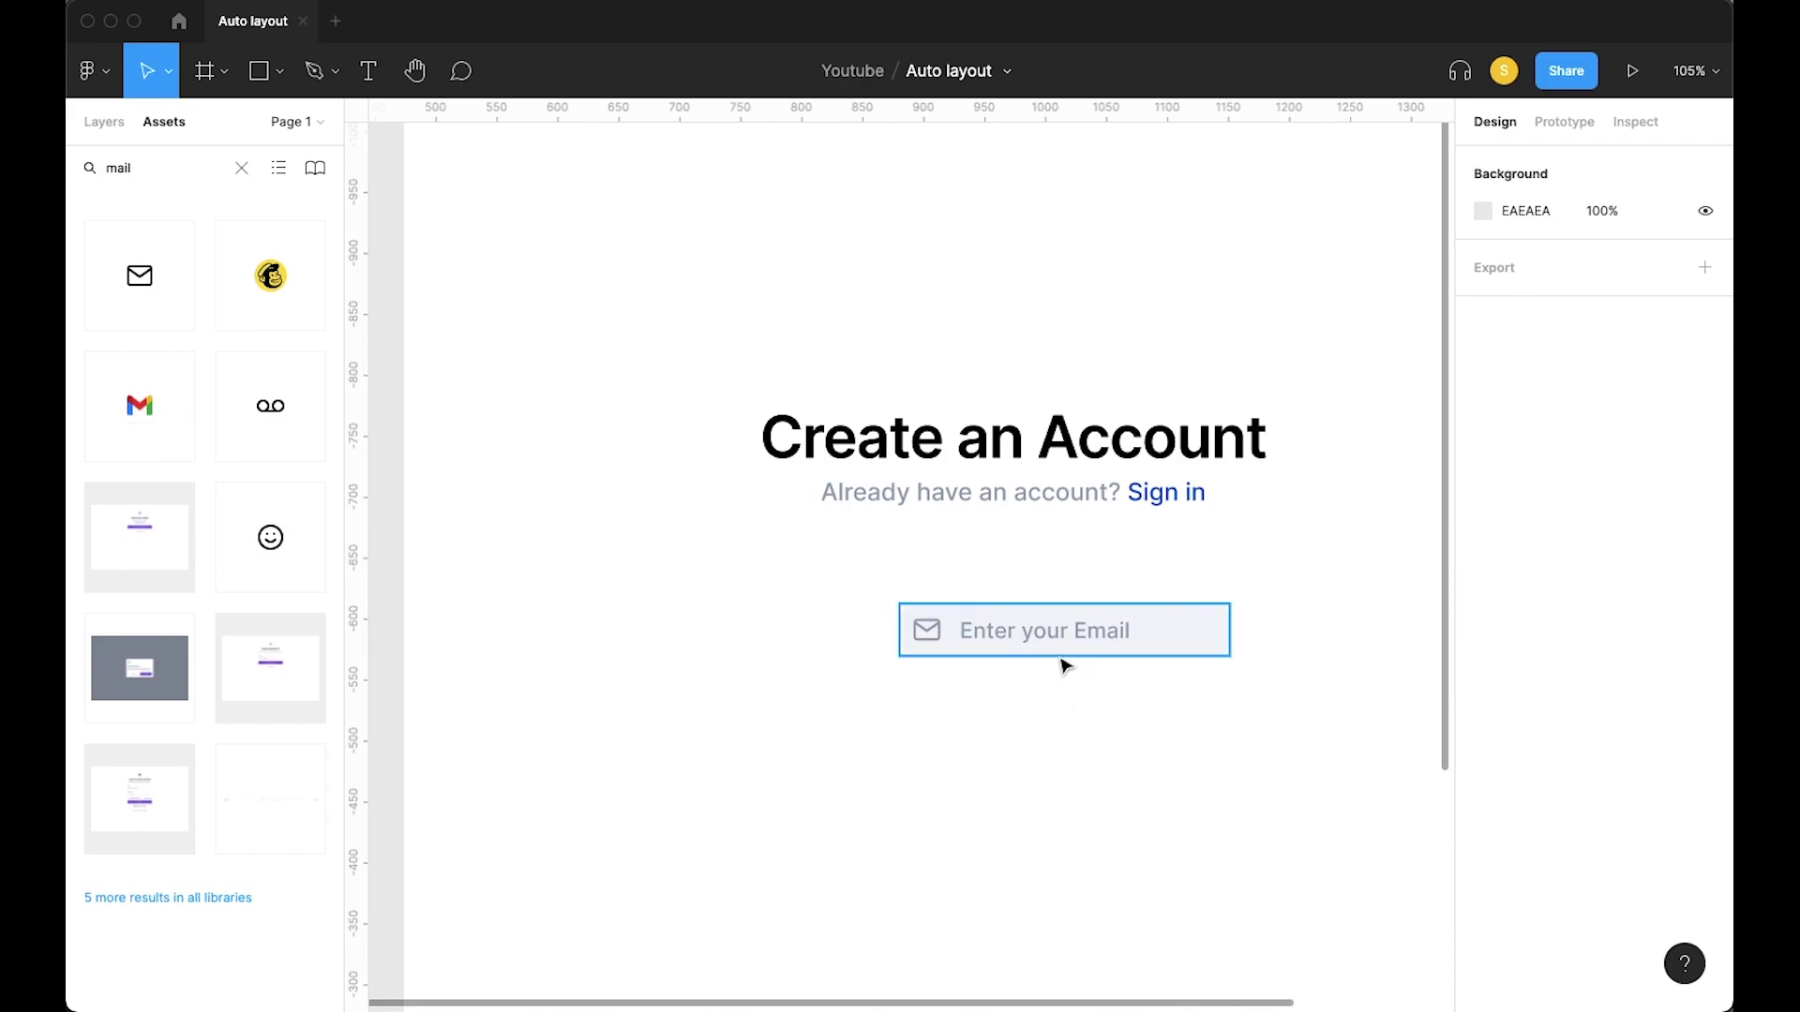
double_click(1069, 645)
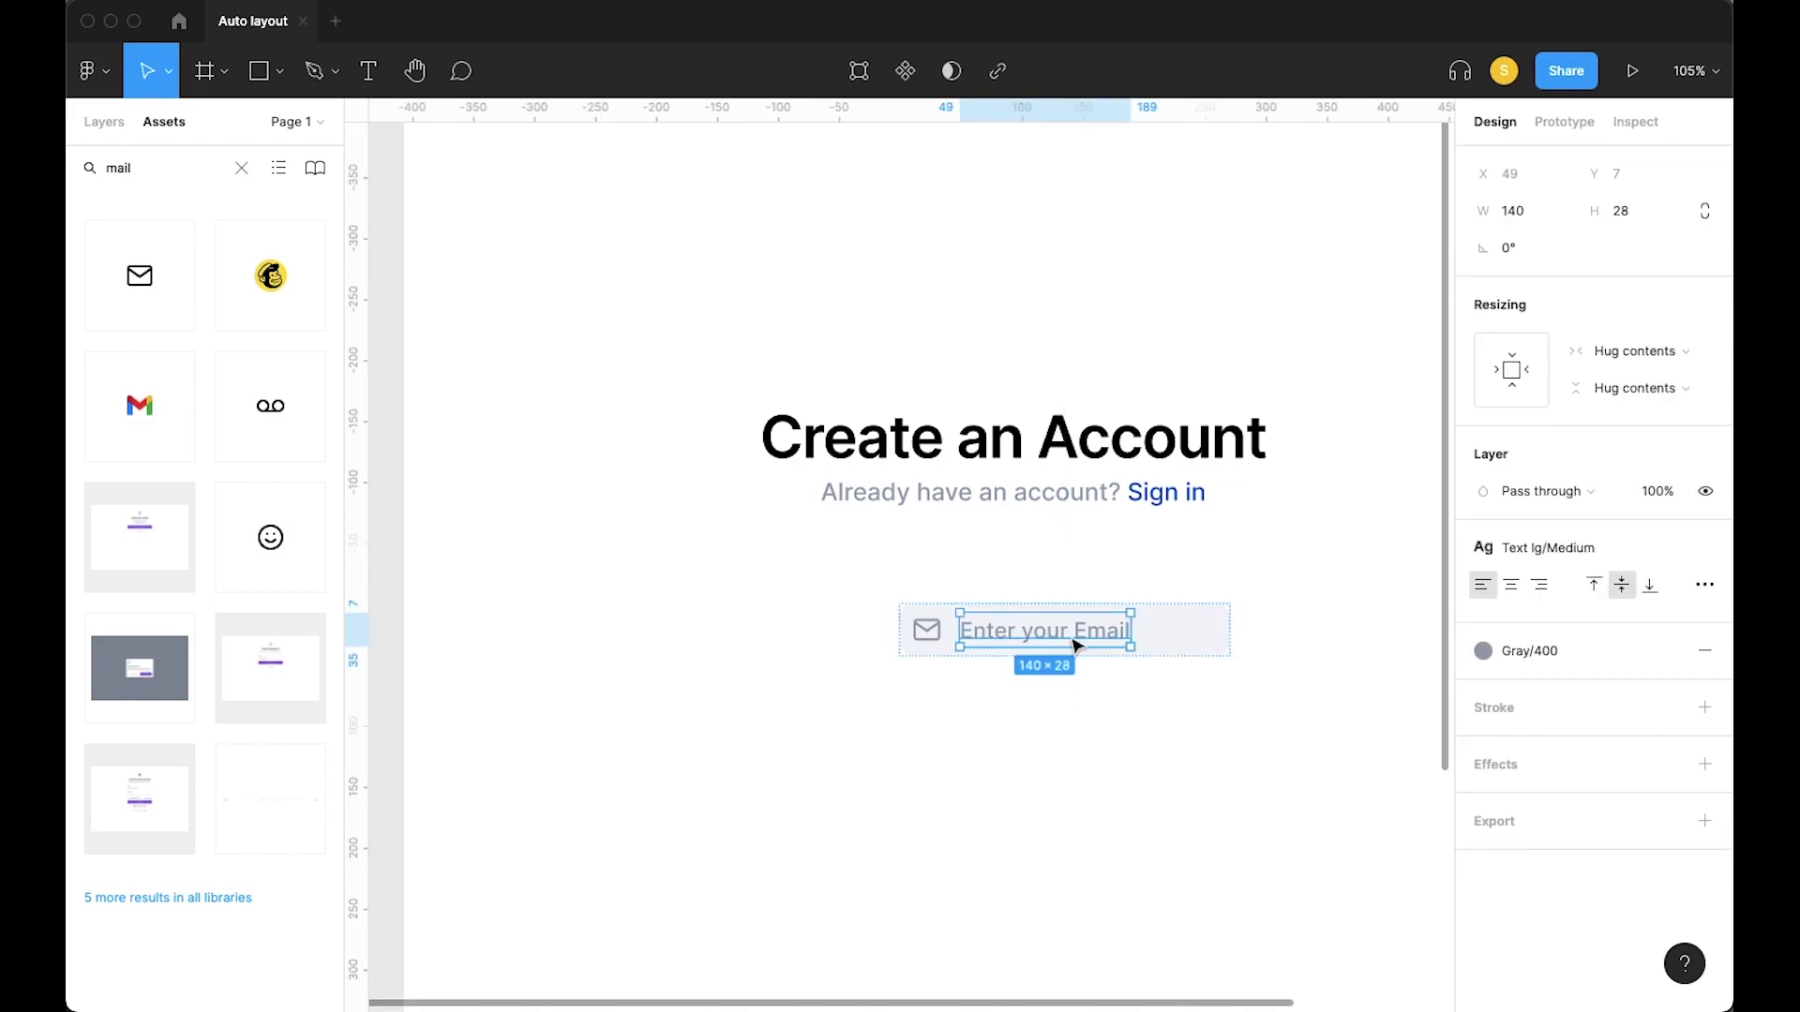
double_click(1070, 635)
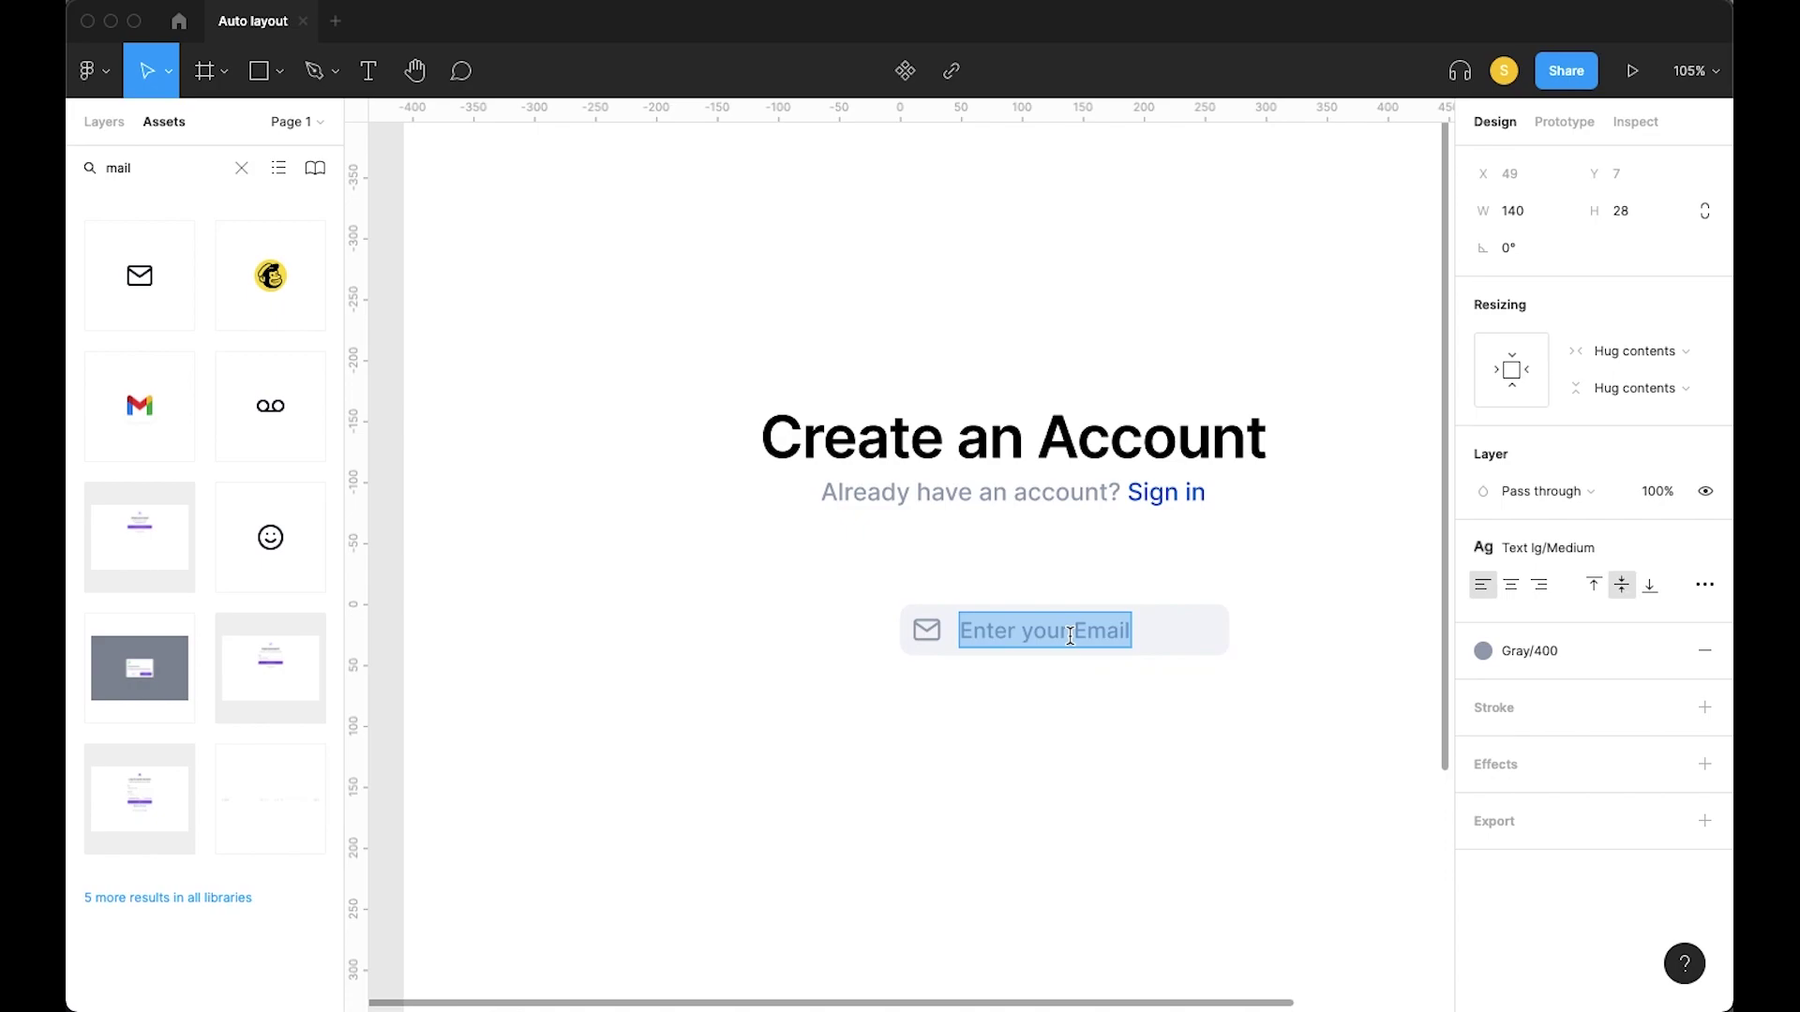
text(bfhbfghbghbhbghbhgghbghbghbghbghbghbg)
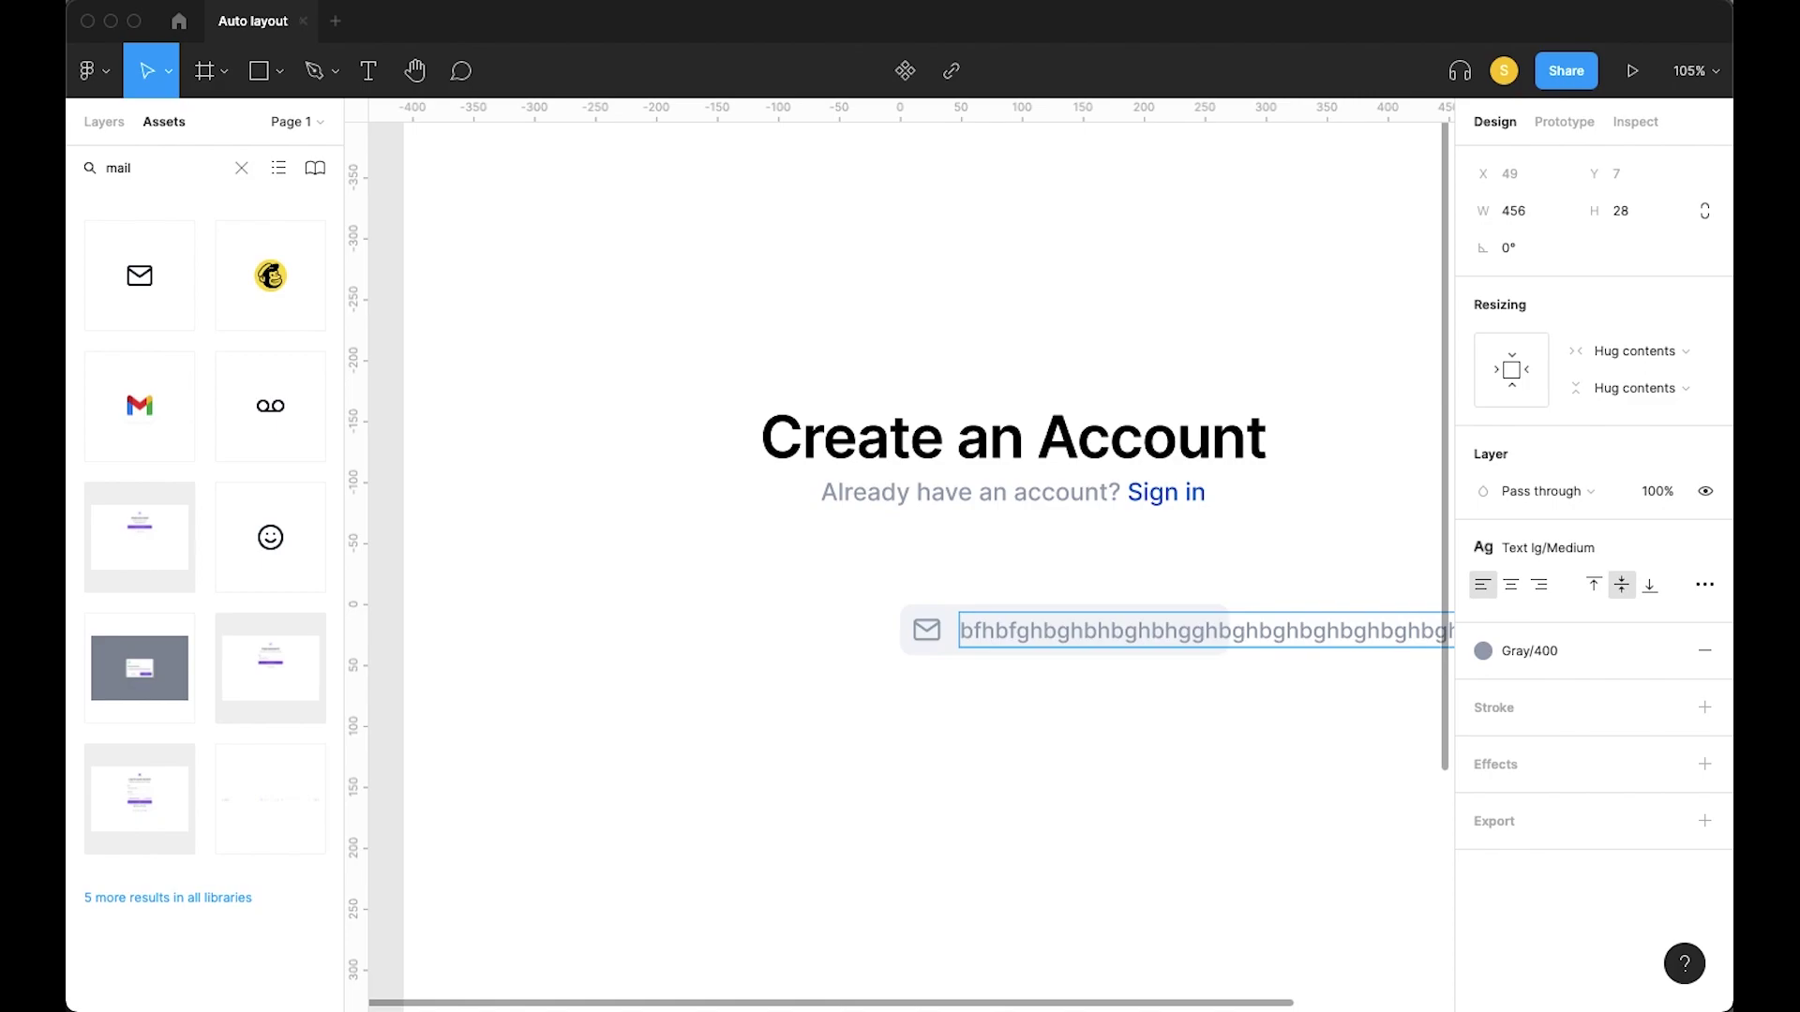
key(super+z)
key(Escape)
key(Escape)
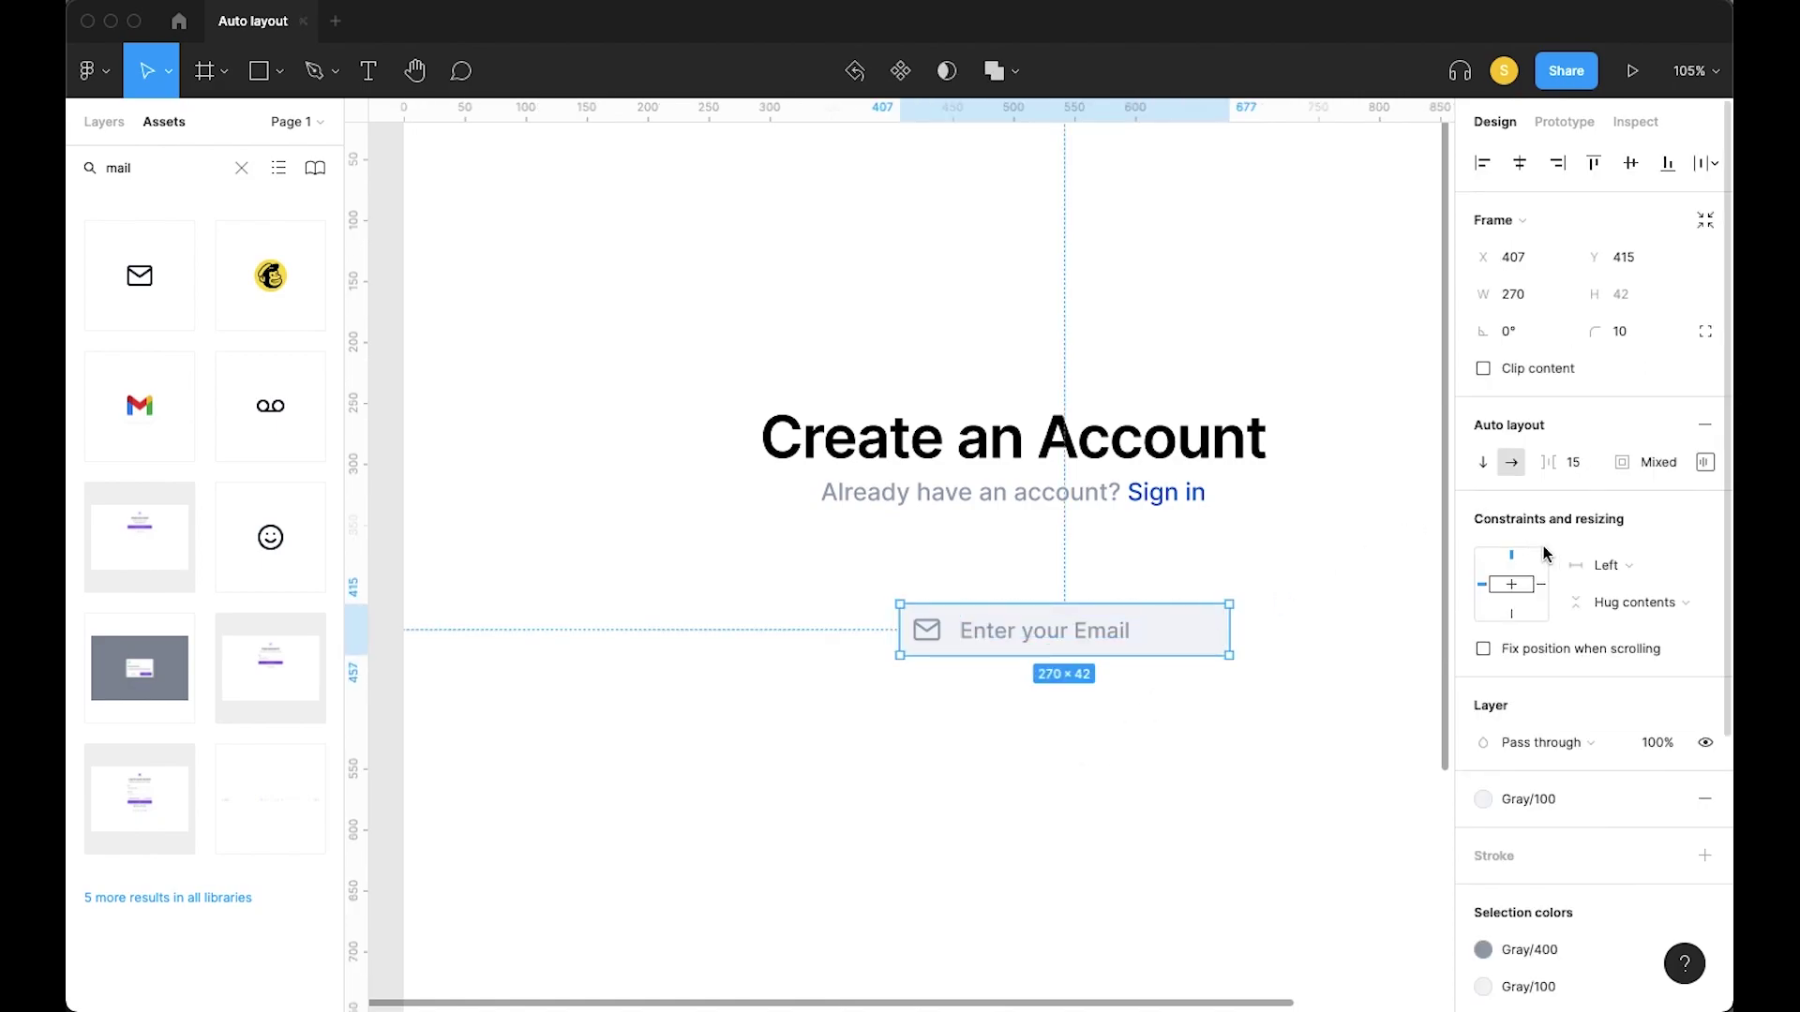
click(1606, 565)
click(1628, 528)
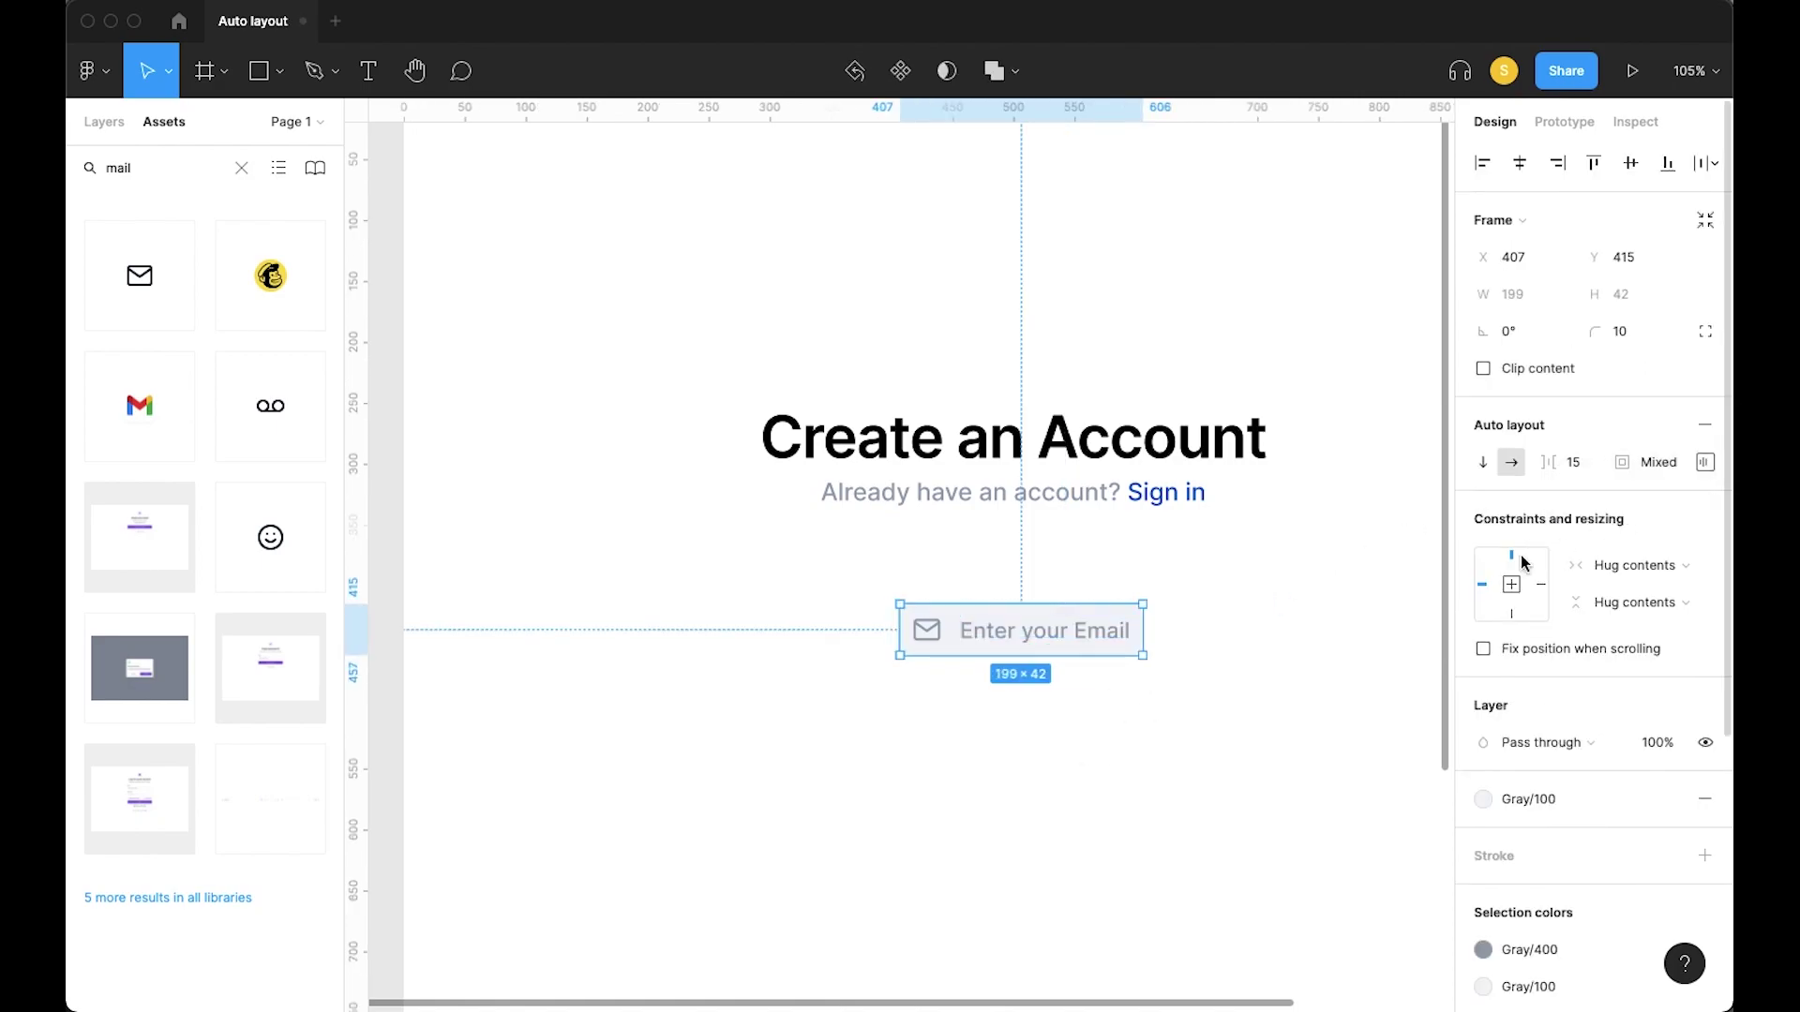
Set the "Enter your Email" text's width to Fill container and widen the email field to about 262
double_click(1092, 641)
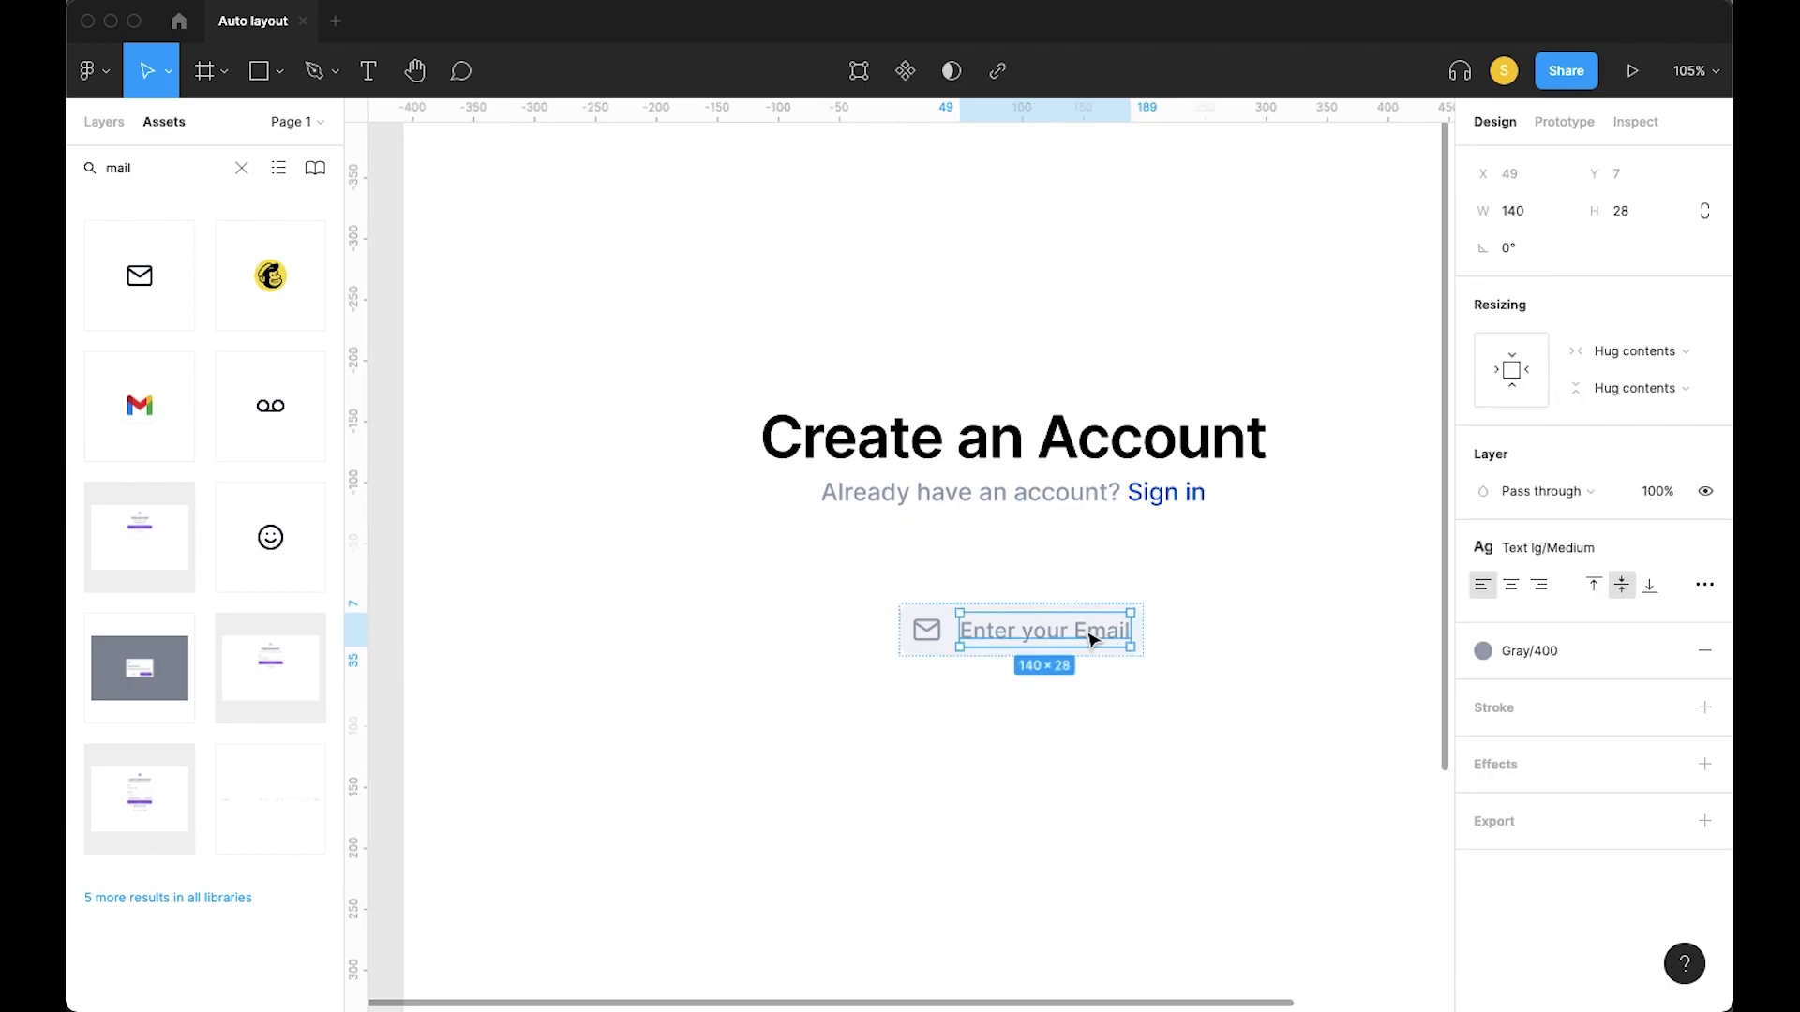
click(1629, 369)
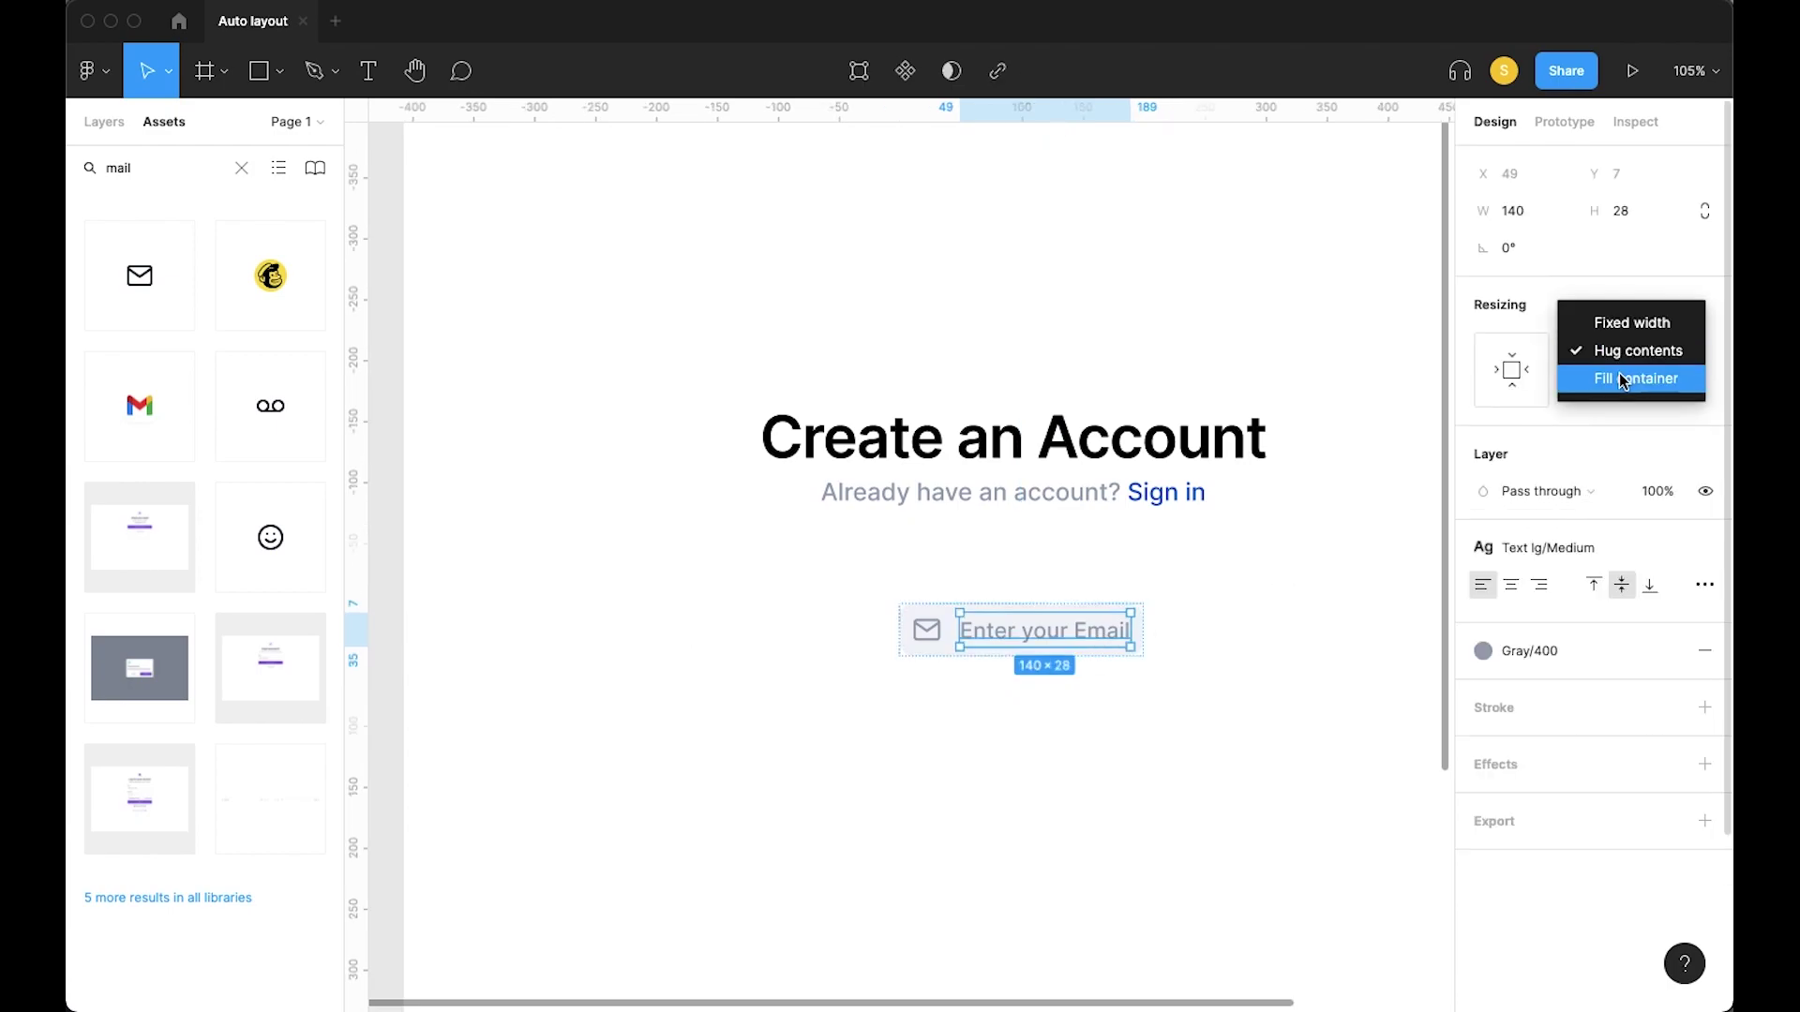
click(1631, 377)
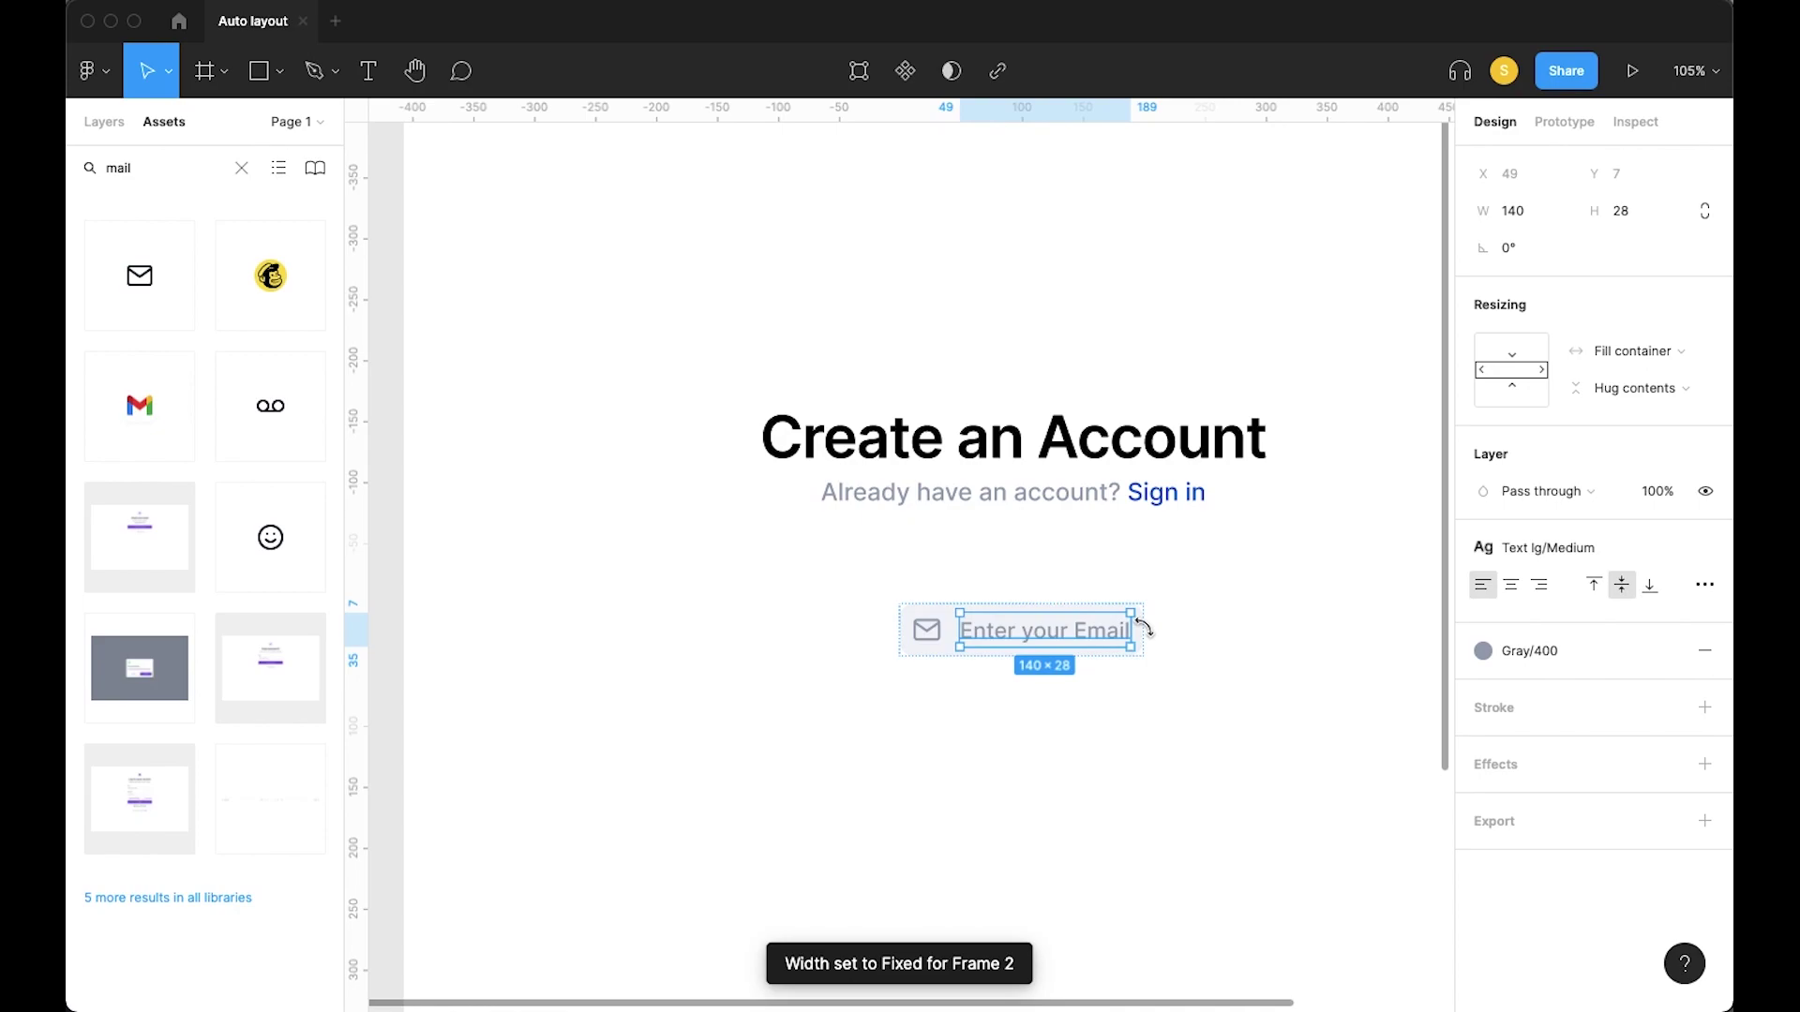
click(932, 610)
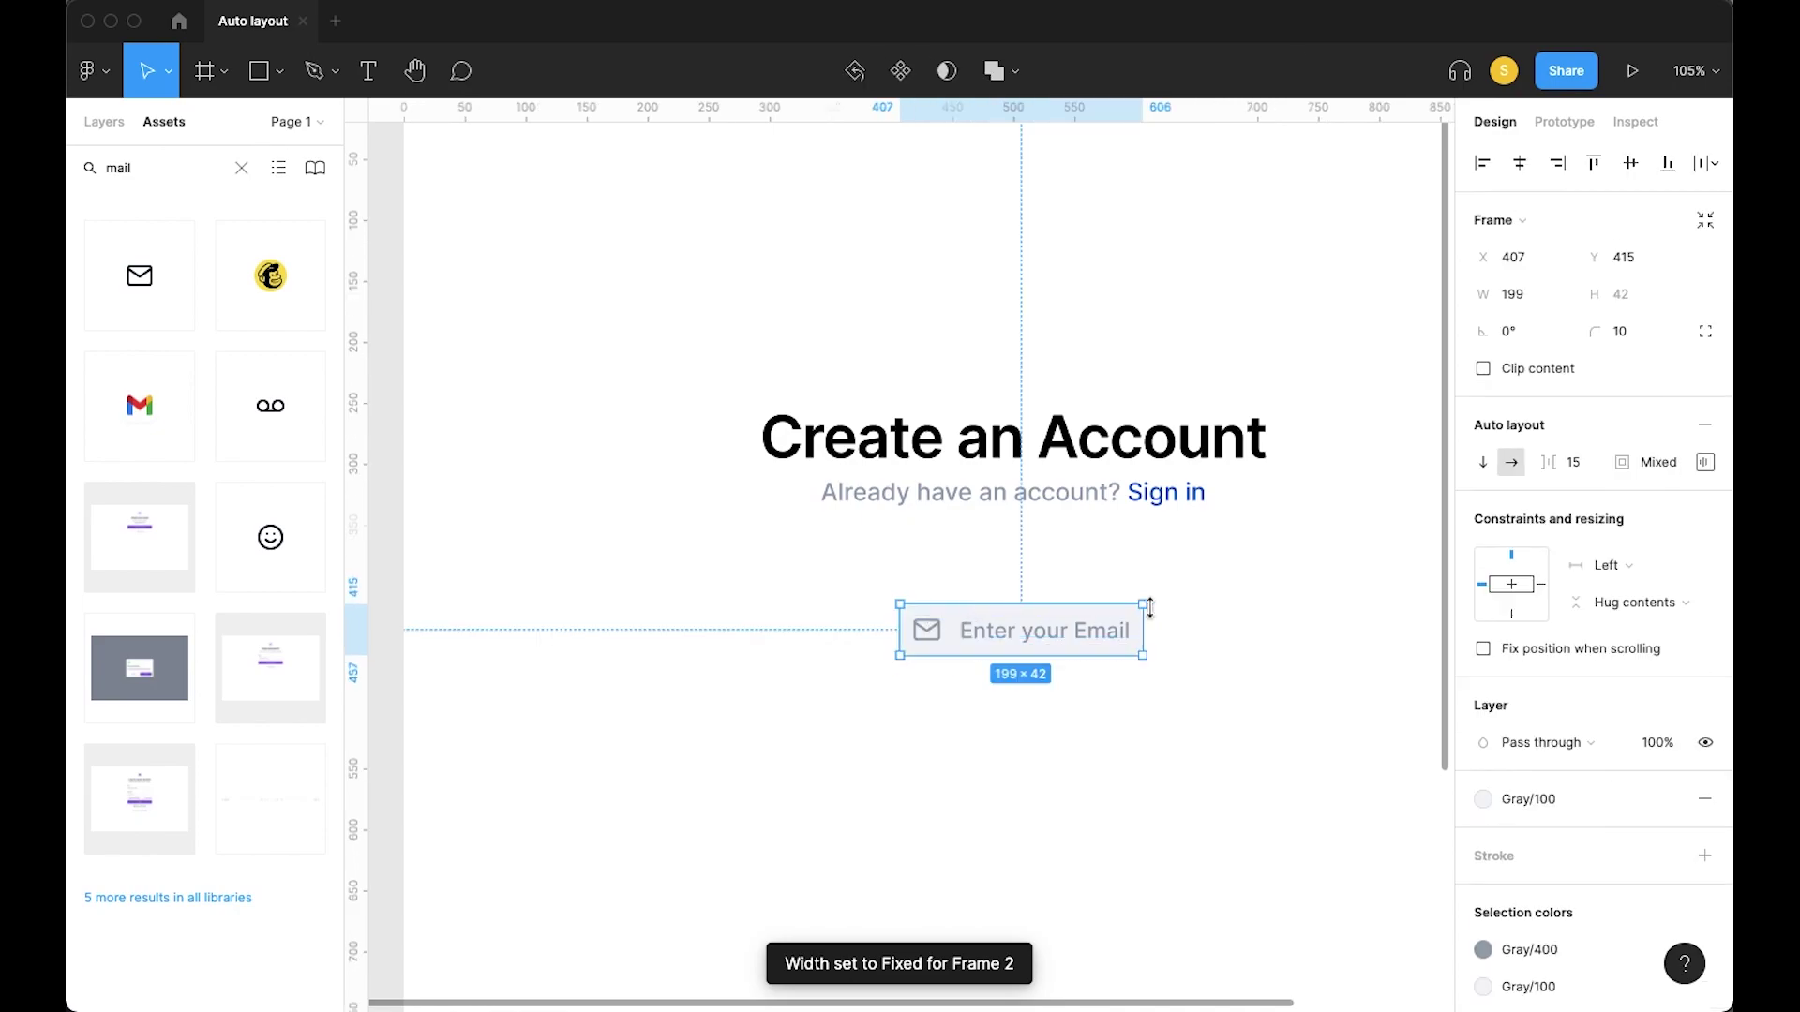
drag(1146, 627, 1220, 627)
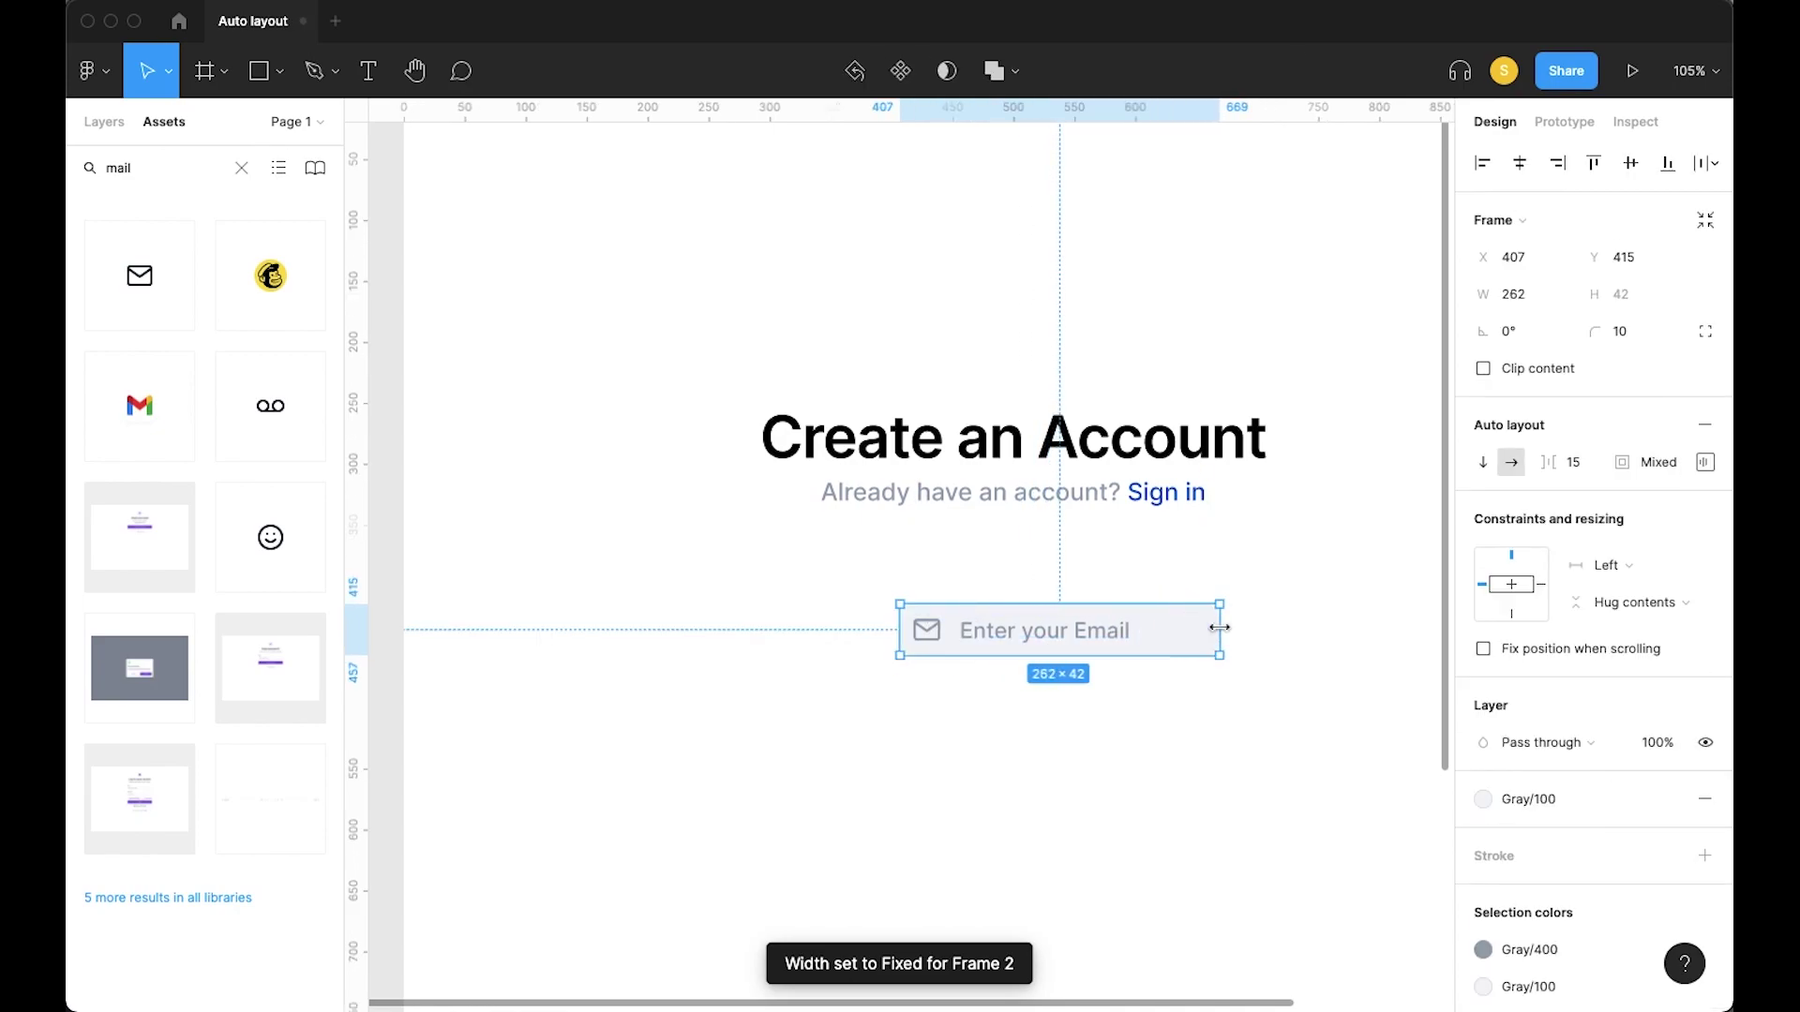
Set the email field's horizontal constraint to Left and right and its width to Hug contents
click(1630, 568)
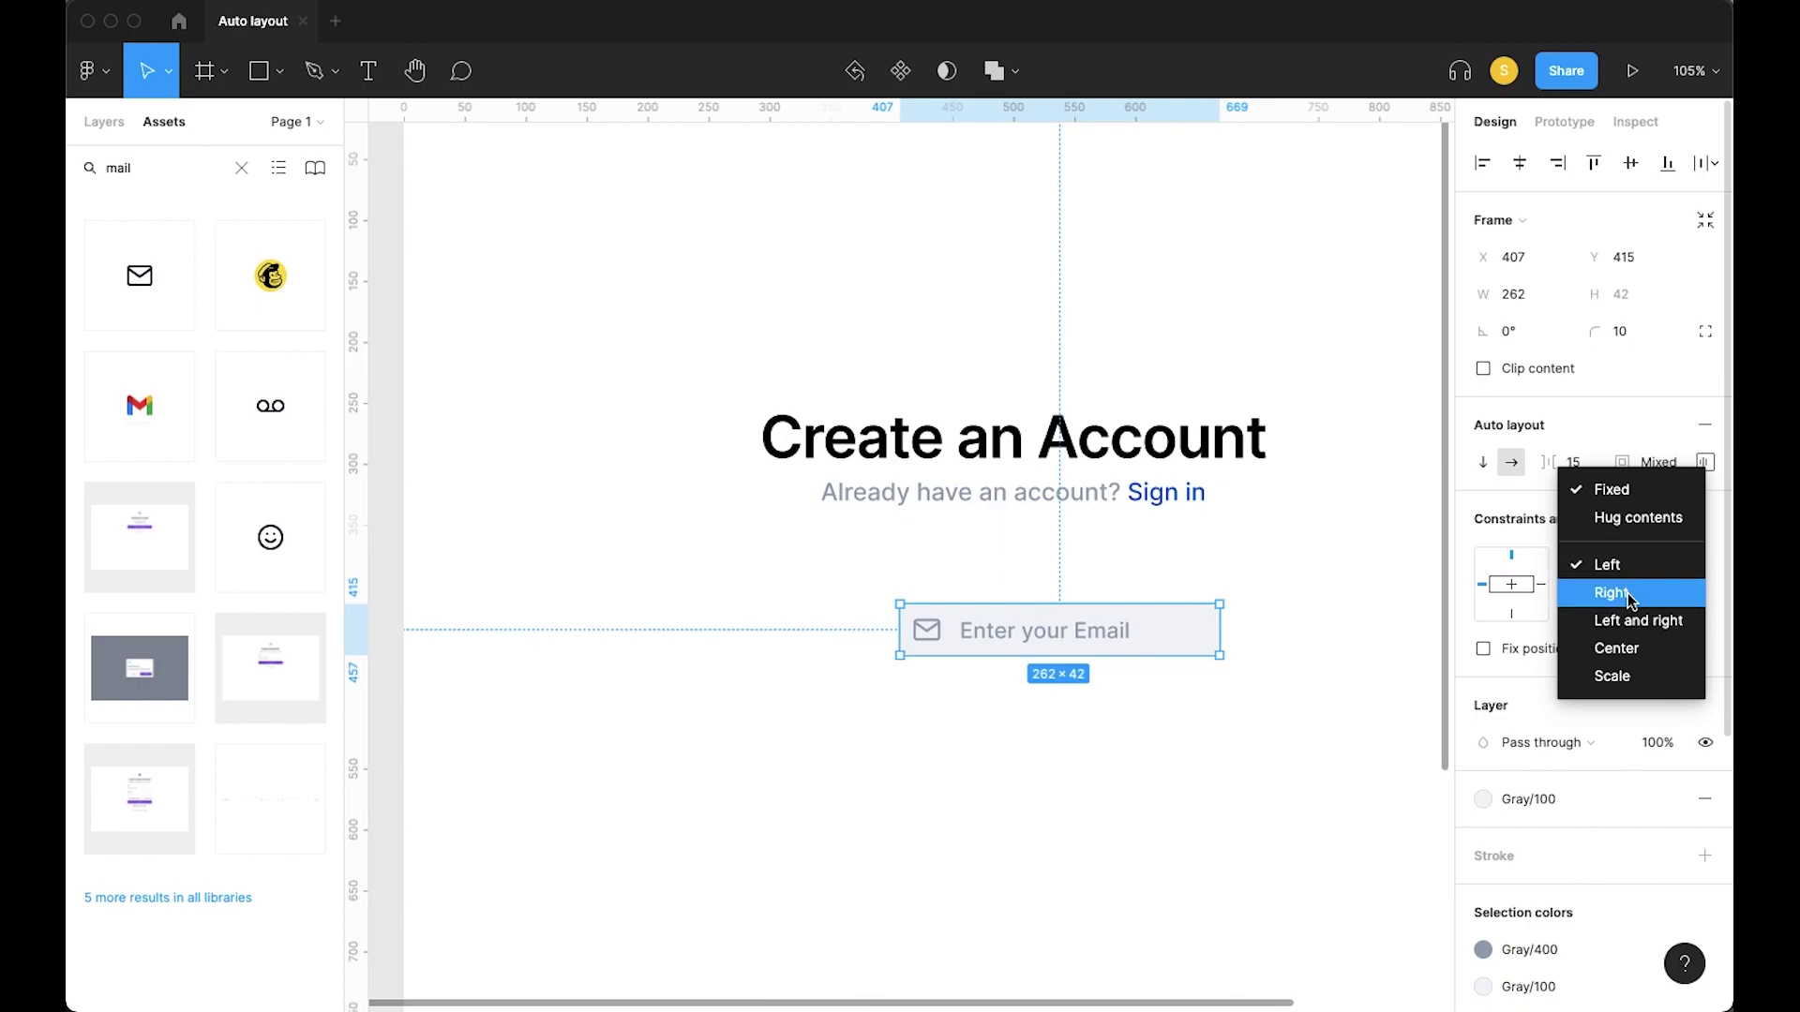
click(1631, 621)
click(1631, 566)
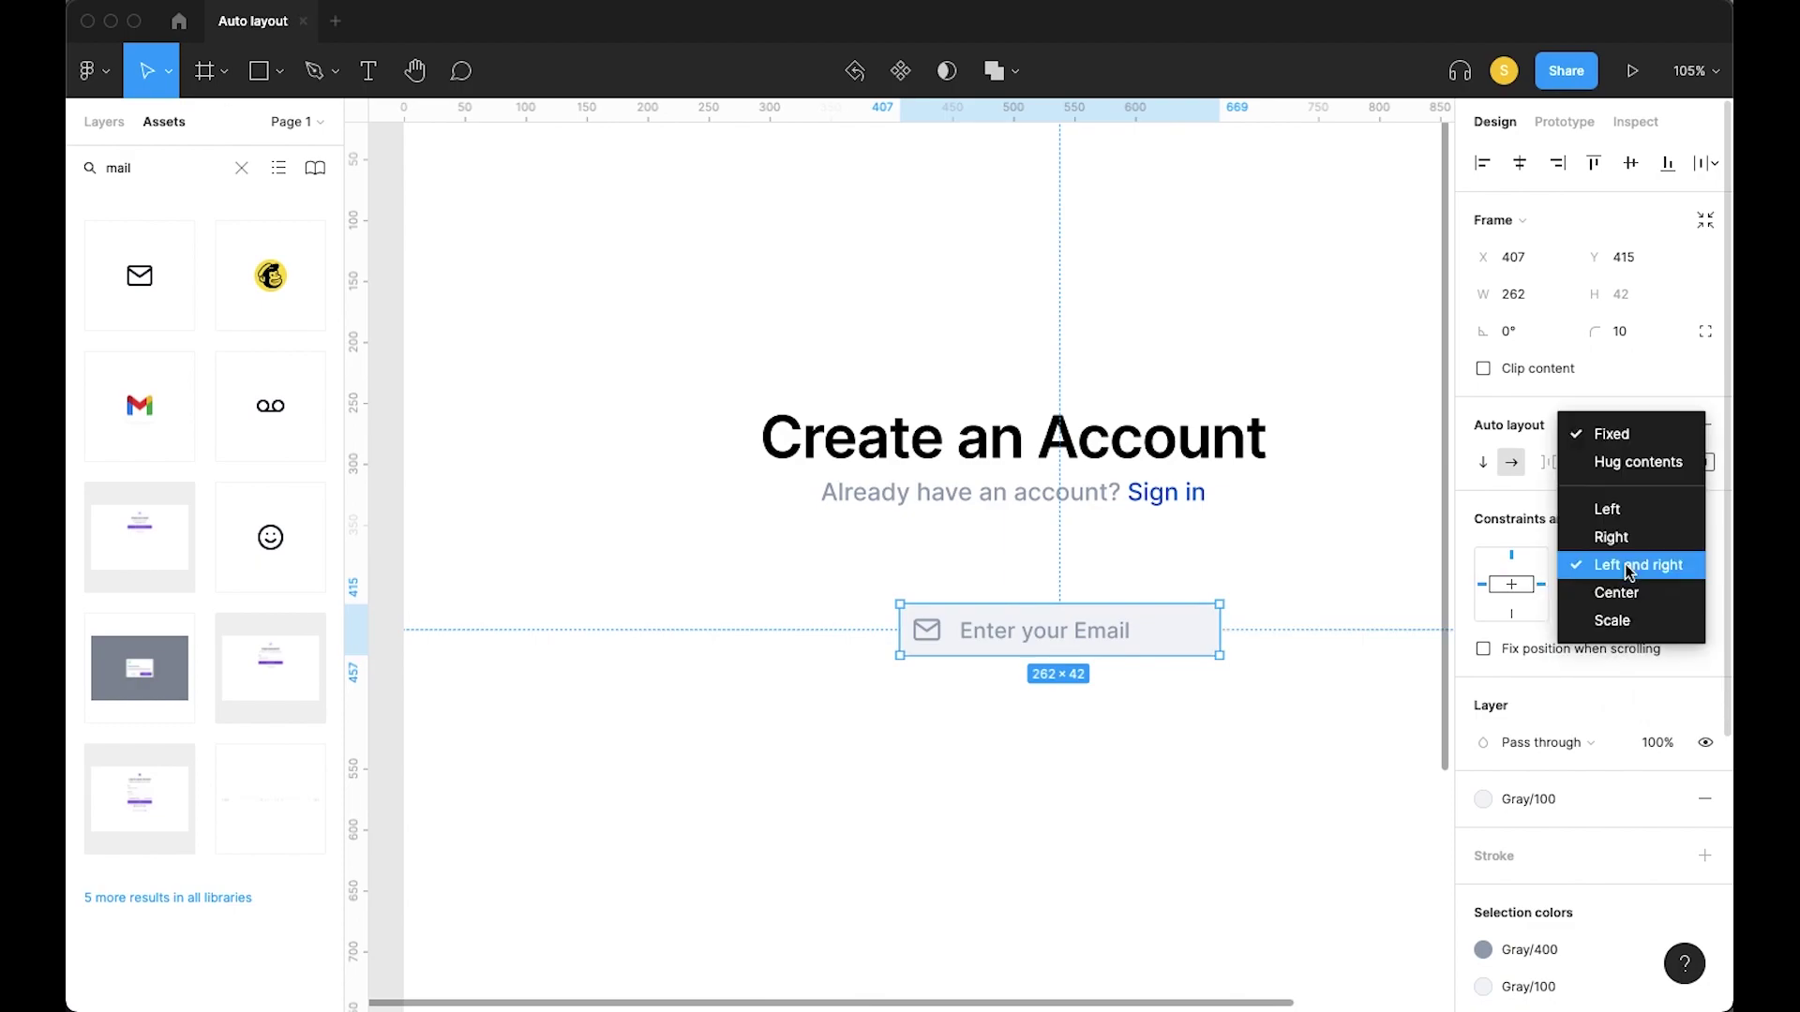
click(1619, 460)
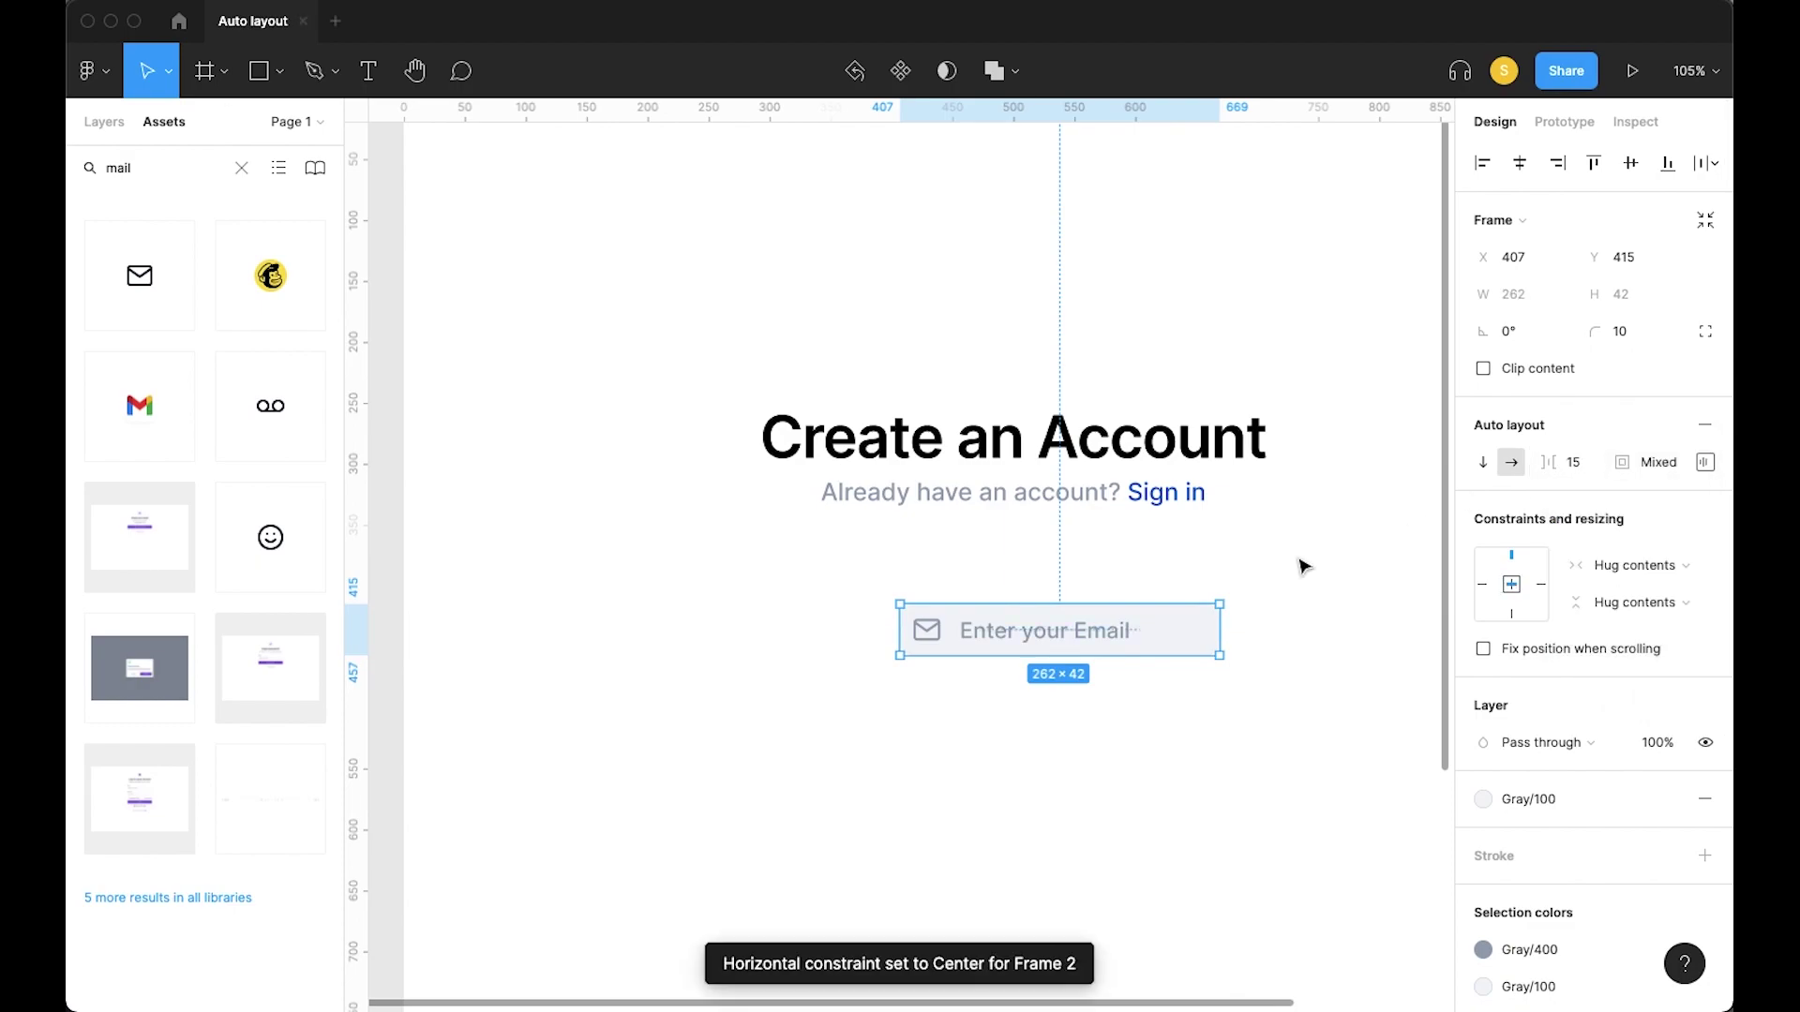
Switch the placeholder text inside the email field from fixed width to Fill container
double_click(1108, 634)
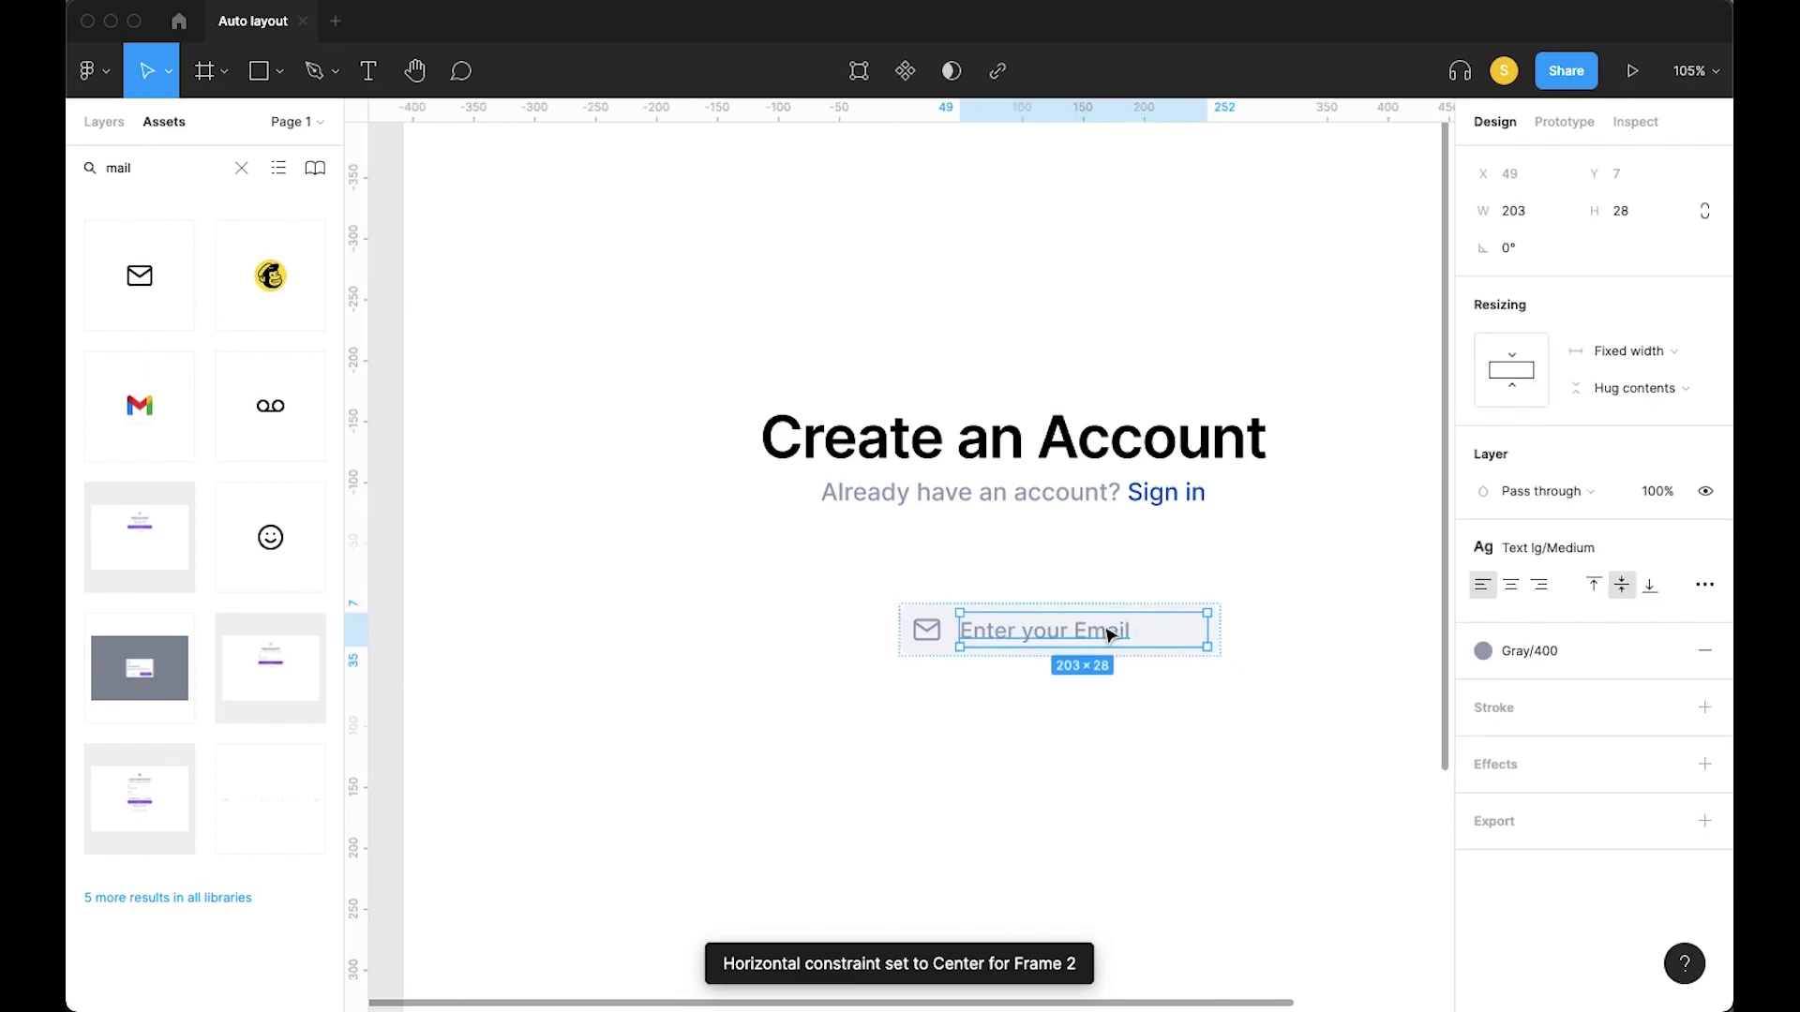
click(1609, 352)
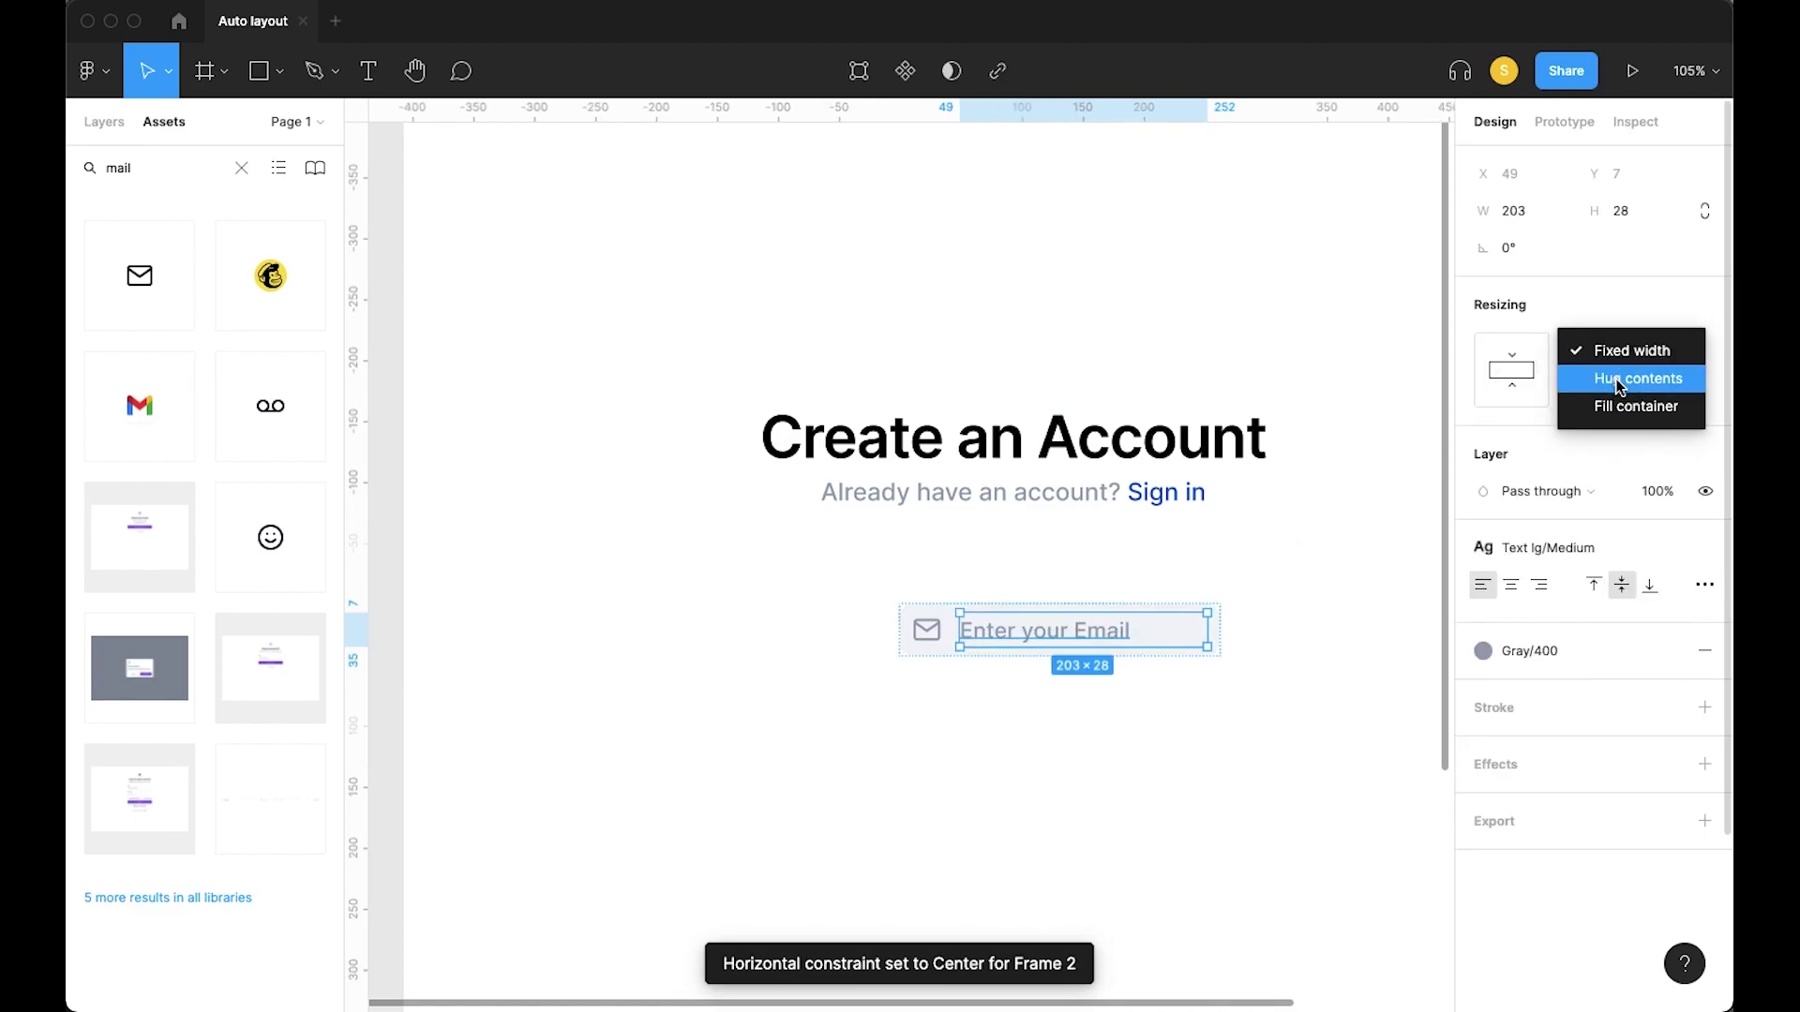
click(1619, 407)
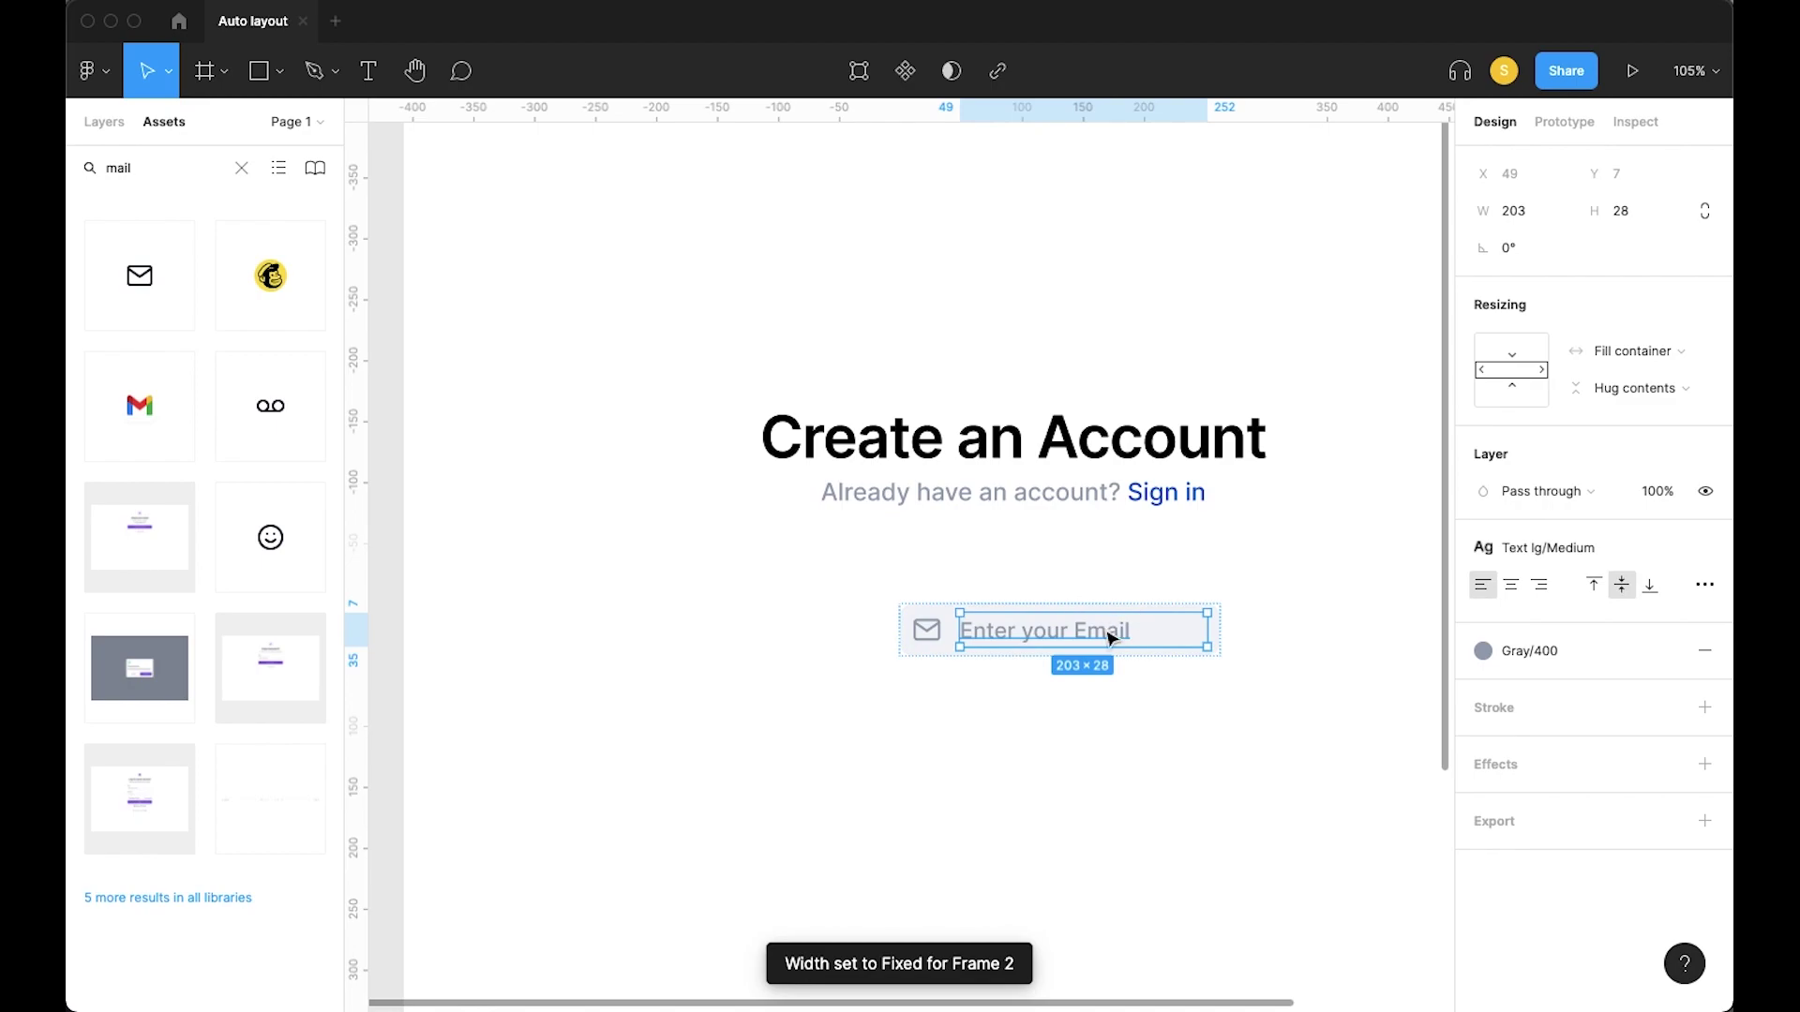
Paste "Enter your Email" repeatedly into the placeholder text to test how it wraps within the field
double_click(1106, 632)
click(1106, 630)
key(ctrl+v)
key(ctrl+v)
key(ctrl+v)
key(ctrl+v)
key(ctrl+v)
key(ctrl+v)
key(ctrl+v)
key(ctrl+v)
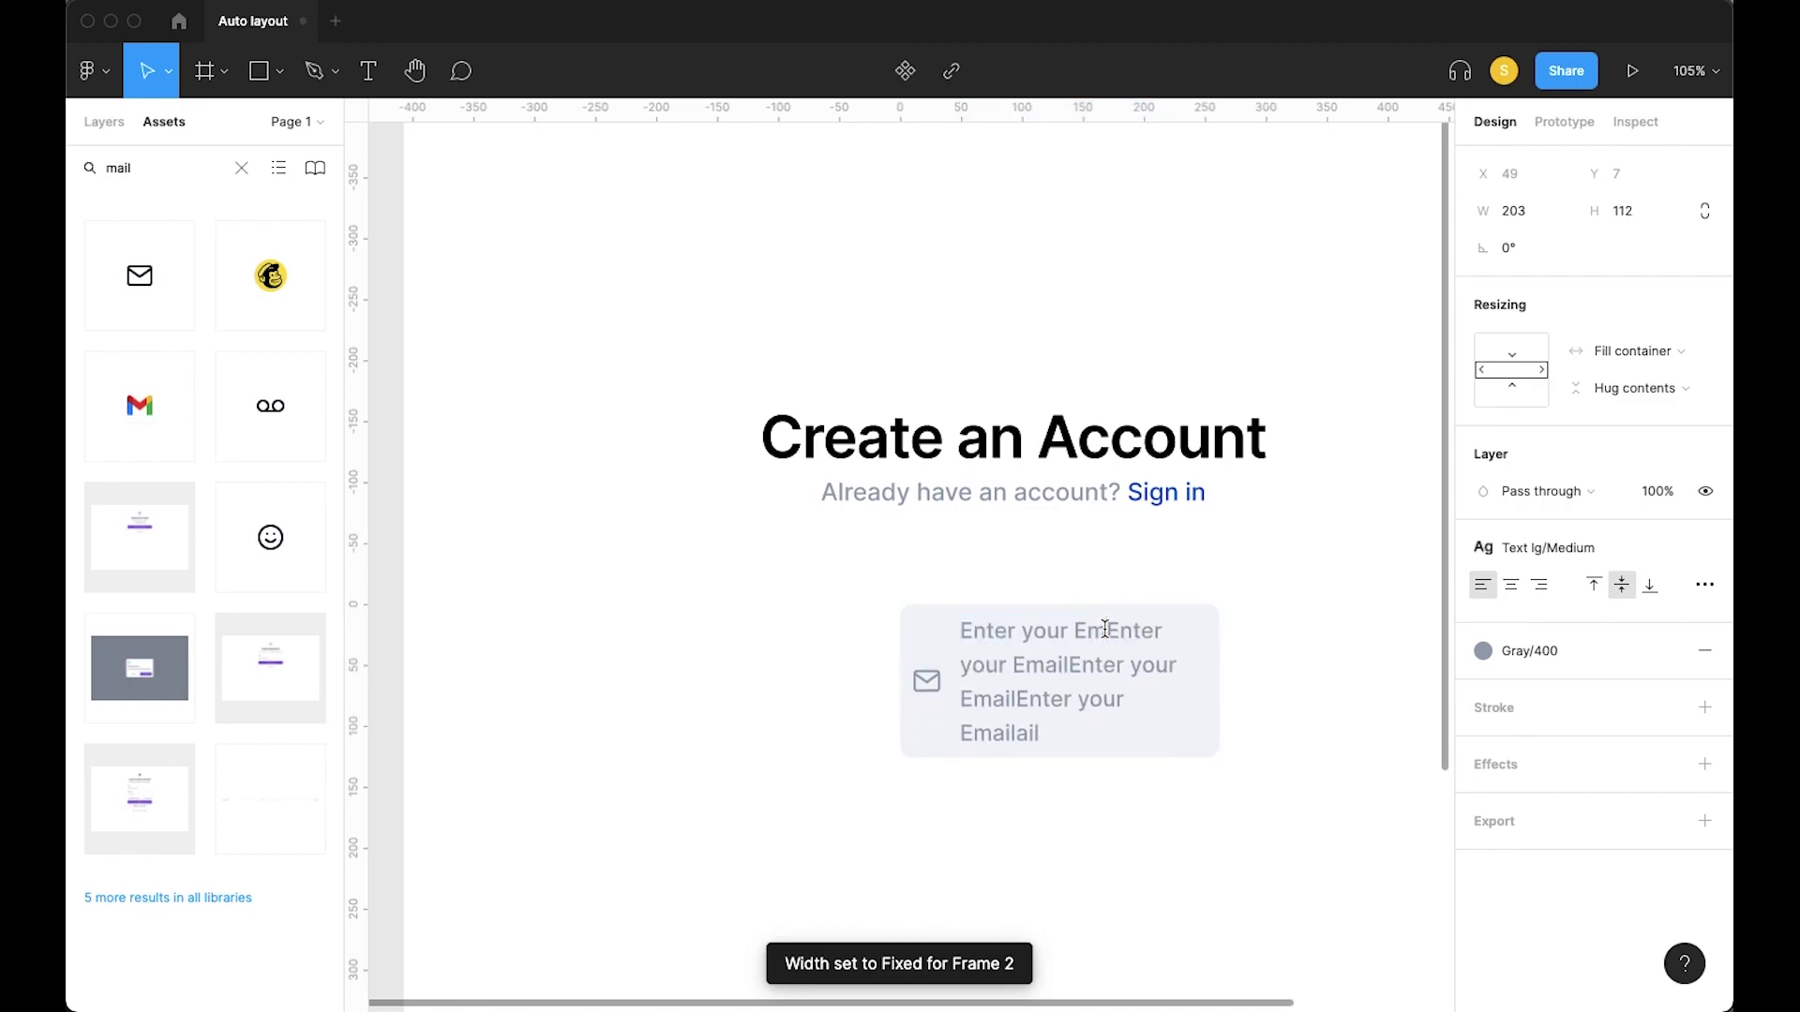
Undo the repeated pastes in the email field until the placeholder reads only "Enter your Email", and deselect it
scroll(1136, 836, down, 5)
scroll(1136, 836, up, 5)
key(ctrl+z)
key(ctrl+z)
key(ctrl+z)
key(ctrl+z)
key(ctrl+z)
key(ctrl+z)
key(ctrl+z)
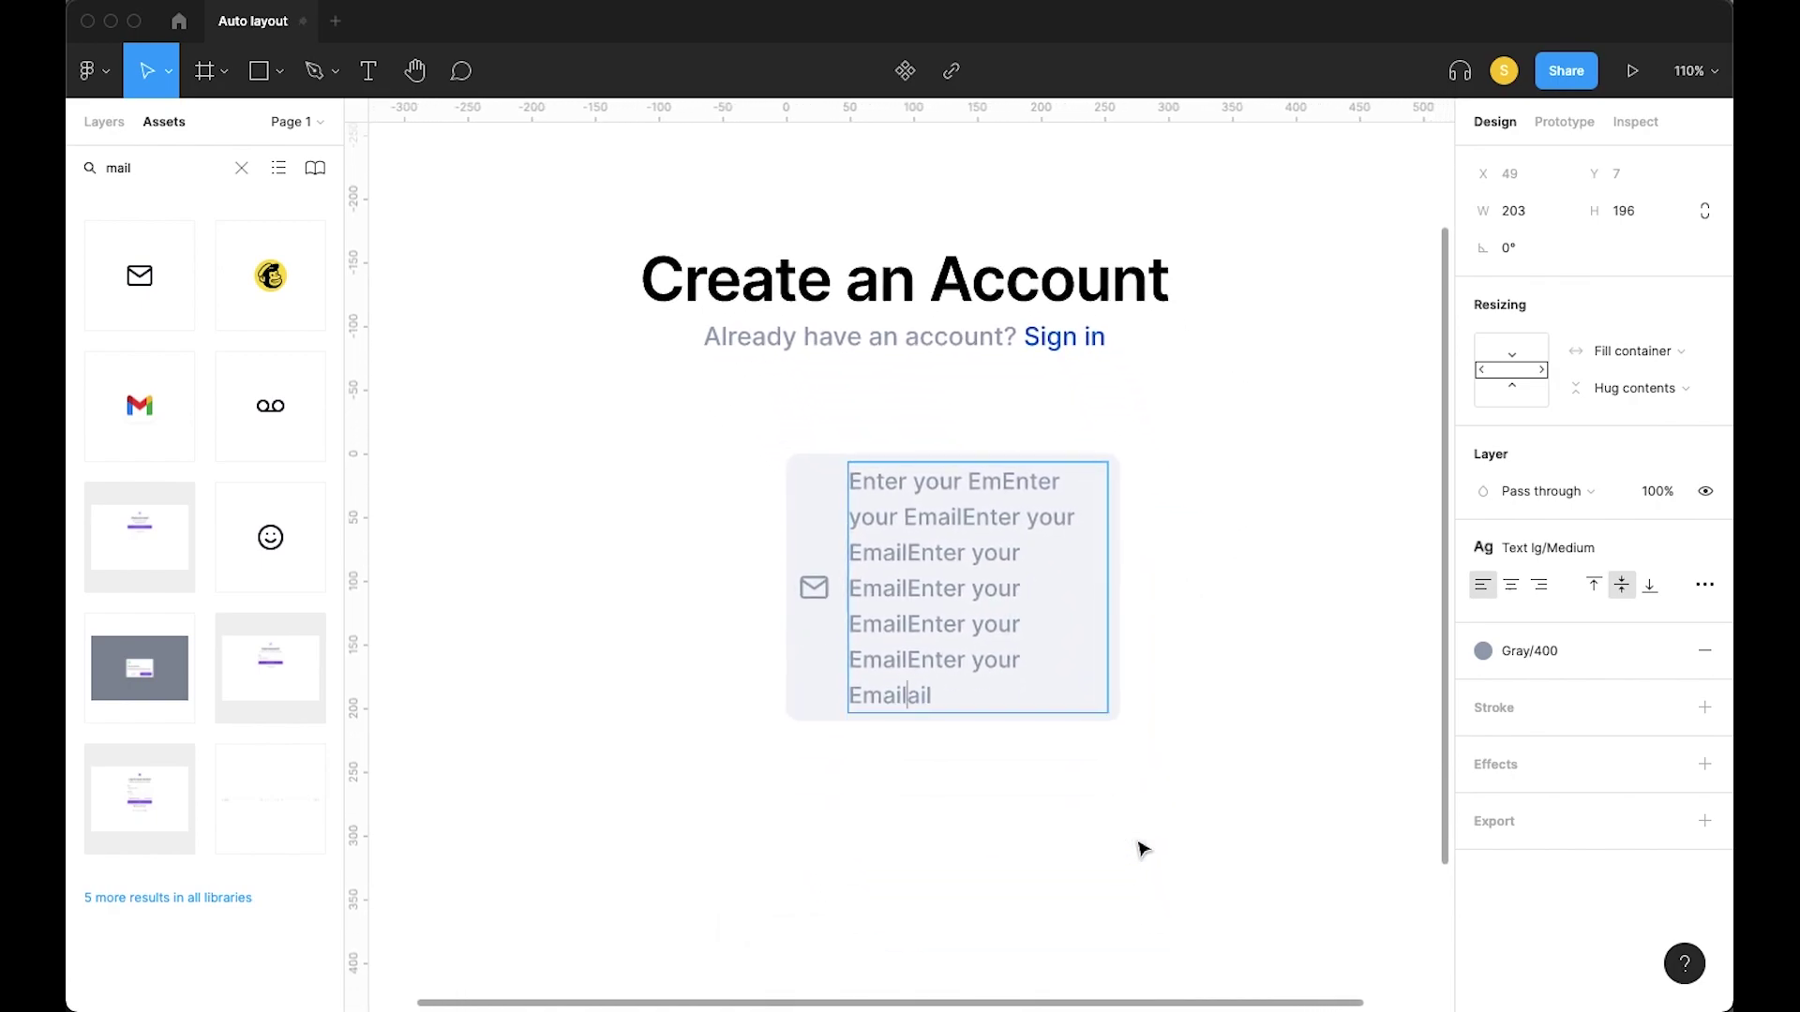
key(ctrl+z)
key(ctrl+z)
key(ctrl+z)
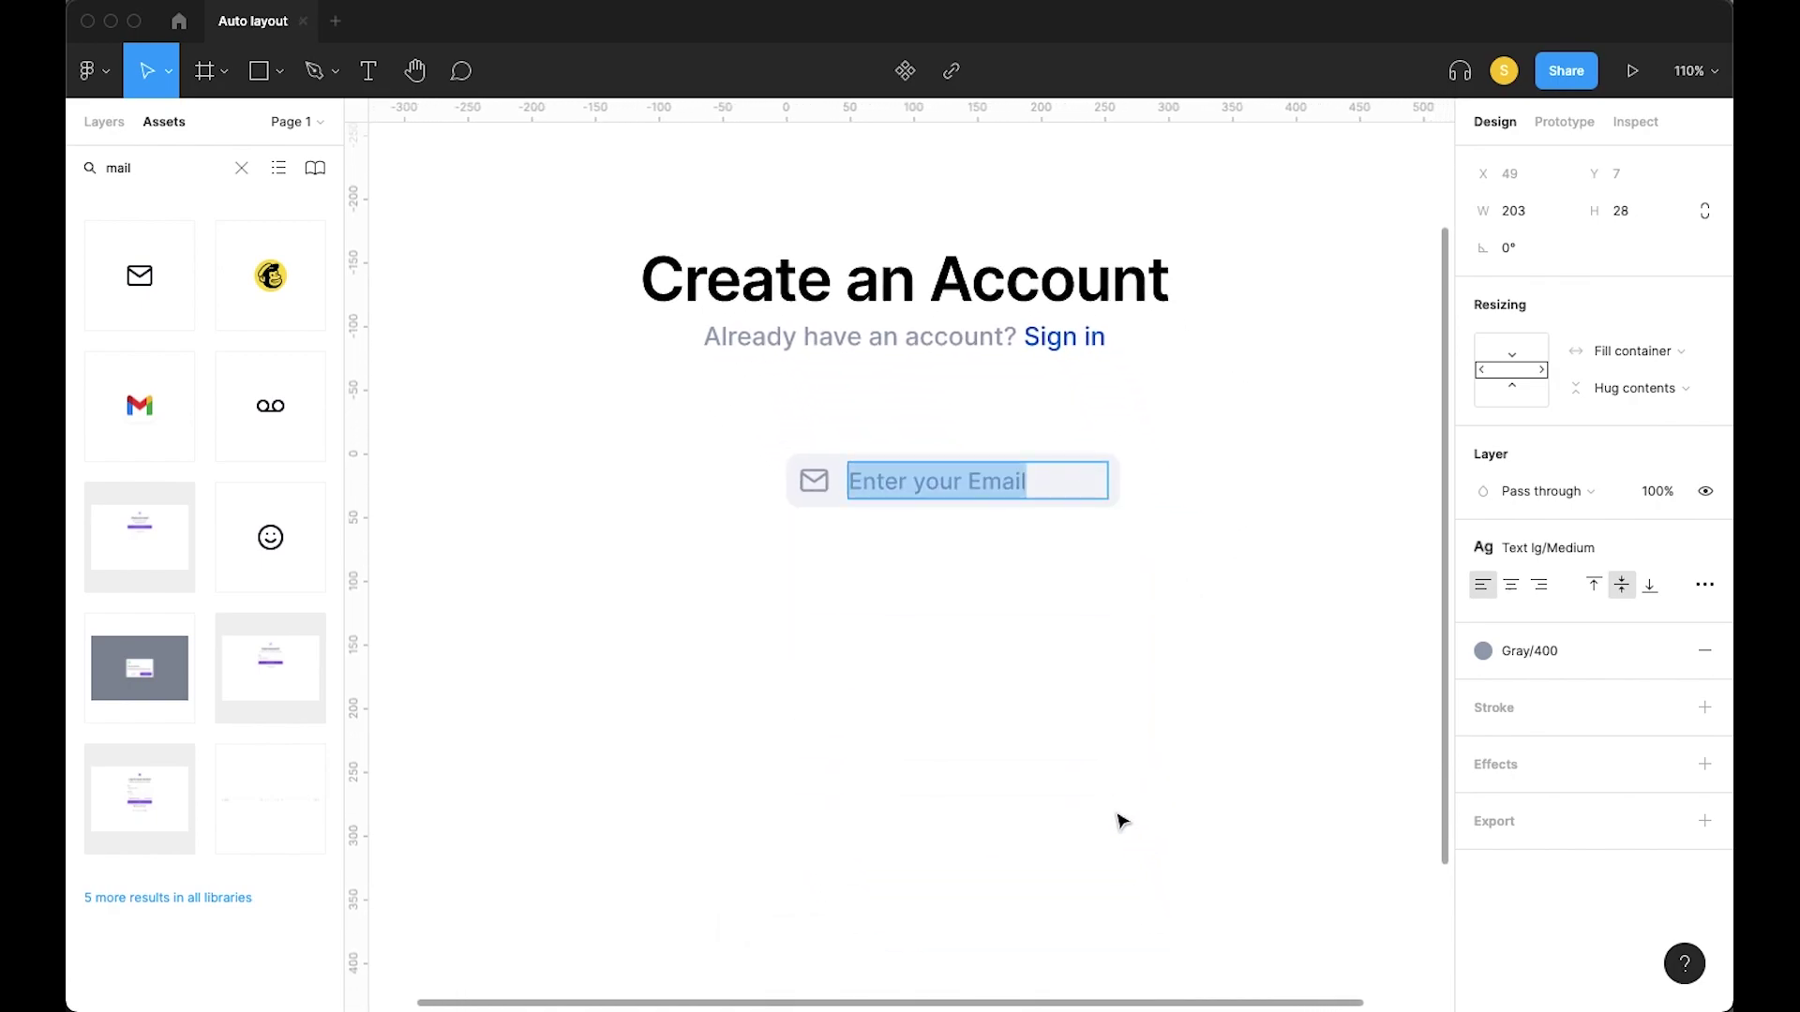
key(Escape)
click(1181, 431)
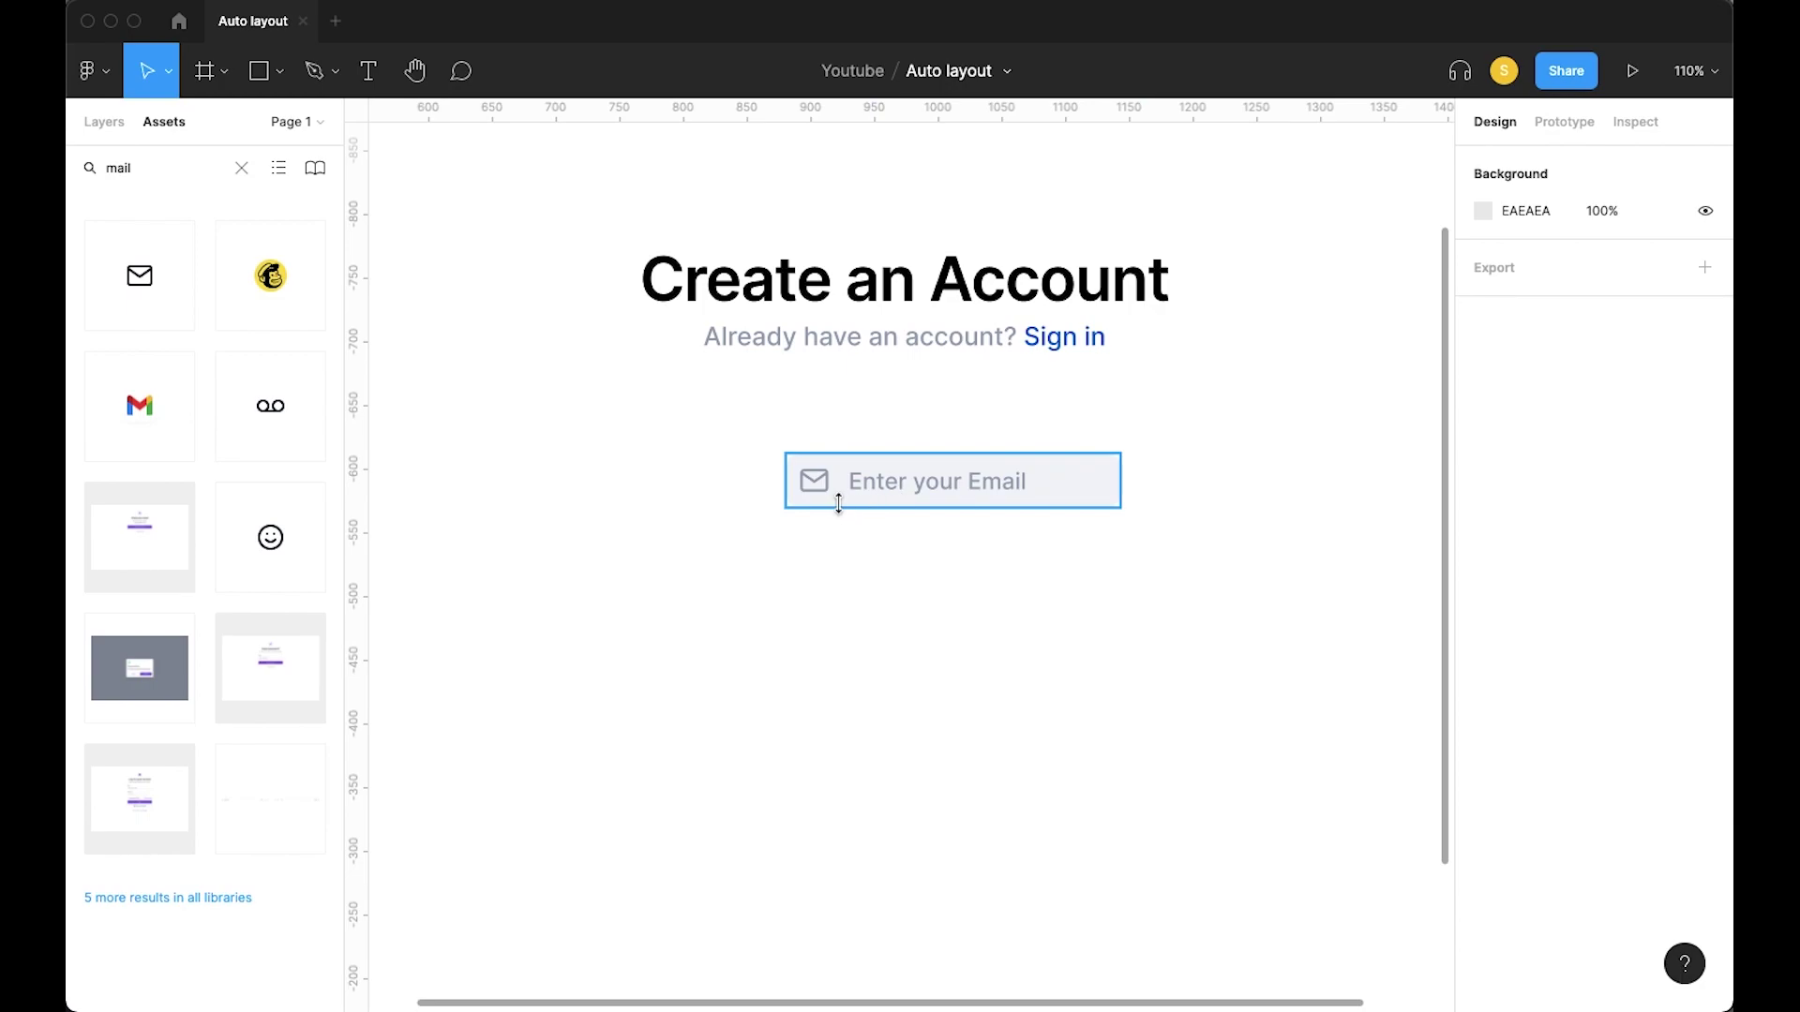
Set the email field's width to Hug contents
click(839, 503)
click(1628, 571)
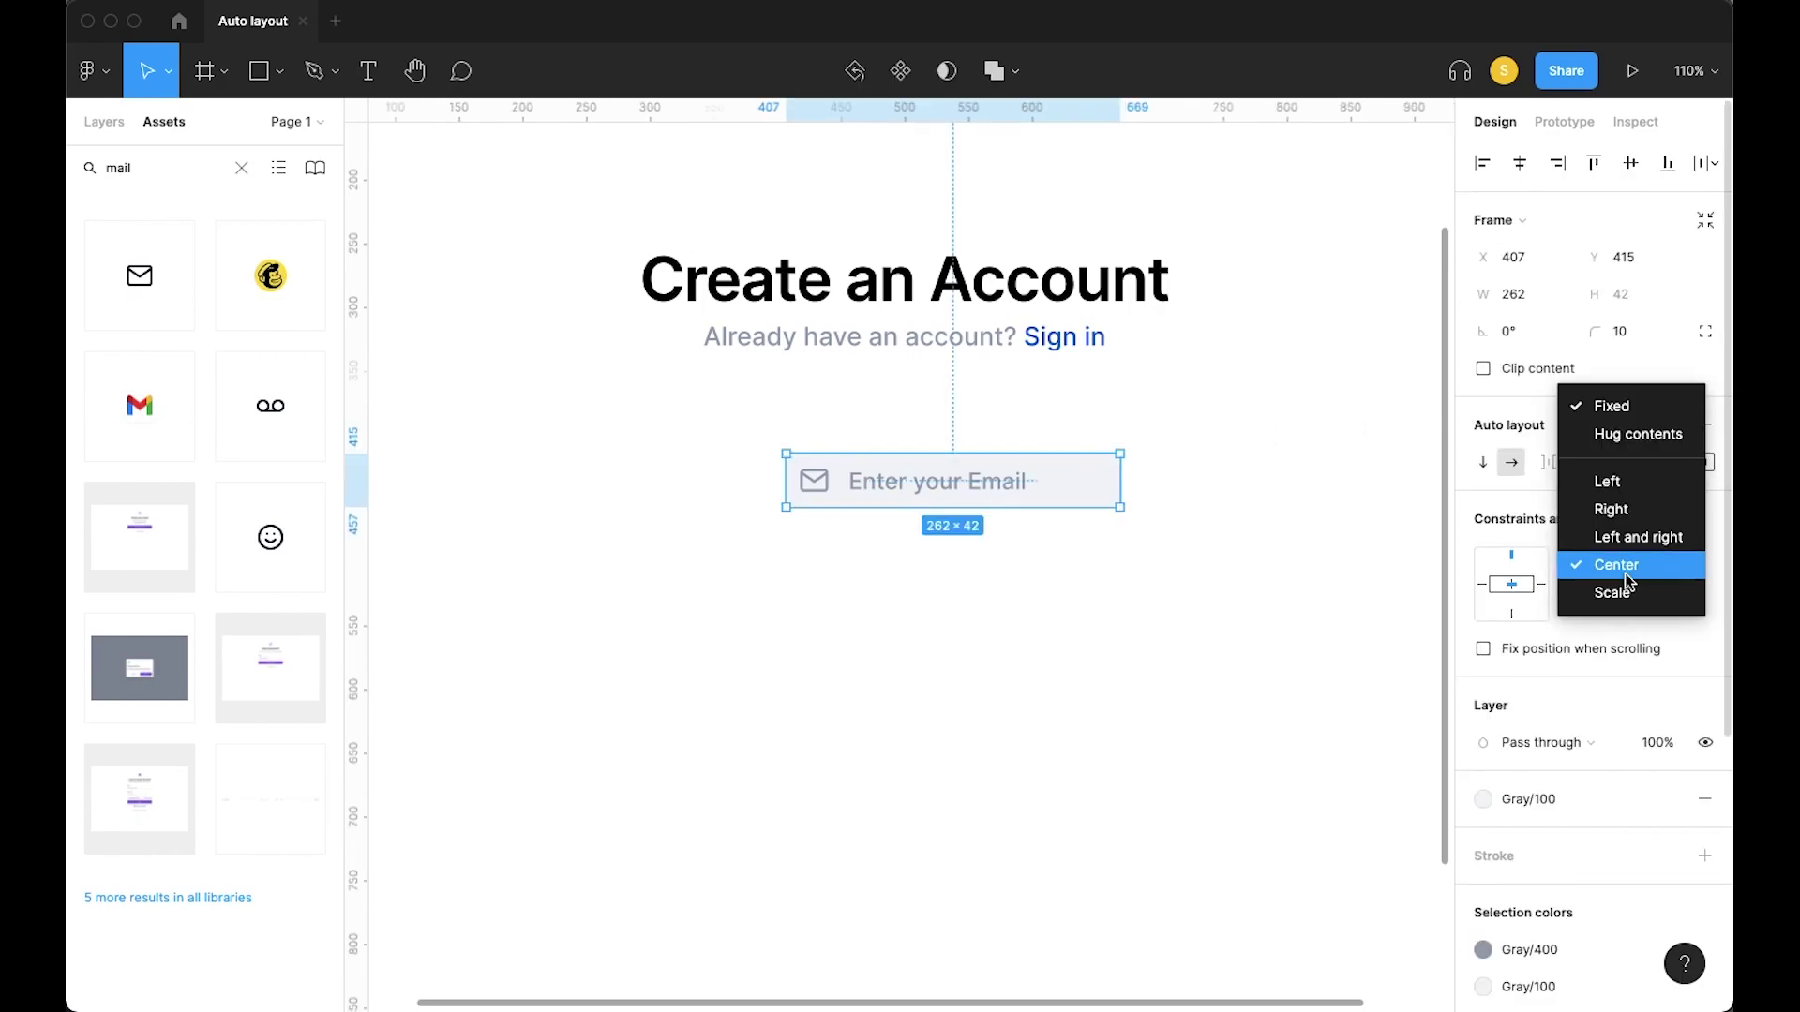
click(1623, 423)
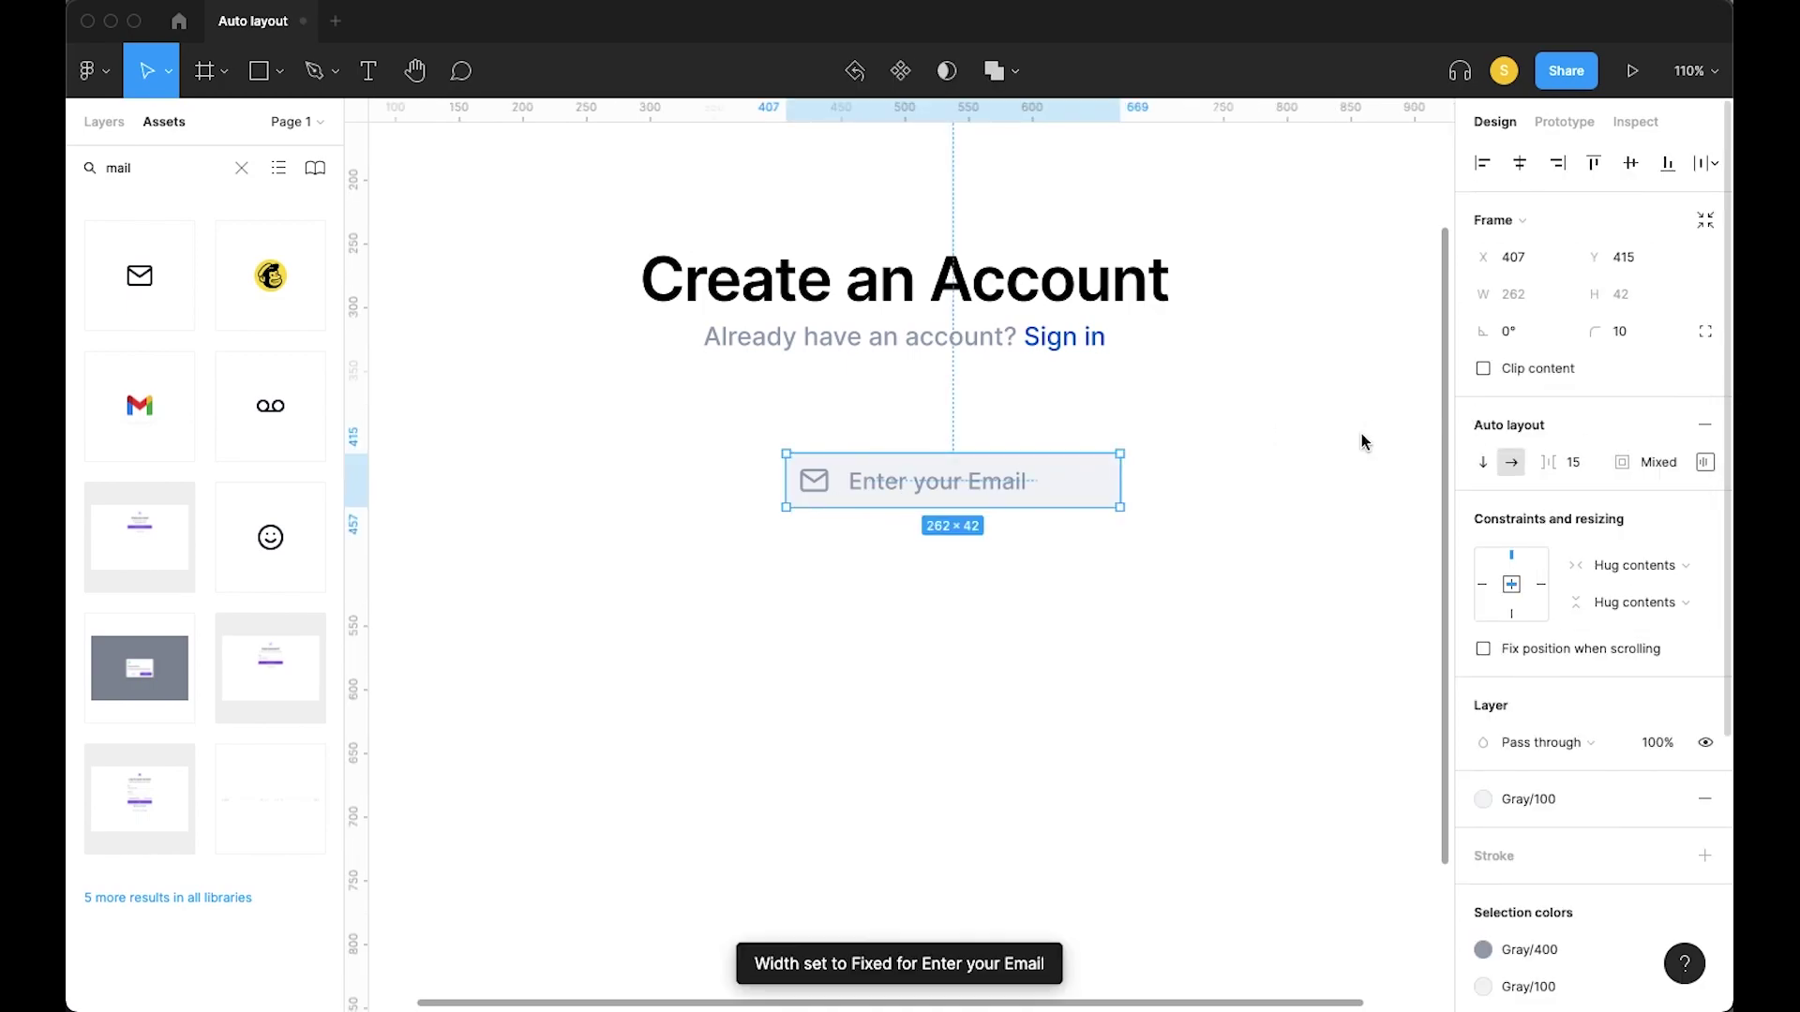
Set the "Enter your Email" placeholder text's width to Fill container
double_click(995, 484)
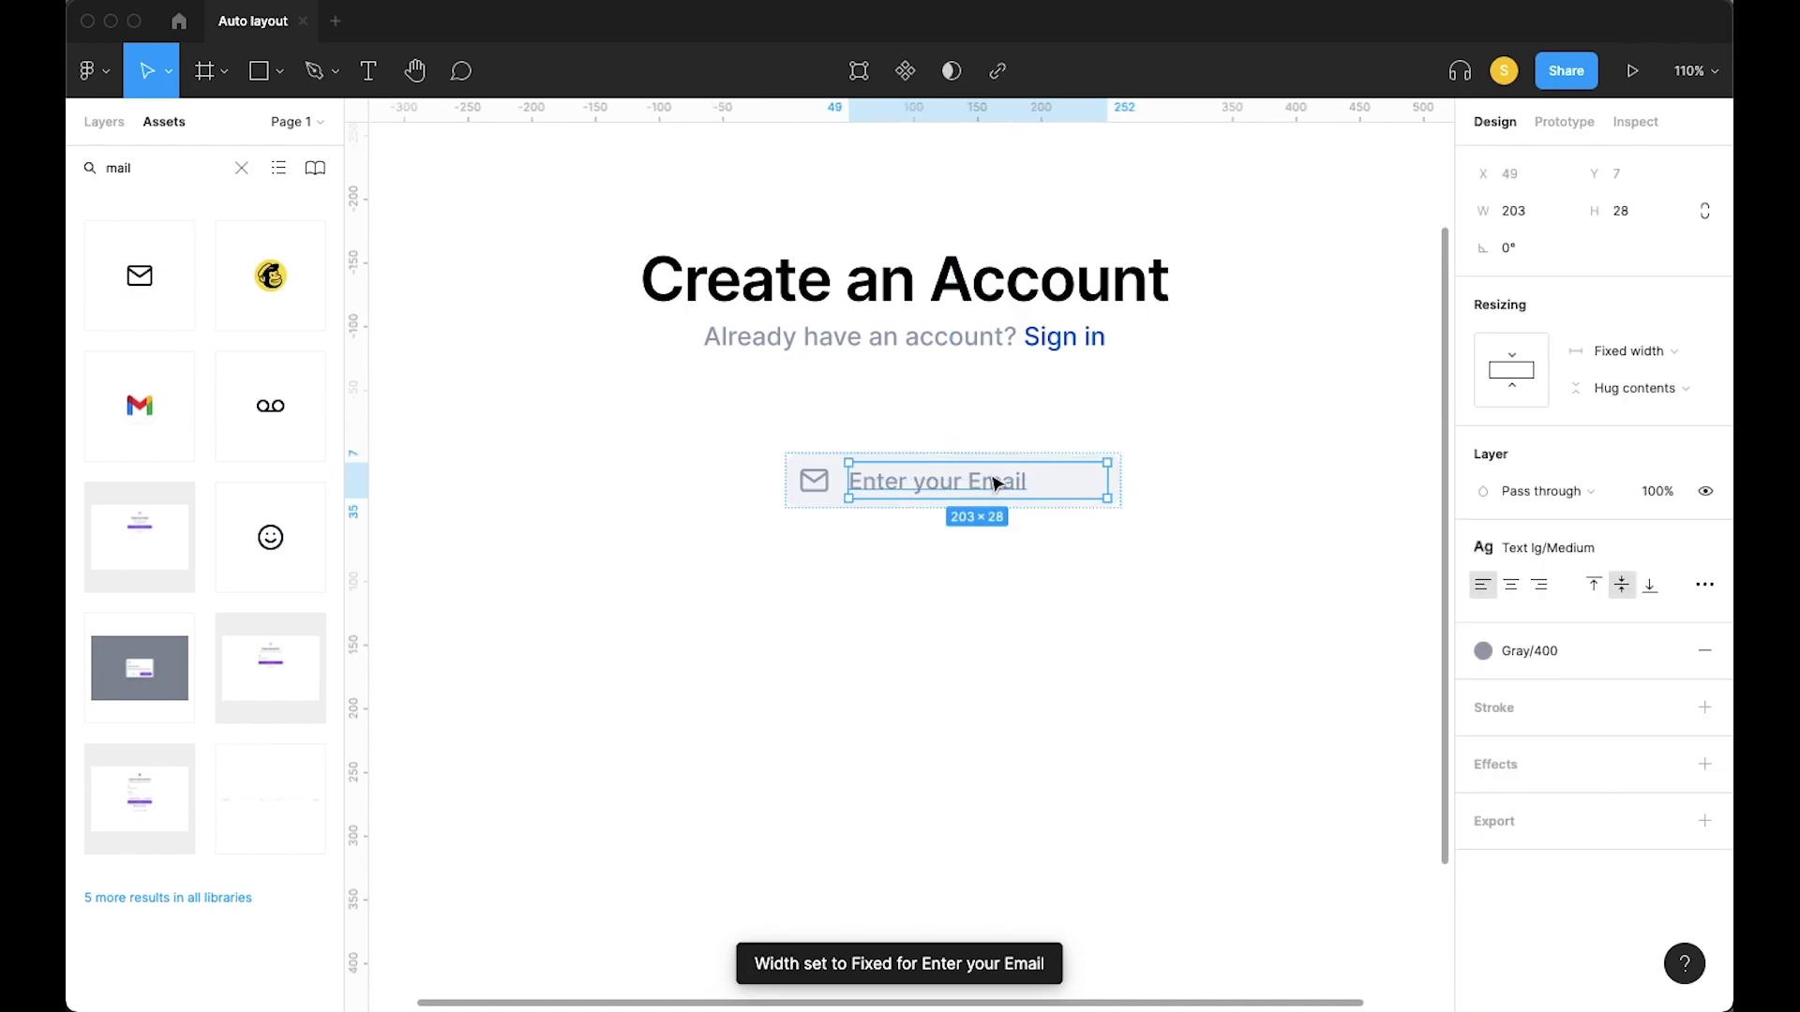
click(1605, 352)
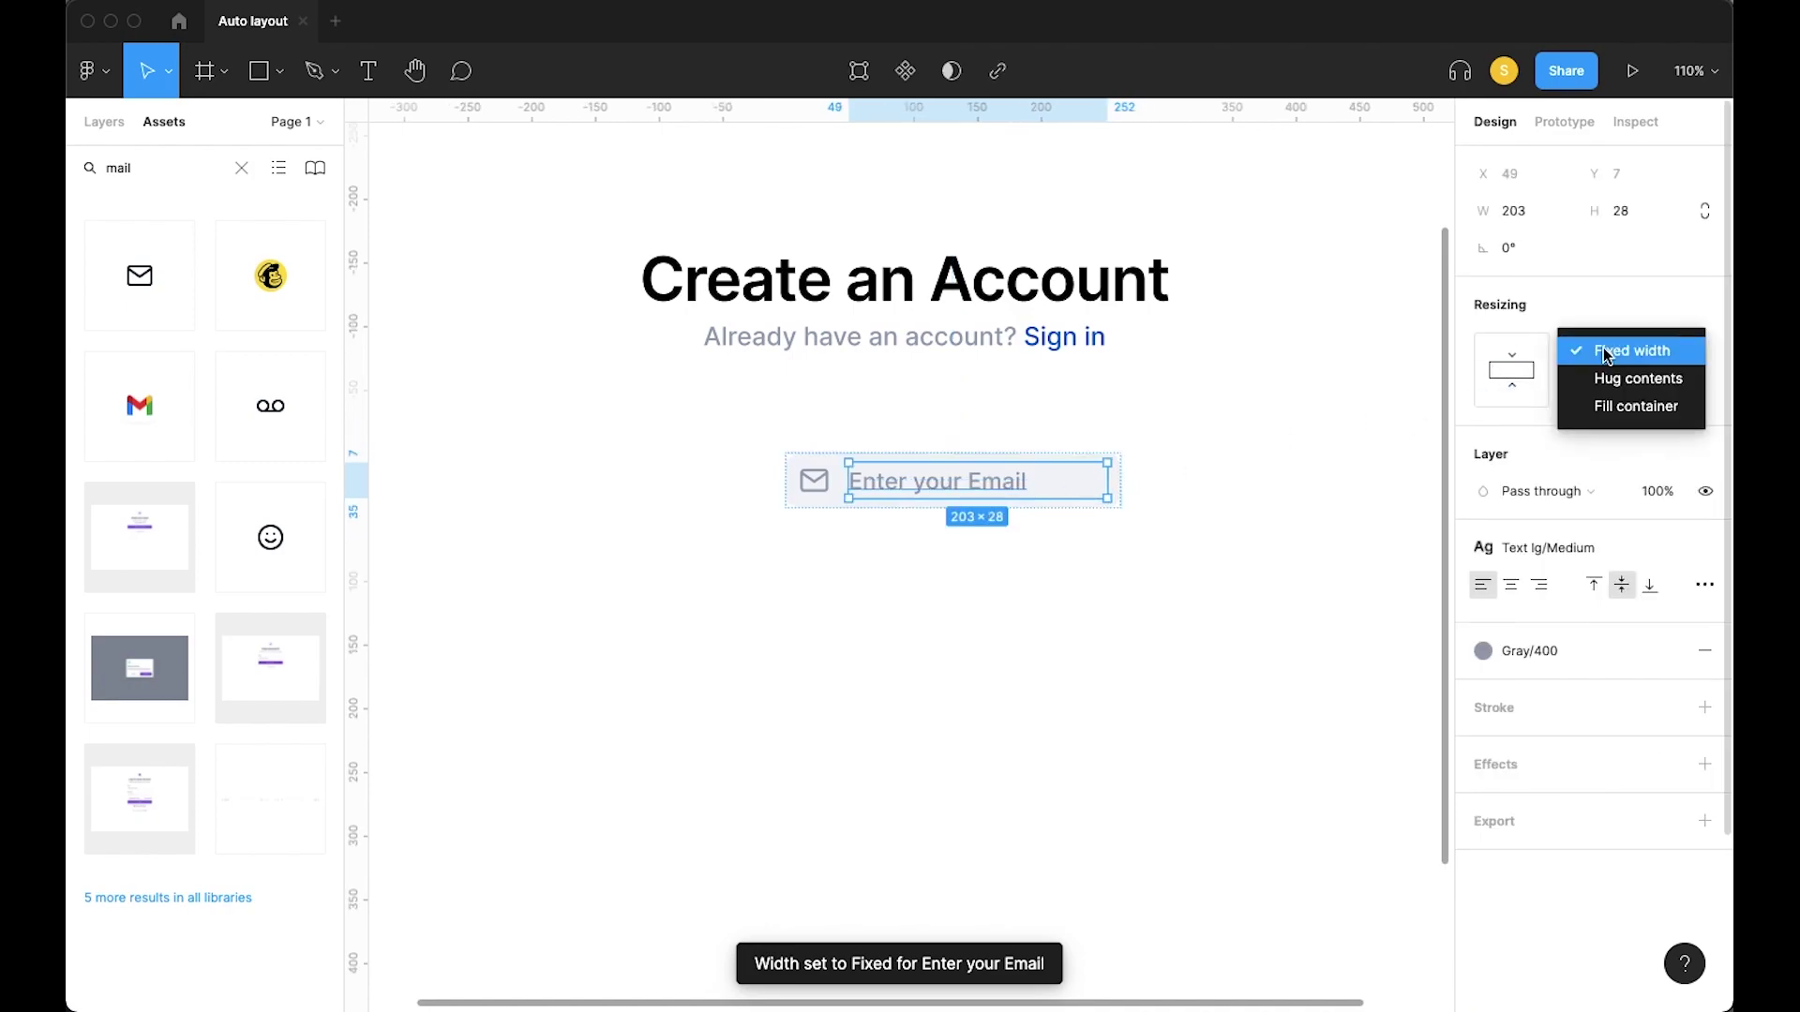
click(1614, 406)
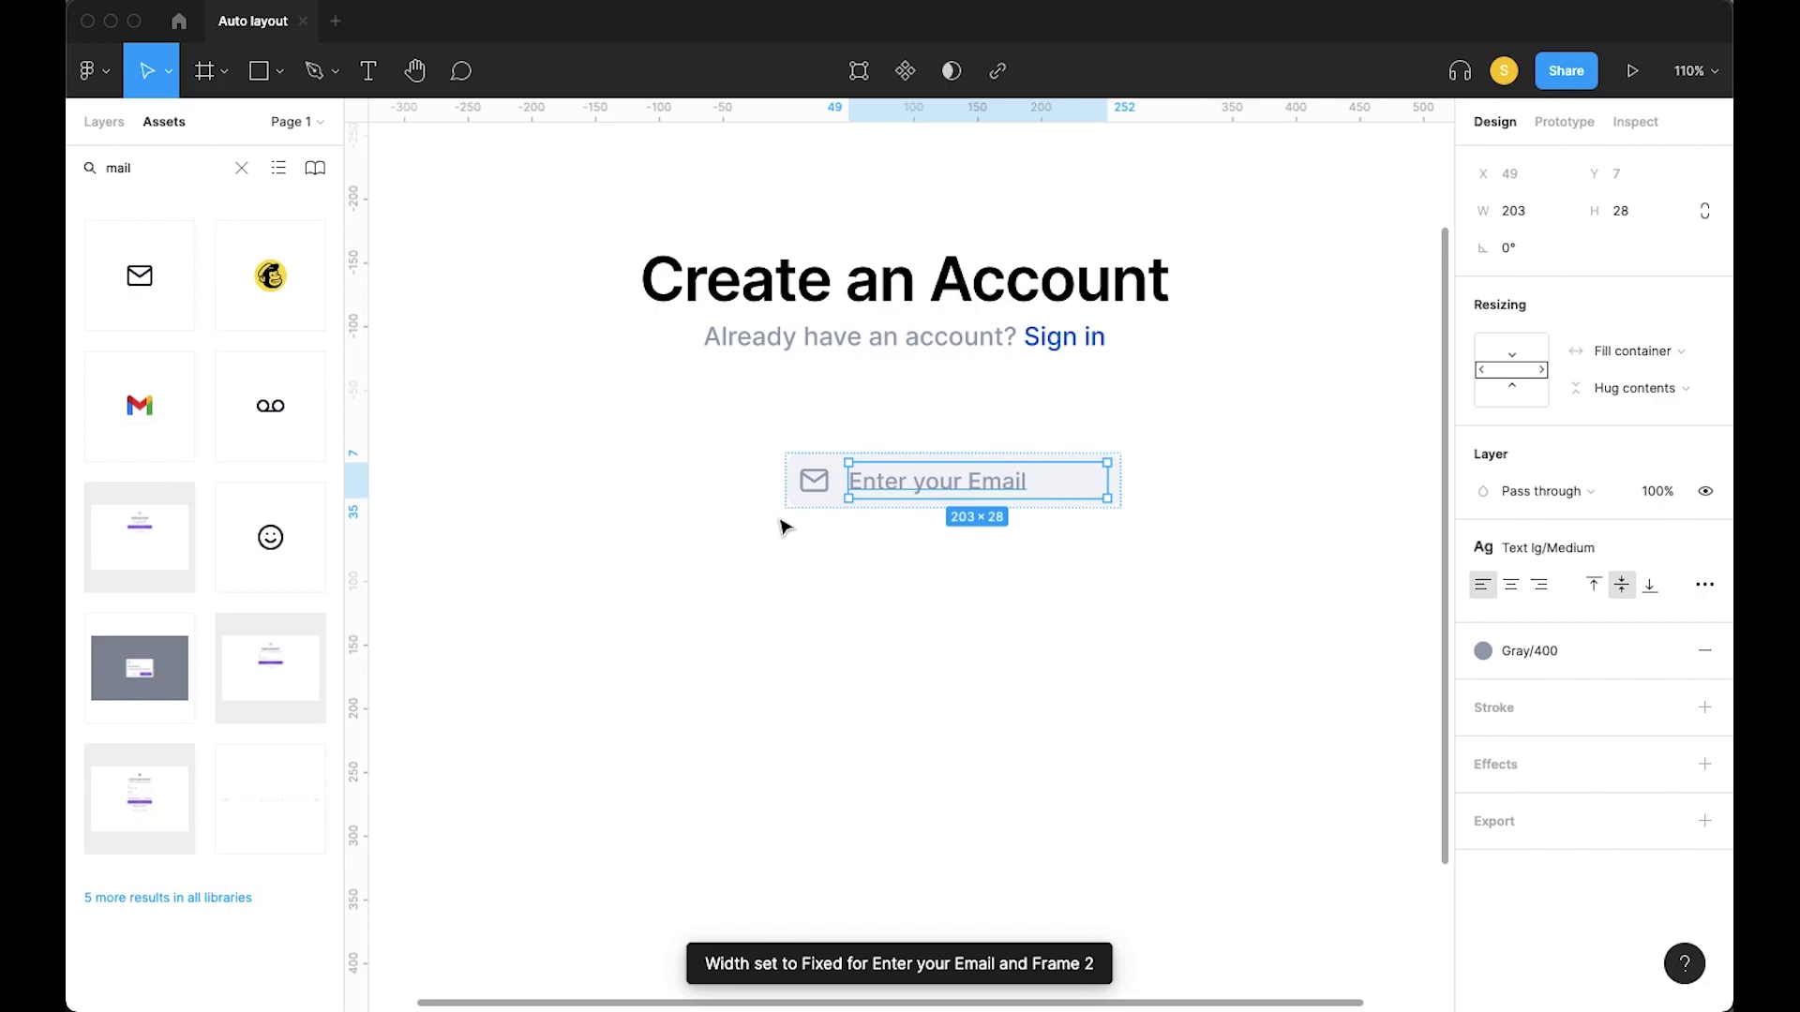
Examine the email field's width options and auto layout padding, and the placeholder text's resizing options
click(806, 504)
click(1637, 575)
click(1635, 567)
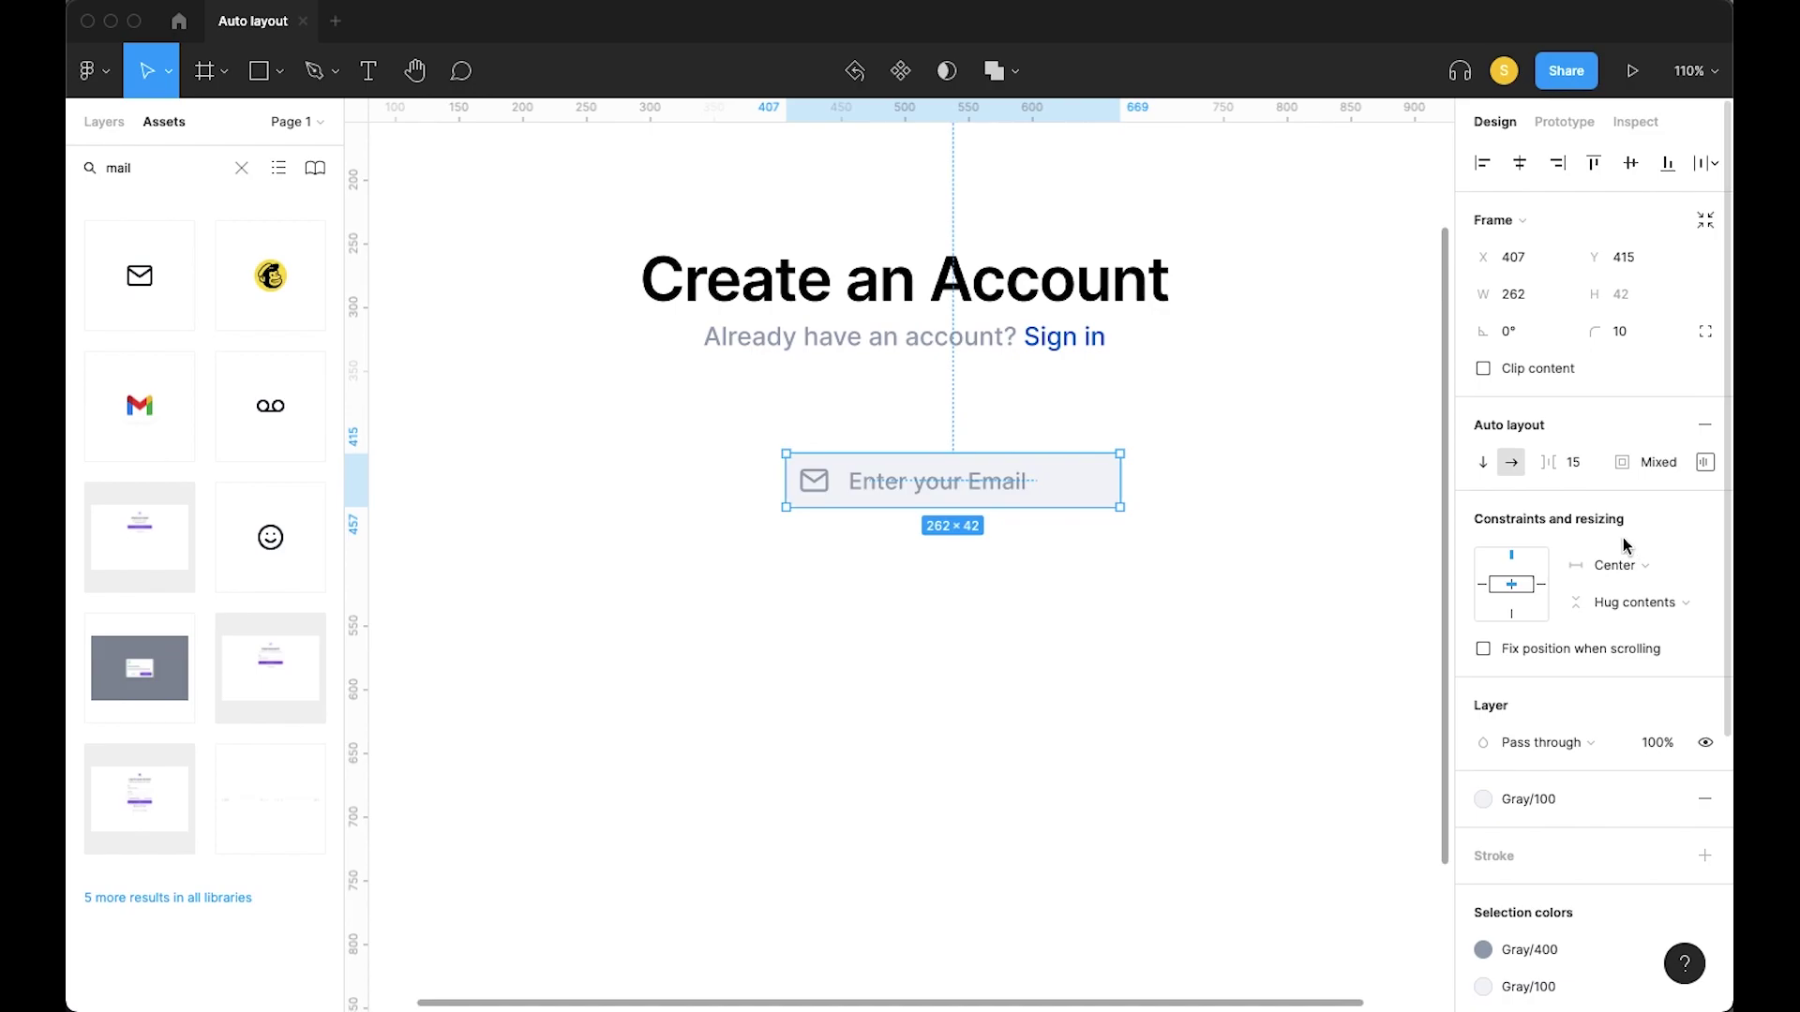
click(1169, 482)
click(1106, 497)
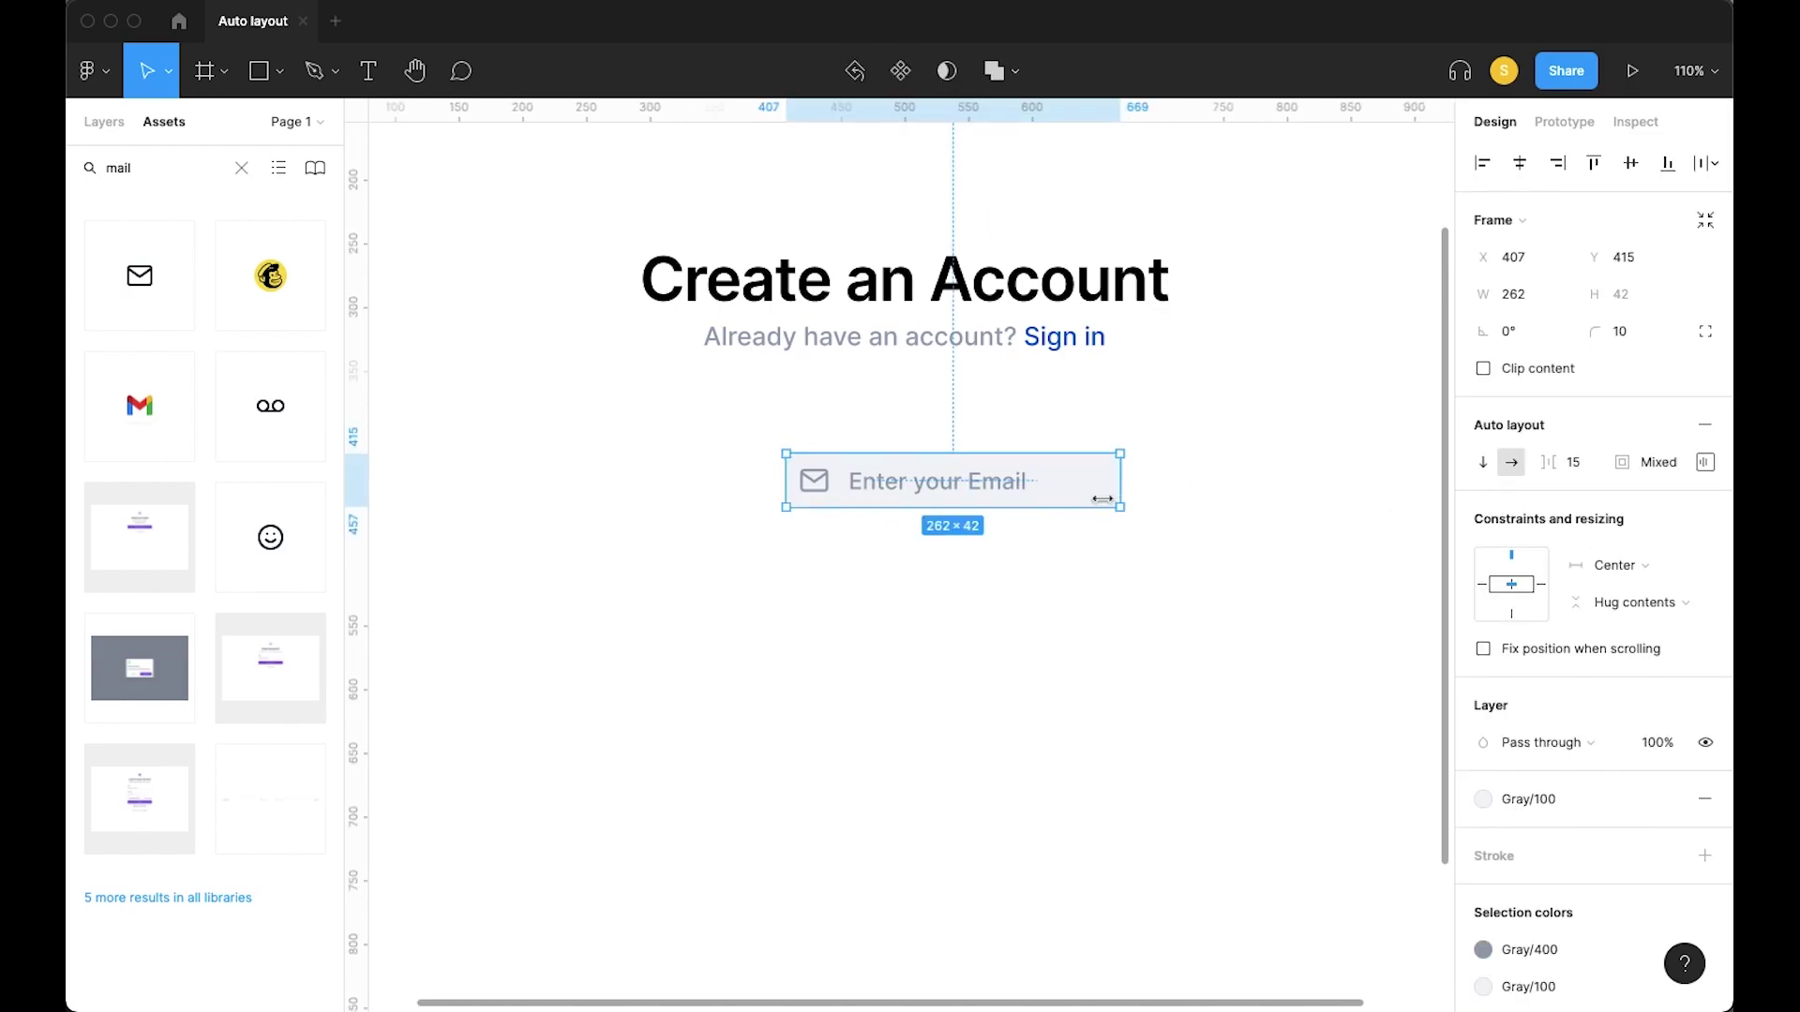
click(1704, 462)
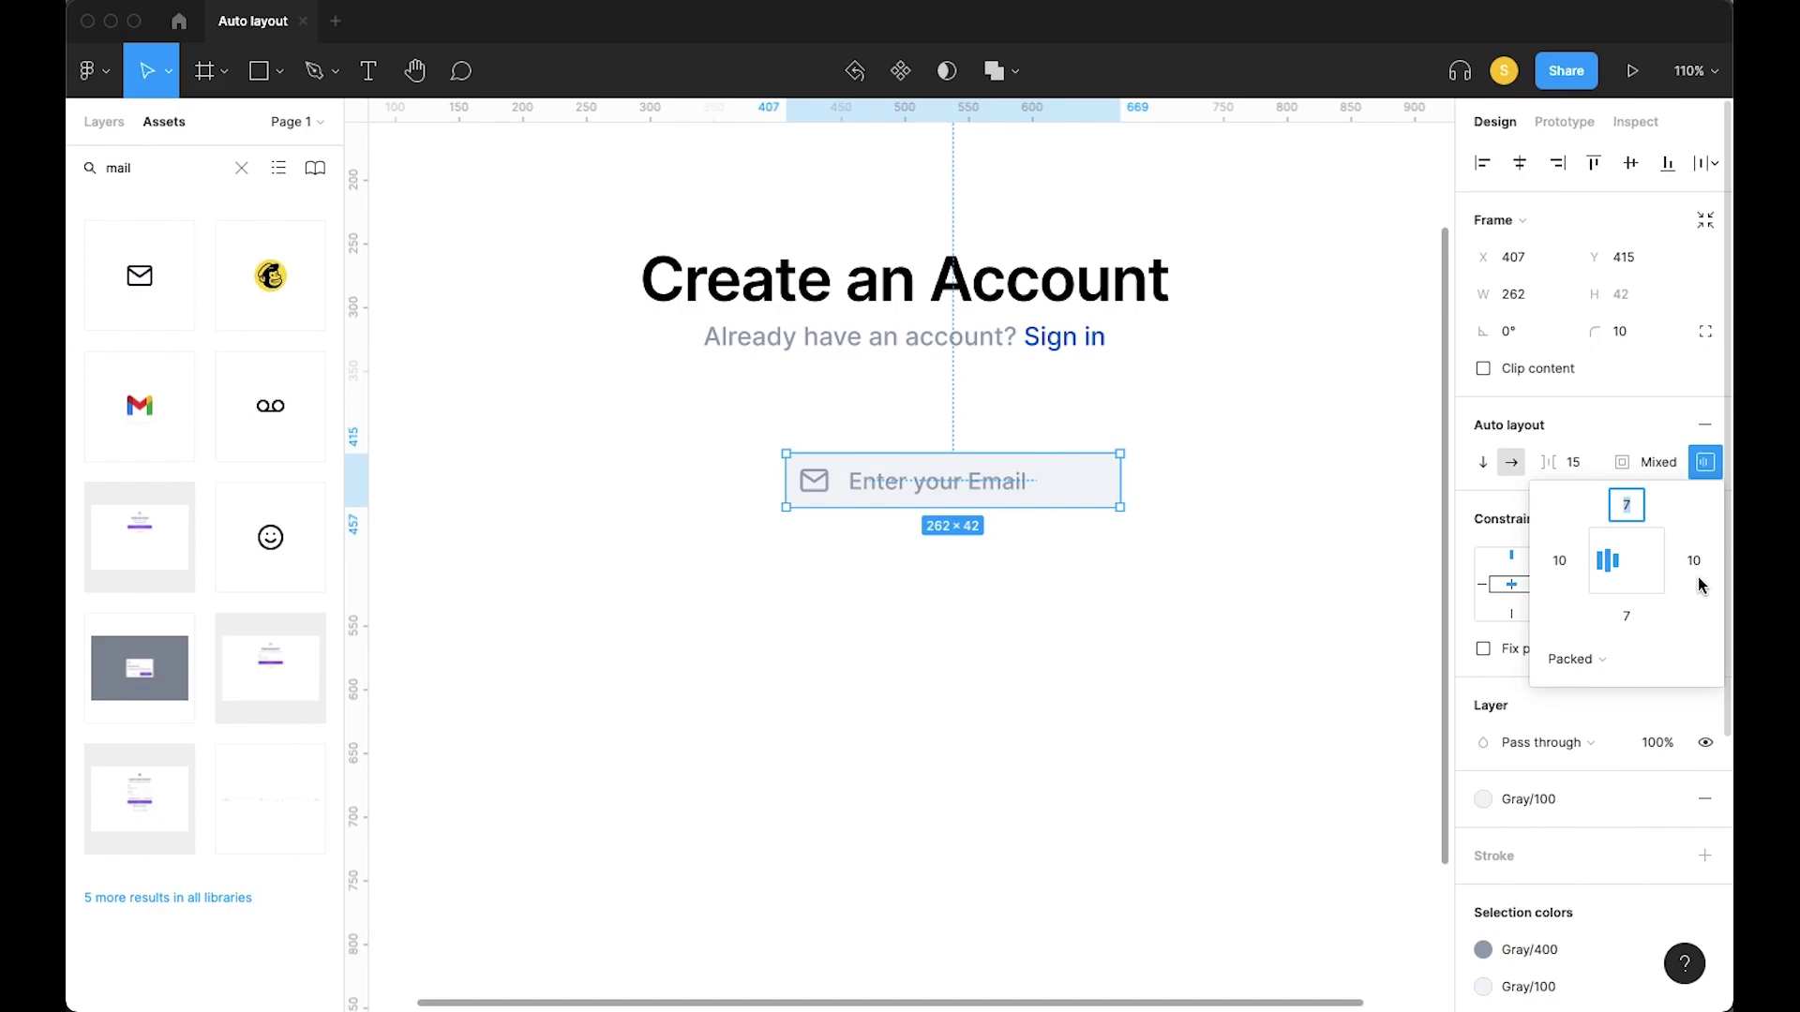
click(1015, 492)
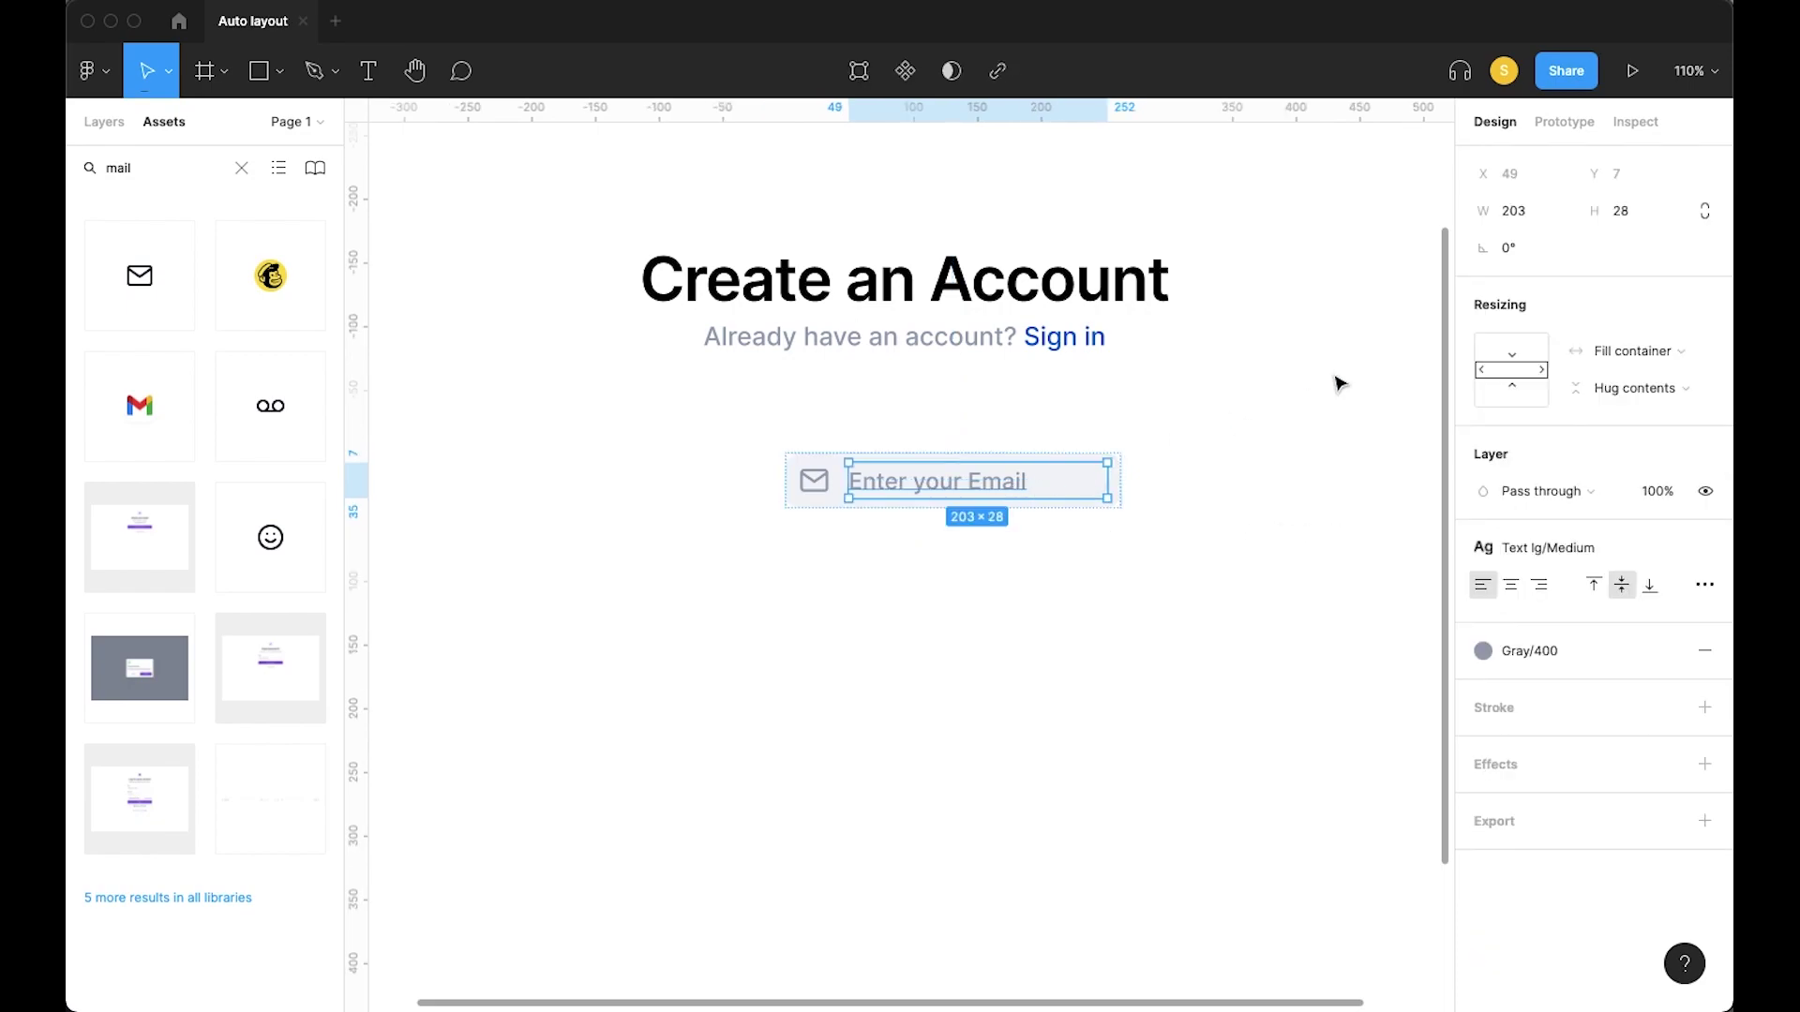
click(1612, 352)
click(1081, 578)
click(940, 586)
click(1016, 482)
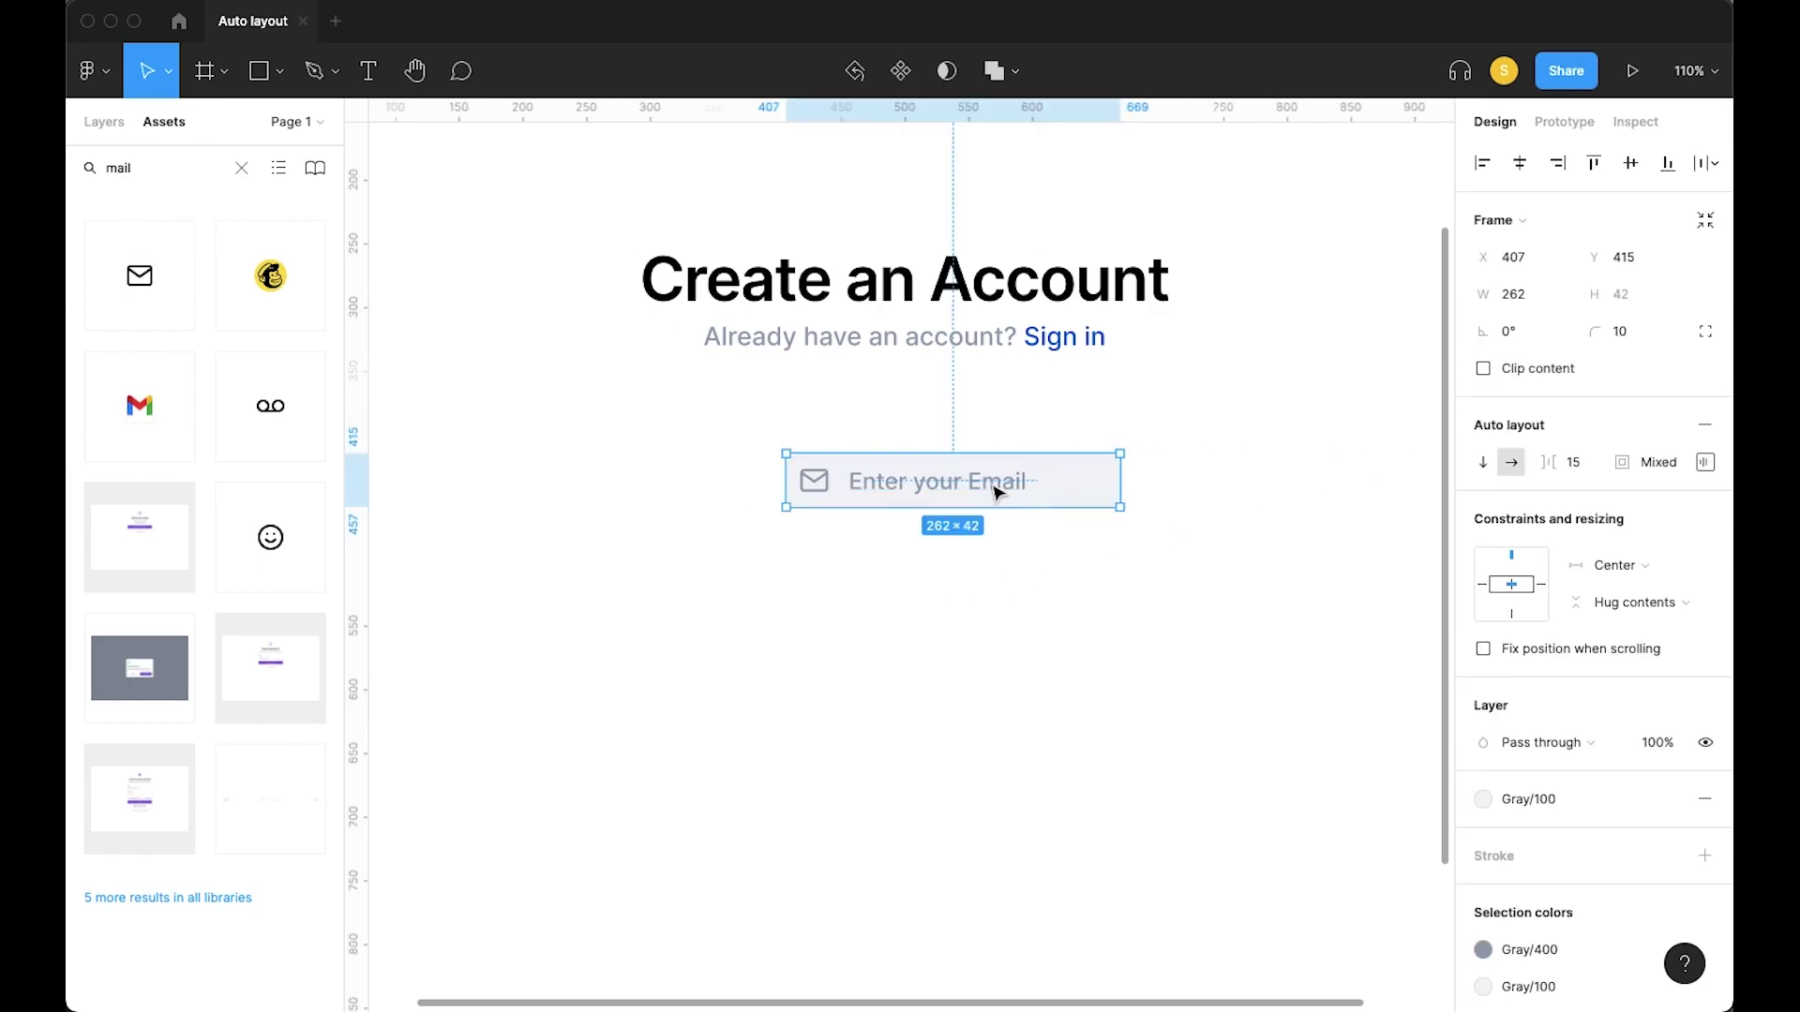
Widen the email field to 340 and set its placeholder text's width to Hug contents
click(1016, 482)
click(1113, 503)
drag(1124, 487, 1219, 506)
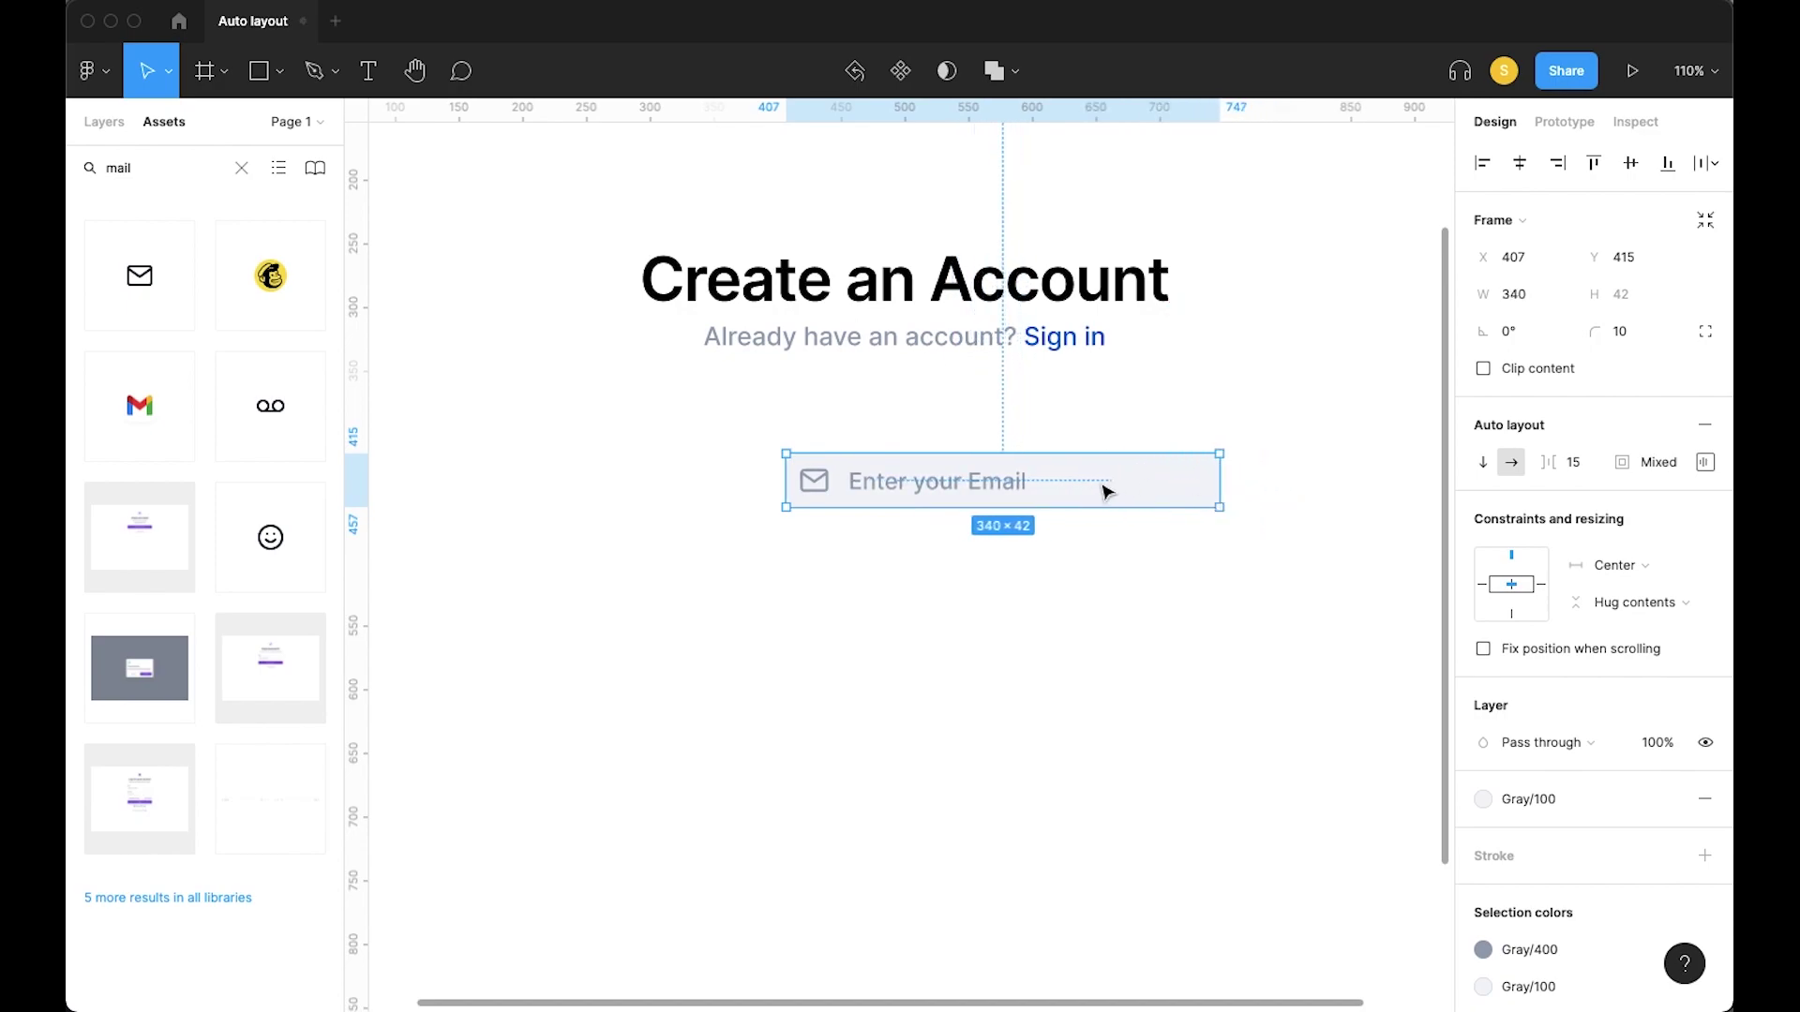
click(966, 486)
click(1649, 352)
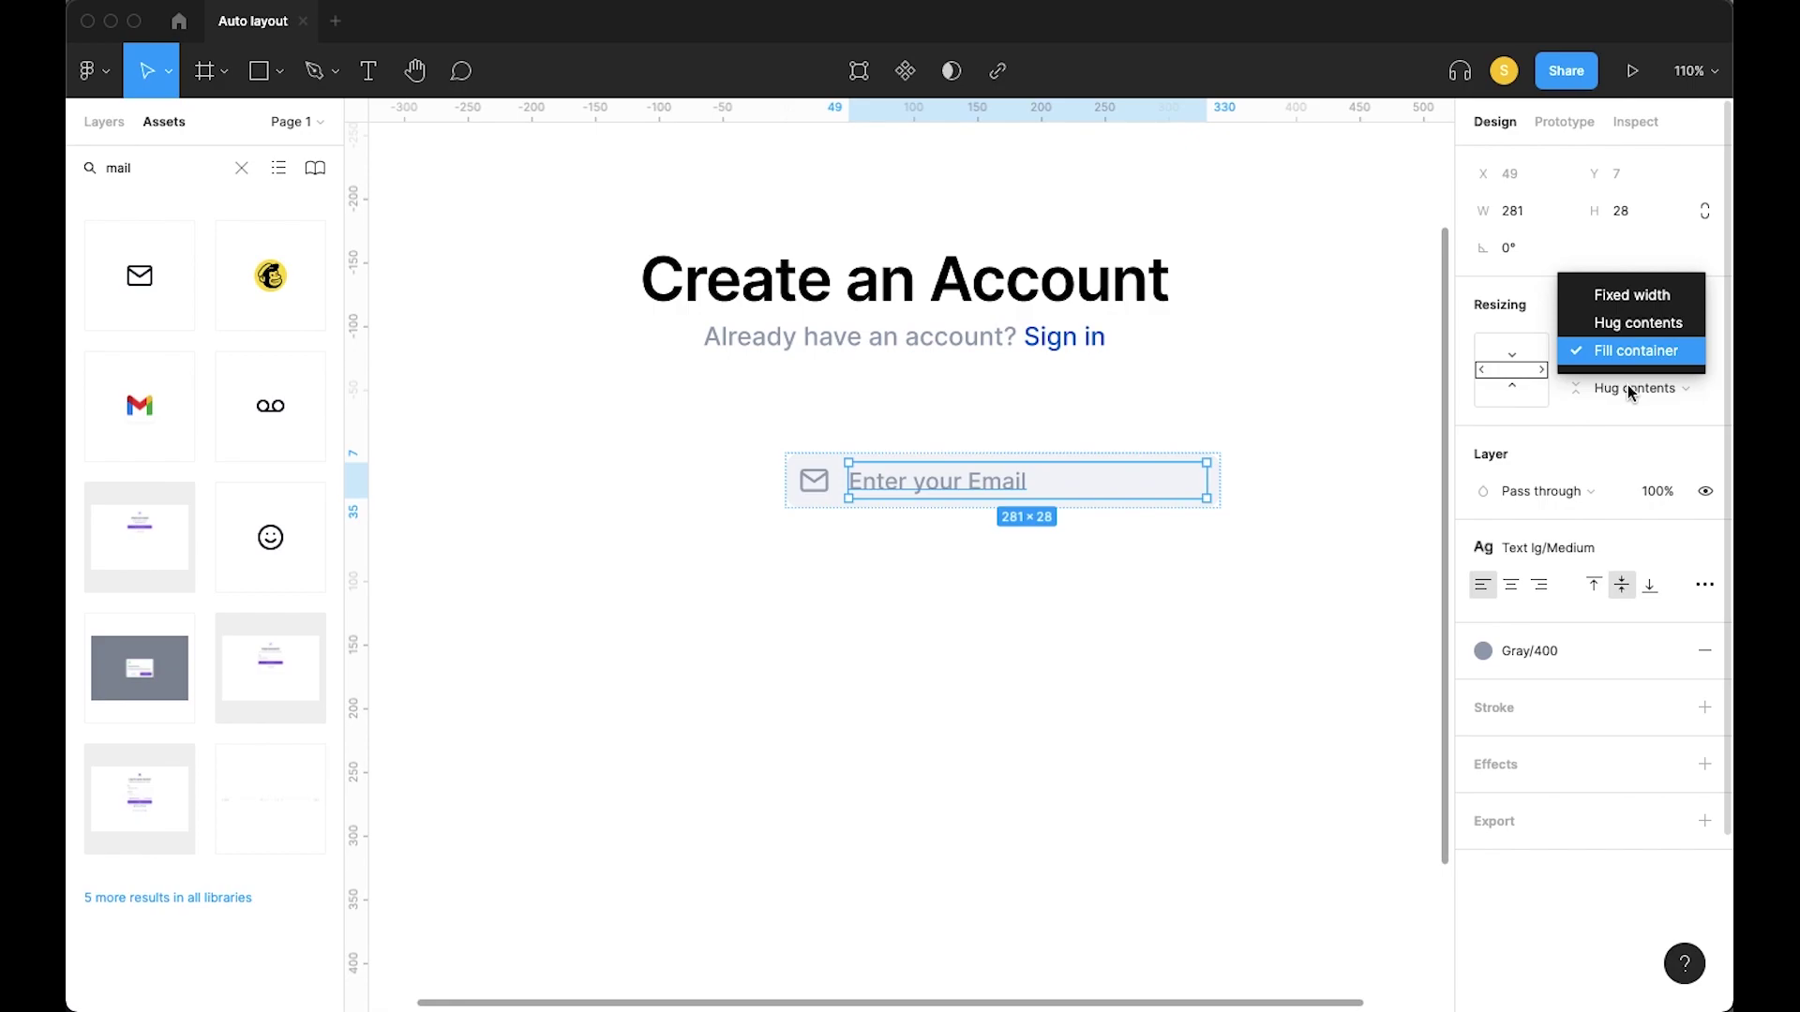
click(1638, 321)
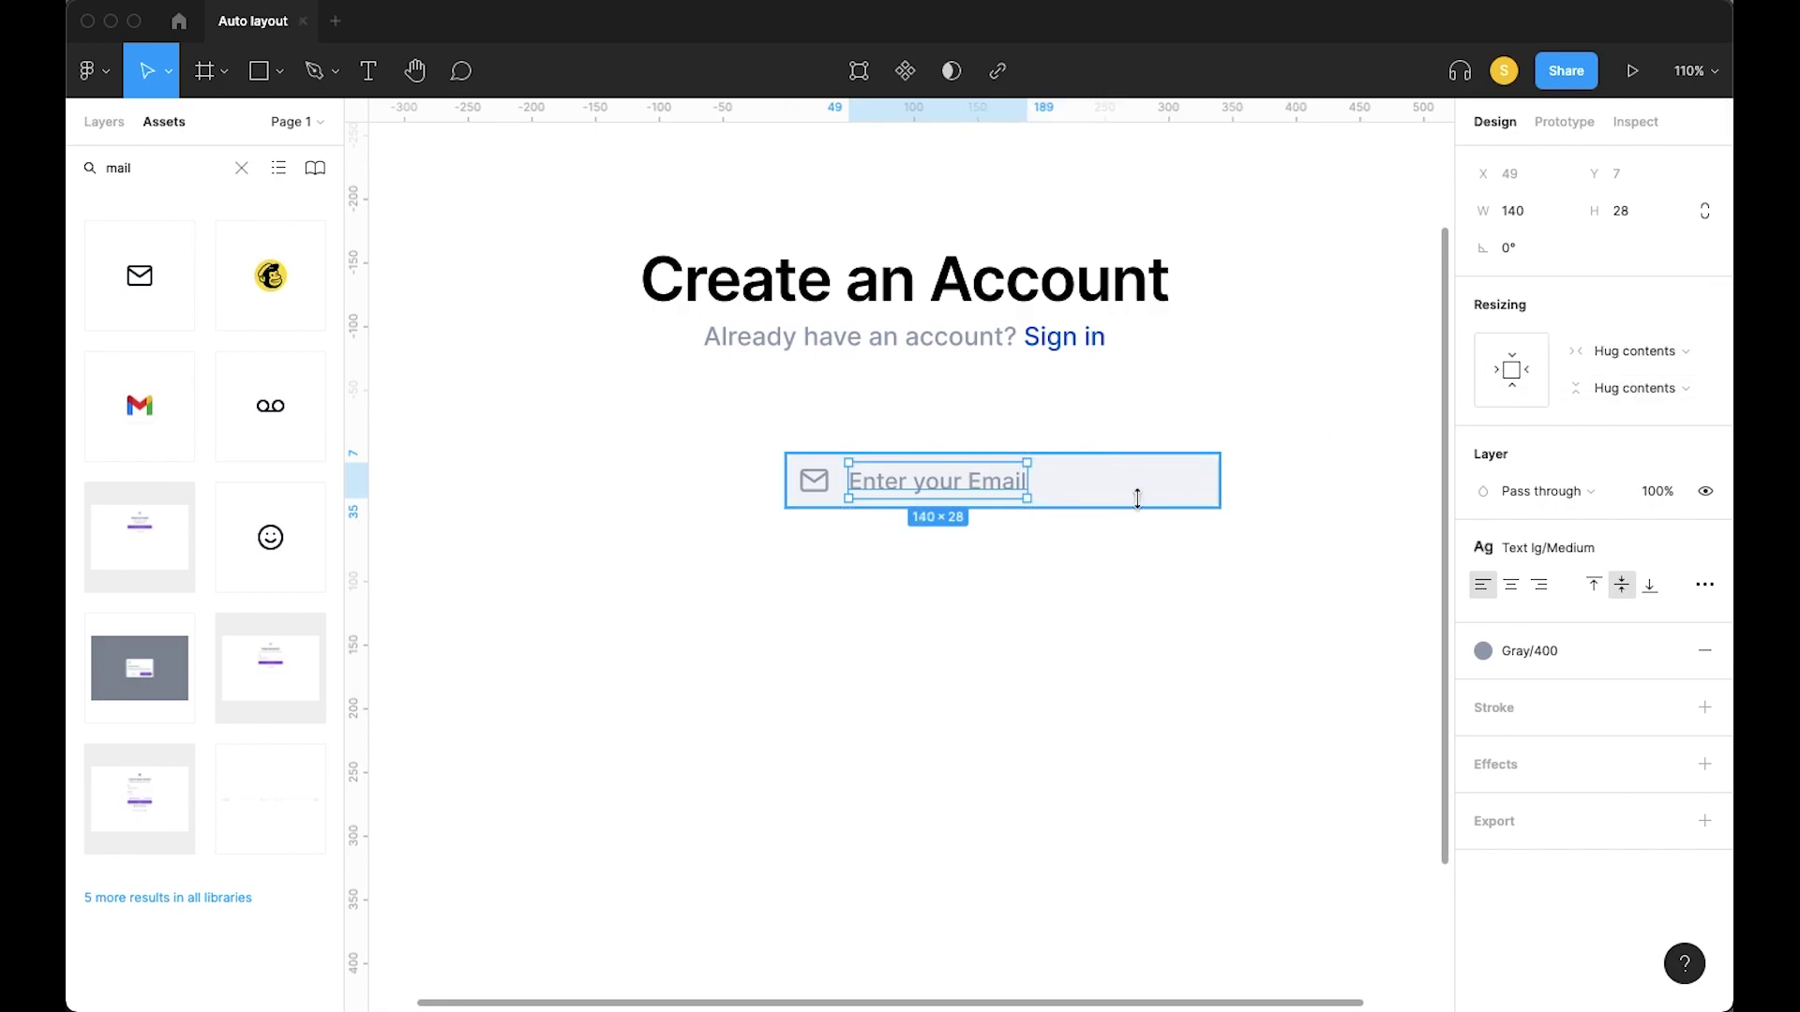
Set the widened email field's width to Hug contents
click(1144, 507)
click(1617, 565)
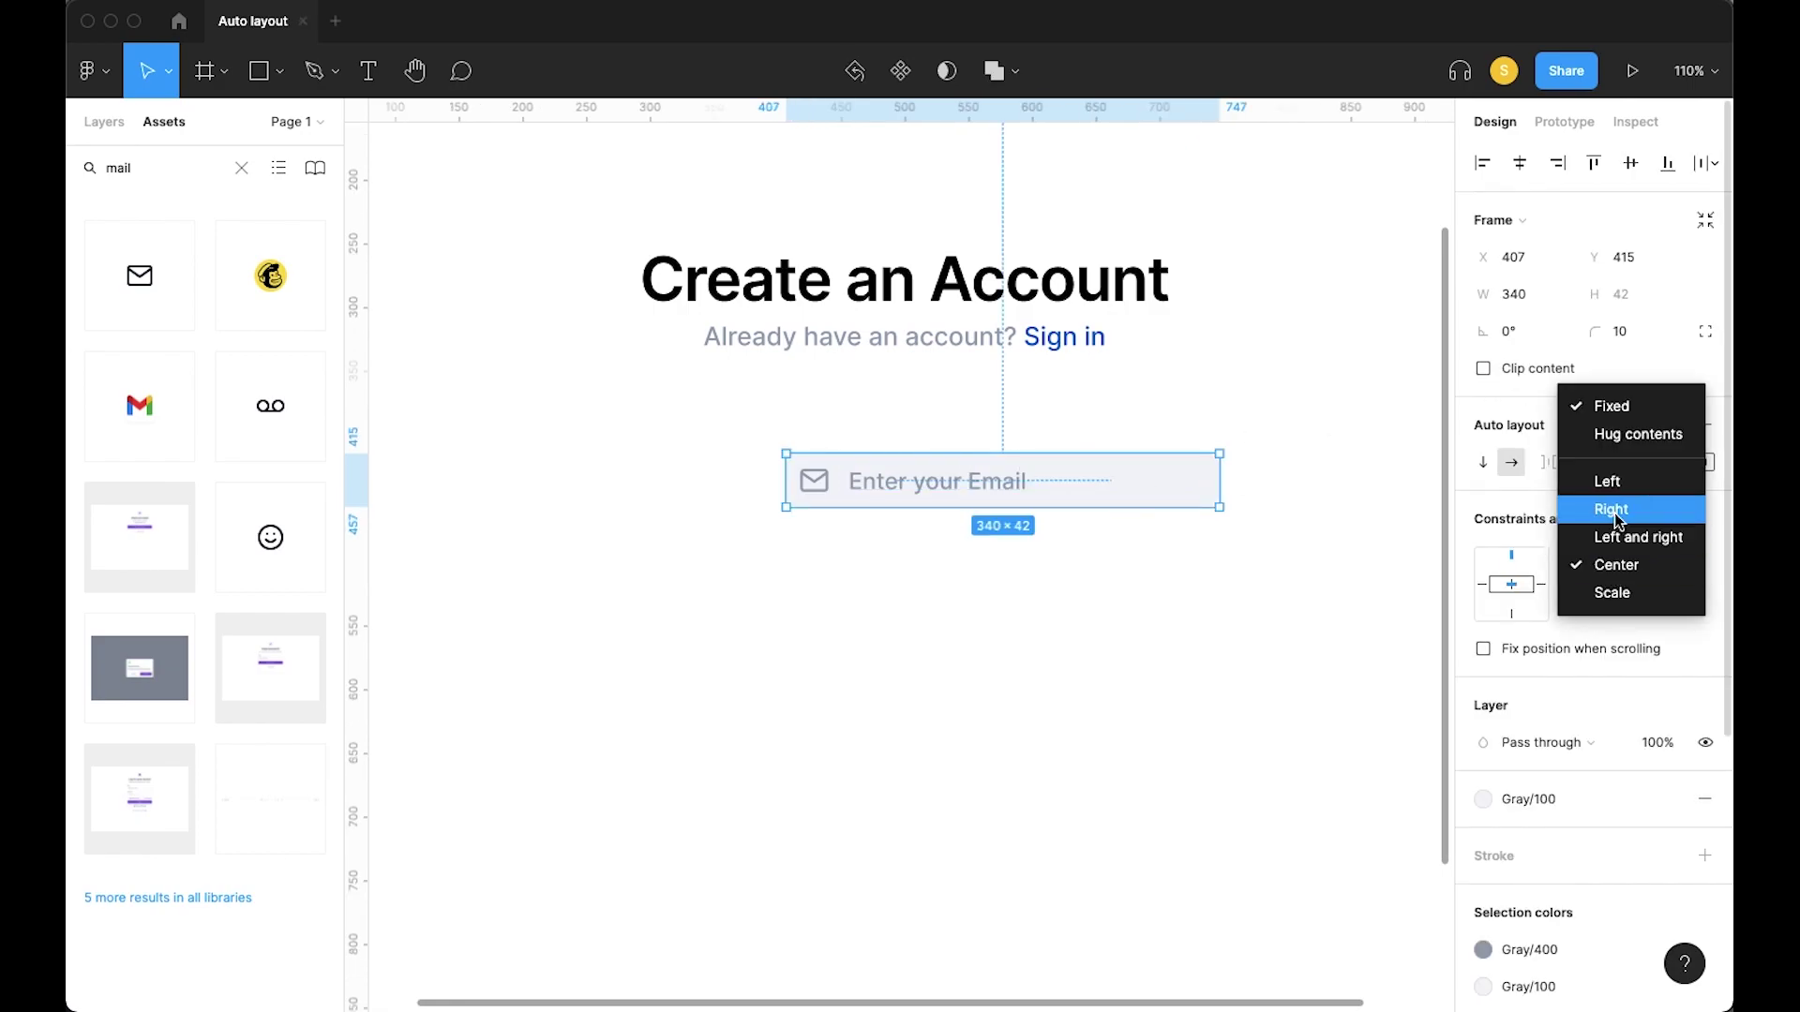
click(1617, 435)
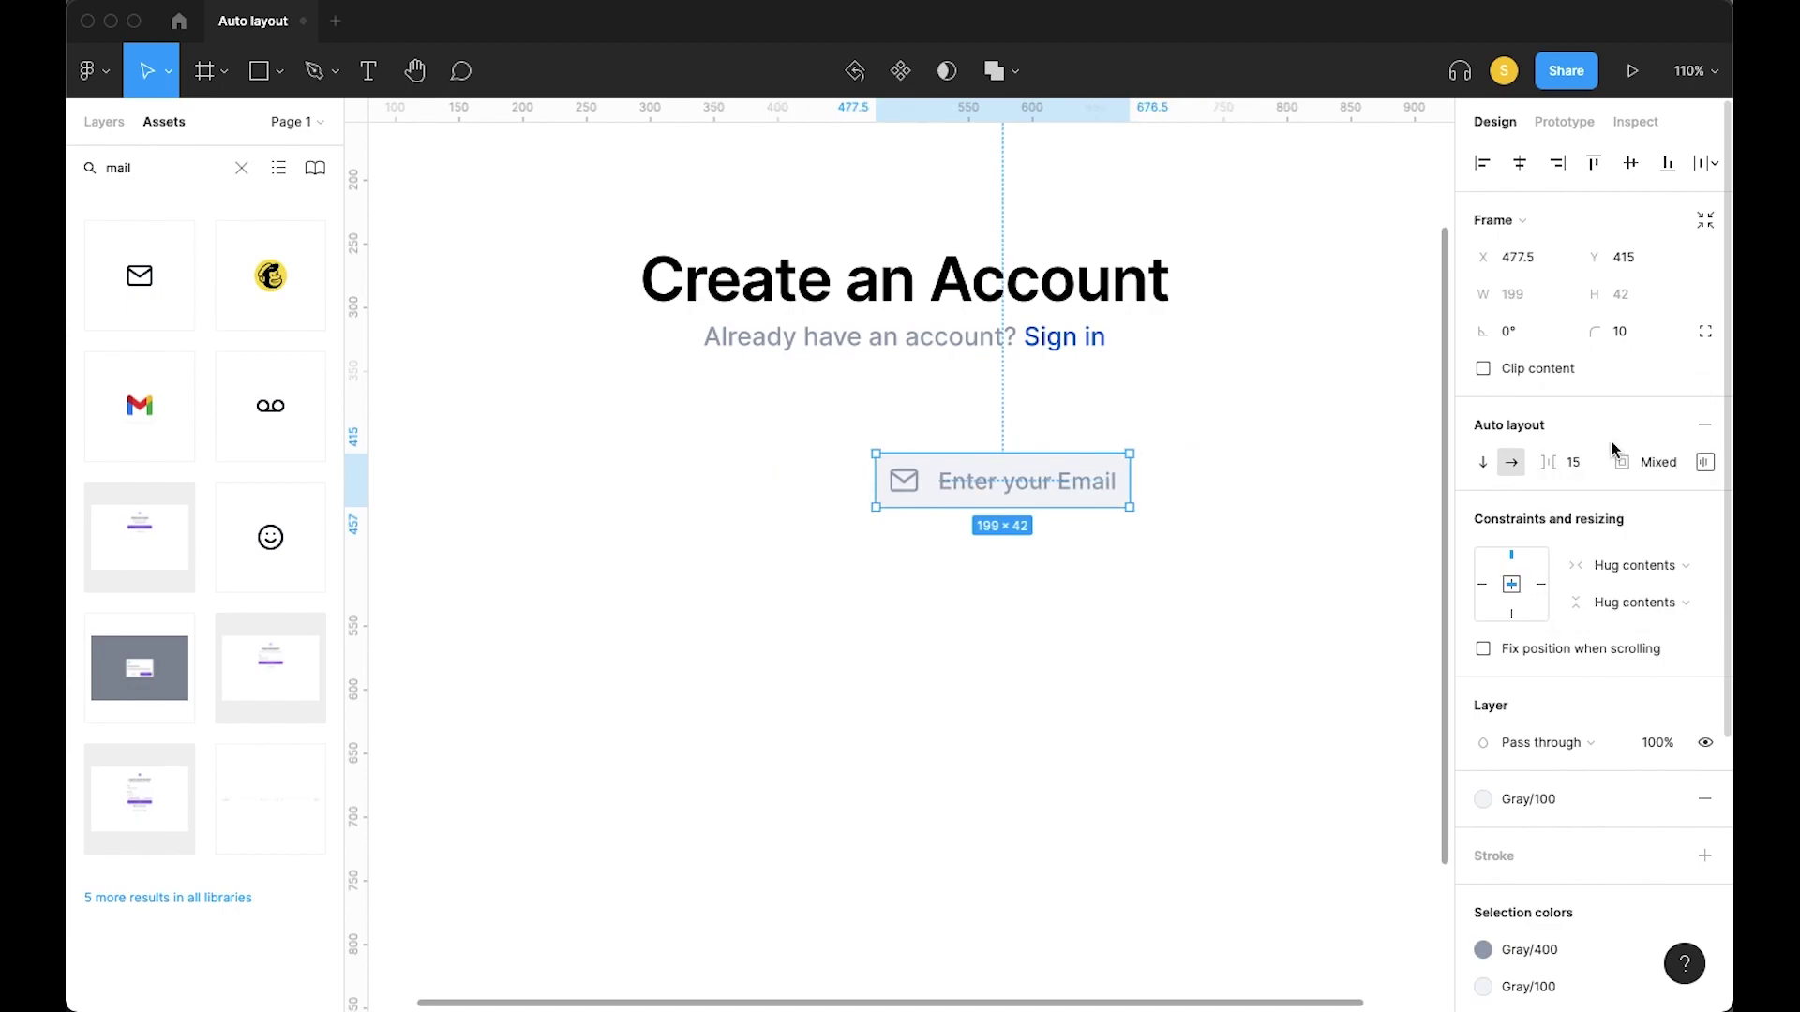
Paste "Enter your Email" four times after the placeholder text to test the hugging field, and undo the pastes
double_click(1020, 480)
key(super+c)
key(Right)
key(super+v)
key(super+v)
key(super+v)
key(super+v)
key(super+z)
key(super+z)
key(super+z)
key(super+z)
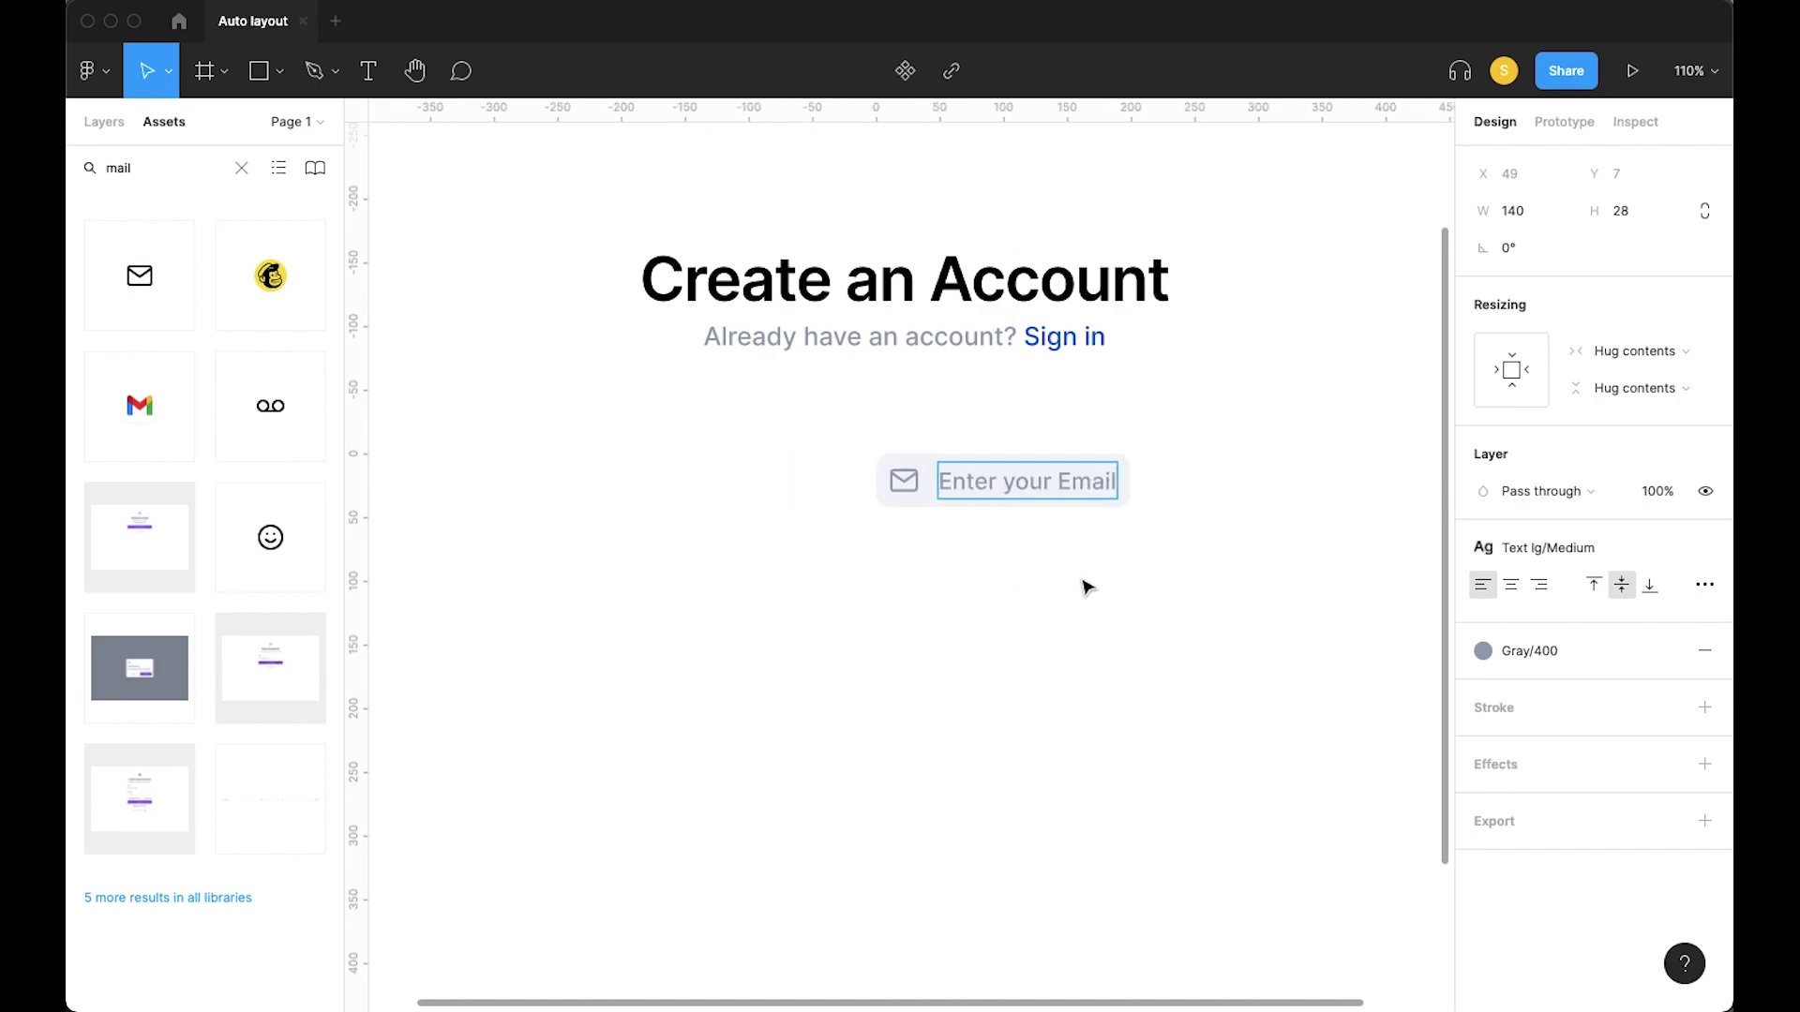
key(Escape)
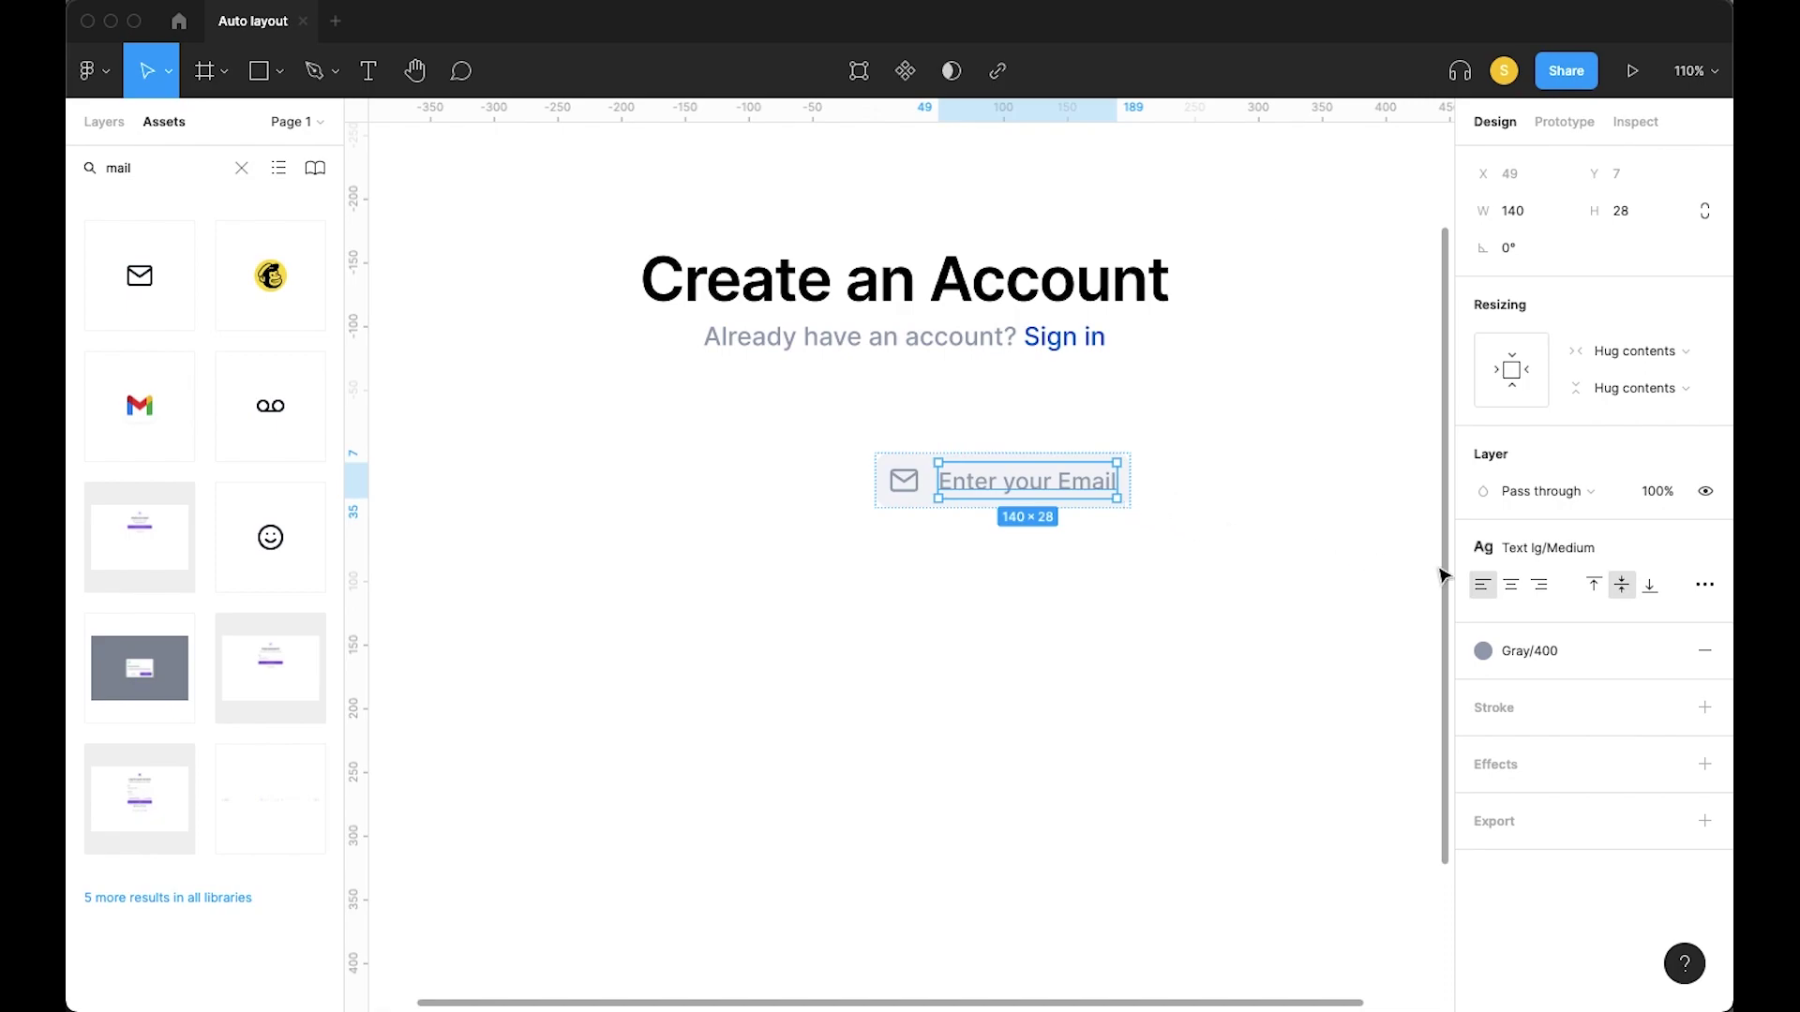
Set the email field's right auto layout padding to 40, and increase it to 70
scroll(1104, 578, up, 2)
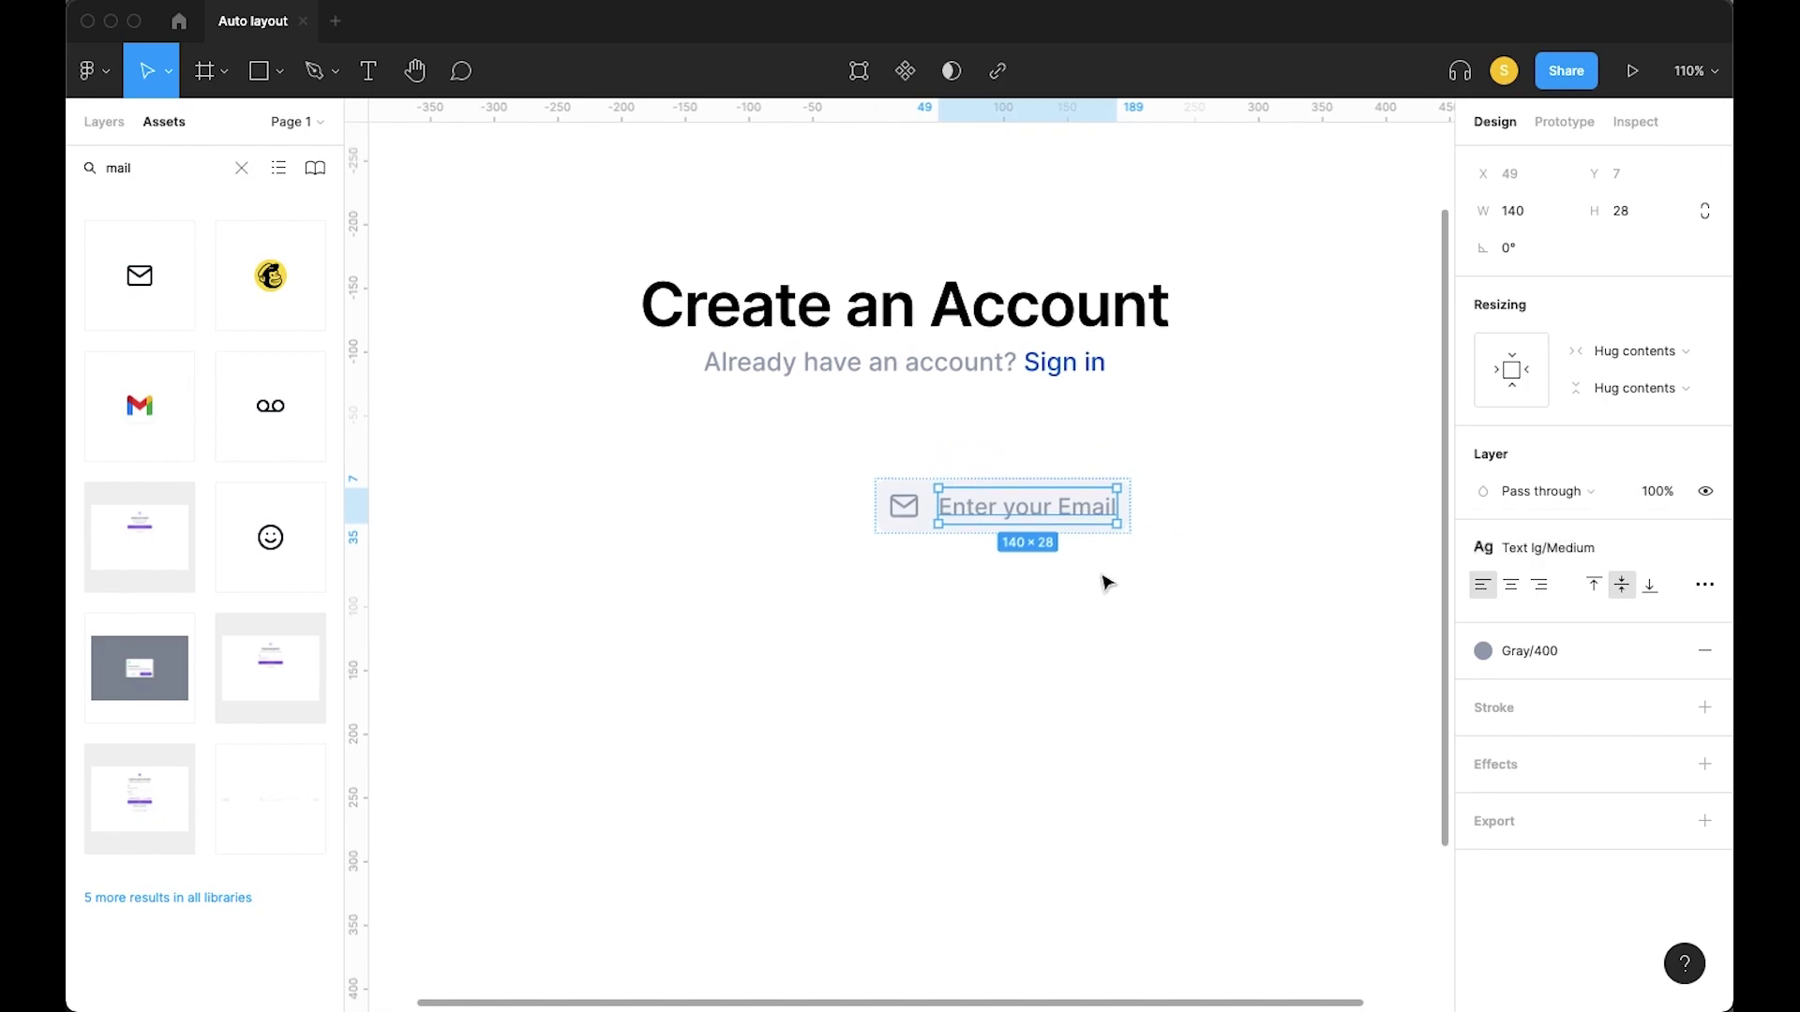
click(1277, 551)
click(910, 576)
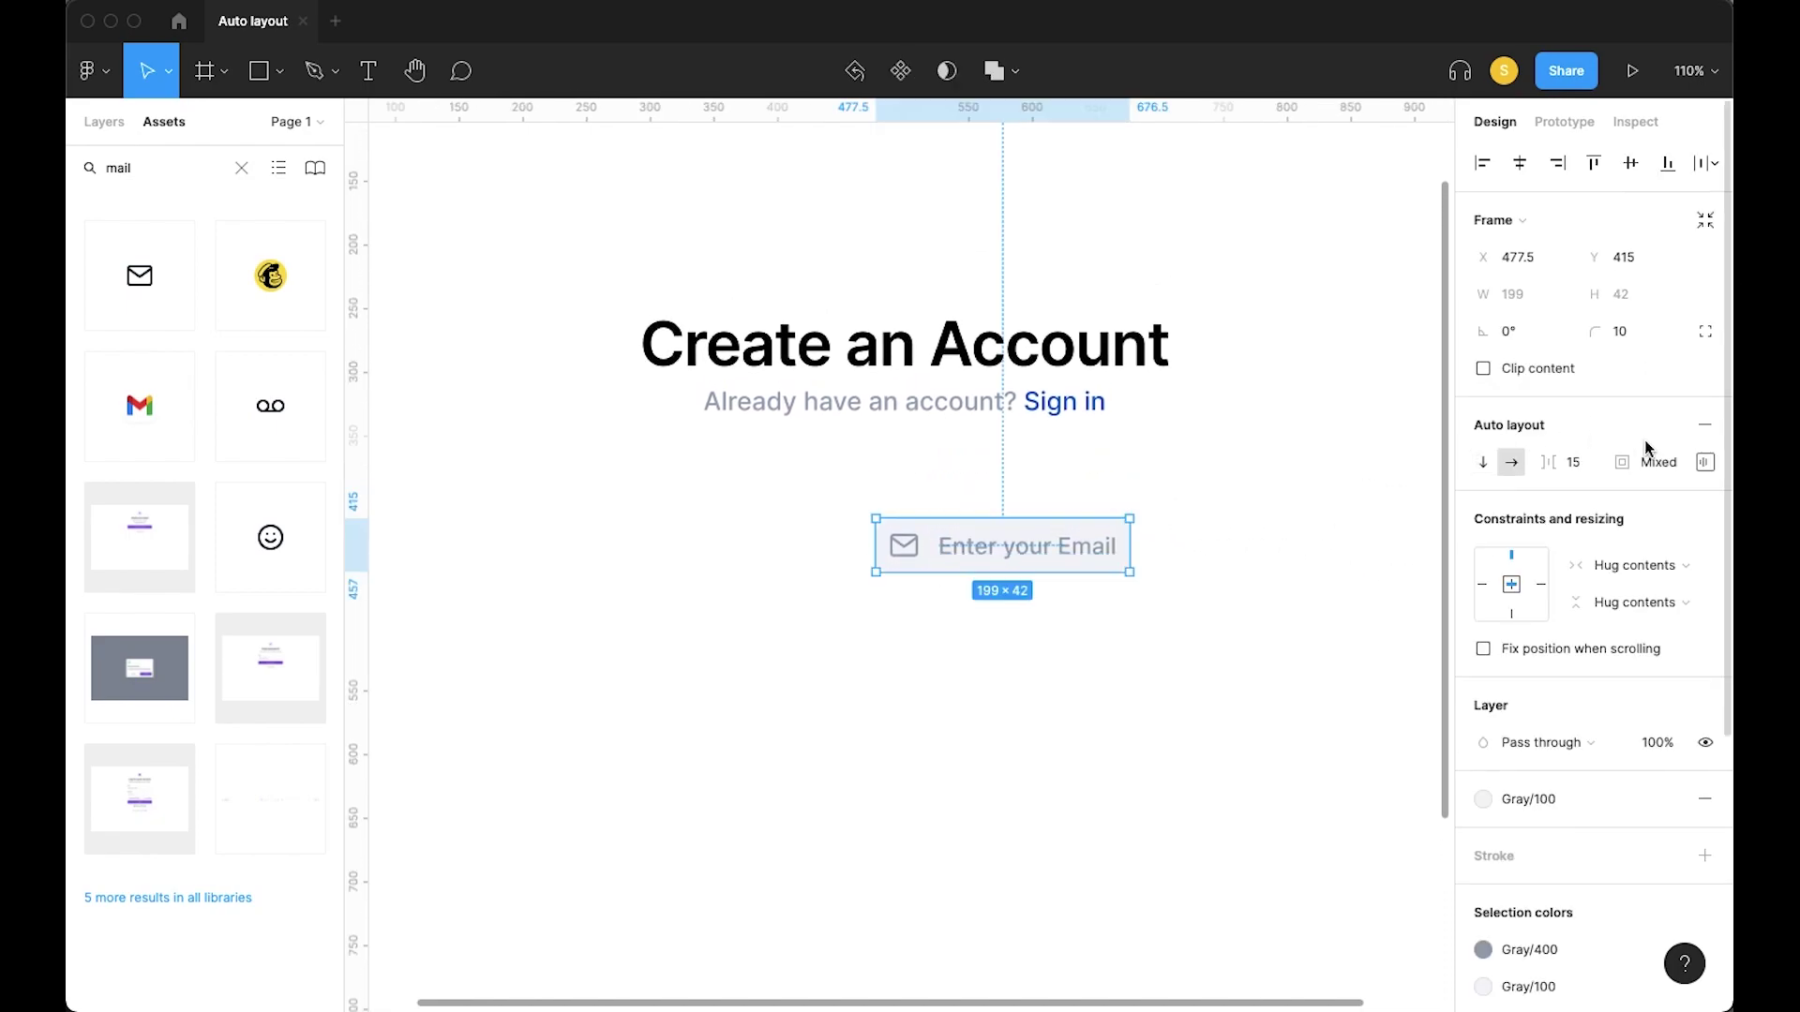
click(1705, 461)
text(40)
key(Return)
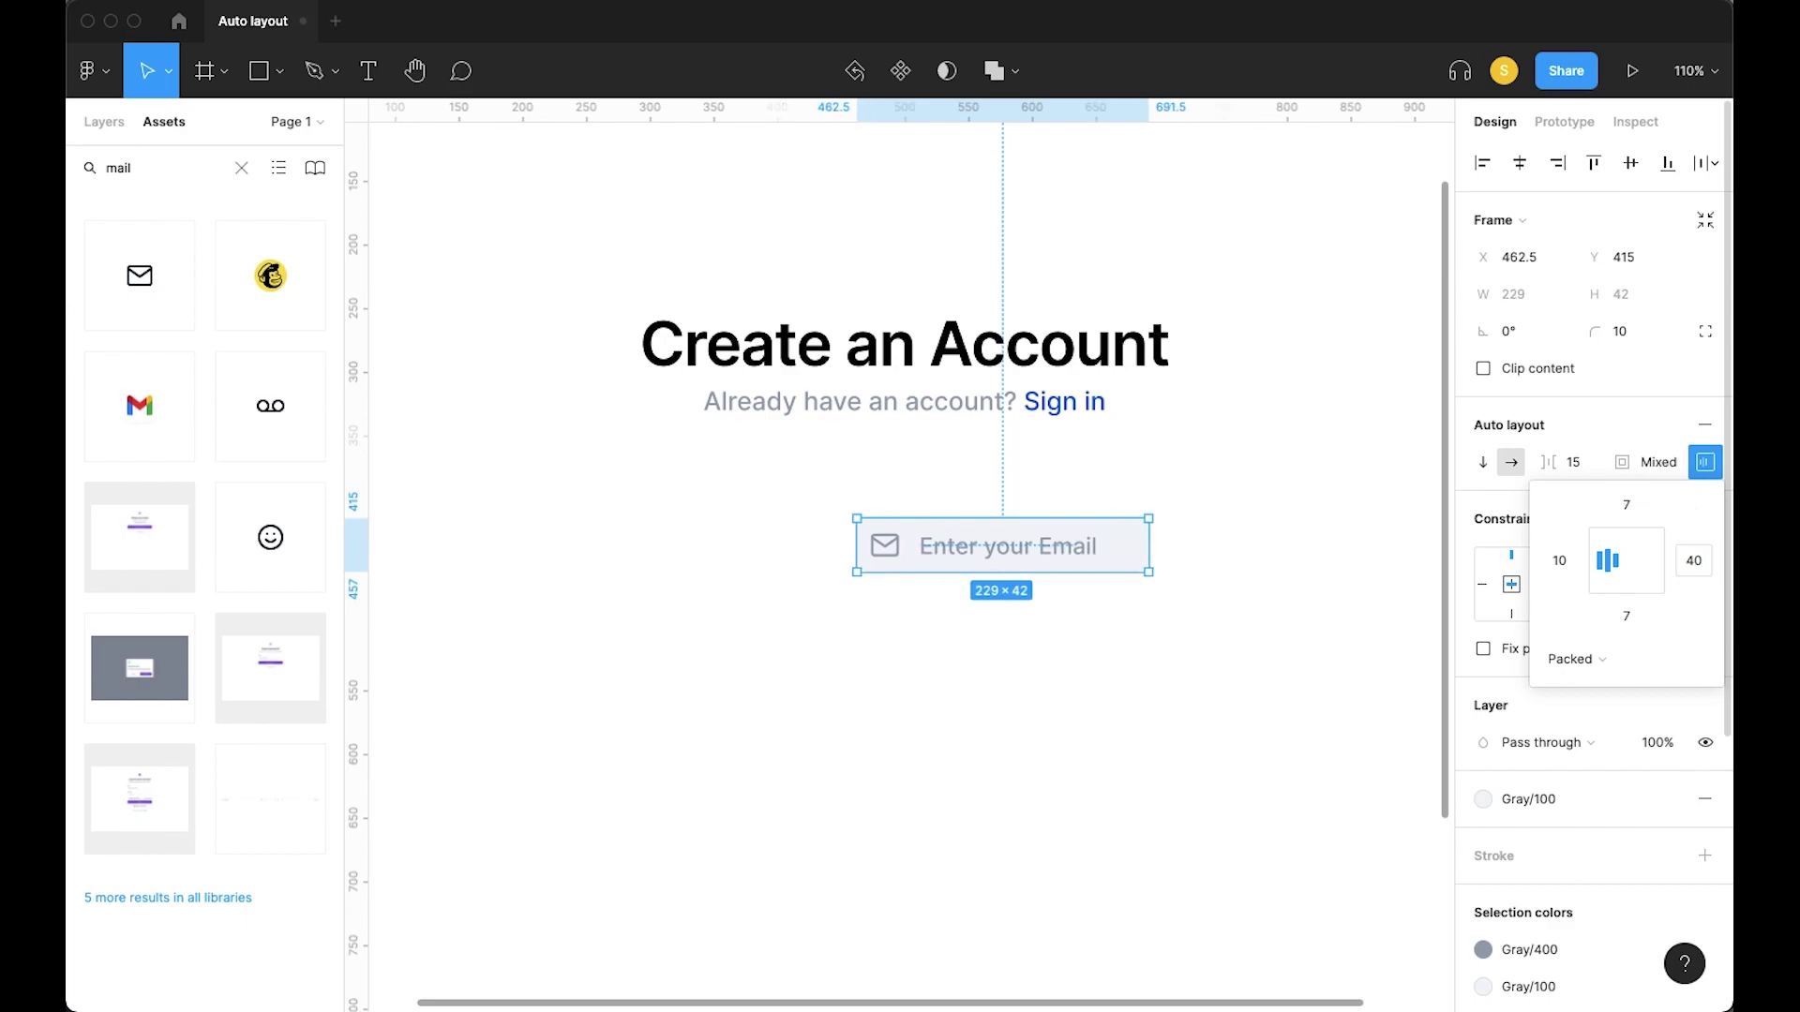
text(70)
key(Return)
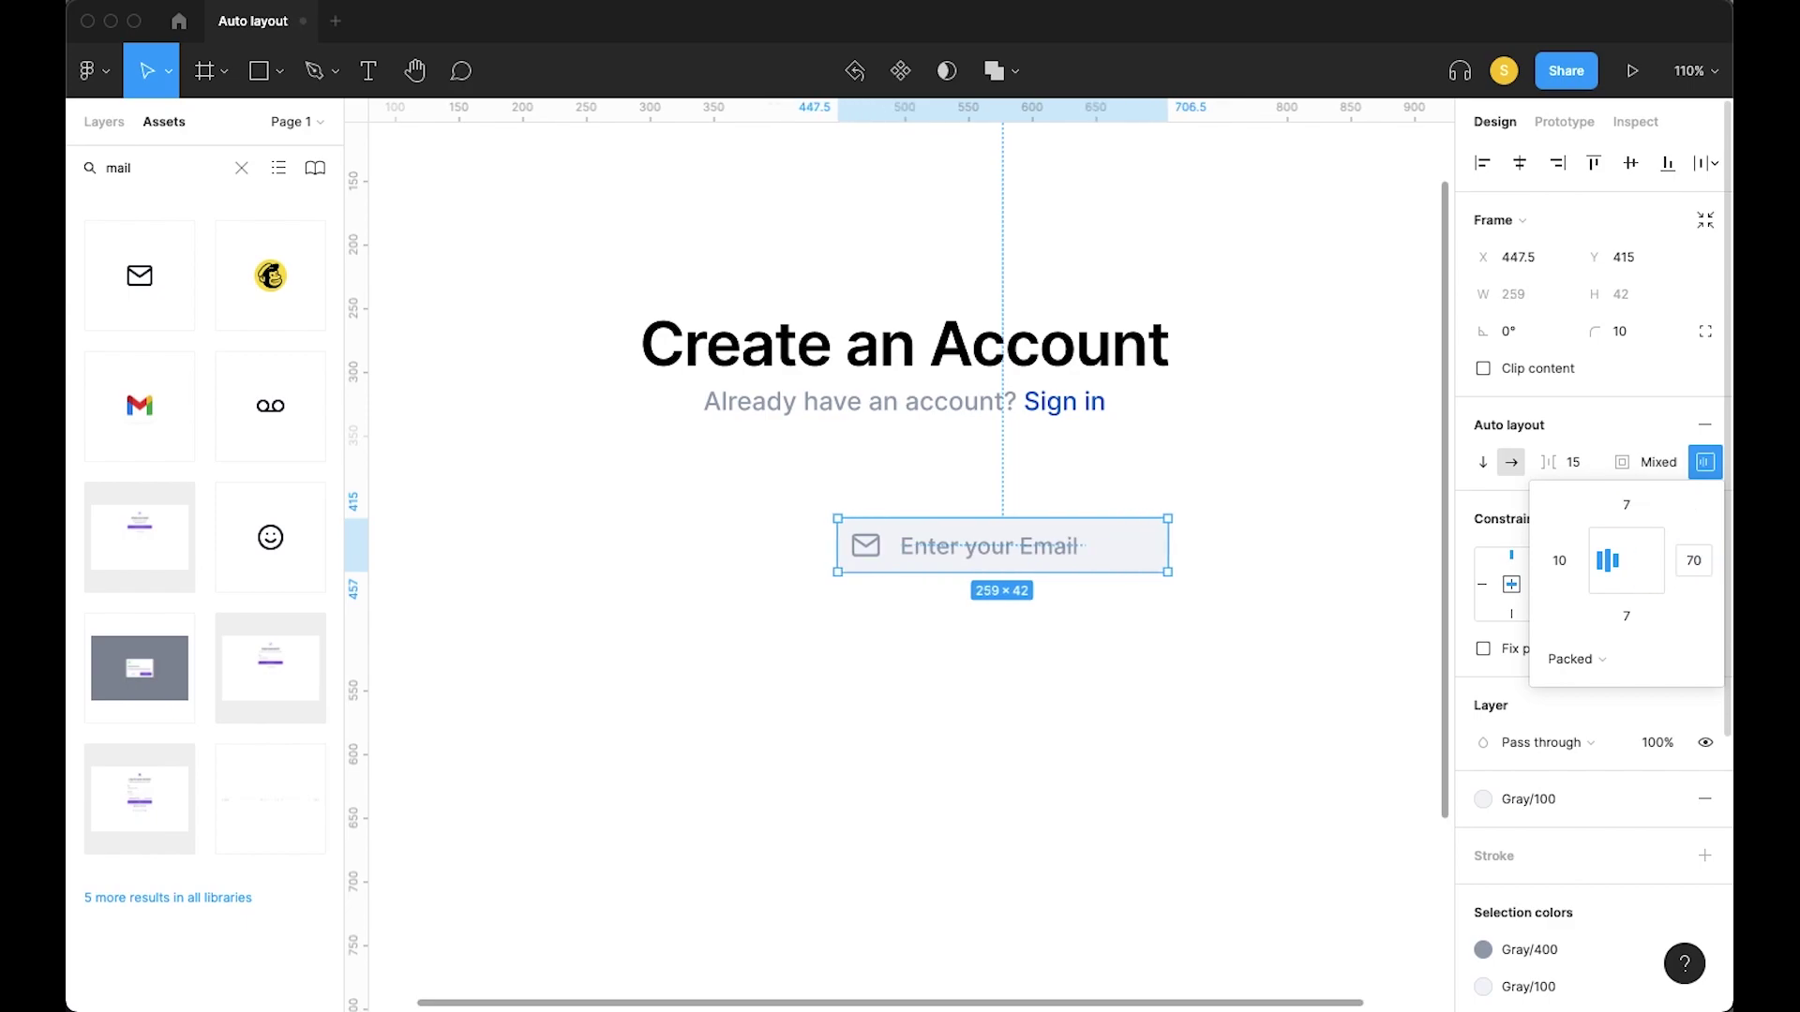
click(1158, 710)
Paste "Enter your Email" four times after the placeholder text to test how the field with 70 right padding grows
scroll(1160, 711, right, 3)
scroll(1162, 713, down, 3)
scroll(981, 638, up, 3)
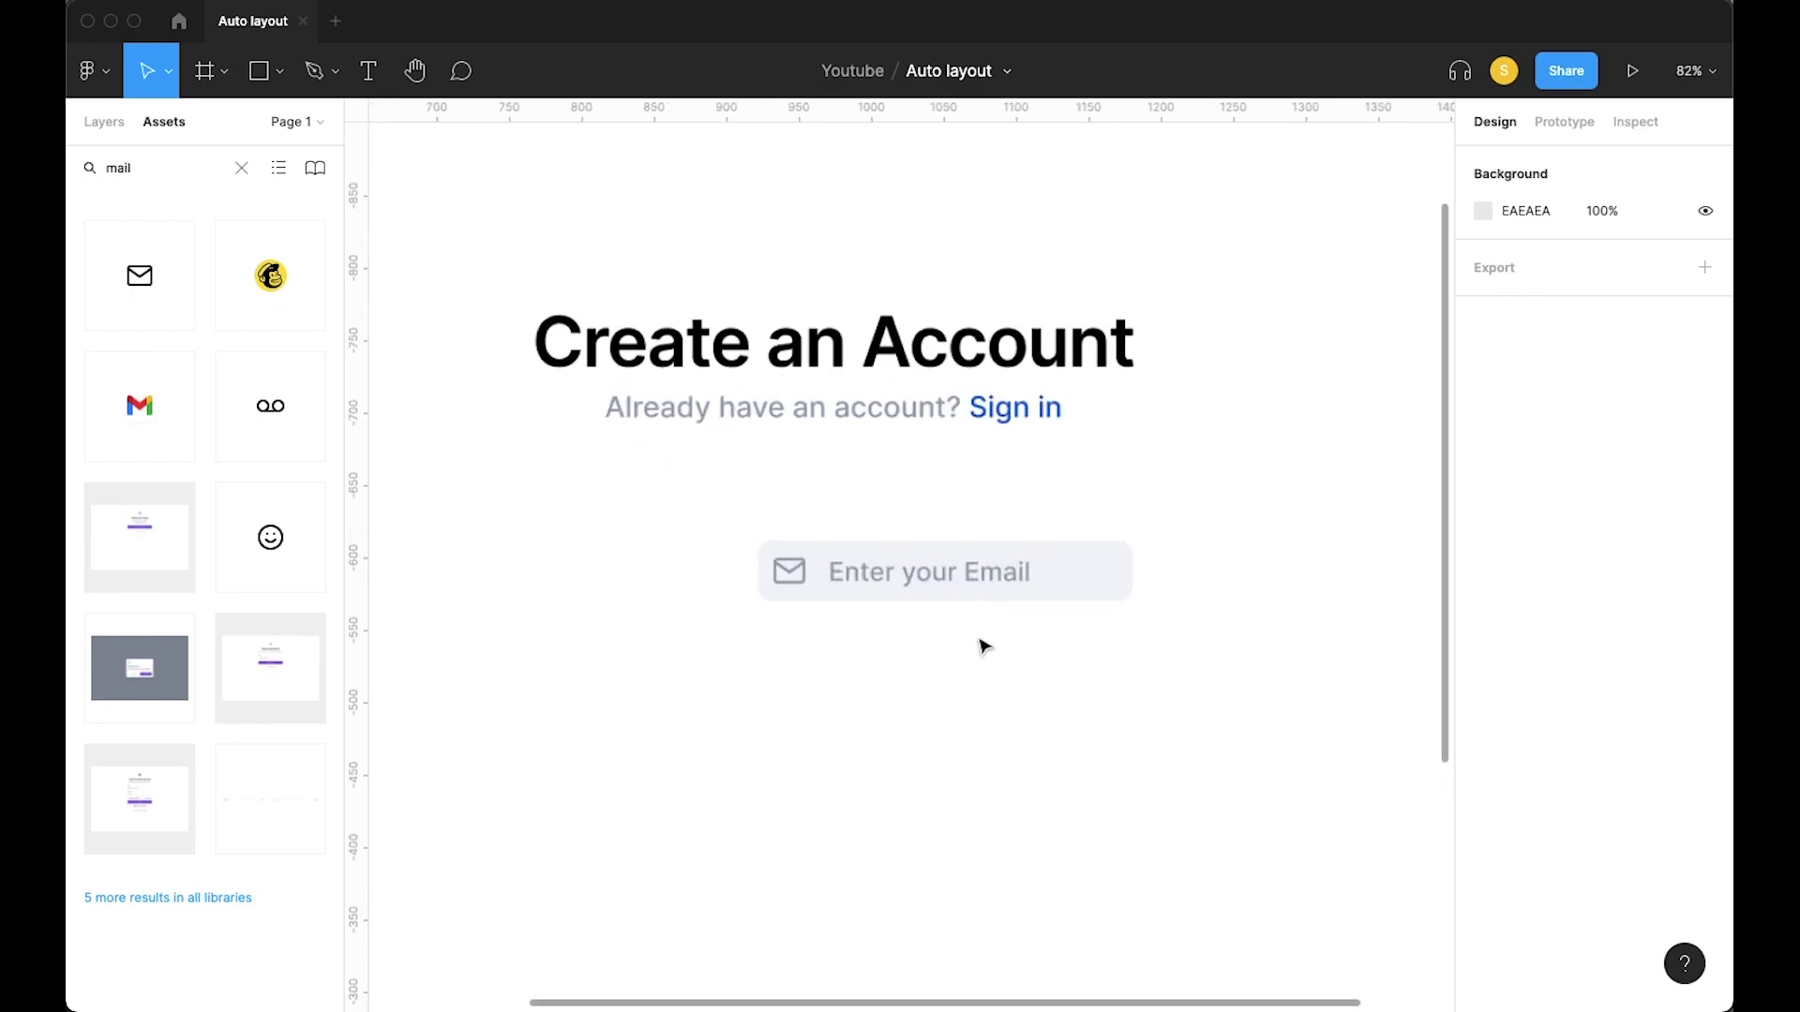
double_click(958, 578)
key(Return)
key(ctrl+c)
key(Right)
key(ctrl+v)
key(ctrl+v)
key(ctrl+v)
key(ctrl+v)
scroll(1101, 581, down, 5)
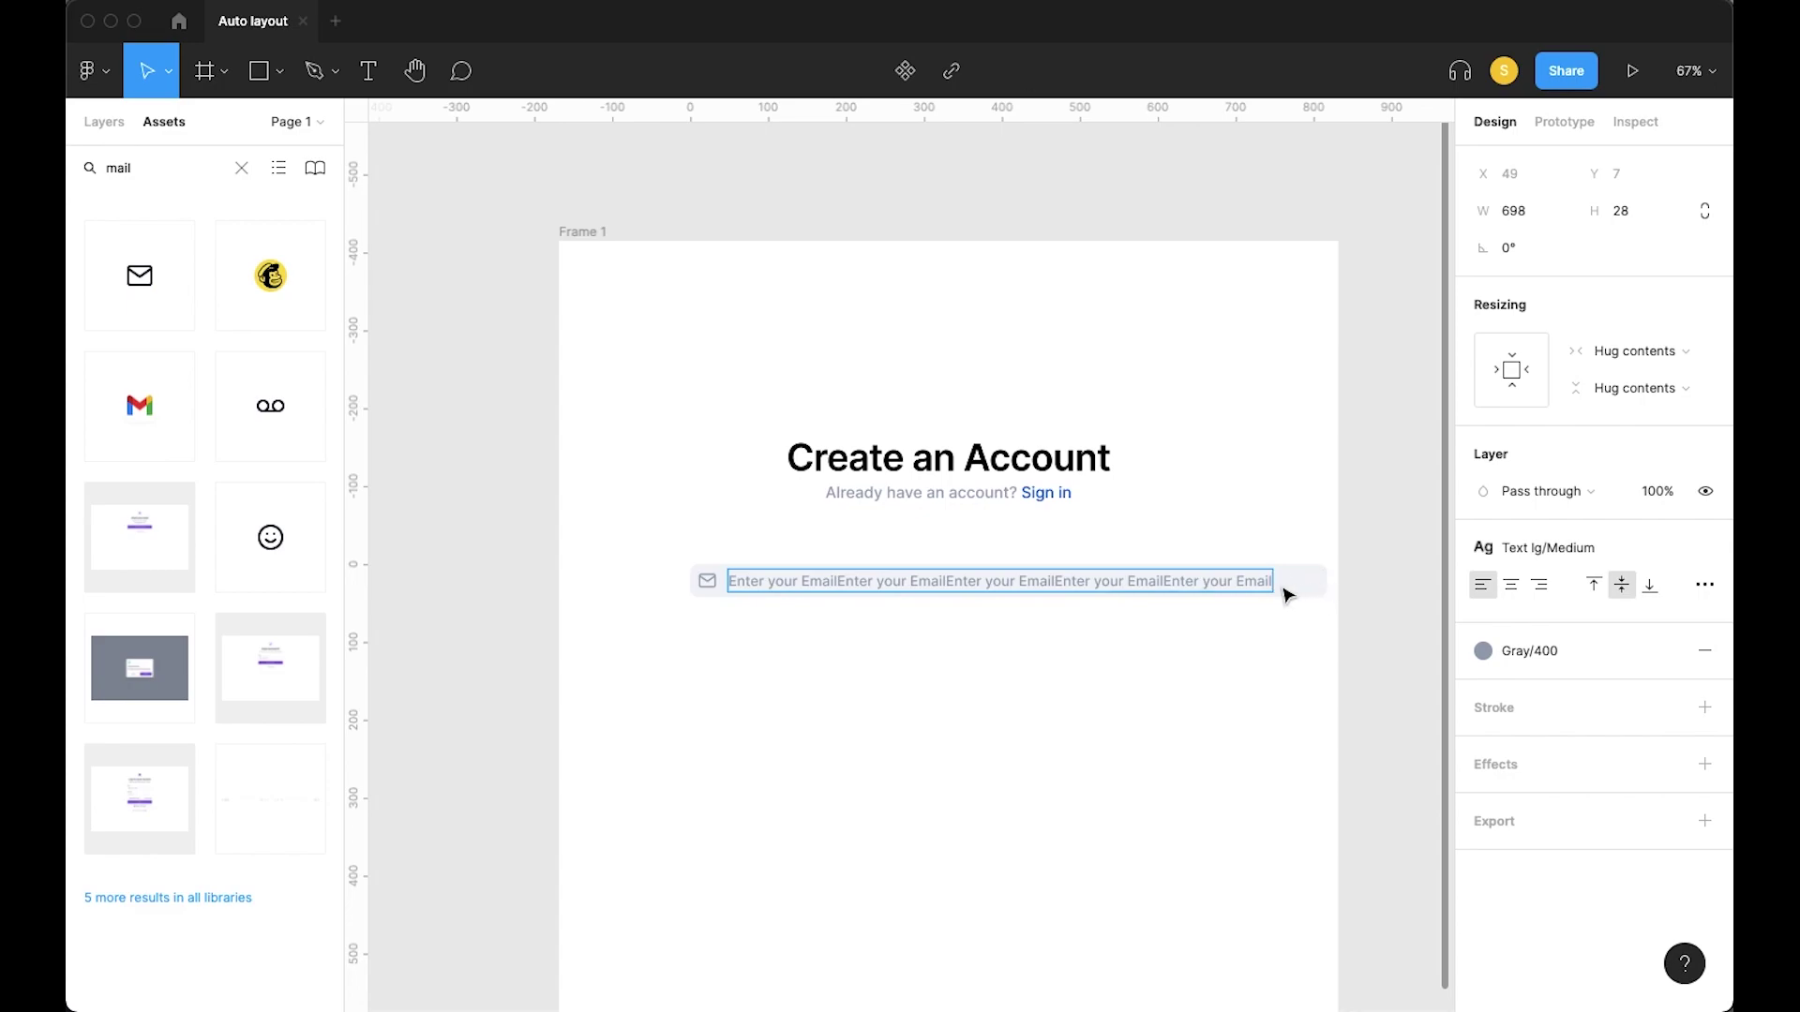
Undo the pasted repetitions and leave text editing with the single "Enter your Email" placeholder
key(ctrl+z)
key(ctrl+z)
key(ctrl+z)
key(ctrl+z)
key(ctrl+z)
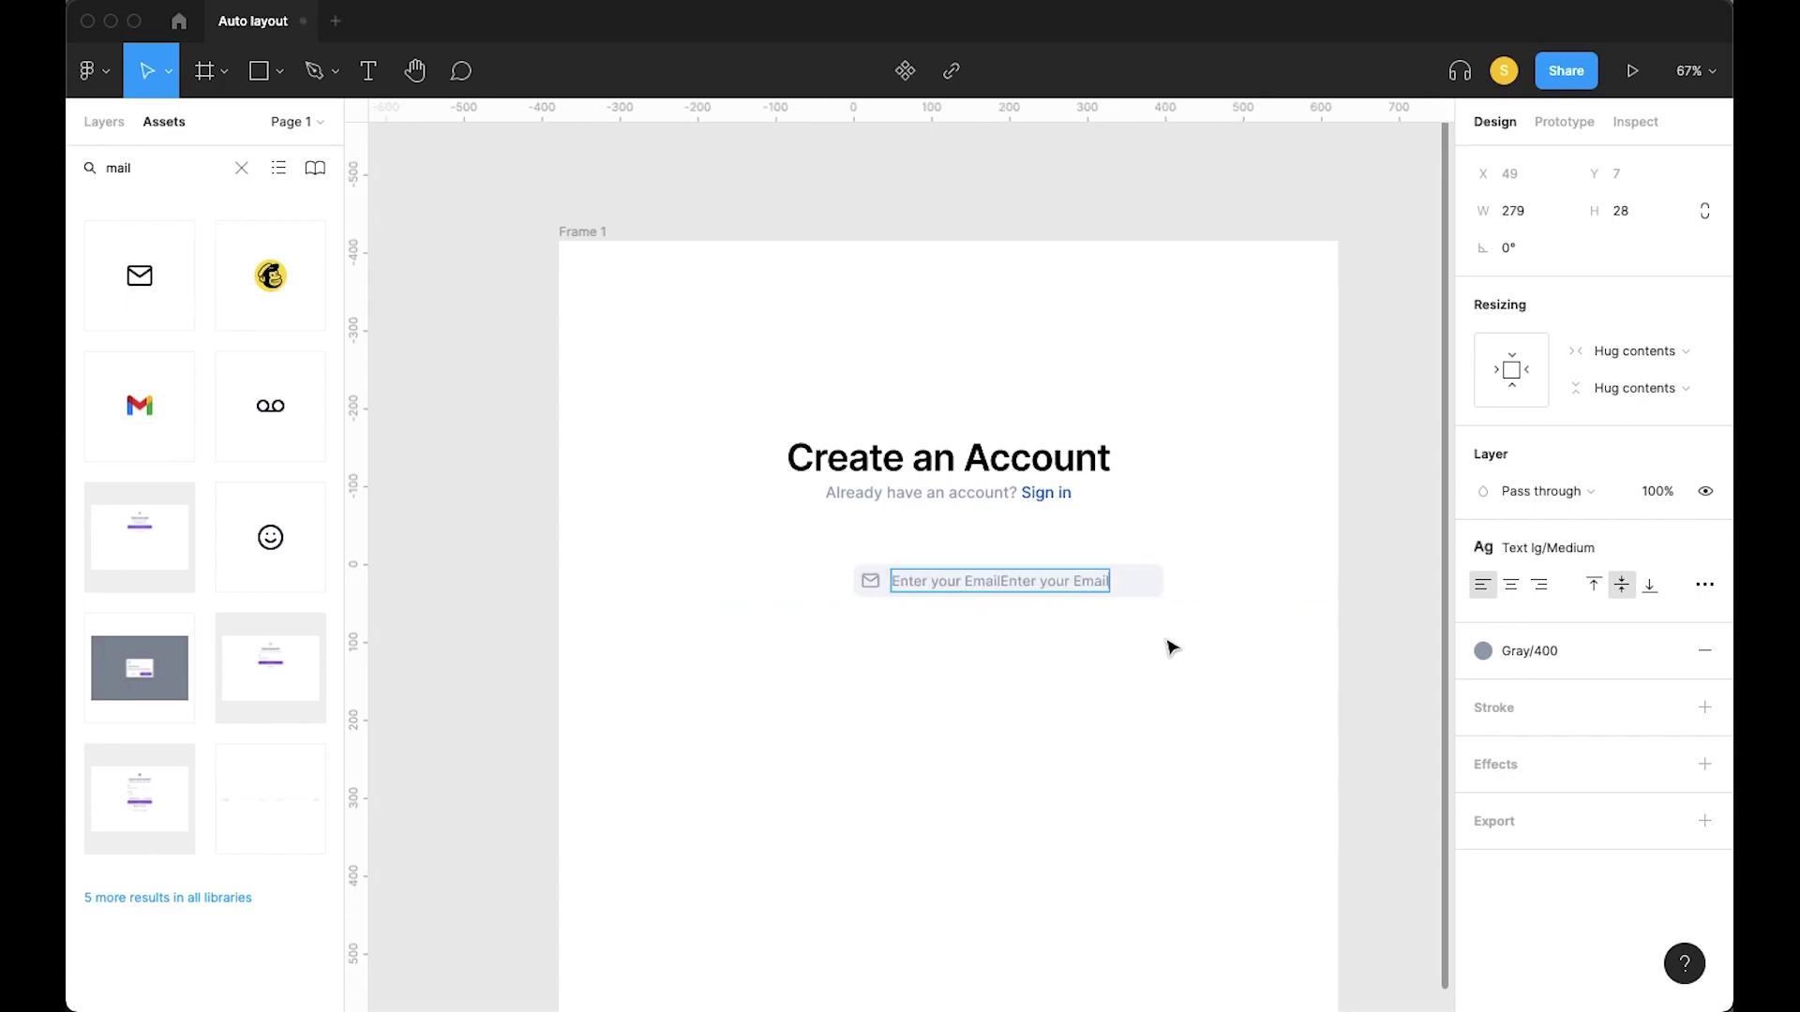
key(Escape)
scroll(1137, 655, up, 3)
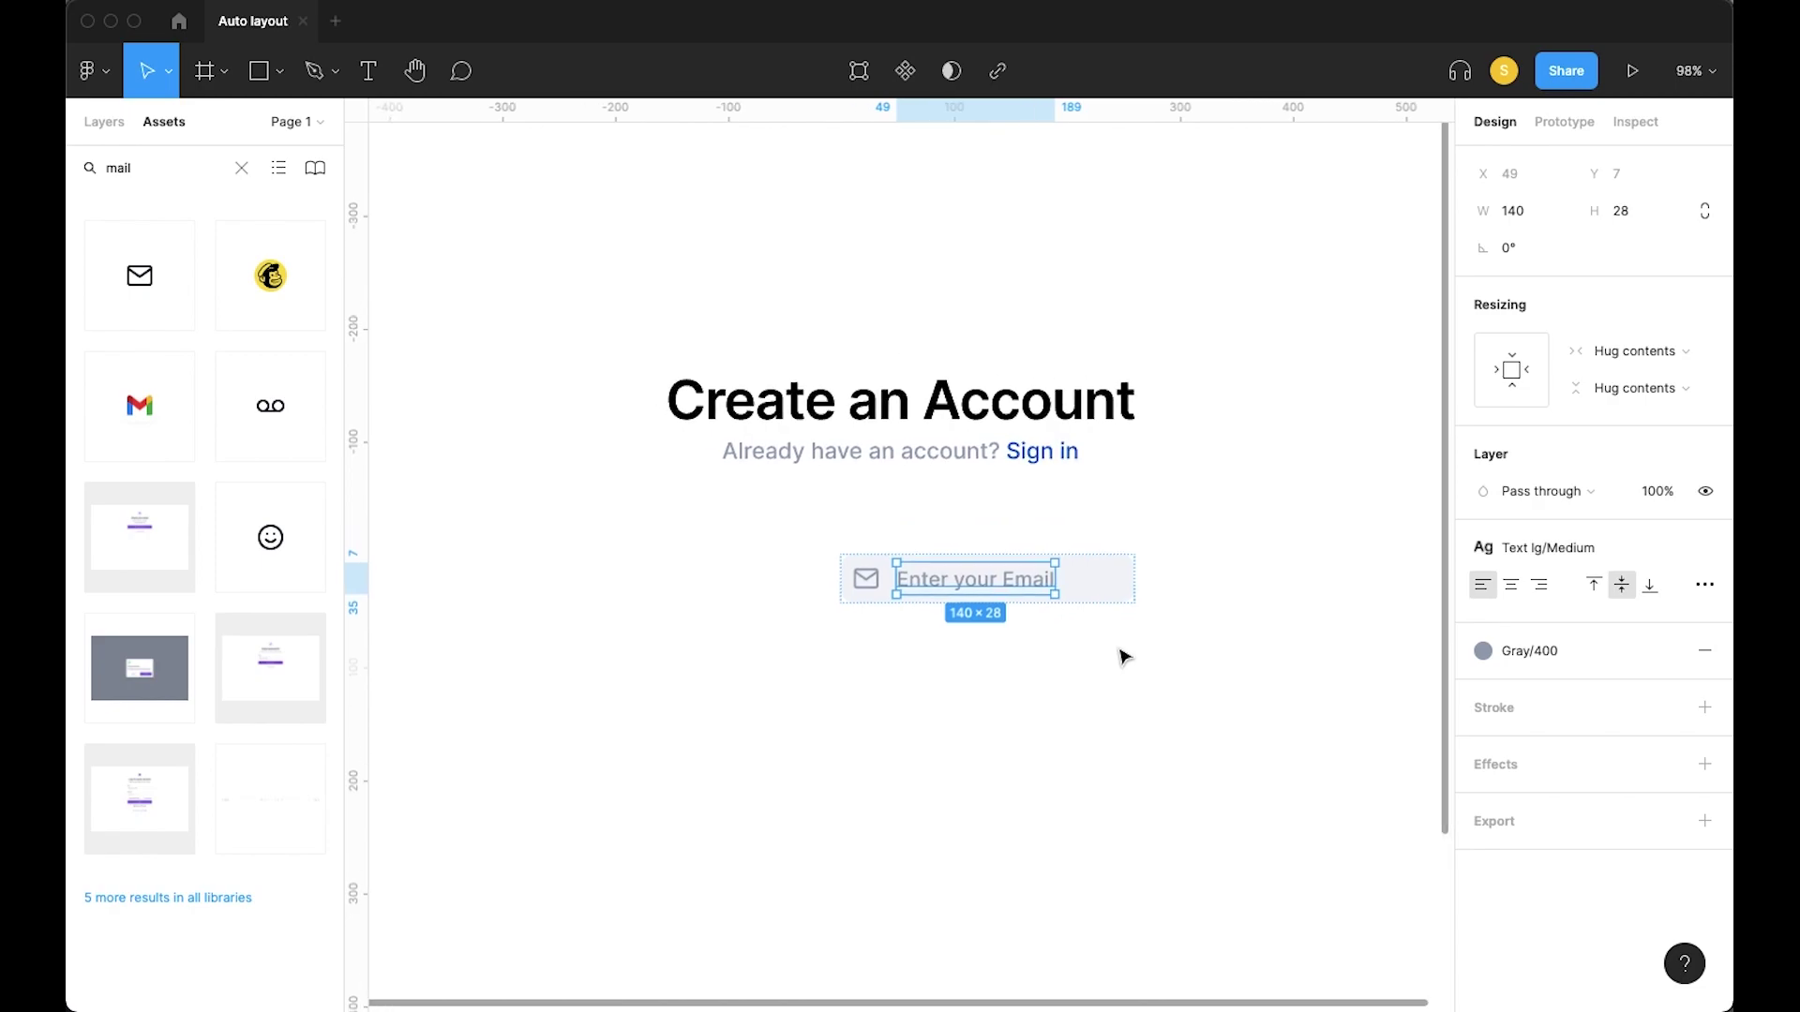
Set the email field's width to Fixed, keeping its horizontal constraint at Center
click(1122, 582)
click(1630, 565)
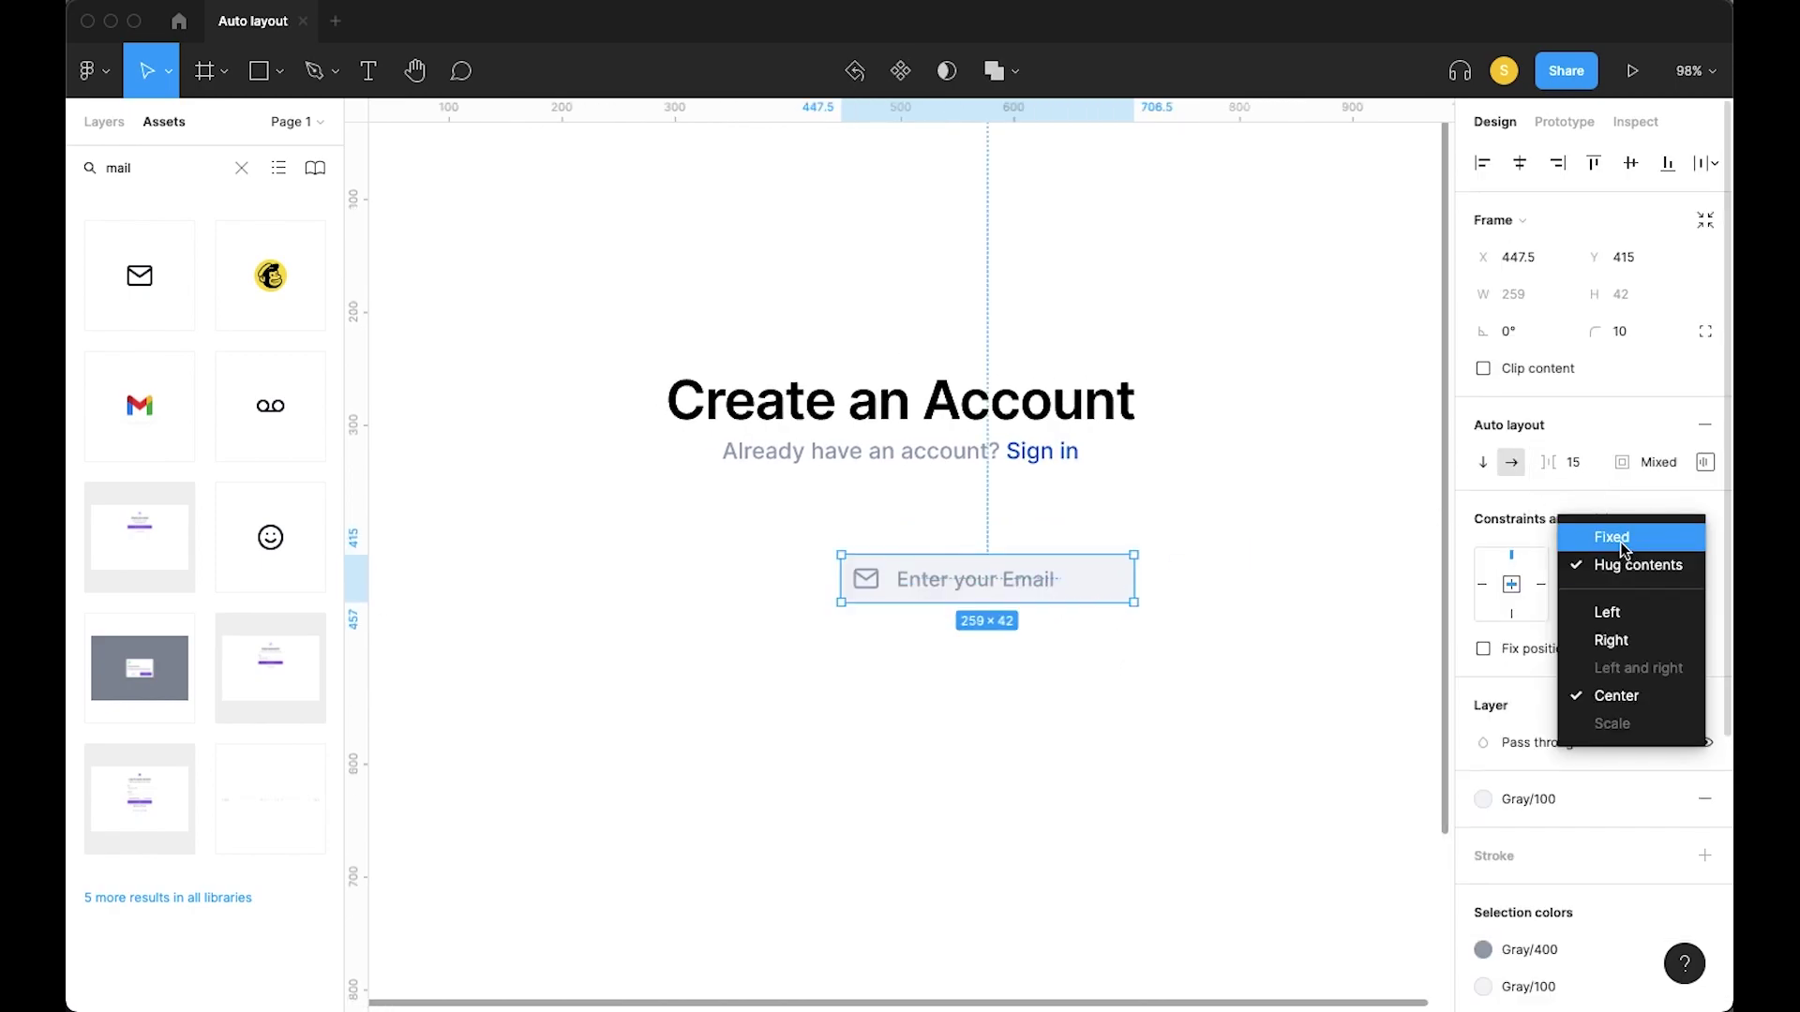
click(1624, 548)
click(1631, 565)
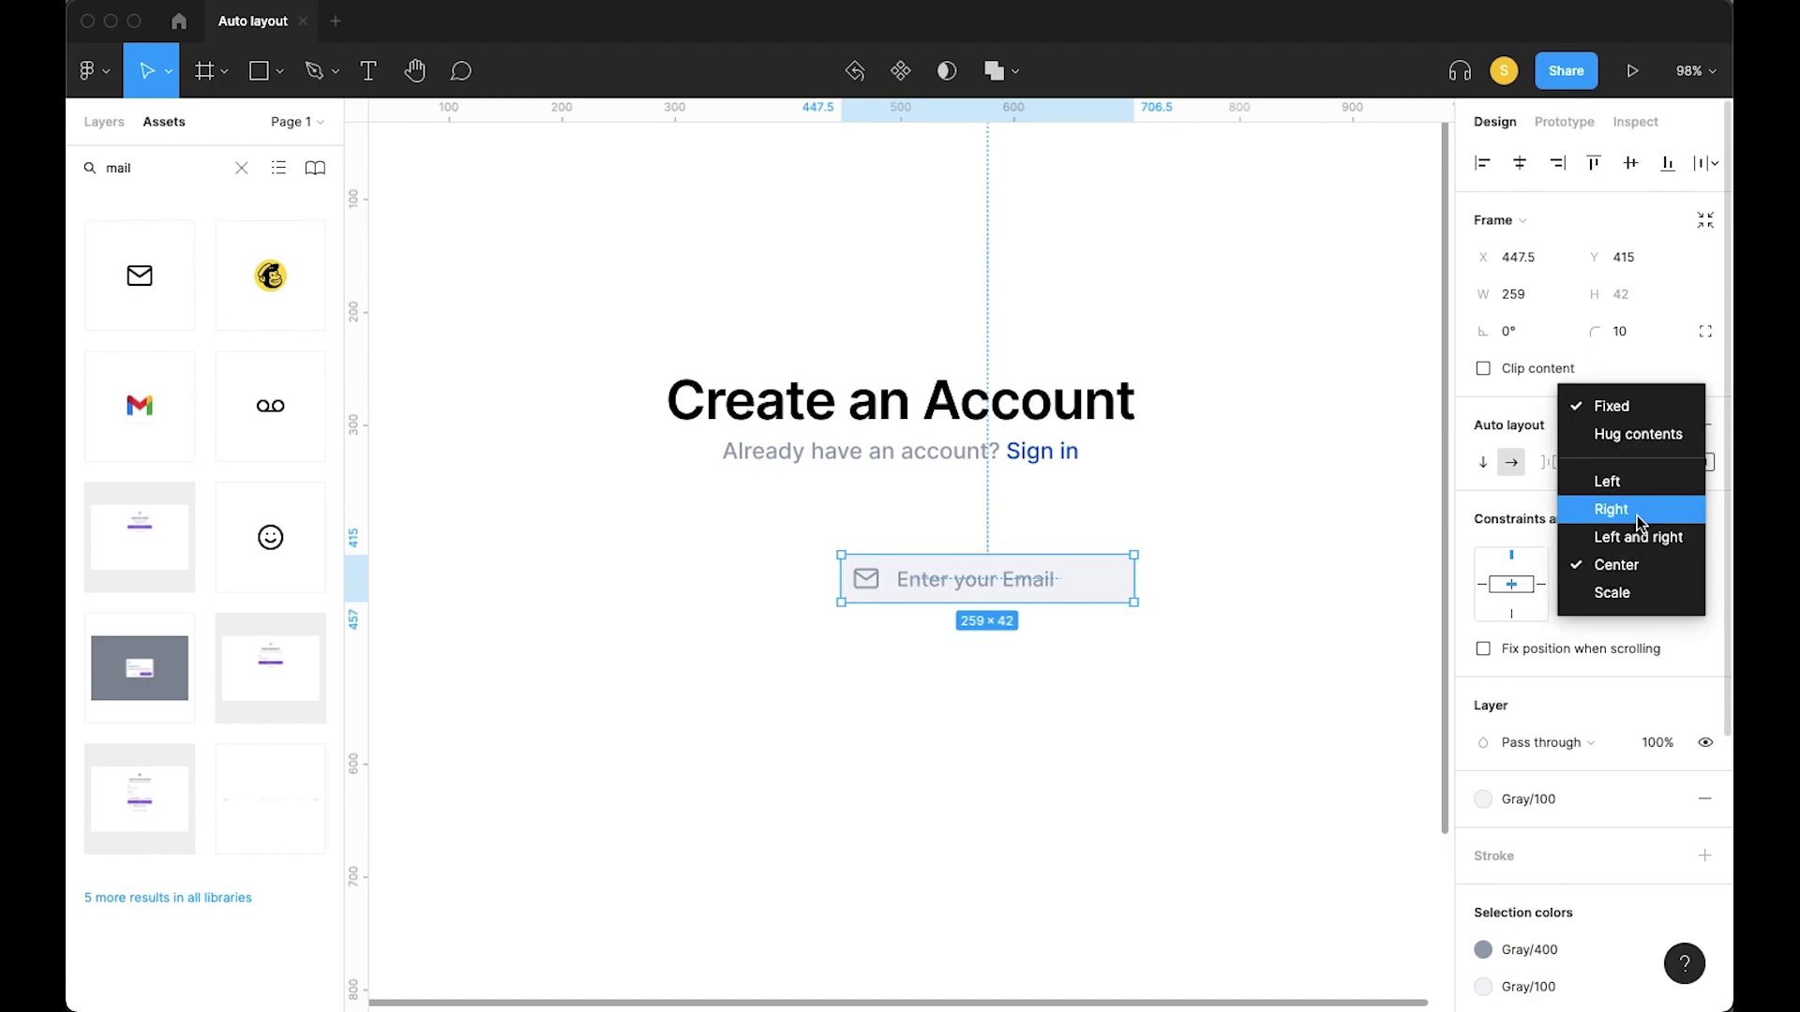
click(1632, 565)
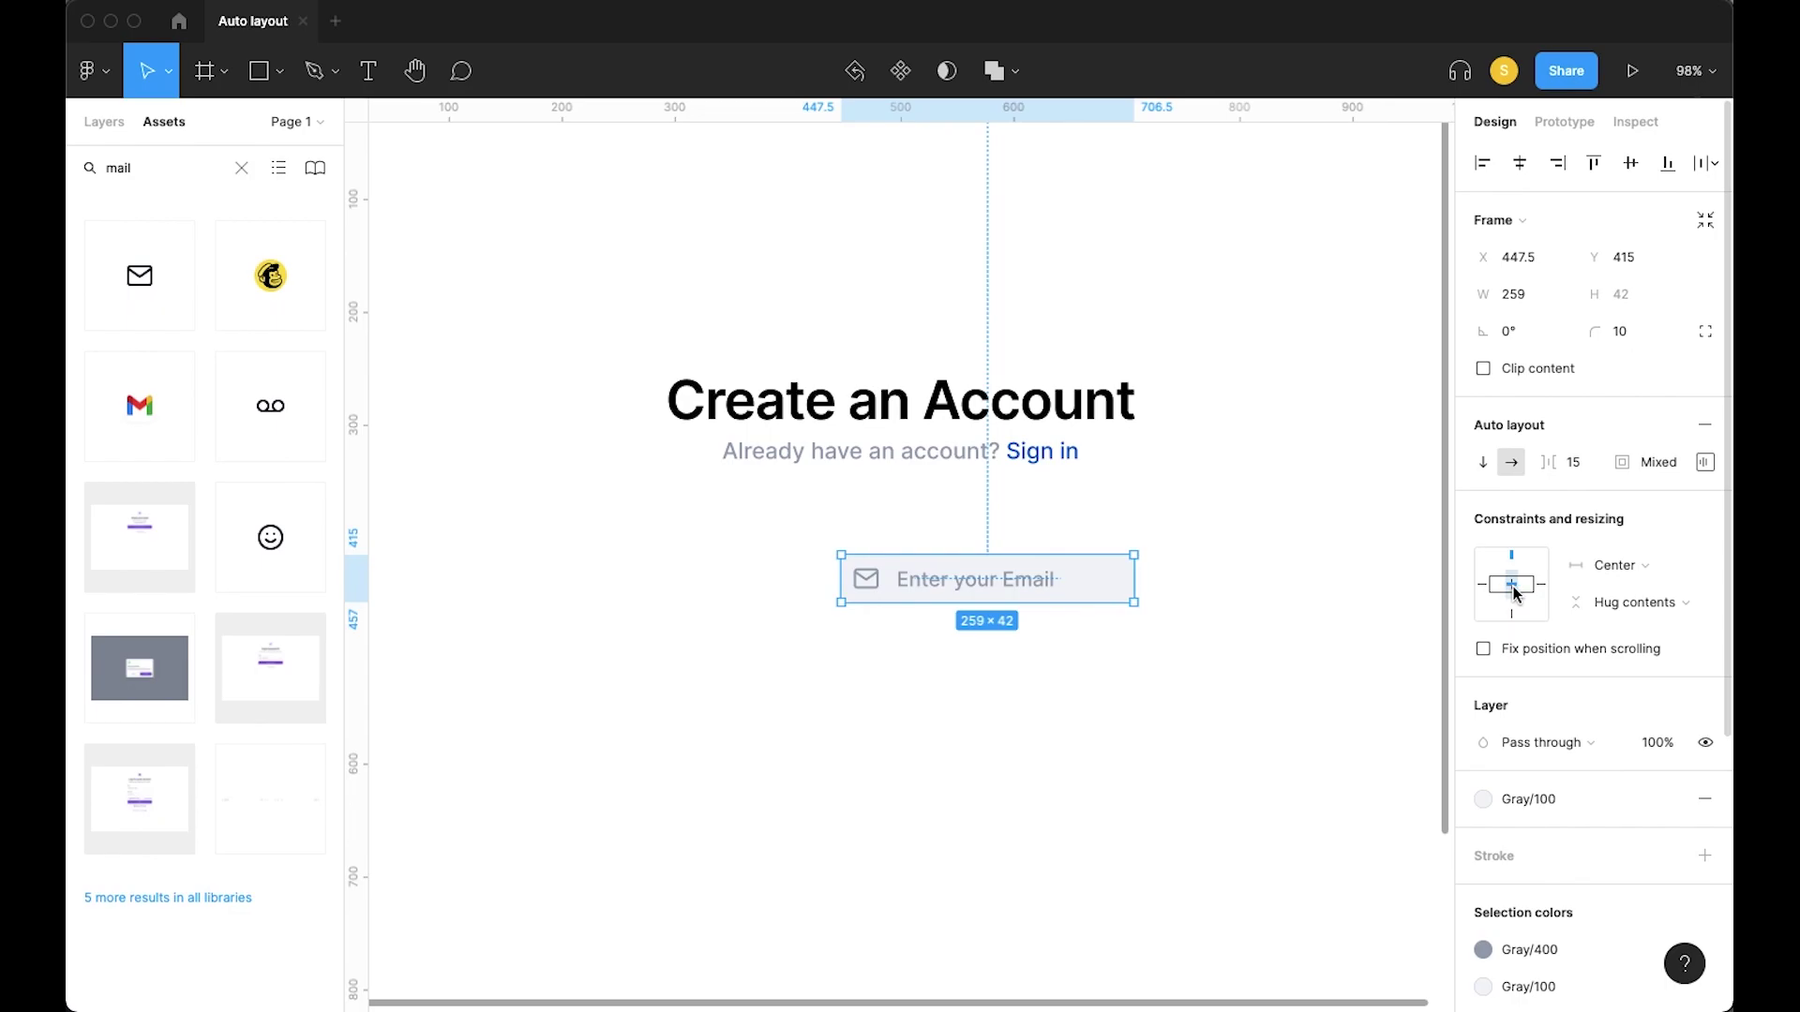
Set the placeholder text's width inside the fixed email field to Fill container, and deselect it
click(1194, 627)
double_click(1015, 592)
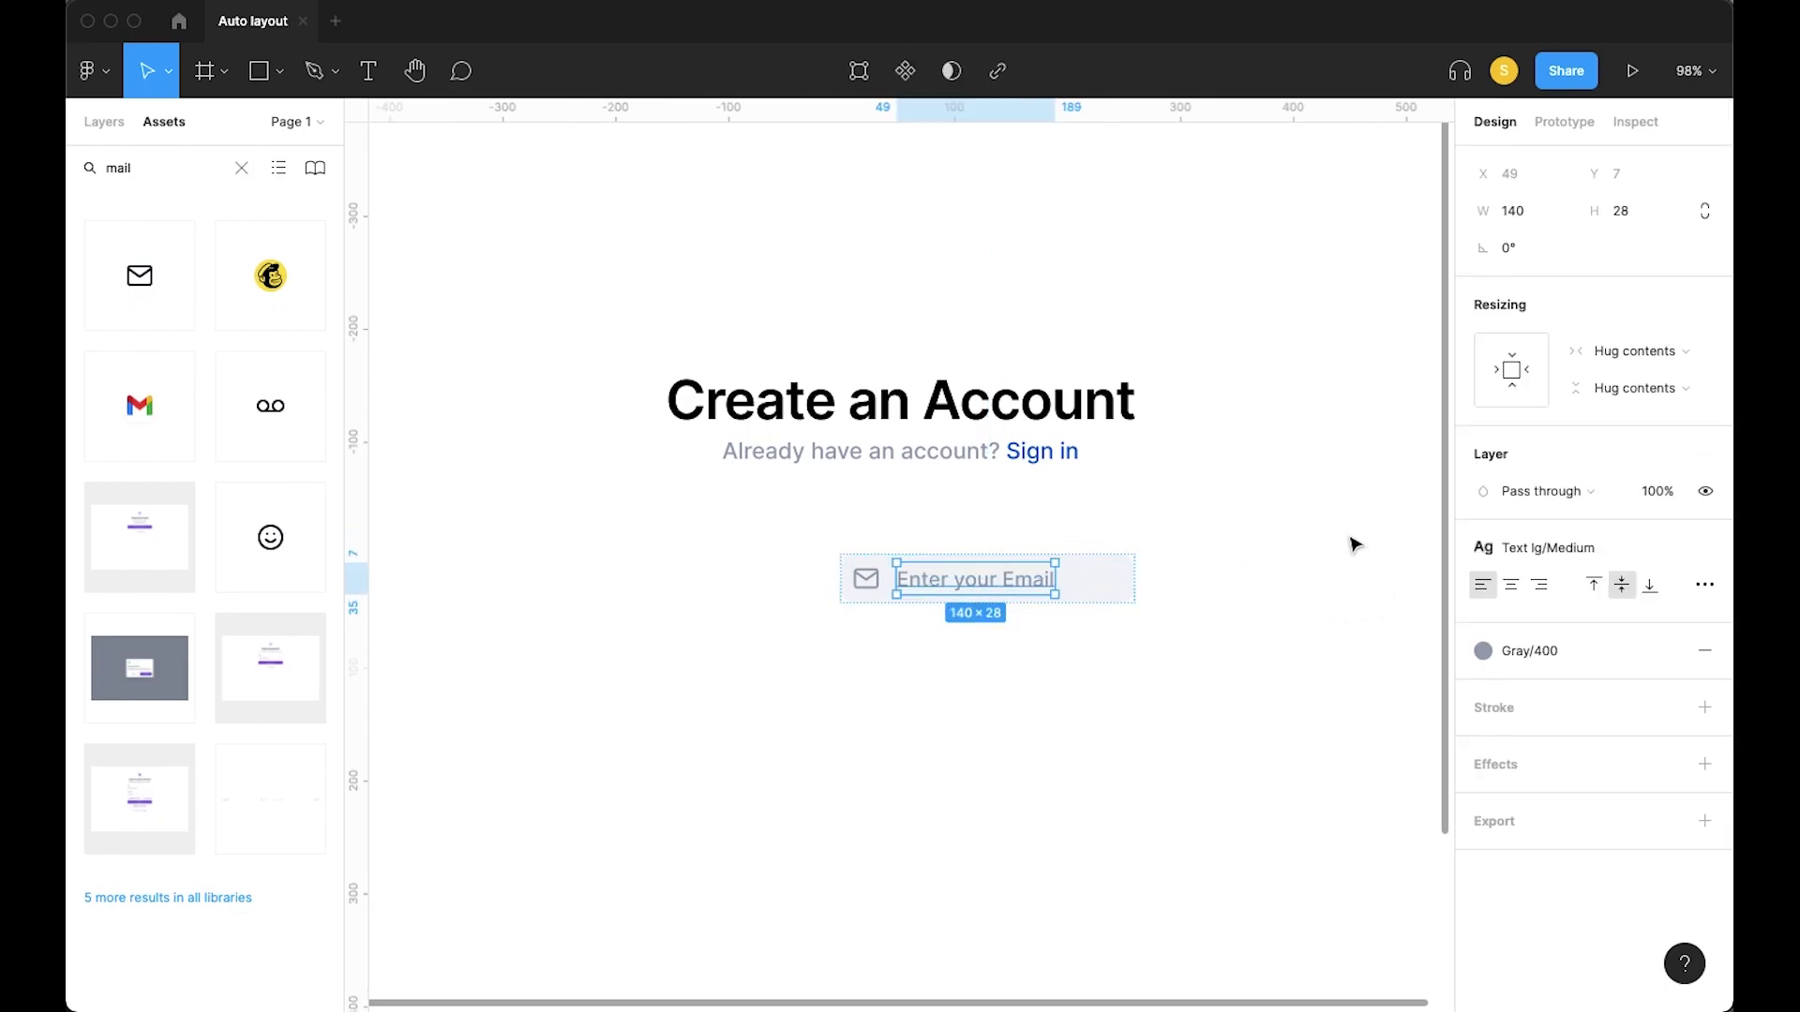
click(1631, 352)
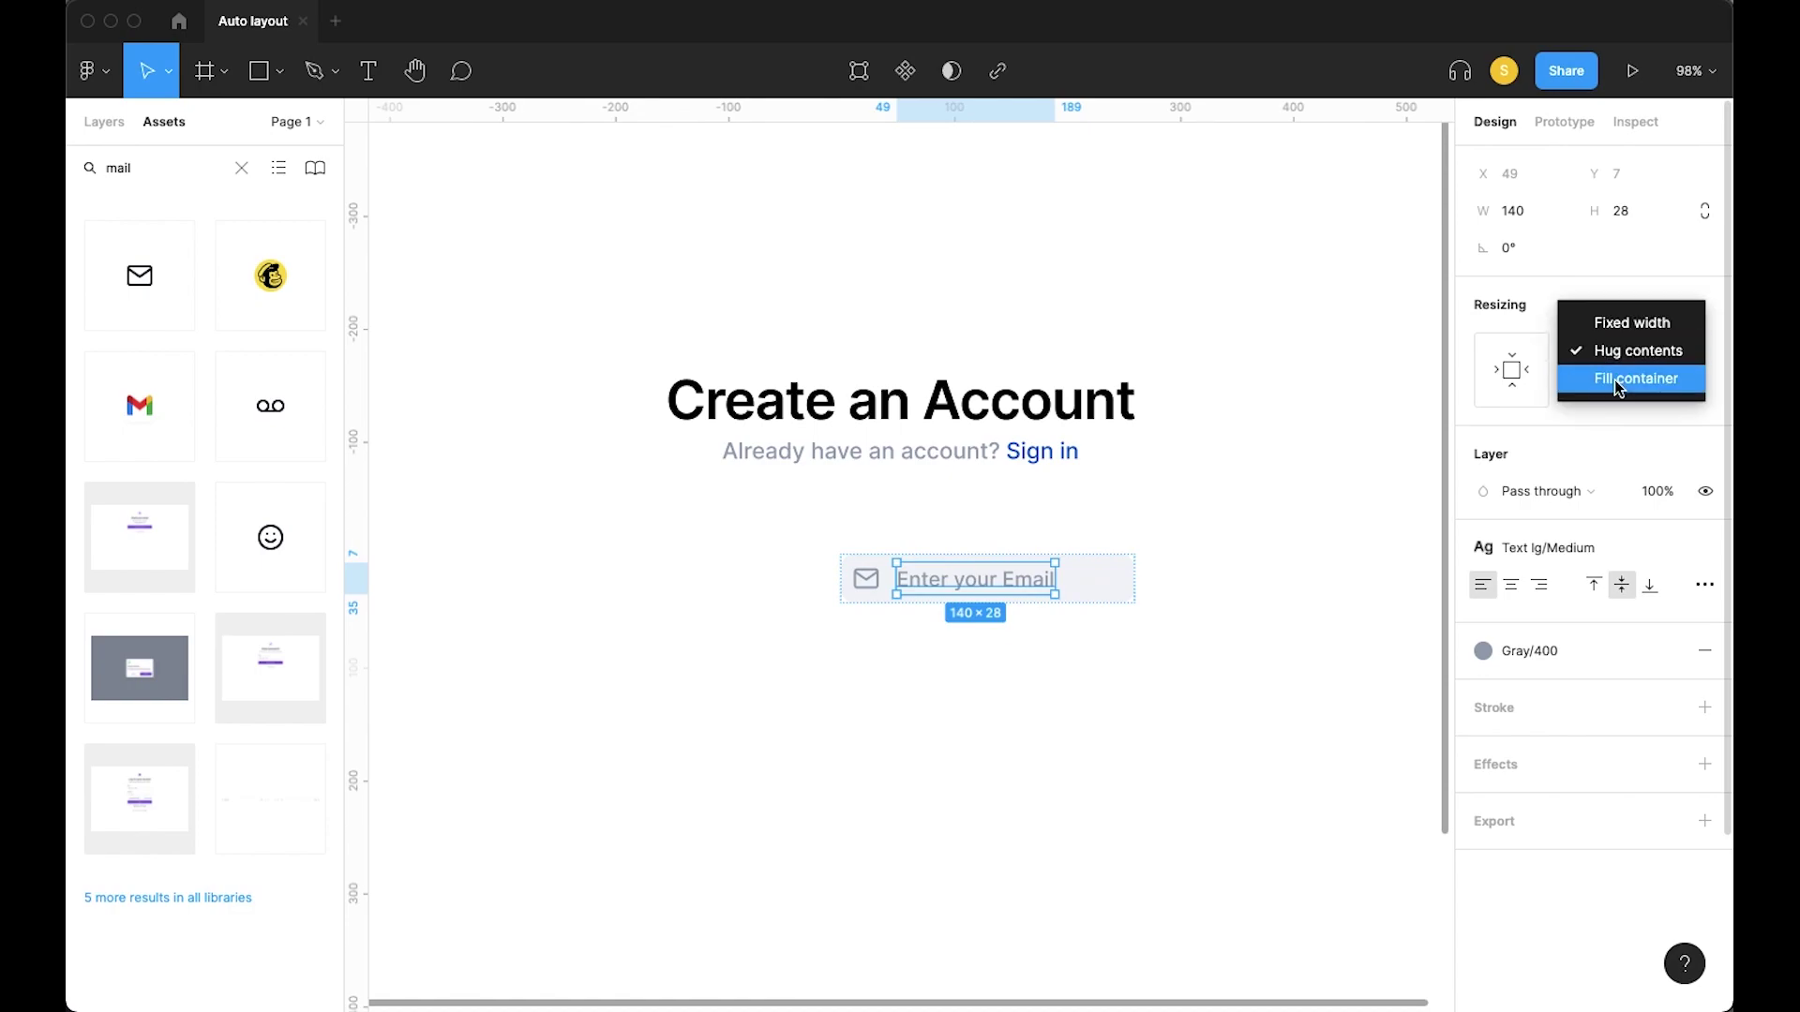
click(1619, 378)
click(1171, 511)
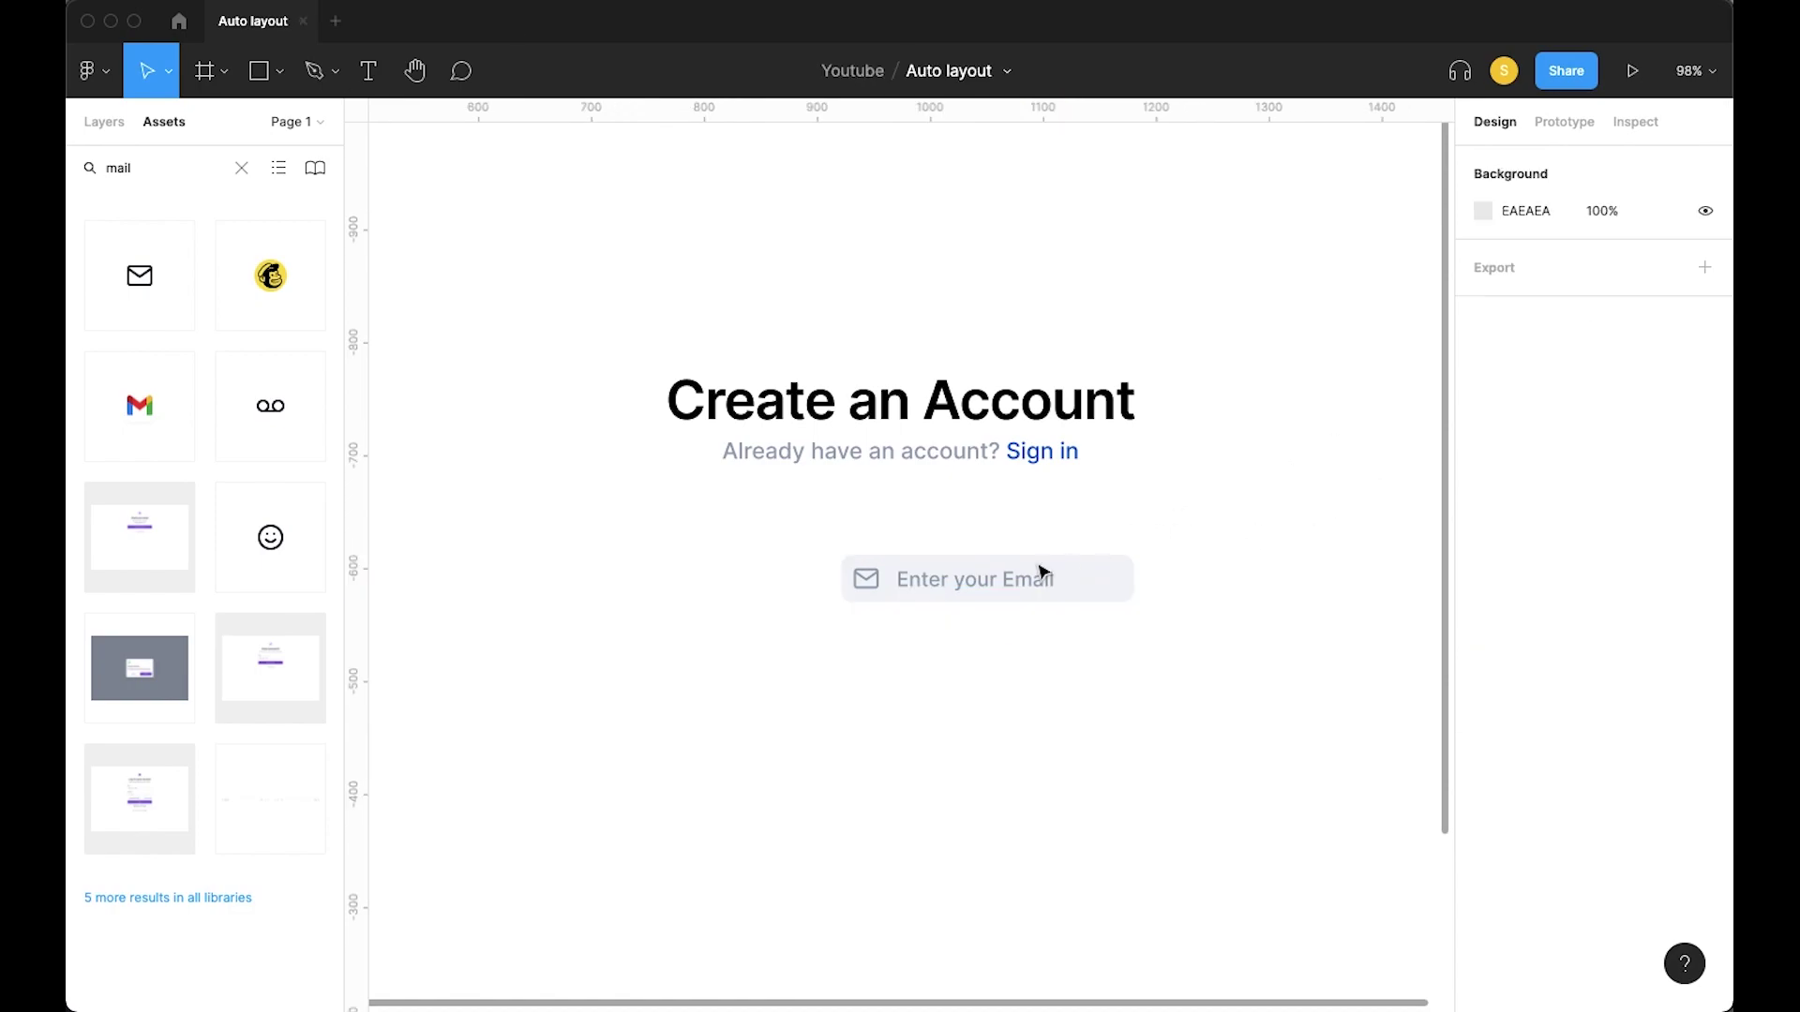
Copy "Enter your Email", paste it after the placeholder text set to Fill container, and undo the paste
double_click(1005, 581)
double_click(1001, 575)
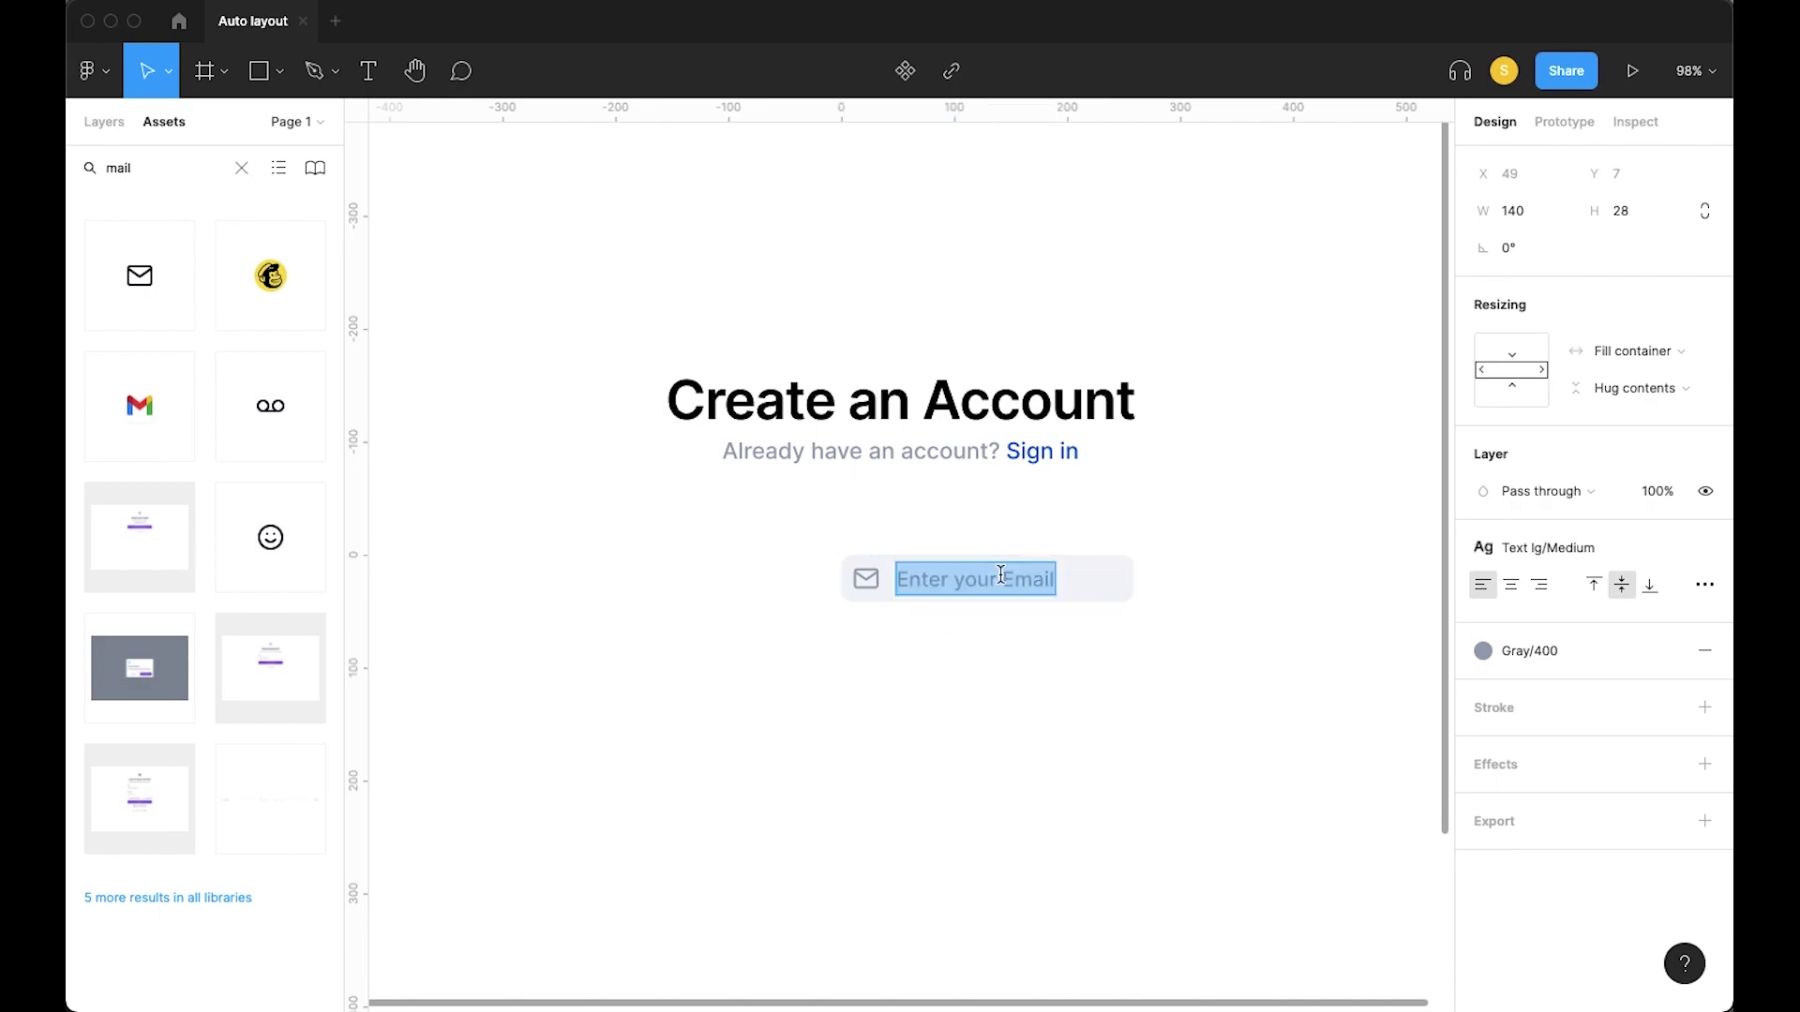
key(super+c)
key(Right)
key(super+v)
key(super+z)
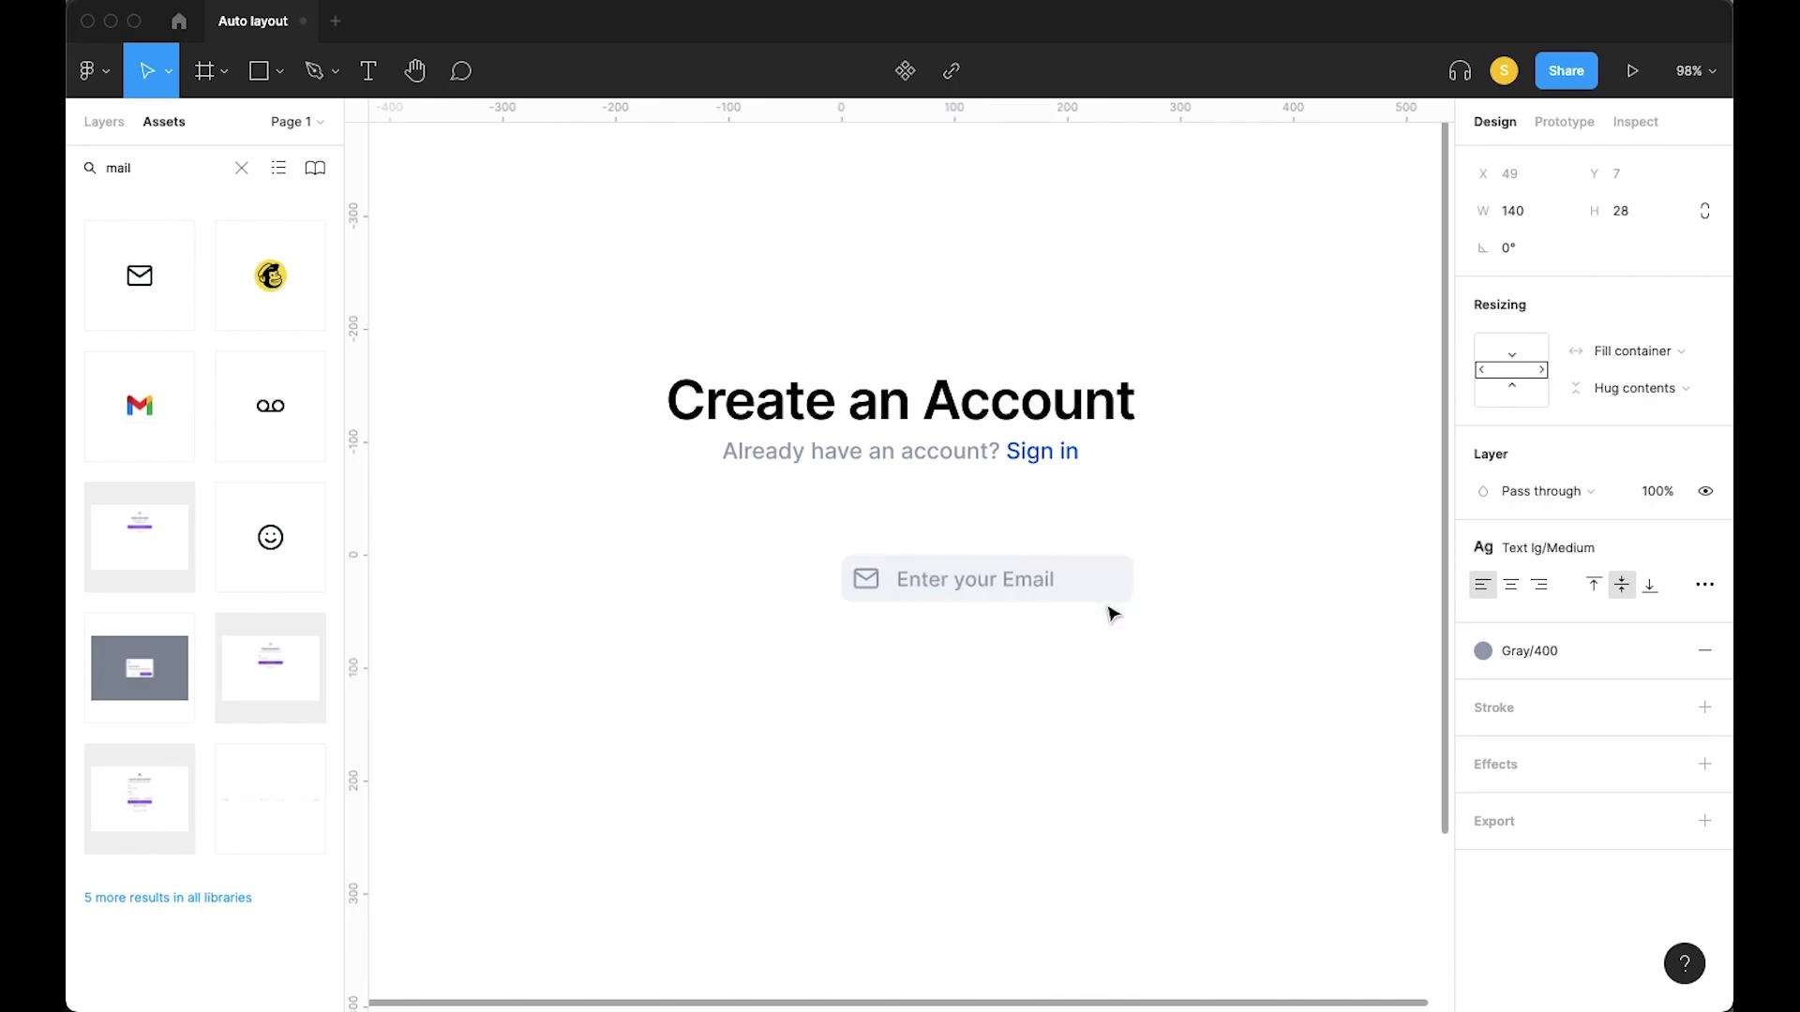
Set the email field's right padding to 10, leaving its Packed spacing mode as is
click(1097, 587)
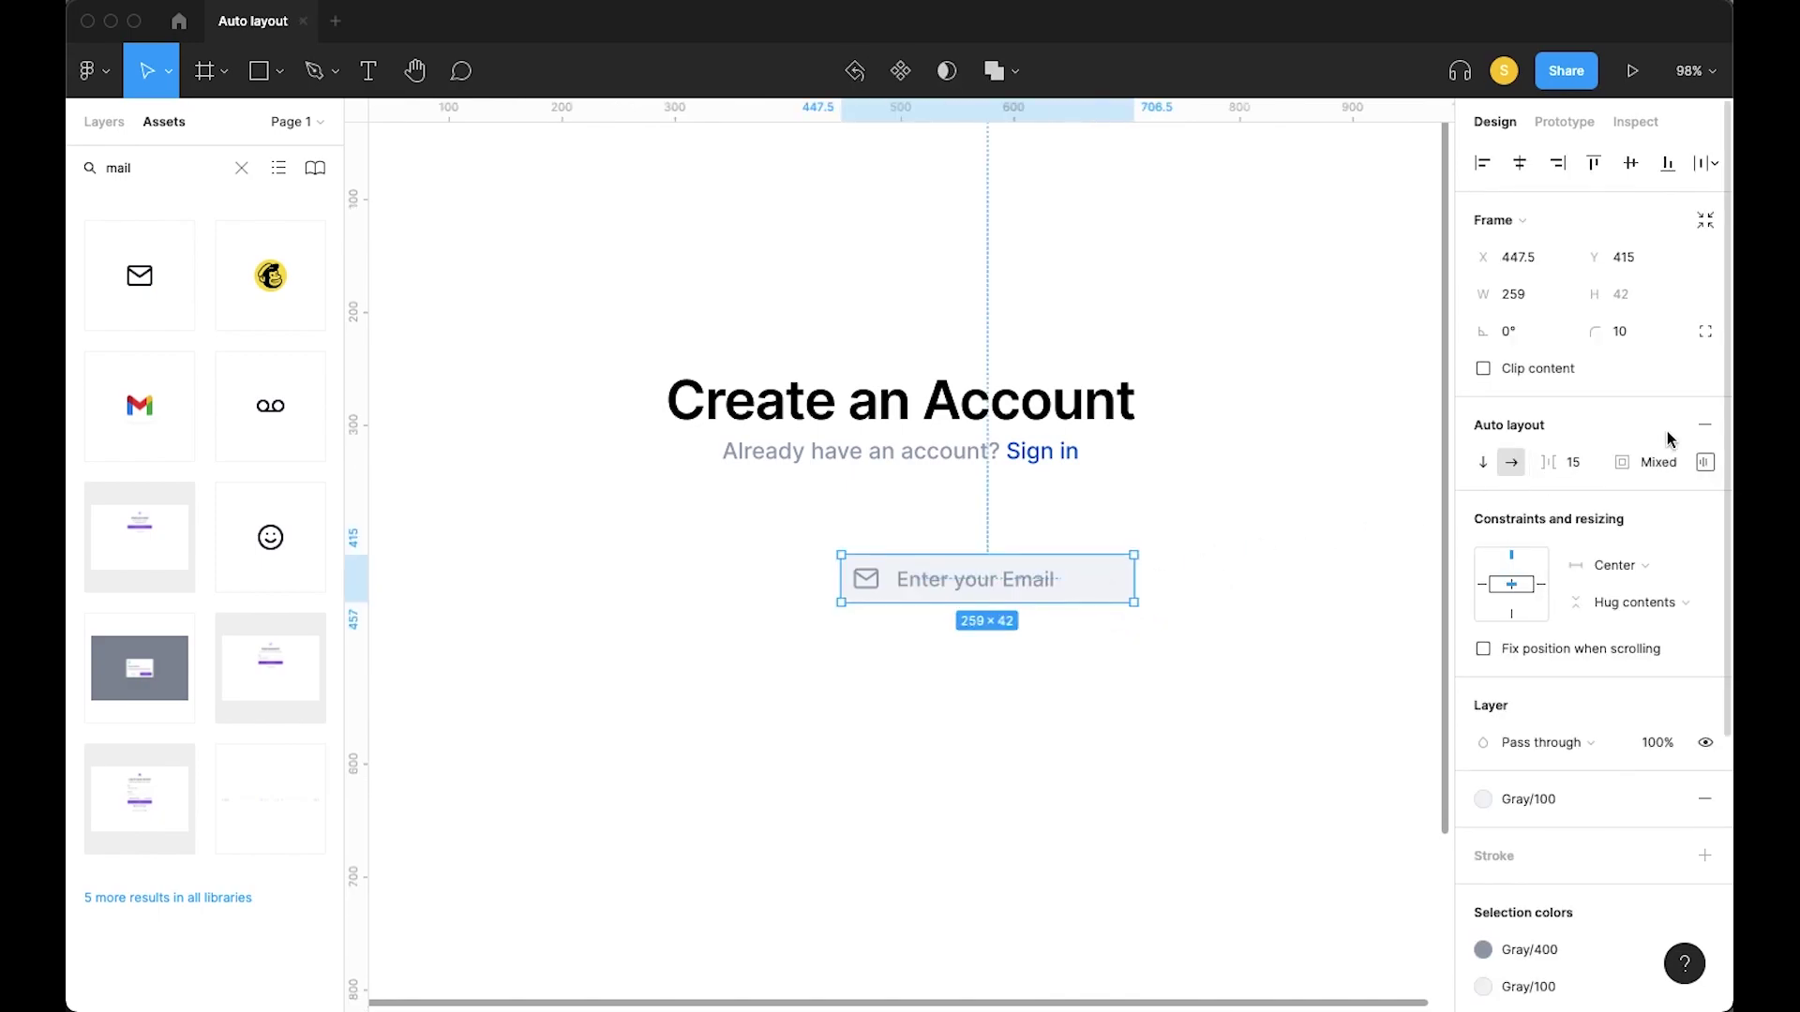
click(1705, 462)
click(1697, 561)
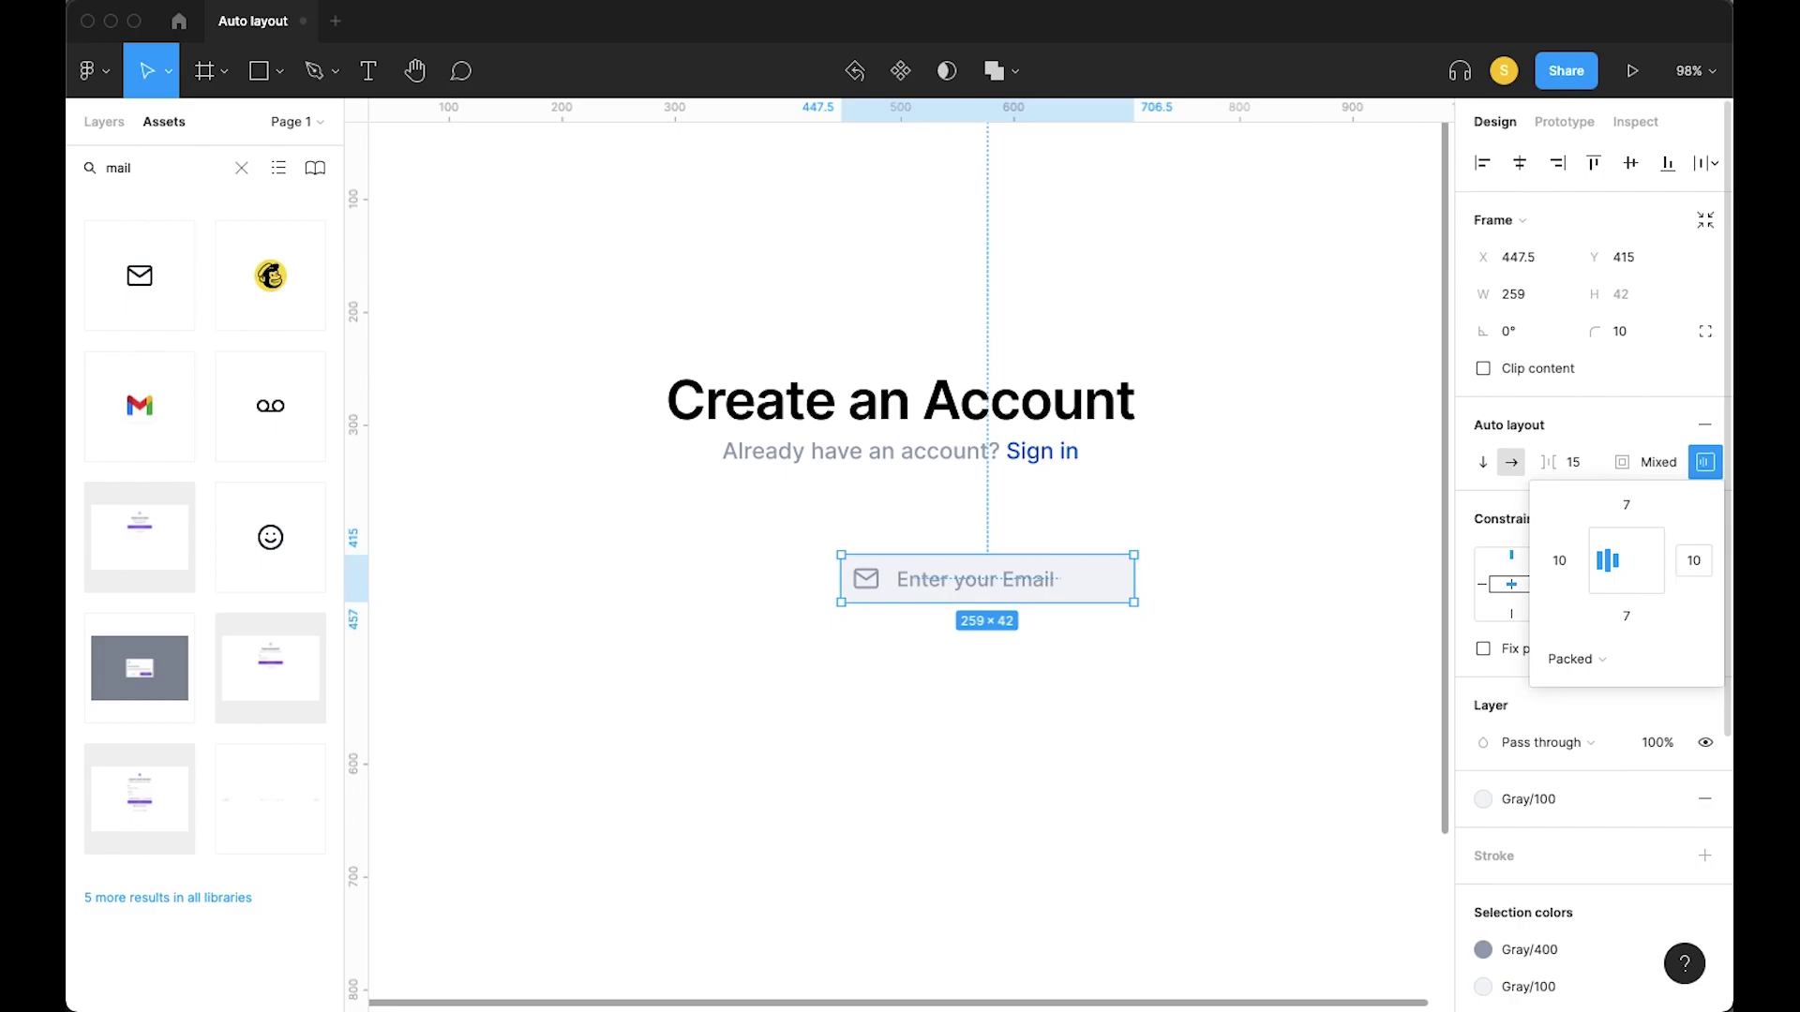
click(1225, 627)
click(1044, 586)
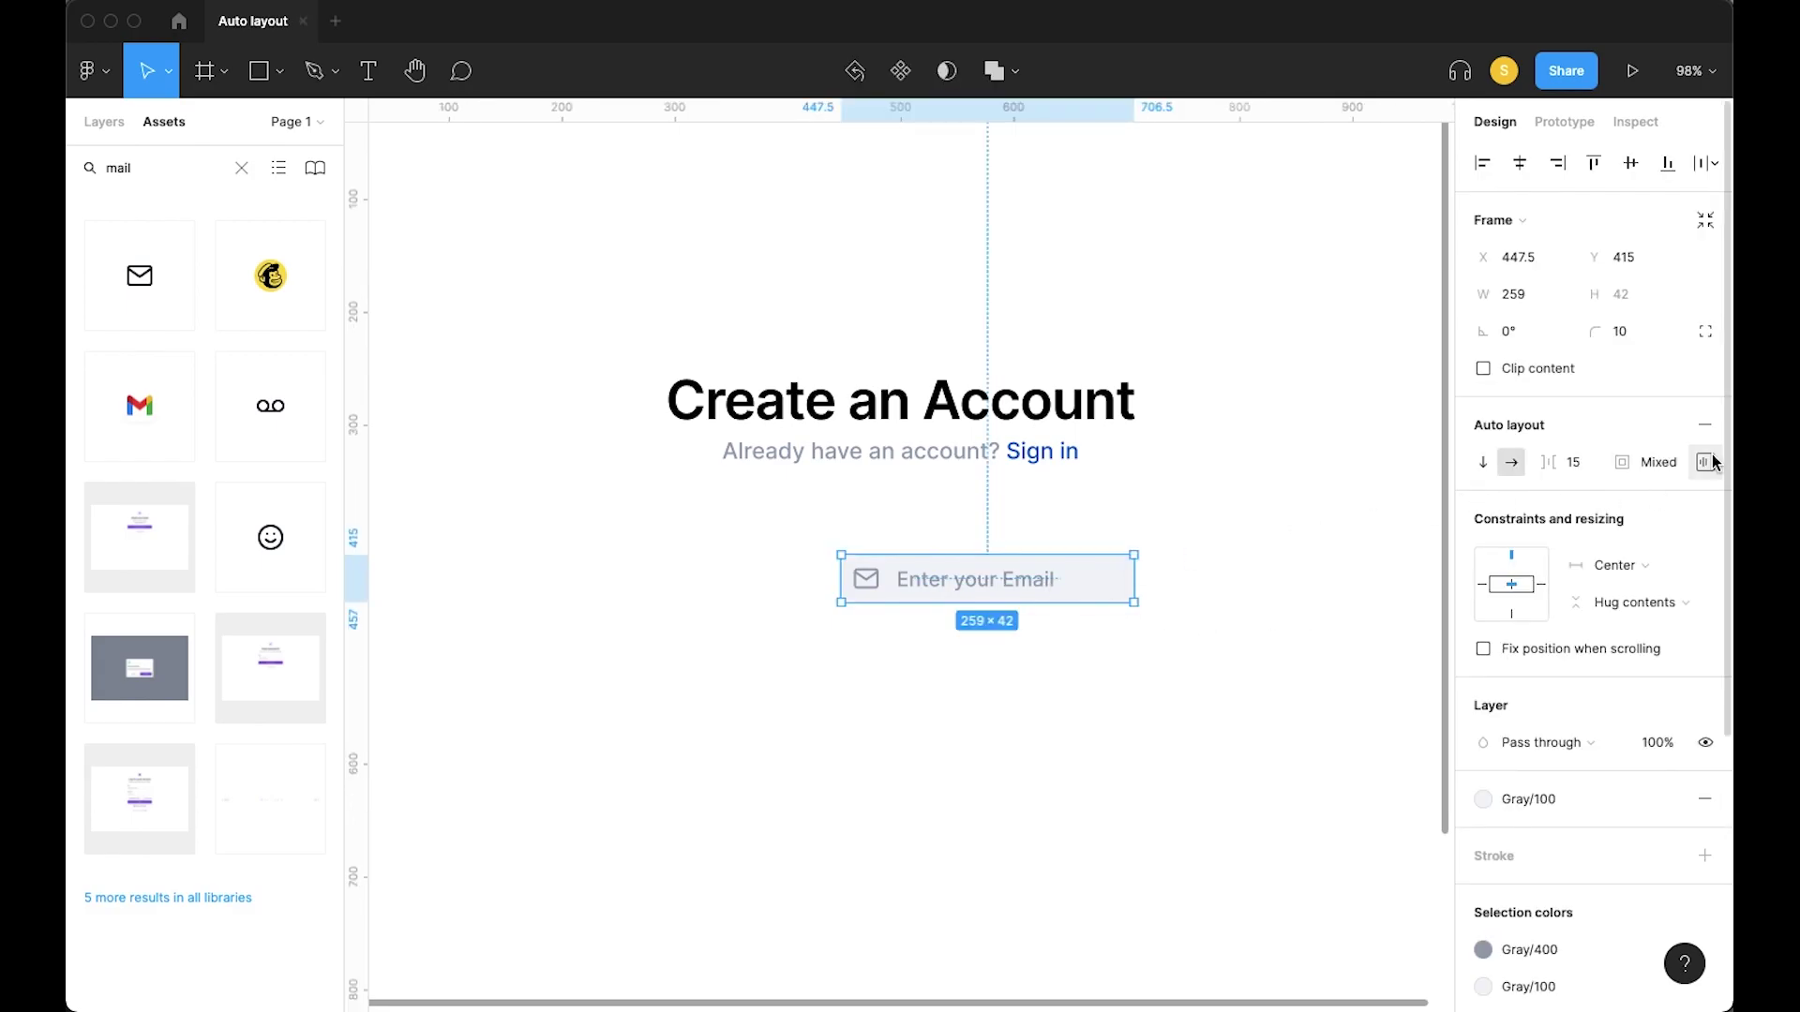
click(1705, 464)
click(1237, 623)
Paste "Enter your Email" repeatedly into the placeholder text to test how it wraps in the fixed-width field with 10 right padding
double_click(1016, 590)
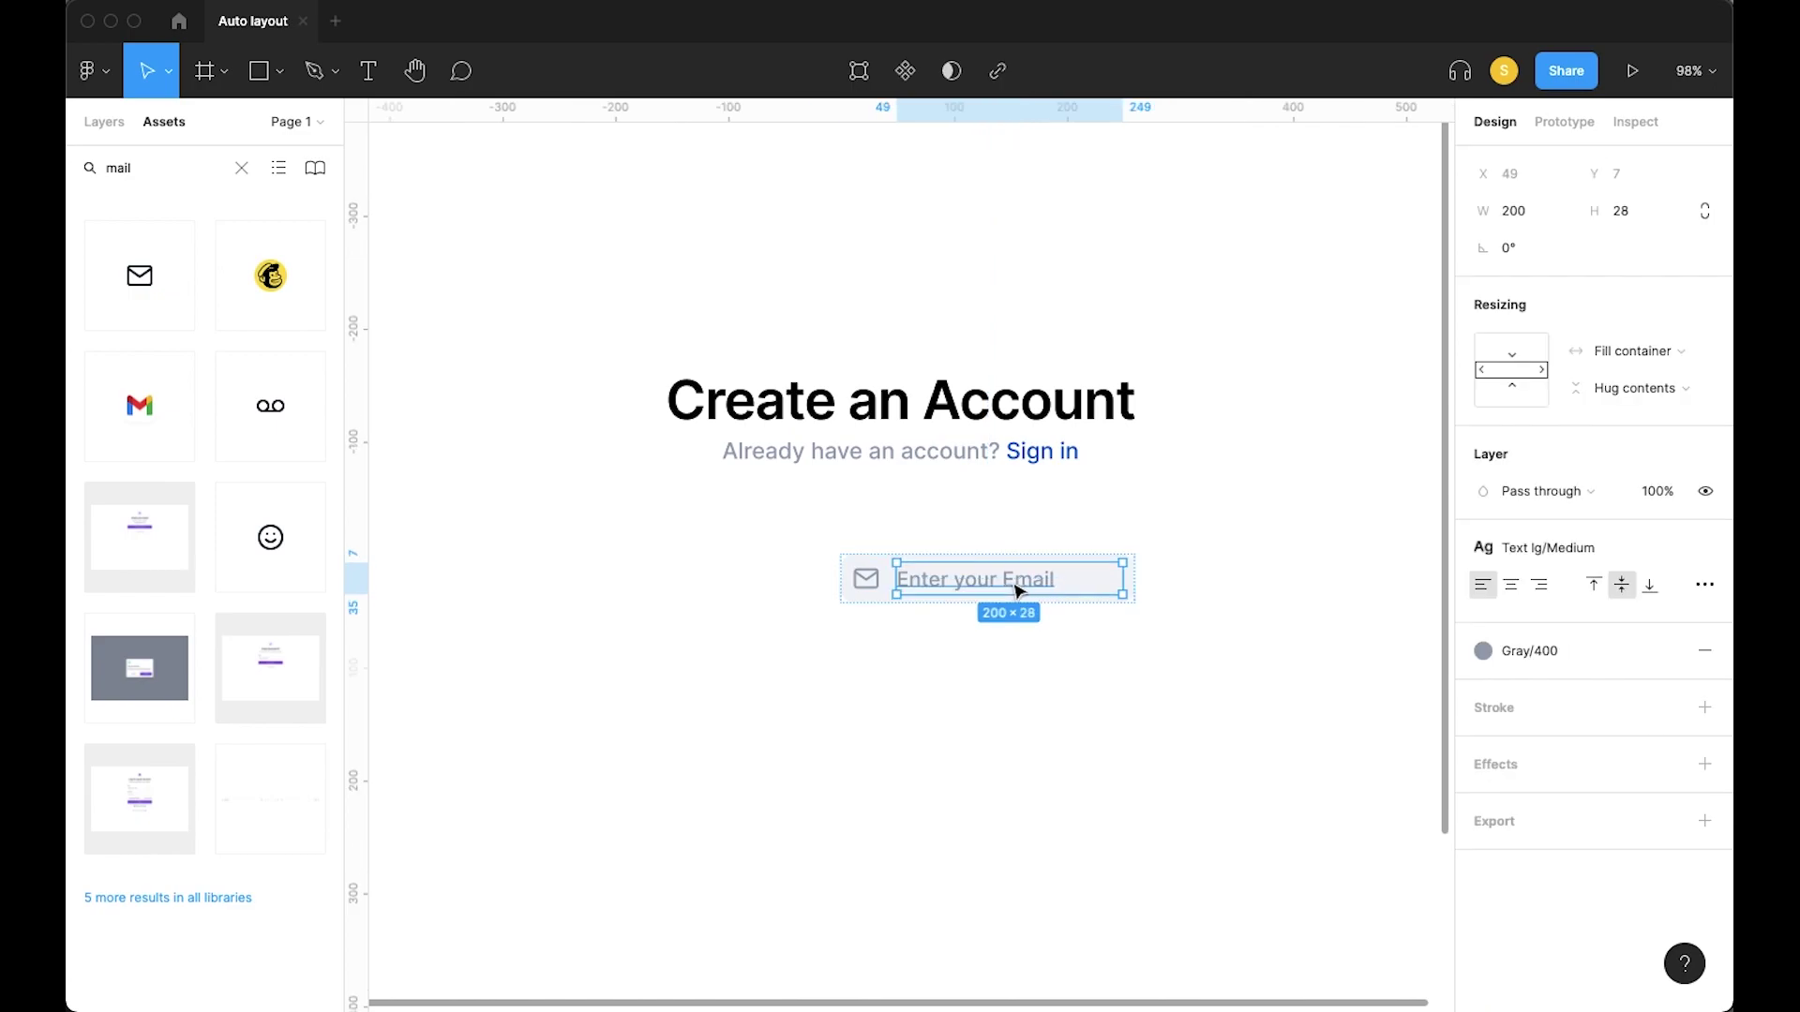
key(Return)
key(ctrl+v)
key(ctrl+v)
key(ctrl+v)
key(ctrl+v)
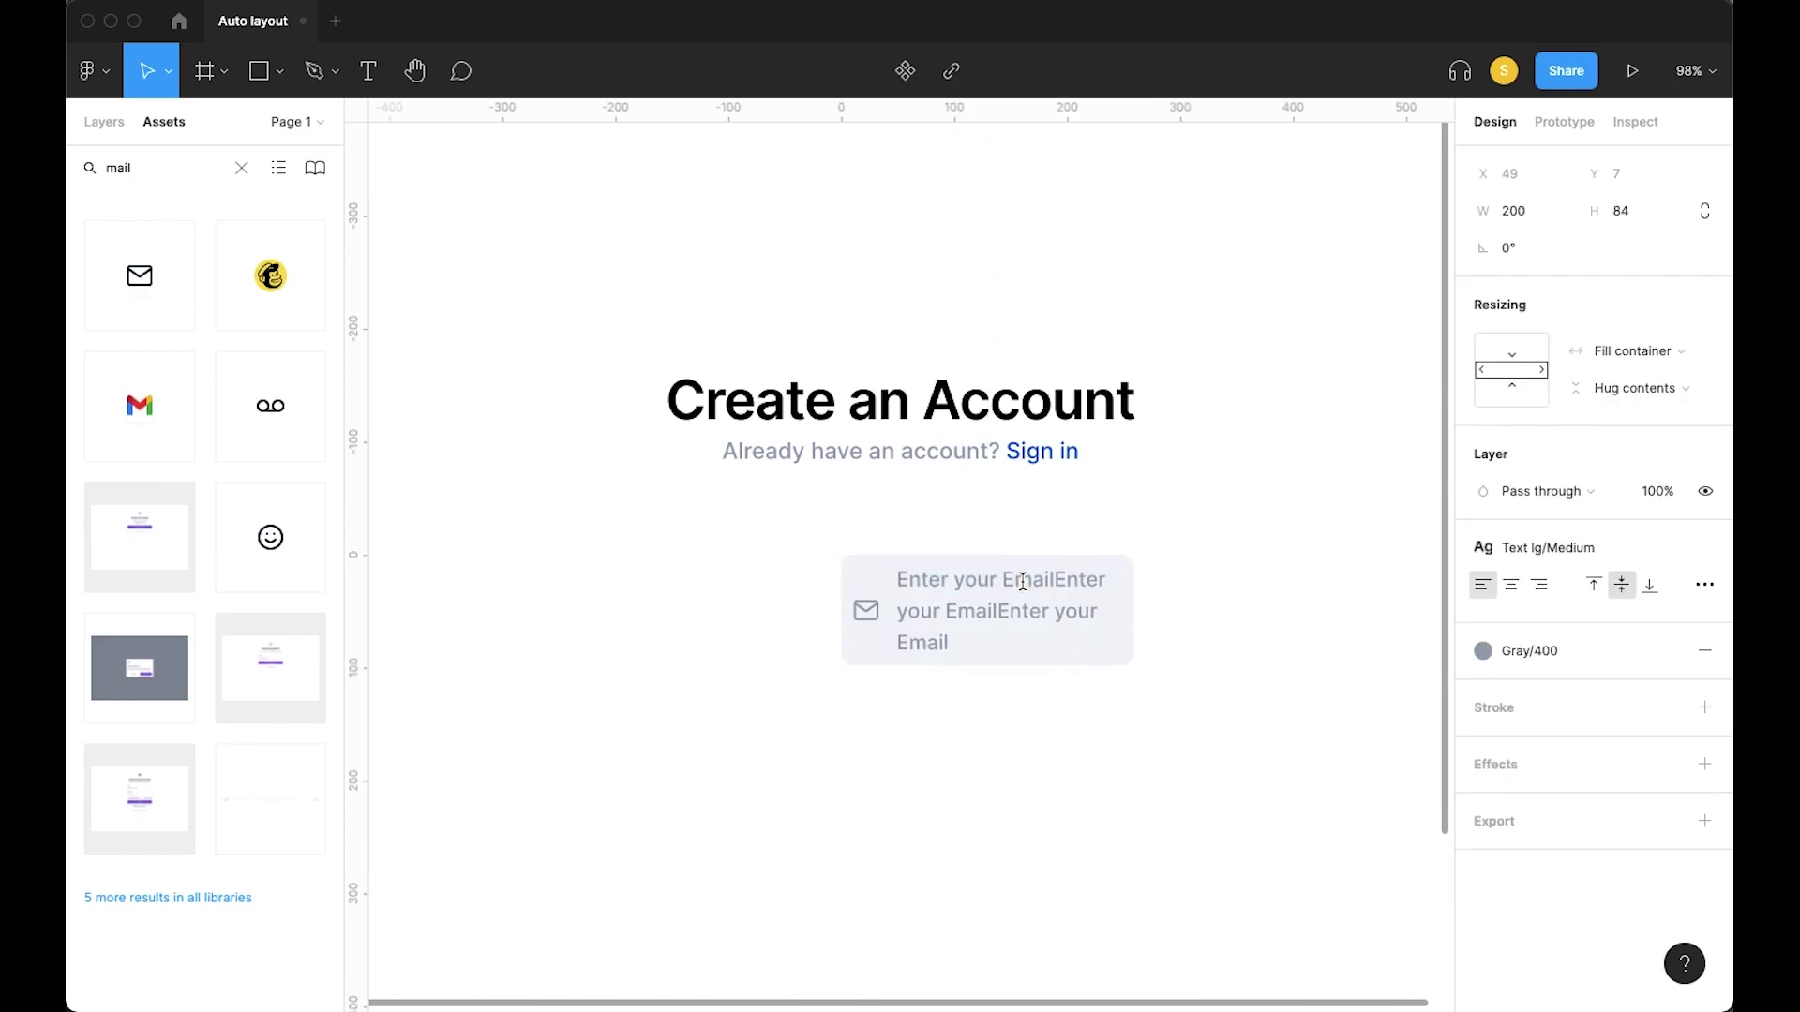
key(ctrl+v)
Undo the pasted repetitions in the fixed-width field and leave text editing
key(ctrl+a)
key(ctrl+z)
key(ctrl+z)
key(ctrl+z)
key(ctrl+z)
key(Escape)
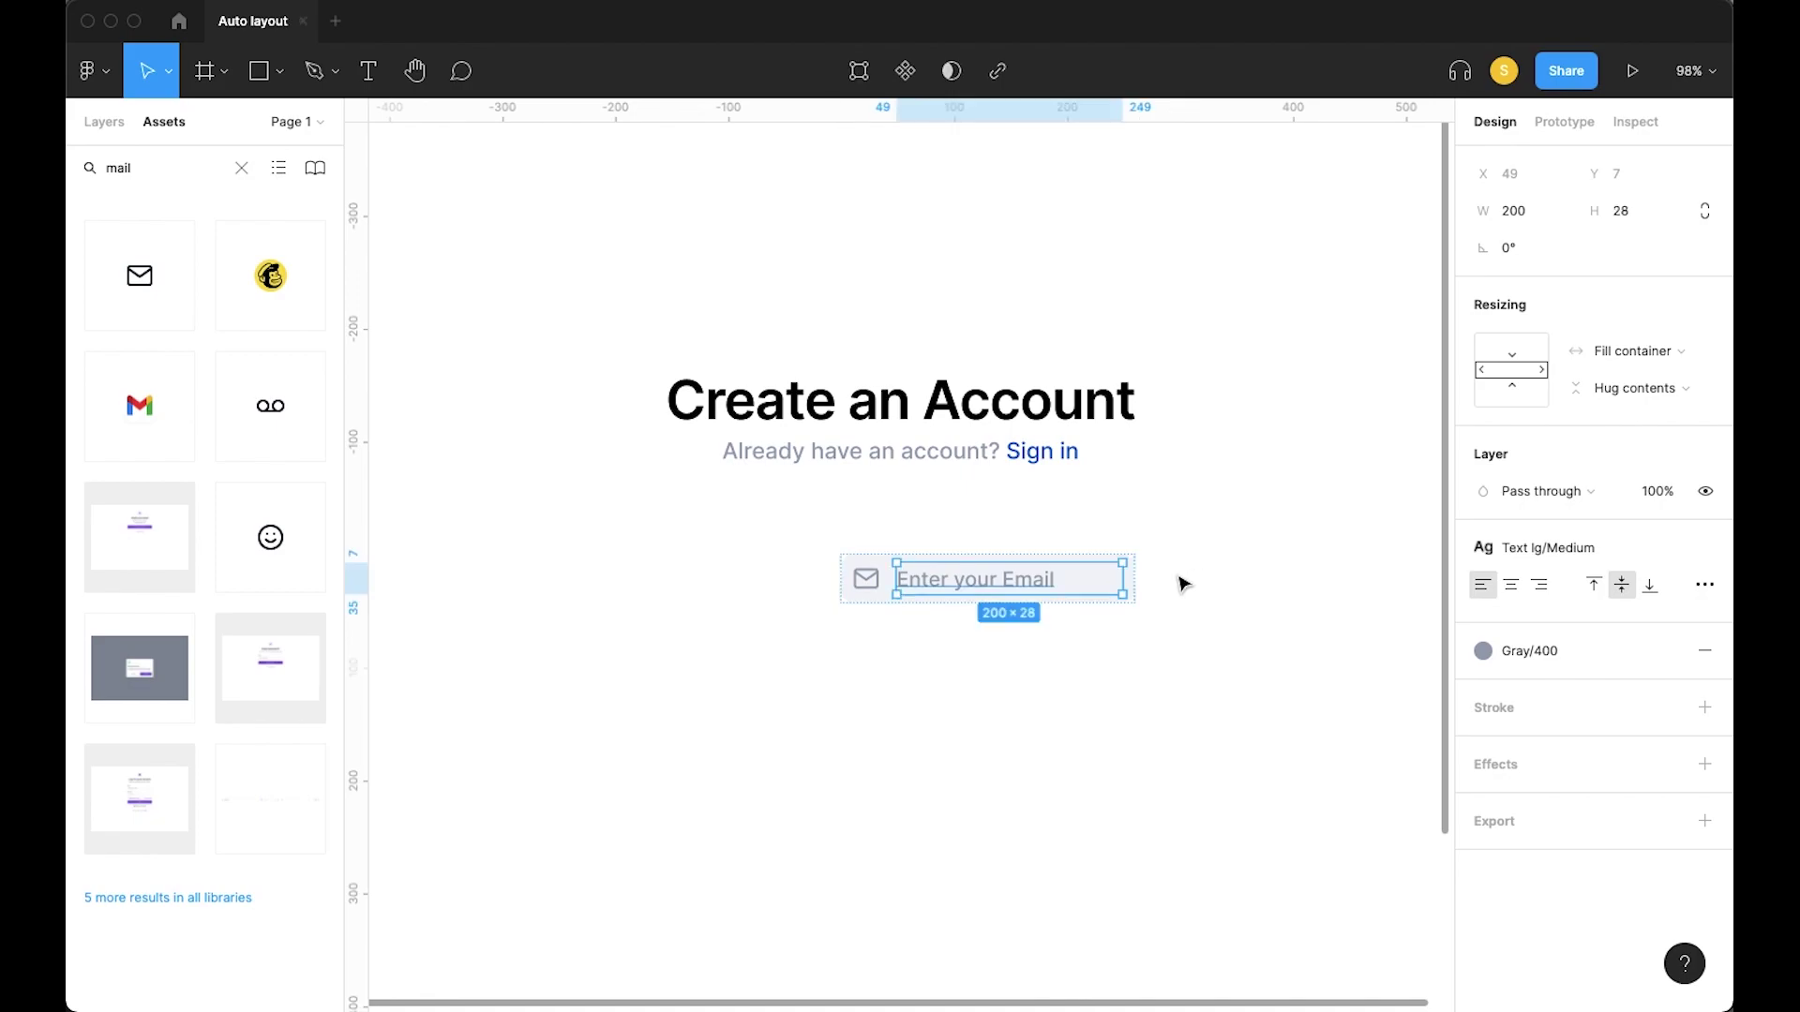
Move the email field to about X 370, Y 391, centred under the "Already have an account? Sign in" line
click(1030, 675)
drag(904, 574, 852, 554)
click(1144, 609)
click(931, 572)
click(1153, 594)
scroll(1153, 594, down, 3)
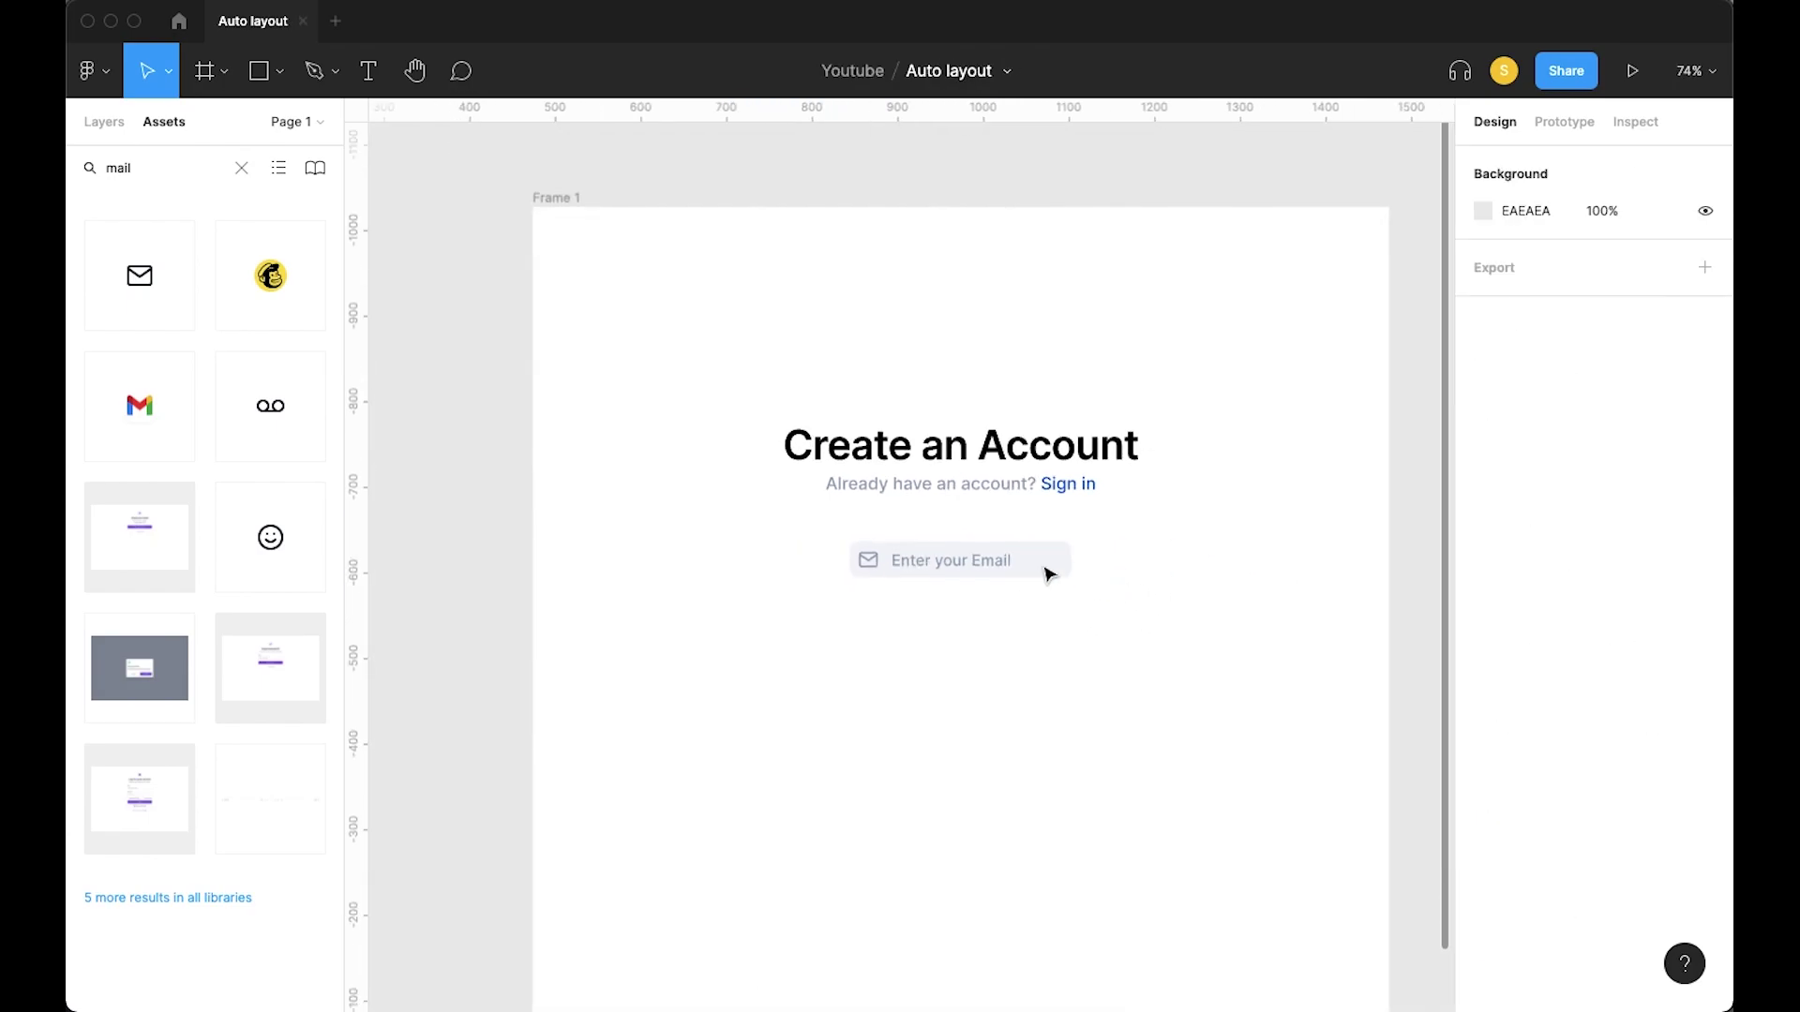
Stretch the email field's bottom edge to a height of about 50, keeping the field selected
click(1049, 571)
drag(997, 576, 997, 582)
click(1012, 618)
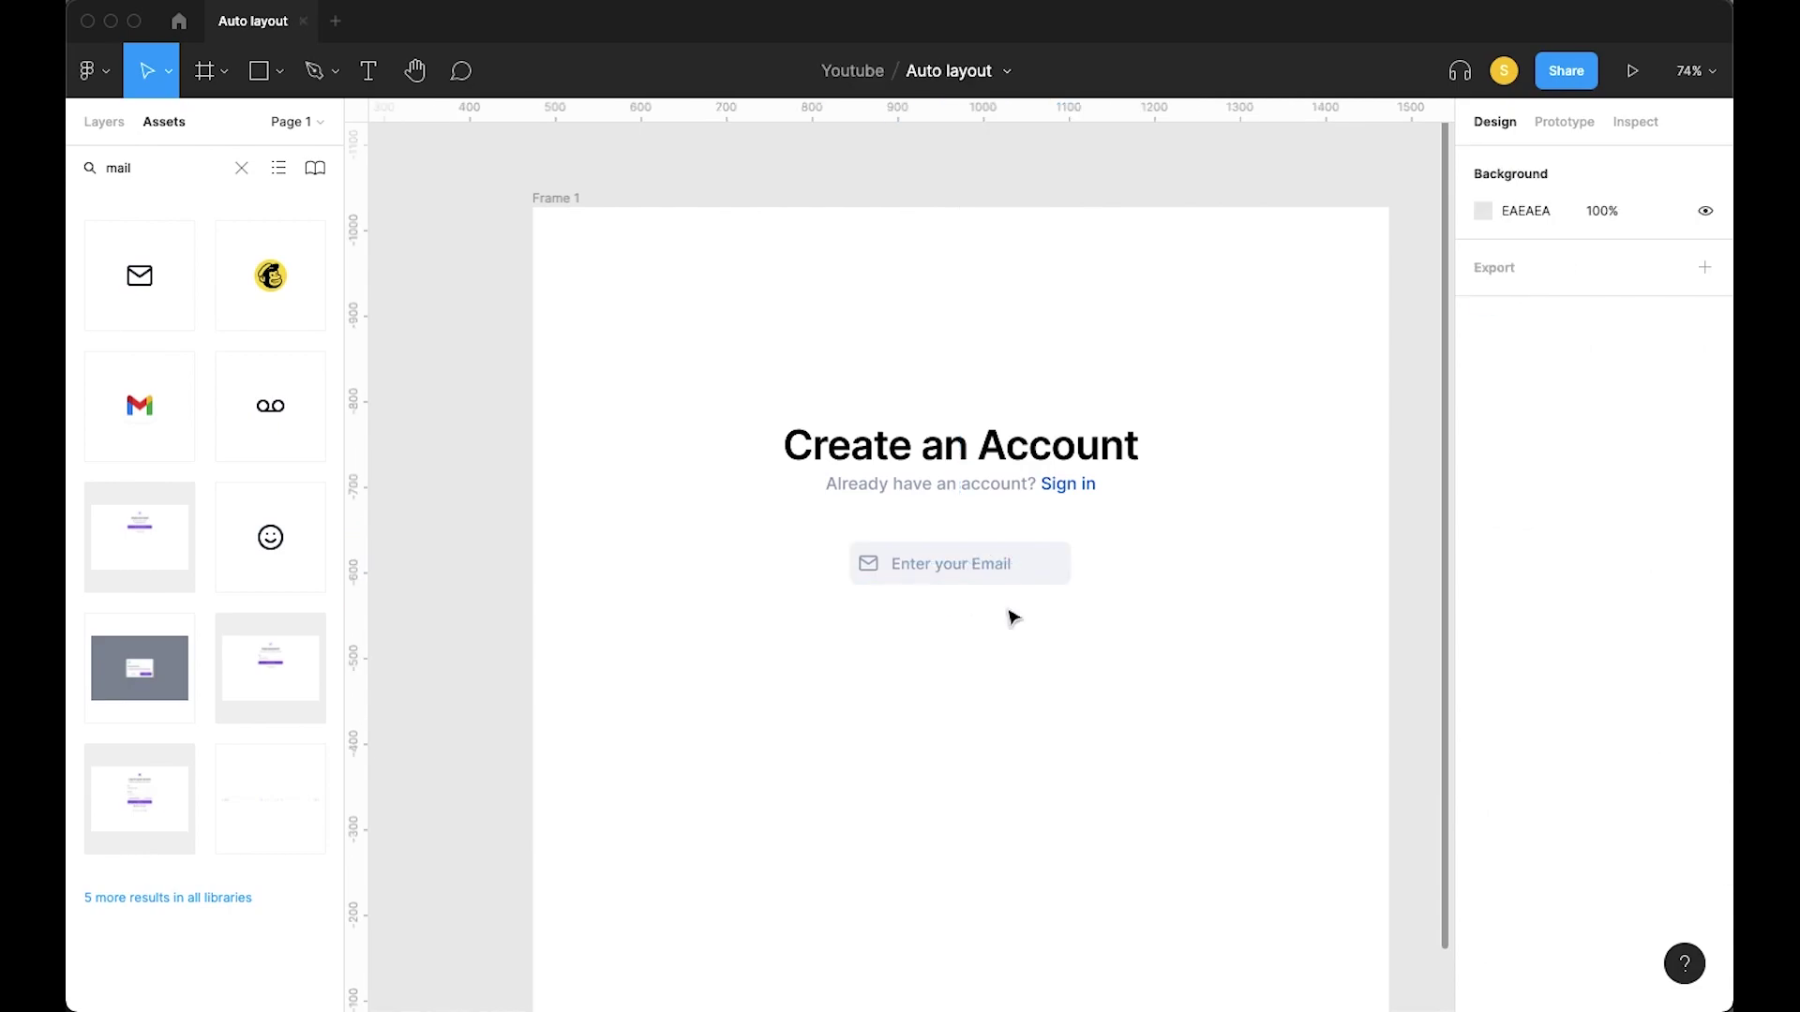
scroll(1012, 618, up, 5)
click(947, 532)
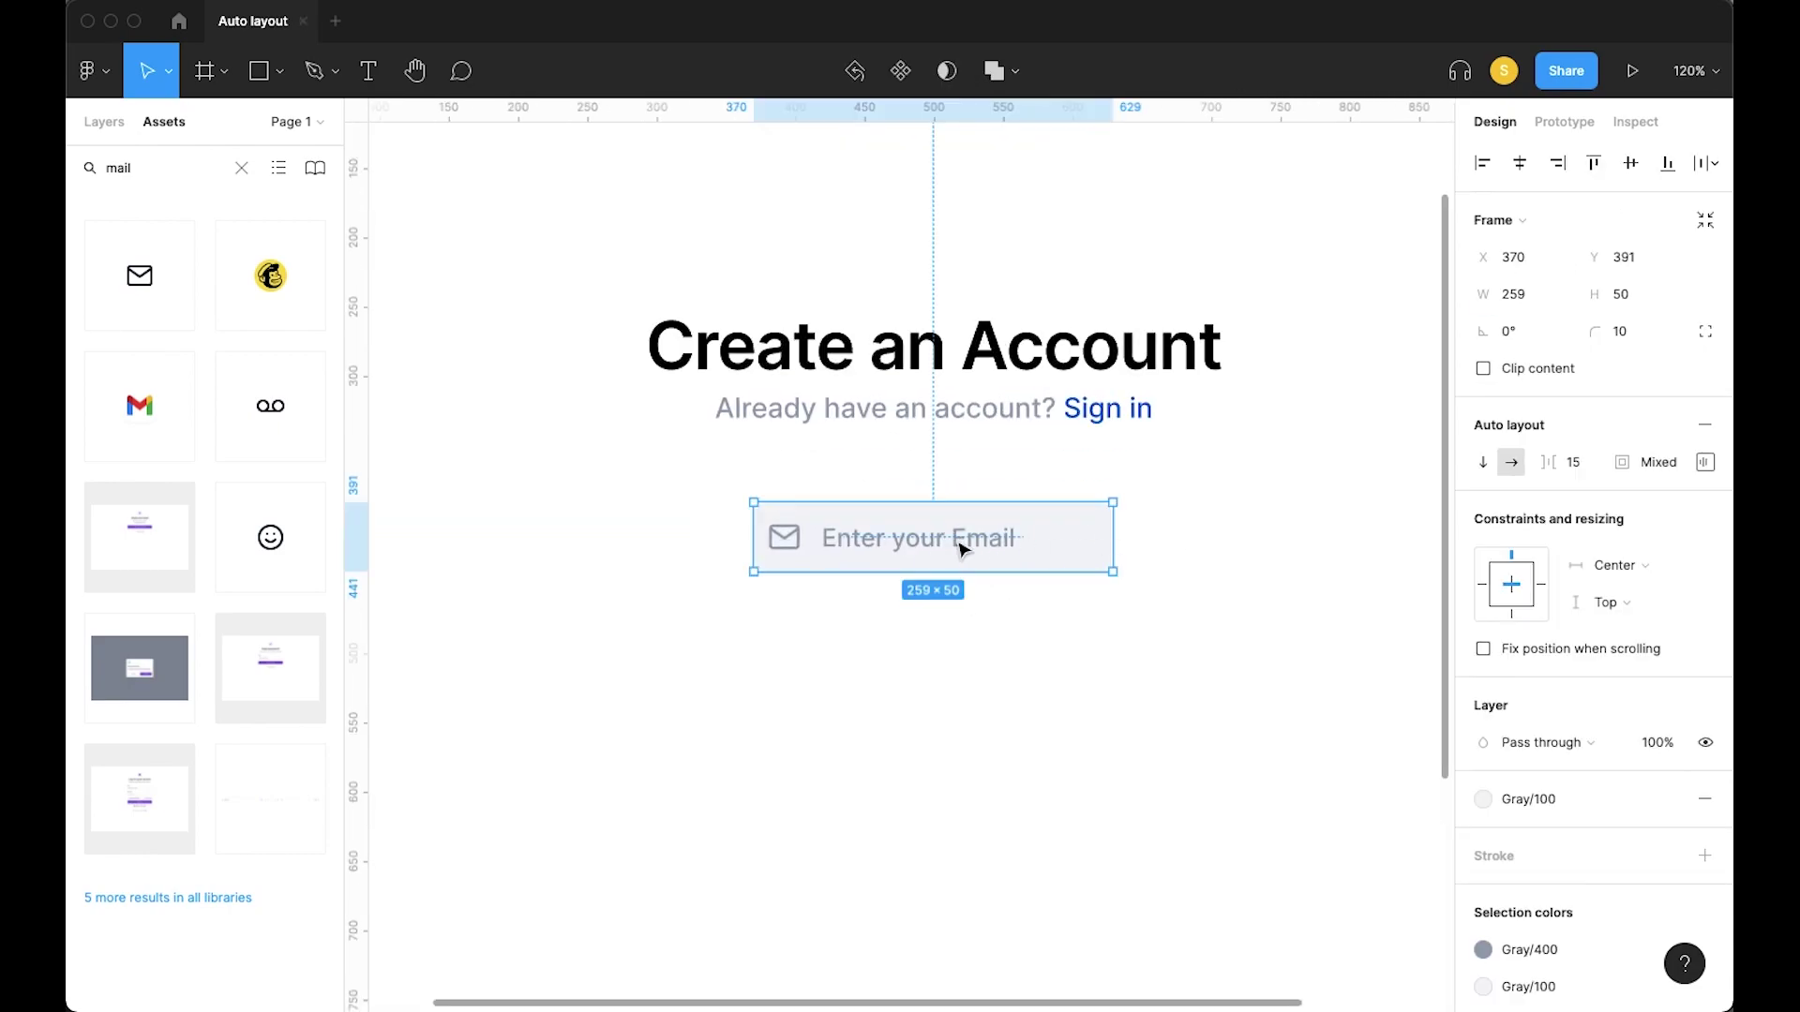
Paste "Enter your Email" three times after the placeholder text to test the manually stretched field
click(962, 549)
key(Return)
key(Right)
key(ctrl+v)
key(ctrl+v)
key(ctrl+v)
Undo the pasted text in the stretched field, then leave text editing and deselect everything
key(ctrl+z)
key(ctrl+z)
key(ctrl+z)
key(ctrl+z)
key(ctrl+z)
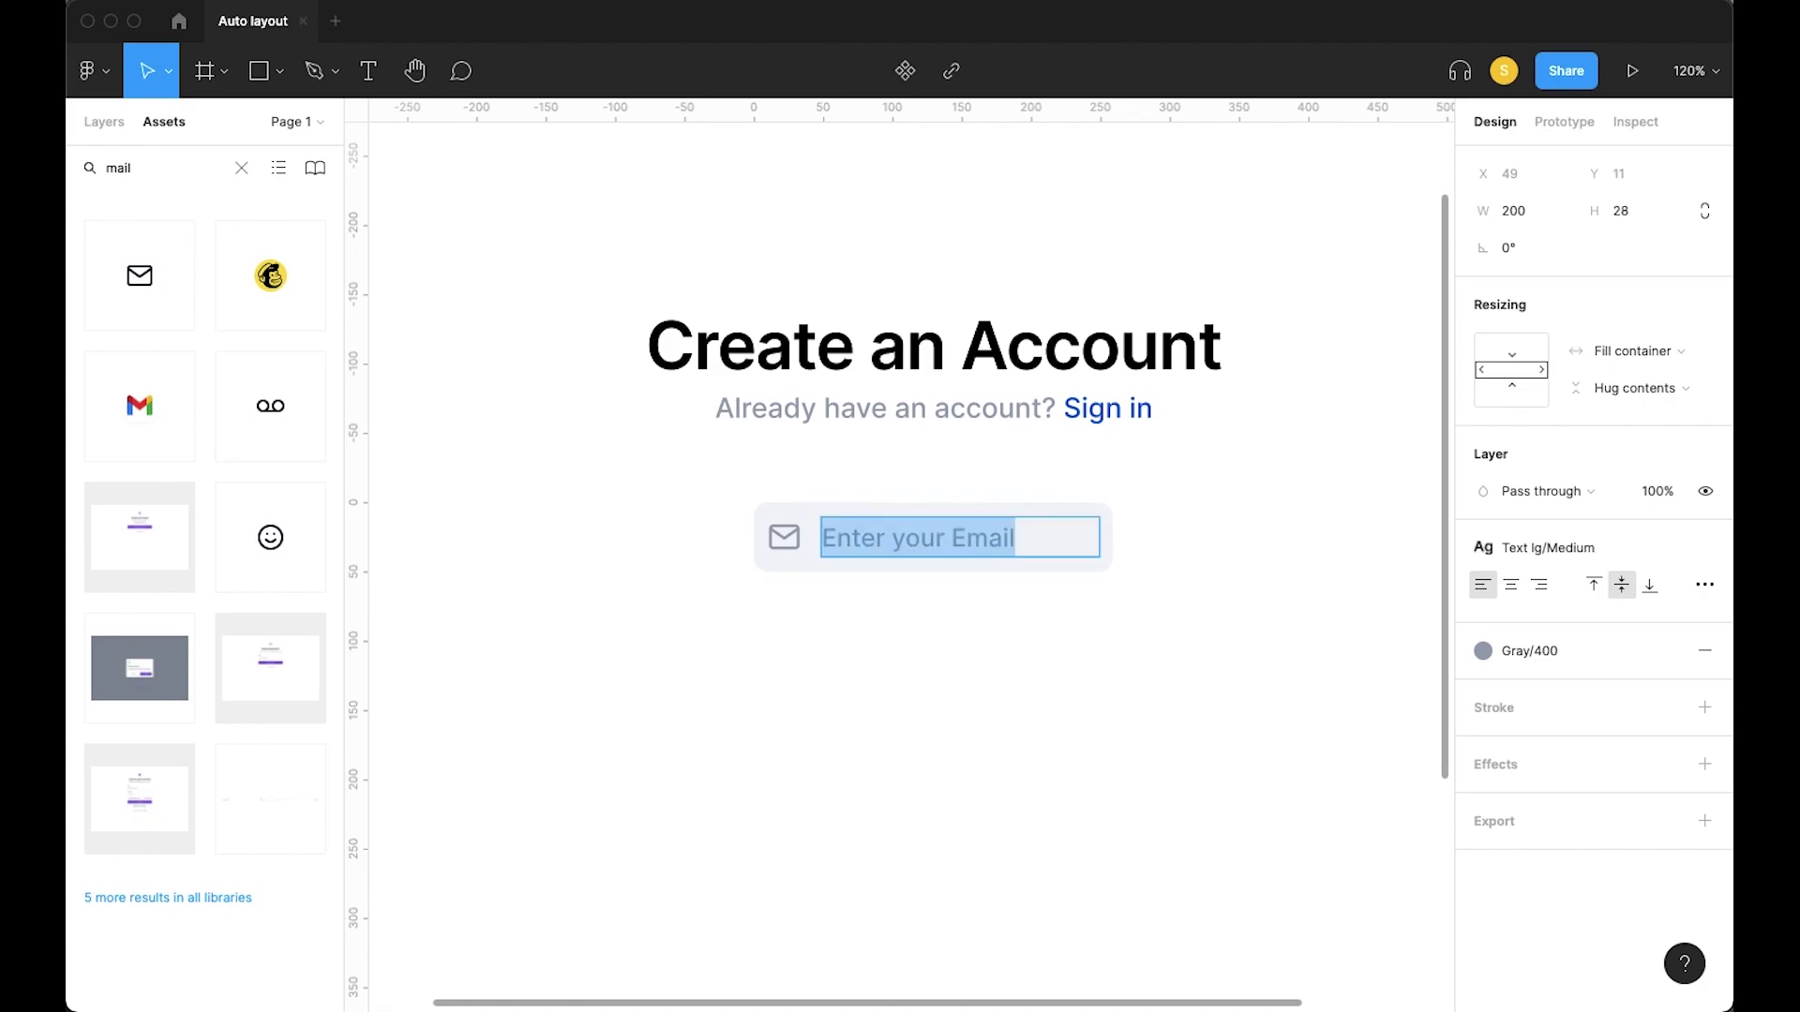
key(Escape)
key(Escape)
key(Escape)
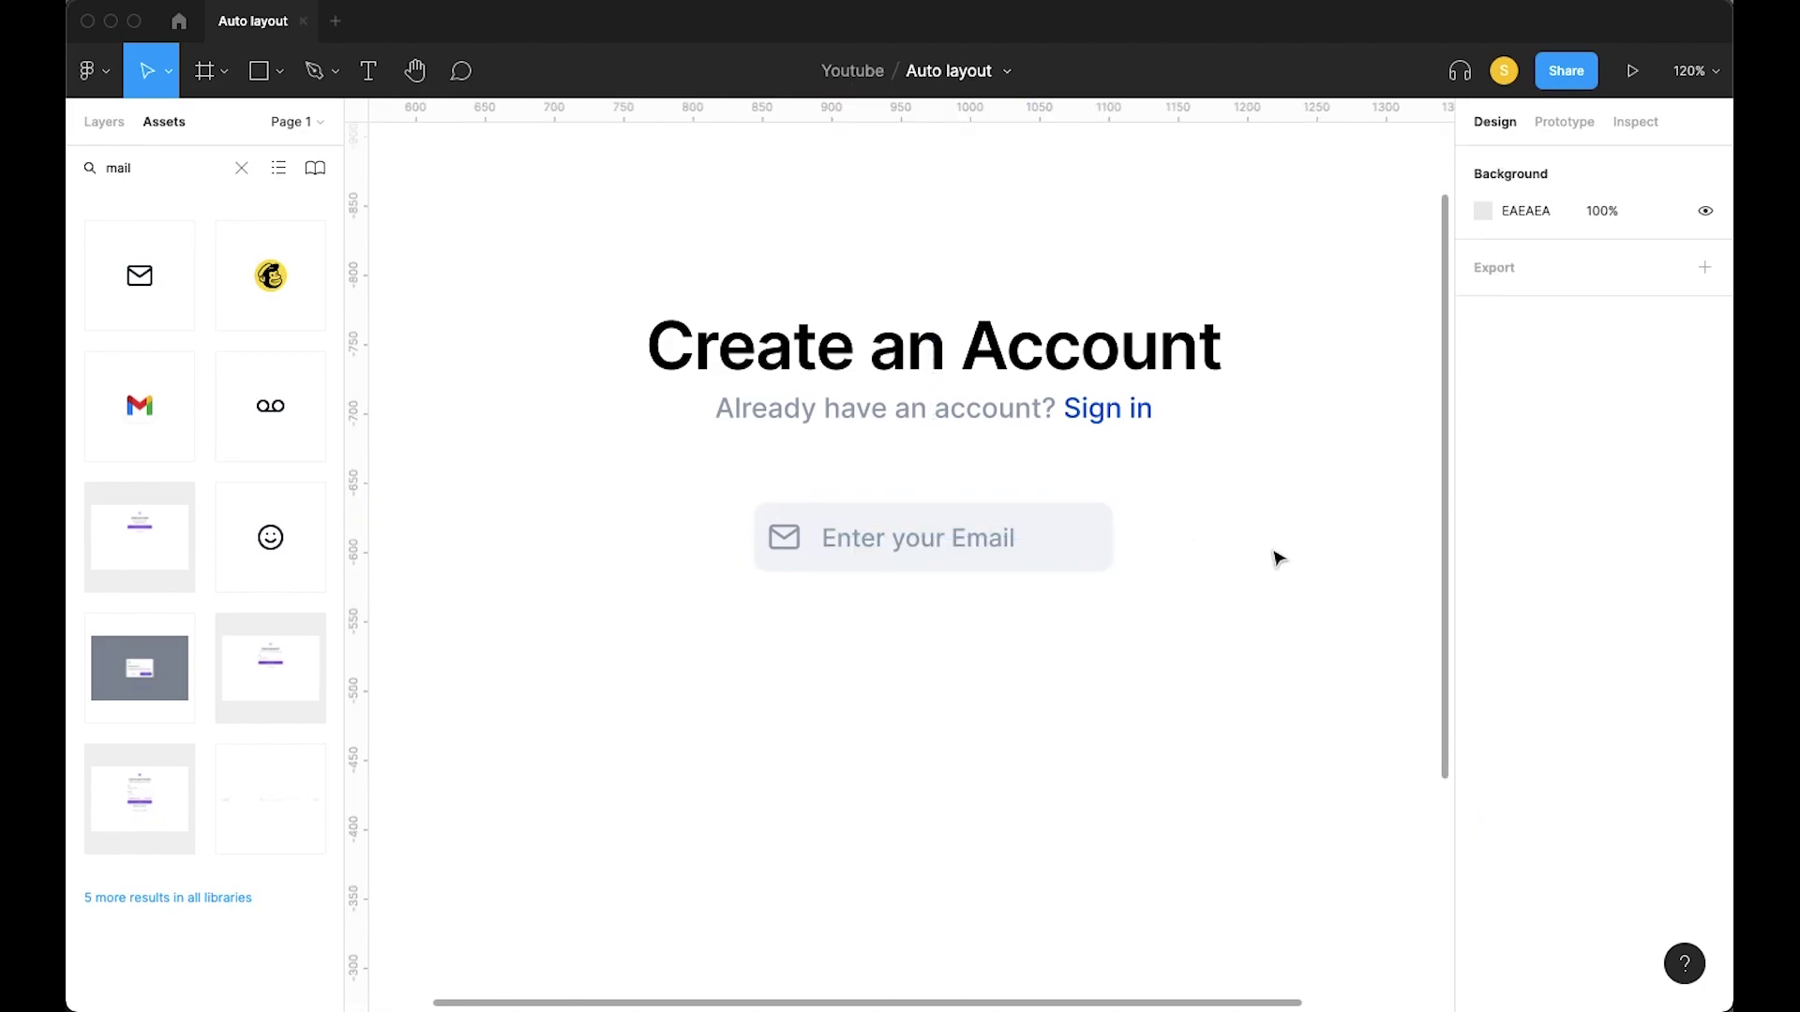
Undo the manual height stretch of the email field
key(ctrl+z)
key(ctrl+z)
click(1093, 607)
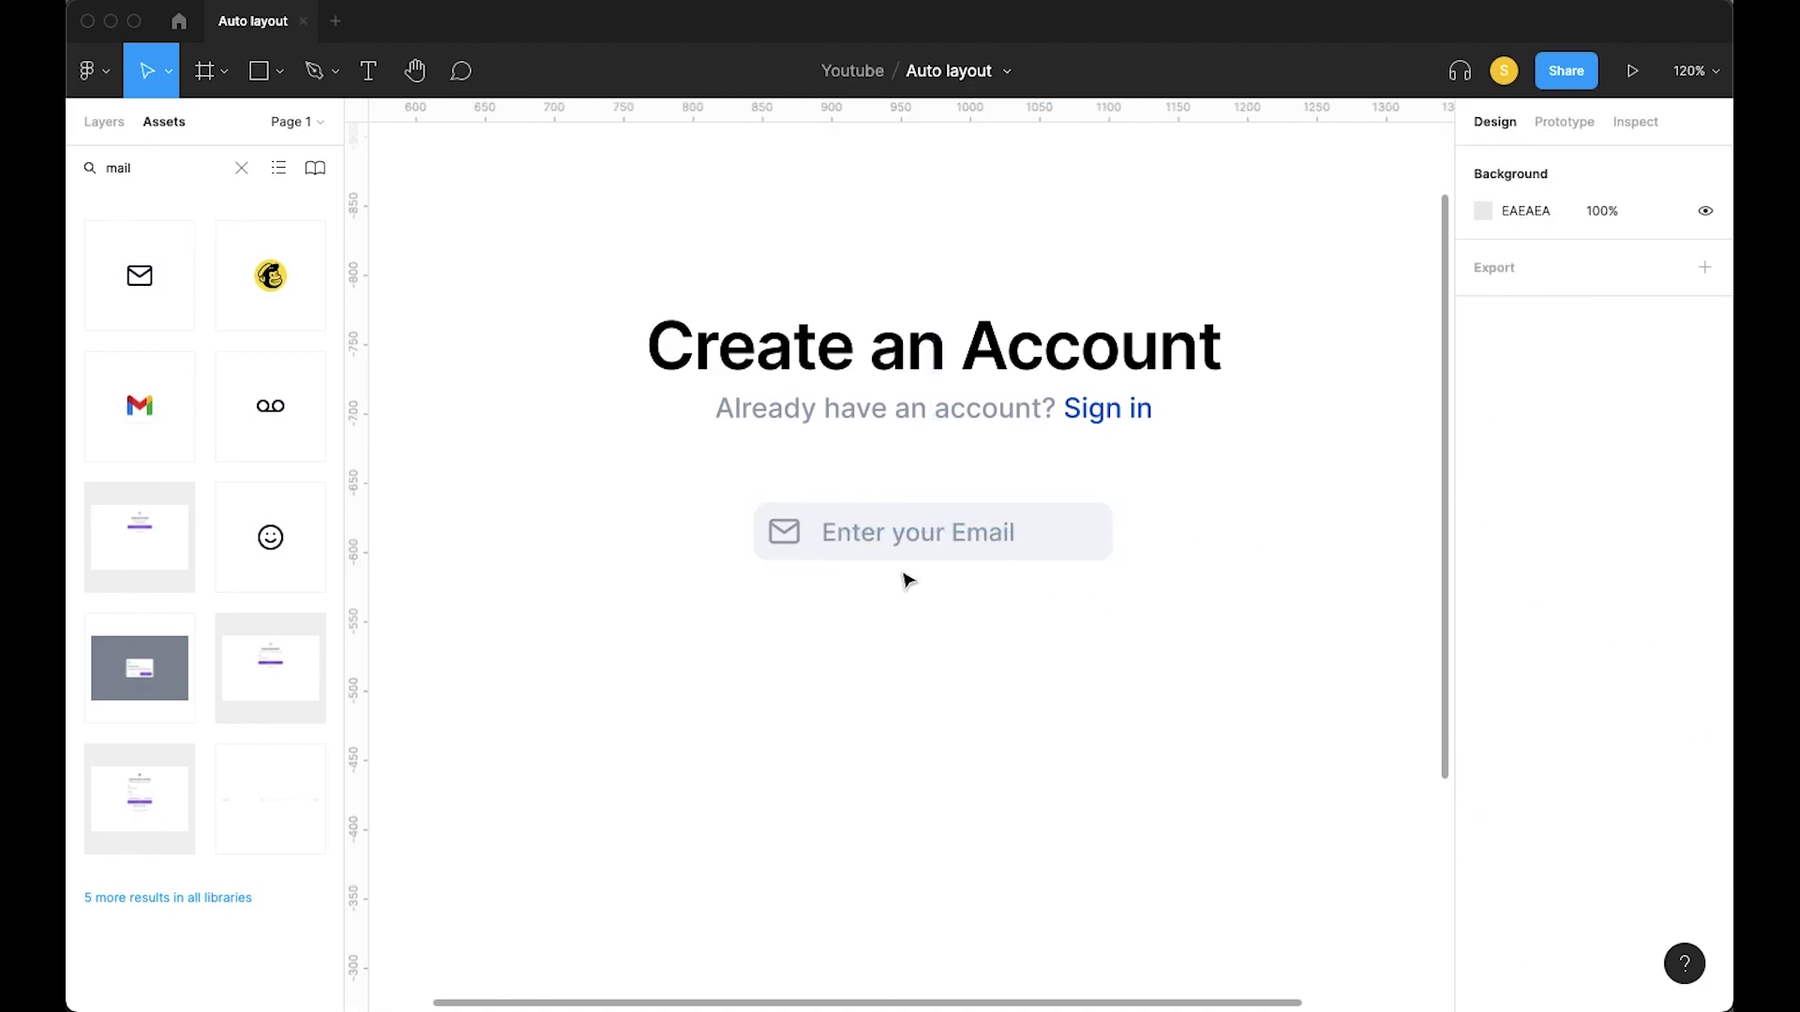
Set the email field's top and bottom padding to 10 each
click(1105, 532)
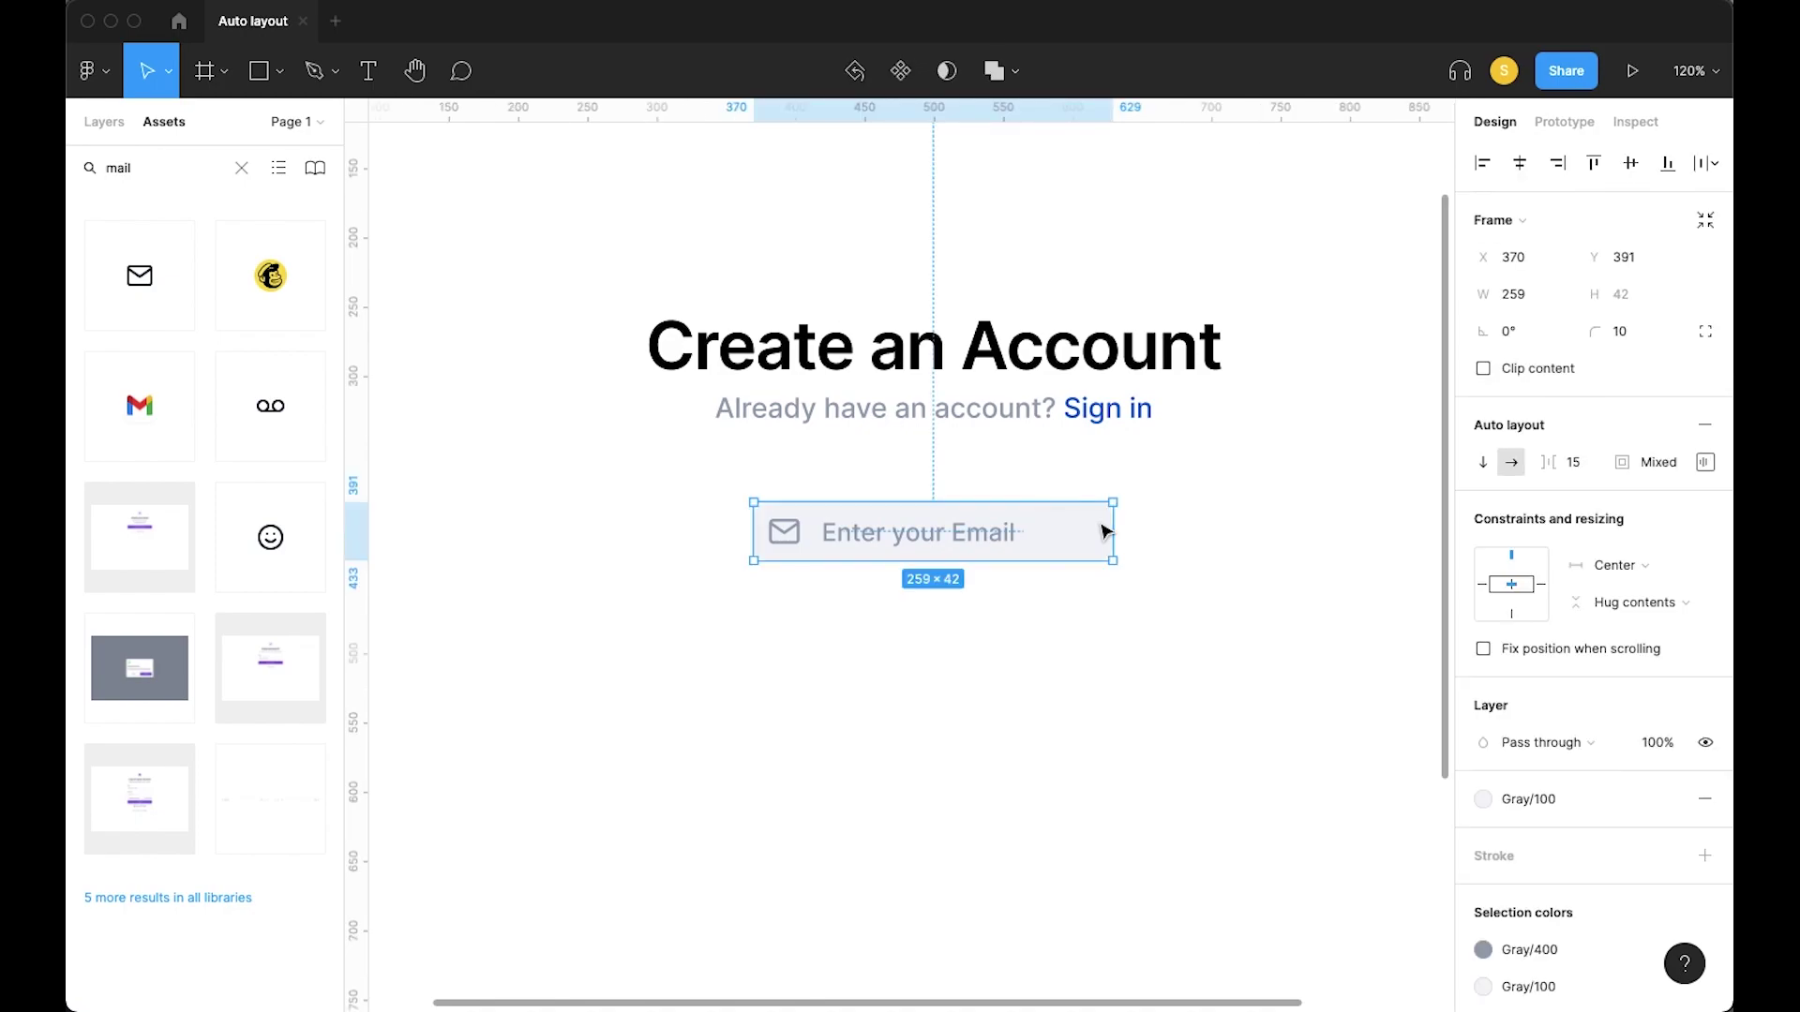
click(1705, 462)
text(10)
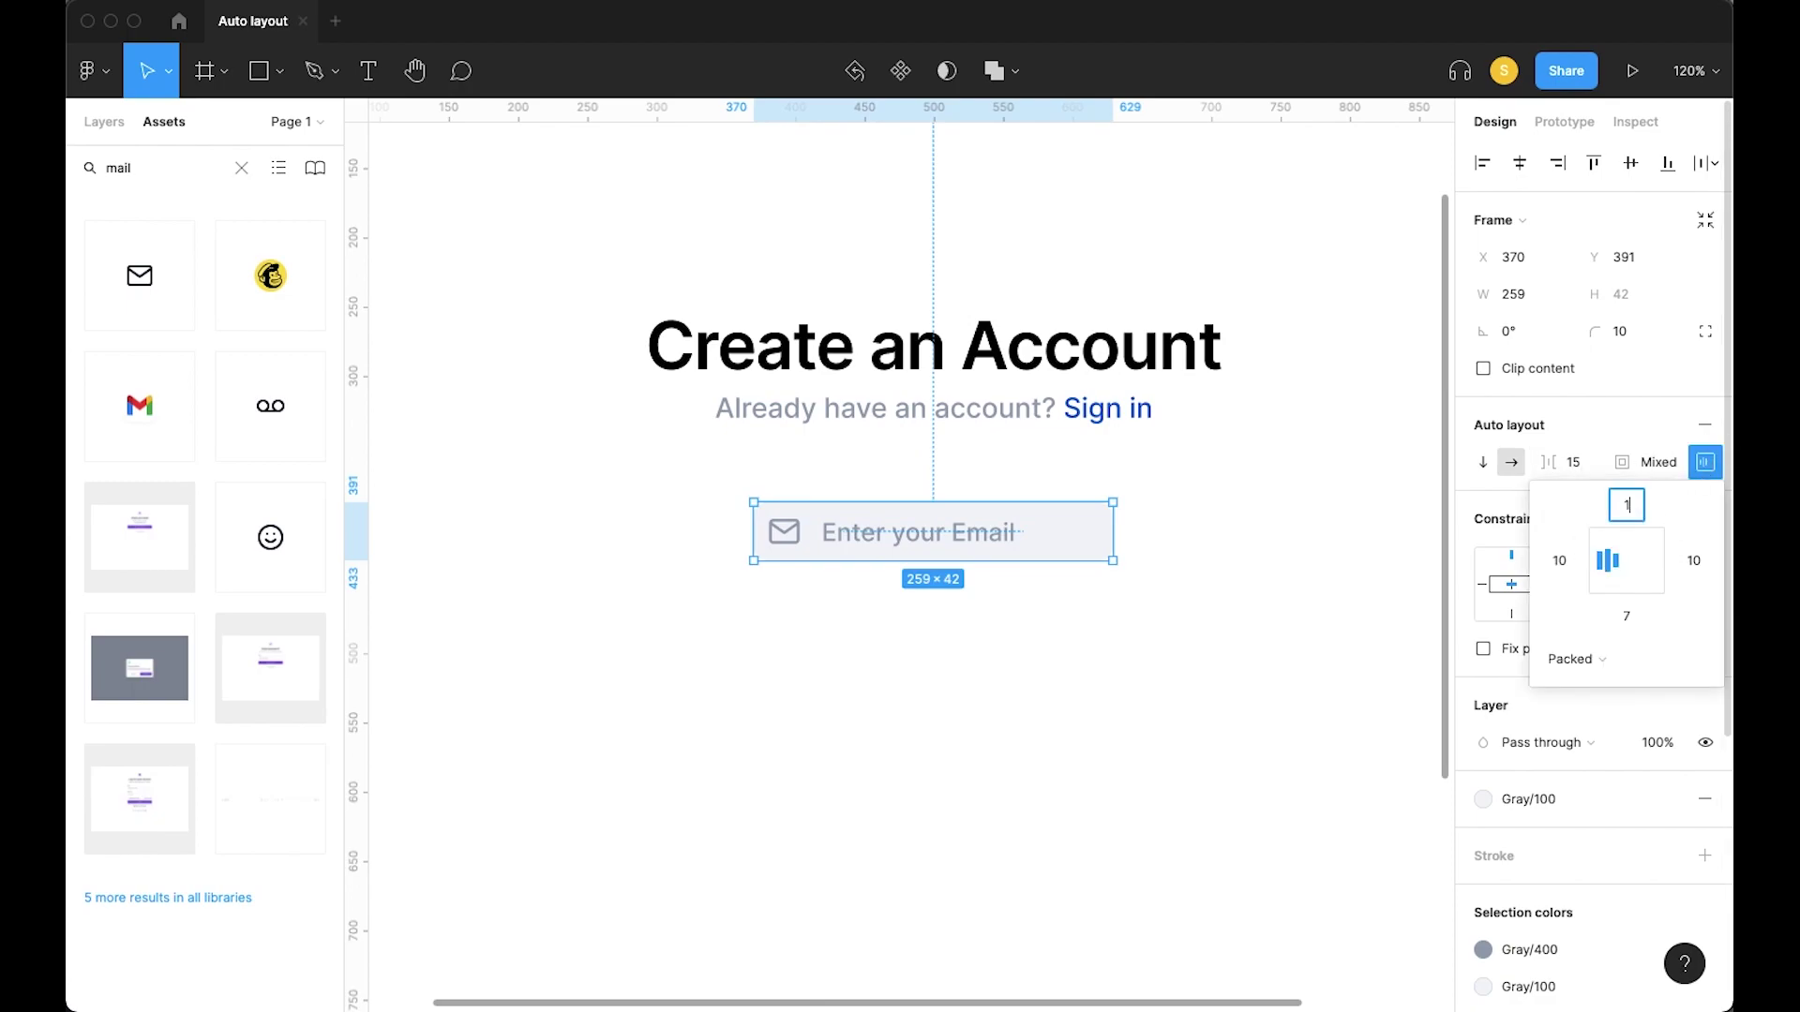
key(Return)
click(1629, 616)
text(10)
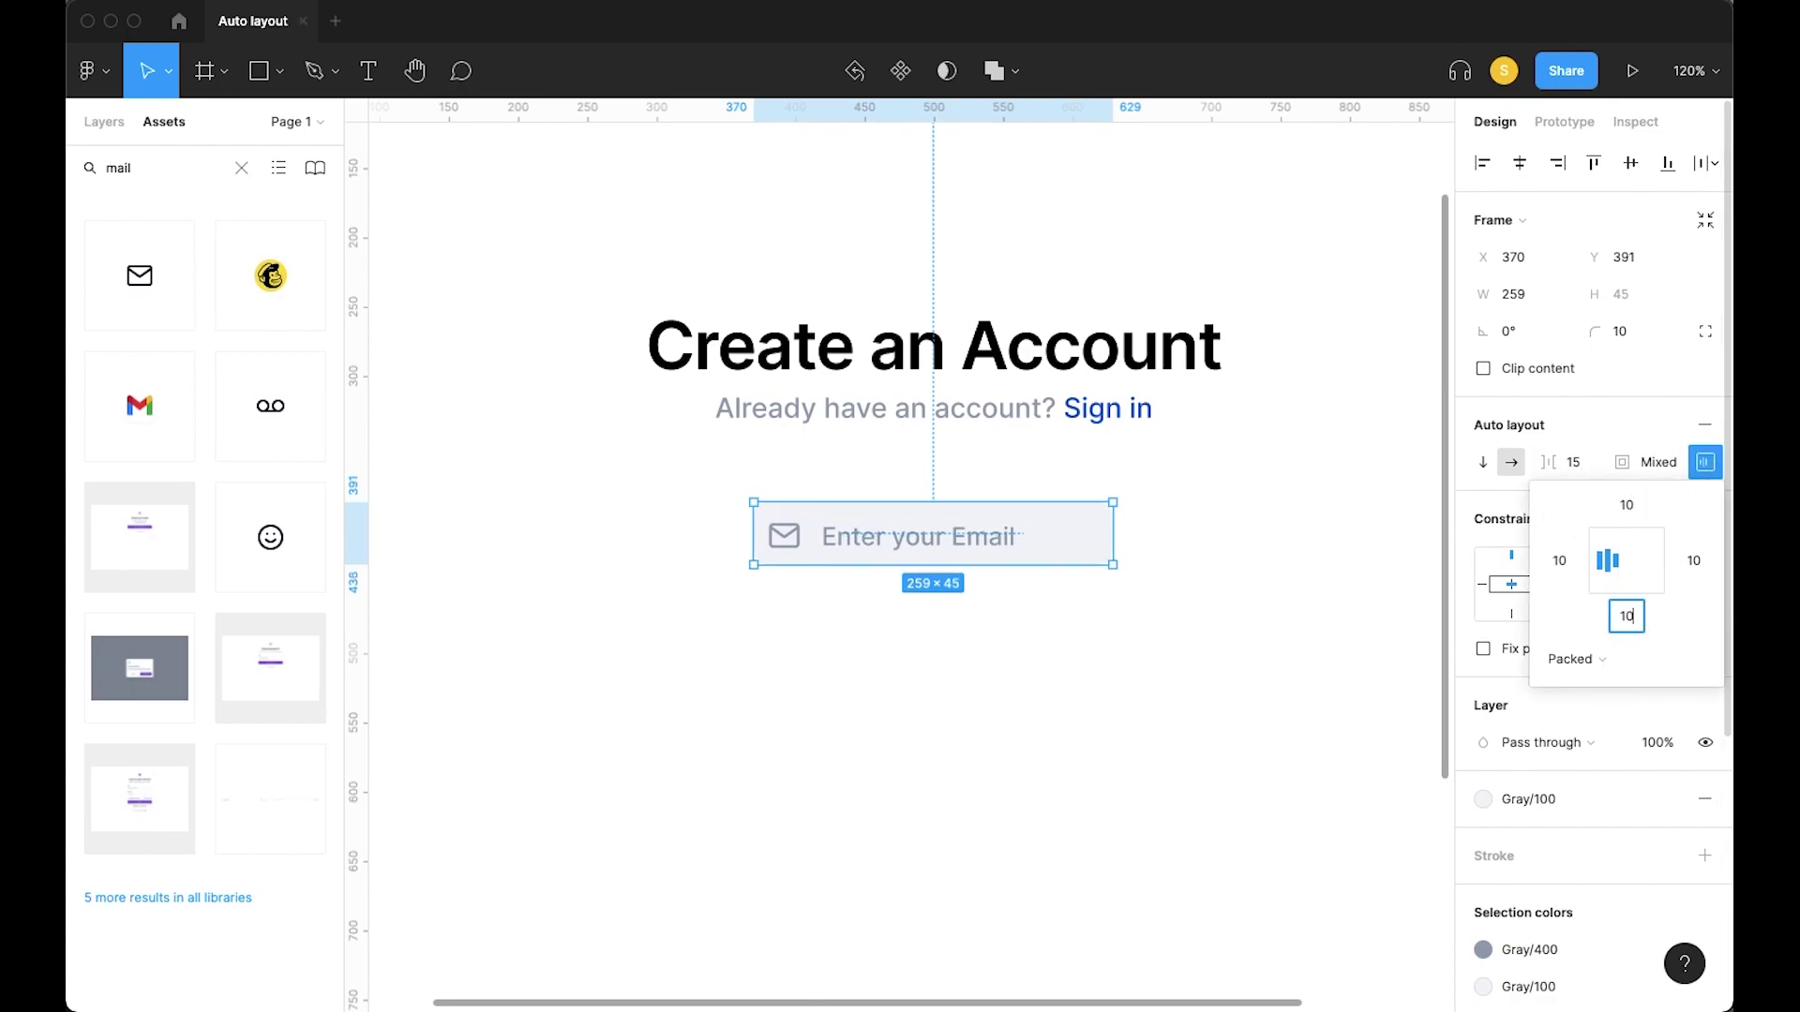
click(1349, 683)
Copy the placeholder text and paste it repeatedly after itself to test how the field with 10 padding all round grows
double_click(919, 538)
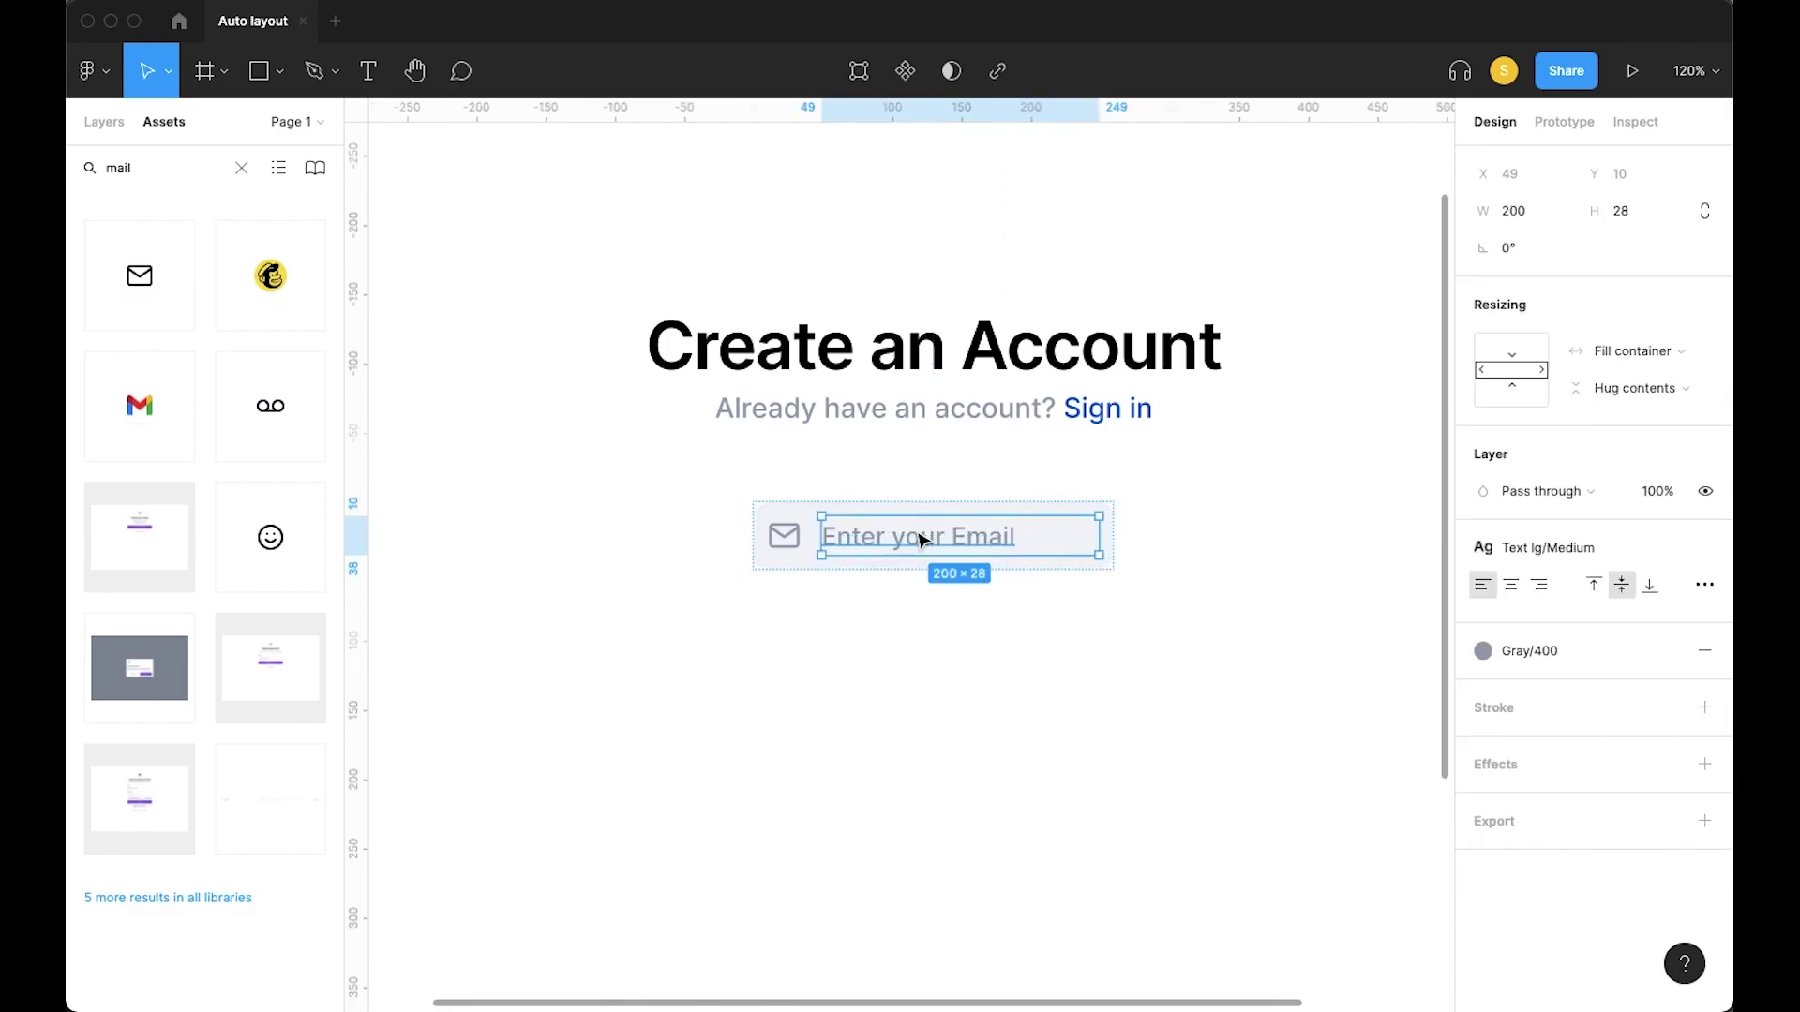
key(Return)
key(ctrl+c)
key(Right)
key(ctrl+v)
key(ctrl+v)
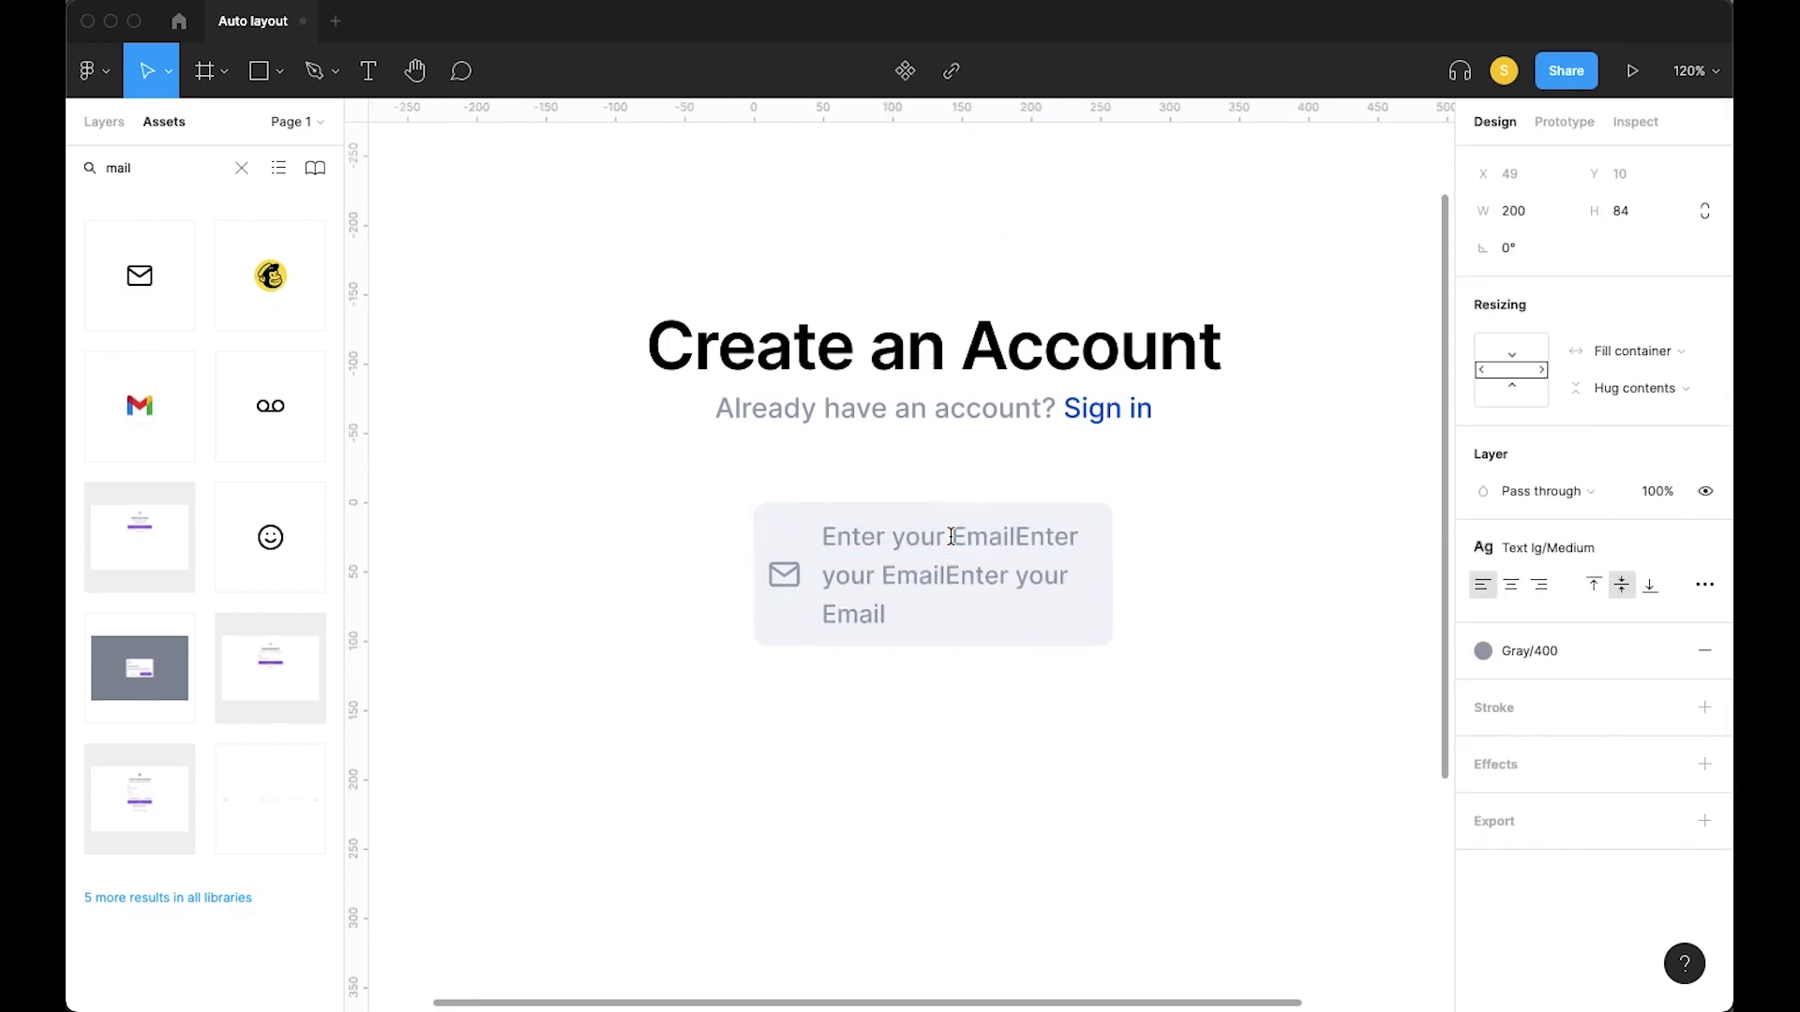
key(ctrl+v)
key(ctrl+v)
key(ctrl+v)
Undo the repeated pastes in the field with uniform 10 padding and exit the placeholder's text editing
key(ctrl+z)
key(ctrl+z)
key(ctrl+z)
key(ctrl+z)
key(ctrl+z)
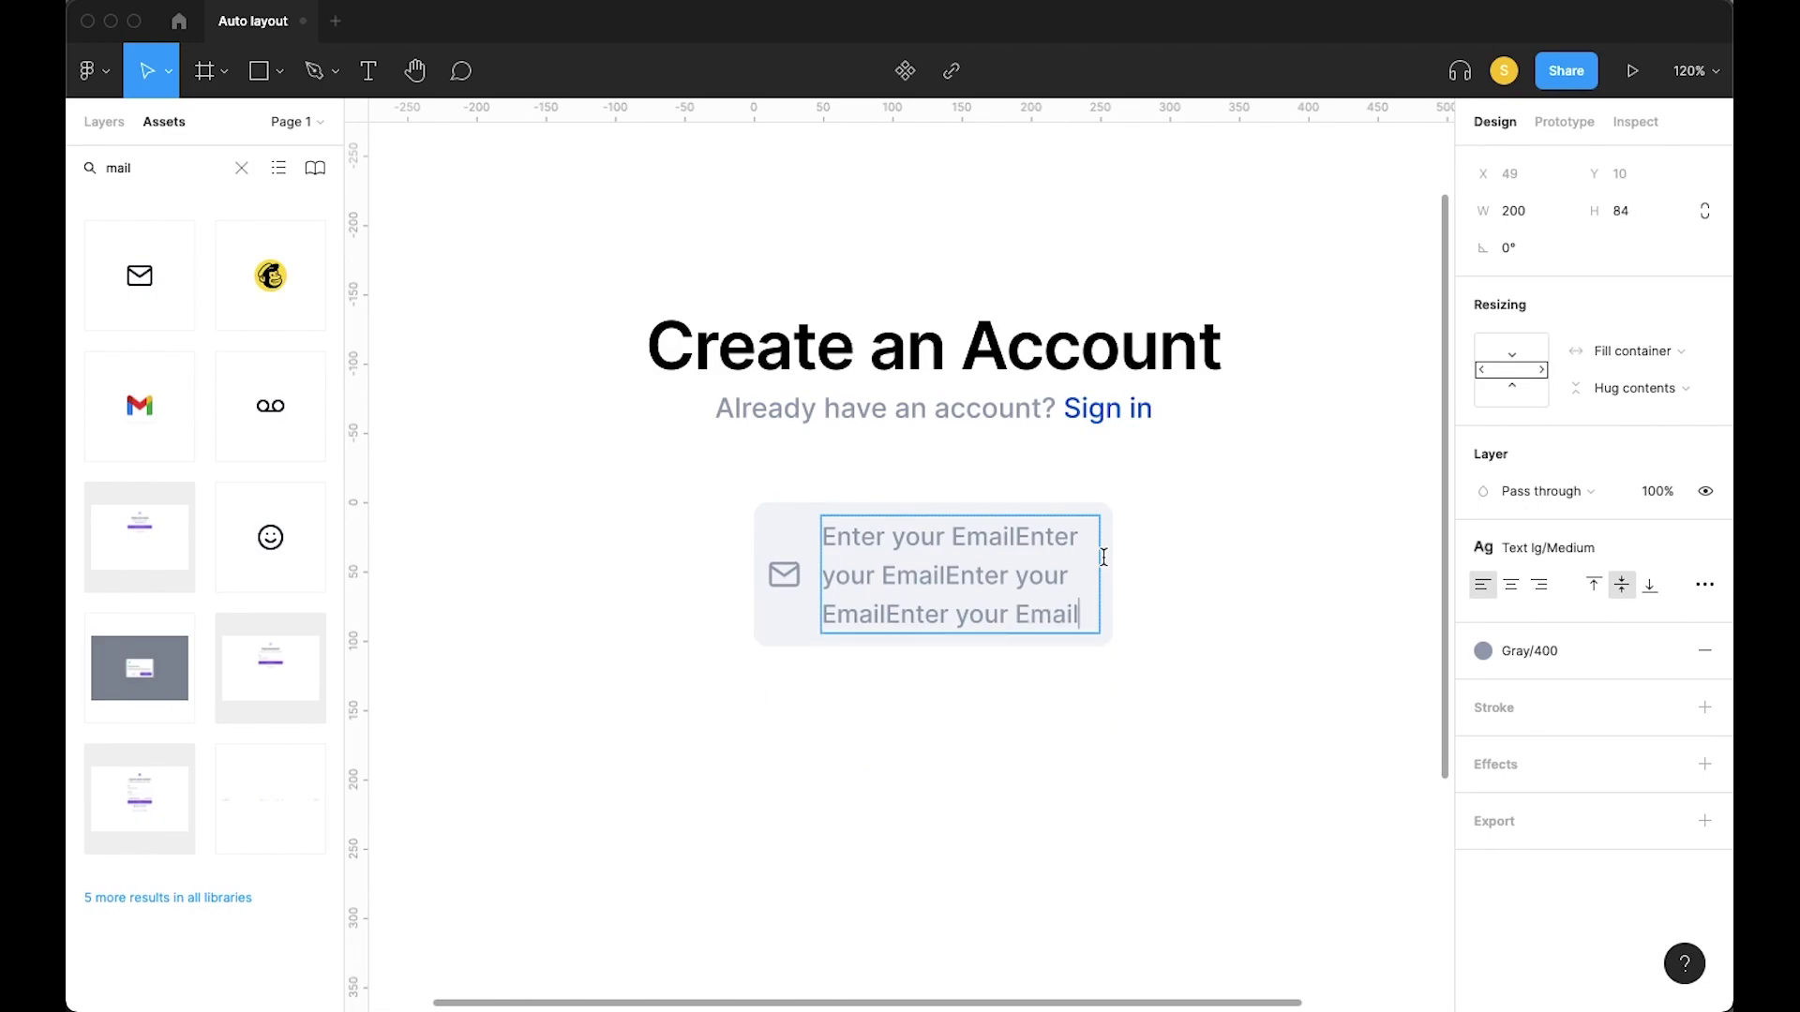
key(ctrl+a)
key(Escape)
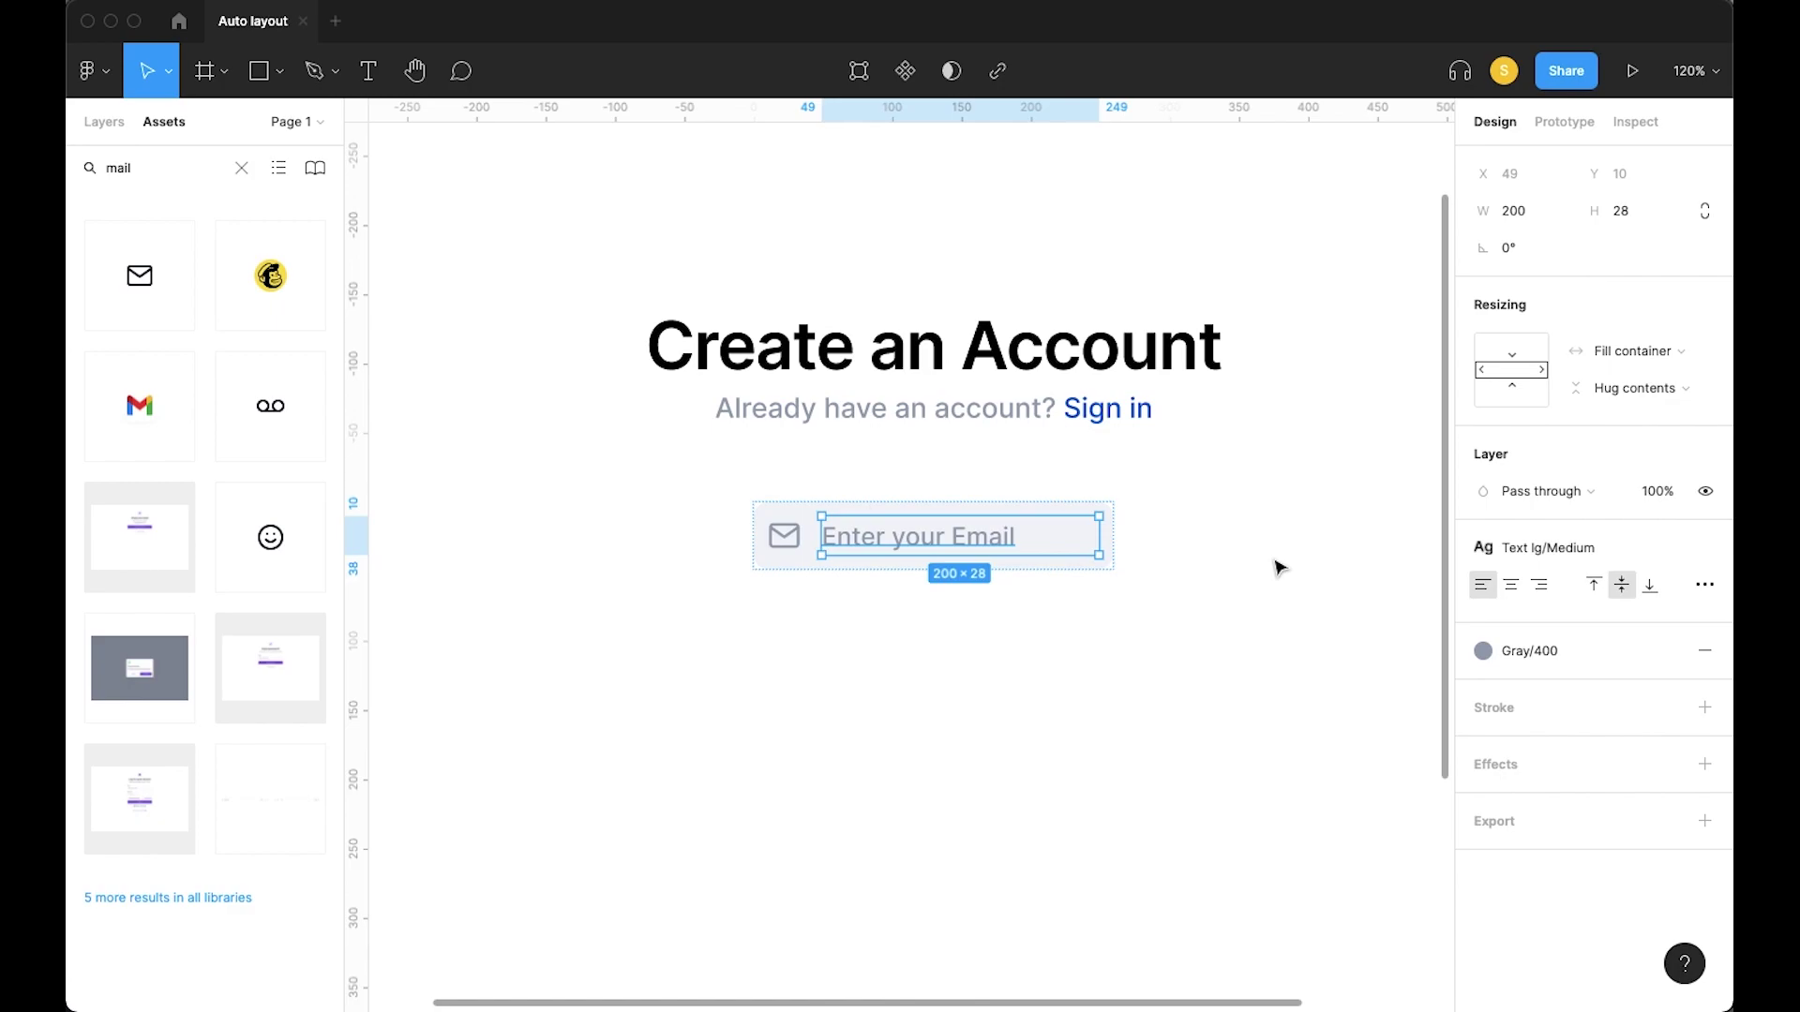
Stretch the email field's bottom edge to a height of about 60, and check its padding values
click(1279, 567)
click(848, 561)
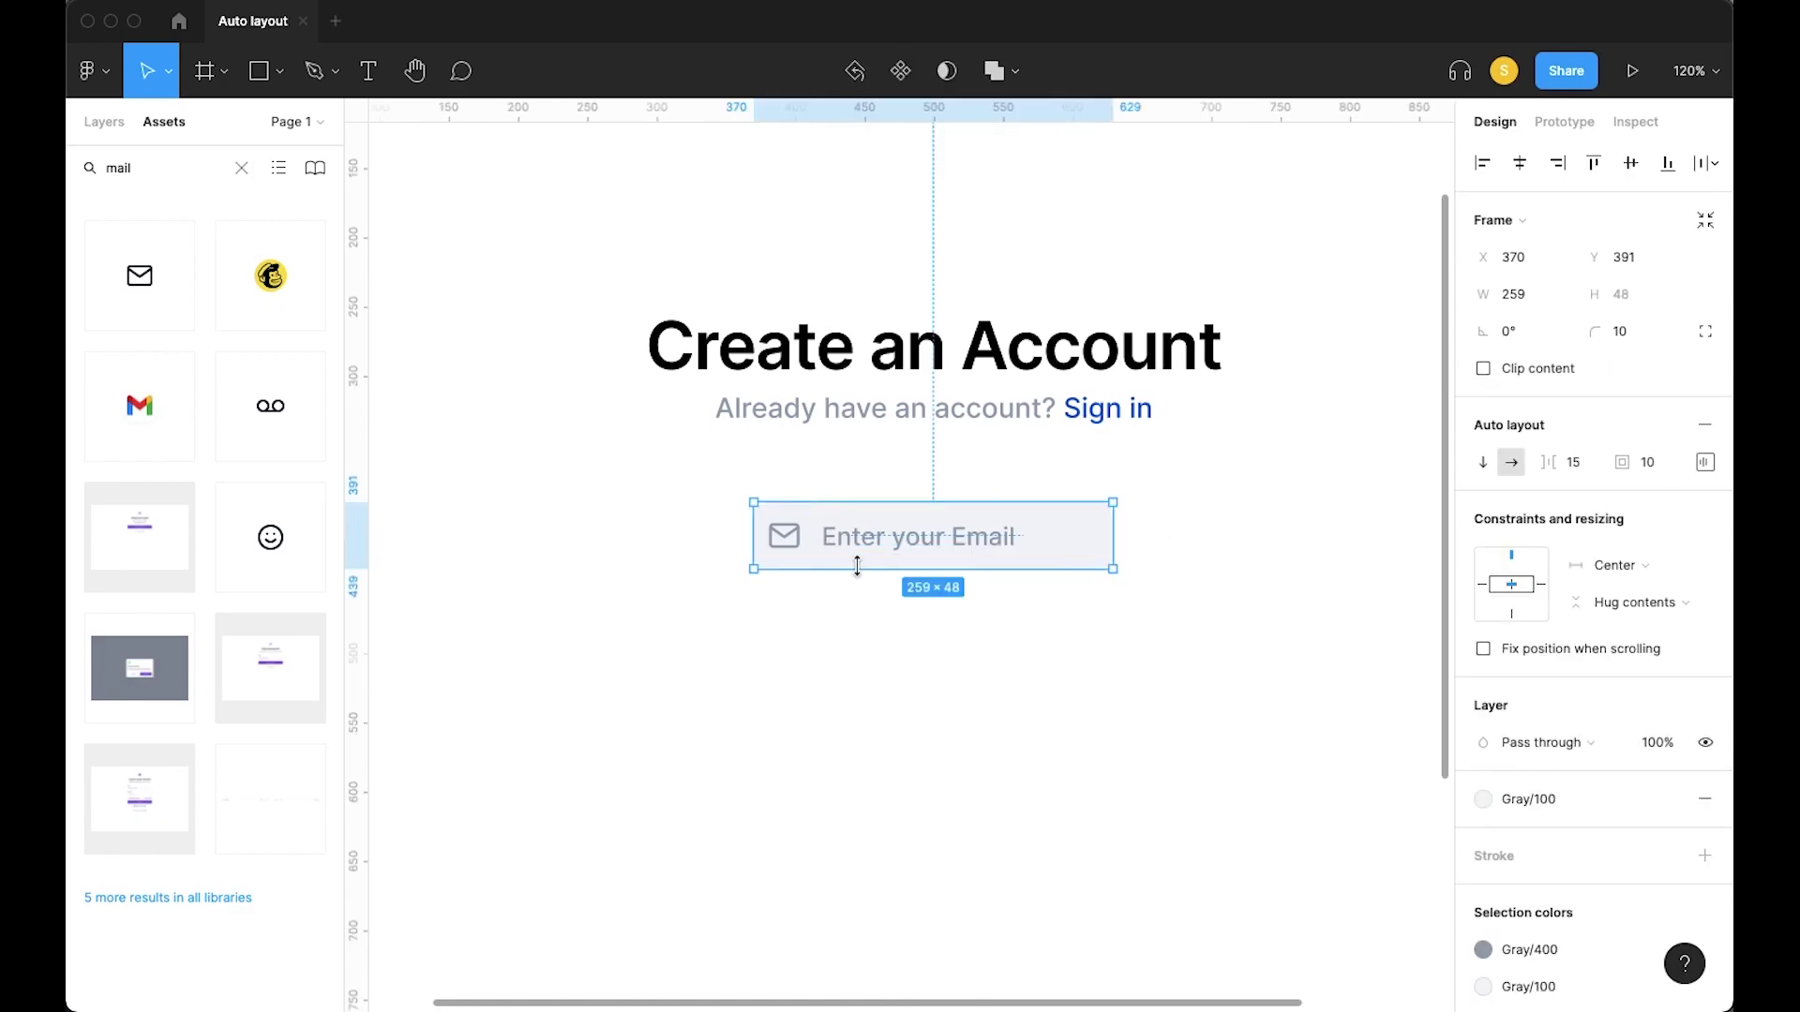
drag(856, 563, 852, 587)
click(1256, 587)
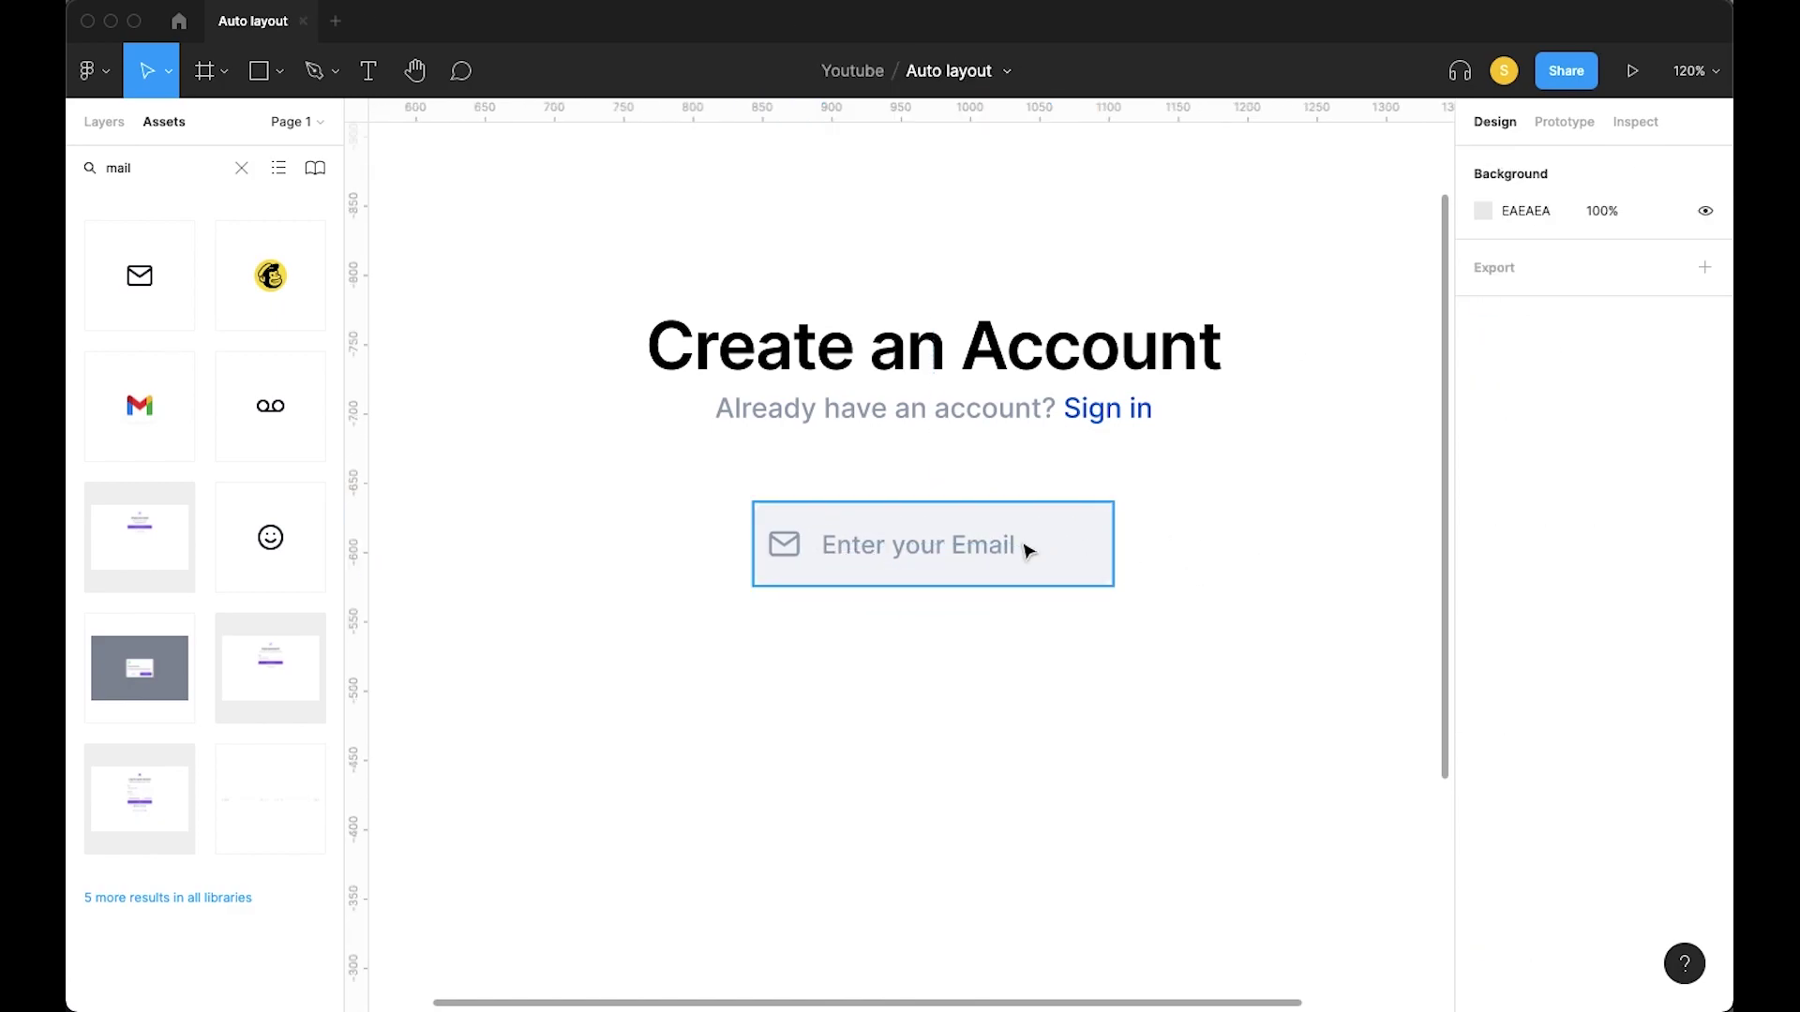
click(942, 534)
click(1705, 463)
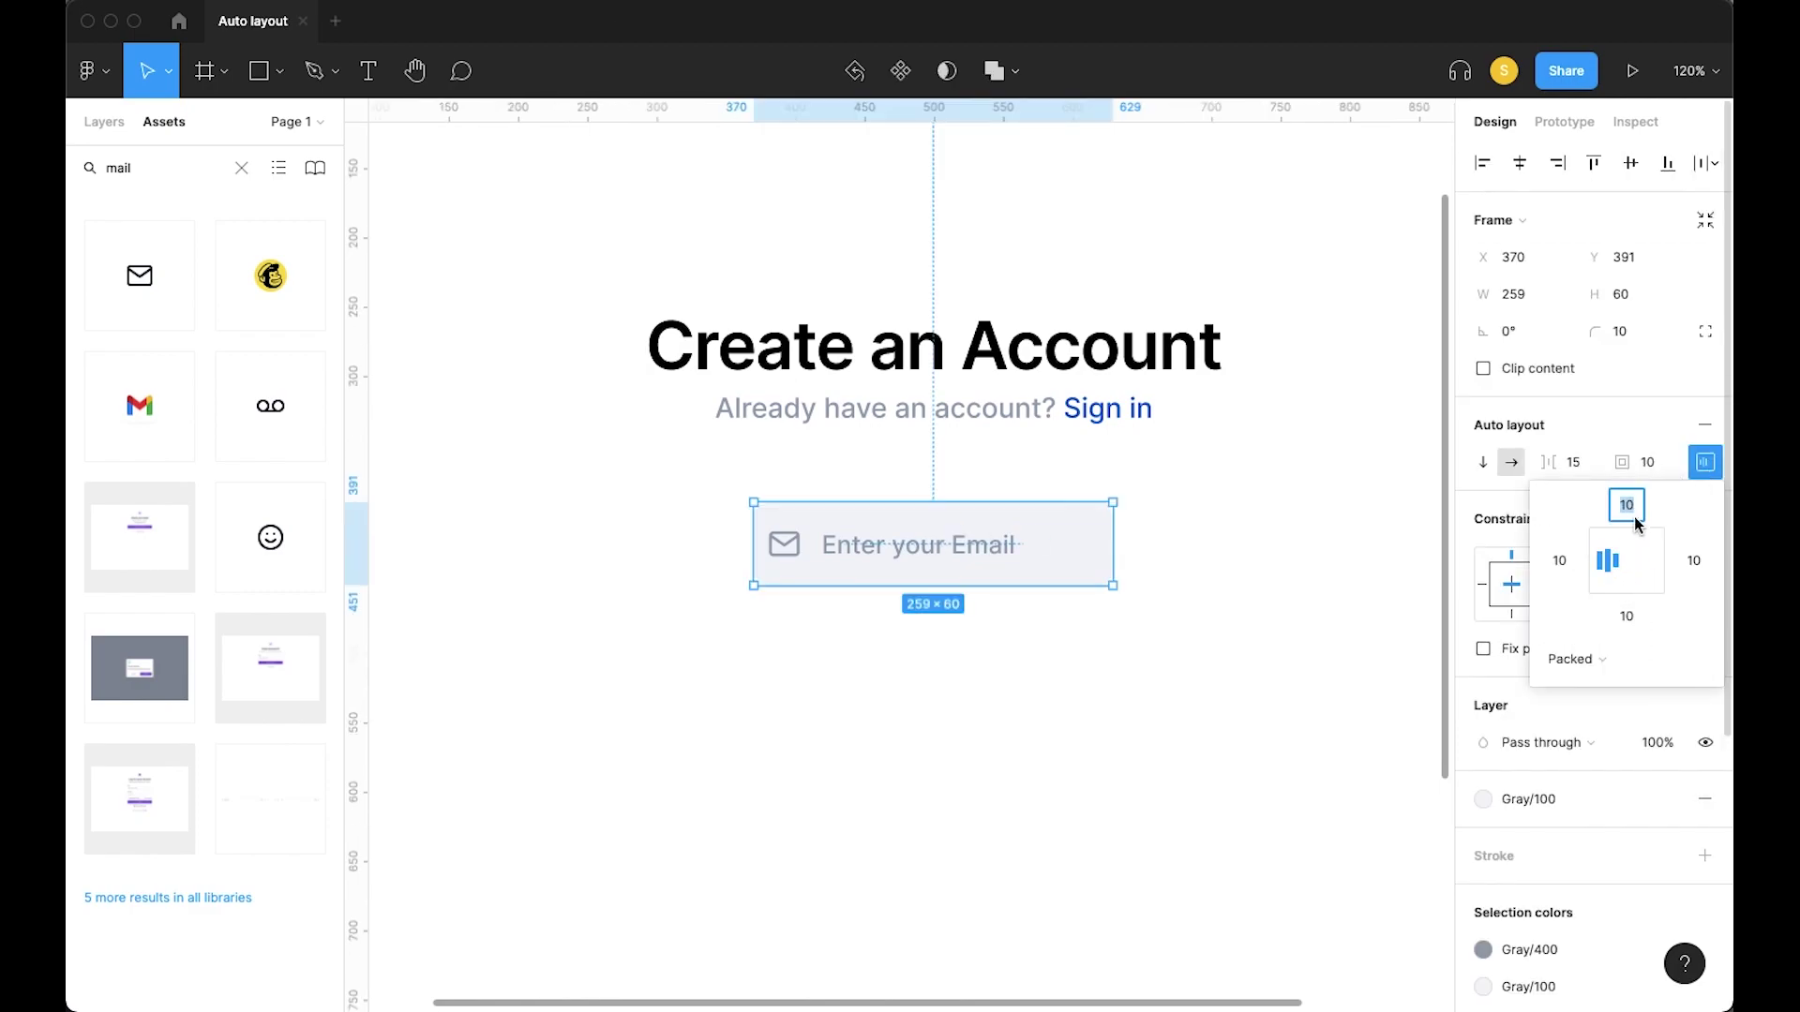
key(Escape)
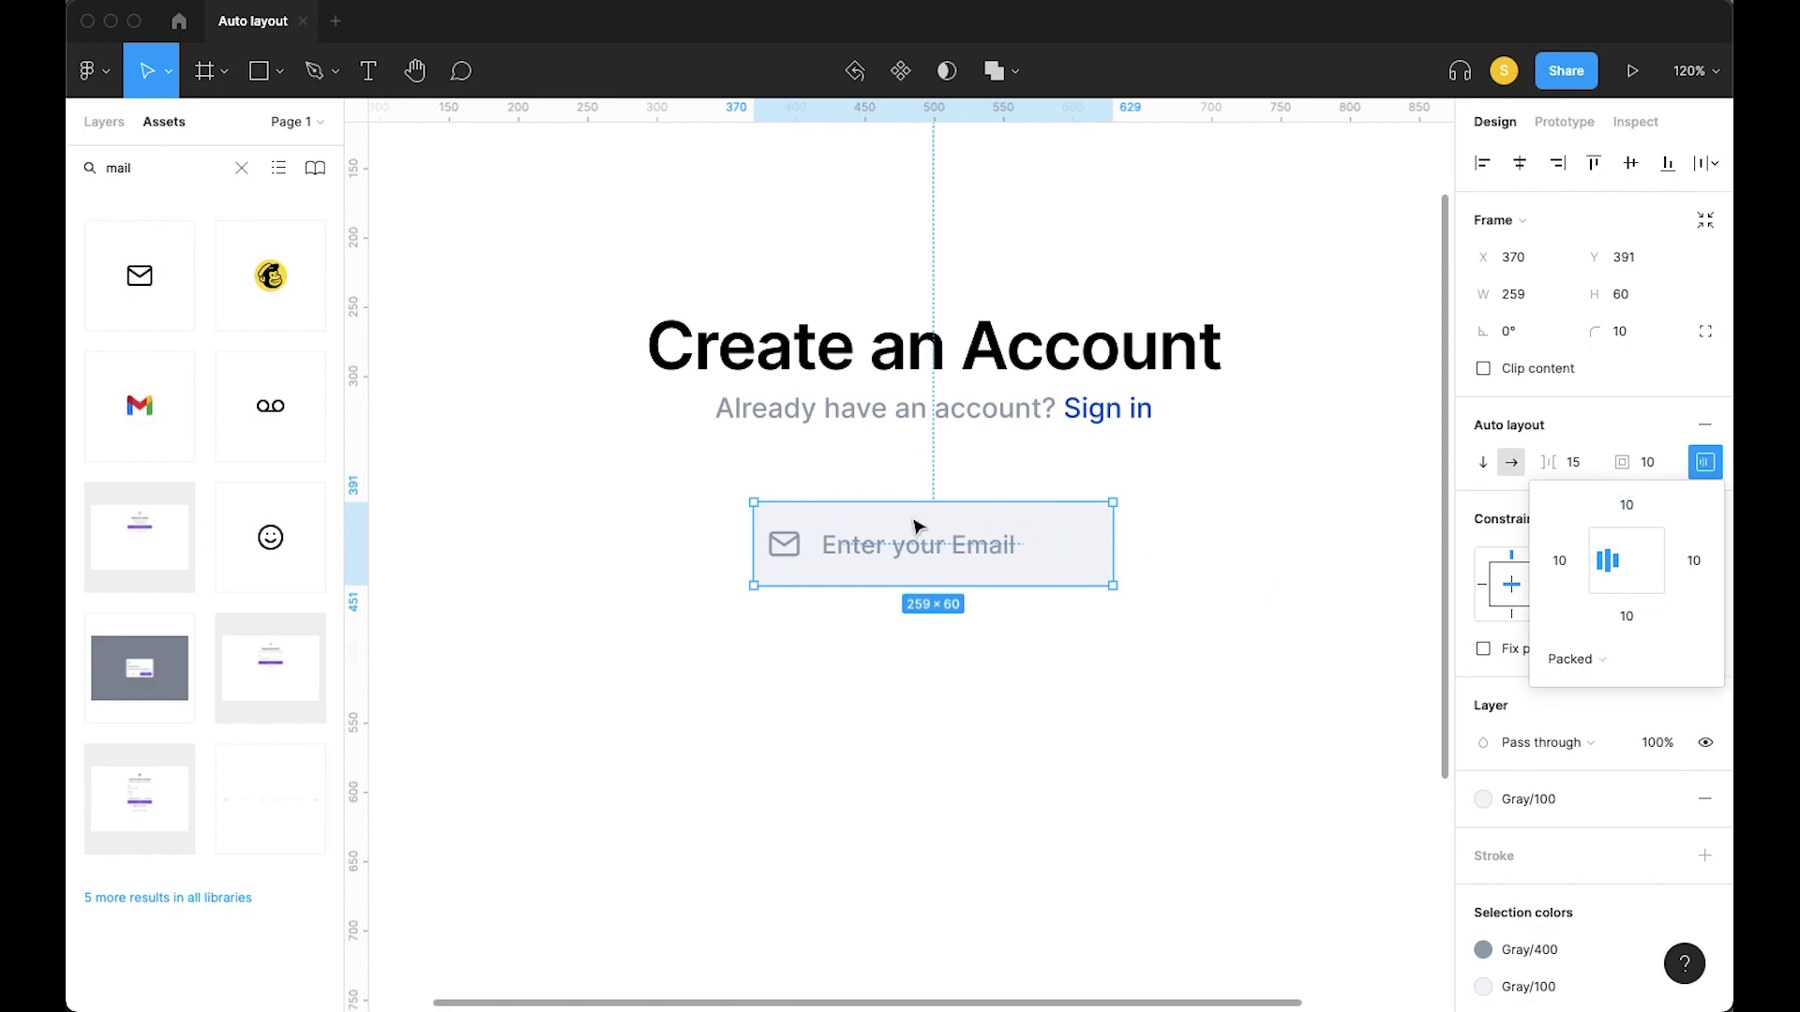
Paste "Enter your Email" repeatedly into the placeholder text to test overflow in the field with a fixed height
click(897, 555)
key(Return)
key(super+v)
key(super+v)
key(super+v)
key(super+v)
key(super+v)
text(vvv)
key(super+v)
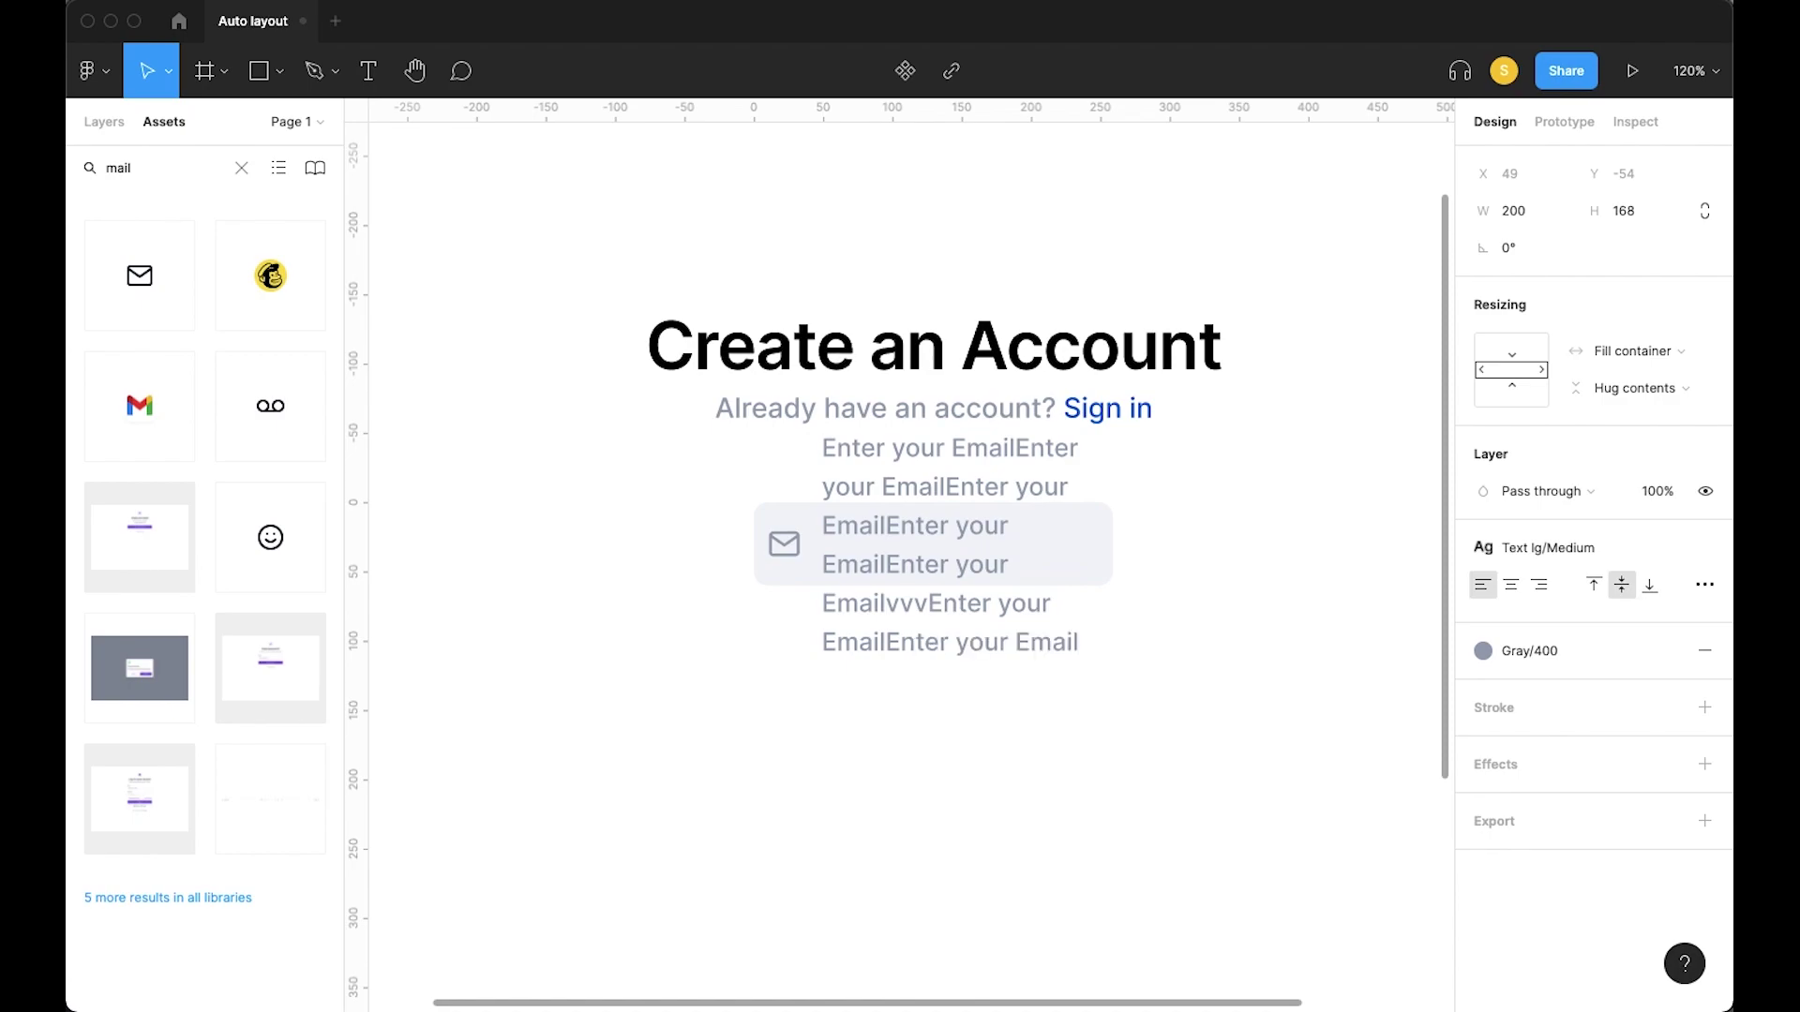
Undo the text added to the fixed-height field's placeholder and leave text editing
key(super+z)
key(super+z)
key(super+z)
key(super+z)
key(super+z)
key(super+z)
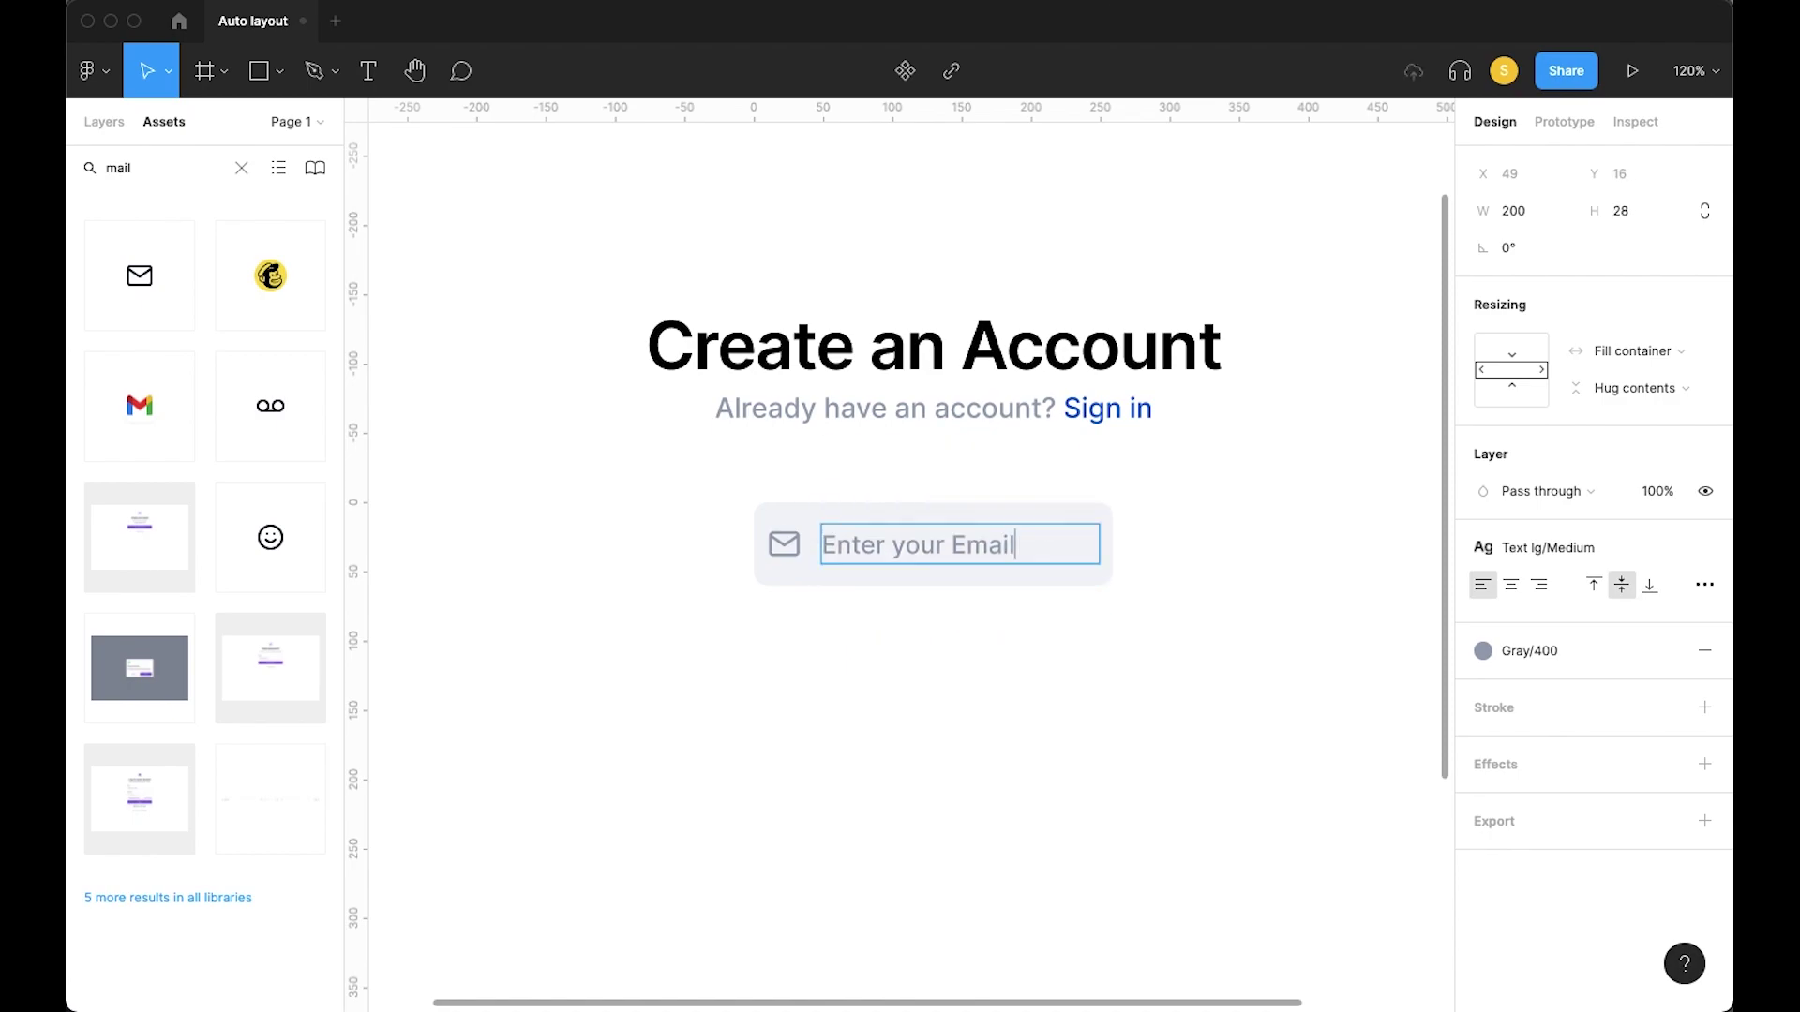
key(Escape)
Undo the email field's manual height change made by stretching its bottom edge
click(1183, 544)
click(1064, 571)
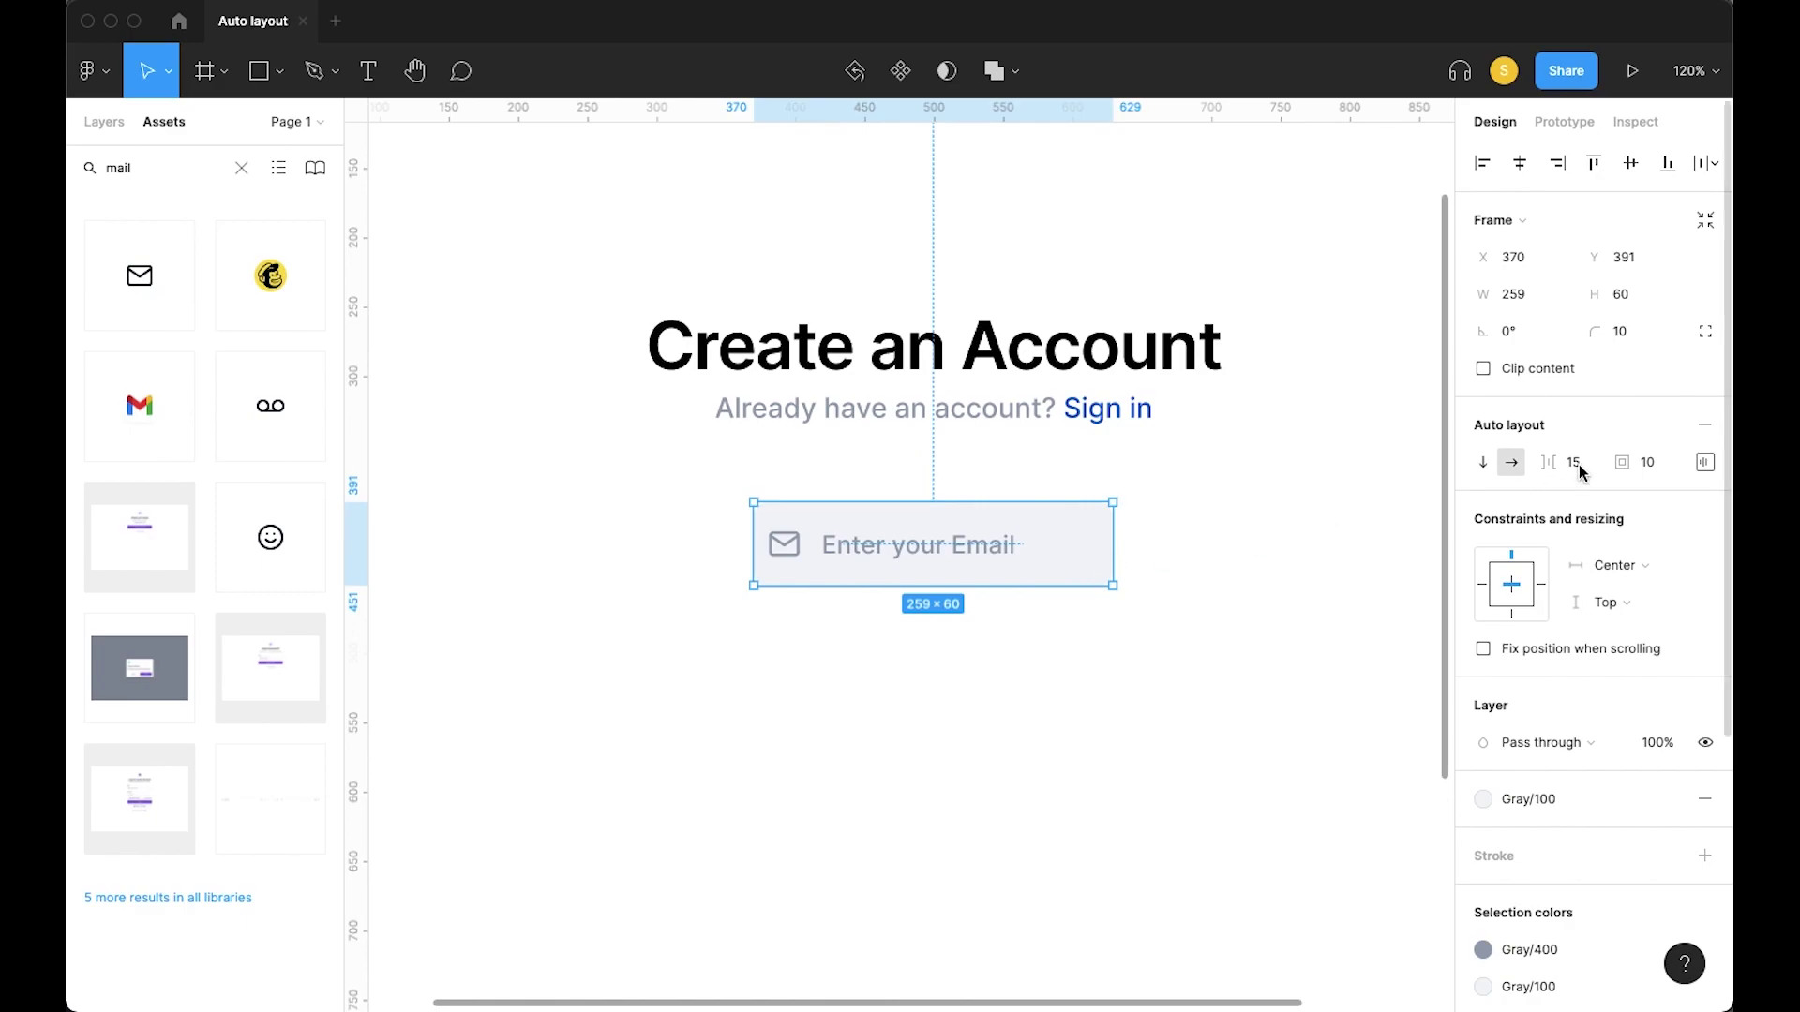
click(1209, 559)
key(Tab)
key(Return)
key(Escape)
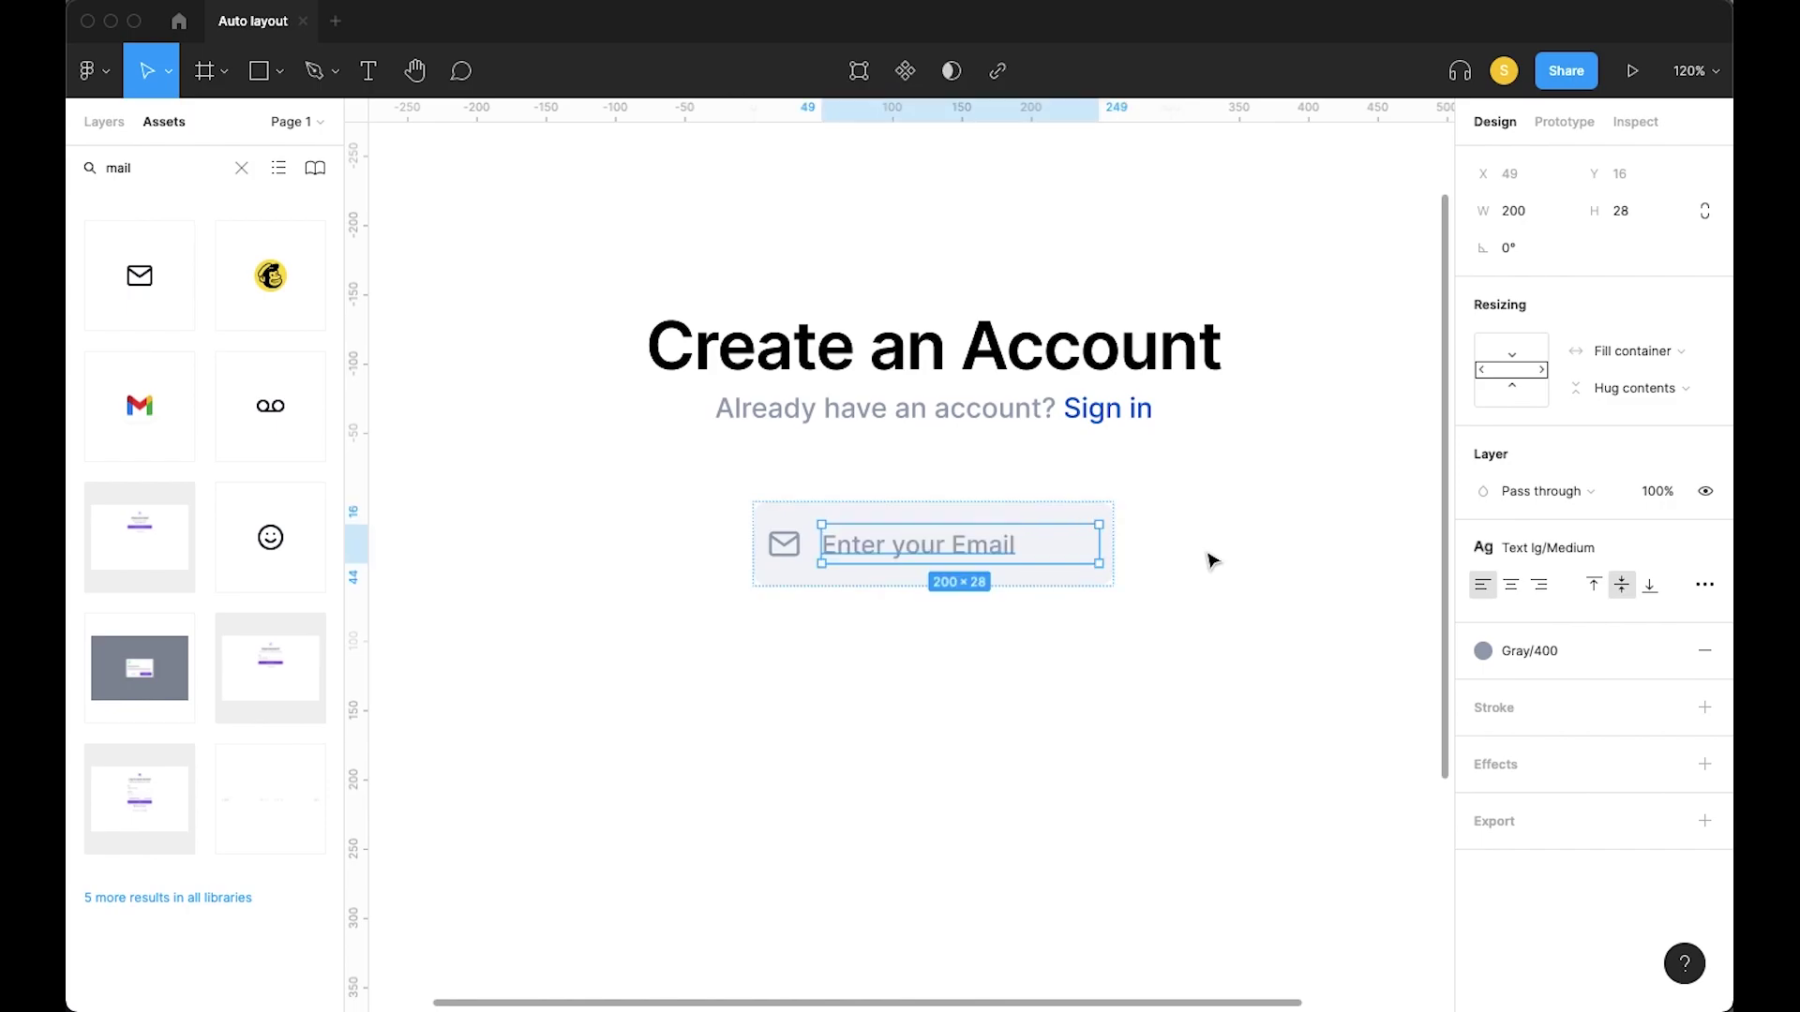
key(super+z)
key(super+z)
key(super+z)
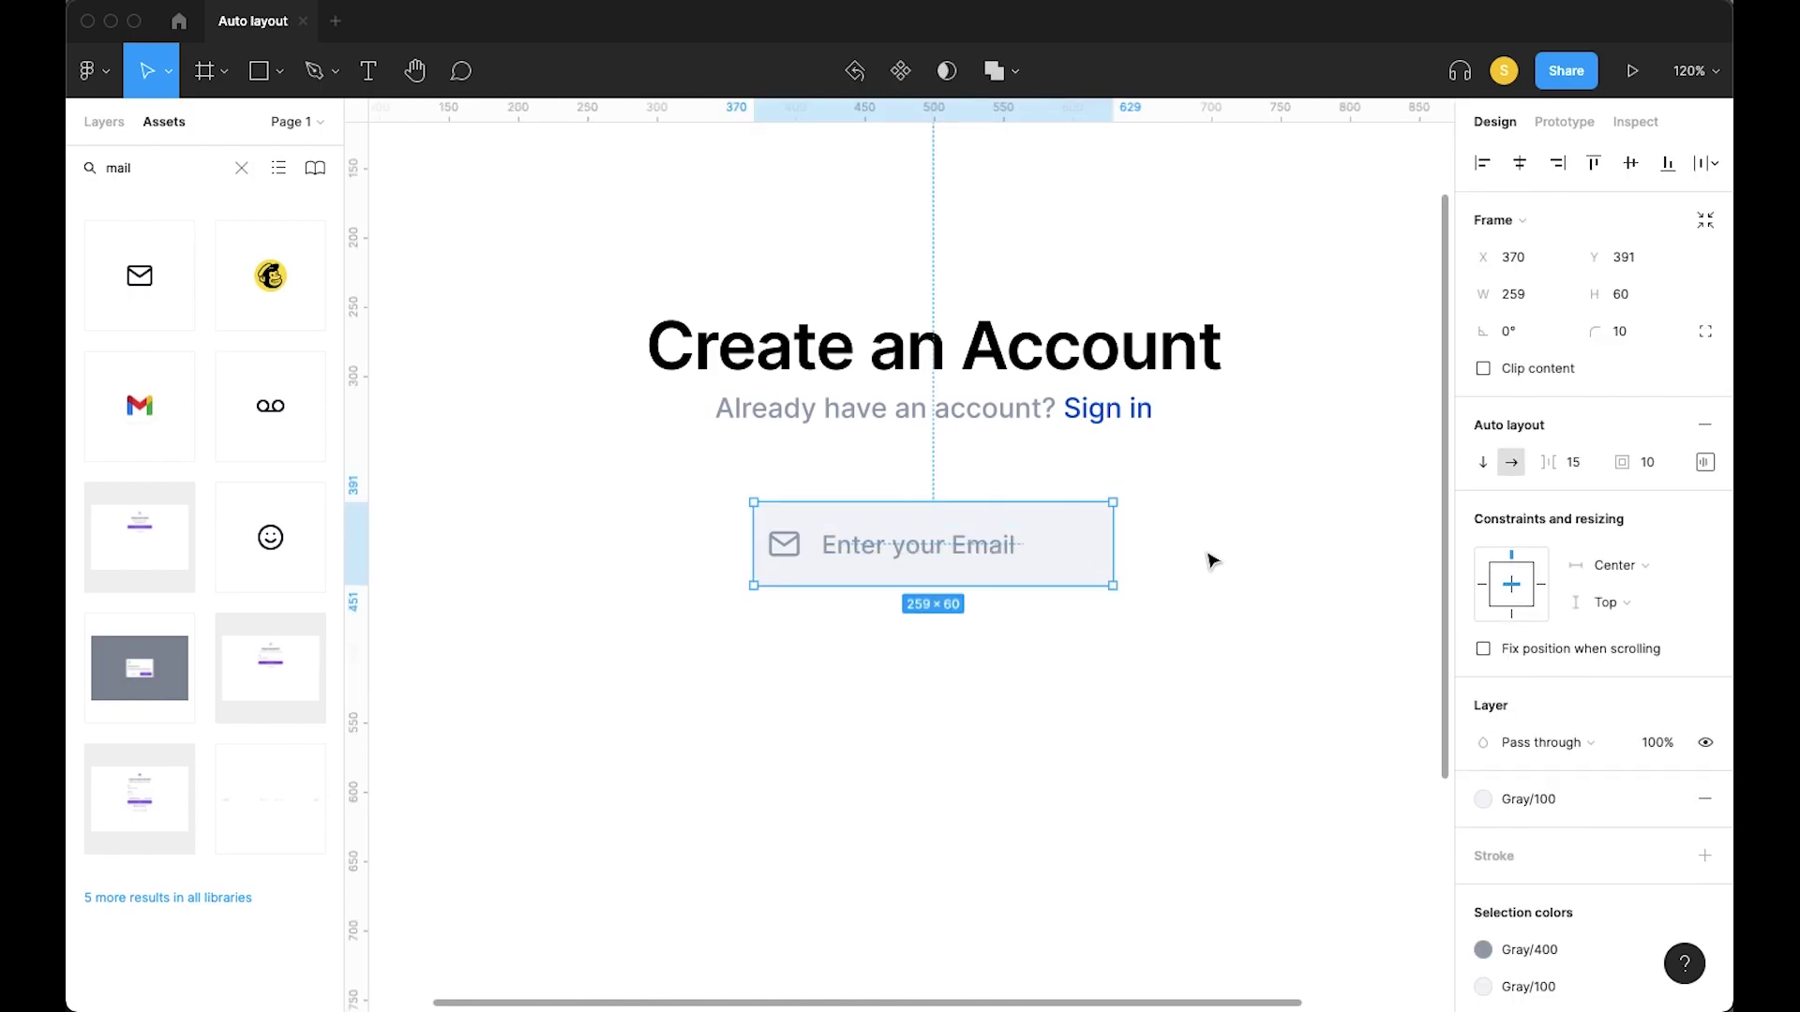
key(super+z)
click(1166, 558)
key(super+z)
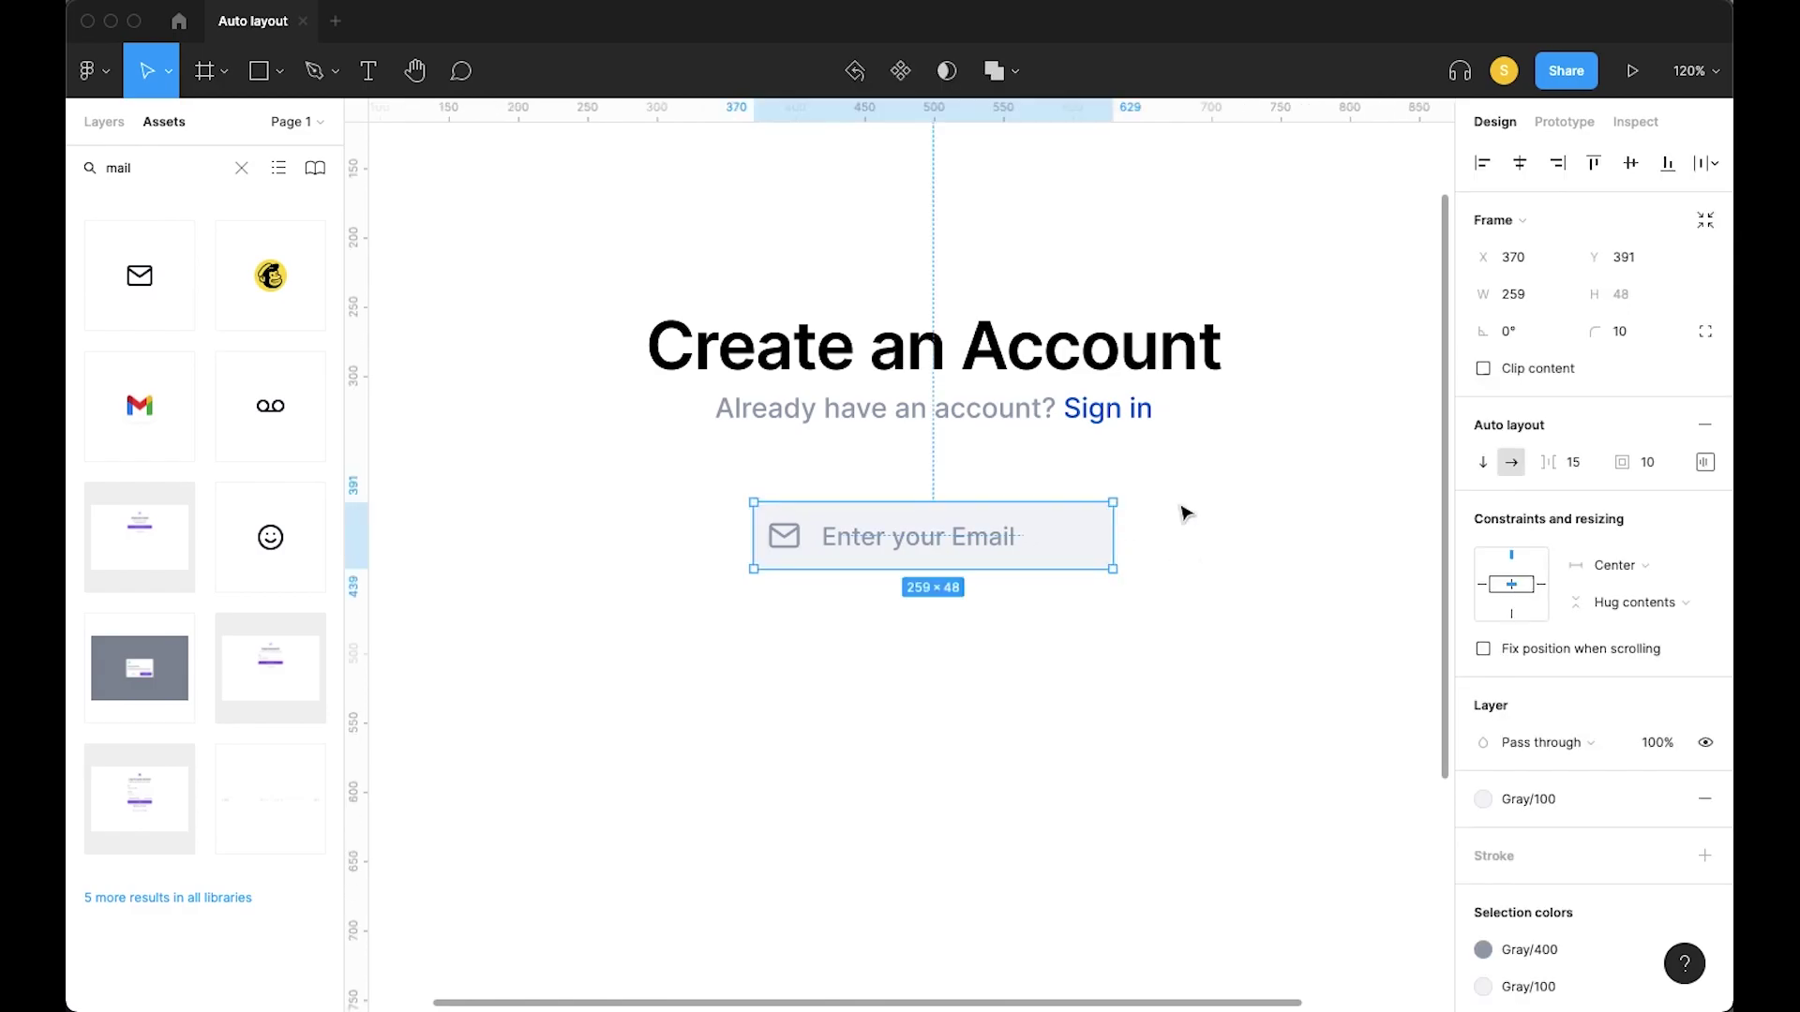
Set the email field's top and bottom padding to 15 each
click(1708, 461)
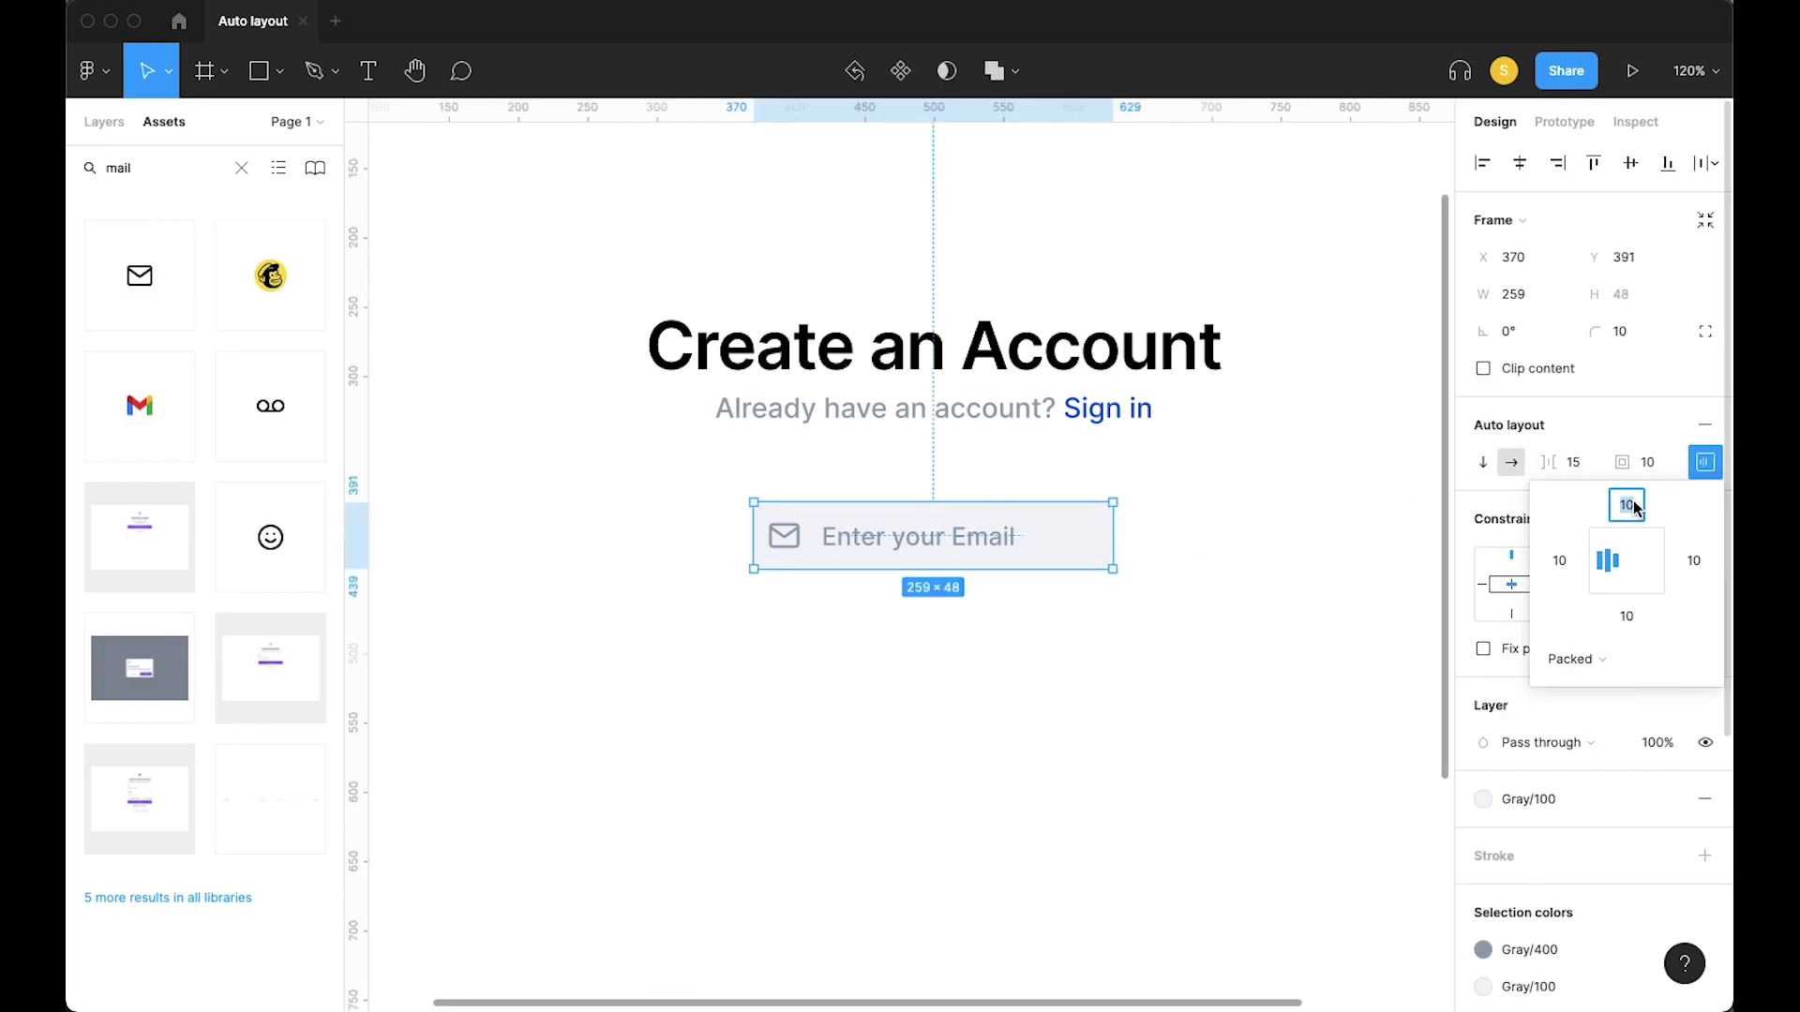
text(15)
key(Return)
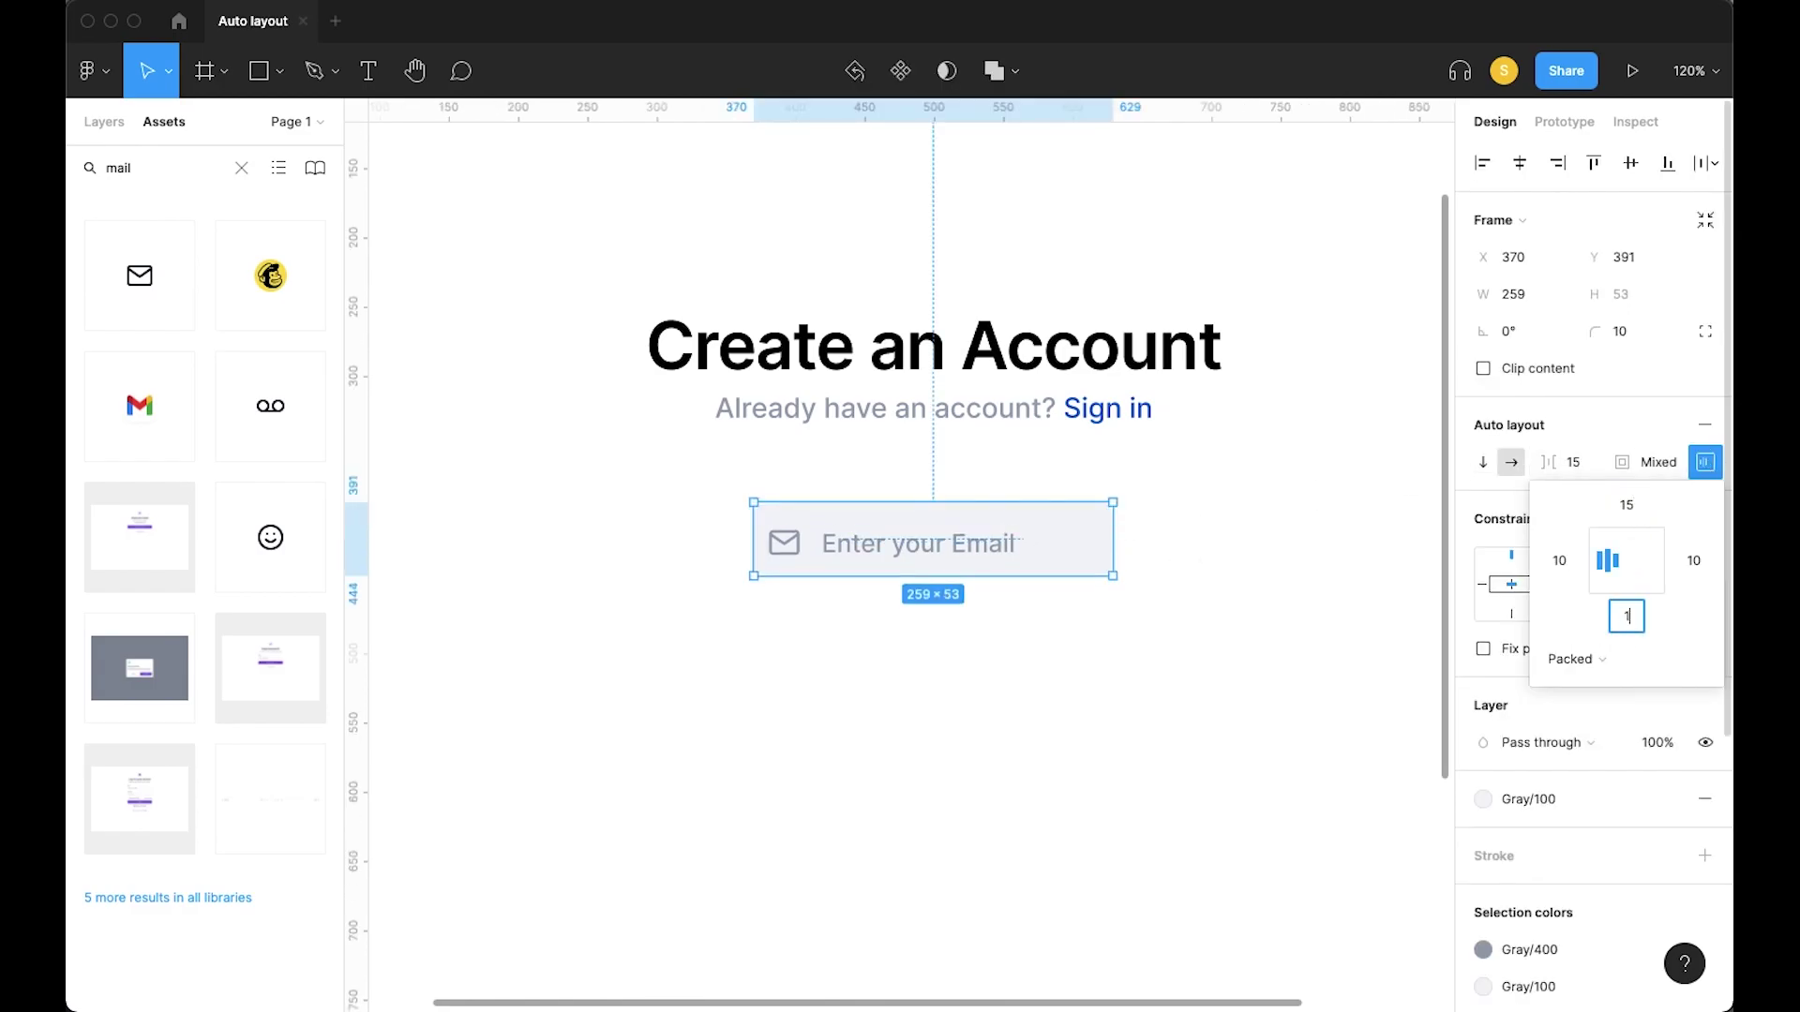
click(824, 678)
Copy the placeholder text and paste it three times to test how the field with 15 vertical padding grows
double_click(932, 546)
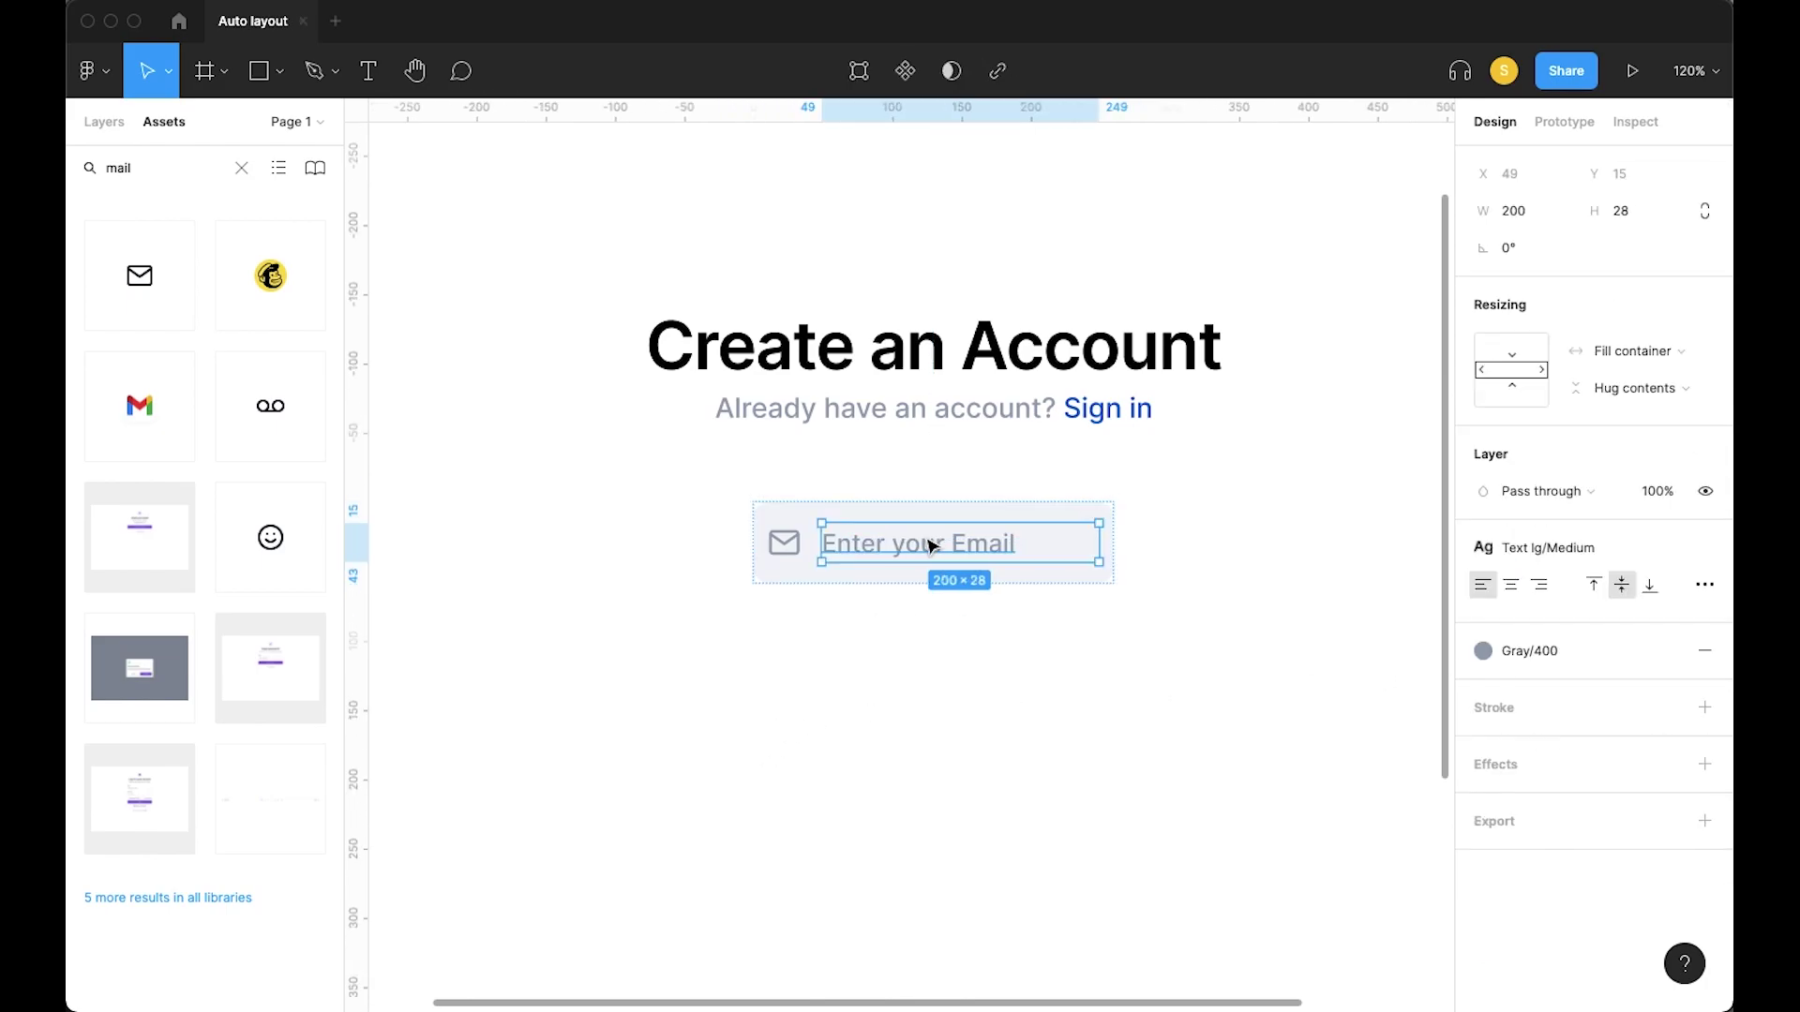
key(Return)
key(ctrl+c)
key(ctrl+v)
key(ctrl+v)
key(ctrl+v)
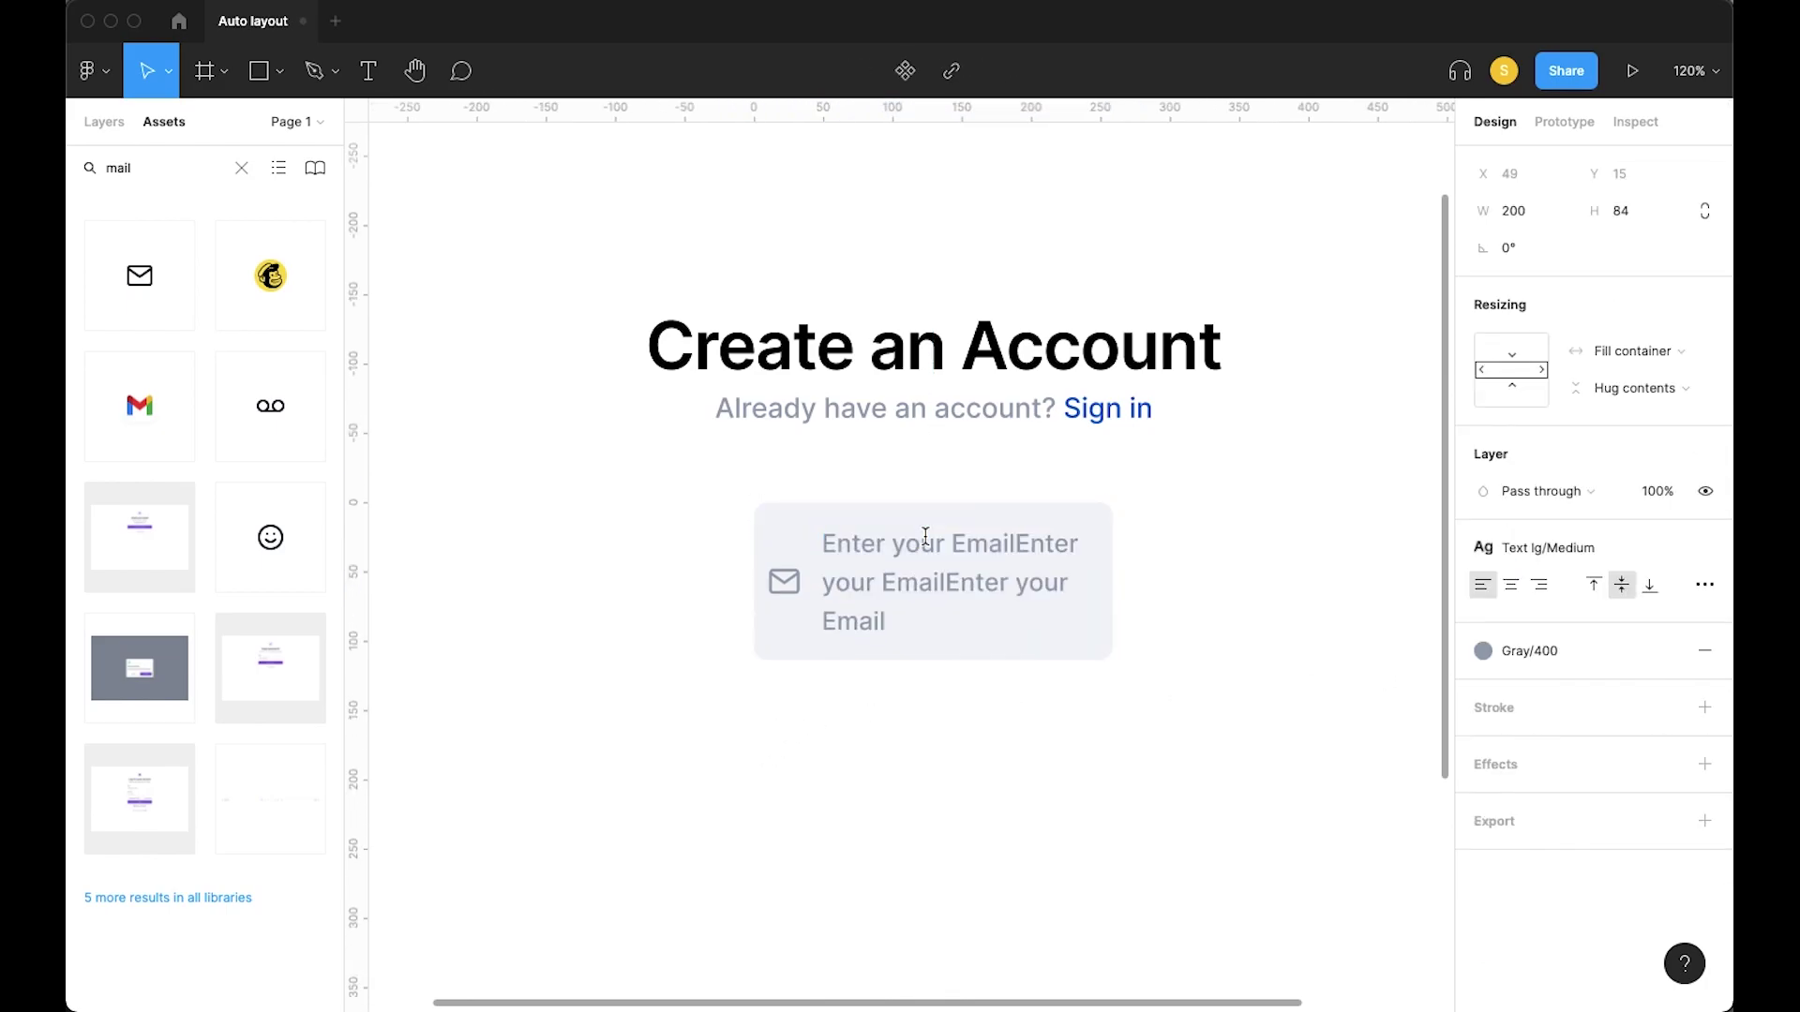
Paste the placeholder text repeatedly into the email field to test how far its height grows with the content
key(ctrl+v)
key(ctrl+v)
key(ctrl+v)
key(ctrl+v)
key(ctrl+v)
key(ctrl+v)
key(ctrl+v)
key(ctrl+v)
key(ctrl+v)
key(ctrl+v)
key(ctrl+v)
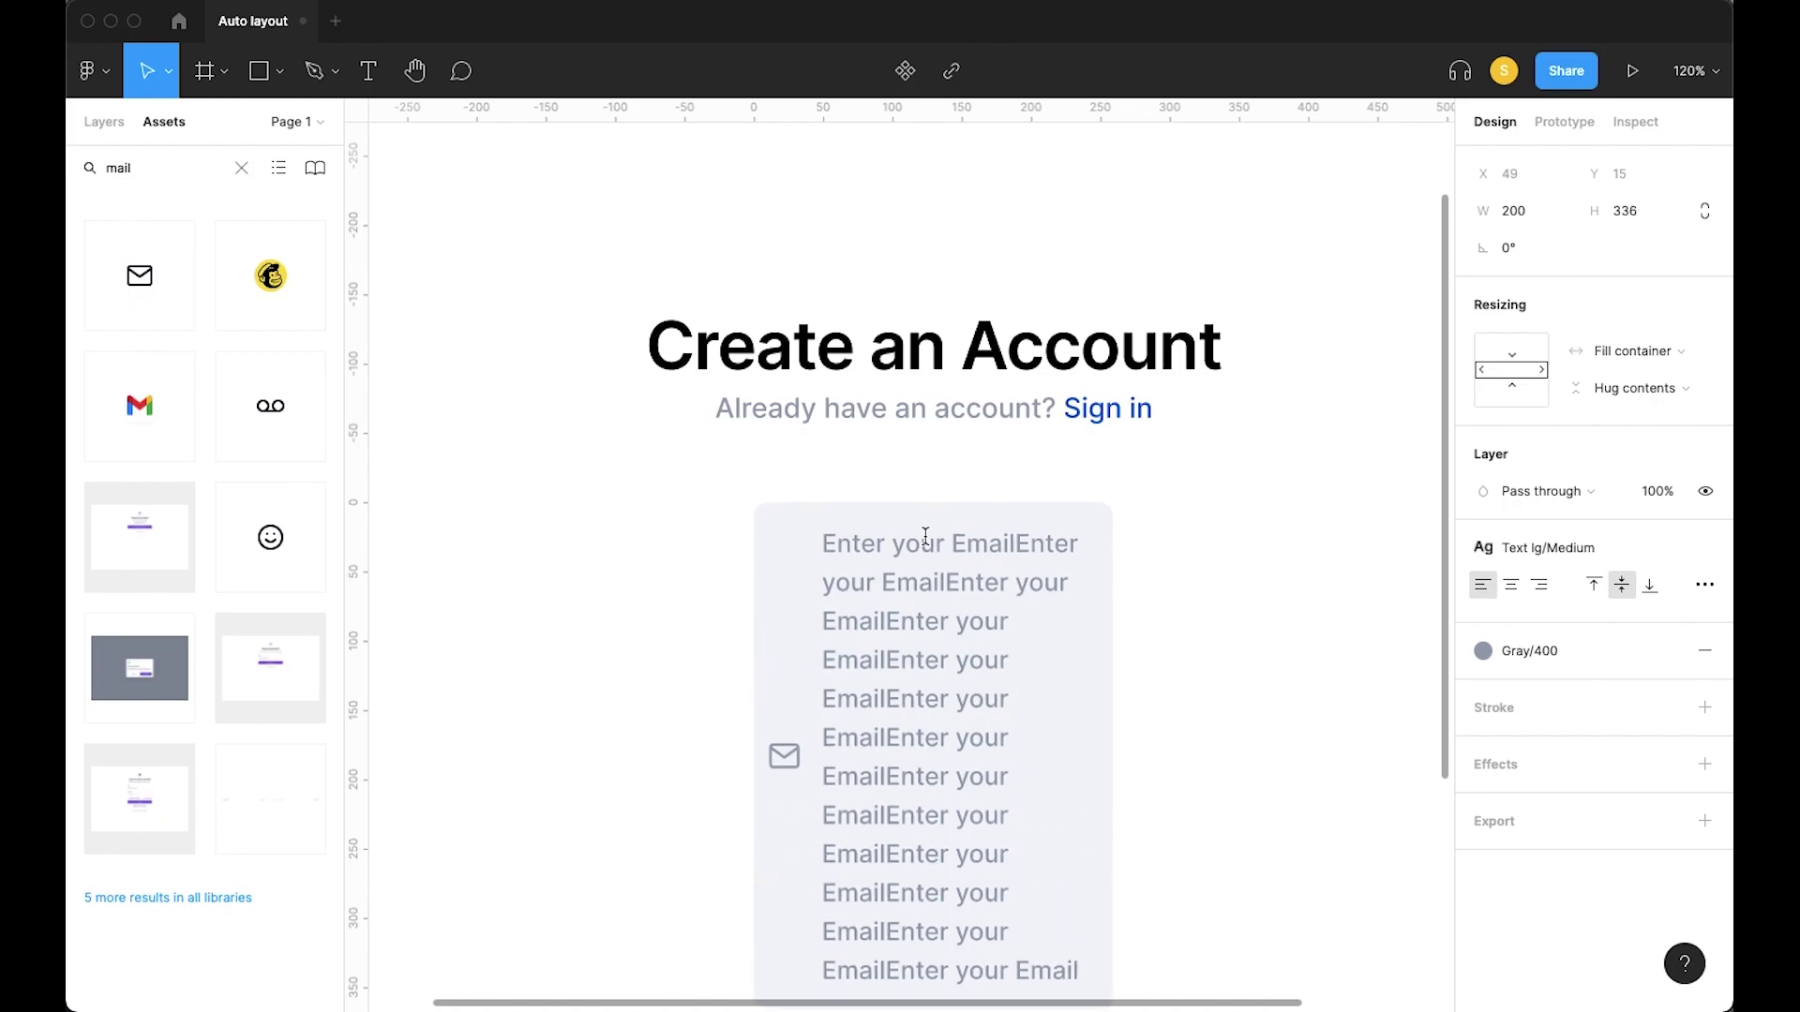
key(shift+1)
Undo all the pasted copies so the email field holds one placeholder, and leave text editing
key(ctrl+z)
key(ctrl+z)
key(ctrl+z)
key(ctrl+z)
key(ctrl+z)
key(ctrl+z)
key(ctrl+z)
key(ctrl+z)
key(ctrl+z)
key(ctrl+z)
key(ctrl+z)
key(ctrl+z)
scroll(1059, 579, up, 5)
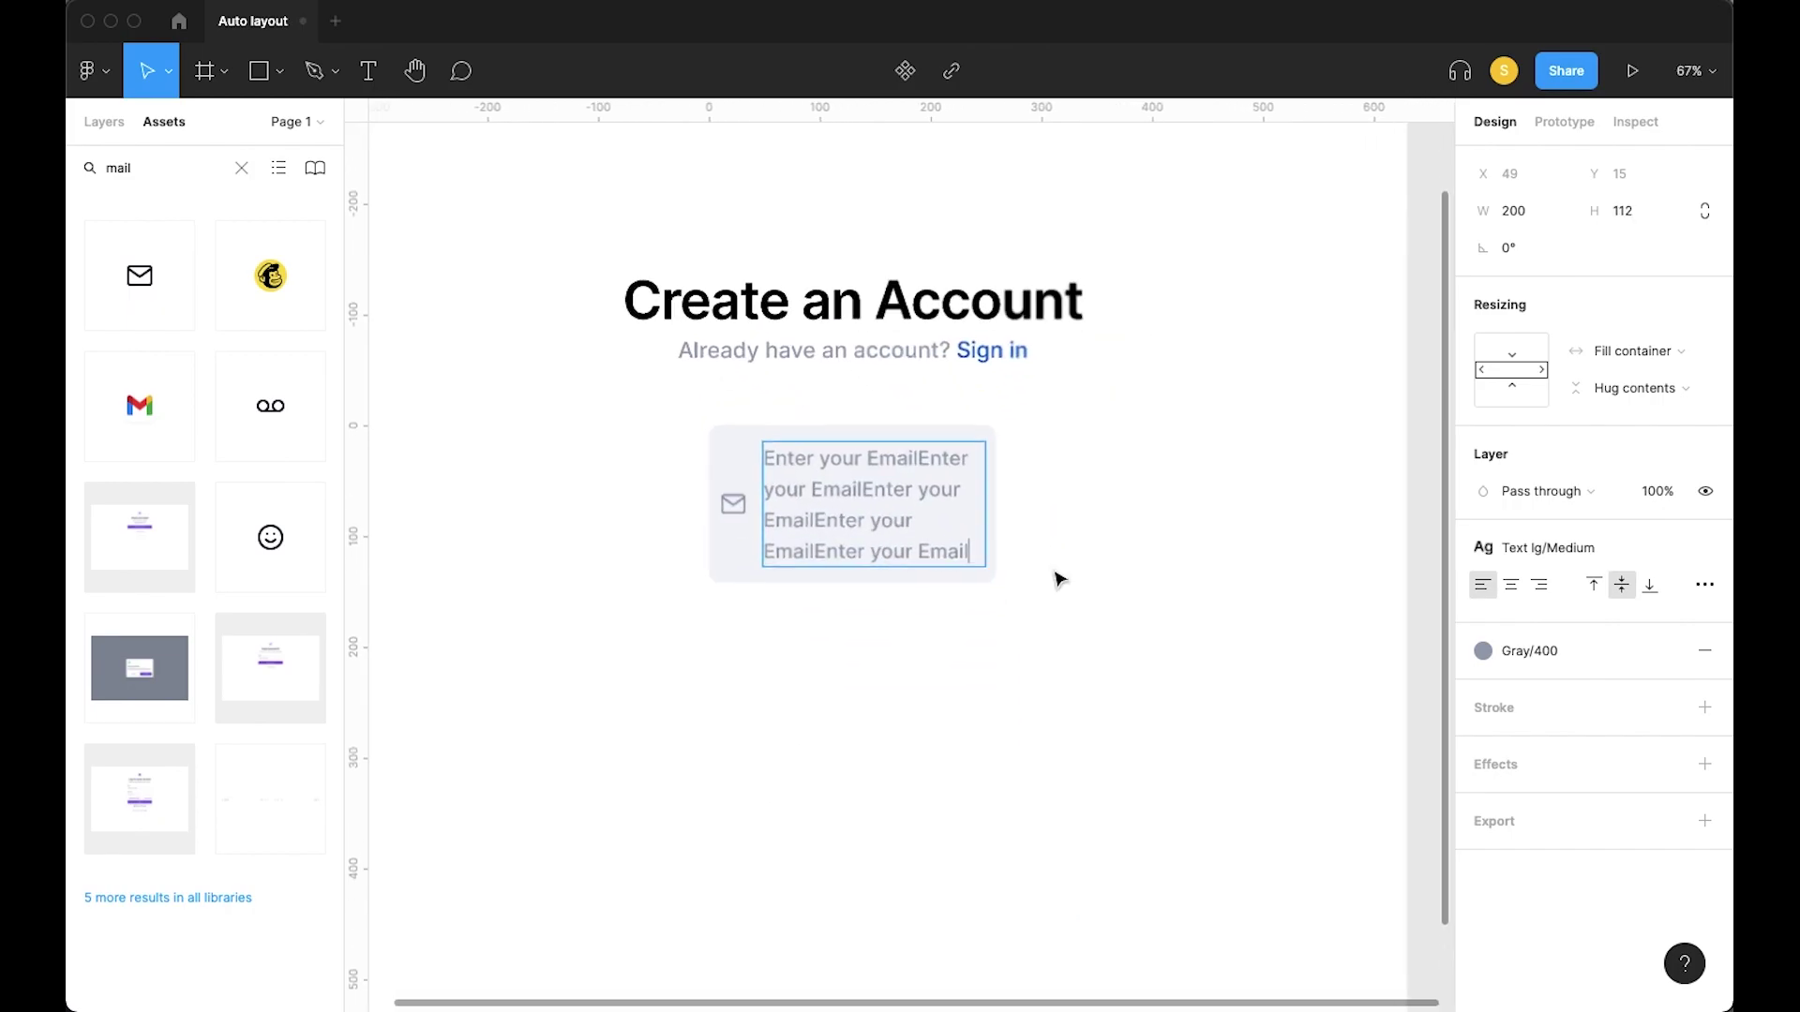
key(ctrl+a)
key(Escape)
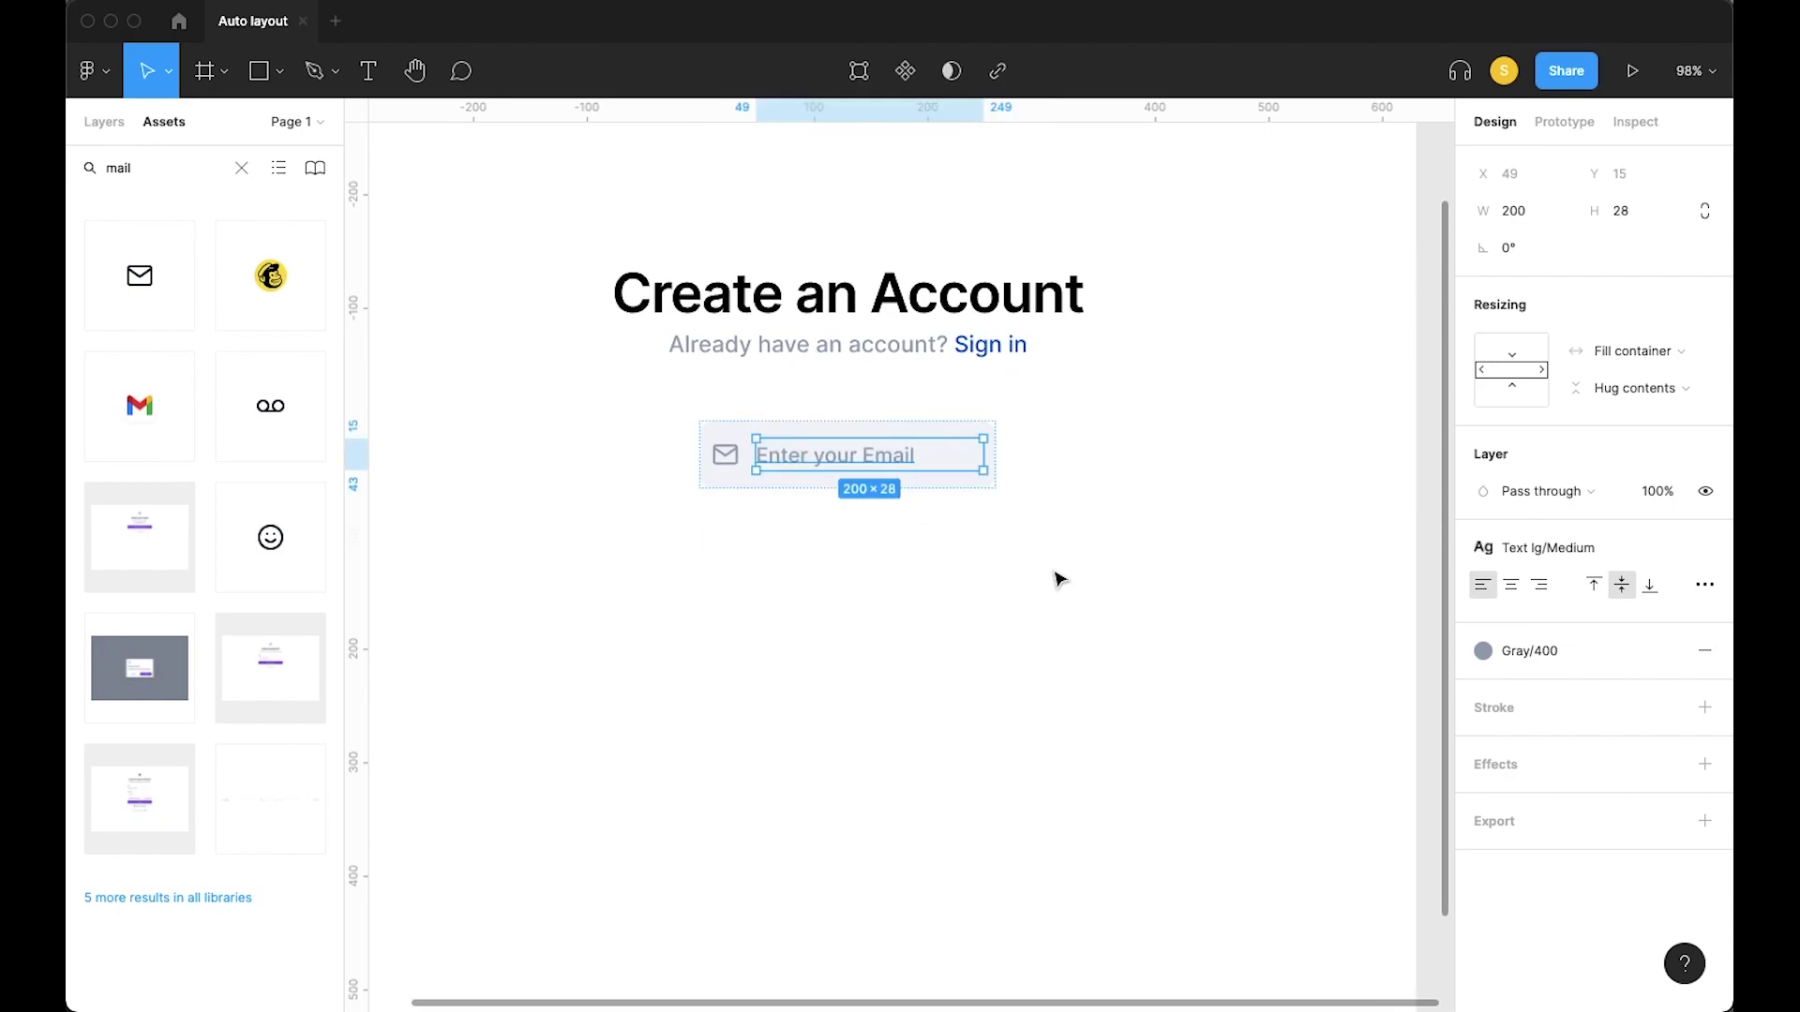
Set the email field's top and bottom padding to 10 each
scroll(1056, 578, up, 1)
click(1248, 530)
click(1031, 520)
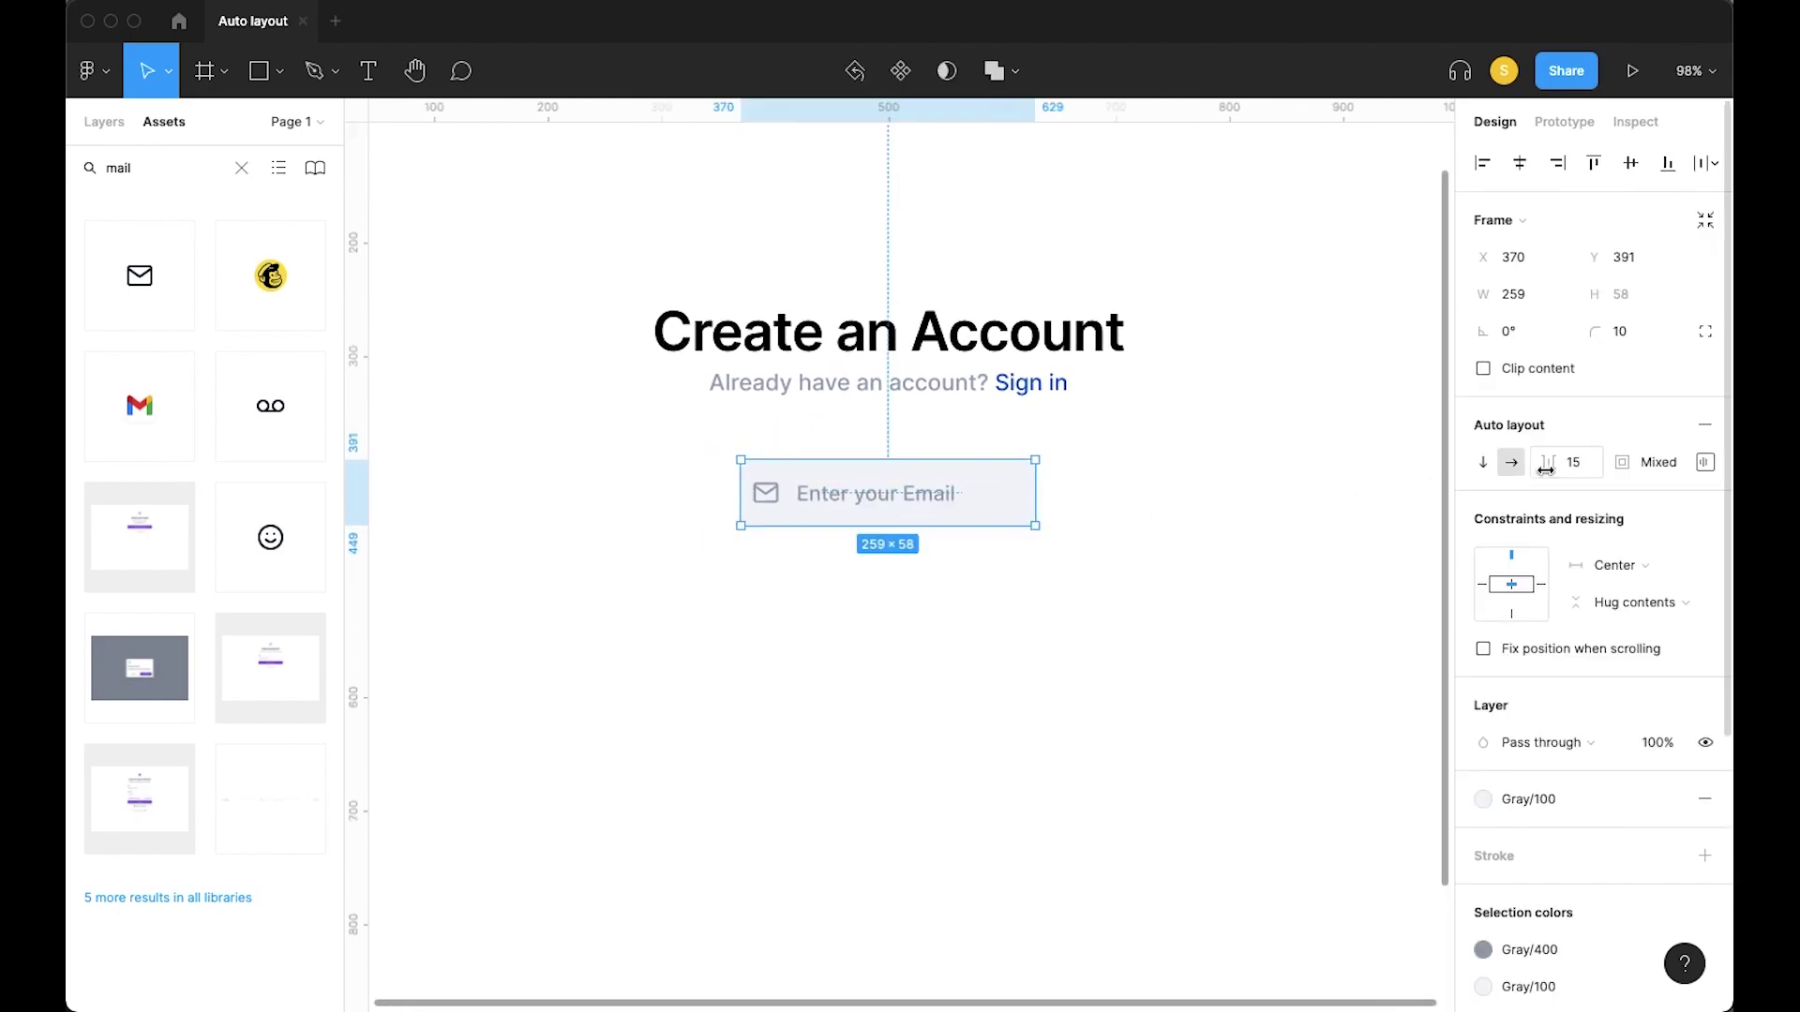
click(1705, 463)
text(0)
key(Return)
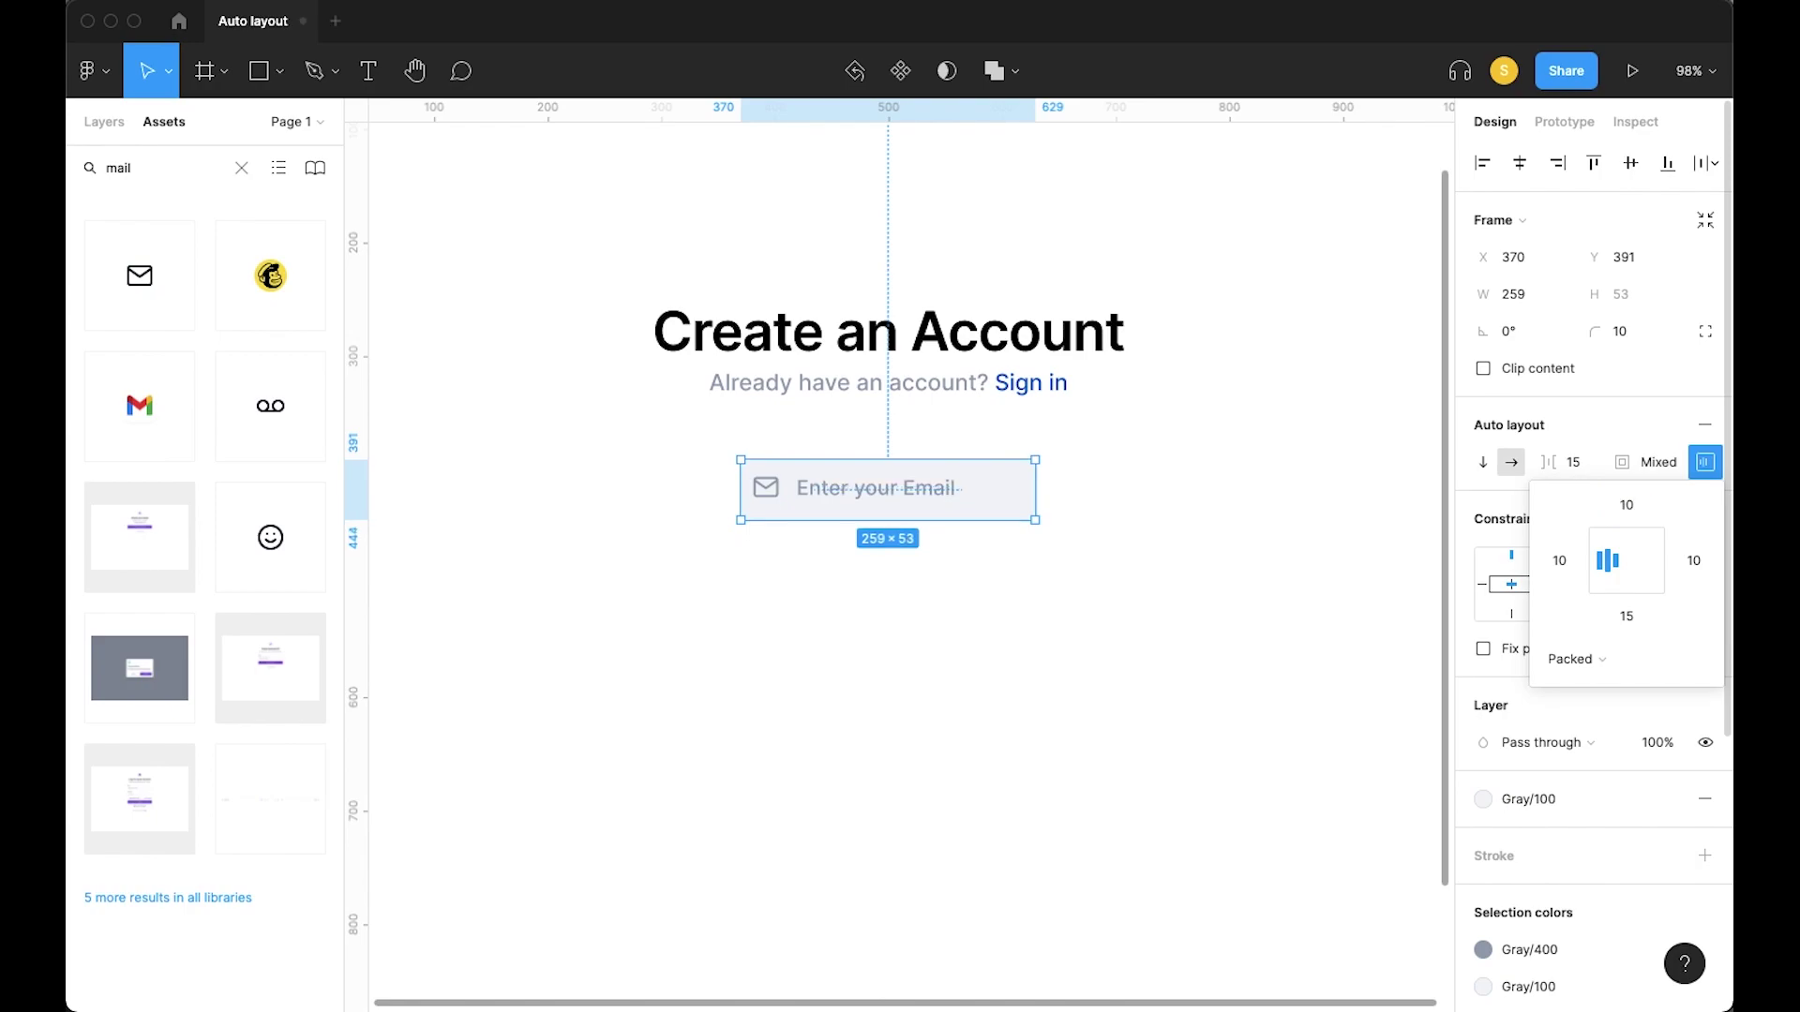
click(1629, 619)
text(10)
key(Return)
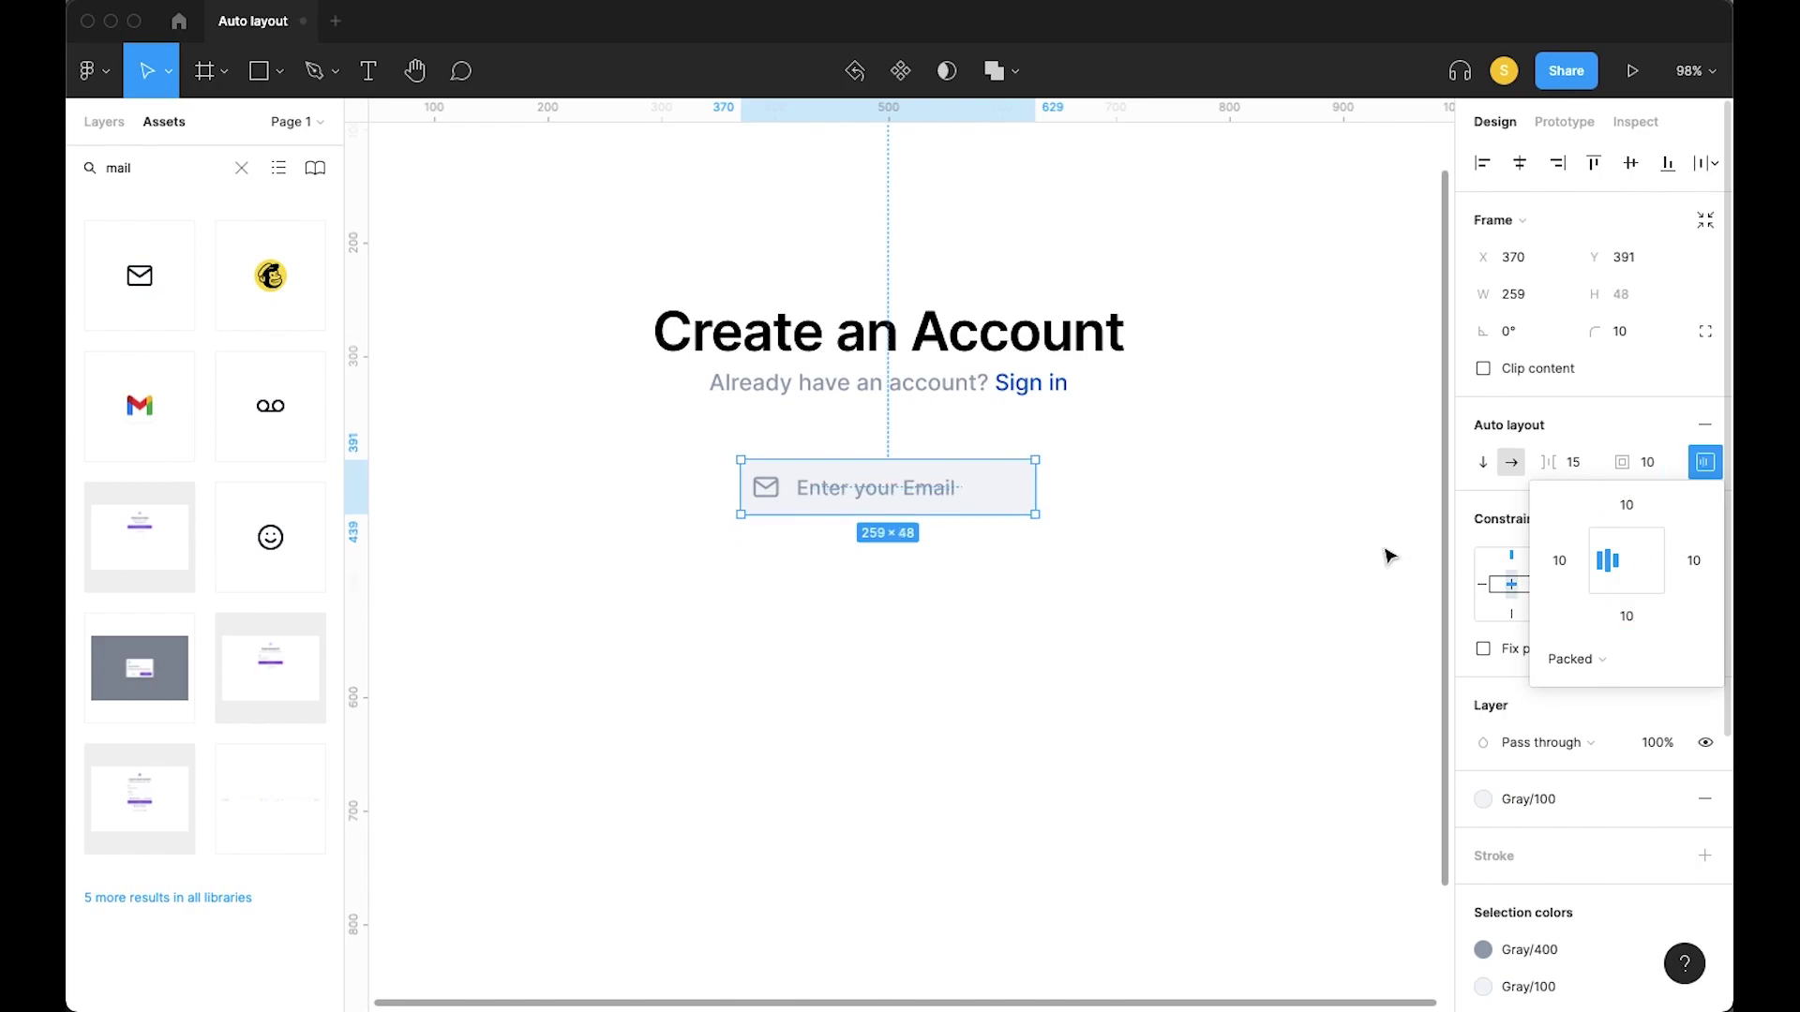
Widen the email field by stretching its right edge, and set its width to 300
click(1387, 556)
scroll(1177, 543, up, 1)
click(1012, 539)
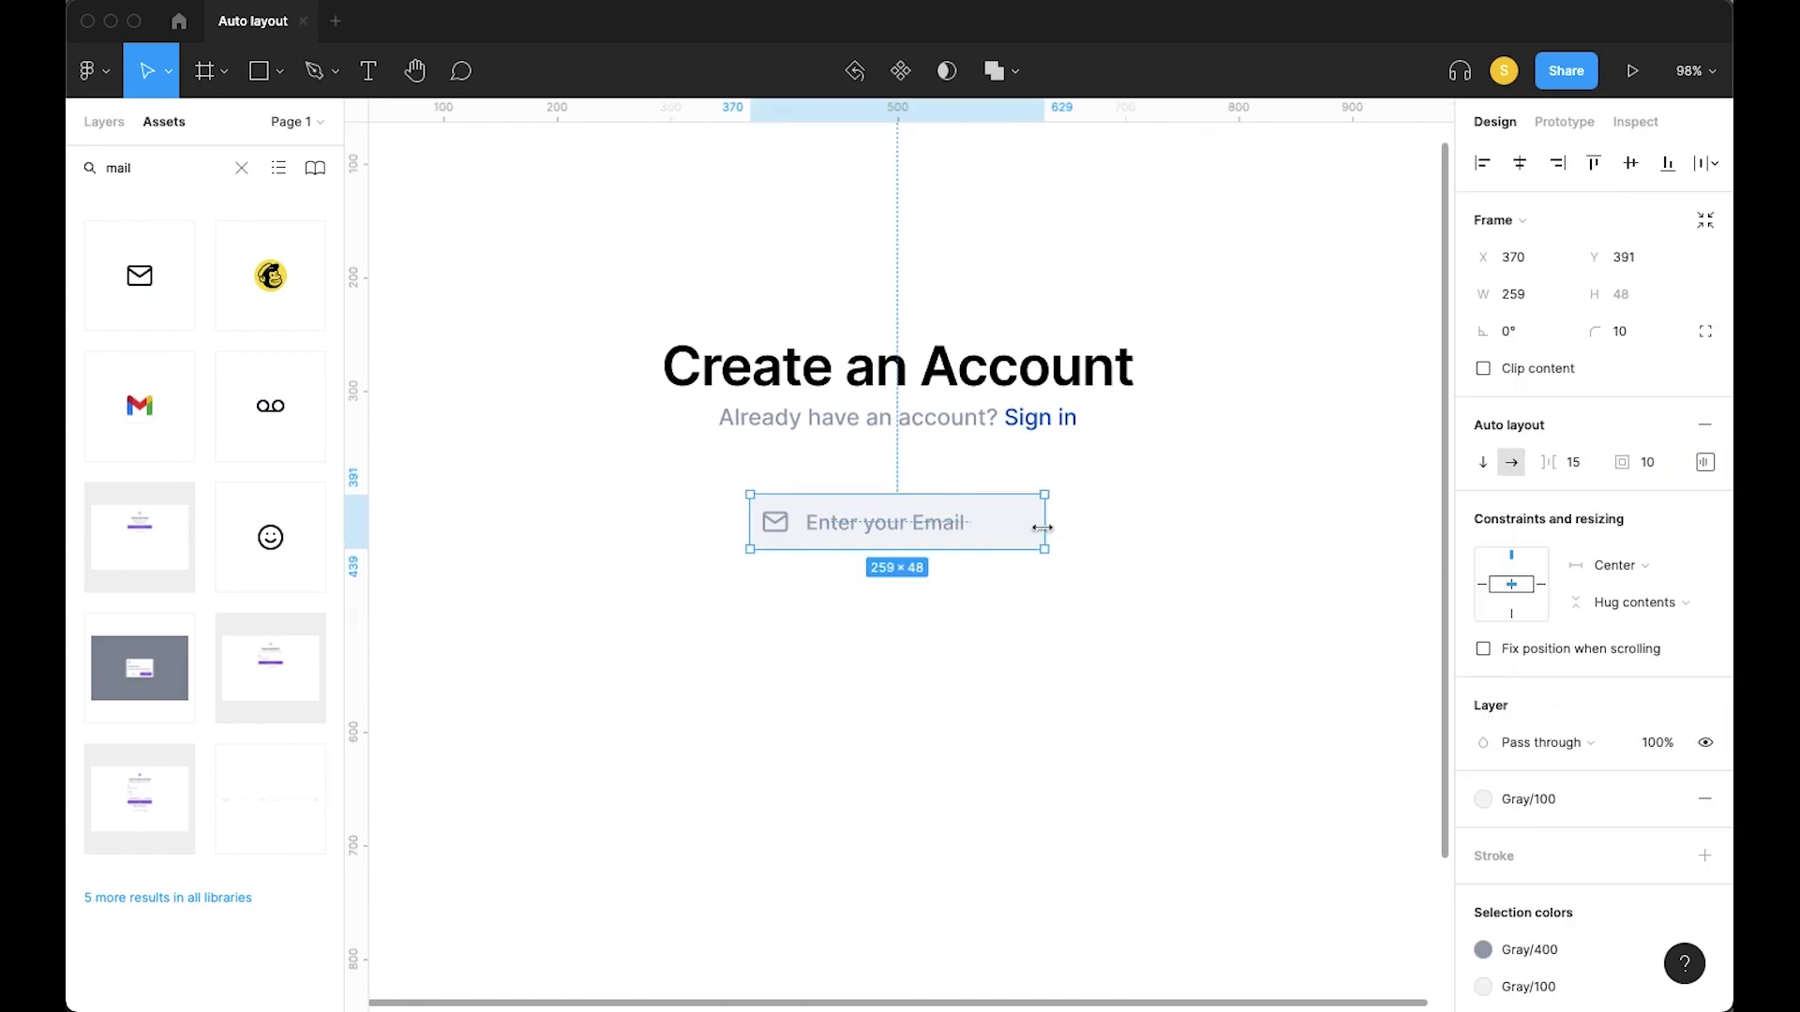
drag(1044, 526, 1118, 525)
click(1513, 296)
text(3)
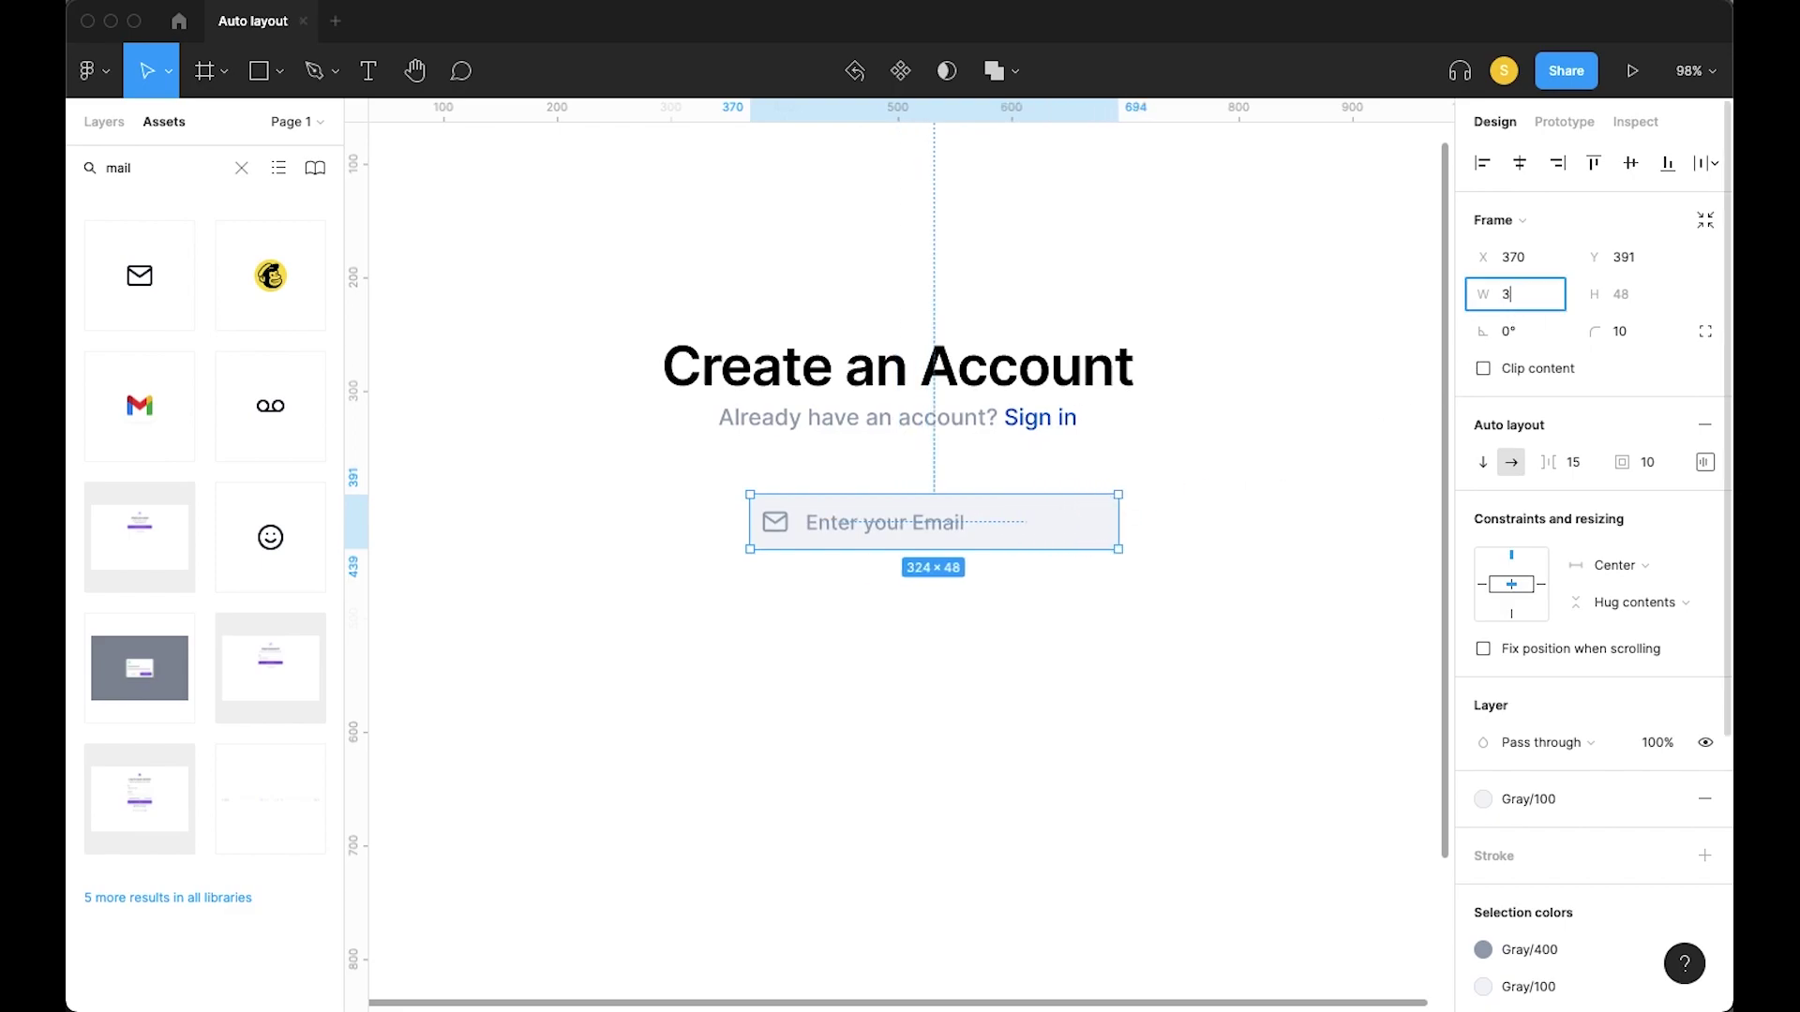
text(00)
key(Return)
Copy the placeholder text and paste it five times to test text wrapping in the 300-wide email field
click(1165, 466)
click(918, 533)
double_click(920, 535)
double_click(926, 528)
key(super+c)
key(Right)
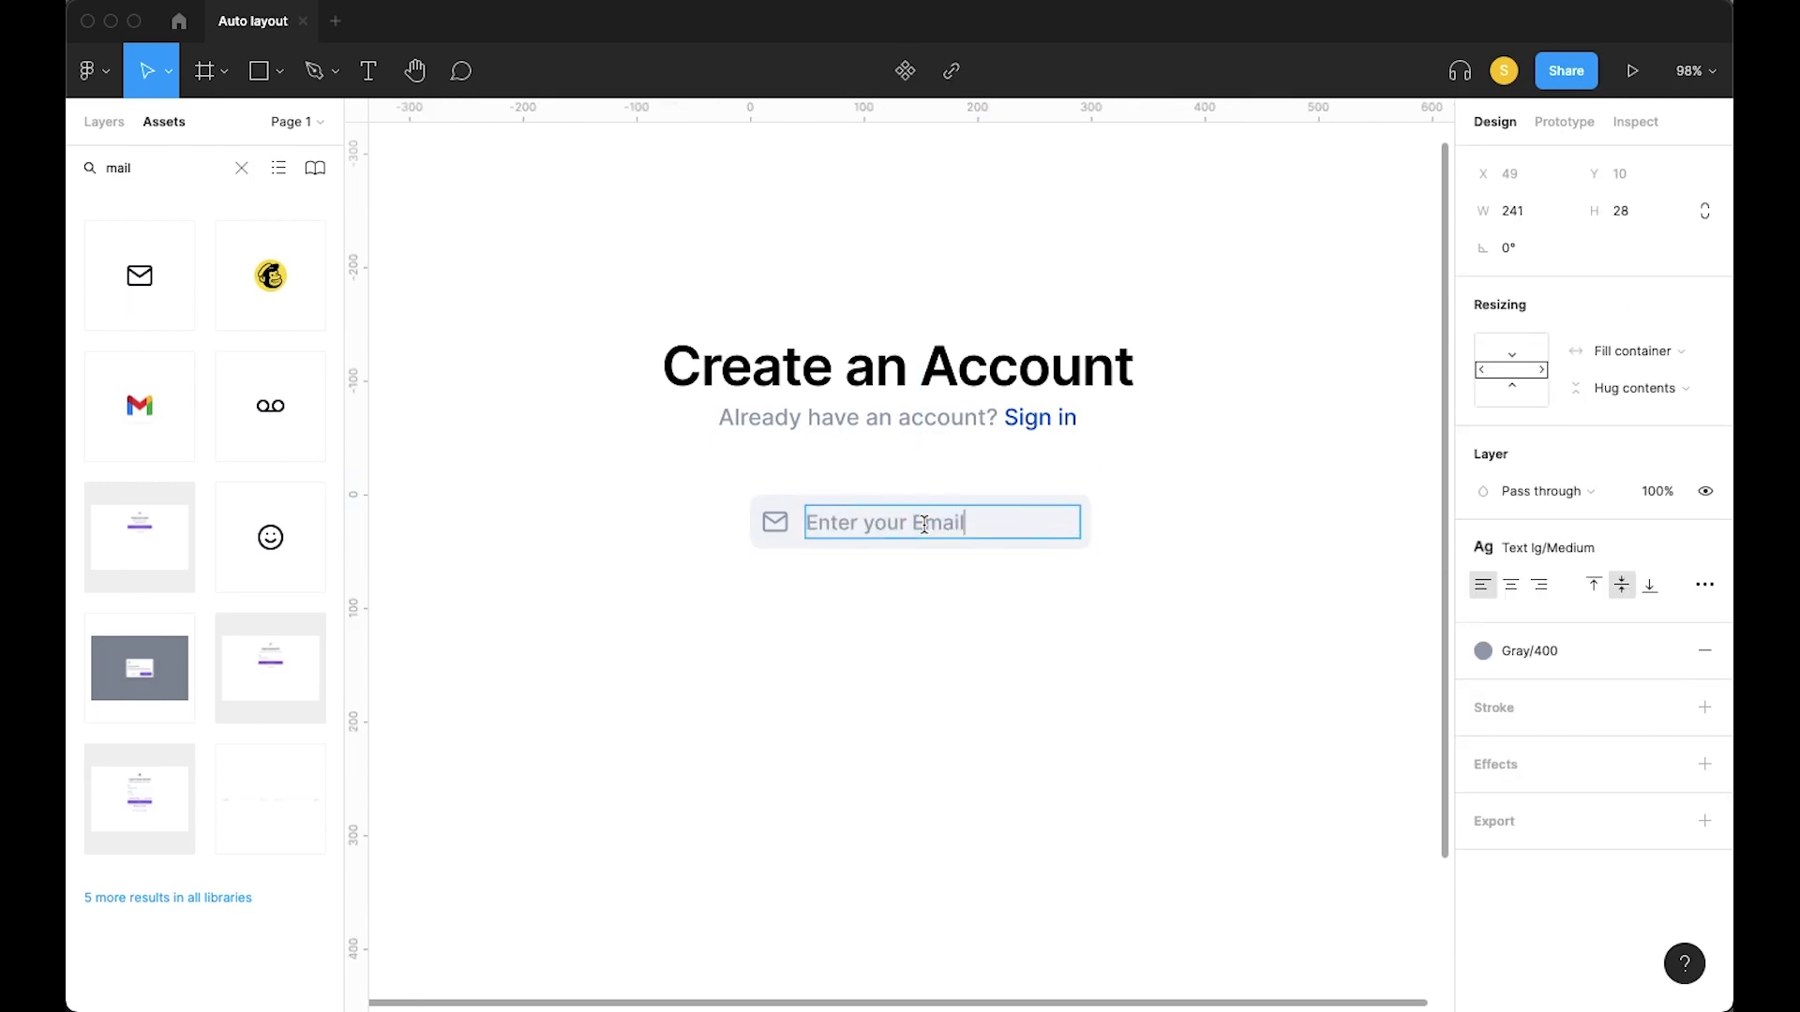
key(super+v)
key(super+v)
key(super+v)
key(super+v)
key(super+v)
Undo the five pasted placeholder copies in the 300-wide field and leave text editing
key(super+z)
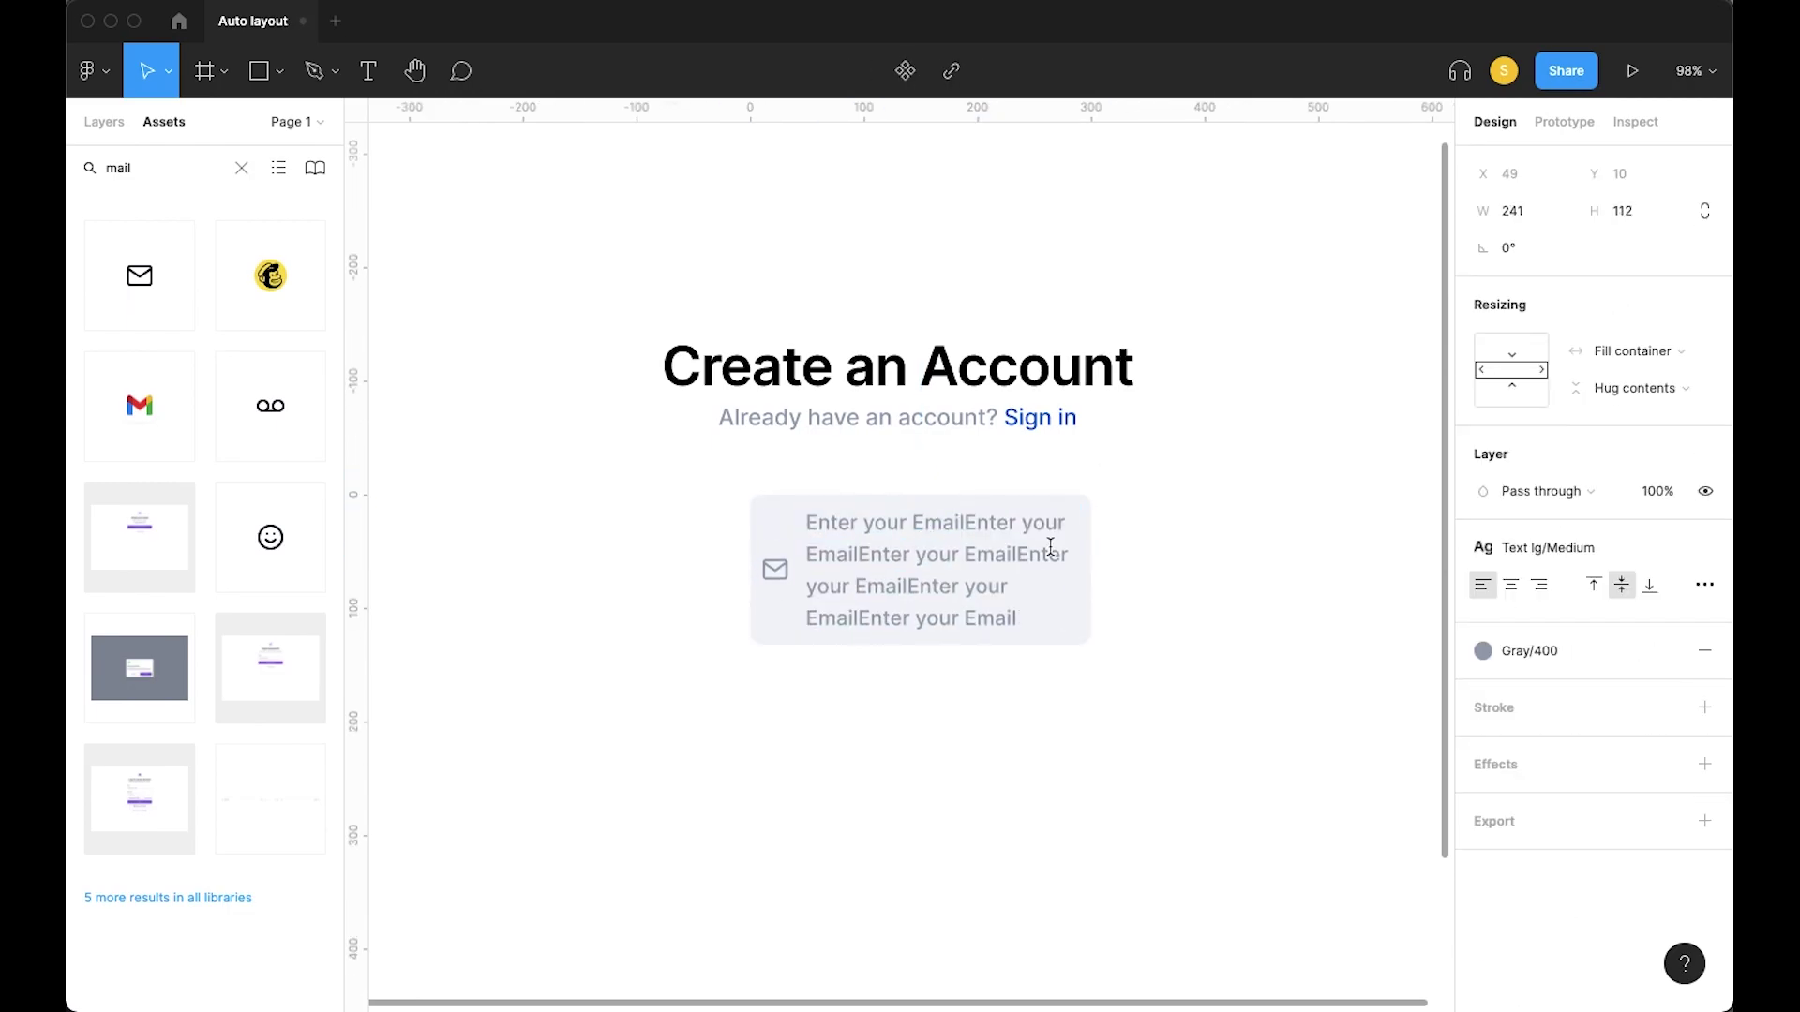
key(super+z)
key(super+z)
key(super+z)
key(super+z)
key(Escape)
Widen the email field to about 357 by stretching its right edge
click(1186, 517)
click(1032, 510)
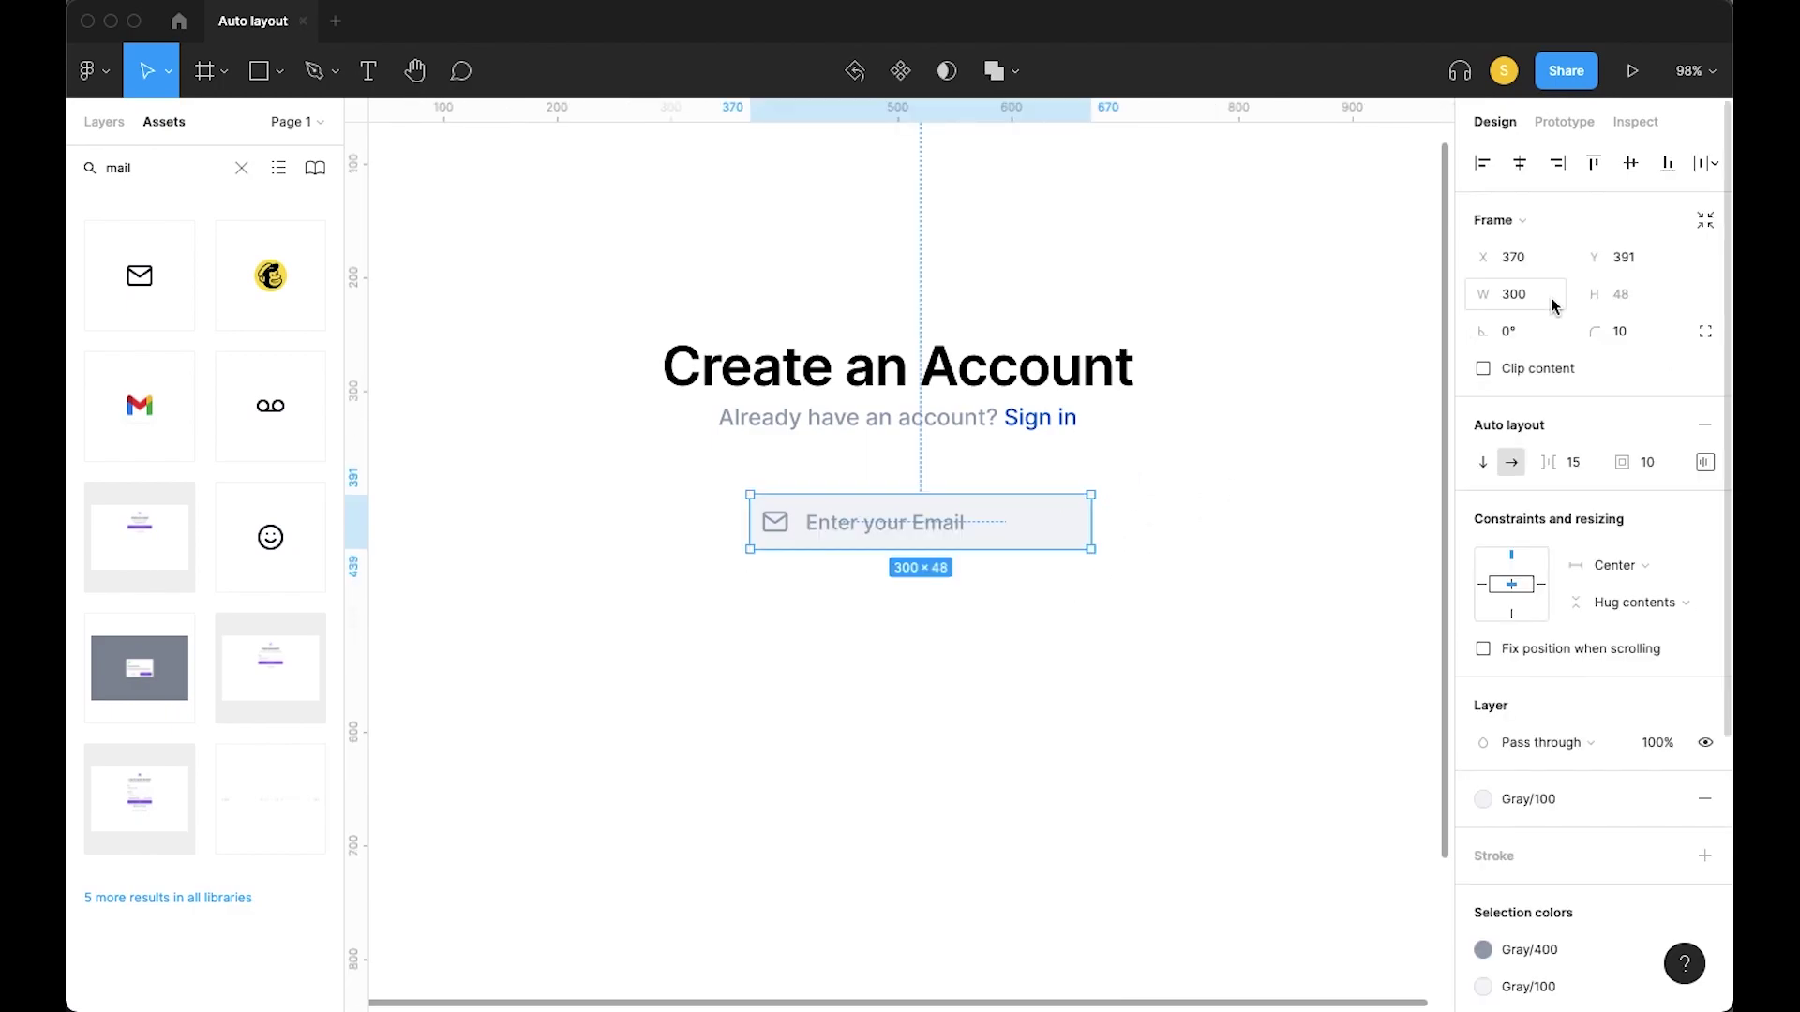
drag(1092, 516, 1156, 519)
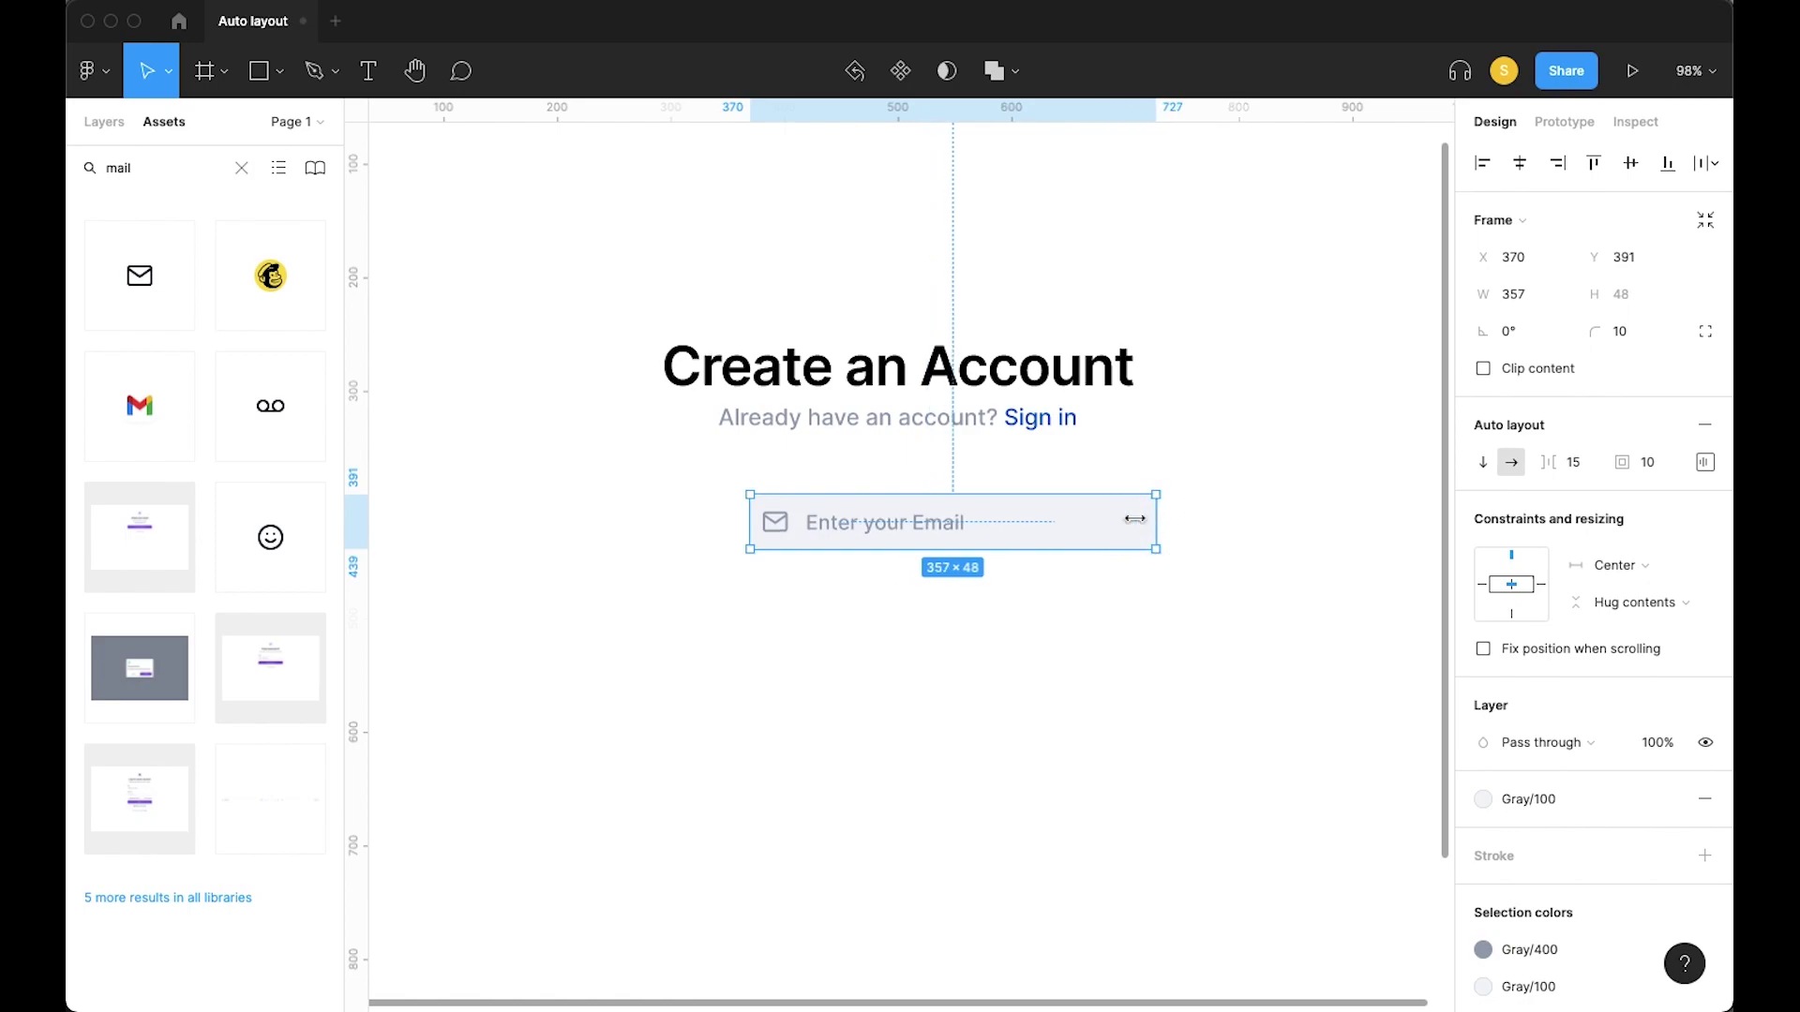
Paste the placeholder text repeatedly in the widened email field to test how it wraps
double_click(948, 533)
double_click(949, 531)
key(super+v)
key(super+v)
key(super+v)
key(super+v)
key(super+v)
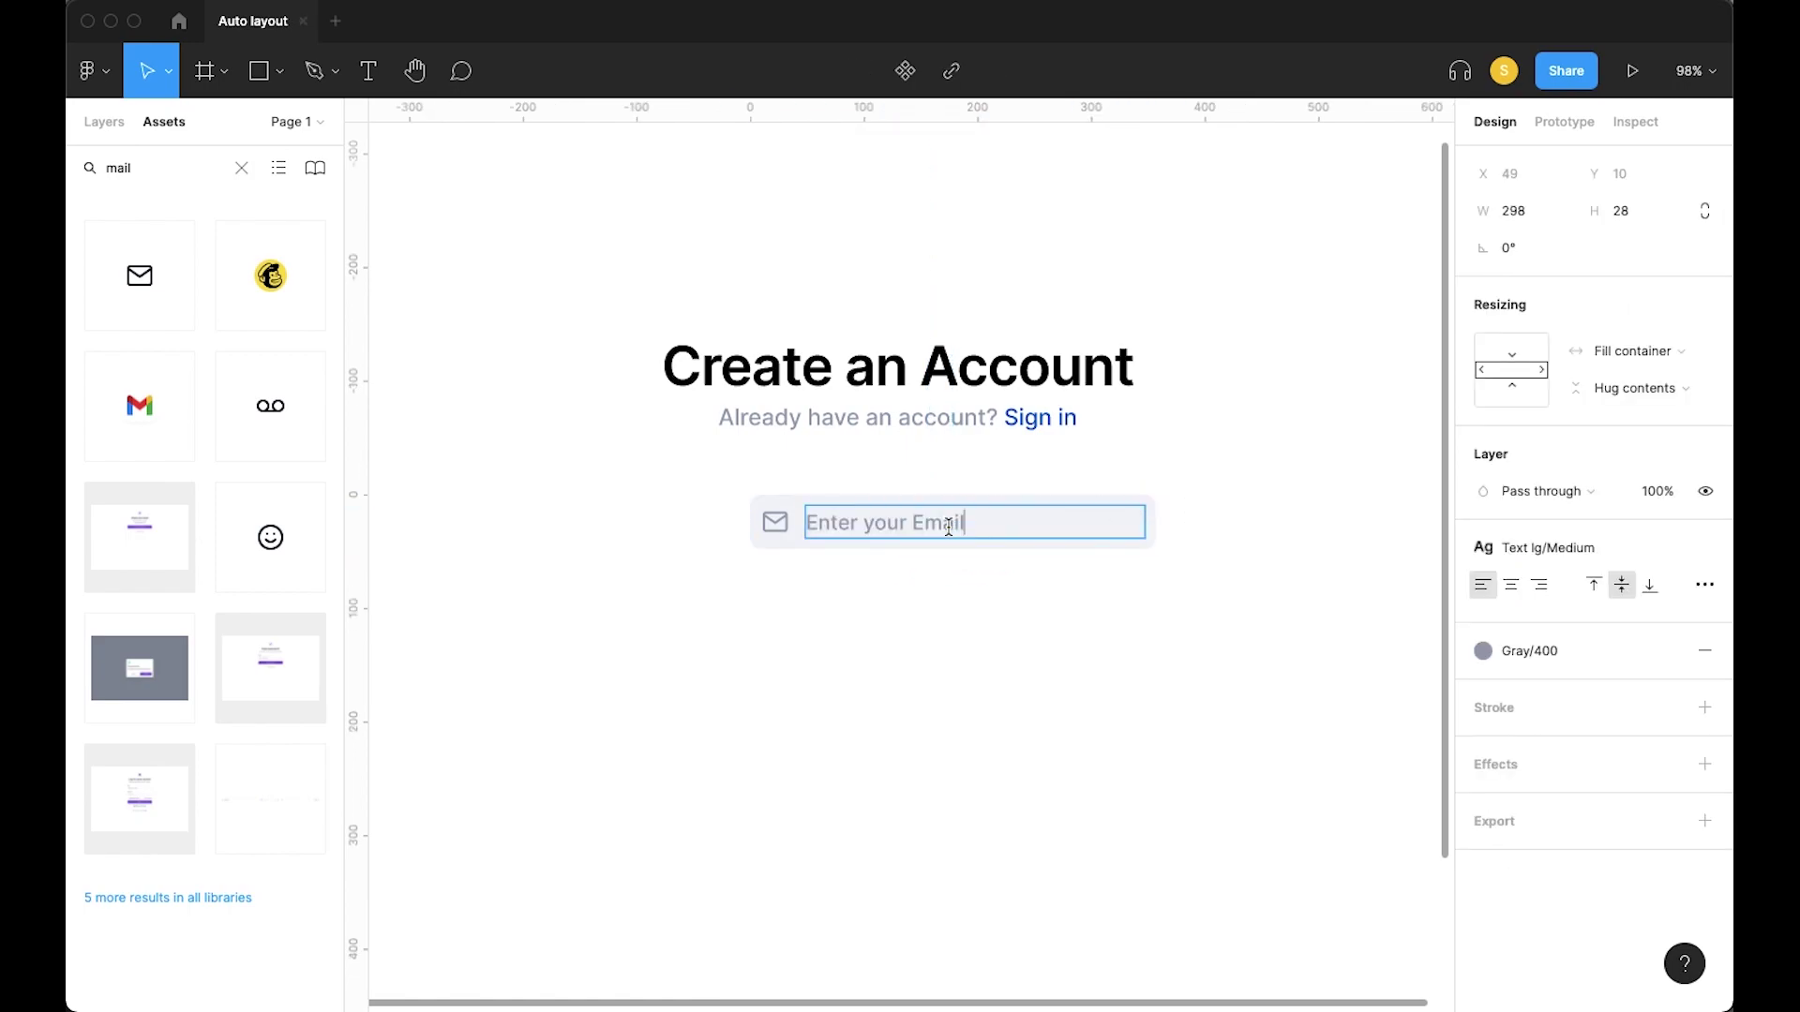
Undo the placeholder copies pasted into the widened field and leave text editing
key(super+z)
key(super+z)
key(super+z)
key(super+z)
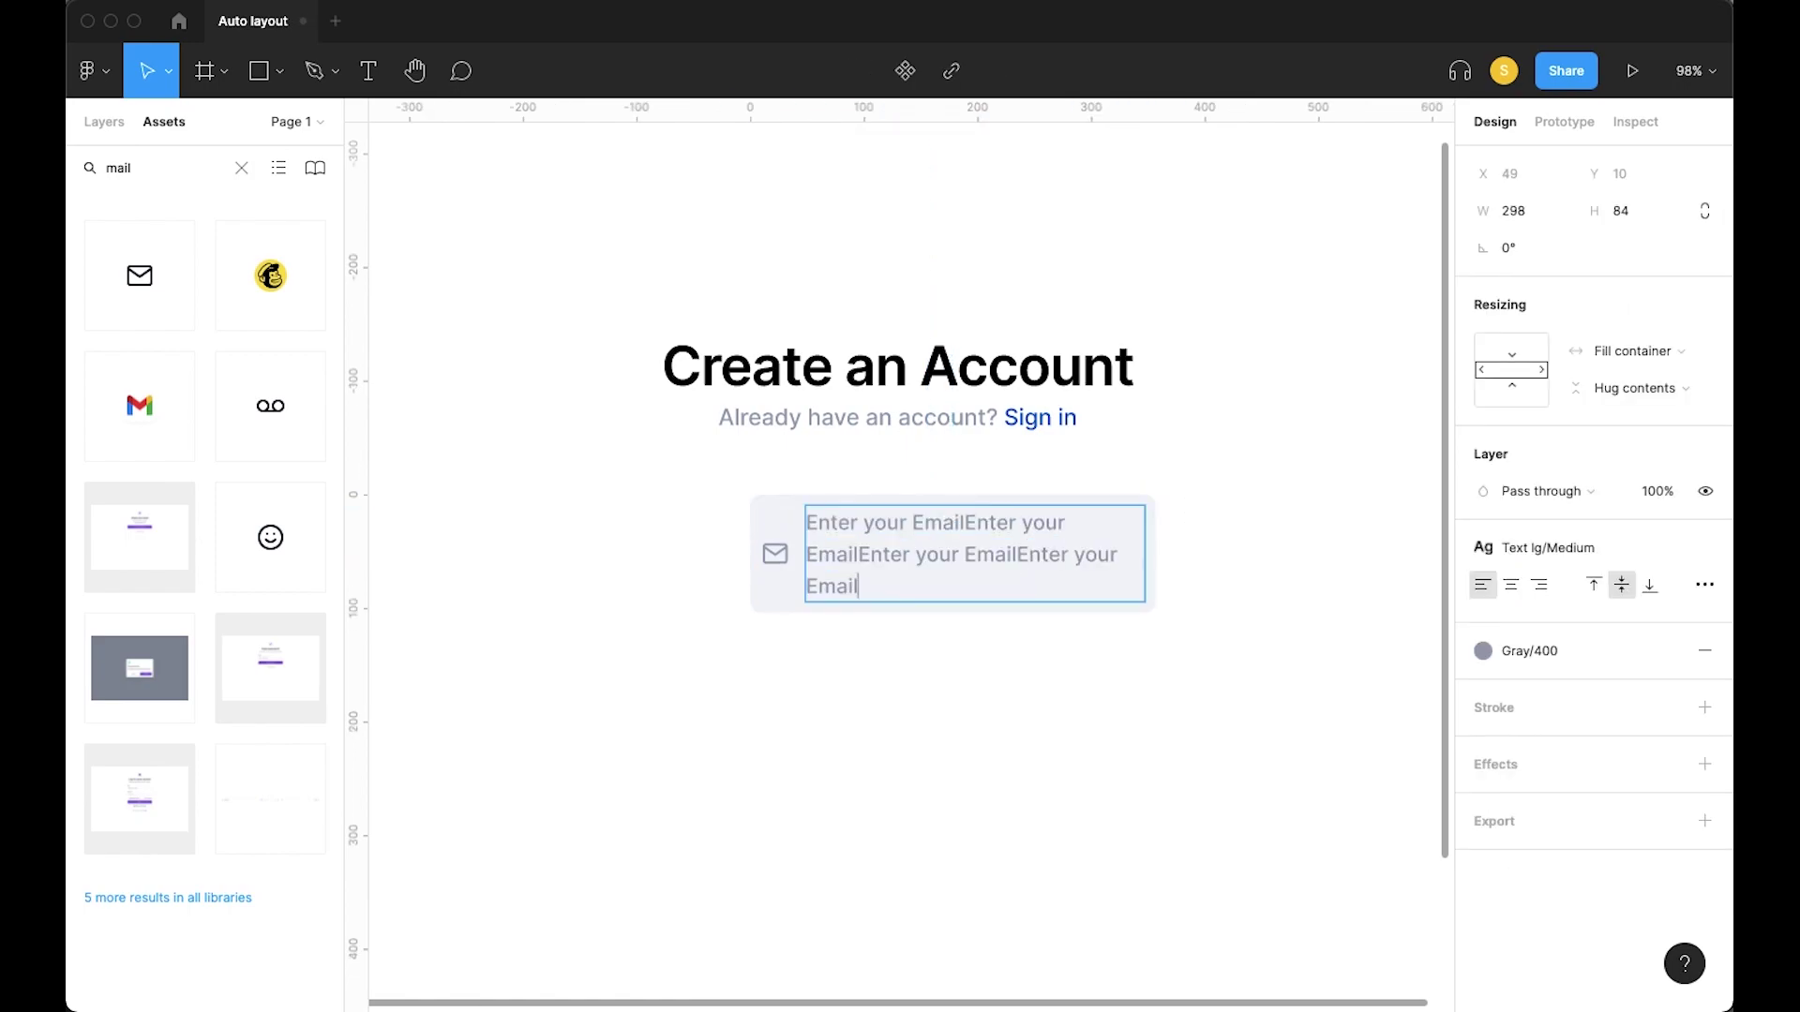
key(Escape)
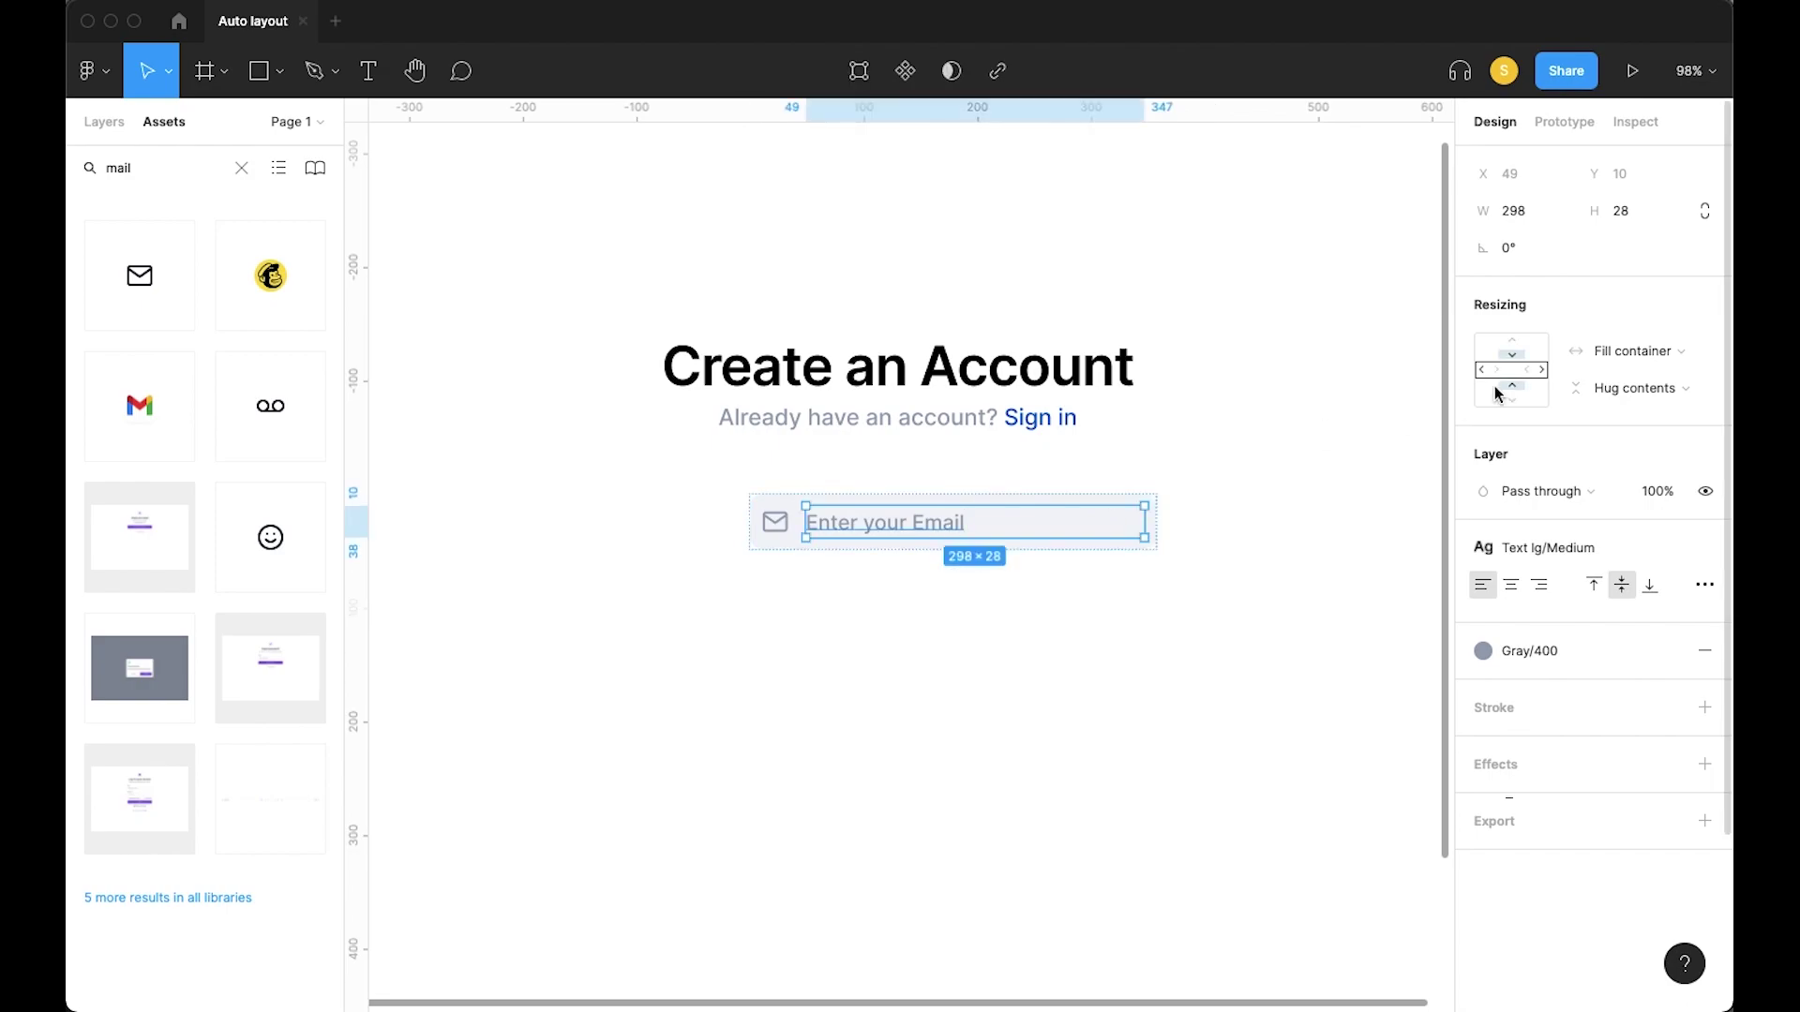
Examine the width and height resizing options of the placeholder text and compare them with the mail icon's
click(1645, 357)
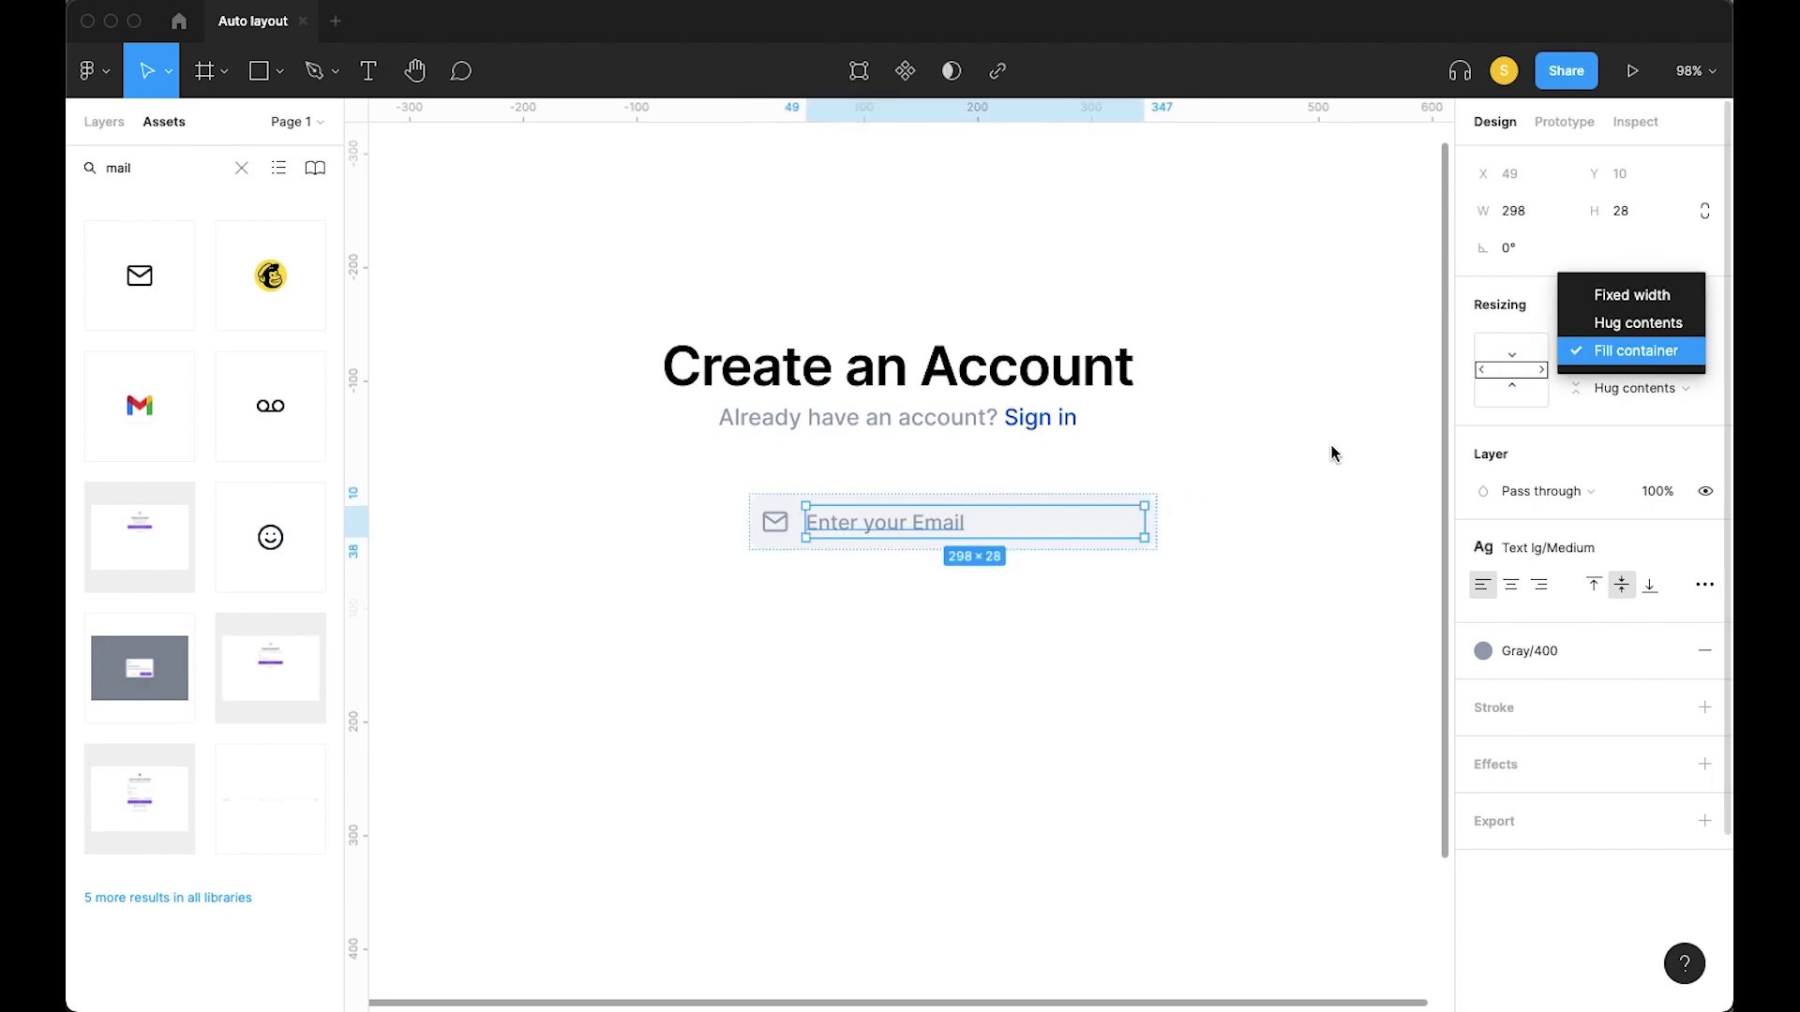
click(1575, 356)
click(1165, 469)
click(767, 521)
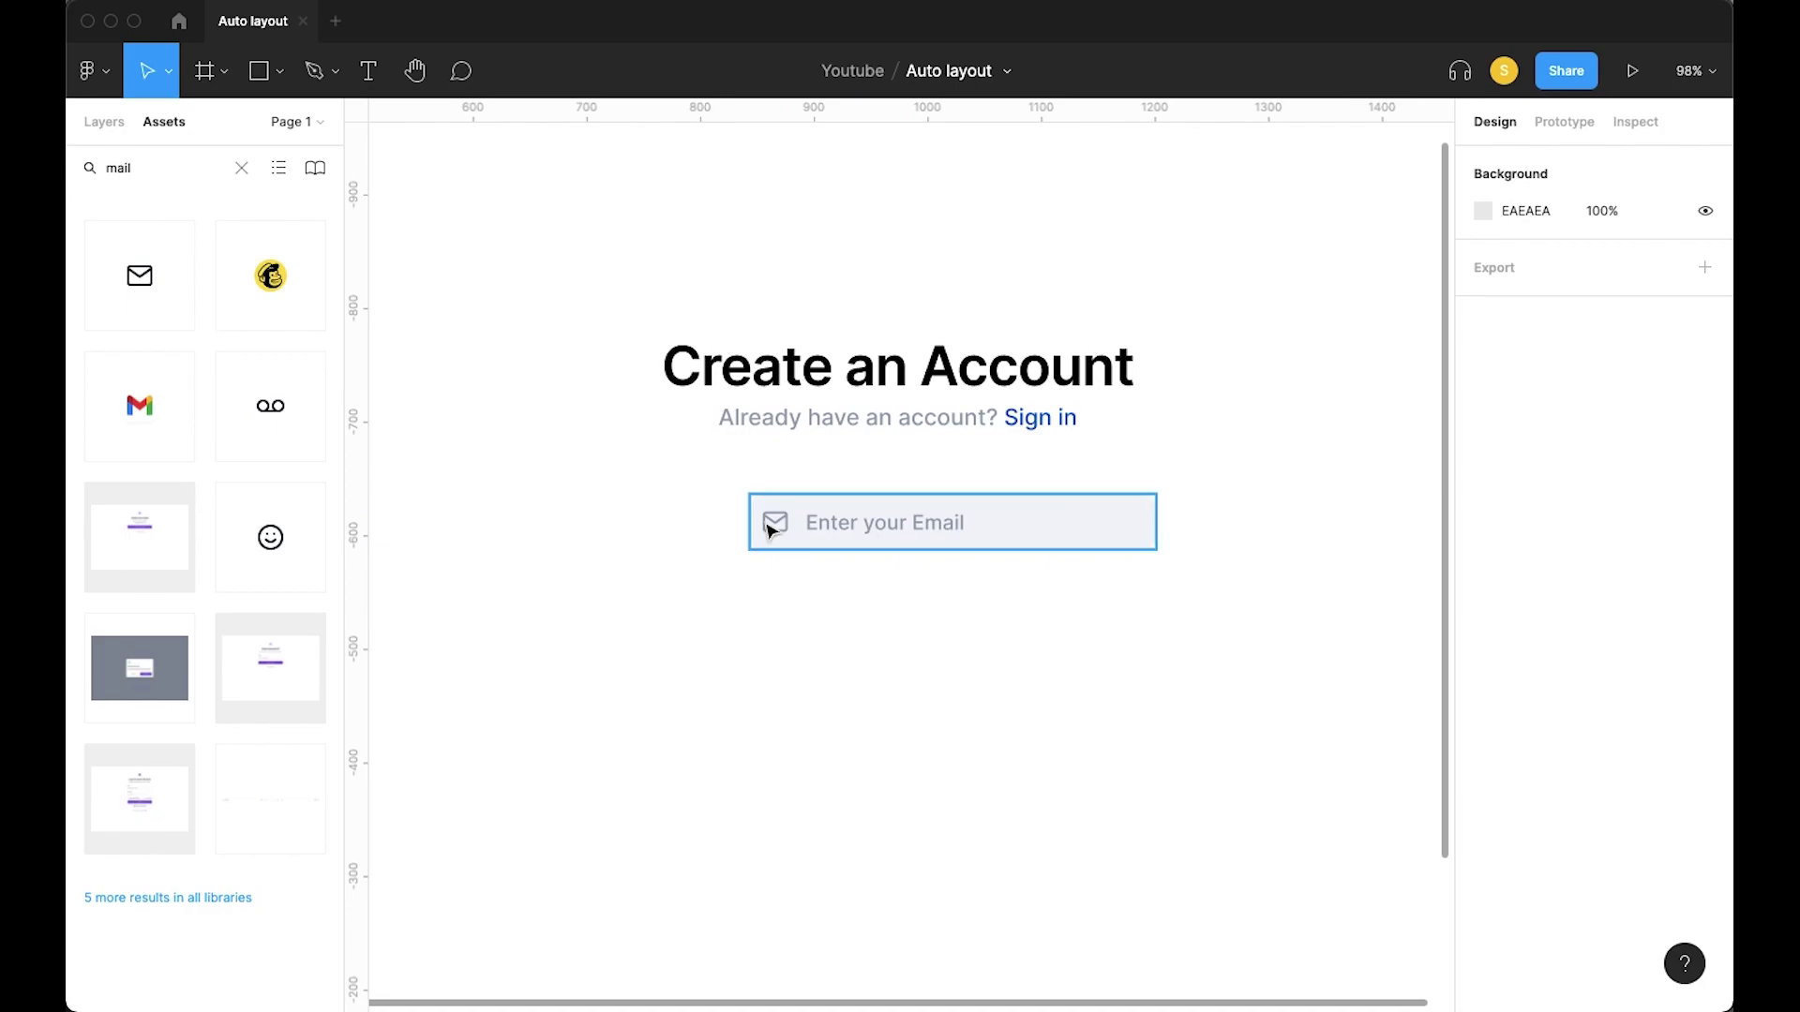
ctrl+scroll(775, 531, up, 5)
click(775, 525)
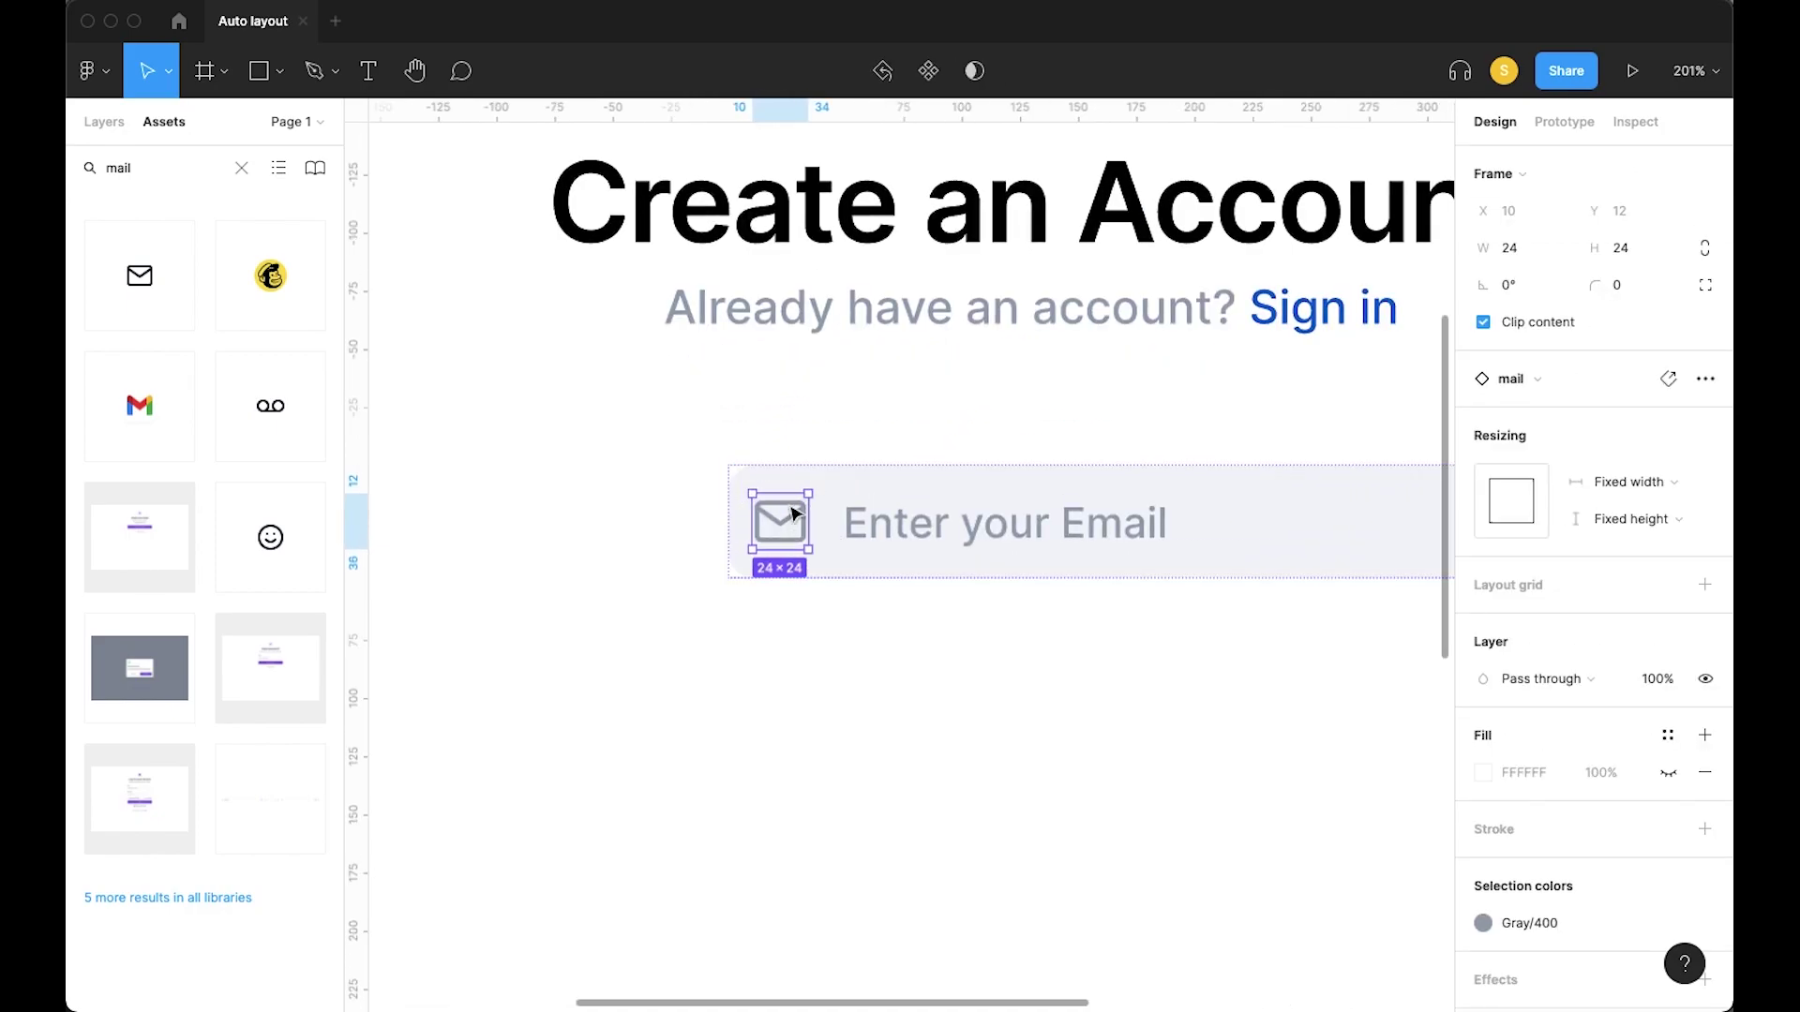
click(882, 535)
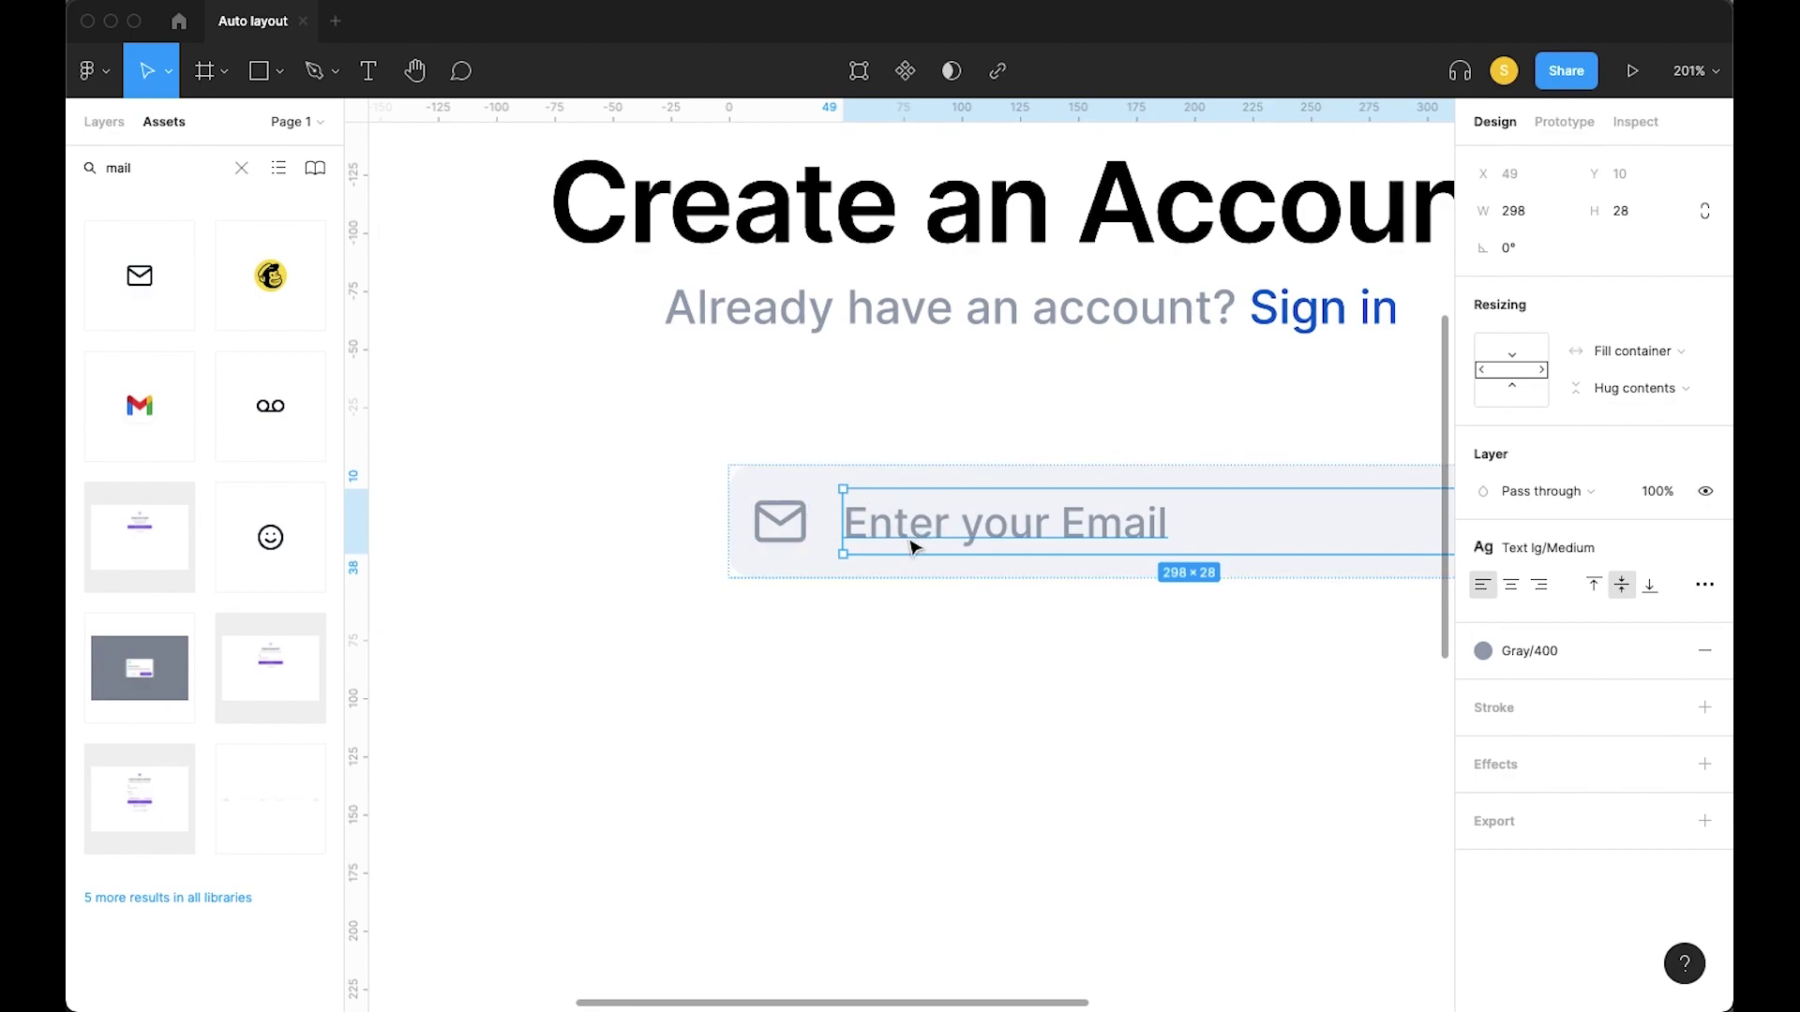
click(798, 540)
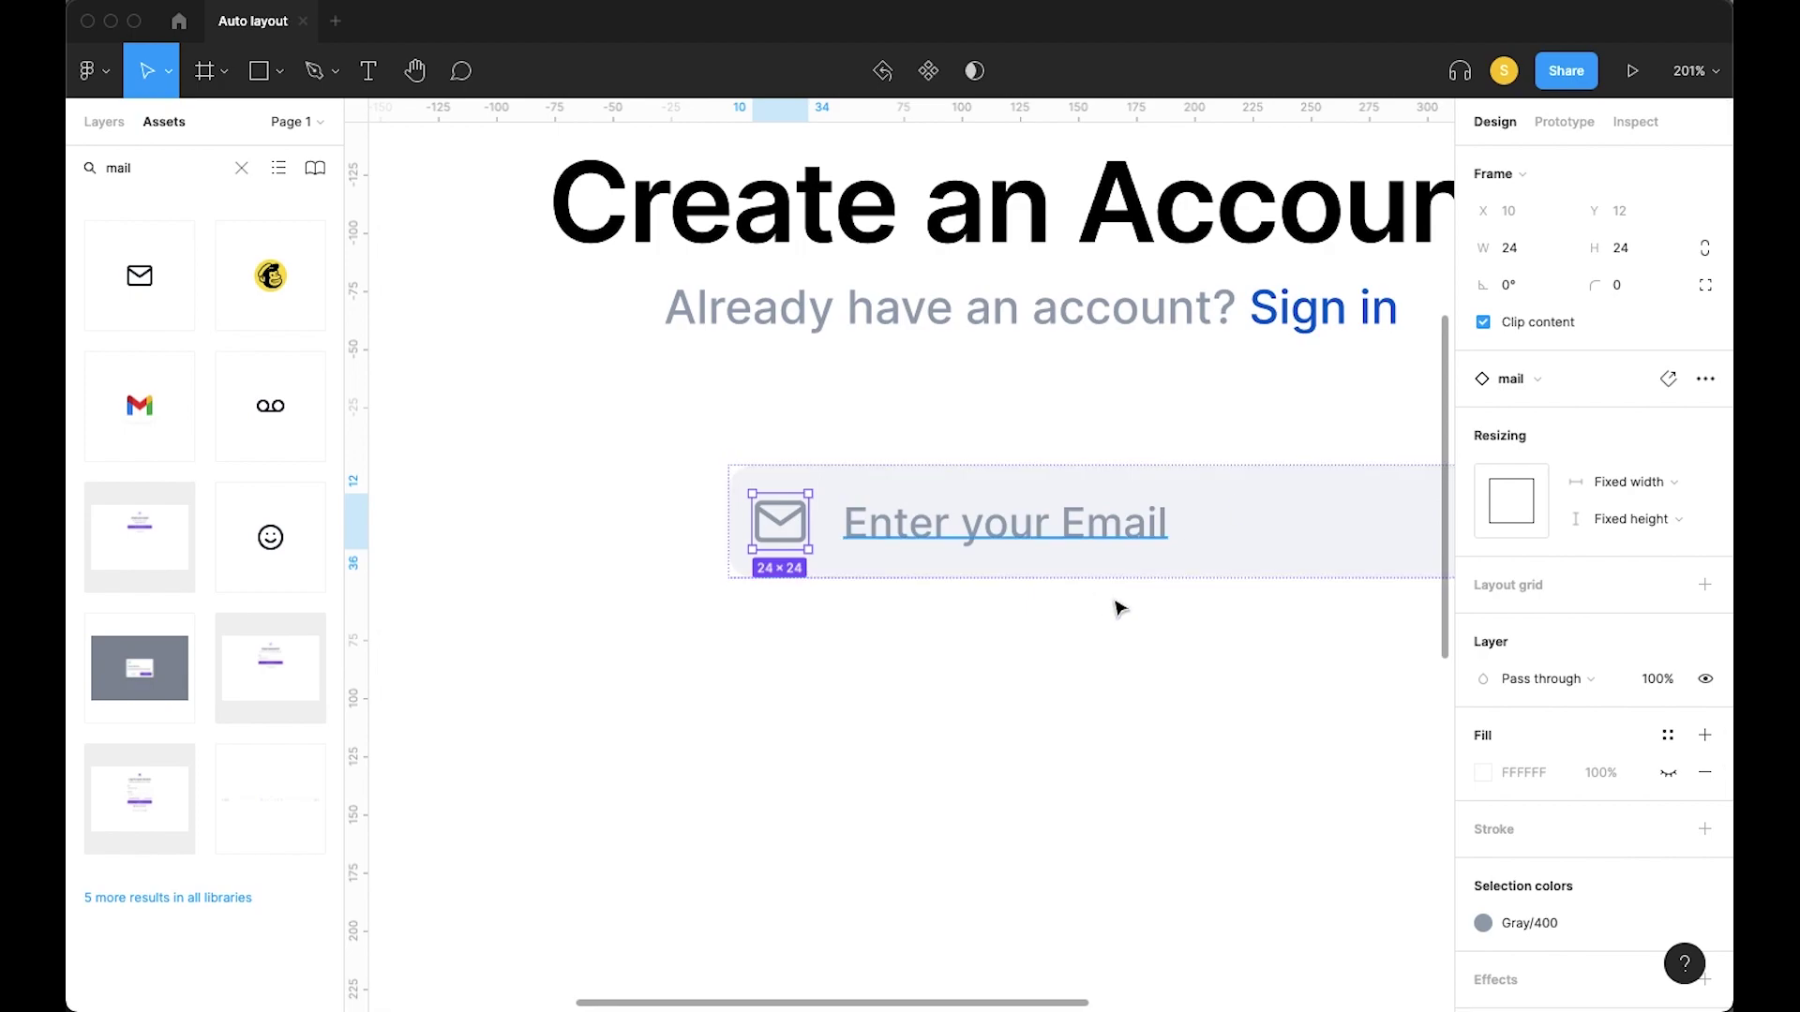
ctrl+scroll(1074, 604, down, 5)
scroll(1075, 603, right, 5)
scroll(900, 610, up, 2)
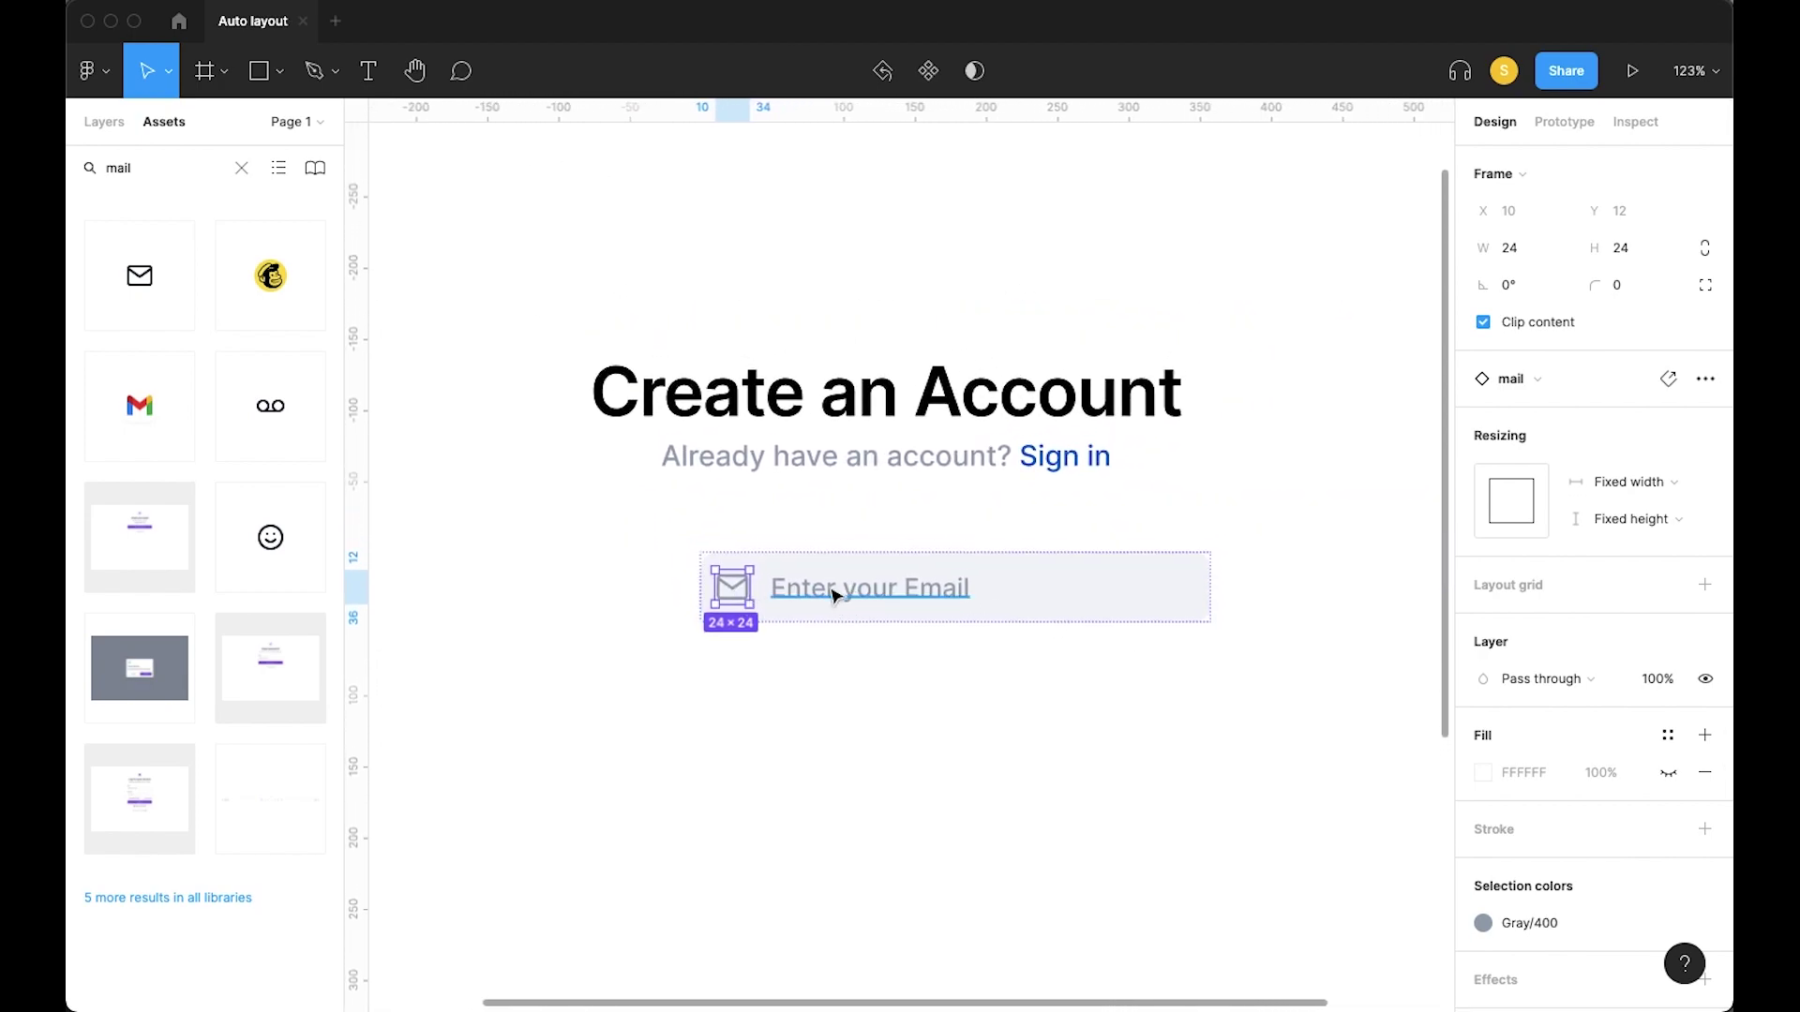
click(867, 600)
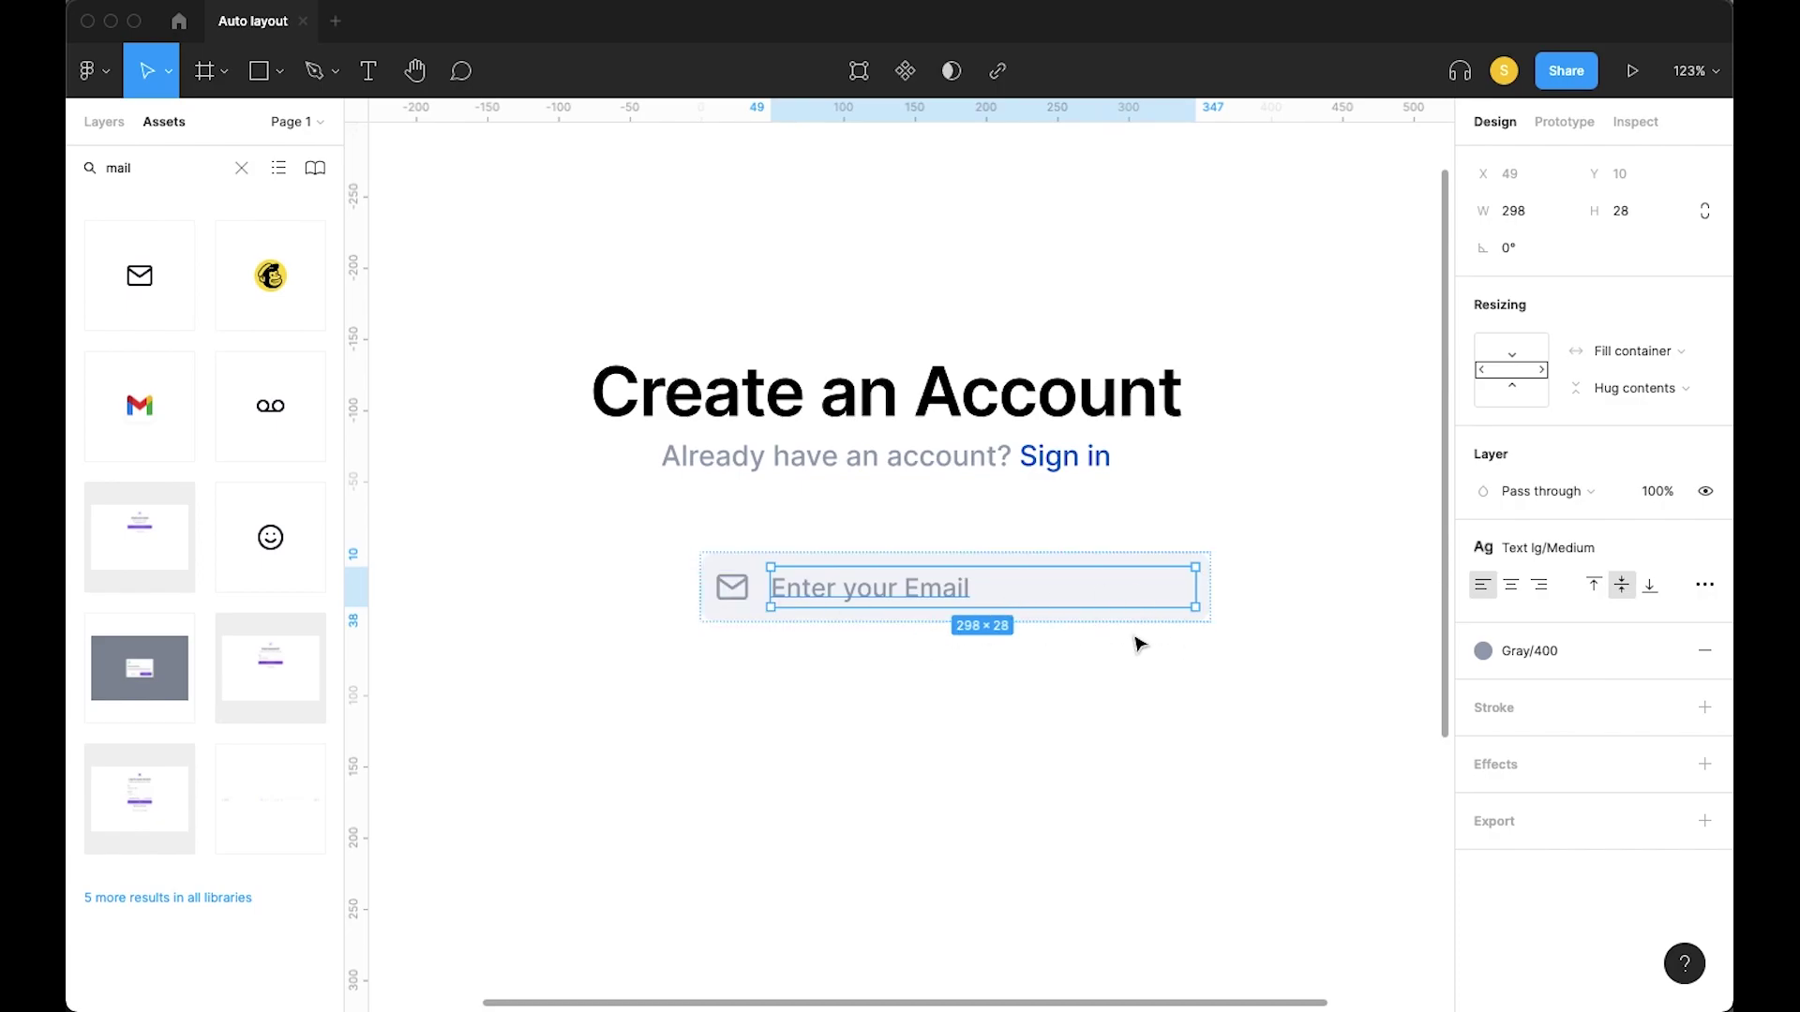
Set the placeholder text's horizontal resizing to Fixed width
click(1028, 661)
double_click(807, 595)
click(1627, 352)
click(1607, 294)
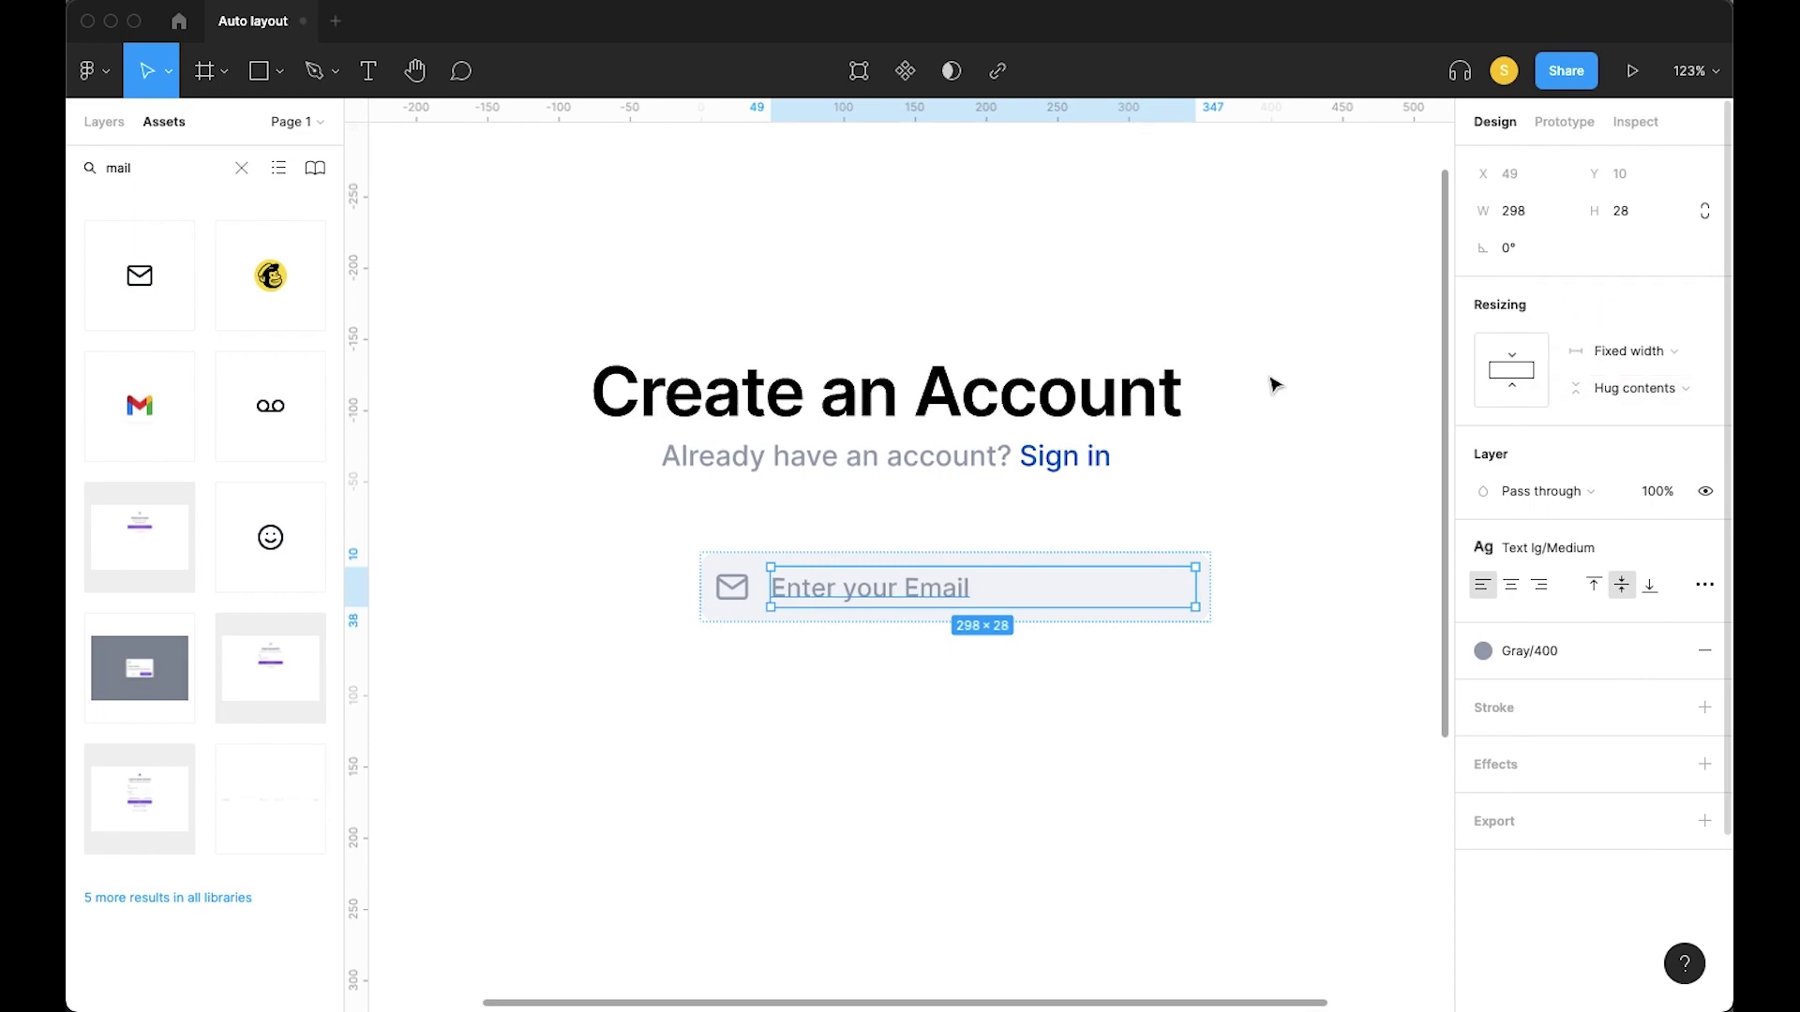
Set the mail icon's horizontal resizing to Fill container
click(741, 583)
click(1614, 471)
click(1612, 510)
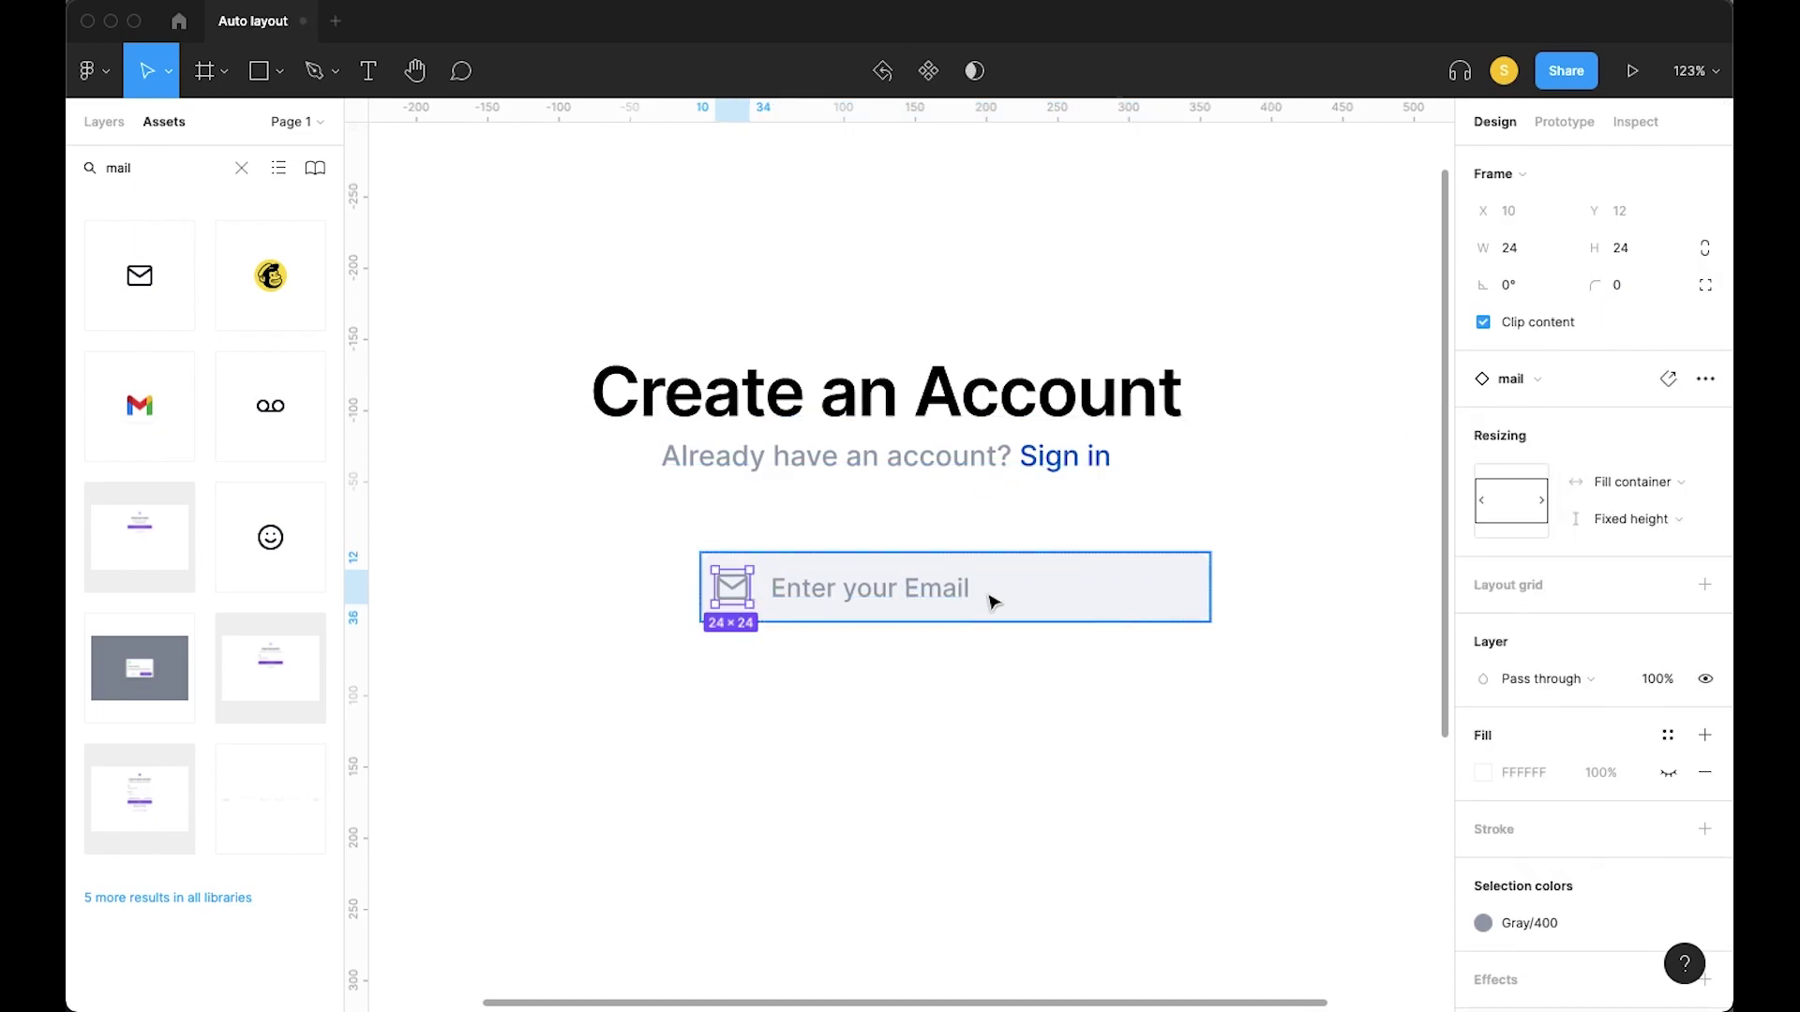
Set the placeholder text's horizontal resizing to Hug contents to see how the icon fills the field
click(942, 600)
click(1617, 387)
click(1620, 392)
click(1633, 352)
click(1631, 378)
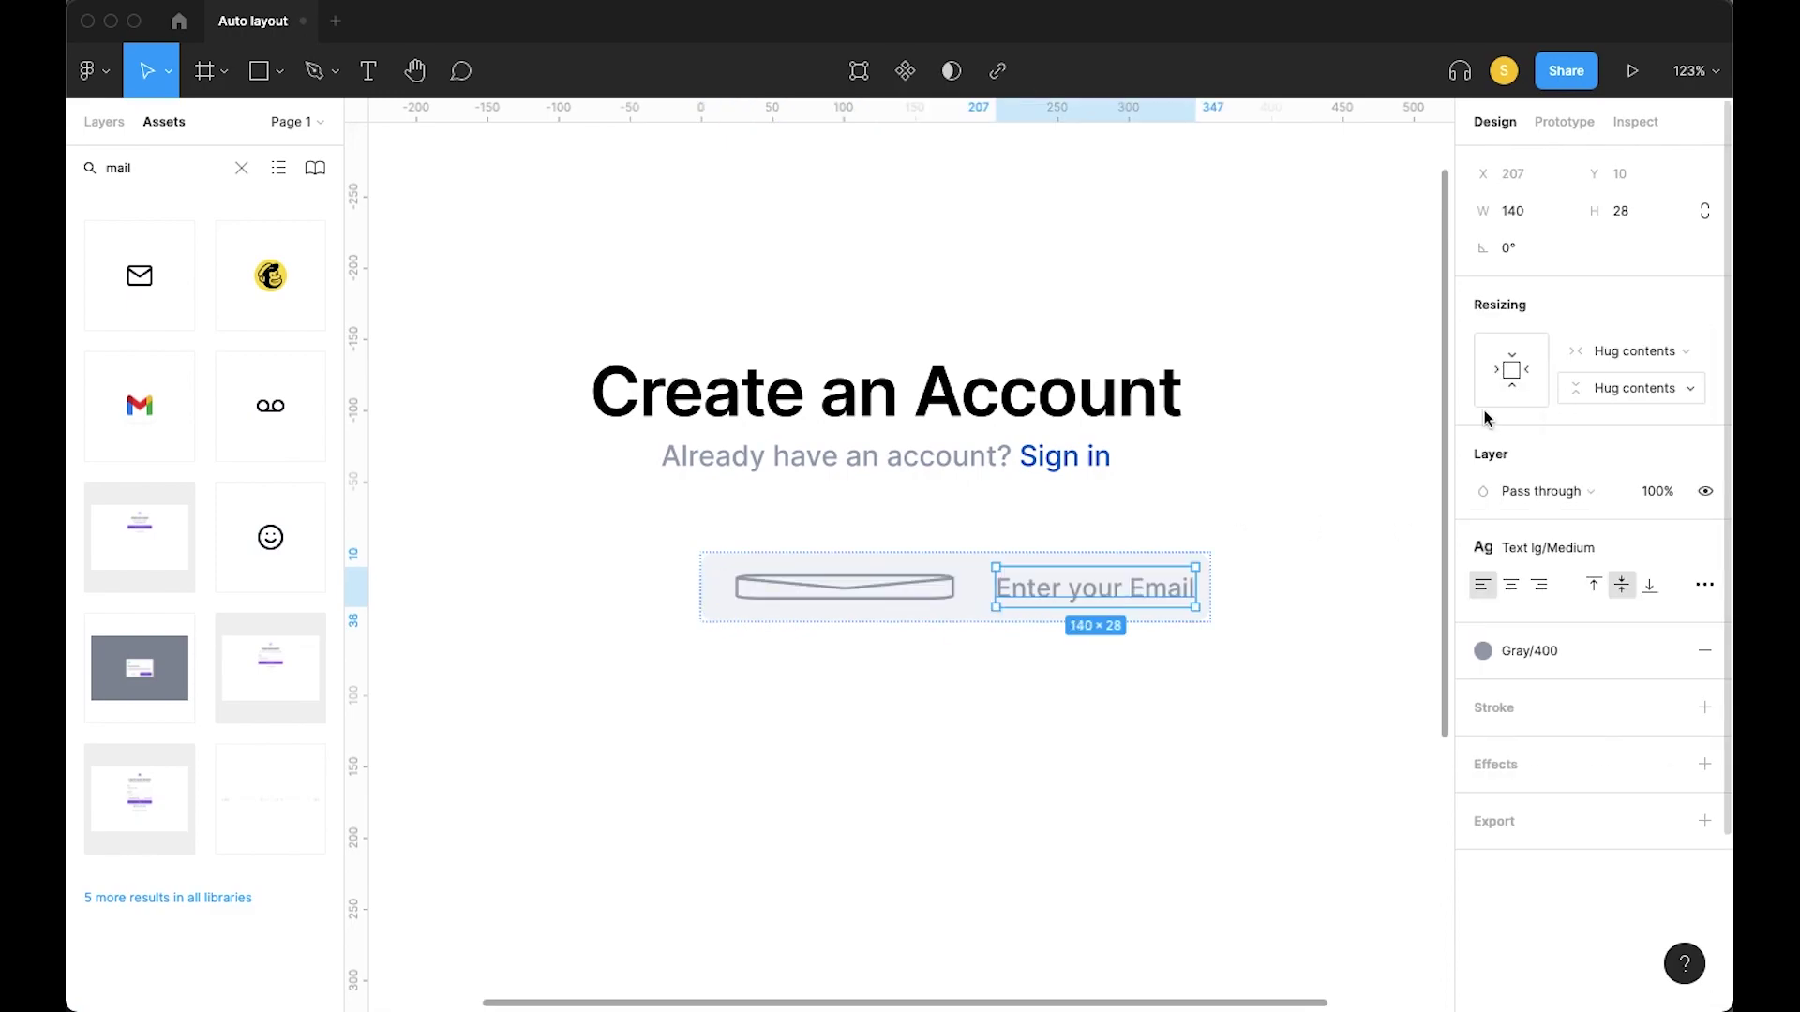
Set the stretched mail icon's horizontal resizing to Fixed width
click(857, 600)
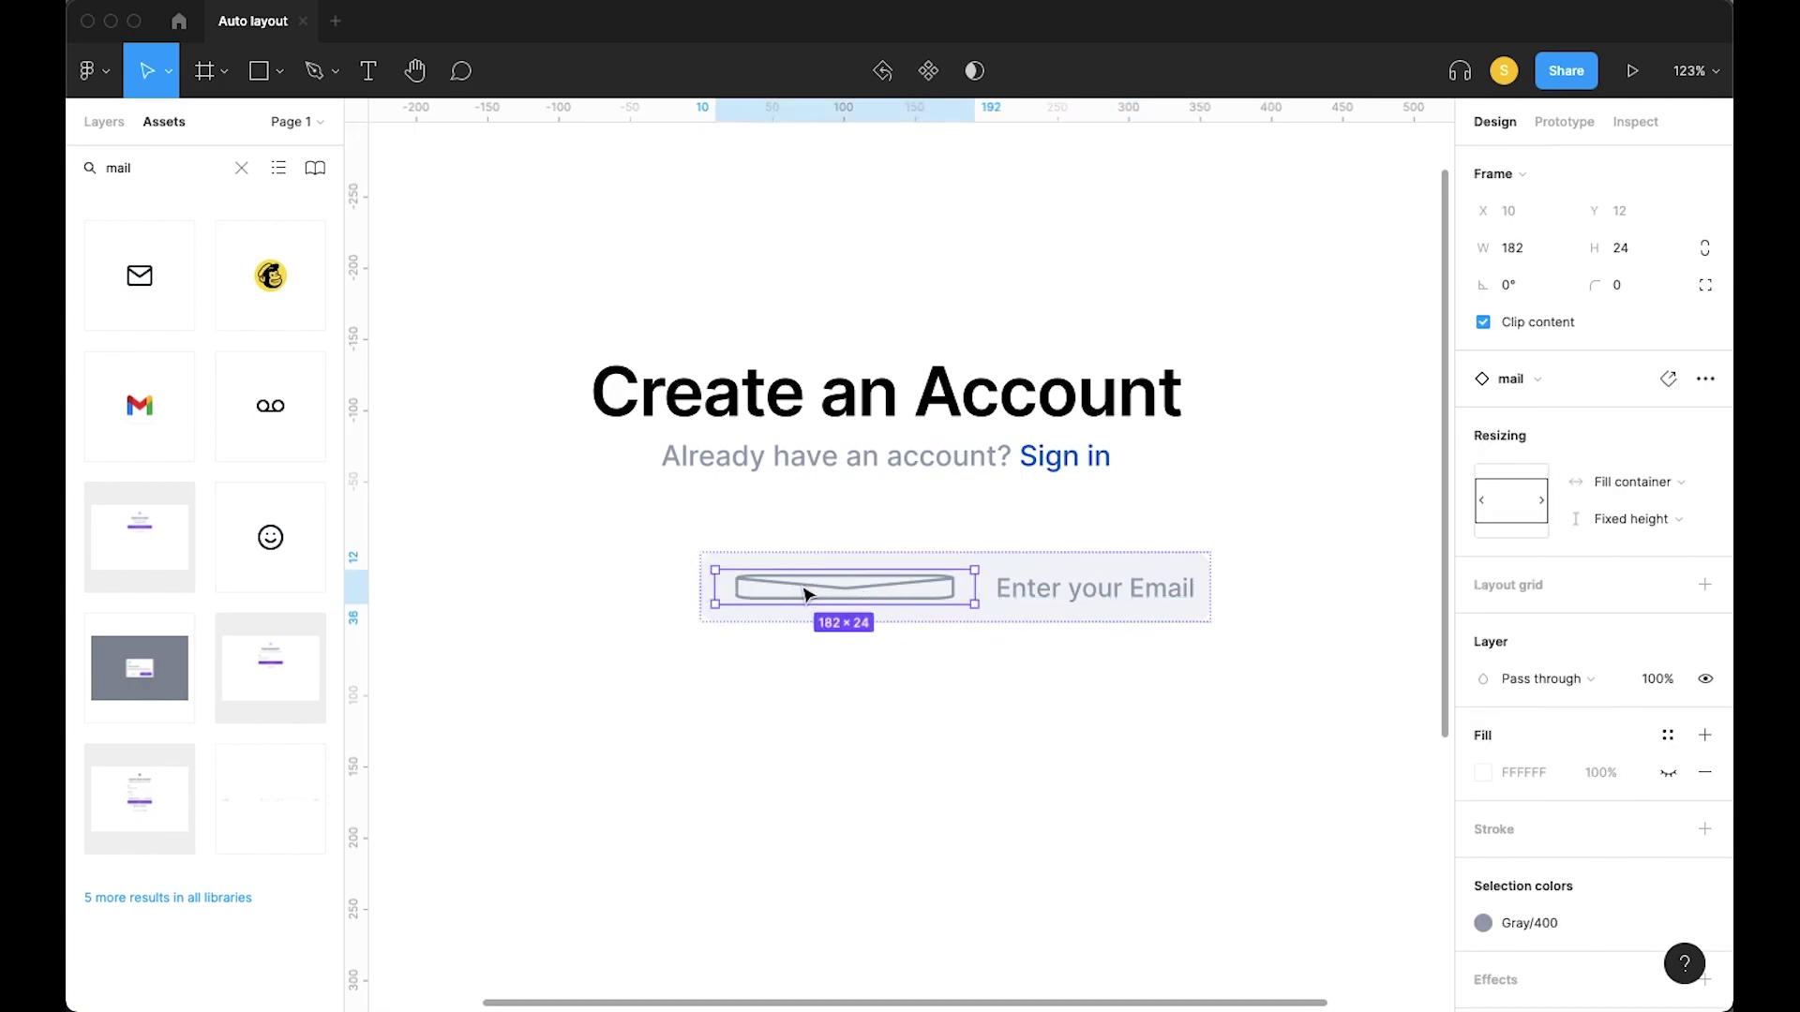
click(1645, 485)
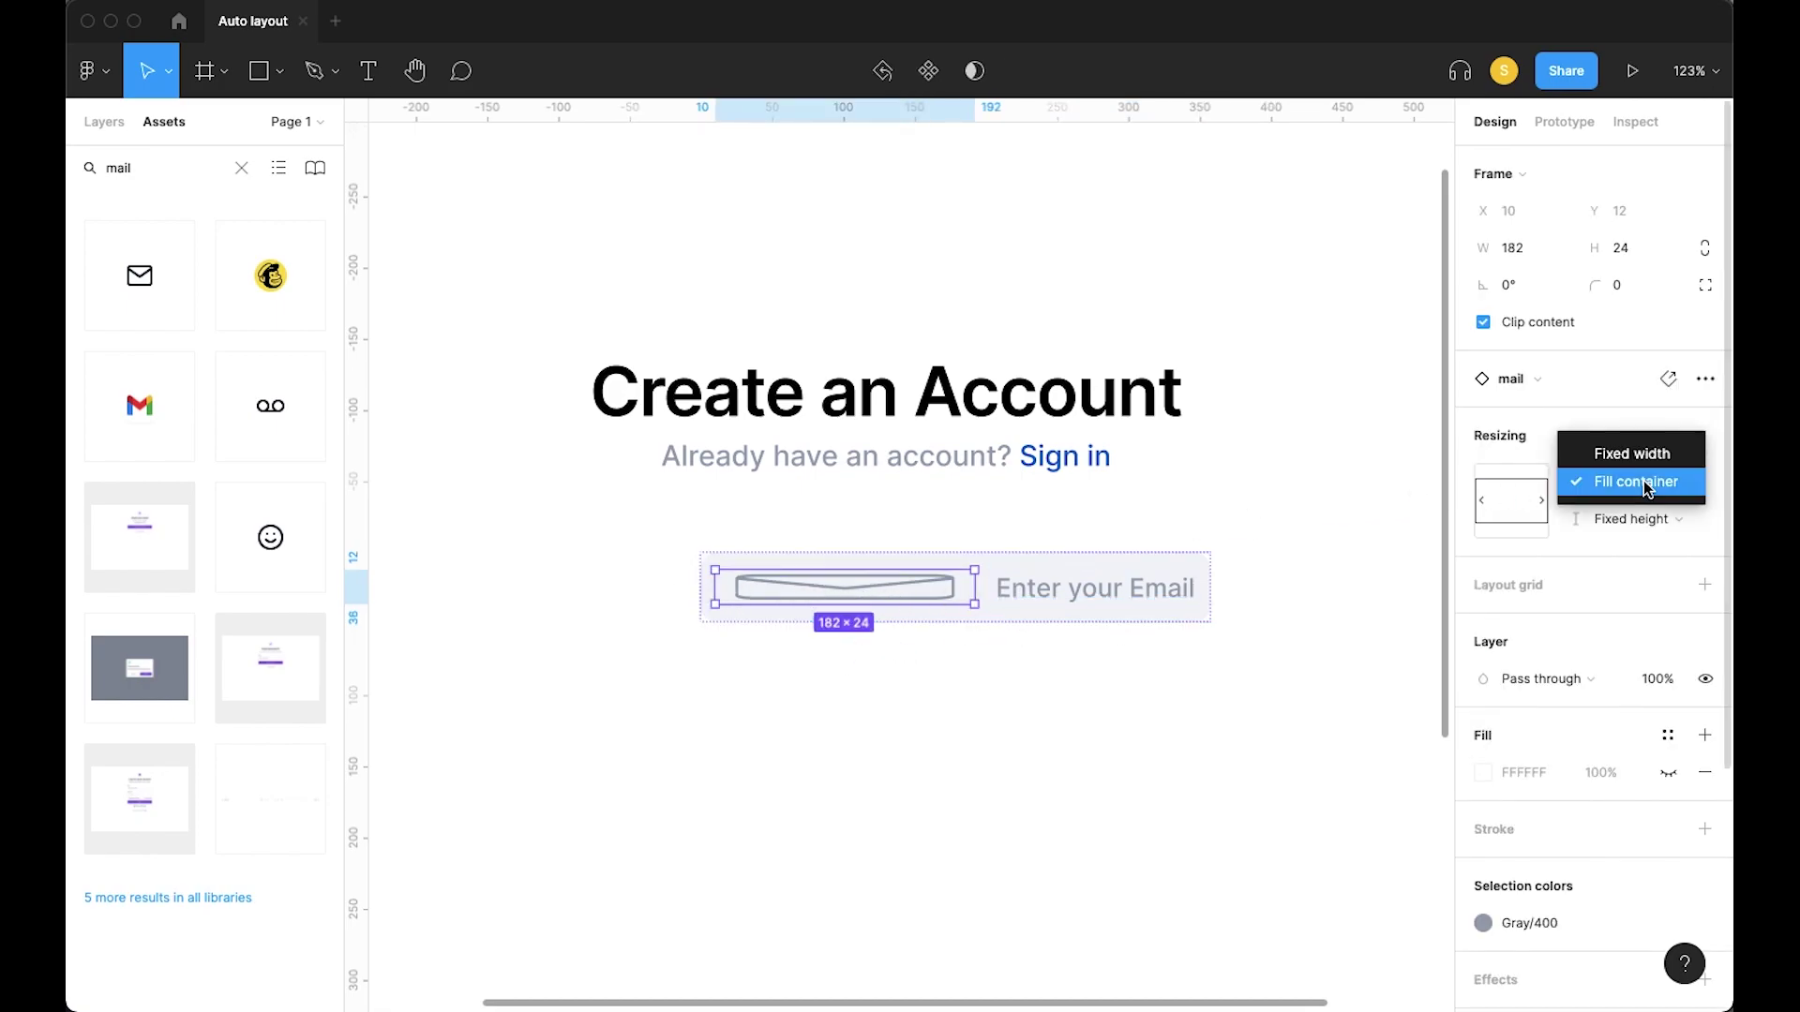
click(1632, 454)
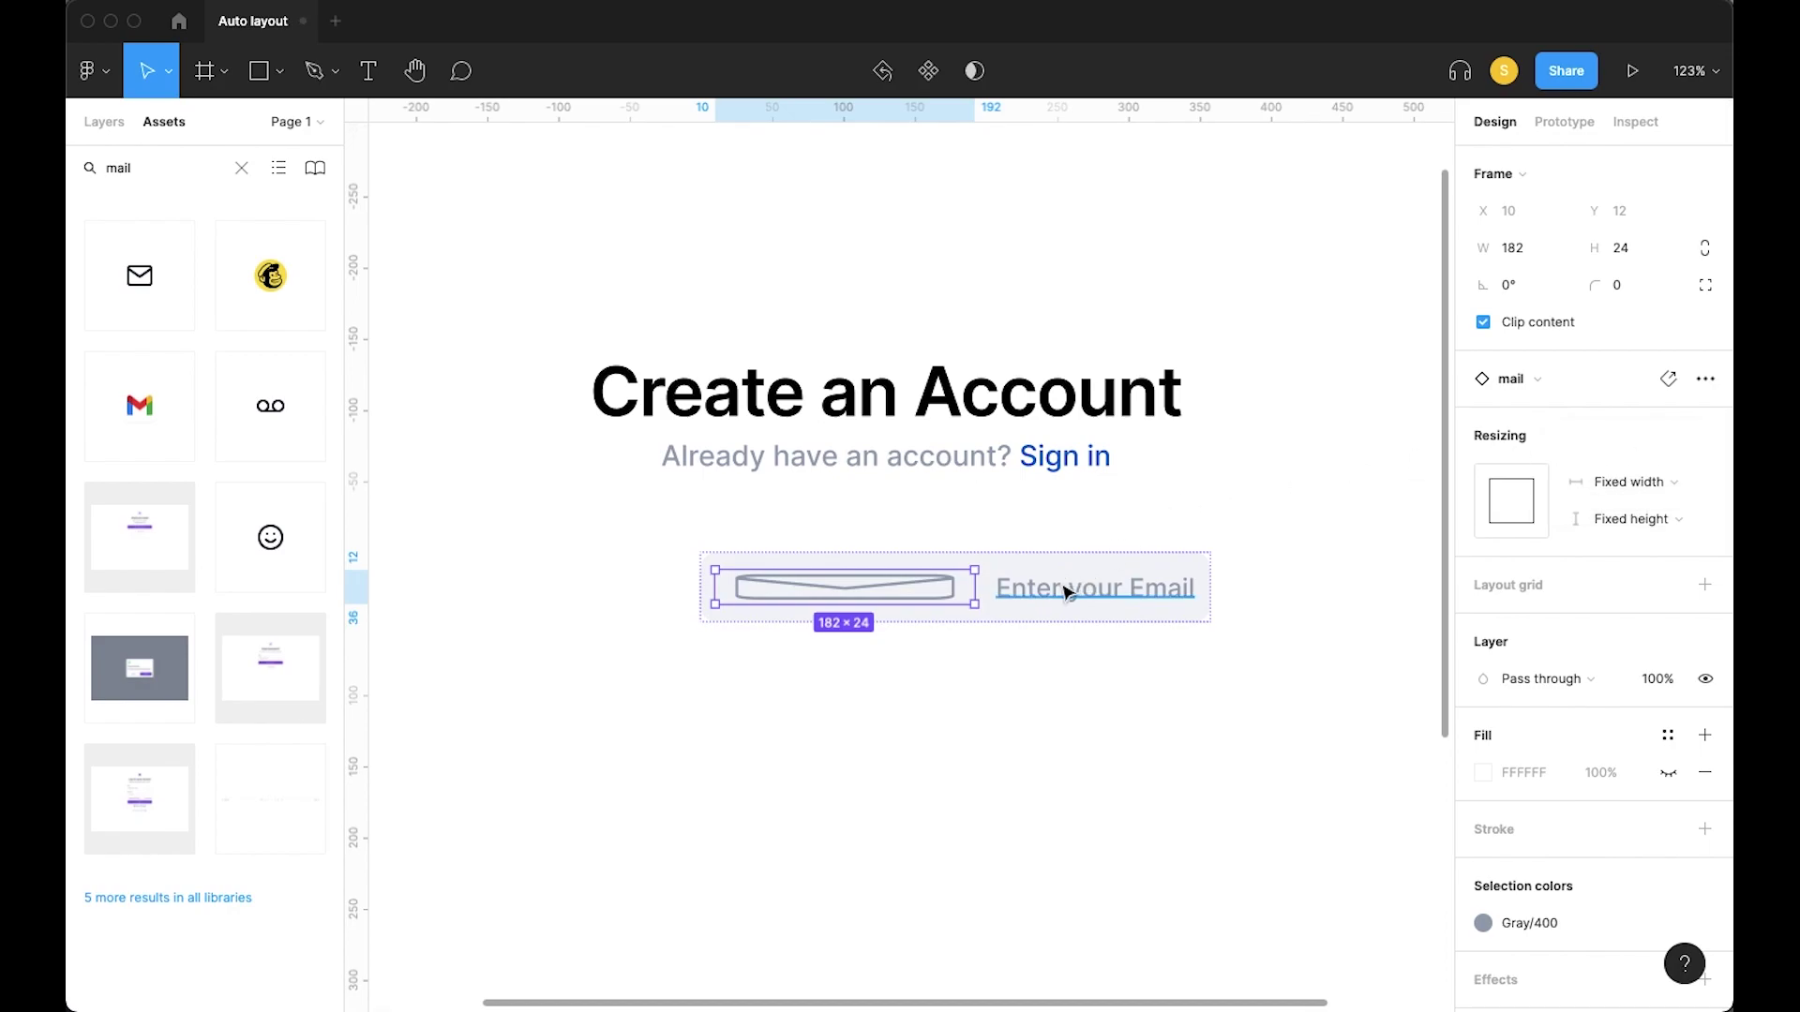
Set the placeholder text beside the stretched icon to Fill container horizontally
click(1095, 589)
click(1608, 351)
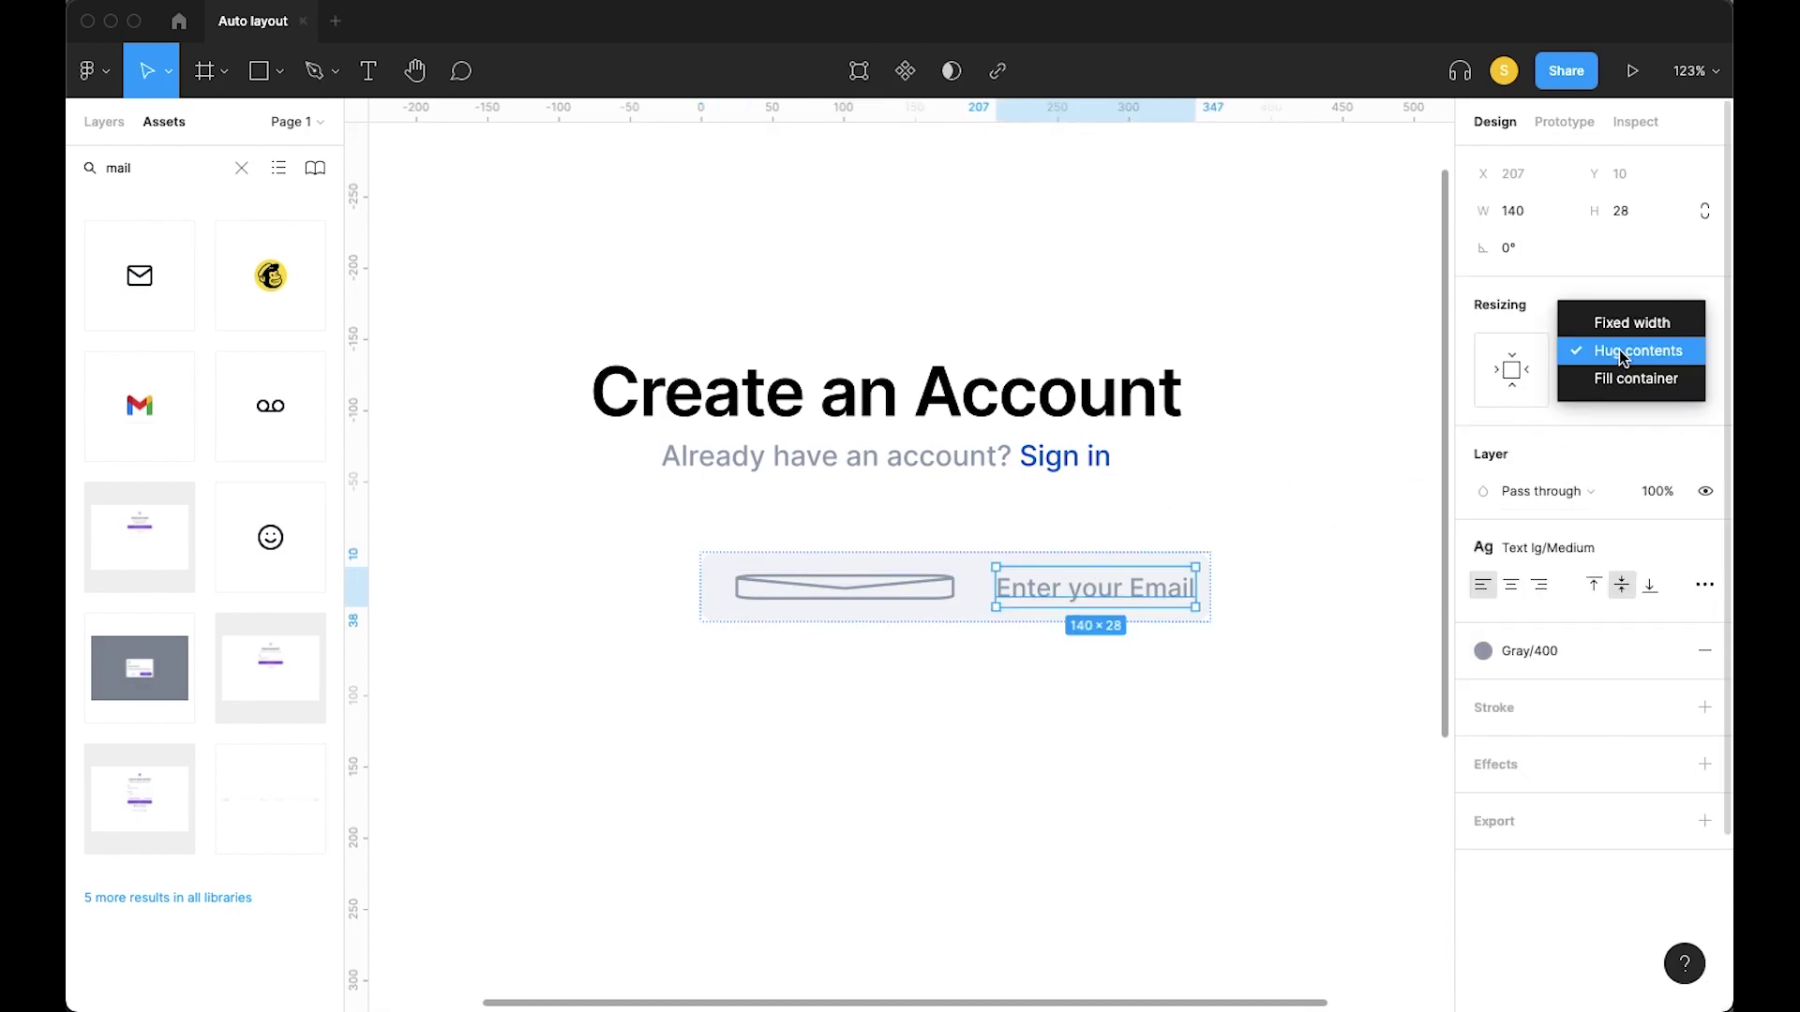
click(1605, 378)
Undo the last three resizing changes made to the placeholder text and the mail icon
key(super+z)
key(super+z)
key(super+z)
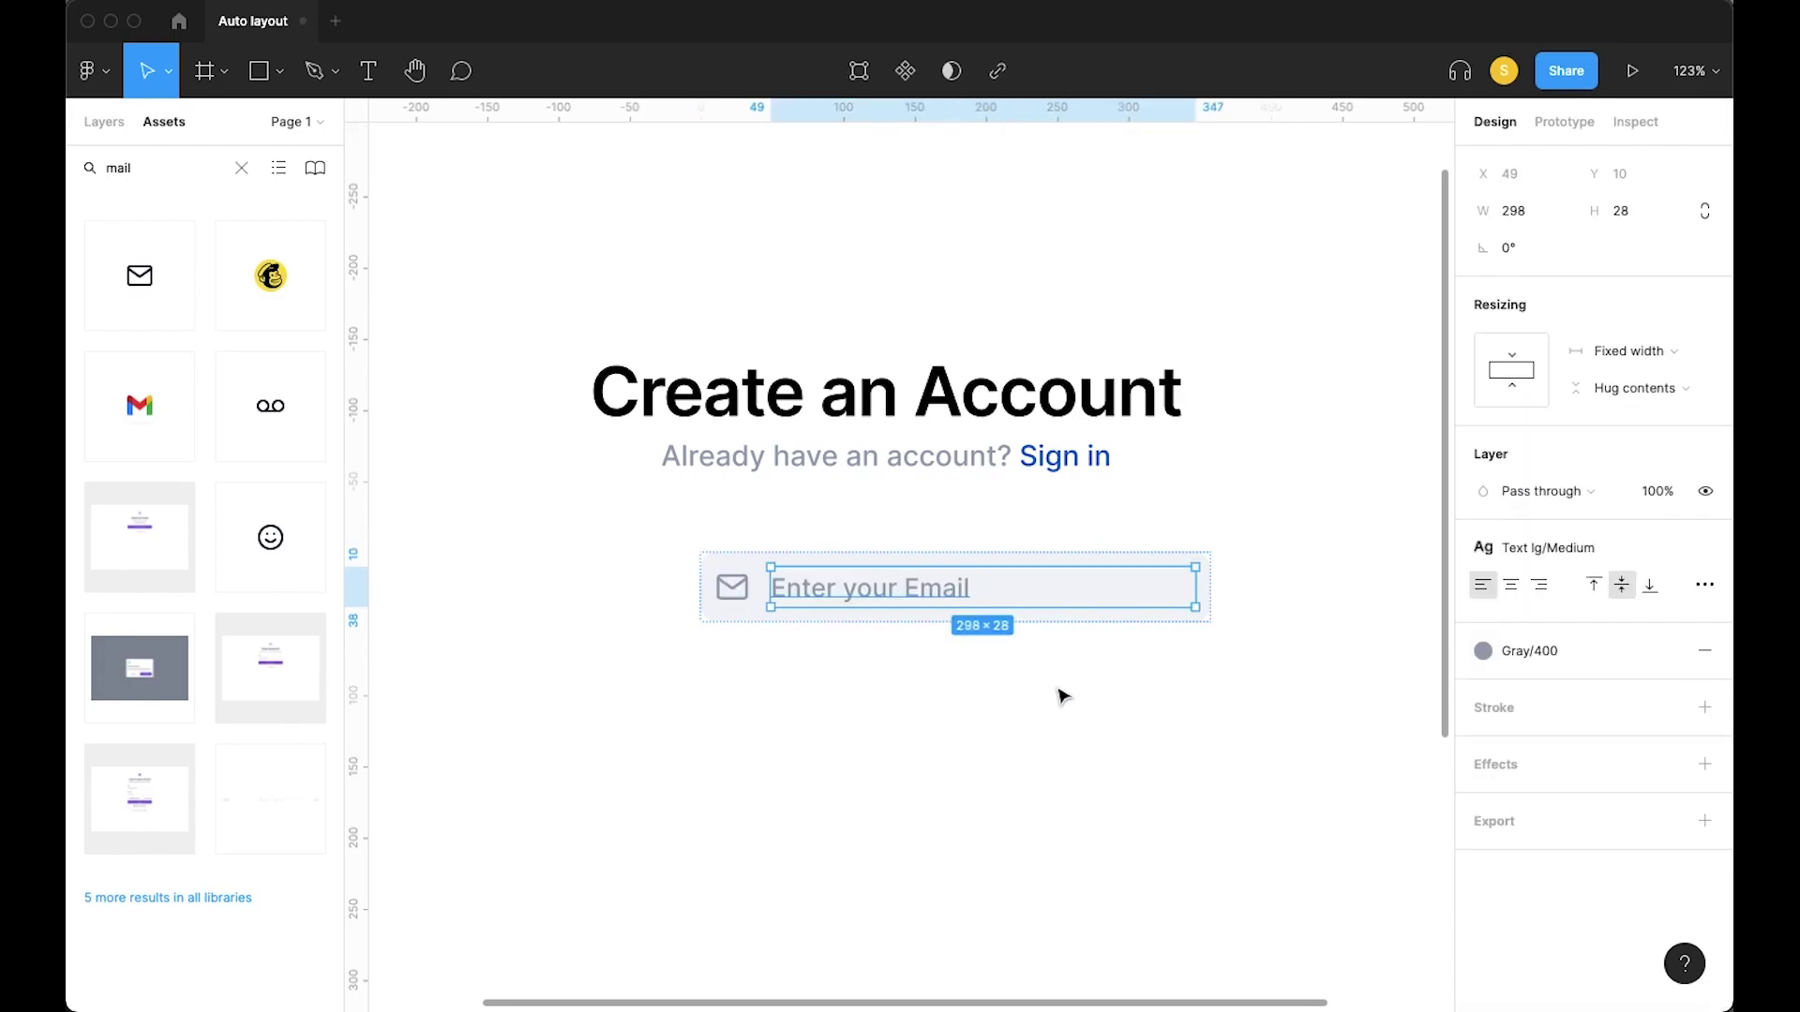
Try Fill container as the placeholder text's horizontal resizing alongside the filling icon, and clear the selection
click(1011, 686)
double_click(924, 607)
click(1616, 351)
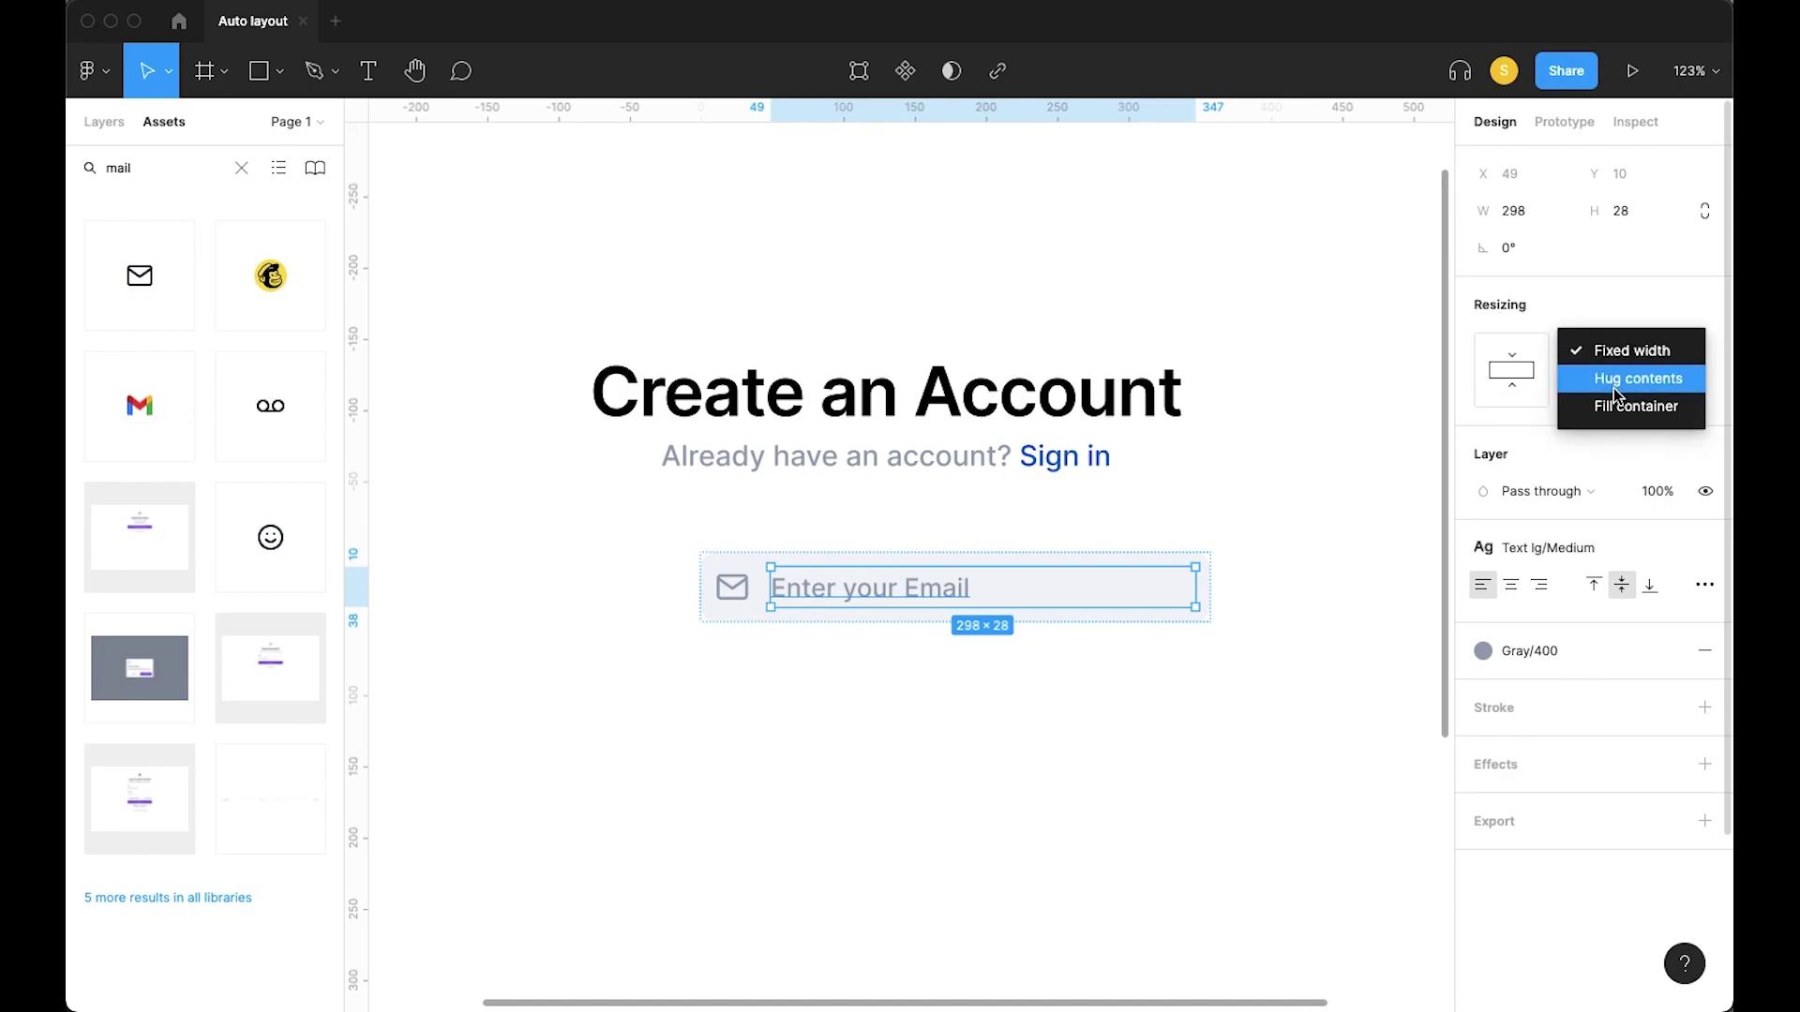
click(1616, 405)
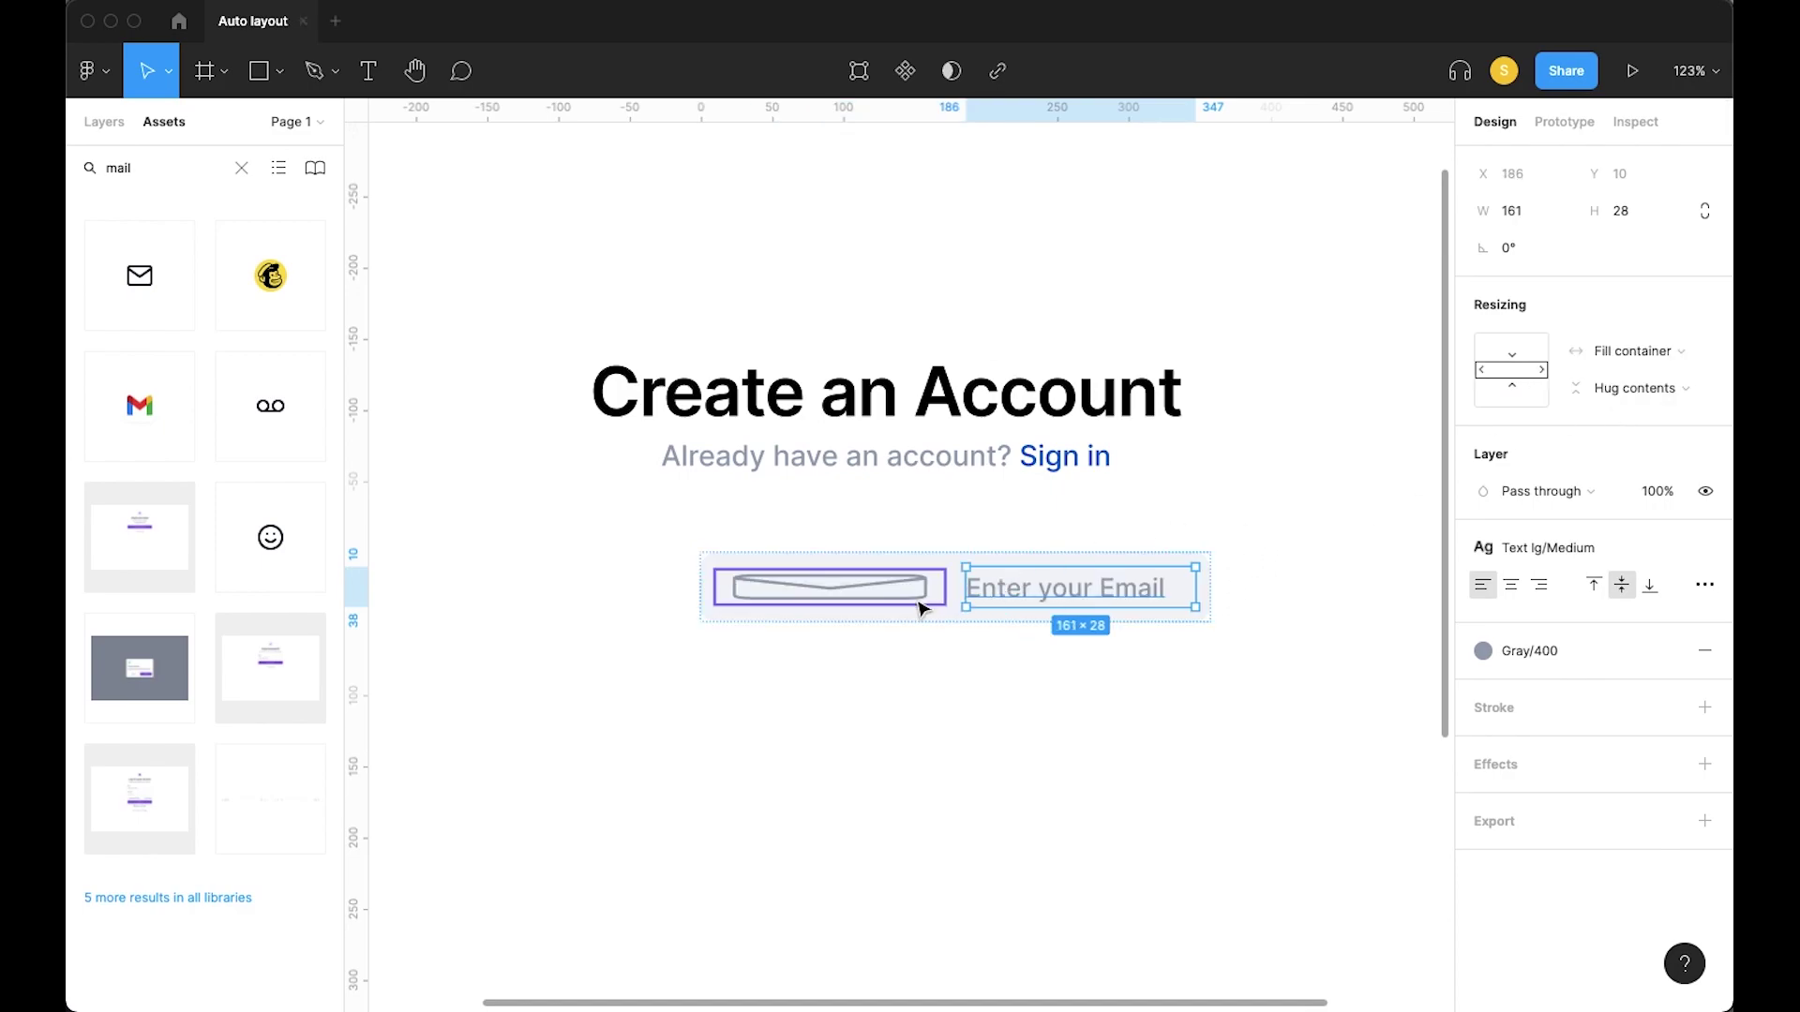
click(935, 646)
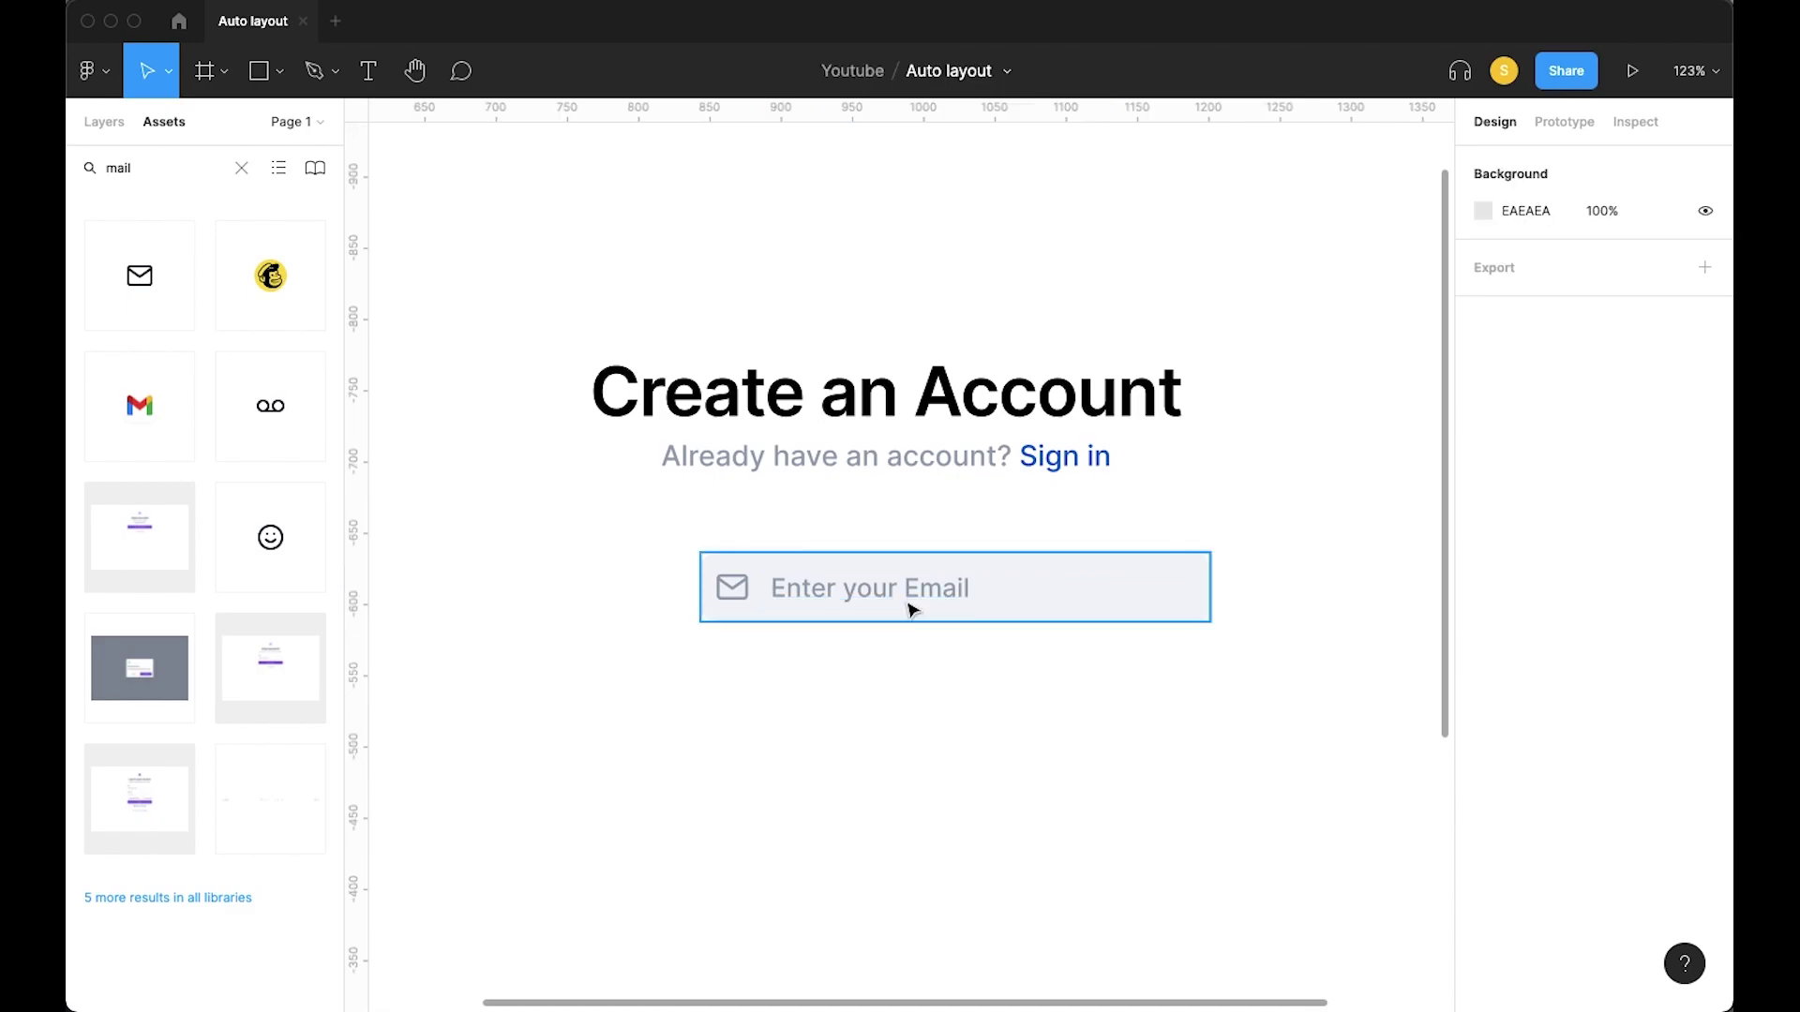
Try Fill container as the "Enter your Email" text's horizontal resizing while the mail icon also fills the field
double_click(895, 597)
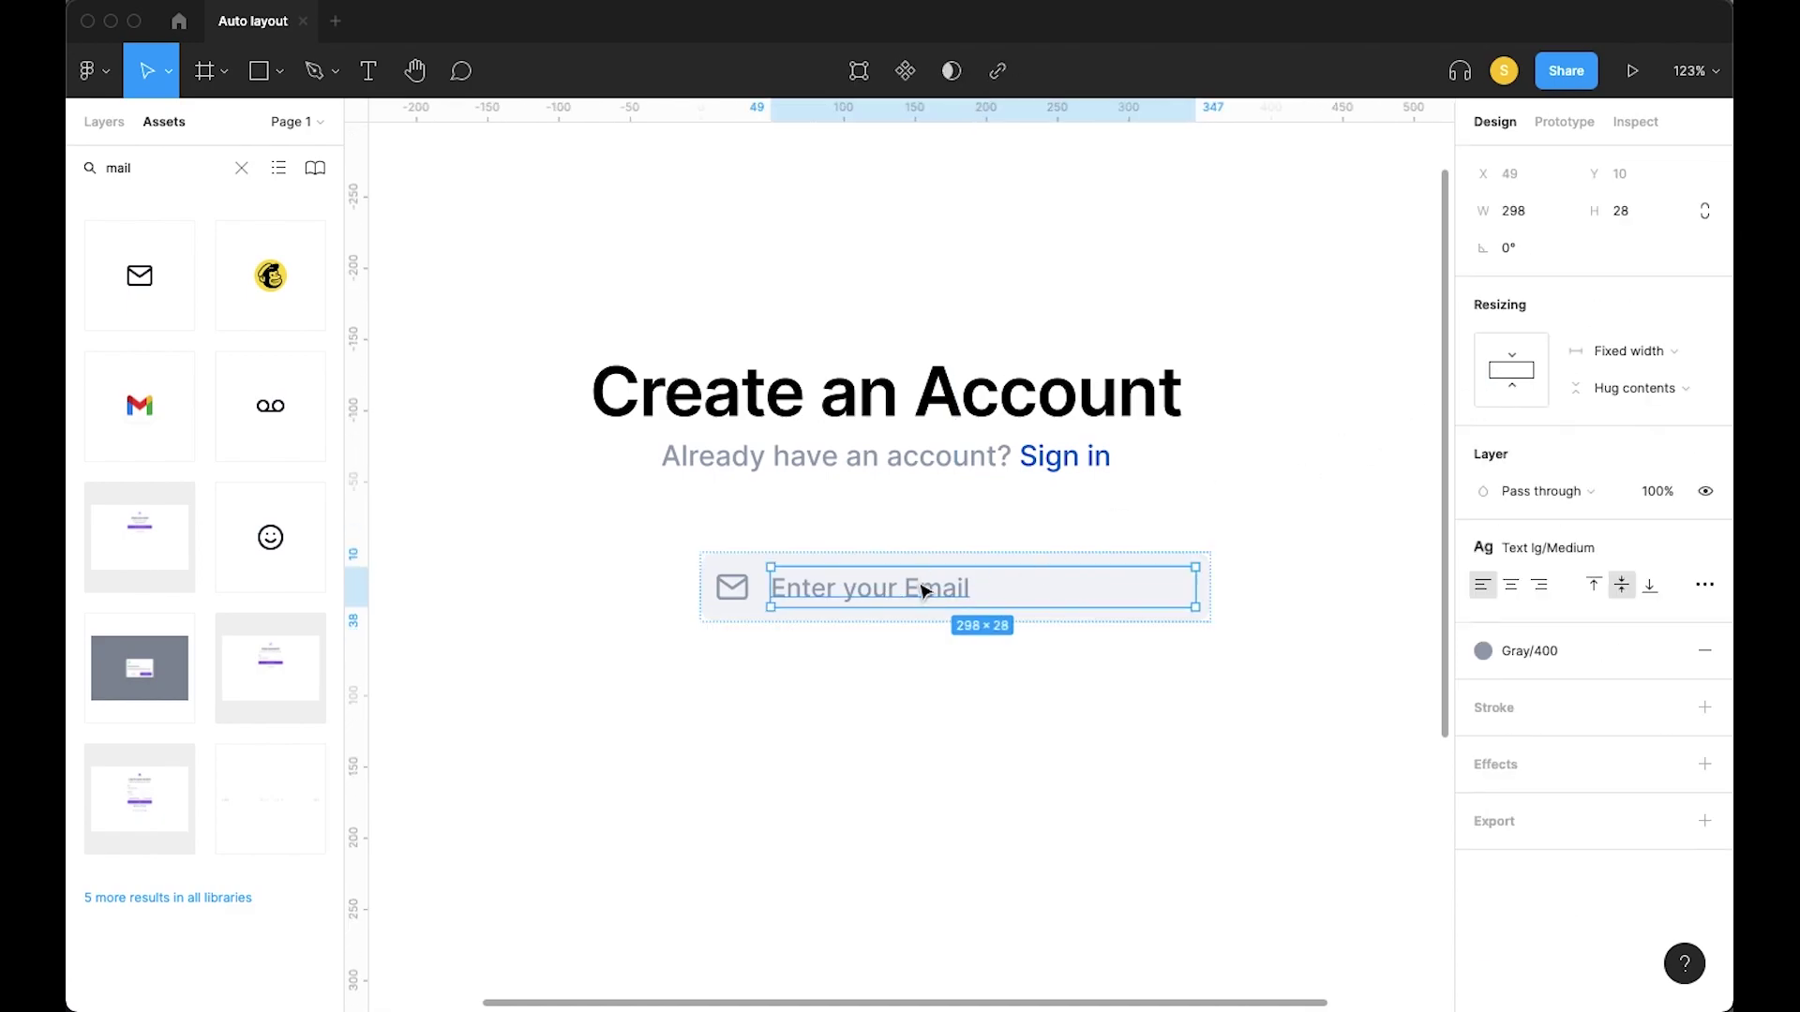
double_click(921, 594)
click(1028, 582)
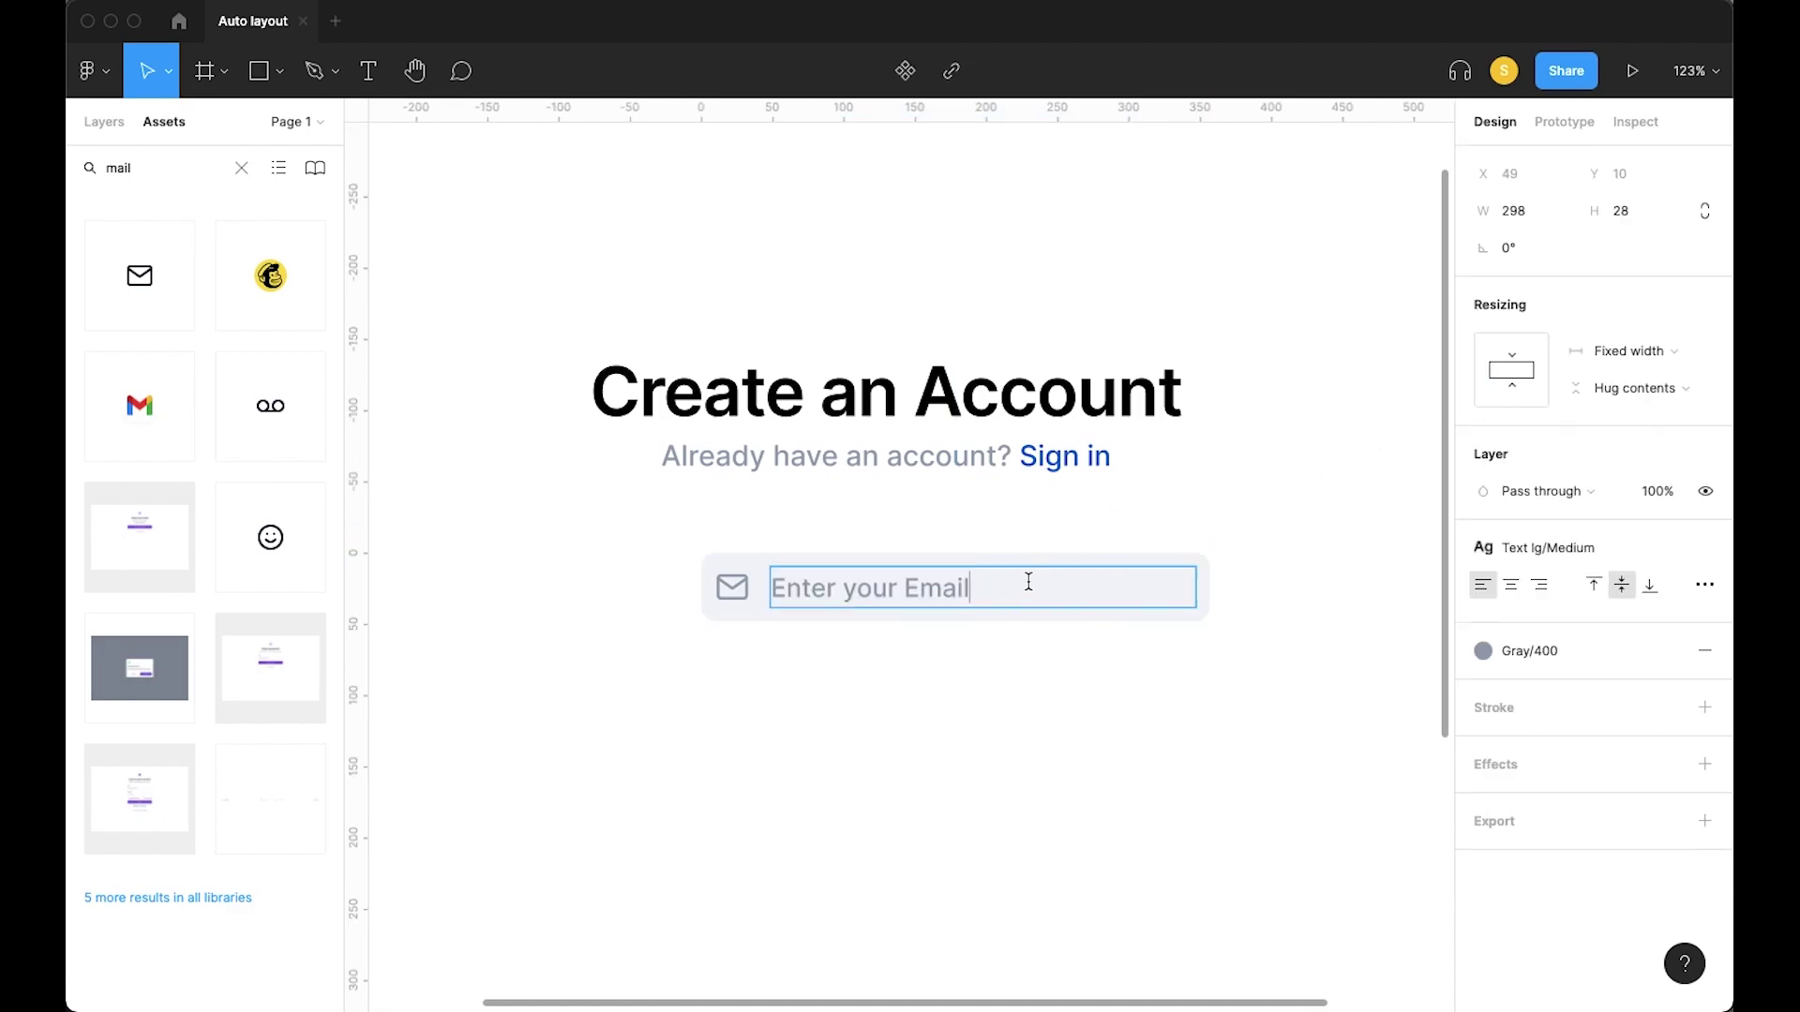
click(1652, 354)
click(1622, 402)
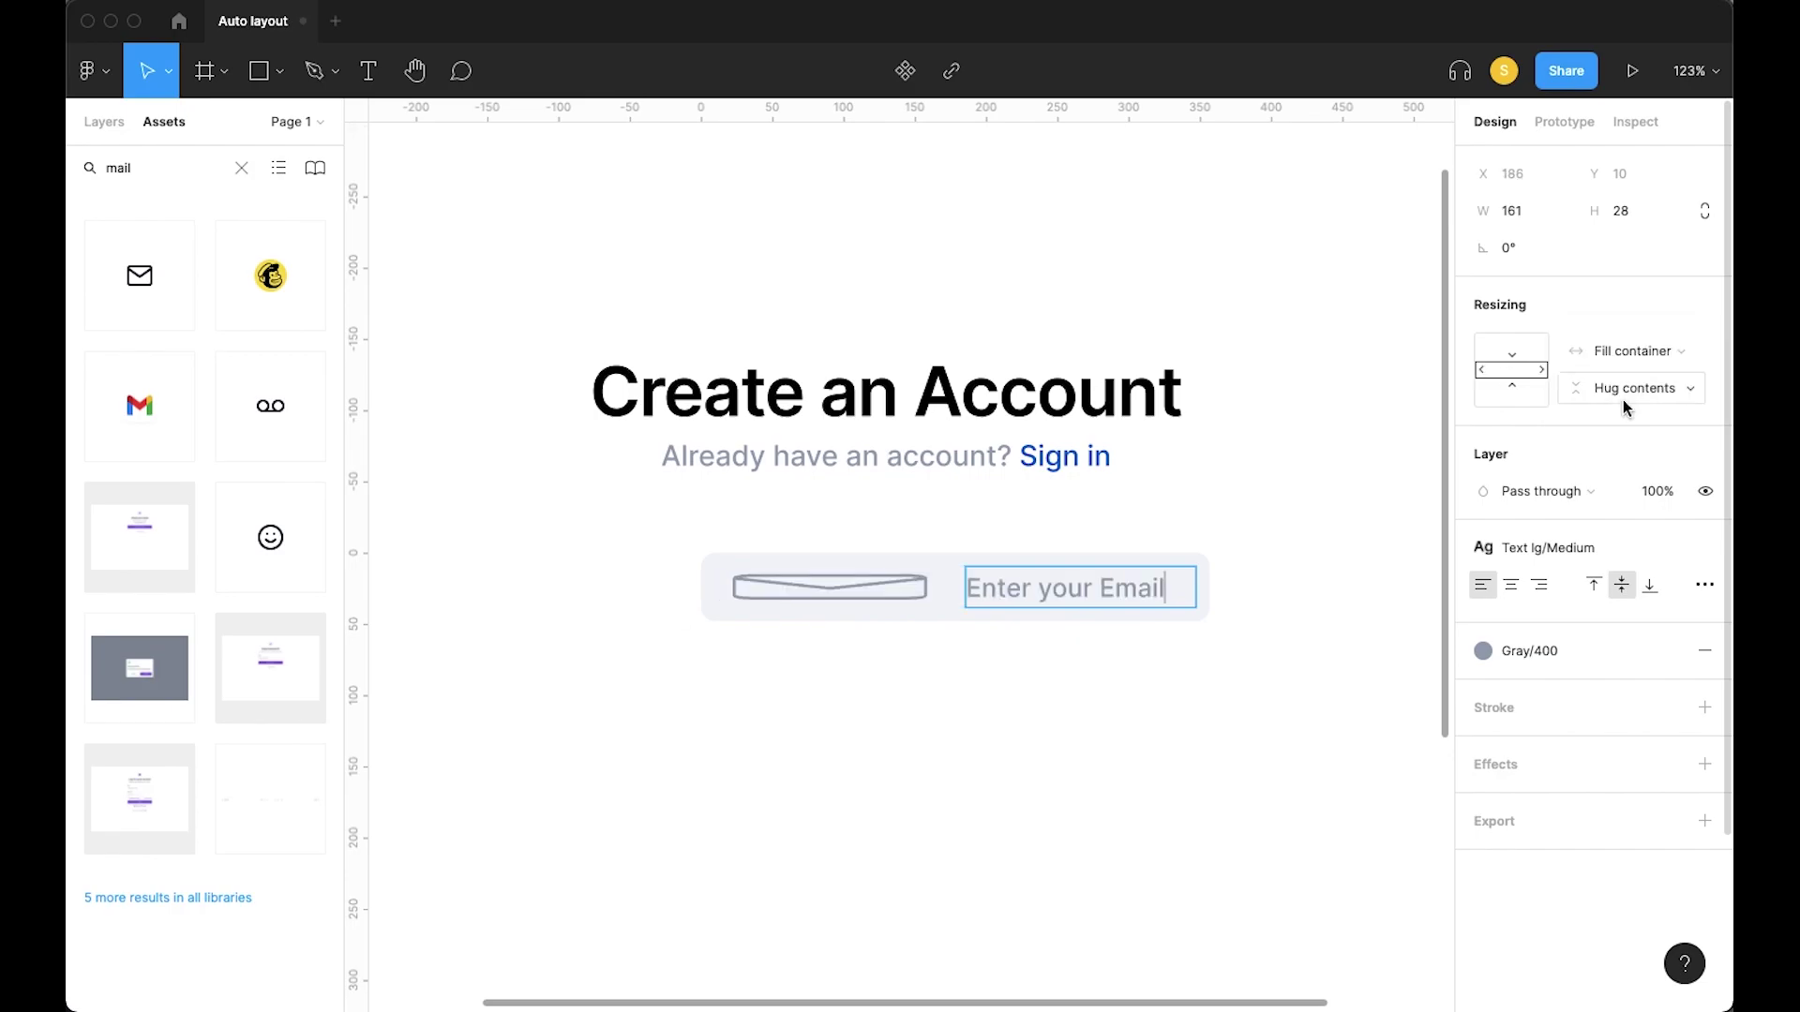
Undo the placeholder text's Fill container resizing and clear the selection
key(ctrl+z)
key(Escape)
click(908, 735)
key(ctrl+z)
Set the mail icon's horizontal resizing to Fixed width
click(731, 597)
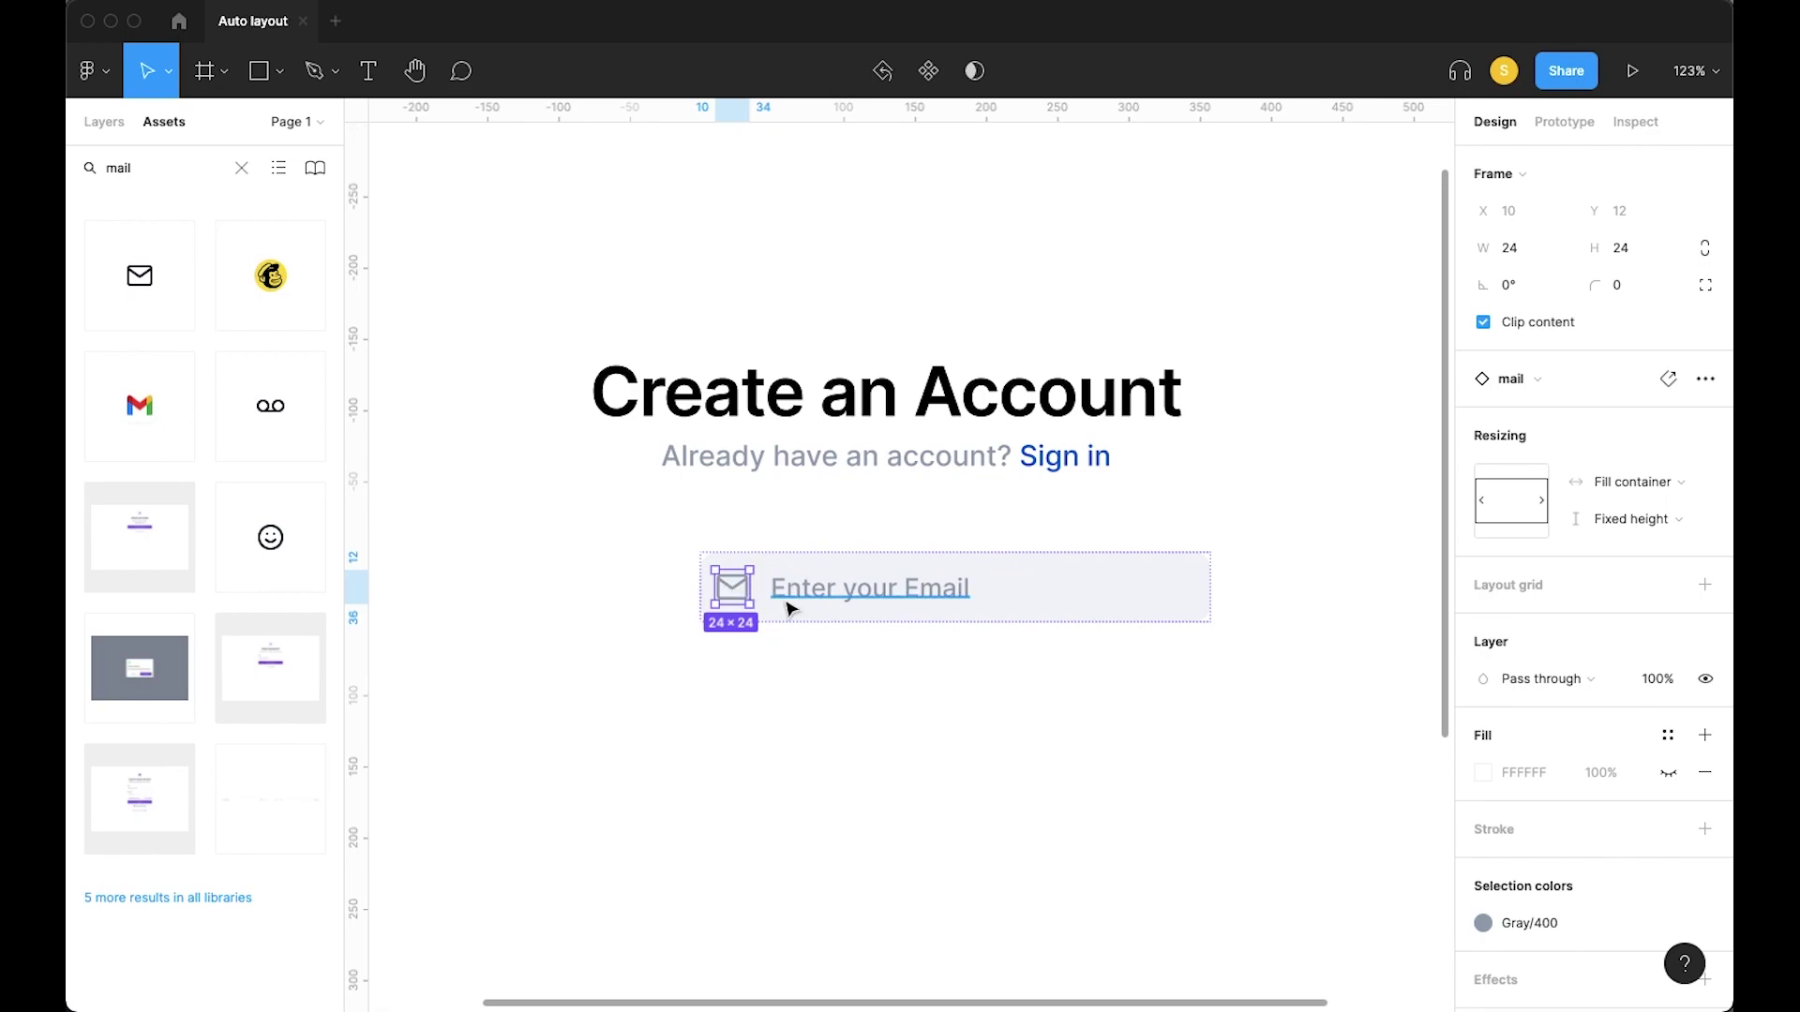
click(1635, 483)
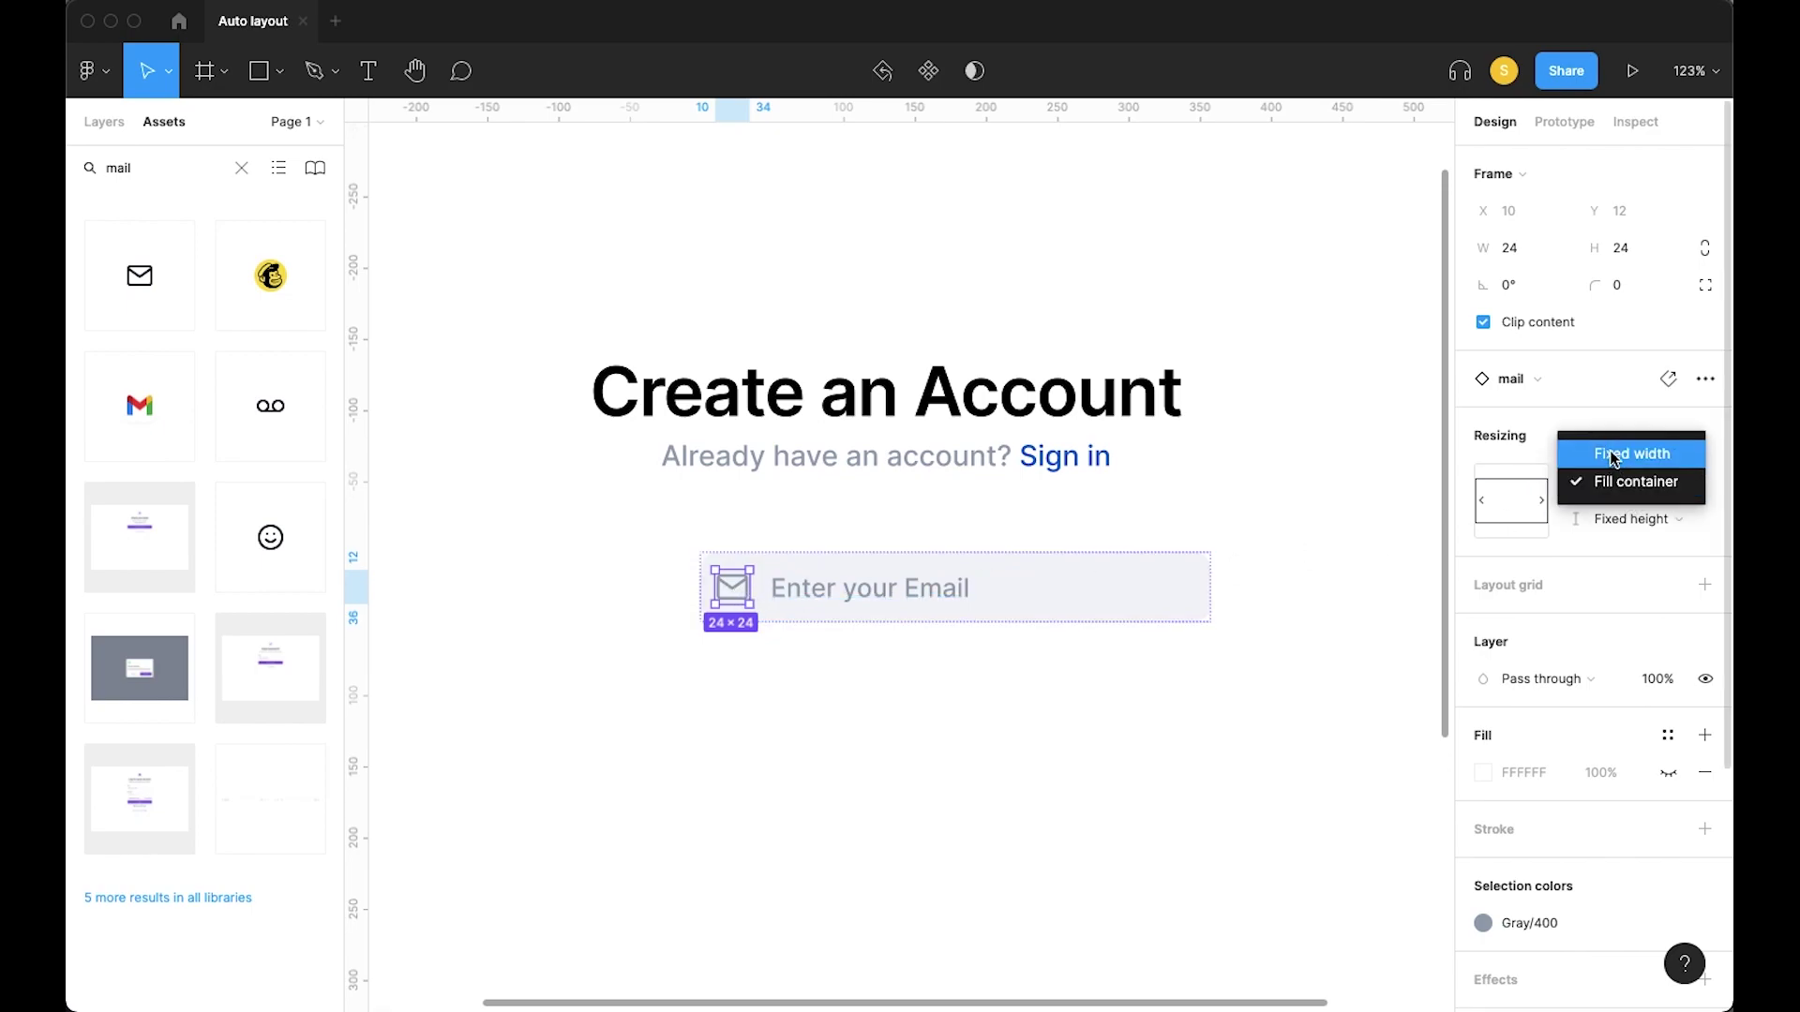
click(1631, 454)
Set the "Enter your Email" text's horizontal resizing to Fill container and clear the selection
click(923, 583)
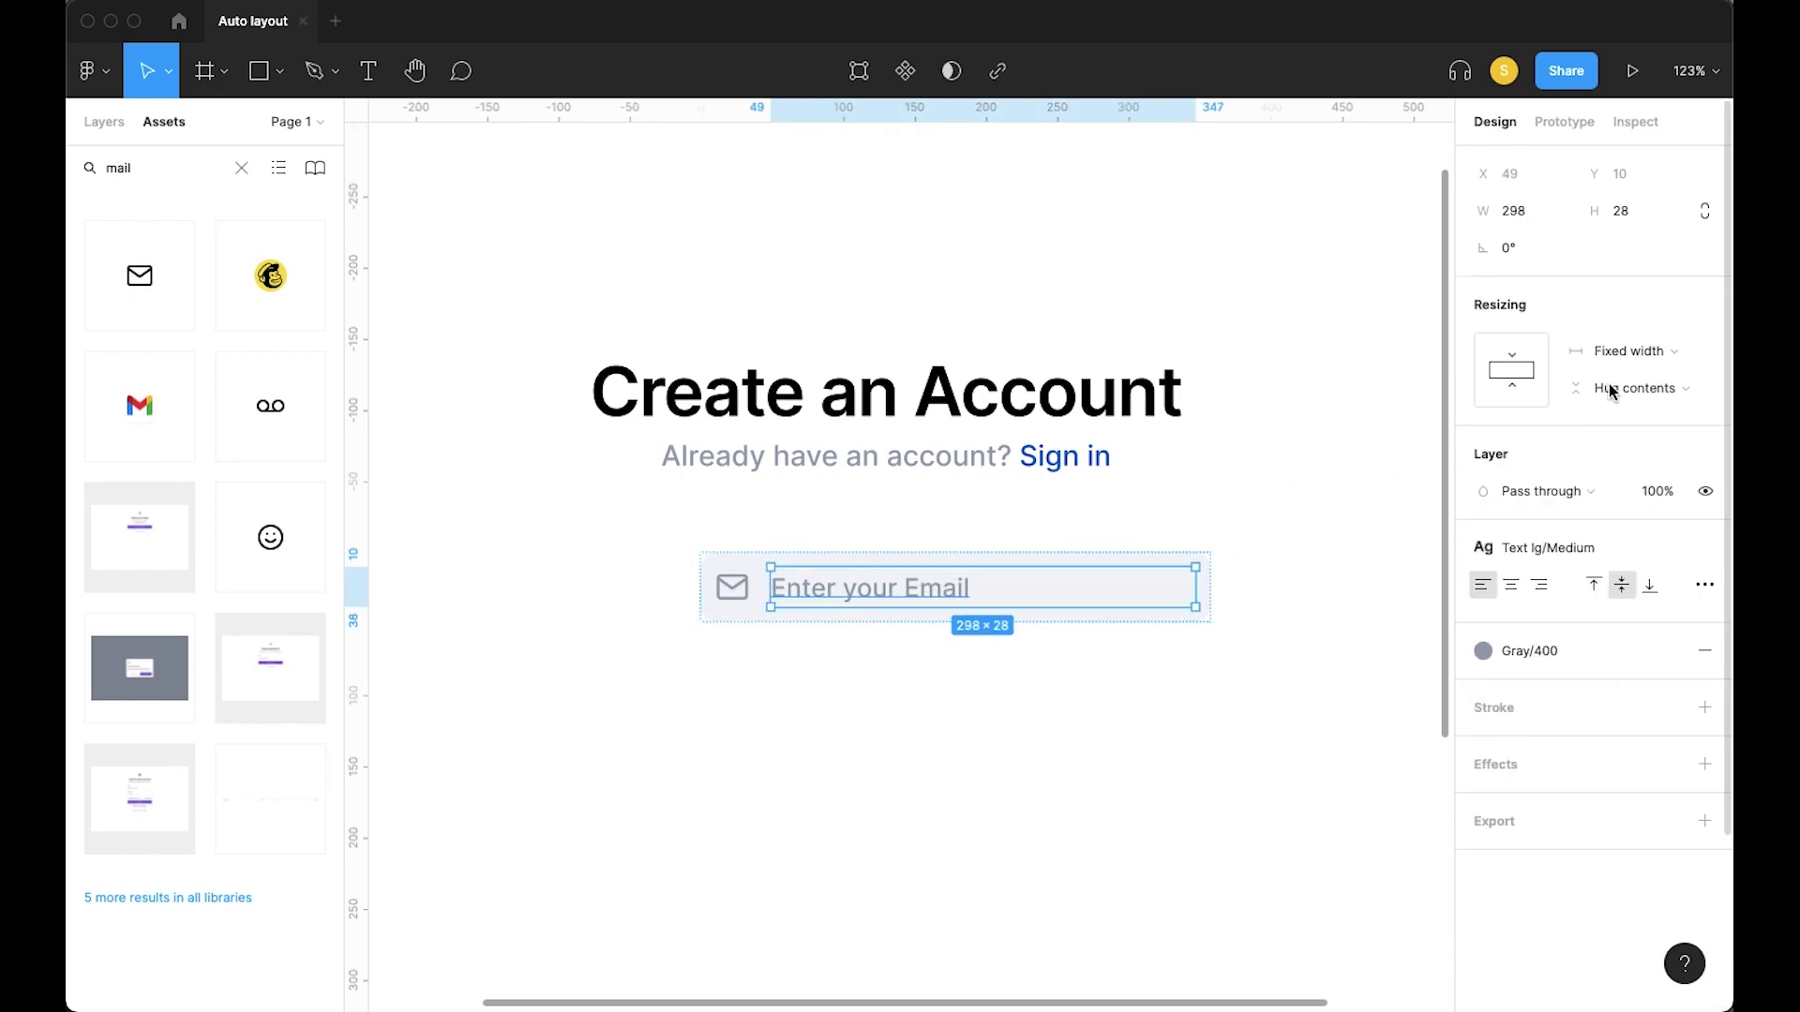
click(1635, 351)
click(1622, 402)
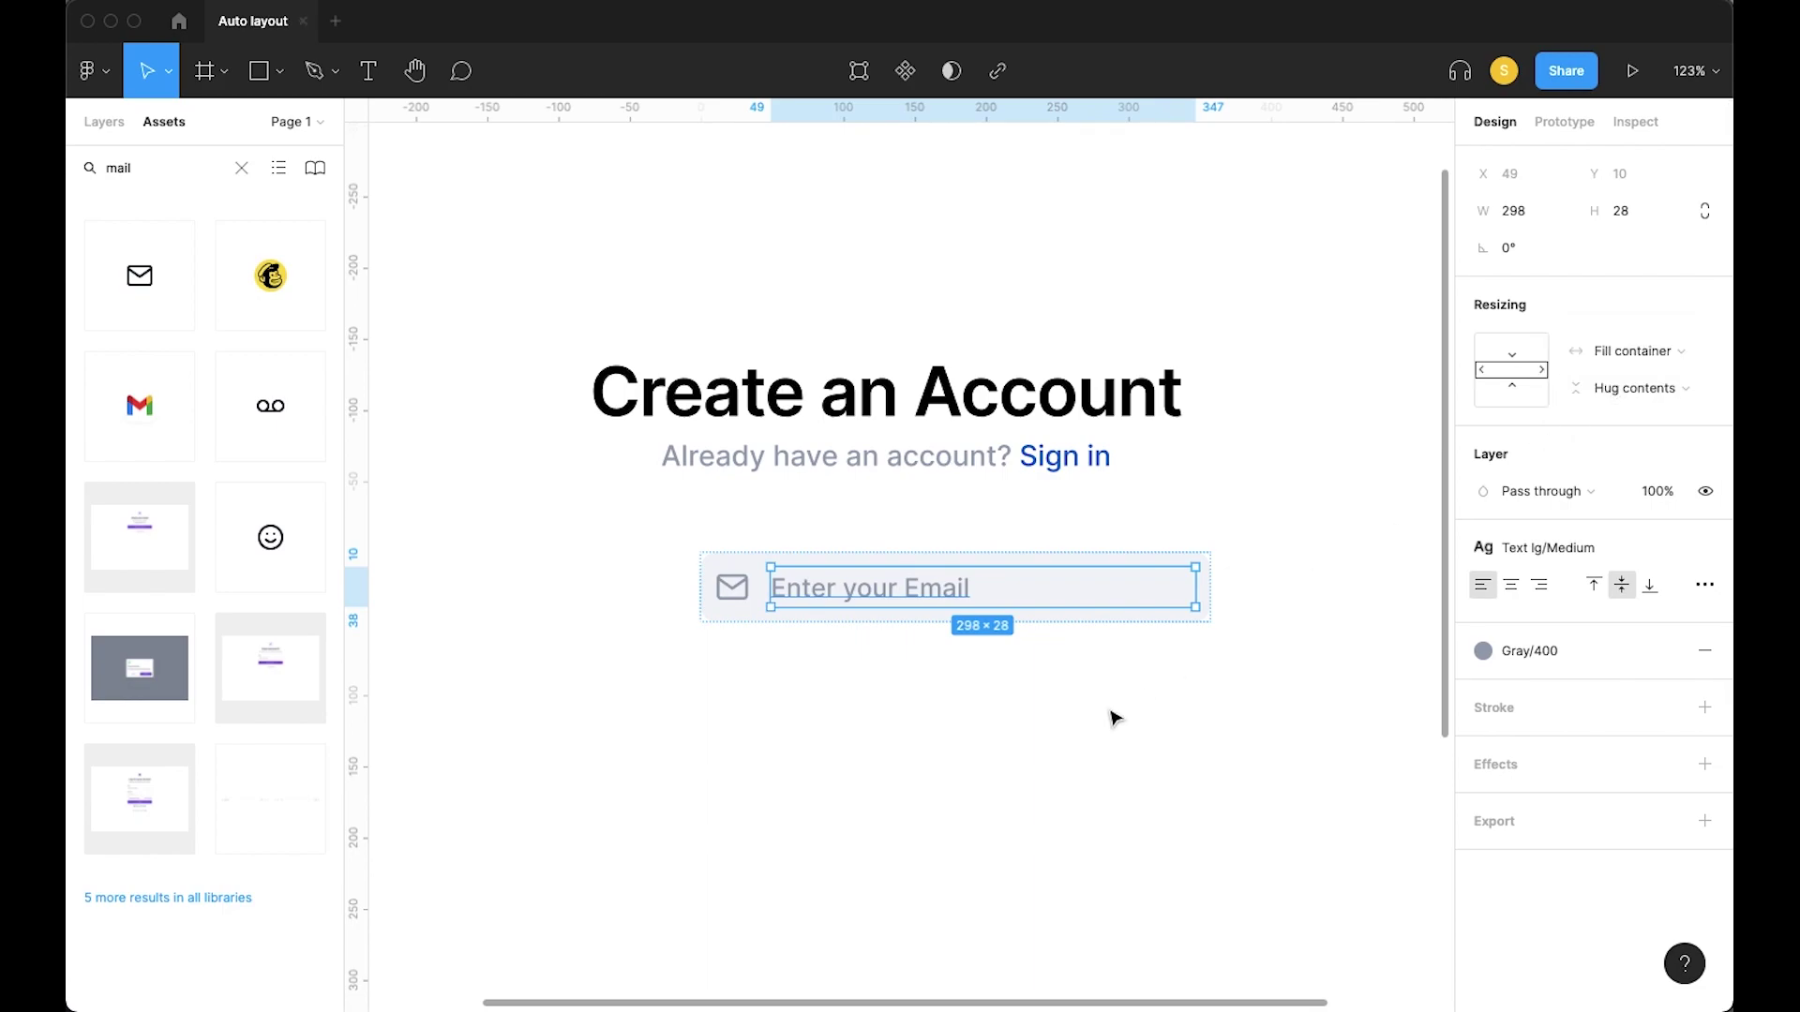
click(1016, 719)
Duplicate the email input field and place the copy directly below it, at about X 321, Y 452
scroll(1016, 719, down, 3)
drag(897, 645, 847, 633)
click(889, 677)
click(861, 621)
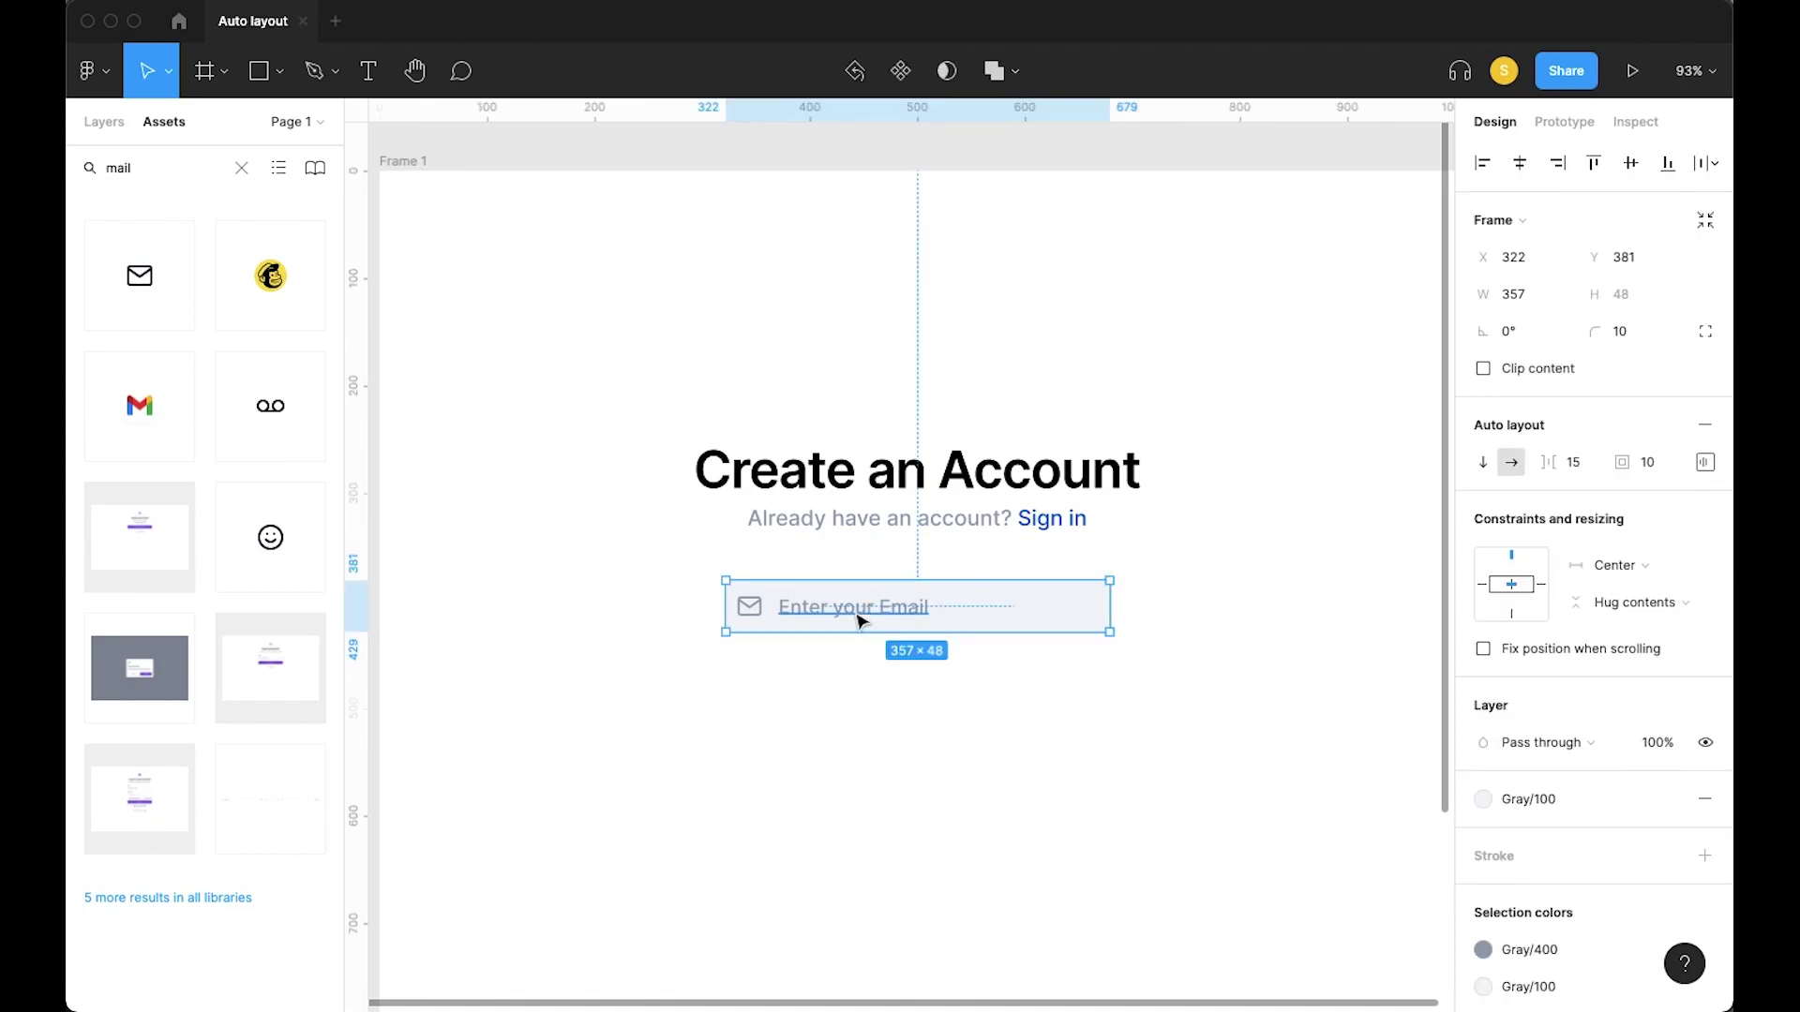
key(super+d)
drag(856, 622, 837, 701)
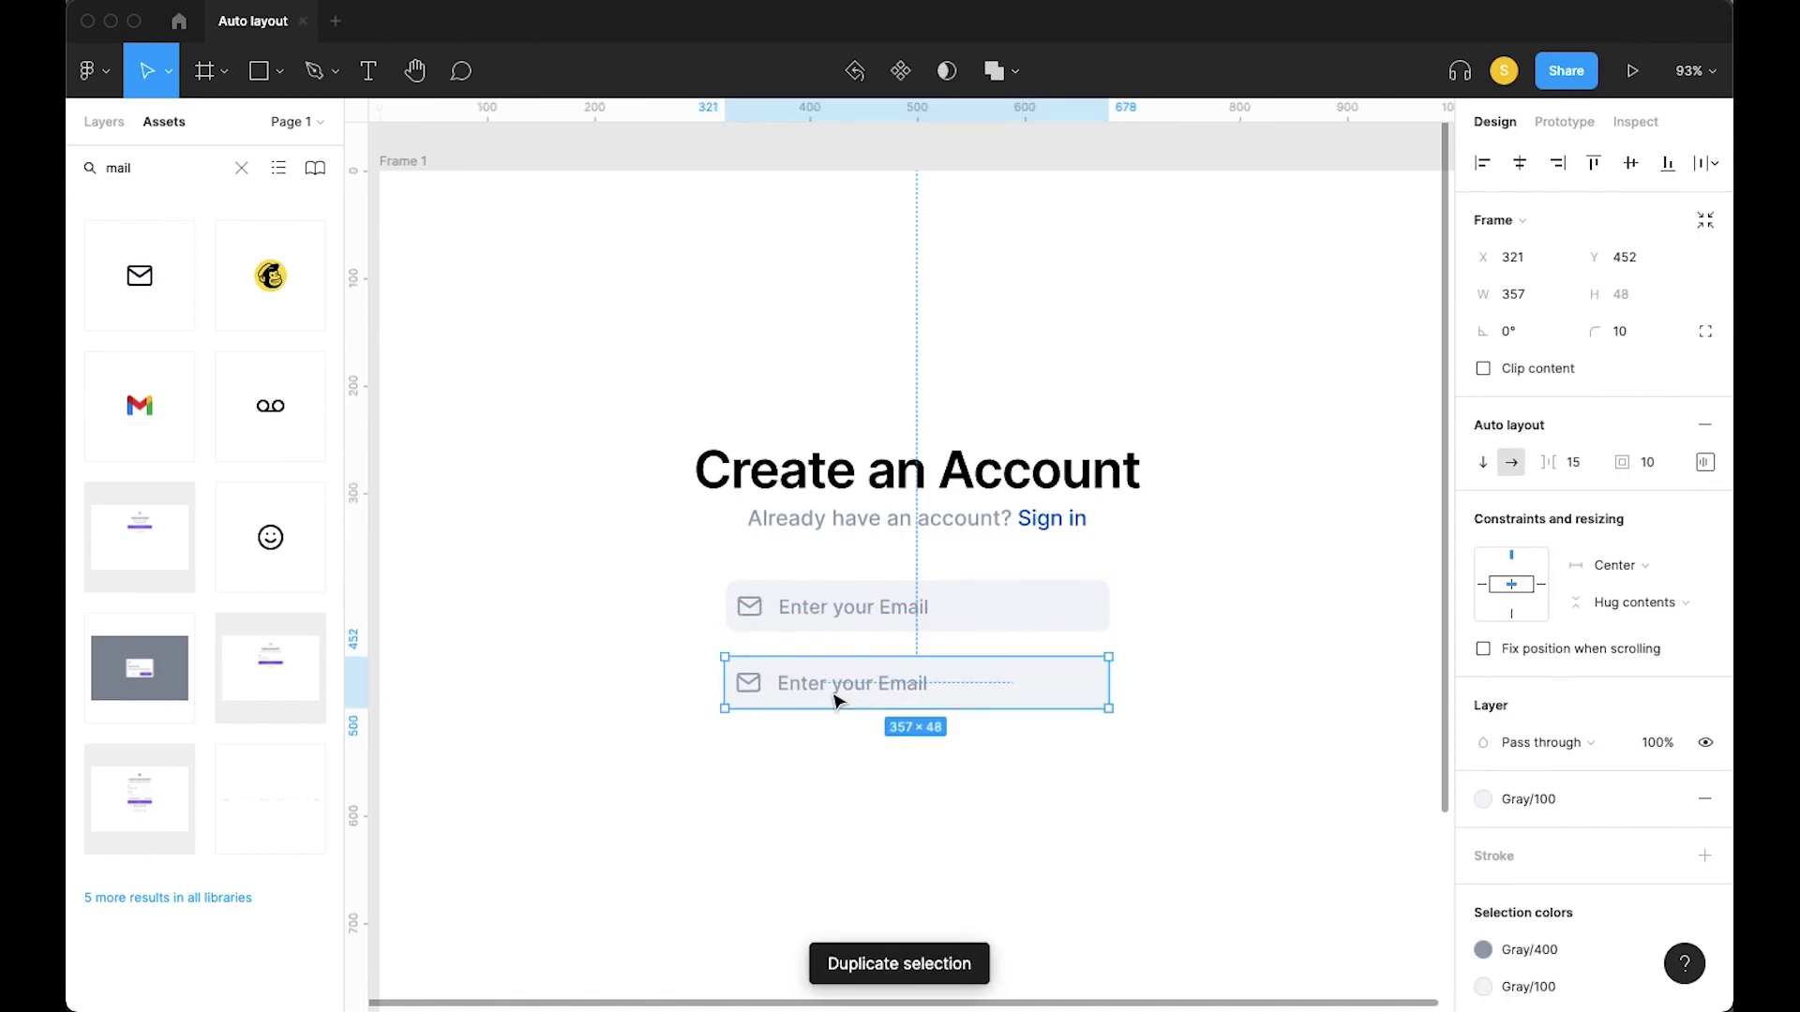
Change the duplicated field's placeholder text to "Enter your Password"
double_click(821, 683)
double_click(918, 683)
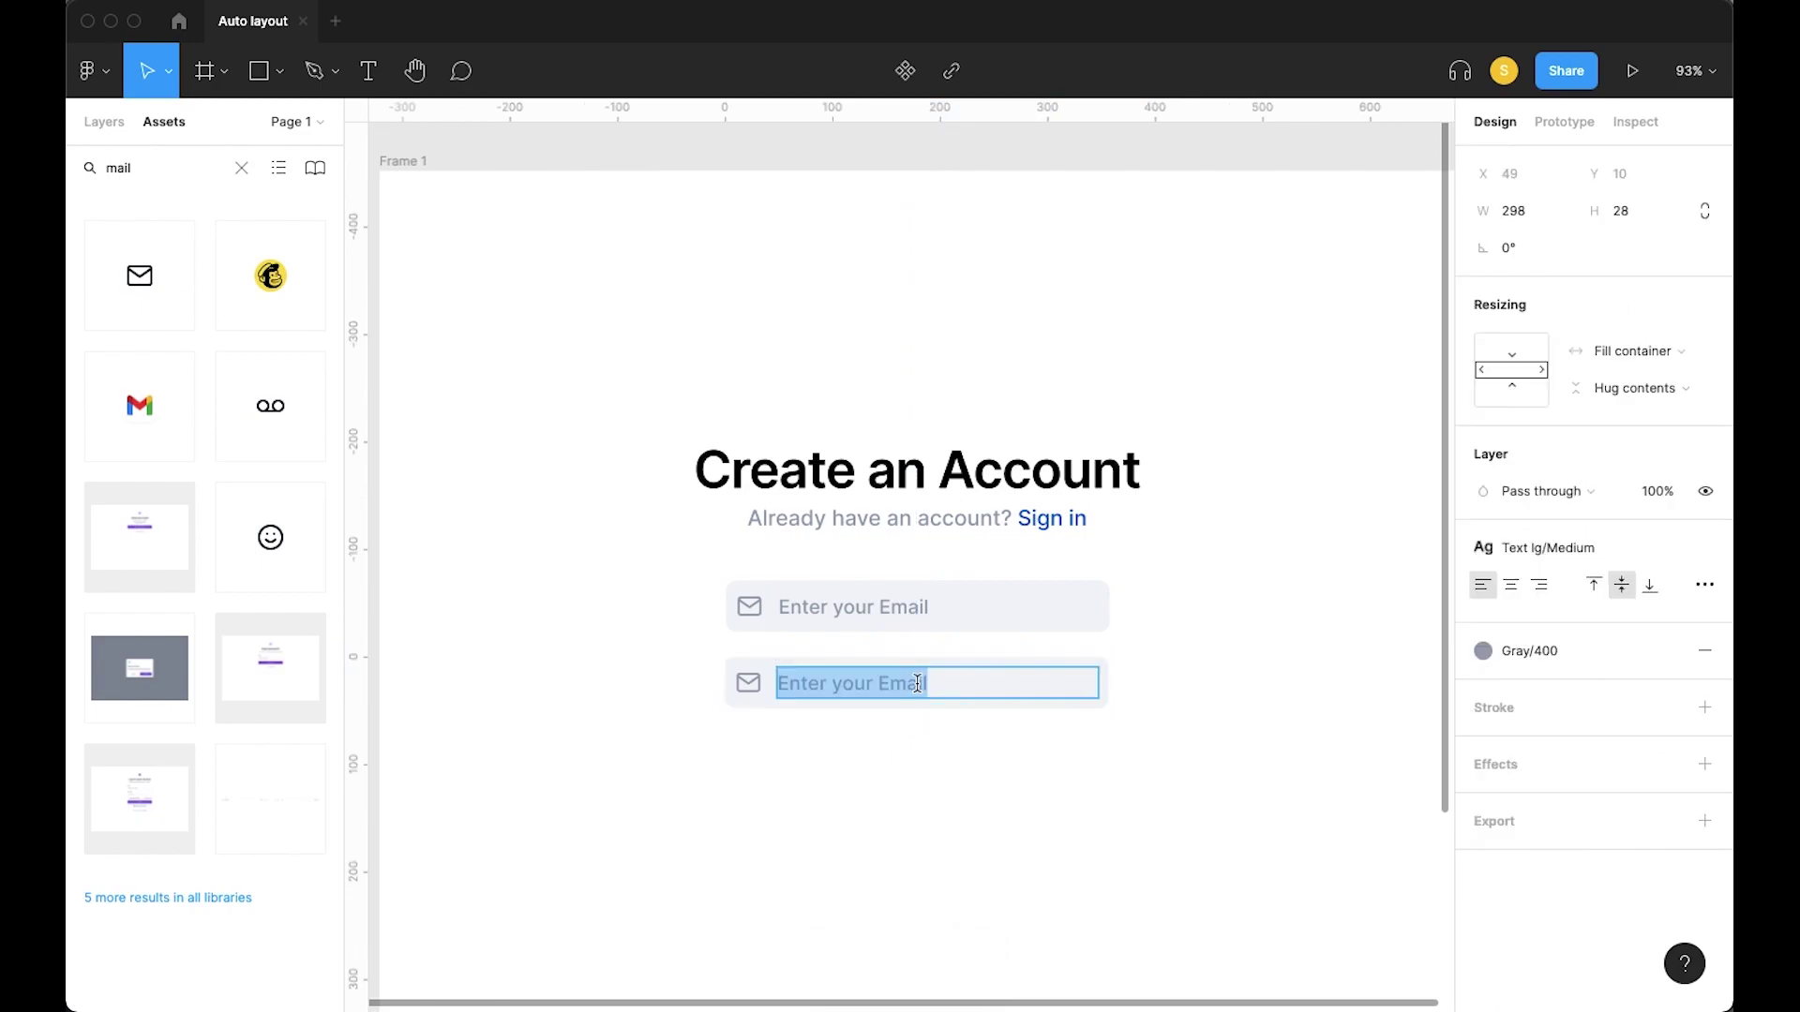
double_click(917, 683)
text(Password)
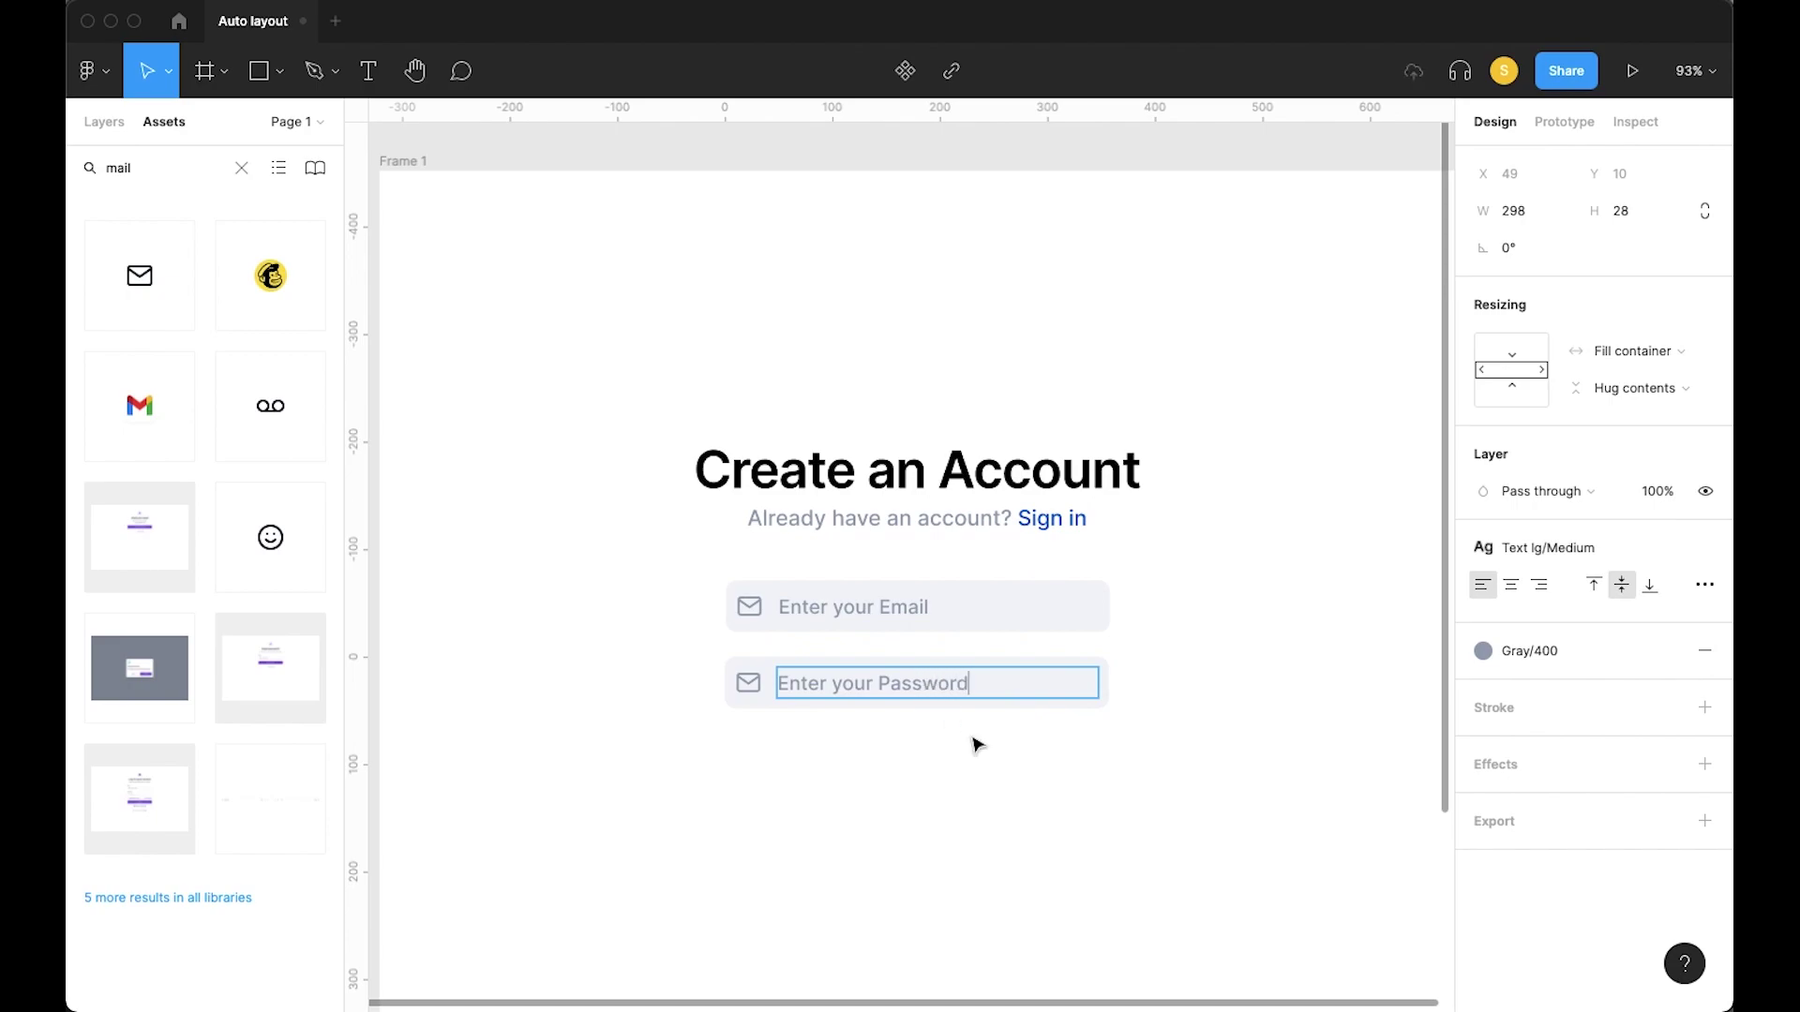
key(Escape)
Swap the mail icon in the password field for the lock icon and clear the selection
click(747, 687)
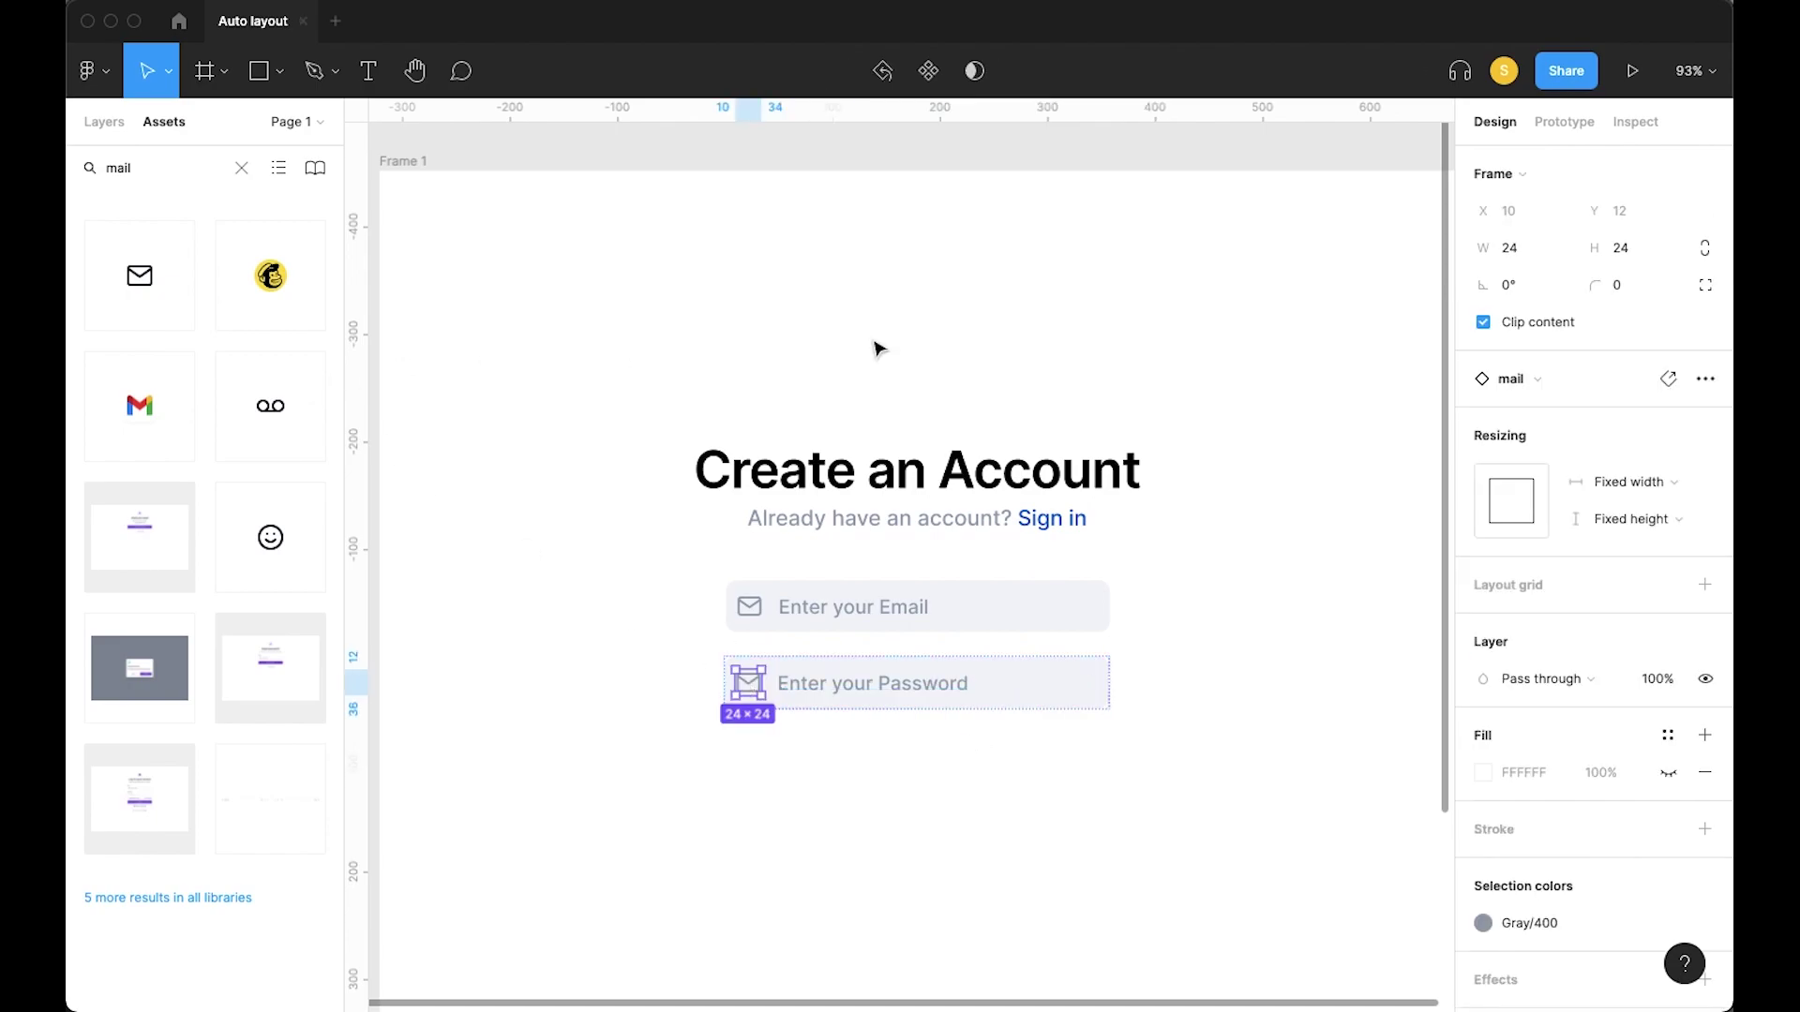
click(1519, 382)
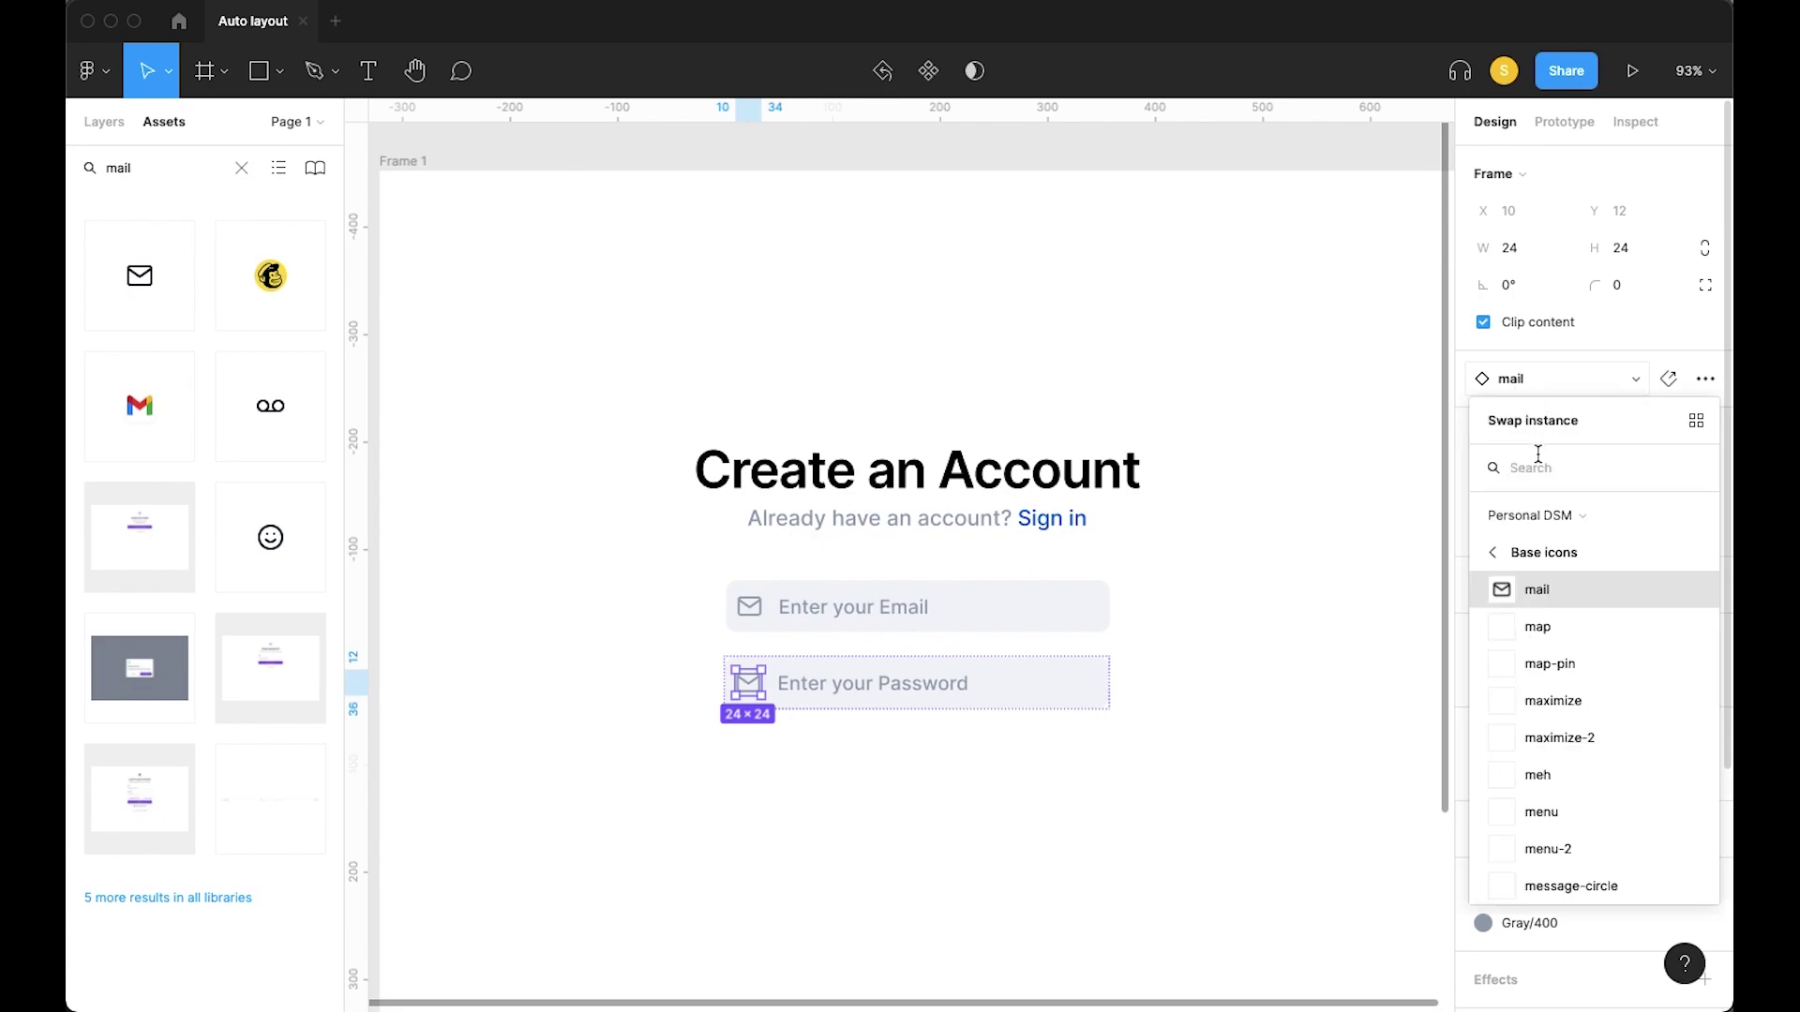
text(lock)
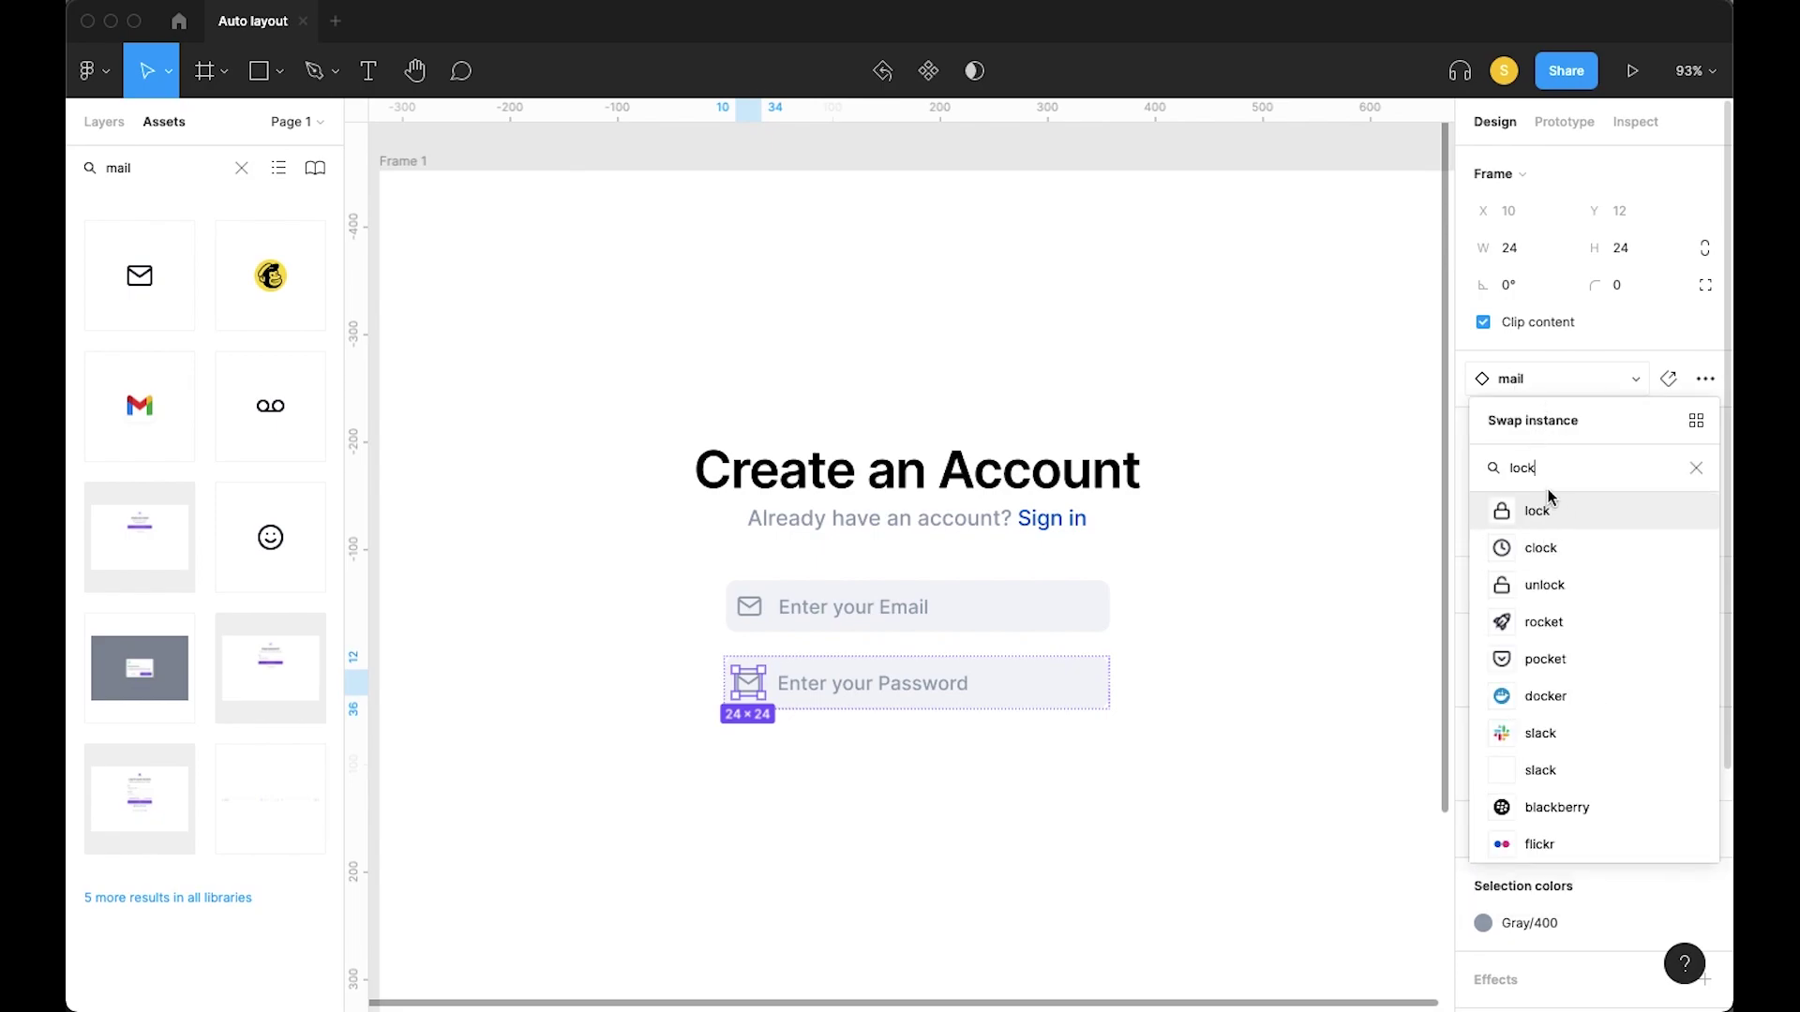
click(1542, 511)
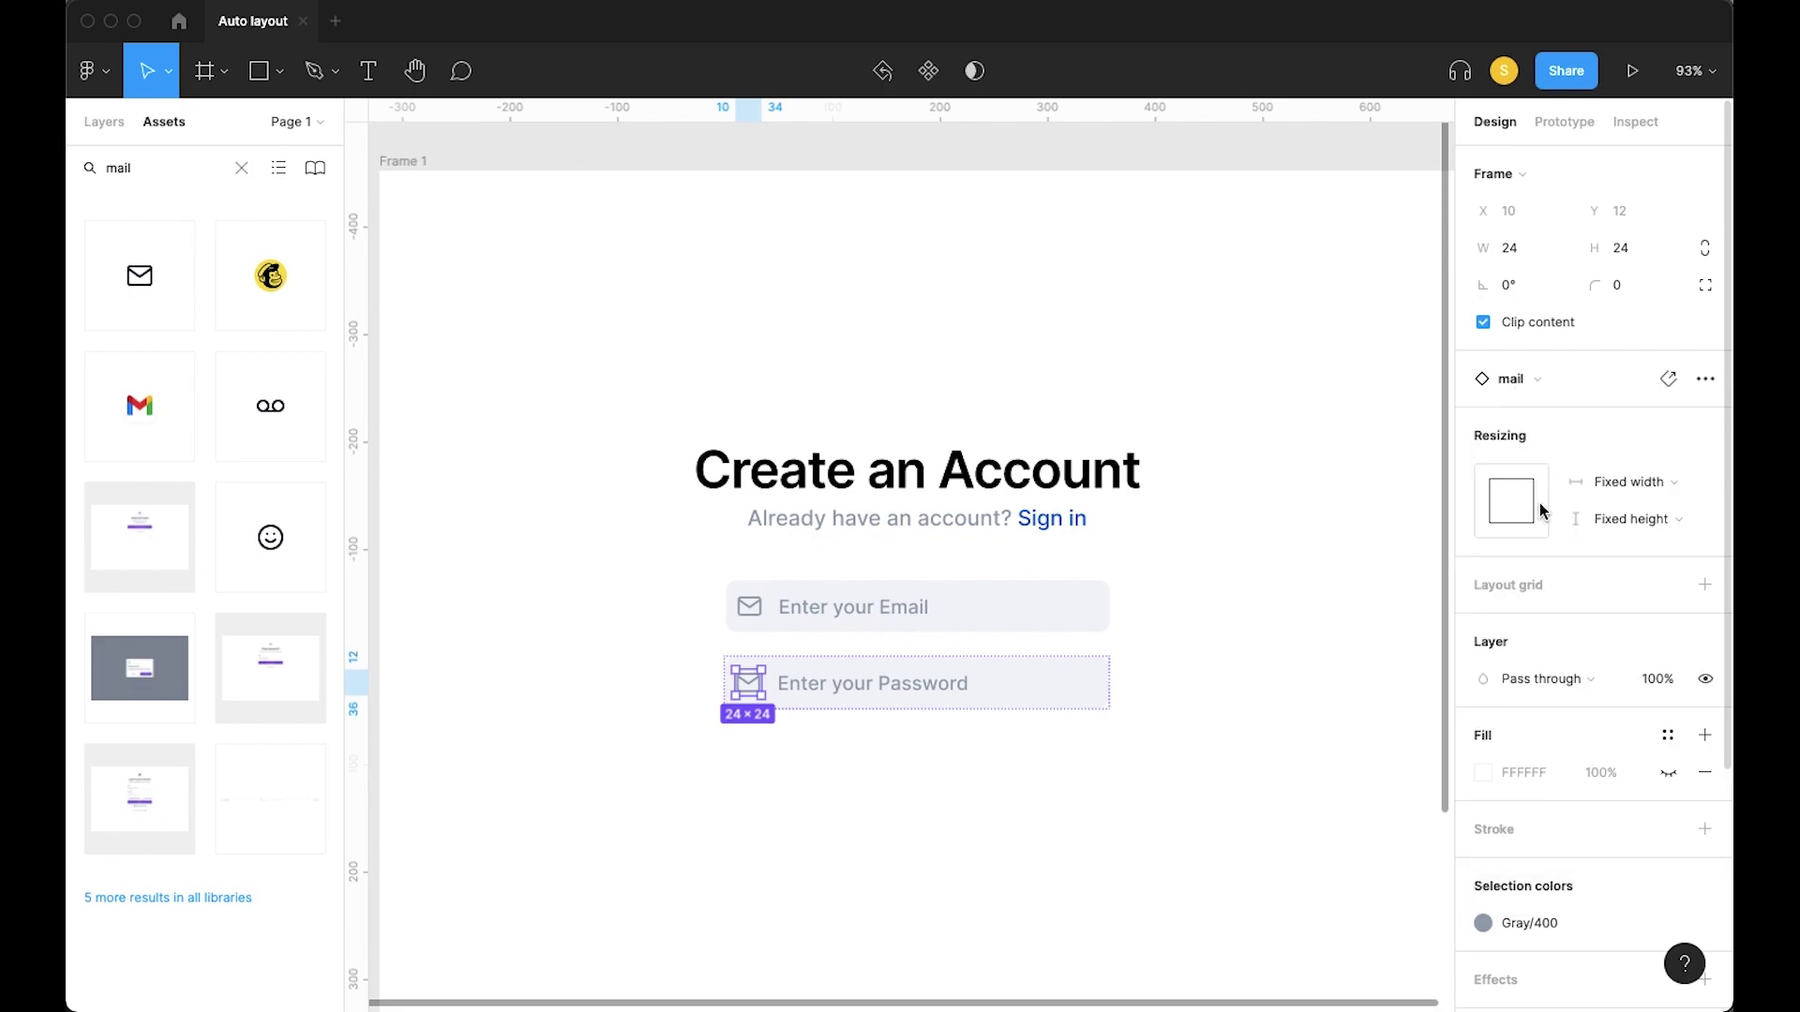
click(1293, 745)
scroll(1209, 791, down, 3)
click(992, 713)
mouse_move(991, 718)
mouse_down()
mouse_move(961, 647)
mouse_move(992, 683)
mouse_up()
shift+click(965, 649)
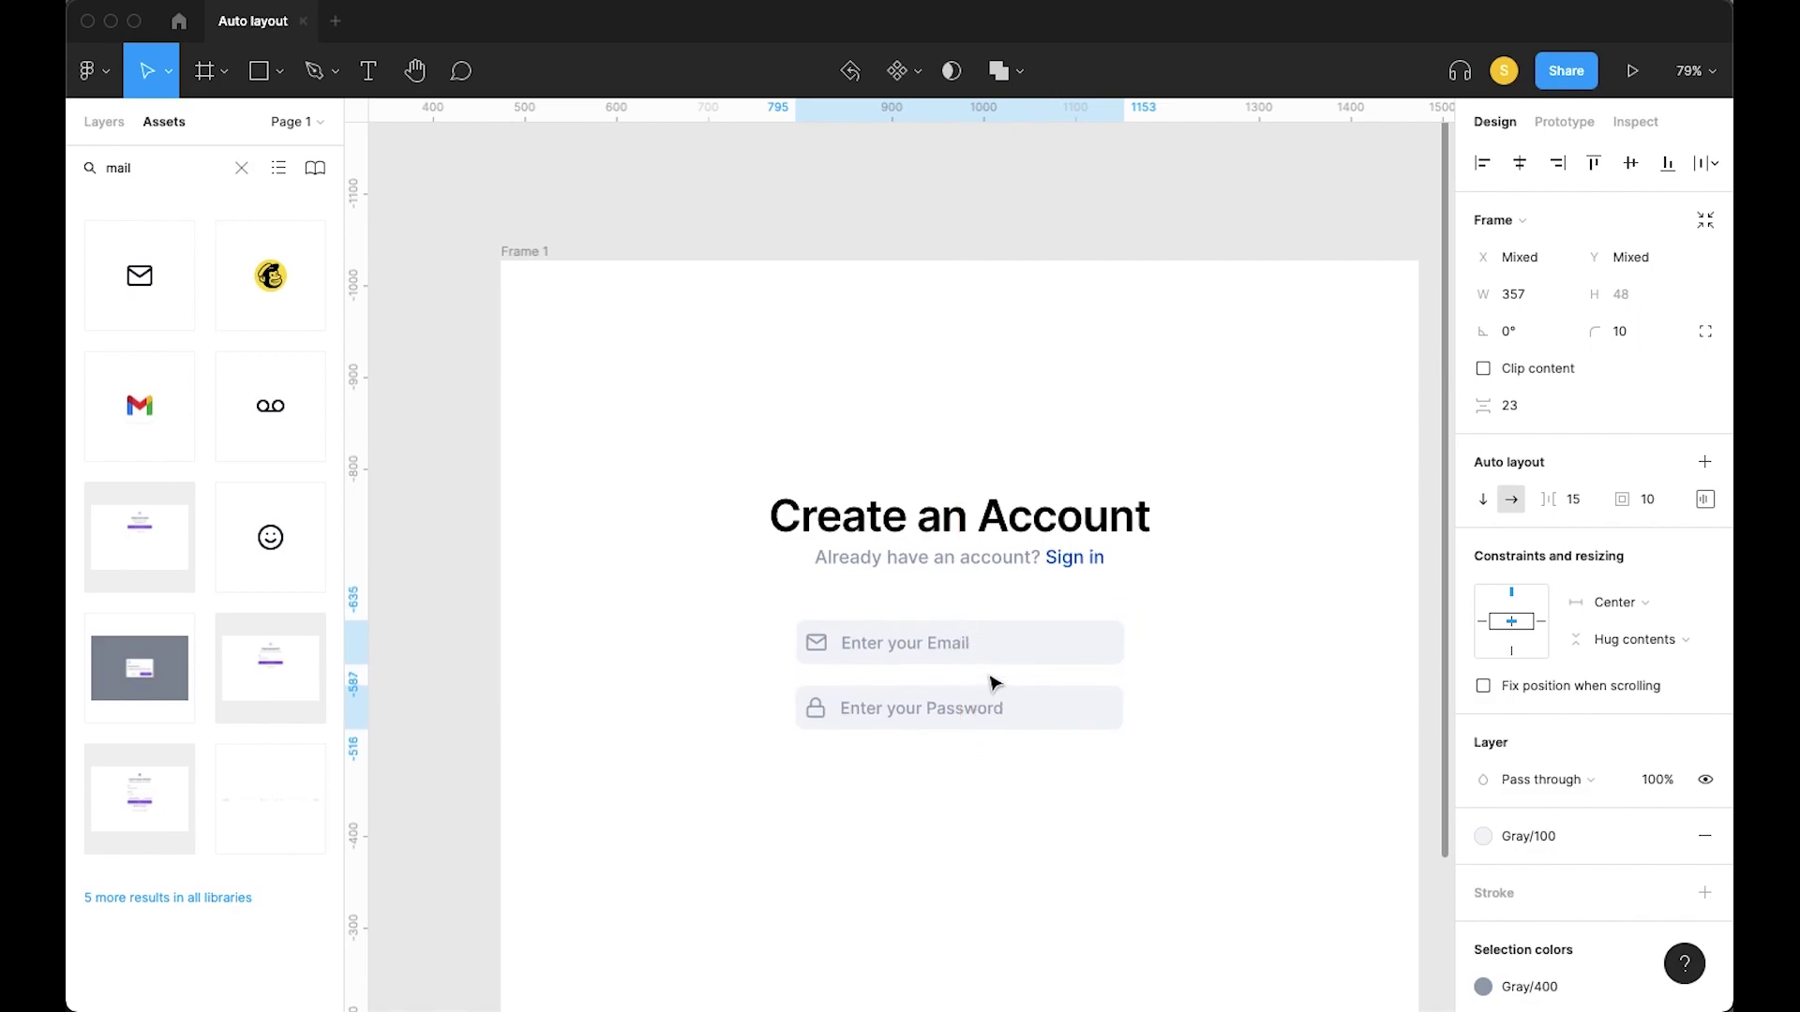
click(1139, 805)
scroll(1142, 809, up, 3)
scroll(1109, 790, down, 3)
scroll(1109, 790, left, 2)
scroll(951, 720, right, 1)
scroll(951, 719, down, 1)
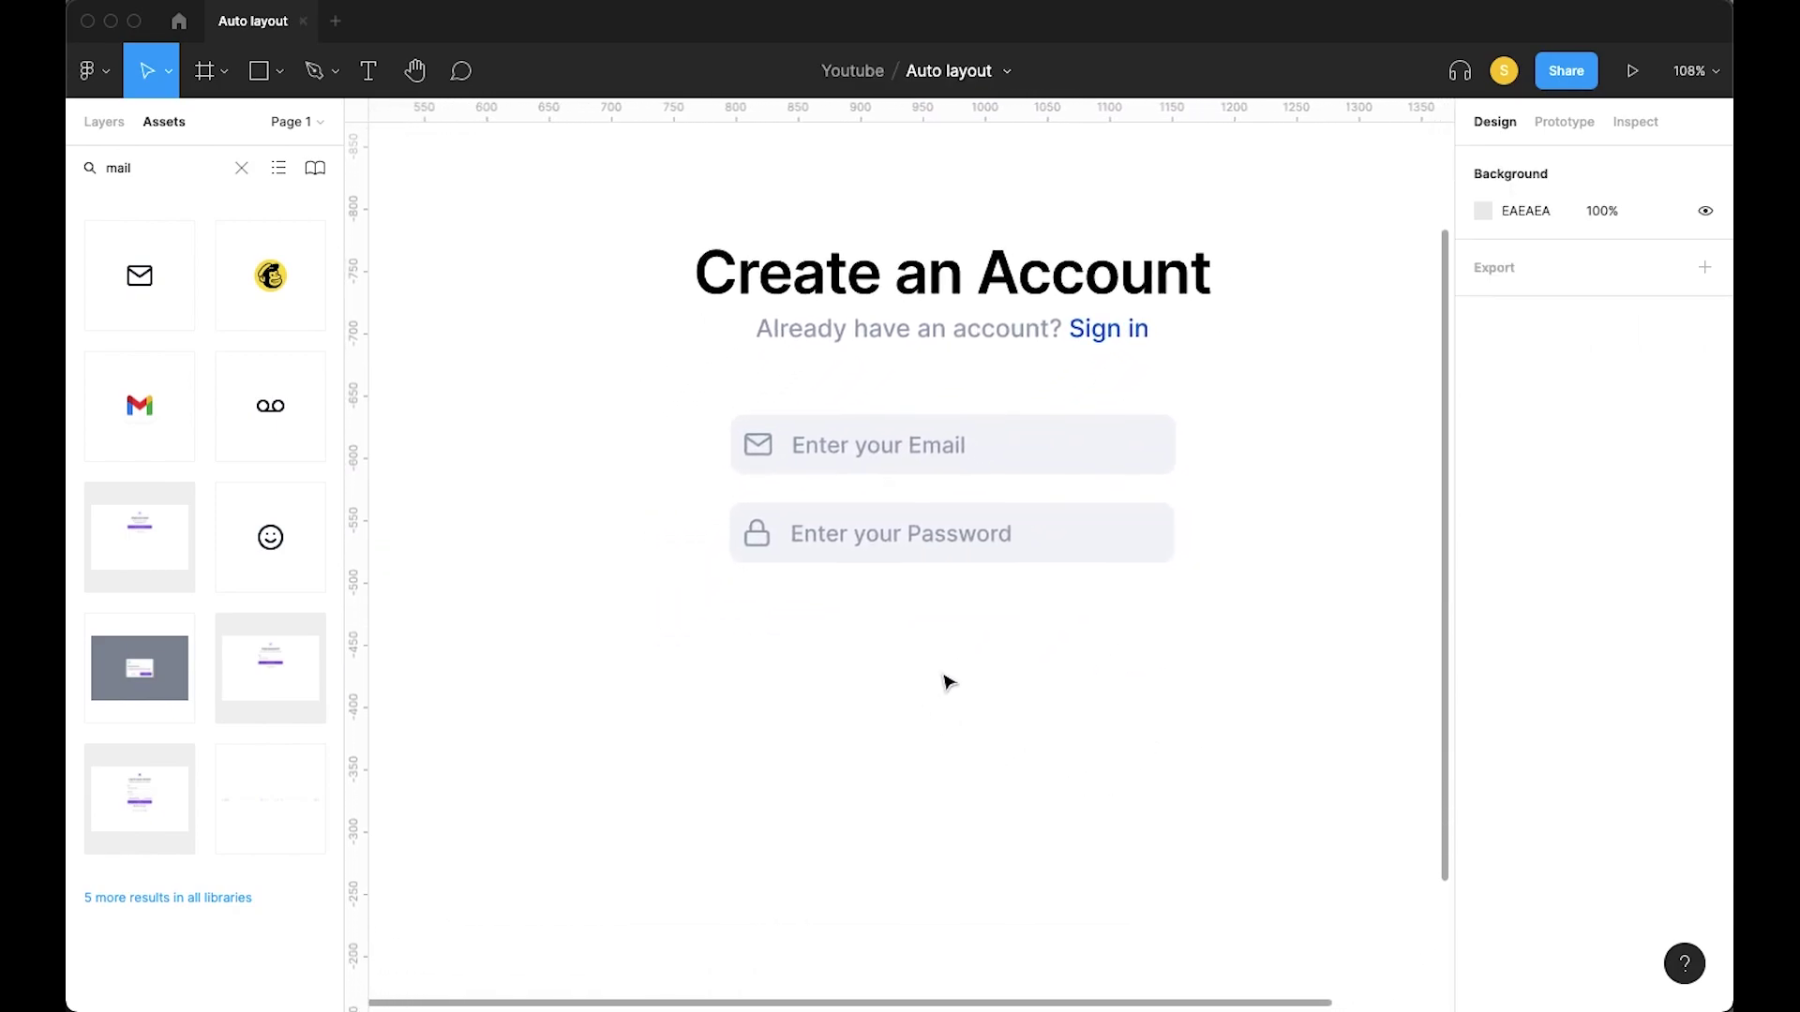
scroll(876, 644, down, 3)
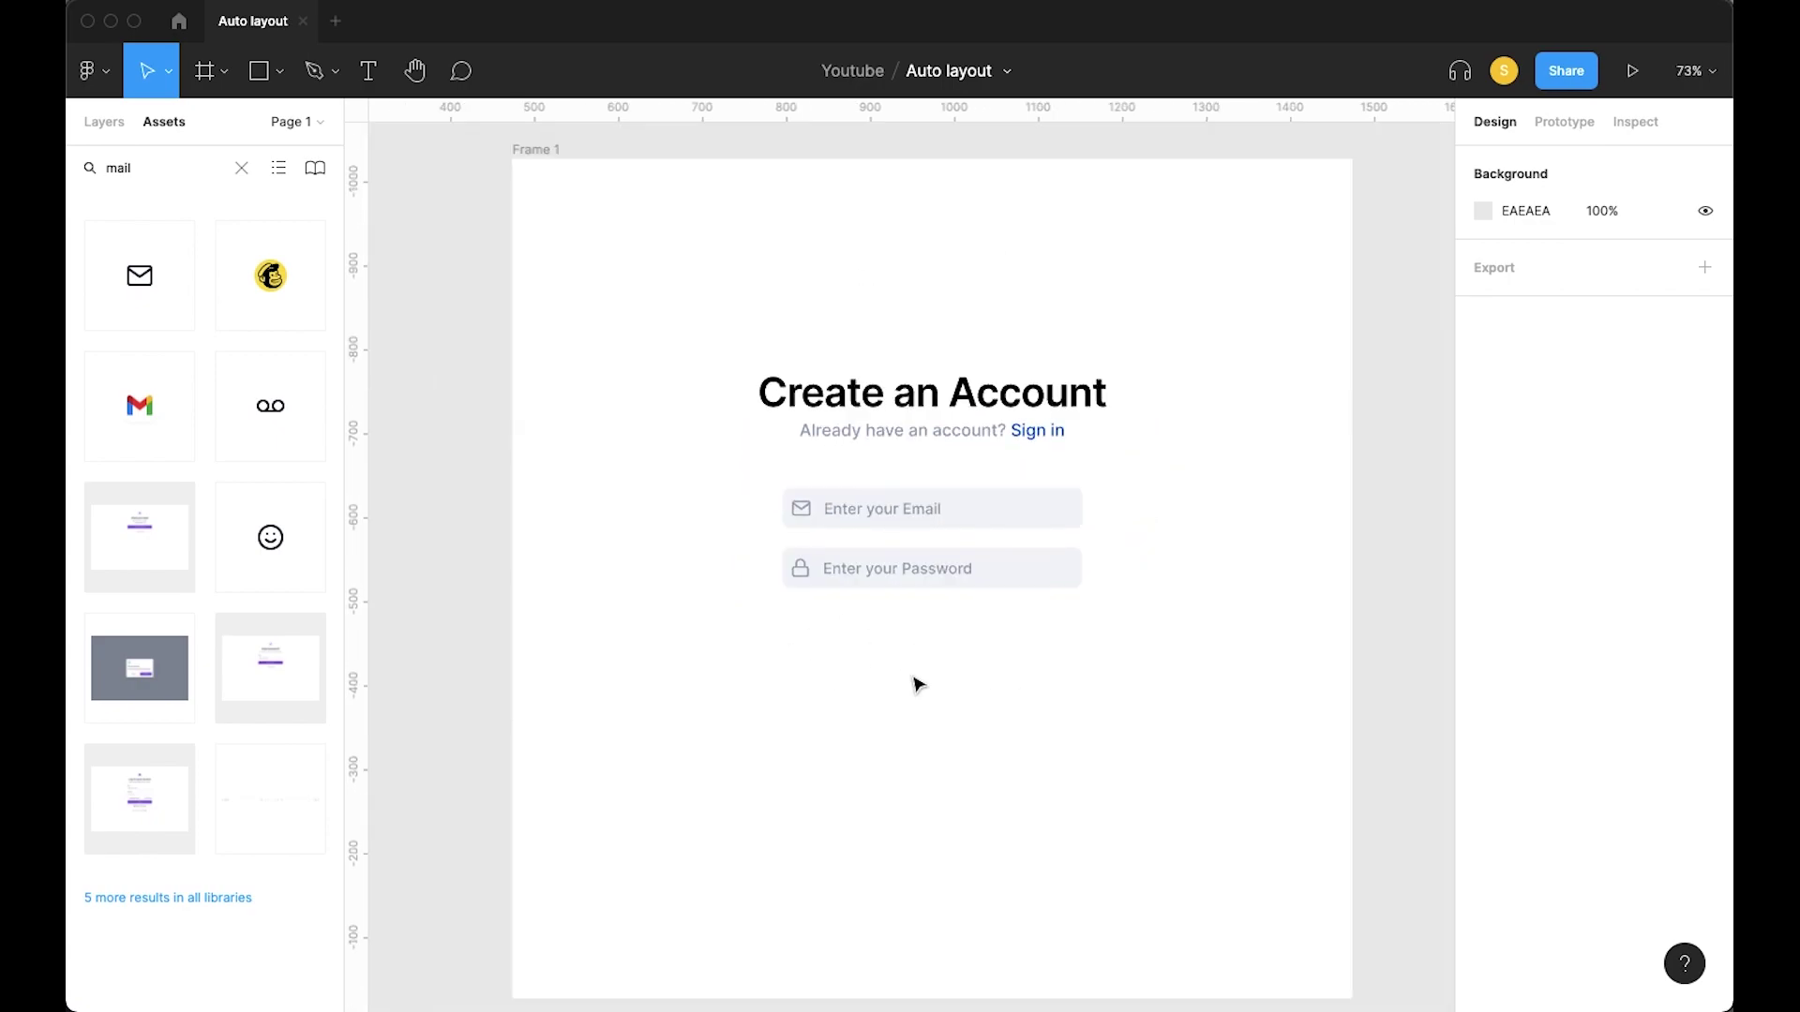
Set the vertical spacing between the email and password fields to 35 and clear the selection
click(932, 563)
shift+click(969, 527)
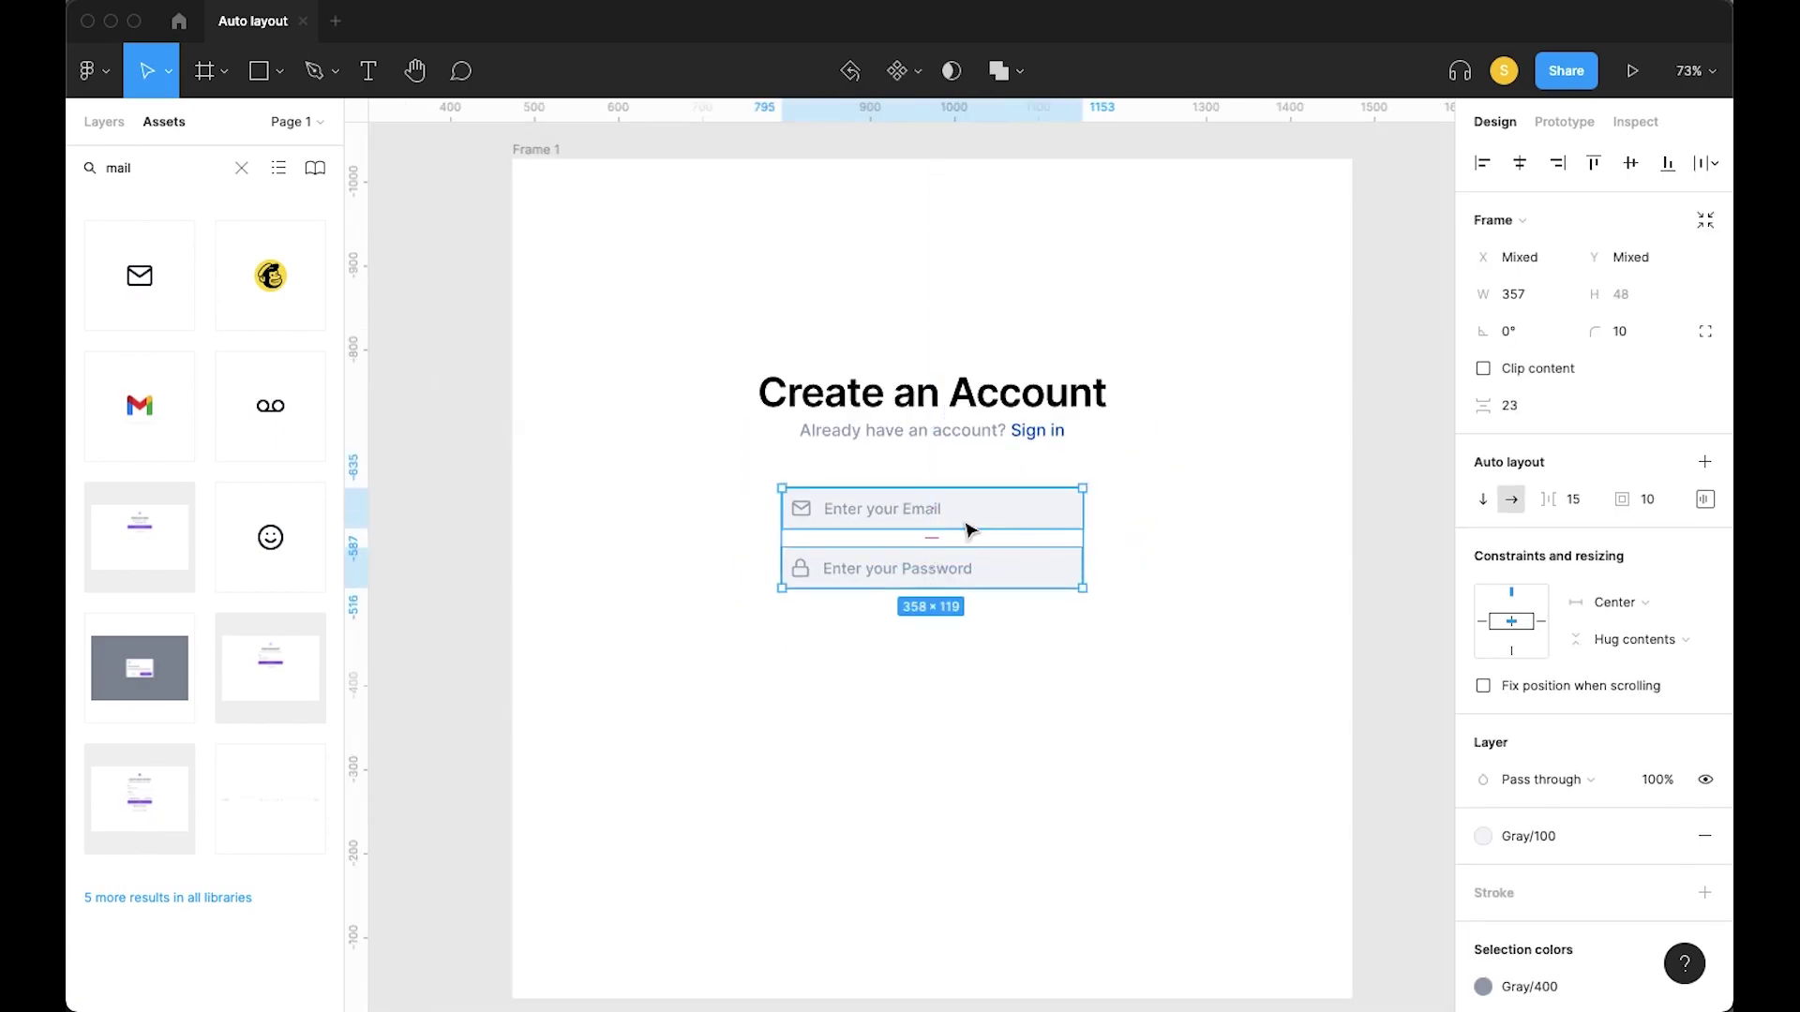
click(1510, 406)
text(35)
key(Return)
click(969, 727)
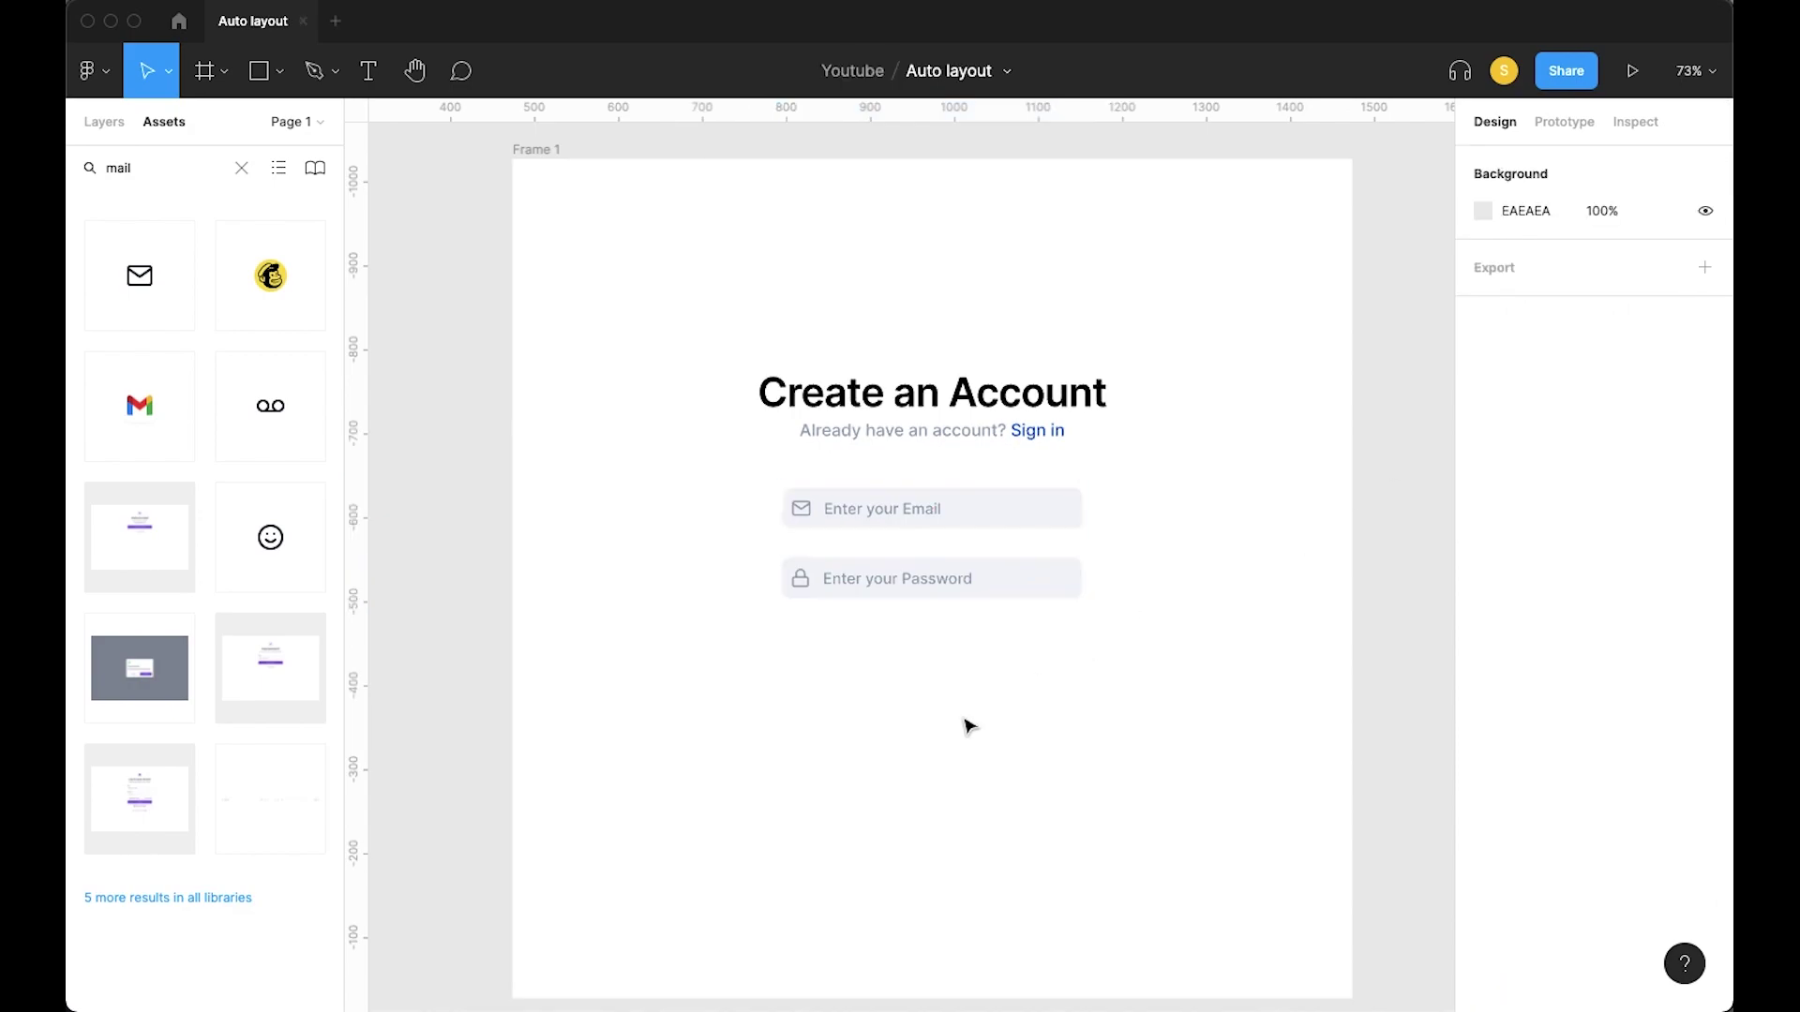
Add a "Create account" text layer below the password field
scroll(969, 726, left, 2)
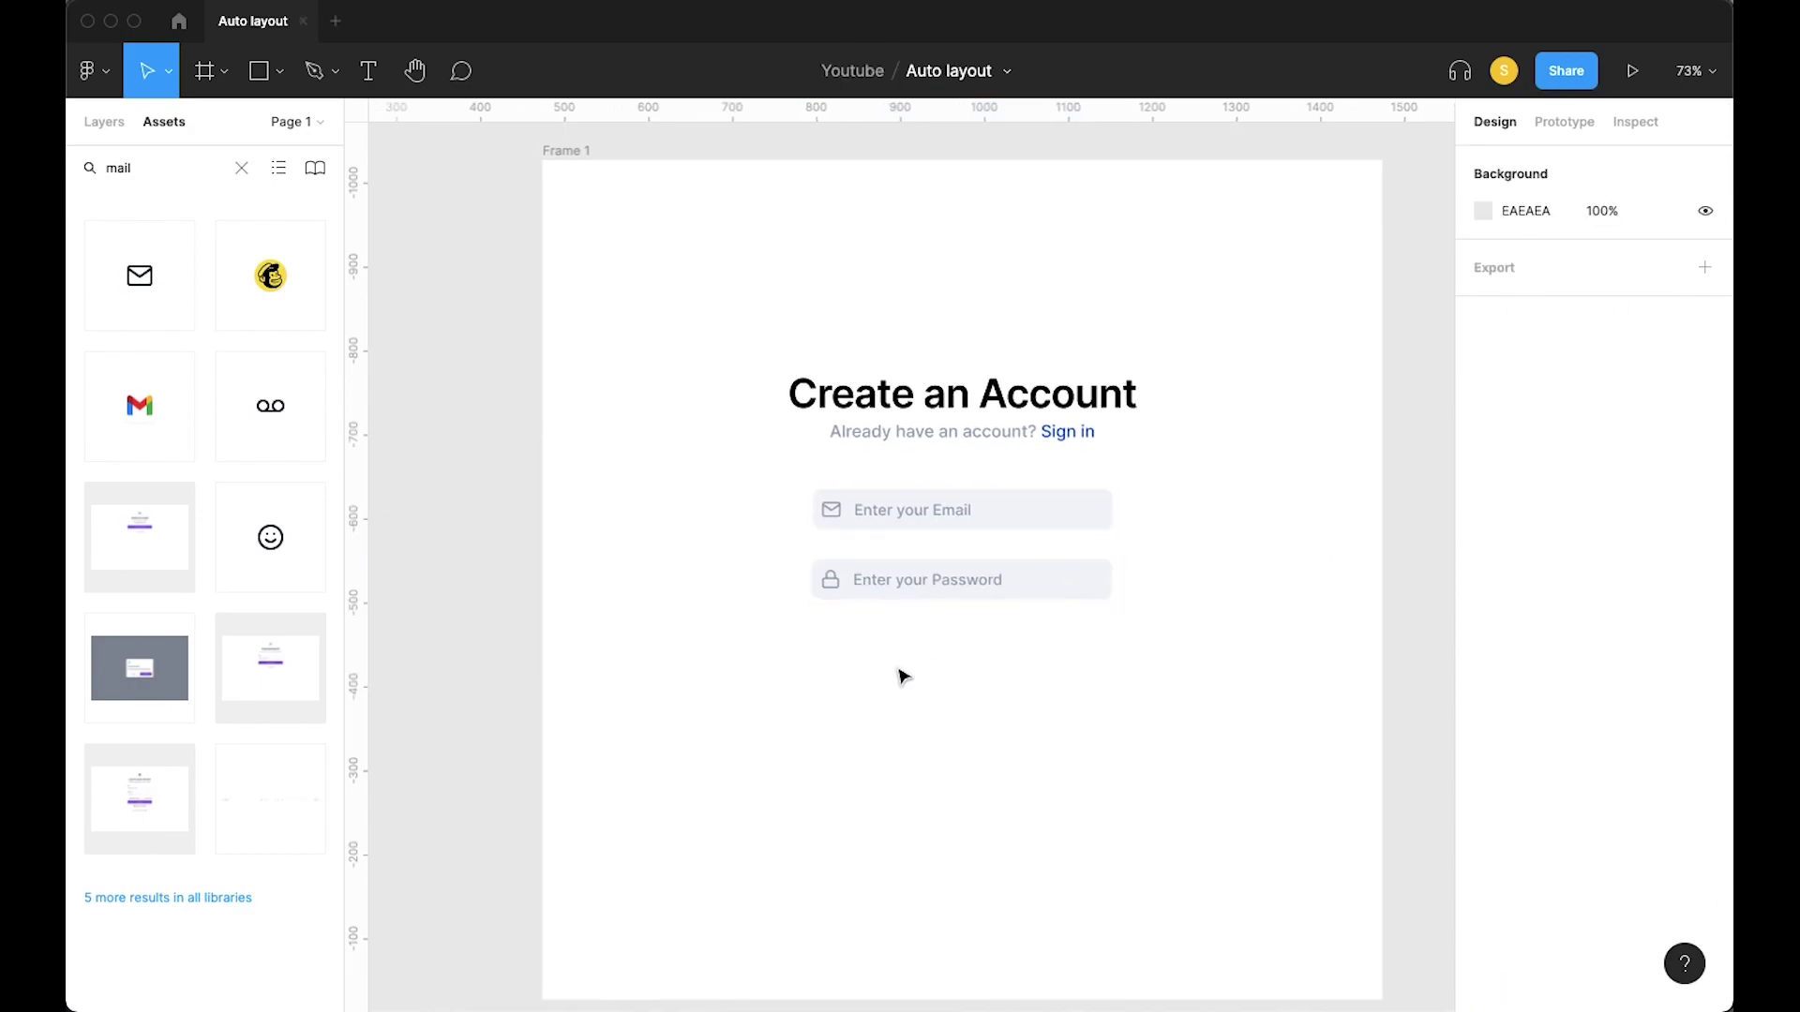
key(t)
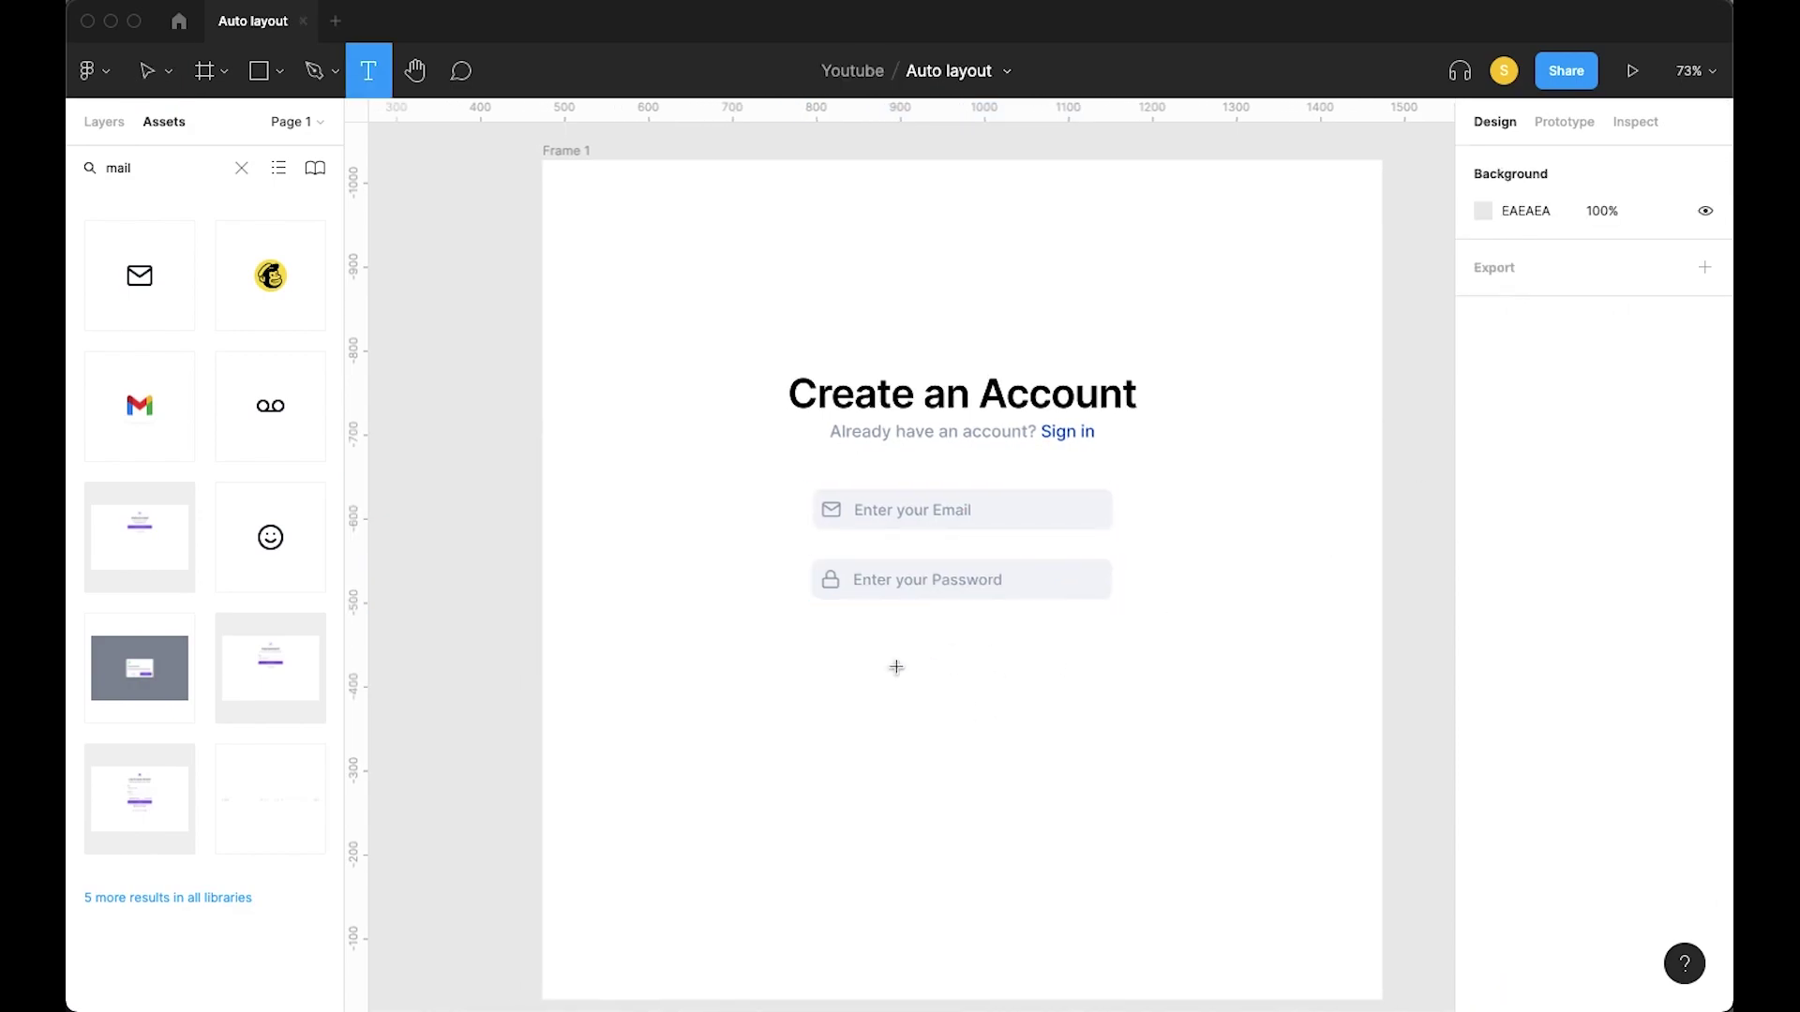
click(896, 667)
text(Create)
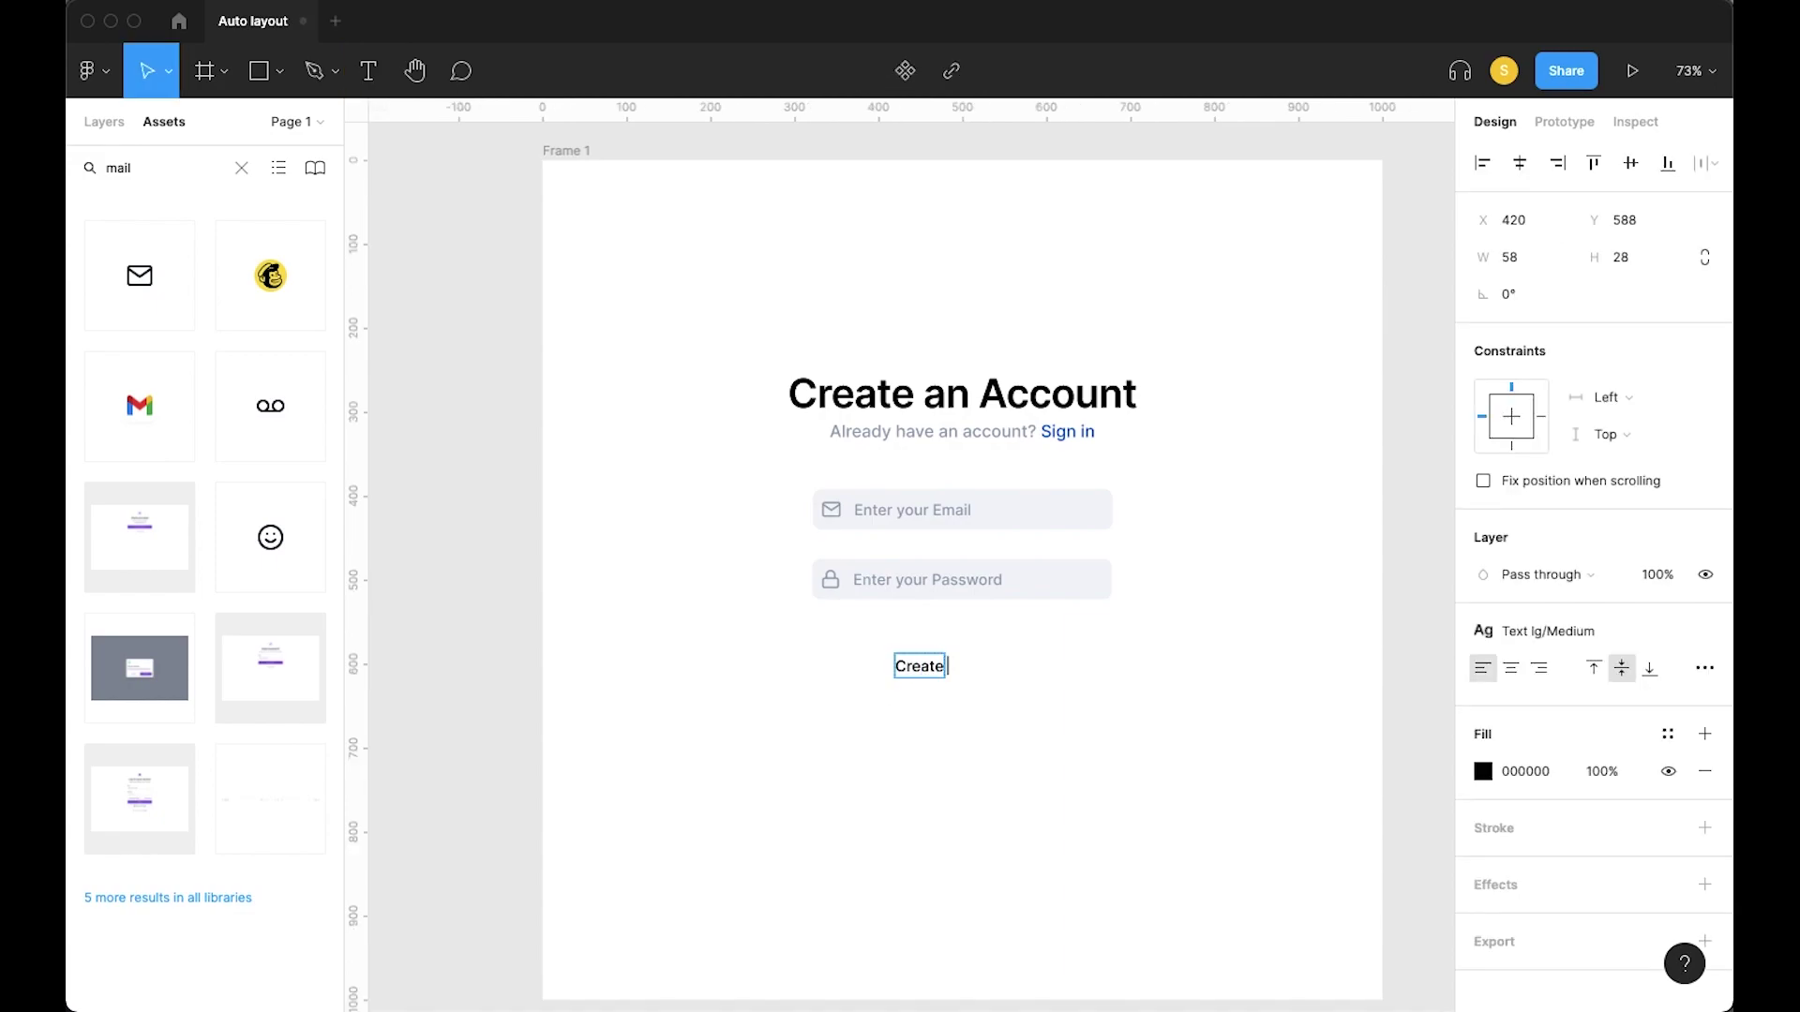
text( account)
key(Return)
key(BackSpace)
key(Escape)
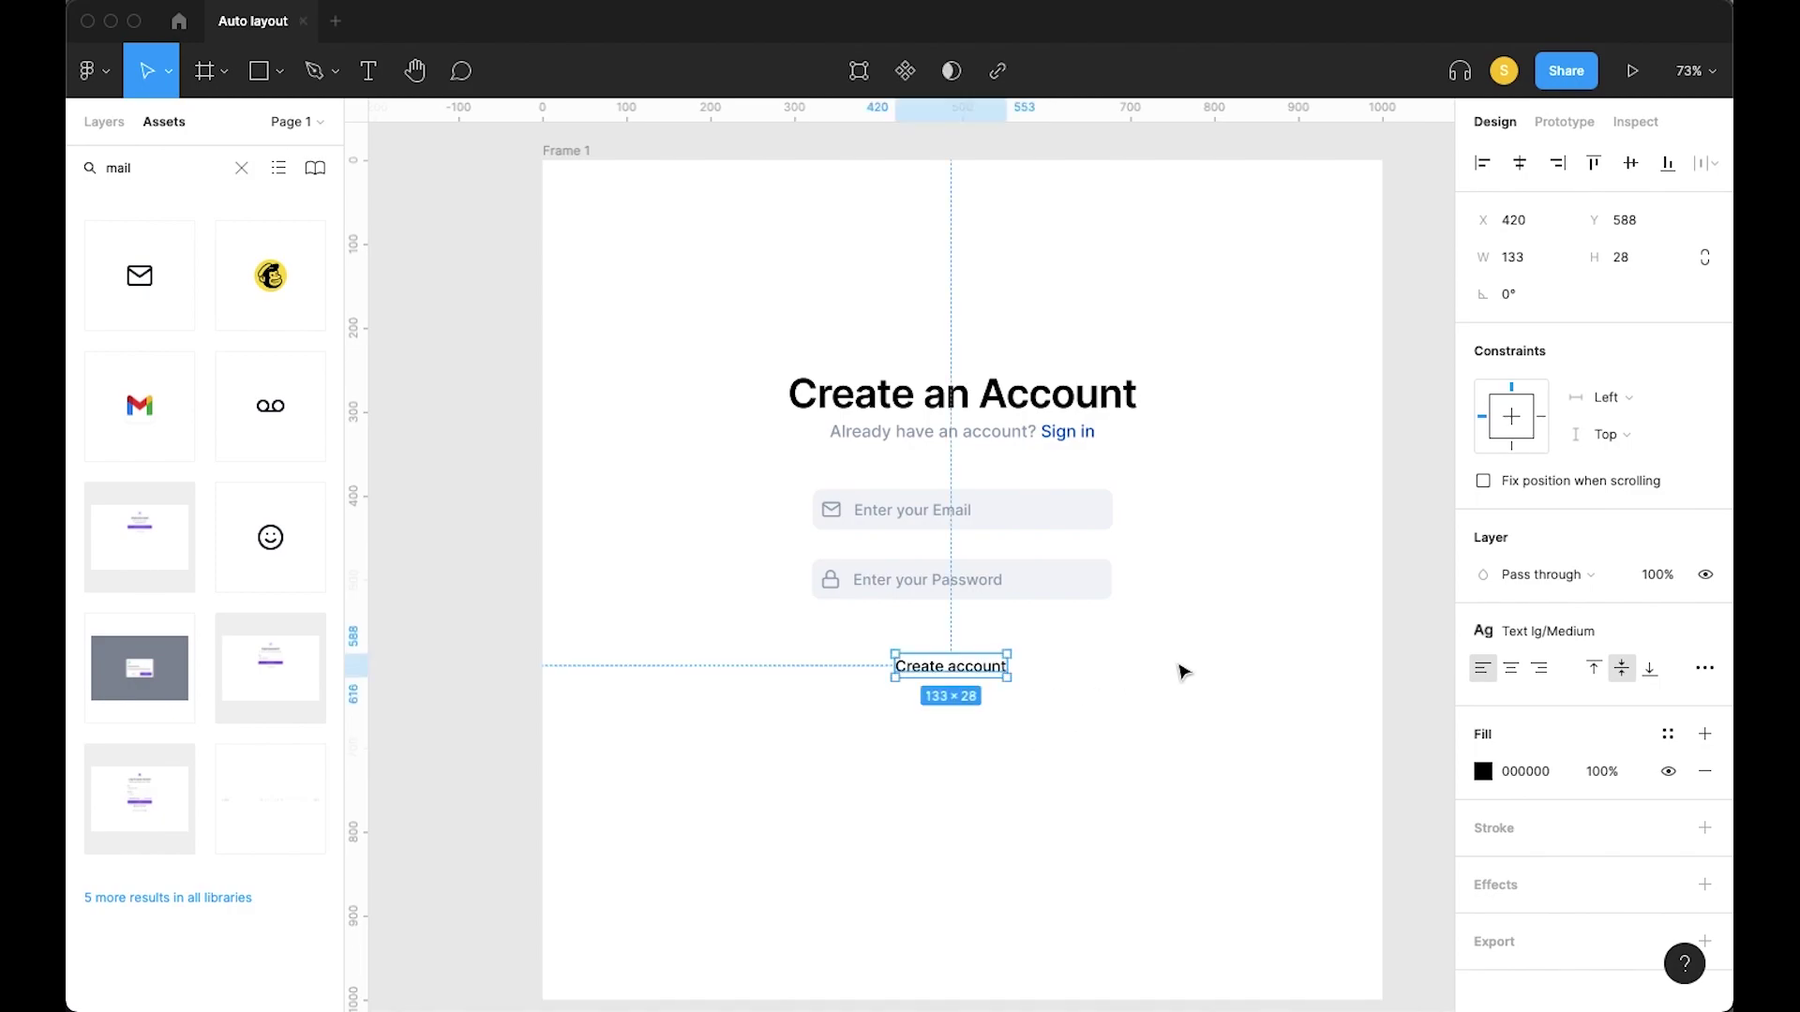
Wrap the "Create account" text in an auto layout frame with top and bottom padding of 10
key(shift+a)
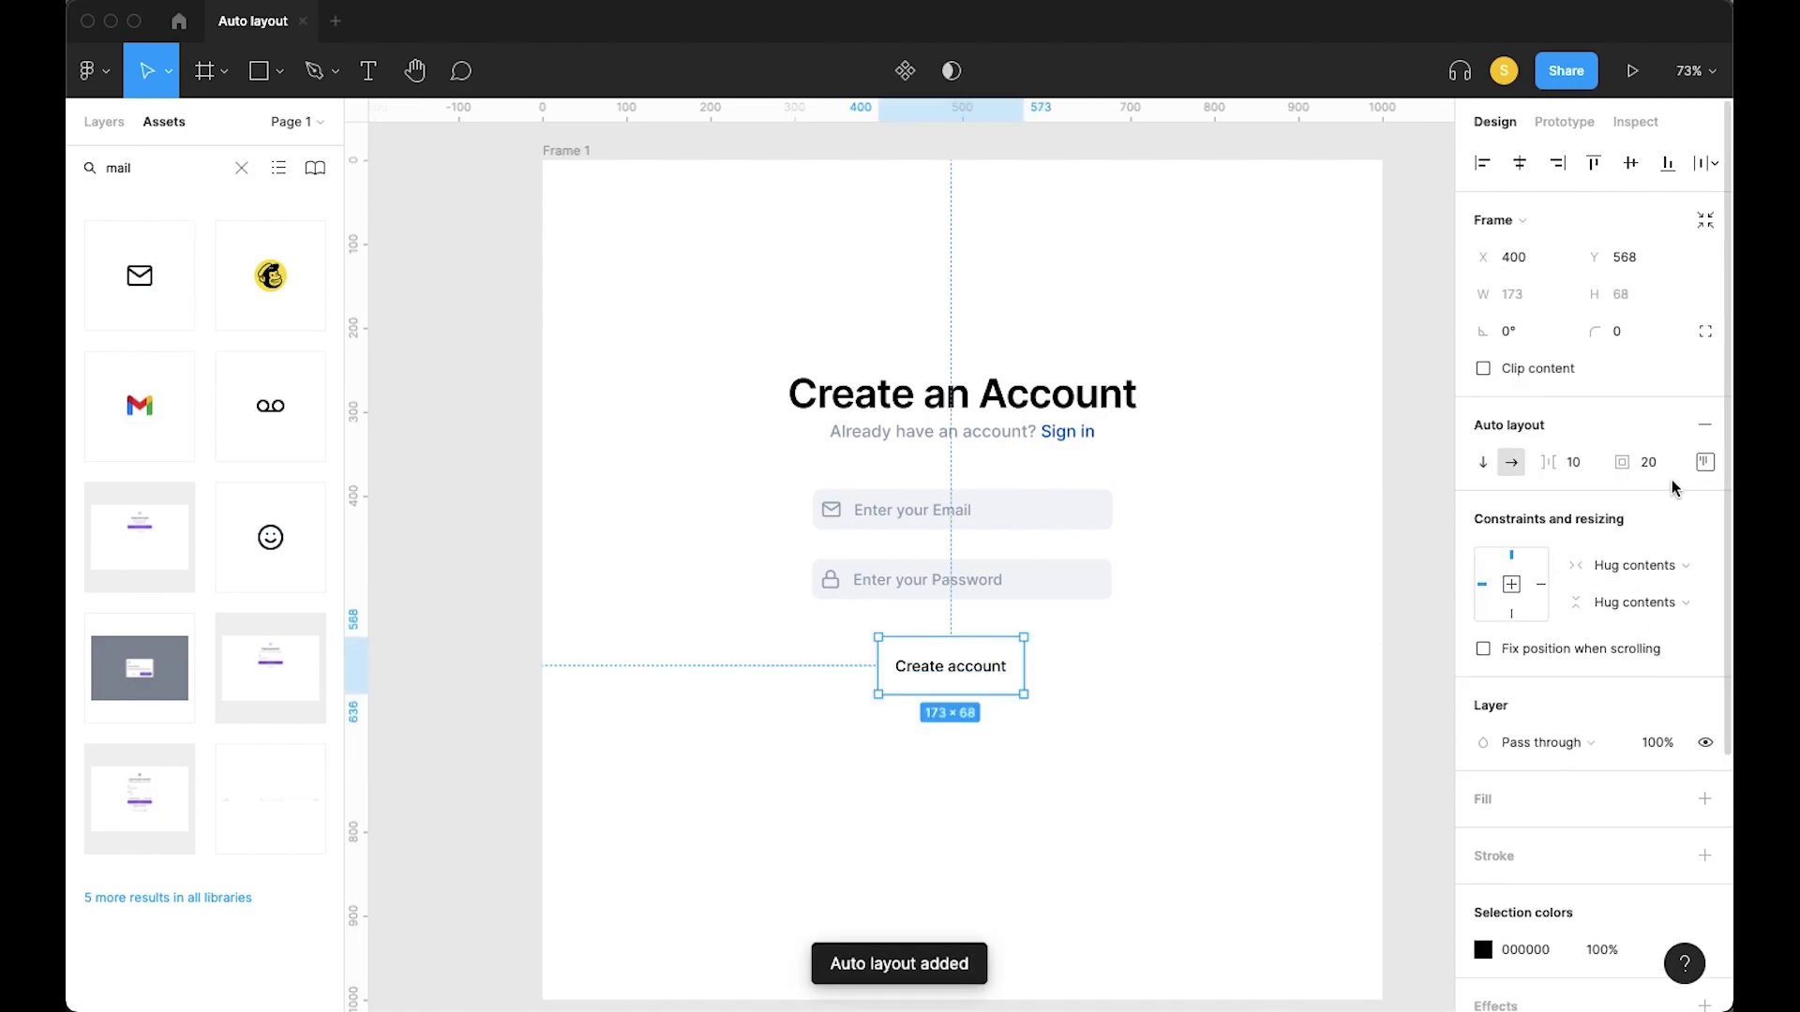
click(1705, 461)
text(10)
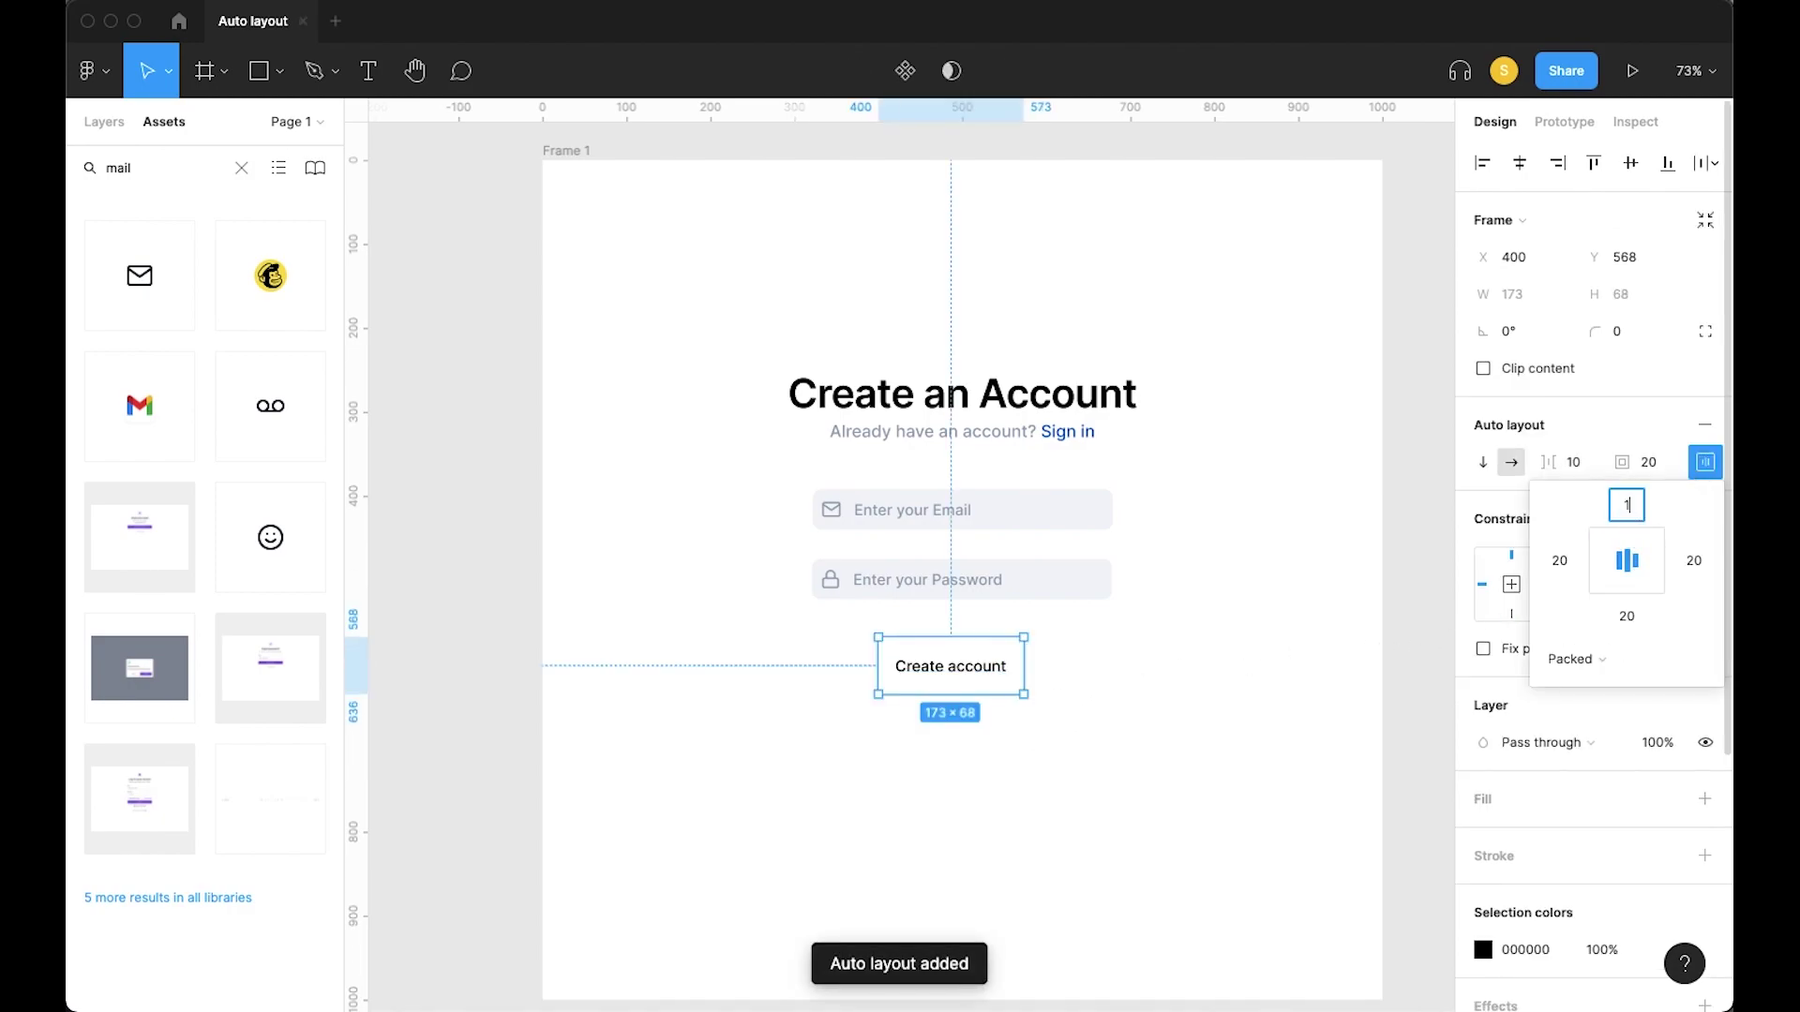
click(1628, 616)
text(1)
key(Return)
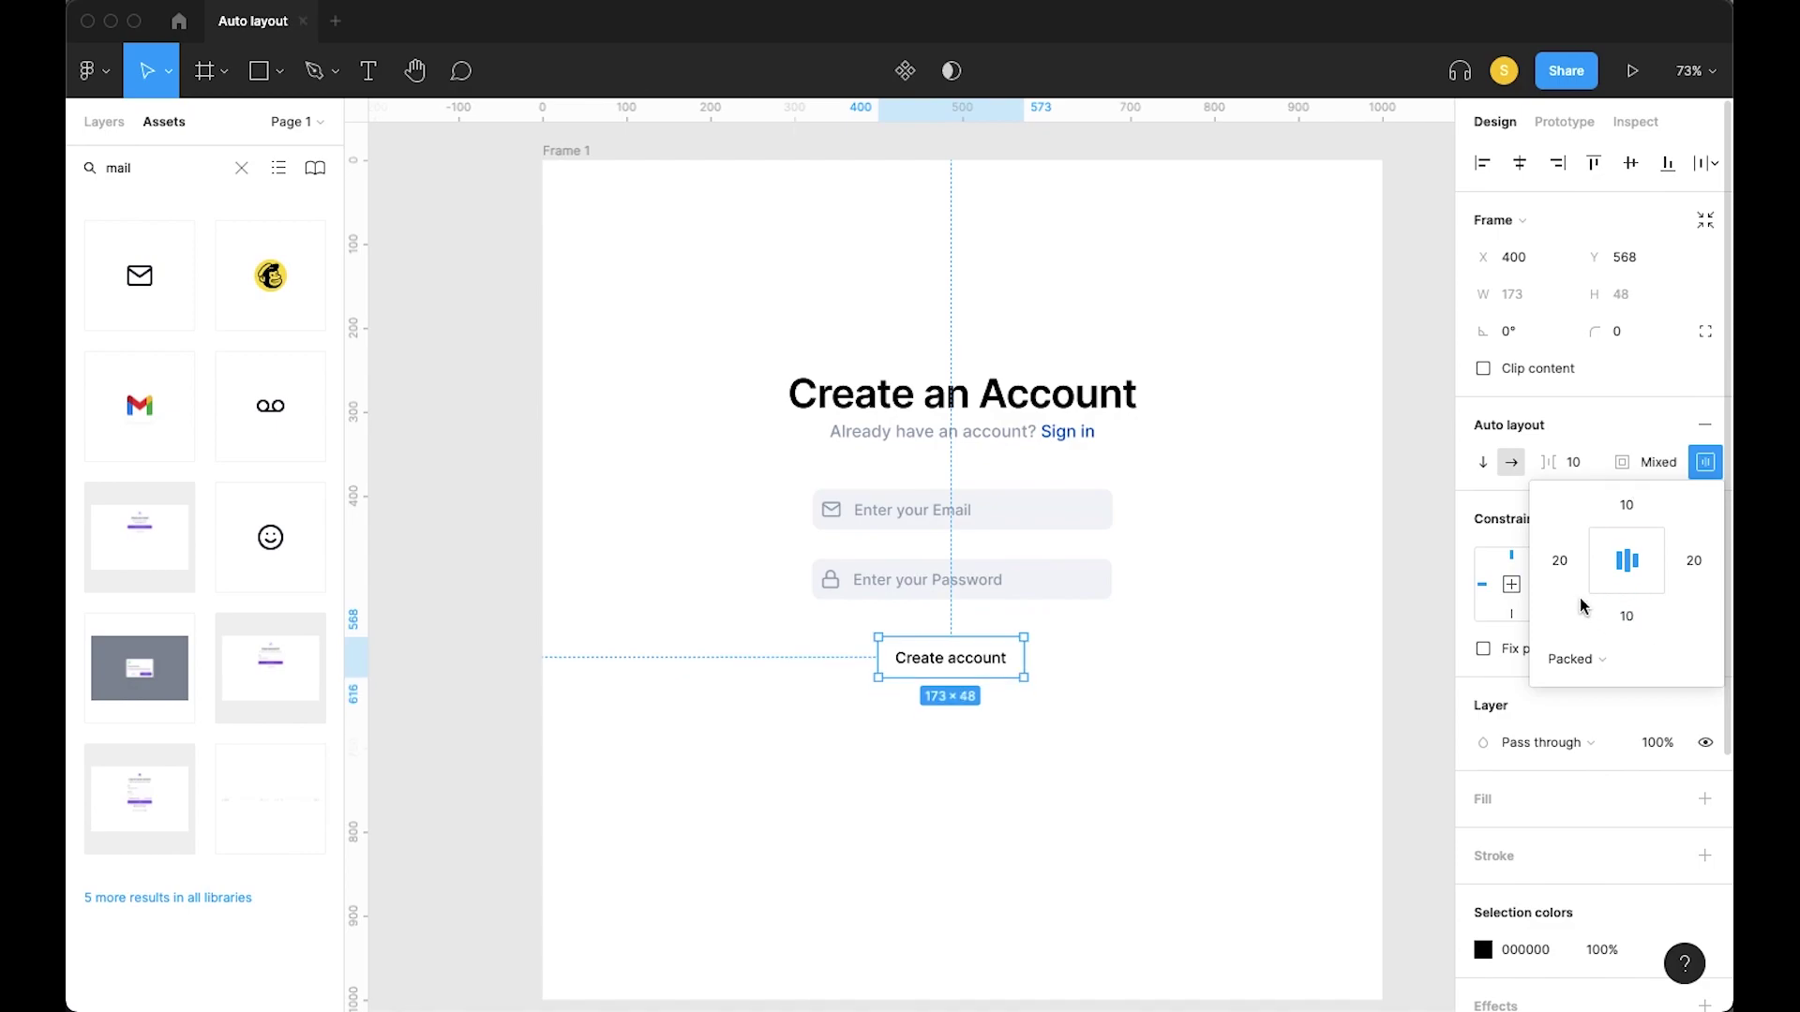
Set the left and right padding of the "Create account" button to 30
click(1559, 560)
text(30)
key(Return)
click(1692, 560)
text(30)
key(Return)
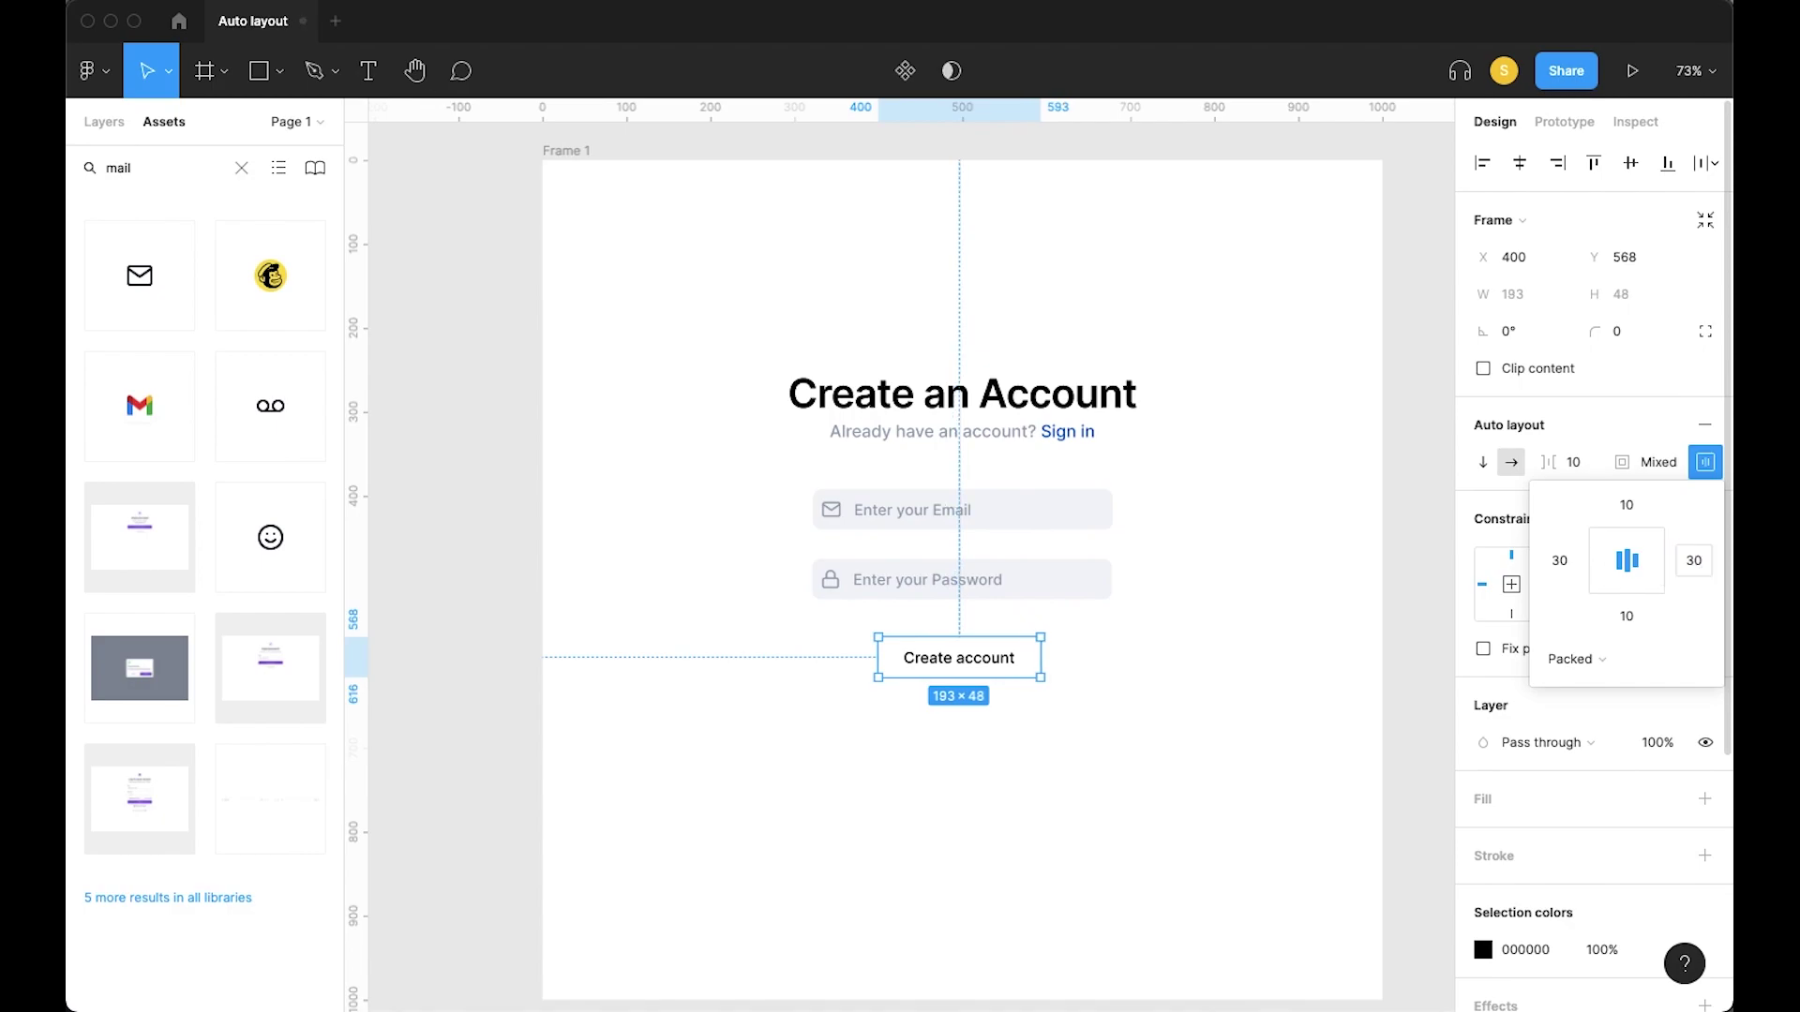
click(1490, 521)
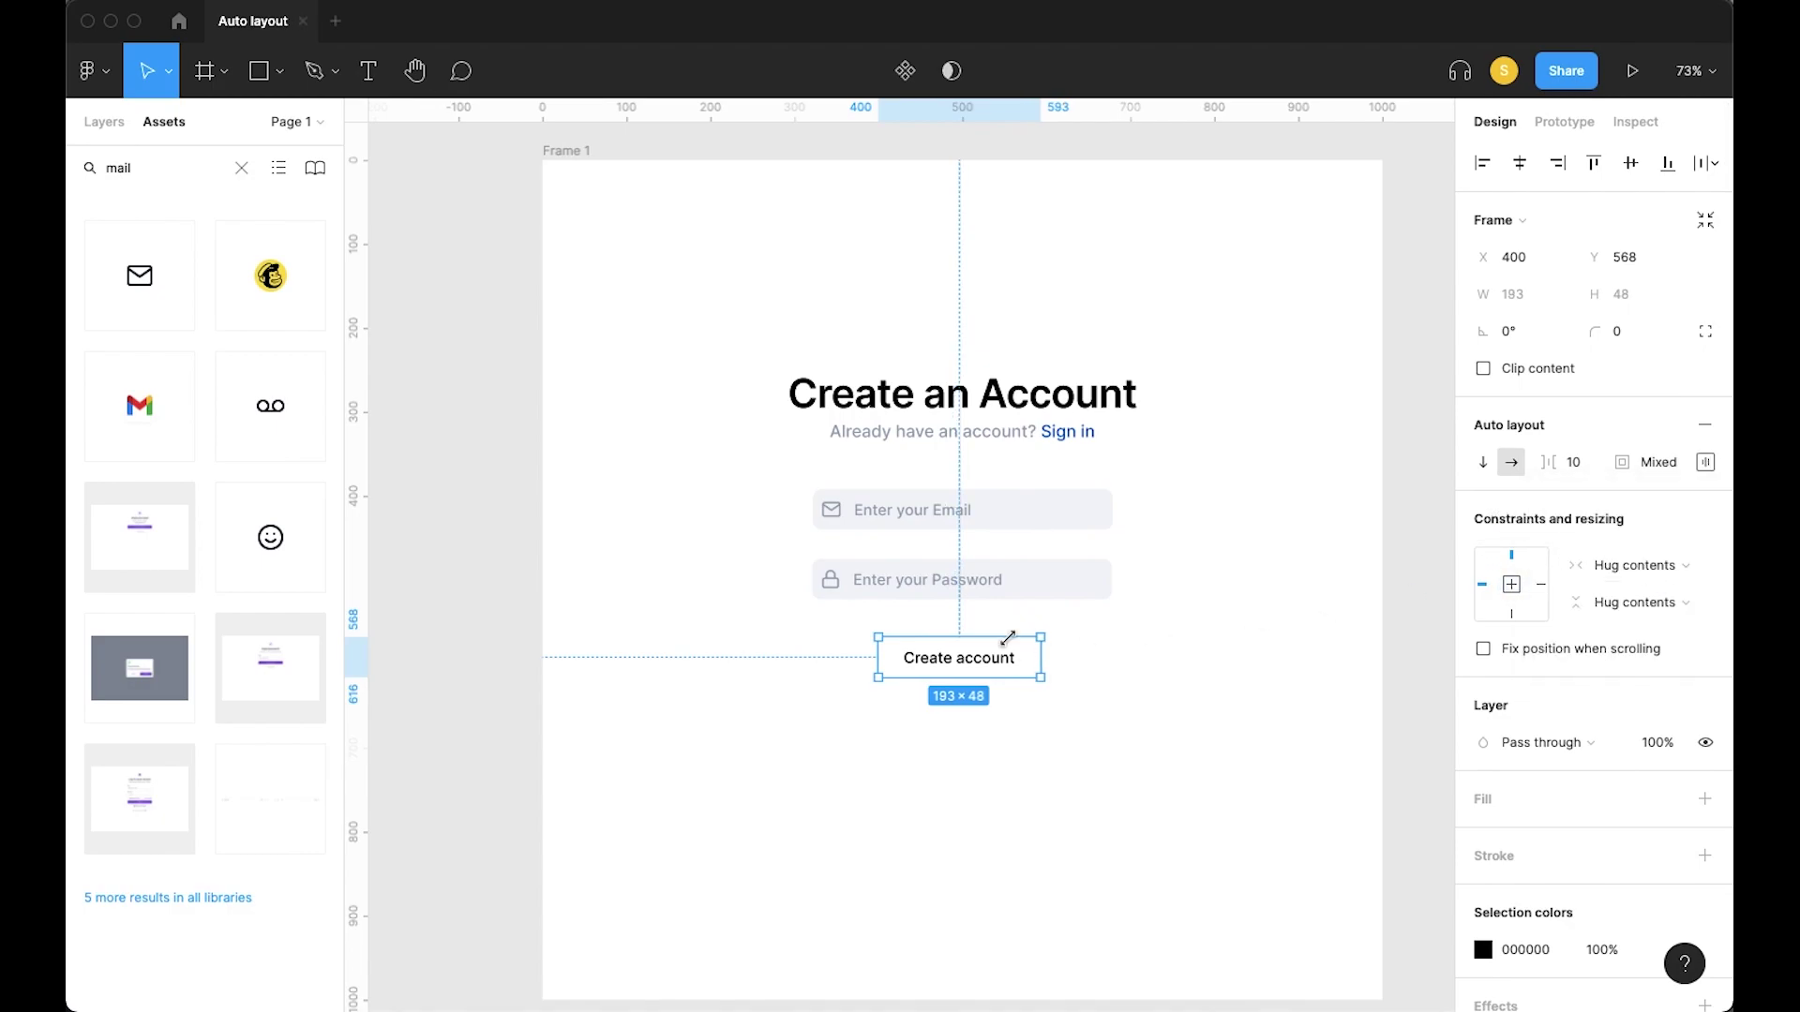
Set the corner radius of the "Create account" button to 10
click(1648, 342)
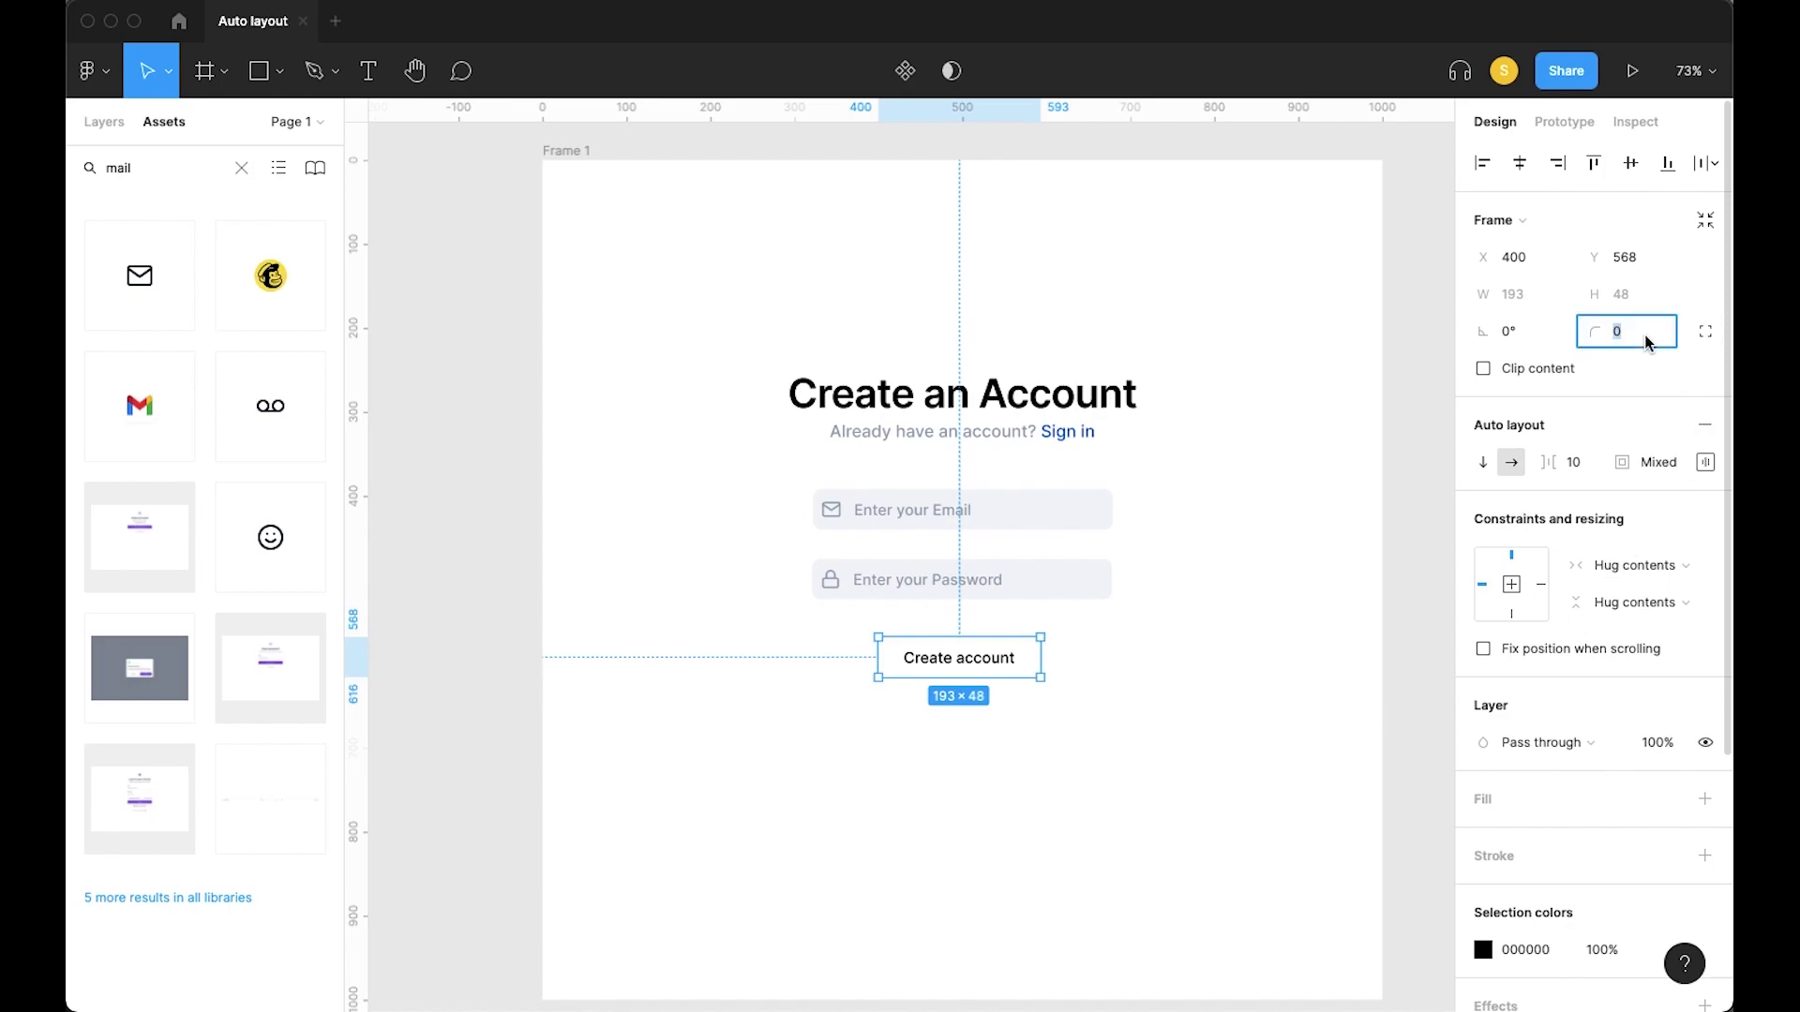
text(19)
key(Return)
click(1638, 340)
text(10)
key(Return)
Fill the "Create account" button with the Blue/700 color style
click(1677, 799)
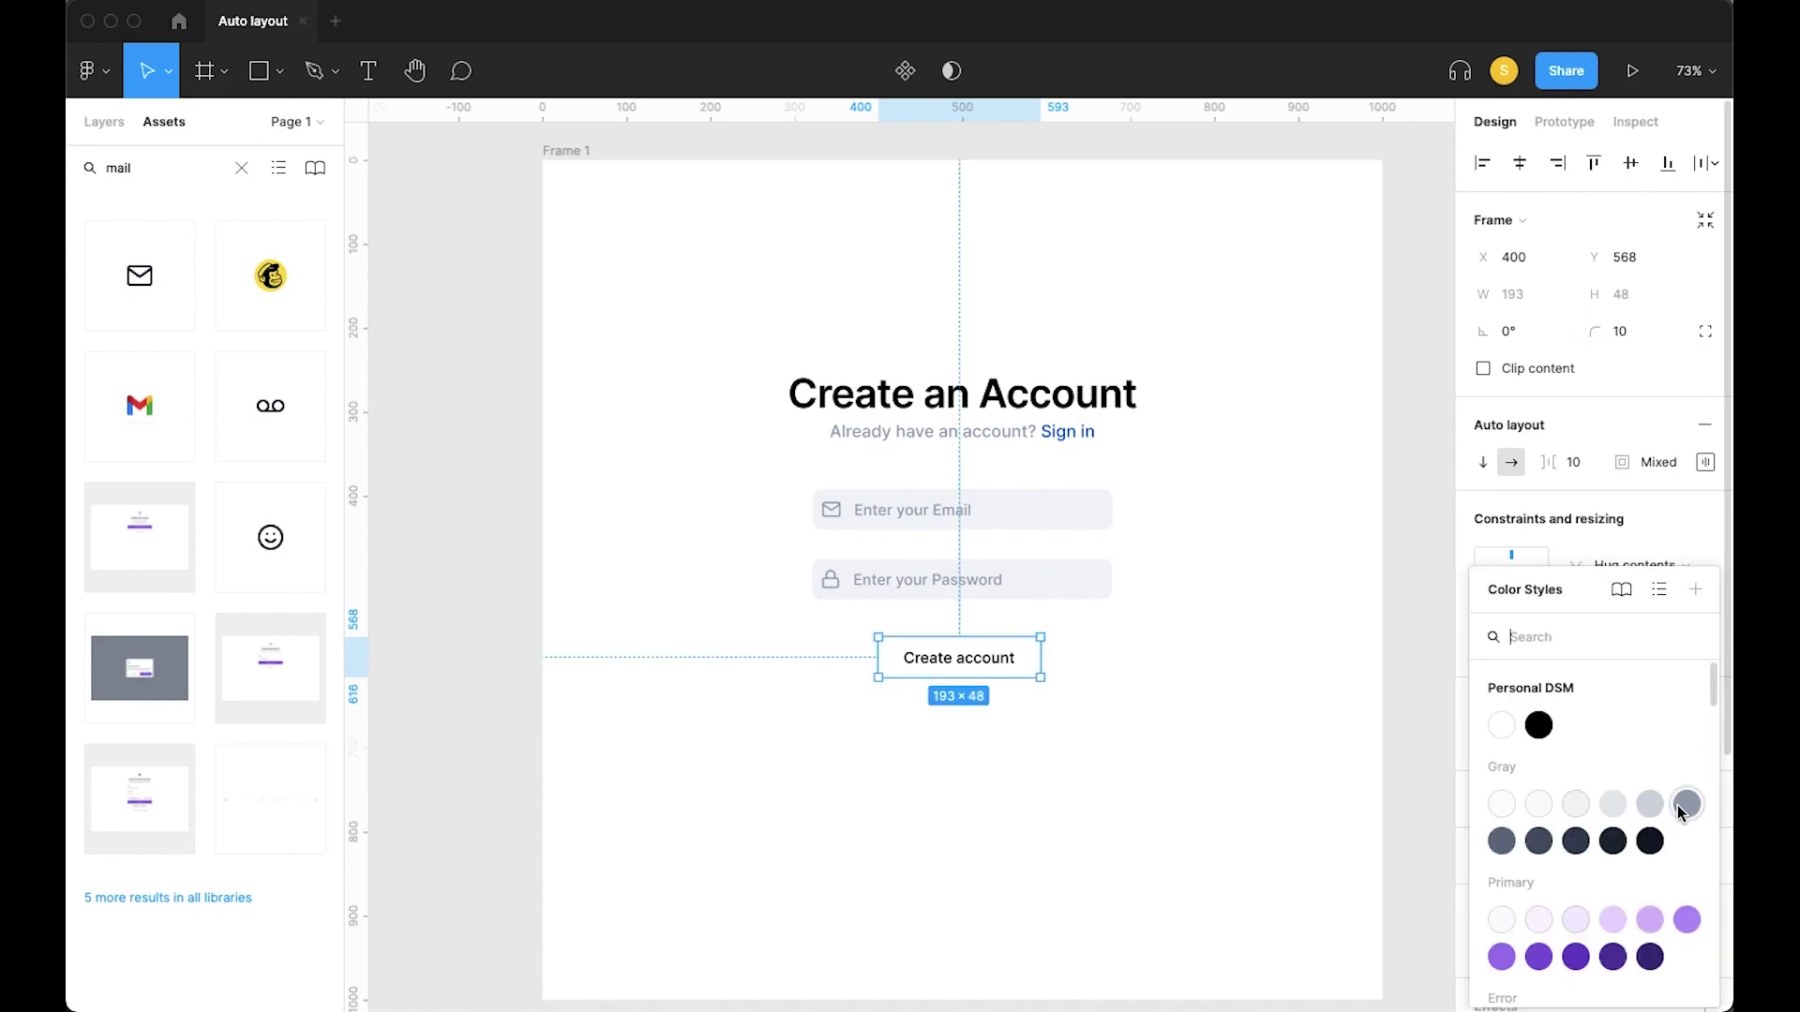
scroll(1640, 919, down, 10)
scroll(1640, 923, down, 4)
click(1586, 913)
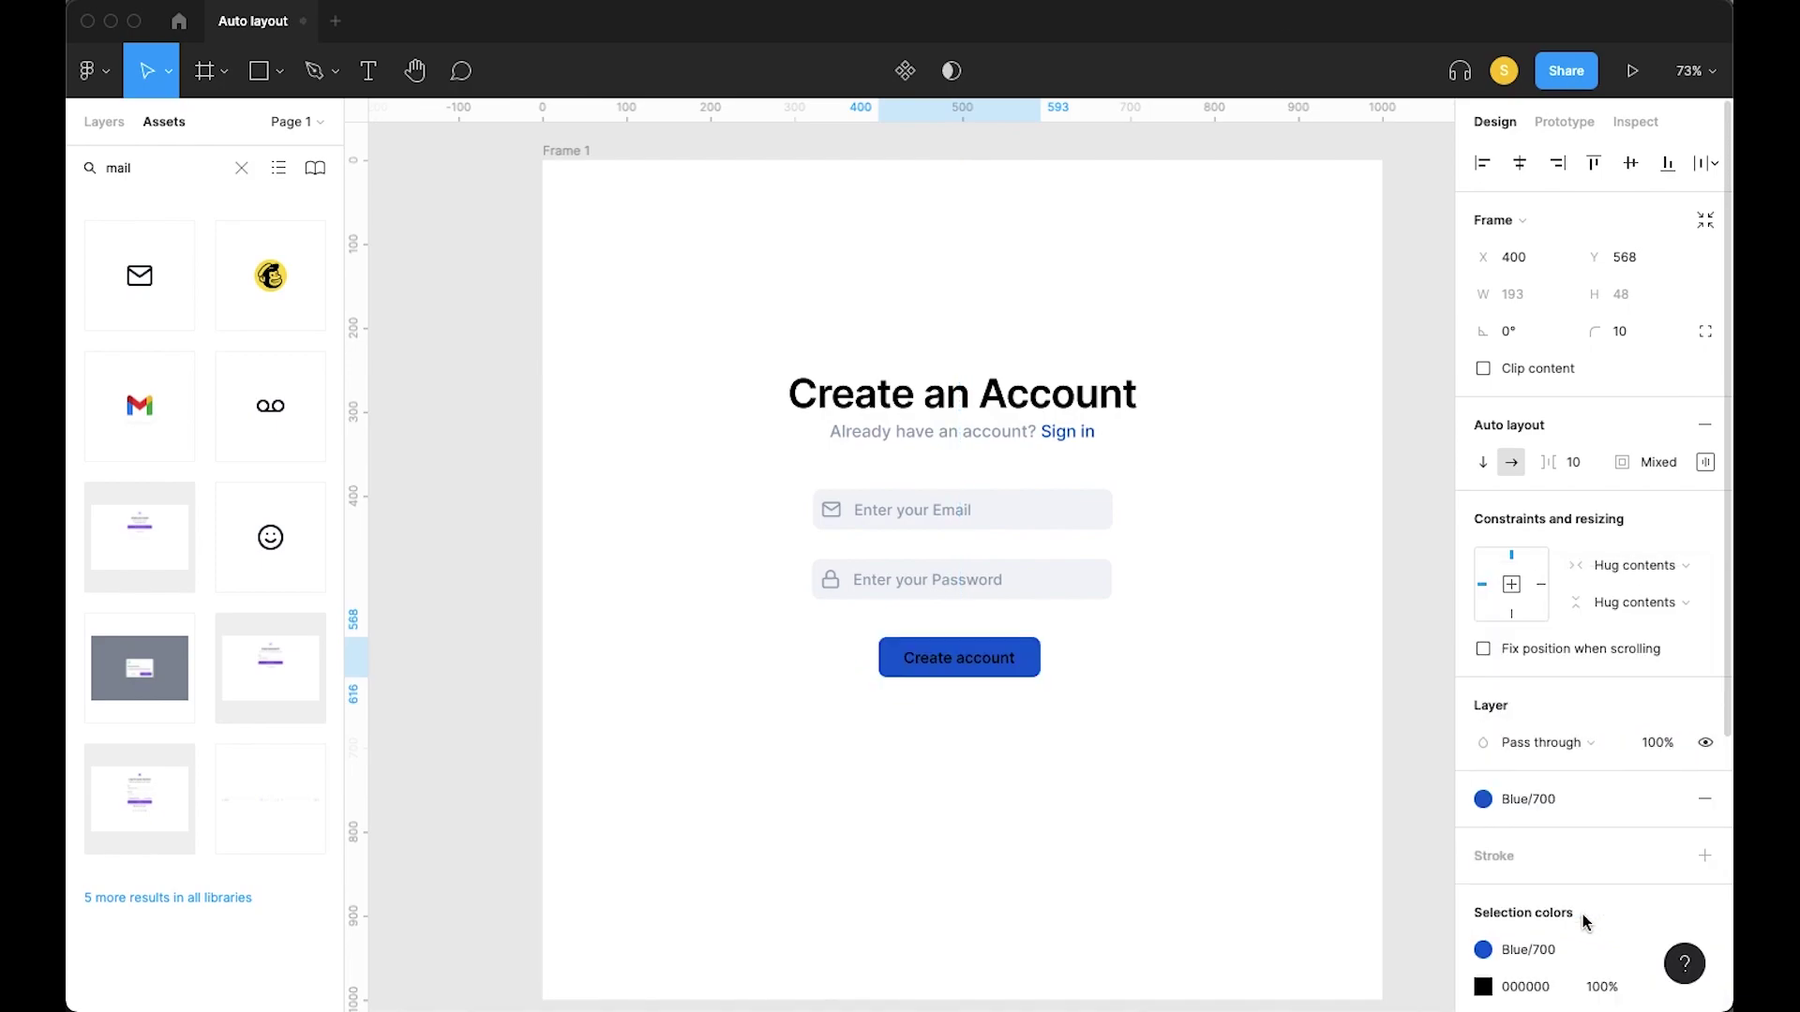
Change the "Create account" label's fill to white (FFFFFF) and select the button frame
double_click(1017, 667)
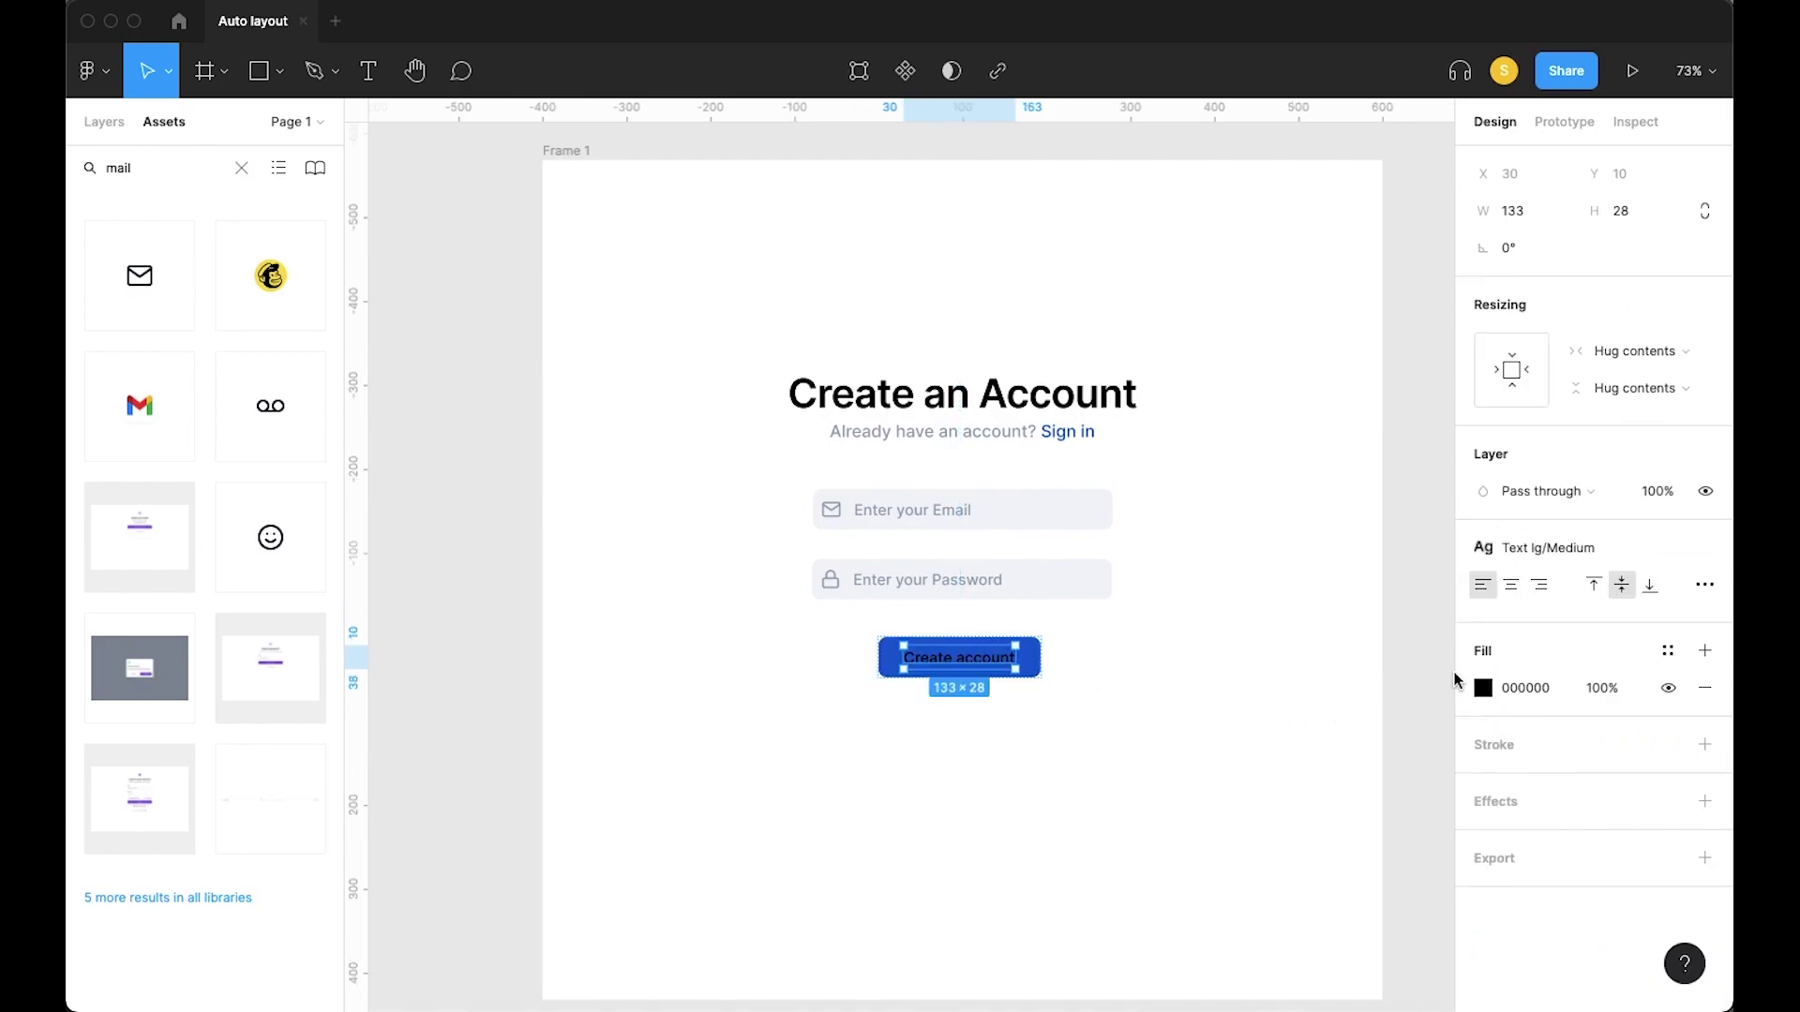
click(1482, 687)
drag(1310, 634, 1039, 370)
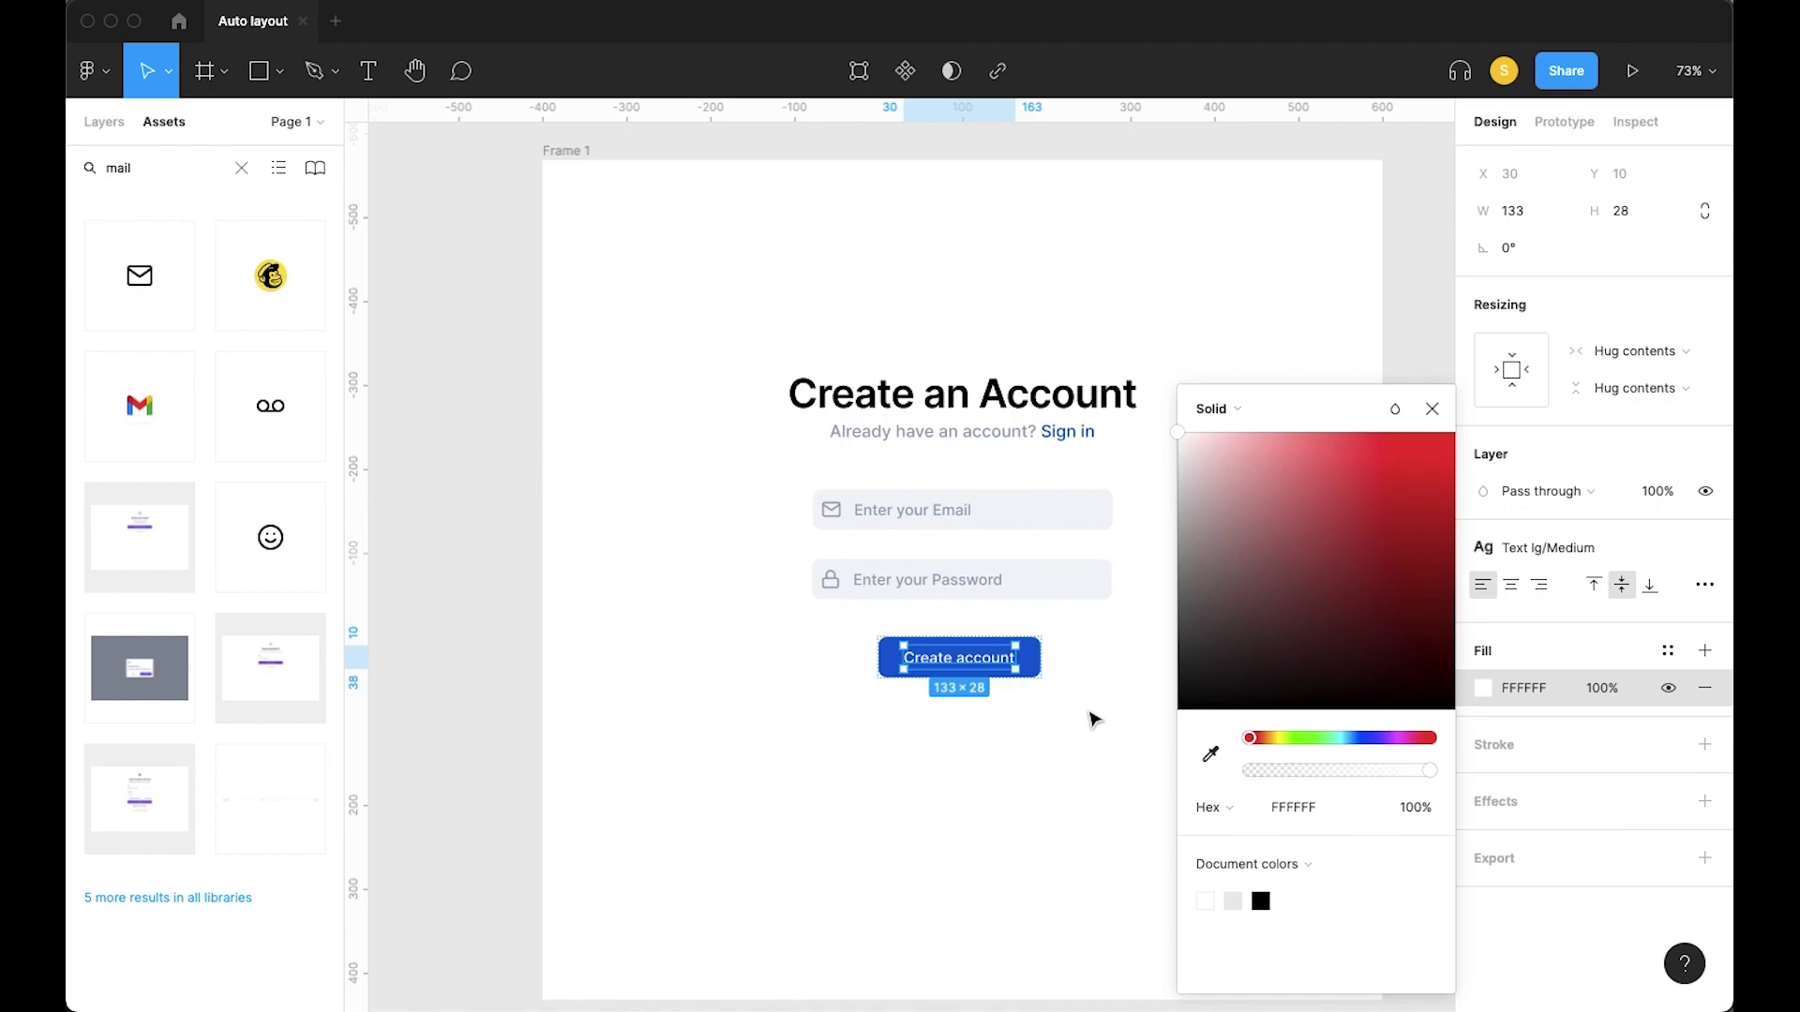
click(1093, 719)
click(1035, 671)
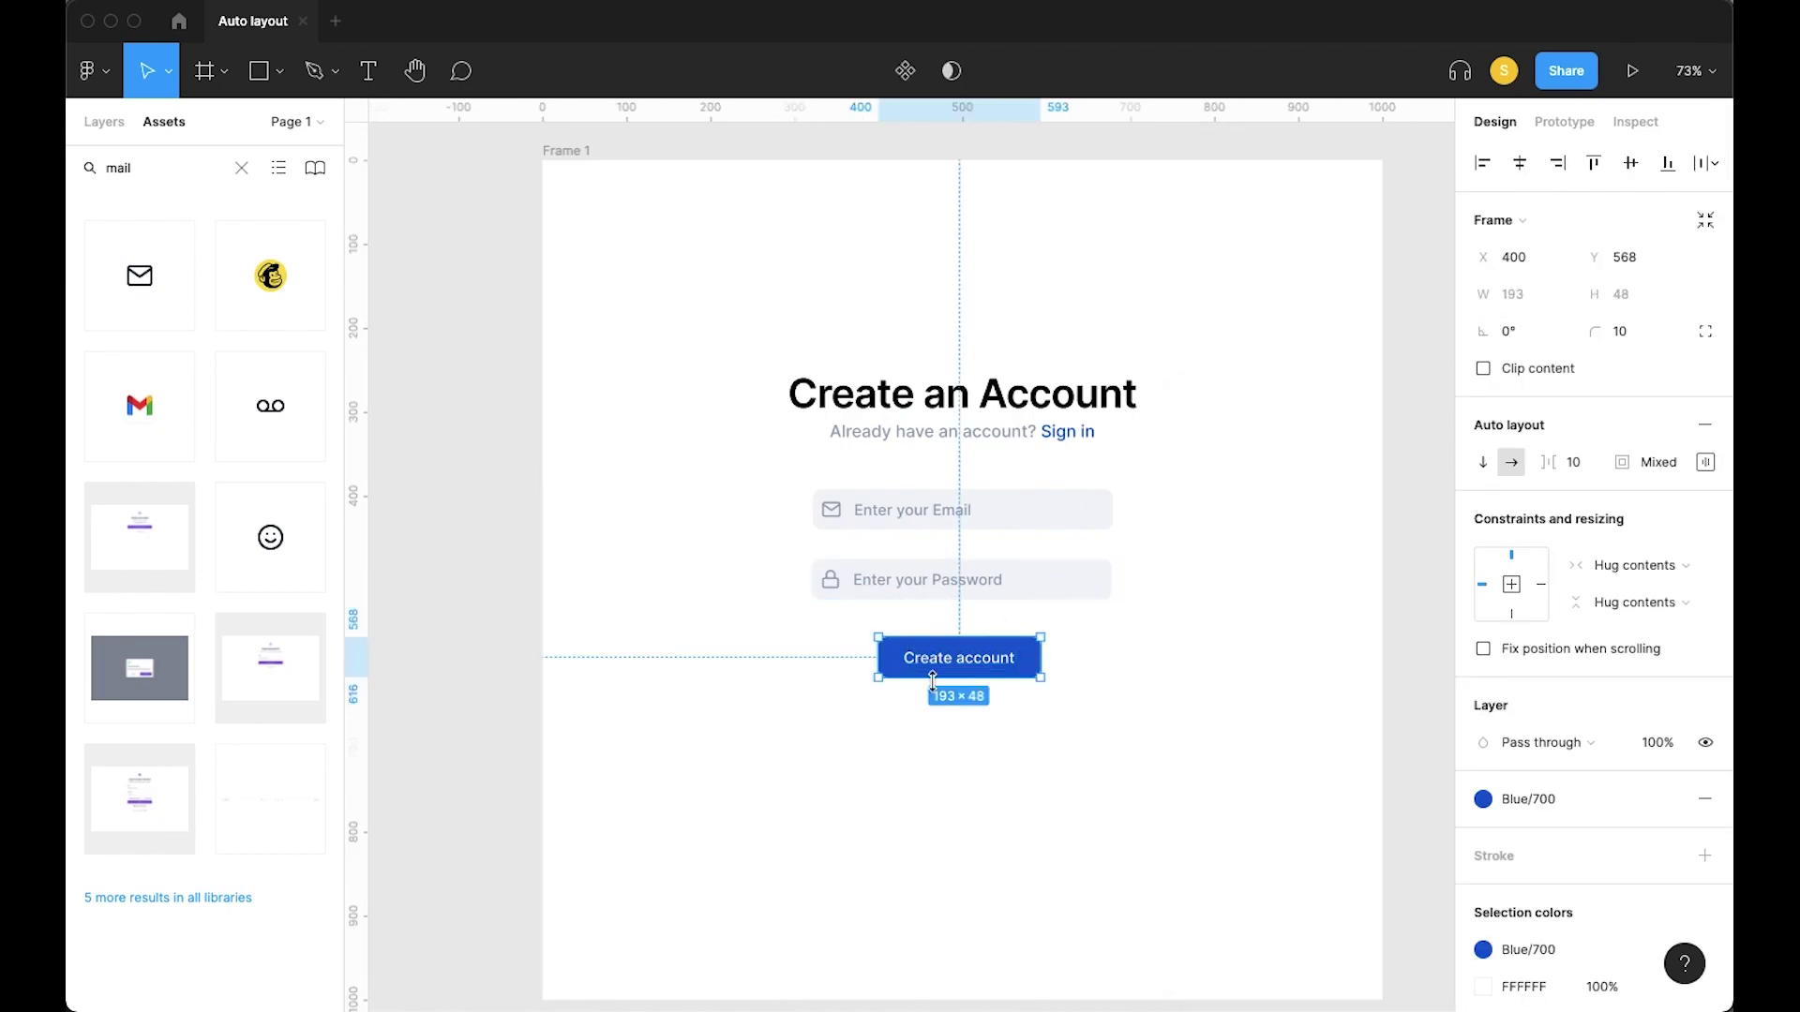
Set the "Create account" button's width to 300 and reposition it, centred under the fields at X 350, Y 577
drag(1043, 667, 1115, 658)
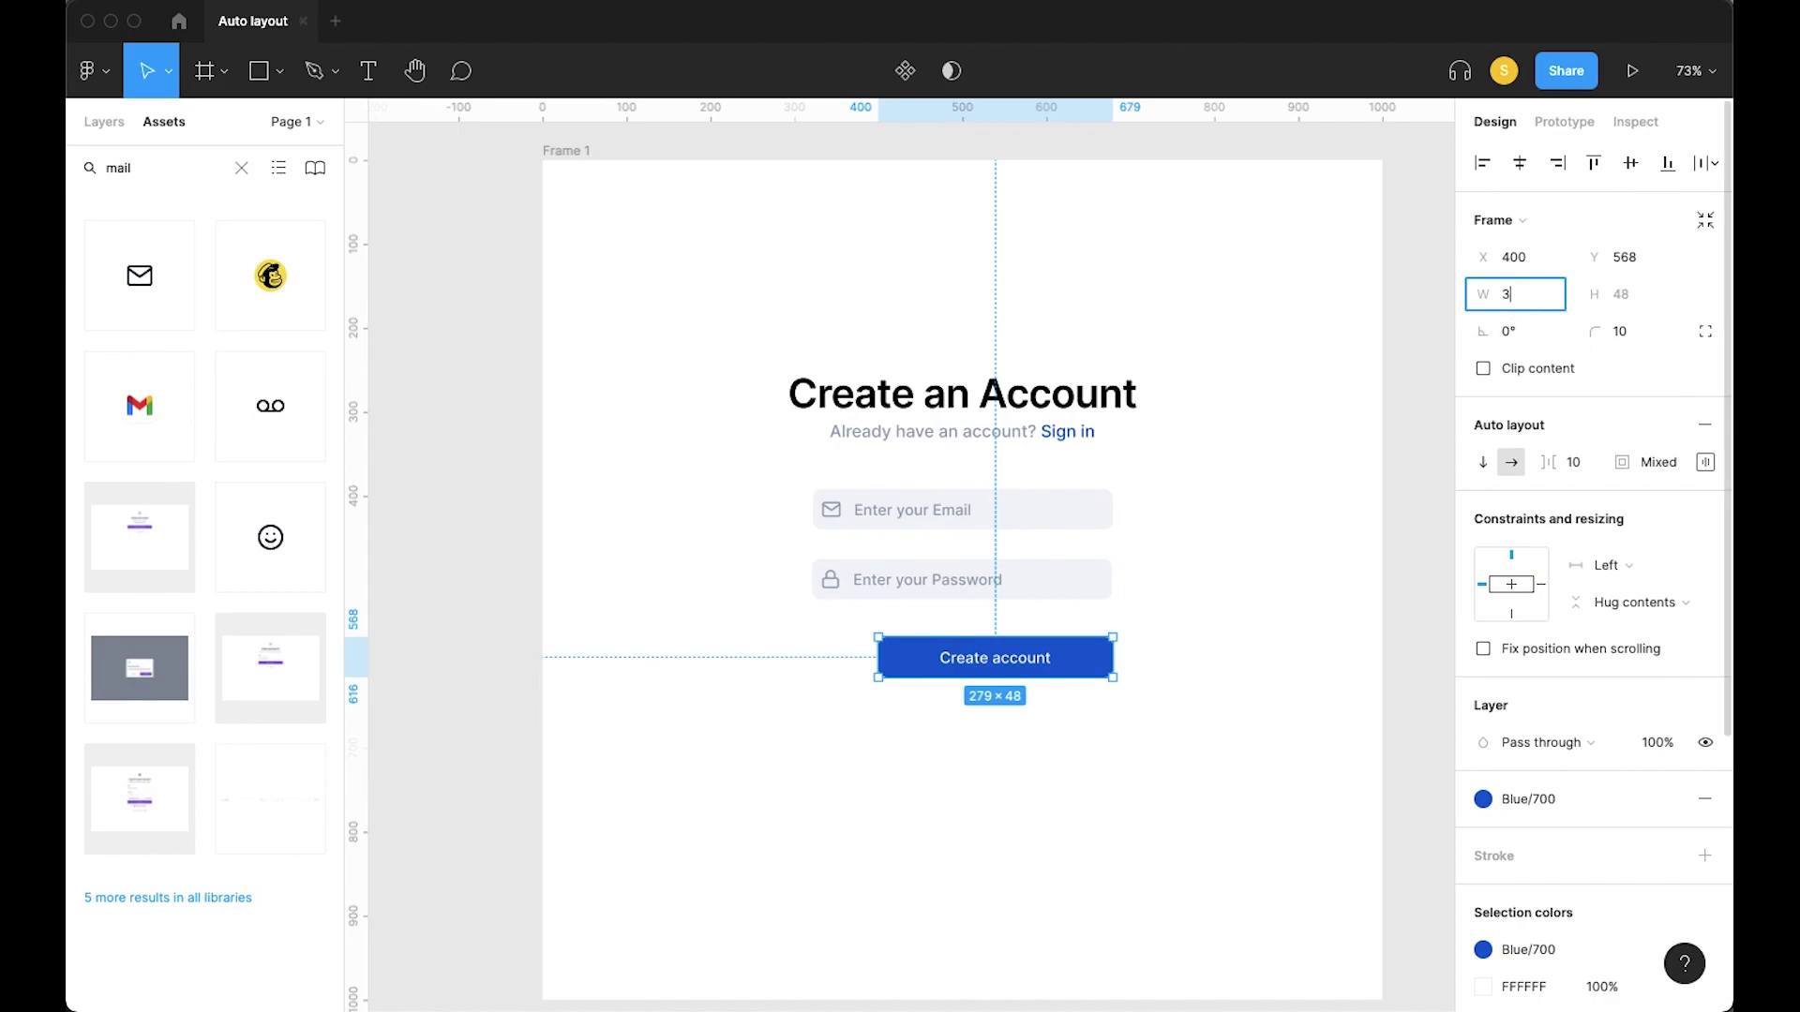
key(Return)
drag(1067, 660, 1027, 668)
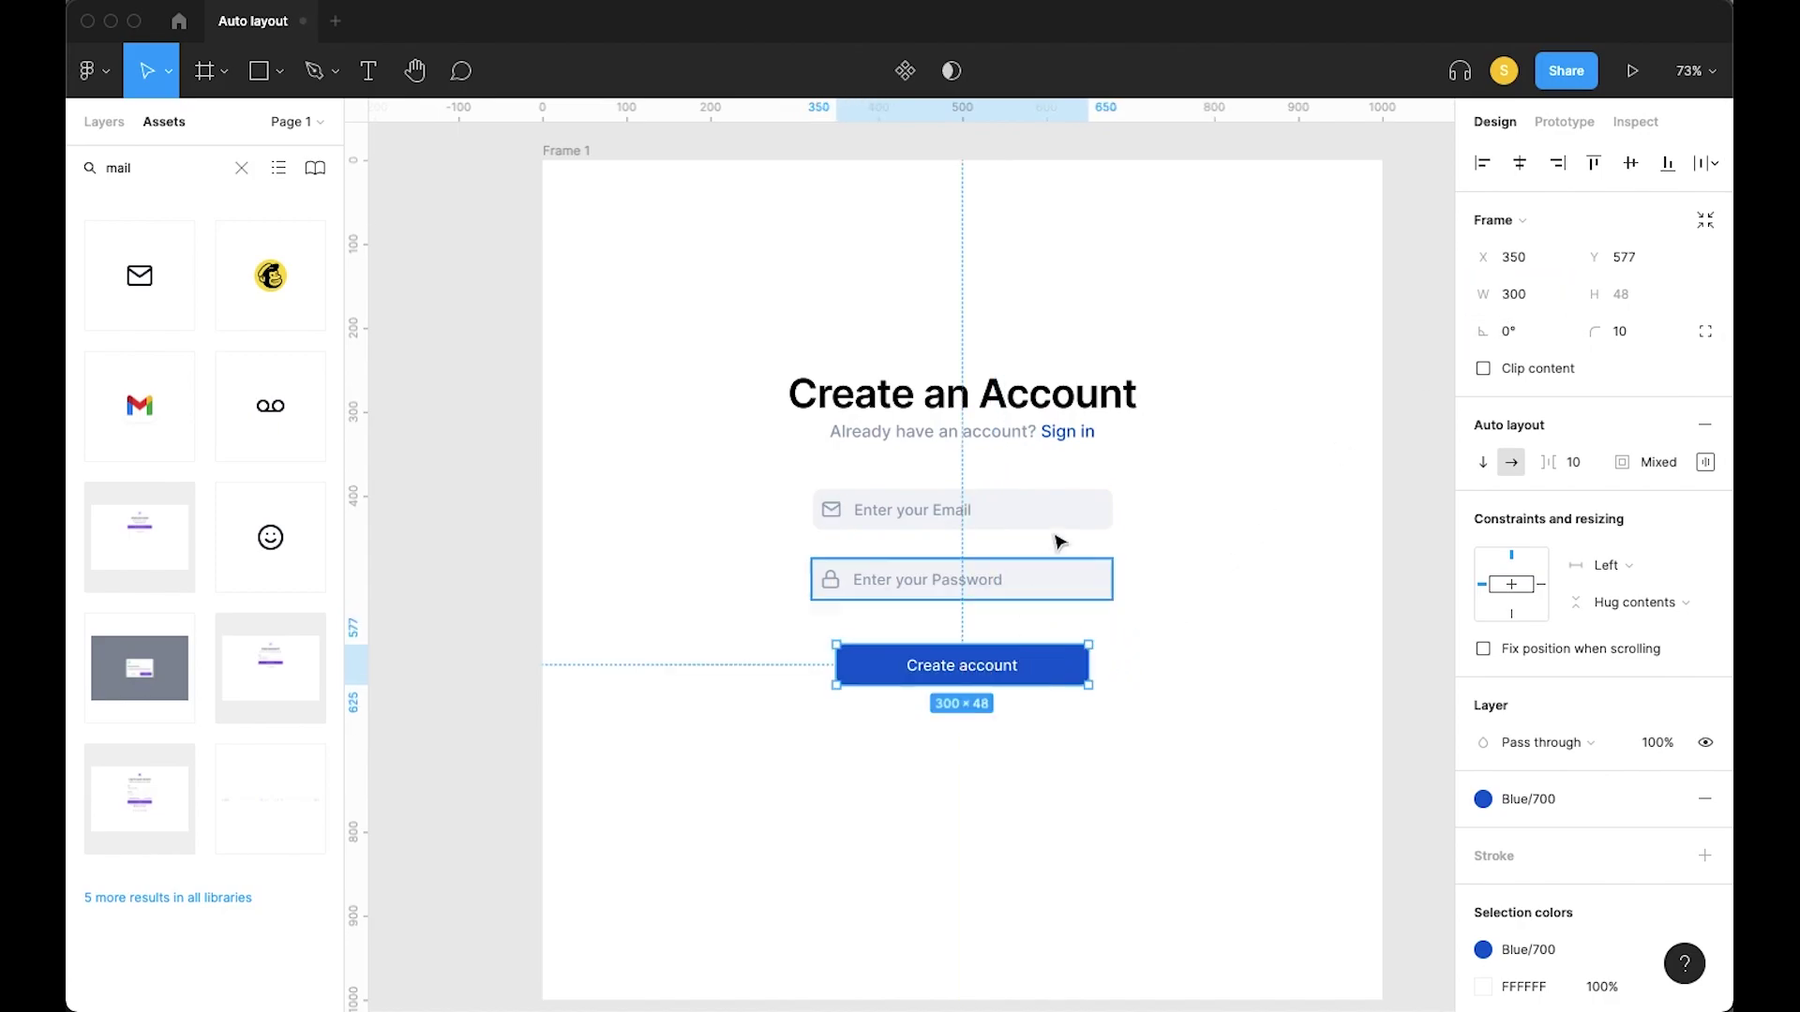
Match the "Create account" button's width to the password field at 357 and centre it under the fields at X 321
click(1082, 577)
click(1049, 670)
click(1524, 293)
text(357)
key(Return)
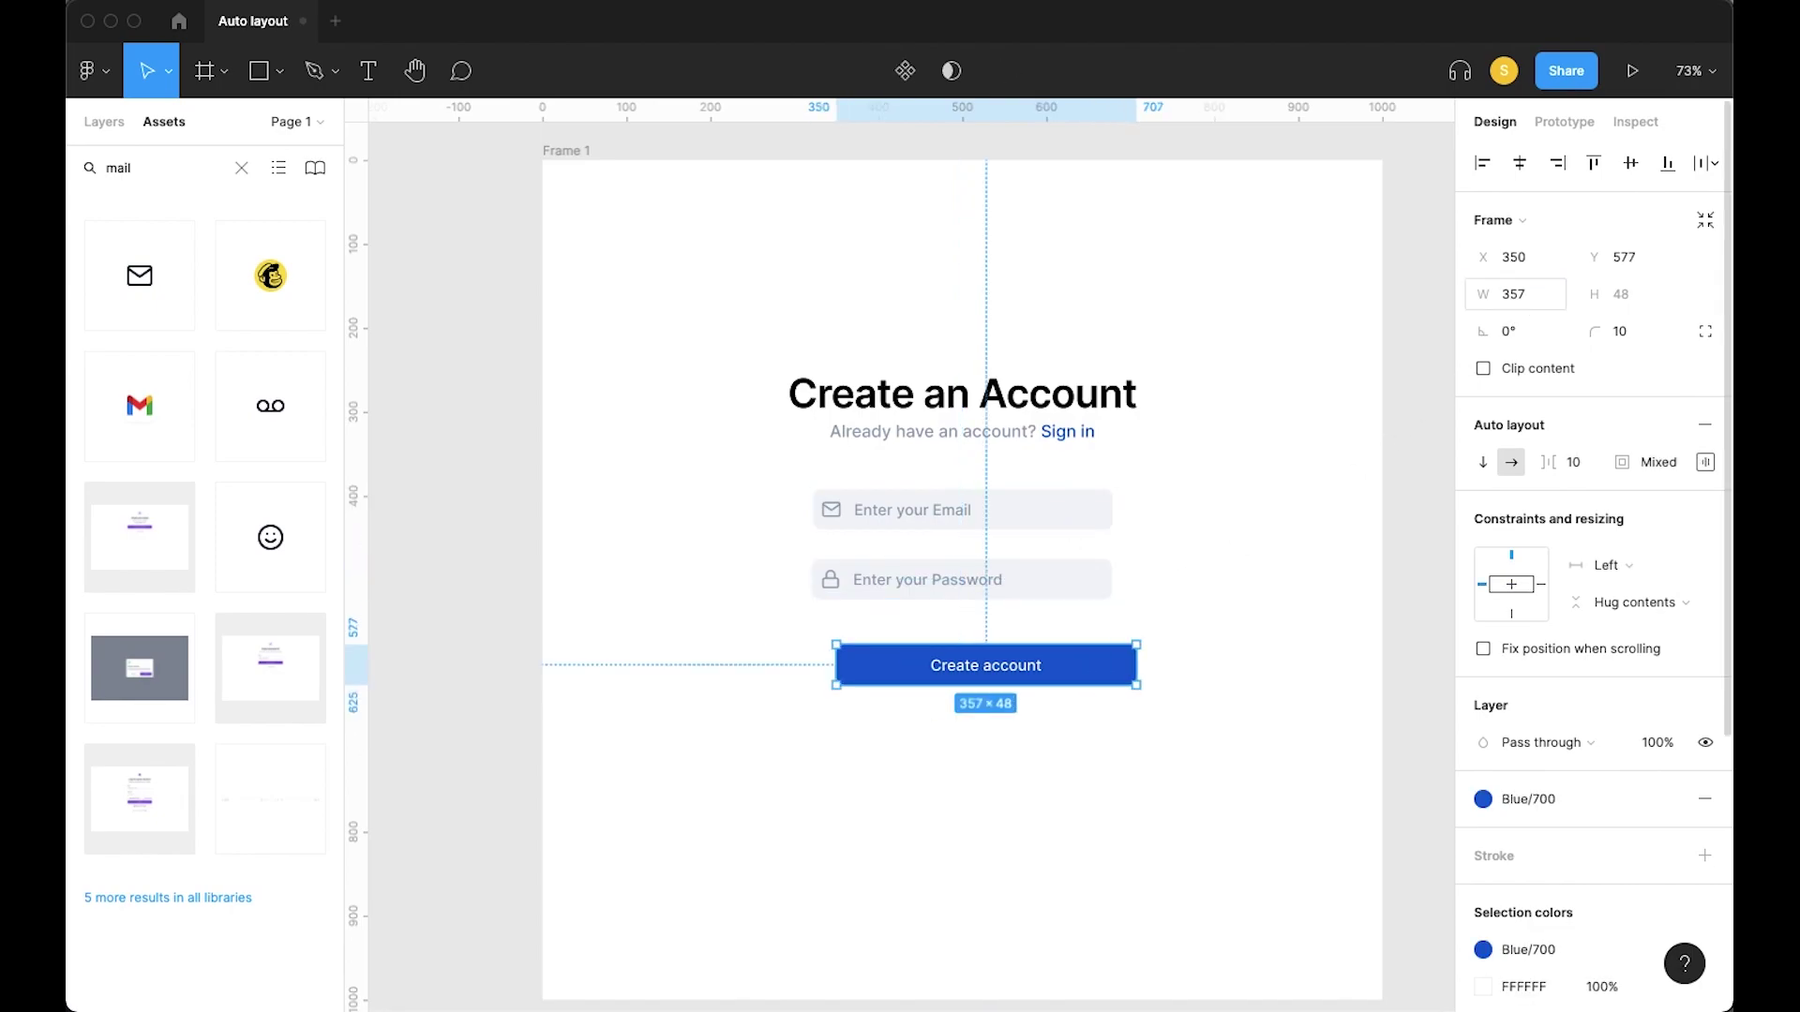
drag(1056, 675, 1032, 677)
Set the top and bottom padding of the "Create account" button to 13
click(1705, 467)
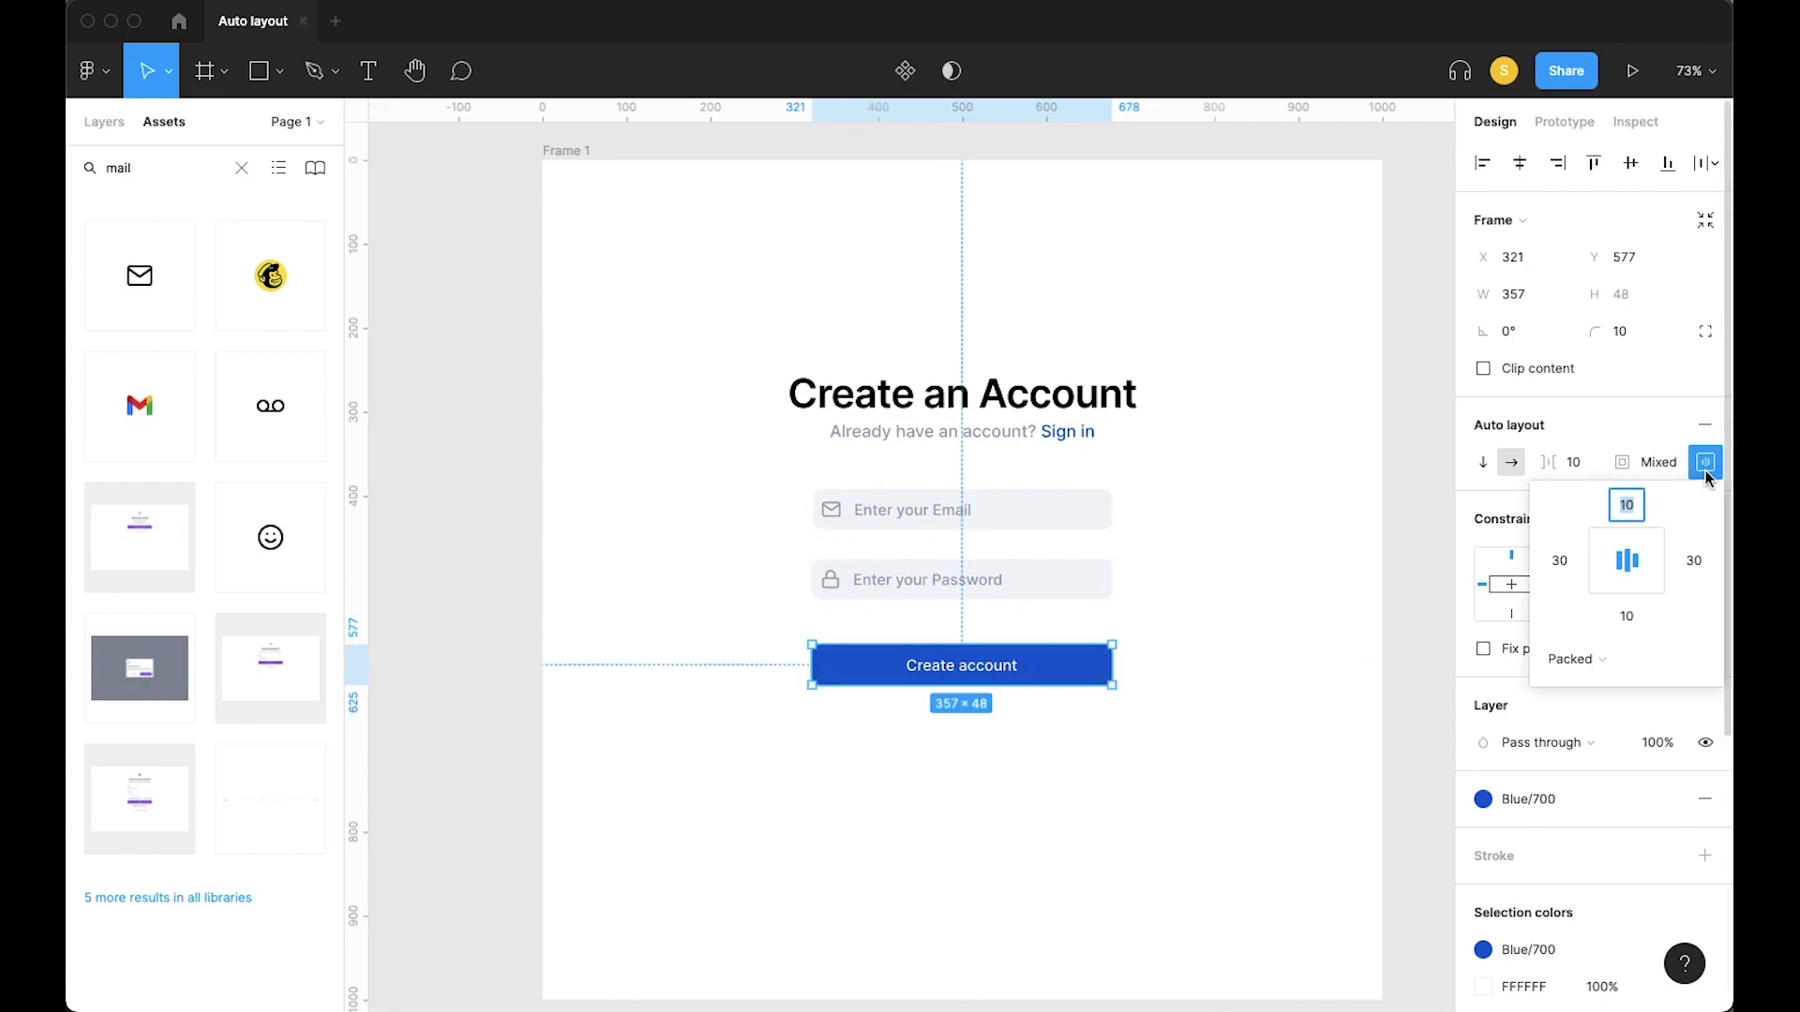
key(Return)
click(1628, 616)
text(13)
key(Return)
scroll(1075, 770, up, 5)
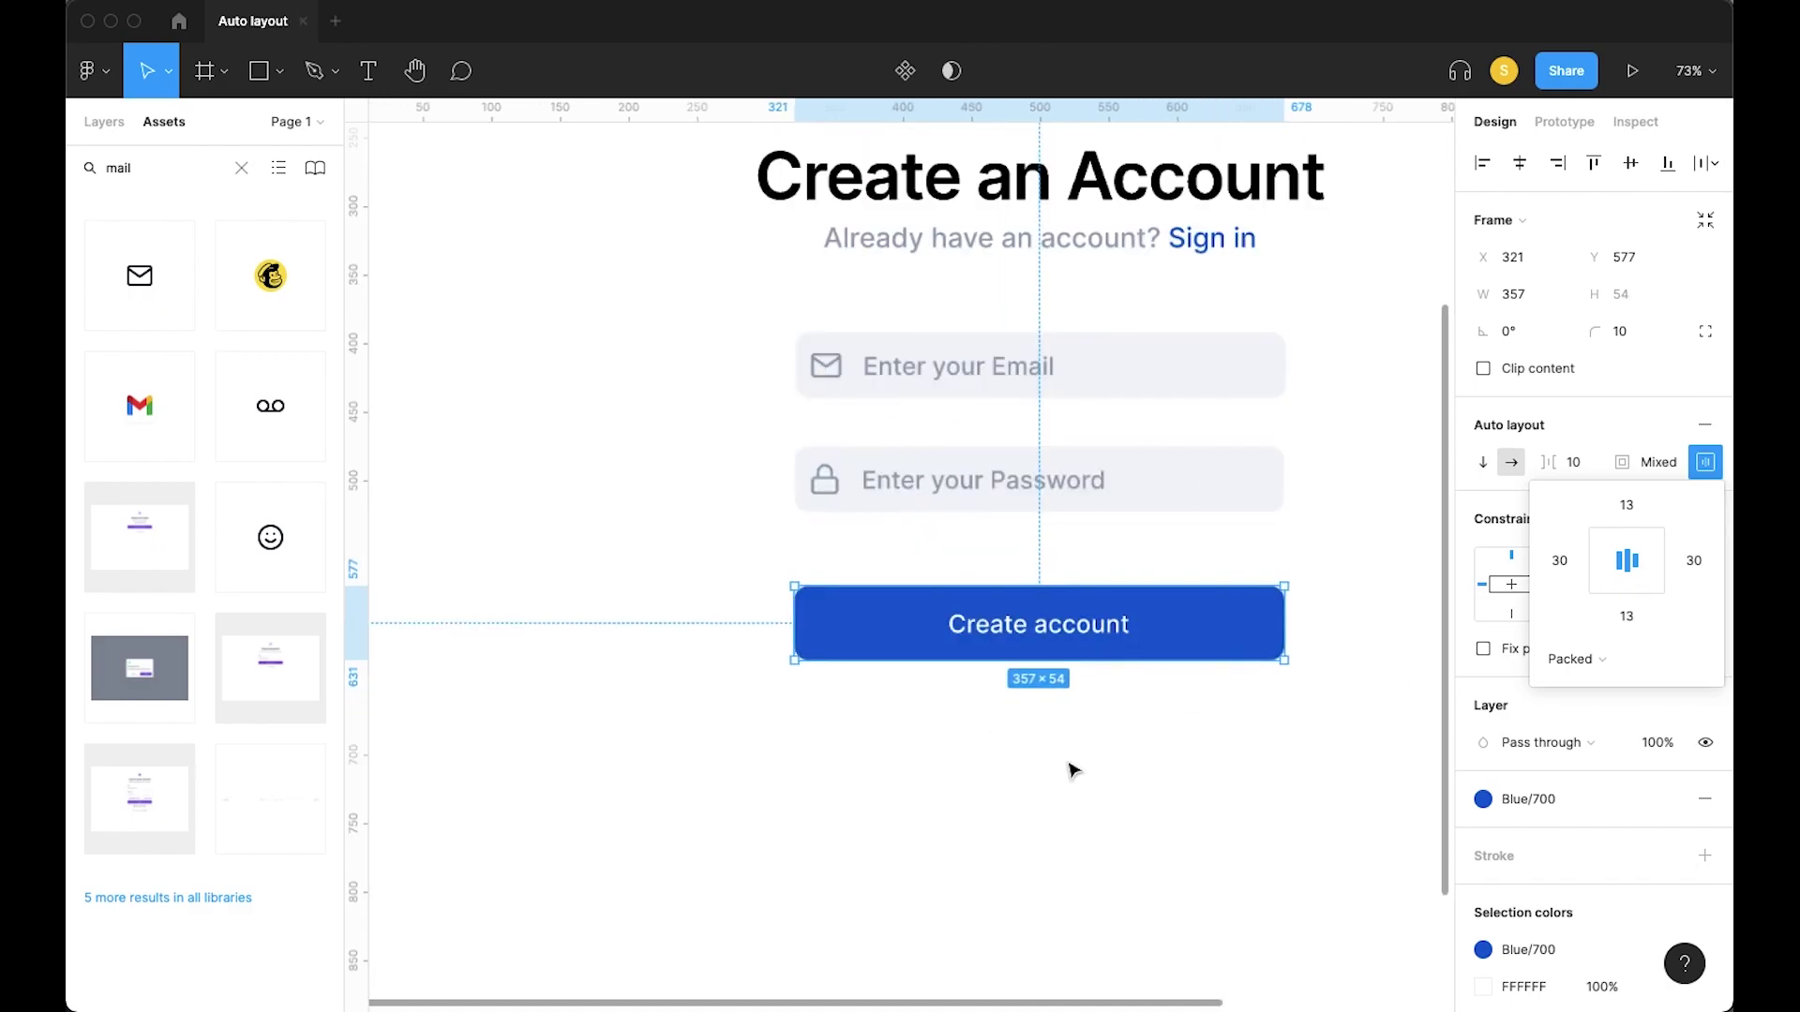
Try pasting the "Create account" label text repeatedly to test how the fixed-width button handles a long label
double_click(1018, 646)
double_click(1012, 640)
key(super+a)
text(Enter your Email)
key(super+z)
key(super+a)
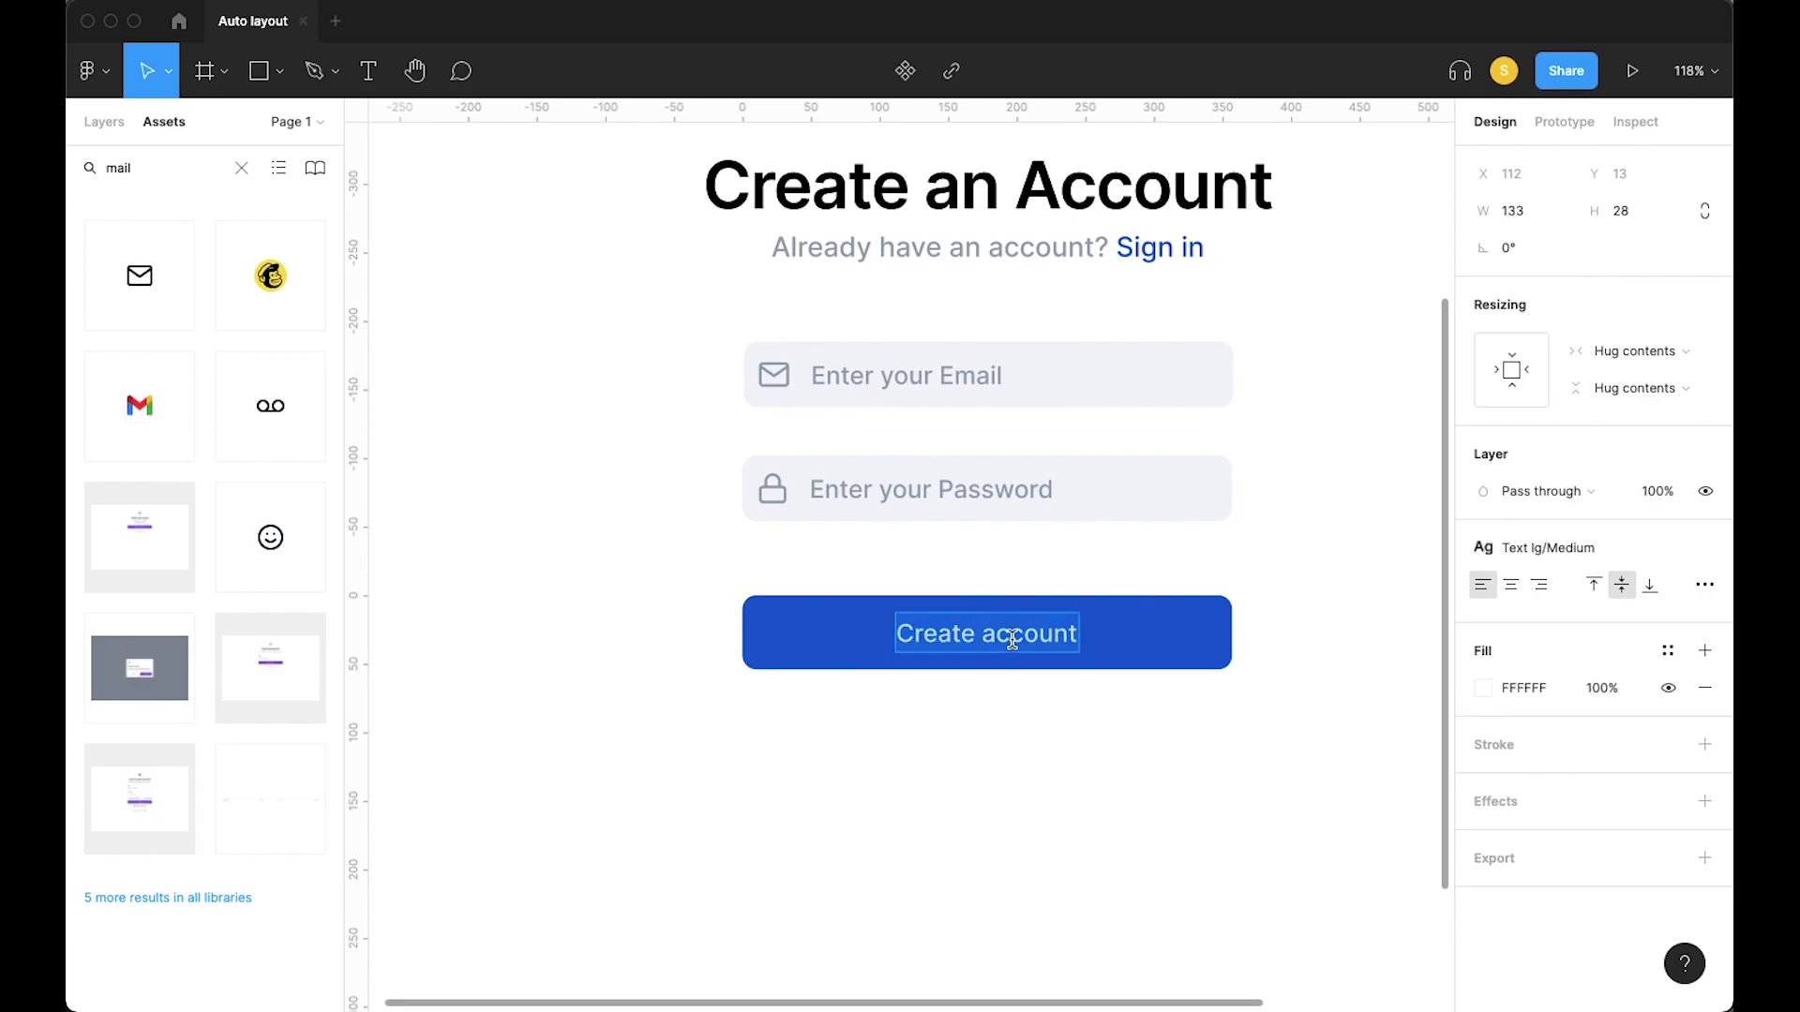
key(super+c)
key(super+v)
key(super+v)
key(super+v)
key(super+v)
key(super+v)
key(super+v)
key(super+v)
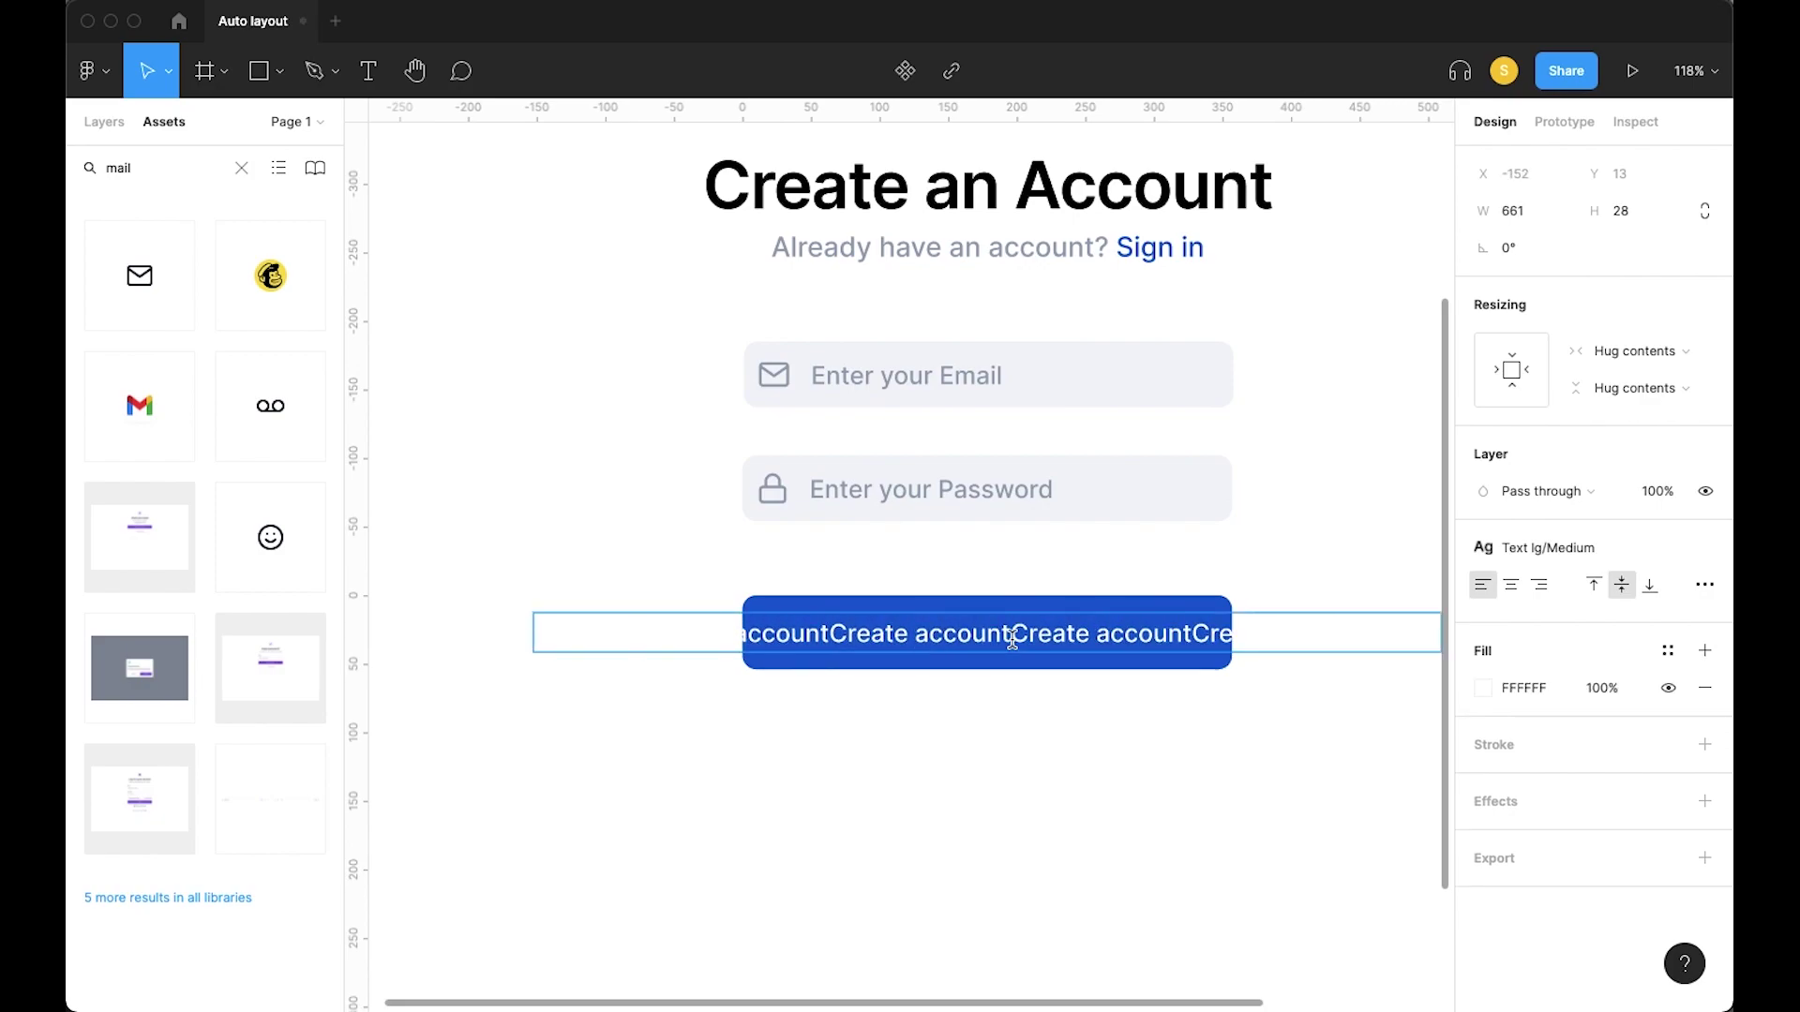
Undo the repeated label pastes and reselect the "Create account" button frame
key(super+z)
key(super+z)
key(super+z)
key(super+z)
key(super+z)
key(super+z)
key(super+z)
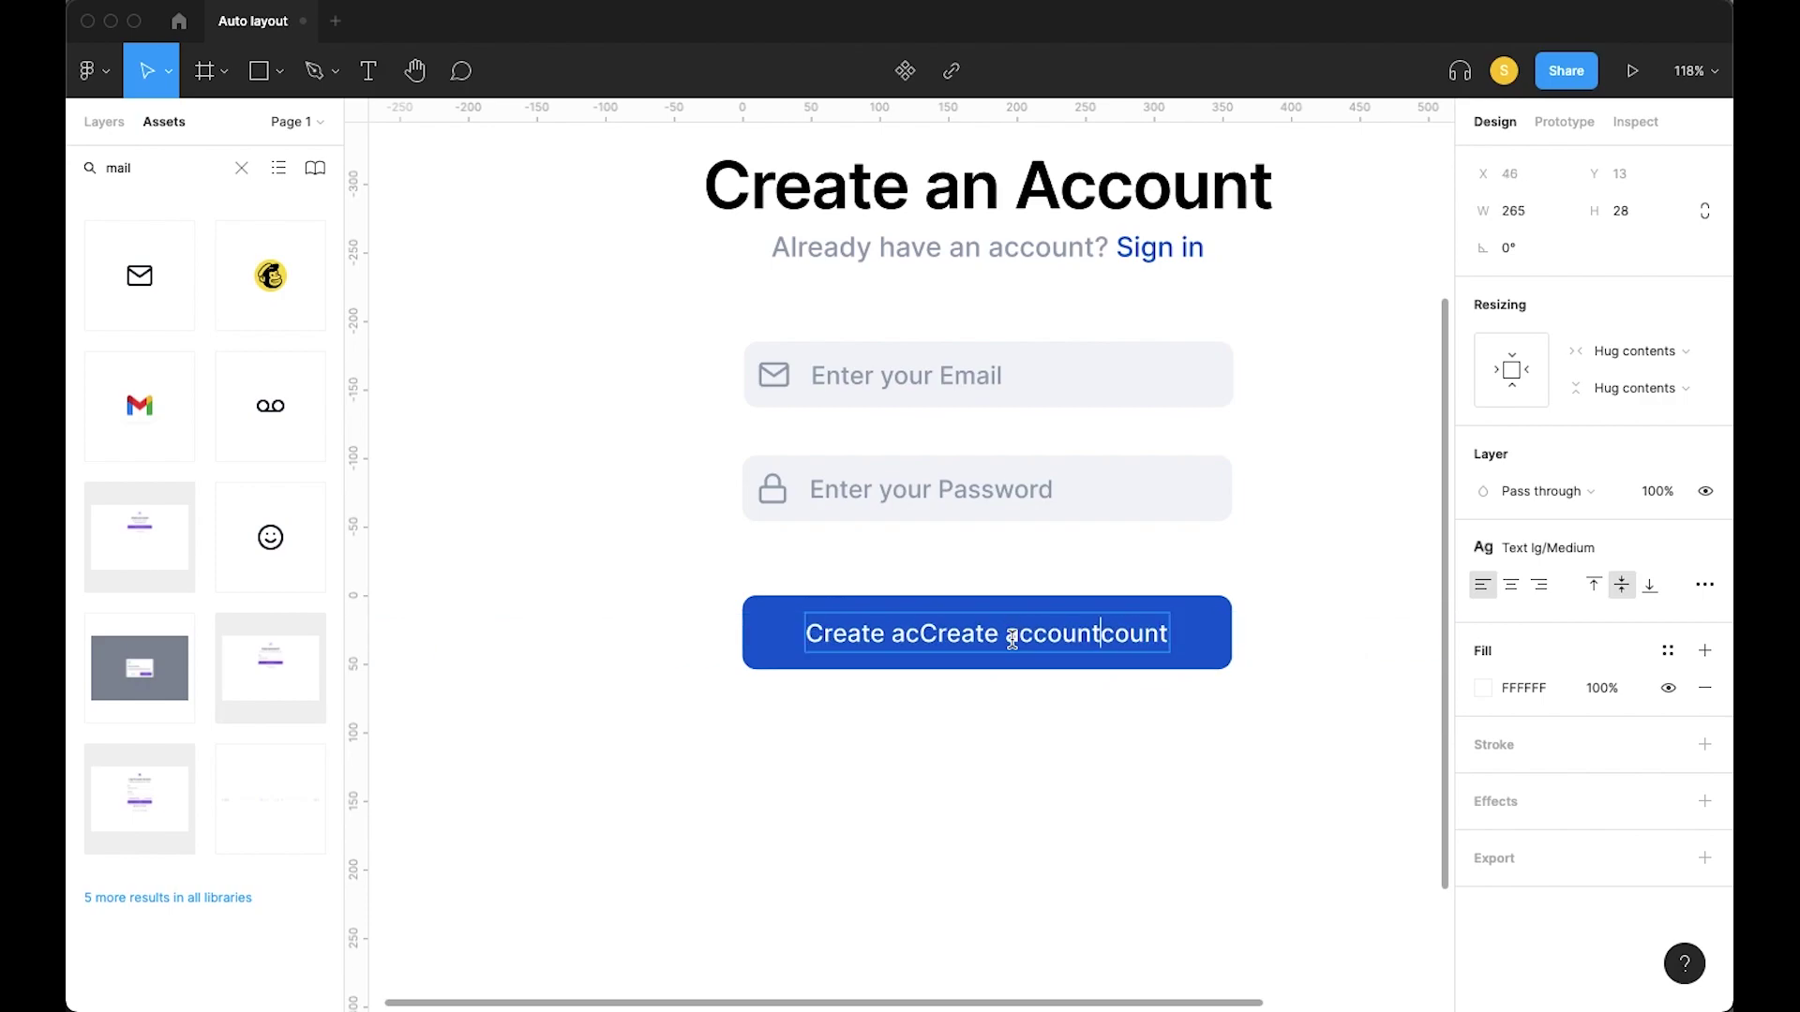
key(Escape)
key(Escape)
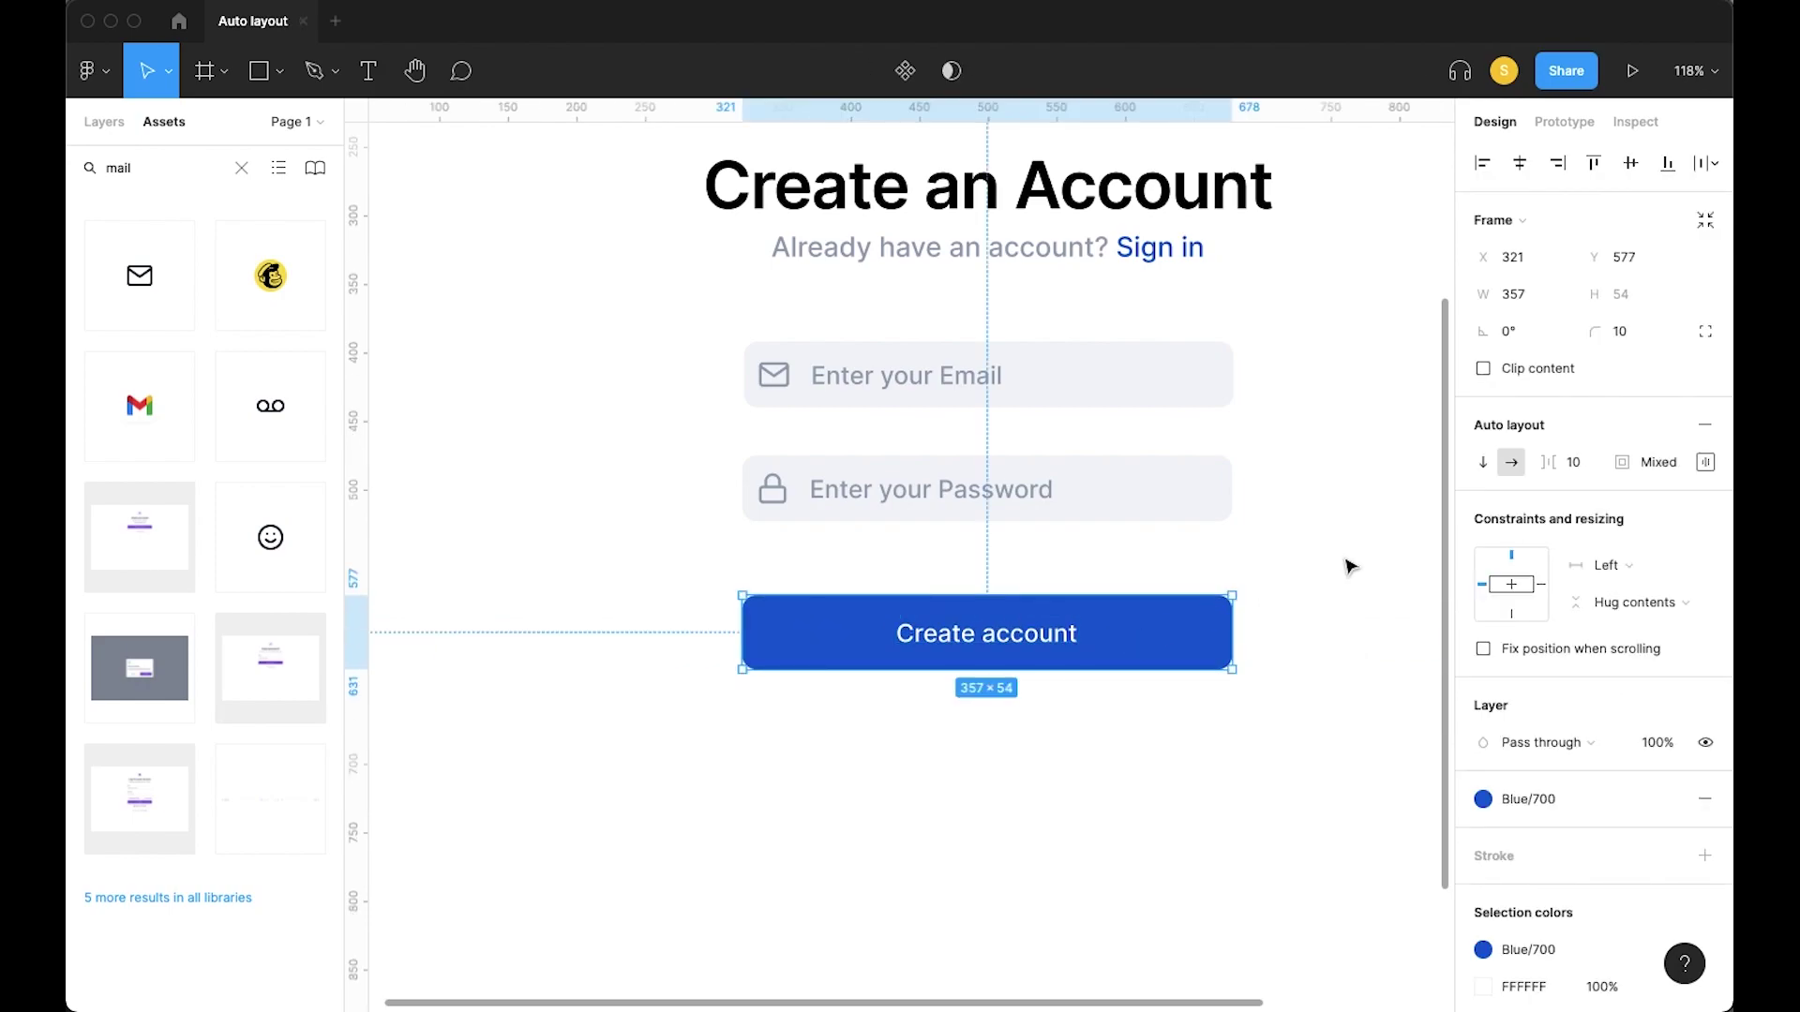
Try Hug contents for the button's horizontal resizing and switch it back to Fixed
click(1626, 575)
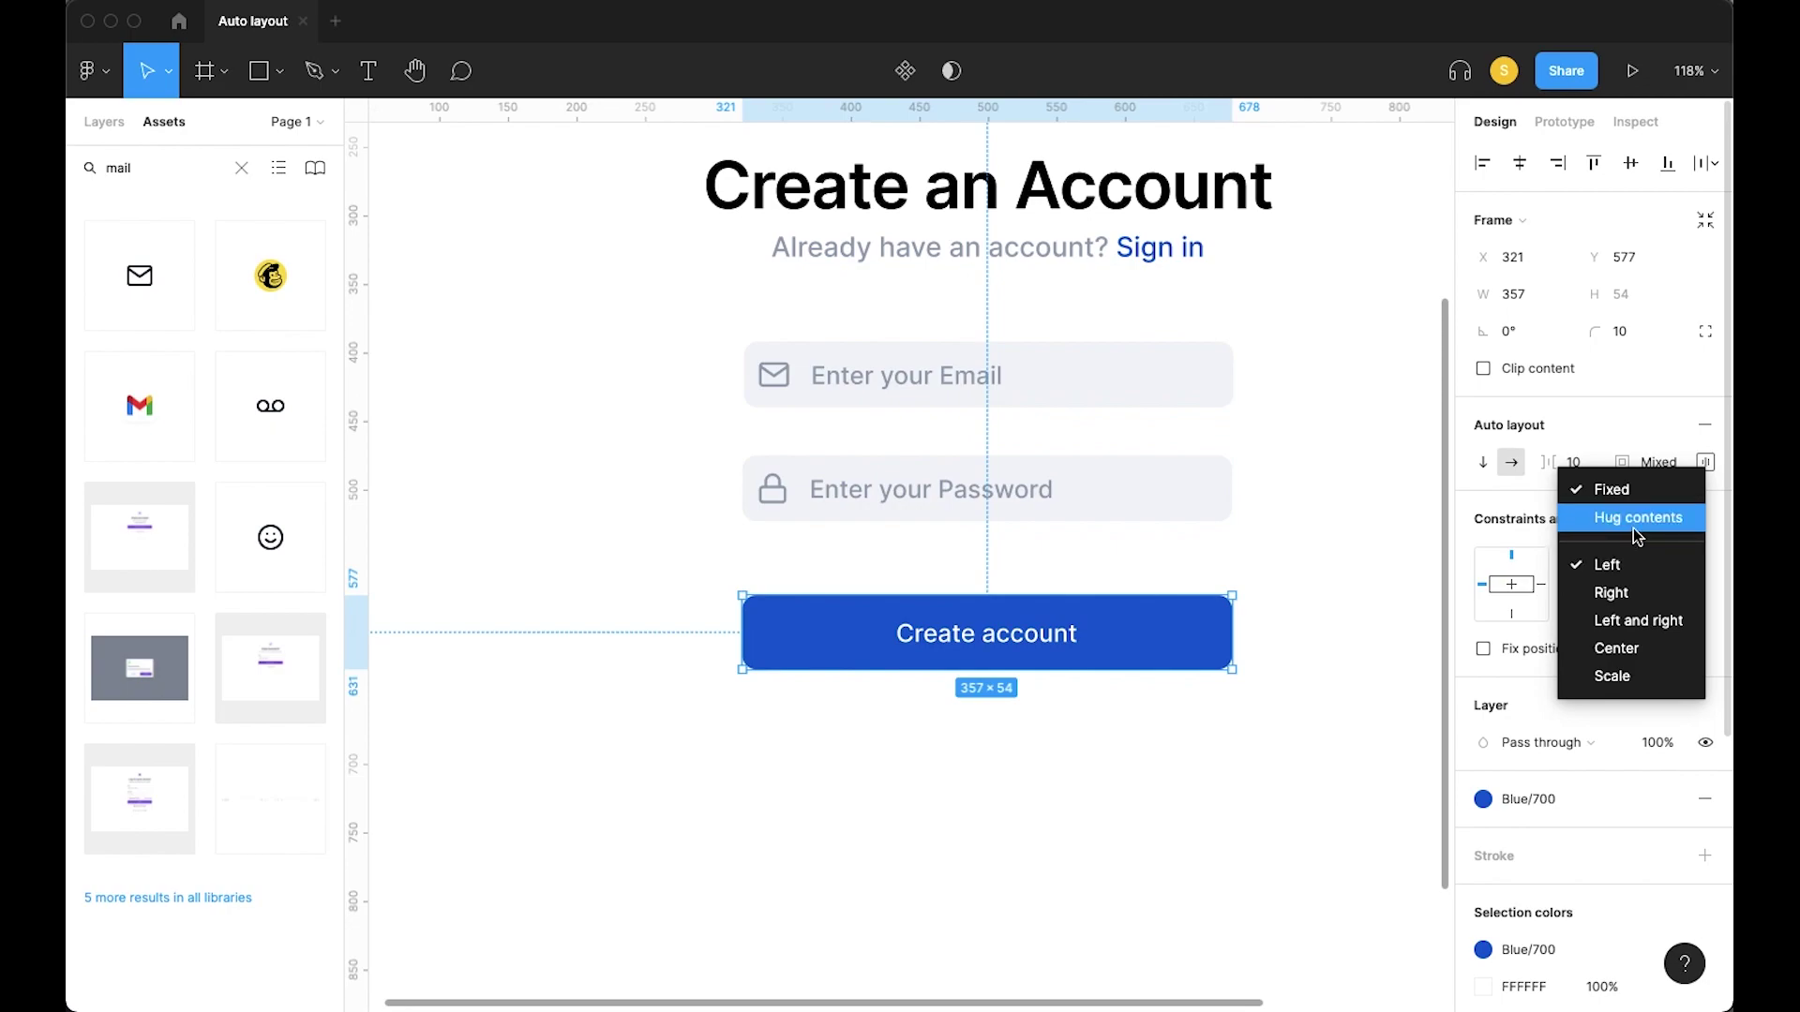
click(1631, 525)
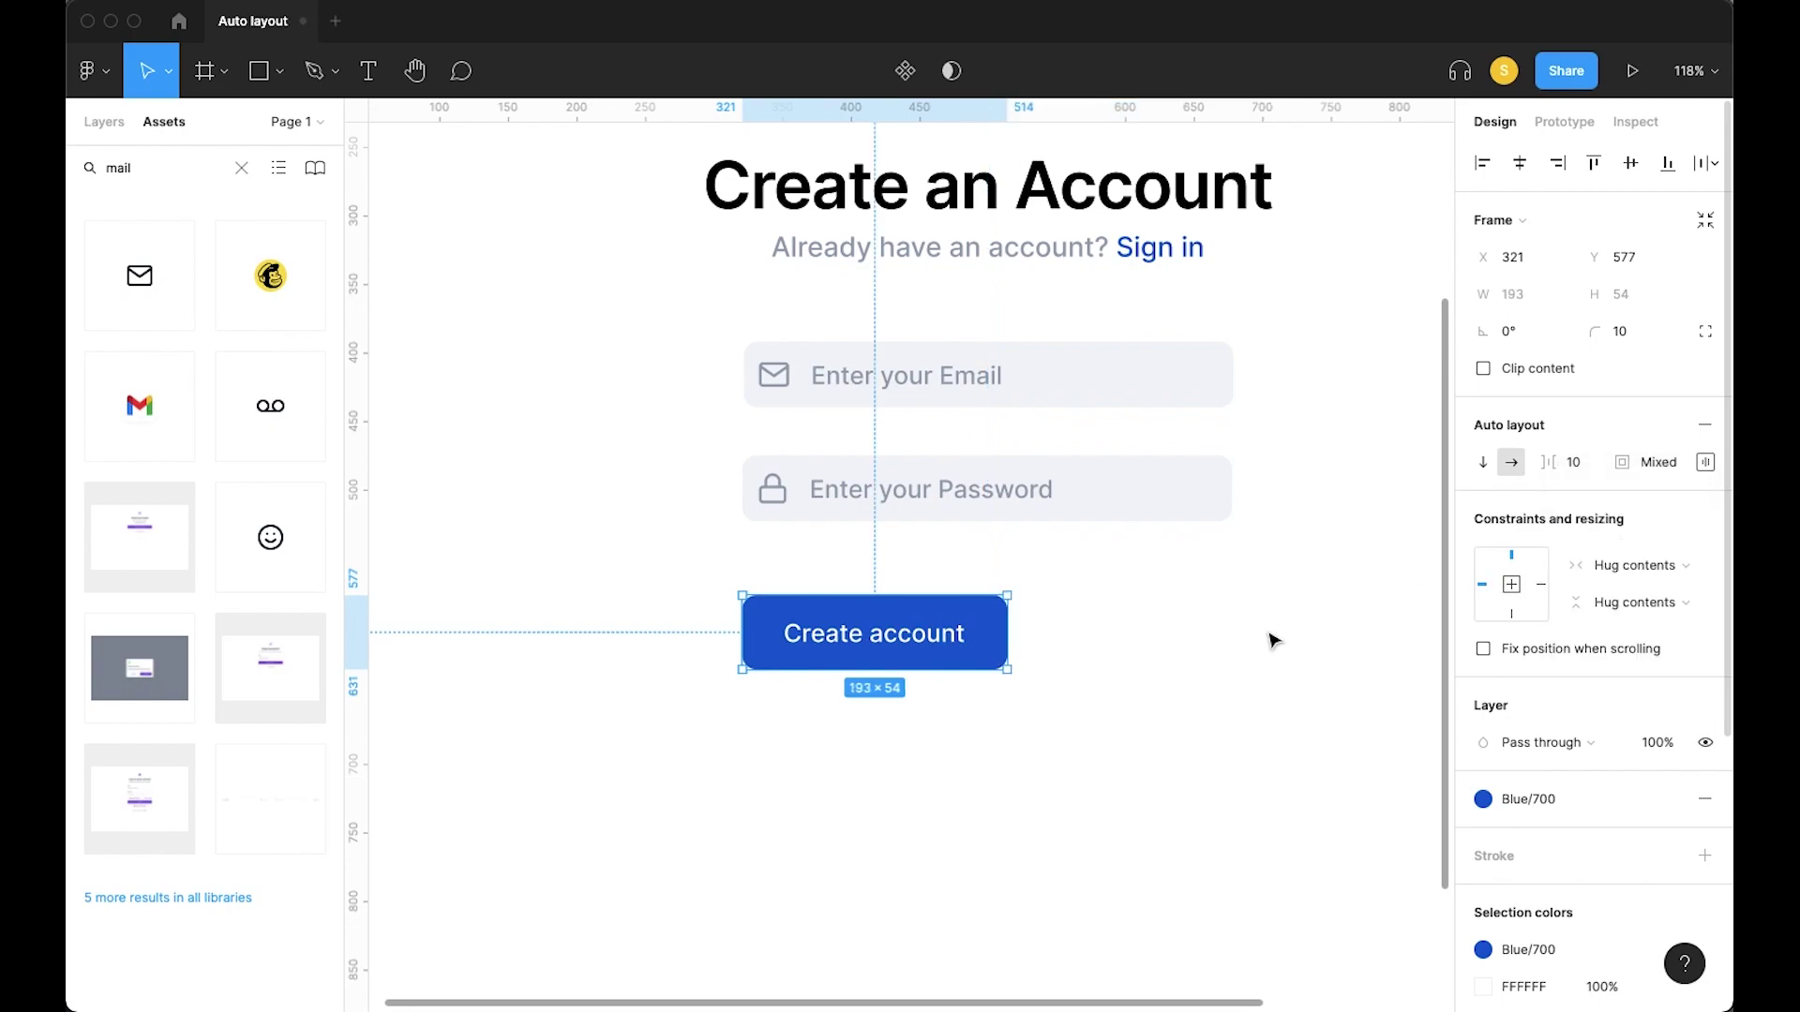
click(1613, 564)
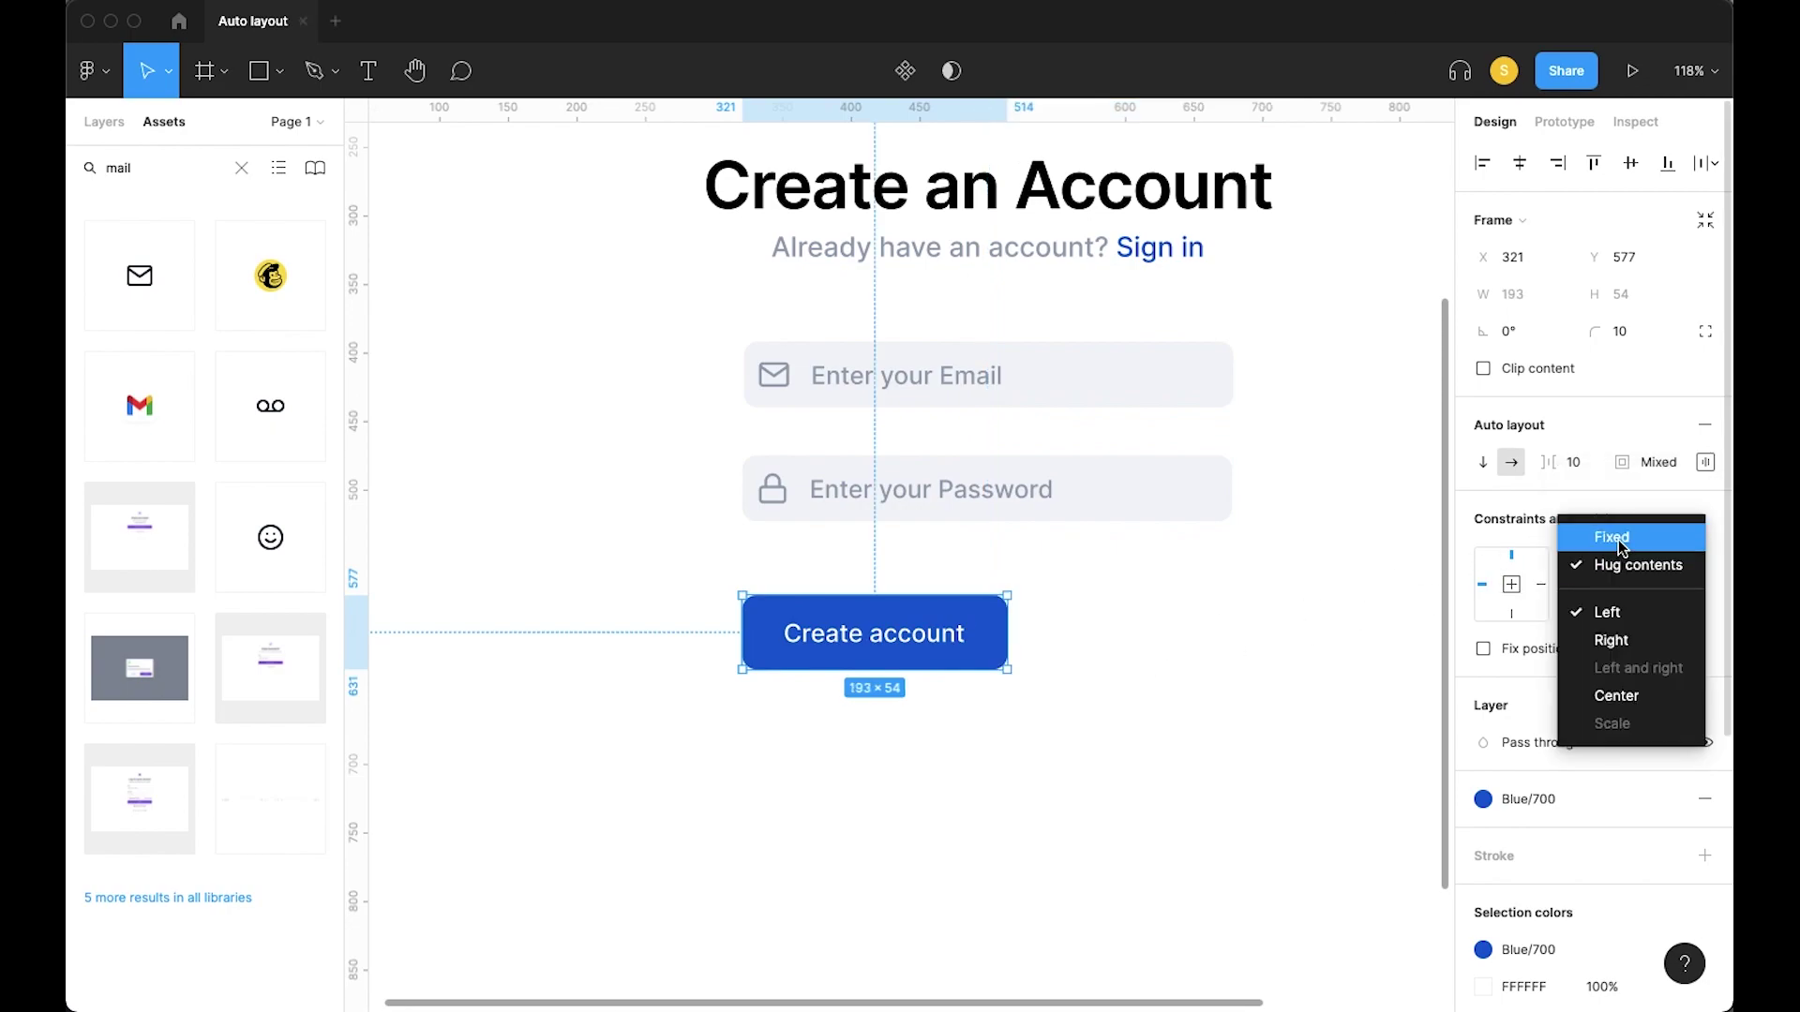
click(1621, 547)
Set the button's horizontal constraint to Left and right and its width to 357
click(1621, 566)
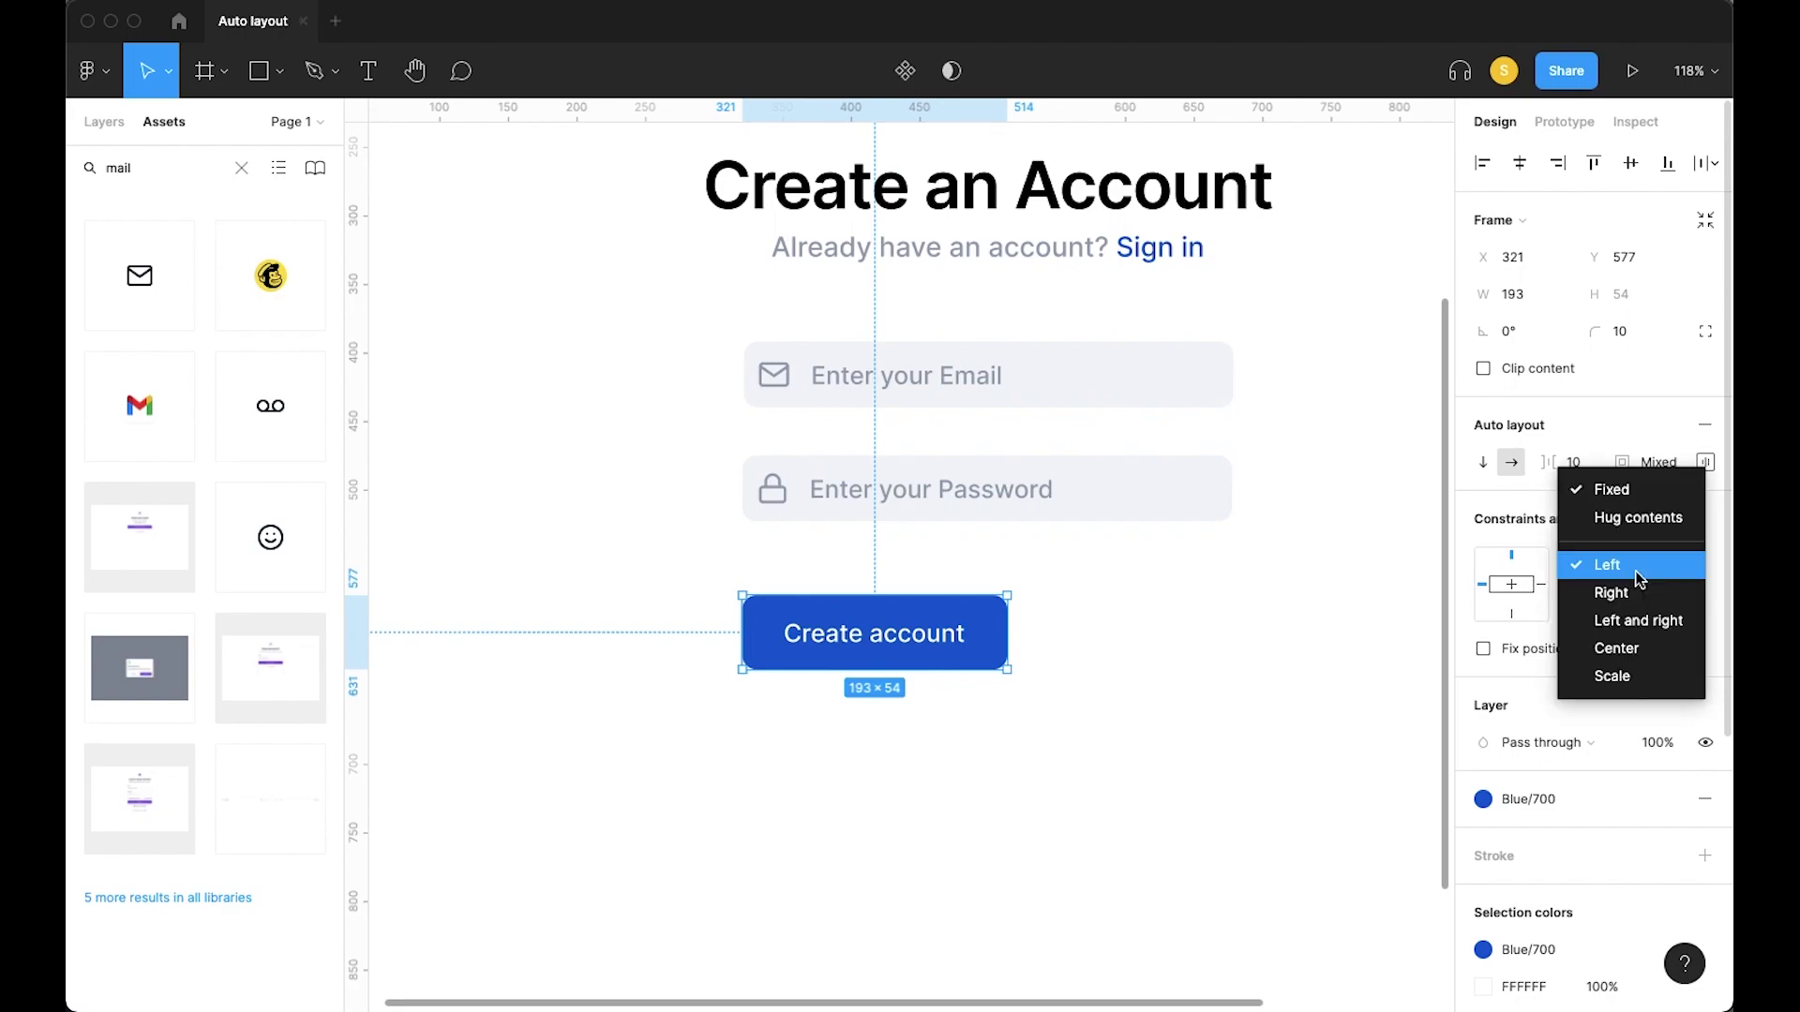
click(1643, 623)
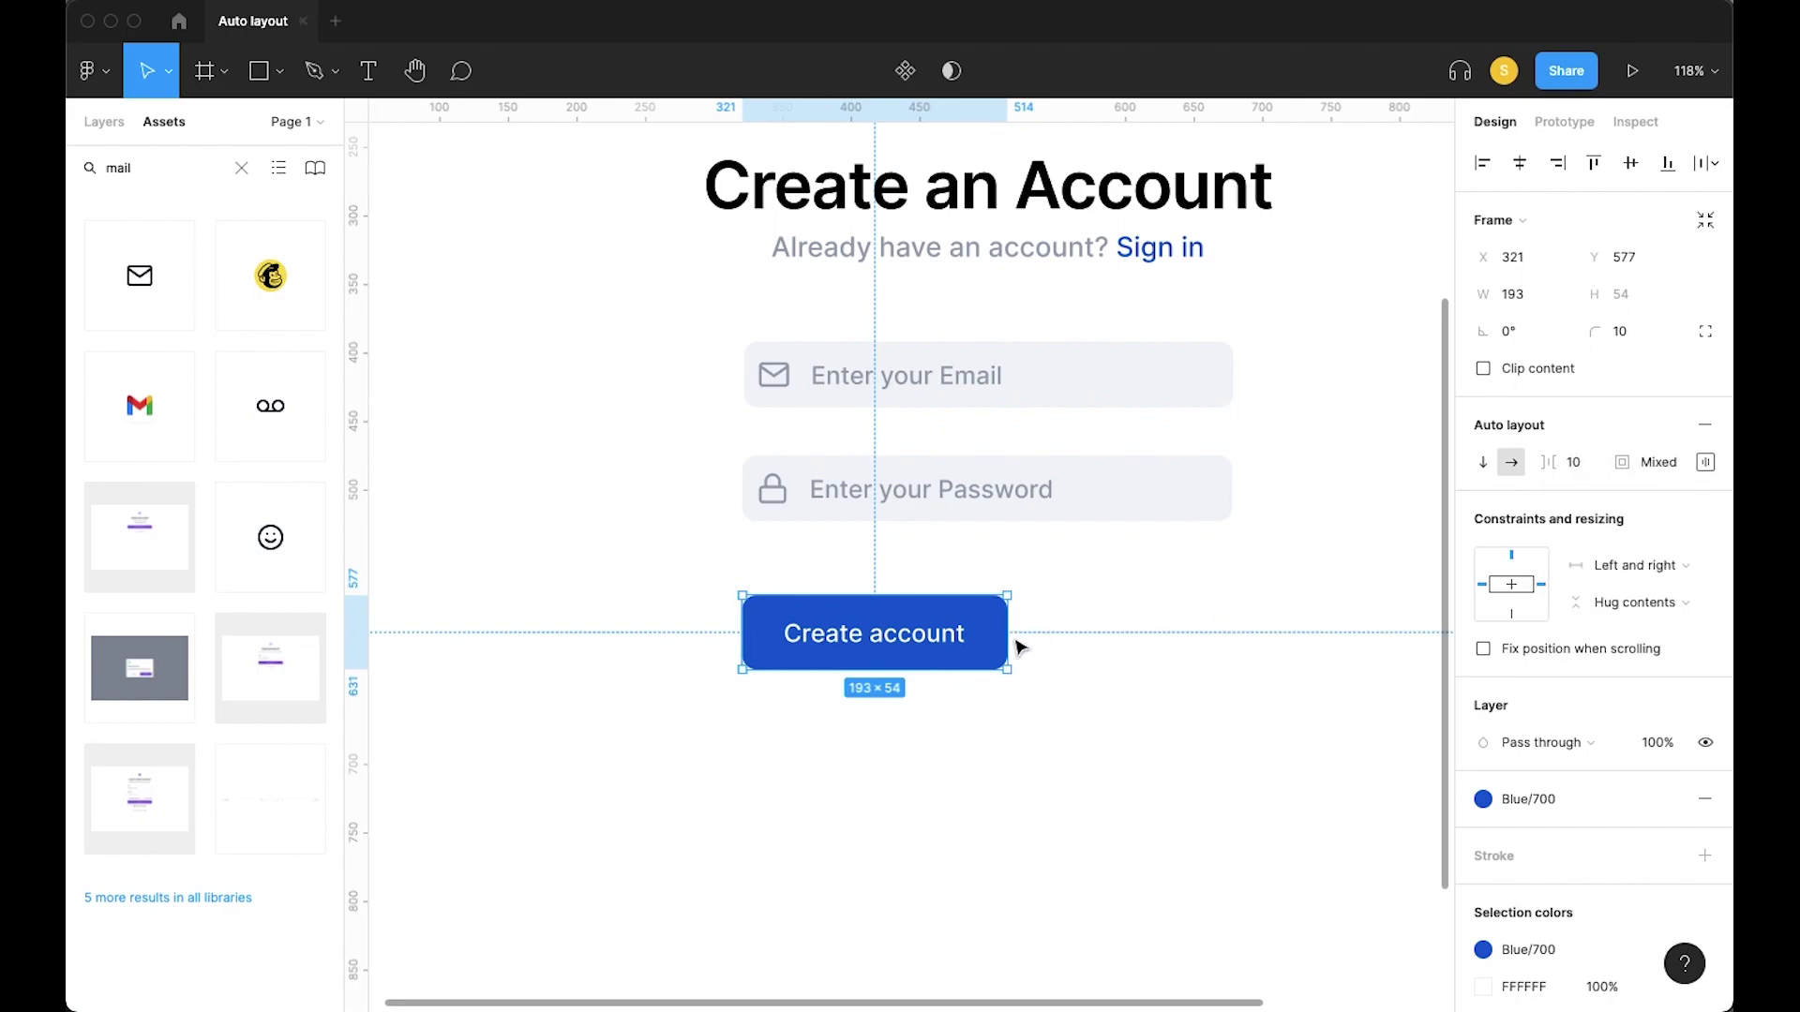
click(1528, 294)
text(357)
key(Return)
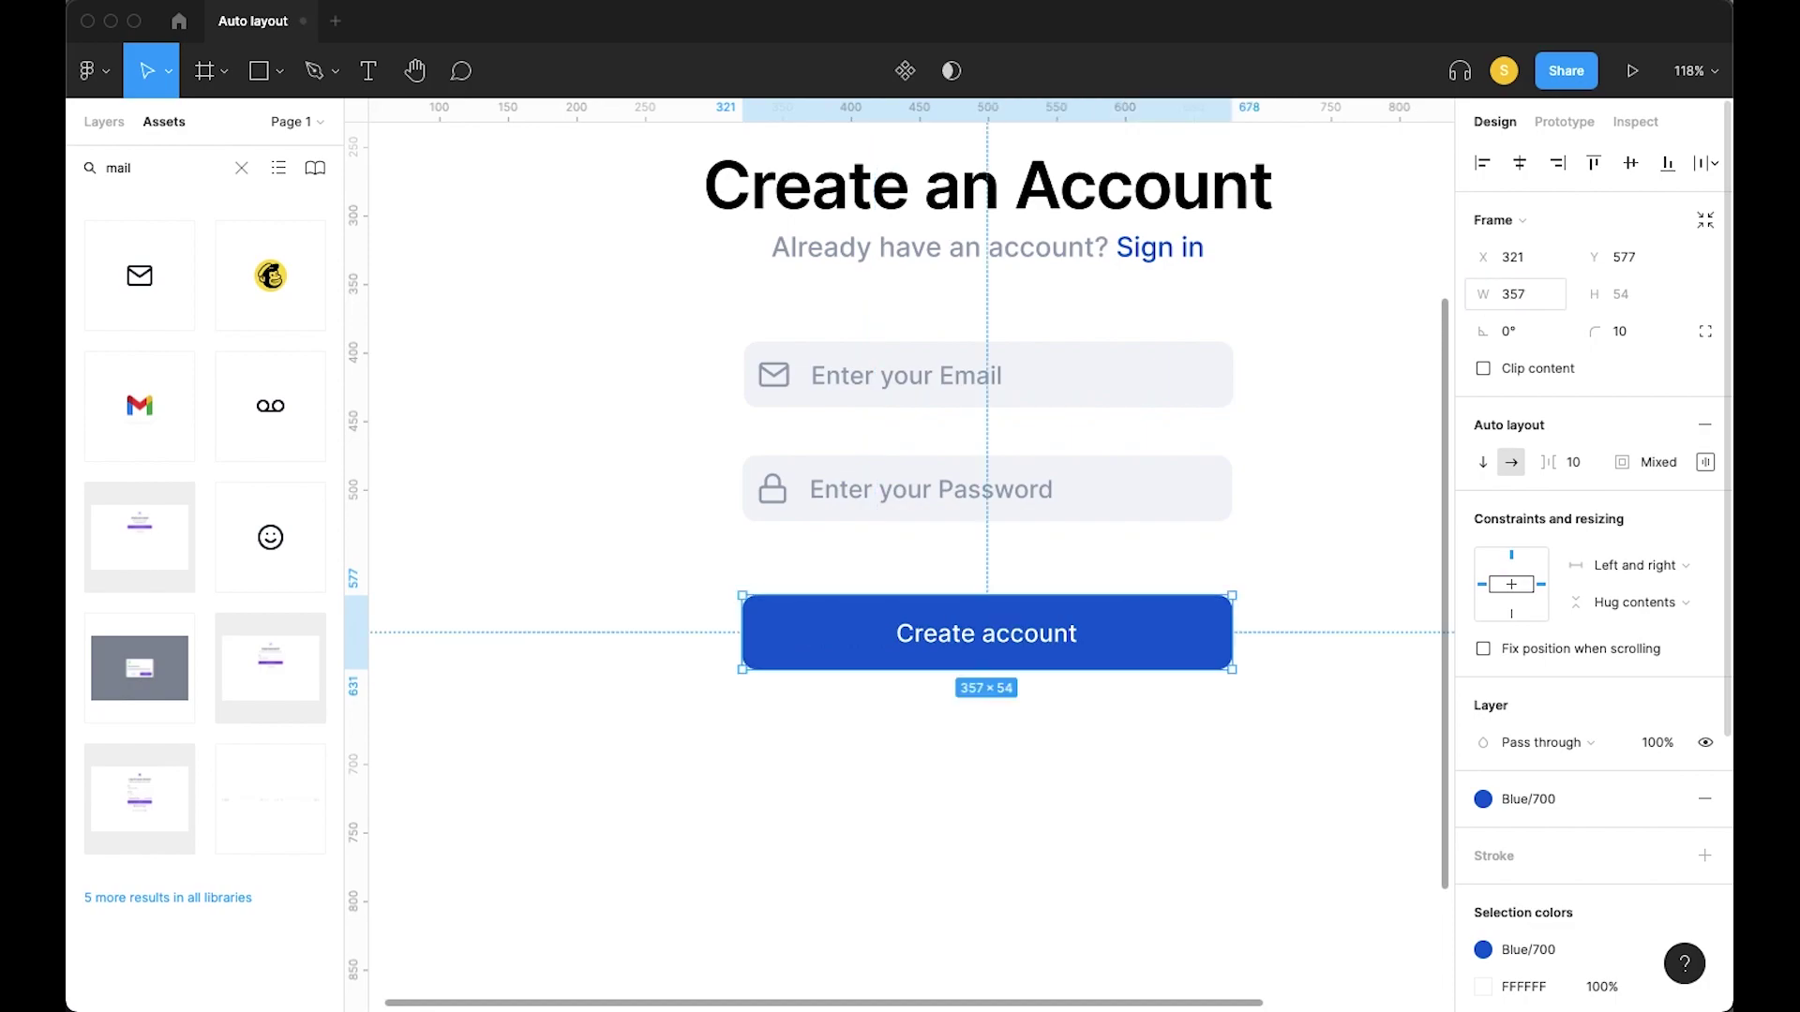
Set the "Create account" label's horizontal resizing to Fill container and centre-align its text
double_click(1040, 652)
click(1646, 351)
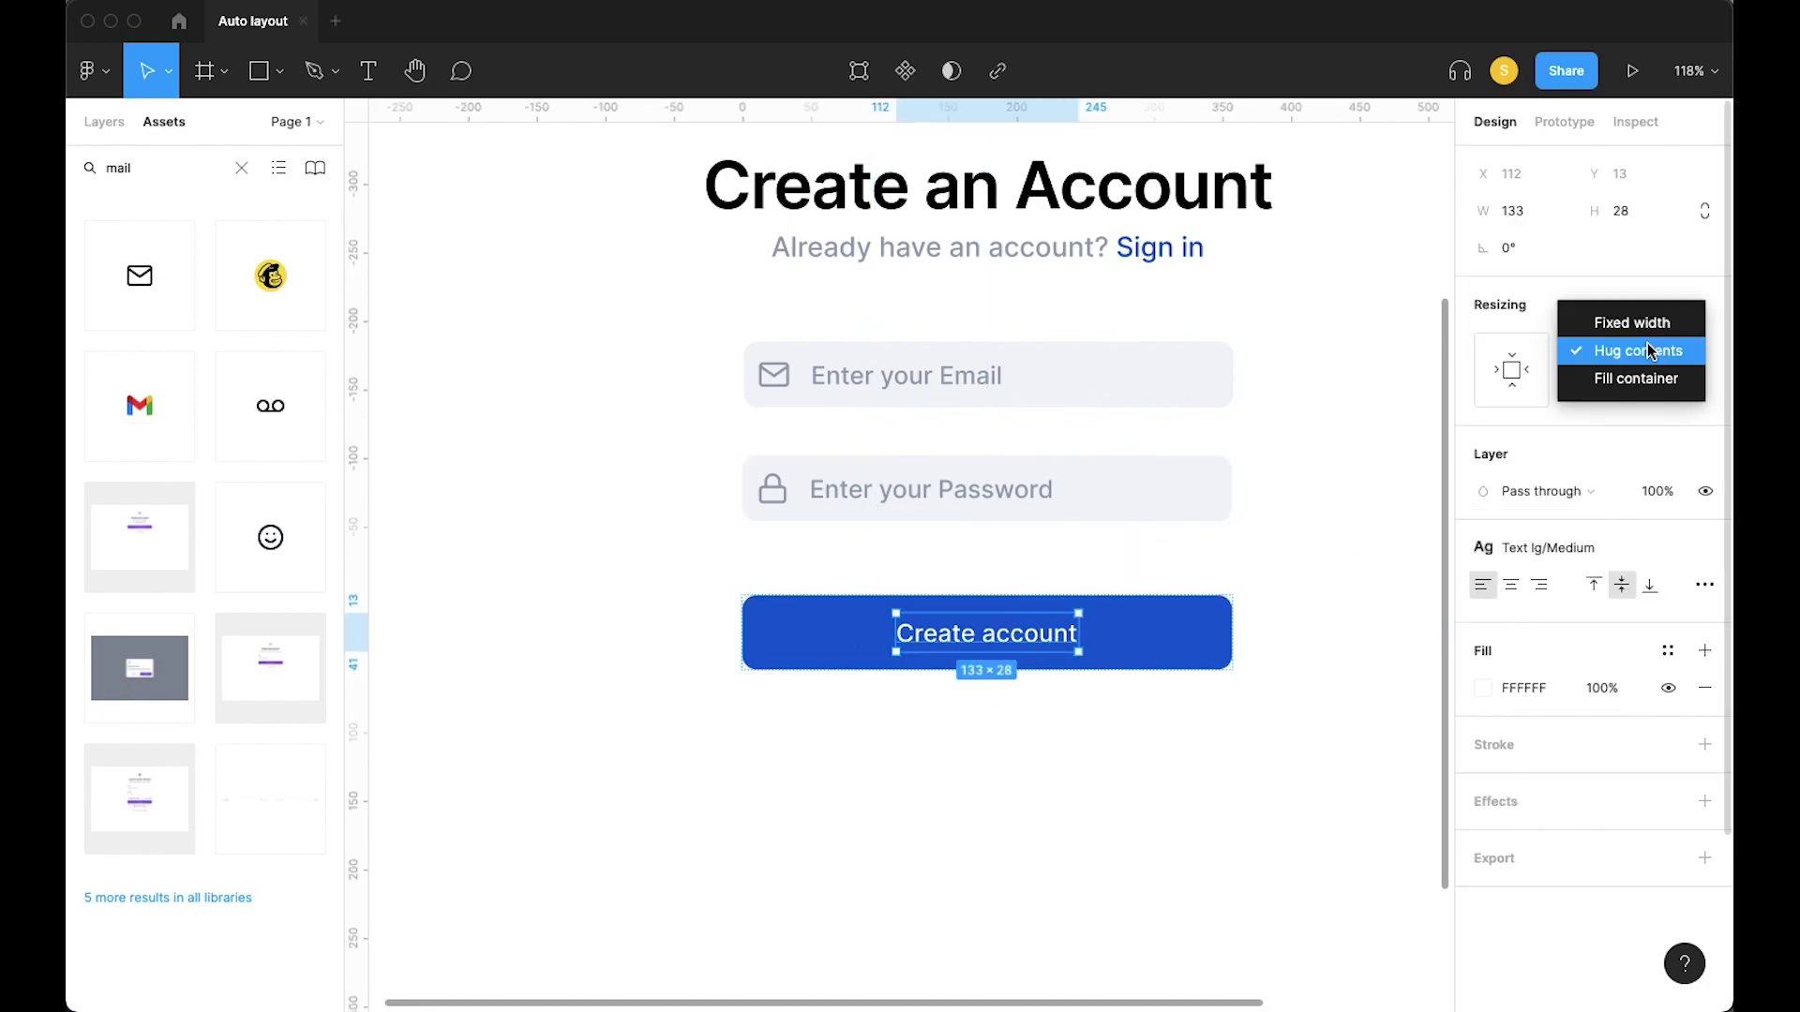
click(1620, 379)
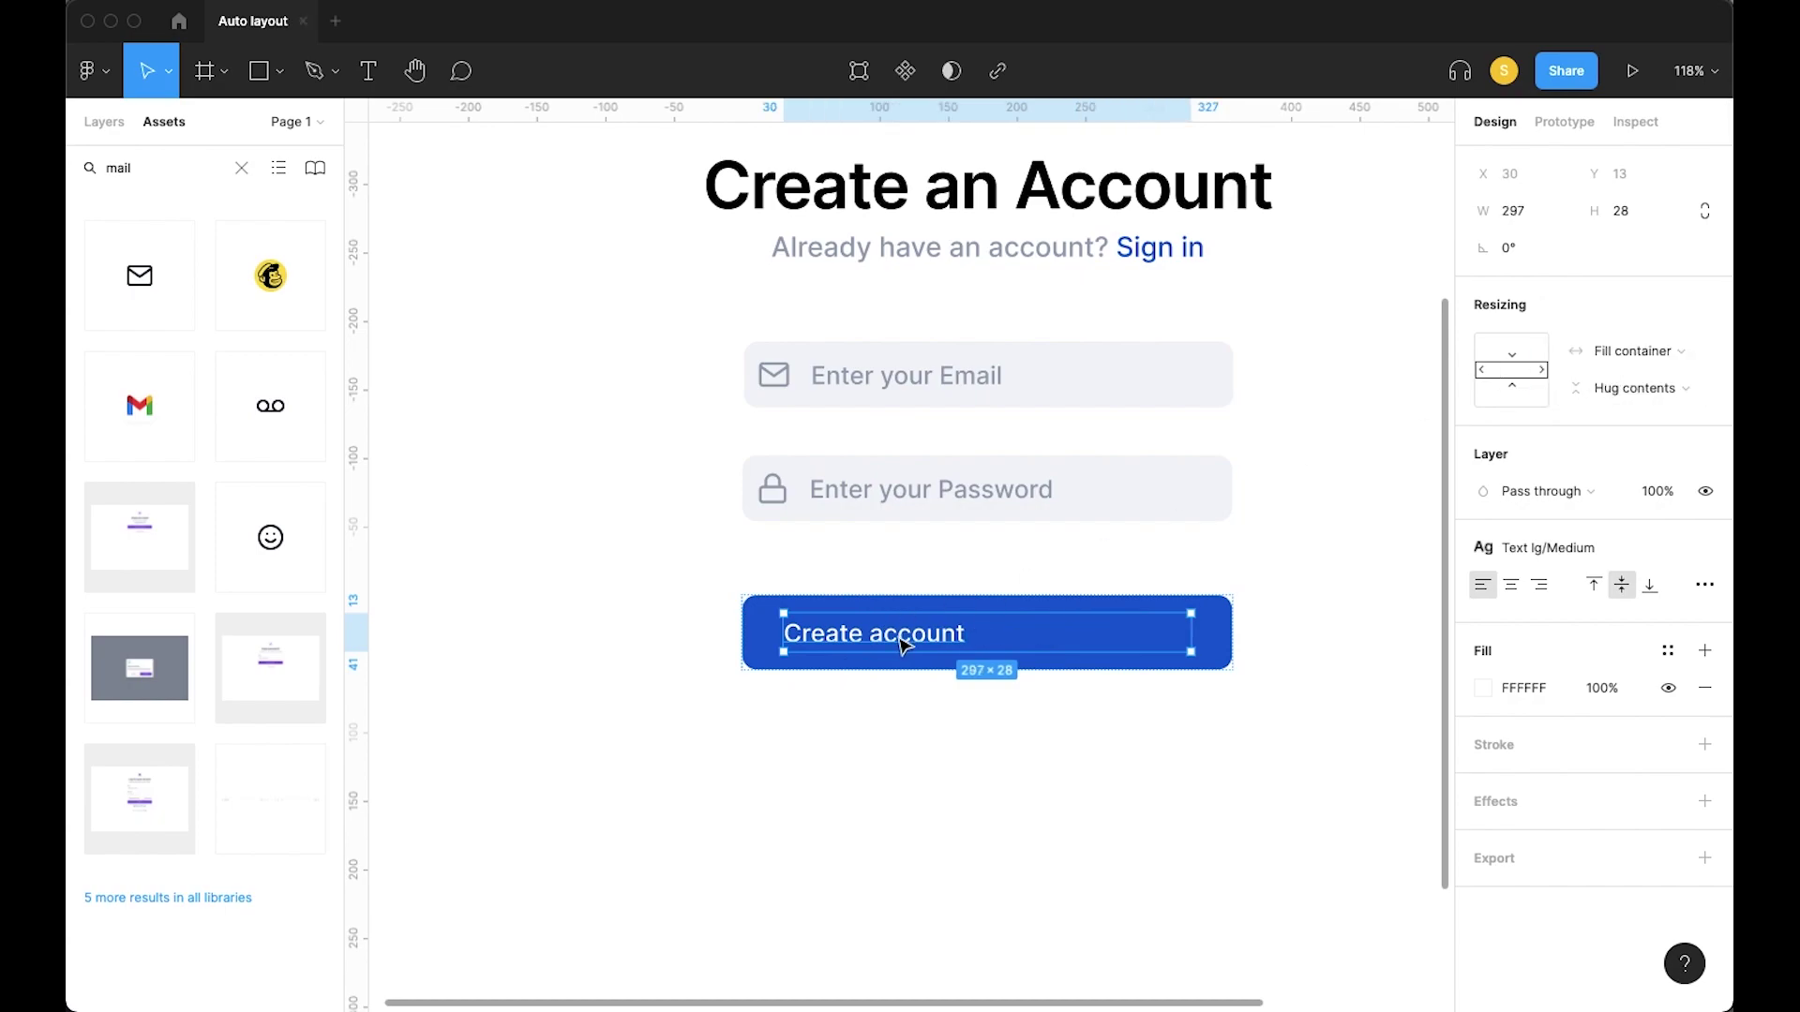
click(1512, 586)
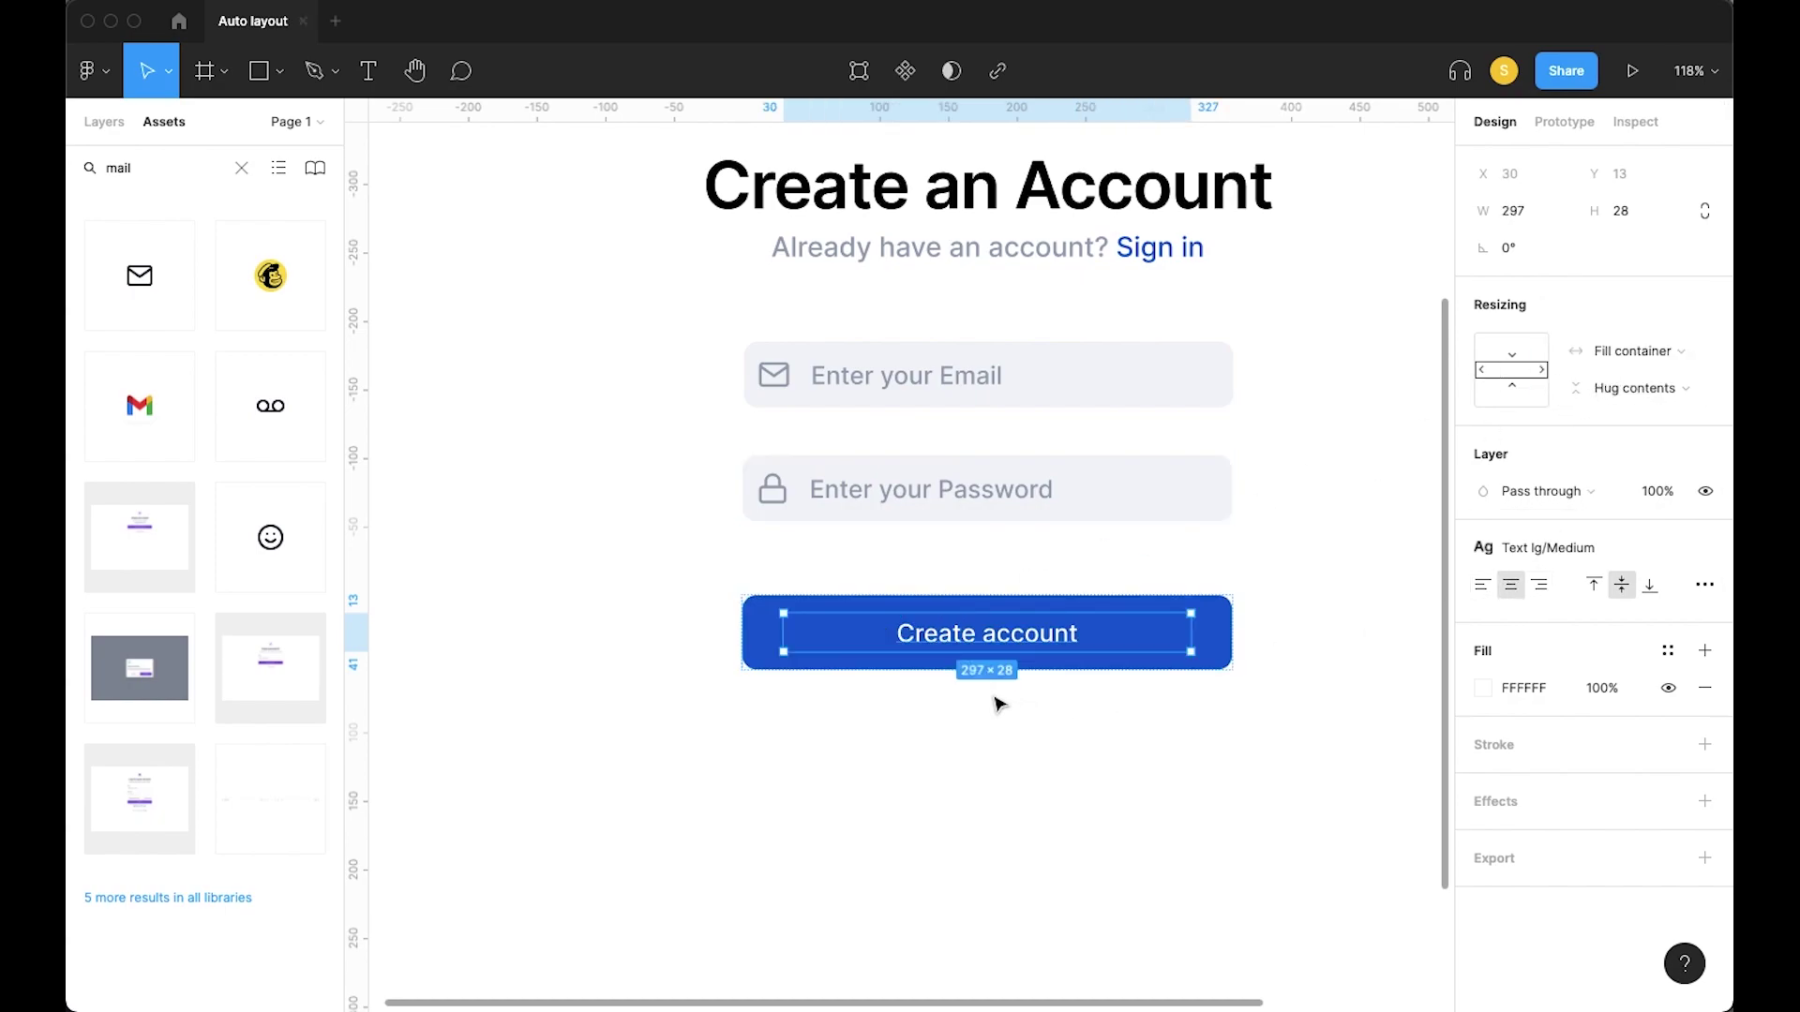
Paste the label text repeatedly at the end of the "Create account" label to test how the button grows with wrapped text
double_click(1018, 638)
key(Right)
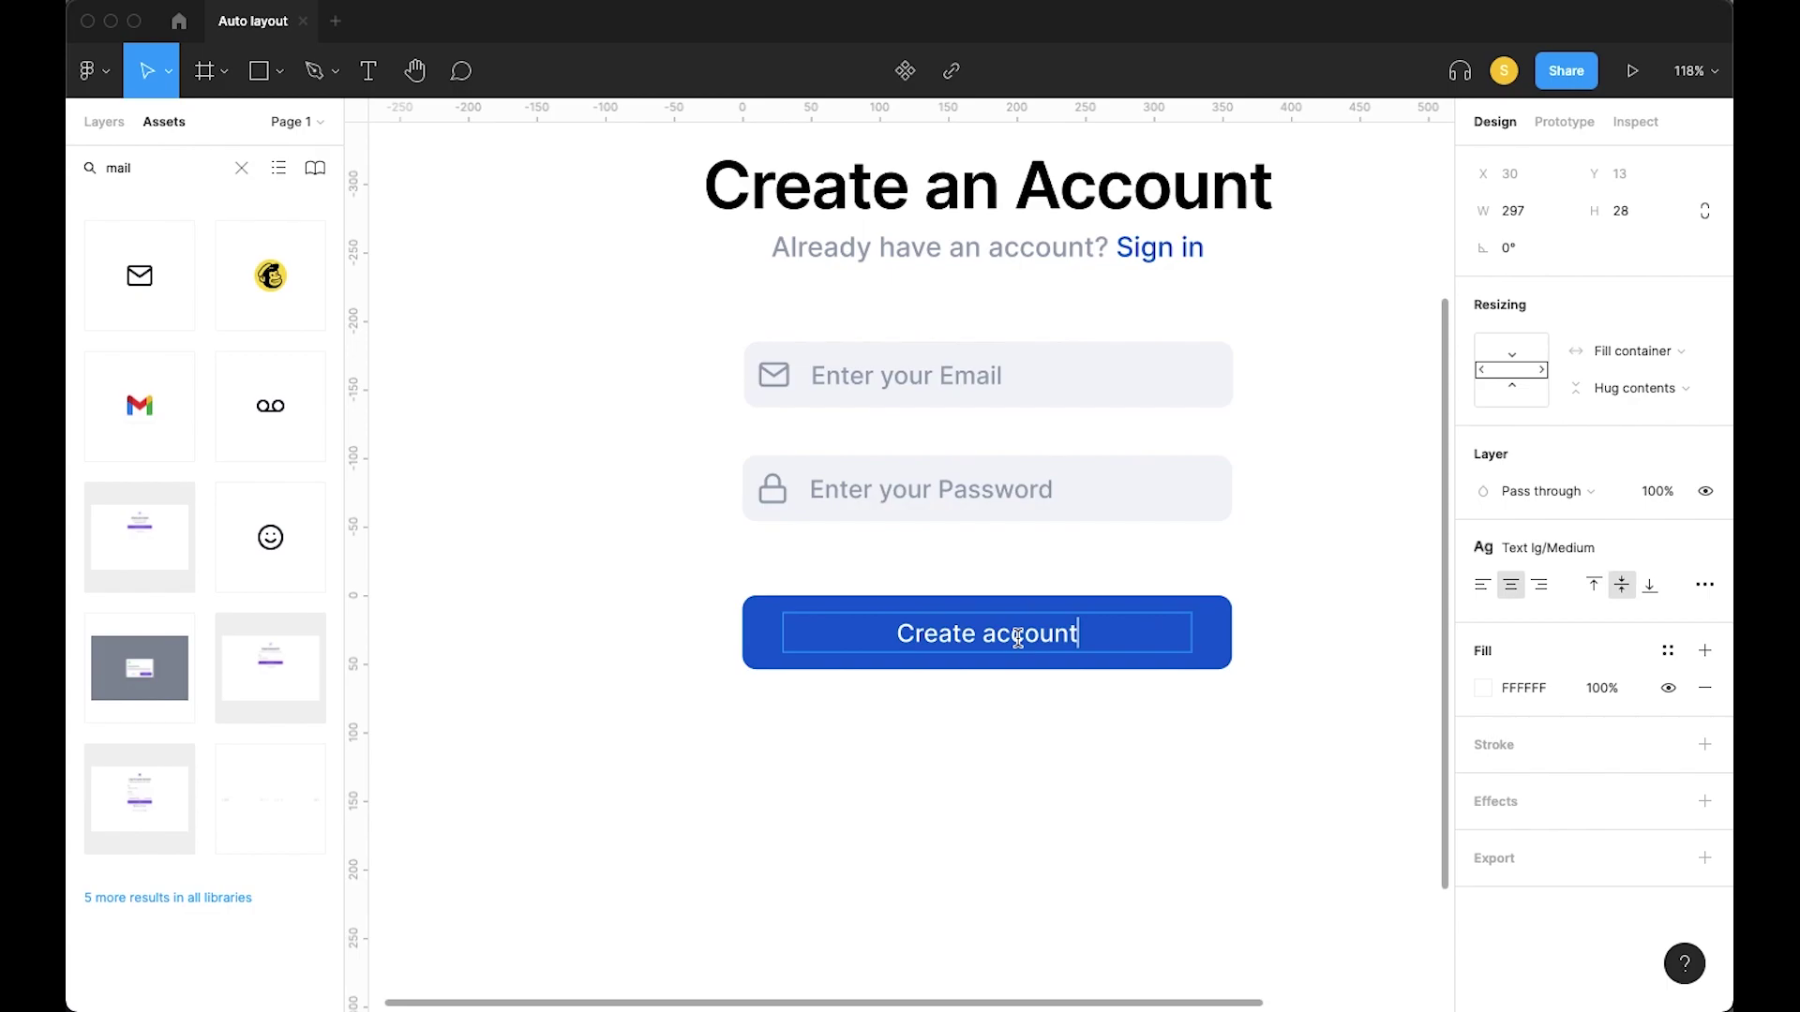
key(cmd+v)
key(cmd+v)
key(cmd+v)
key(cmd+v)
key(cmd+v)
key(cmd+v)
key(cmd+v)
key(cmd+v)
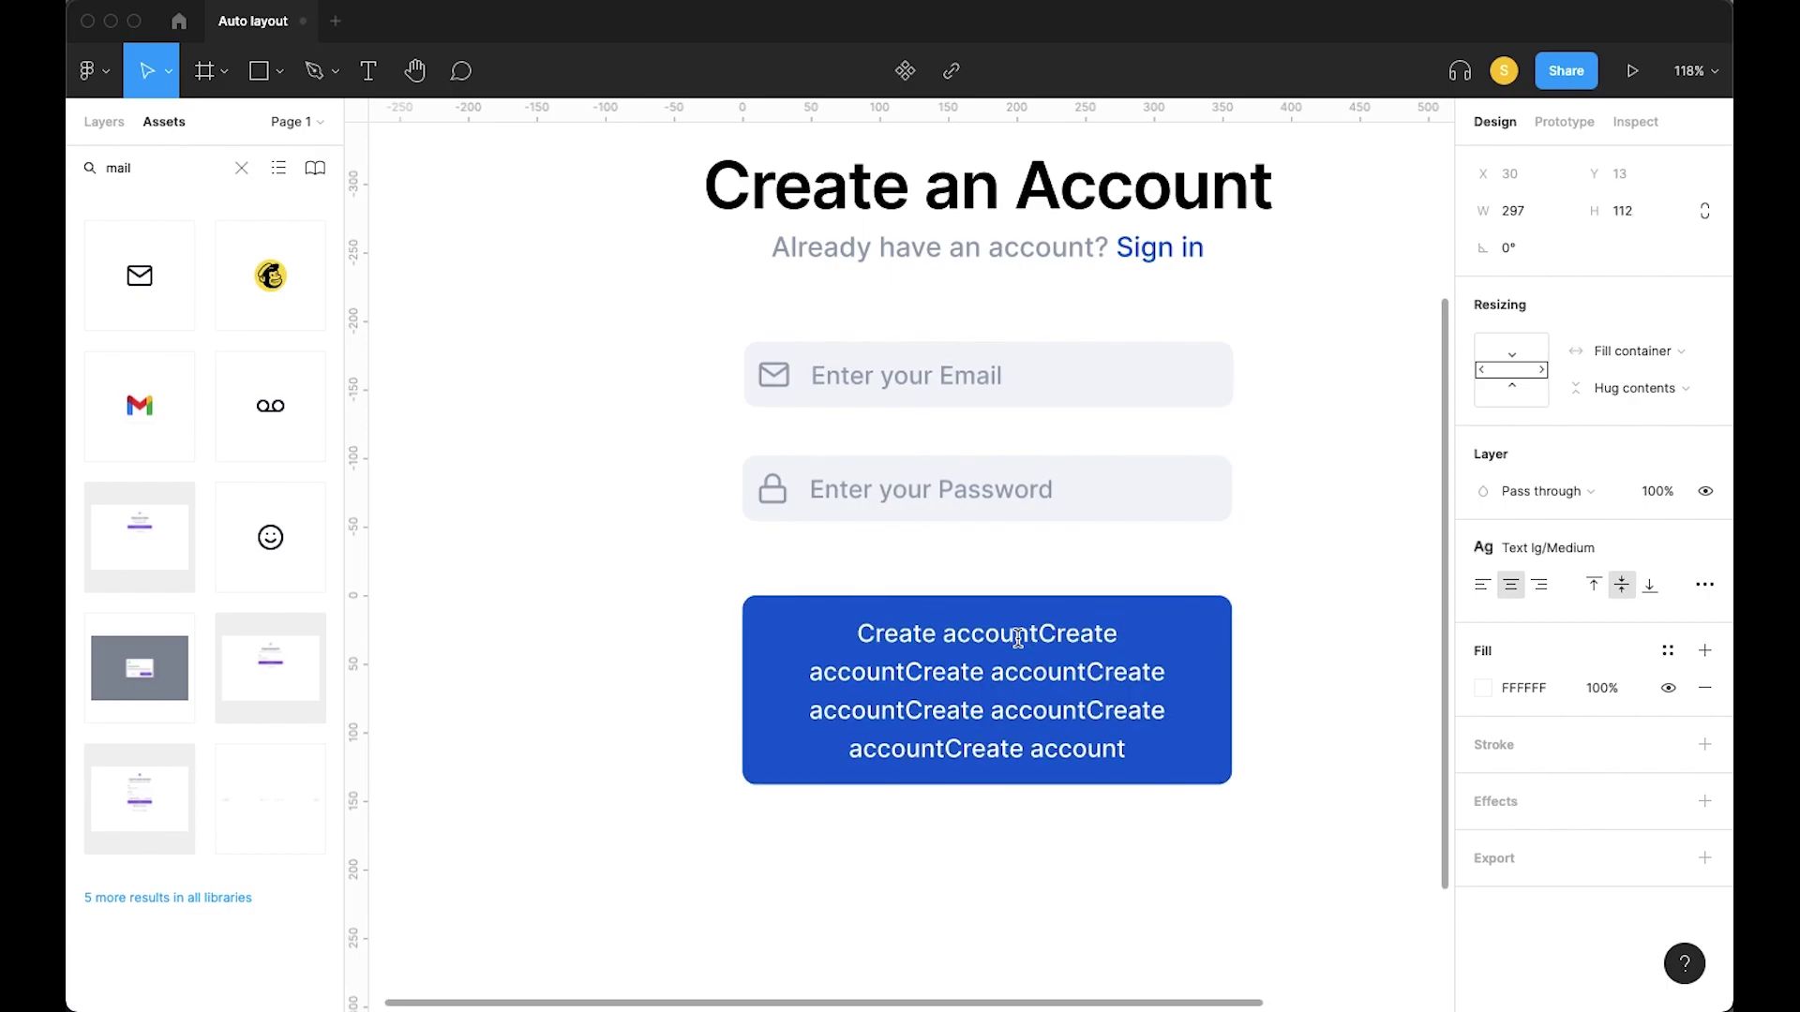
key(super+v)
key(super+v)
scroll(1018, 638, down, 5)
Undo all the pasted text so the button label reads "Create account" and deselect it
key(super+z)
key(super+z)
key(super+z)
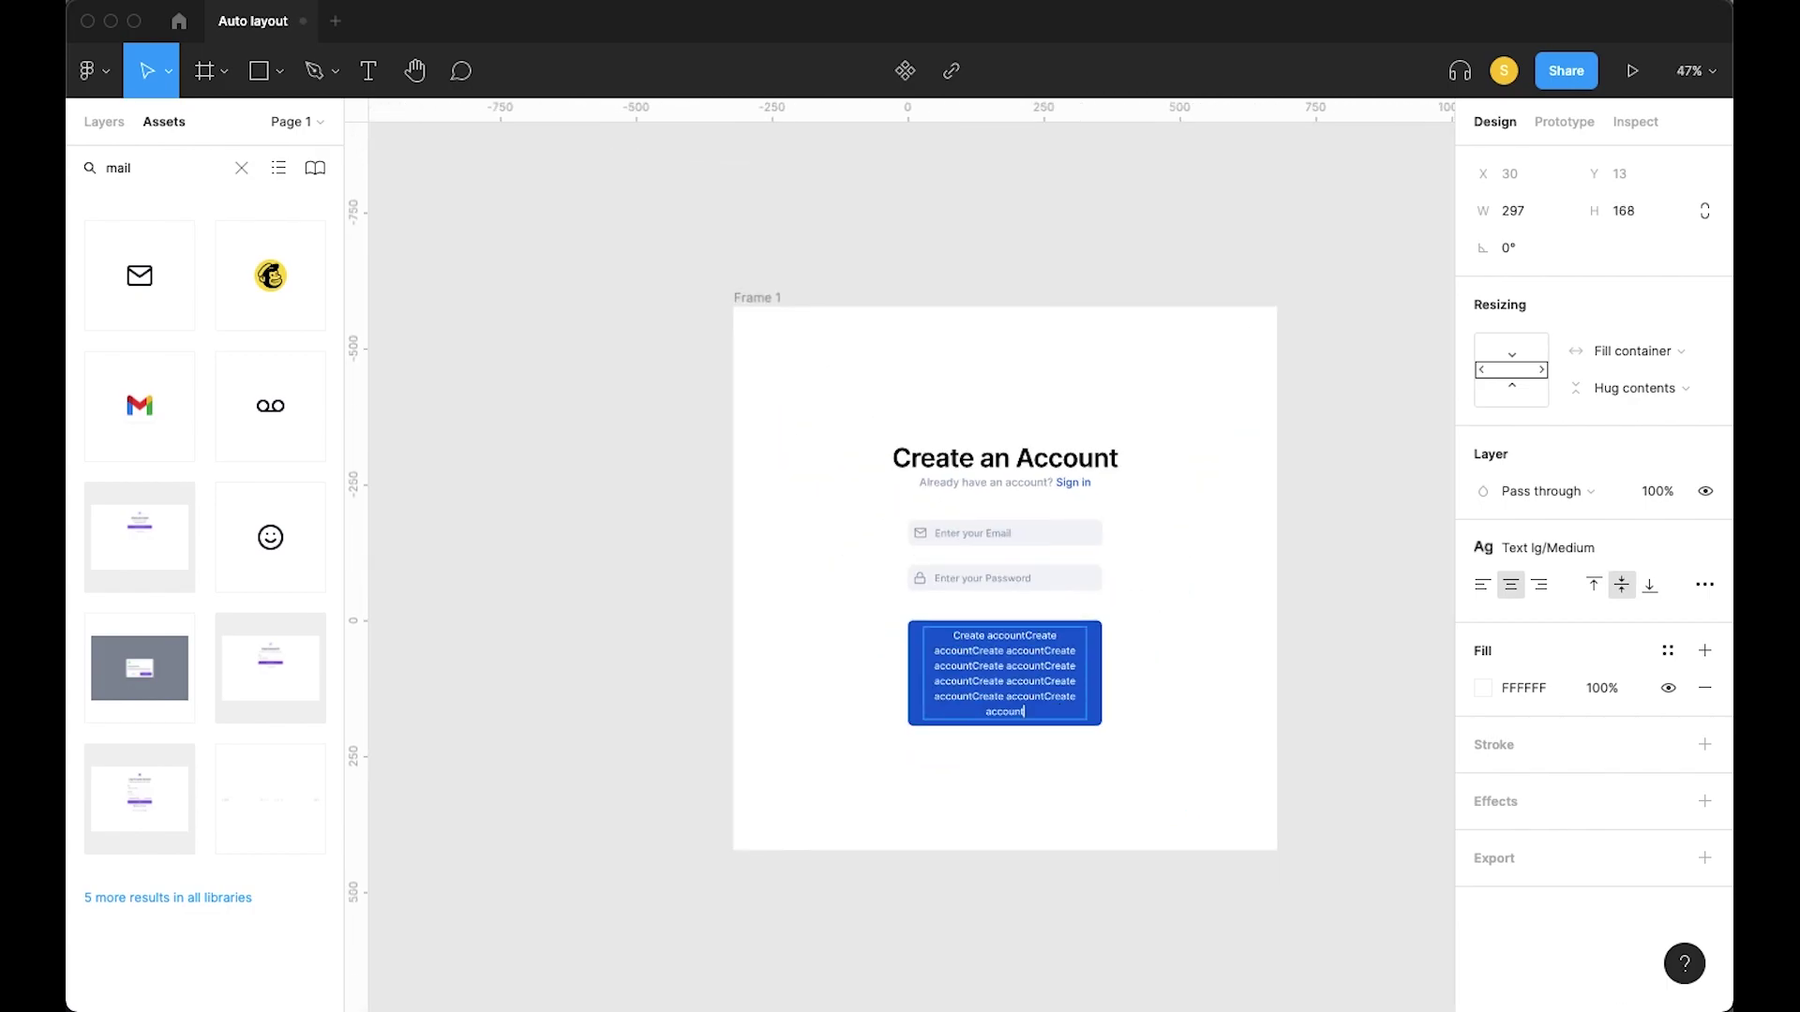
key(super+z)
key(super+z)
key(super+z)
key(super+z)
key(super+z)
key(super+z)
key(super+z)
key(super+z)
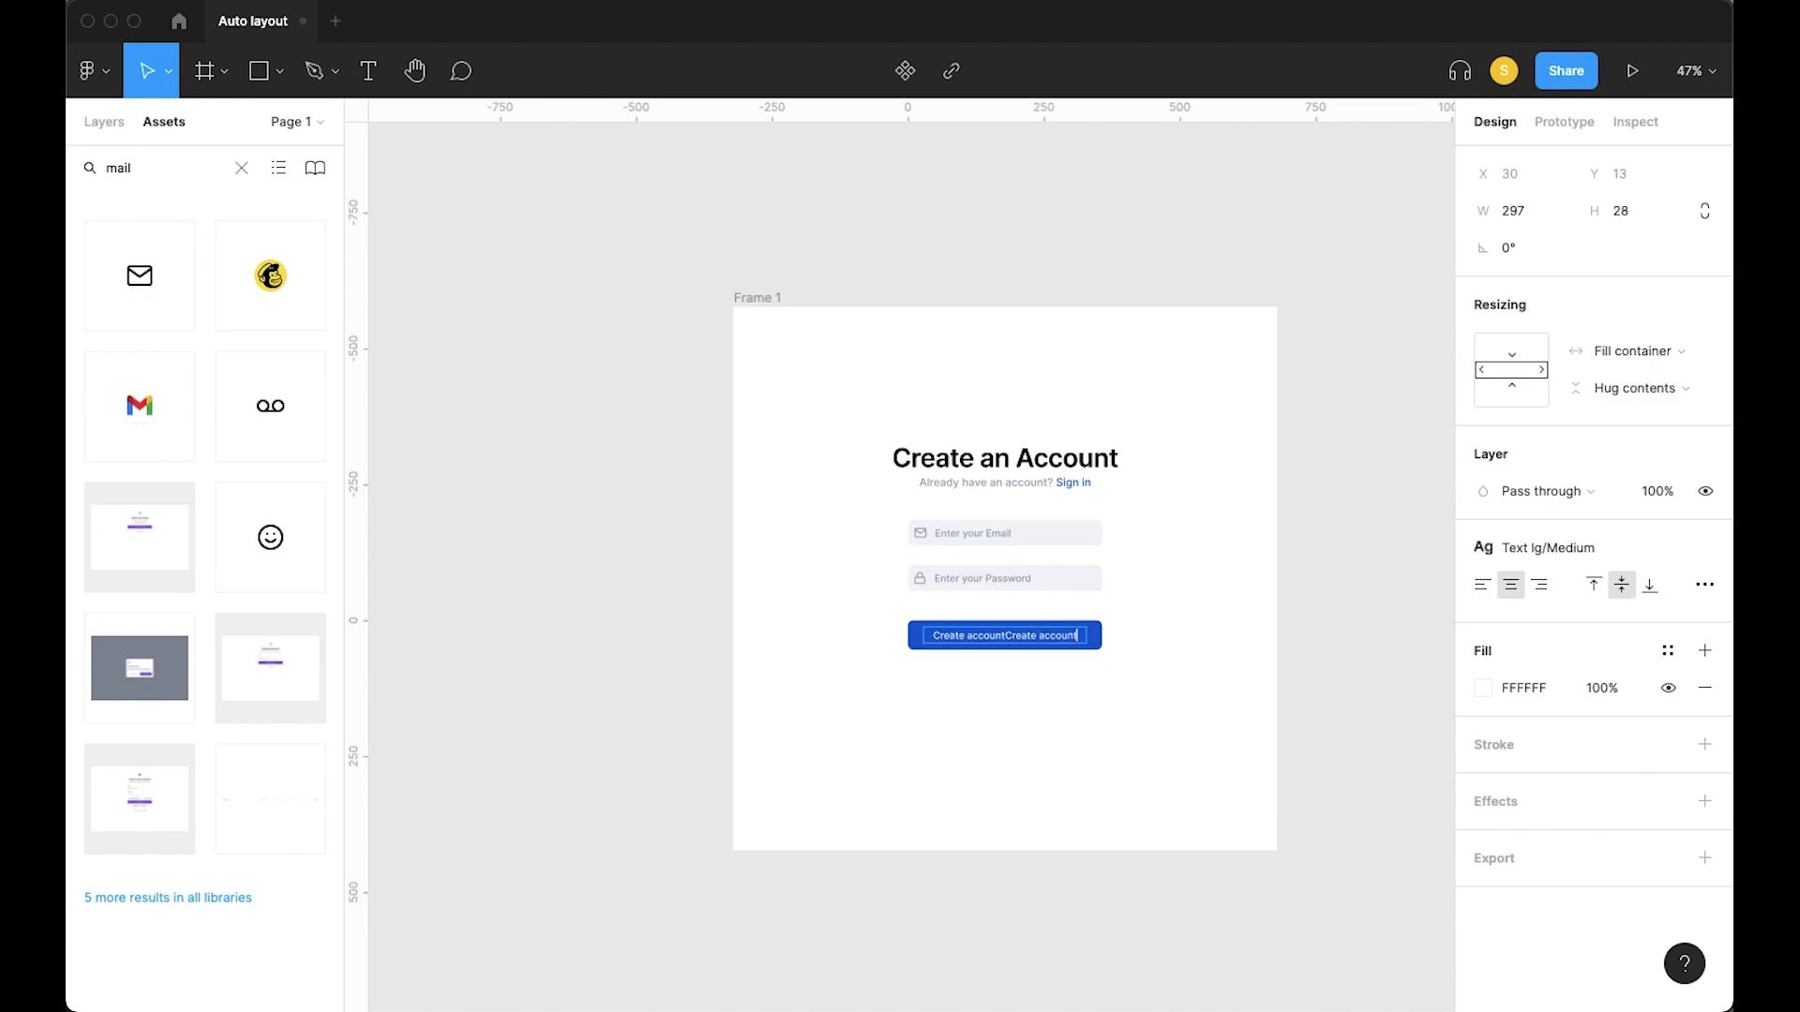
click(1109, 745)
Move the "Create account" button up slightly, closer to the password field, and deselect it
scroll(1105, 743, up, 3)
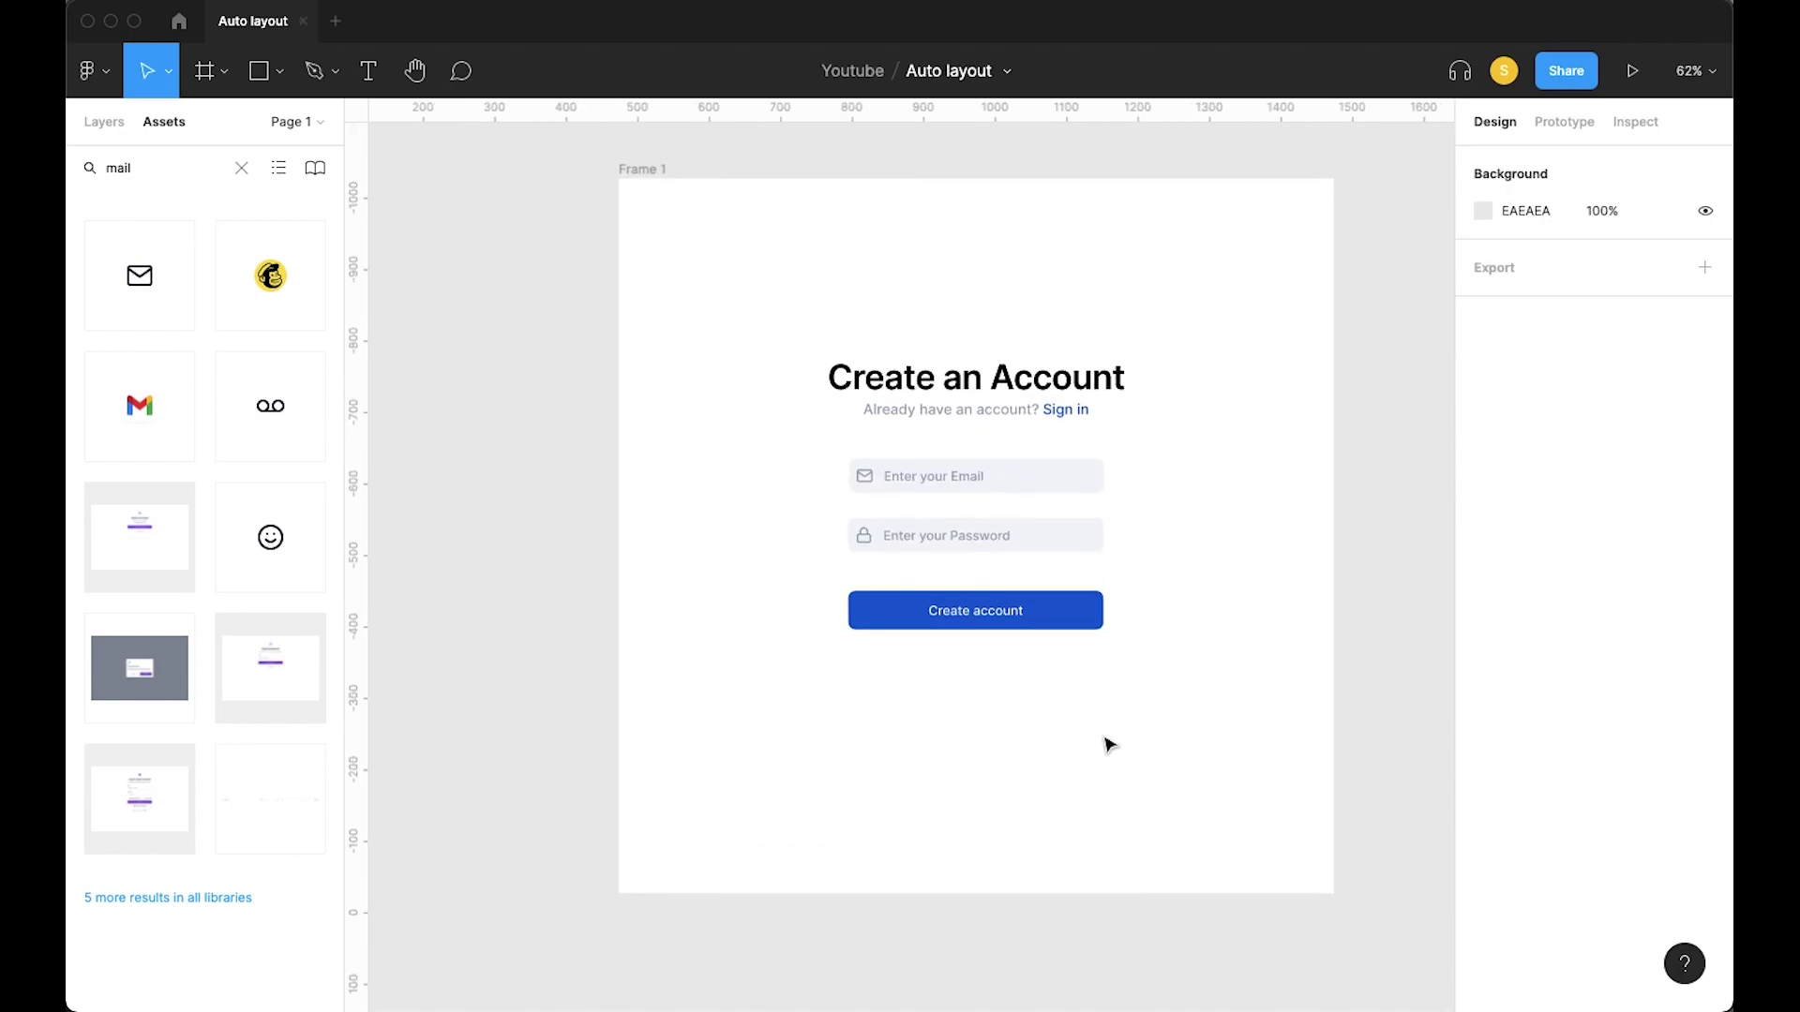
scroll(1053, 675, up, 3)
drag(1010, 633, 998, 614)
click(980, 675)
scroll(984, 692, up, 1)
scroll(984, 694, down, 3)
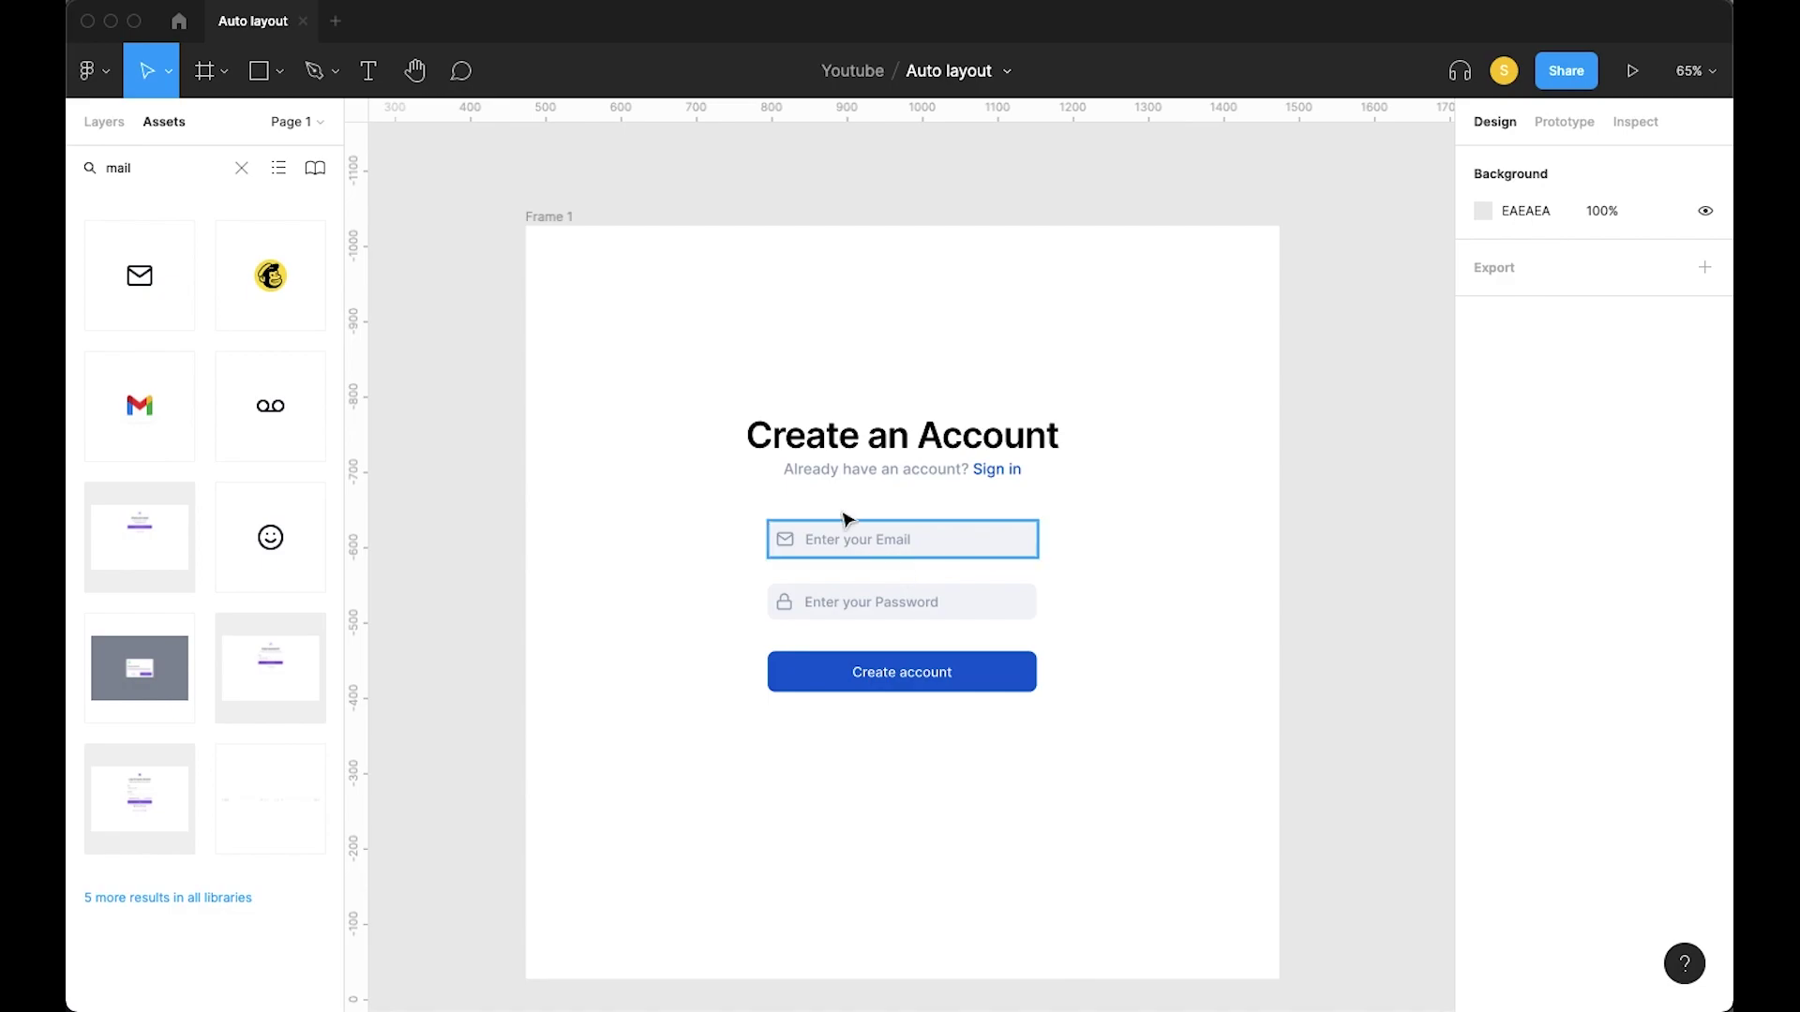
Group the "Create an Account" heading and the sign-in line in a vertical auto layout with centre alignment
drag(700, 371, 940, 488)
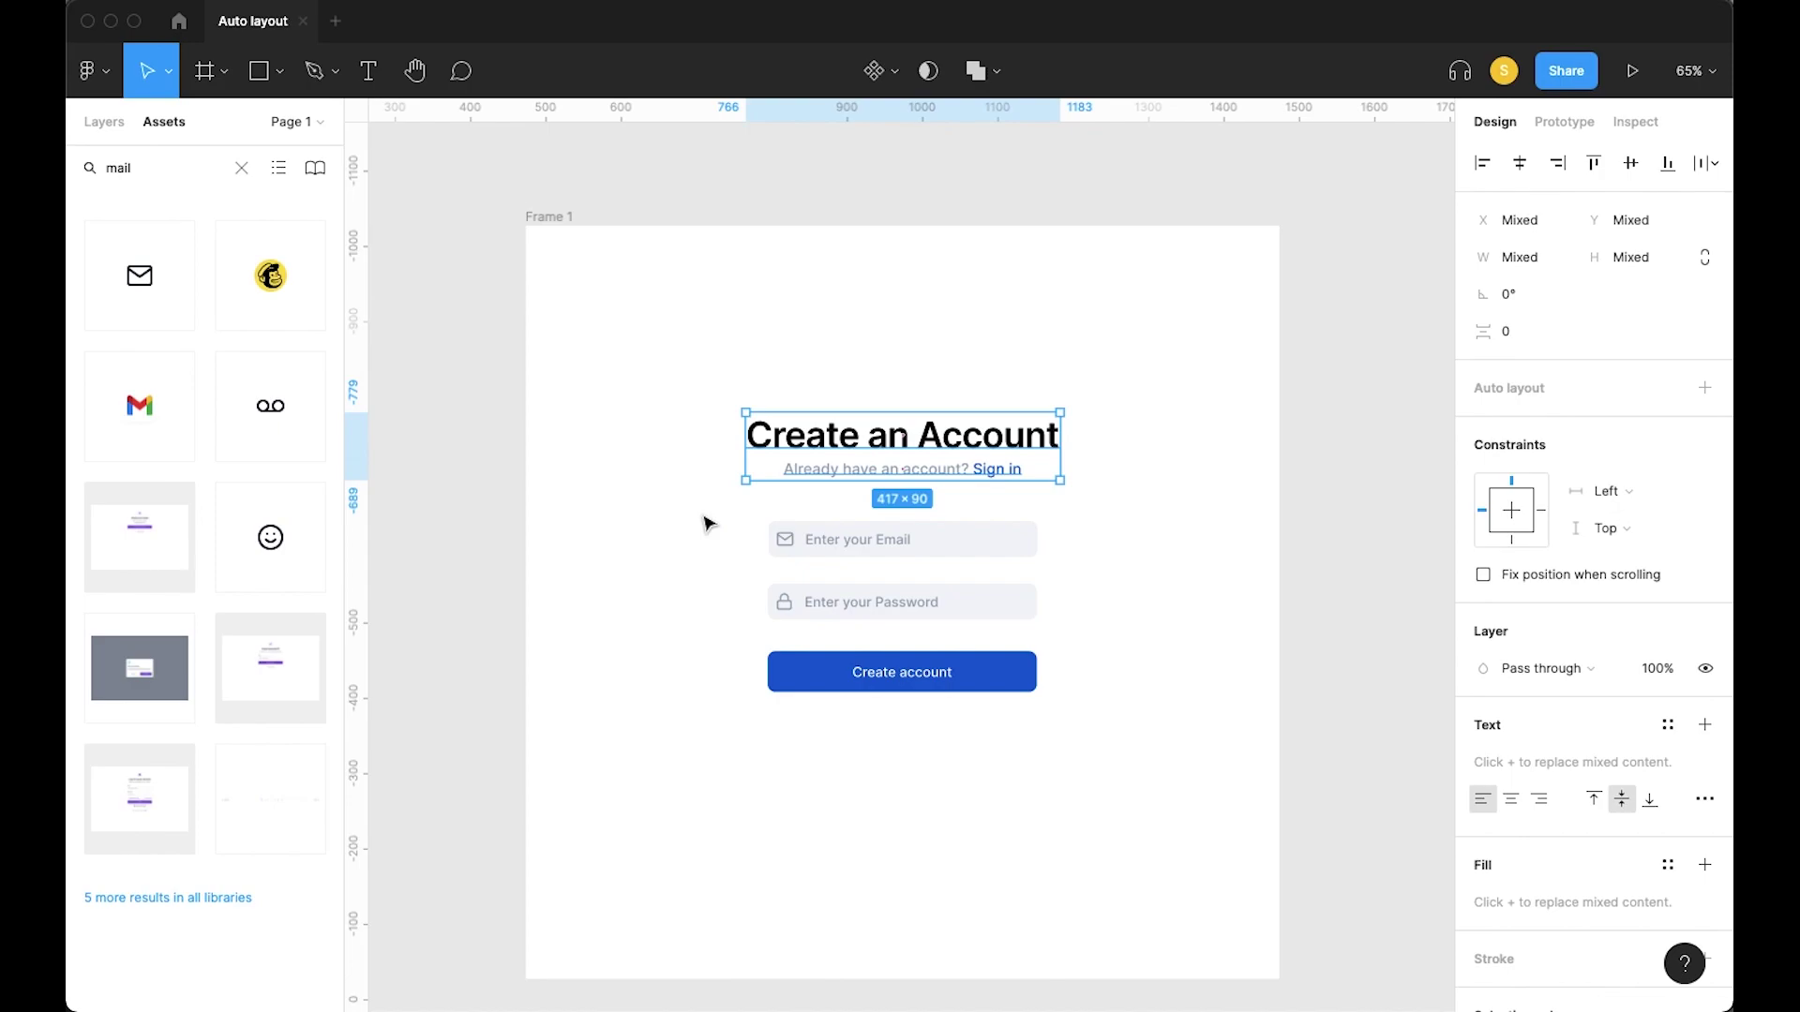
drag(708, 373, 911, 485)
key(shift+a)
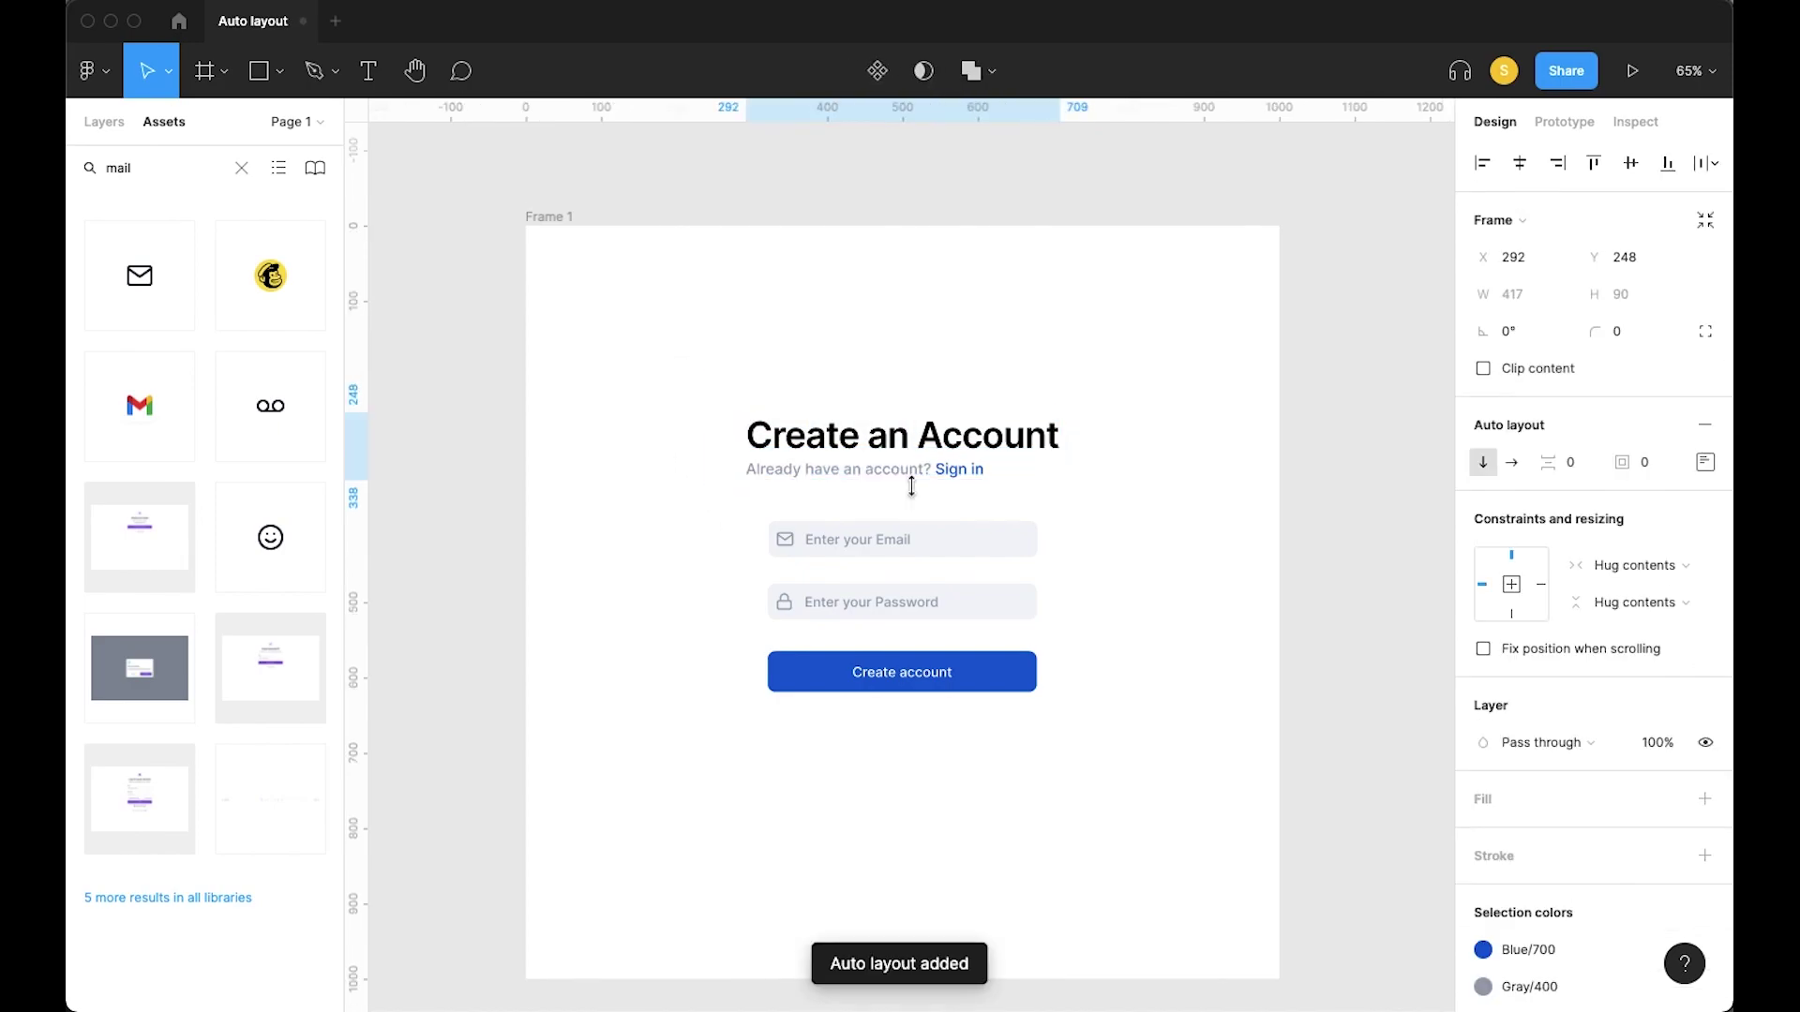
click(1705, 462)
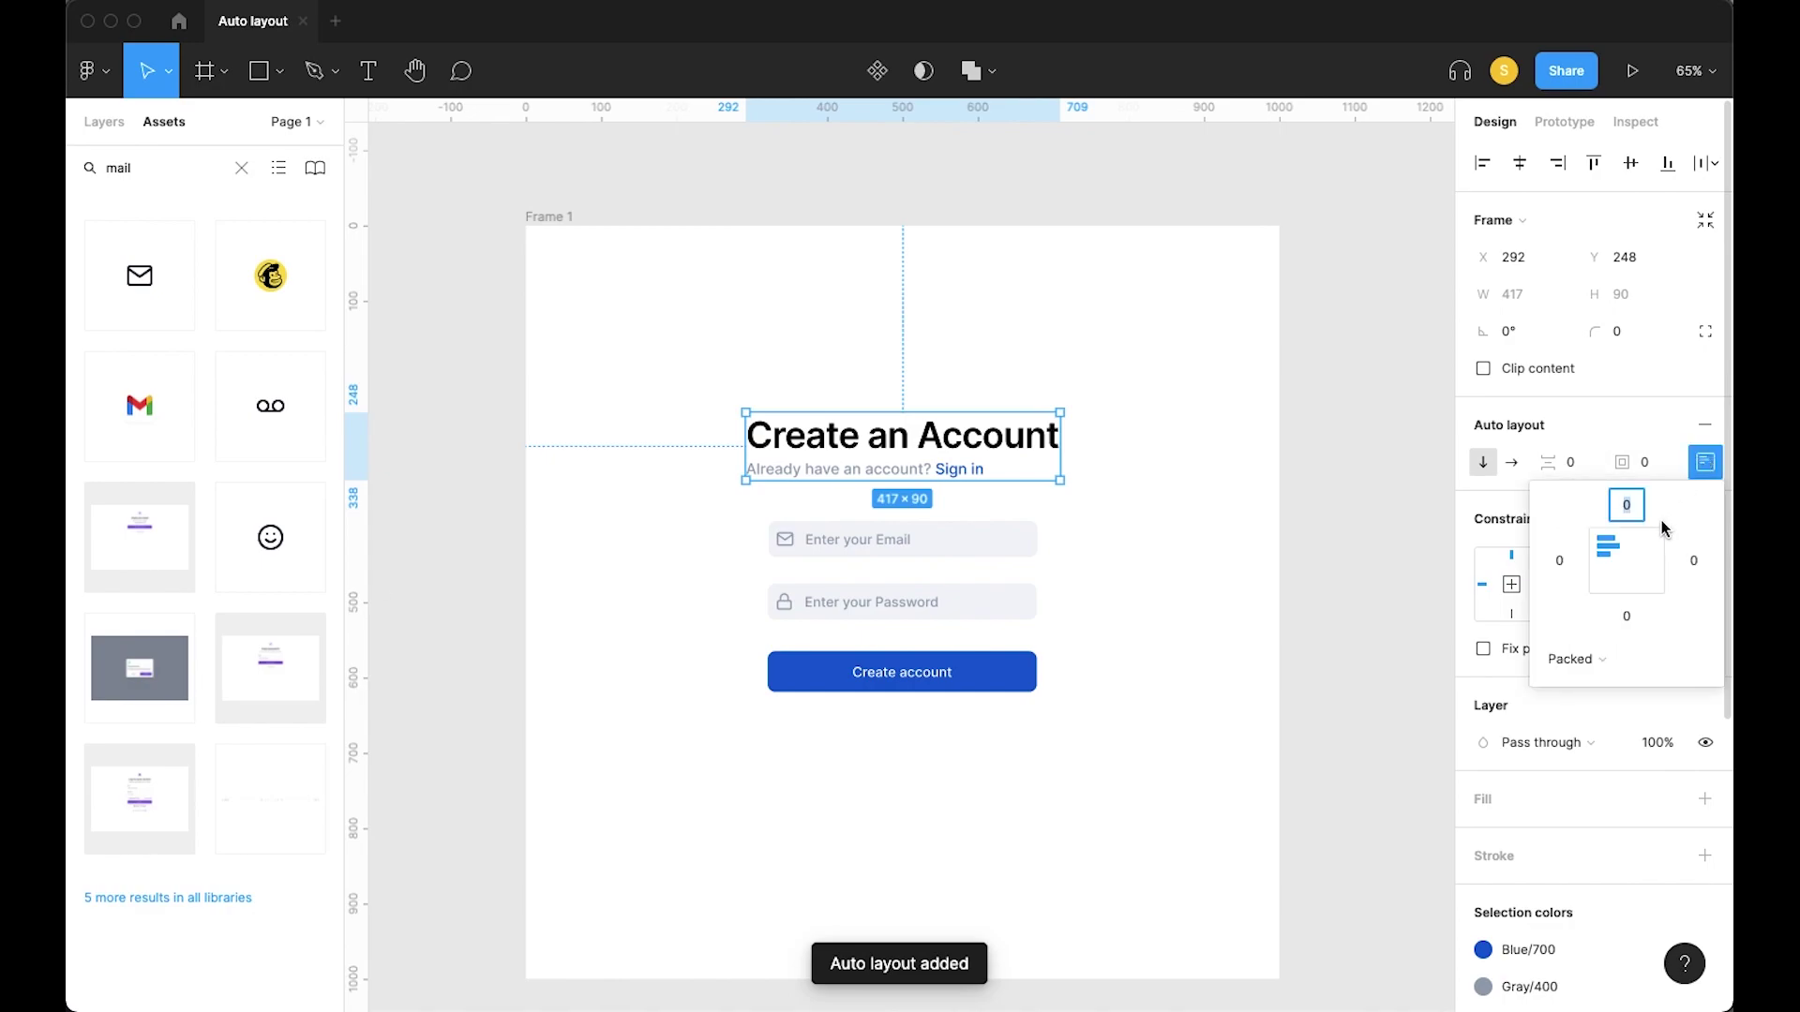
click(1631, 559)
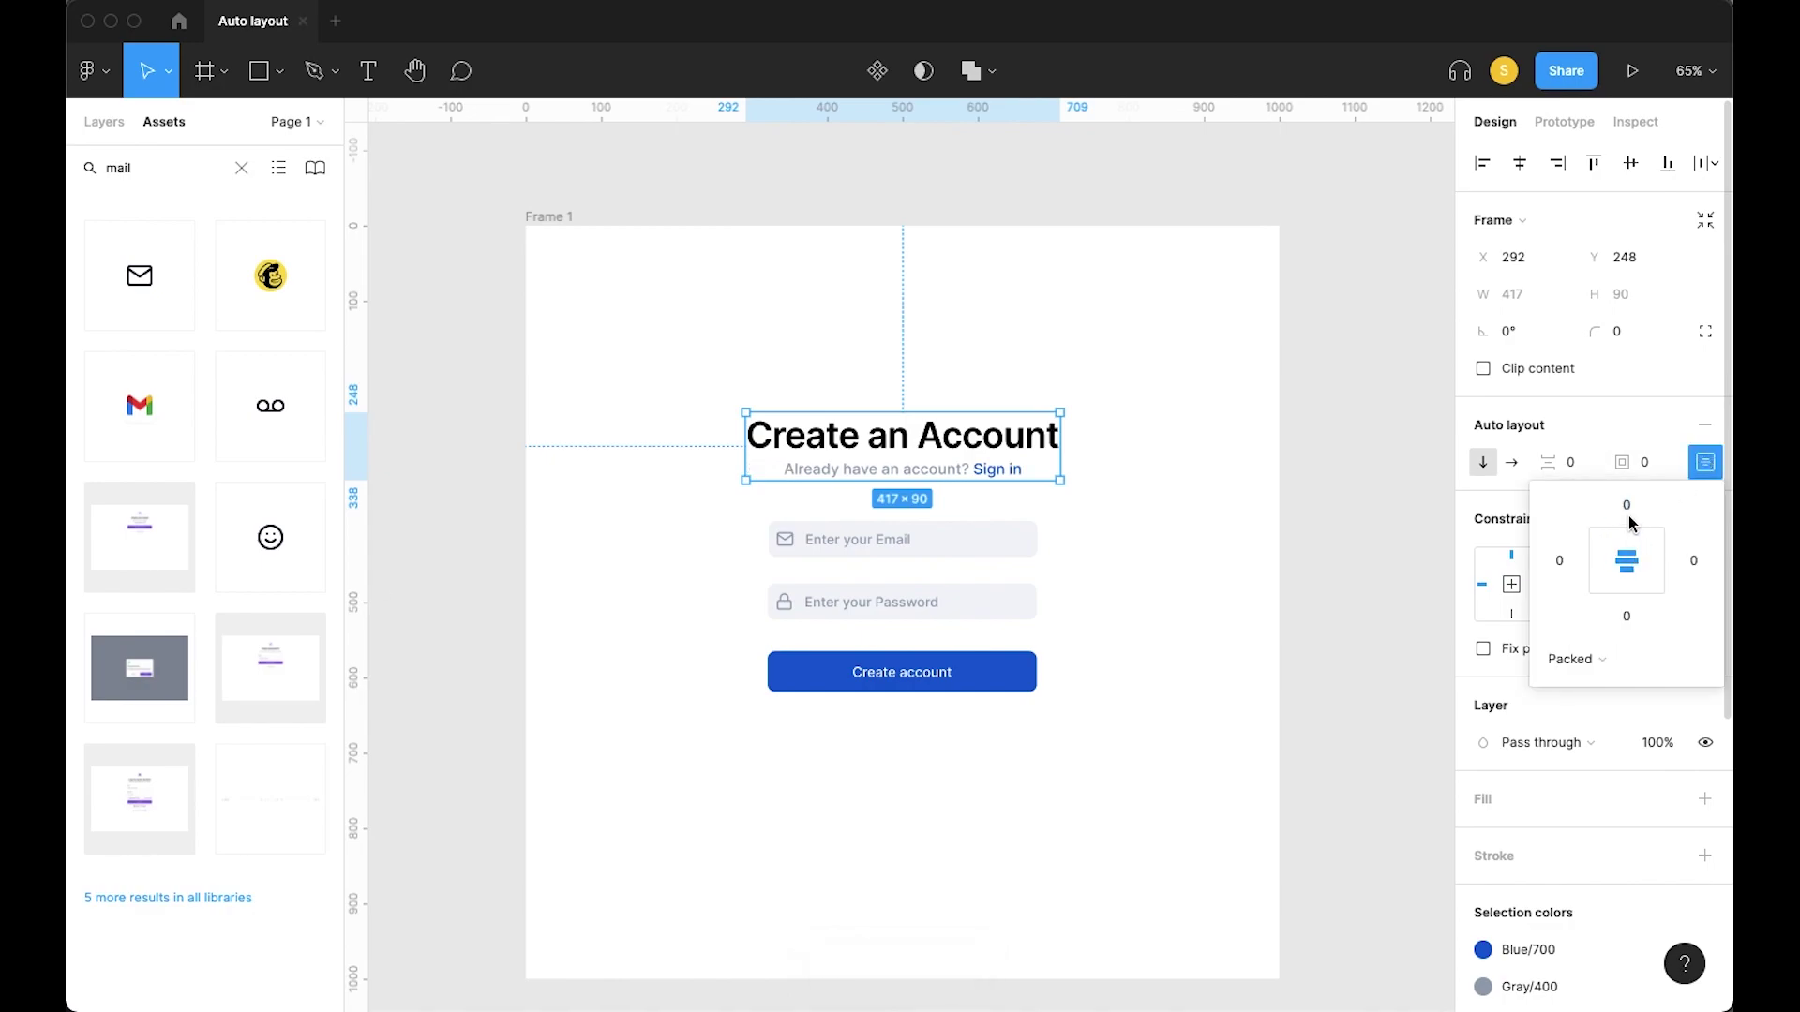
click(1587, 444)
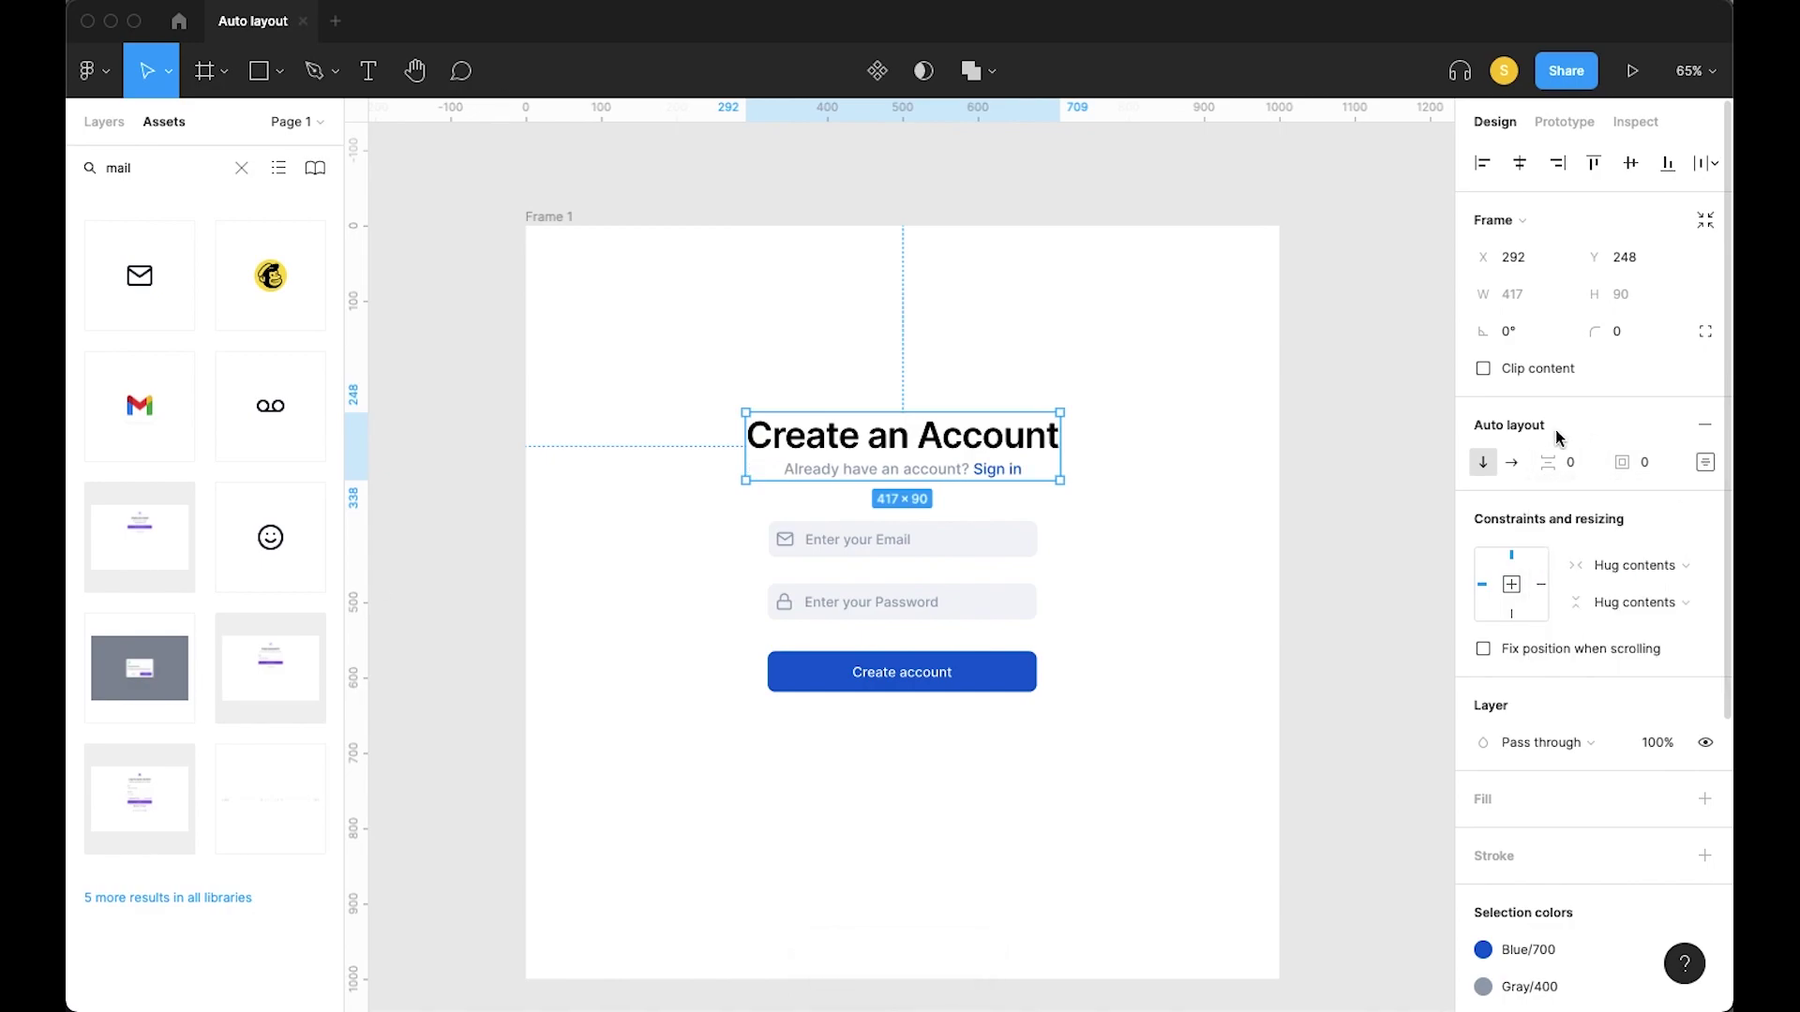
click(1153, 461)
click(909, 462)
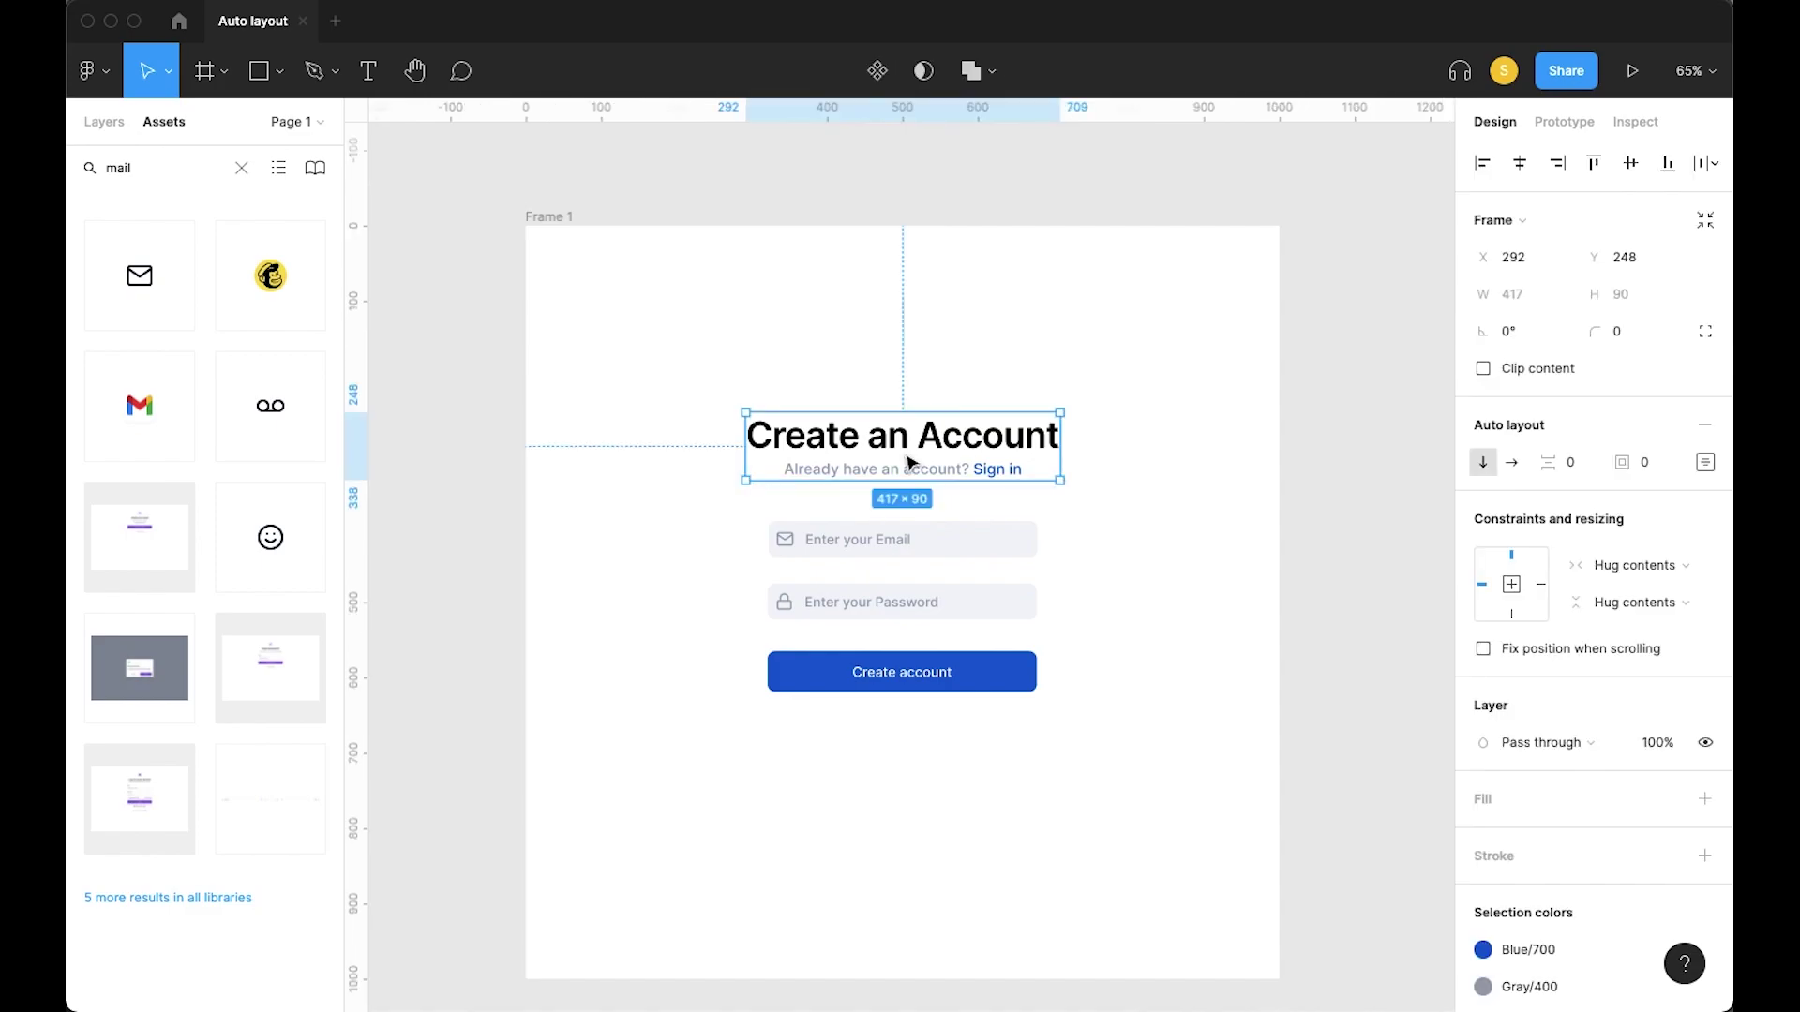
double_click(909, 457)
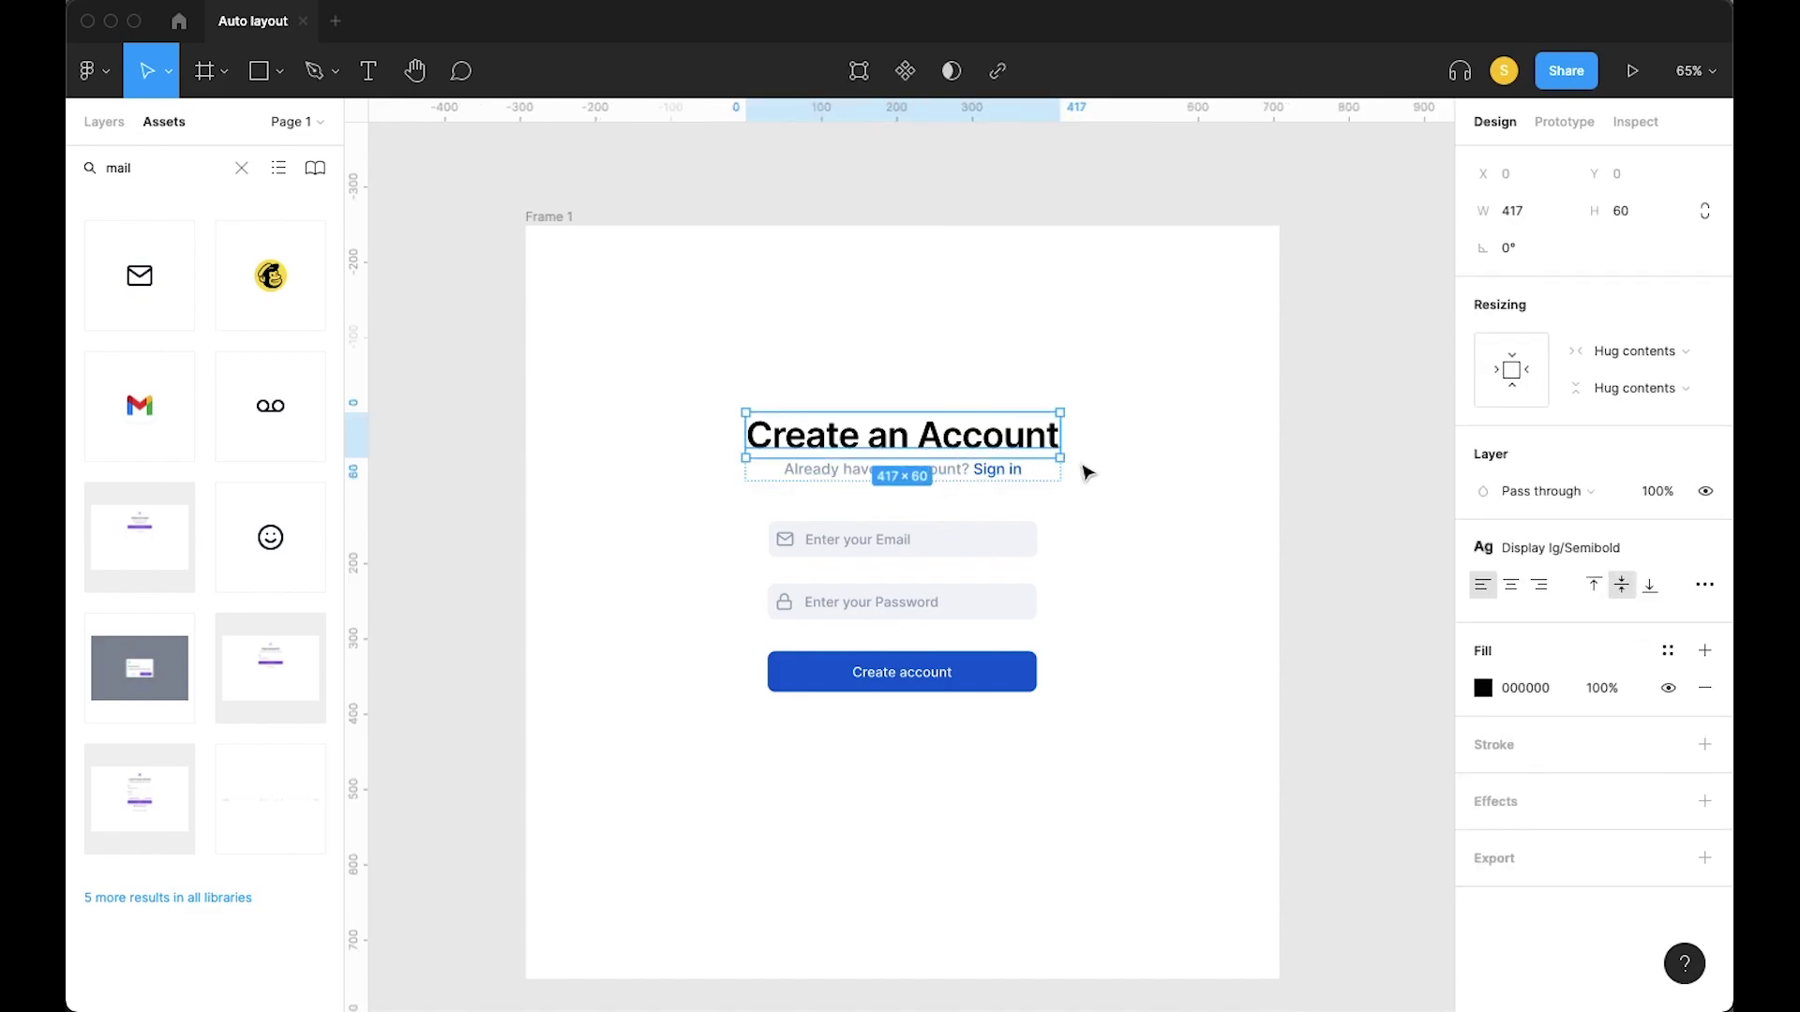
click(1073, 575)
Draw a frame of about 499 × 470 around the heading, both fields and the button
click(716, 377)
drag(716, 377, 760, 497)
click(680, 555)
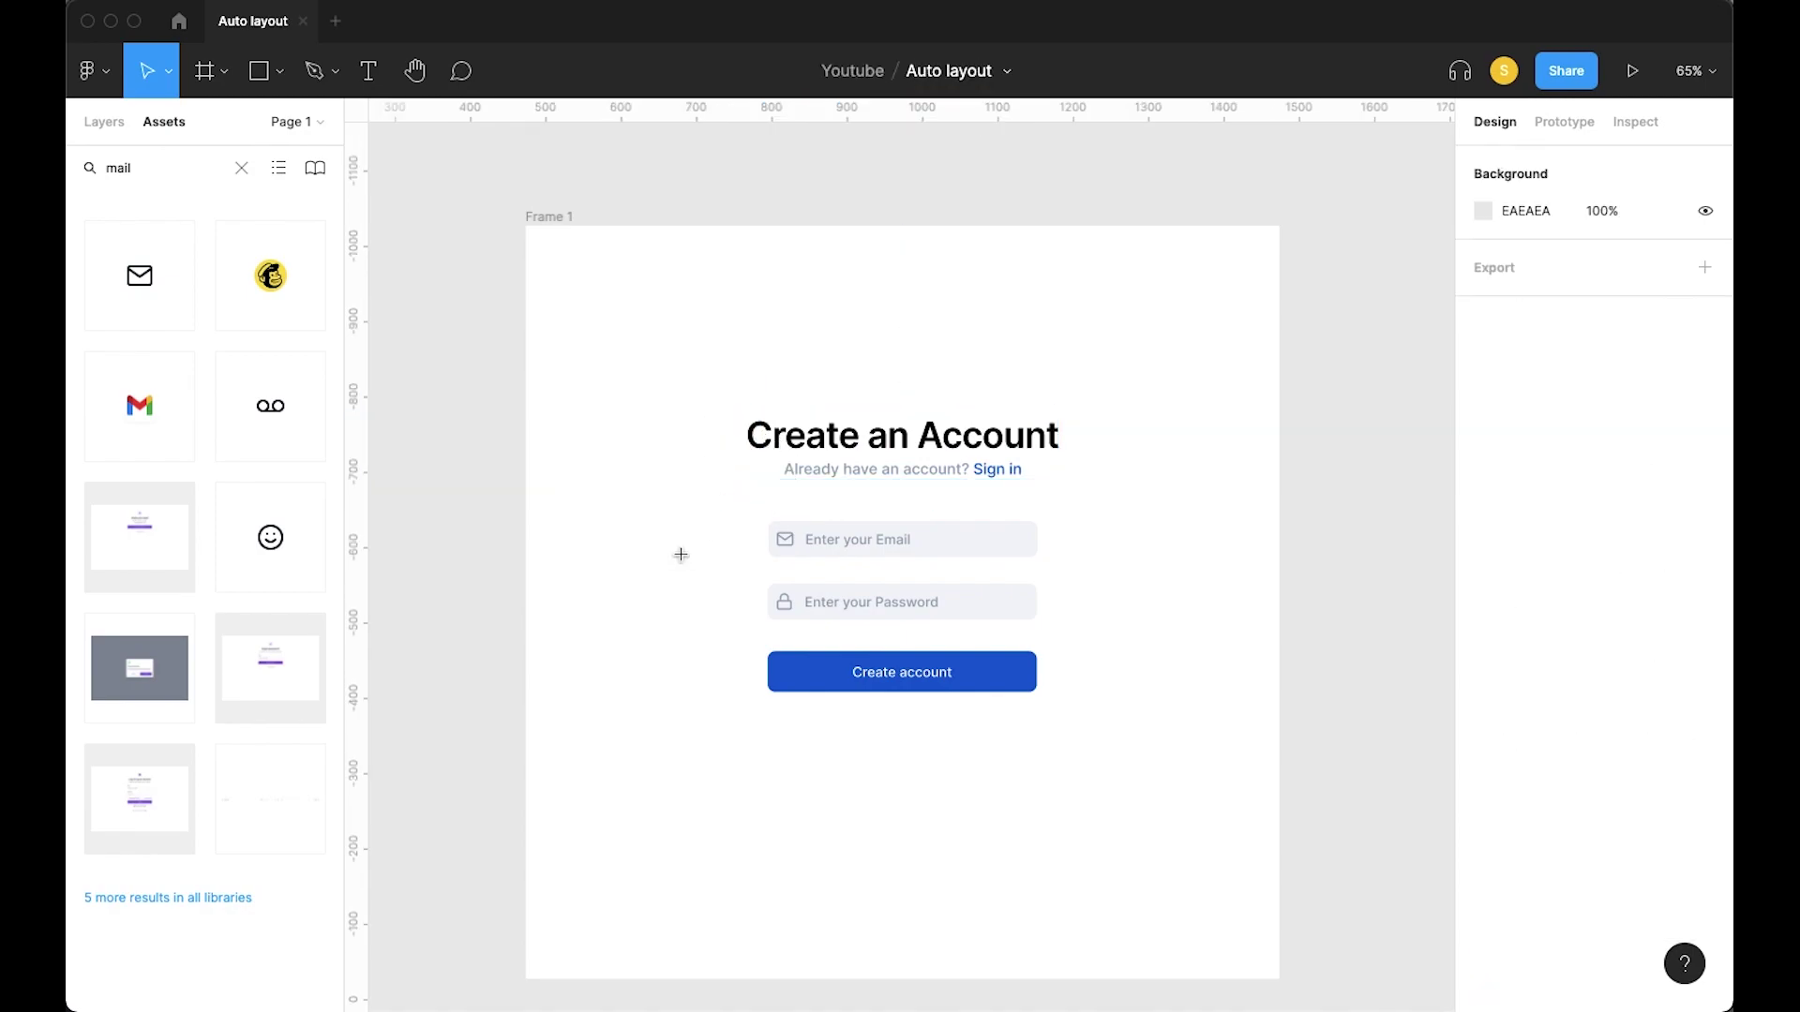
key(f)
drag(716, 386, 1091, 743)
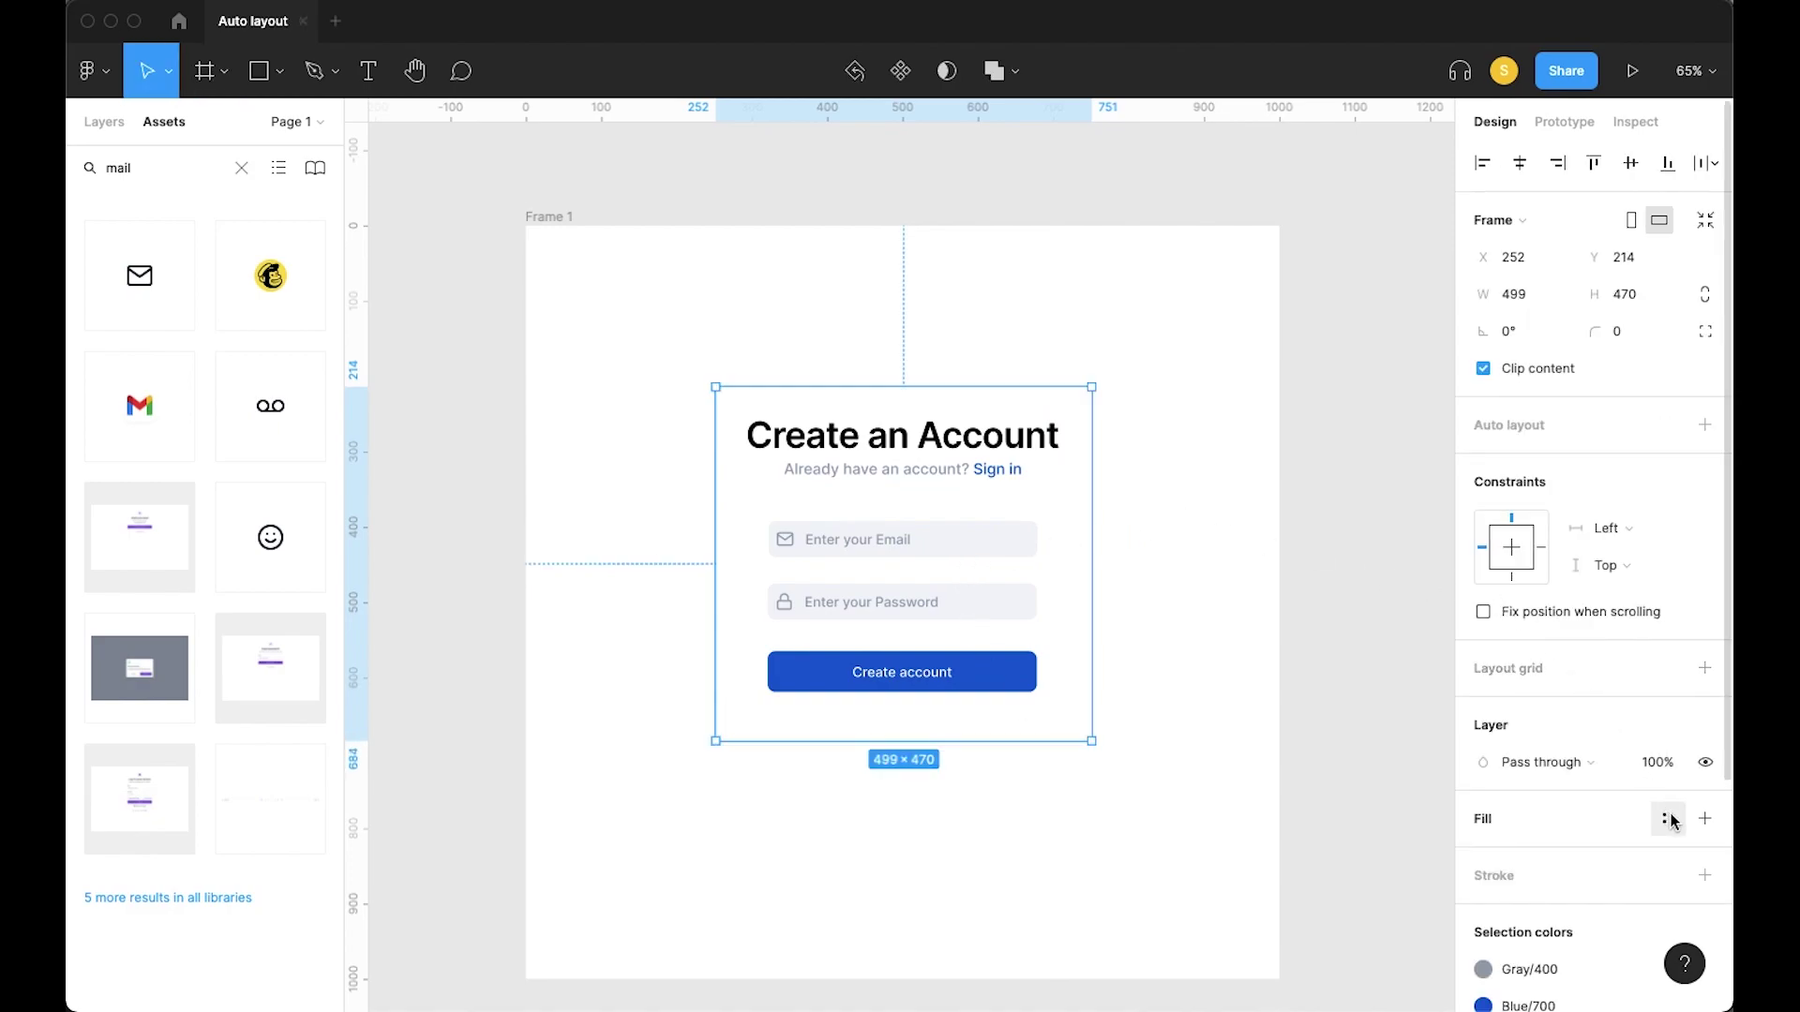
Fill the new form frame with the Gray/25 color style and select the outer Frame 1
click(1669, 819)
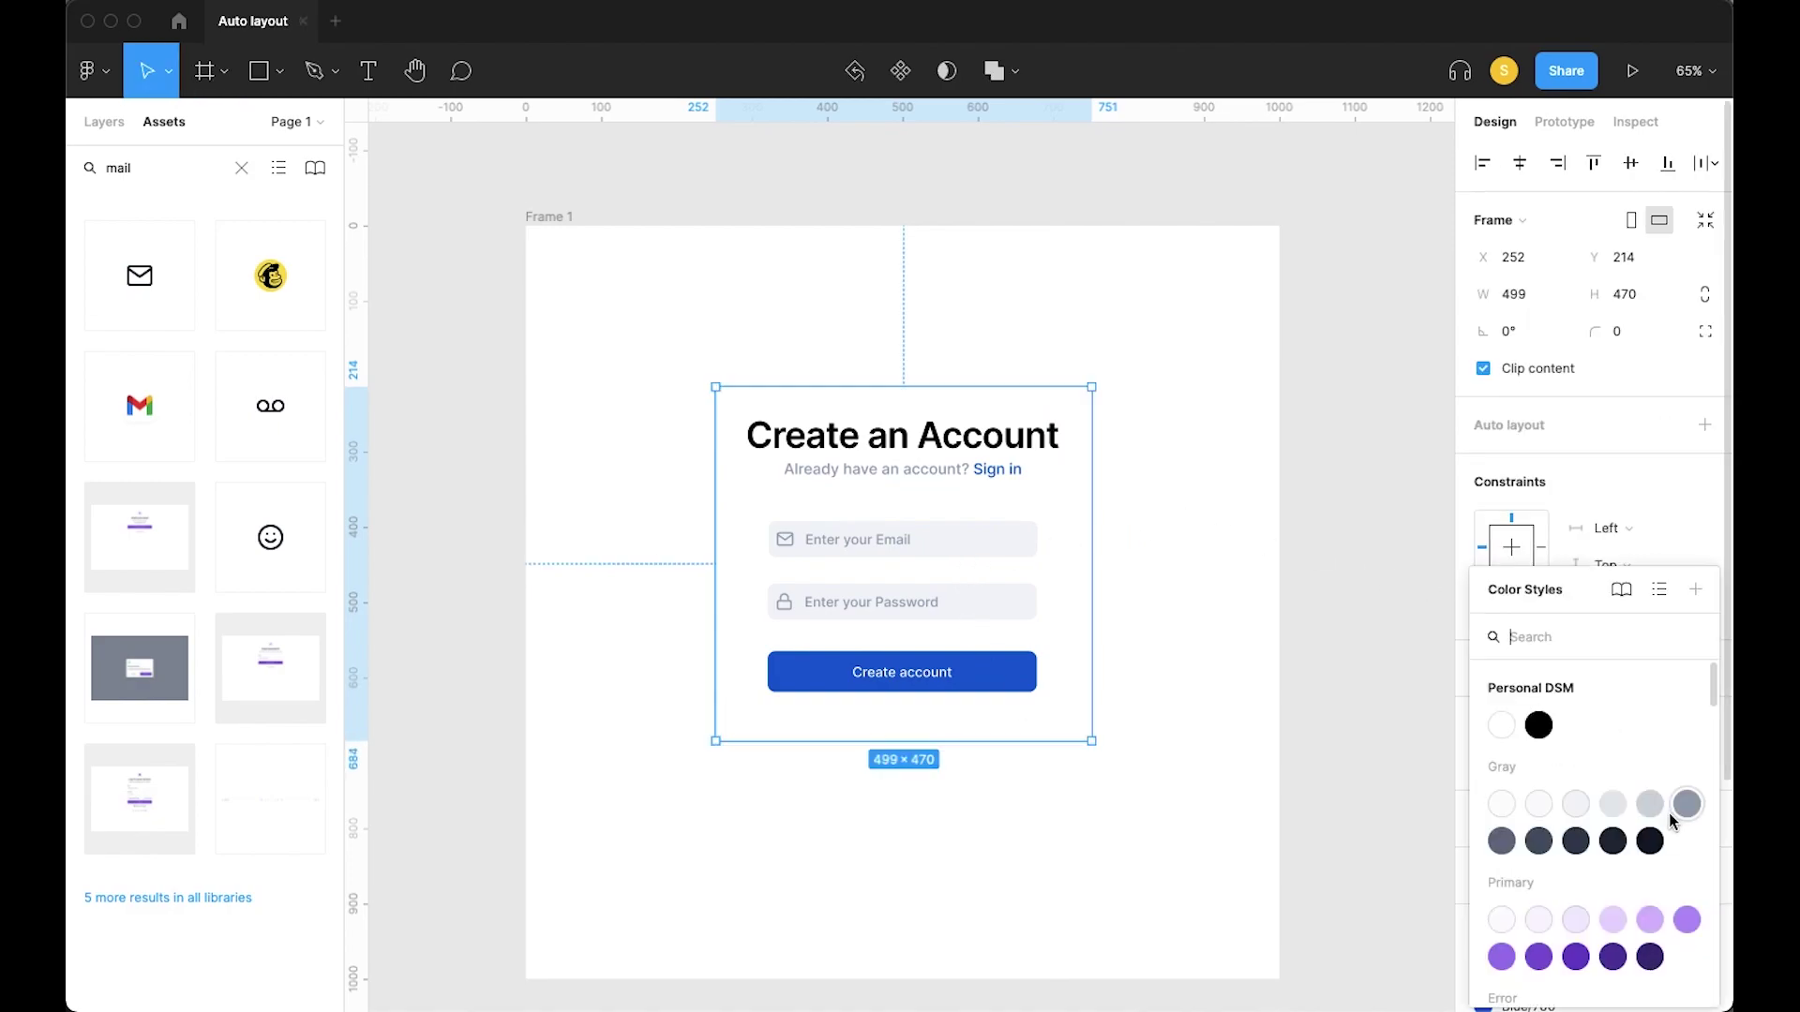
click(1505, 805)
click(558, 227)
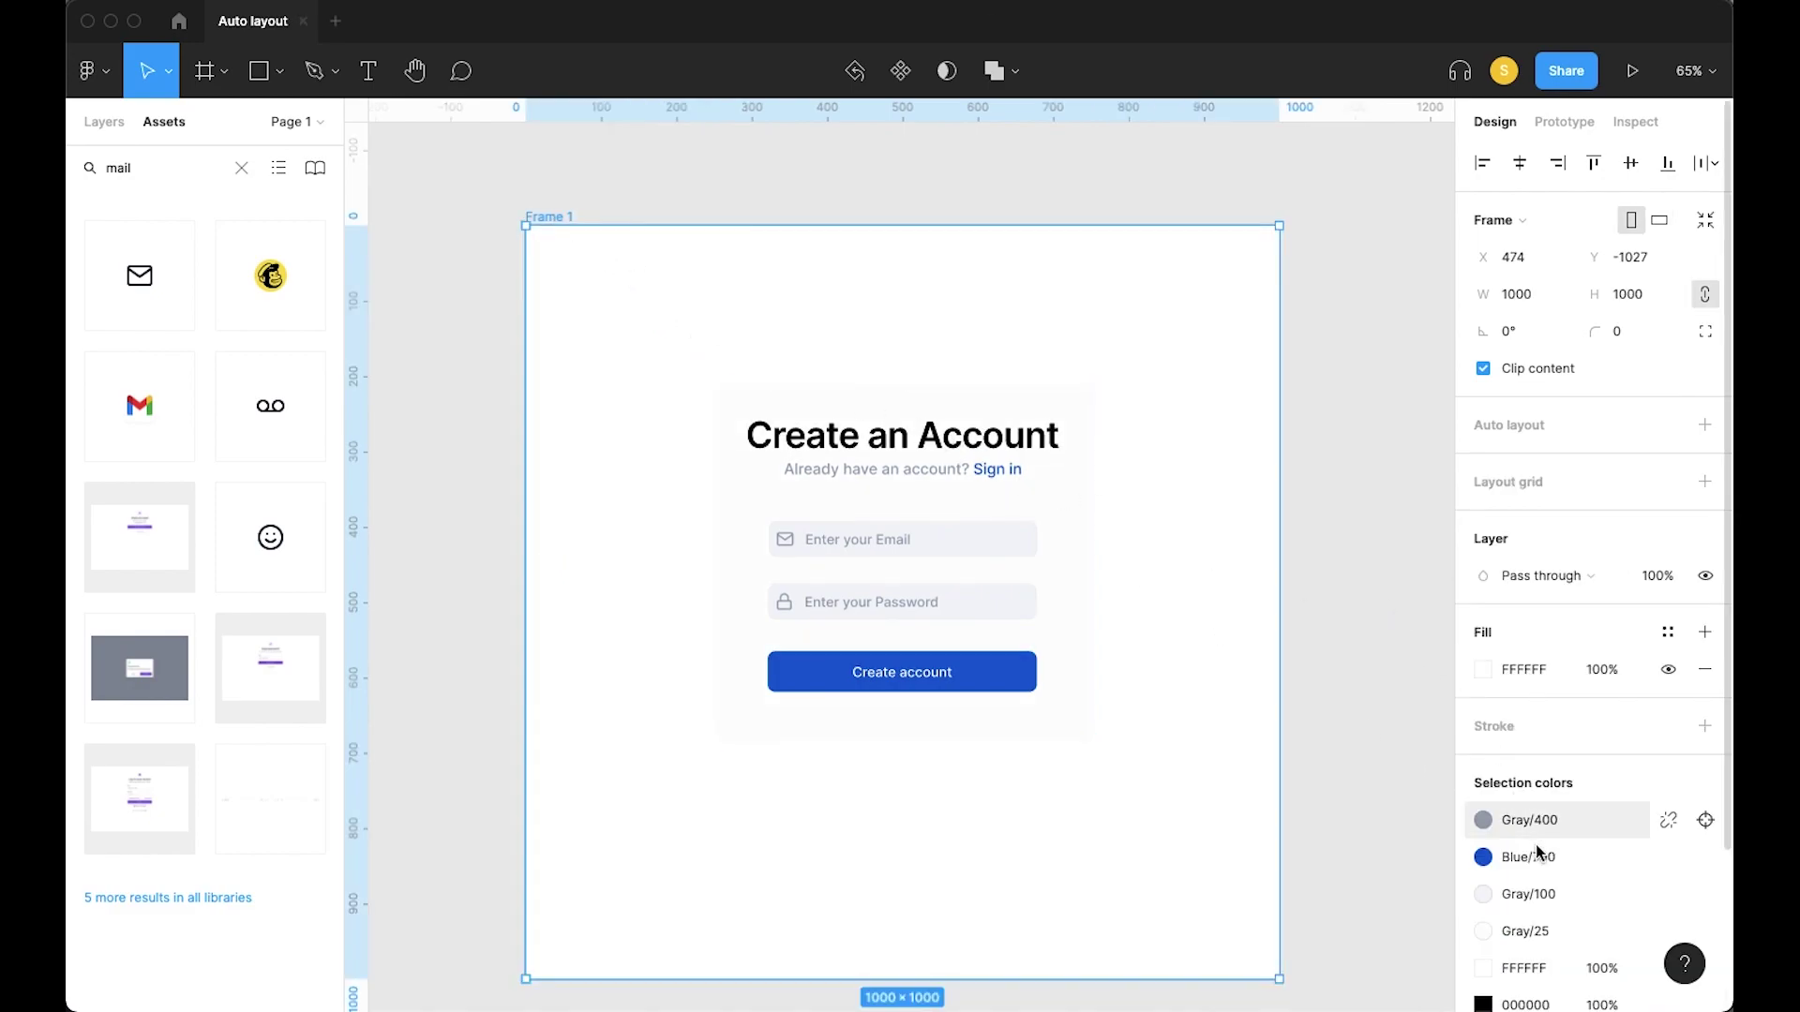
Change the outer Frame 1's fill to solid black
click(1483, 669)
click(1224, 674)
drag(1137, 792, 1116, 823)
Round the form card frame's corners with a radius of 20
click(1085, 767)
click(1075, 706)
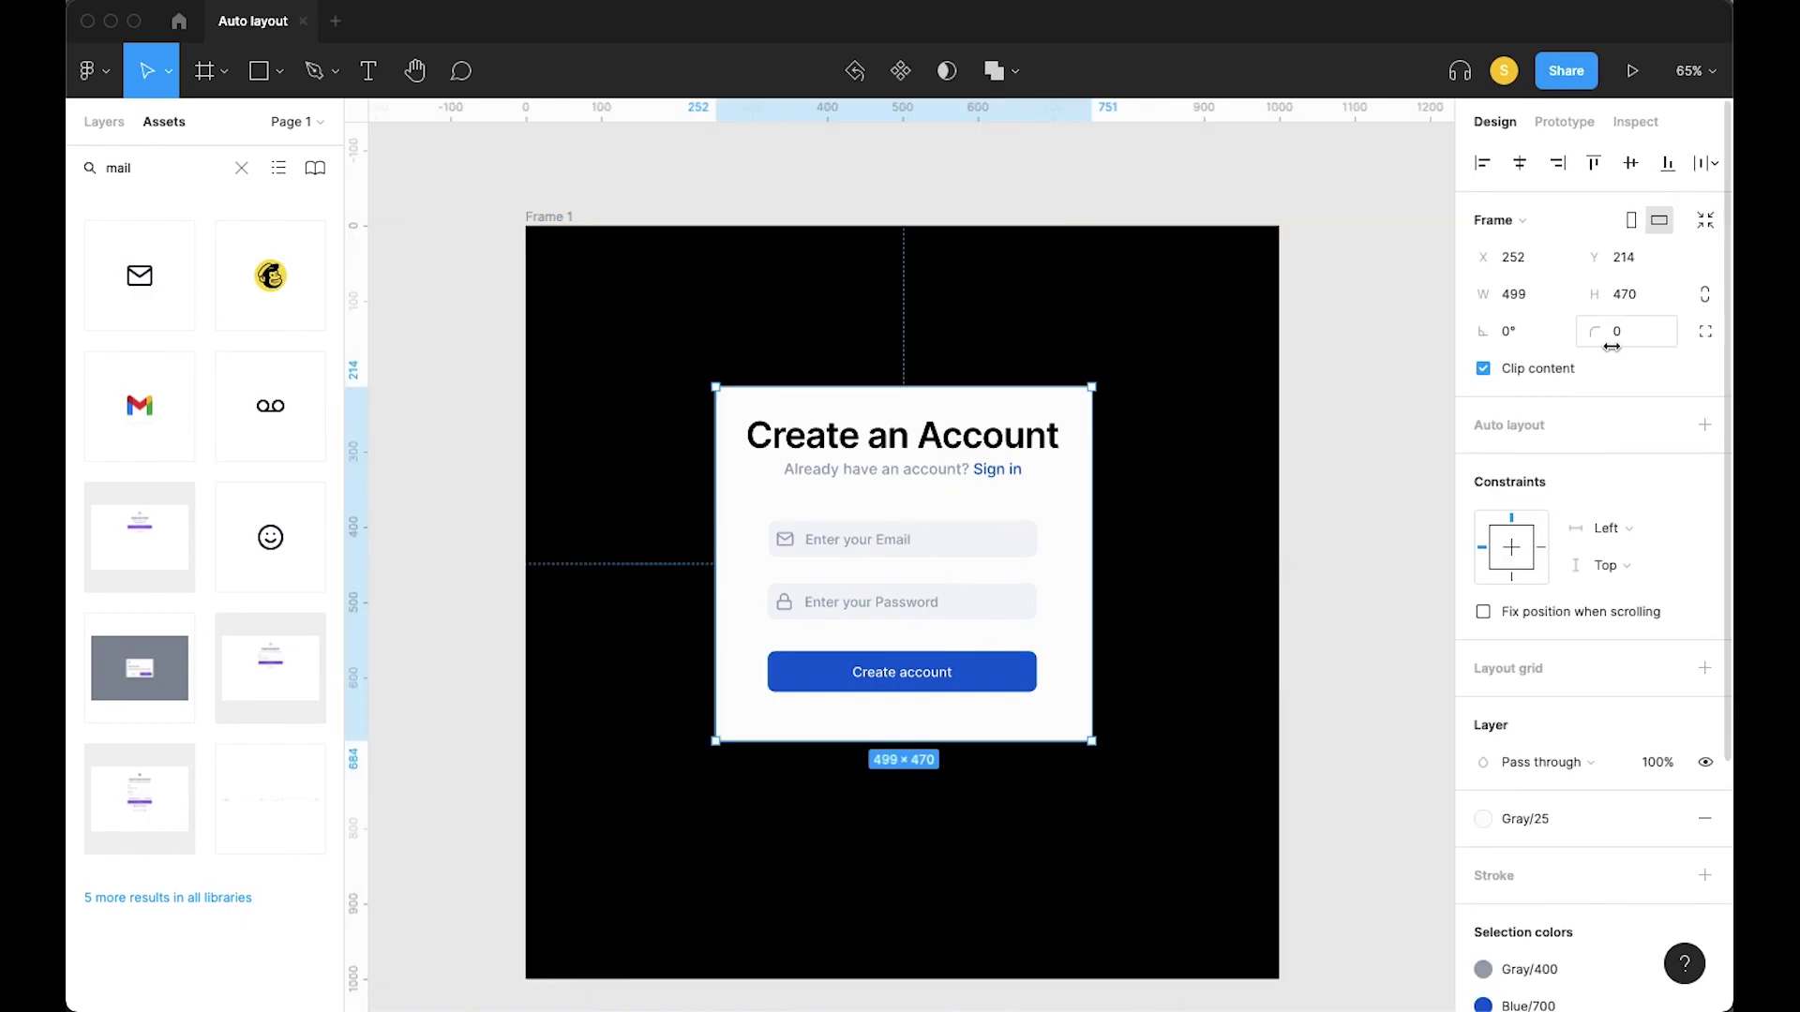
click(1617, 343)
text(20)
key(Return)
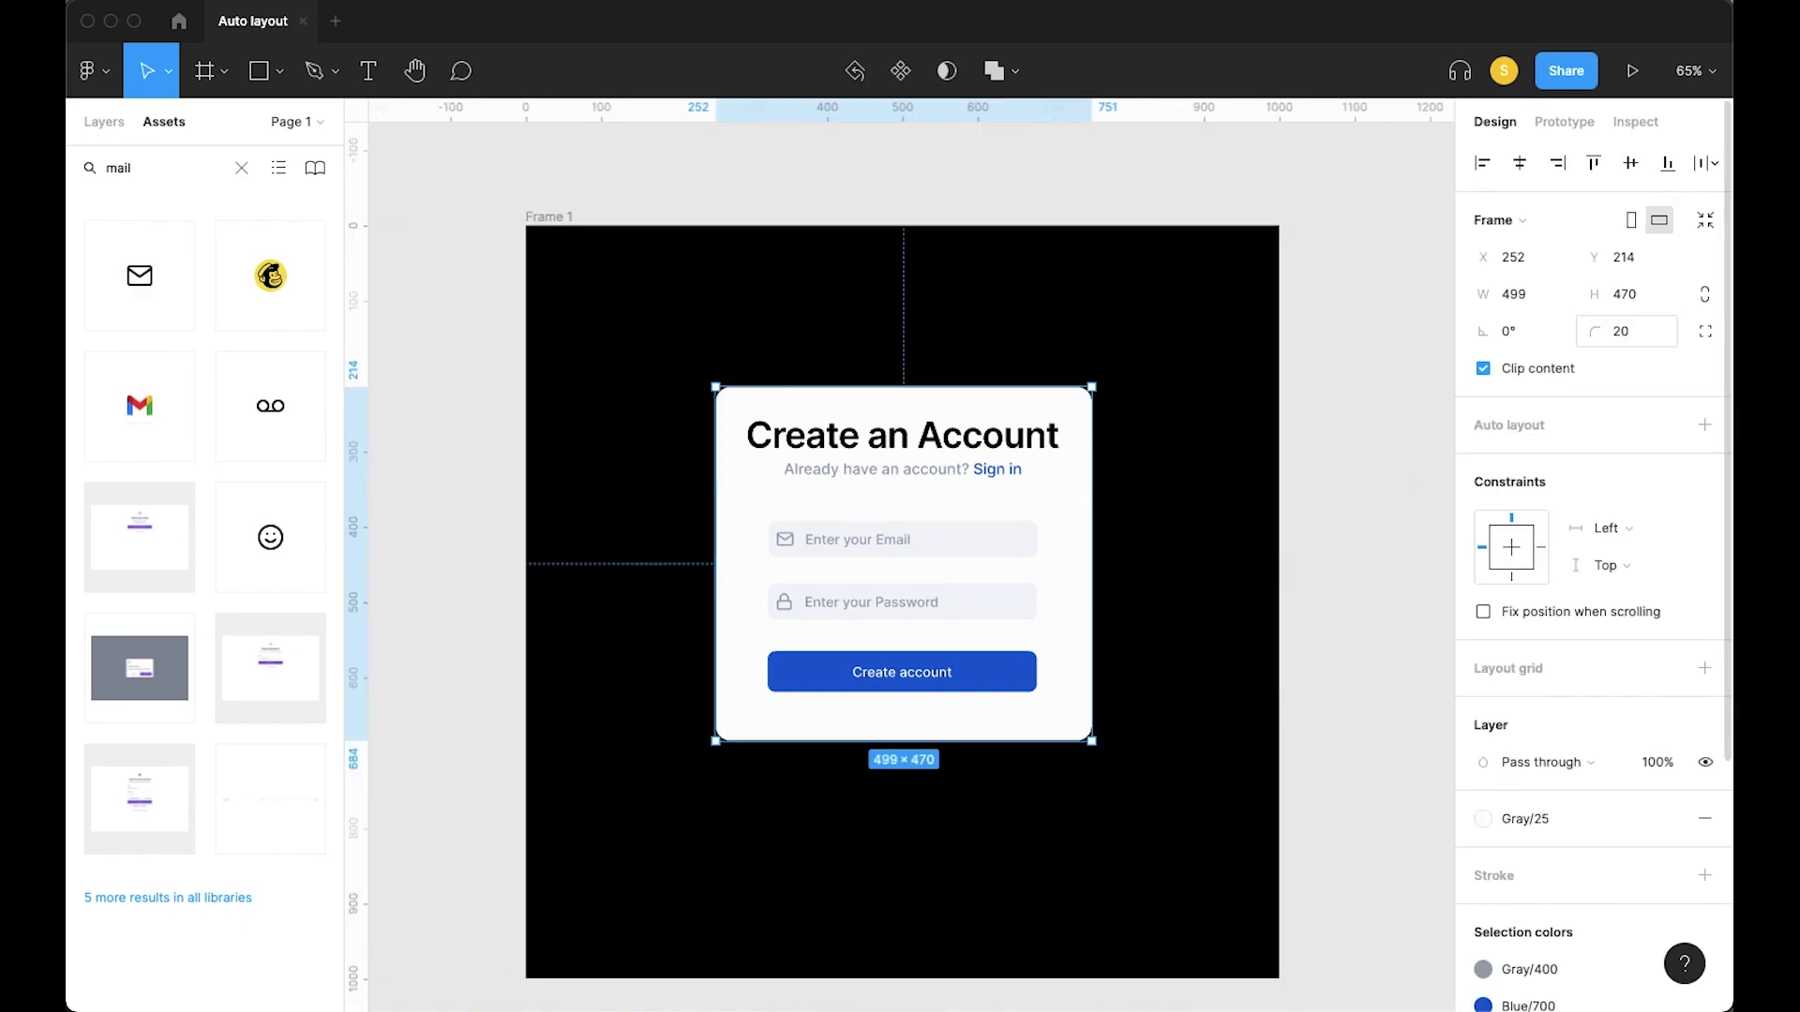
Add vertical auto layout to the form card and align its contents to the centre
click(1704, 425)
click(1704, 461)
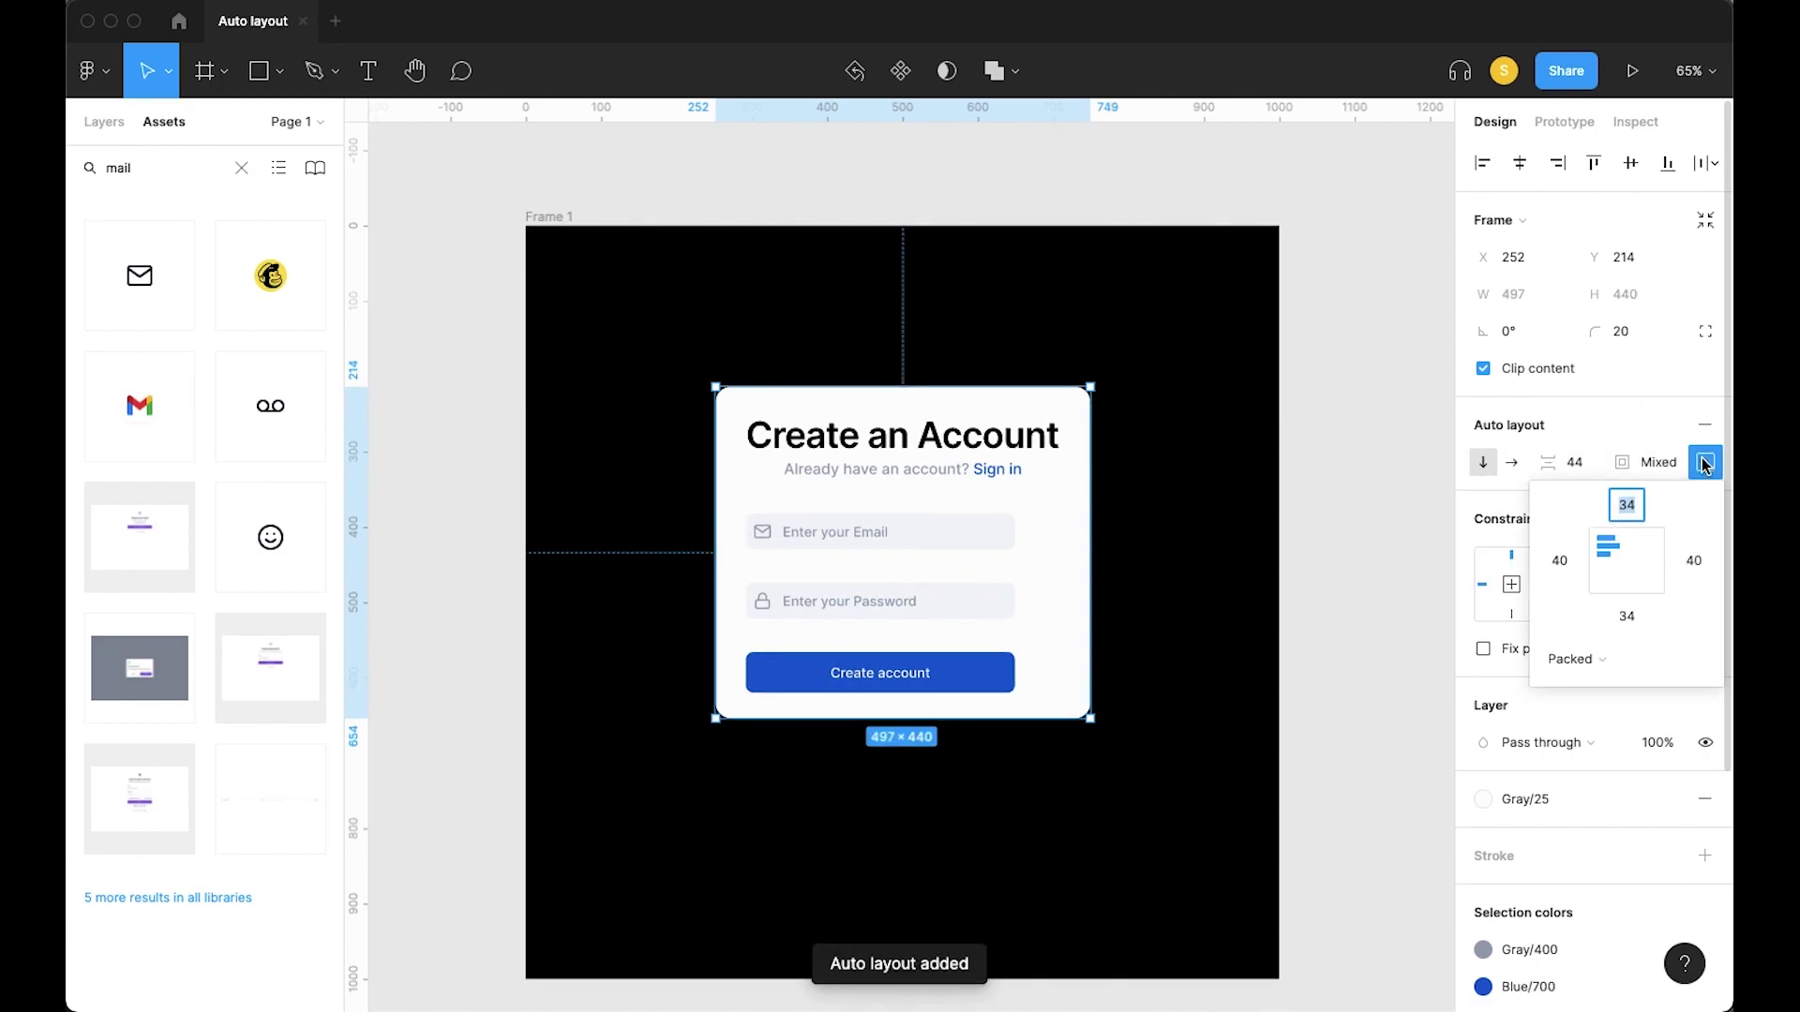
click(1627, 560)
Set the form card's top and bottom auto layout padding to 50
click(1627, 616)
text(50)
key(Return)
click(1628, 504)
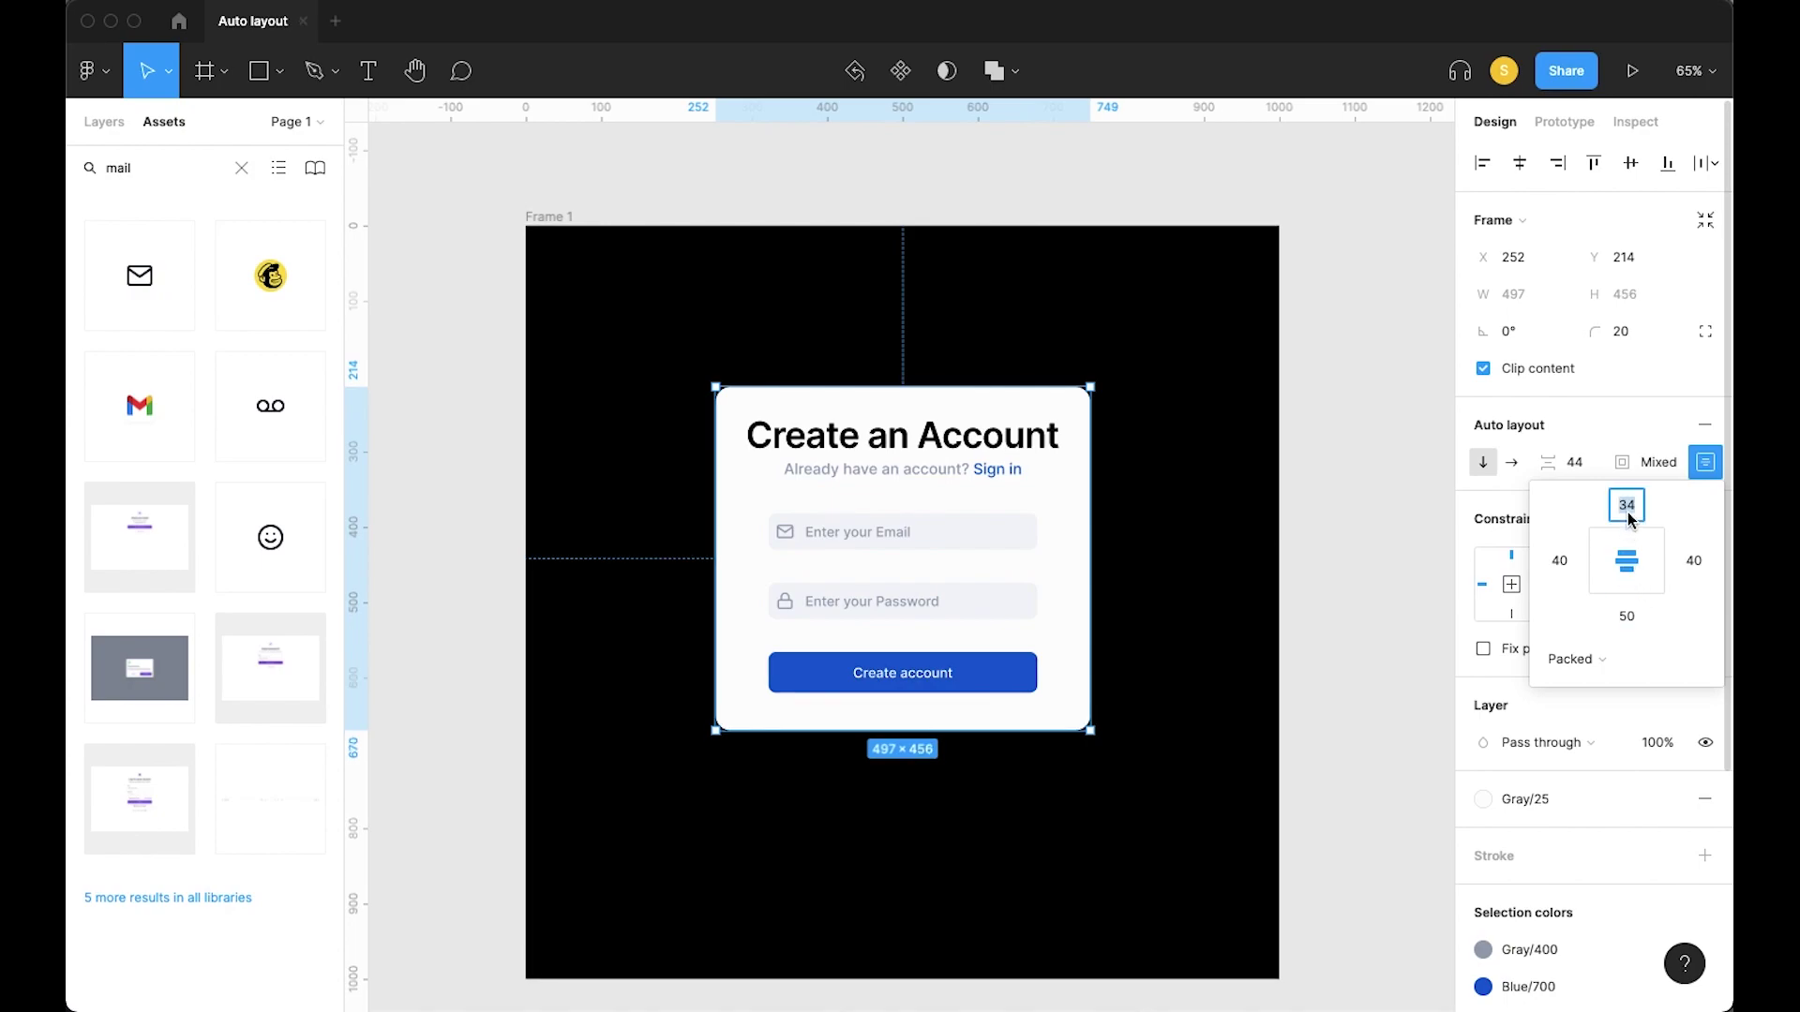
text(50)
key(Return)
Set the form card's left and right auto layout padding to 70
click(1559, 563)
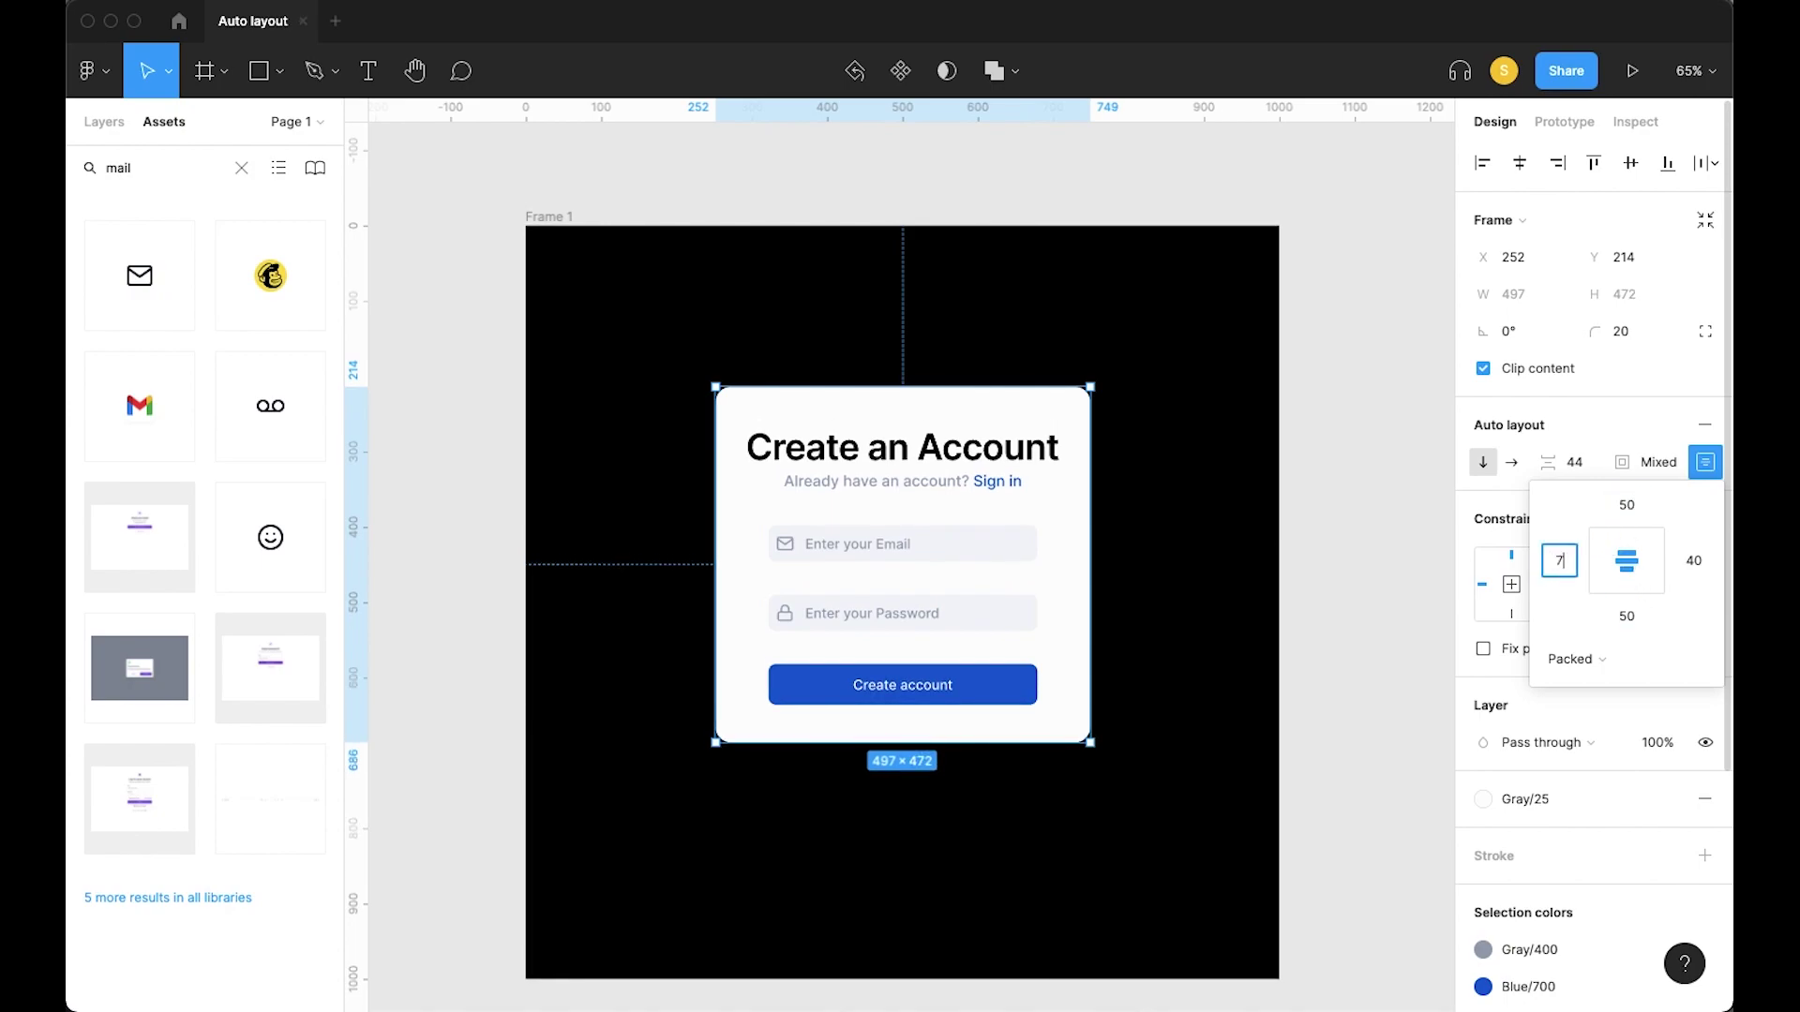
text(70)
key(Return)
click(1687, 562)
text(70)
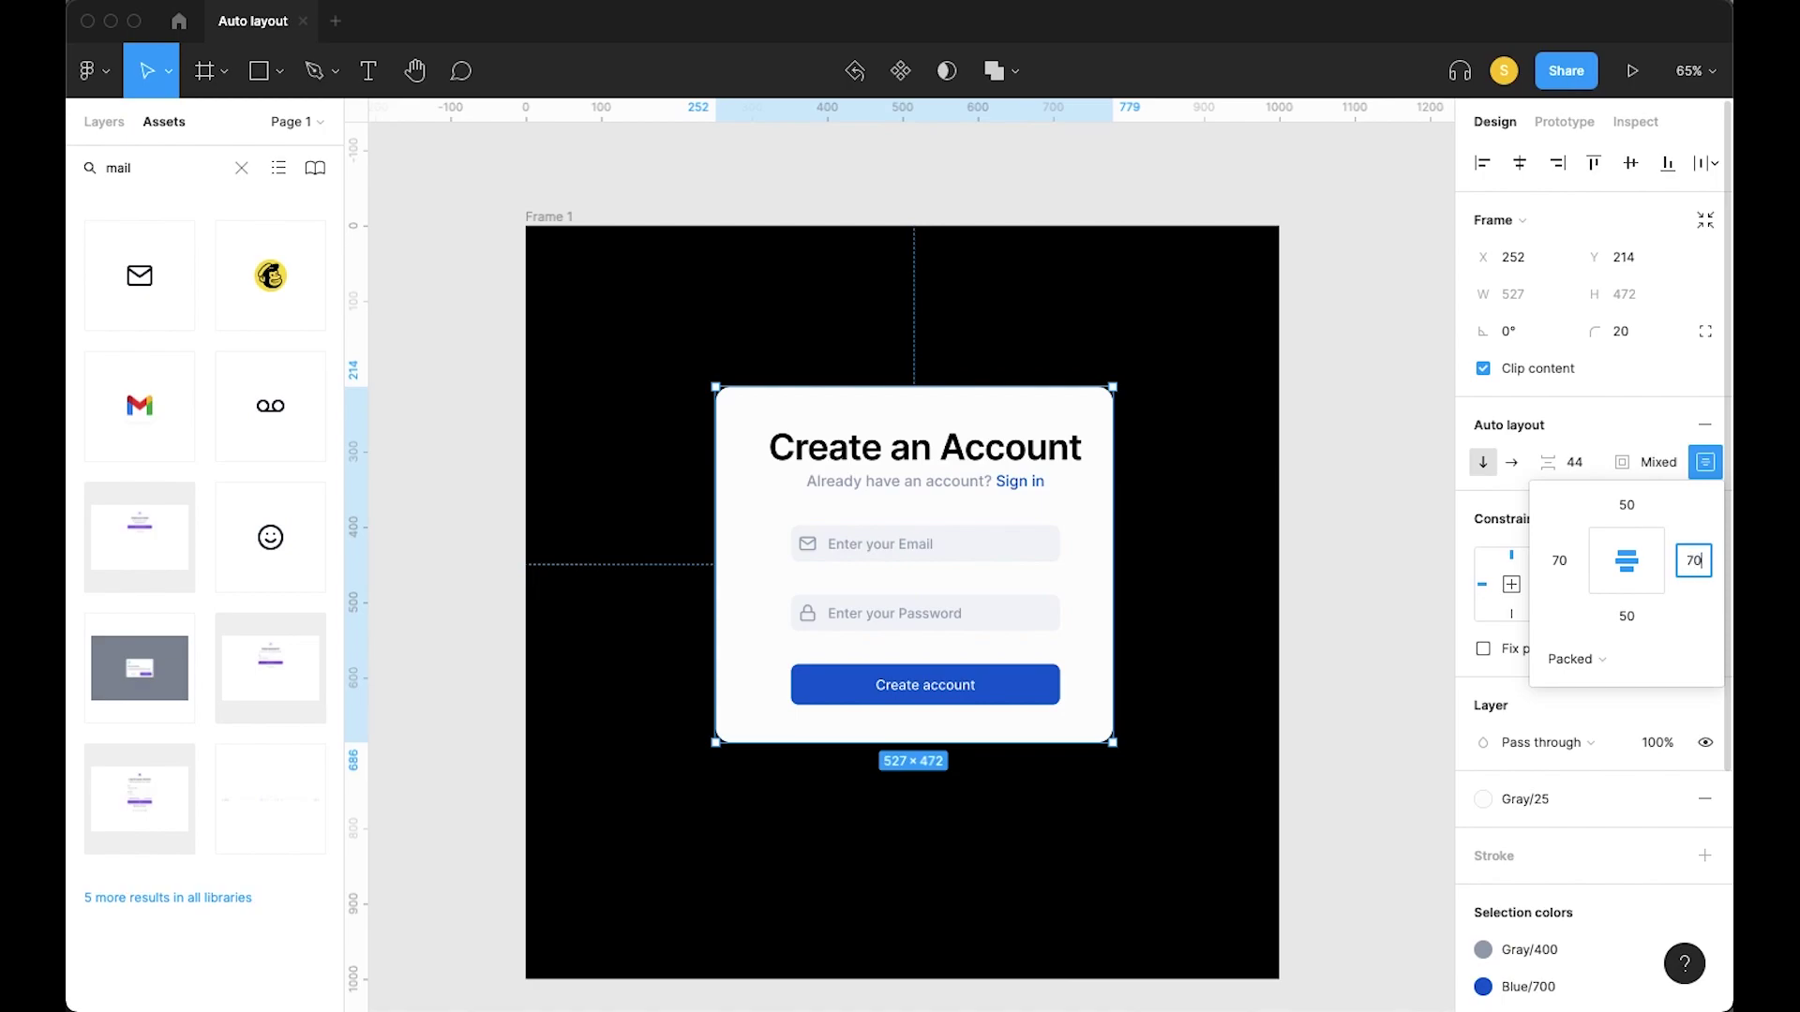
key(Return)
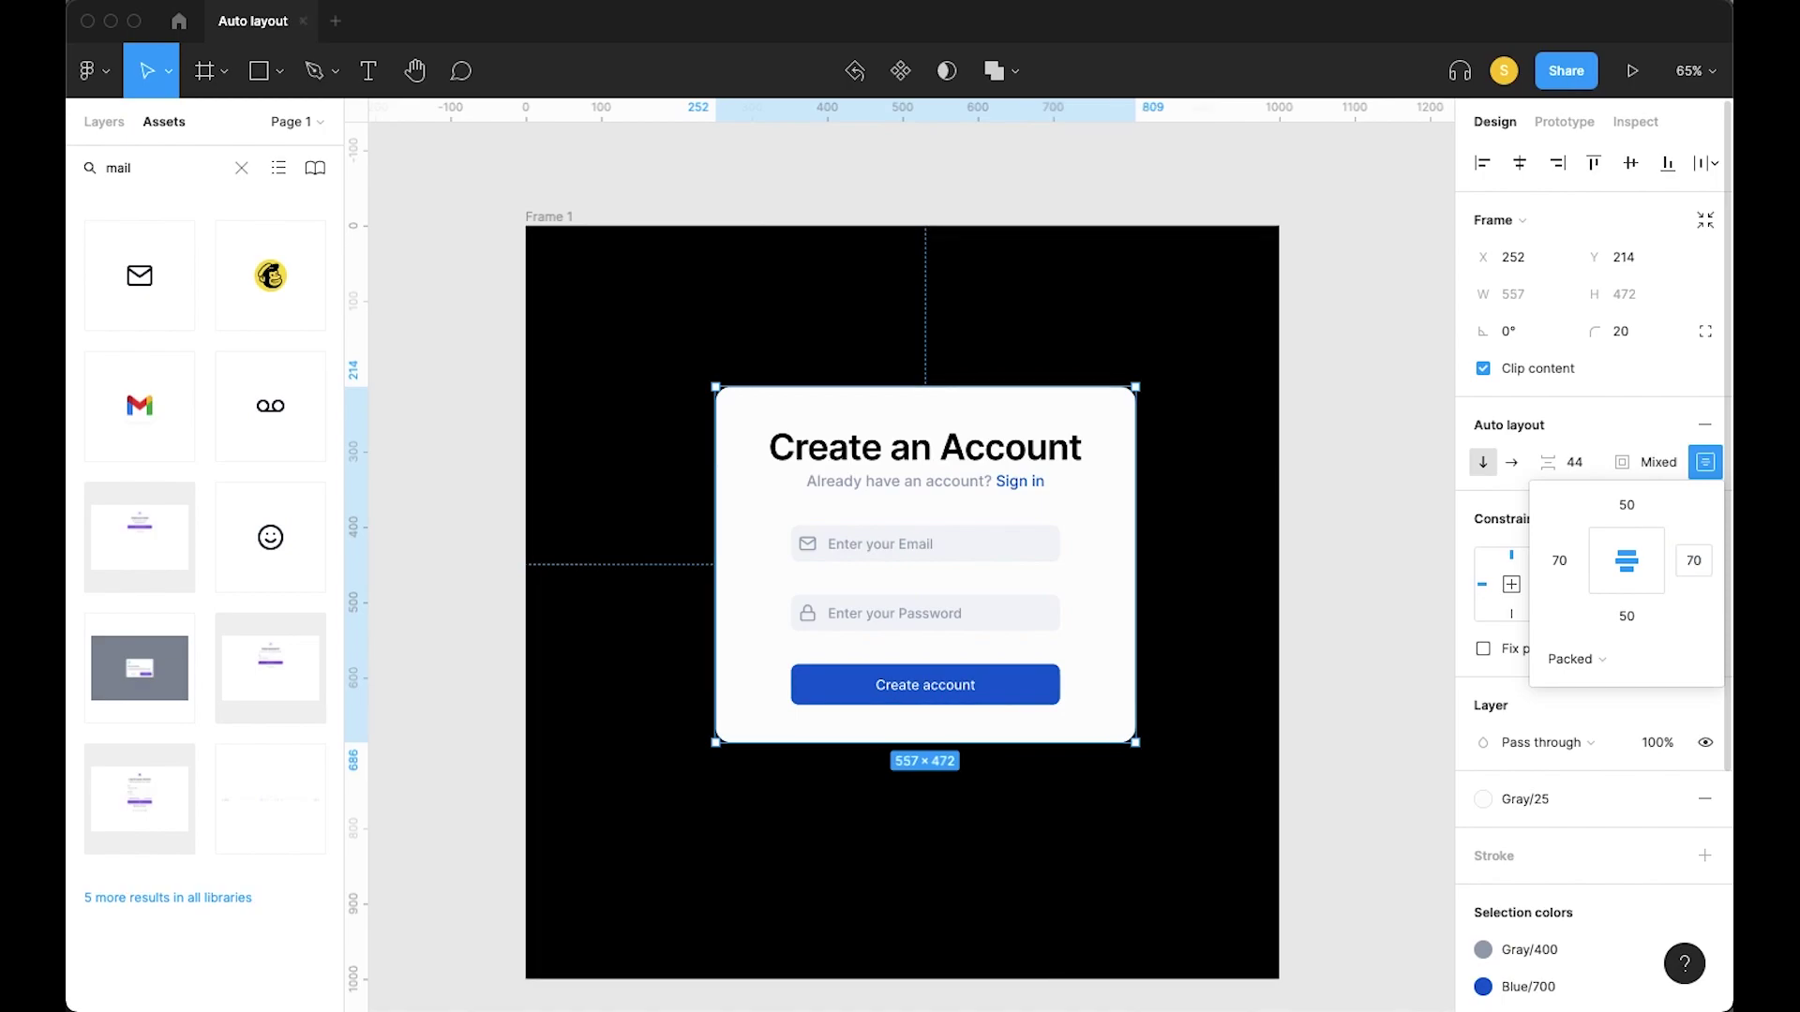
Centre the form card horizontally and vertically in Frame 1 and set its item spacing to 47
click(1519, 163)
click(1628, 165)
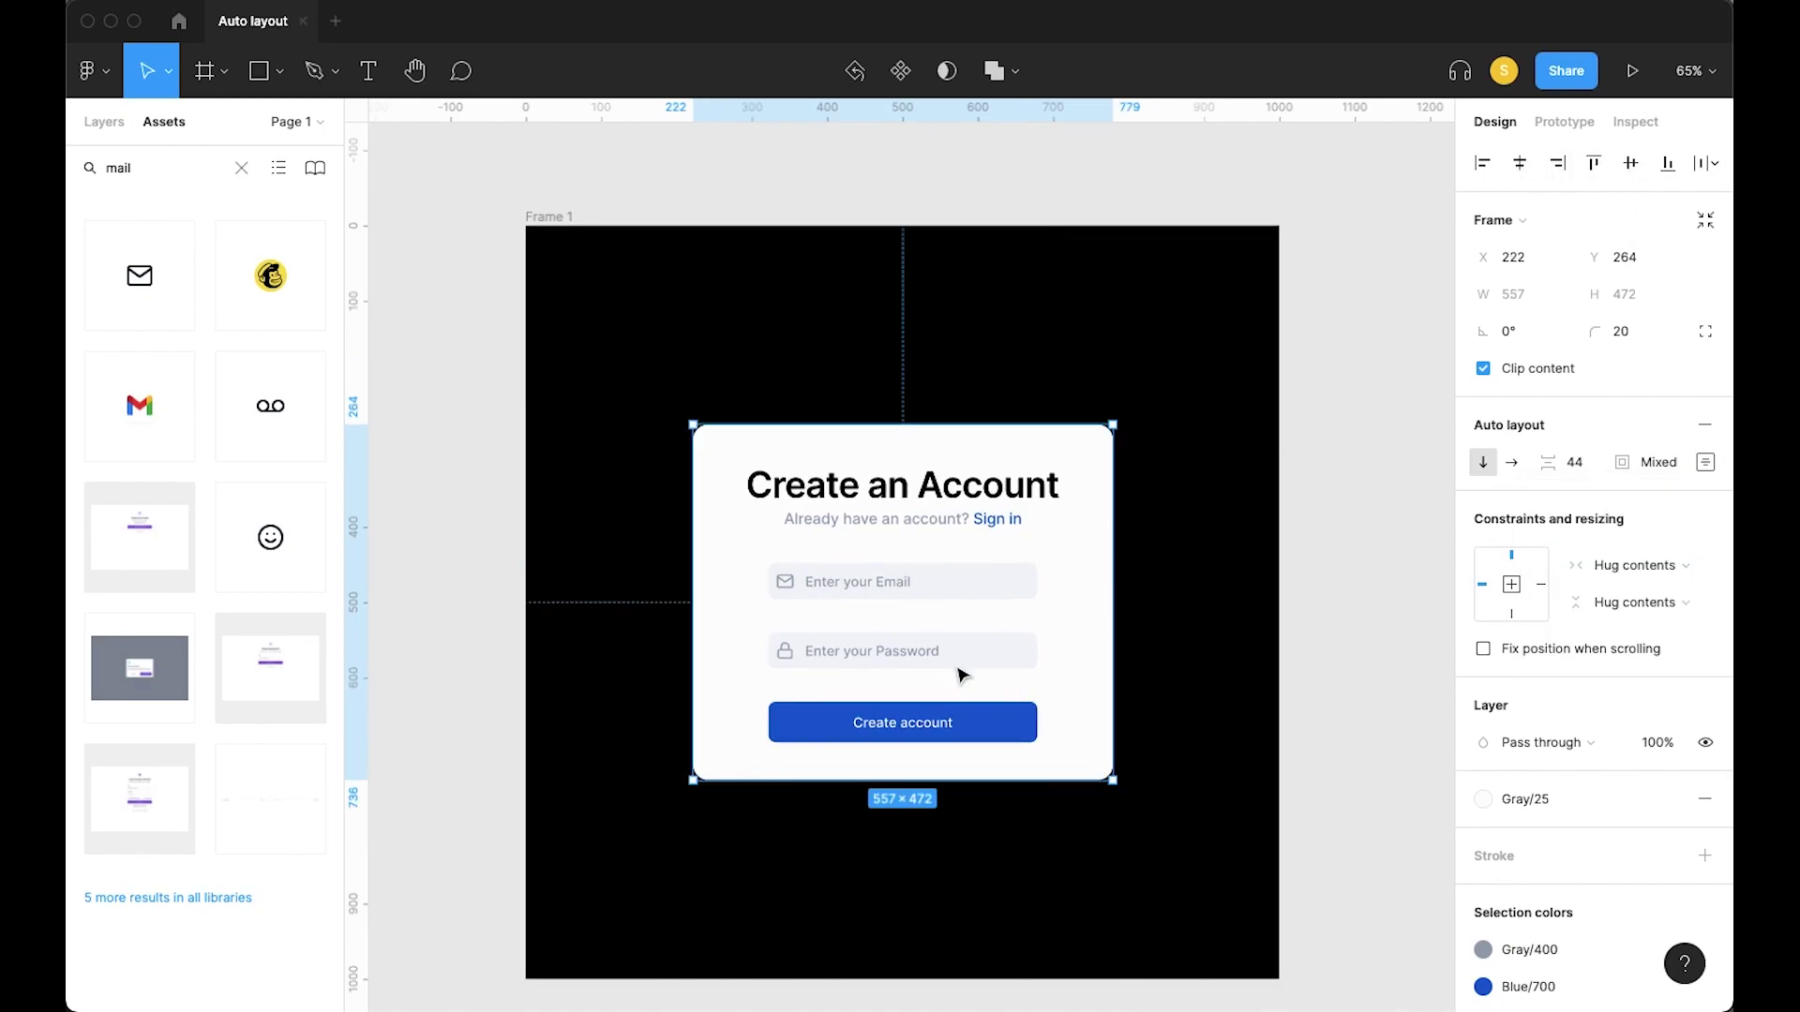
mouse_move(1543, 470)
mouse_down()
mouse_move(1576, 474)
mouse_move(1550, 484)
mouse_up()
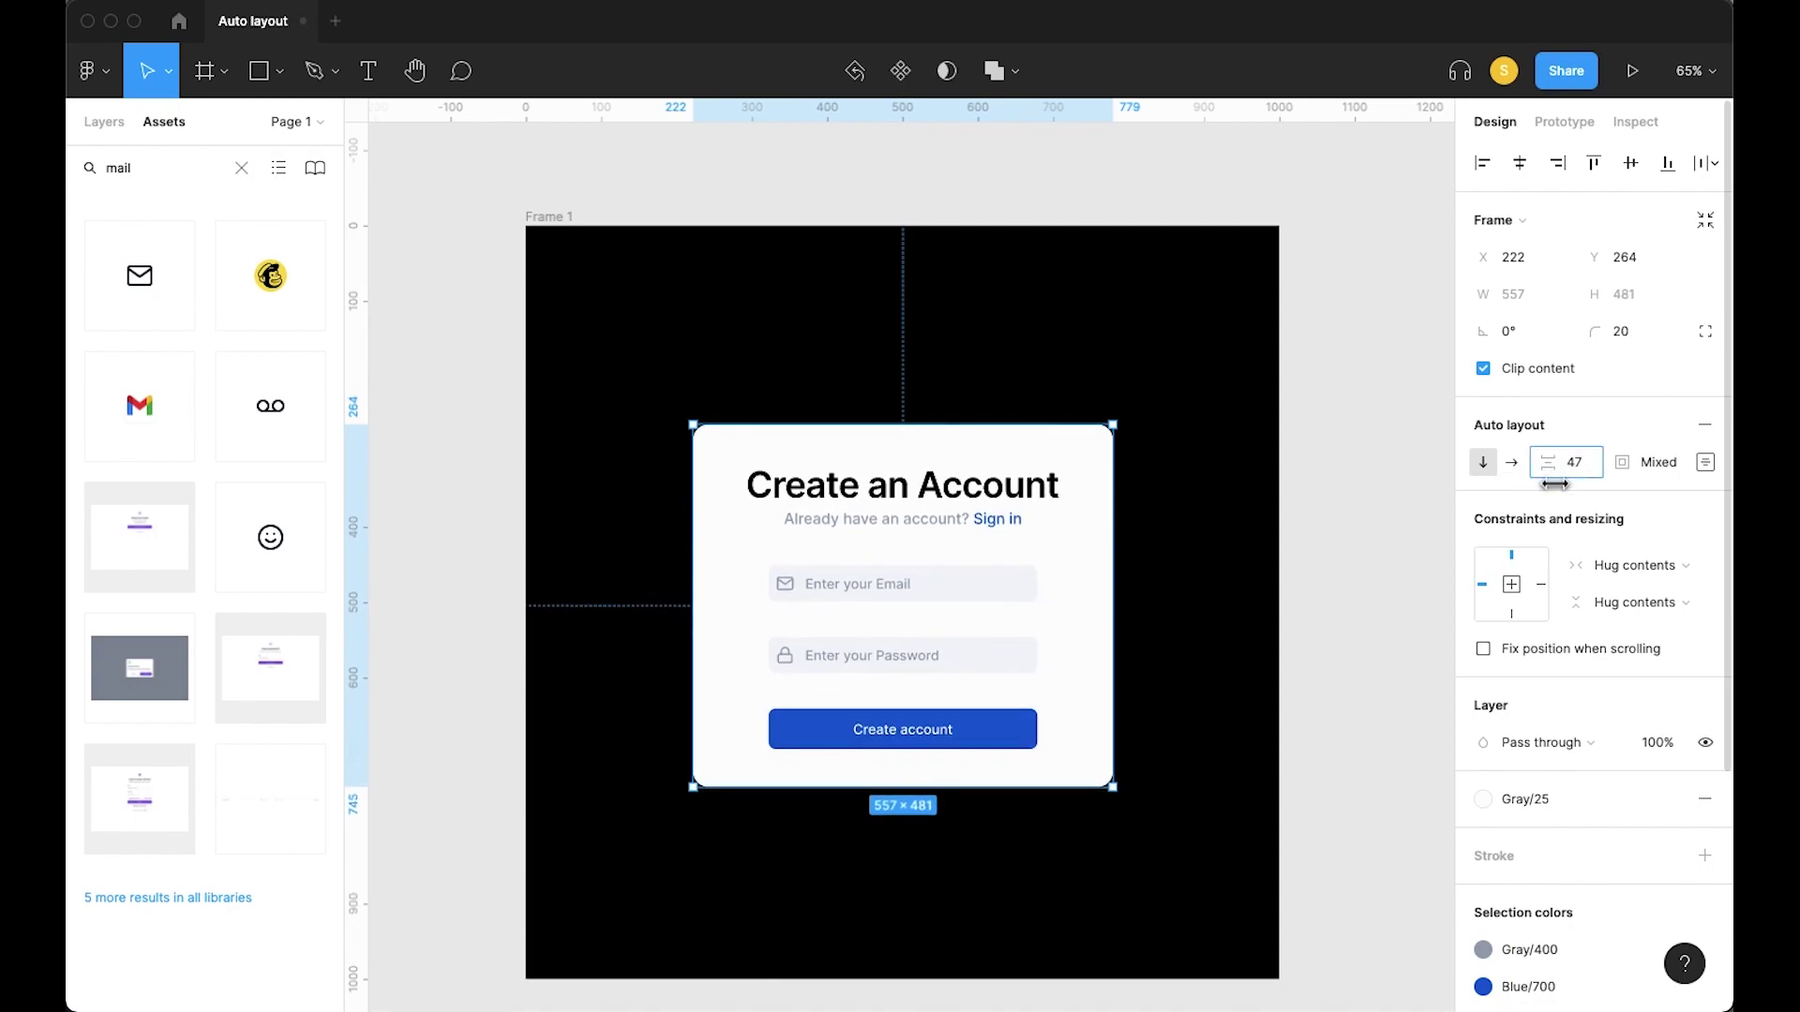
click(1359, 631)
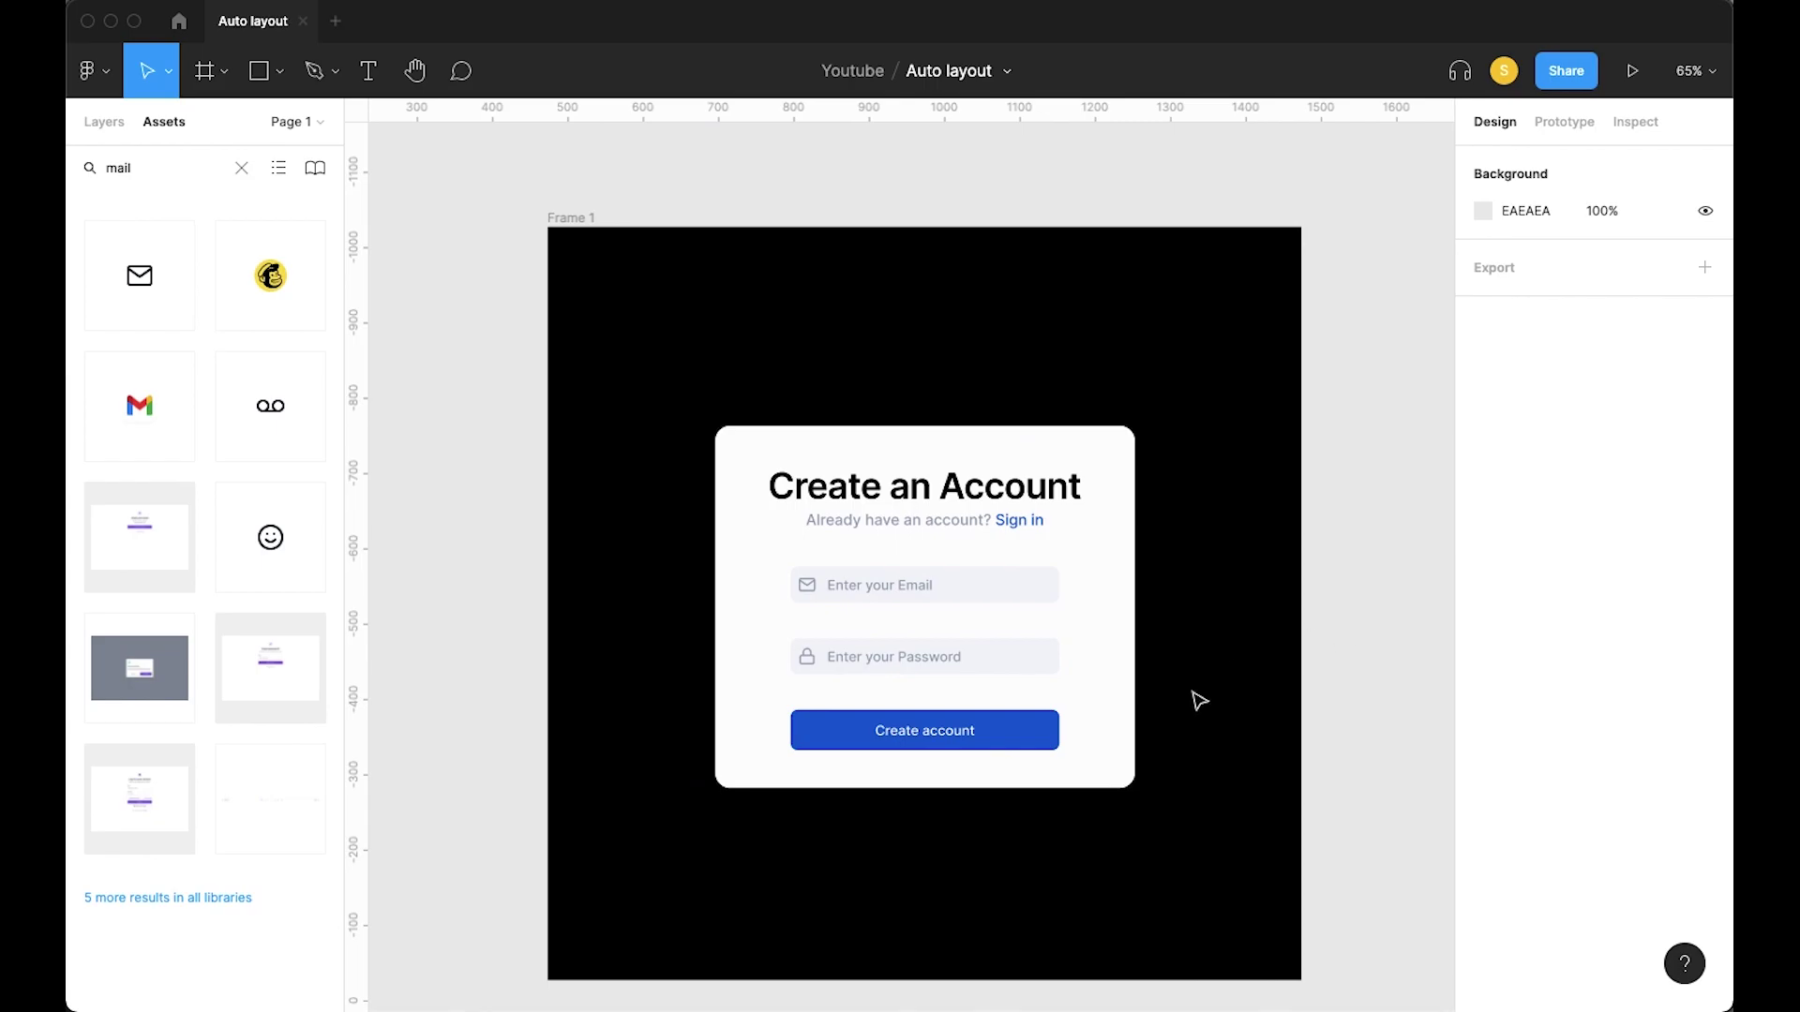
Duplicate the password field three times inside the form card to test how the auto layout grows
scroll(1053, 691, up, 3)
click(1053, 690)
scroll(1012, 722, down, 3)
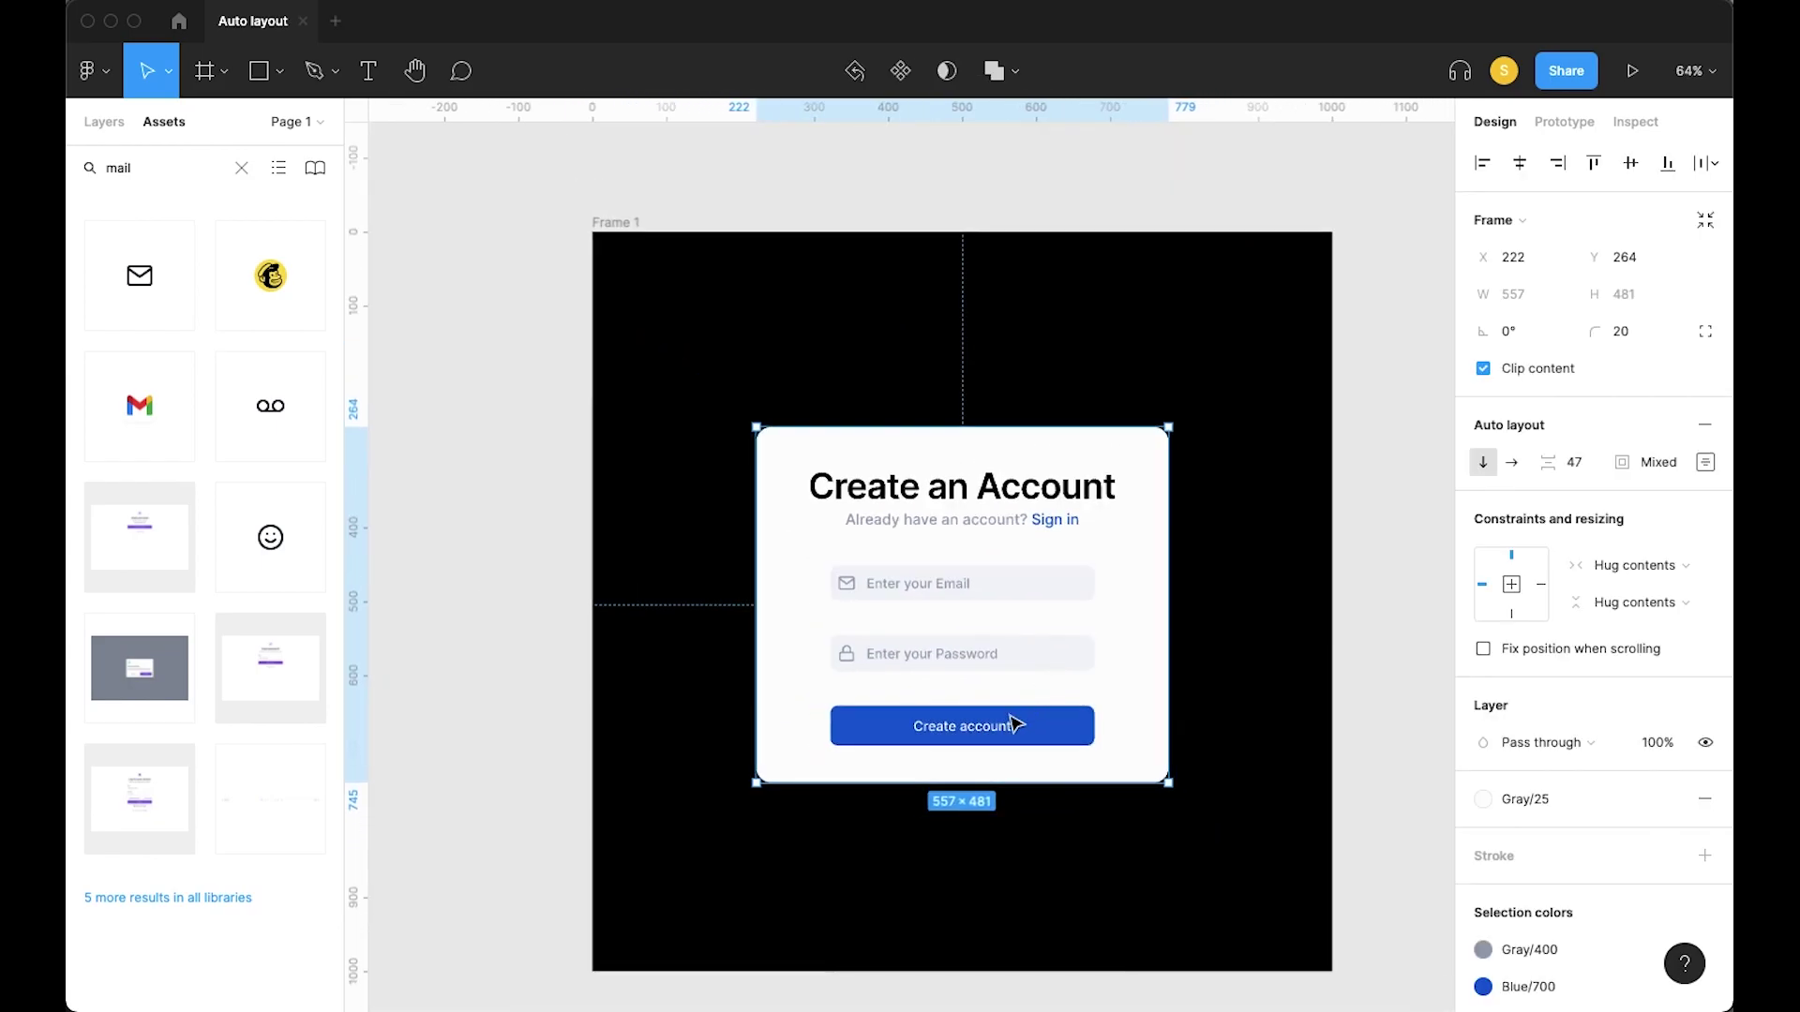
click(932, 651)
key(super+d)
key(super+d)
key(super+d)
key(super+d)
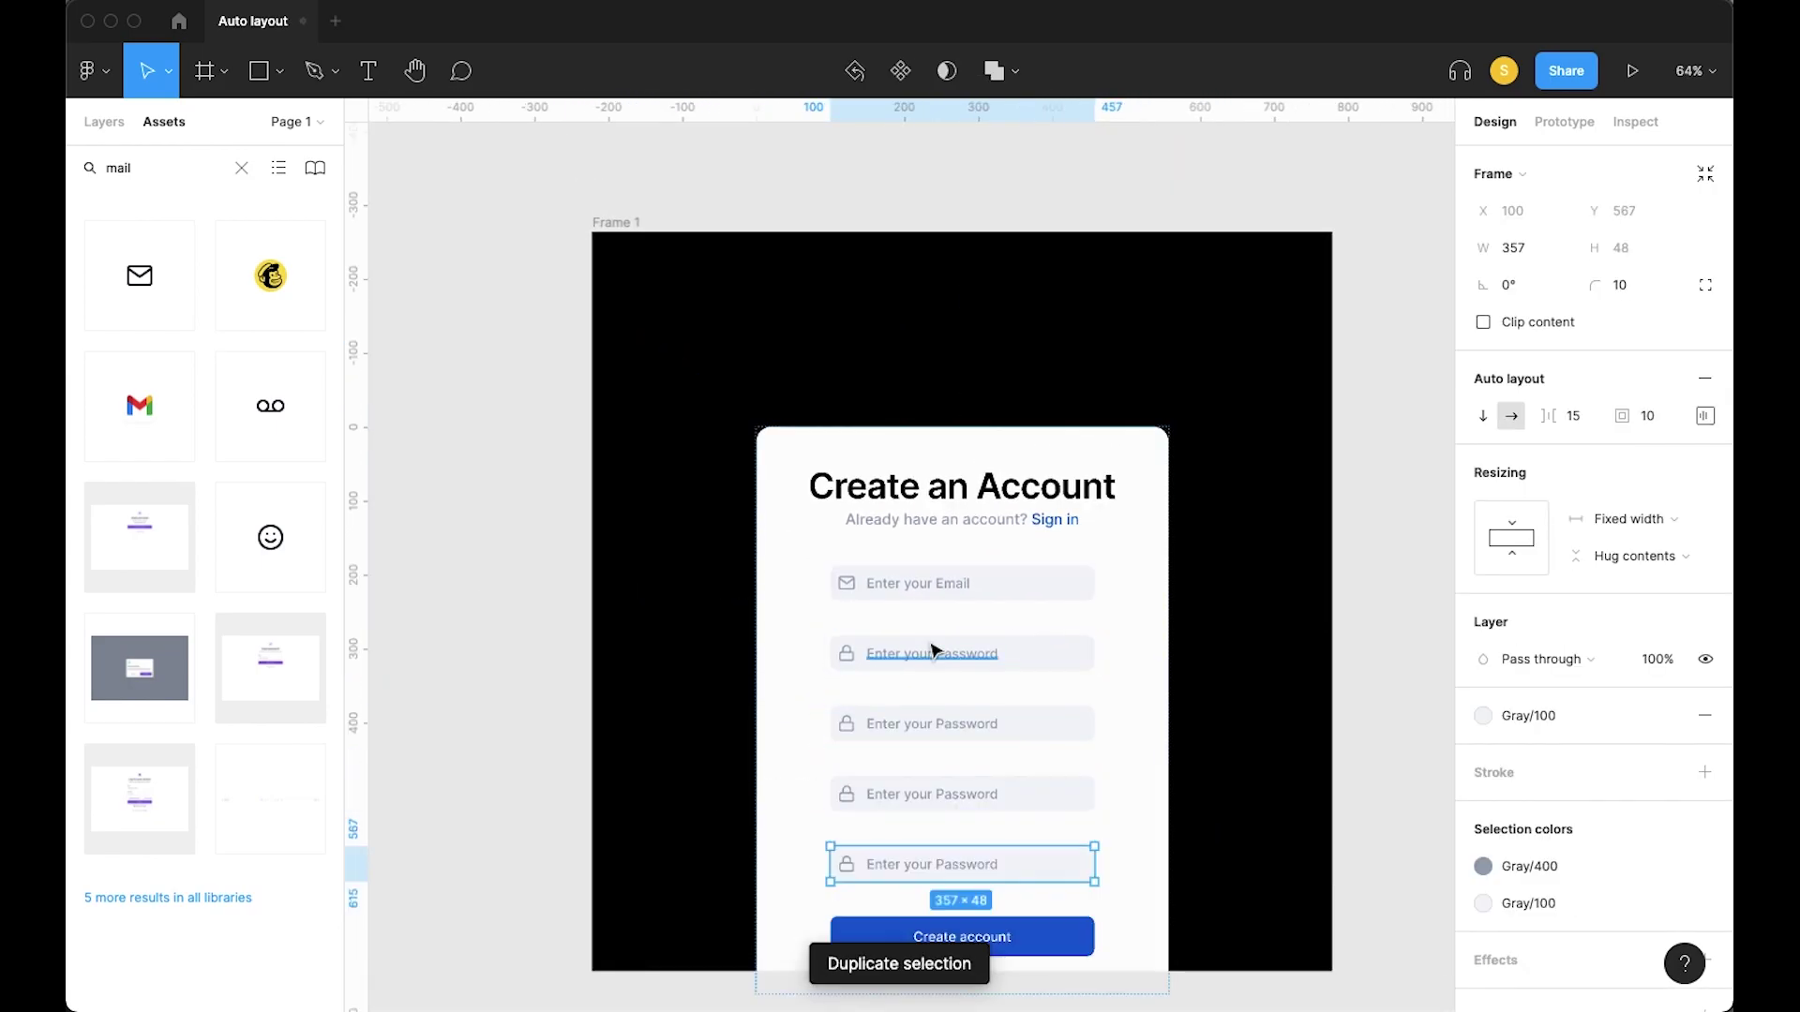
Undo the password field duplications and clear the selection
scroll(931, 645, down, 5)
key(super+z)
key(super+z)
key(super+z)
key(super+z)
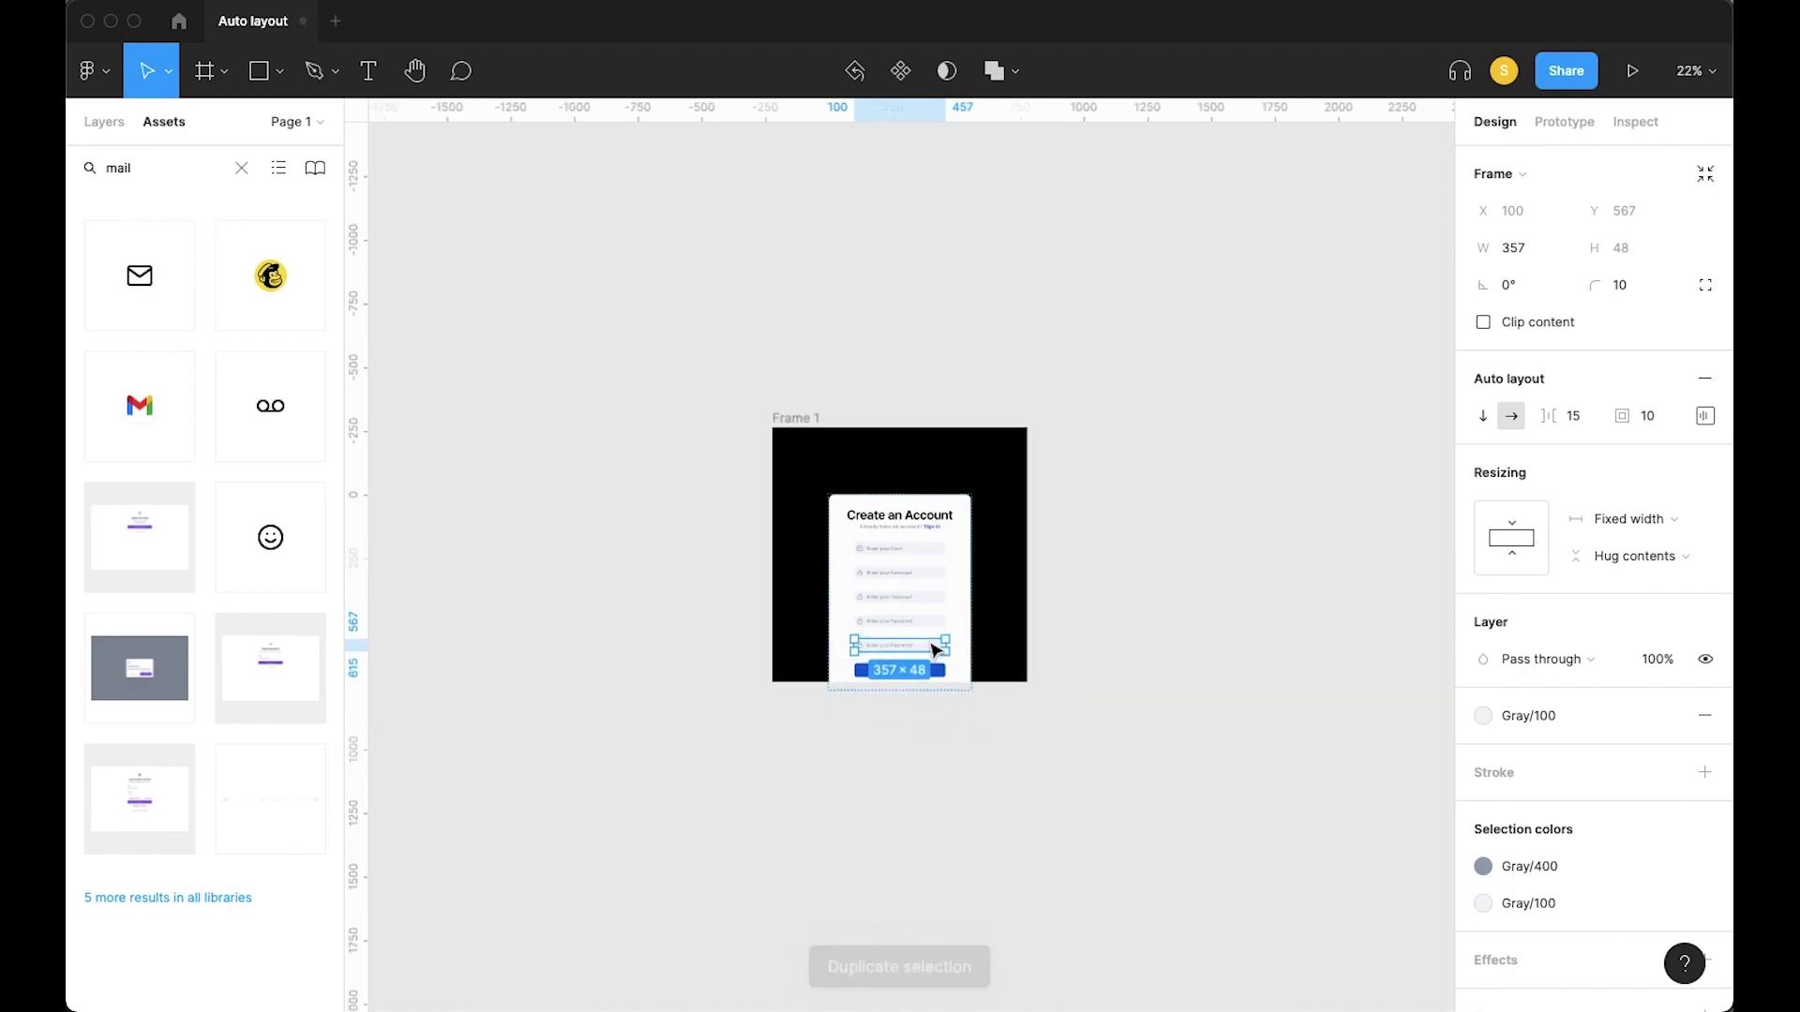
scroll(934, 651, down, 3)
key(shift+1)
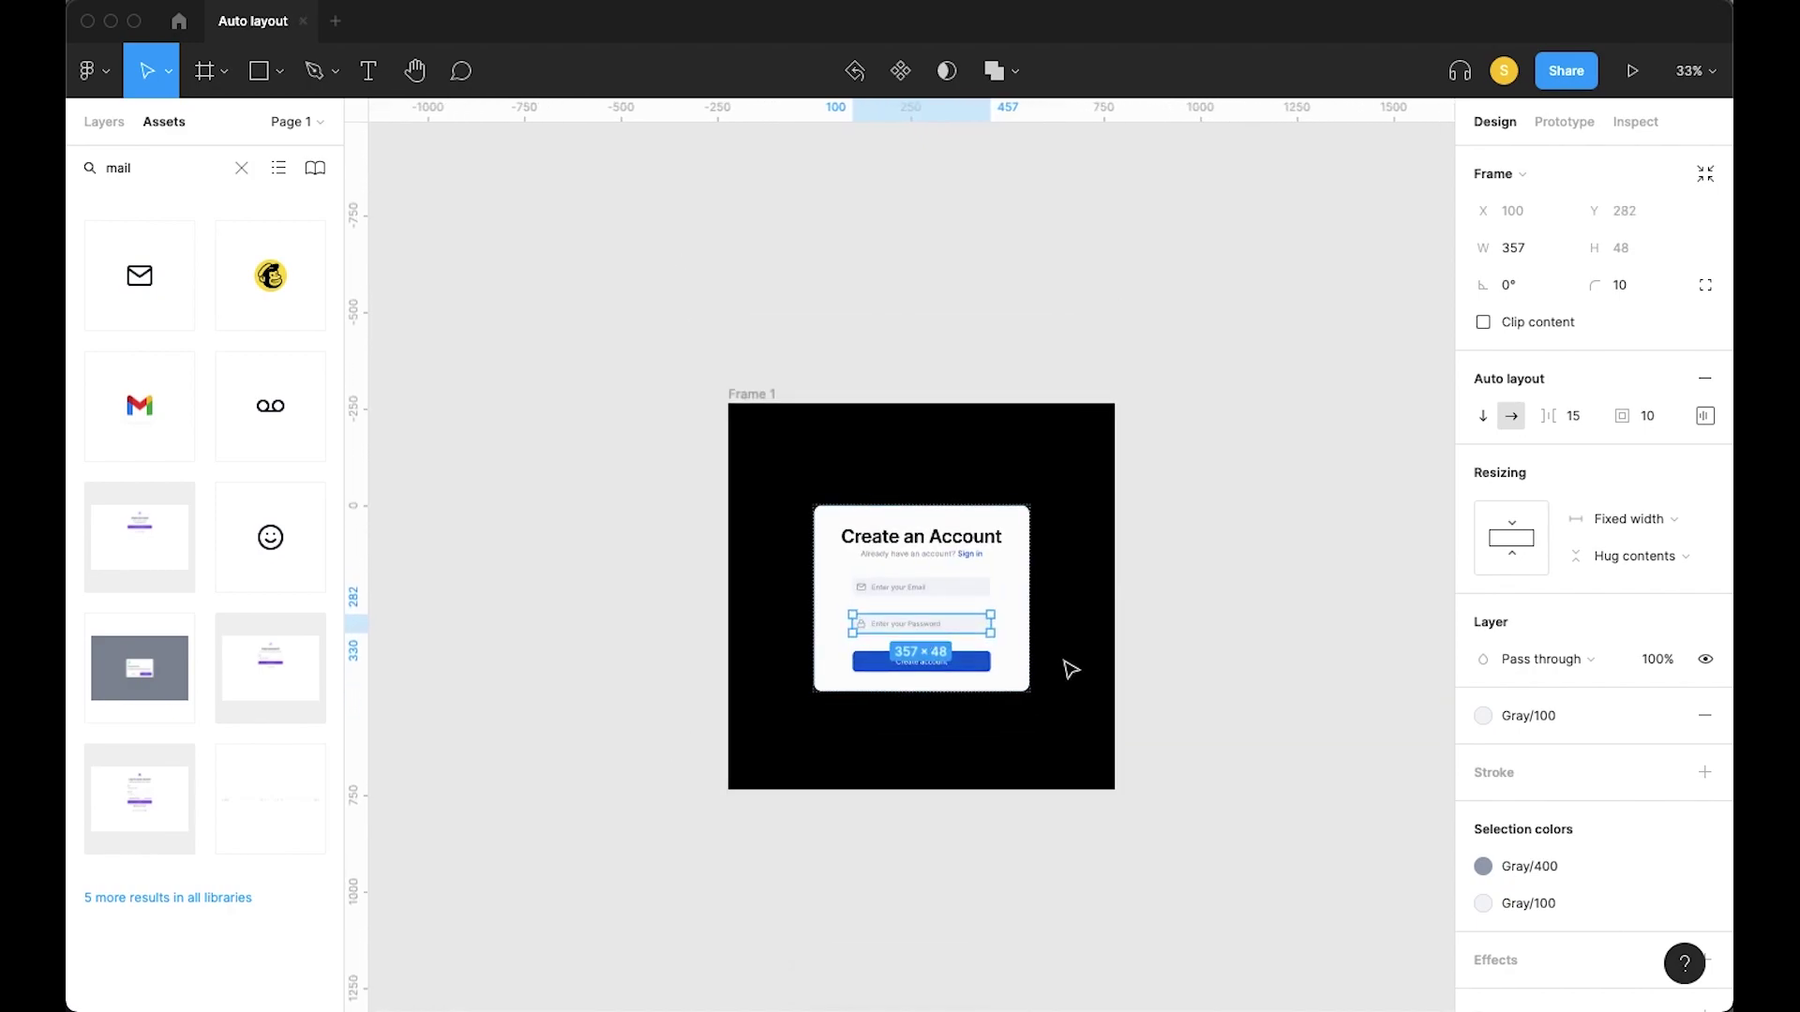
click(1069, 670)
scroll(1068, 671, left, 2)
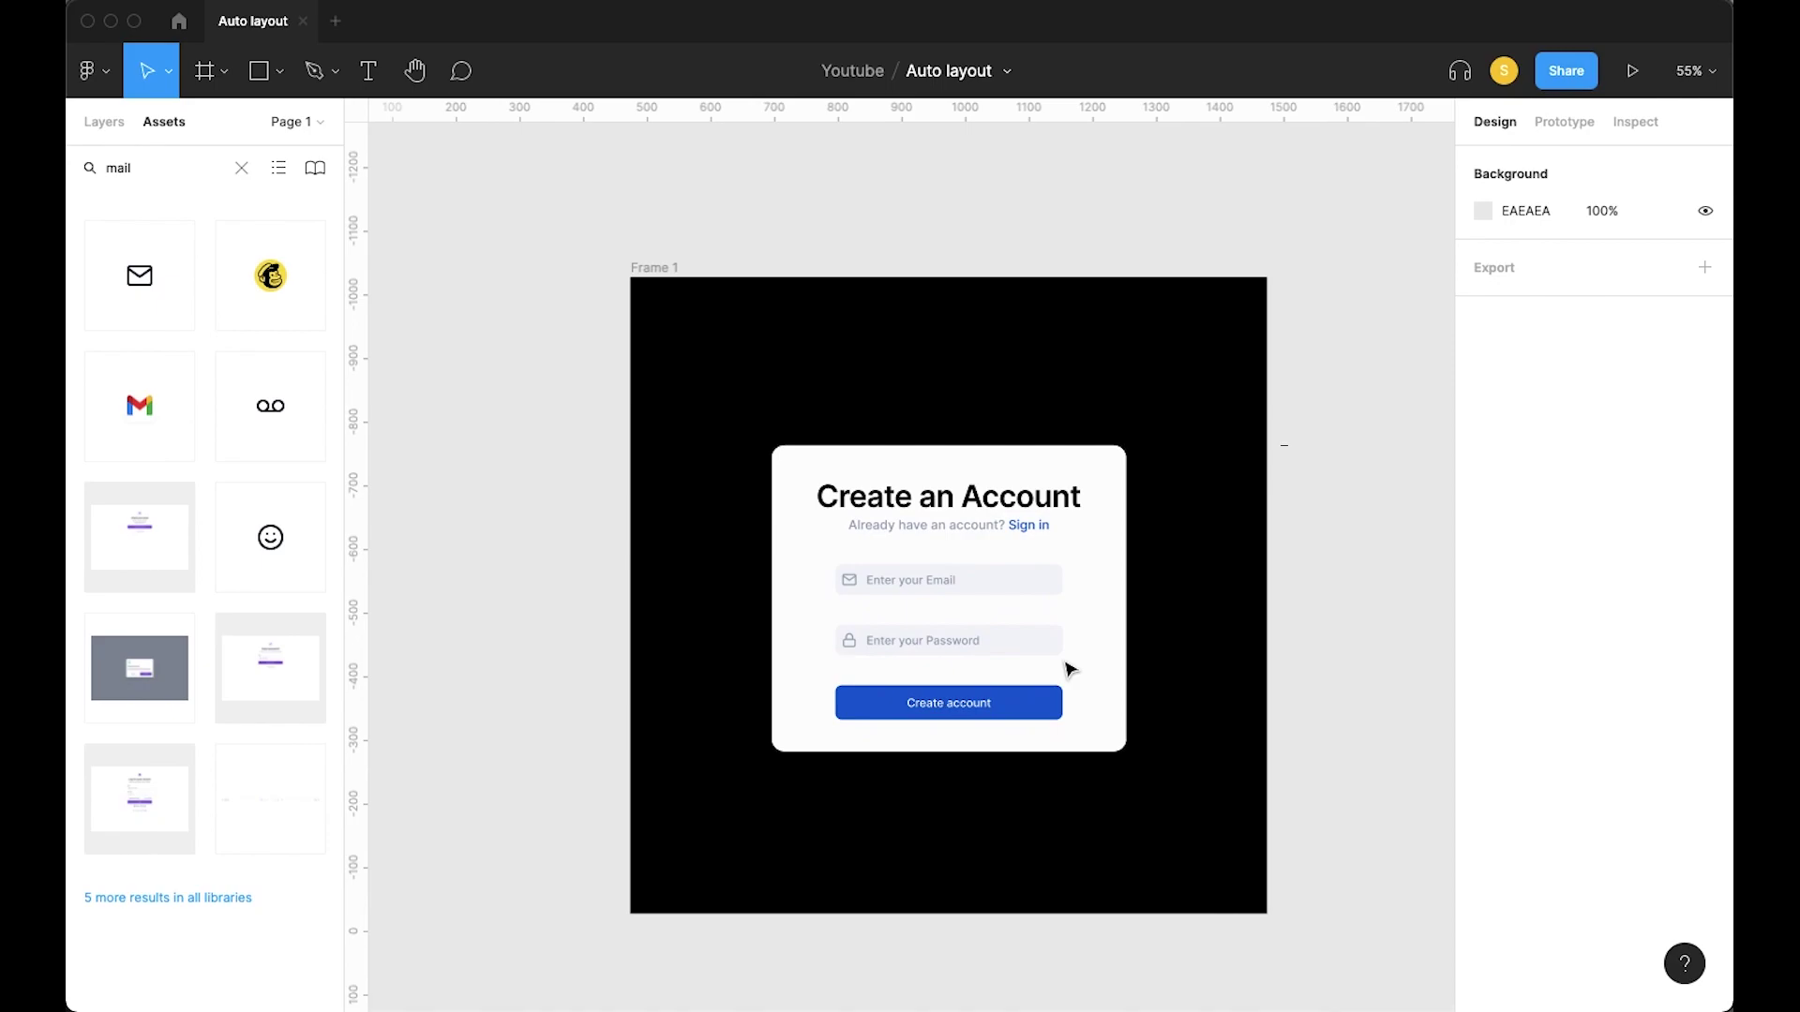